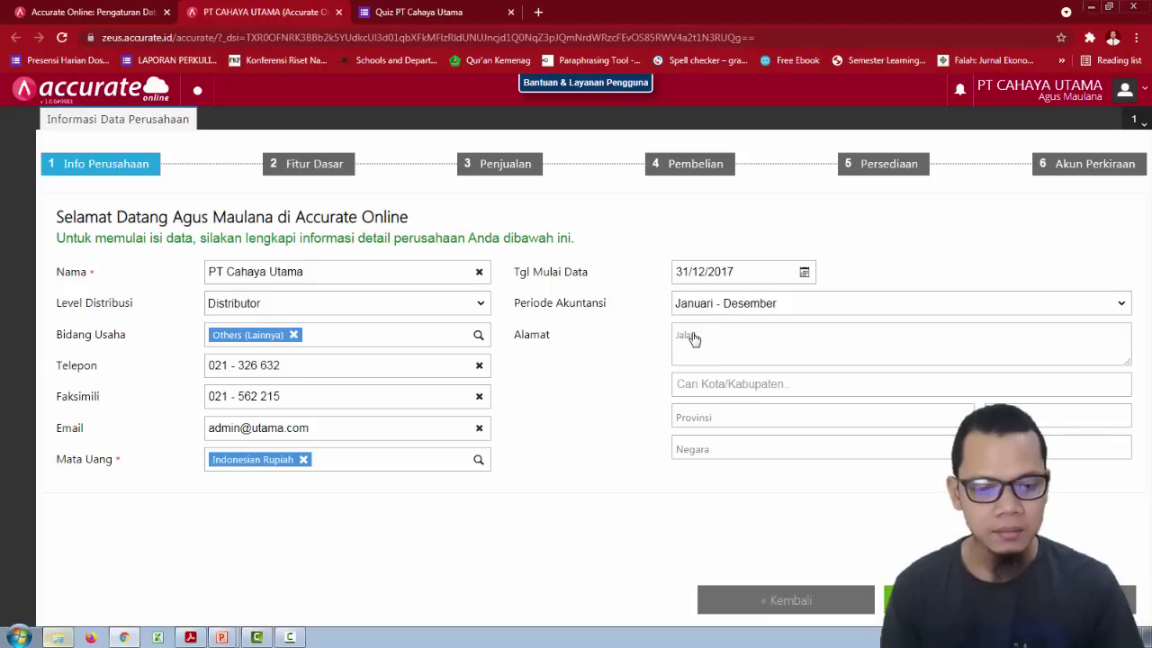
Step: Fill in the company's street address as given on the Informasi Perusahaan slide of the presentation
key("alt+Tab")
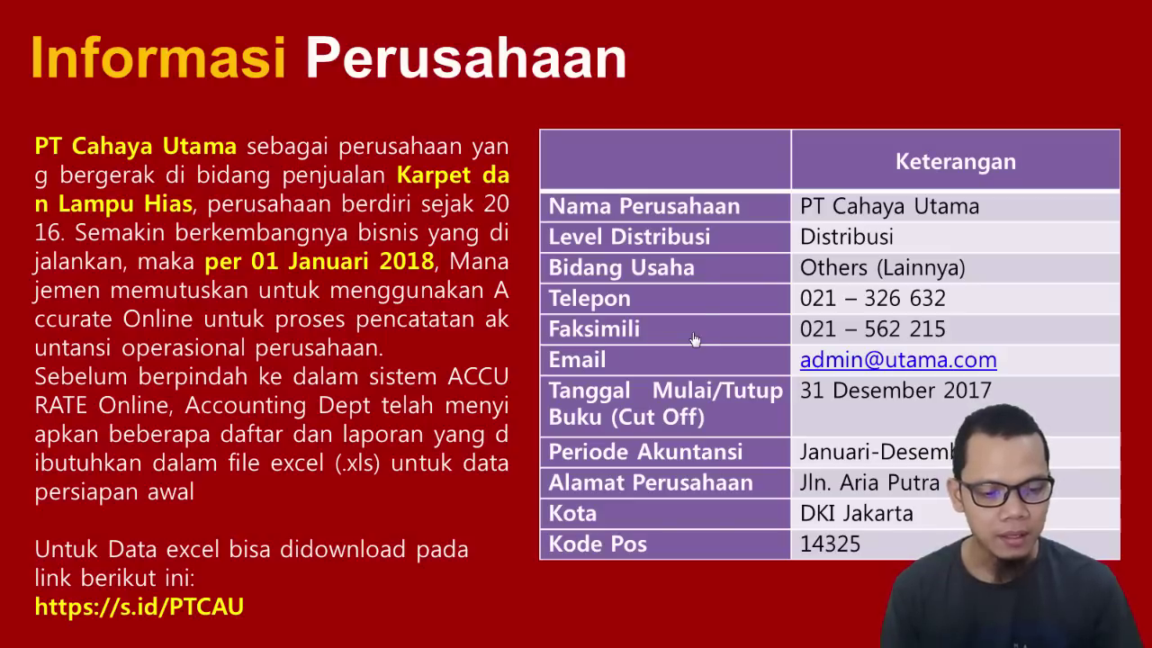
key("alt+Tab")
left_click(702, 360)
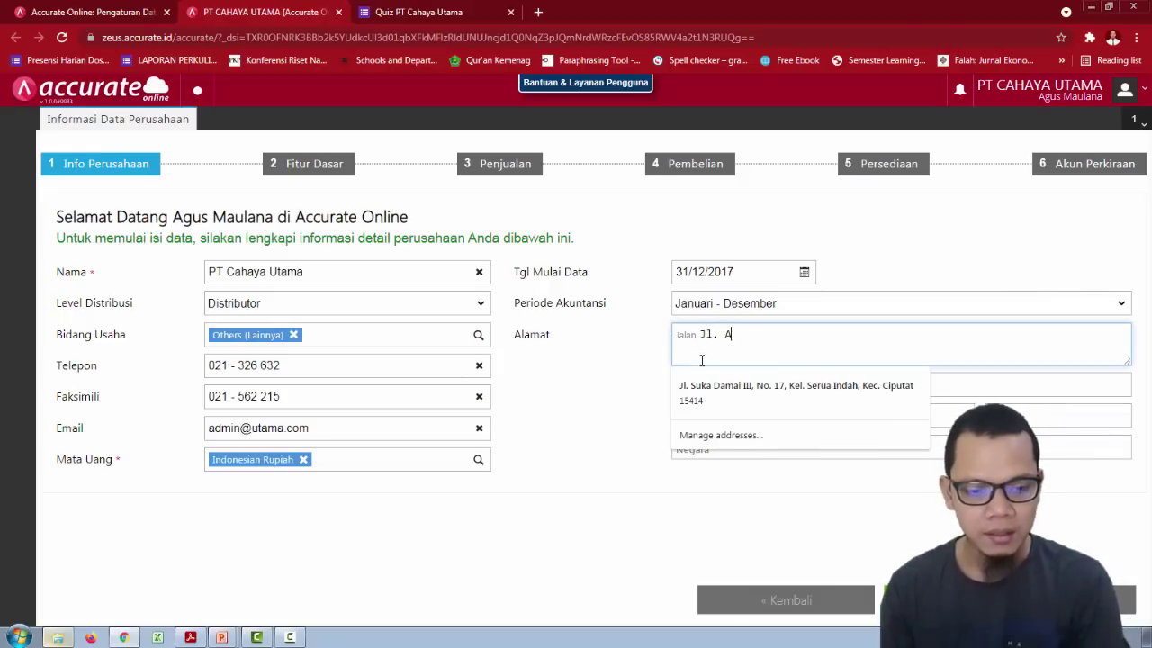
type("Jl. Aria Putra")
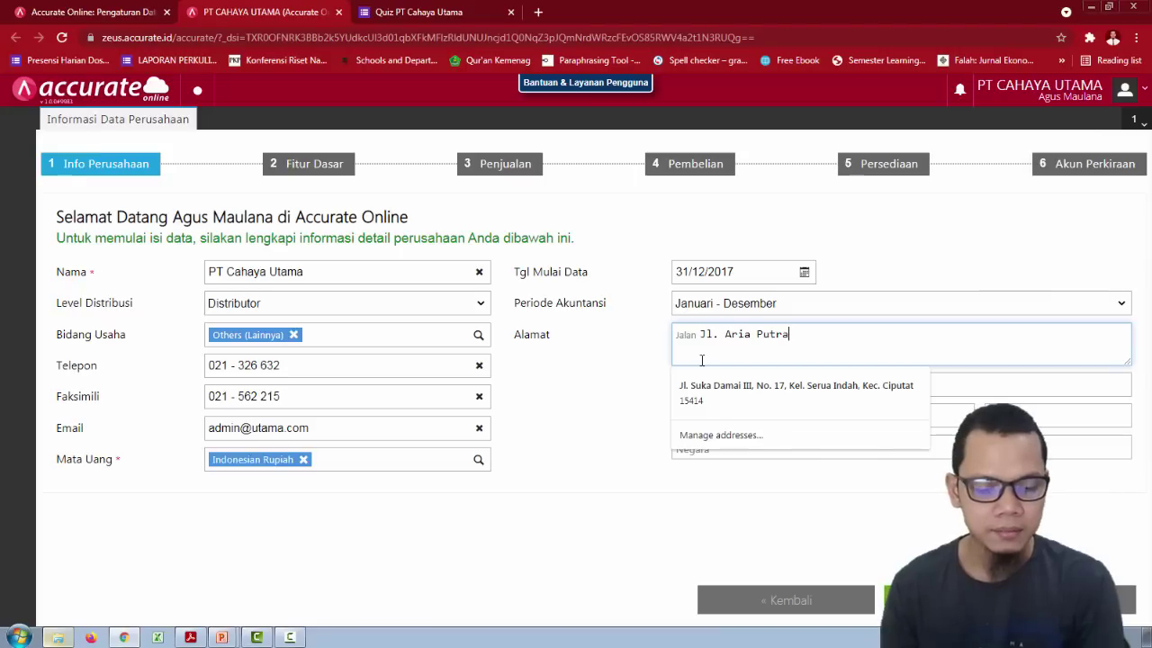
left_click(623, 379)
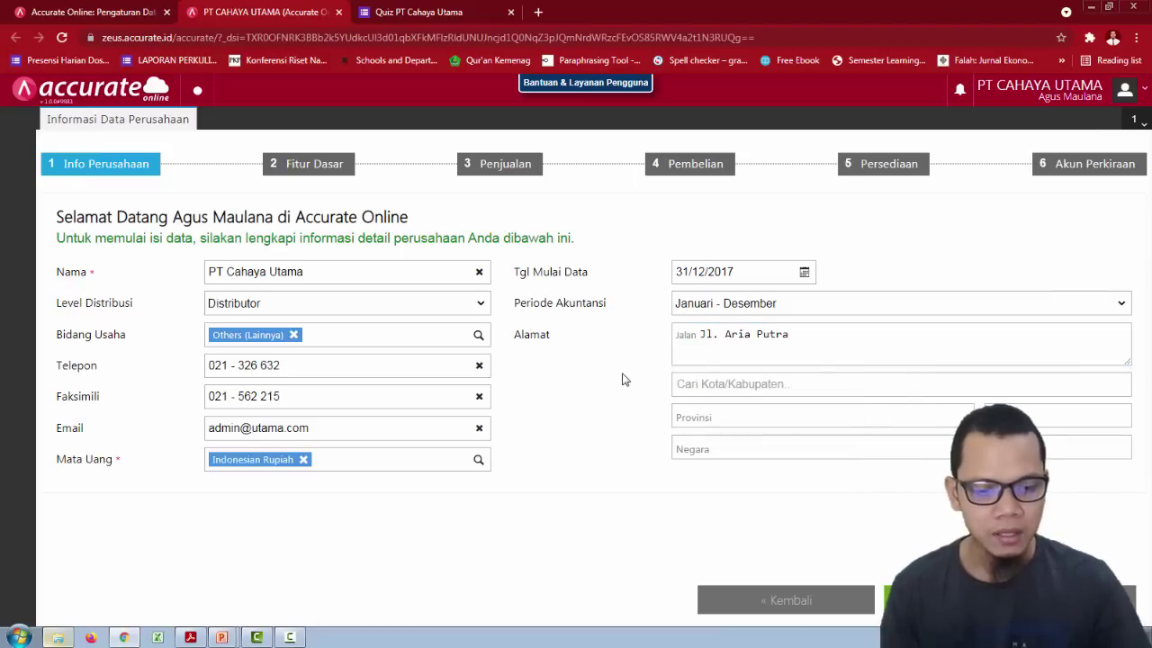
Step: Complete the company address with DKI Jakarta as the city and the postal code, and continue to the Fitur Dasar questions
key("alt+Tab")
key("alt+Tab")
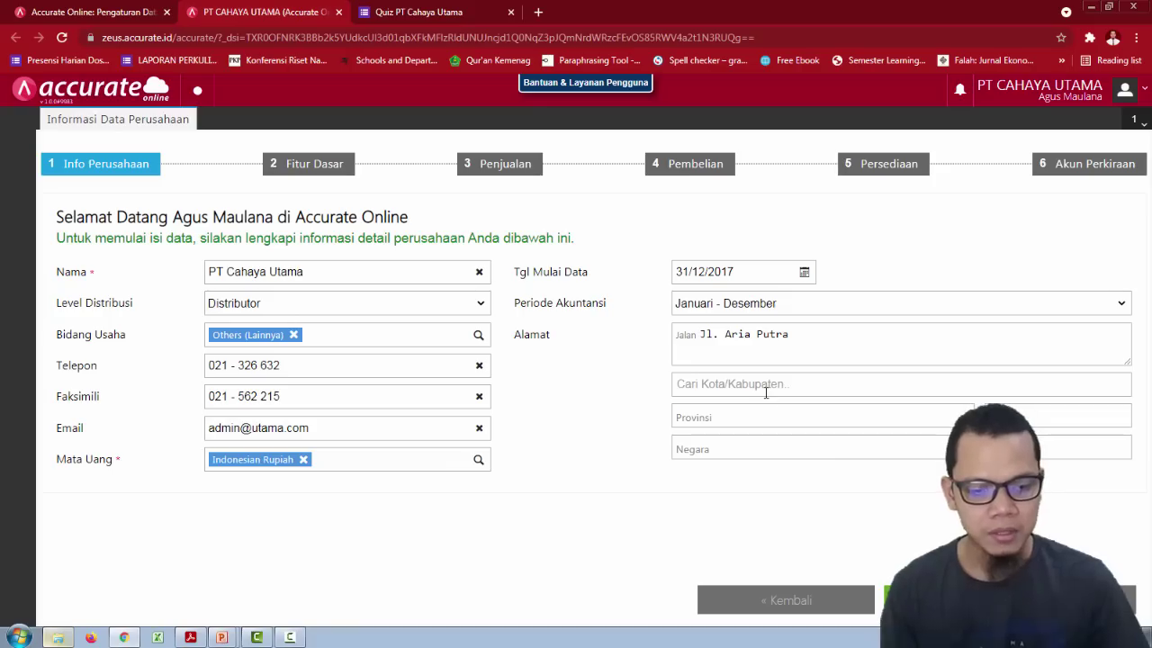
left_click(766, 385)
type("DKI Jaka")
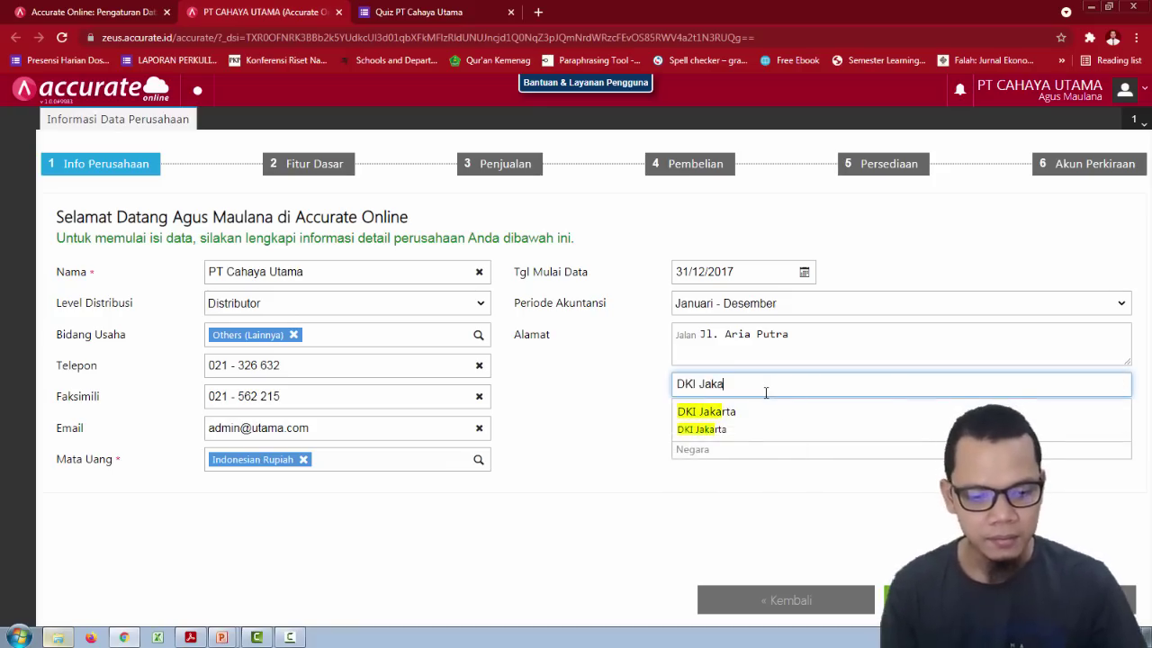
left_click(763, 414)
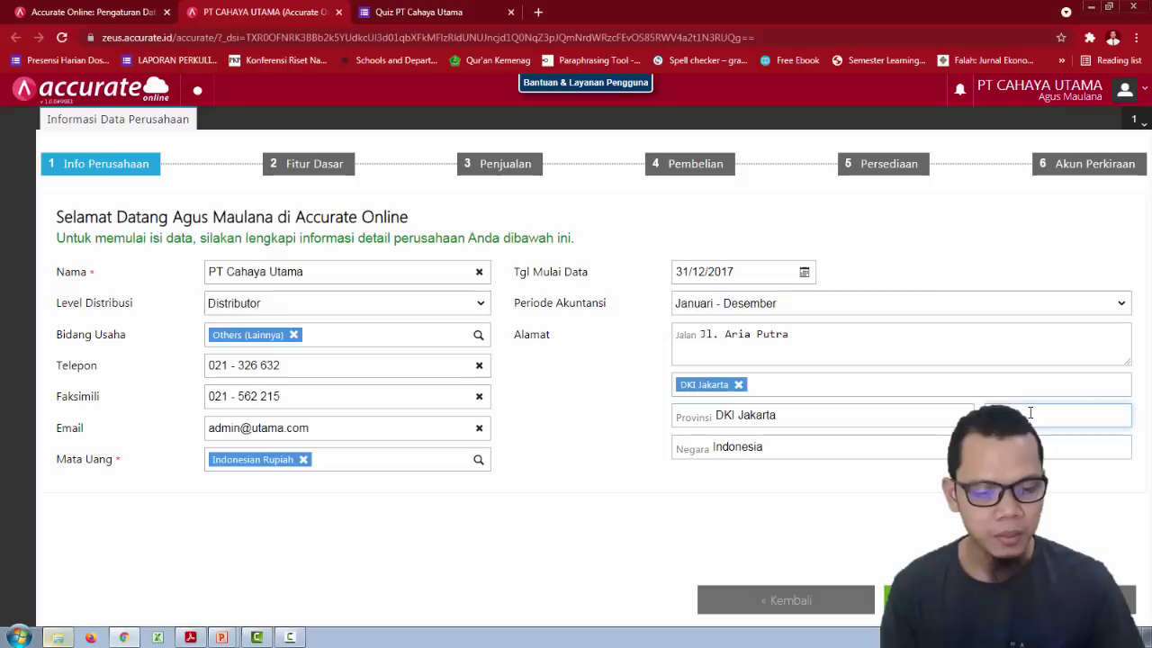
type("14325")
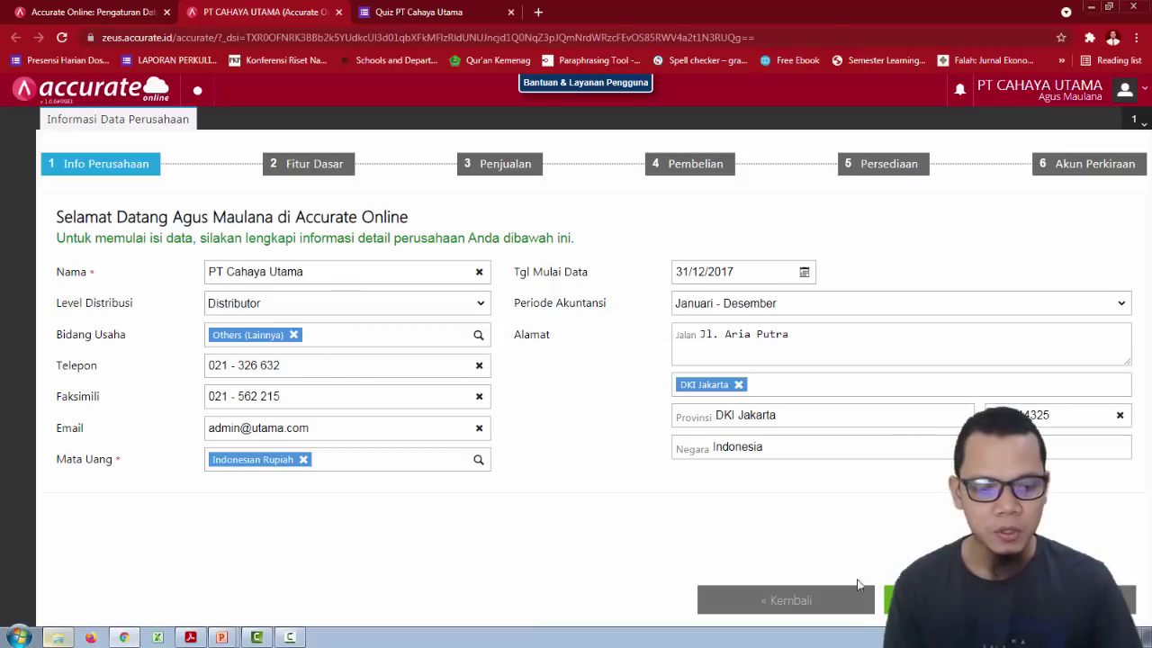
left_click(893, 602)
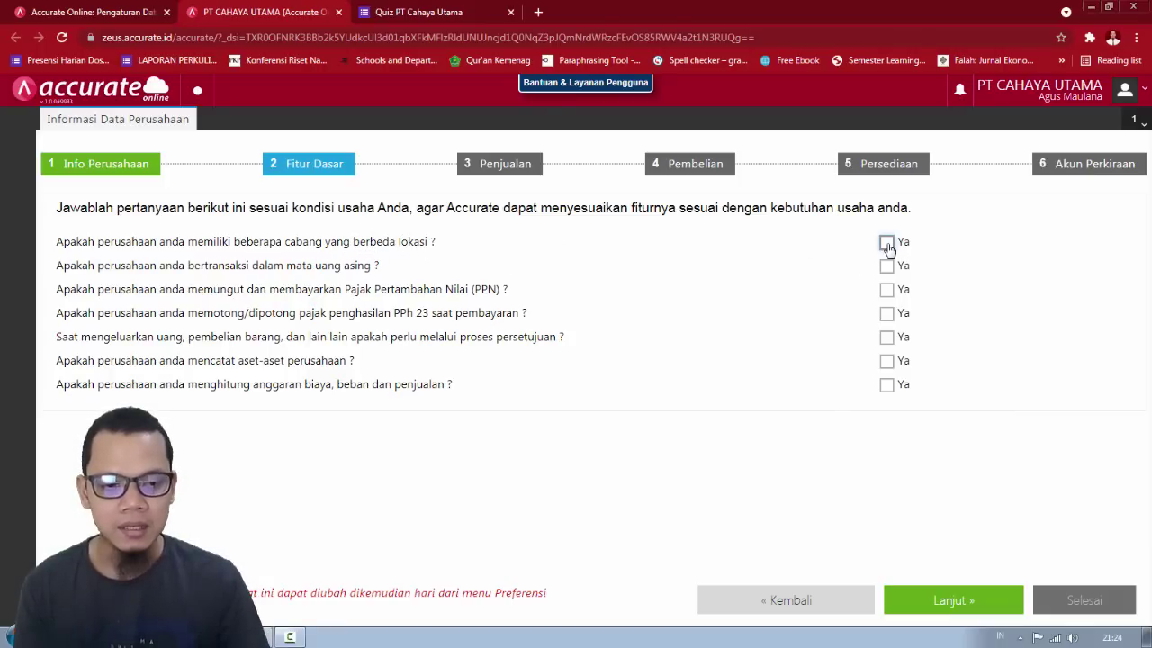
Step: Consult the Umum accounting policy slide in PowerPoint and enable foreign-currency transactions in Accurate with Singapore Dollar as the currency
key("alt+Tab")
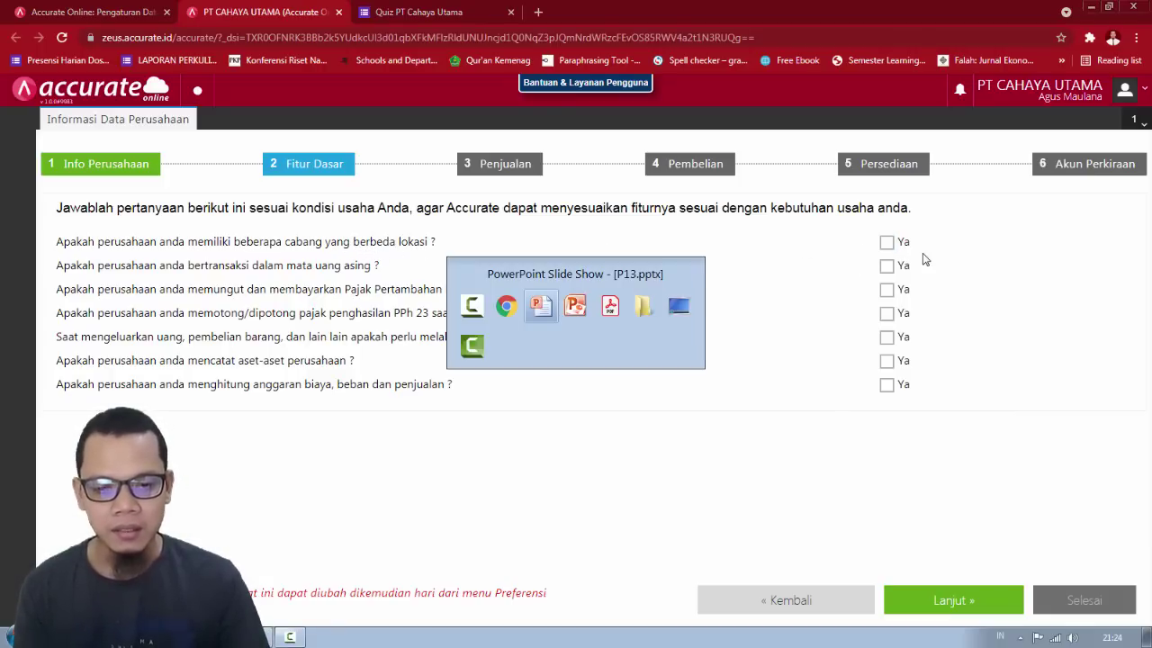
key("Right")
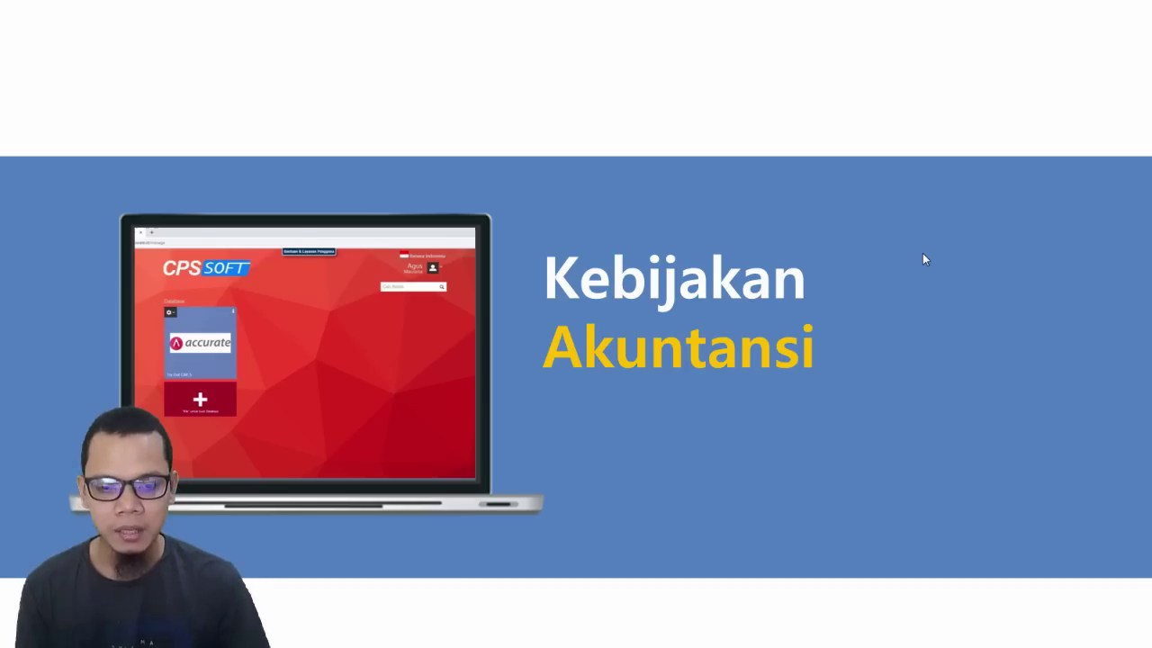
key("Right")
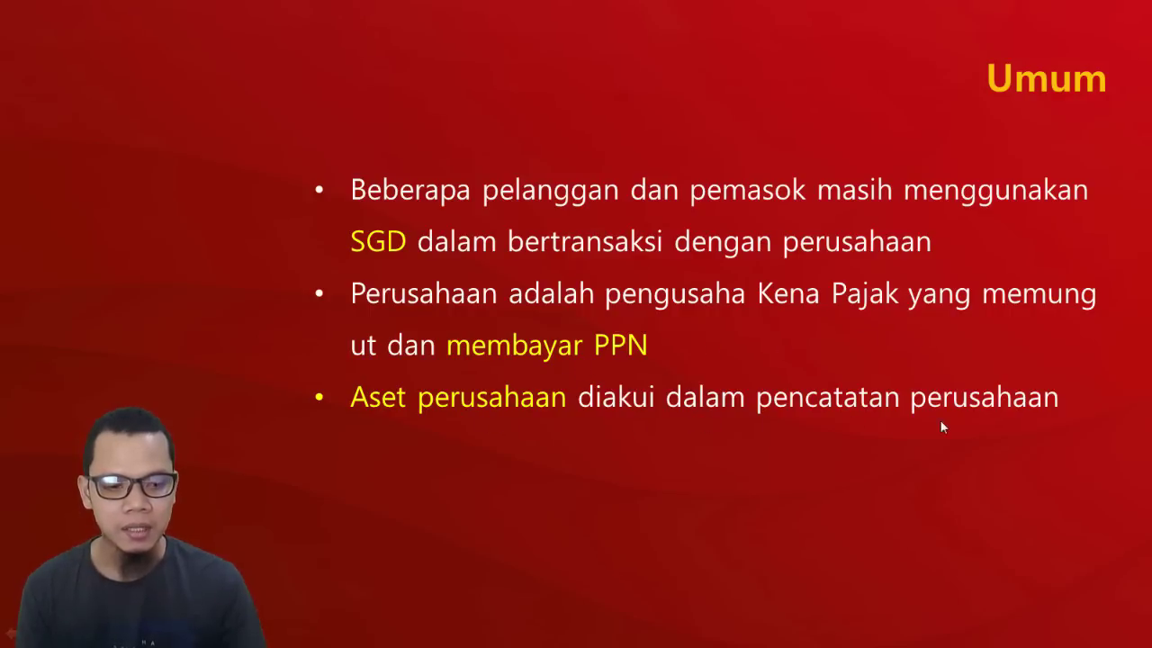
key("alt+Tab")
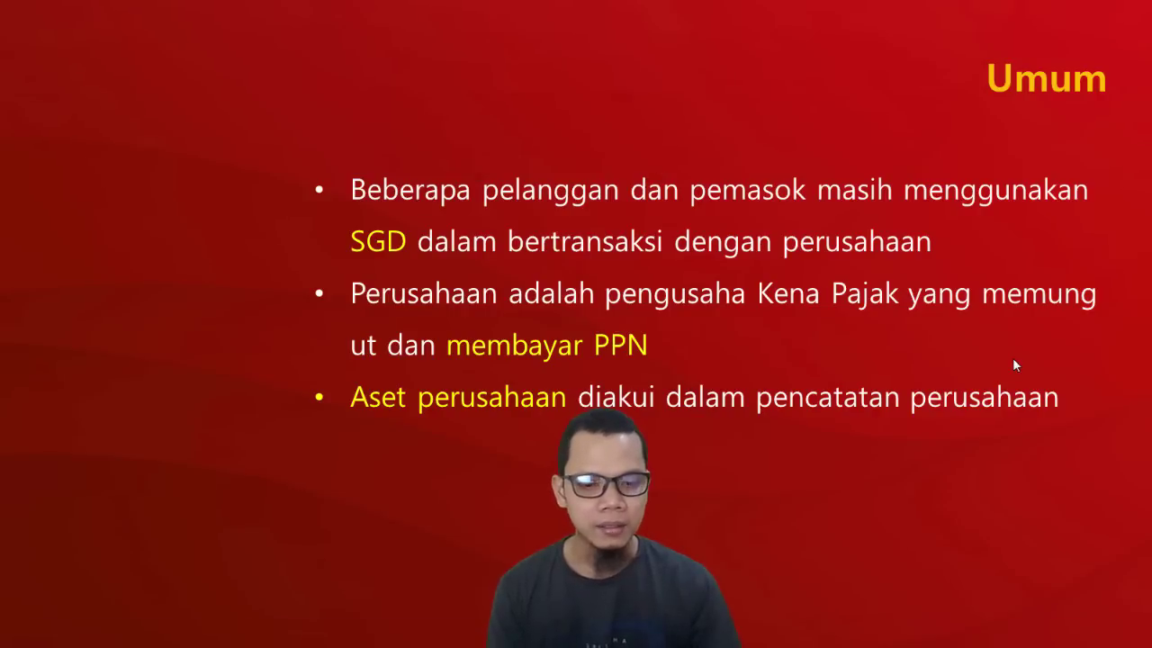
key("alt+Tab")
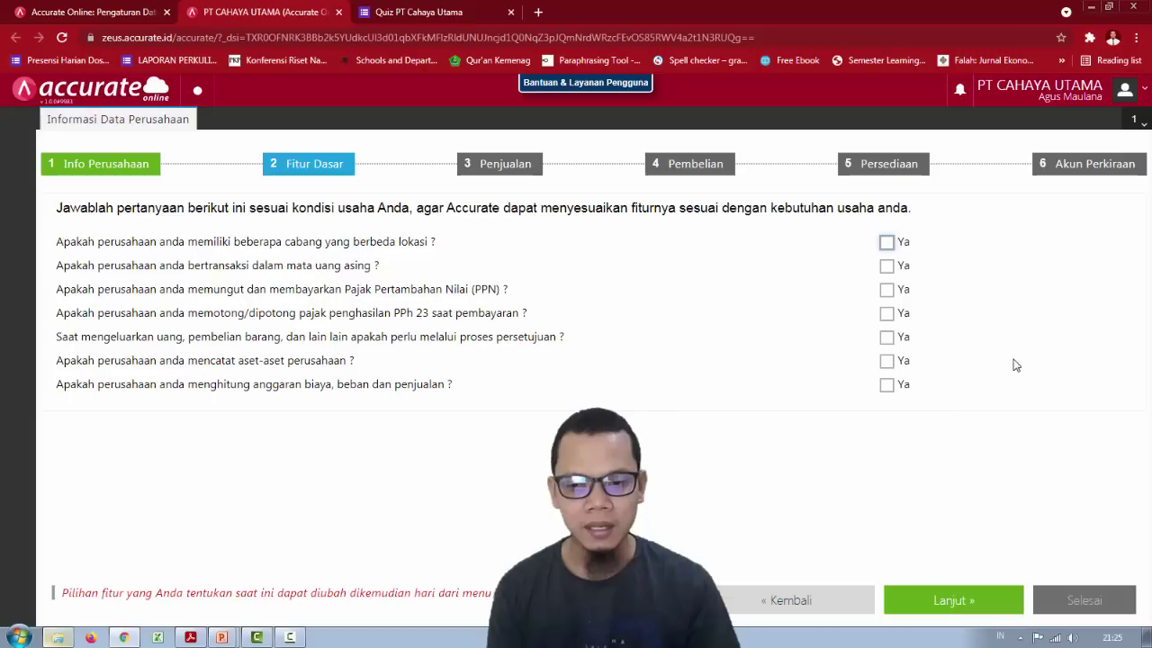
key("alt+Tab")
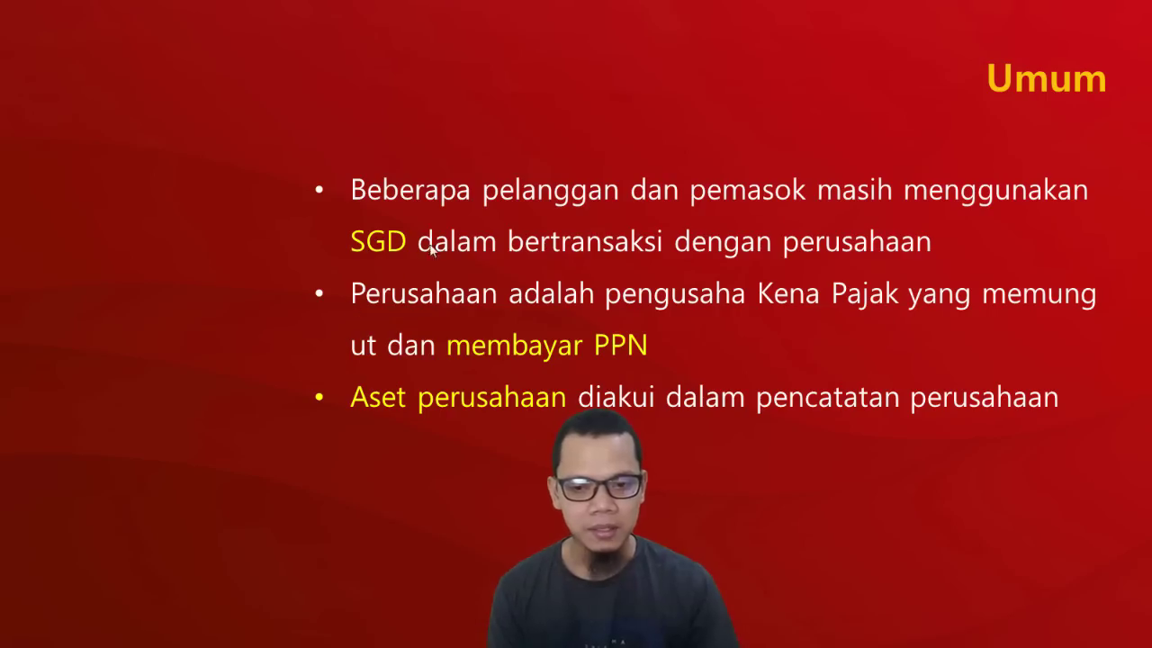
key("alt+Tab")
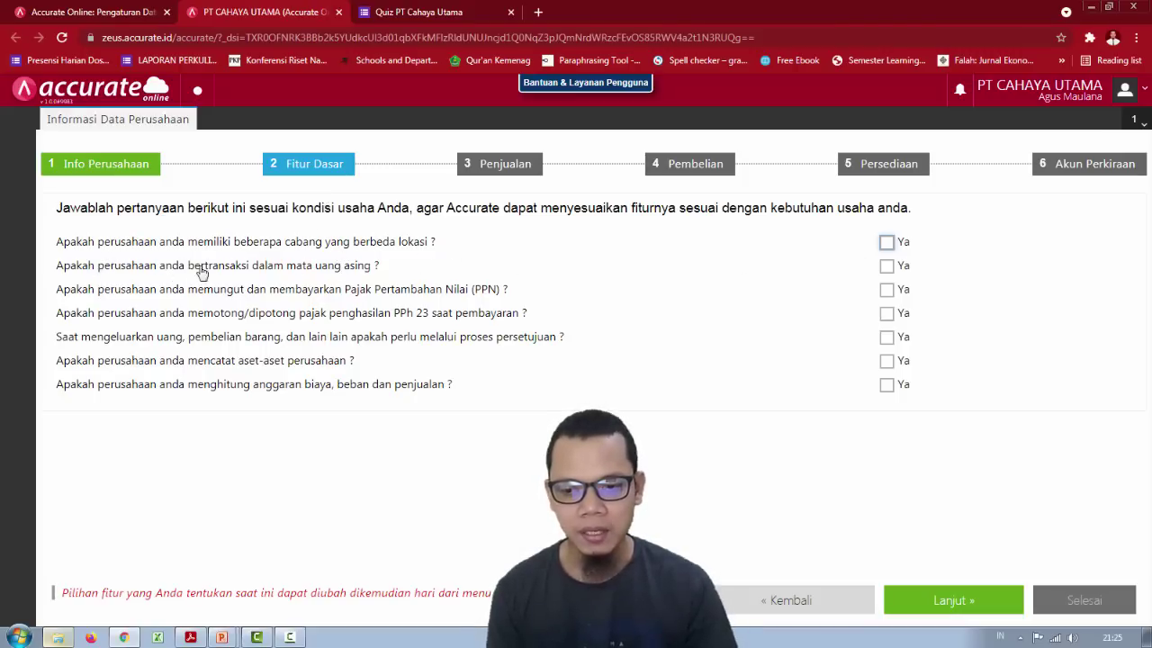
left_click(900, 267)
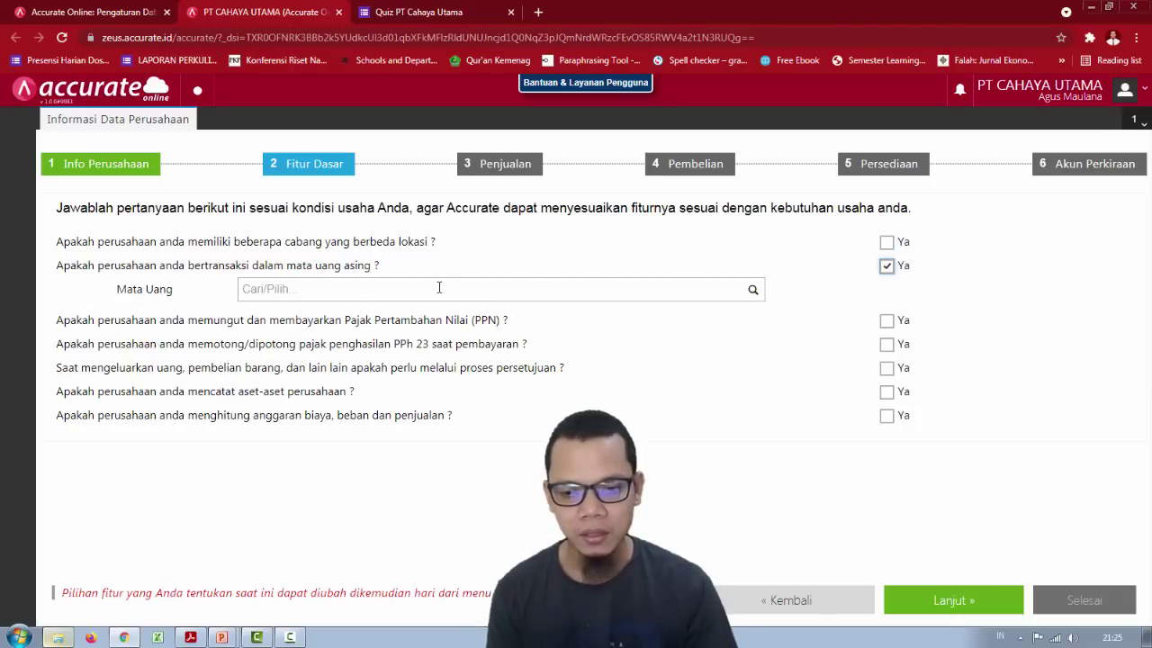
left_click(439, 287)
type("sgd")
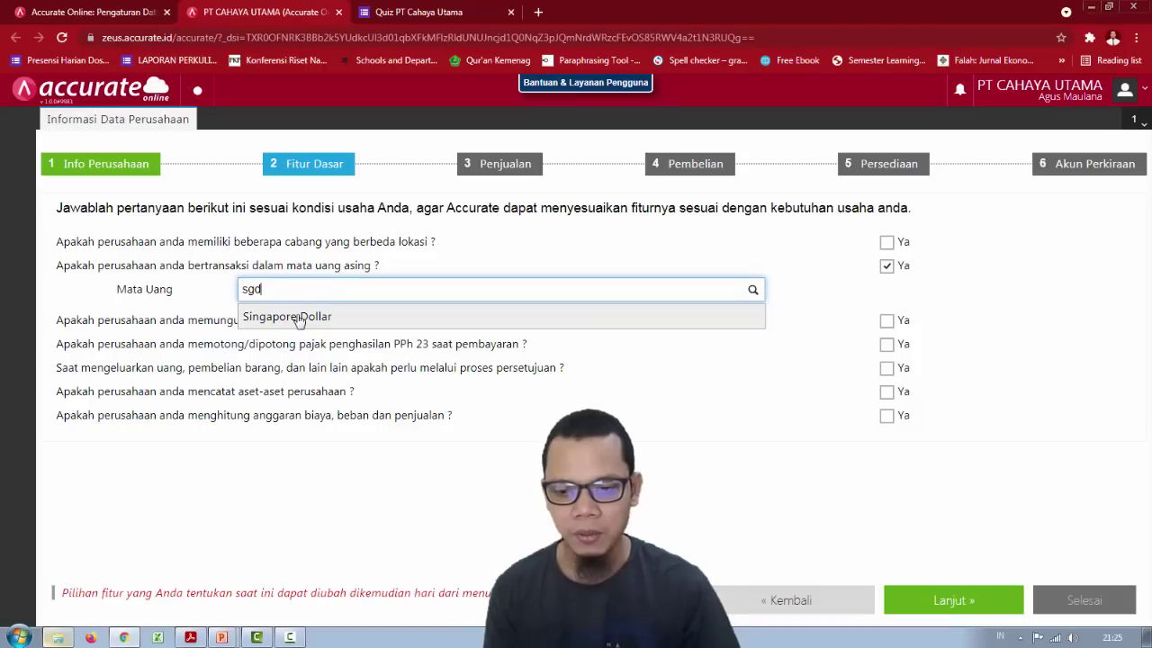
left_click(300, 318)
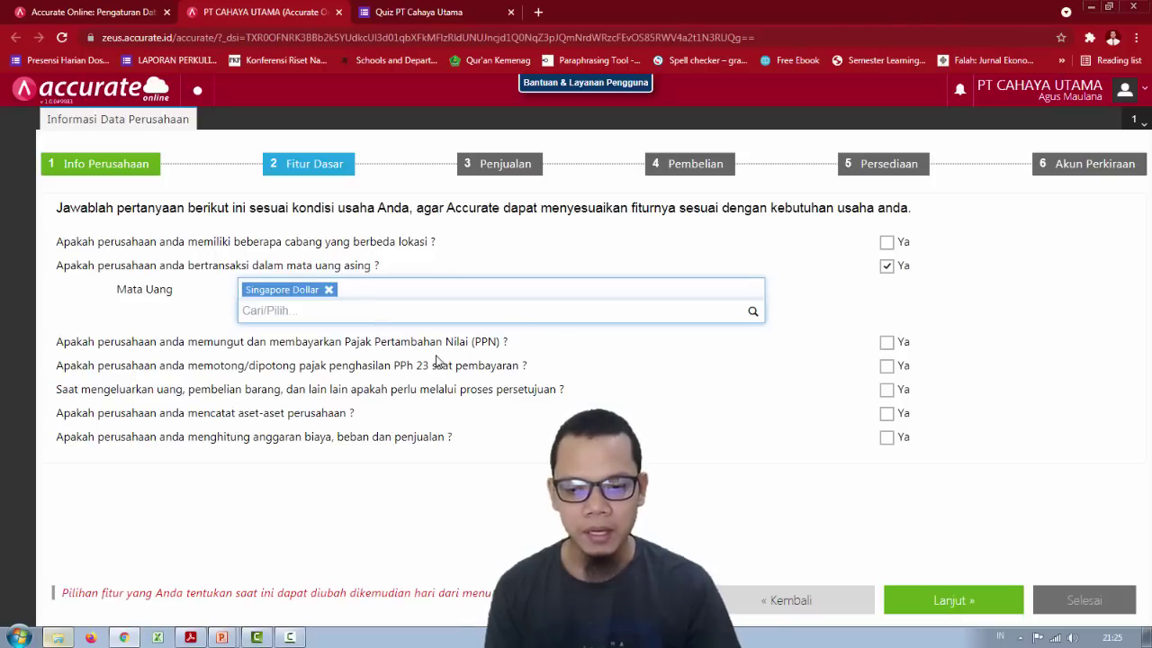
Step: Answer yes to collecting and paying PPN and to recording company assets, following the Umum policy slide
left_click(887, 342)
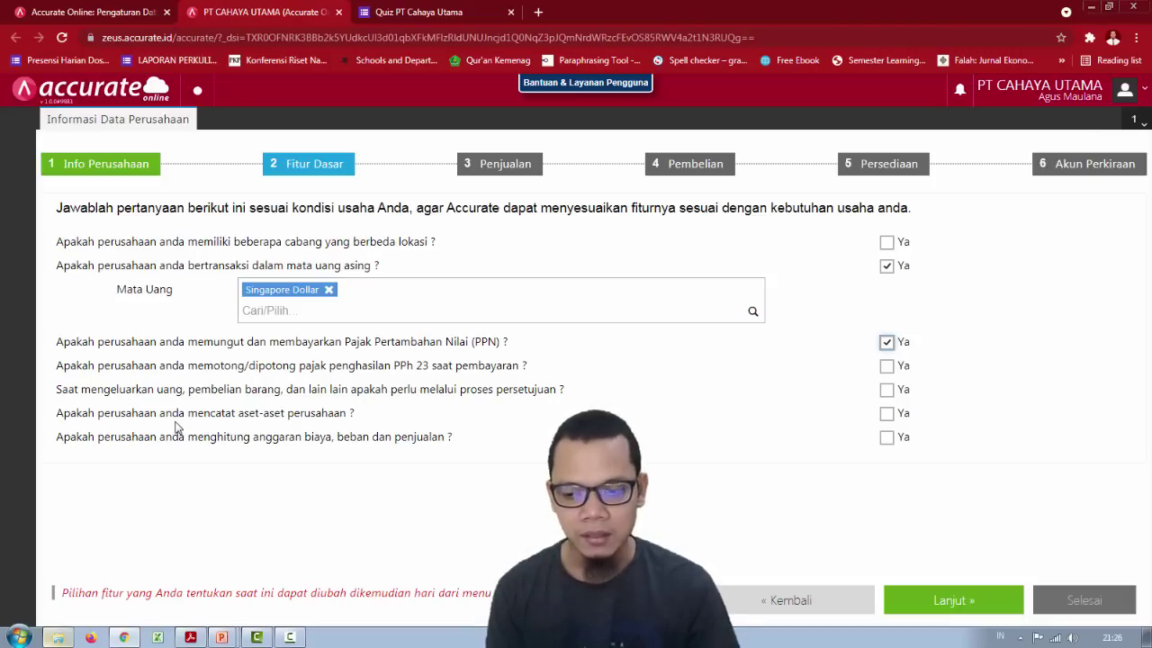
key("alt+Tab")
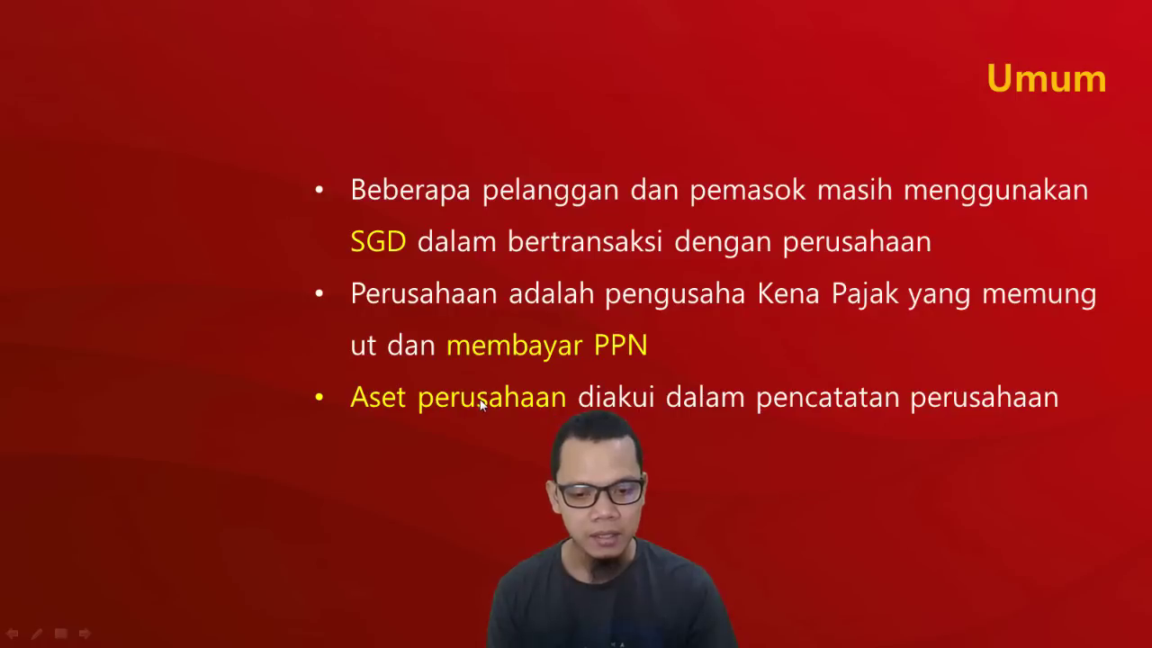
key("alt+Tab")
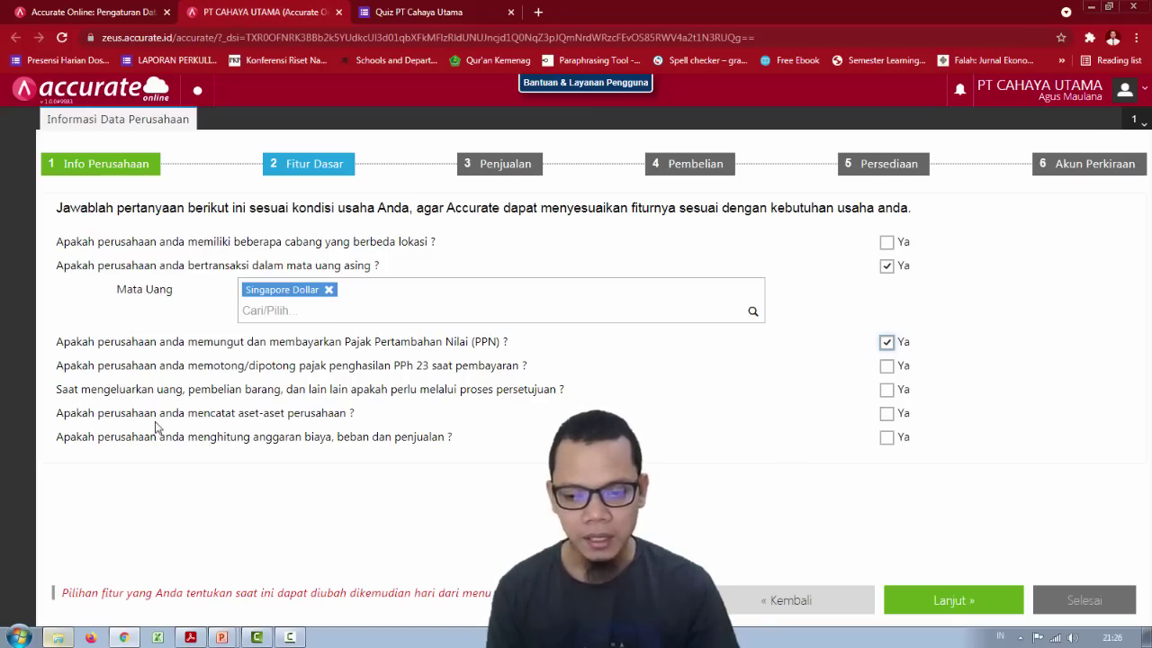
left_click(887, 413)
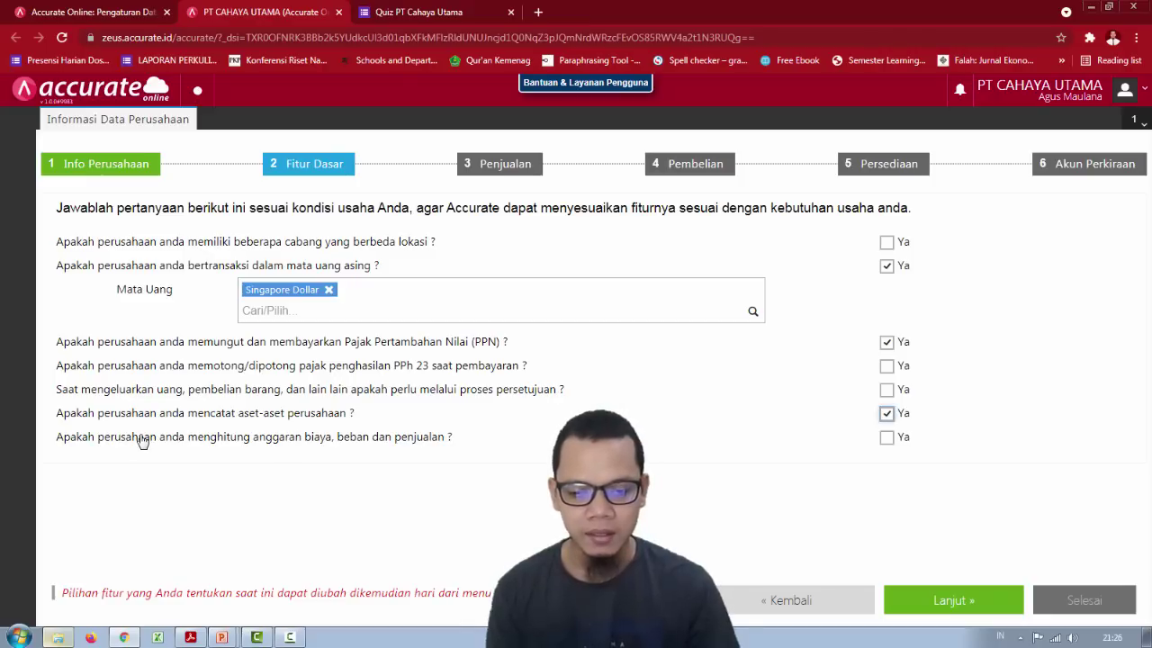
Step: Recheck the Umum policy slide against the basic feature answers and continue to the Penjualan questions
key("alt+Tab")
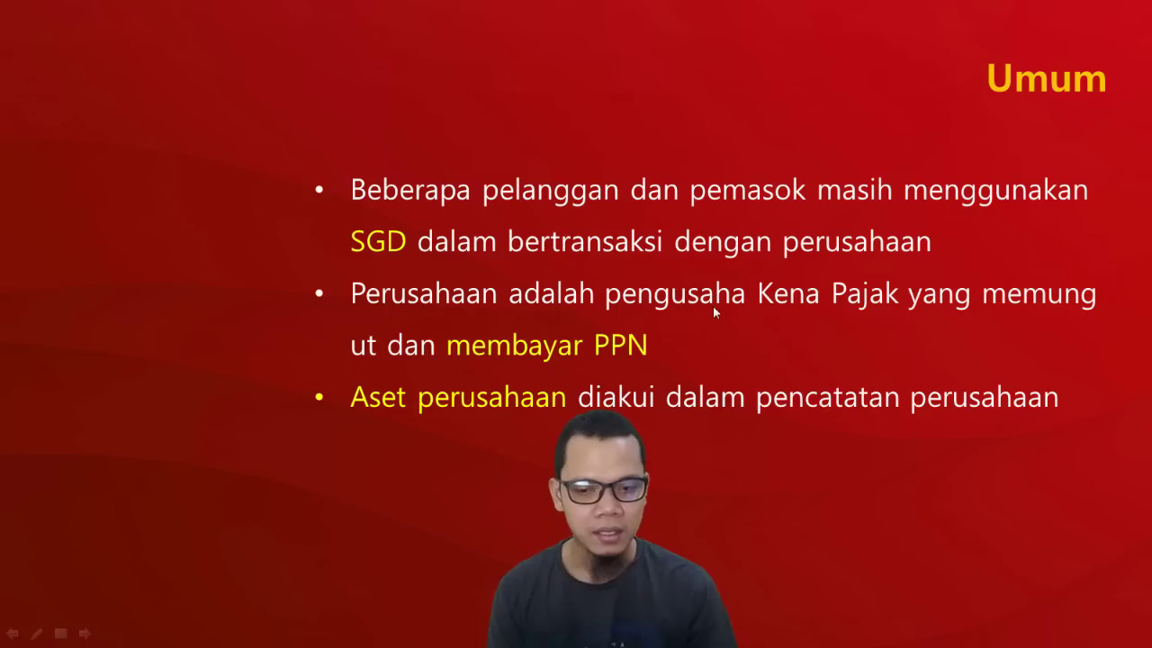
key("alt+Tab")
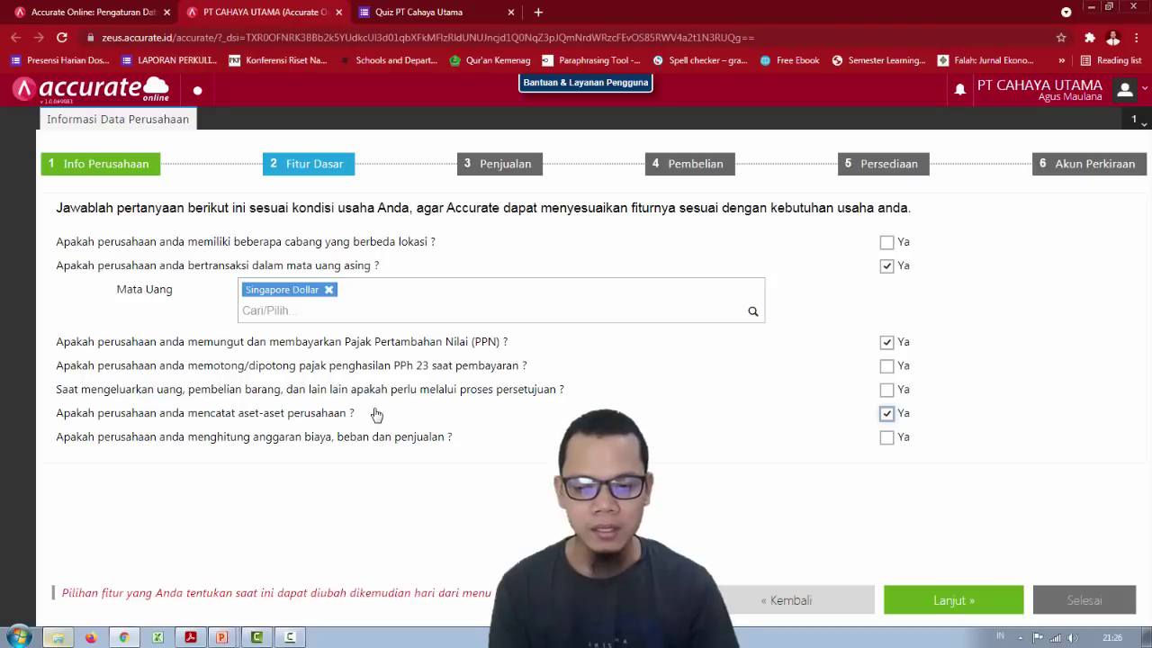
left_click(970, 609)
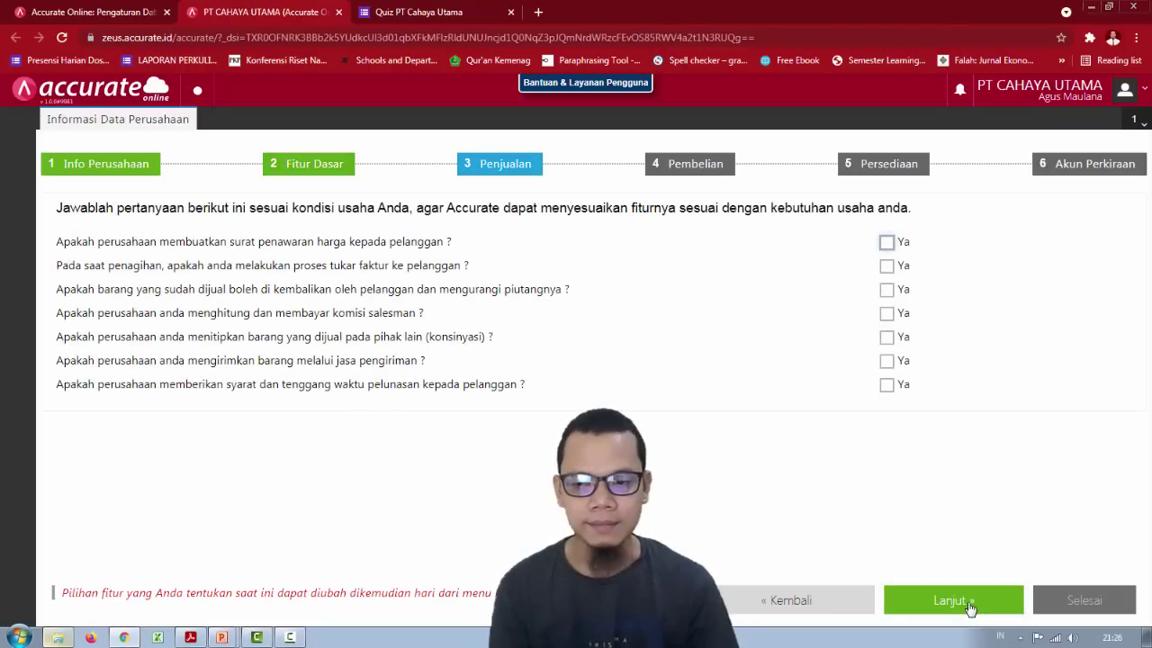
Step: Consult the Penjualan policy slide in PowerPoint and answer yes in Accurate to price quotations, sales returns that reduce receivables, and salesman commissions
key("alt+Tab")
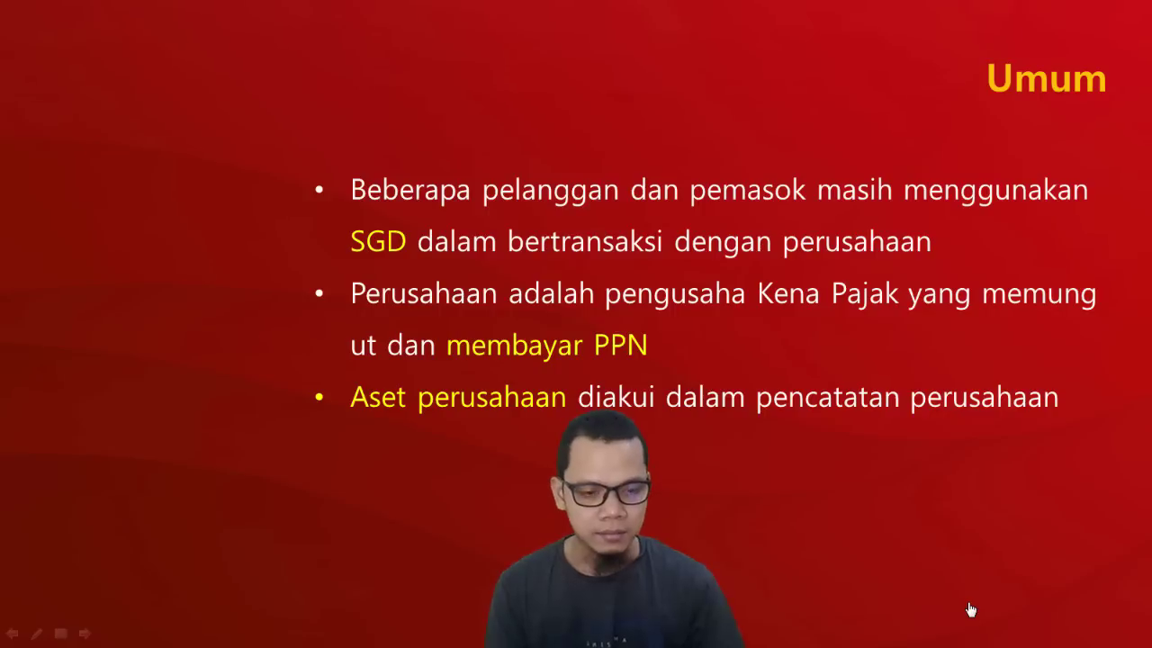
left_click(970, 610)
key("alt+Tab")
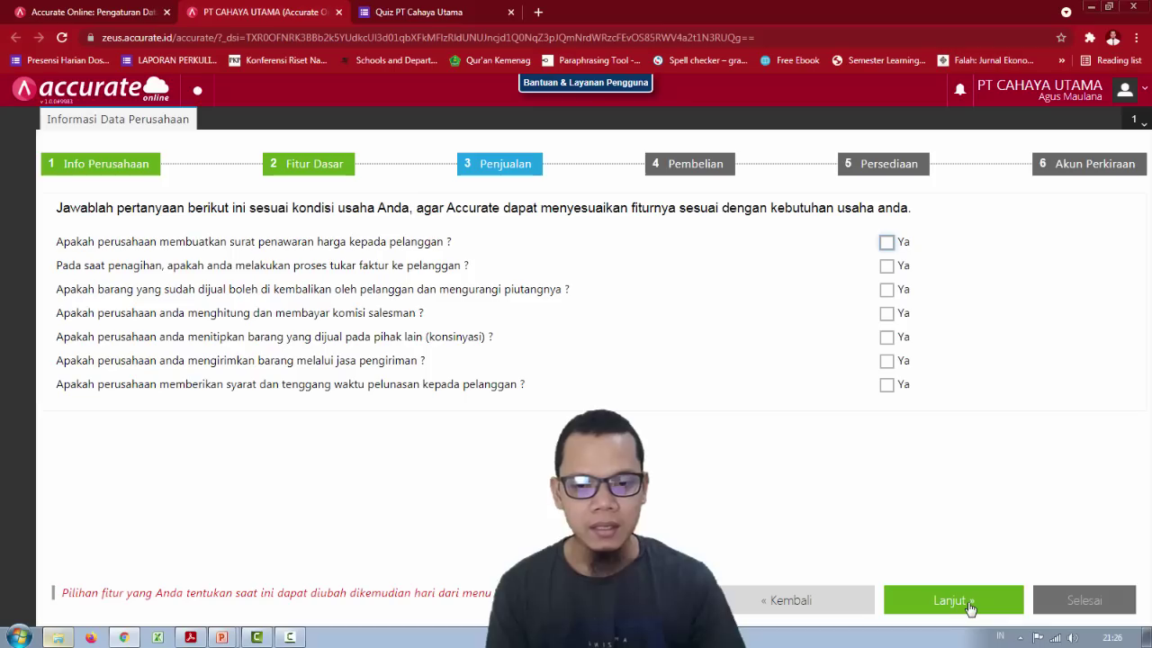
key("alt+Tab")
key("alt+Tab")
key("alt+Tab")
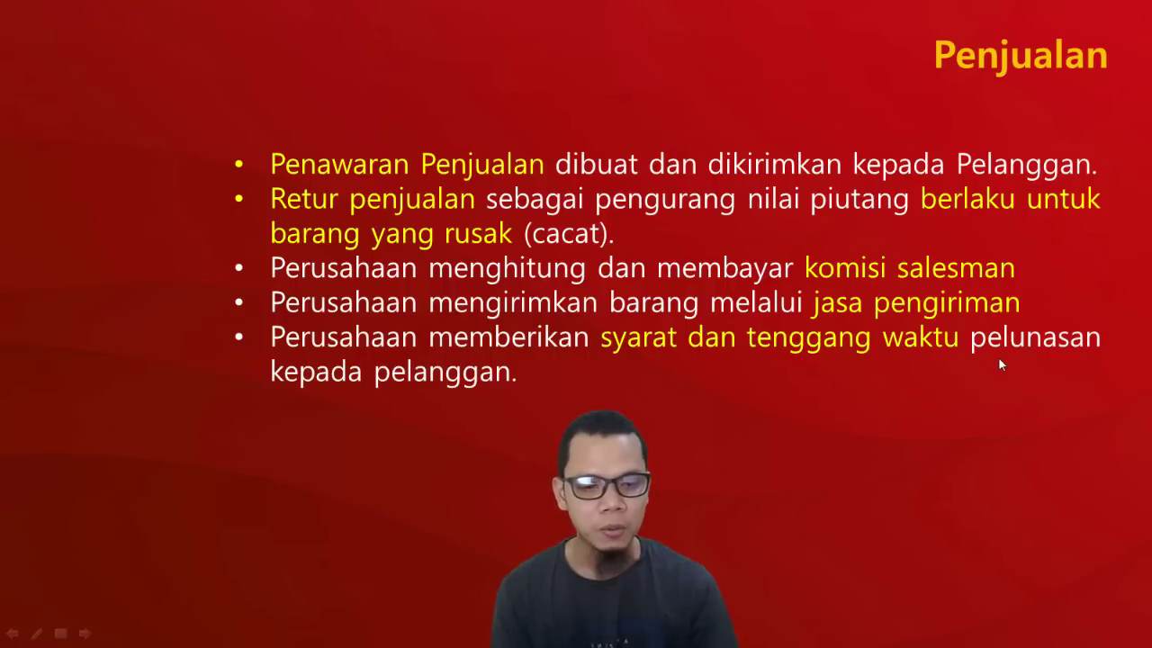
key("alt+Tab")
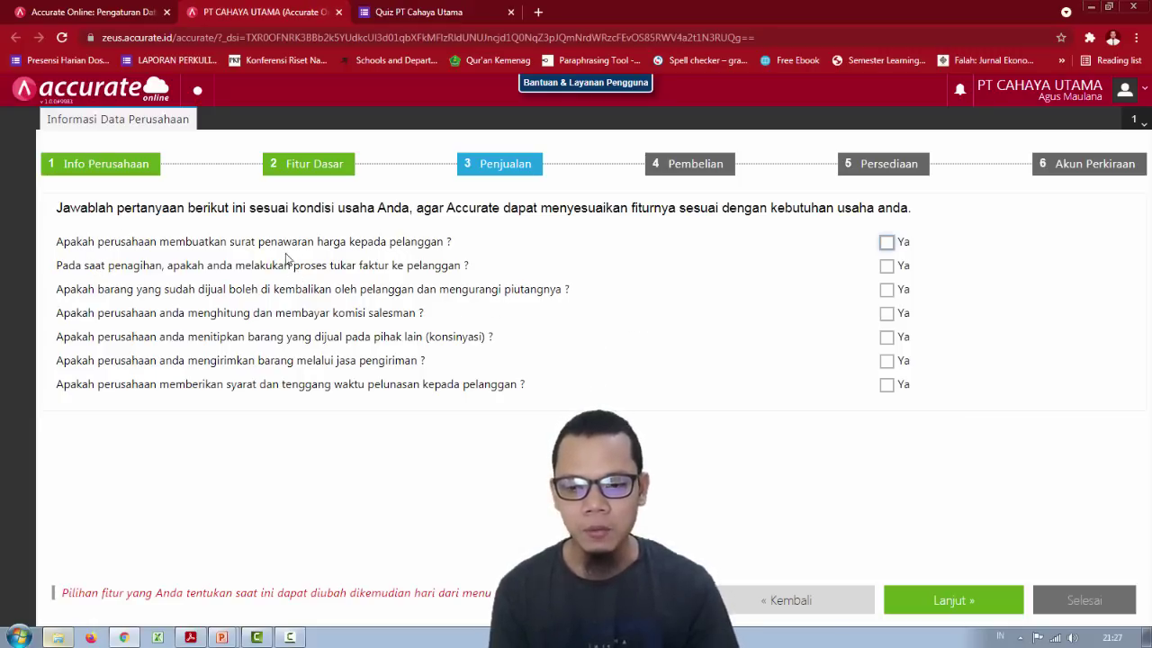
left_click(887, 242)
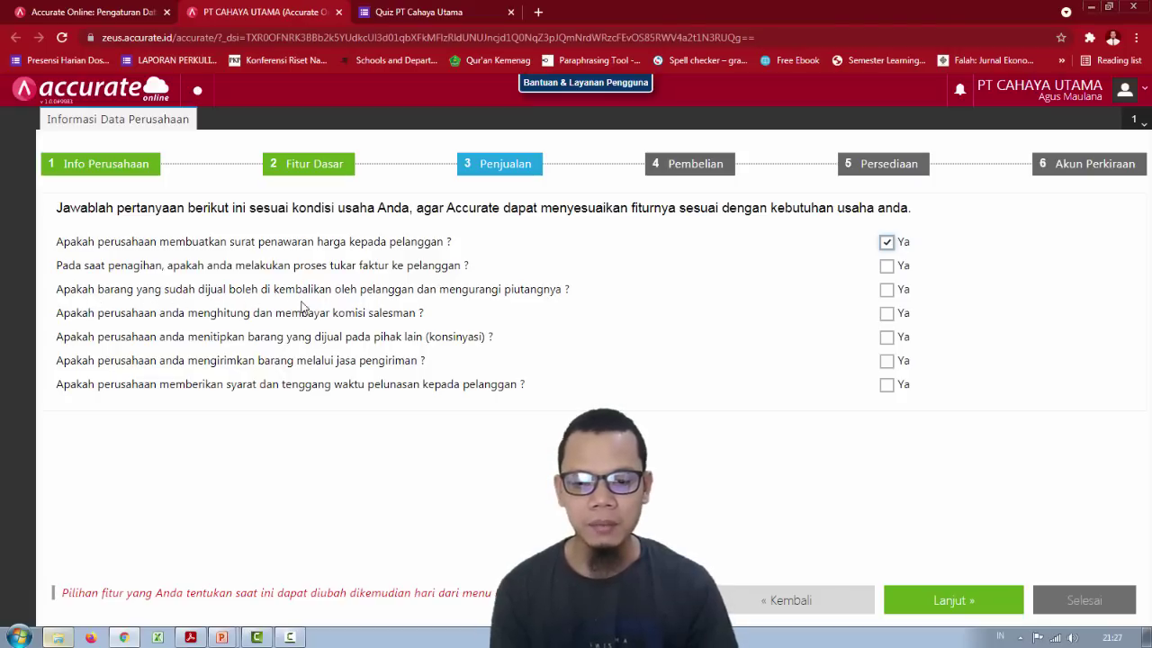
left_click(887, 290)
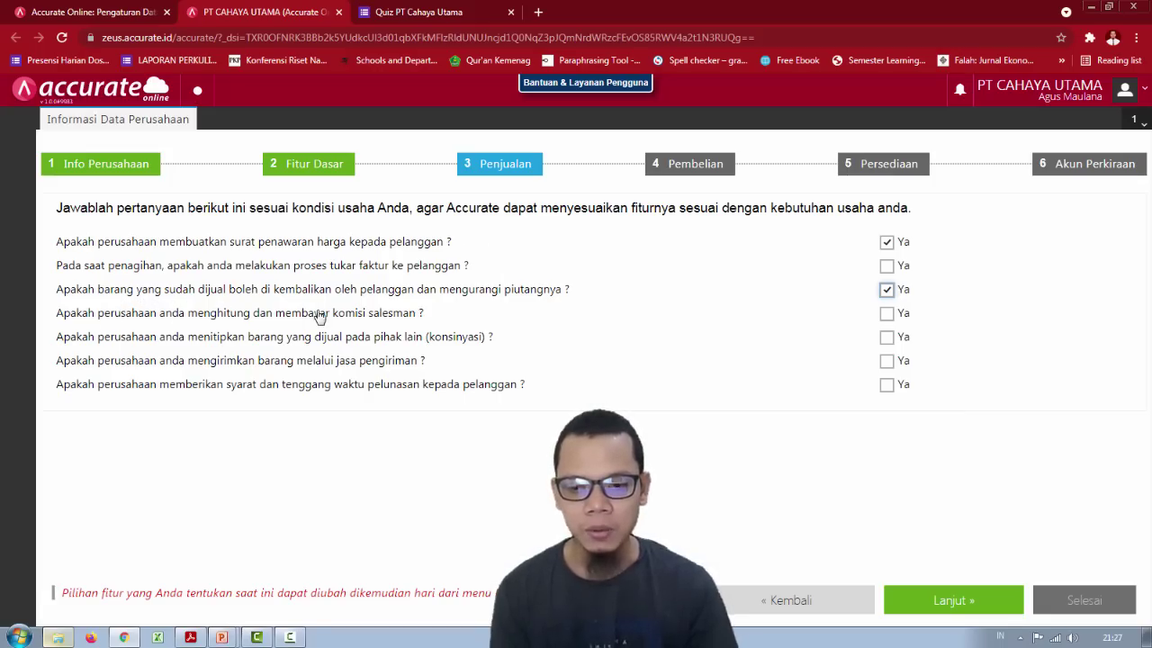
left_click(886, 314)
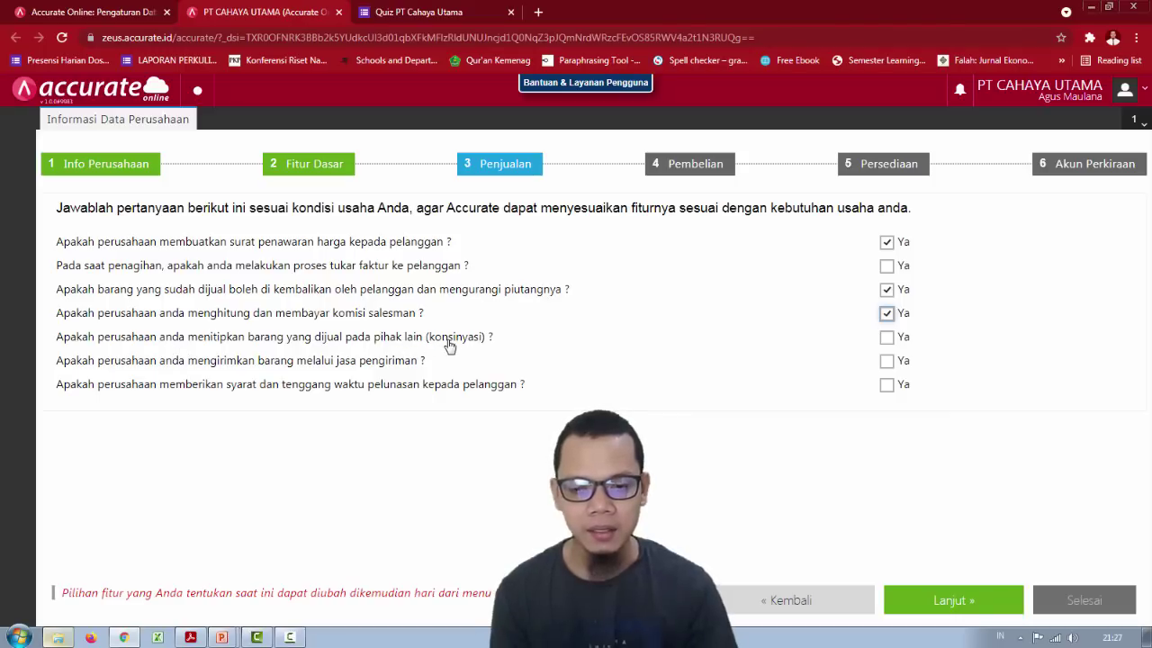
Step: Following the Penjualan slide, answer yes to delivery services and customer payment terms, and continue to the Pembelian questions
key("alt+Tab")
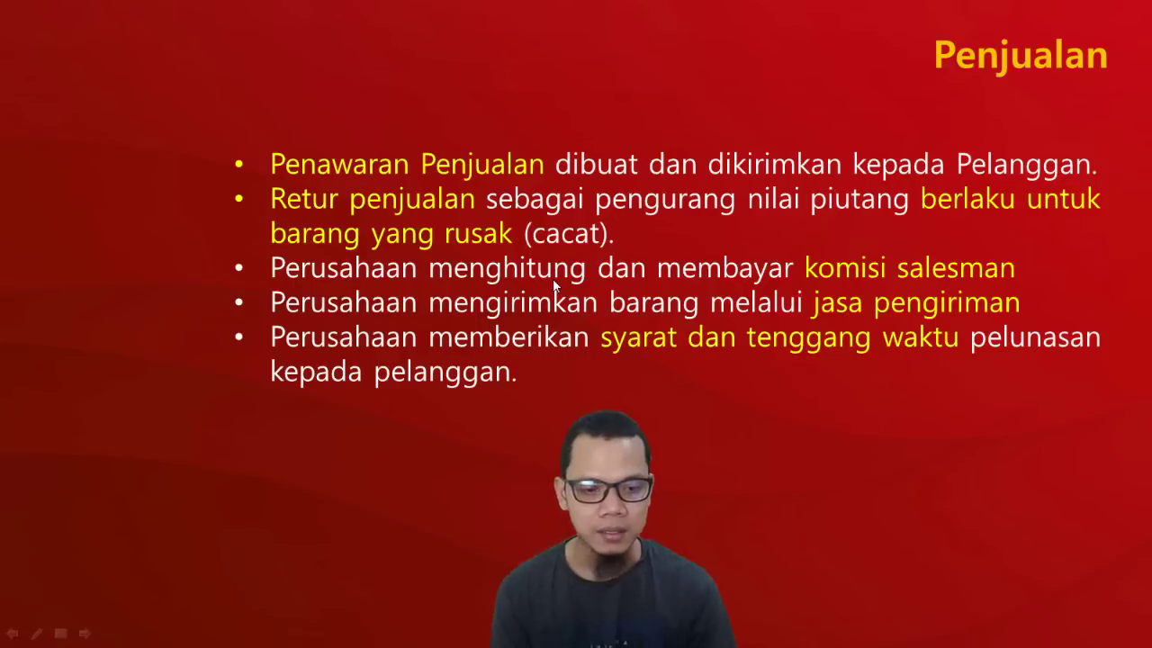
key("alt+Tab")
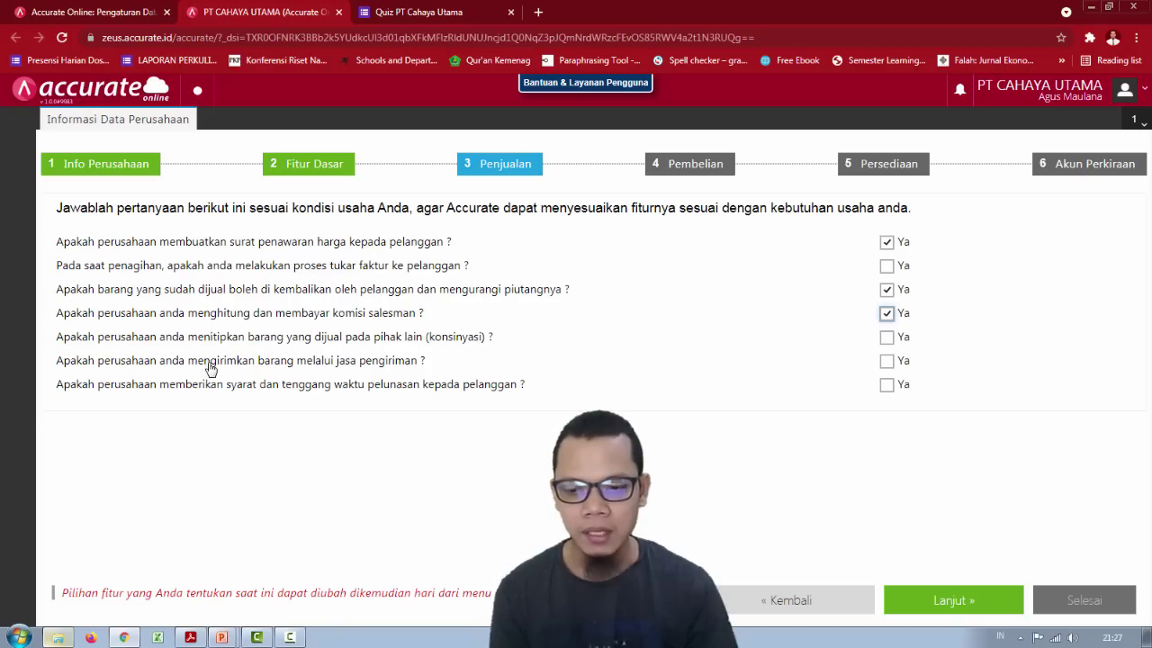
left_click(888, 364)
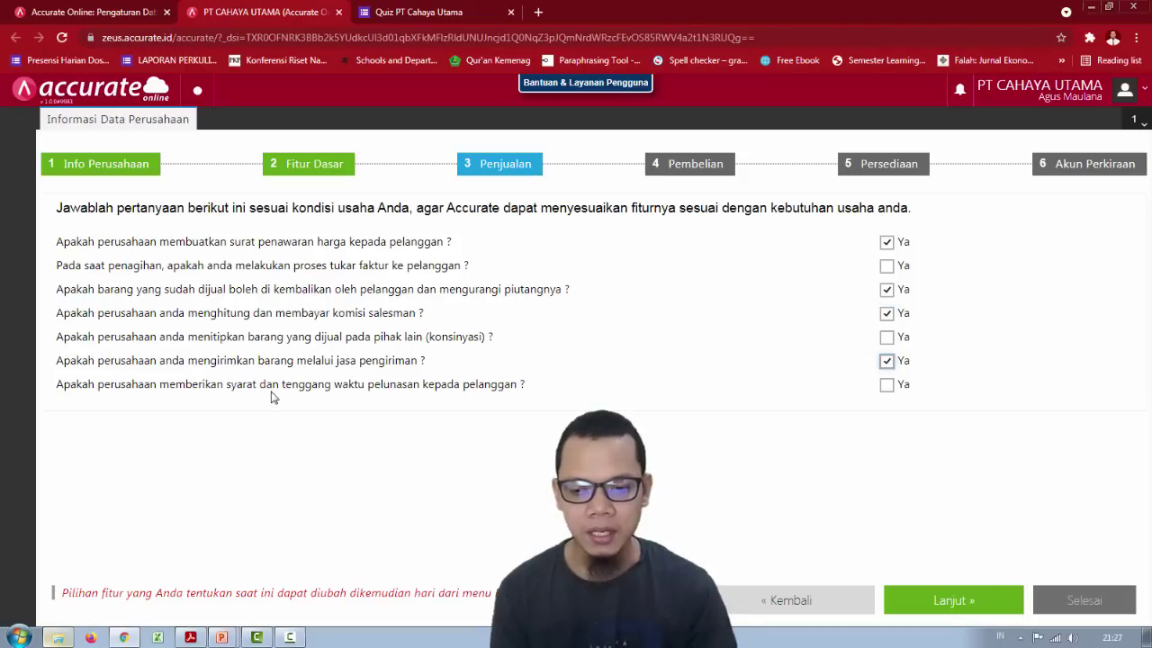
left_click(886, 386)
key("alt+Tab")
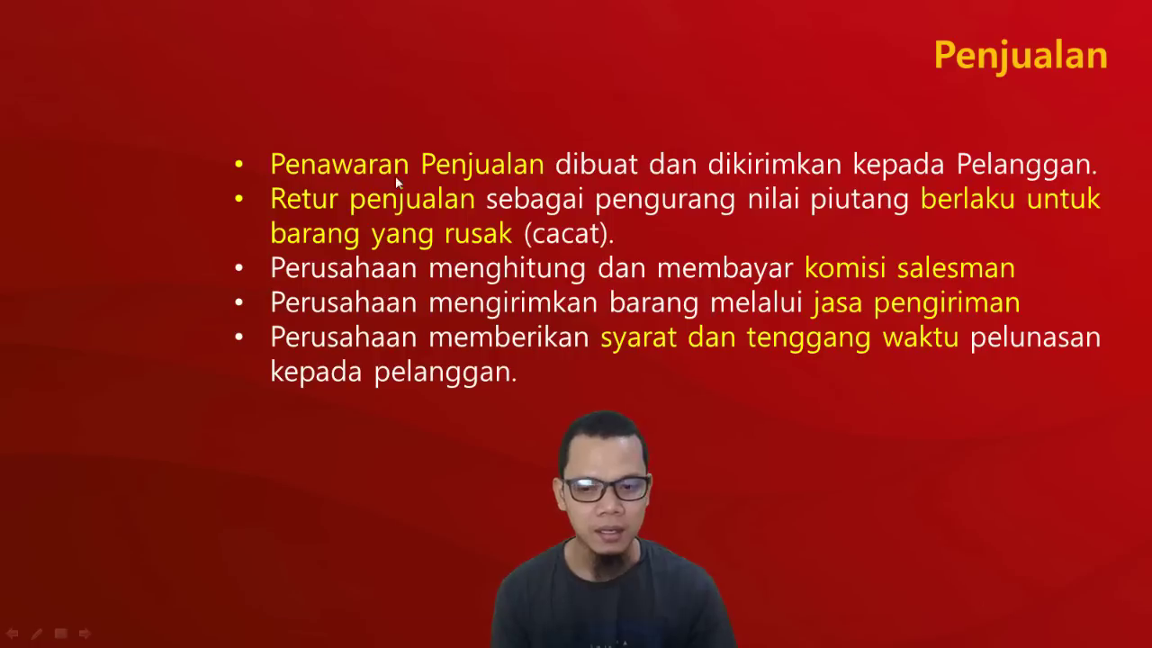
key("alt+Tab")
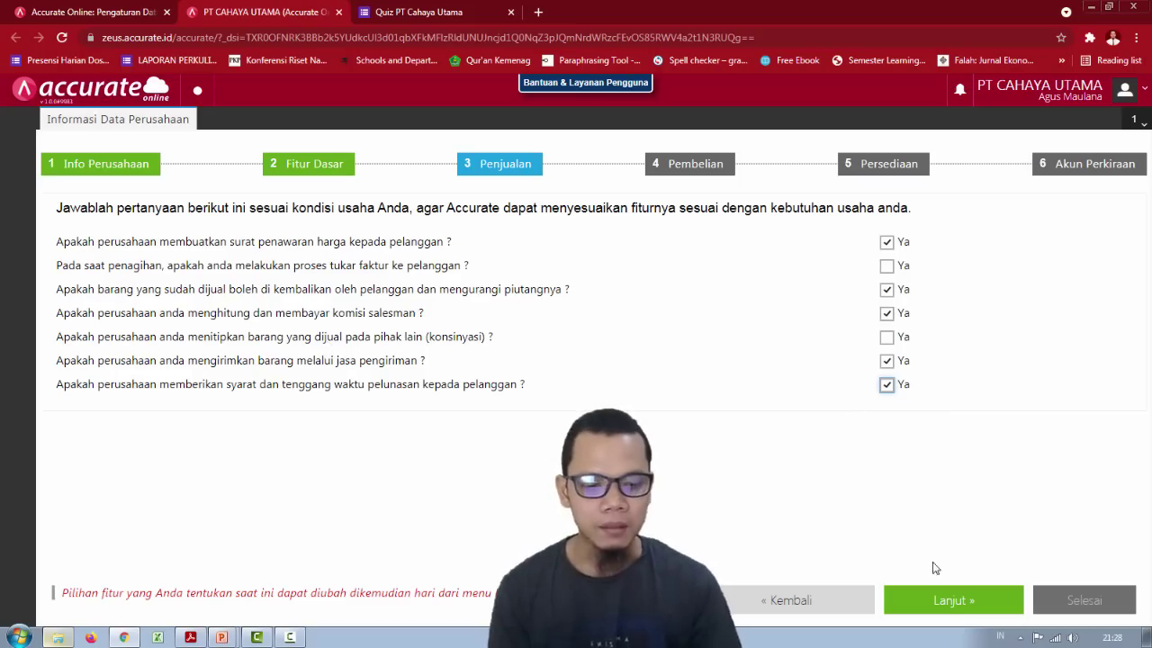
left_click(977, 611)
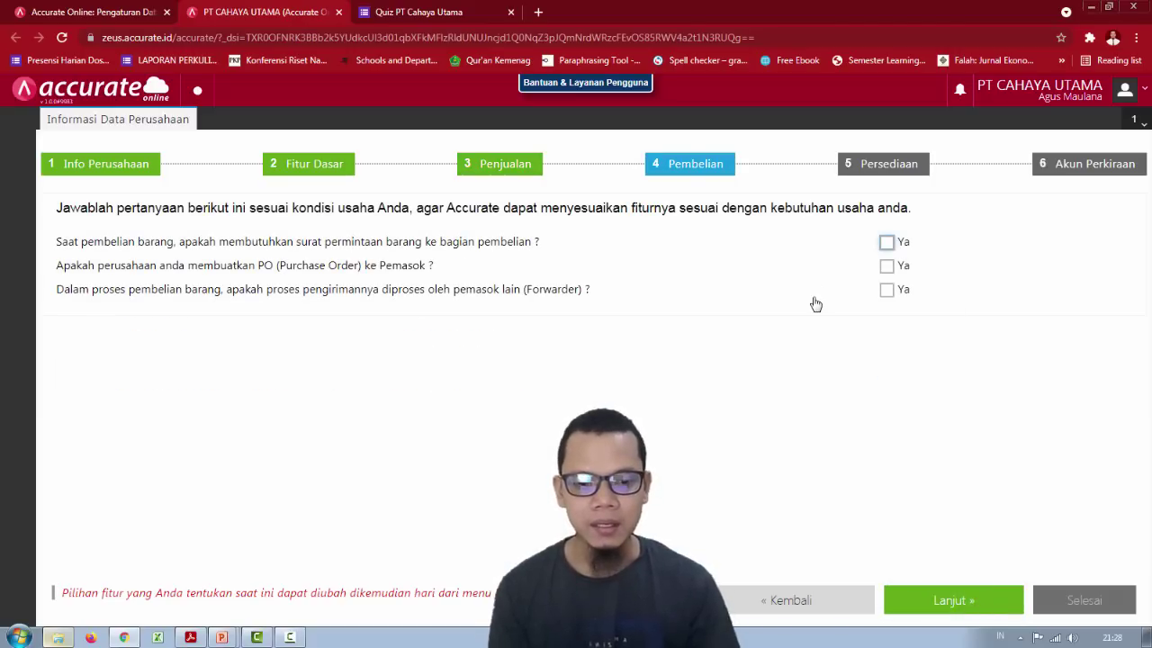
Step: Following the Pembelian slide, answer yes to purchase requests, purchase orders and forwarder shipping, and continue to the Persediaan questions
key("alt+Tab")
key("Right")
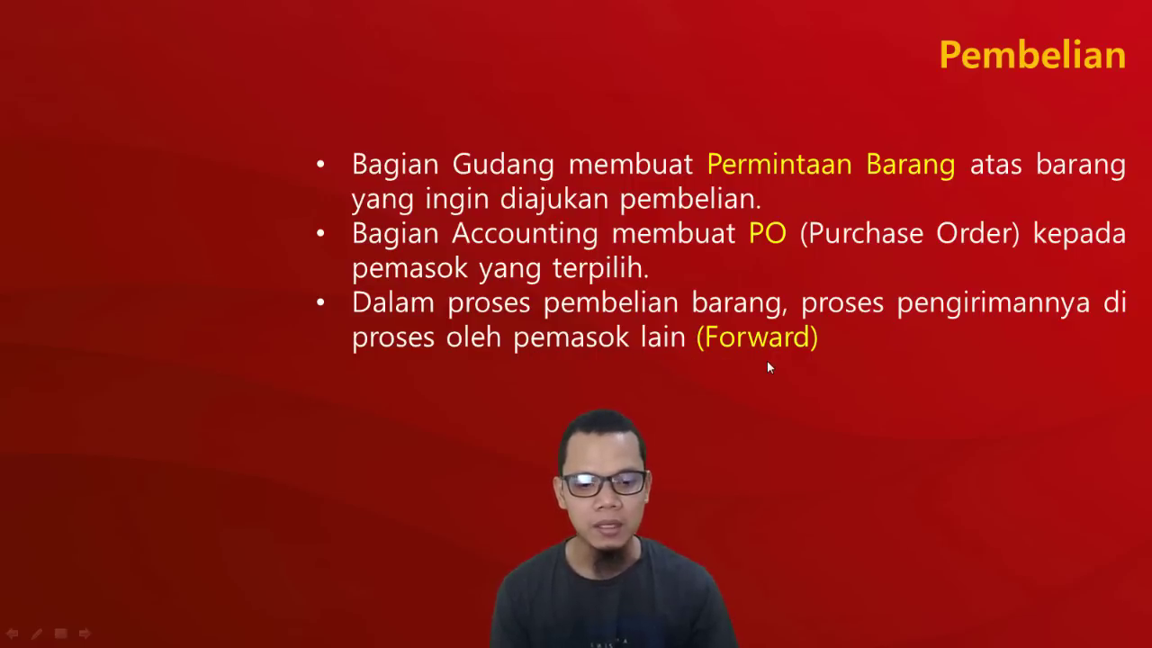
key("alt+Tab")
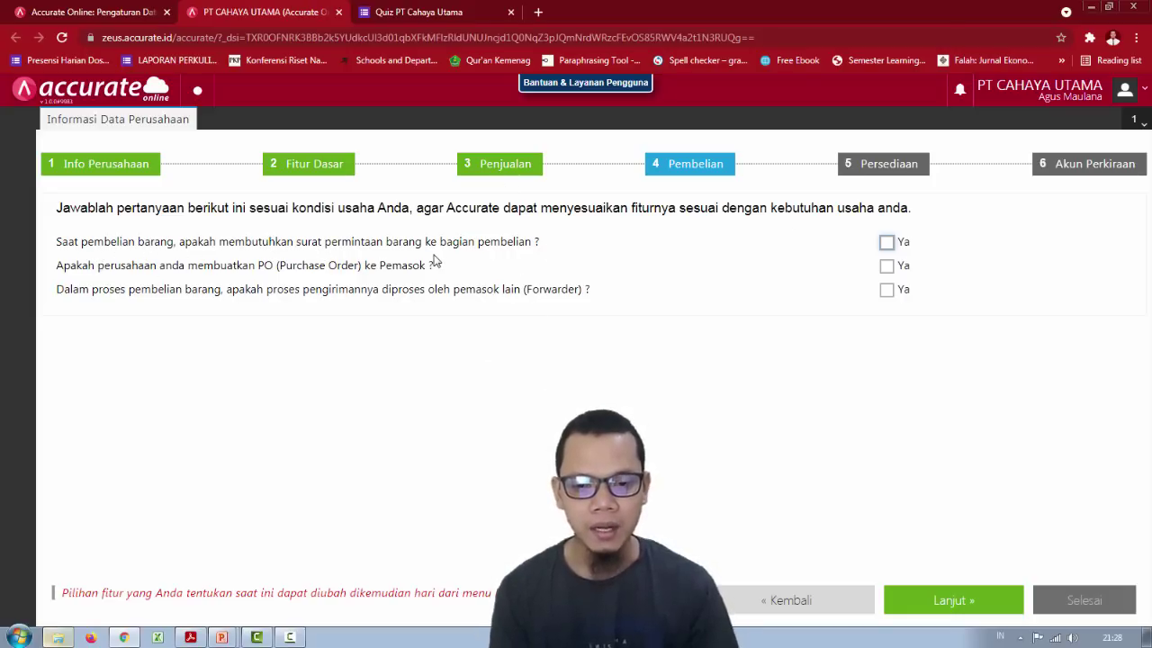
left_click(887, 245)
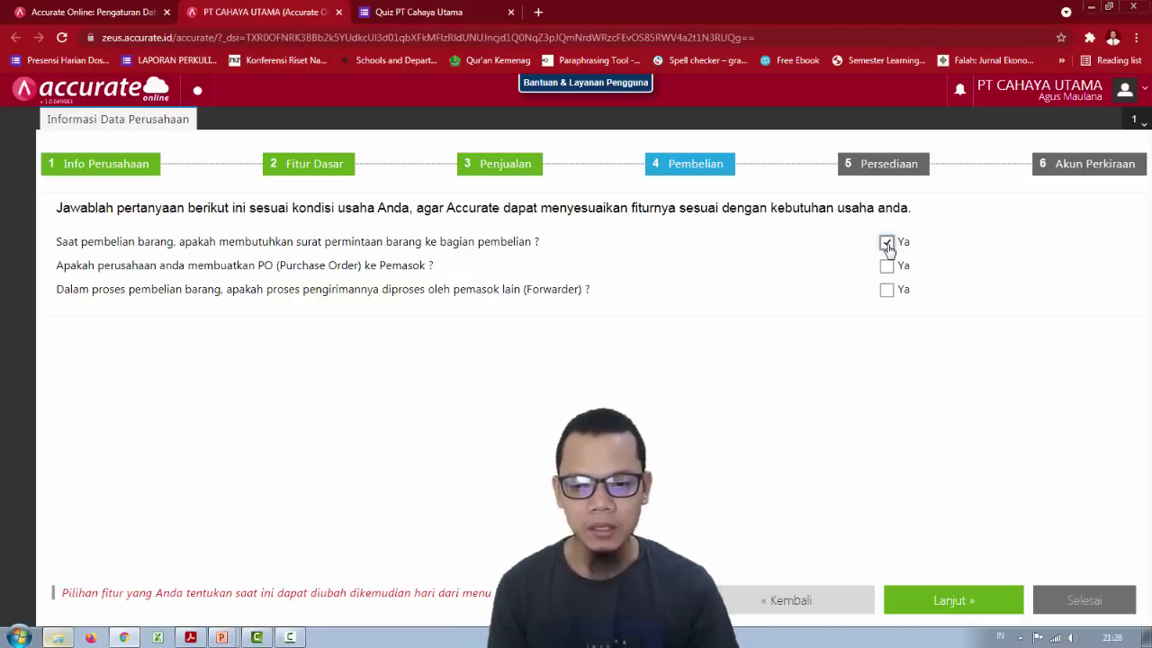
left_click(887, 266)
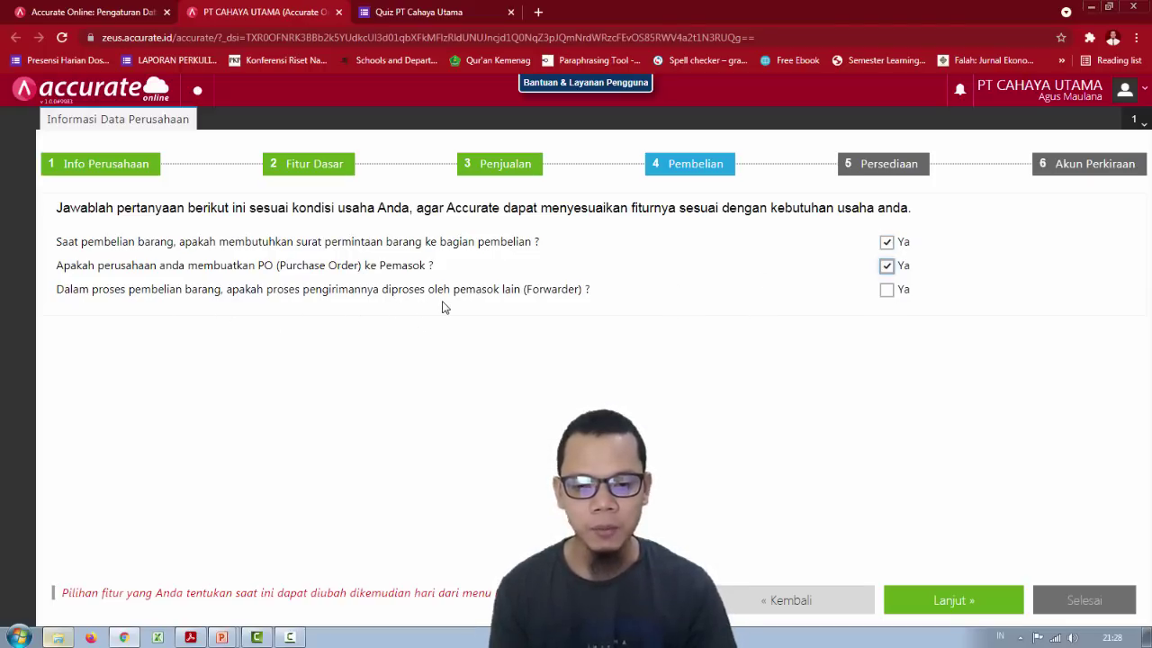
left_click(887, 289)
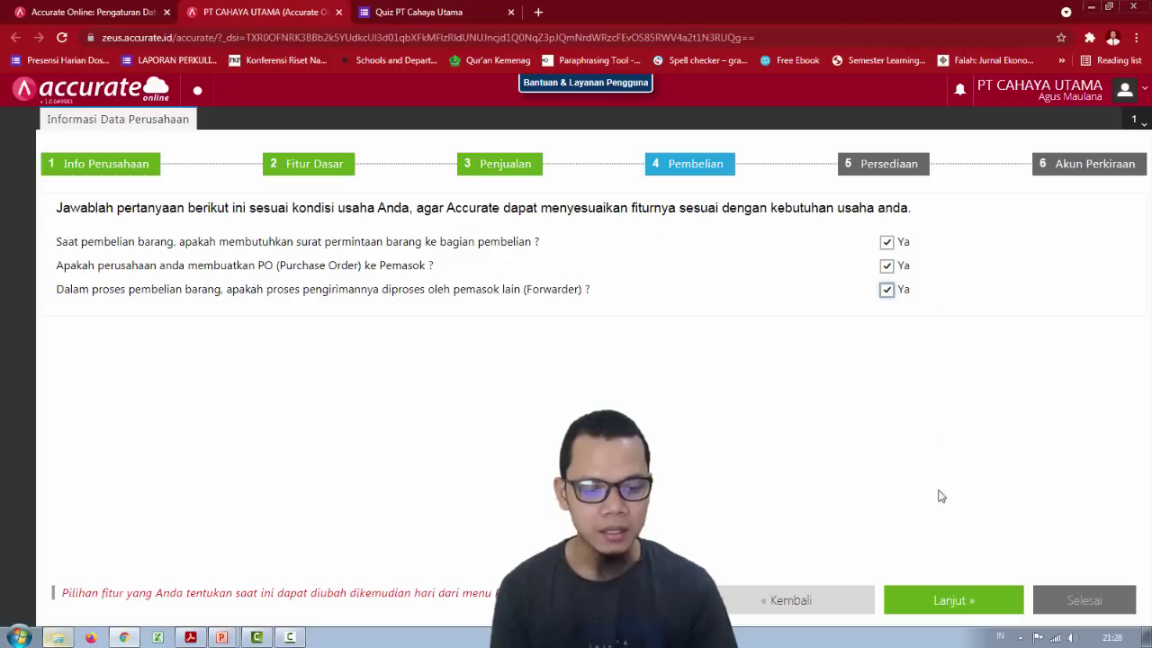
left_click(980, 591)
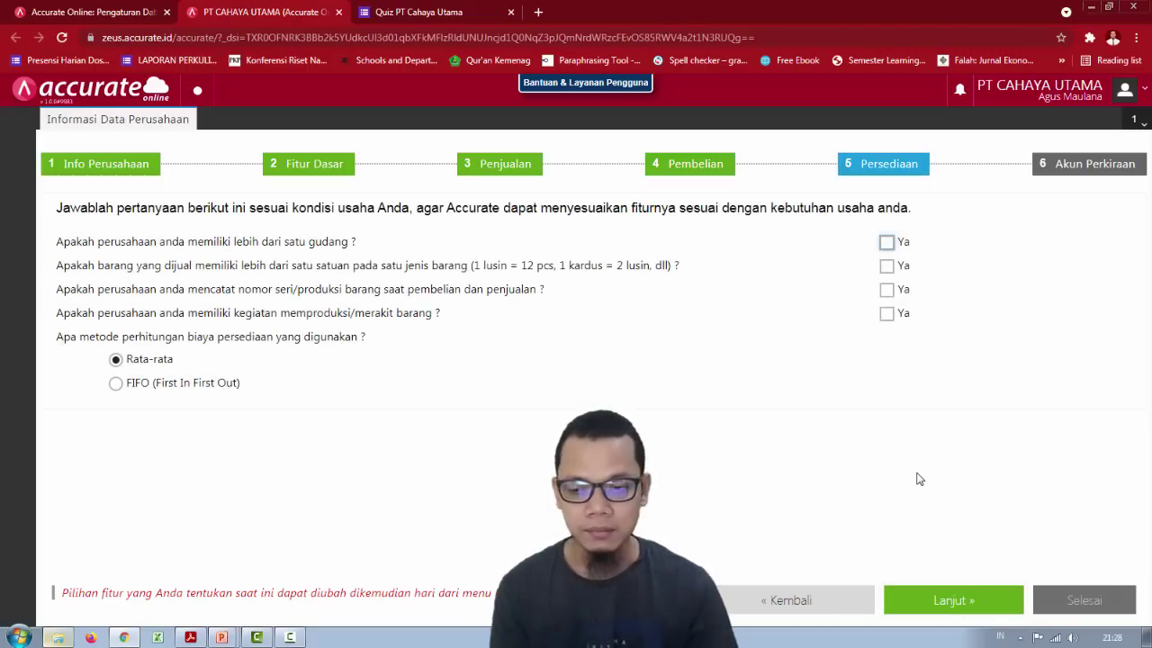
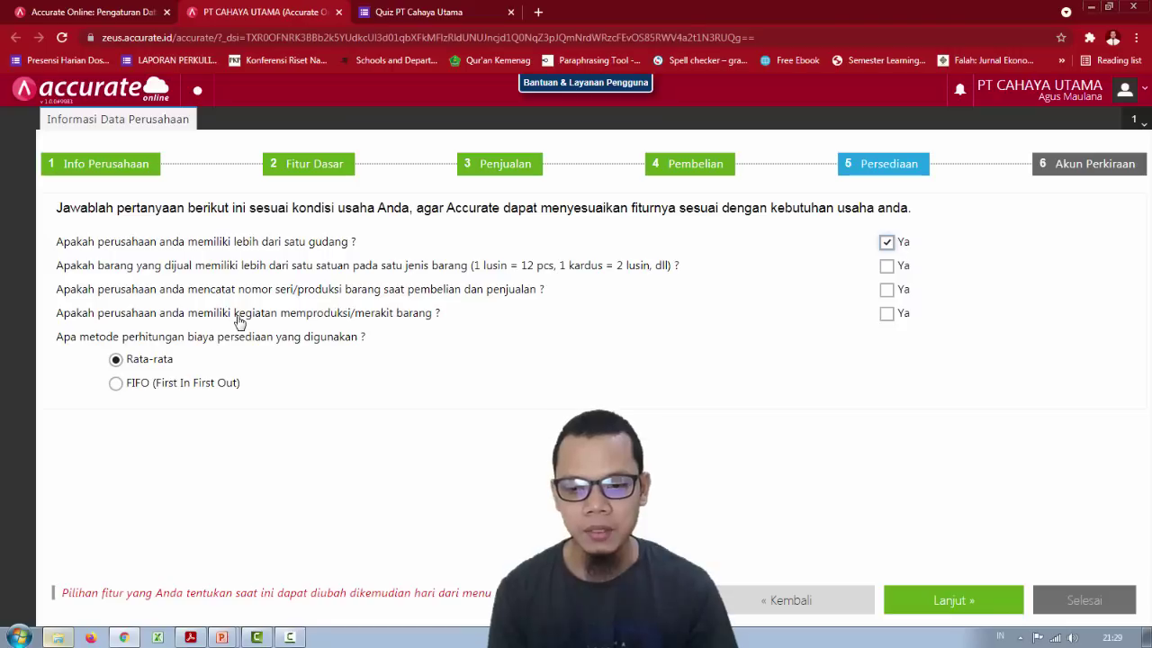
Step: Complete the Persediaan answers with goods production/assembly and the FIFO costing method, and decline the automatically generated chart of accounts
left_click(888, 314)
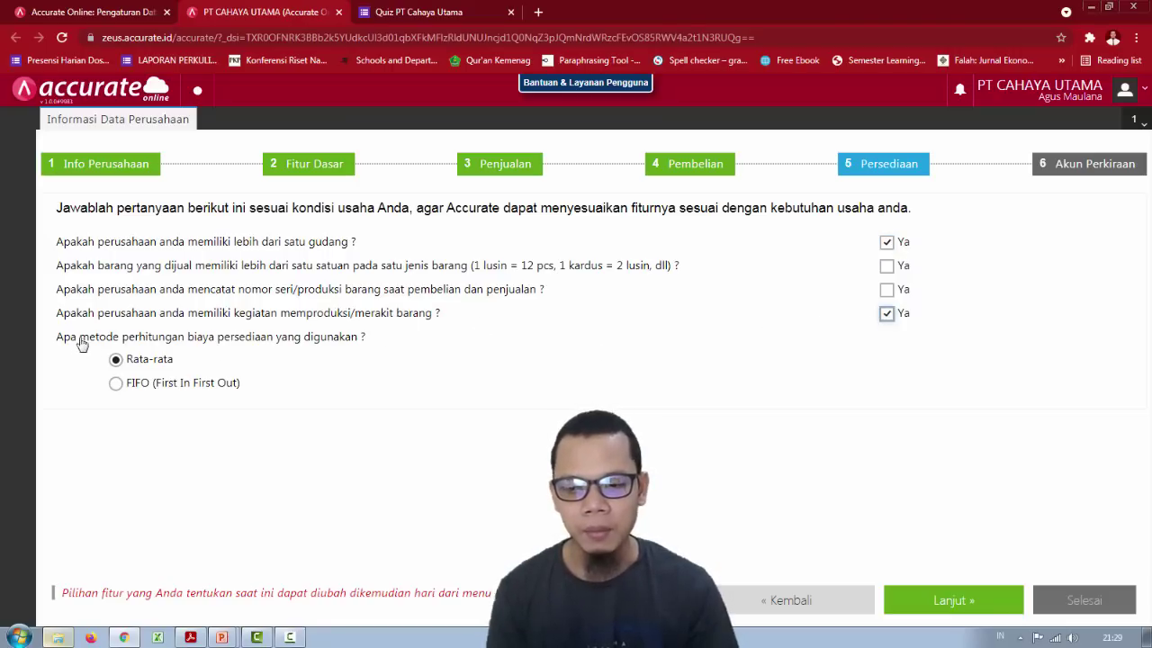
left_click(116, 384)
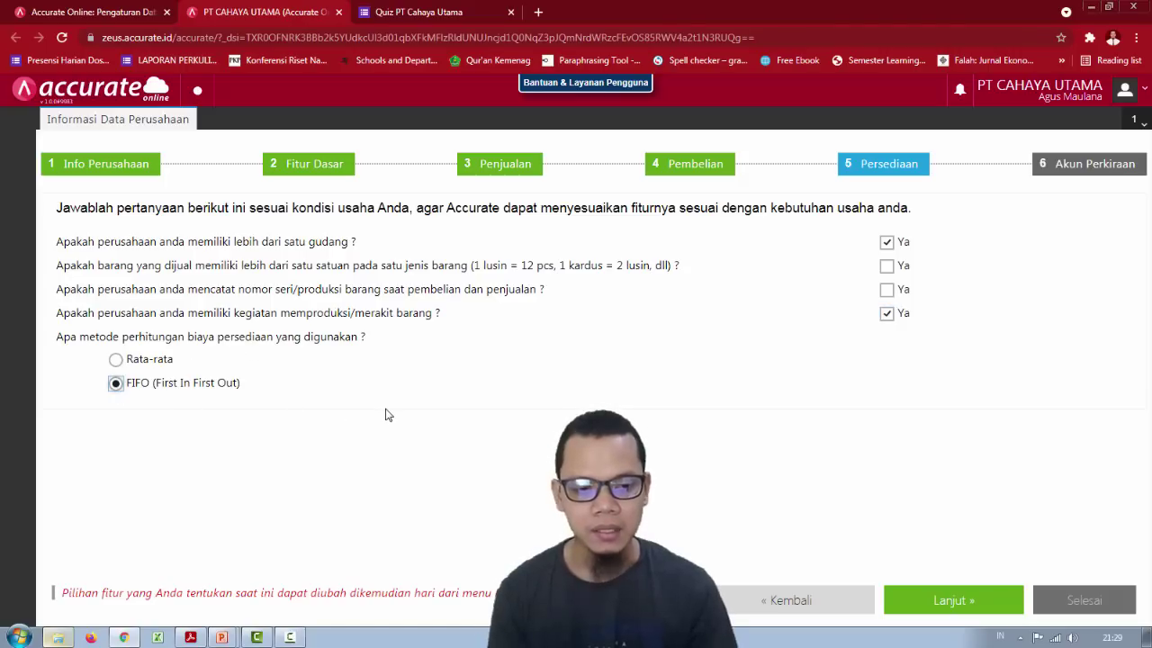
left_click(979, 605)
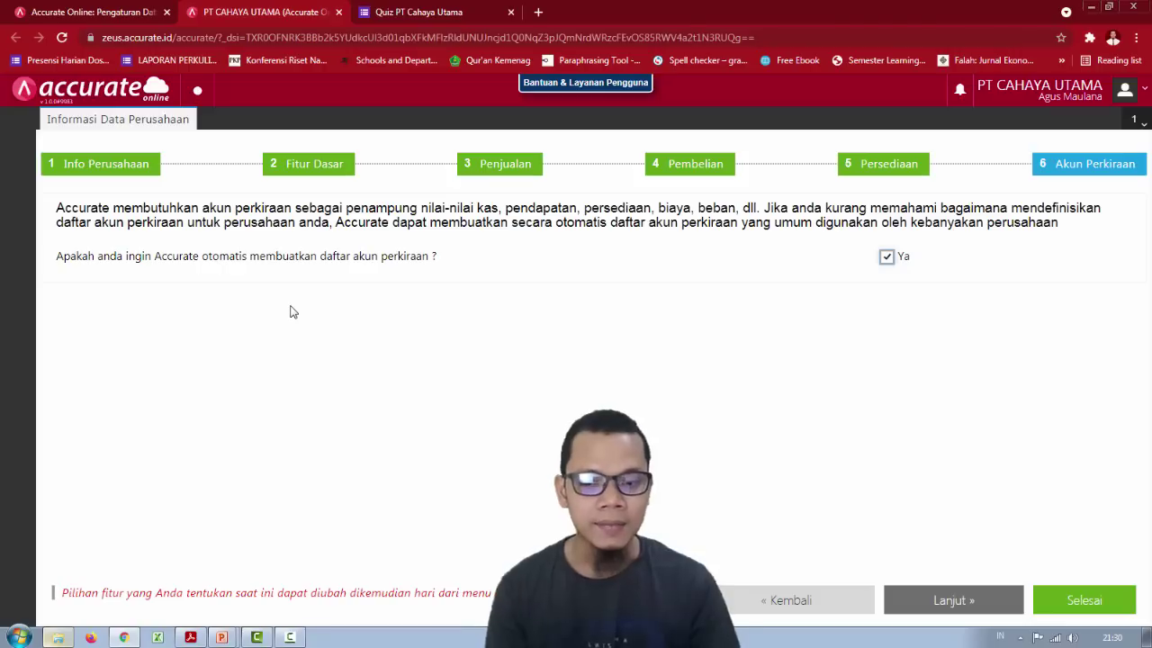
left_click(884, 260)
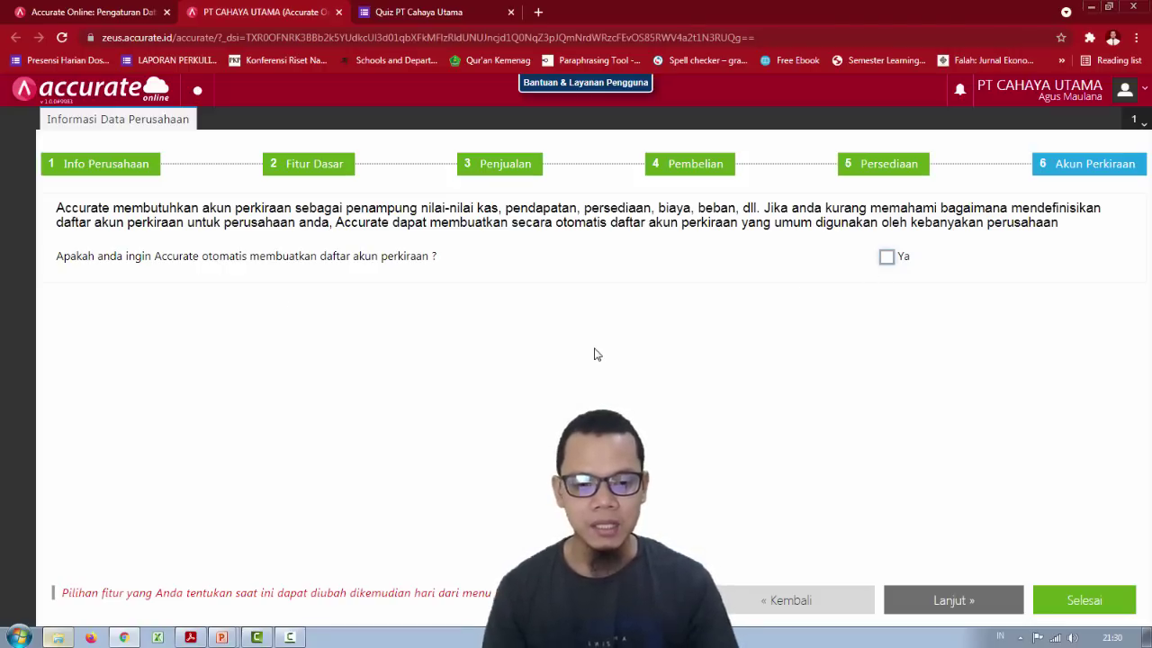
Step: In Windows Explorer, open 1. Daftar Akun.xls from Praktika Akuntansi > Accurate > Kasus > PT Cahaya Utama (TRY OUT)
left_click(60, 637)
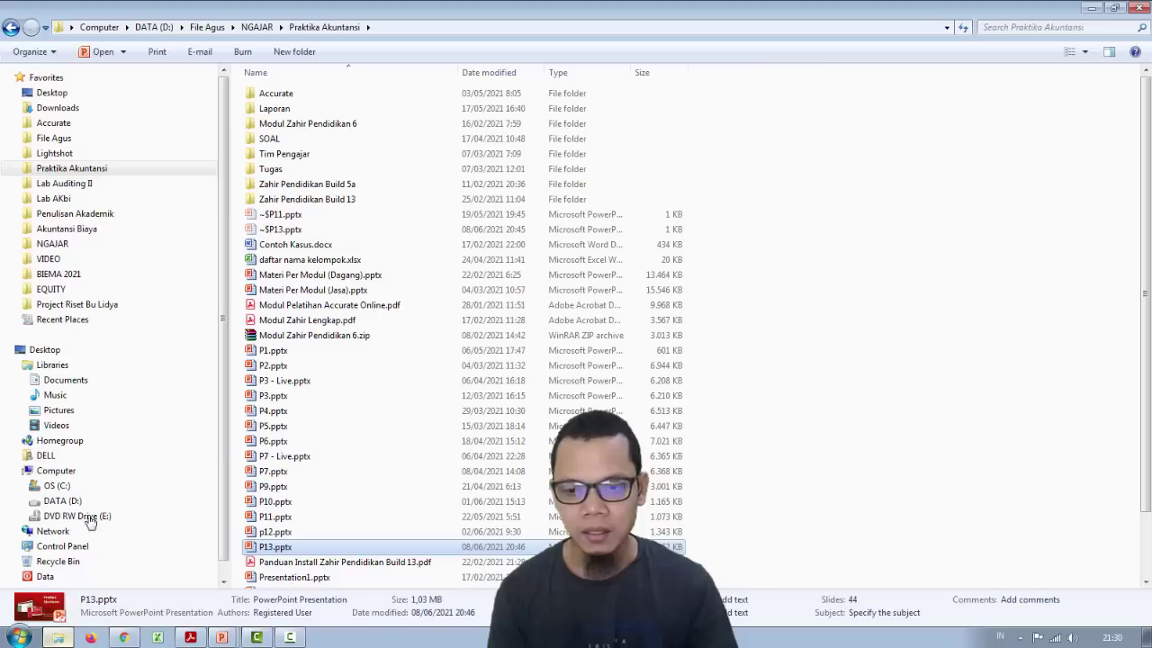
left_click(76, 169)
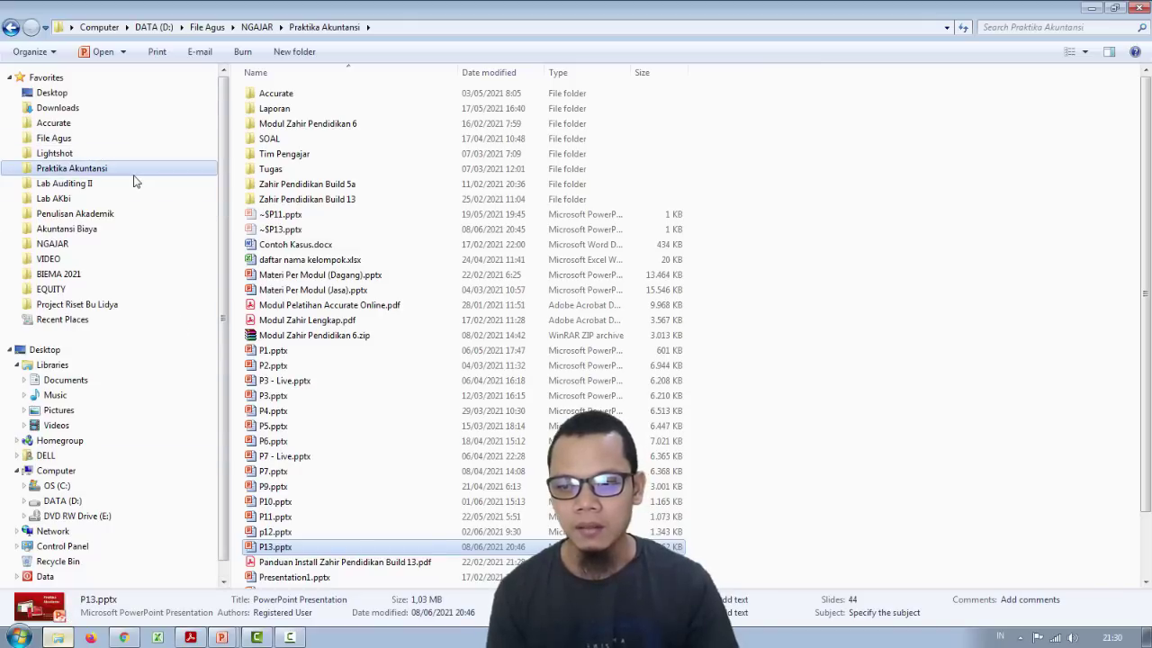
double_click(279, 95)
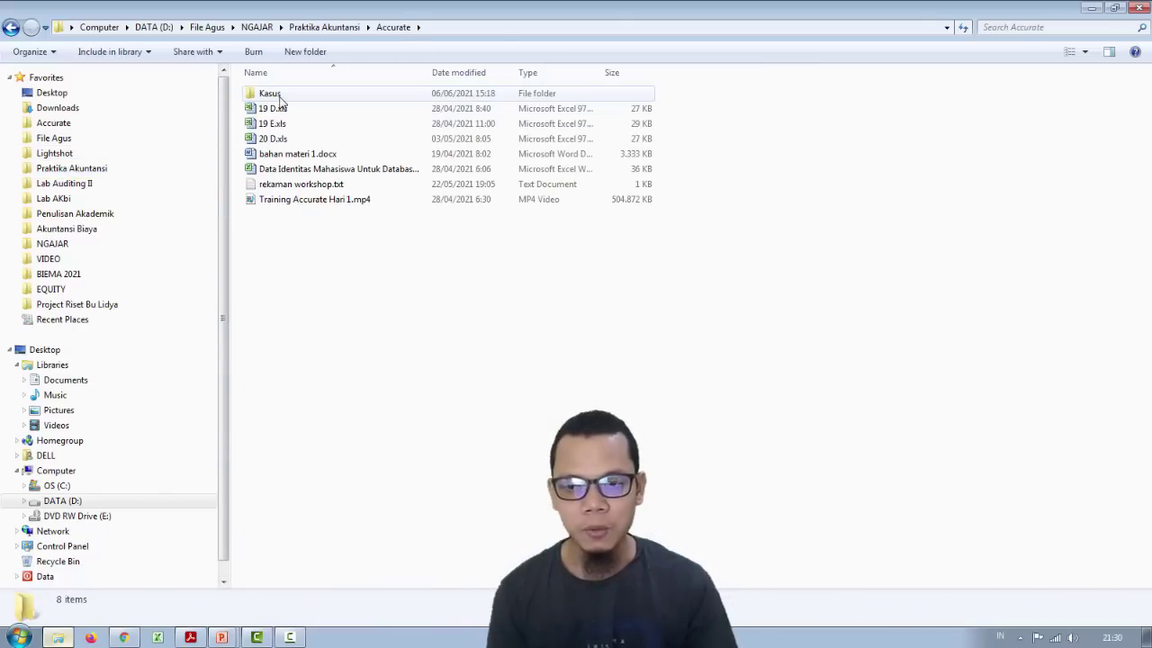
double_click(279, 95)
double_click(282, 124)
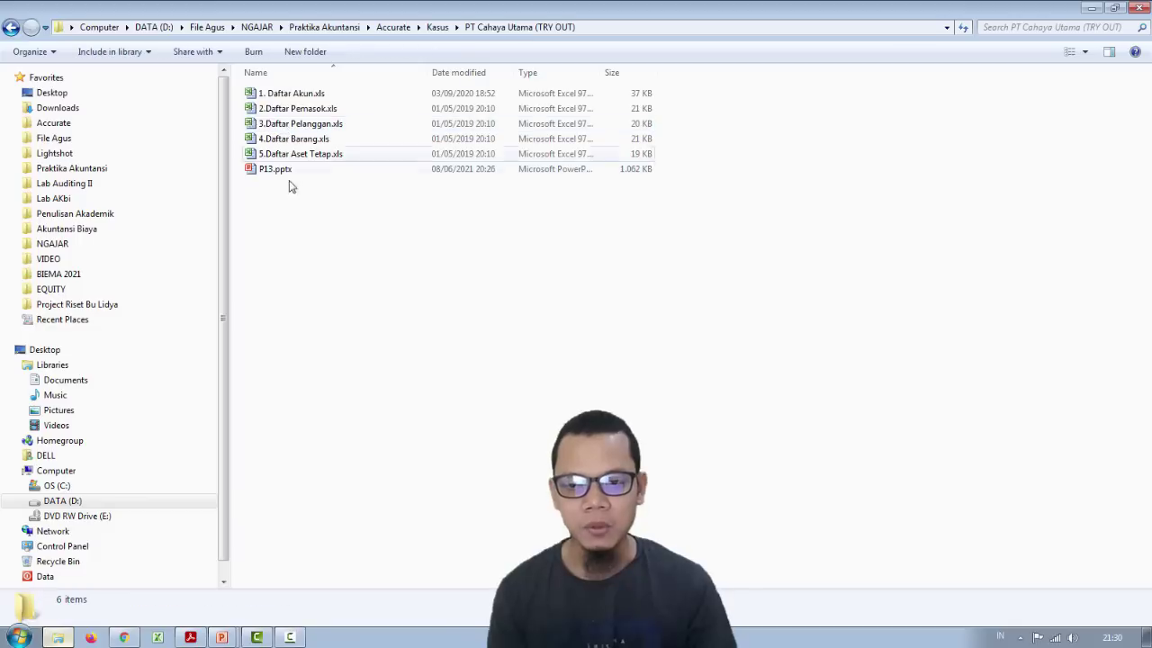
double_click(321, 93)
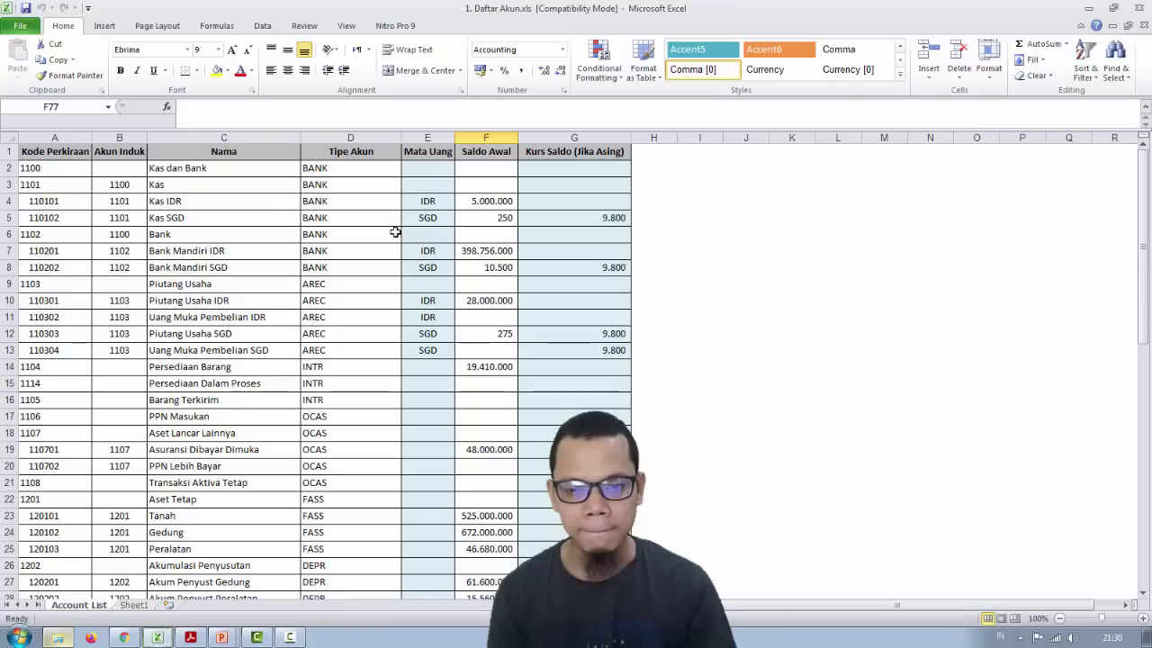
Step: Review the full account list in the Daftar Akun workbook, close it and return to Accurate
scroll(304, 256, "down", 15)
scroll(305, 256, "down", 4)
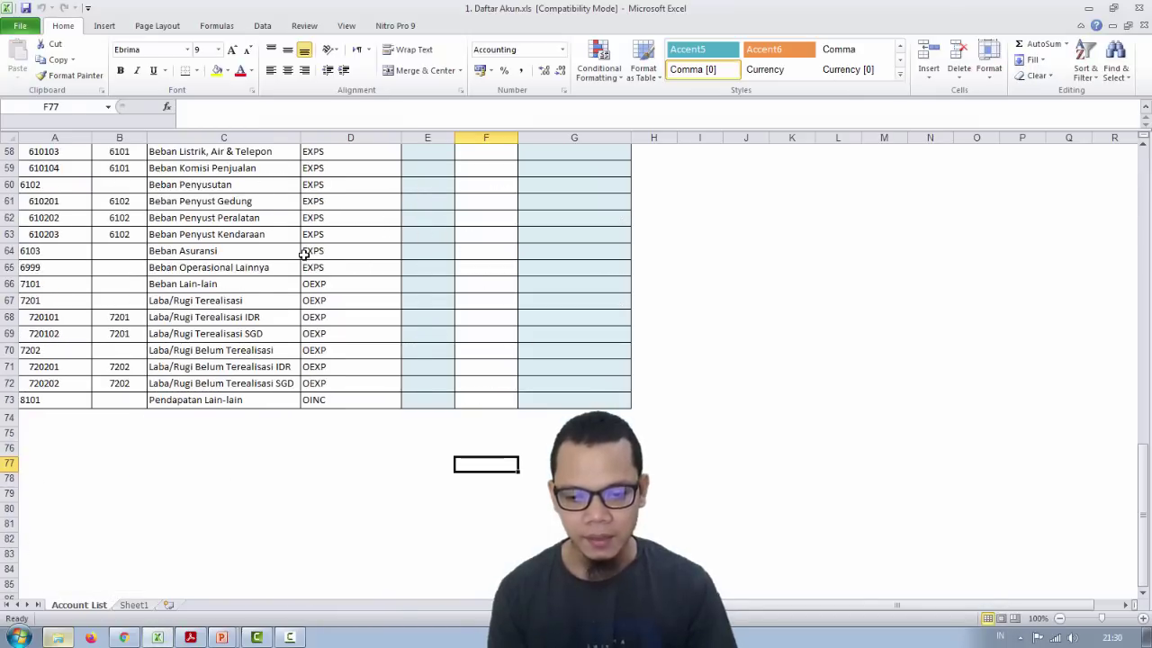
scroll(304, 256, "up", 19)
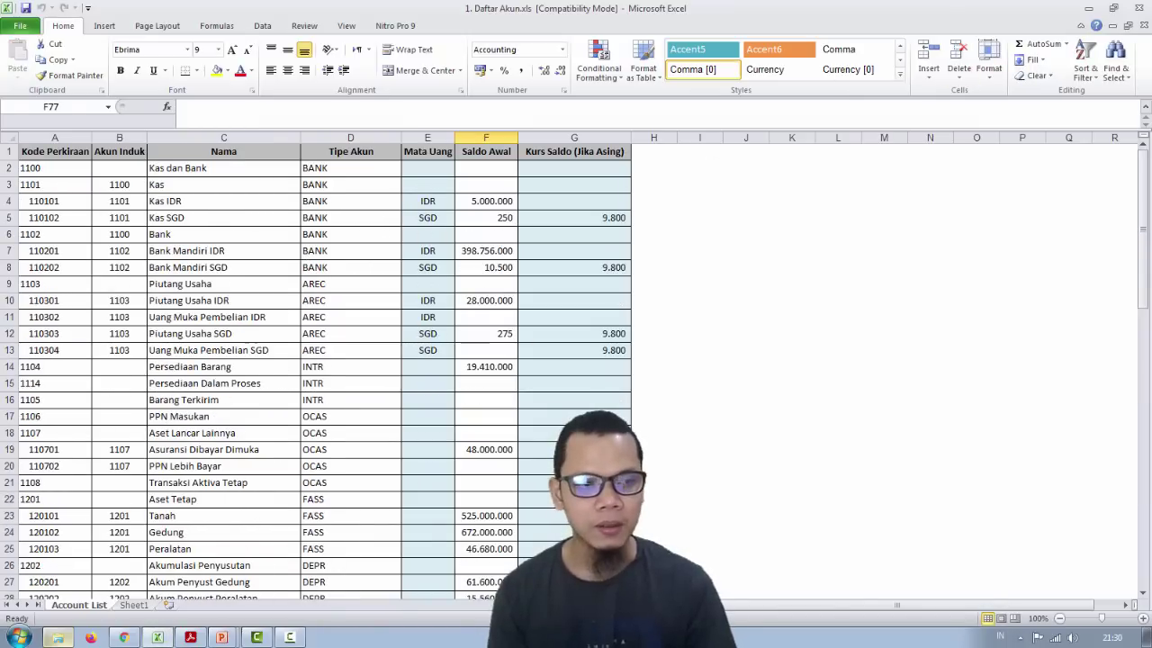
left_click(1139, 7)
key("alt+Tab")
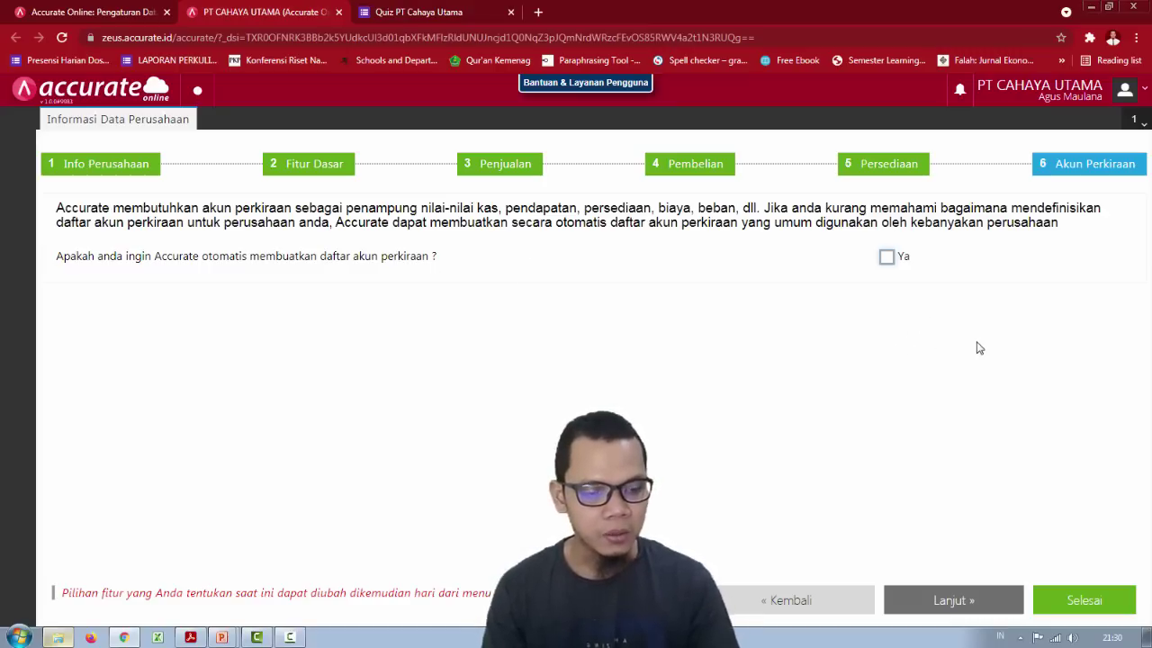
Step: Finish the company setup wizard and dismiss the Accurate Online welcome window
left_click(1093, 602)
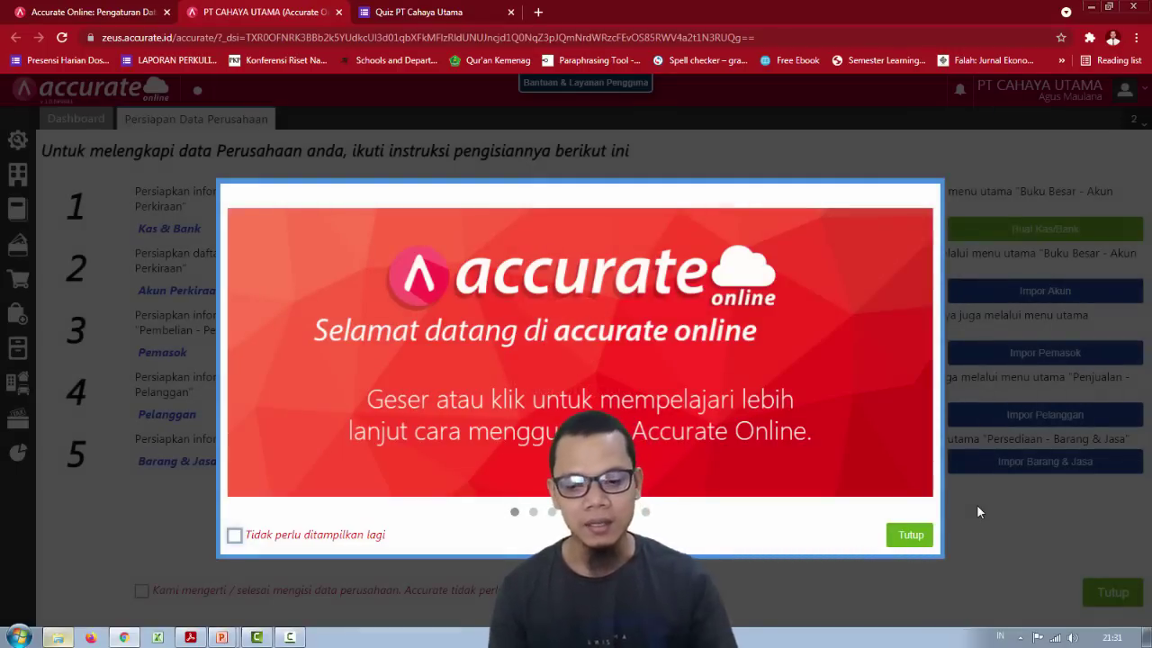
left_click(911, 536)
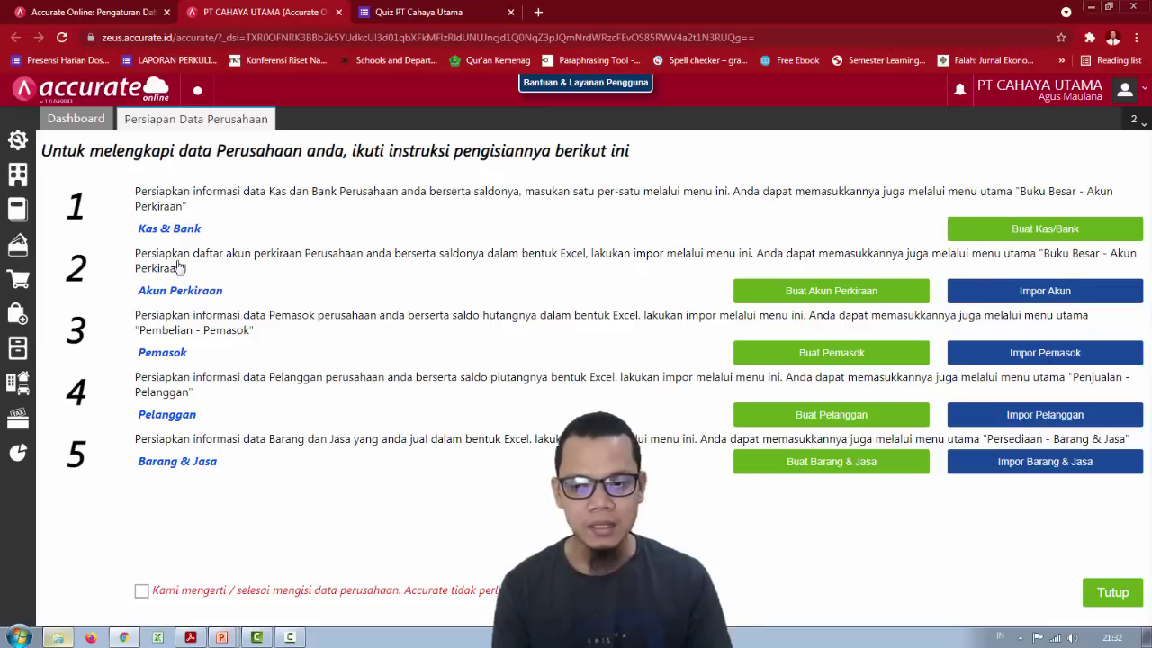
Step: Open 1. Daftar Akun.xls from the PT Cahaya Utama (TRY OUT) folder, examine its cash and bank accounts, and return to Accurate
key("alt+Tab")
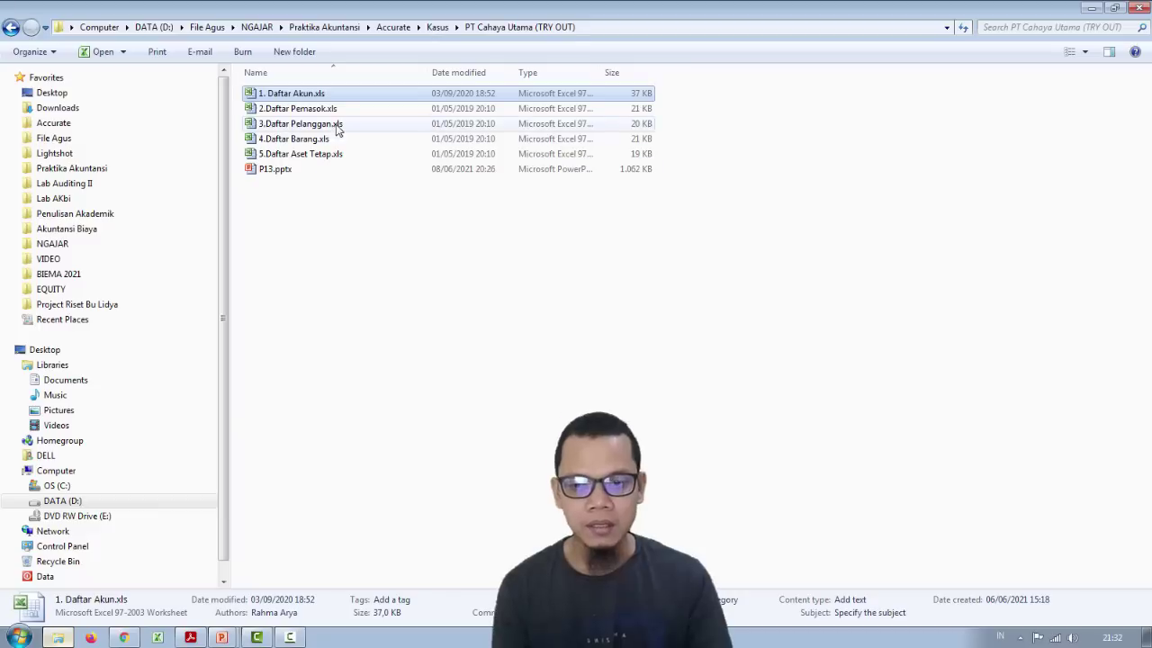
double_click(308, 96)
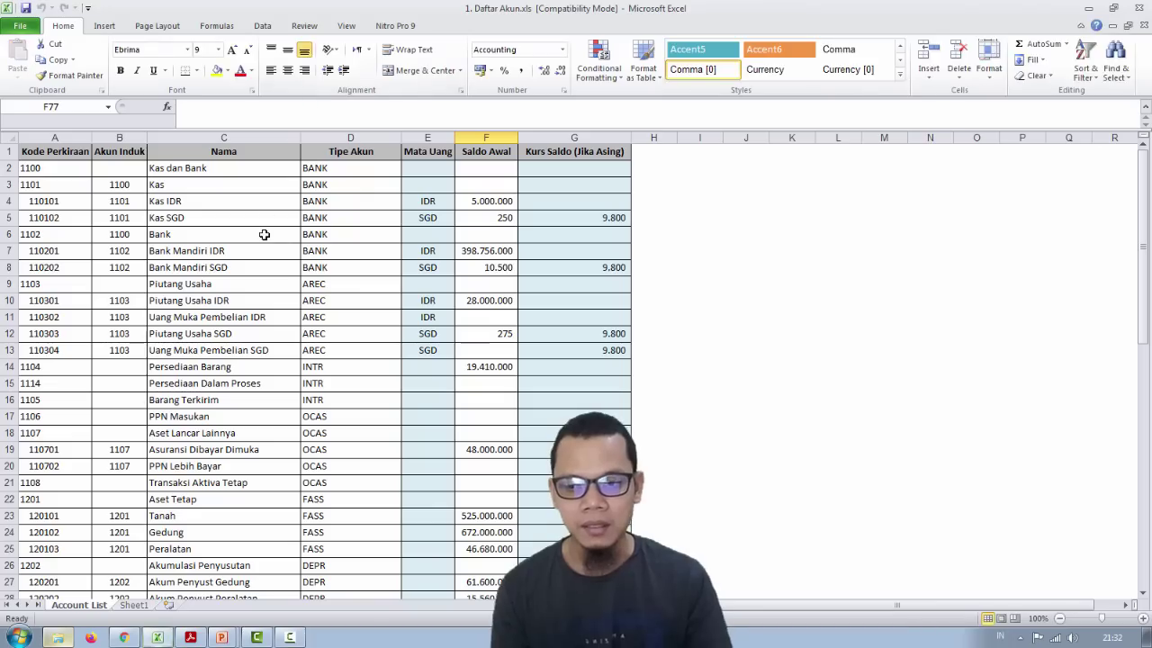
left_click_drag(258, 169, 254, 220)
key("alt+Tab")
key("alt+Tab")
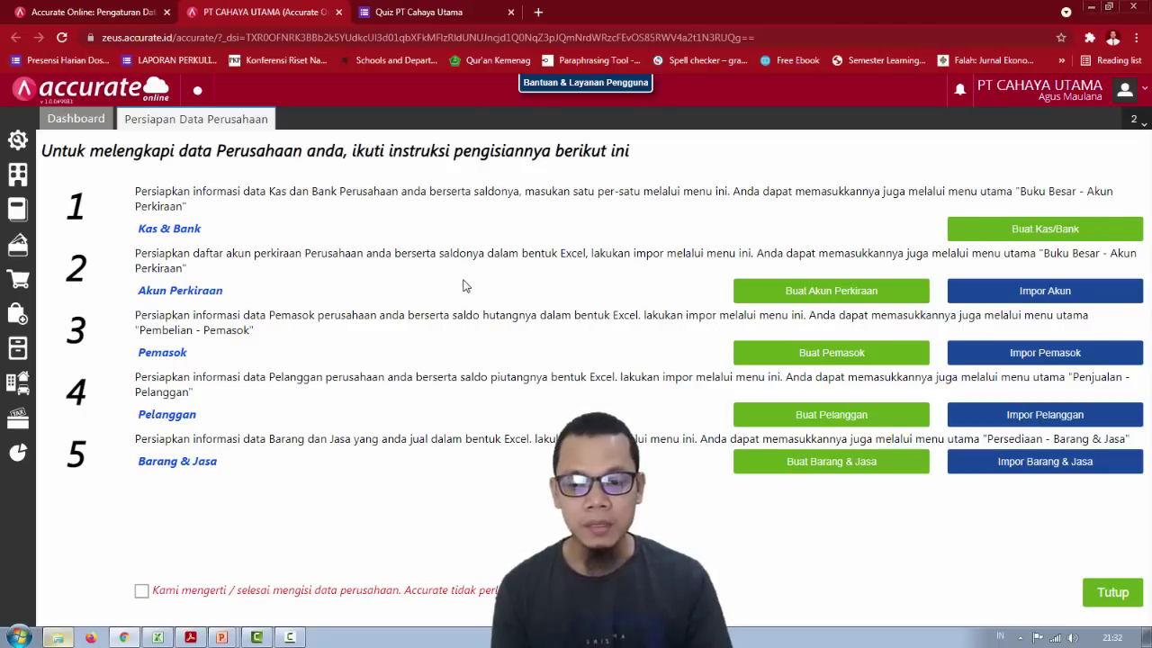
key("alt+Tab")
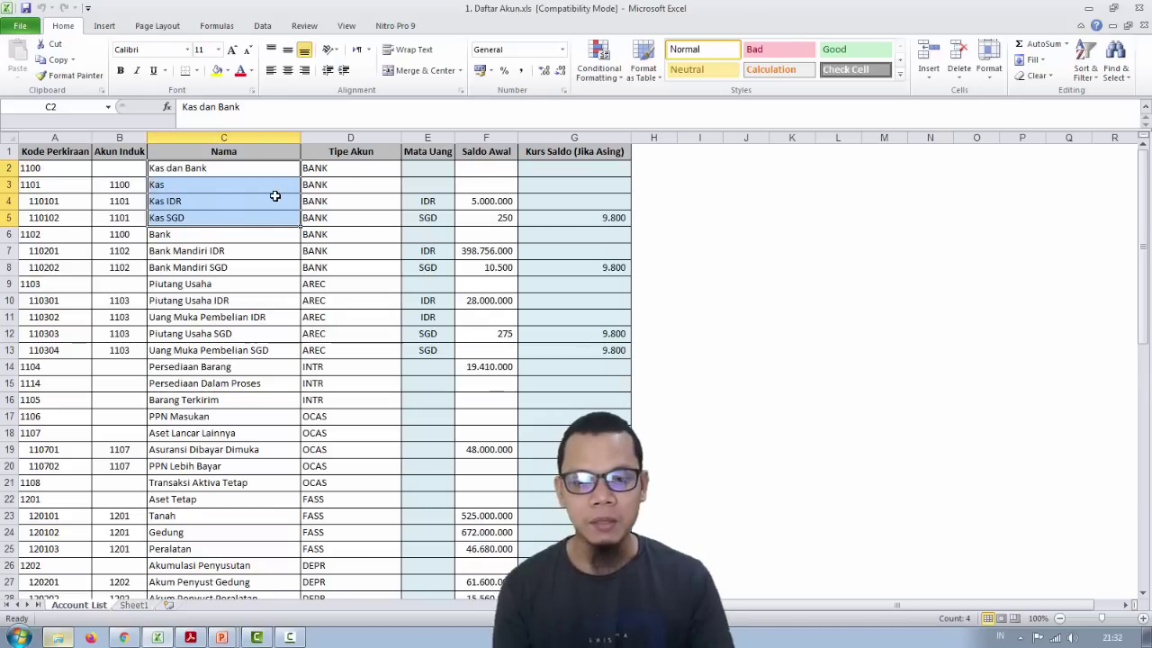
key("alt+Tab")
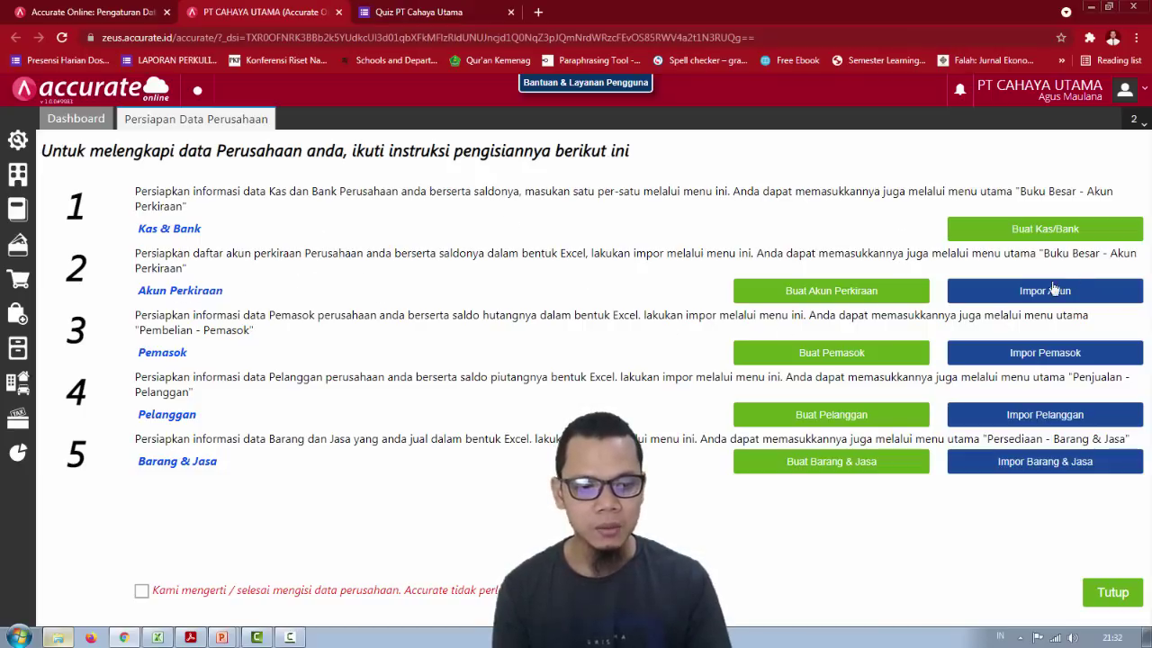
Step: Start the account import and upload 1. Daftar Akun.xls from Praktika Akuntansi > Accurate > Kasus > PT Cahaya Utama (TRY OUT)
left_click(1021, 293)
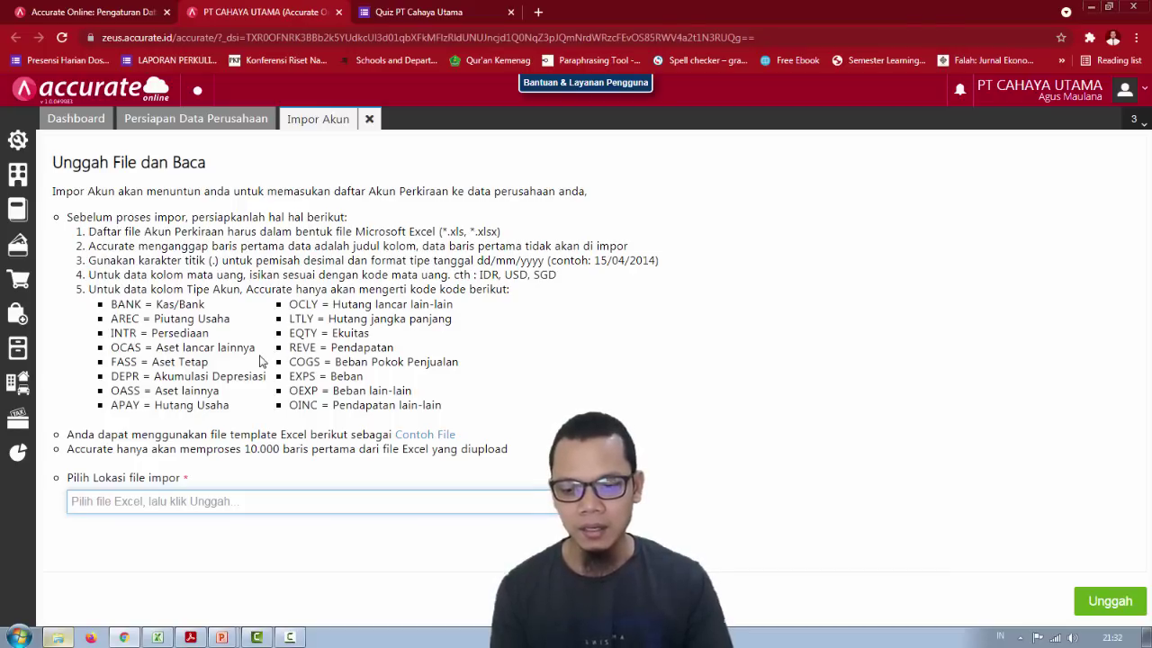
left_click(180, 501)
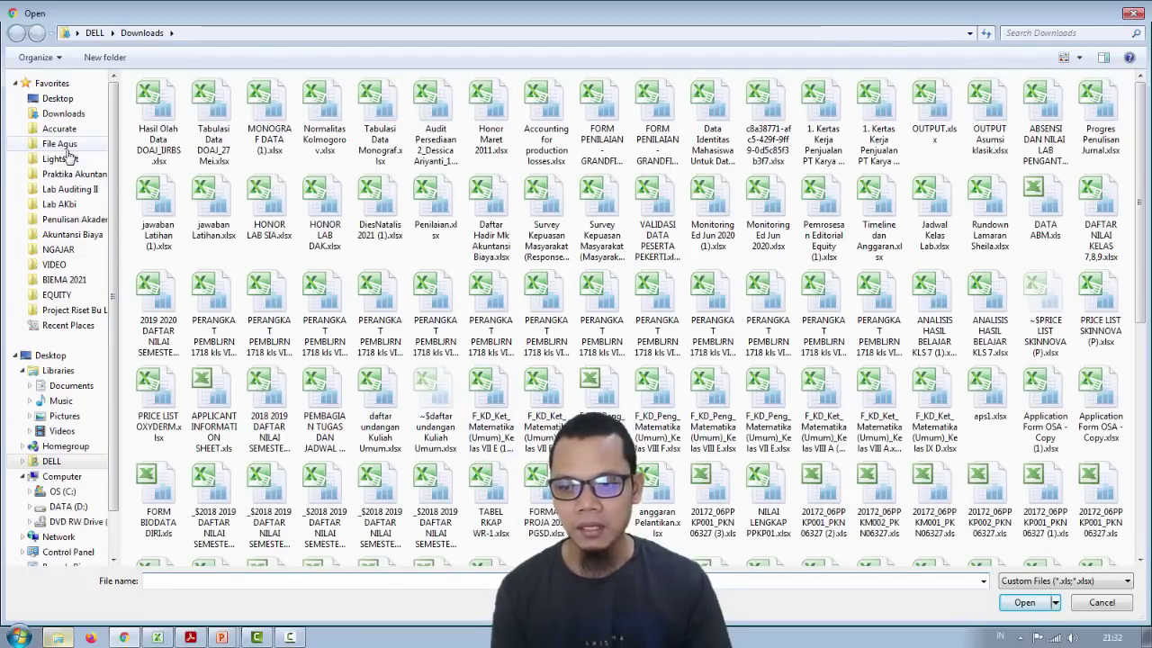
left_click(69, 176)
double_click(167, 99)
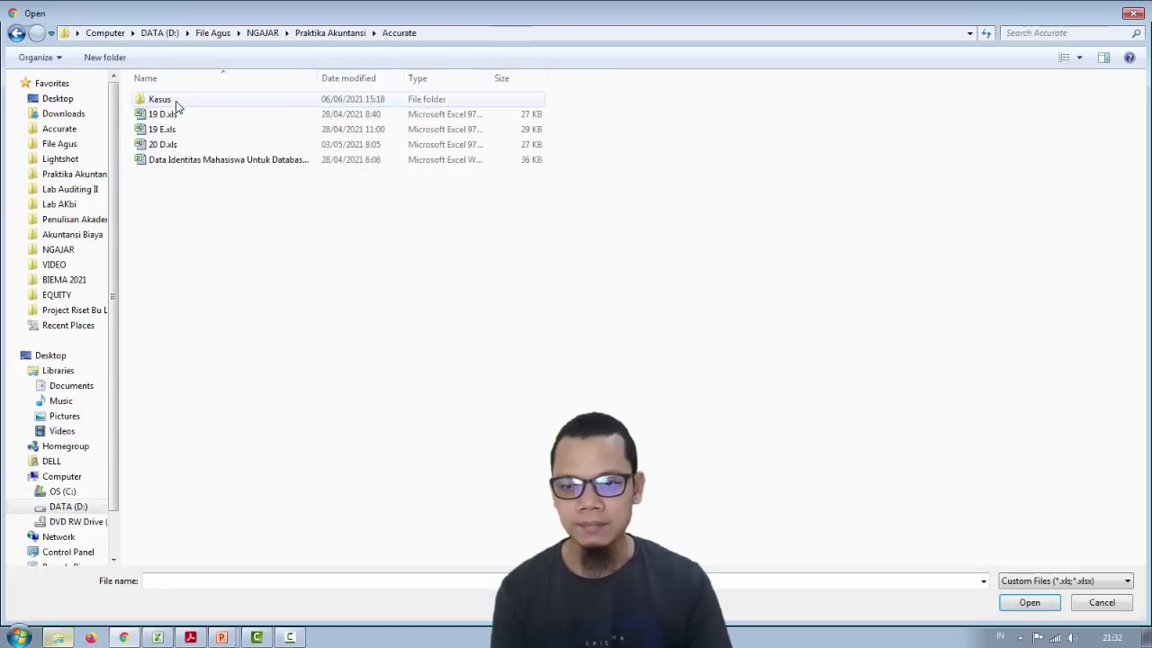
double_click(180, 101)
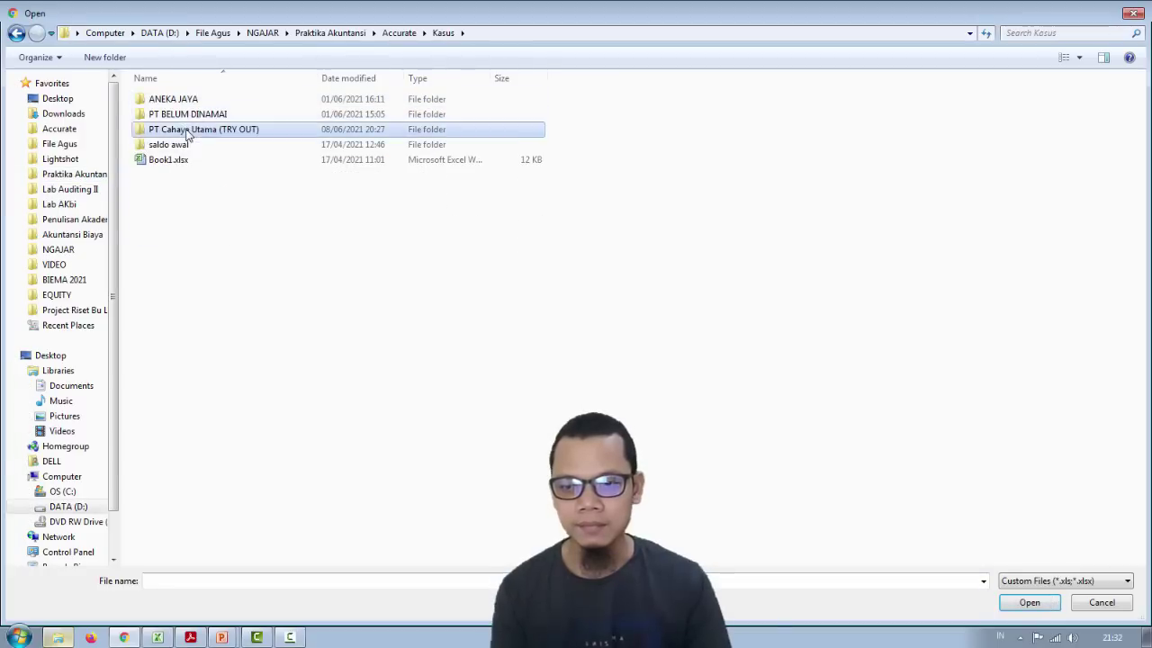
double_click(187, 132)
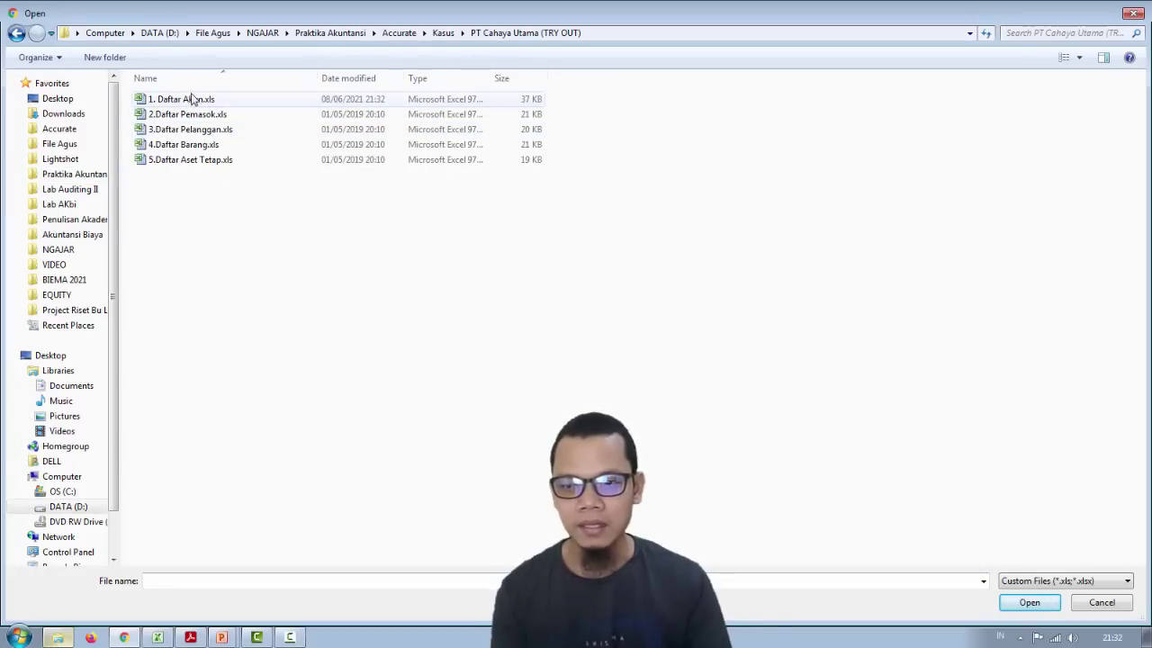
left_click(183, 101)
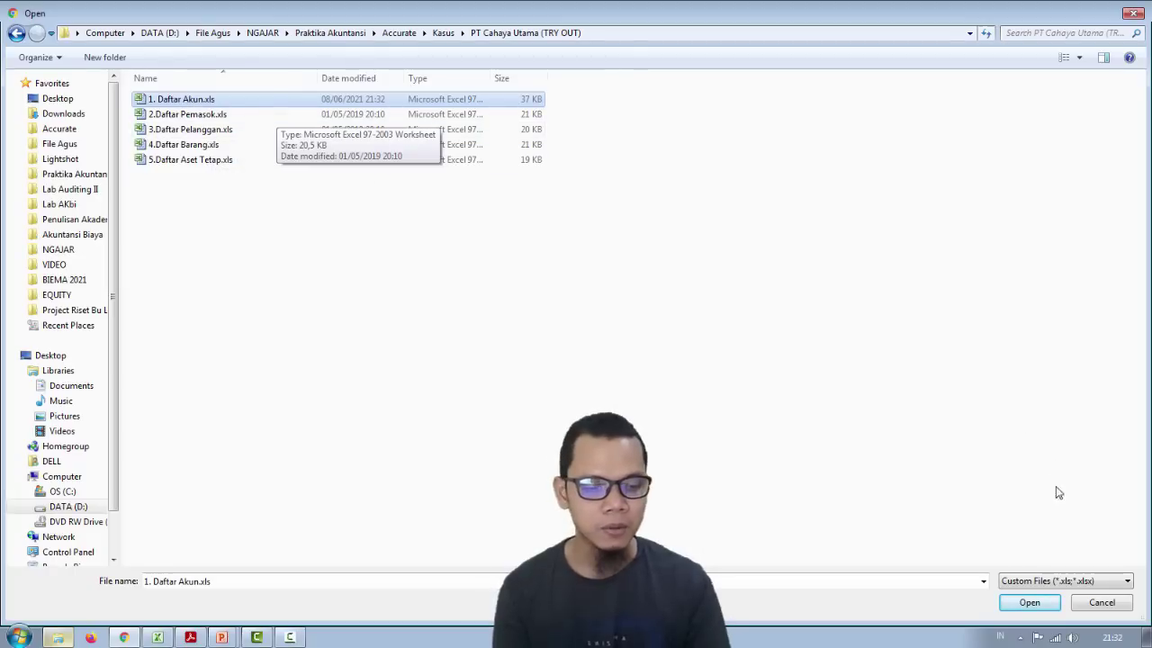
left_click(1031, 603)
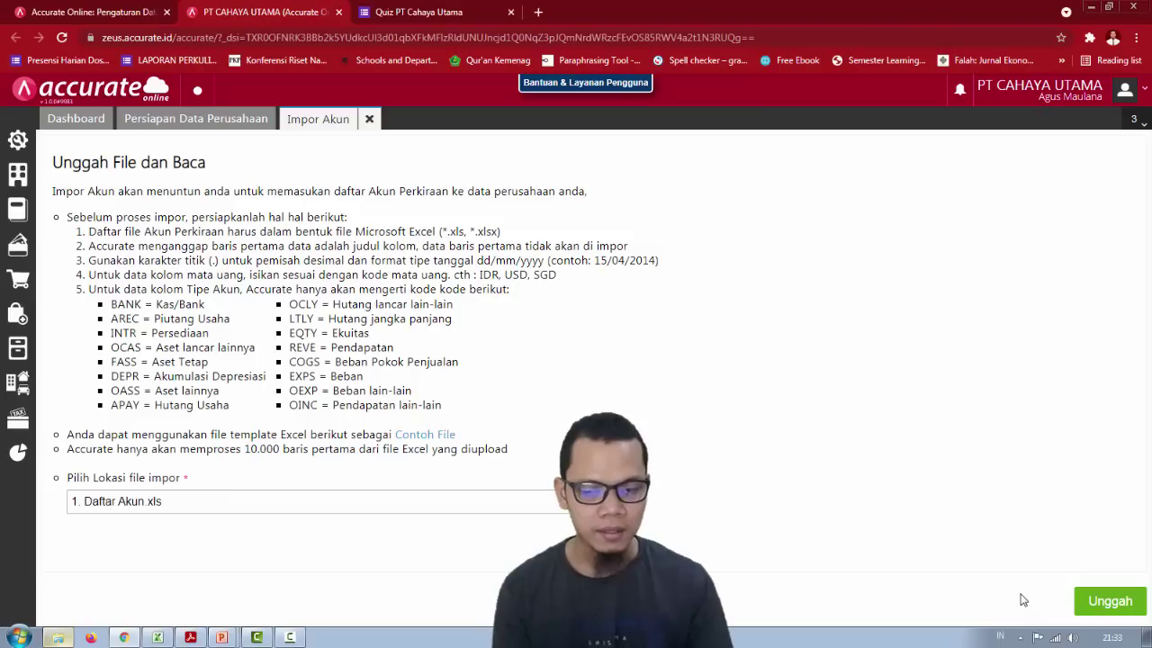
left_click(1104, 603)
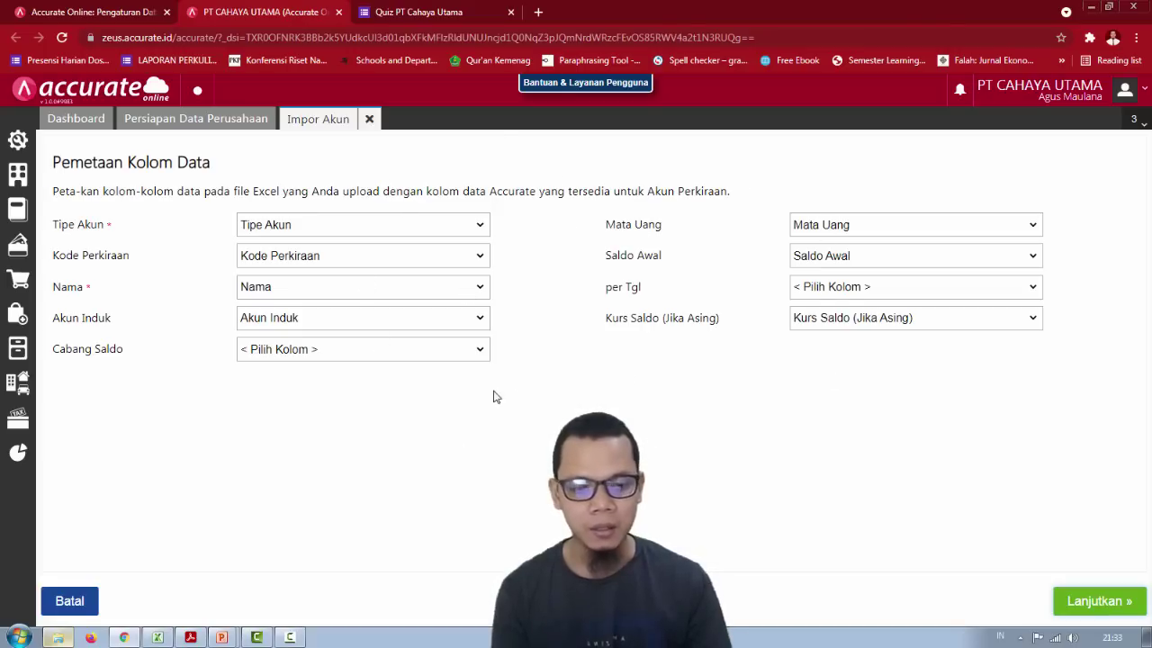
Step: Accept the account column mapping, enable updating of data already in the database, run the import and close its result page
left_click(1116, 607)
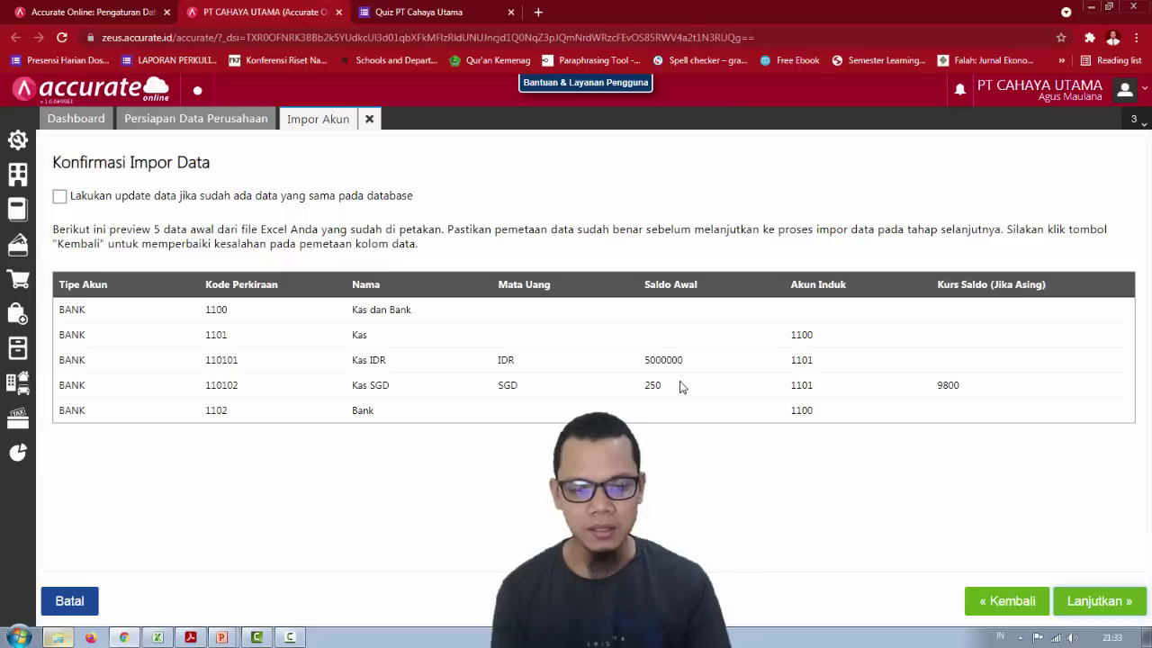
left_click(60, 198)
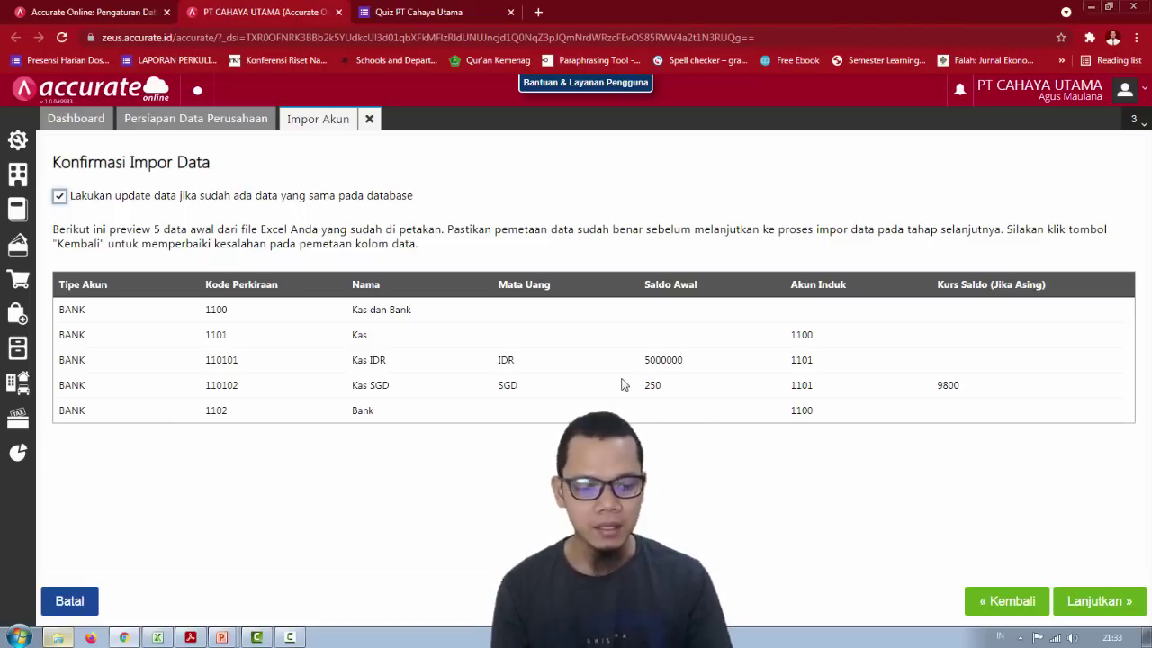
left_click(1121, 609)
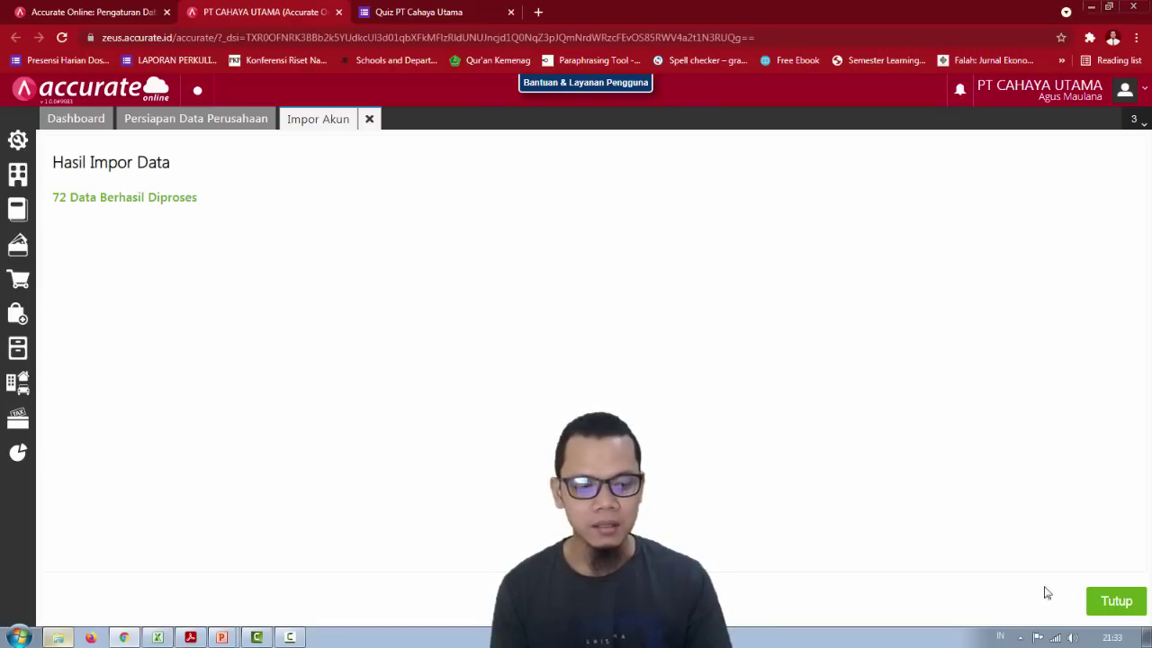
left_click(1114, 602)
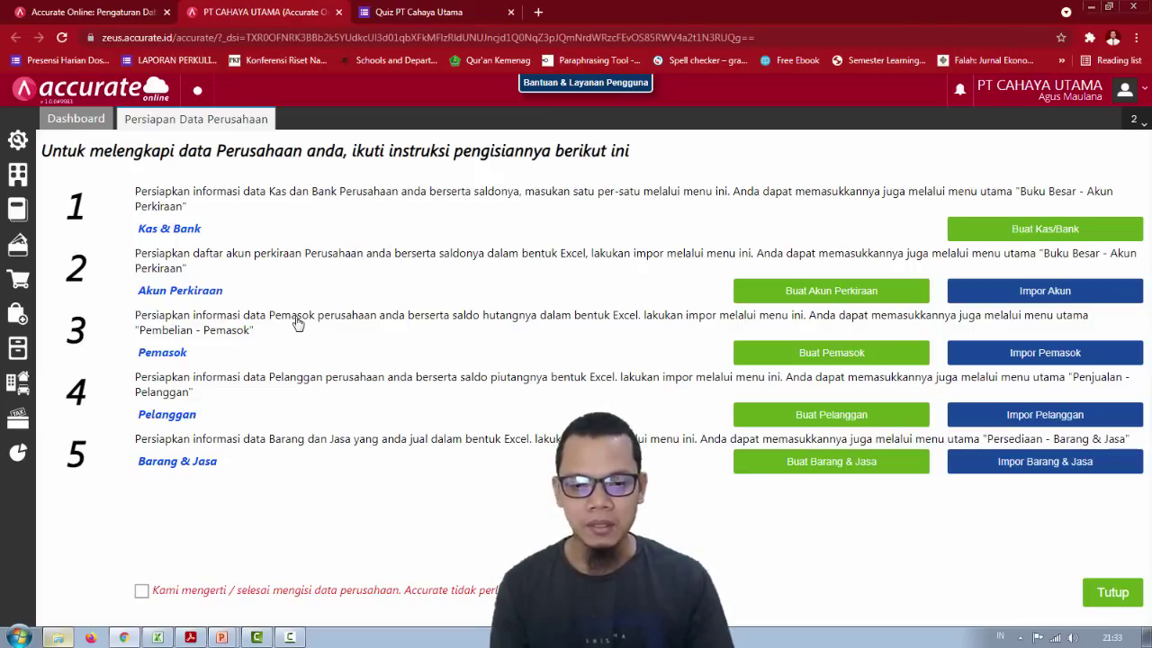
Step: Open 2.Daftar Pemasok.xls from Windows Explorer, examine the supplier list, and return to Accurate's company data preparation page
key("alt+Tab")
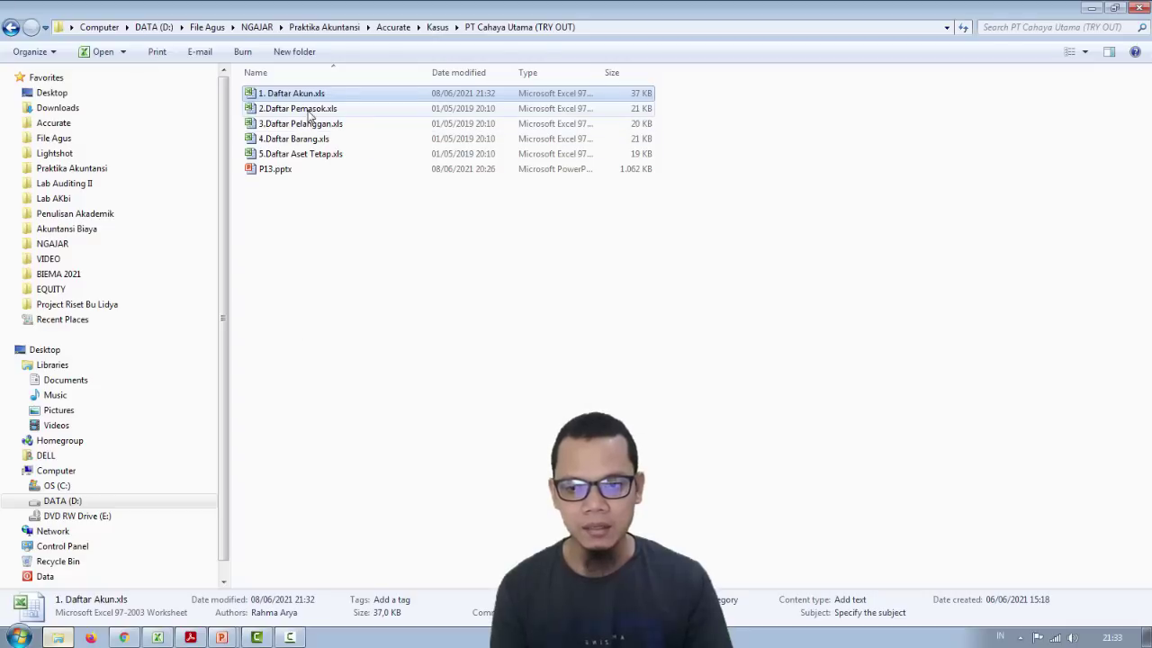
double_click(300, 110)
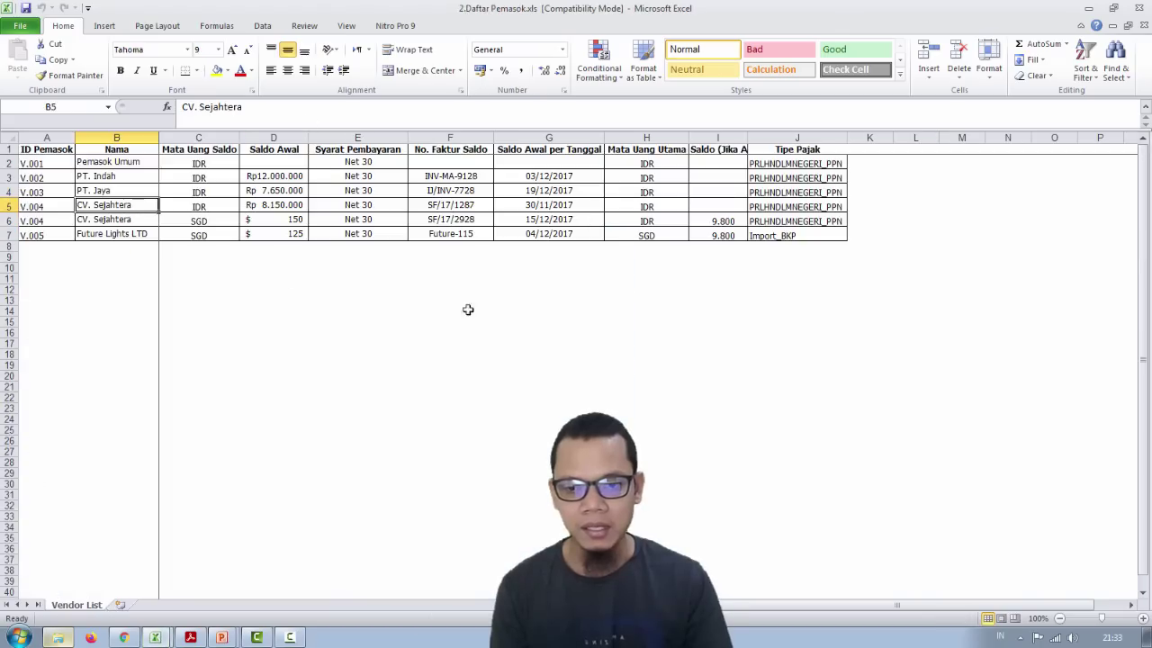
left_click(567, 290)
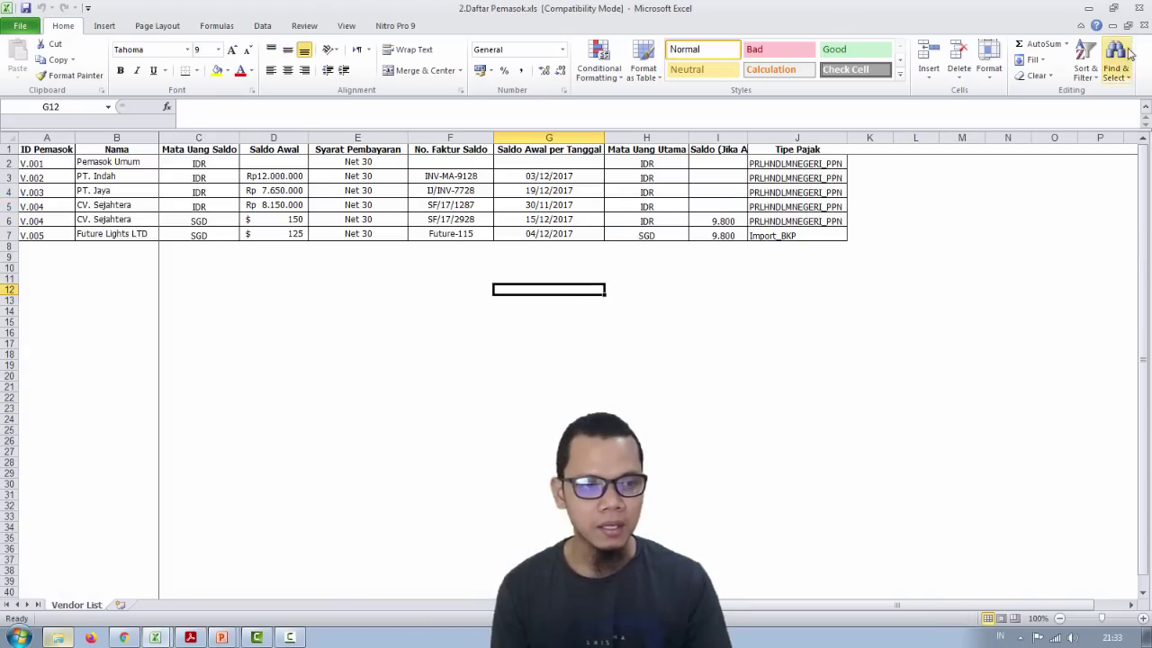
key("alt+Tab")
key("alt+Tab")
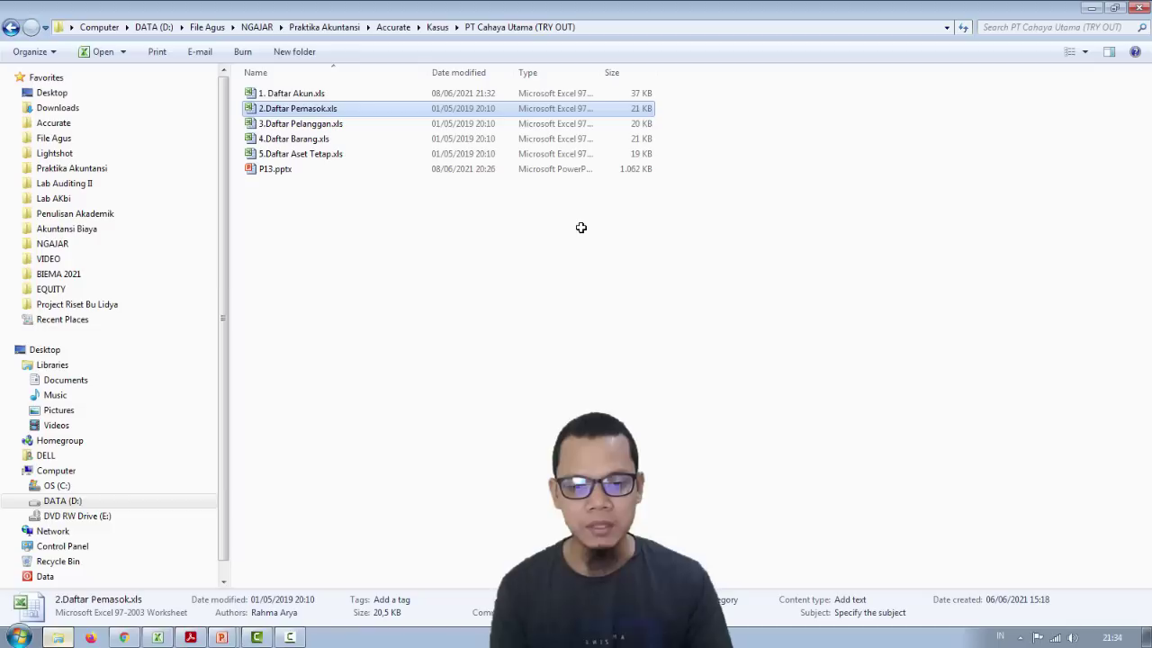
key("alt+Tab")
key("alt+Tab")
key("alt+Tab")
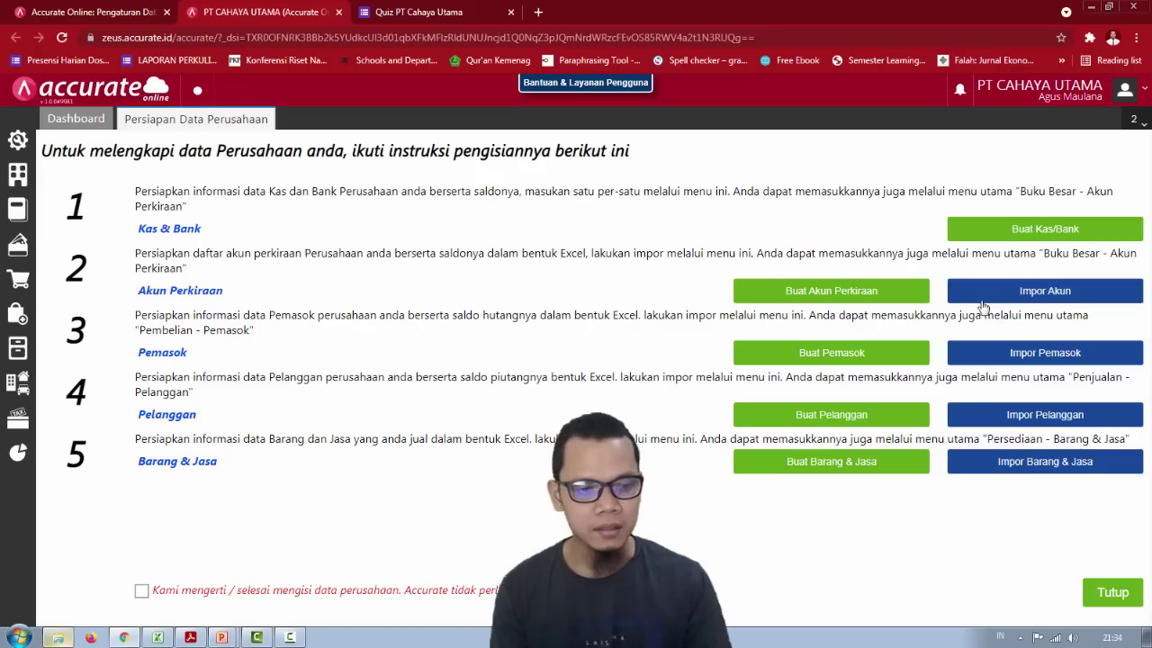
Step: Start the supplier import and upload 2.Daftar Pemasok.xls from the PT Cahaya Utama (TRY OUT) folder
left_click(1076, 356)
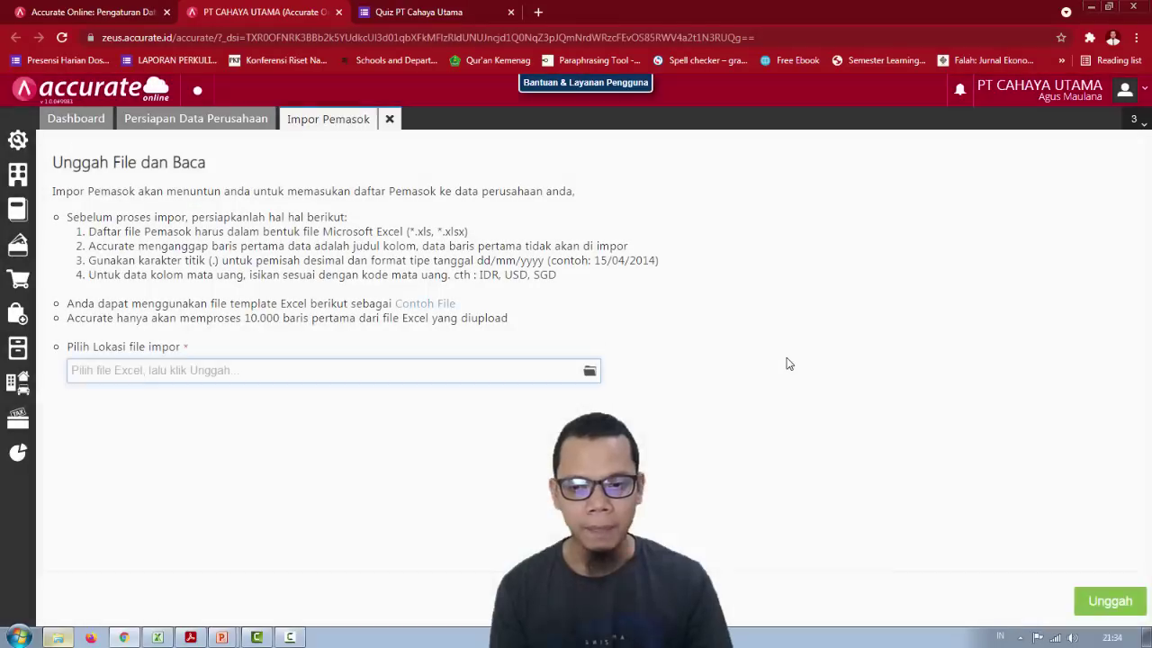
left_click(591, 371)
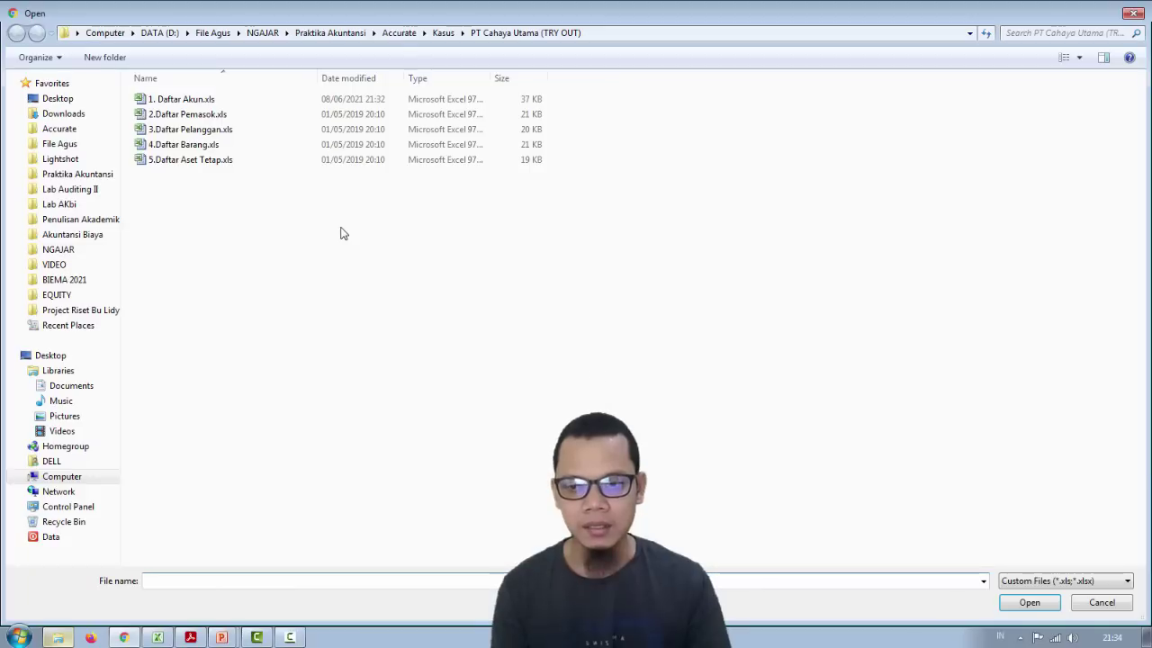
left_click(209, 116)
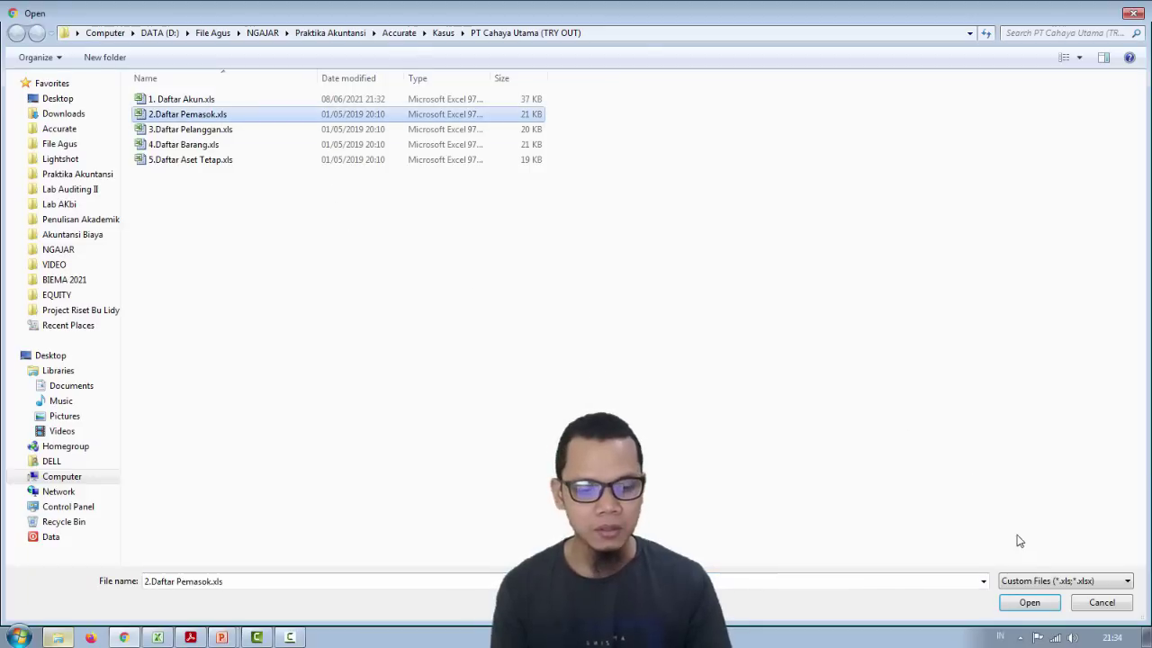
left_click(1034, 602)
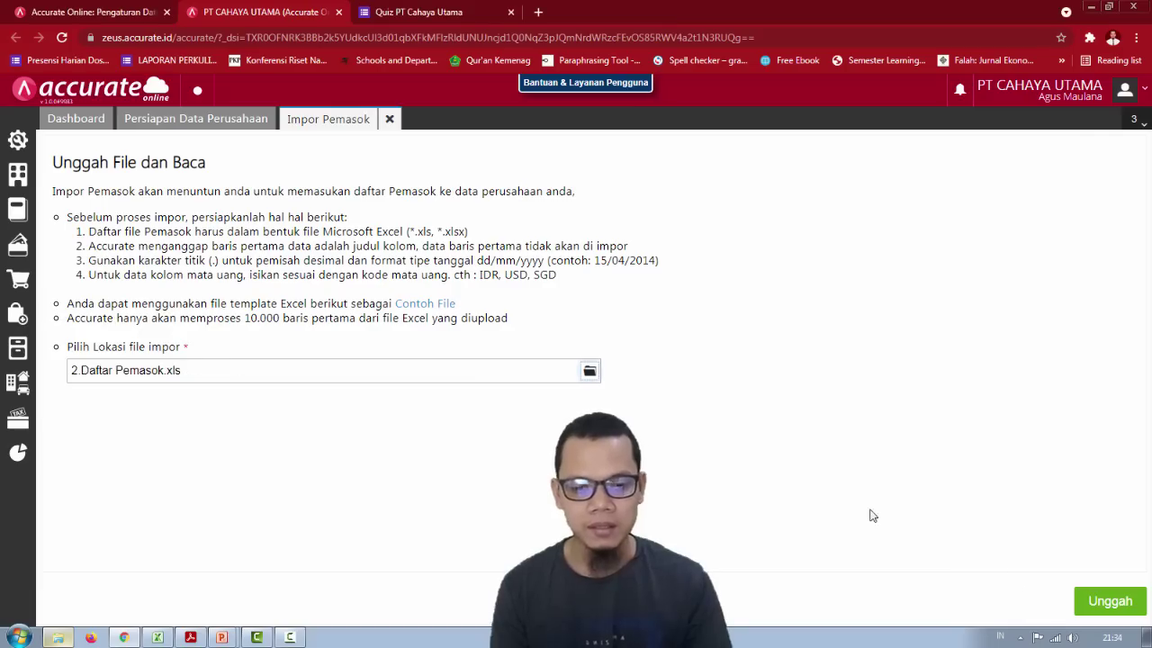
left_click(1100, 607)
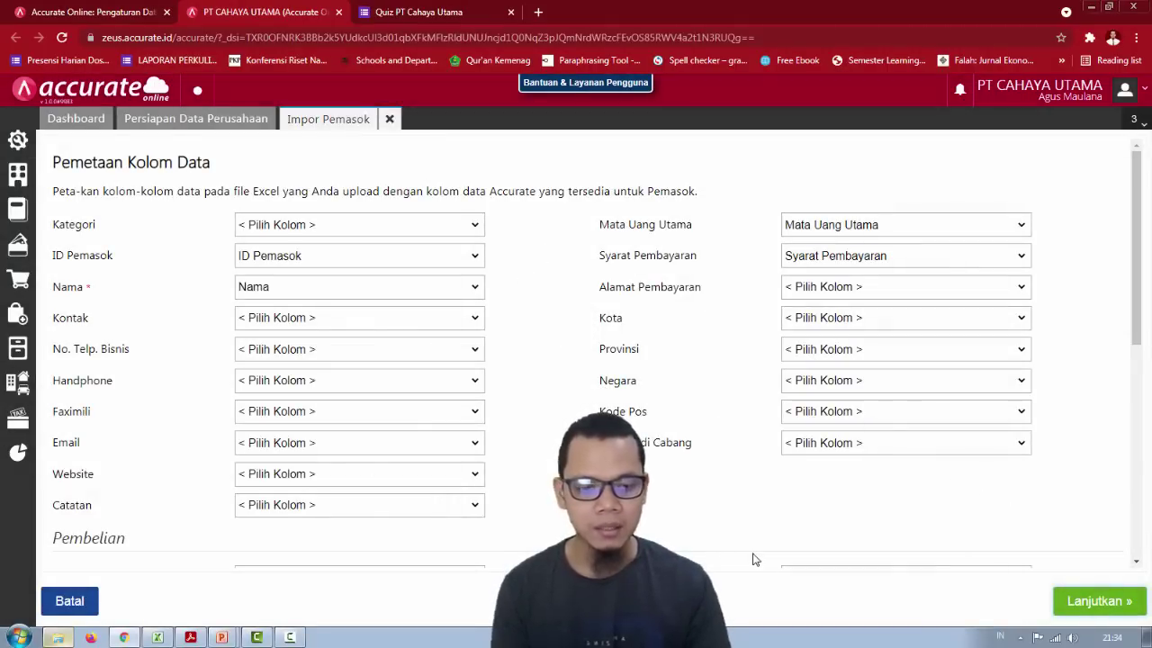
Step: Accept the supplier column mapping, enable updating existing data with additional opening balances, run the import and close its result page
left_click(1097, 603)
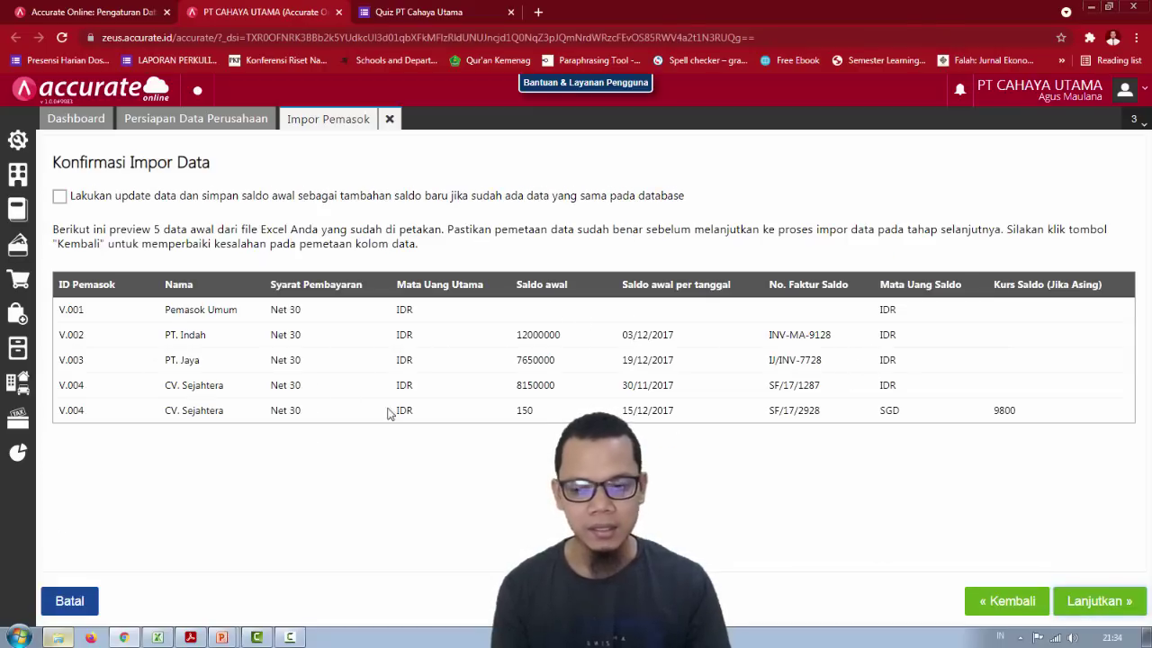
left_click(59, 198)
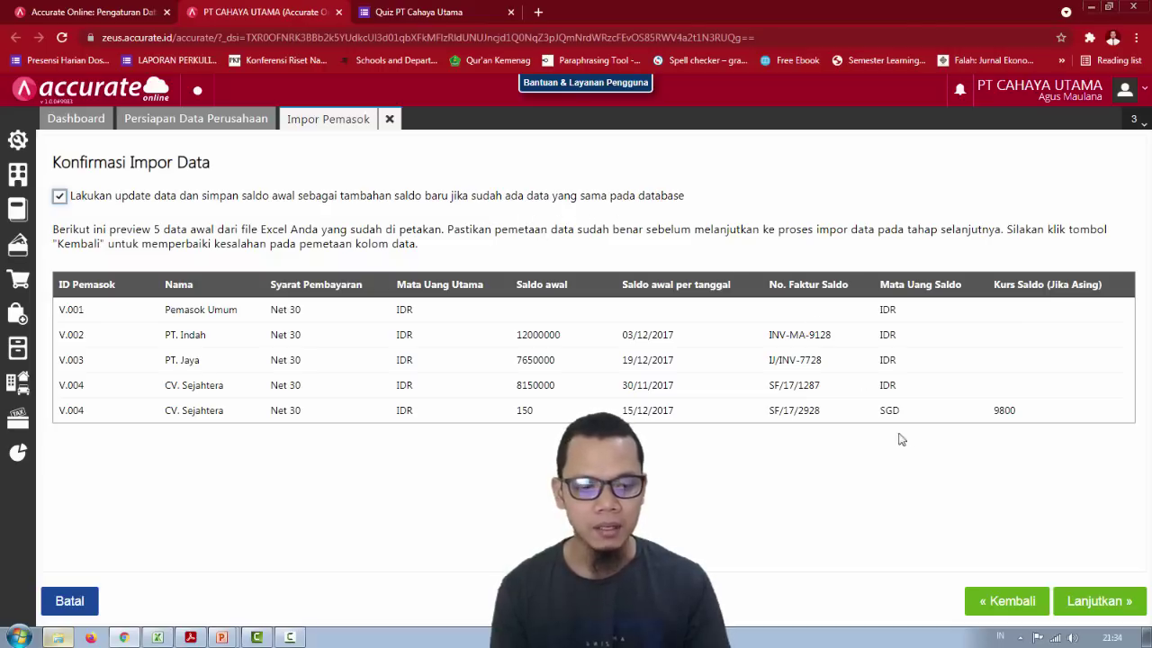
left_click(1094, 603)
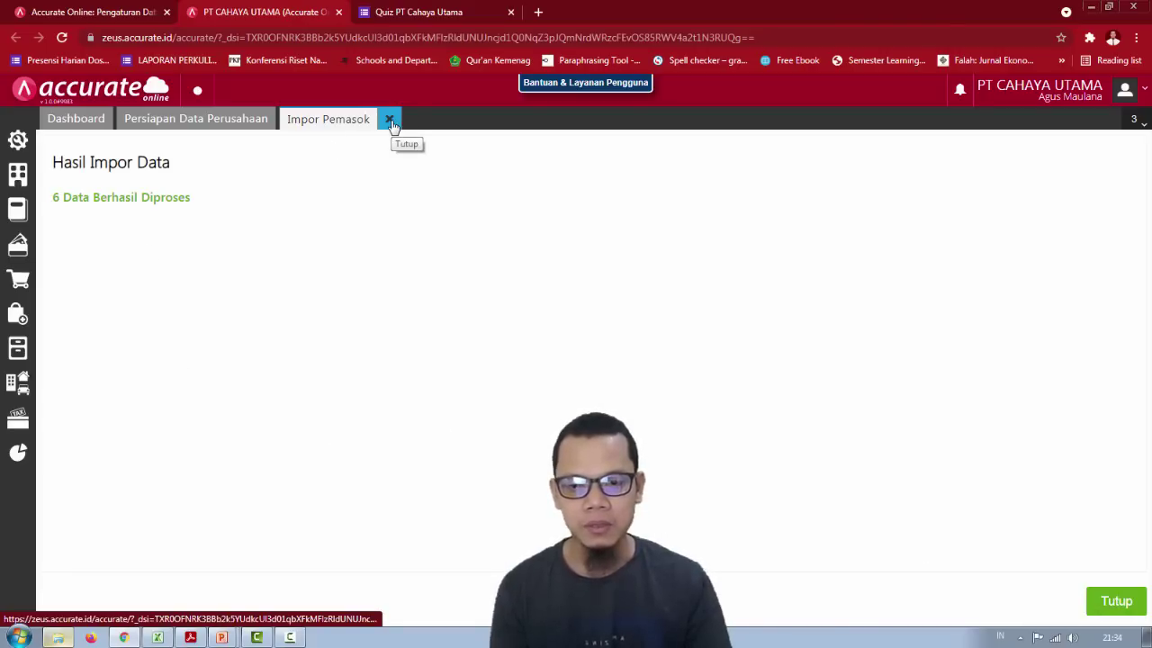
left_click(1113, 603)
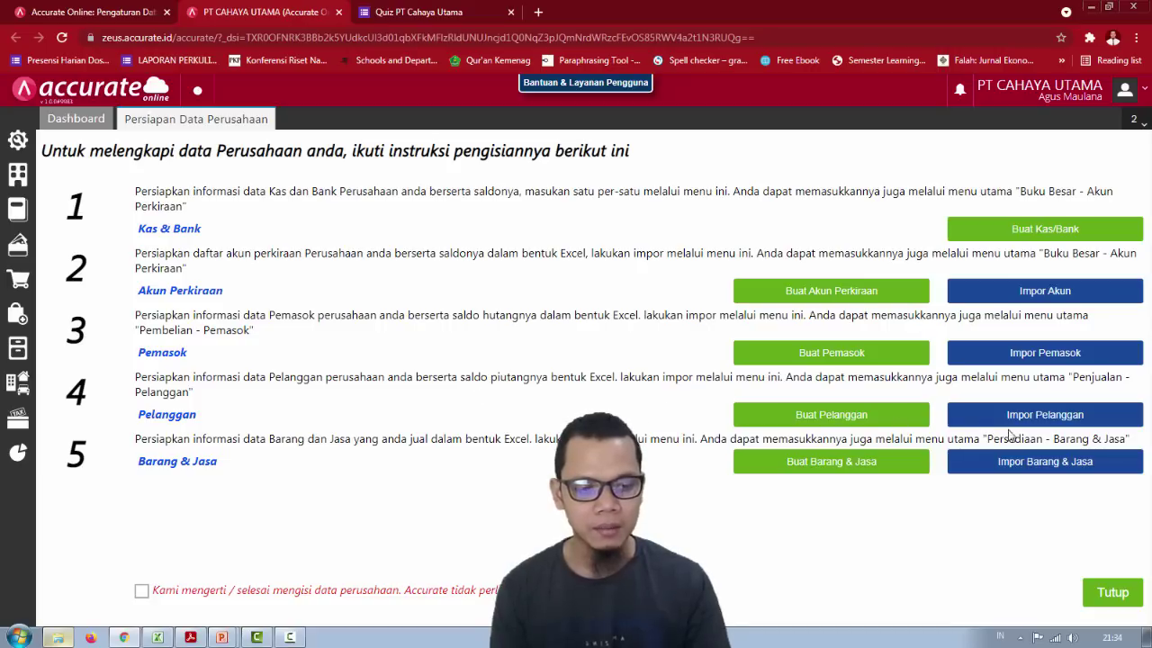
Step: Start the customer import and upload 3.Daftar Pelanggan.xls from the PT Cahaya Utama (TRY OUT) folder
left_click(1054, 419)
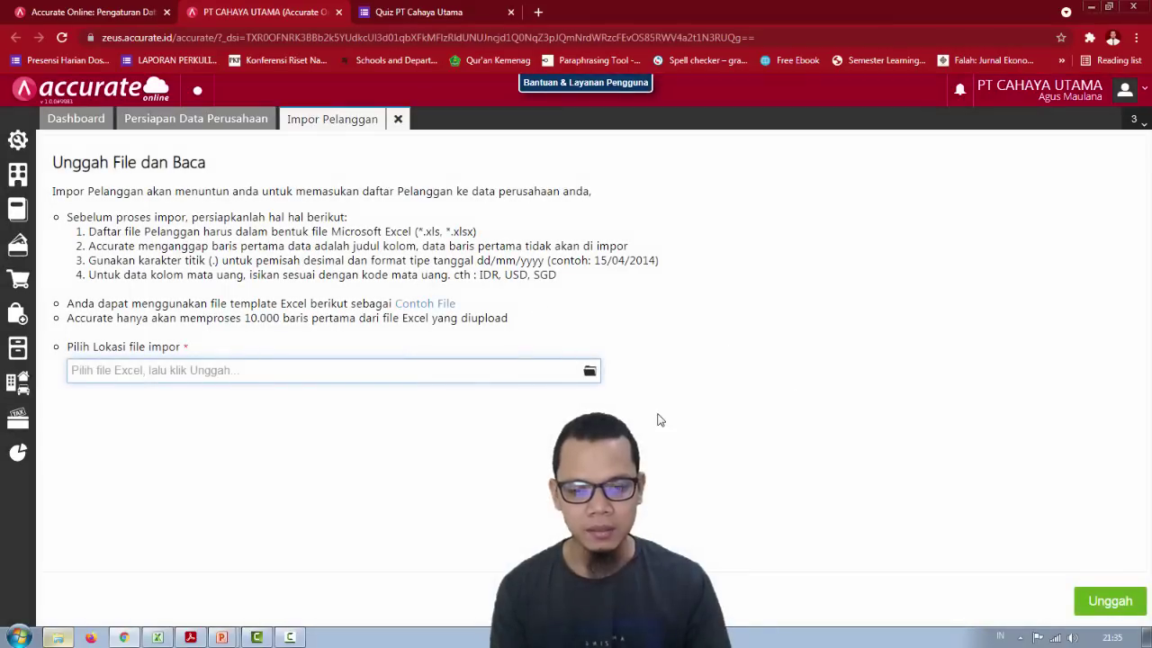
left_click(589, 370)
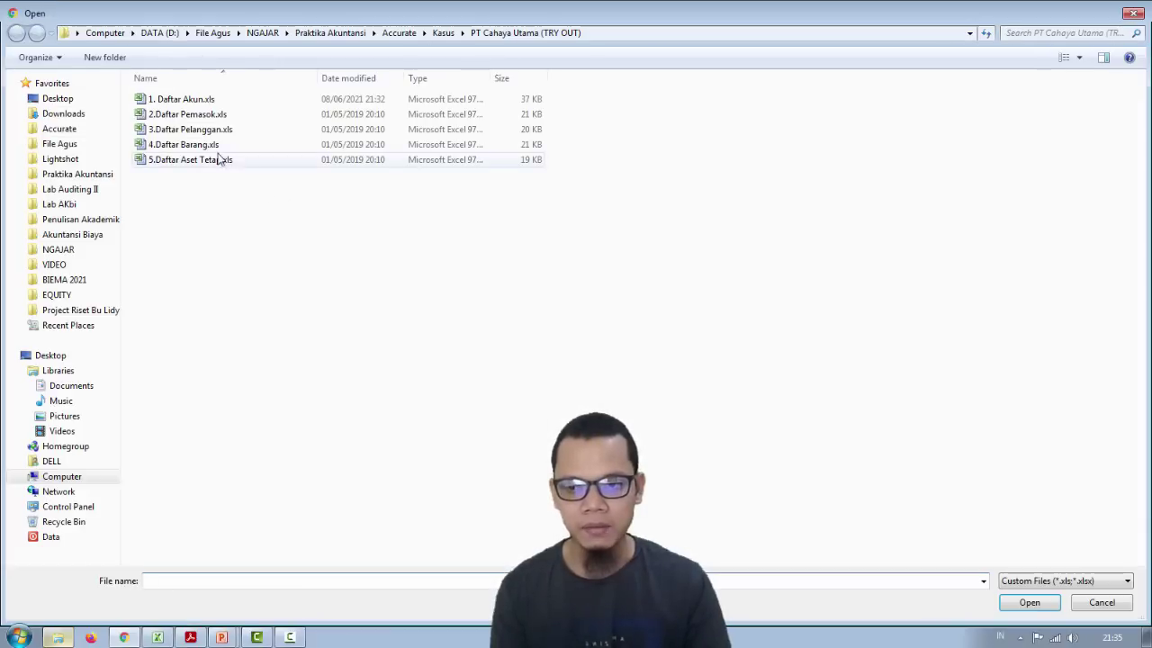
left_click(193, 130)
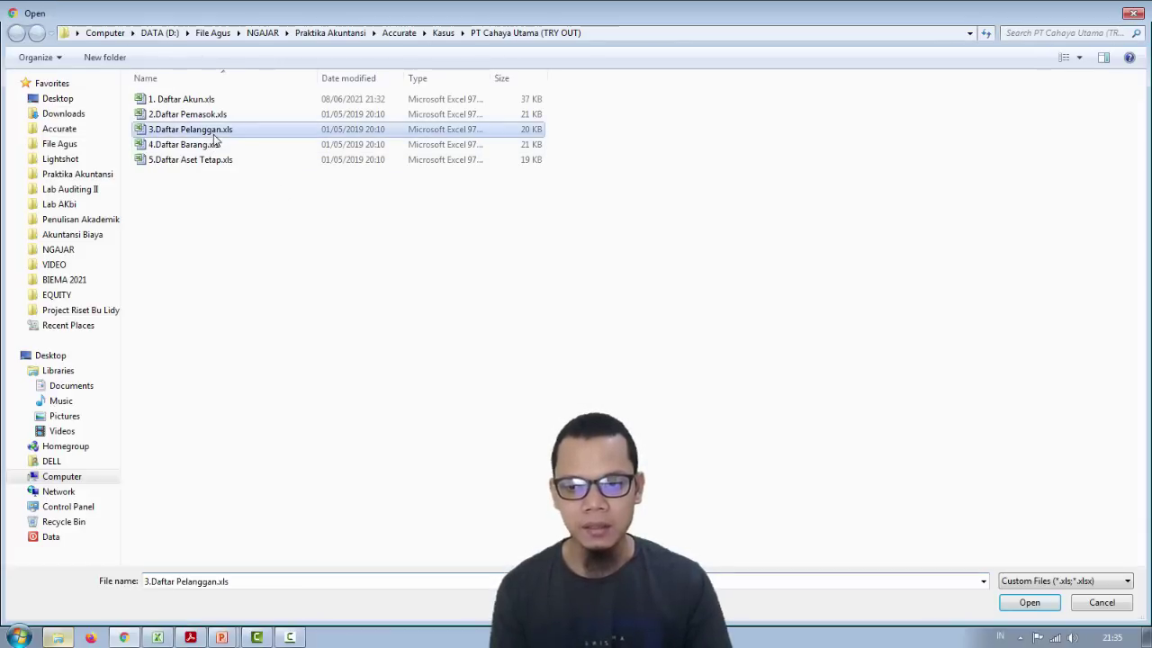
left_click(1026, 603)
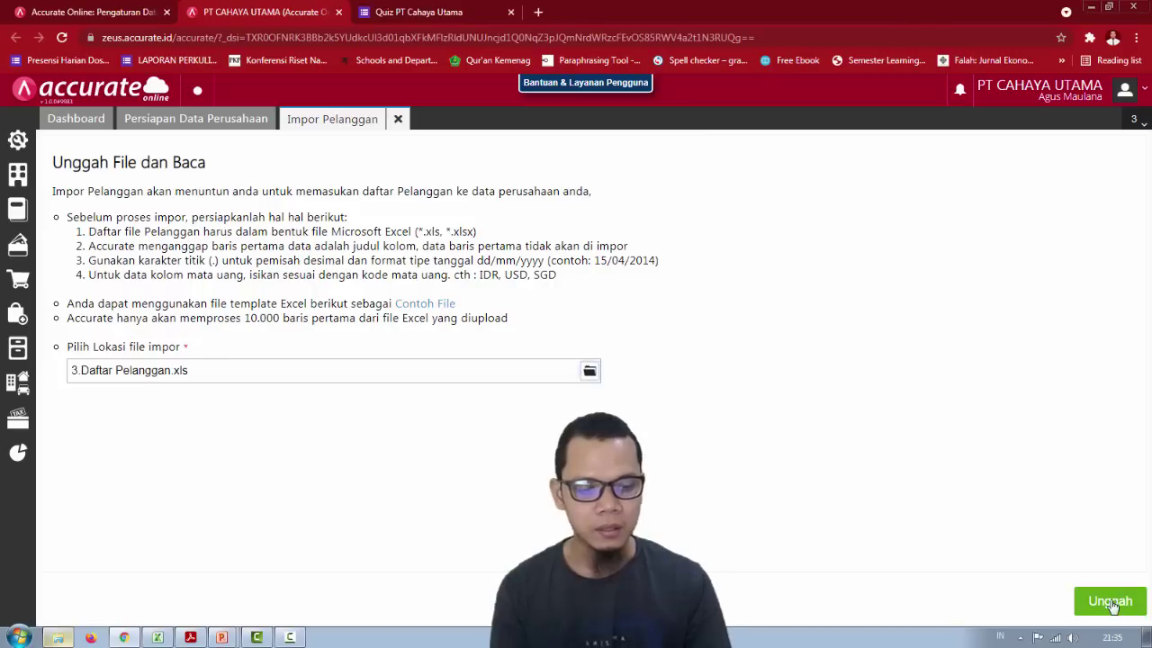
left_click(1111, 603)
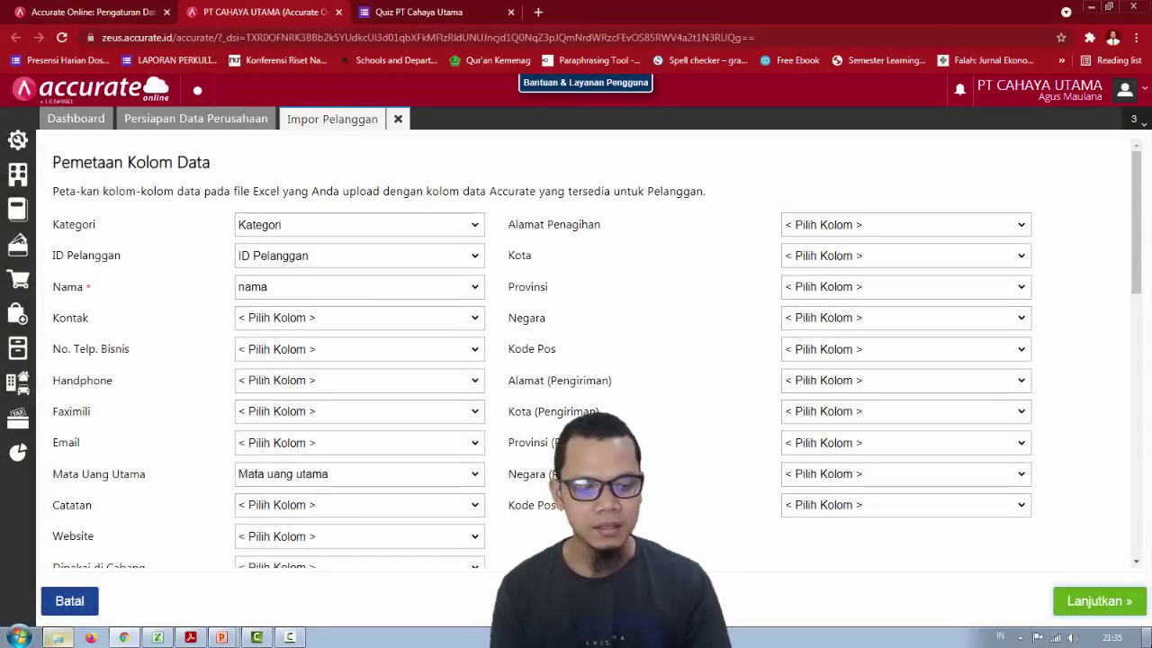
Step: Accept the customer column mapping, enable updating existing data with additional opening balances, run the import and close its result page
left_click(1100, 601)
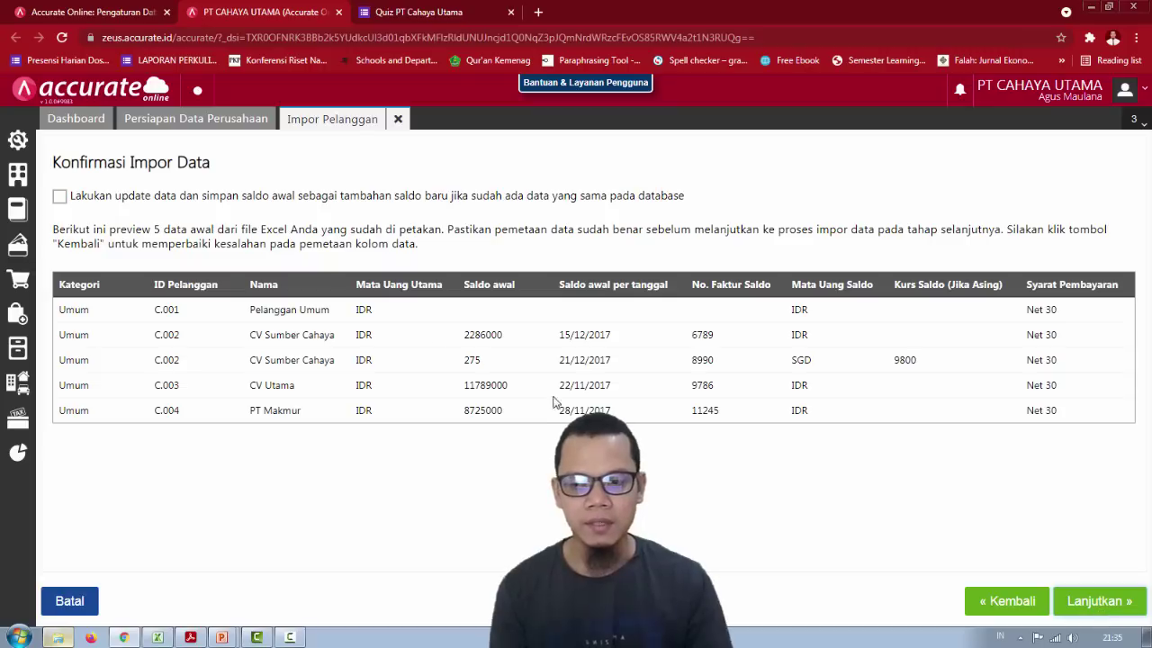
left_click(59, 196)
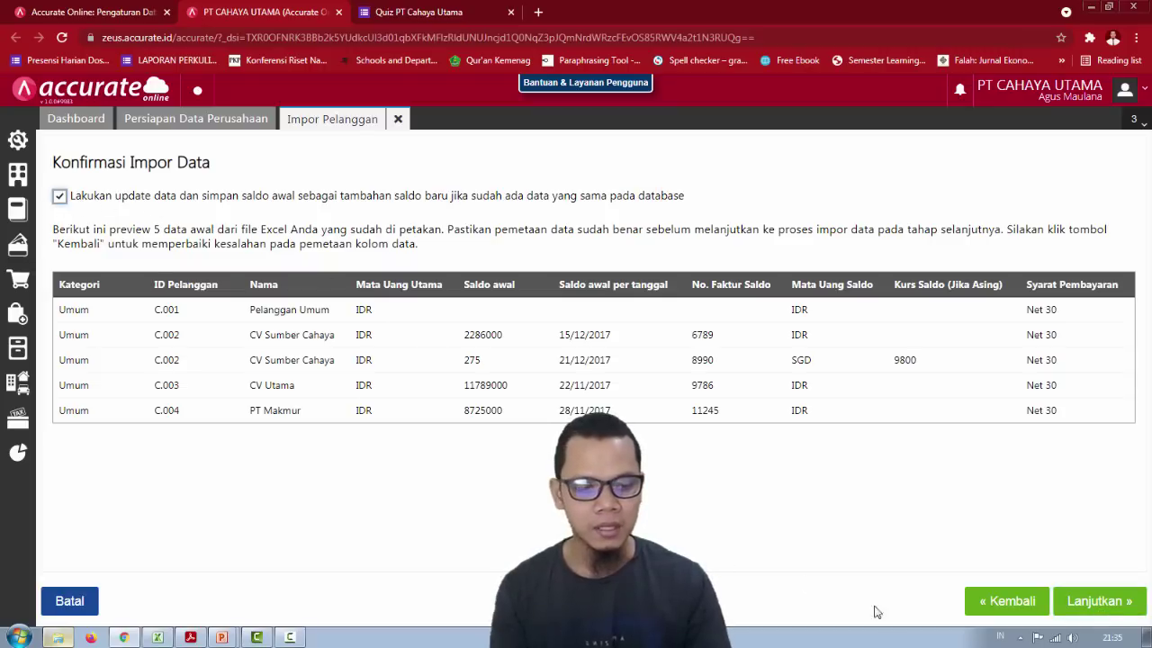
left_click(1091, 609)
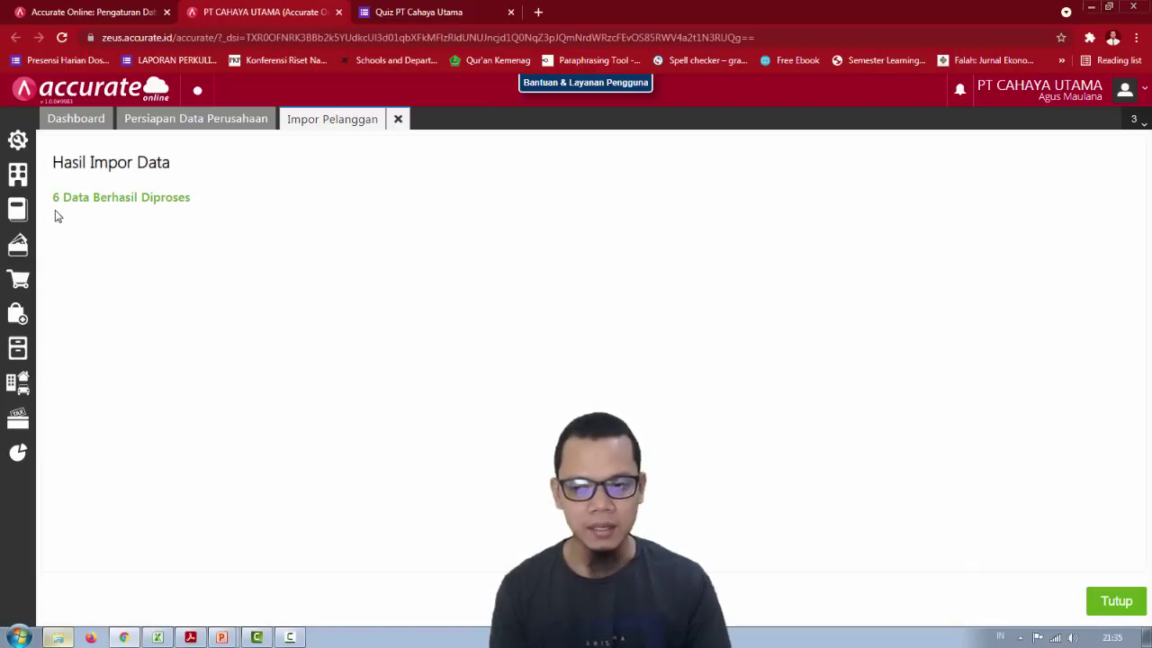
left_click(1121, 602)
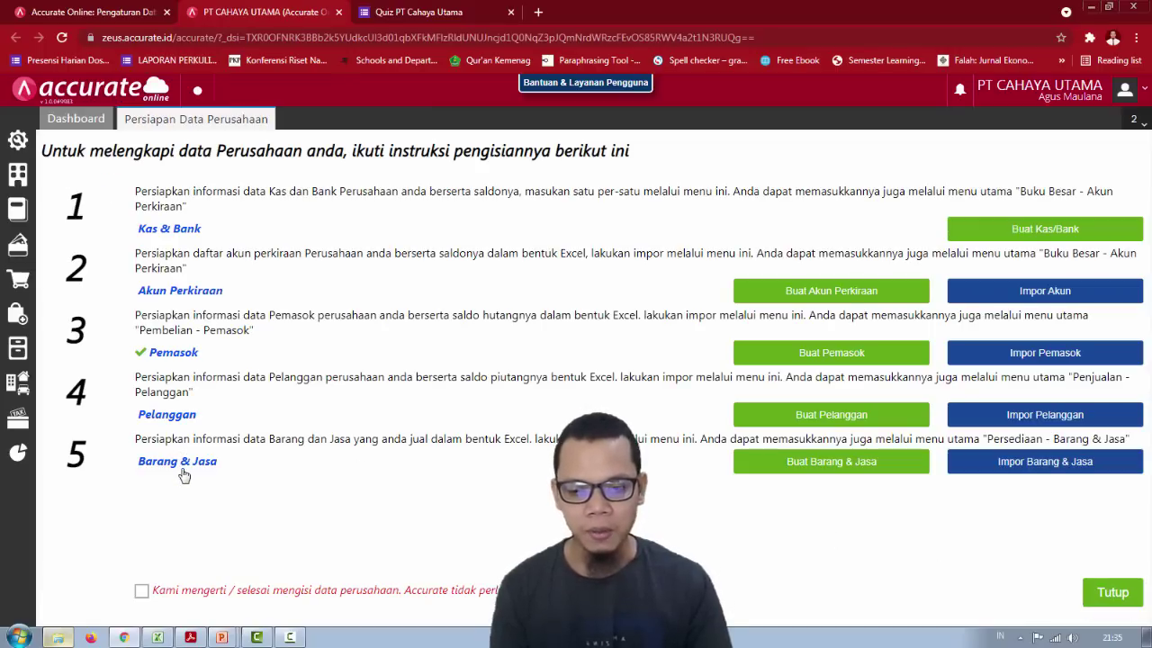
Step: Open 4.Daftar Barang.xls from Windows Explorer and examine the item categories and opening-balance warehouses in the list
key("alt+Tab")
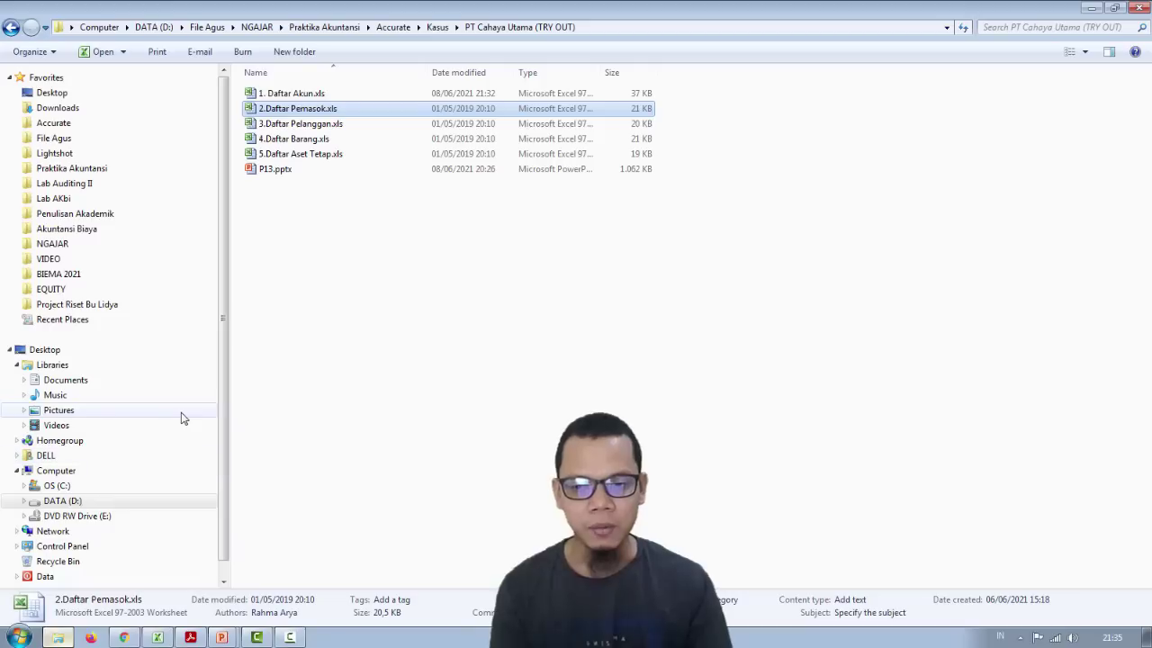
left_click(353, 215)
double_click(295, 139)
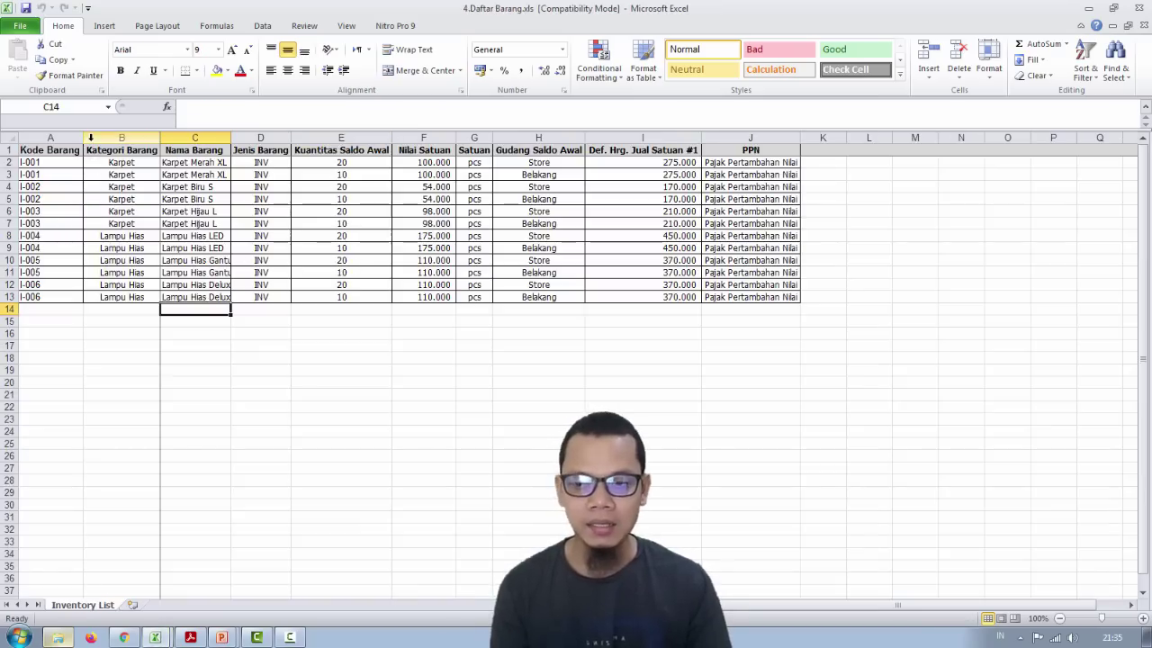
left_click(140, 178)
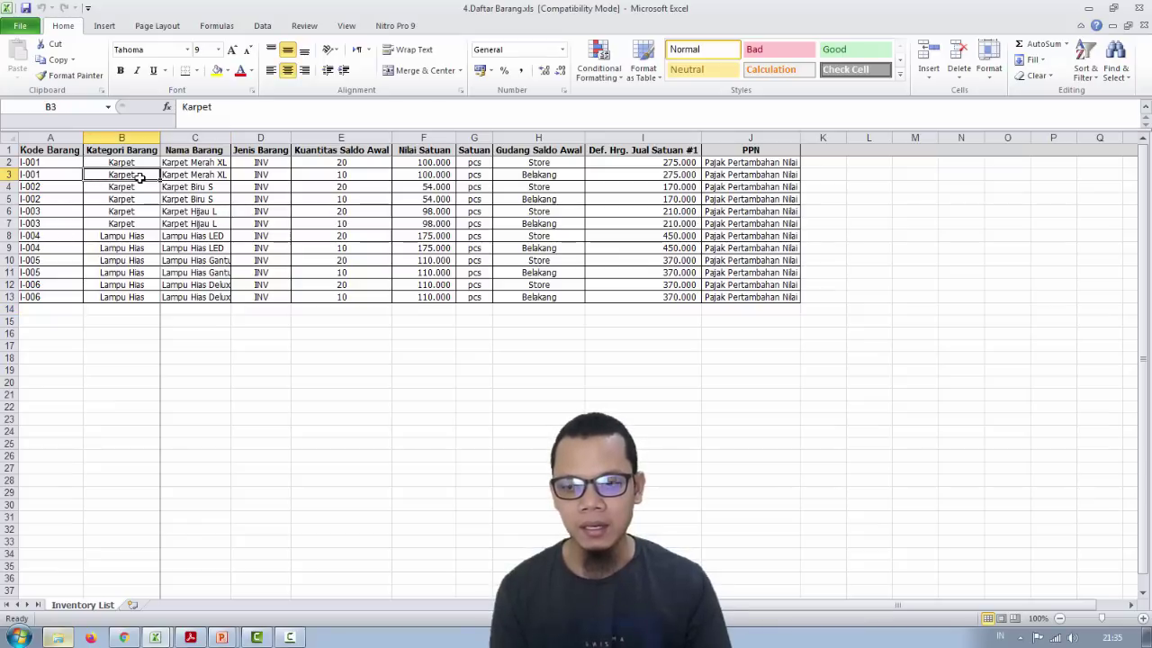
left_click(131, 256)
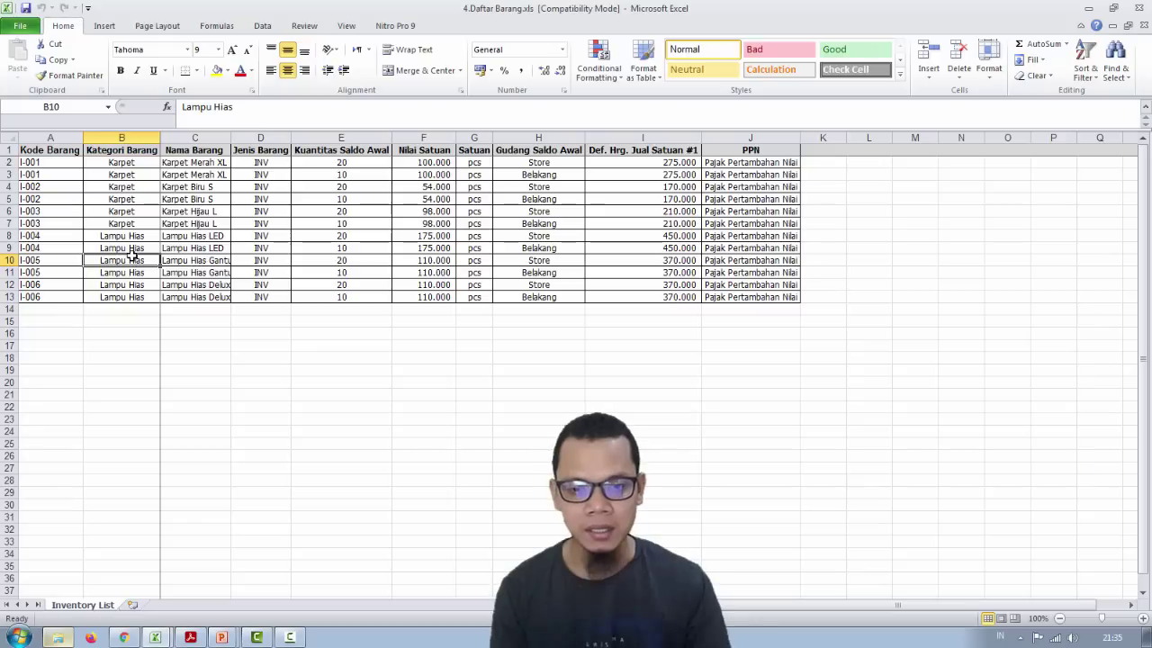
left_click(543, 173)
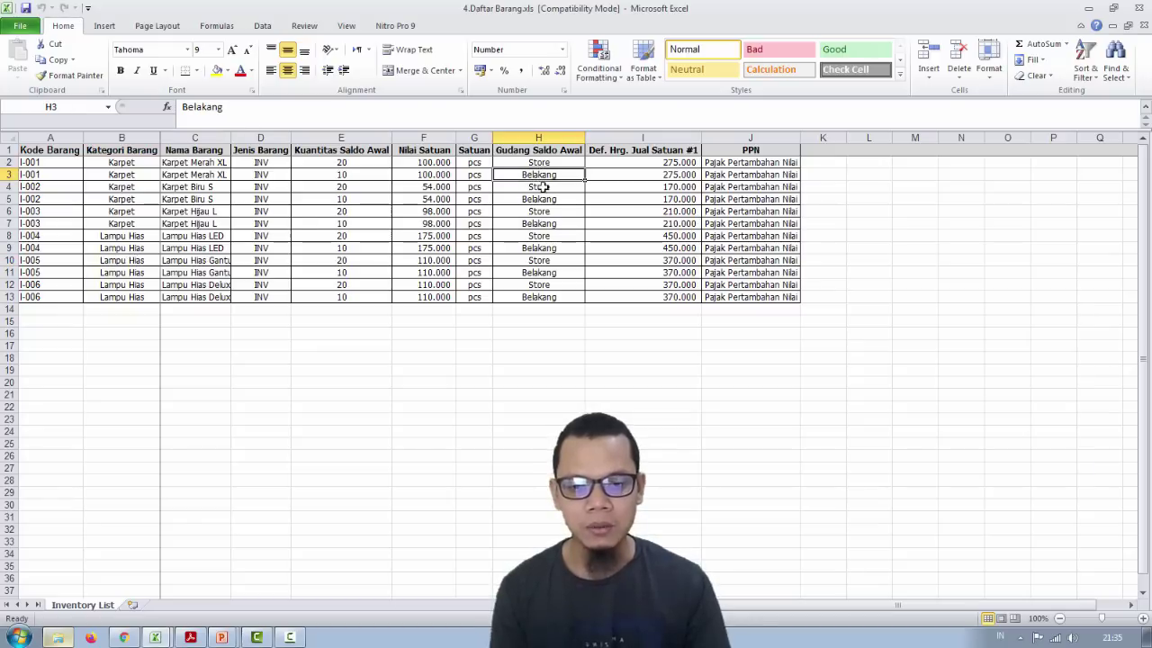
left_click(543, 237)
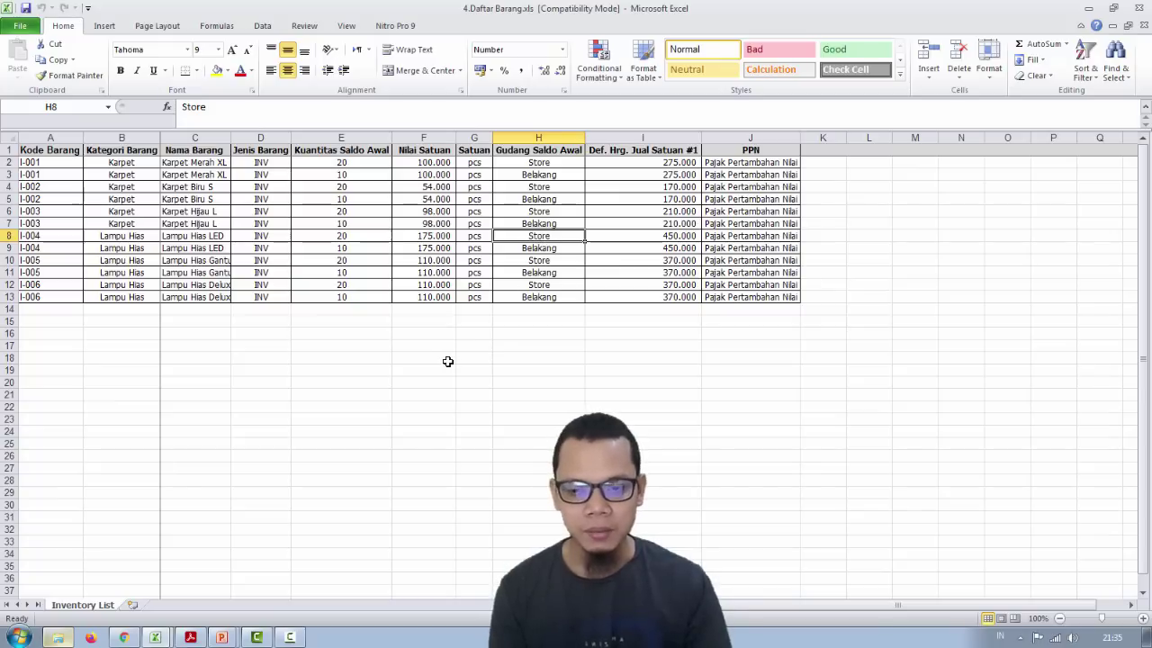
key("alt+Tab")
key("alt+Tab")
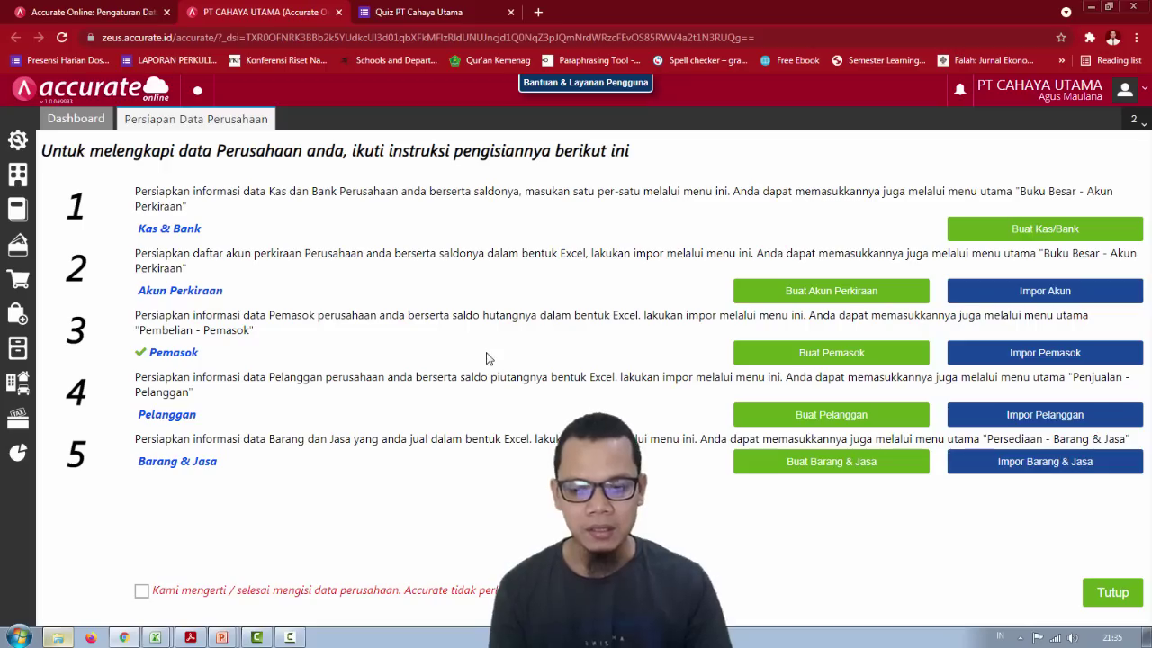
key("alt+Tab")
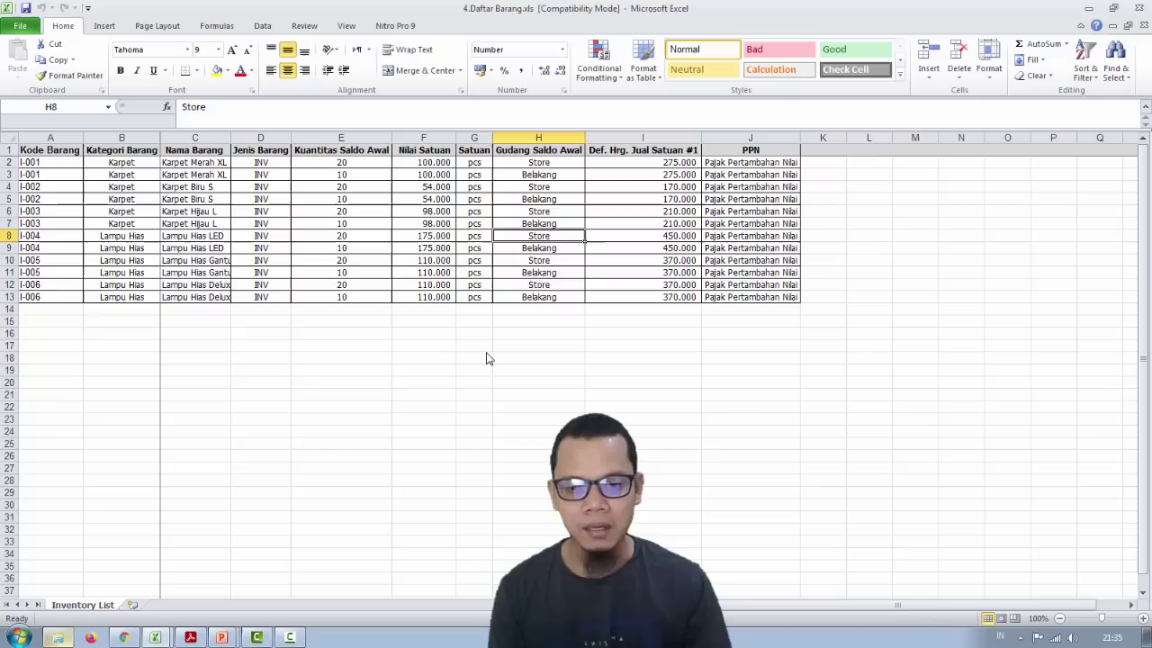
left_click(525, 174)
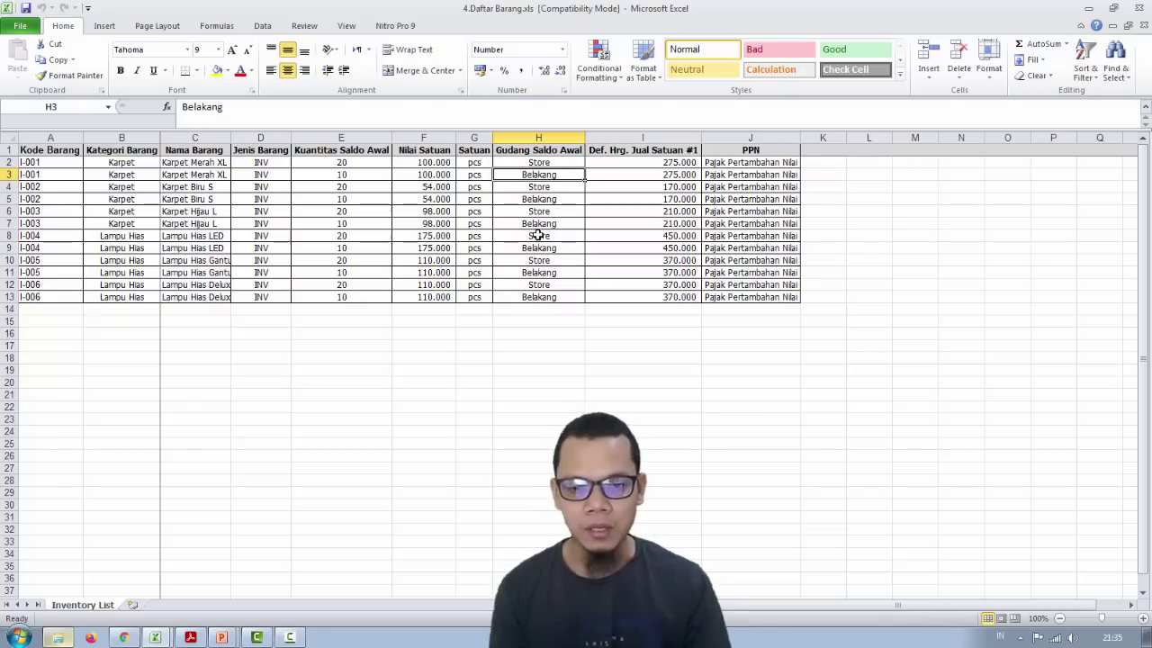
Step: Switch to Accurate Online and create and save a new inventory warehouse named Store, matching the item list
key("alt+Tab")
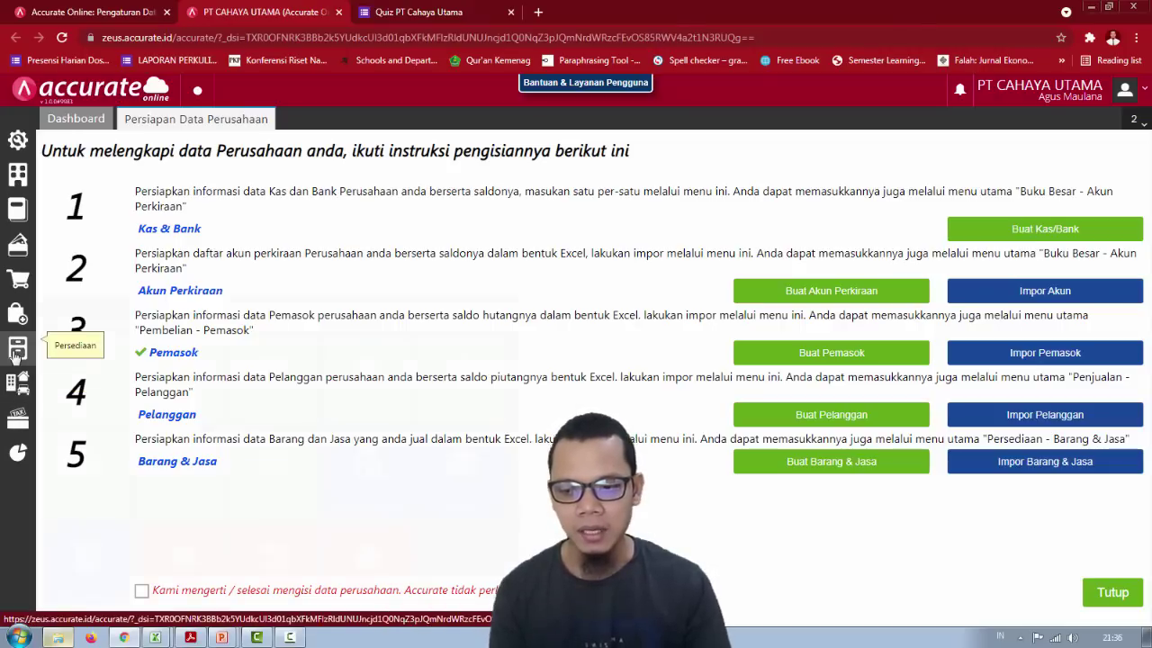
left_click(14, 356)
left_click(458, 483)
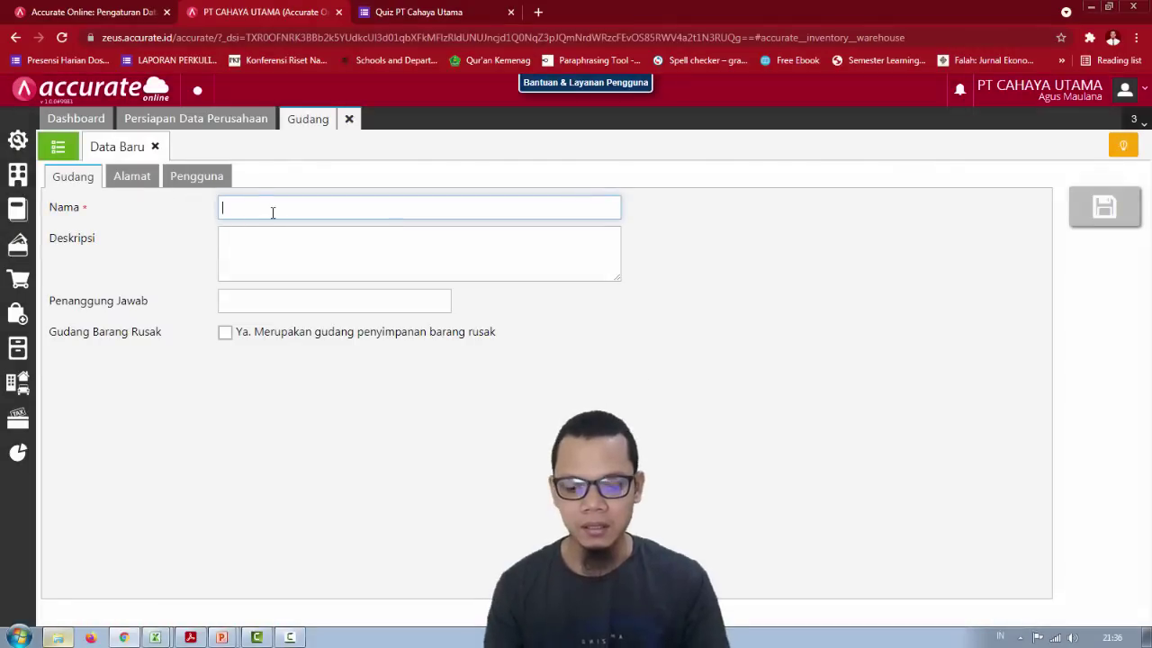
key("alt+Tab")
key("alt+Tab")
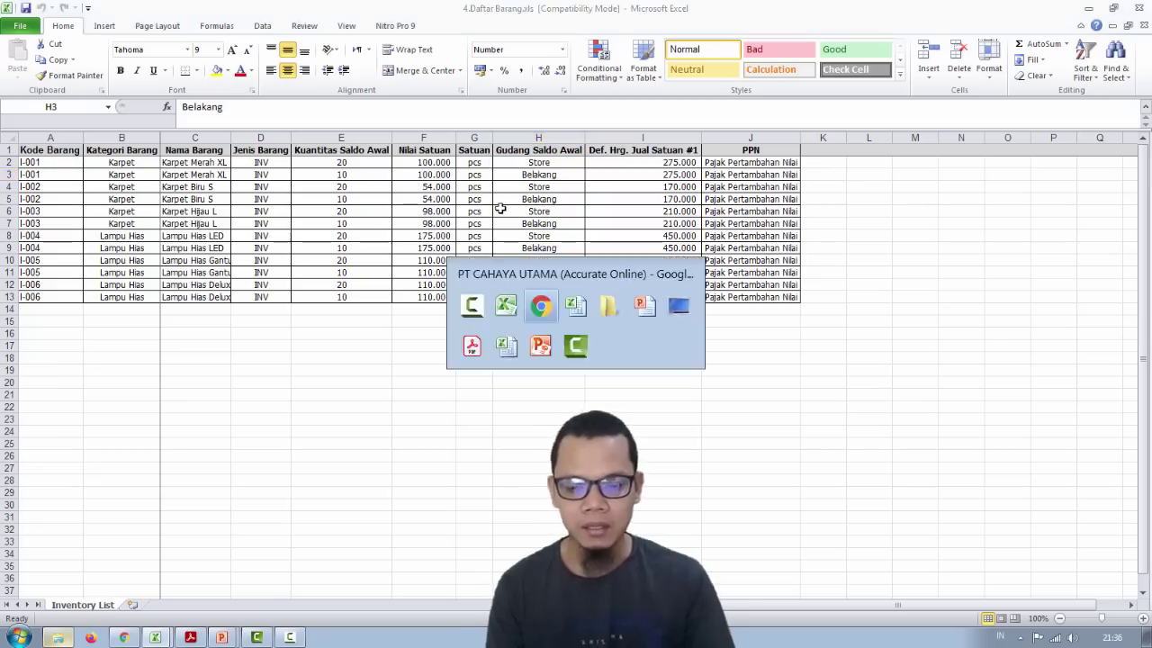
type("Sotr")
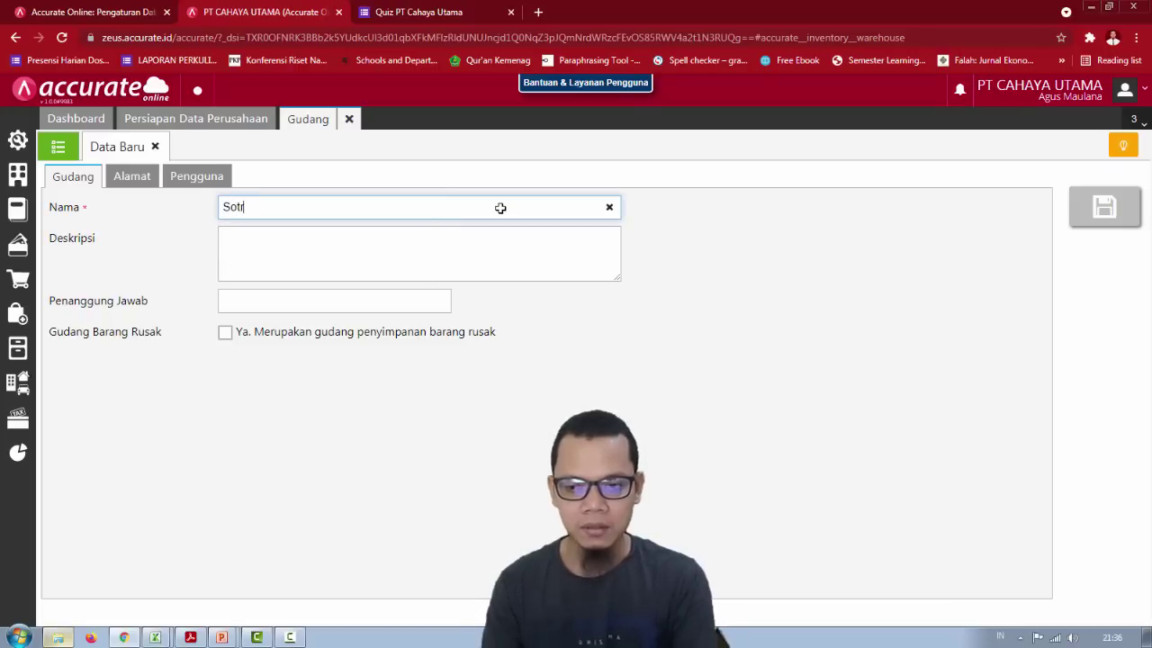
key("BackSpace")
type("tore")
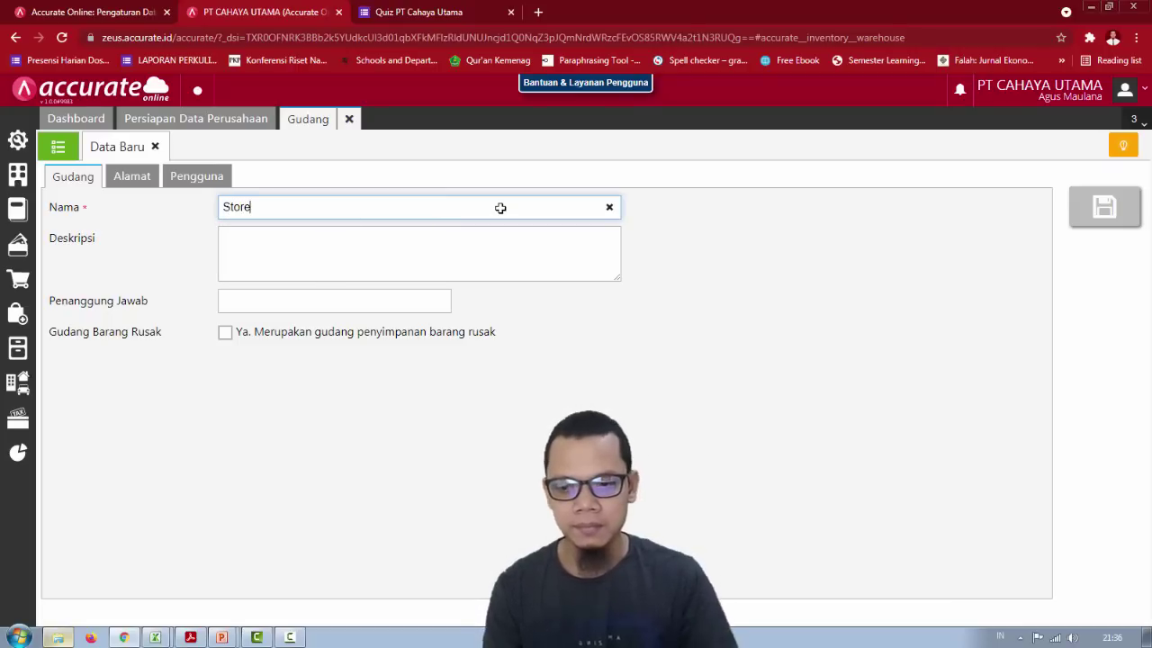
left_click(1116, 216)
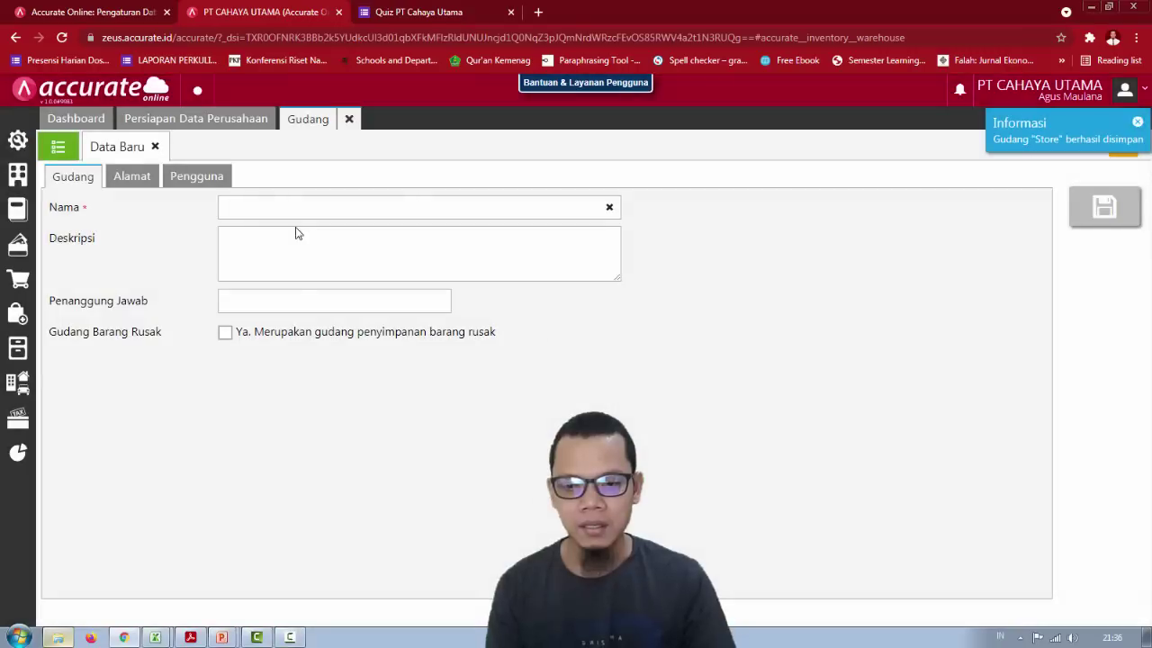
Step: Create and save a second warehouse named Belakang, matching the item list, and close the warehouse page
left_click(289, 209)
key("alt+Tab")
key("alt+Tab")
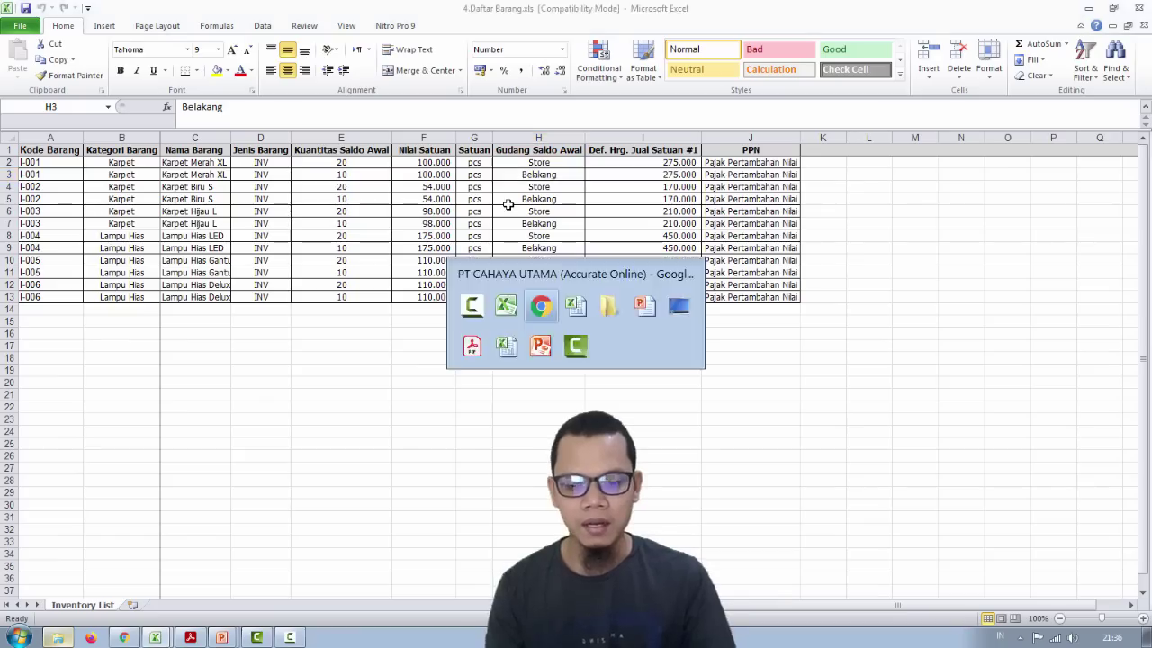
type("Belakang")
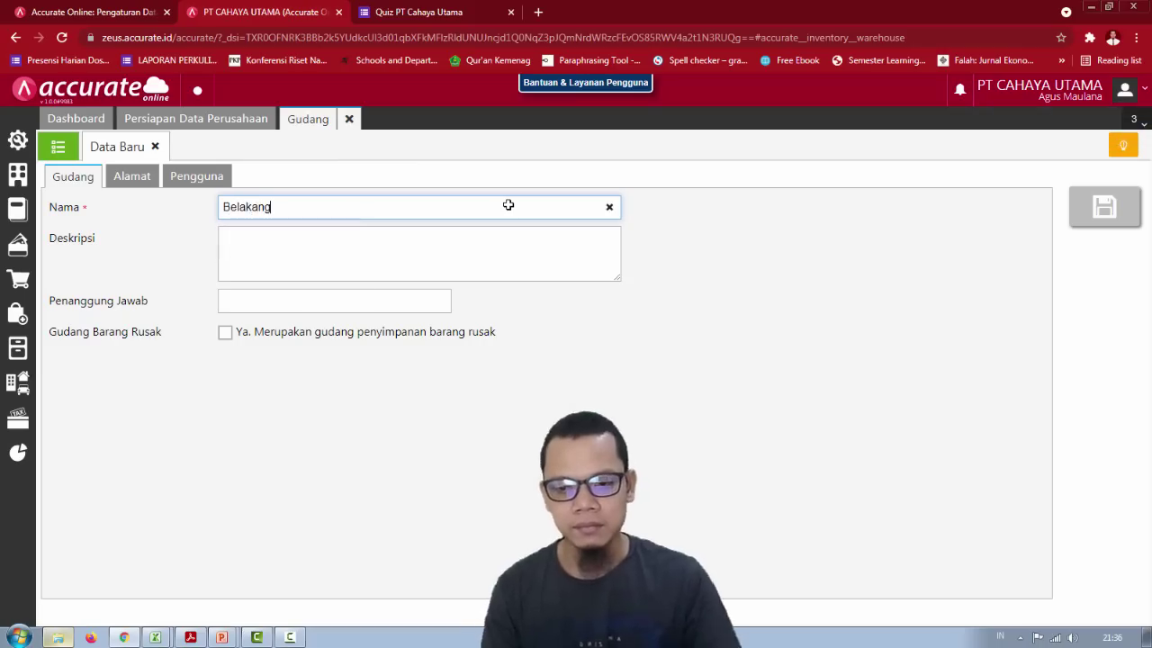
left_click(1105, 207)
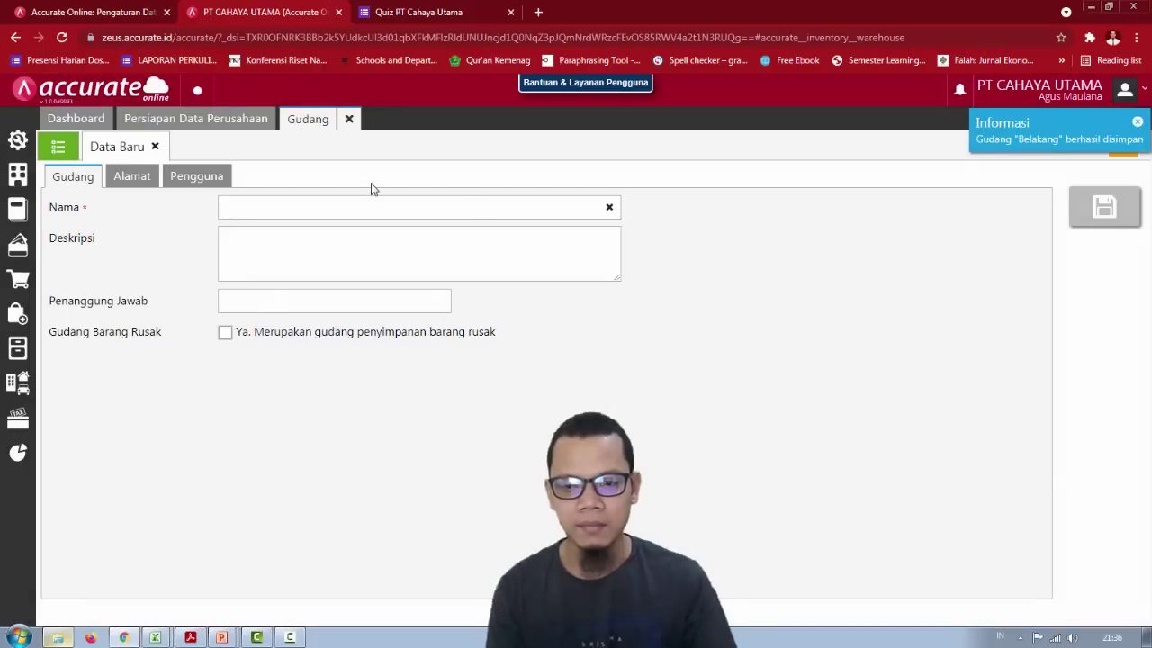
left_click(349, 119)
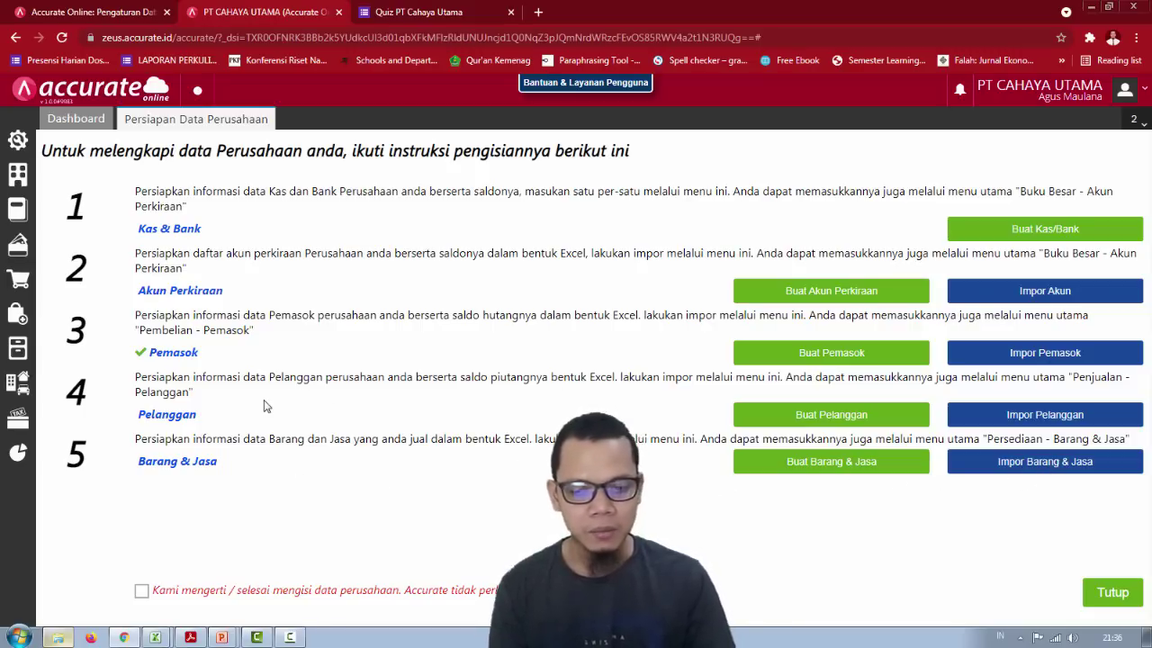
Step: Recheck the item list in Excel, return to Accurate Online and upload 4.Daftar Barang.xls to the goods and services import
key("alt+Tab")
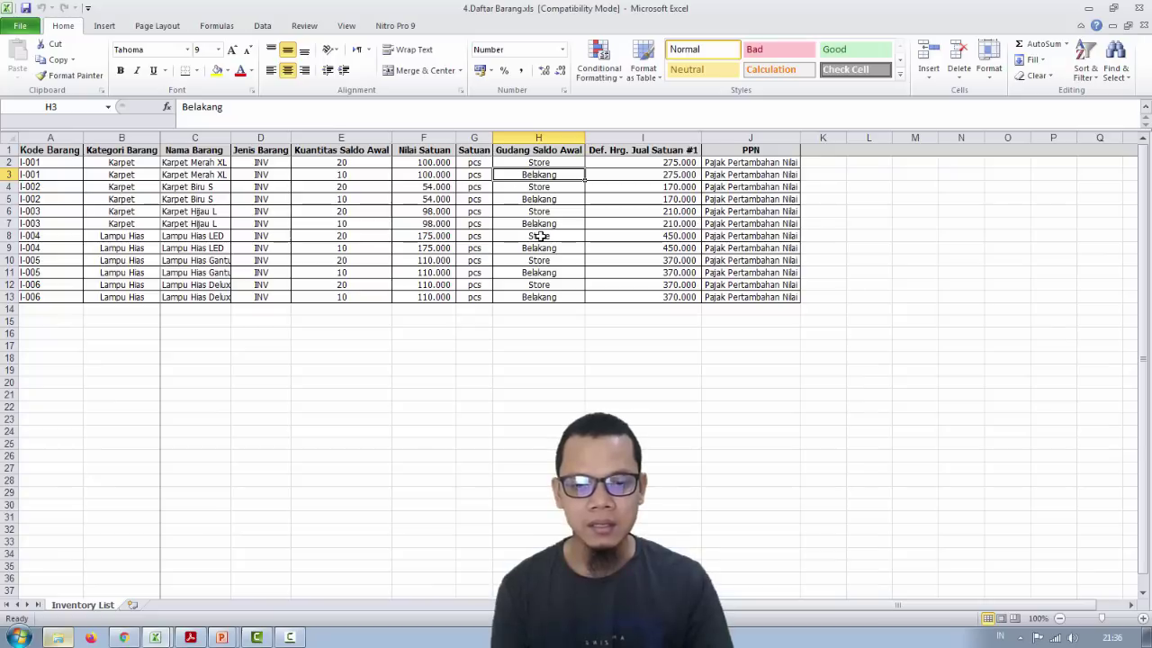
key("alt+Tab")
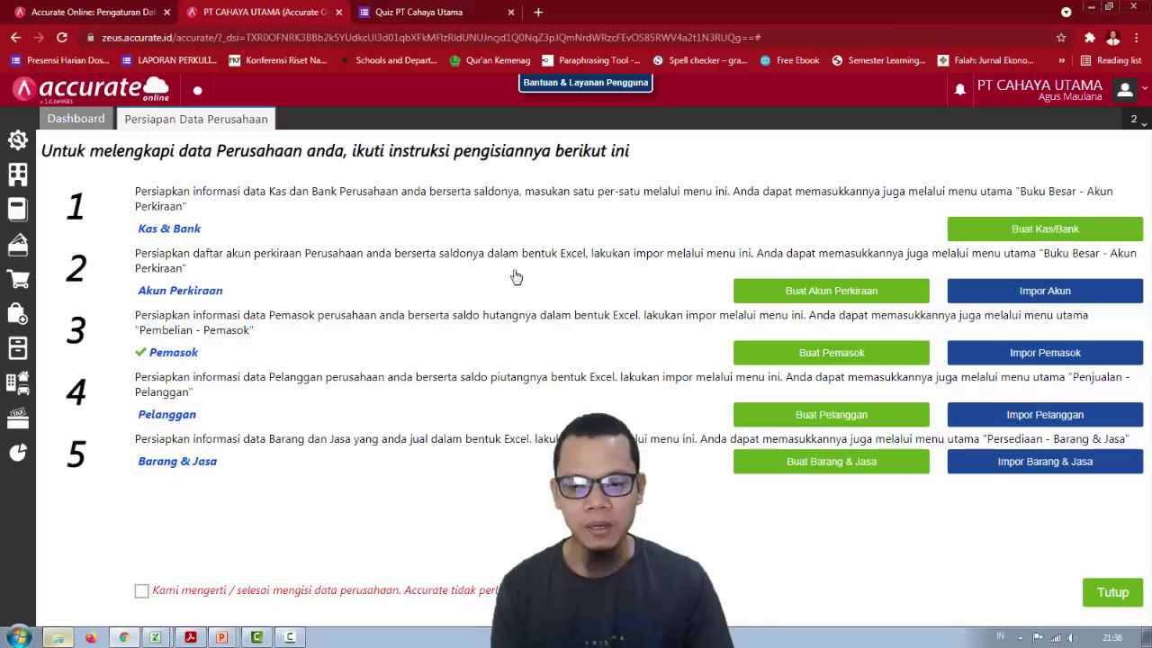
key("alt+Tab")
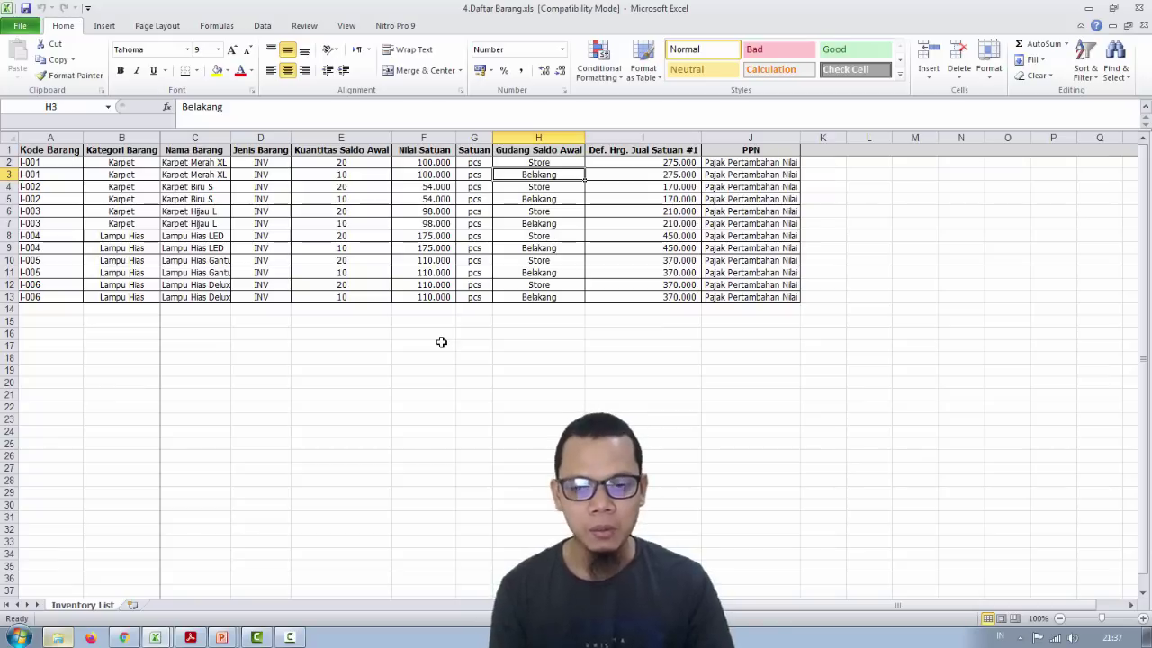
key("alt+Tab")
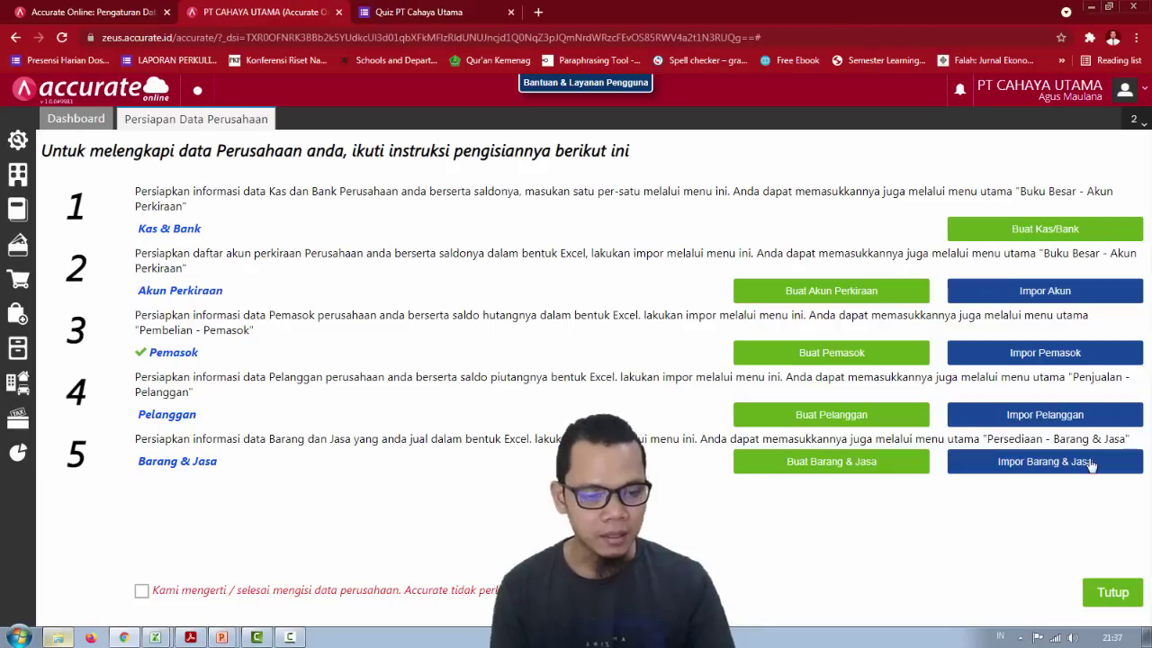
left_click(1084, 464)
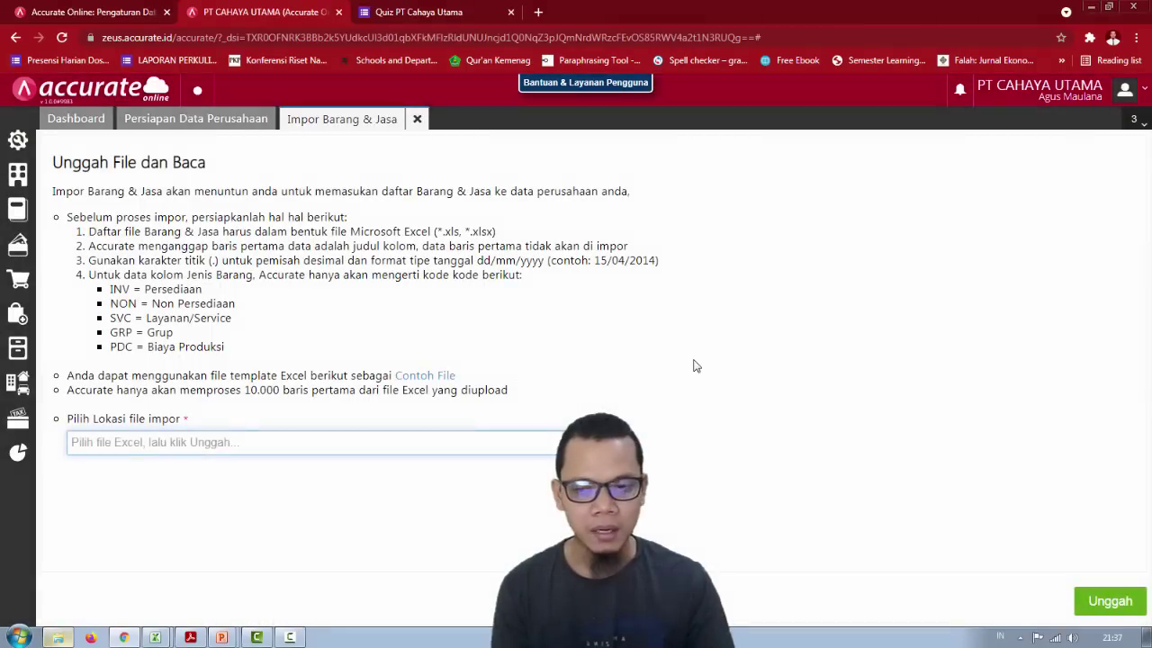
left_click(518, 442)
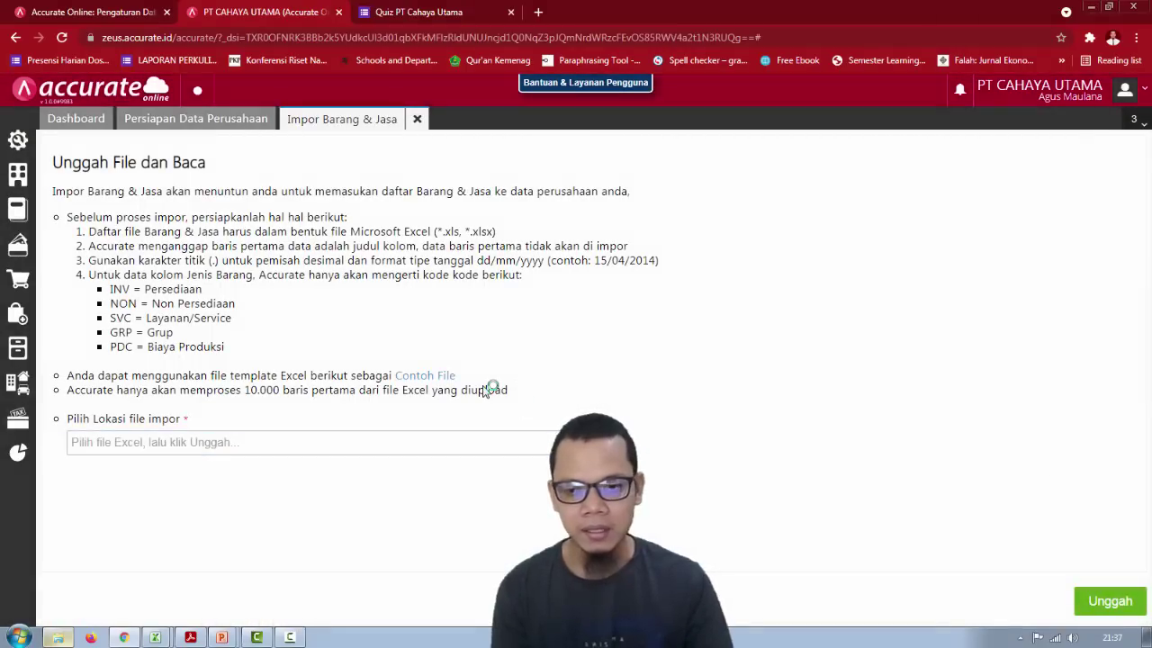
left_click(216, 146)
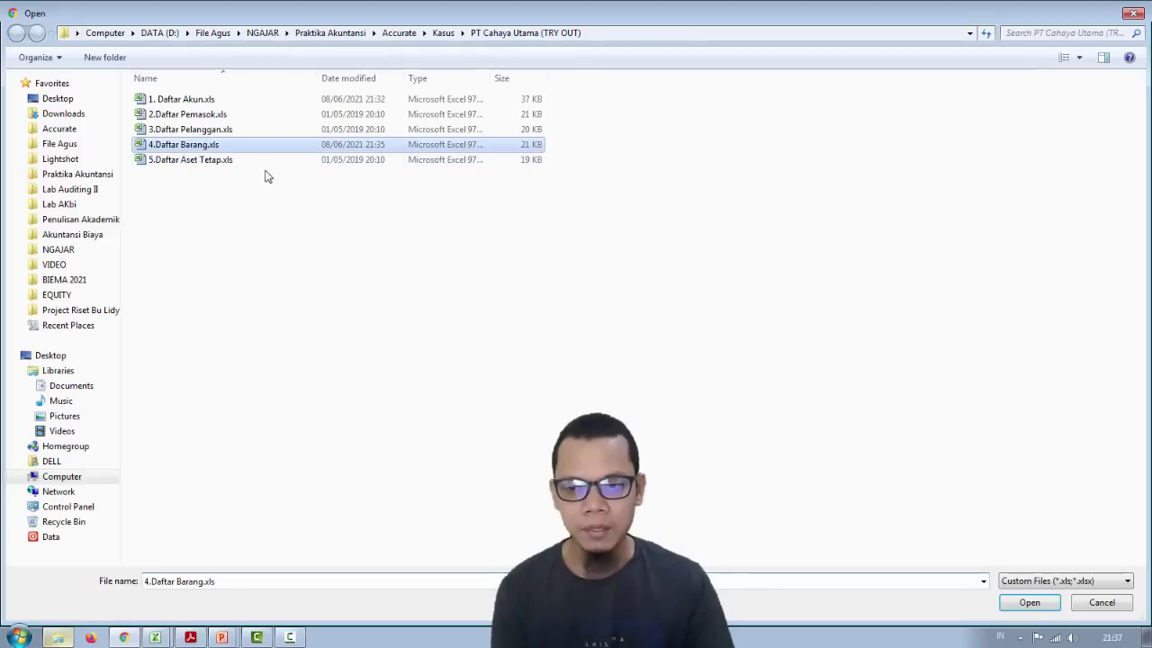
left_click(1030, 603)
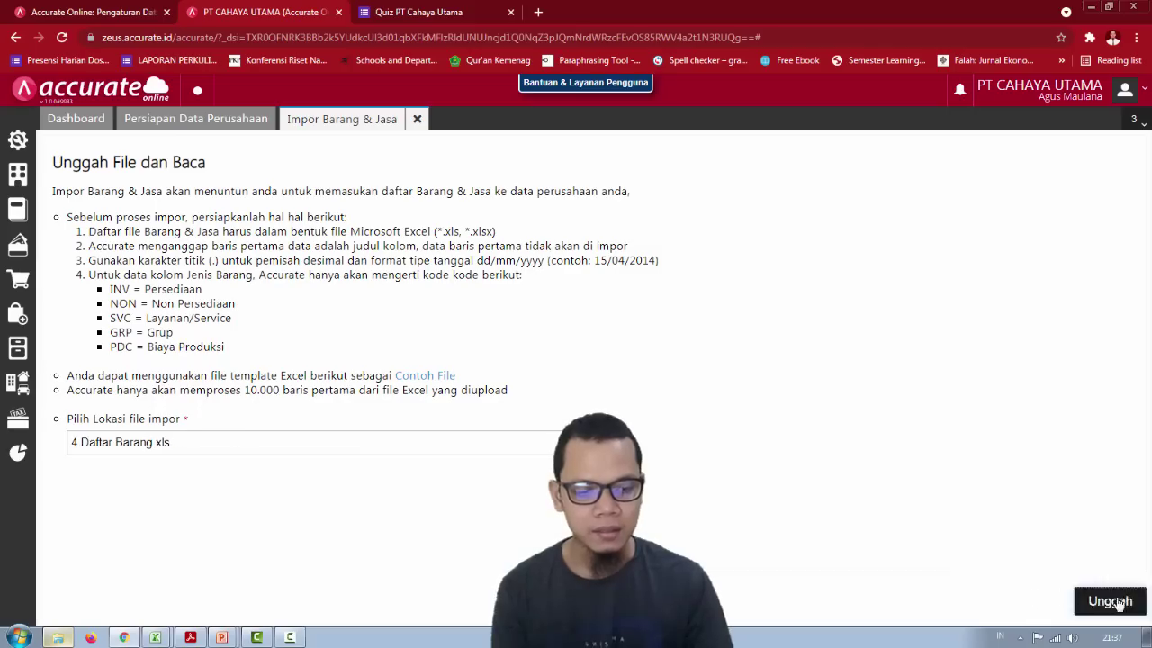
left_click(1116, 602)
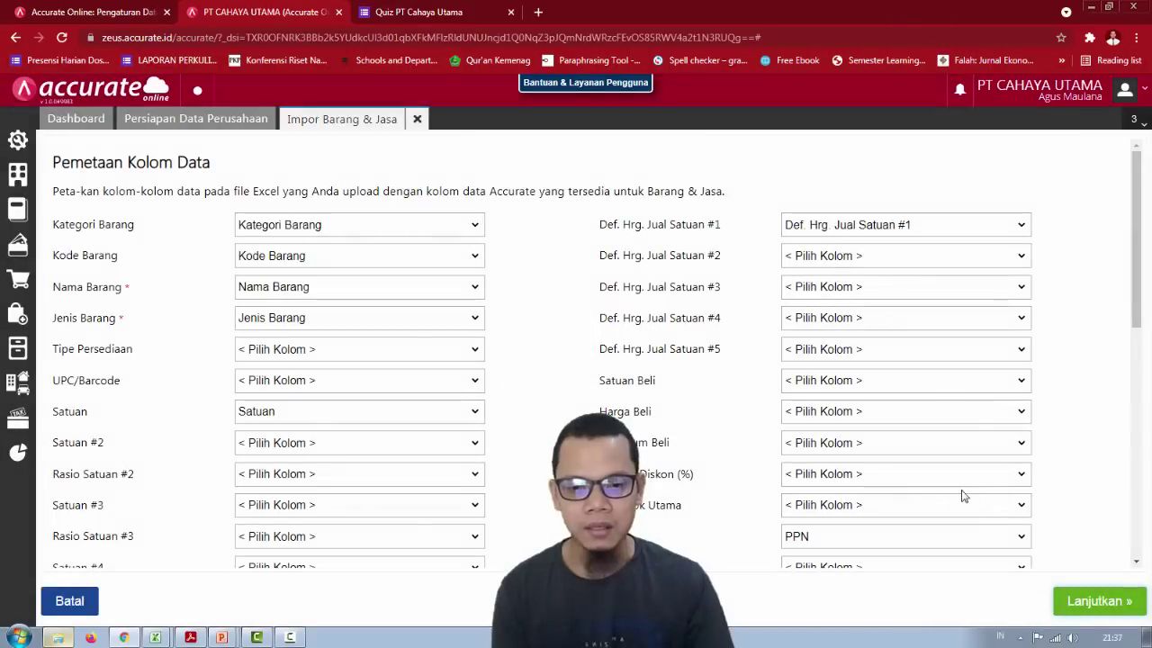
Step: Accept the item column mapping, enable updating existing data with additional opening balances, and run the import, checking the item names in Excel
left_click(1098, 602)
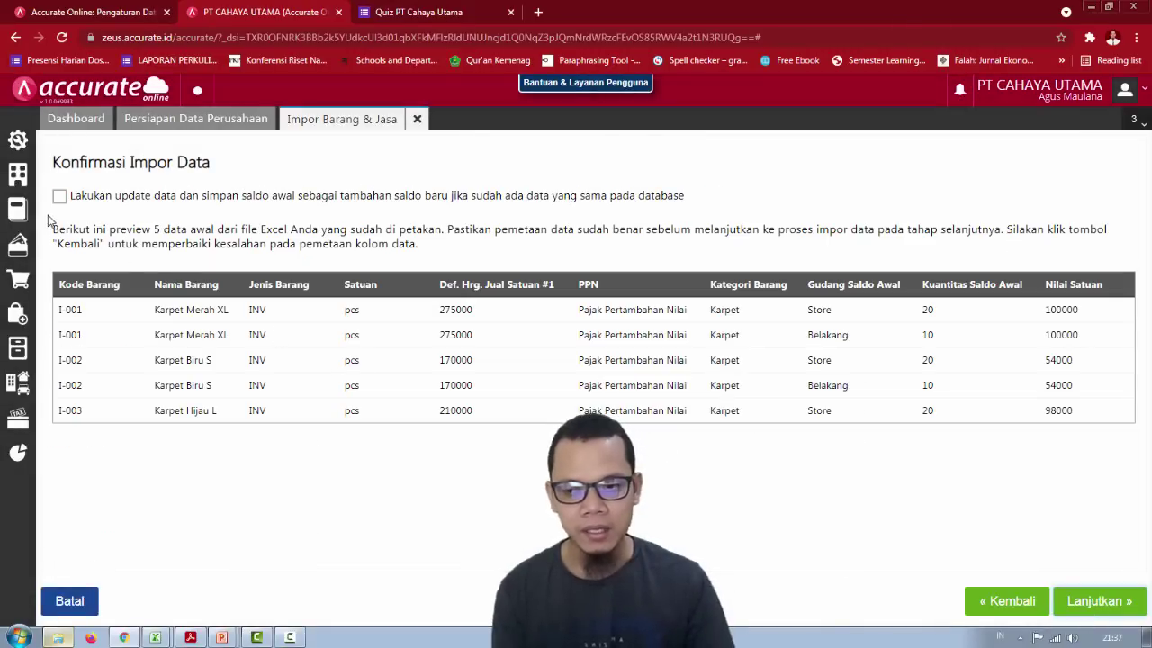
left_click(59, 197)
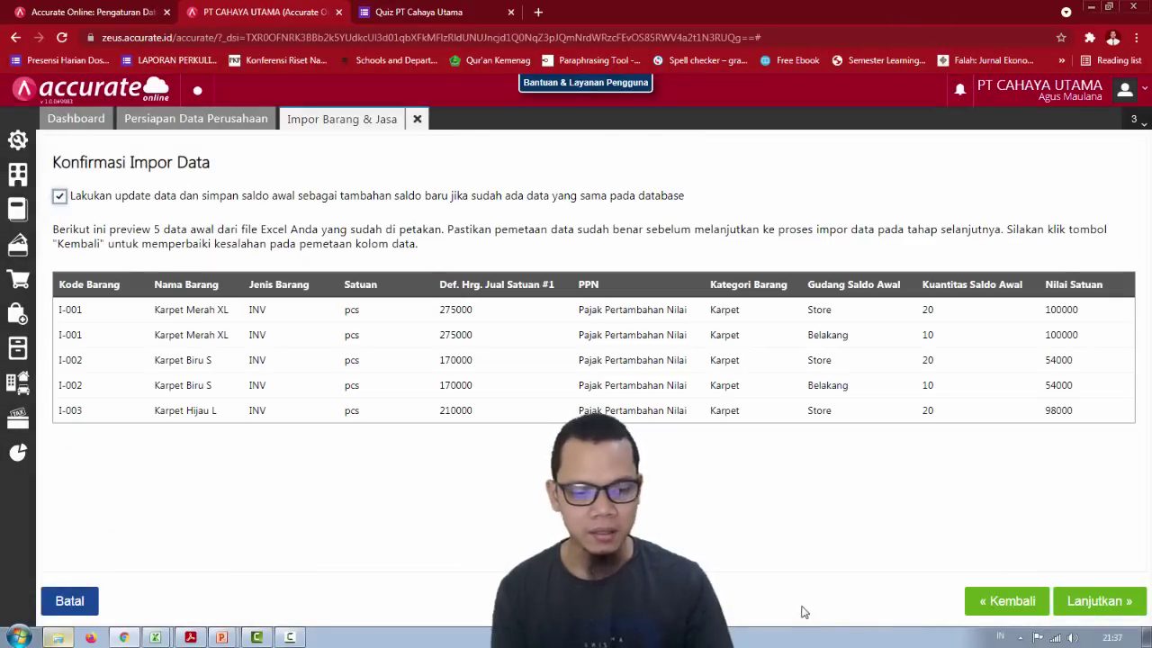
left_click(1115, 605)
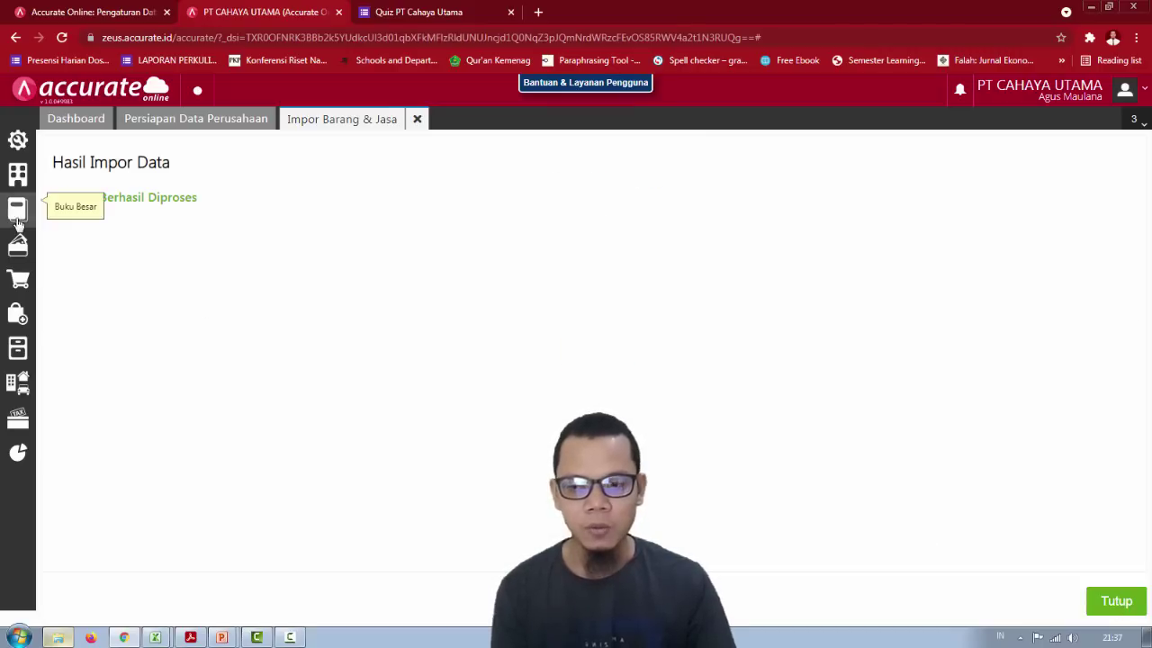
key("alt+Tab")
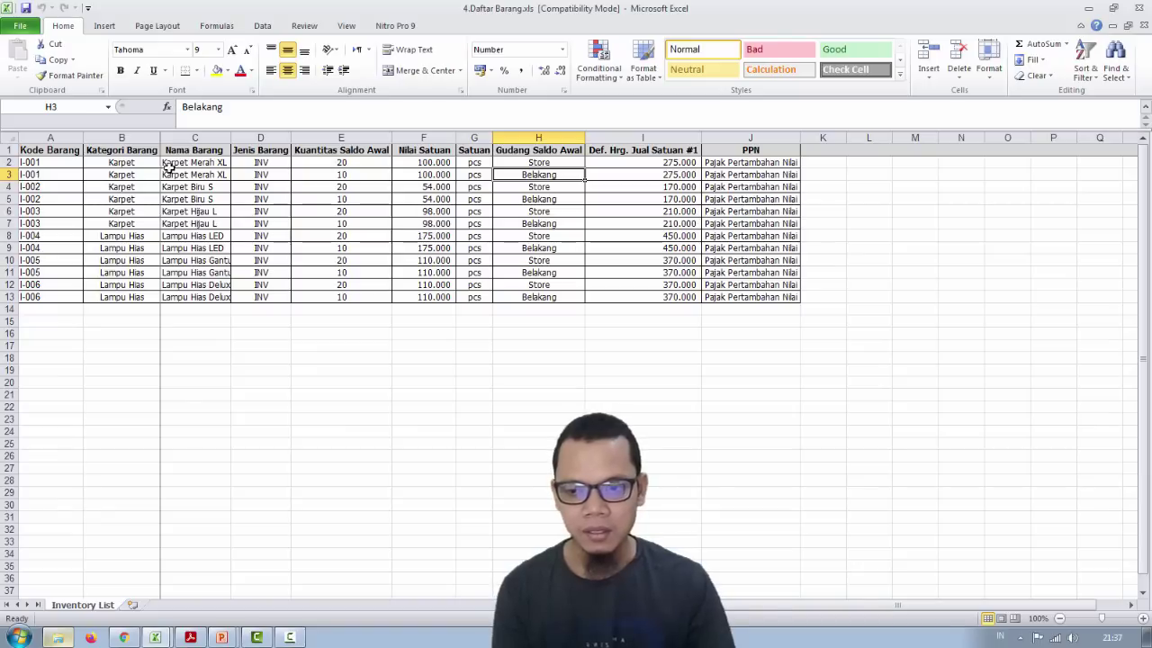
left_click_drag(166, 163, 171, 298)
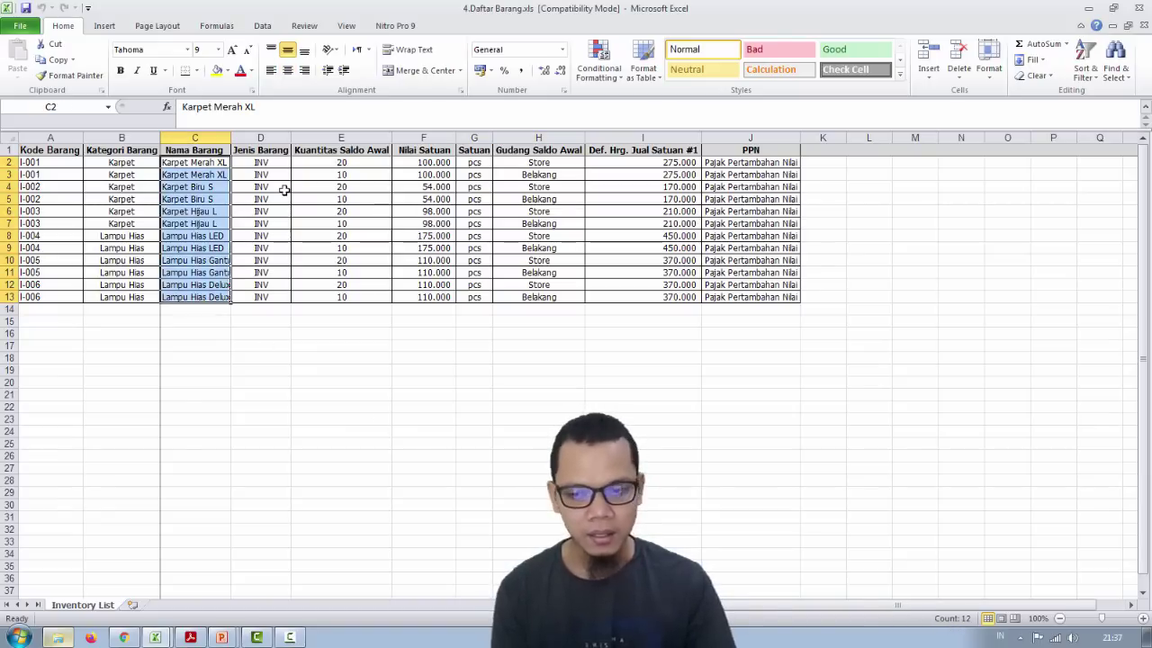
key("alt+Tab")
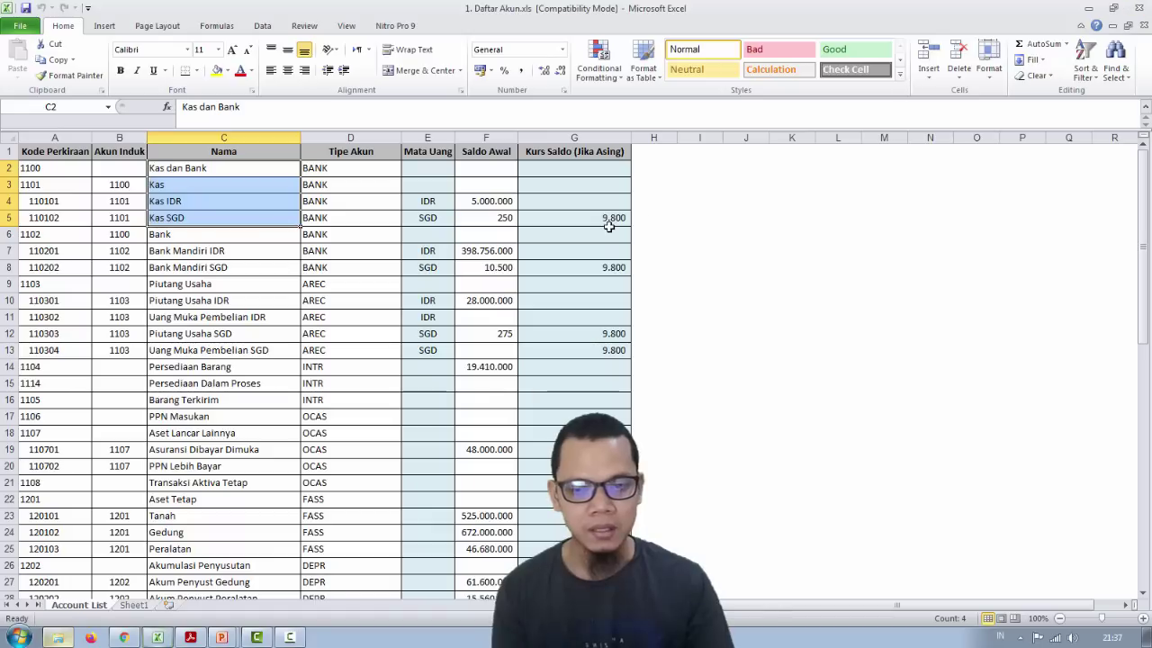
key("alt+Tab")
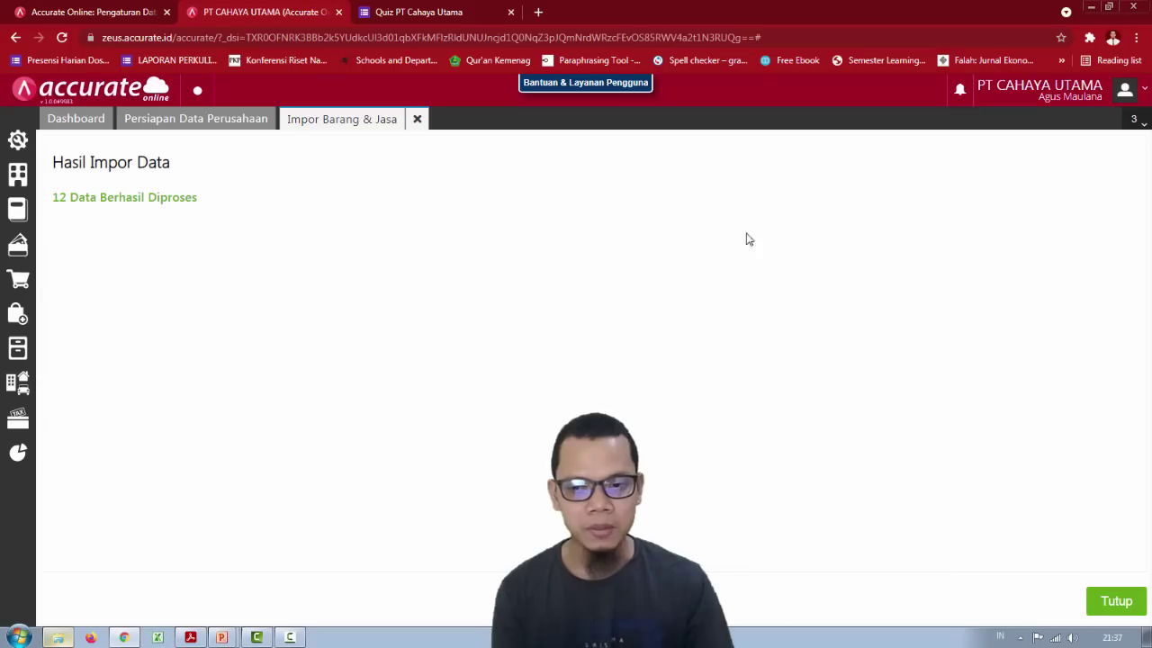
Step: Close the item import result, confirm that the company data is complete and close the company data preparation page
left_click(416, 120)
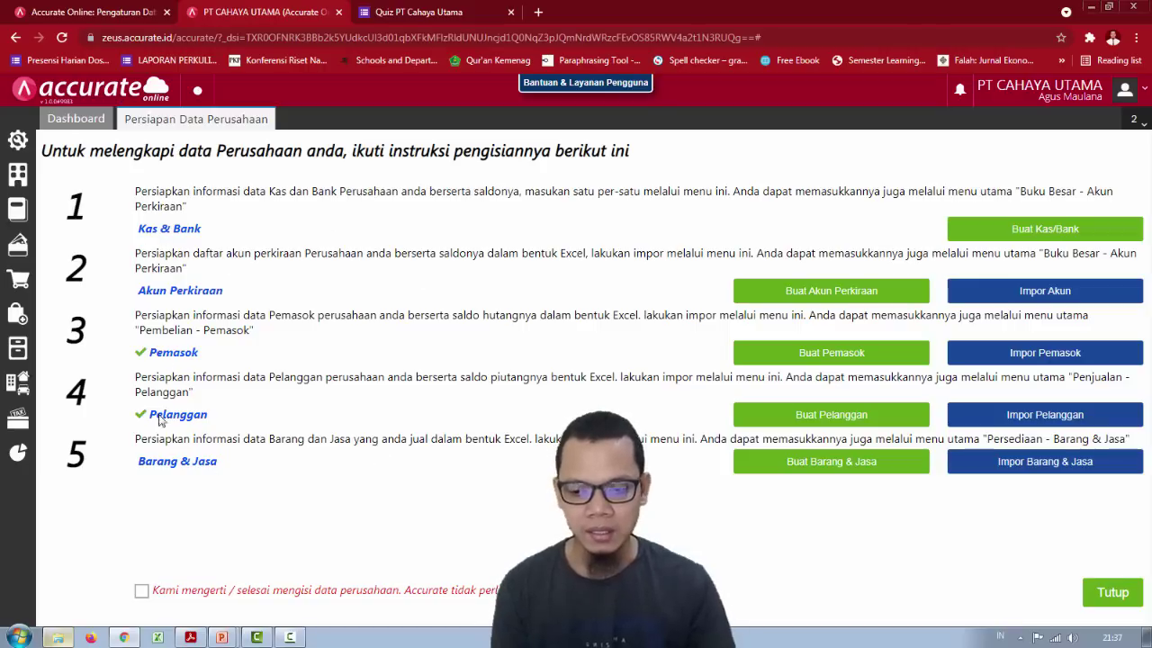
left_click(143, 592)
left_click(1111, 594)
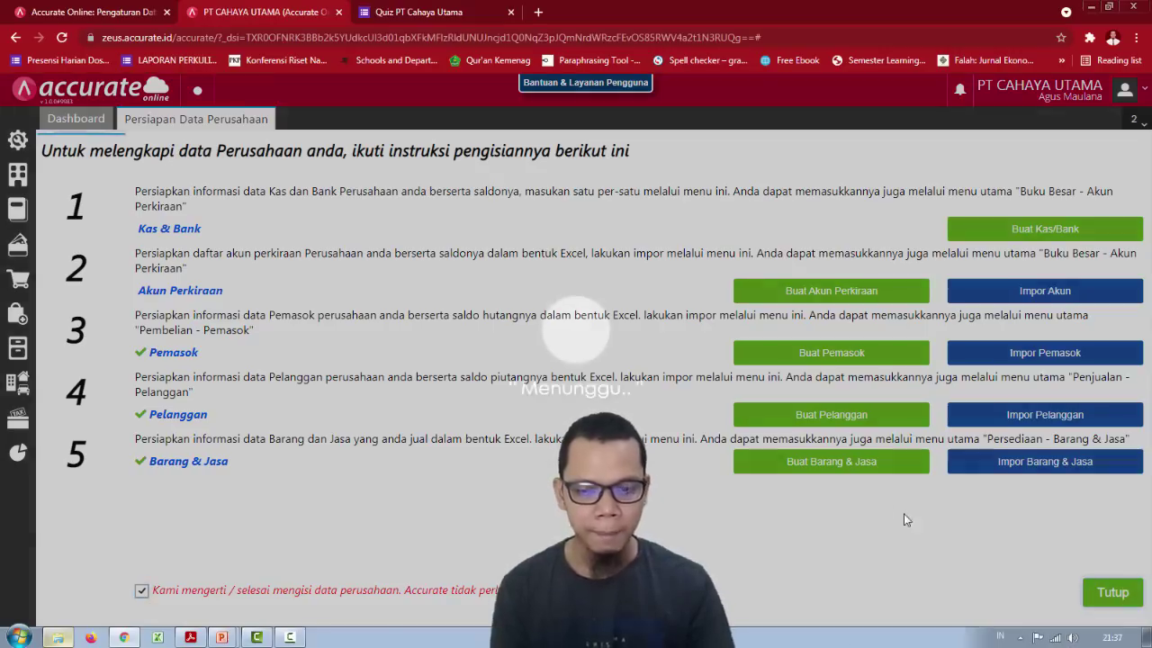
Step: Locate 5.Daftar Aset Tetap.xls in Windows Explorer, return to Accurate Online and start an Excel import from the fixed asset list
key("alt+Tab")
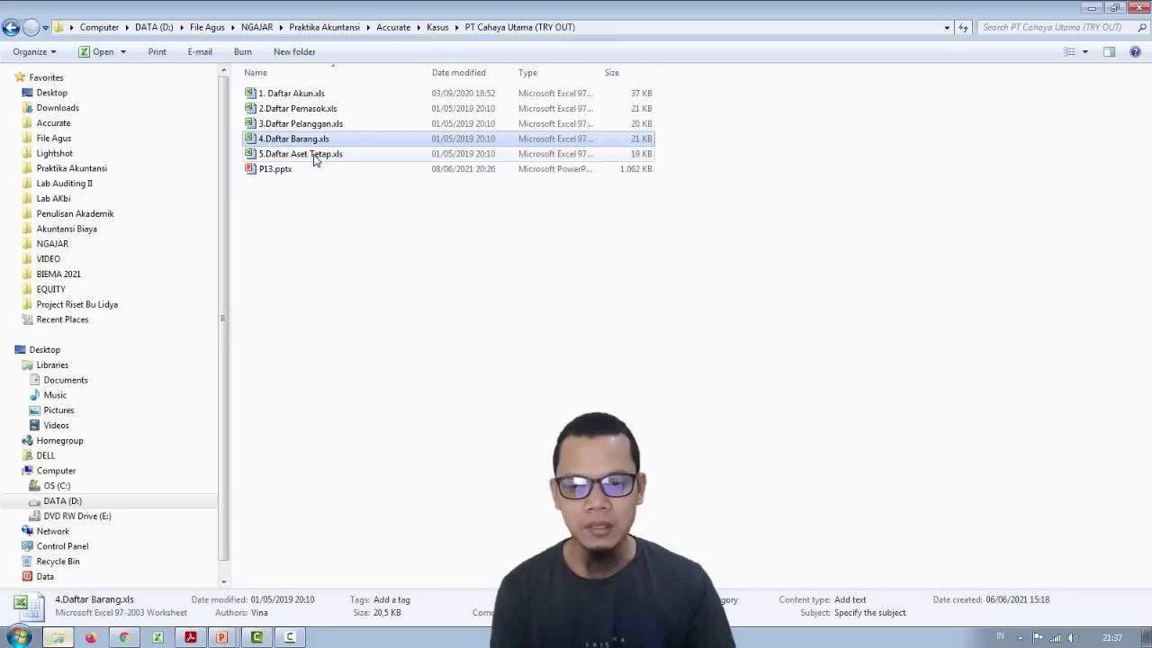
left_click(315, 155)
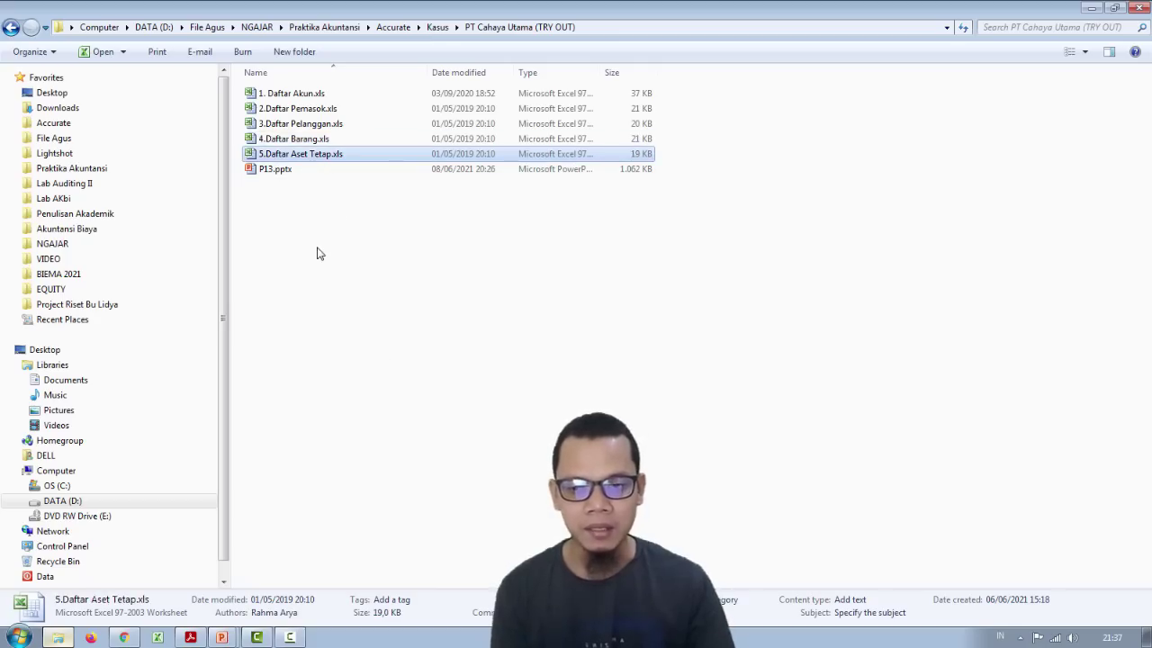
key("alt+Tab")
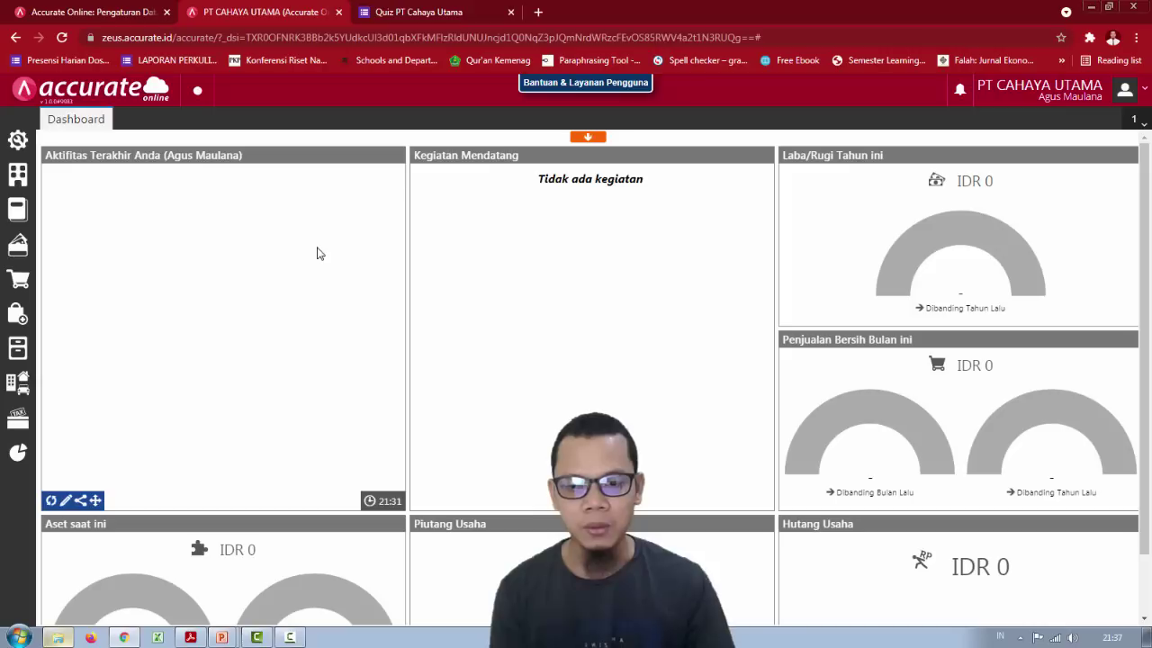
left_click(15, 382)
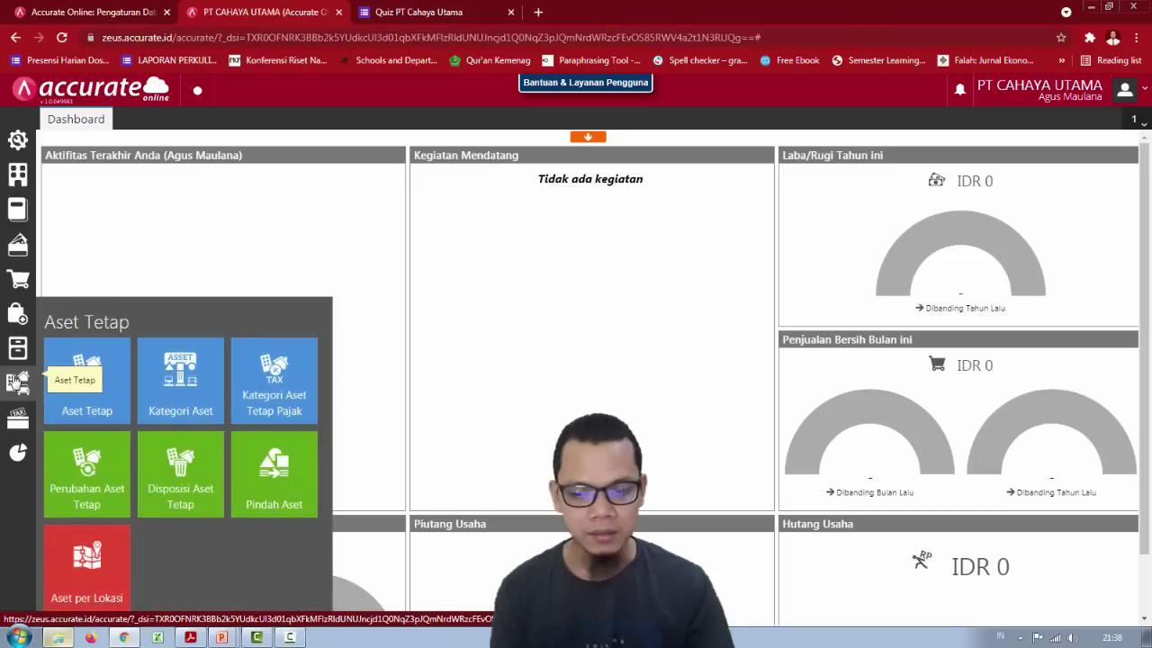
left_click(99, 387)
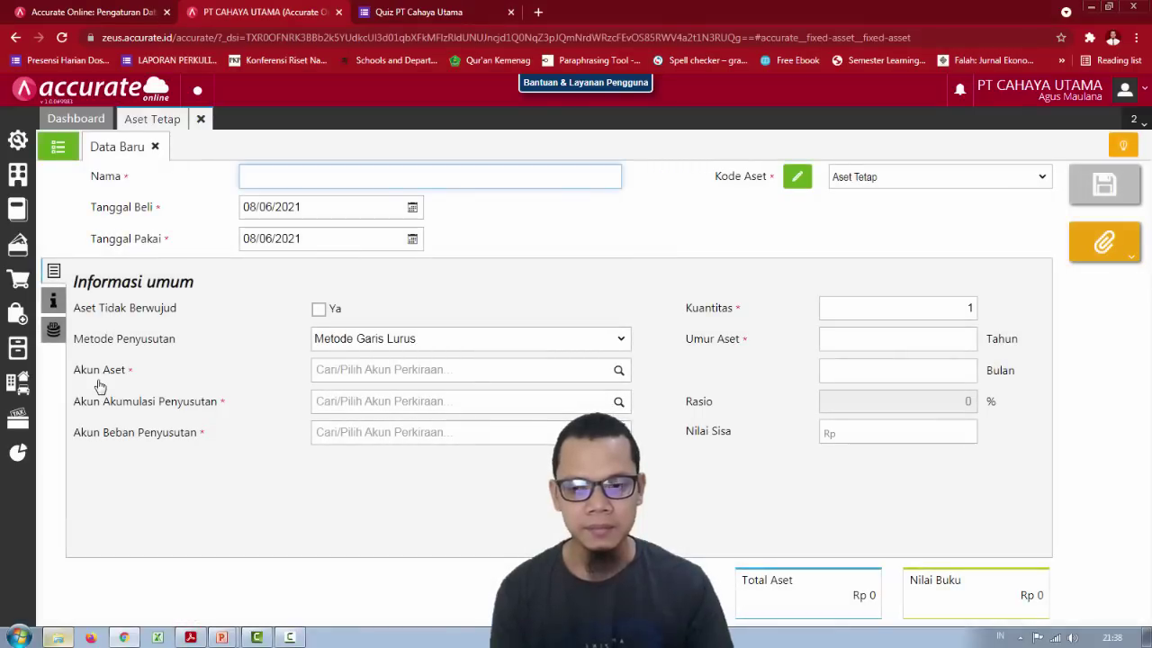
left_click(59, 147)
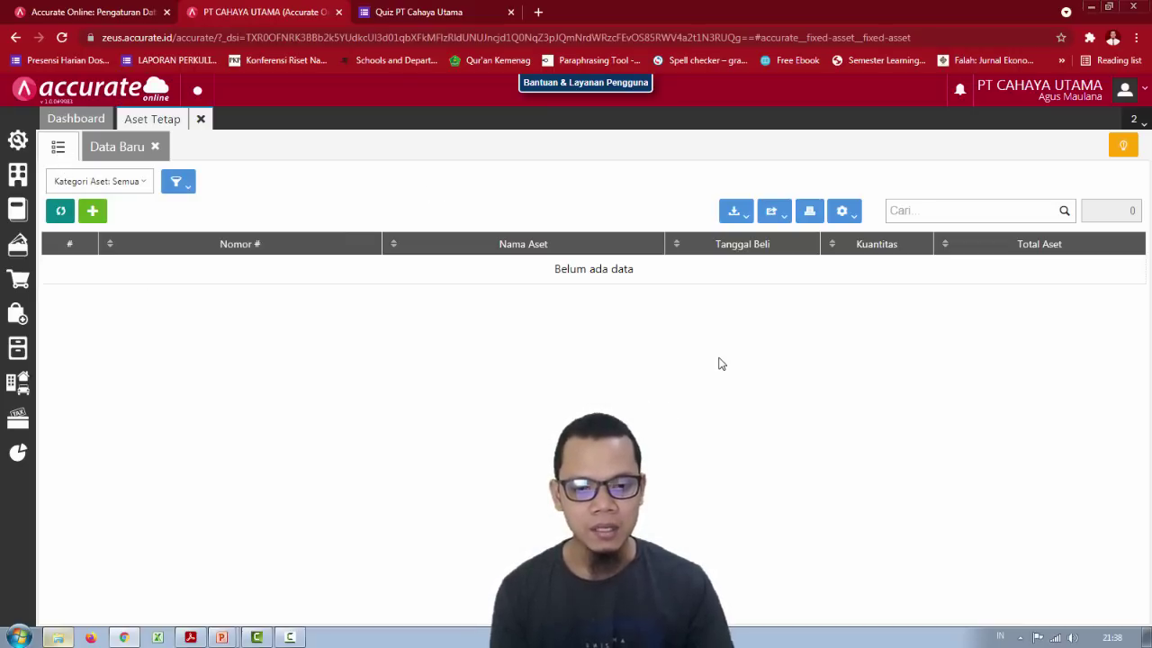
left_click(736, 213)
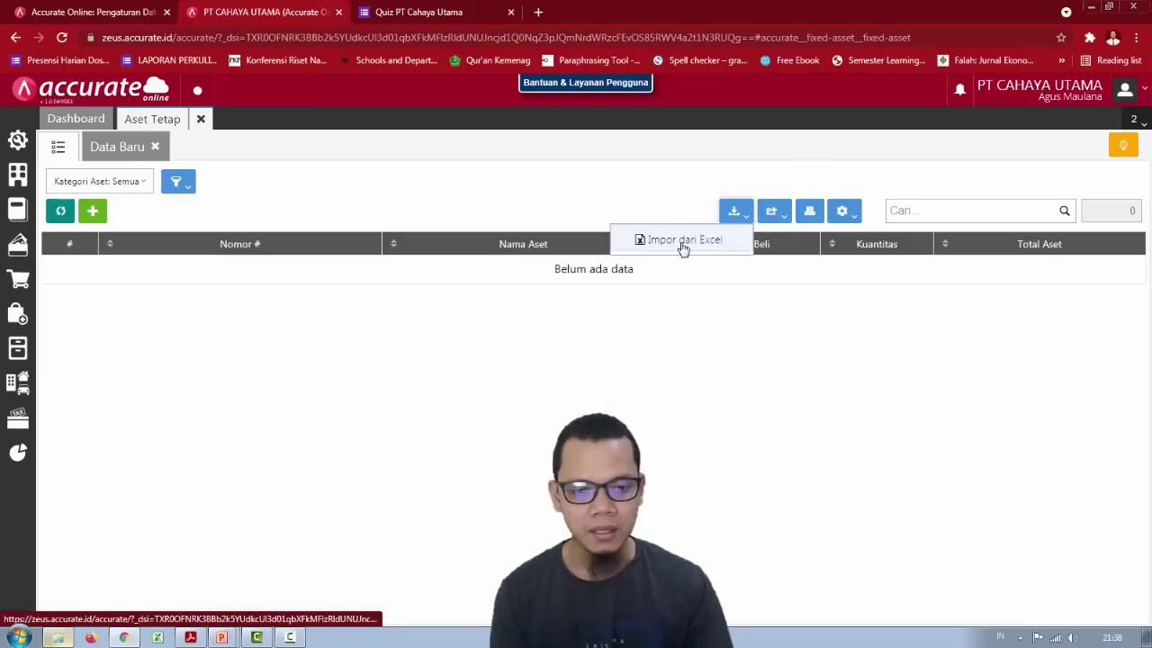
left_click(682, 246)
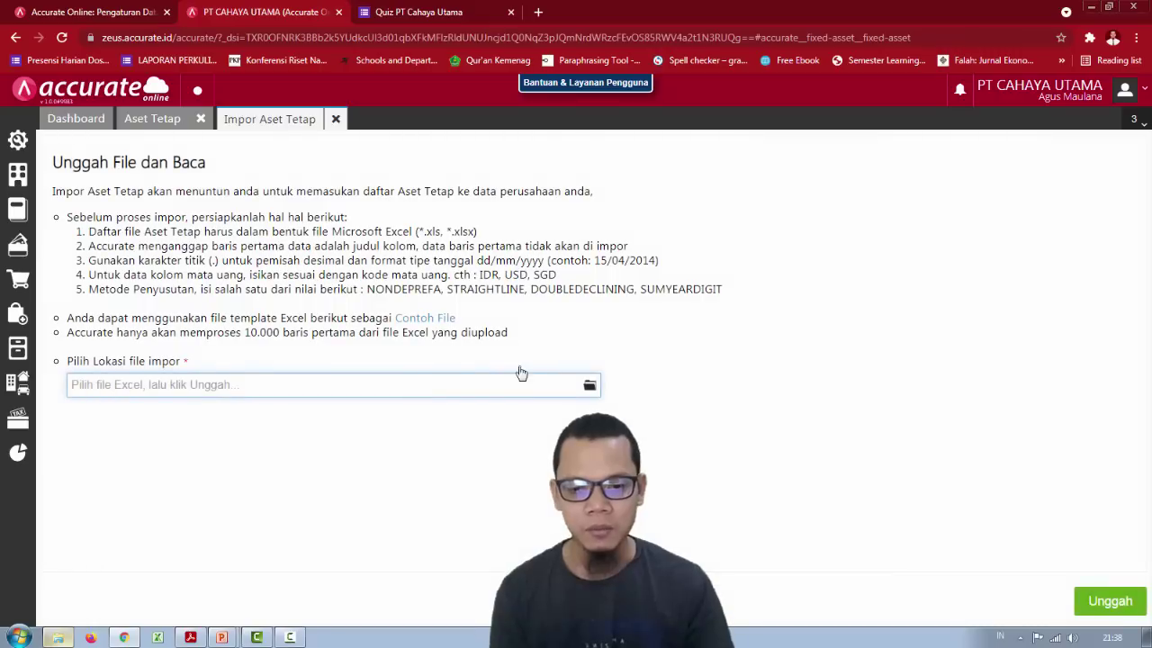
Step: Choose 5.Daftar Aset Tetap.xls as the fixed asset import file and upload it
left_click(590, 386)
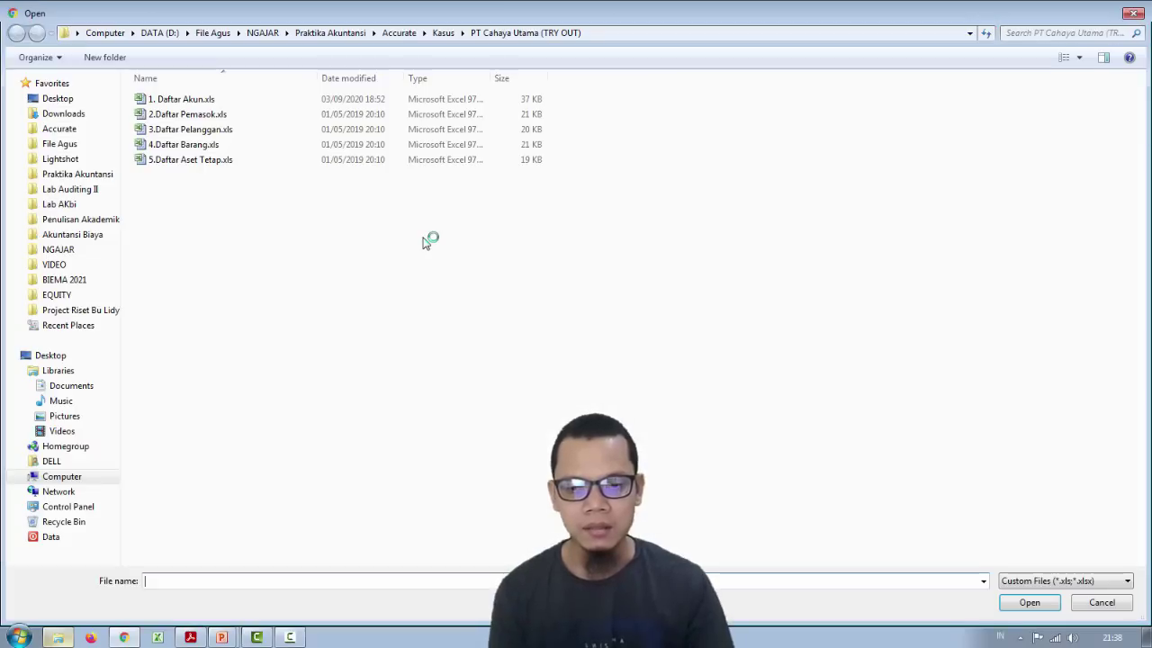
left_click(185, 162)
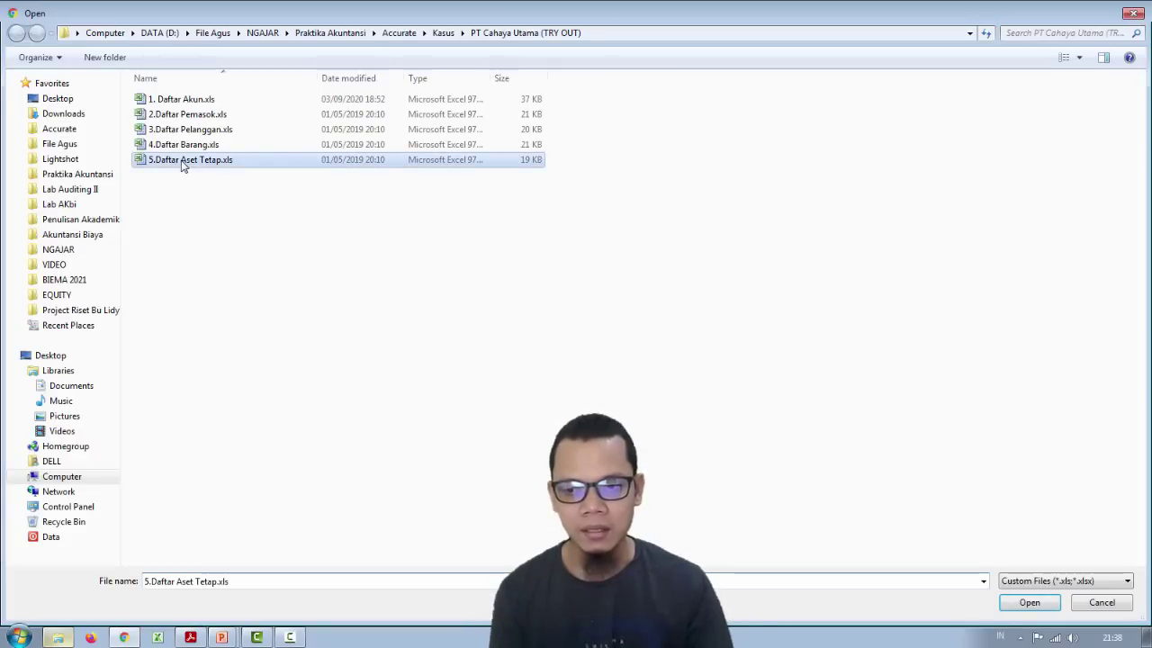
left_click(1030, 602)
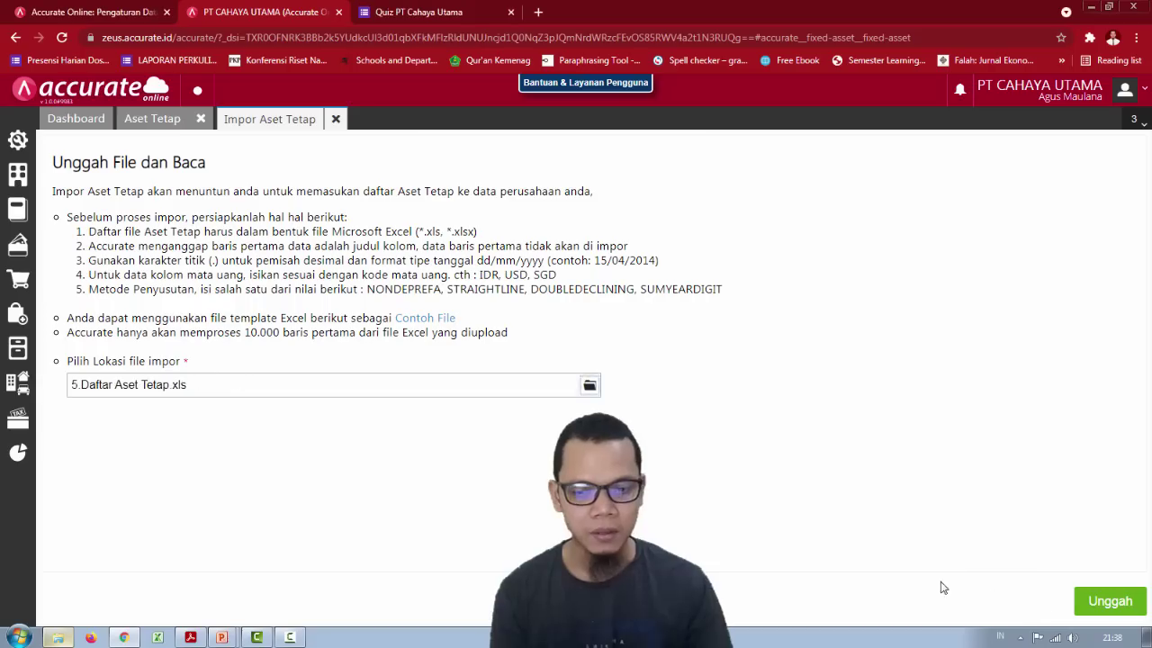
left_click(1107, 601)
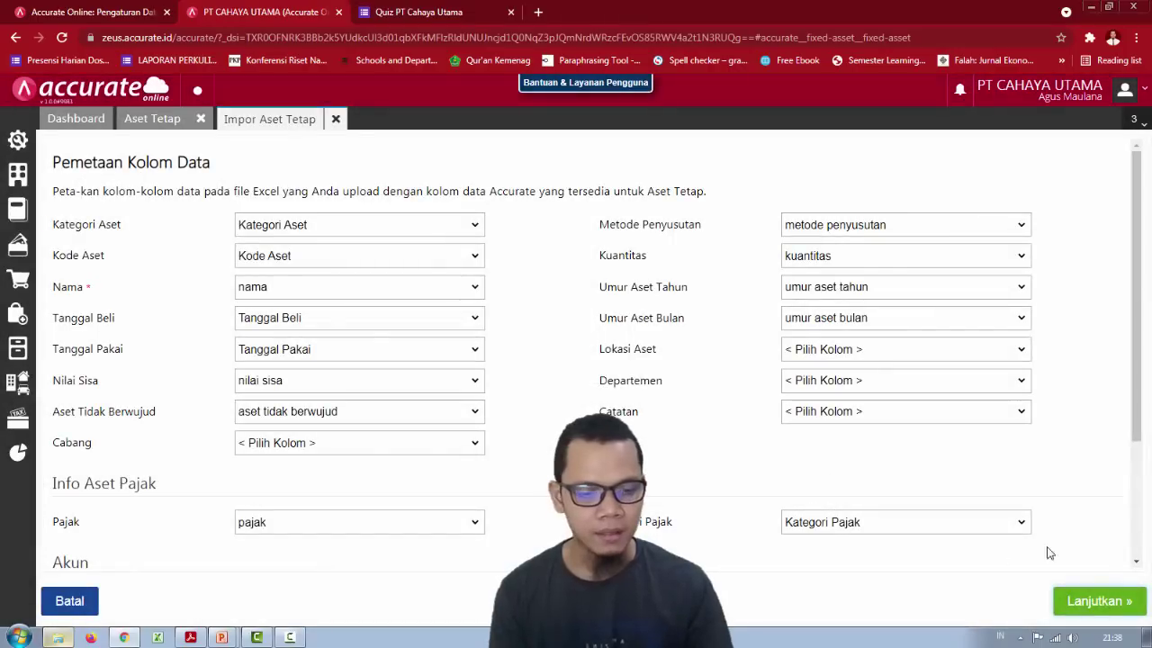
Step: Accept the fixed asset column mapping, review the data preview and run the import
left_click(1102, 602)
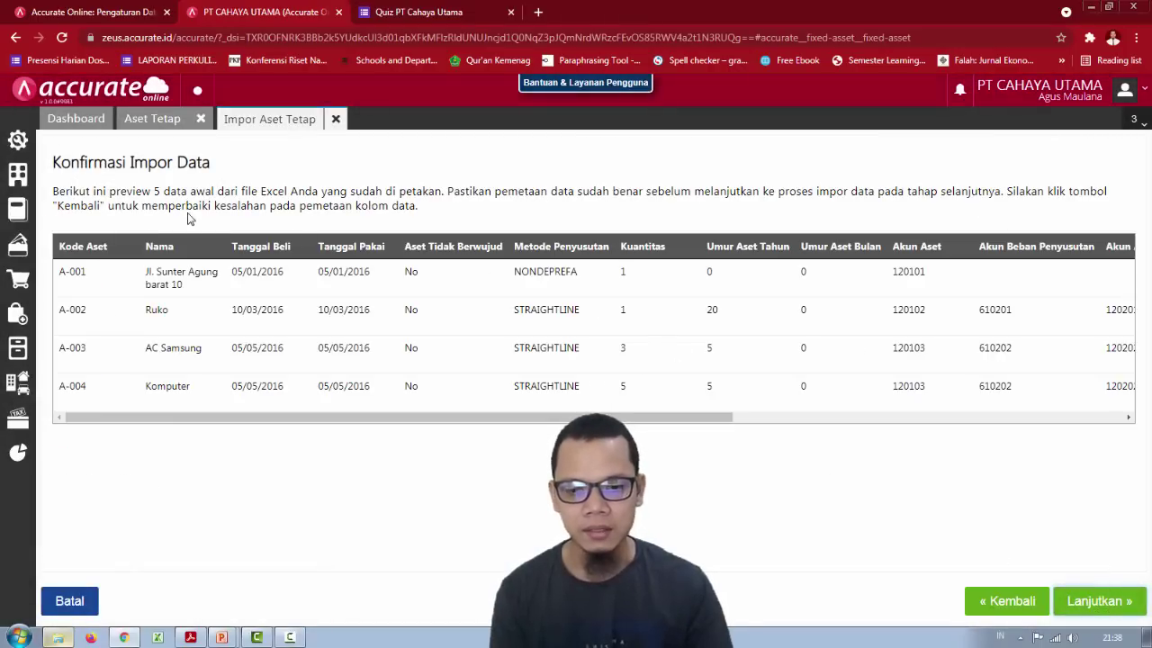
left_click_drag(672, 418, 585, 415)
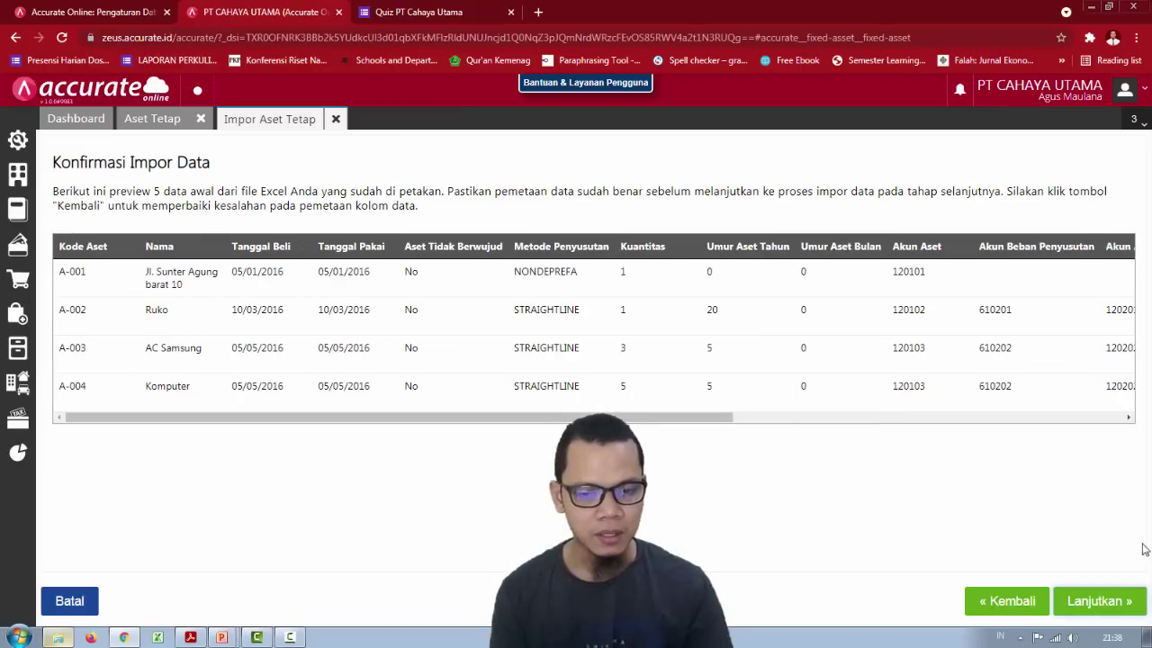
left_click(1116, 609)
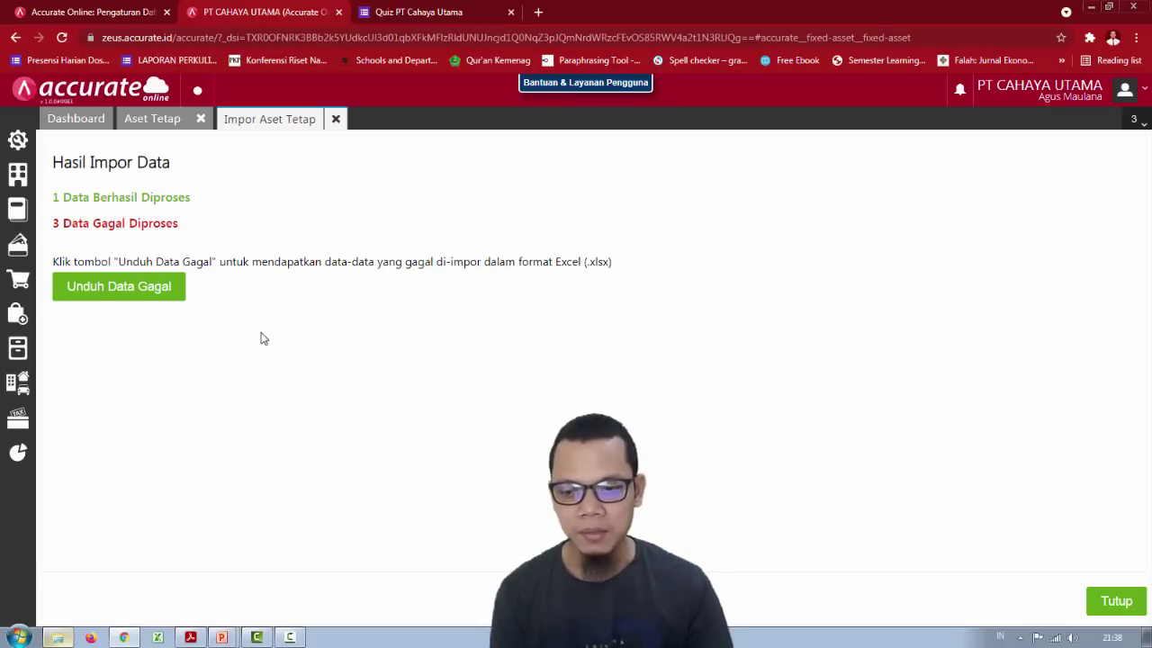
Step: Download the failed fixed asset records and open the error workbook in Excel to examine the error reasons
left_click(144, 290)
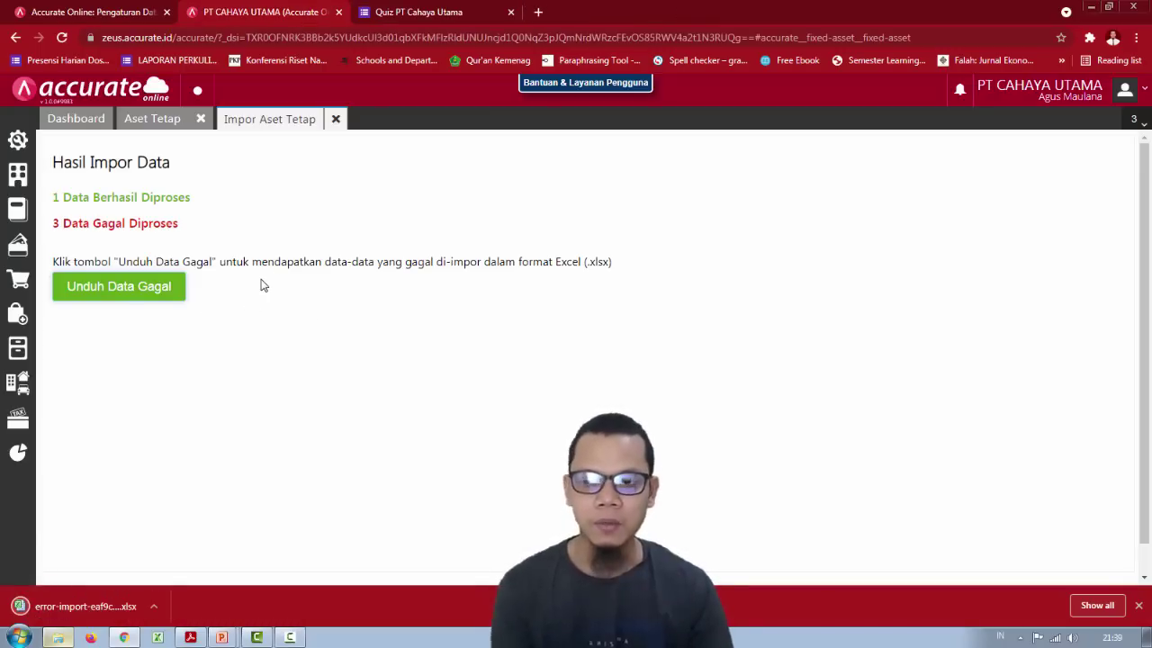
left_click(77, 609)
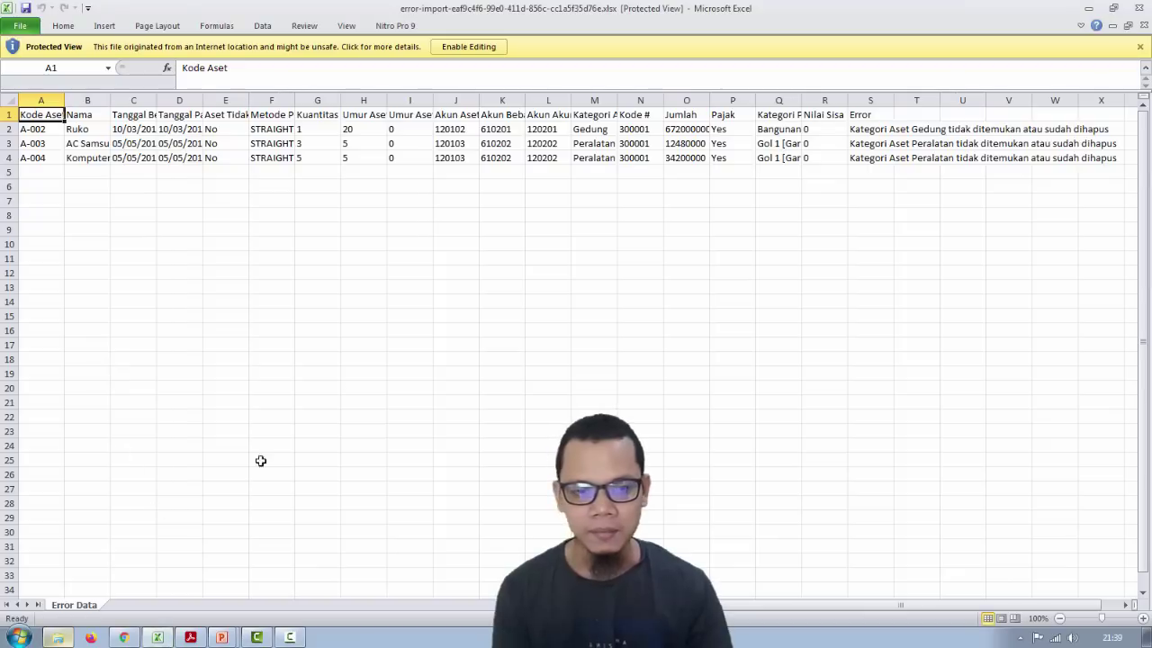
Step: Enable editing in the error workbook, examine the category errors of the failed fixed assets and close the workbook
left_click(477, 48)
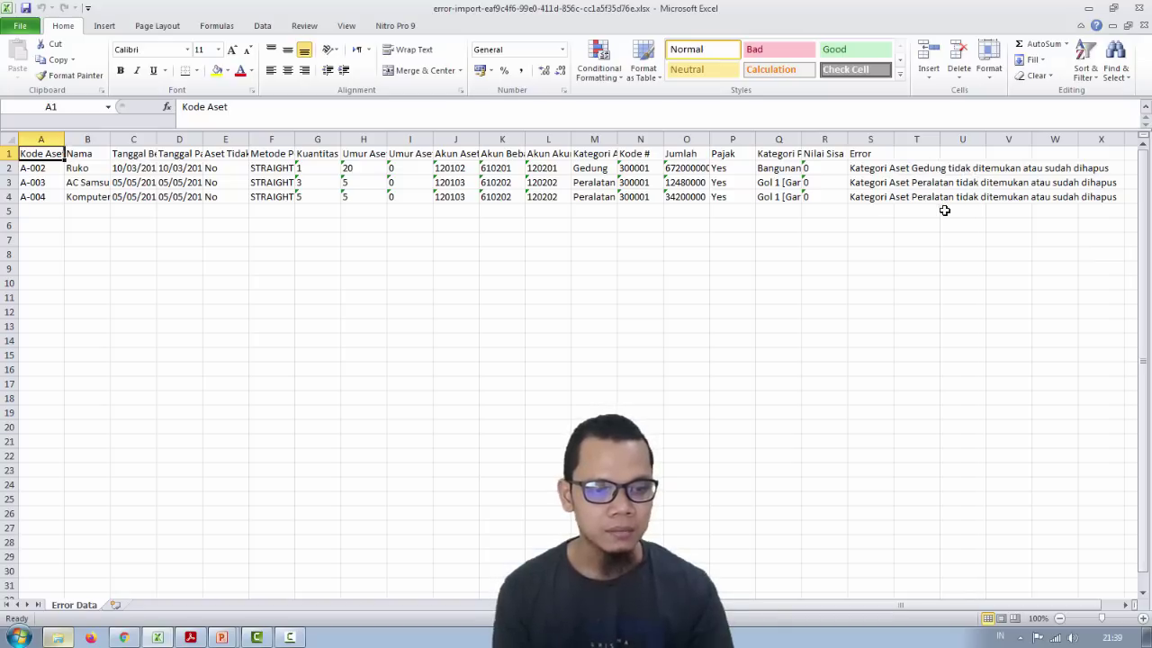
left_click(927, 182)
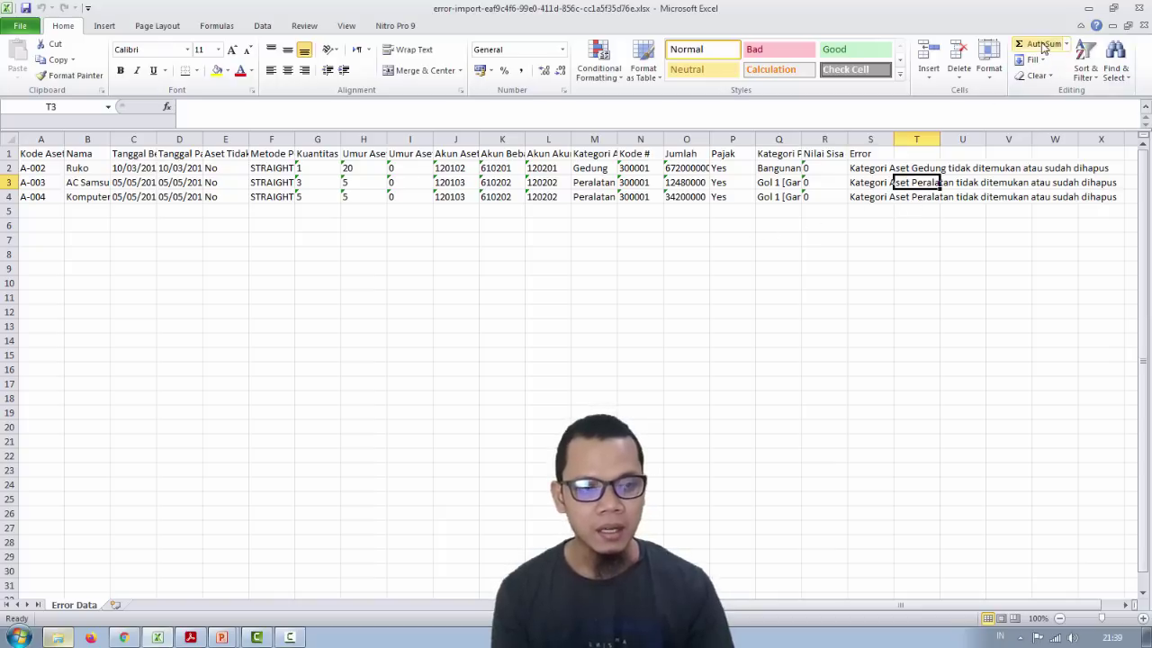
left_click(1144, 7)
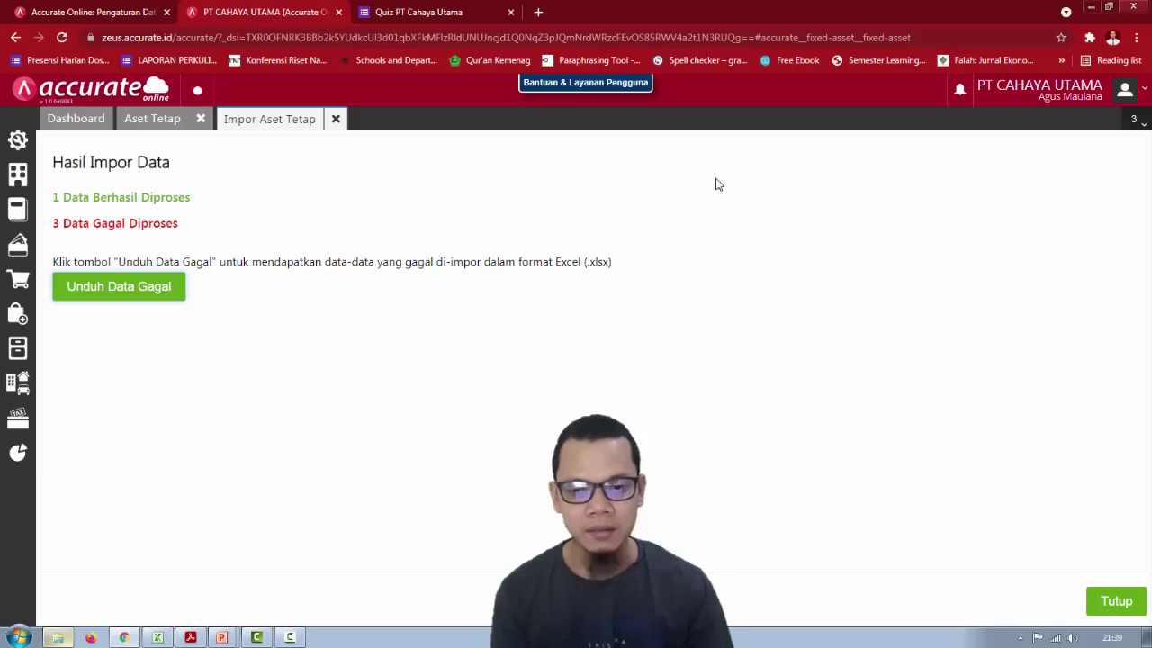
Step: Close the fixed asset import and fixed asset pages in Accurate Online and open a new Kategori Aset form
left_click(348, 120)
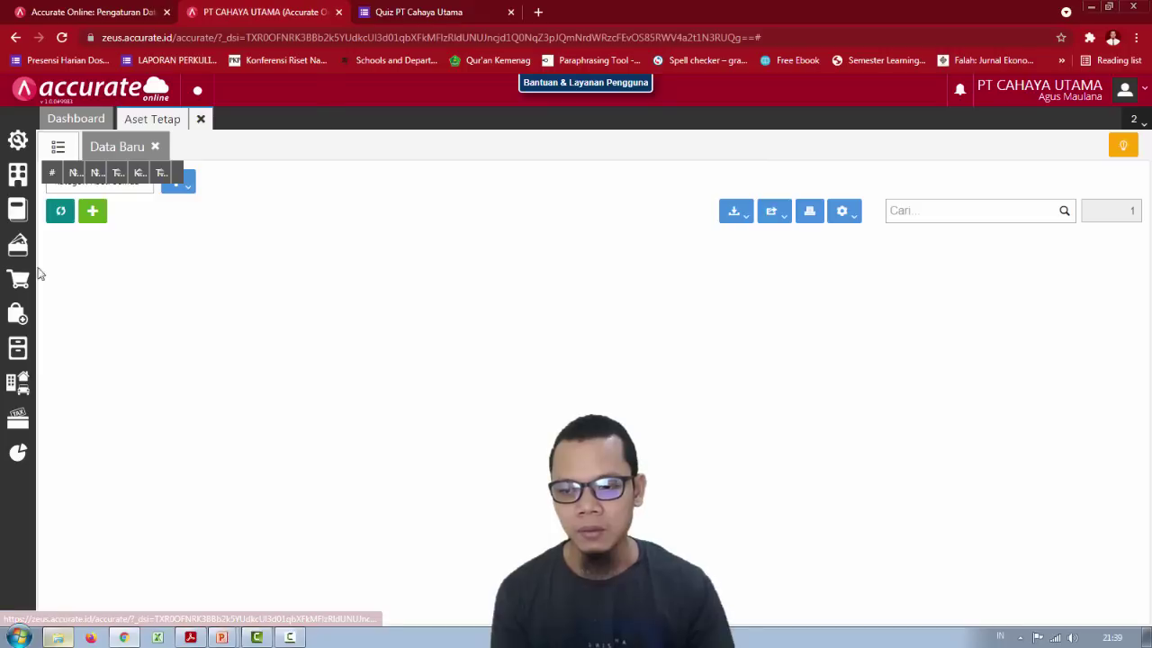
left_click(201, 119)
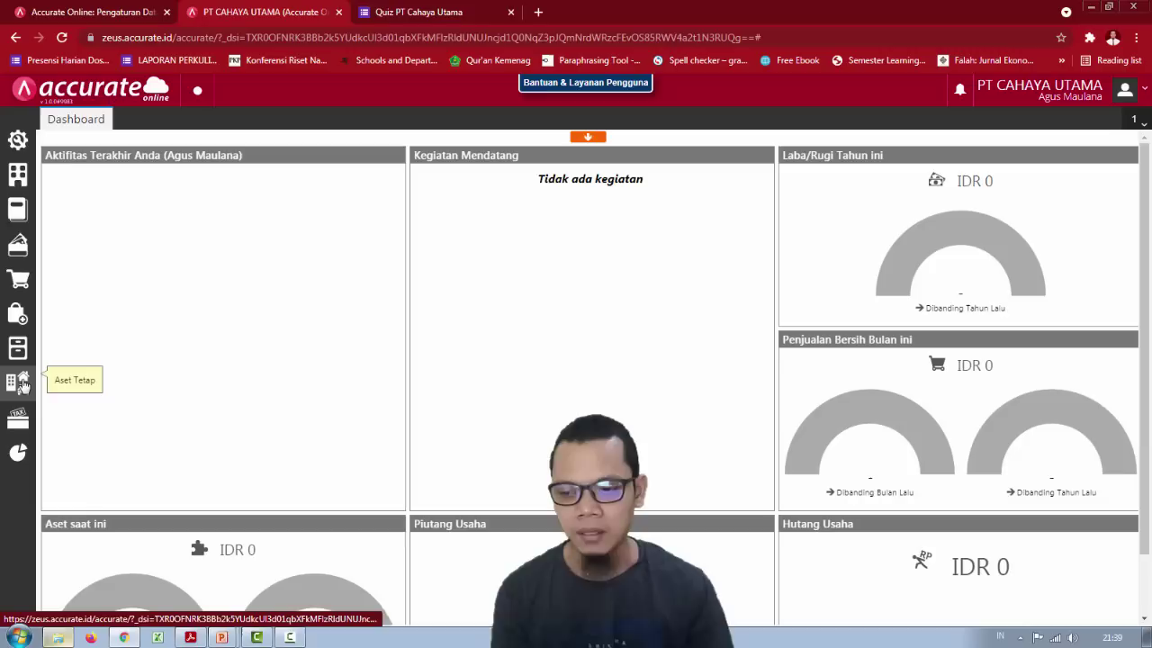
left_click(18, 382)
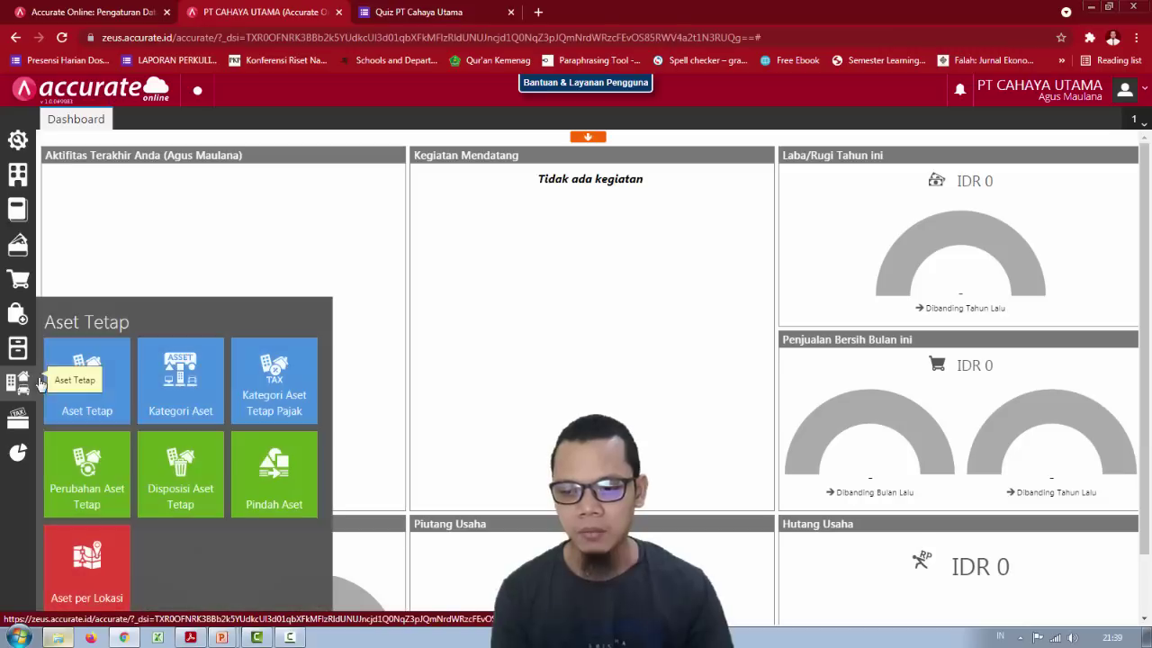
left_click(175, 403)
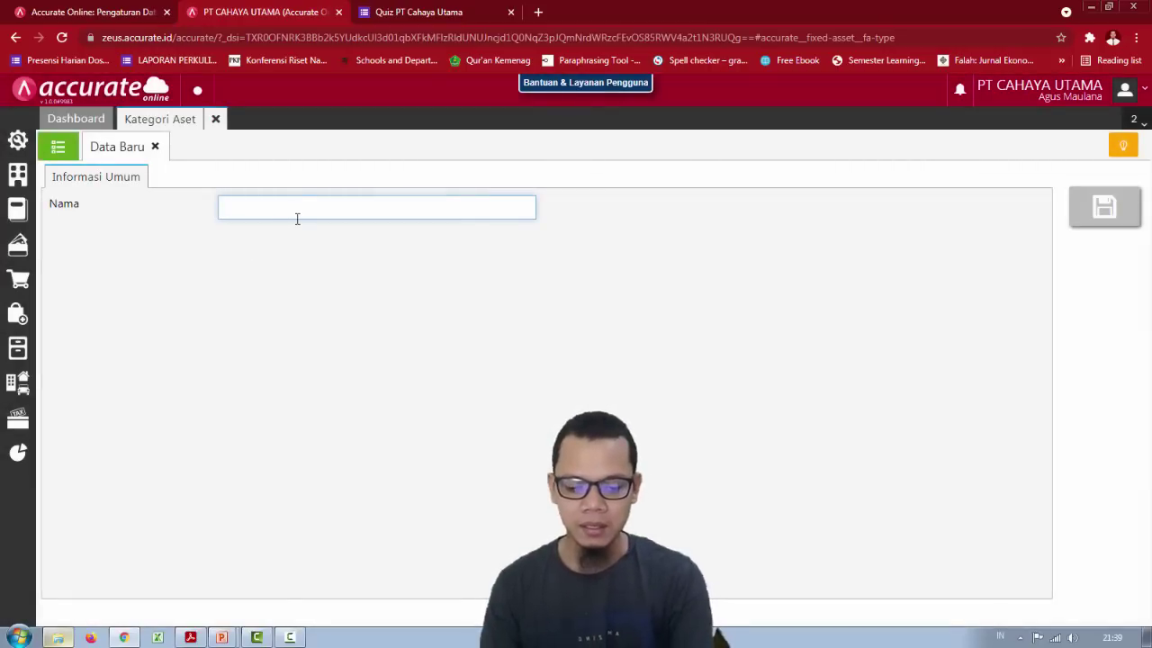
Step: Open 5.Daftar Aset Tetap.xls from Windows Explorer and check the names in its Kategori Aset column
key("alt+Tab")
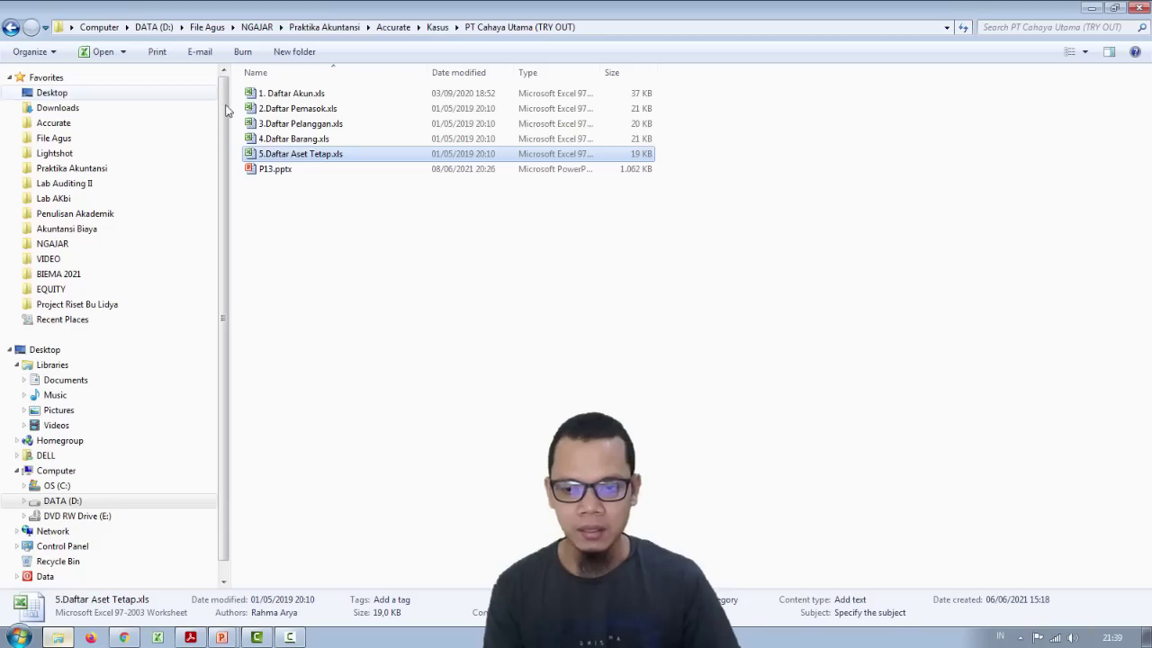
double_click(349, 154)
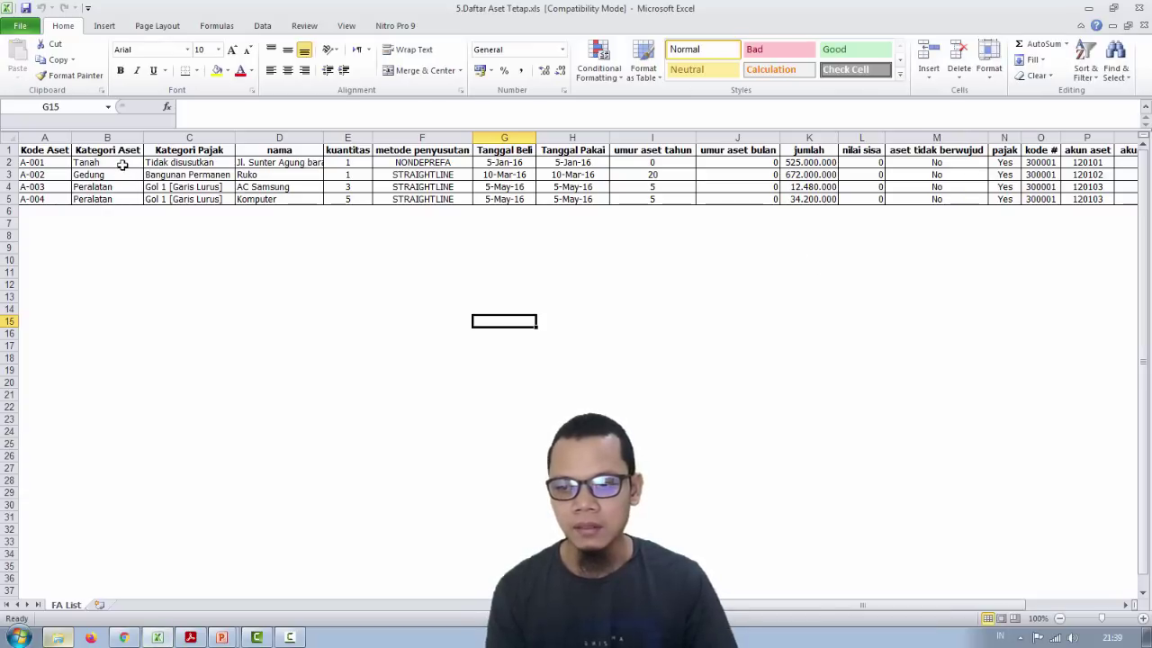
key("alt+Tab")
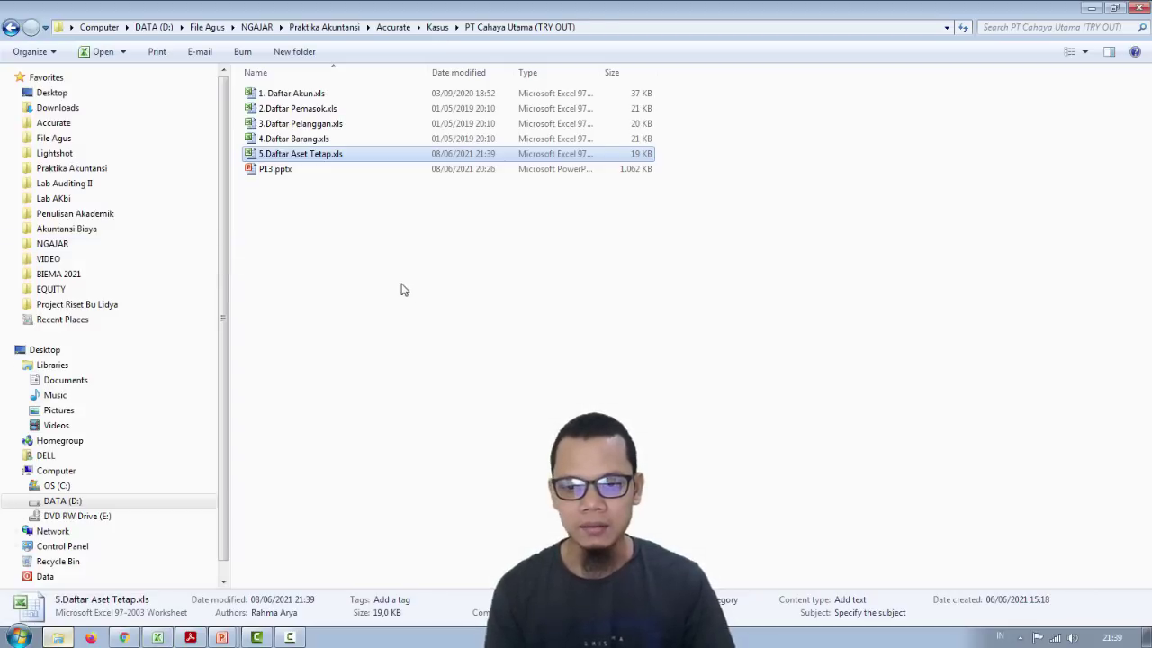
Step: Return to Accurate Online and try to save a new asset category named Tanah
key("alt+Tab")
key("alt+Tab")
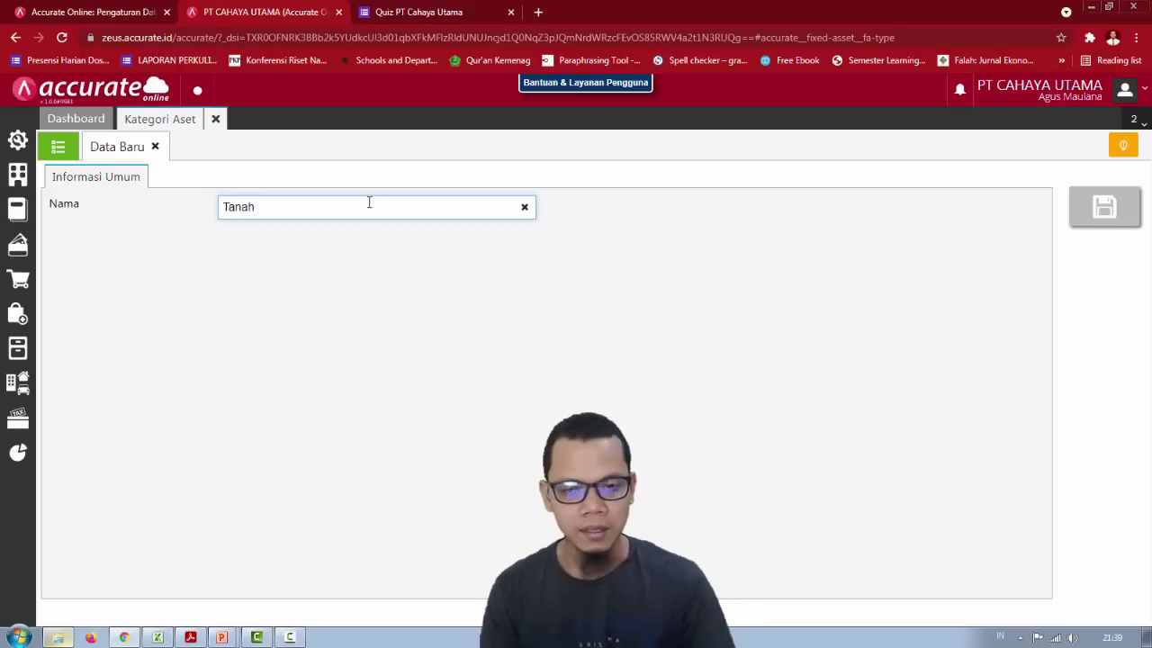
left_click(1102, 208)
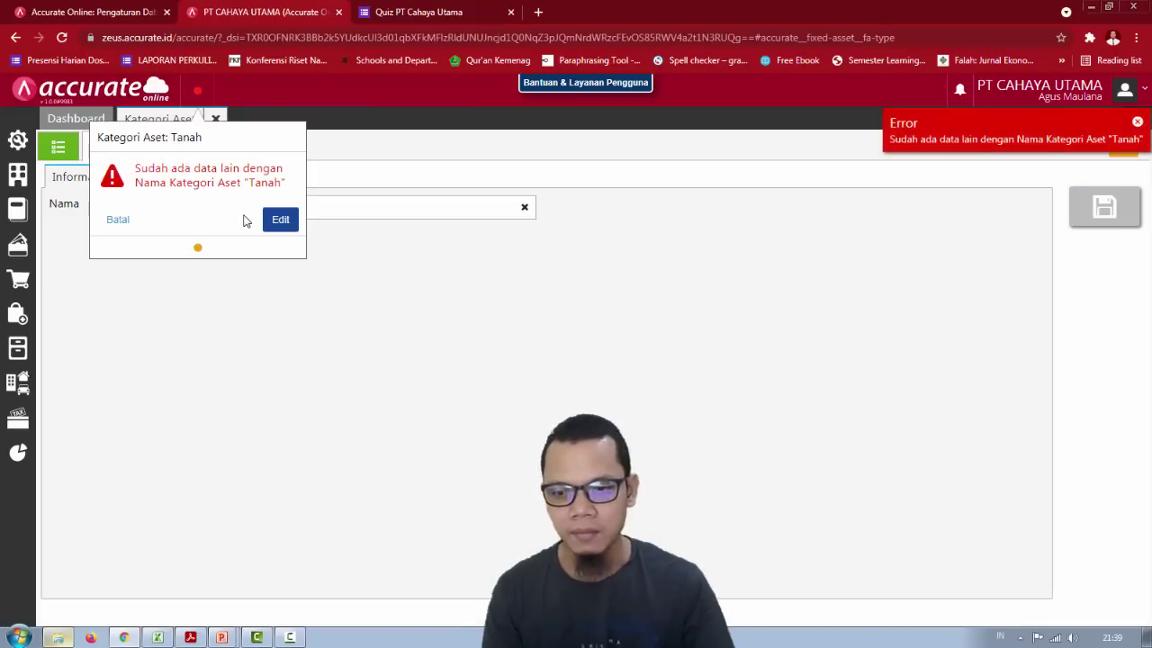
left_click(279, 222)
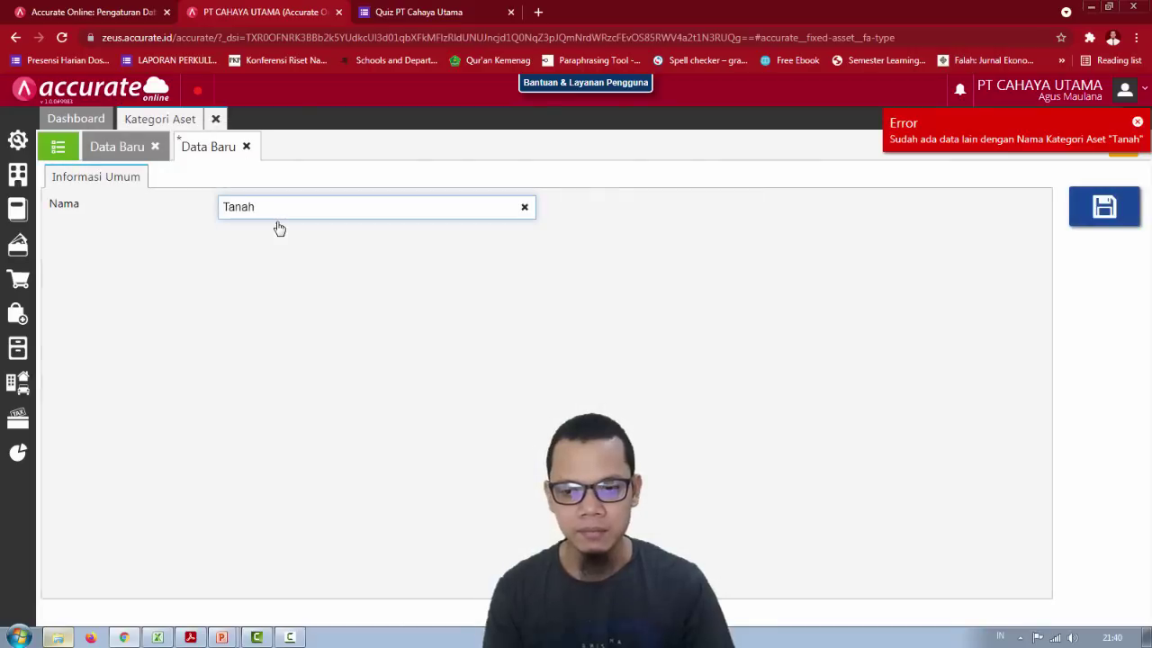
Step: Check the asset category list, rename the unsaved category entry as Gedung and save it
left_click_drag(280, 211, 201, 211)
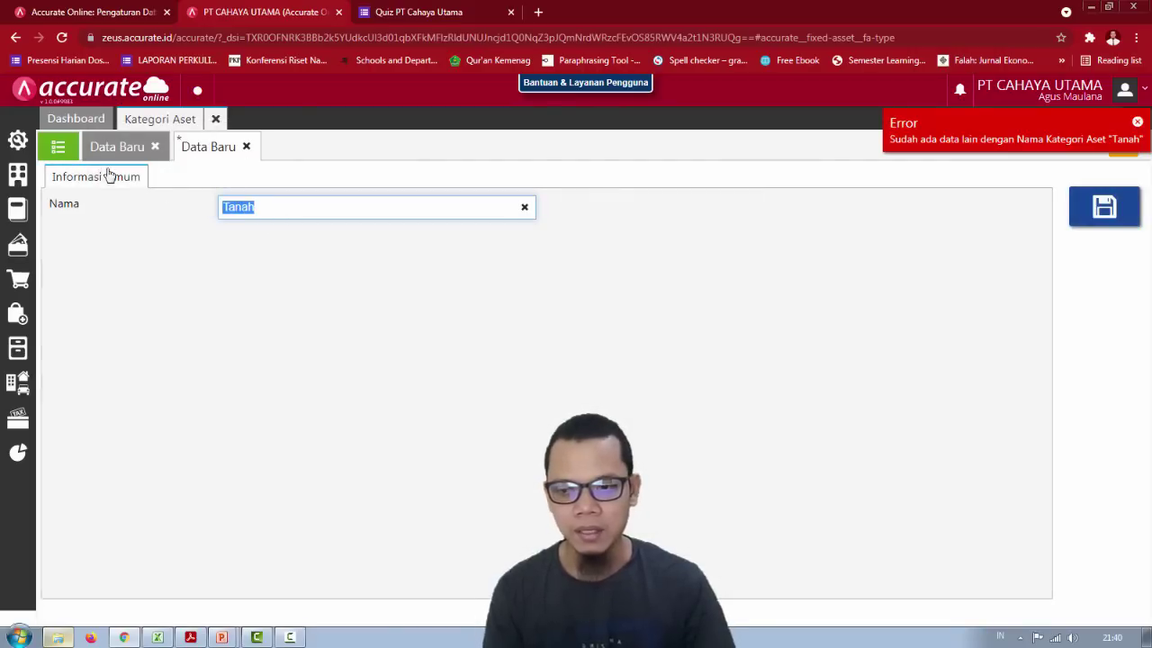
left_click(59, 152)
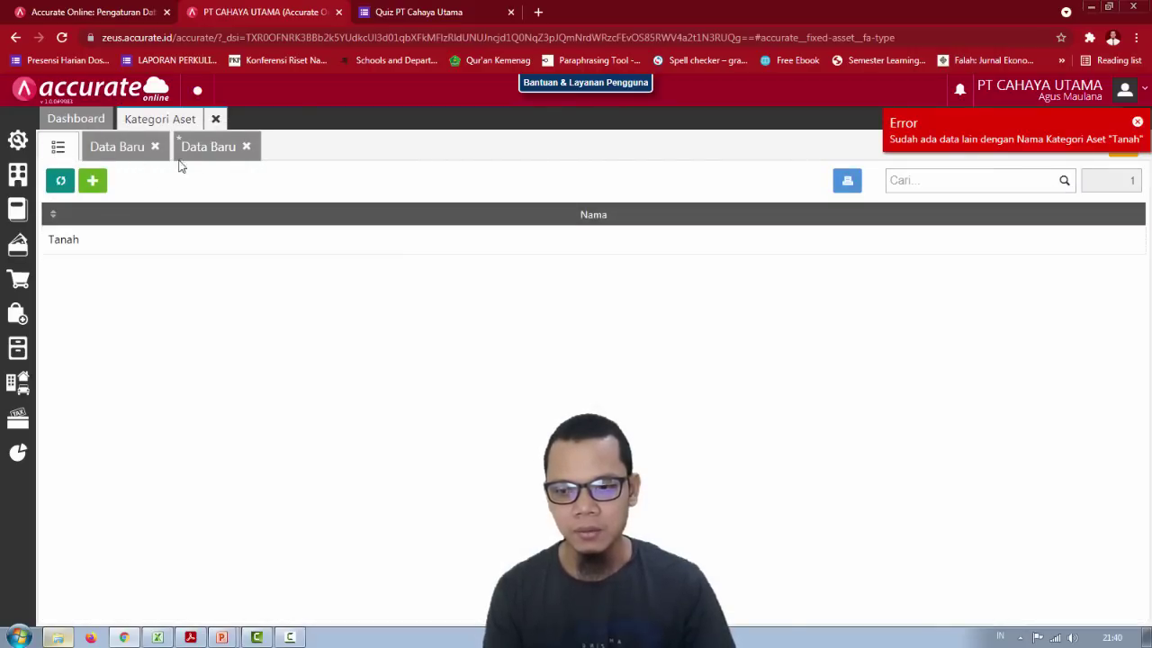
left_click(211, 151)
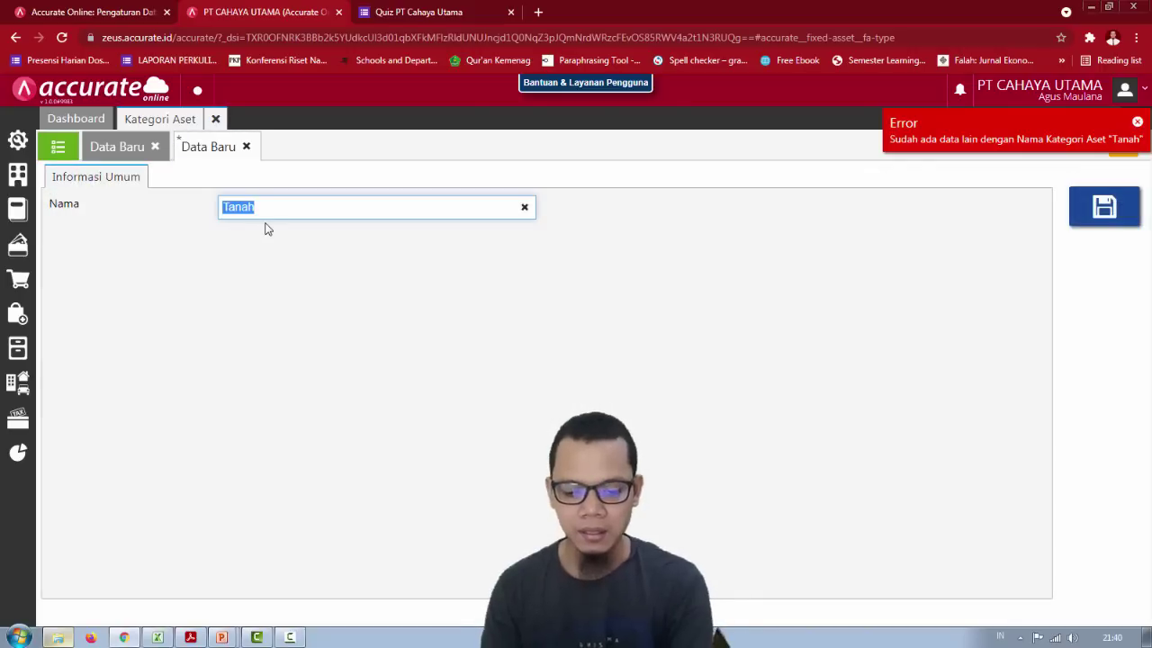
type("Gedung")
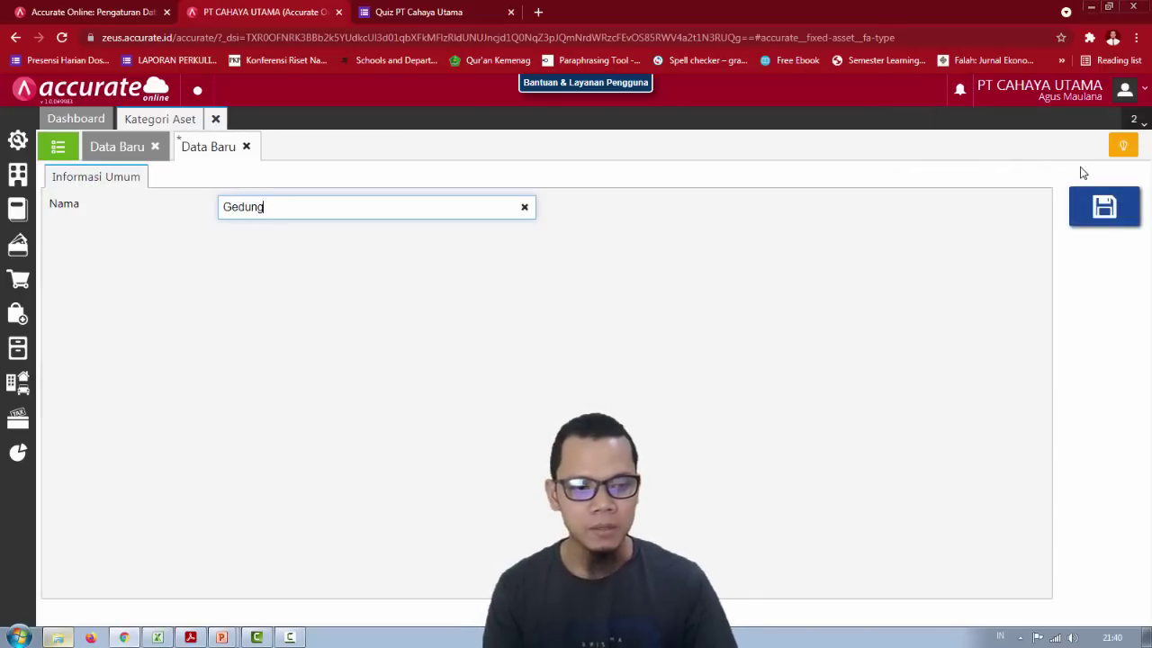
left_click(1105, 207)
Step: Look up the remaining category in 5.Daftar Aset Tetap.xls and save a new asset category named Peralatan in Accurate Online
key("alt+Tab")
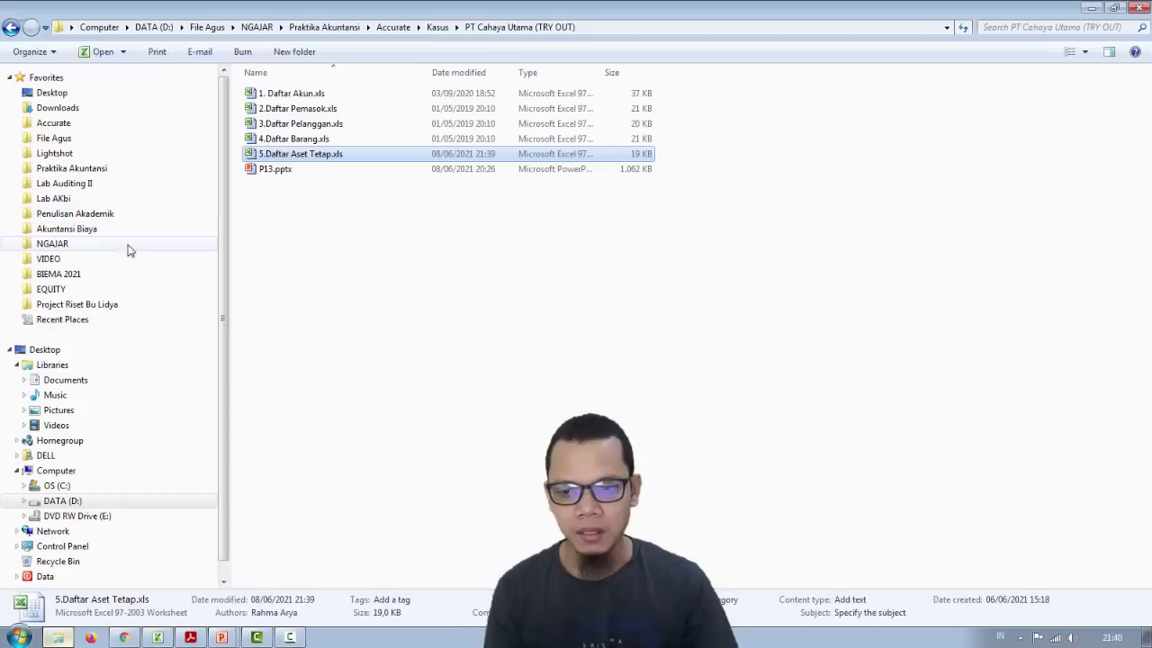
key("alt+Tab")
key("alt+Tab")
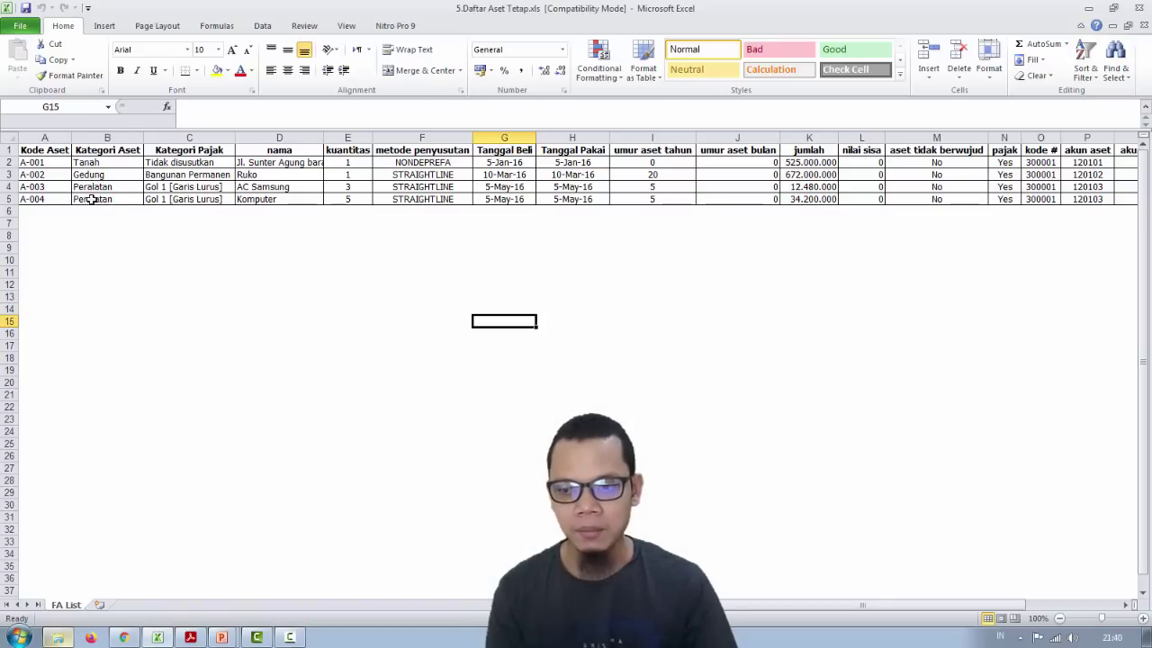
key("alt+Tab")
key("alt+Tab")
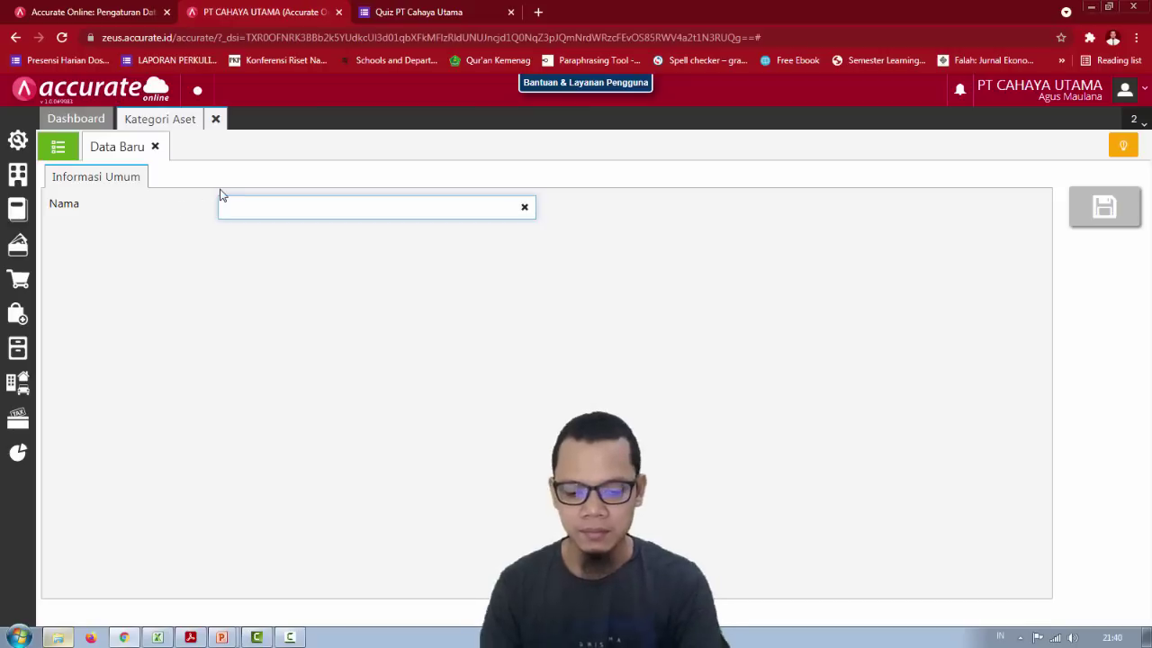
type("Peralatan")
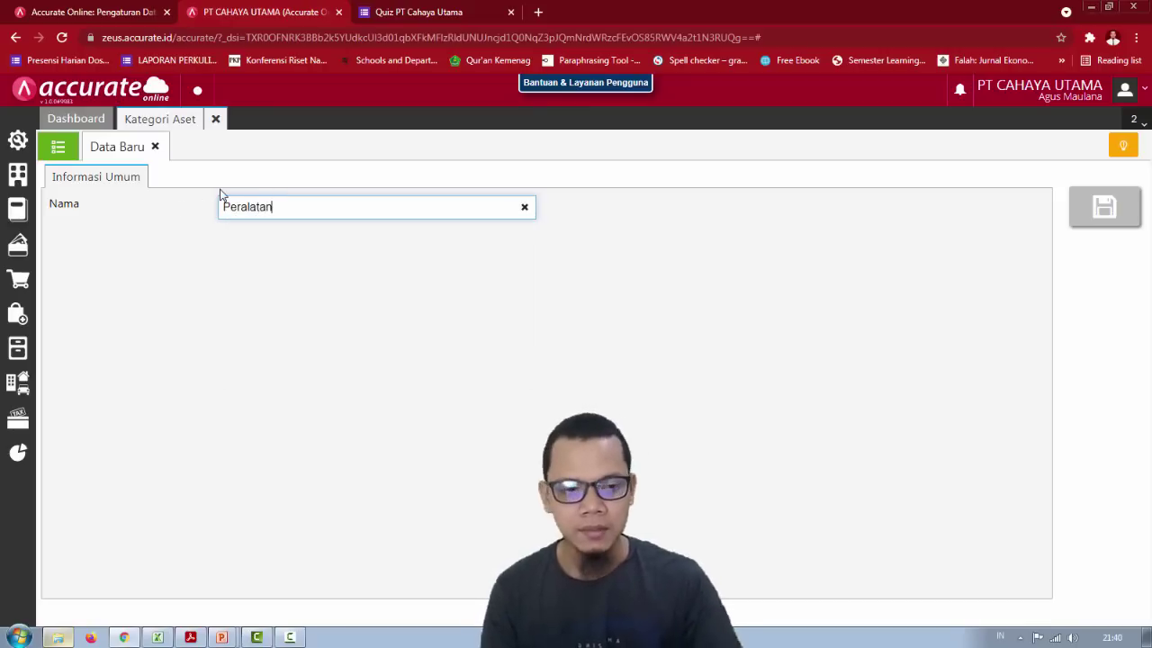
left_click(1104, 207)
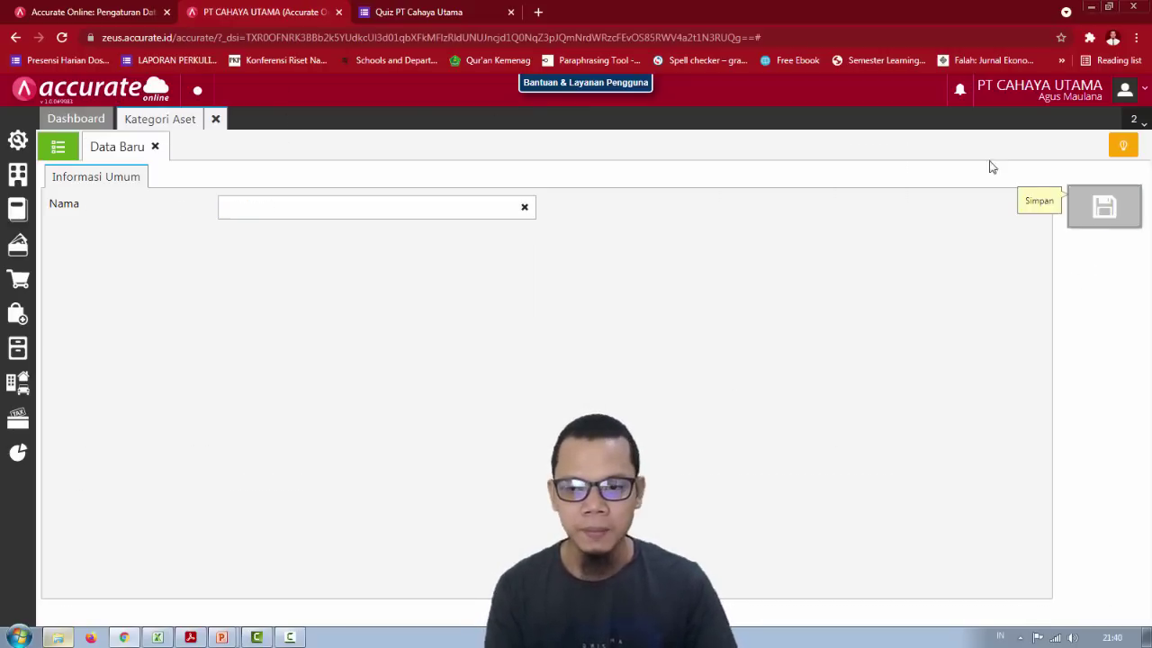
Step: Close the asset category page, open the fixed asset list and start an import from Excel
left_click(215, 119)
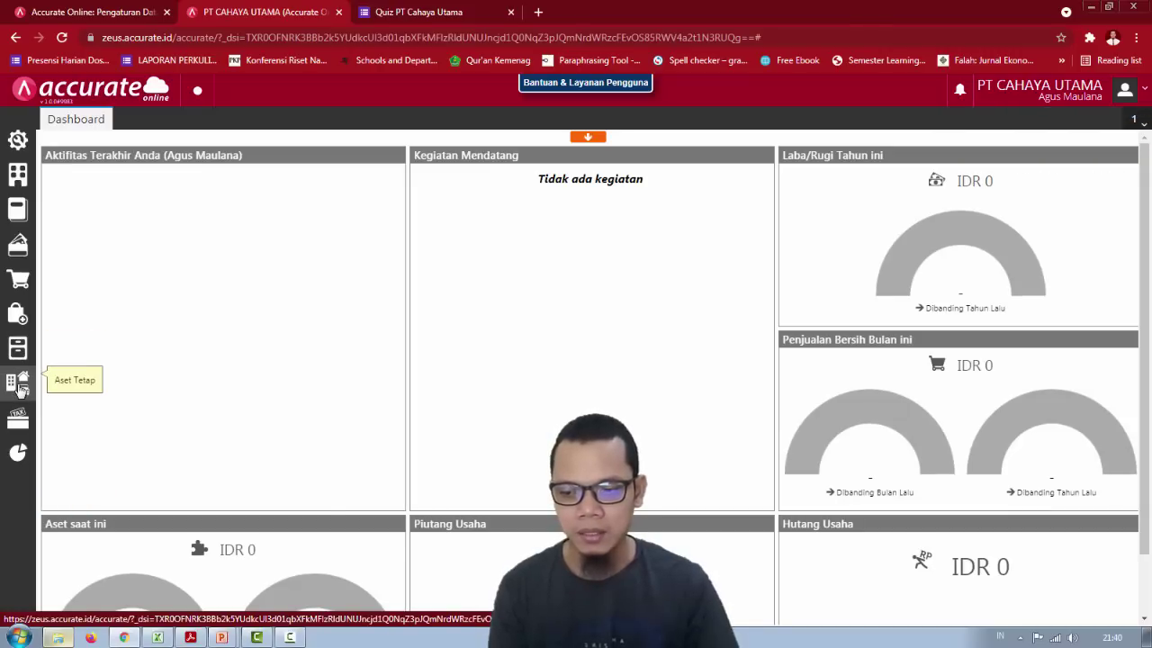
left_click(18, 383)
left_click(81, 397)
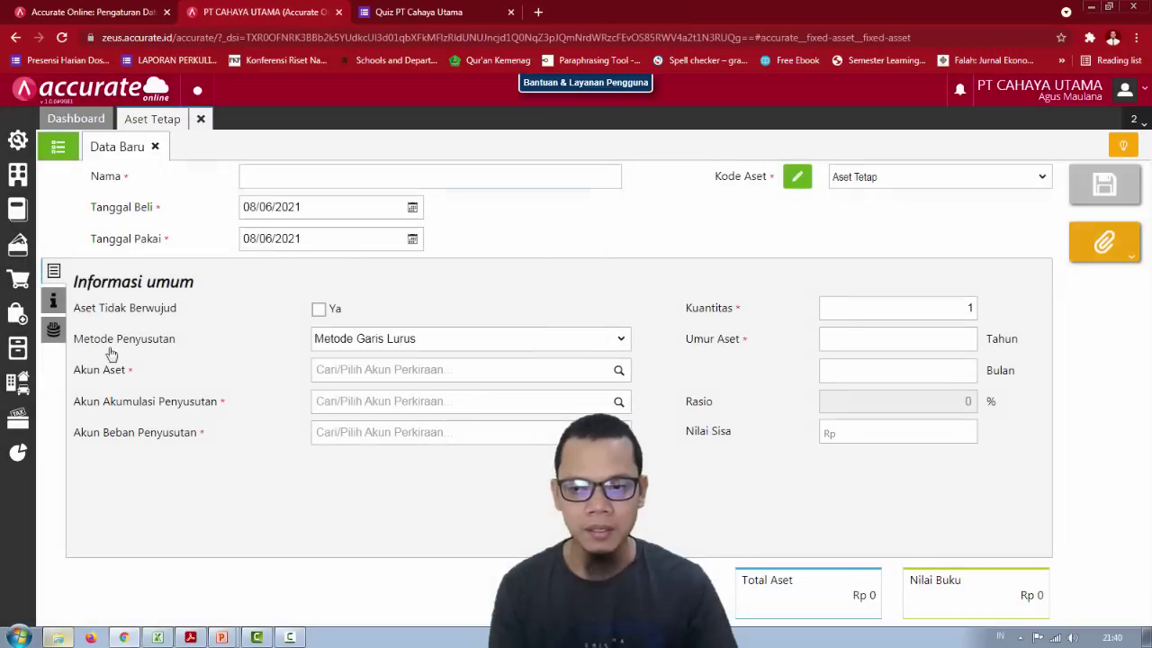
left_click(59, 151)
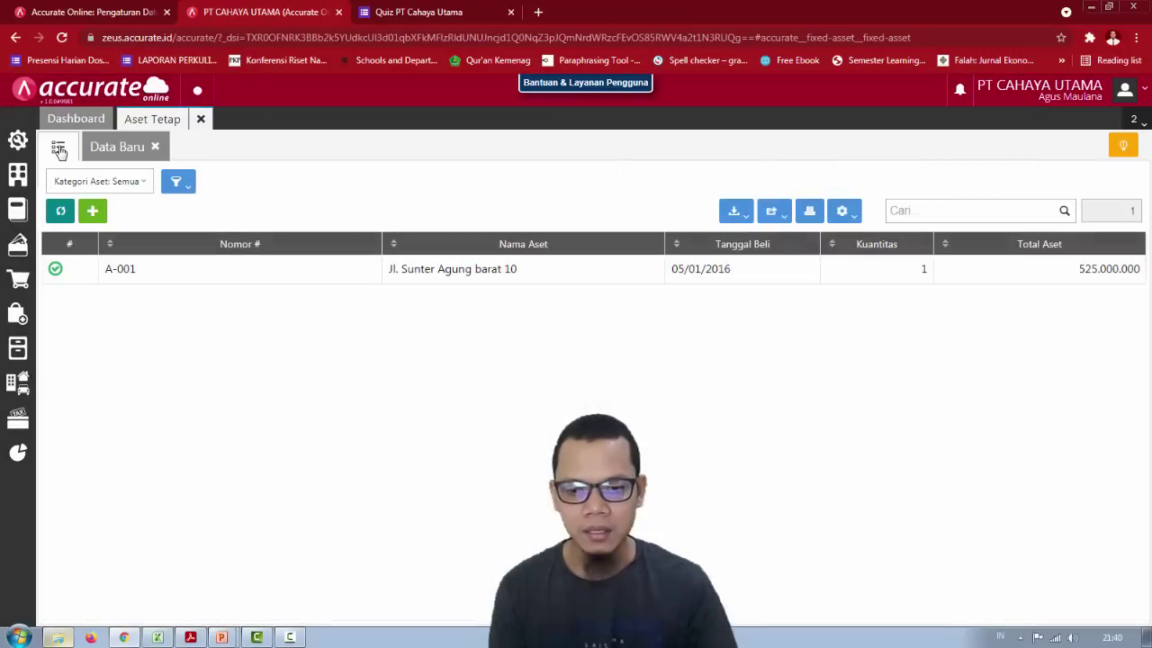
left_click(735, 211)
left_click(689, 240)
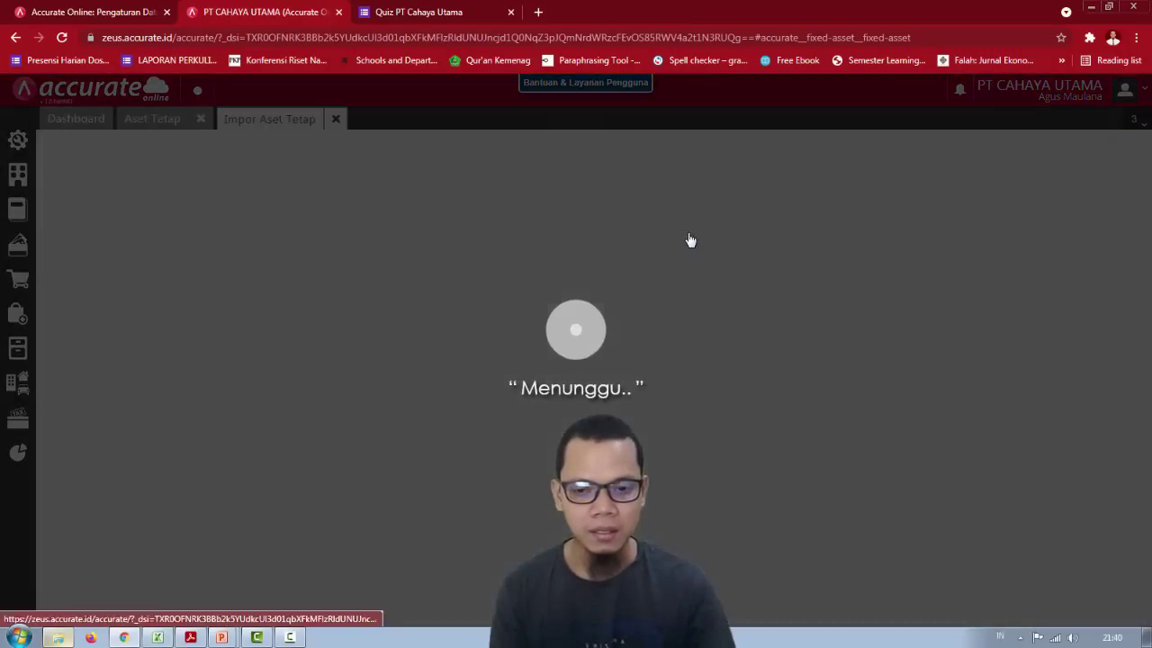
Step: Import the fixed assets from 5.Daftar Aset Tetap.xls using the proposed column mapping
left_click(589, 385)
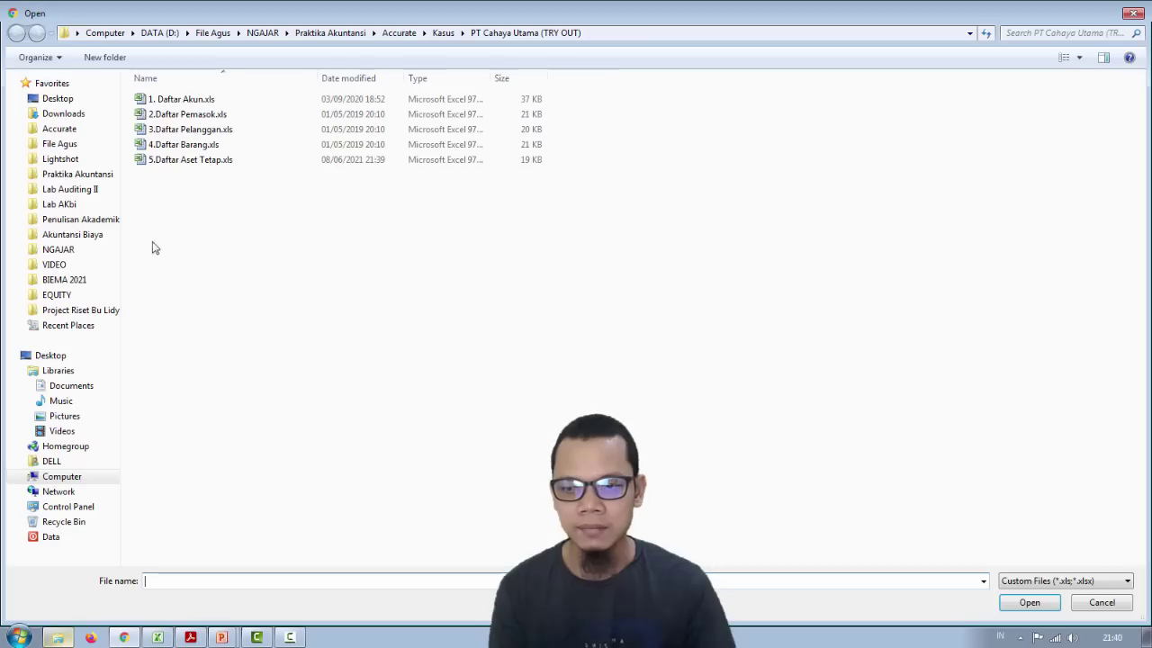
left_click(181, 165)
left_click(1026, 610)
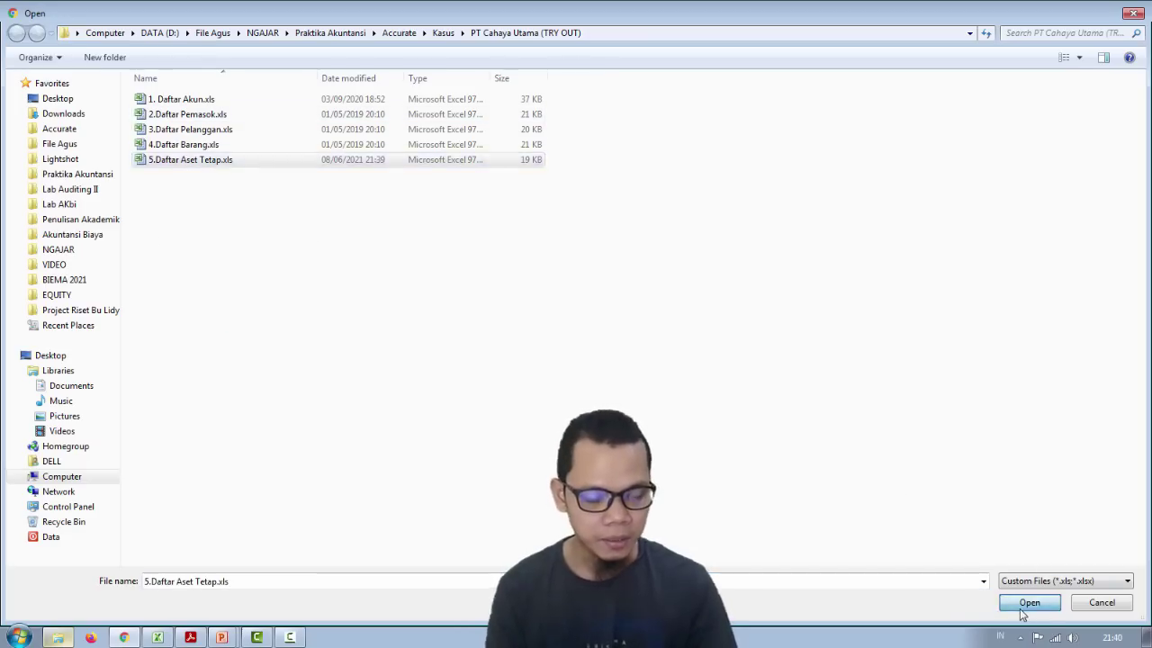
left_click(1094, 609)
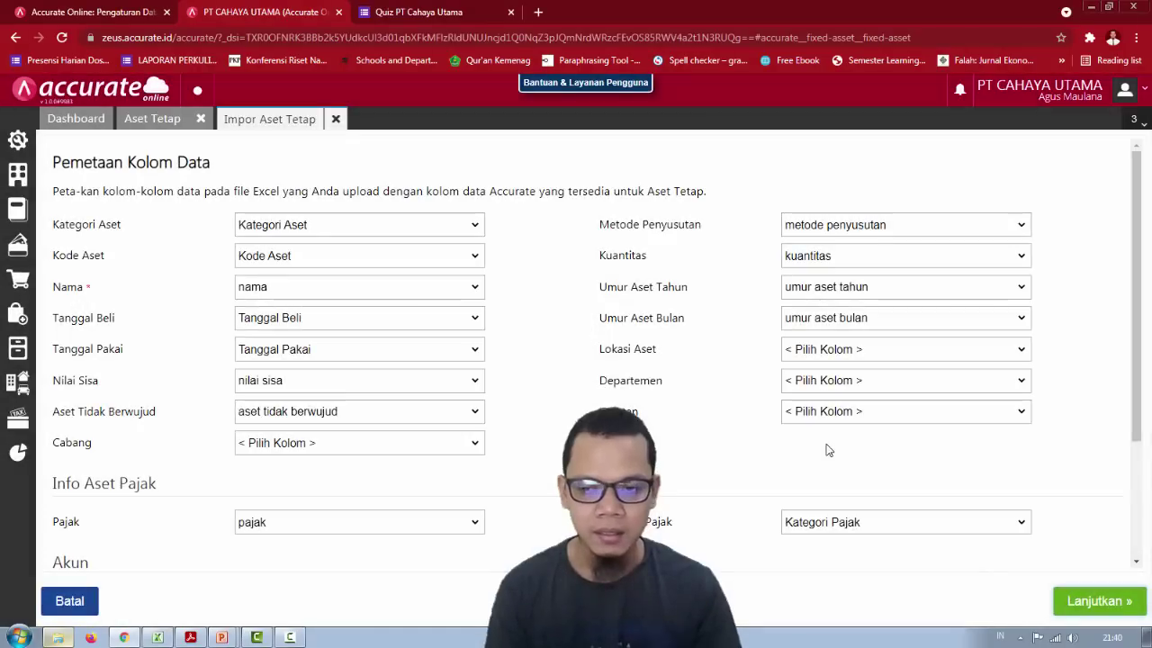
left_click(1116, 599)
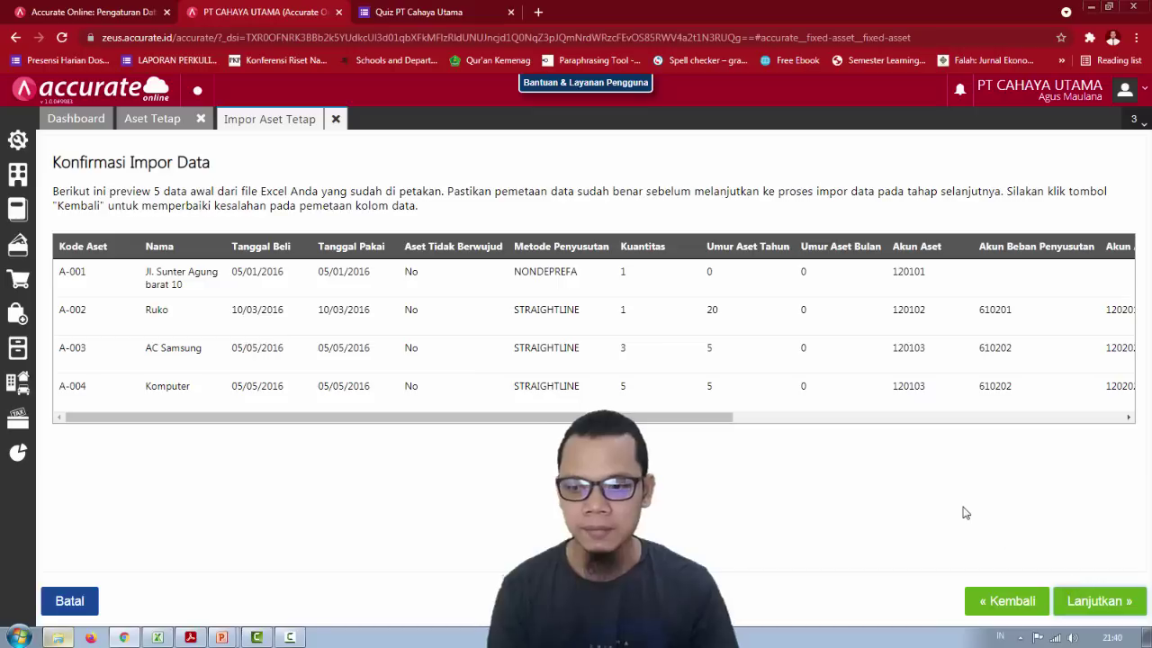
left_click(1098, 601)
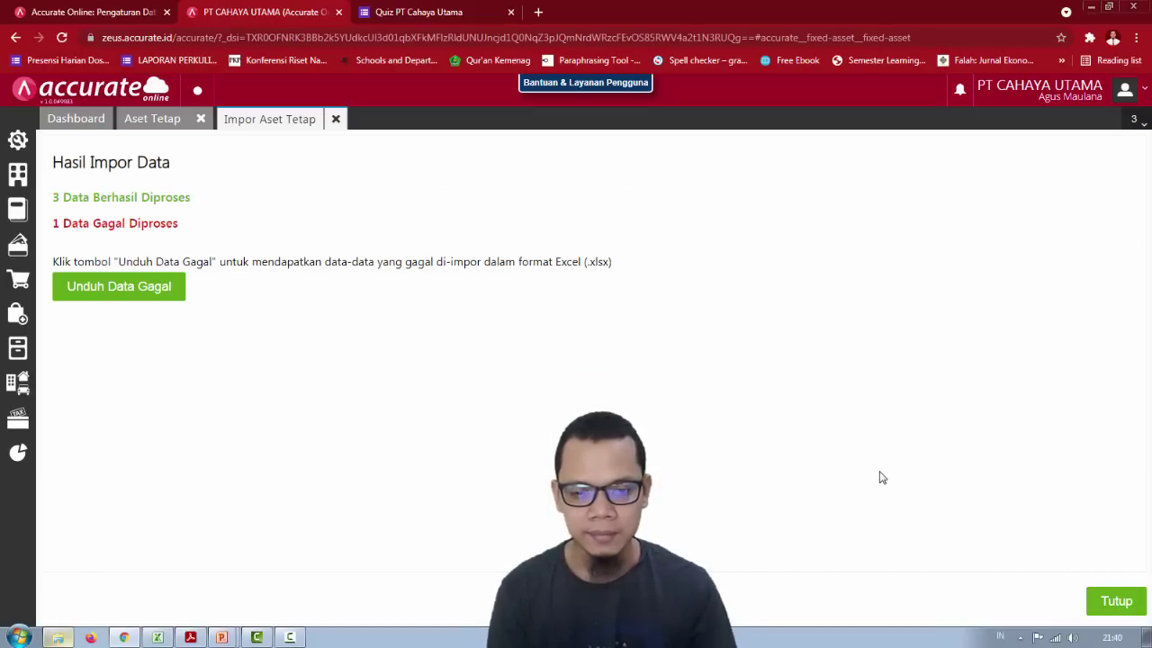
Step: Download the failed record of the repeated fixed asset import and open its error workbook in Excel to examine the reason
left_click(140, 287)
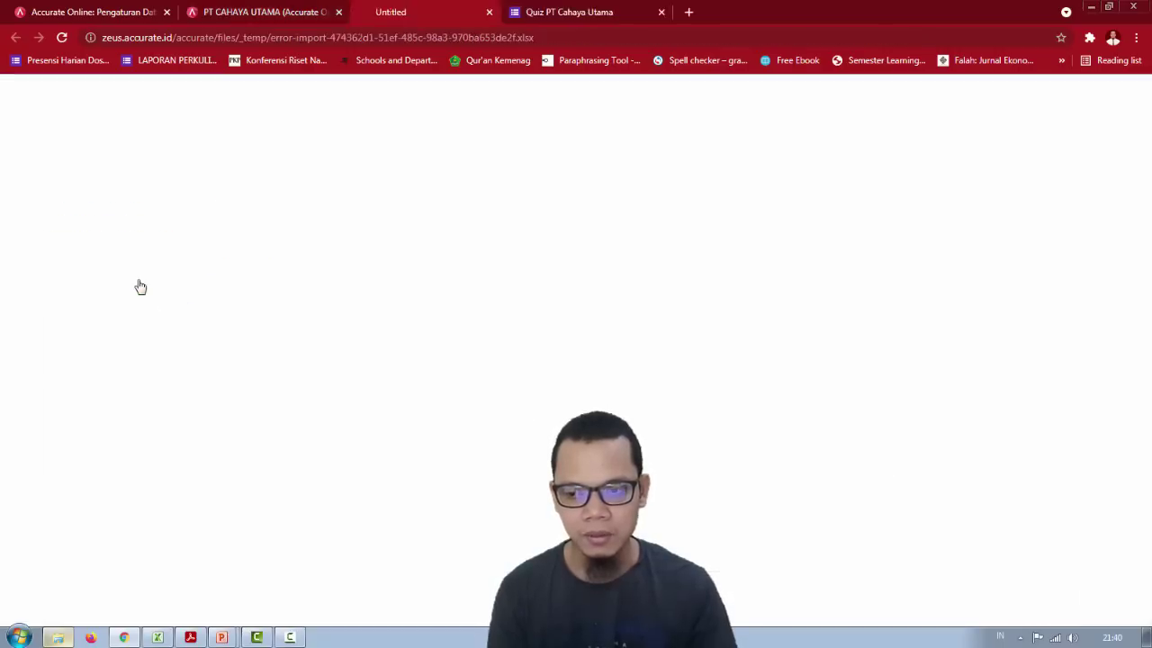
left_click(93, 599)
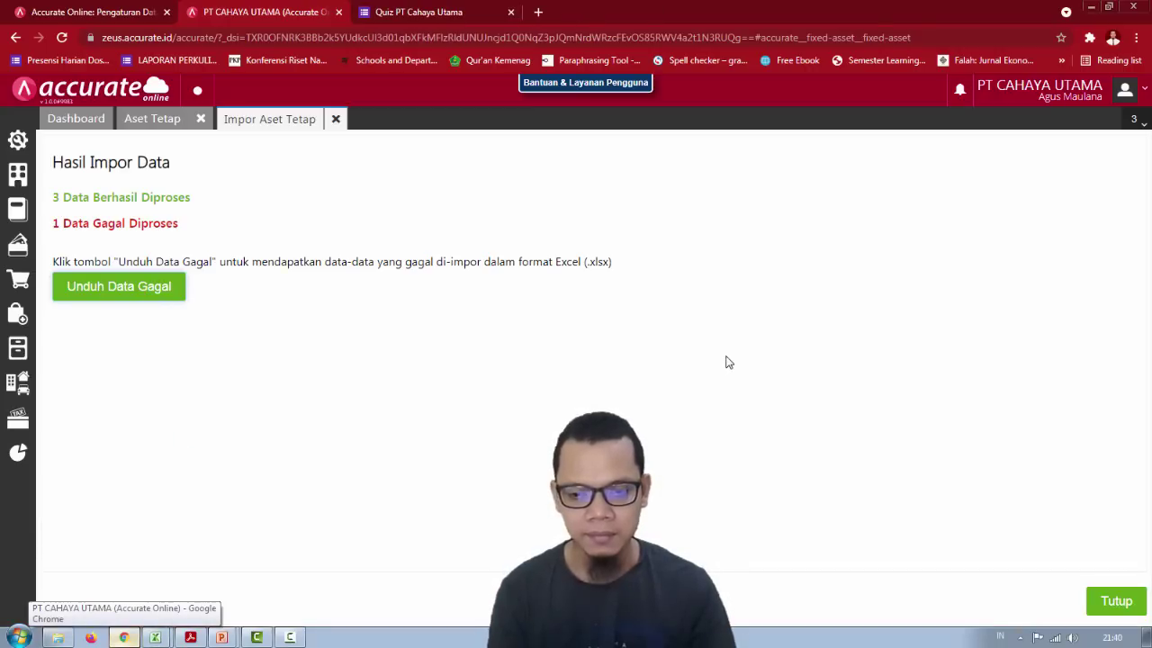
mouse_move(167, 634)
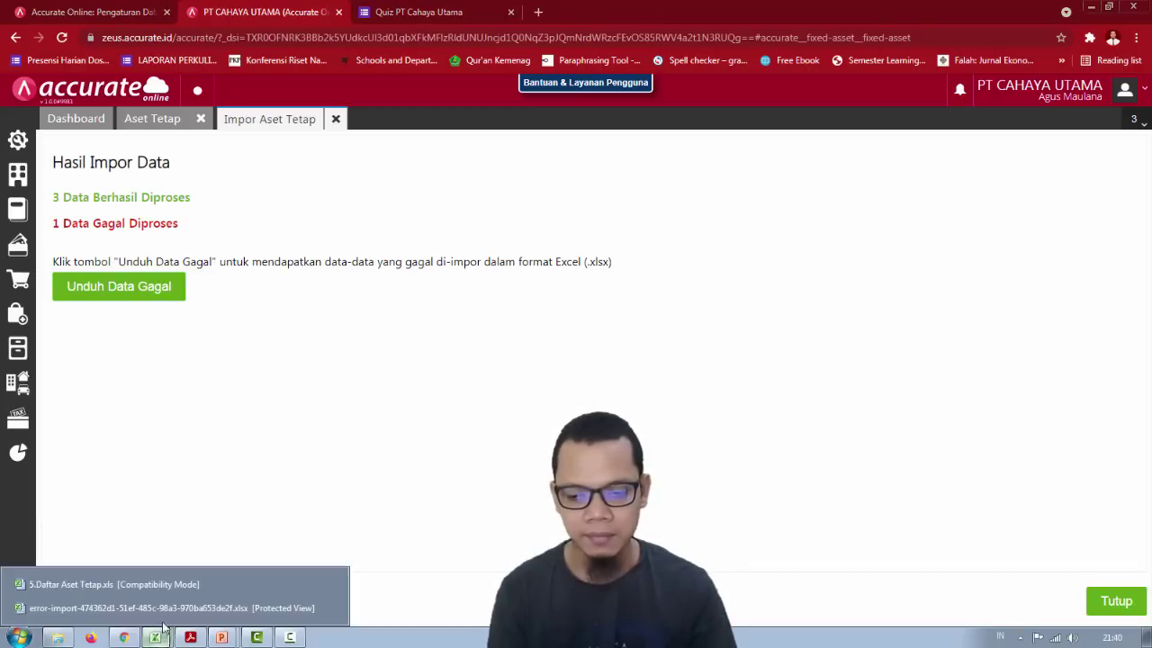
left_click(171, 608)
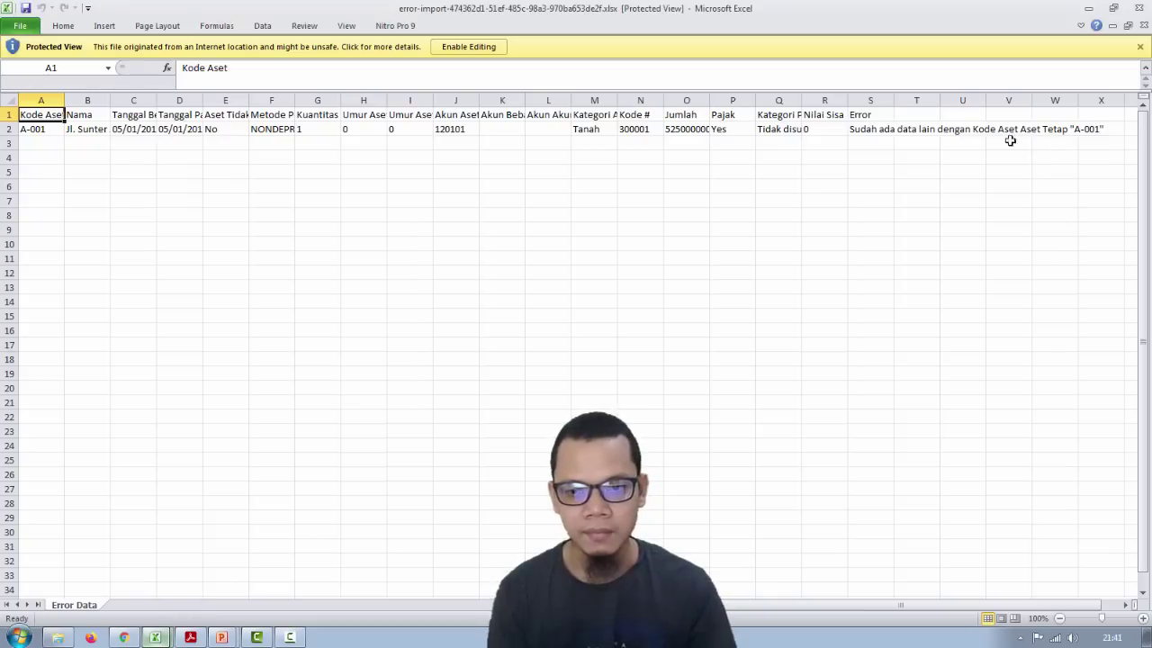
Step: Close the error workbook and the fixed asset import page, returning to the fixed asset list in Accurate Online
left_click(91, 129)
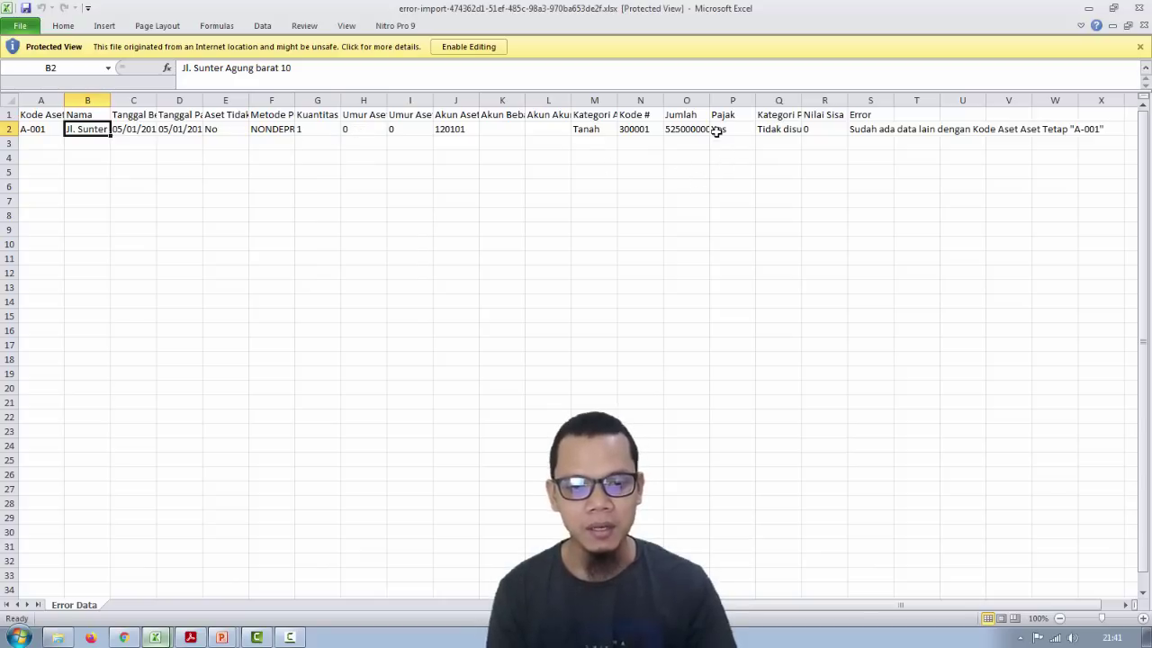
left_click(1140, 8)
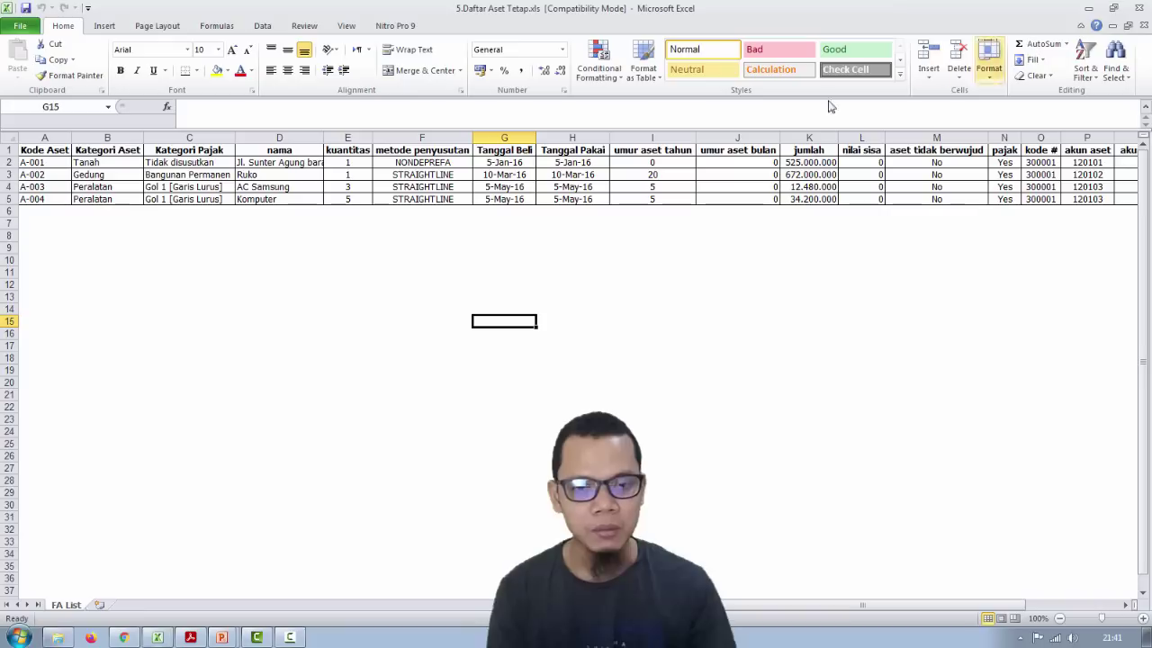
key("alt+Tab")
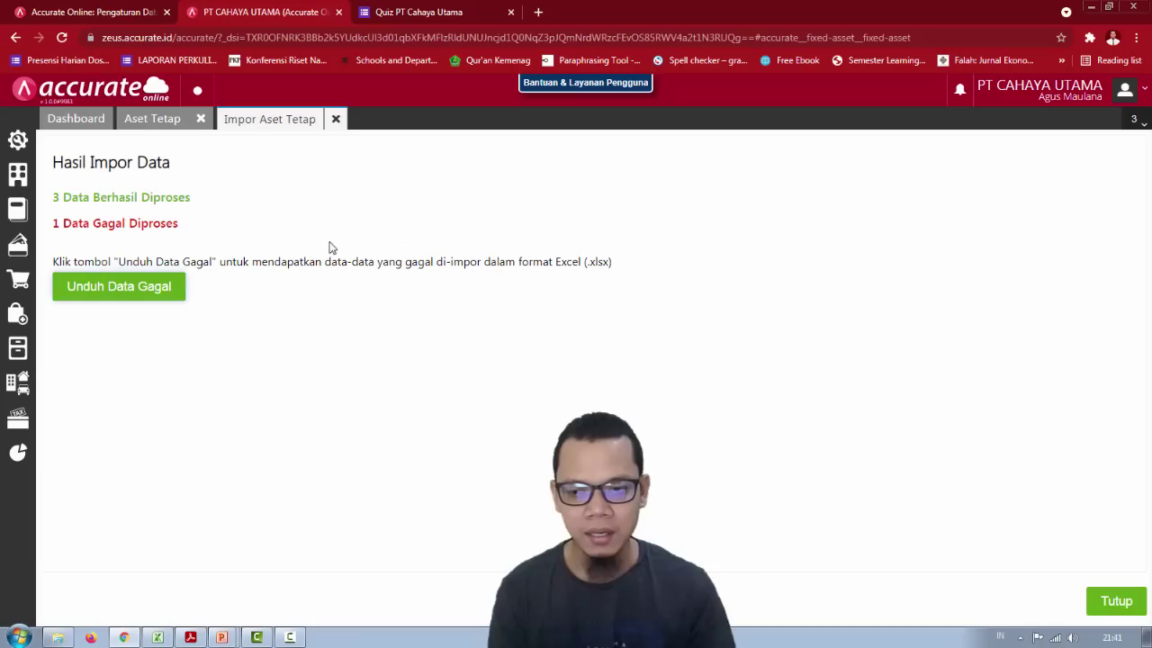
left_click(336, 120)
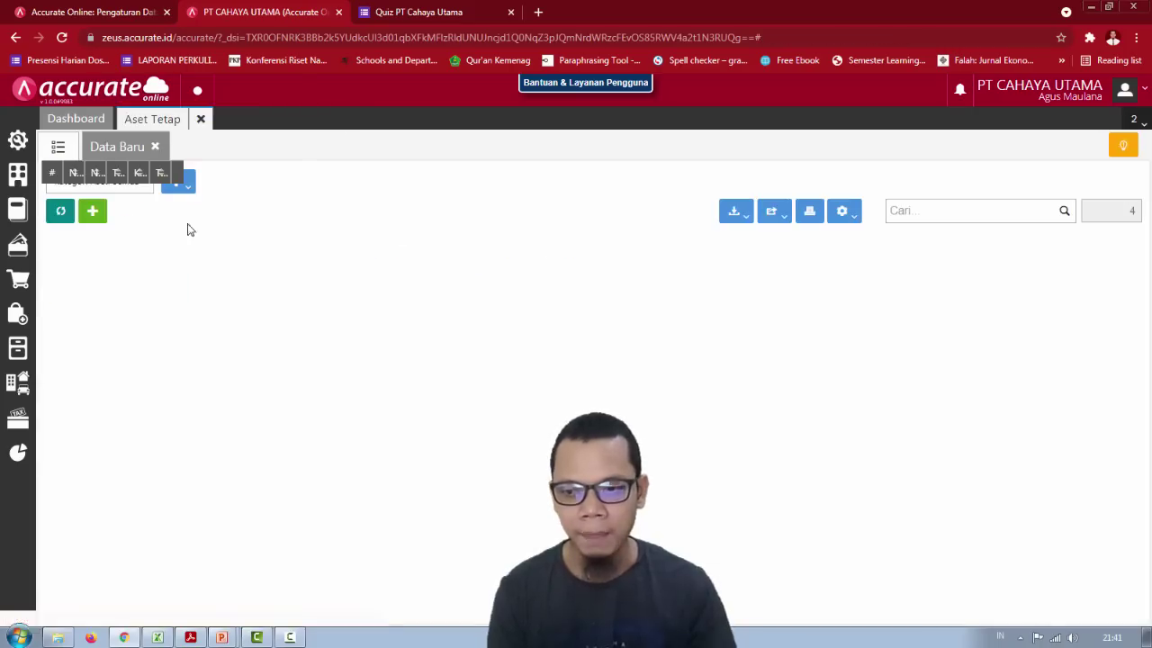
left_click(110, 150)
left_click(61, 149)
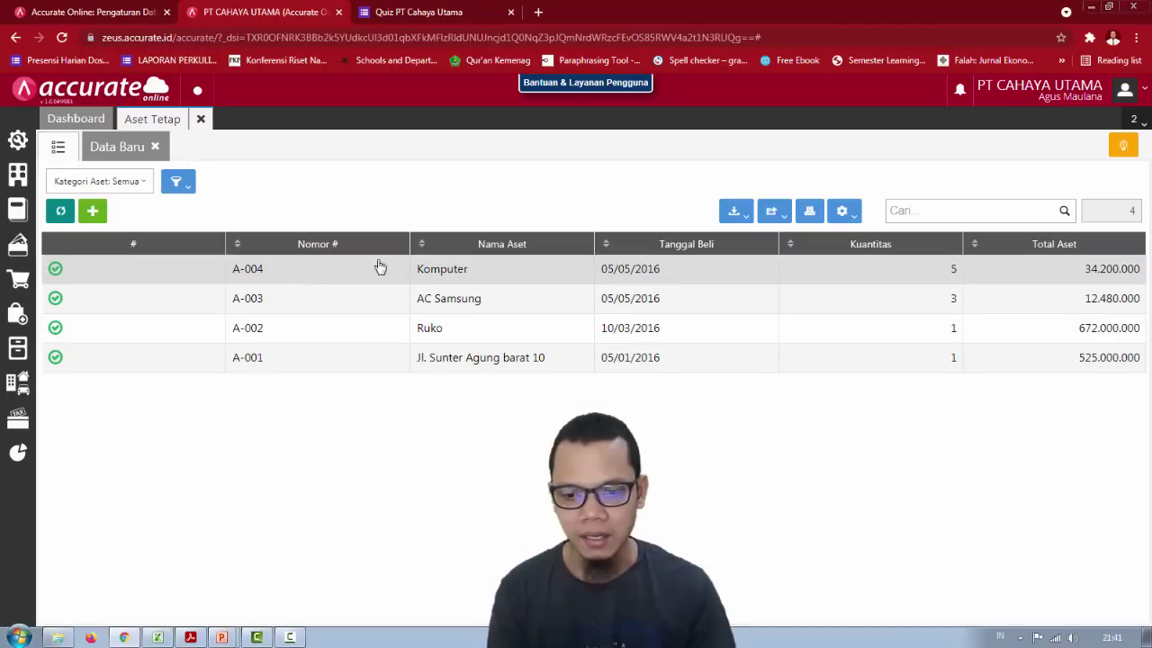
Step: Compare the names, dates, quantities and totals of the imported fixed assets with 5.Daftar Aset Tetap.xls, and close the fixed asset list
key("alt+Tab")
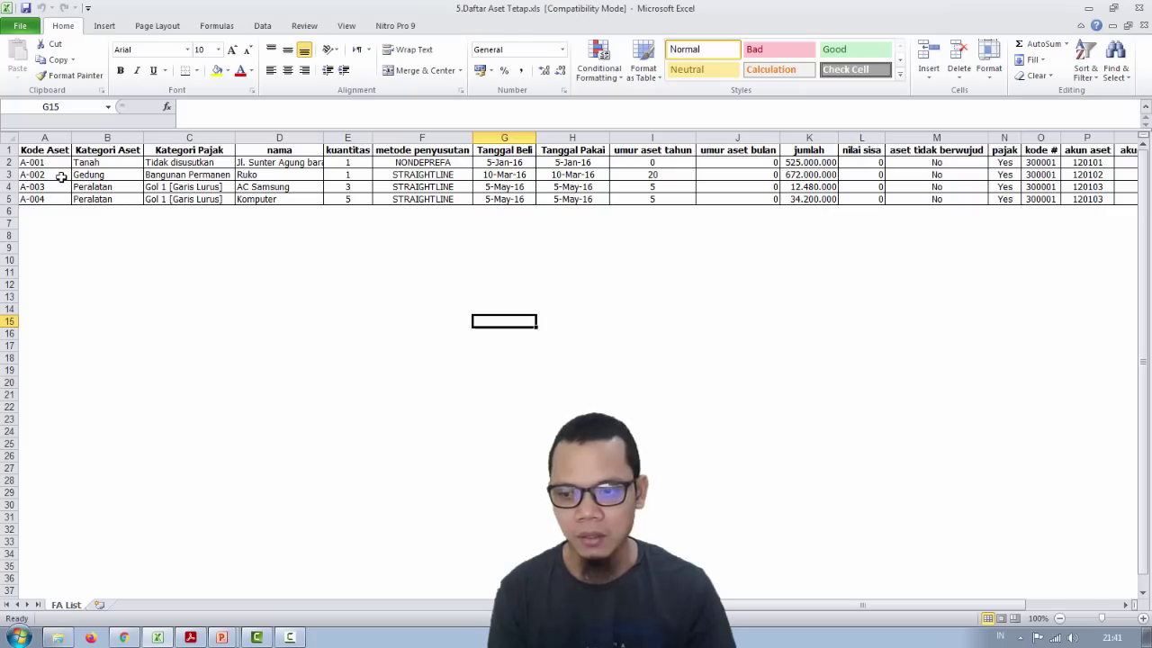
key("alt+Tab")
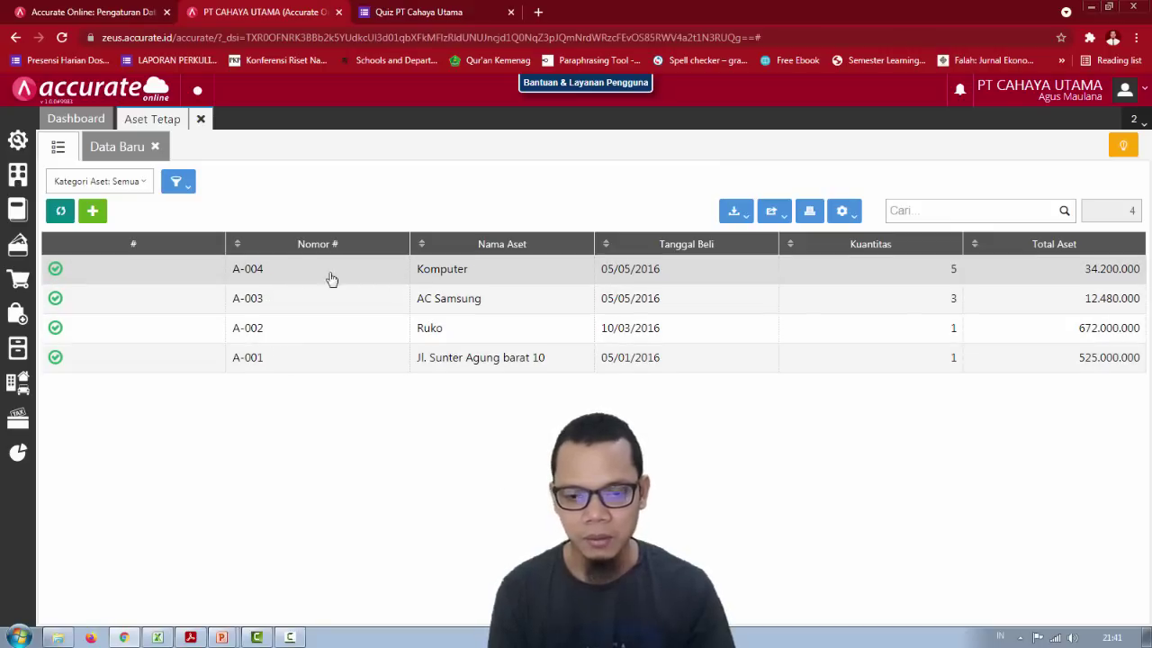
key("alt+Tab")
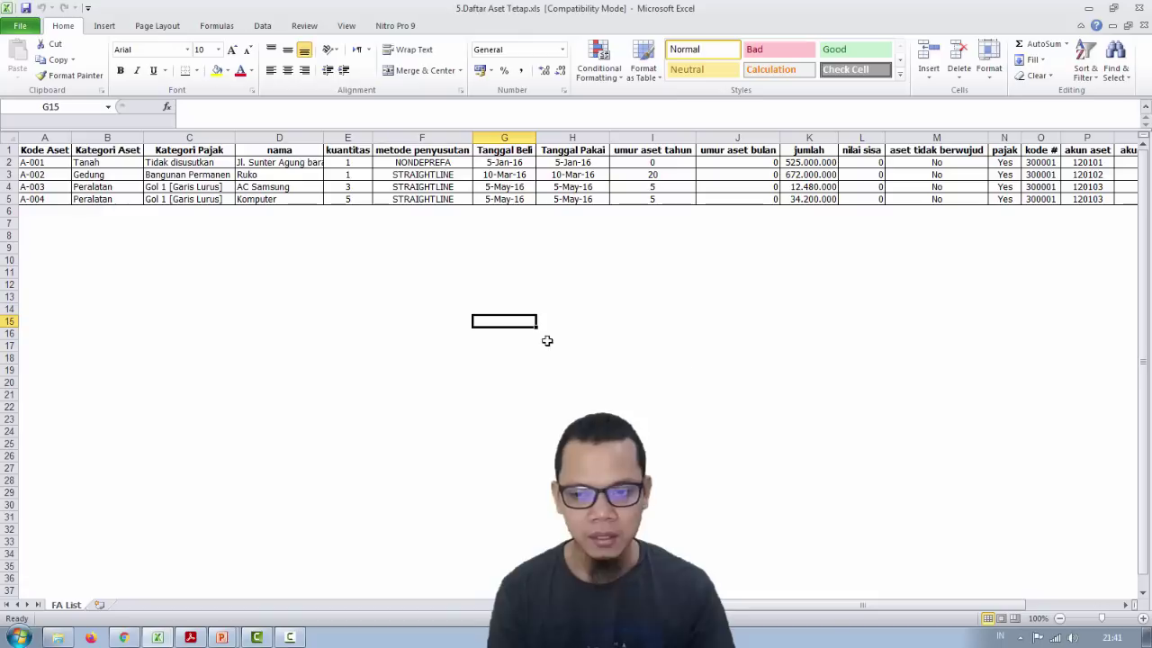
key("alt+Tab")
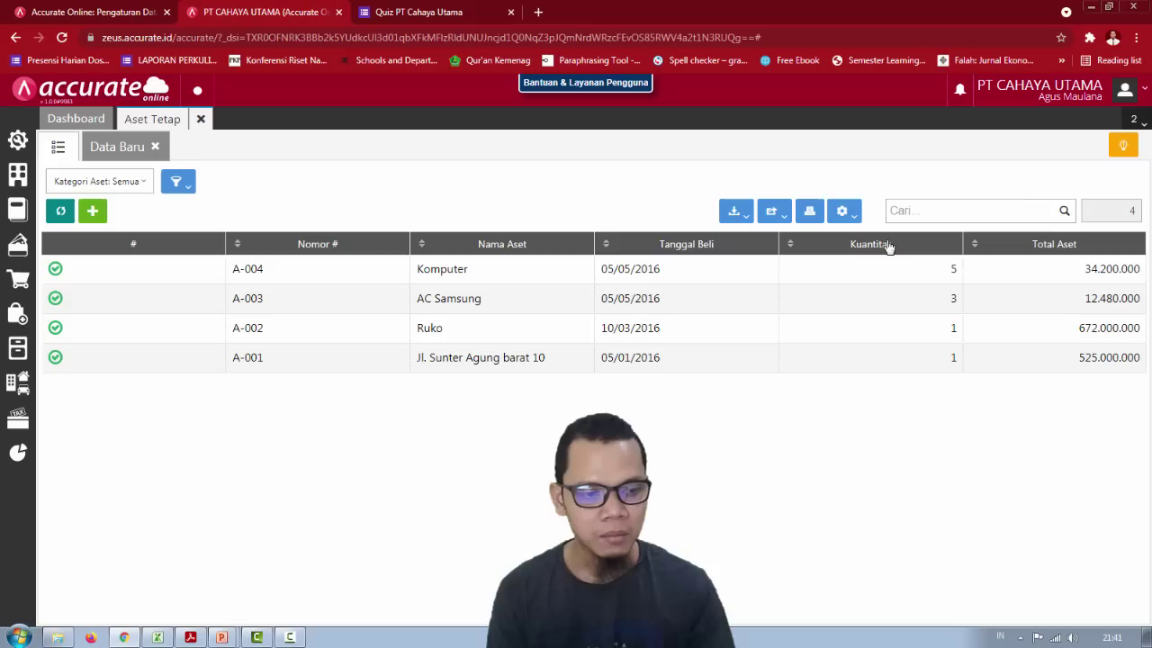
key("alt+Tab")
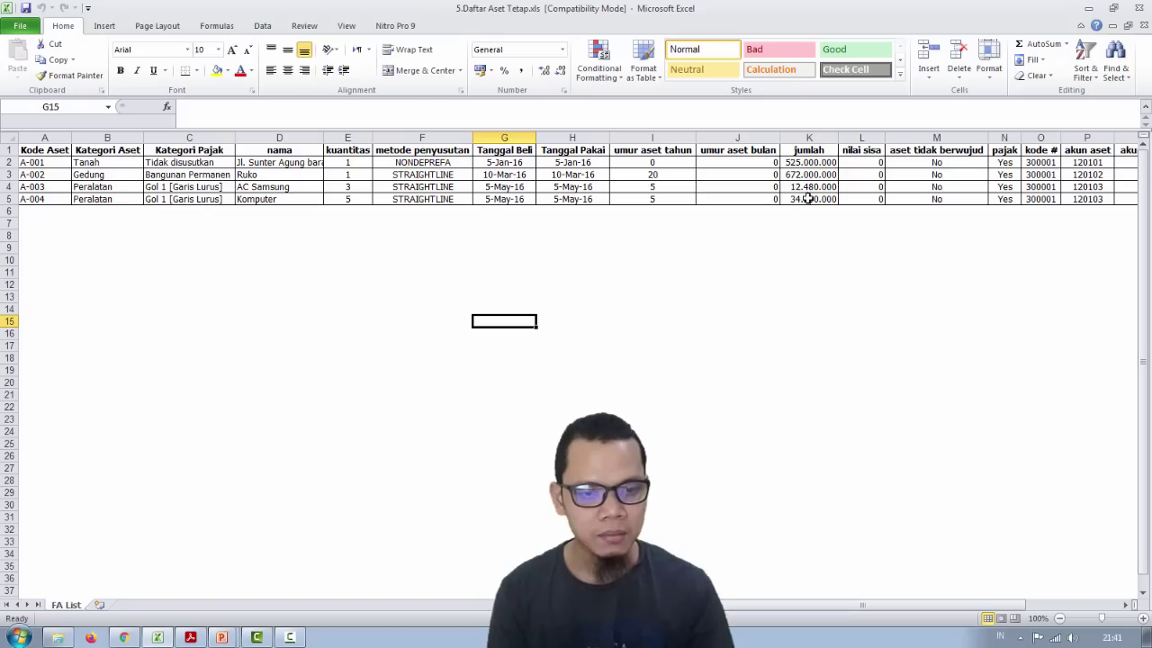
key("alt+Tab")
key("alt+Tab")
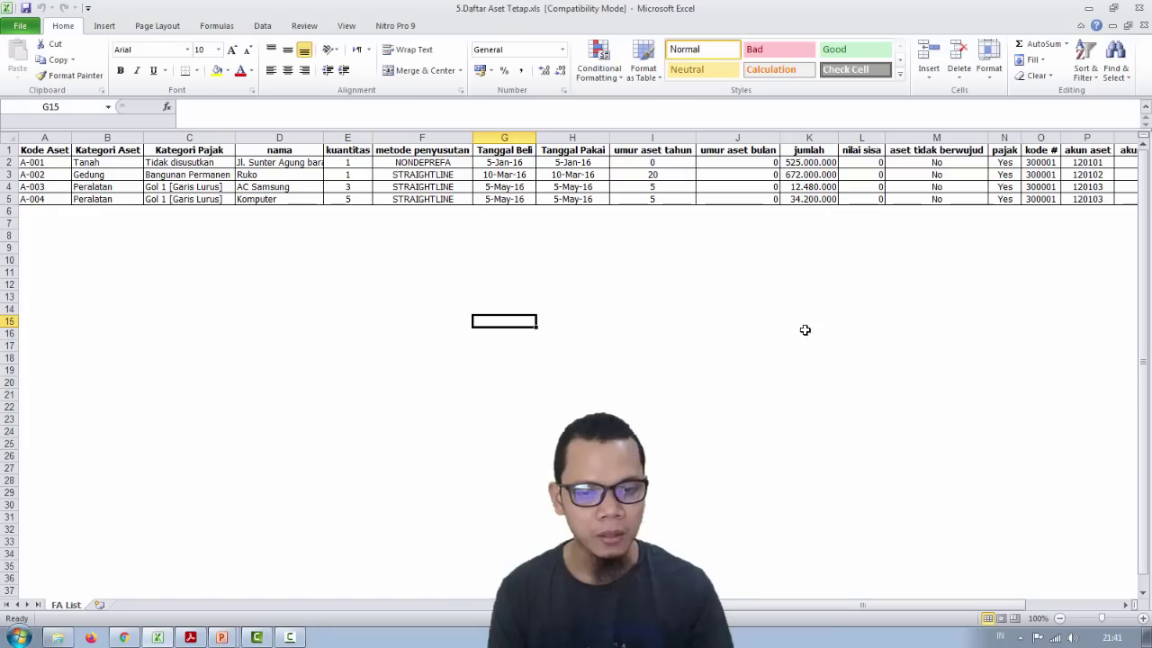
key("alt+Tab")
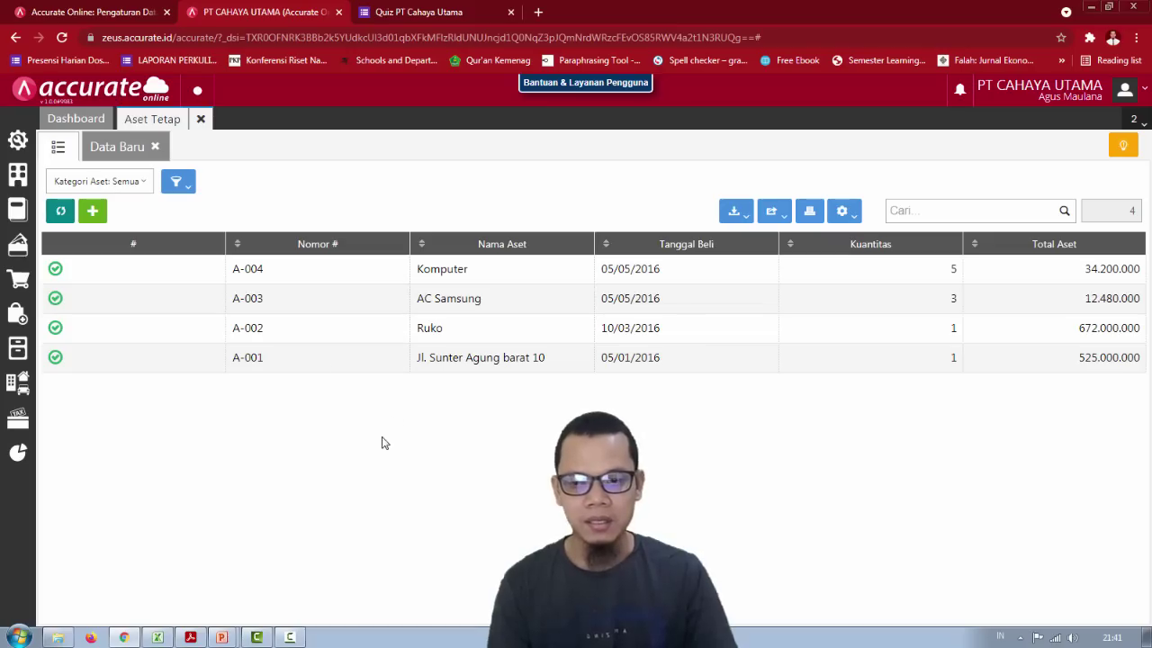
left_click(202, 123)
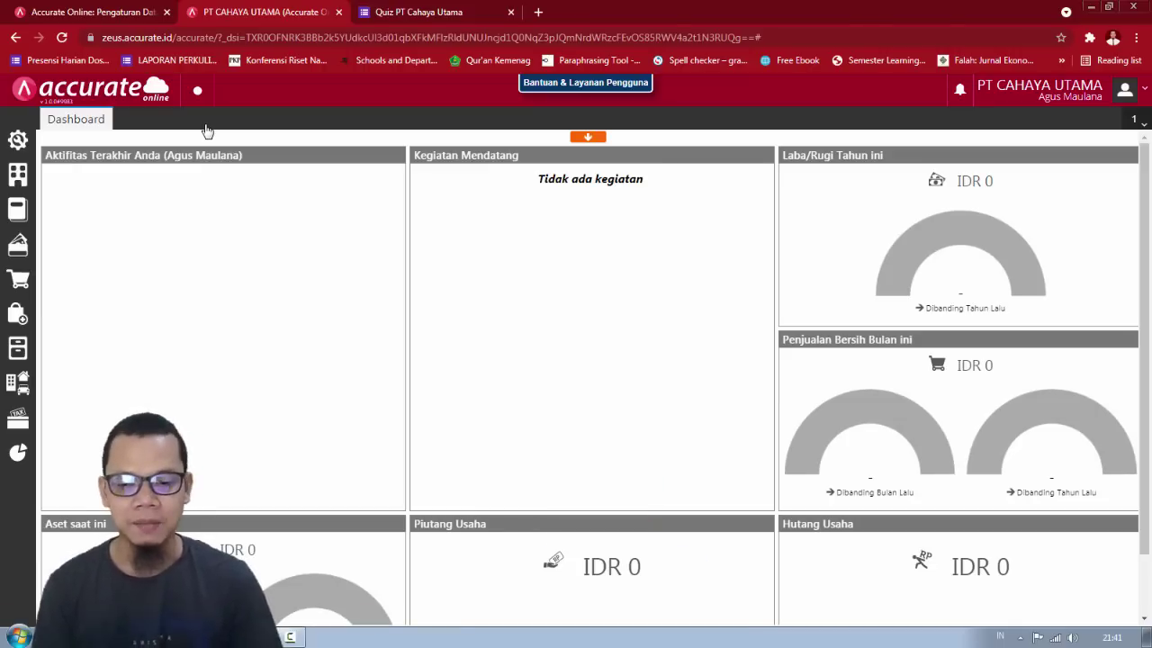
Step: Switch to the P13.pptx slide show and advance it to read the instructions that follow the imports
key("alt+Tab")
key("alt+Tab")
key("alt+Tab")
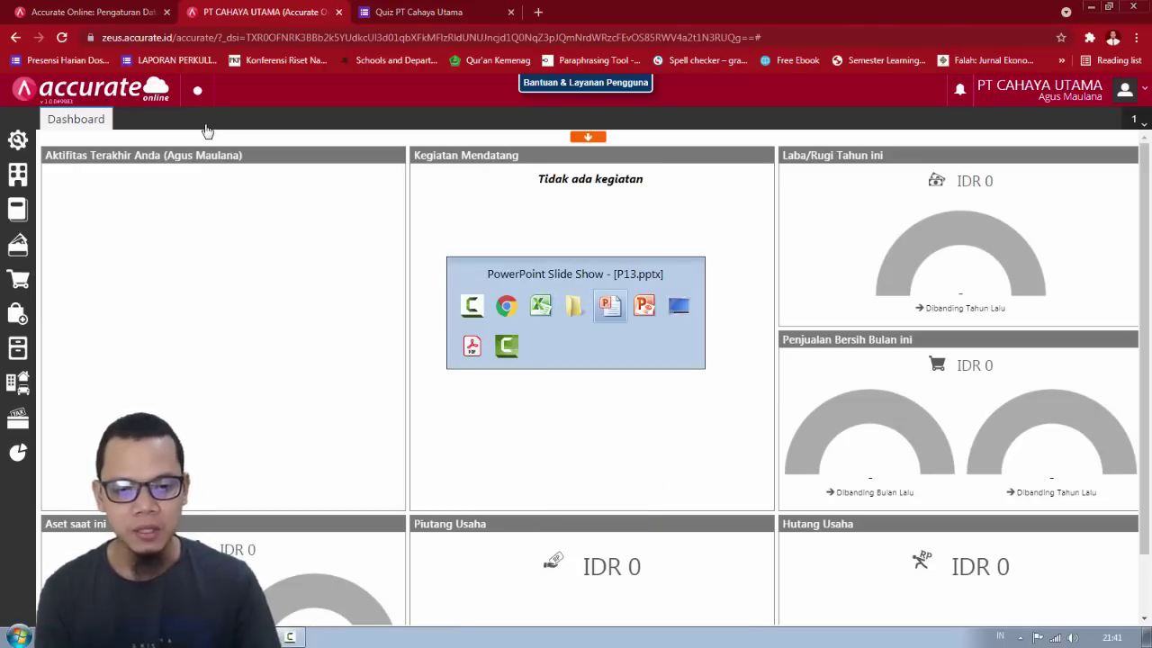
key("Right")
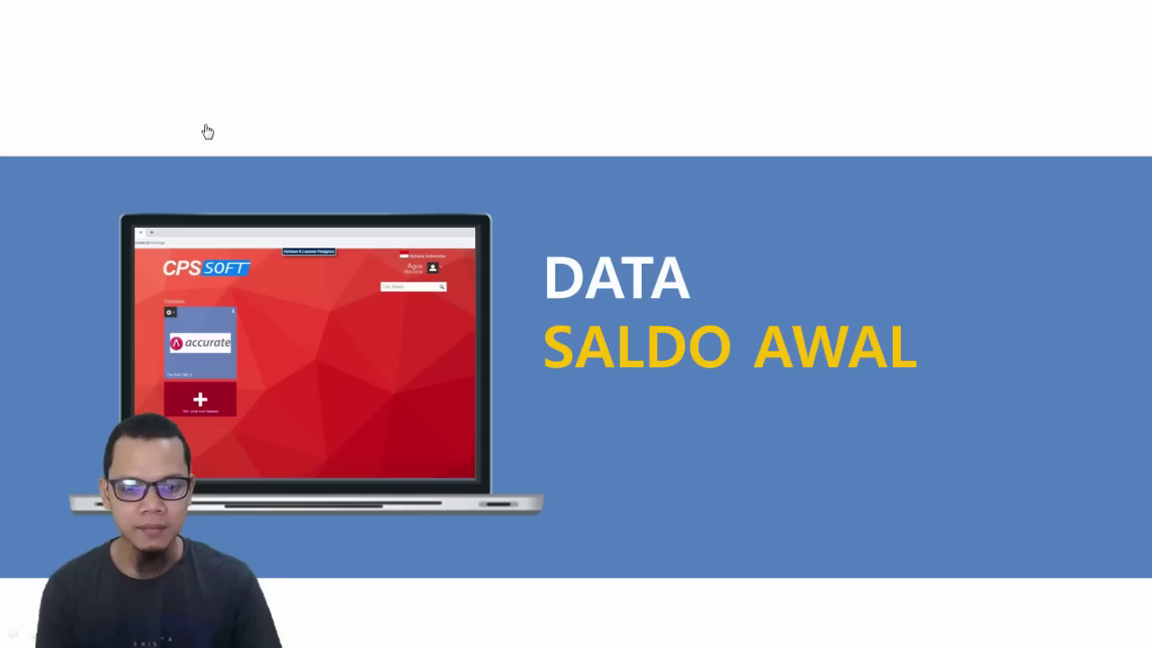
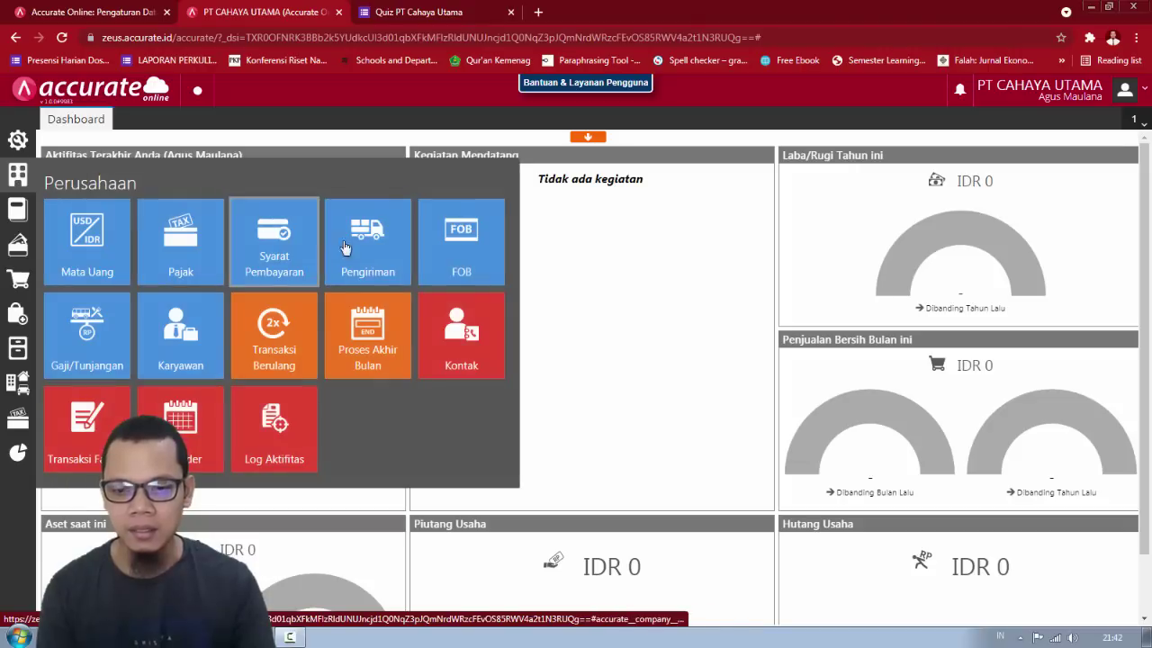
Step: Save a month-end process (Proses Akhir Bulan) in Accurate Online for Desember 2017, check it in the process list and close the page
left_click(376, 356)
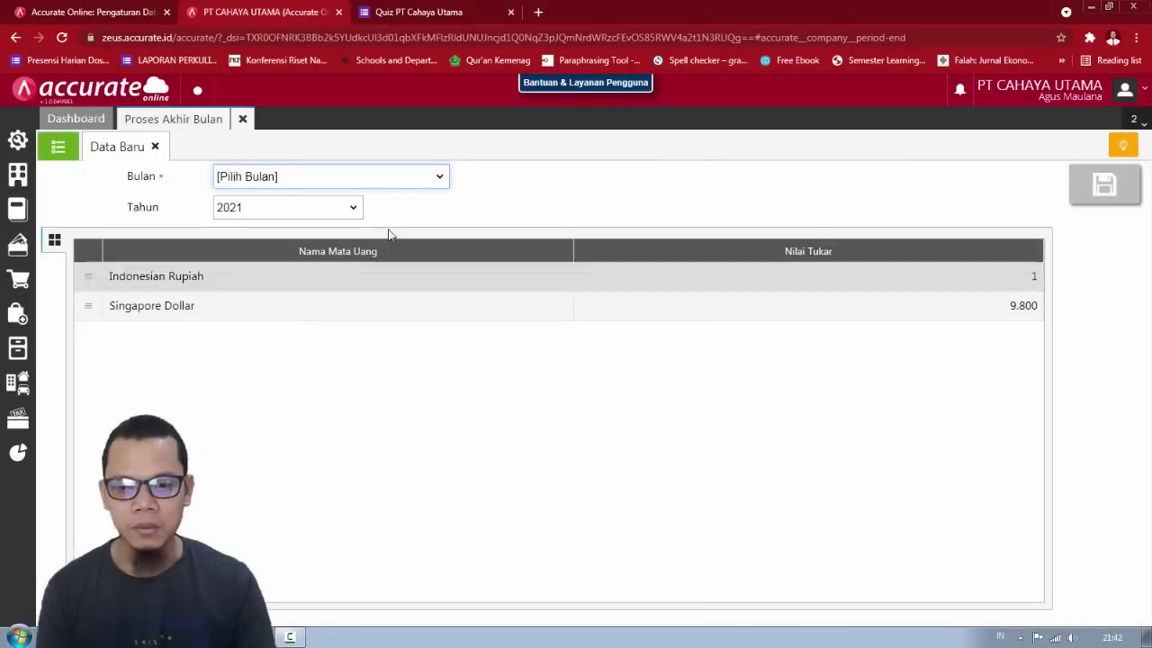
left_click(399, 177)
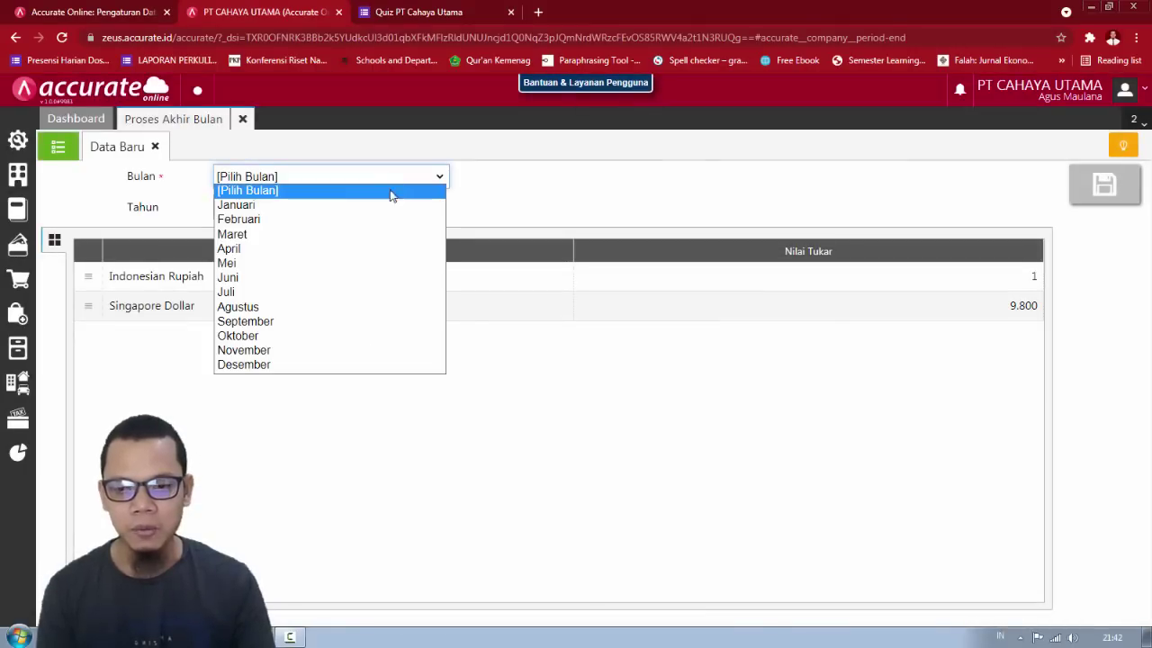
left_click(308, 366)
left_click(323, 211)
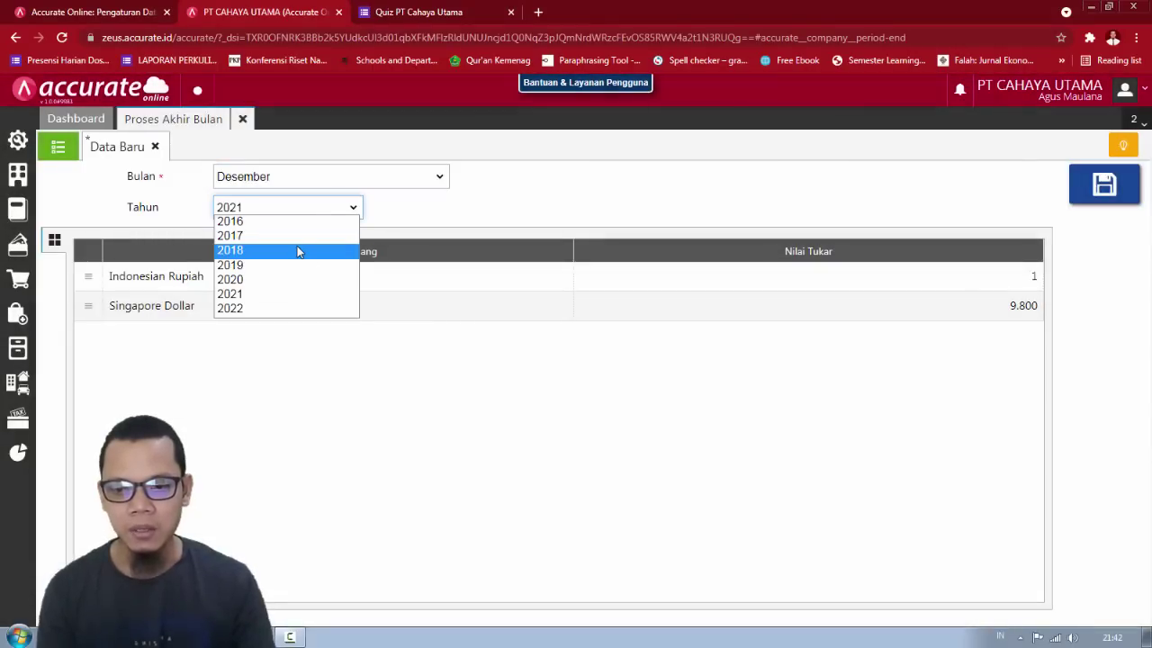
left_click(300, 237)
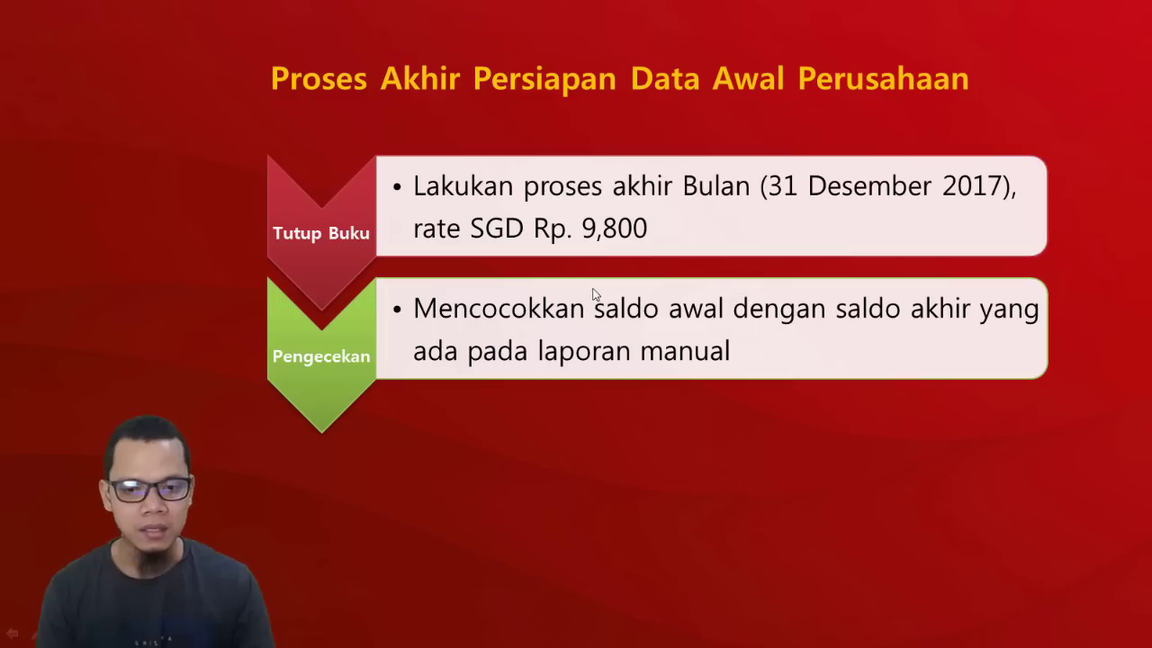
key("alt+Tab")
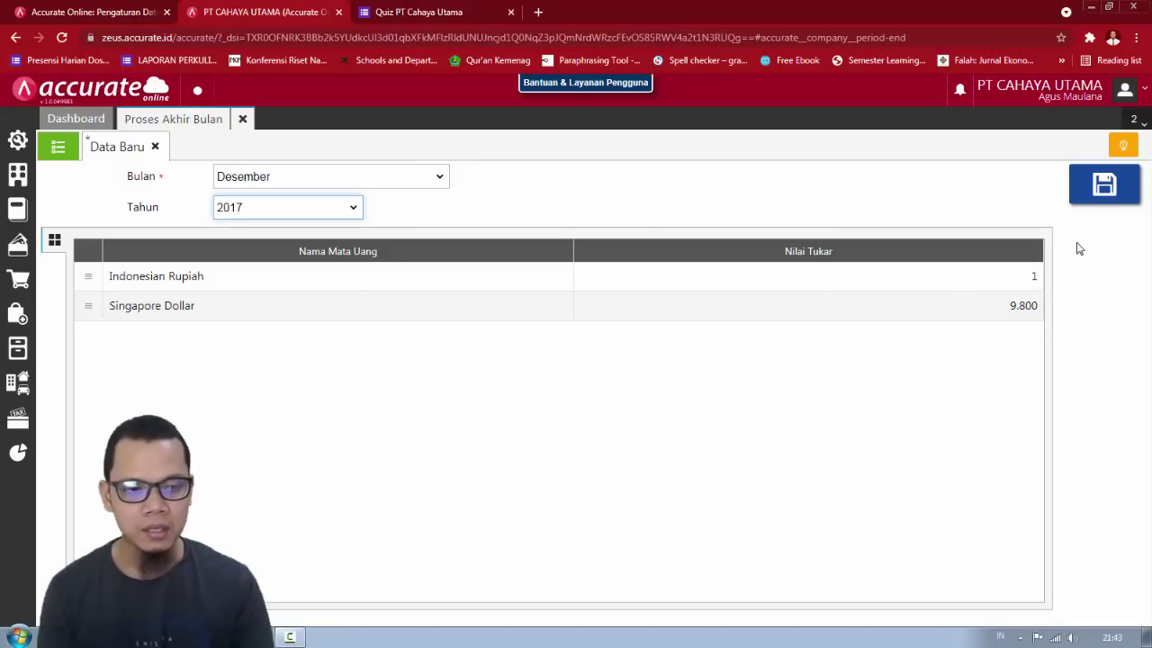
left_click(1102, 200)
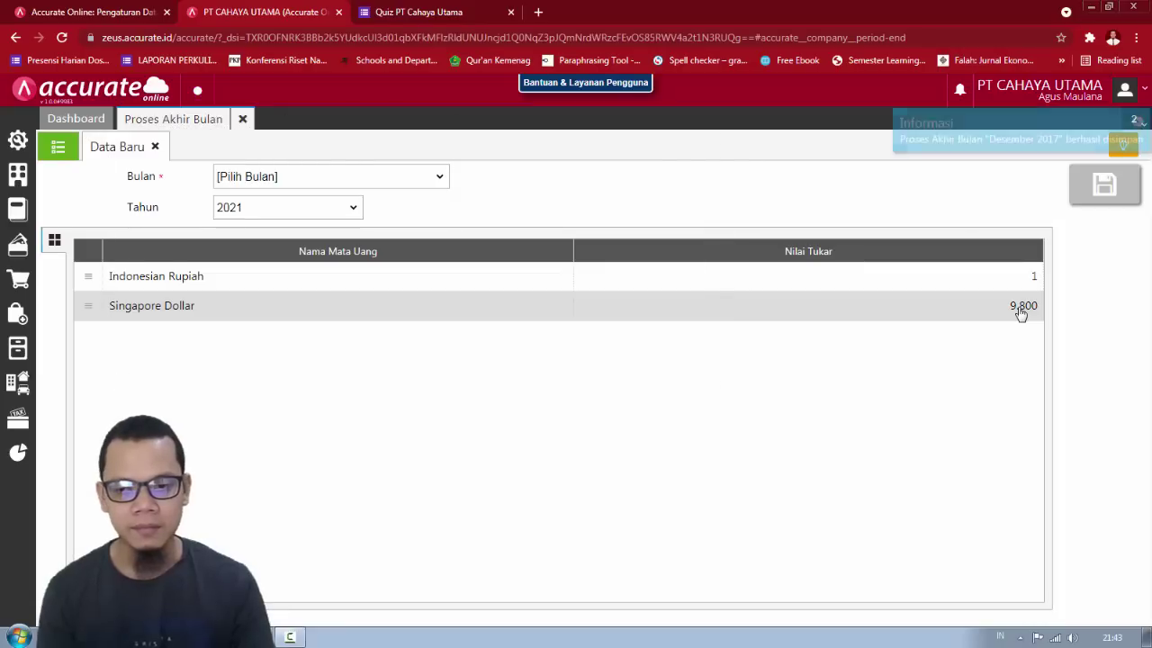
left_click(59, 155)
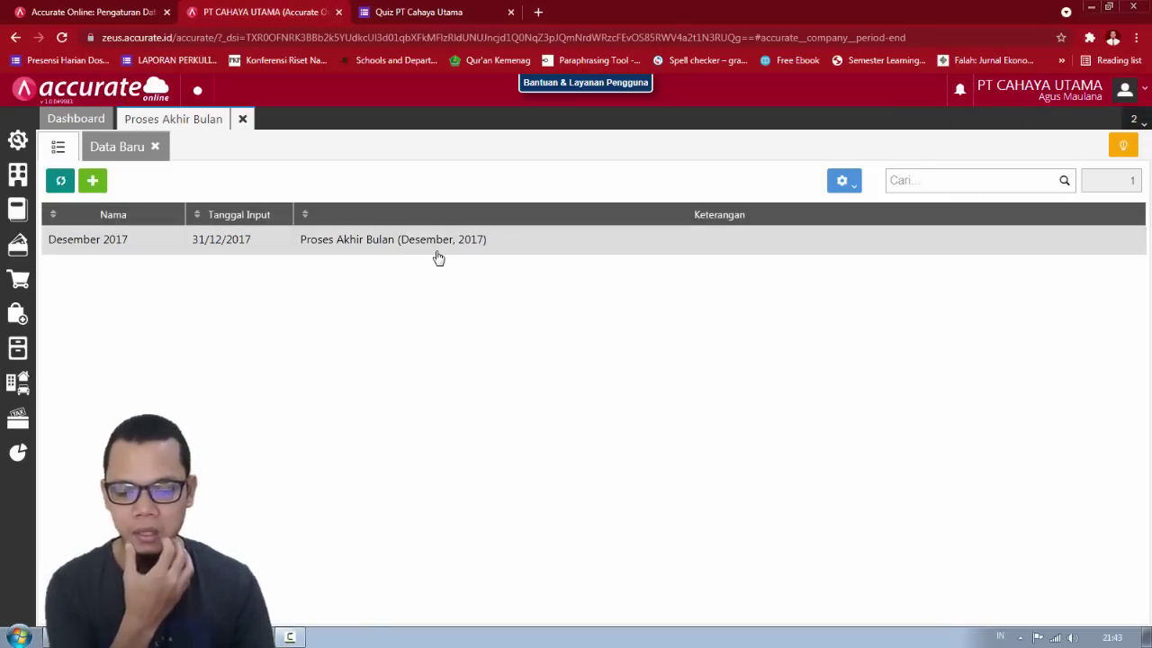
left_click(242, 119)
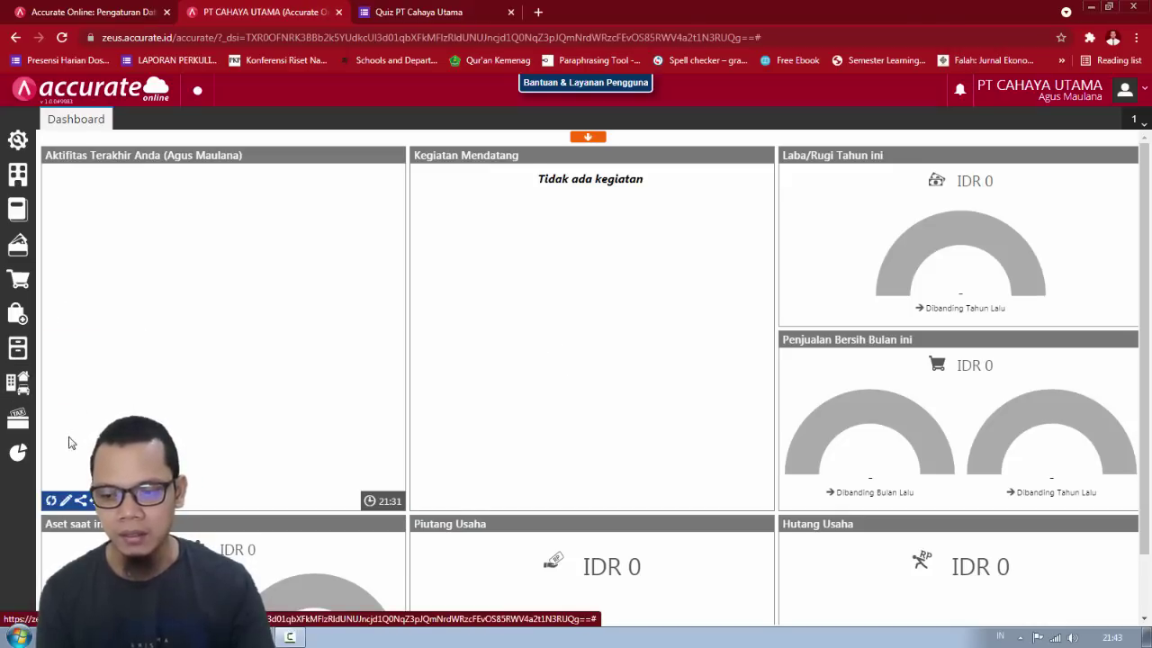
Step: Display the Neraca (Standar) financial report as of 01/01/2018 and look through its assets, liabilities and equity
left_click(20, 448)
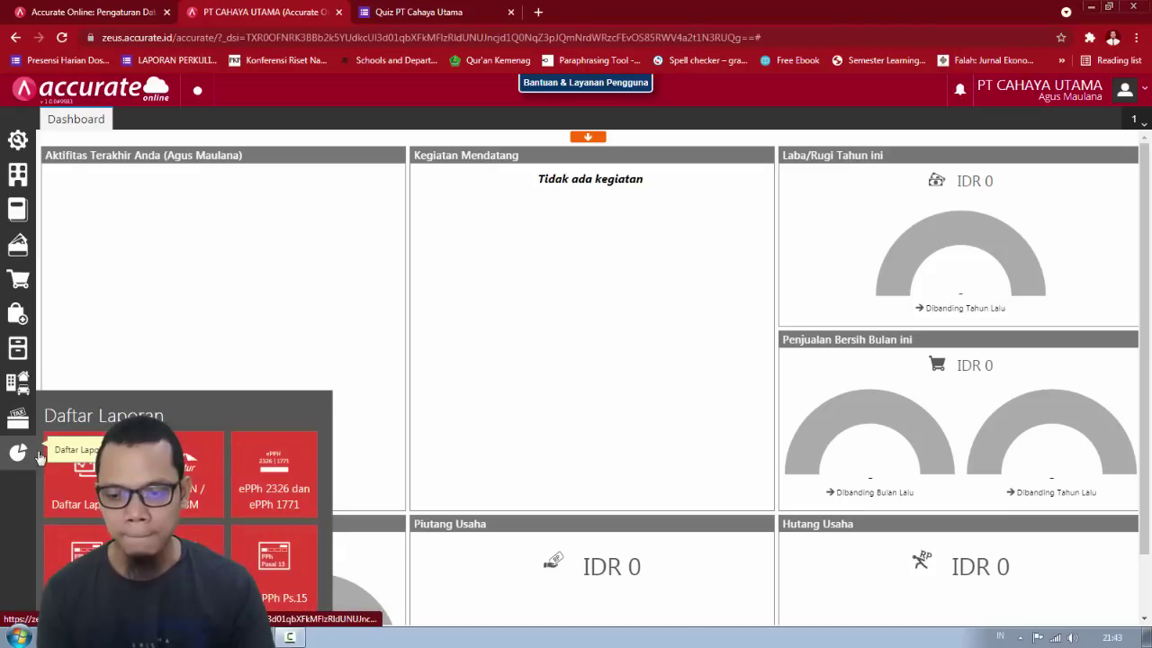
left_click(87, 479)
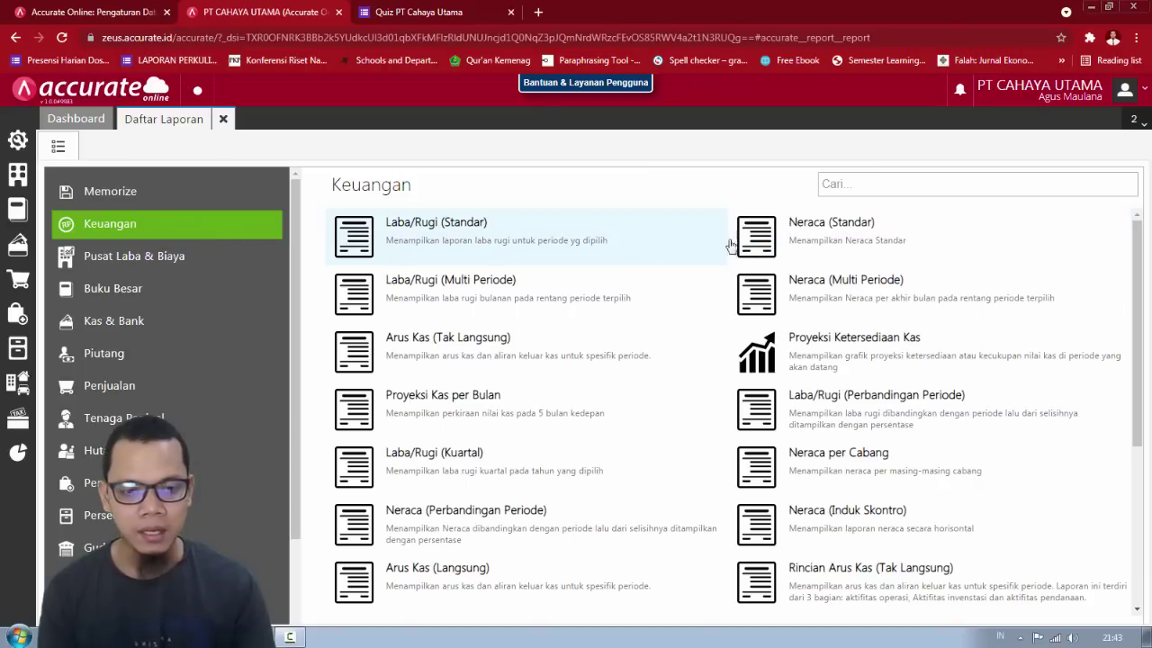
left_click(798, 240)
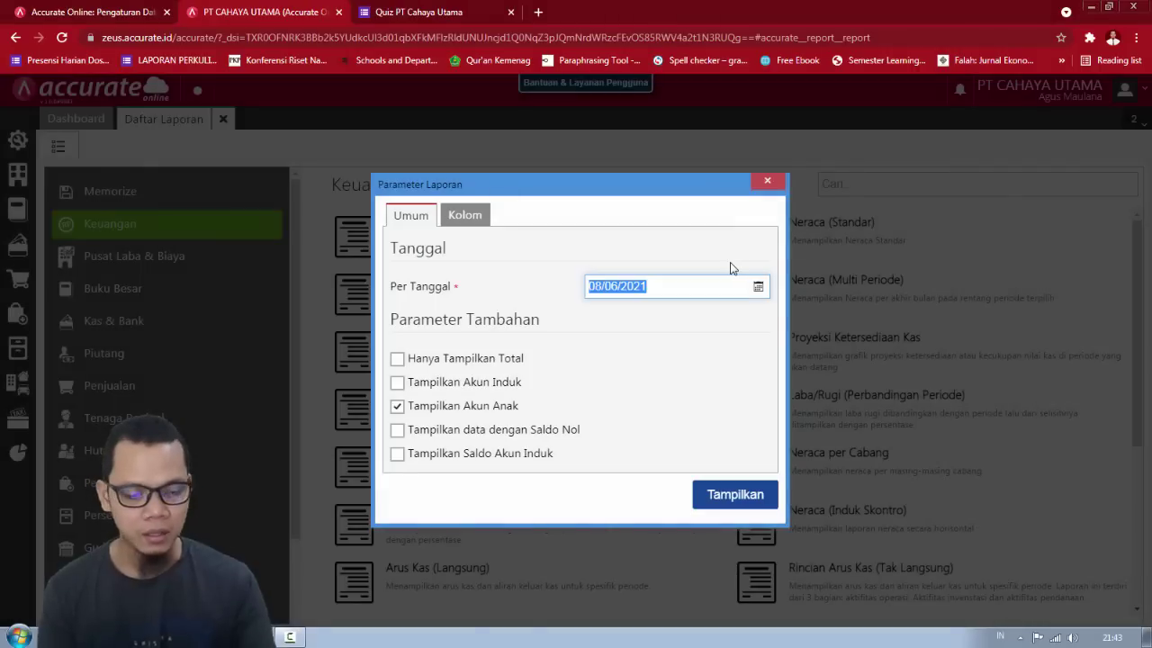
type("01")
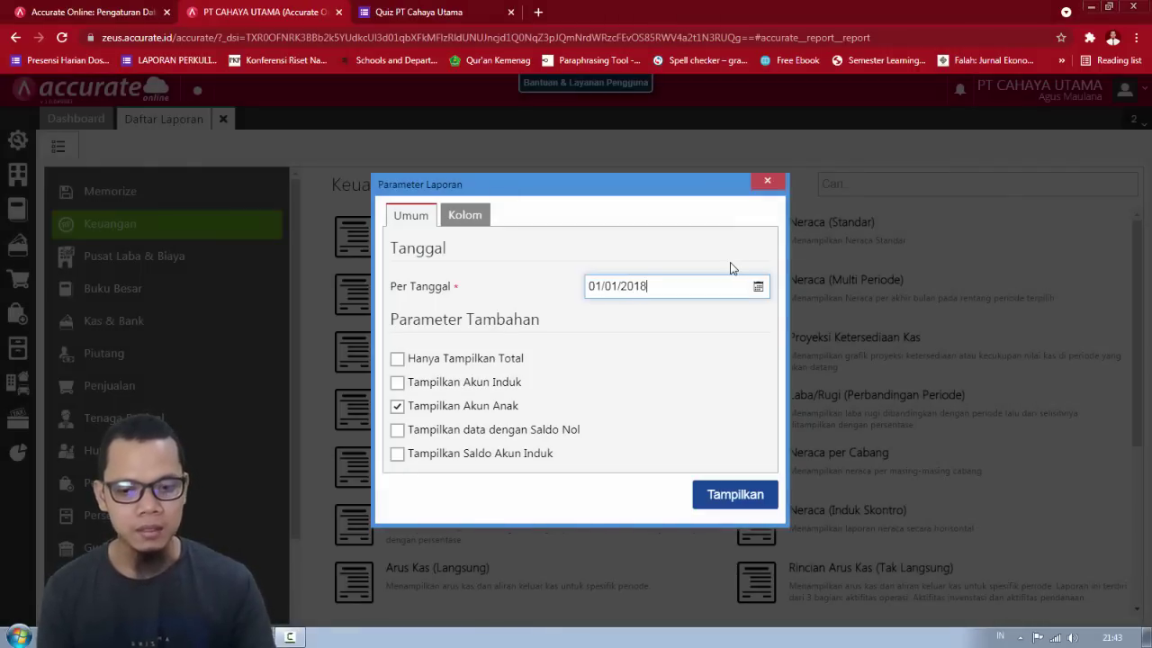
left_click(755, 495)
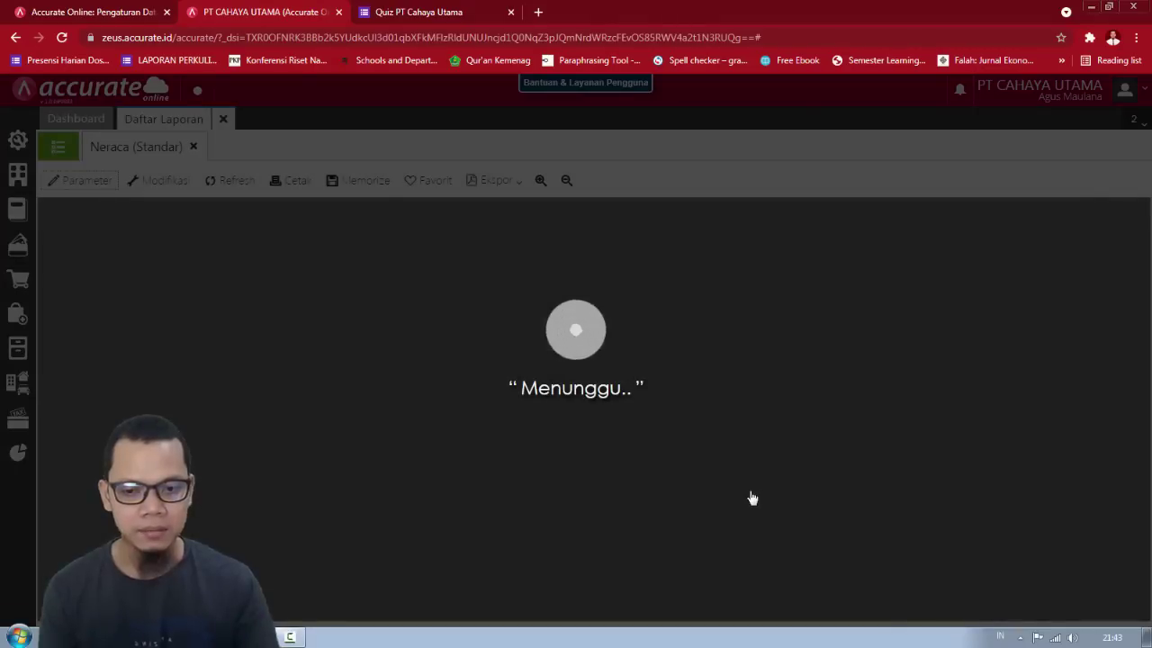
scroll(722, 460, "down", 3)
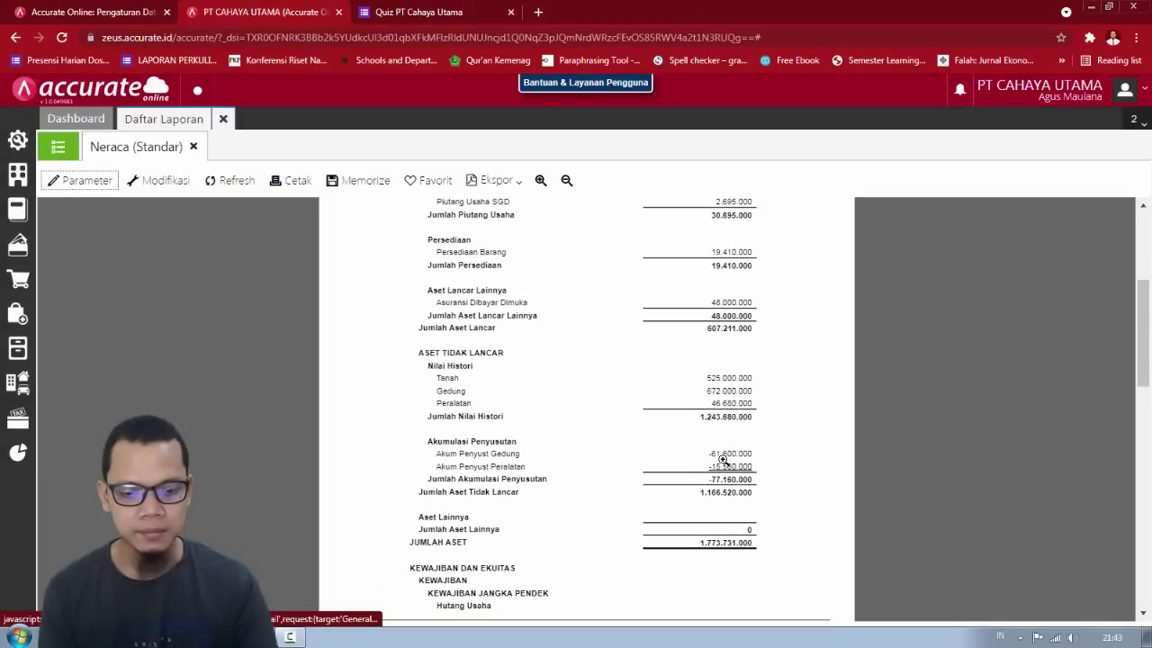
scroll(723, 460, "down", 10)
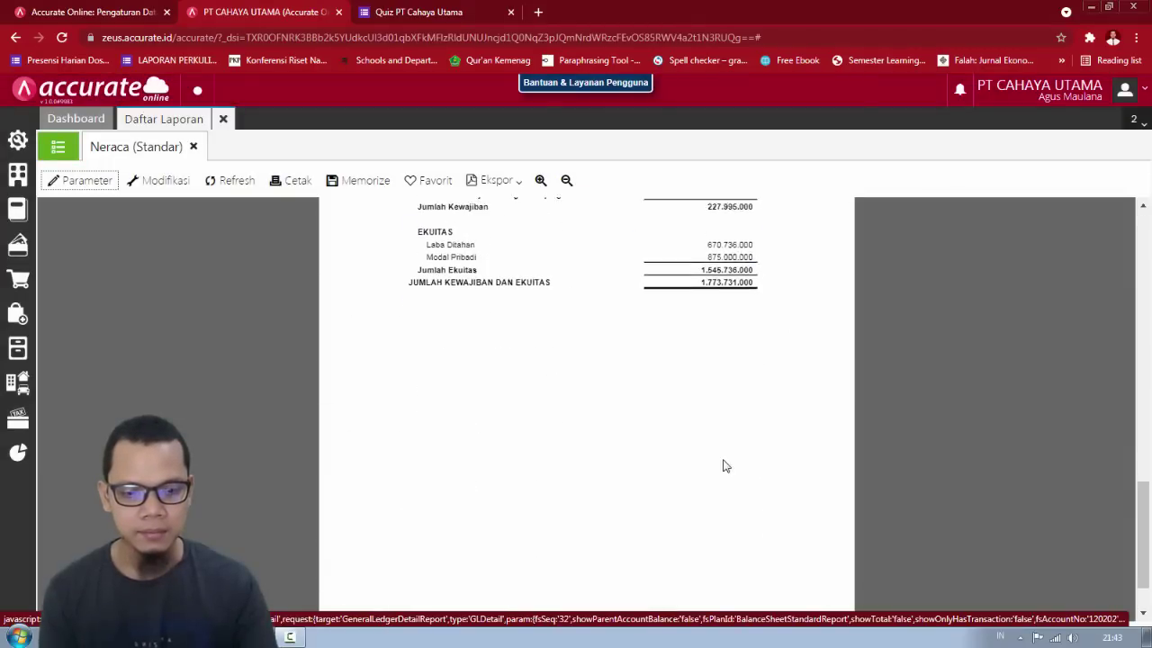
scroll(726, 466, "up", 3)
Step: Open 1. Daftar Akun.xls from the PT Cahaya Utama (TRY OUT) folder in Excel to show the source opening balances
key("alt+Tab")
key("alt+Tab")
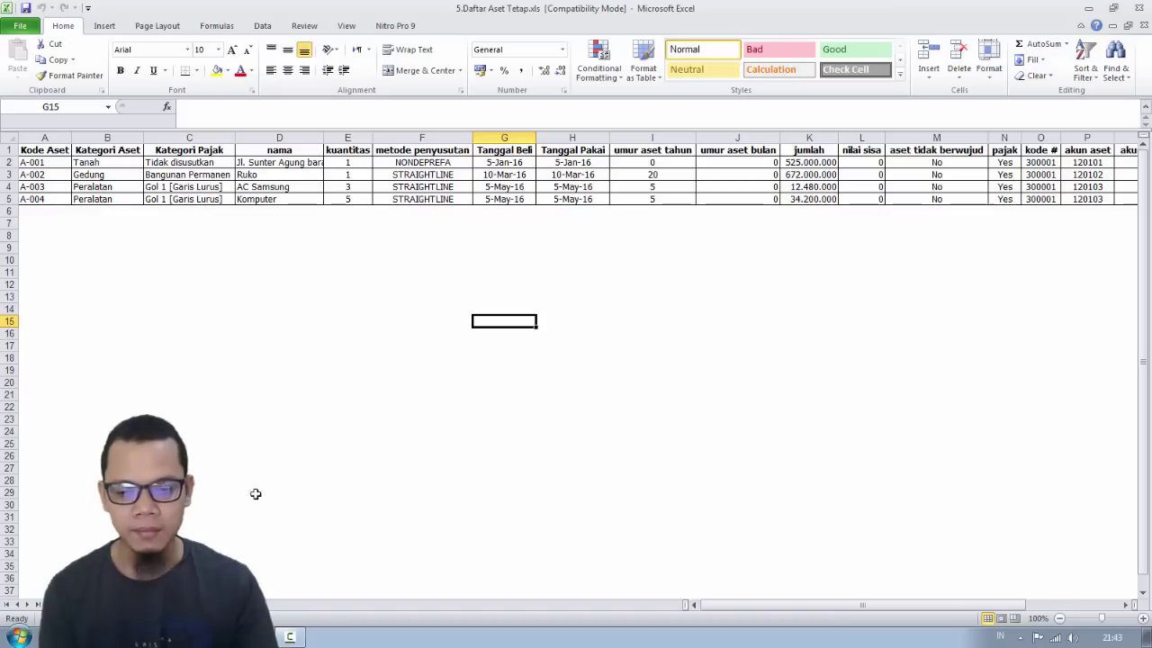
key("alt+Tab")
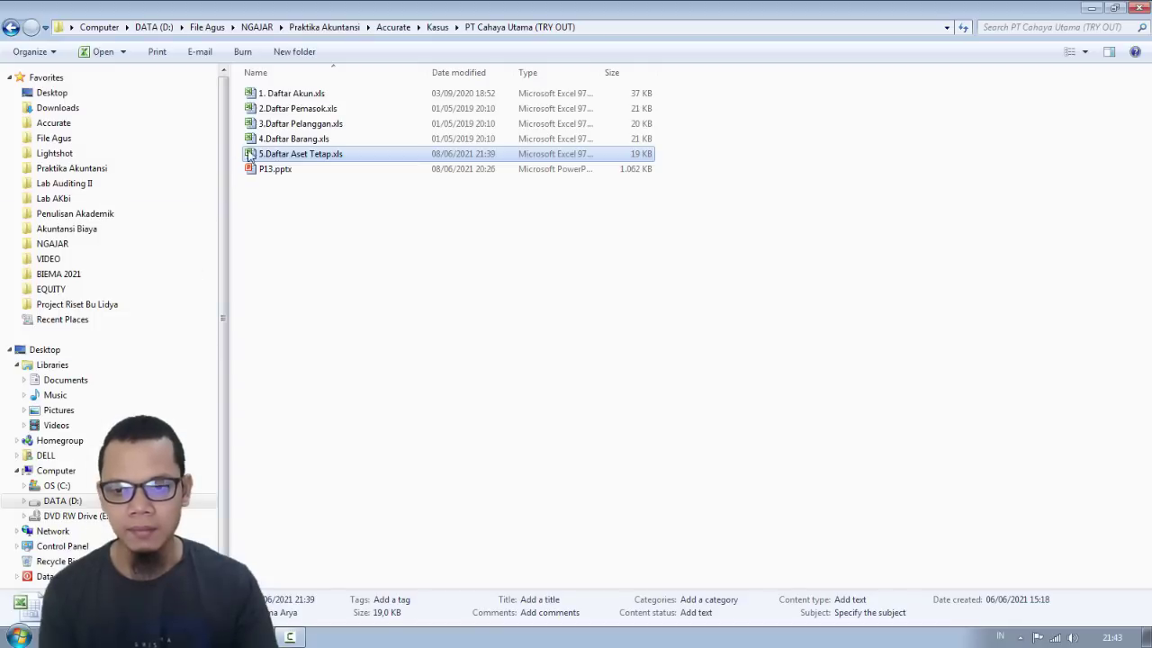
double_click(286, 95)
scroll(464, 363, "down", 1)
scroll(466, 360, "up", 1)
key("alt+Tab")
key("alt+Tab")
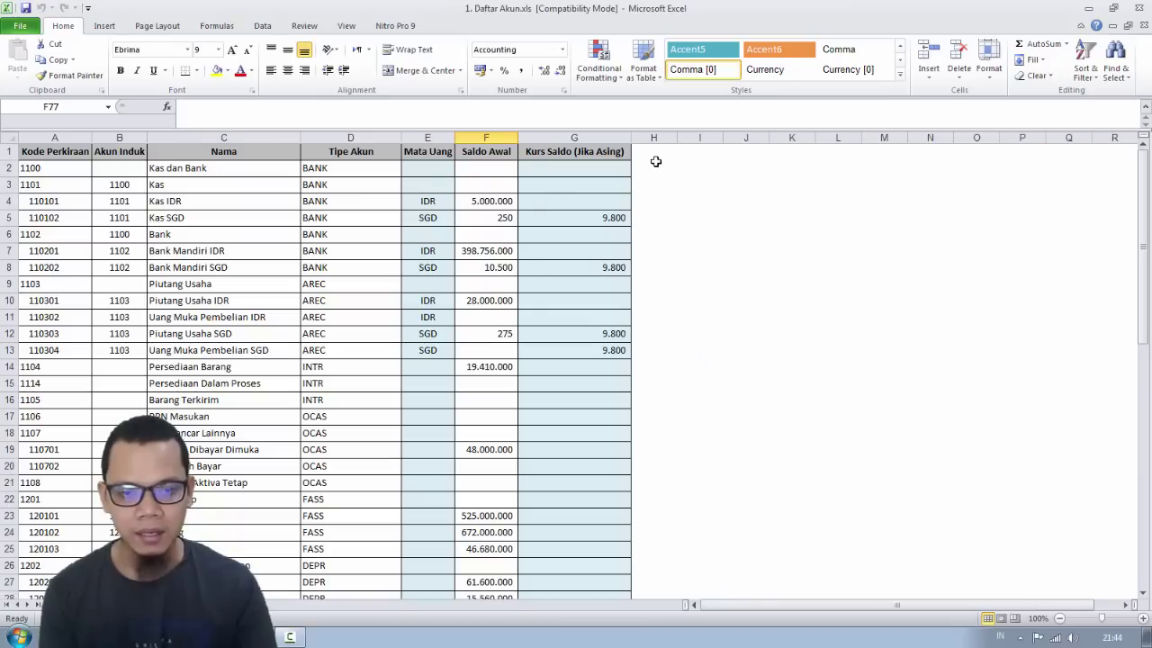
left_click_drag(655, 160, 671, 370)
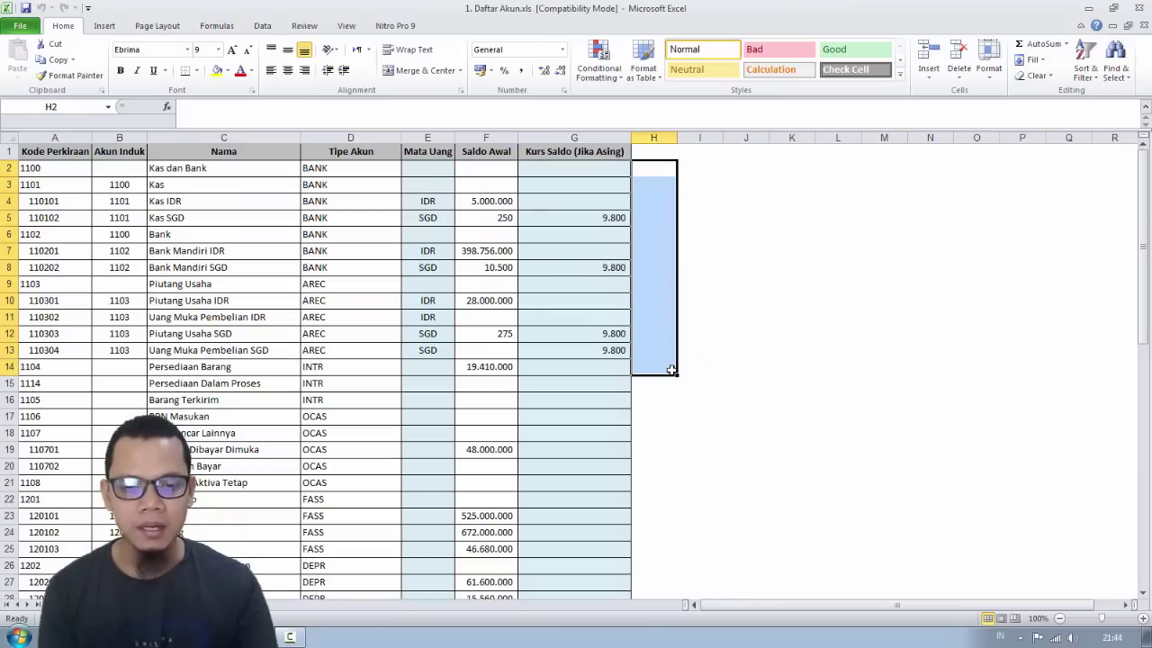
Step: Switch back to the Neraca (Standar) report in Accurate Online and compare total assets with total liabilities and equity
key("alt+Tab")
key("alt+Tab")
key("alt+Tab")
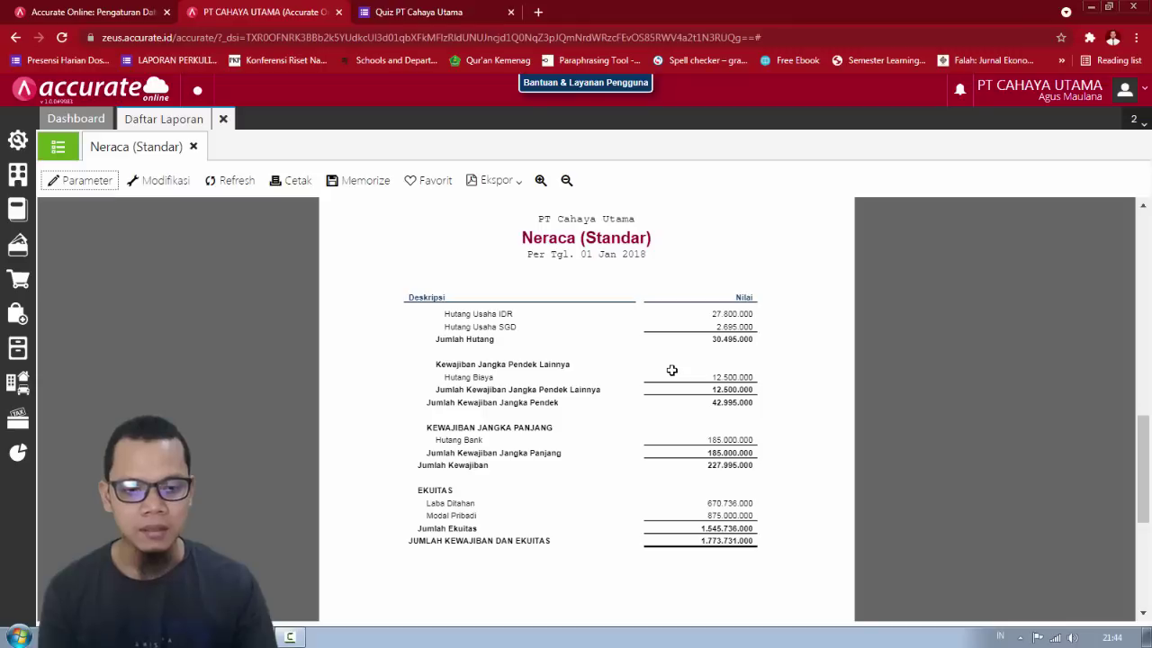
scroll(691, 352, "up", 10)
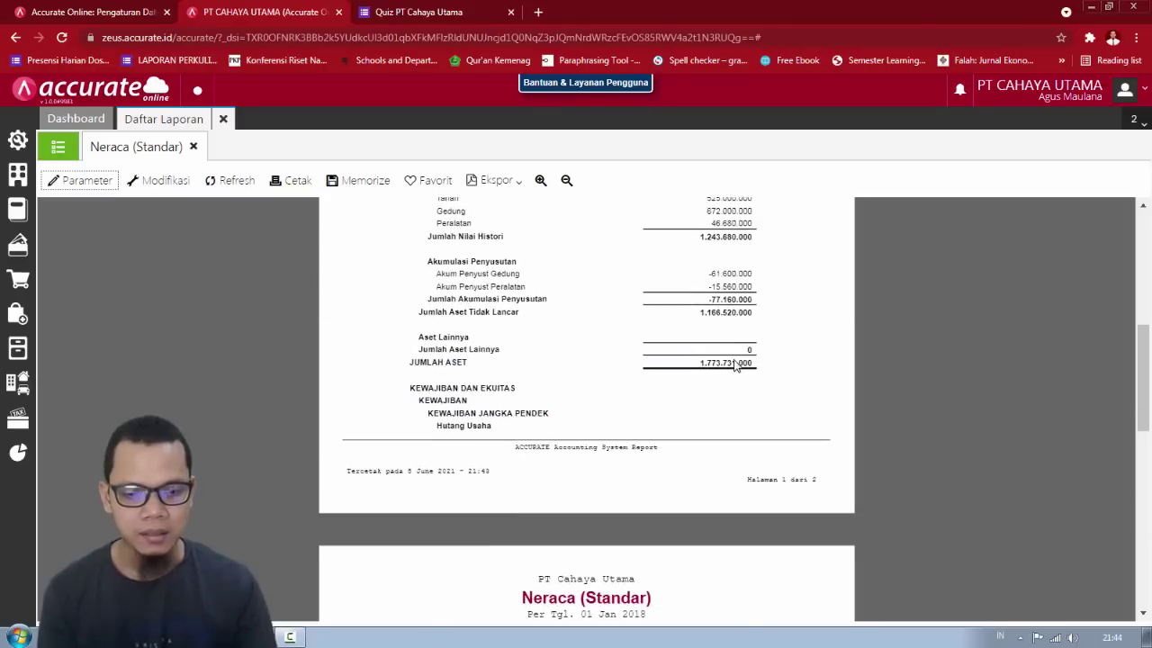
scroll(733, 364, "down", 5)
scroll(735, 363, "up", 4)
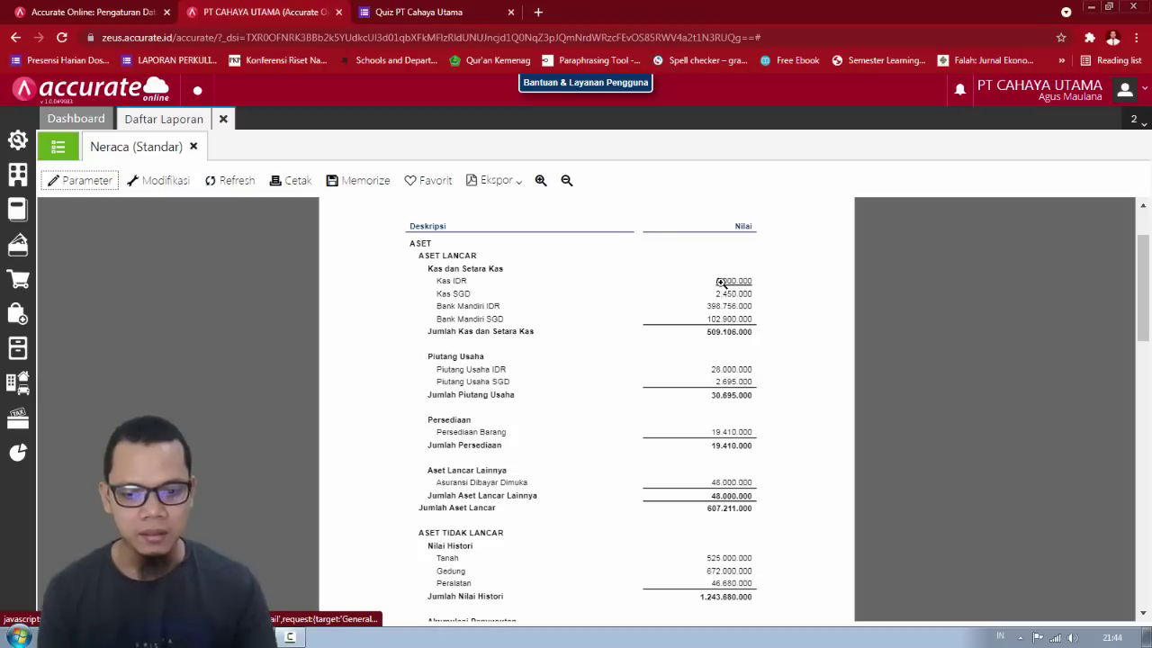
Step: Compare the cash, bank and trade receivable balances in the Neraca with the Saldo Awal column of 1. Daftar Akun.xls
key("alt+Tab")
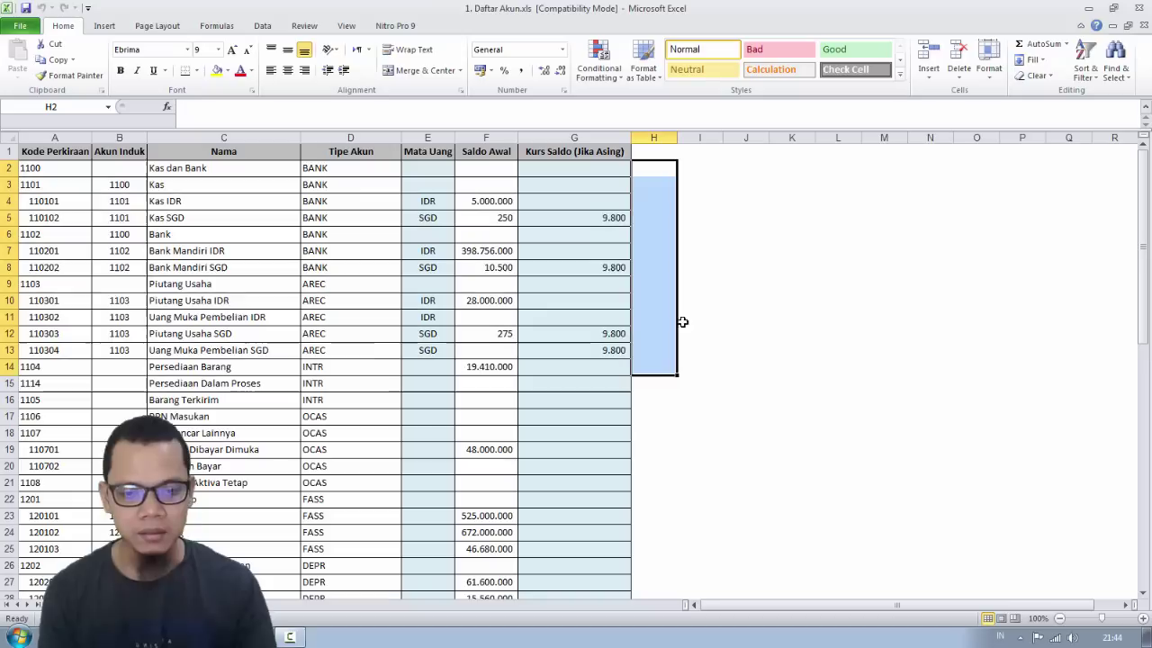
left_click(478, 204)
left_click(489, 252)
key("alt+Tab")
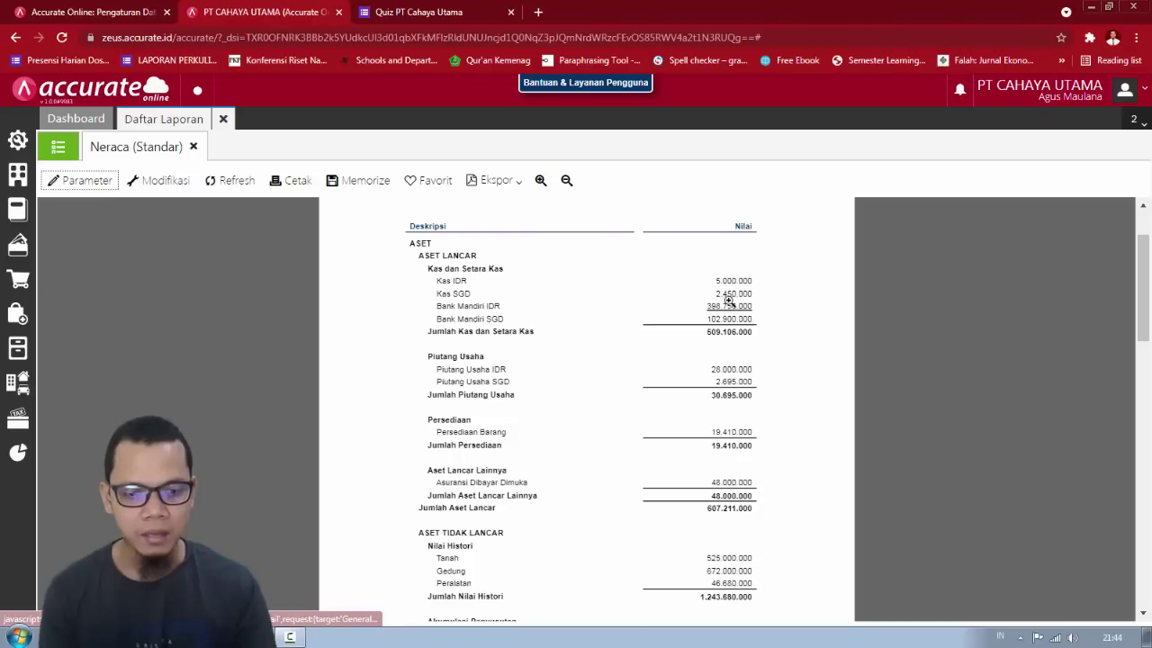
scroll(727, 335, "down", 1)
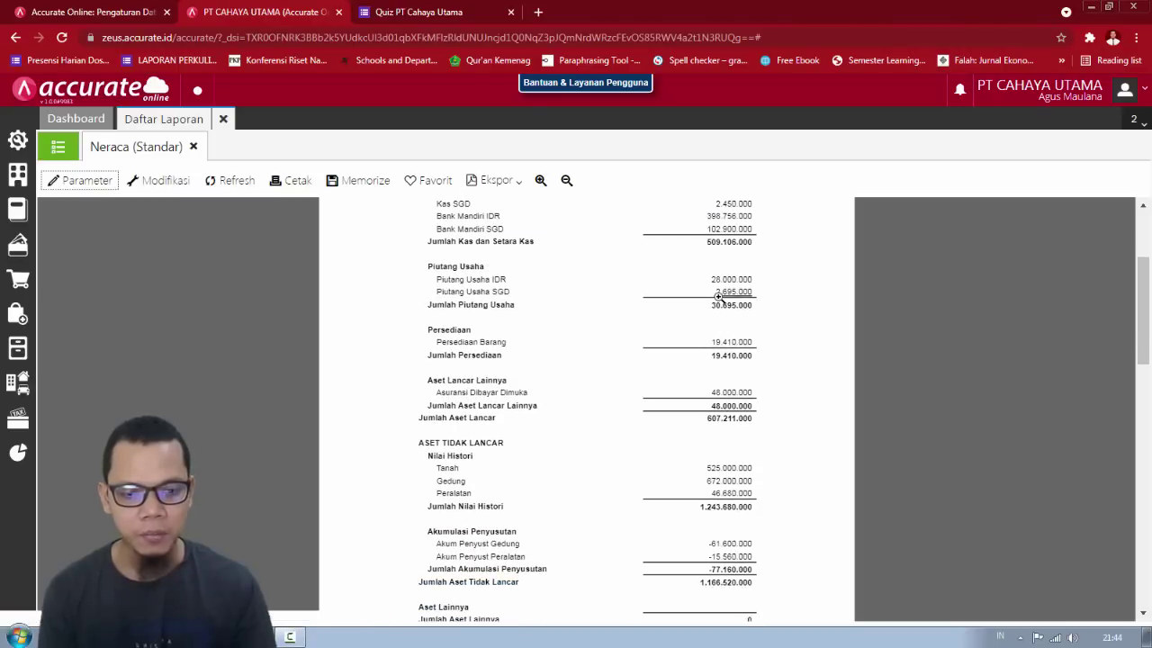
key("alt+Tab")
left_click(484, 298)
key("alt+Tab")
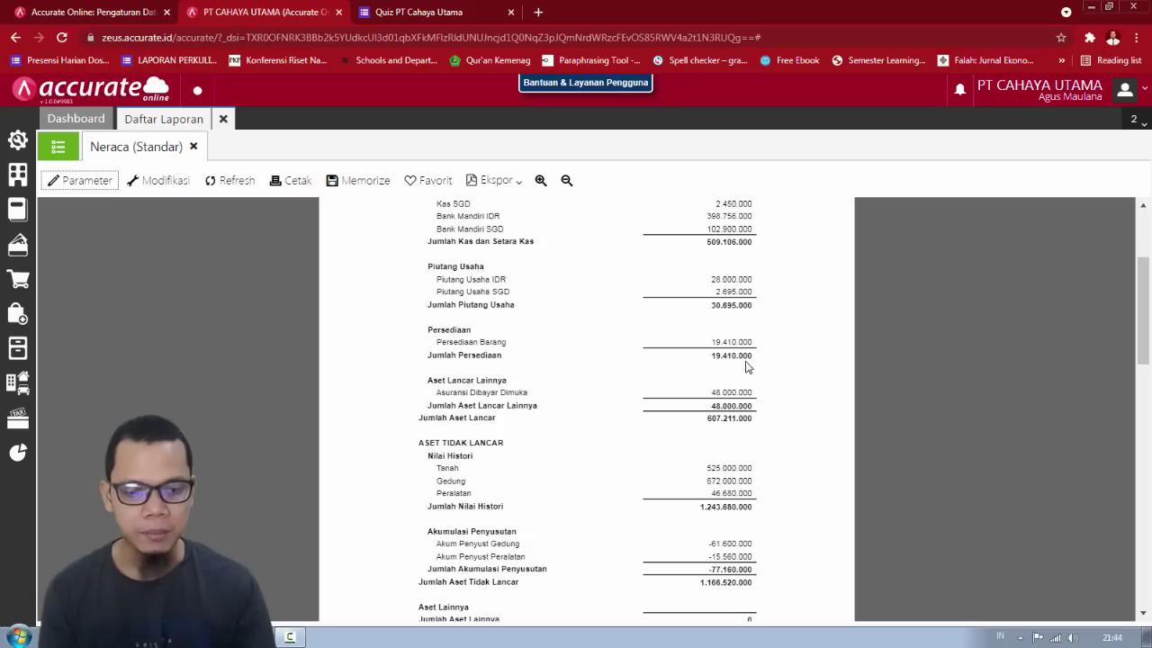
Step: Compare the land, building, equipment and accumulated depreciation balances in the Neraca with the account list in Excel
scroll(745, 386, "down", 1)
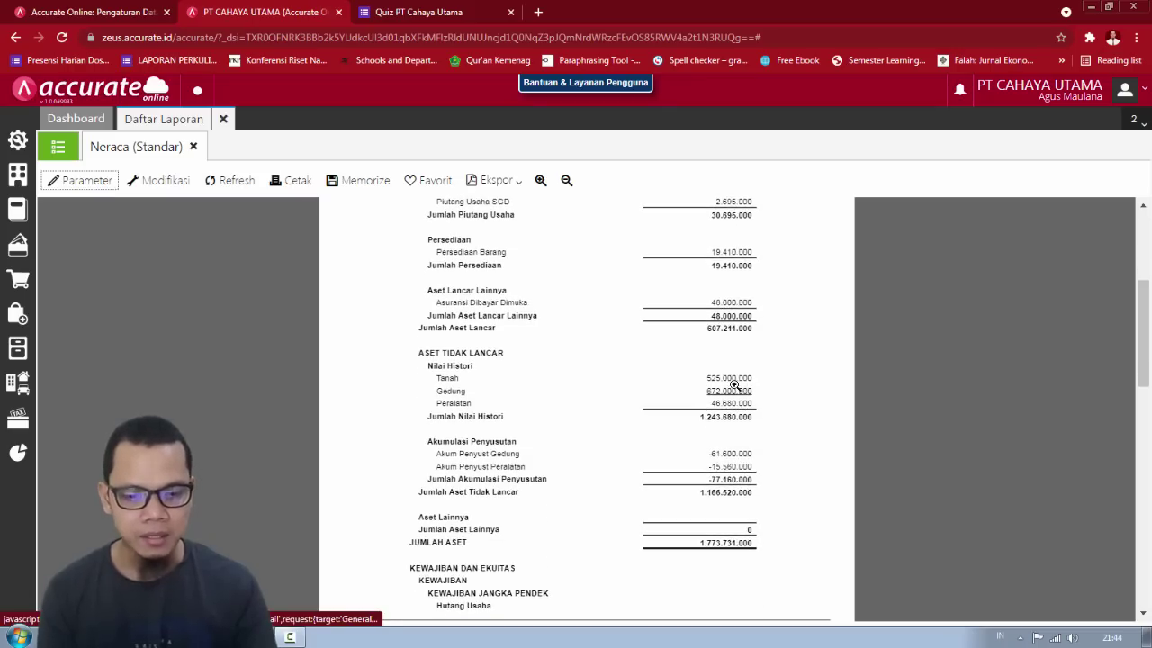
key("alt+Tab")
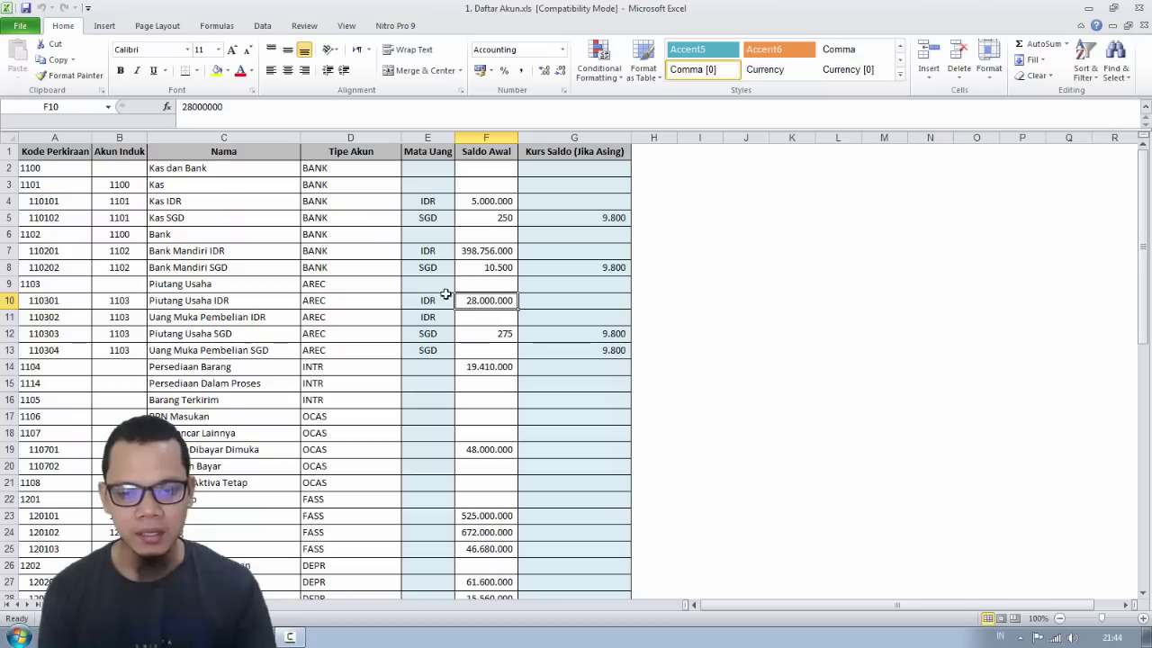
scroll(532, 355, "down", 2)
key("alt+Tab")
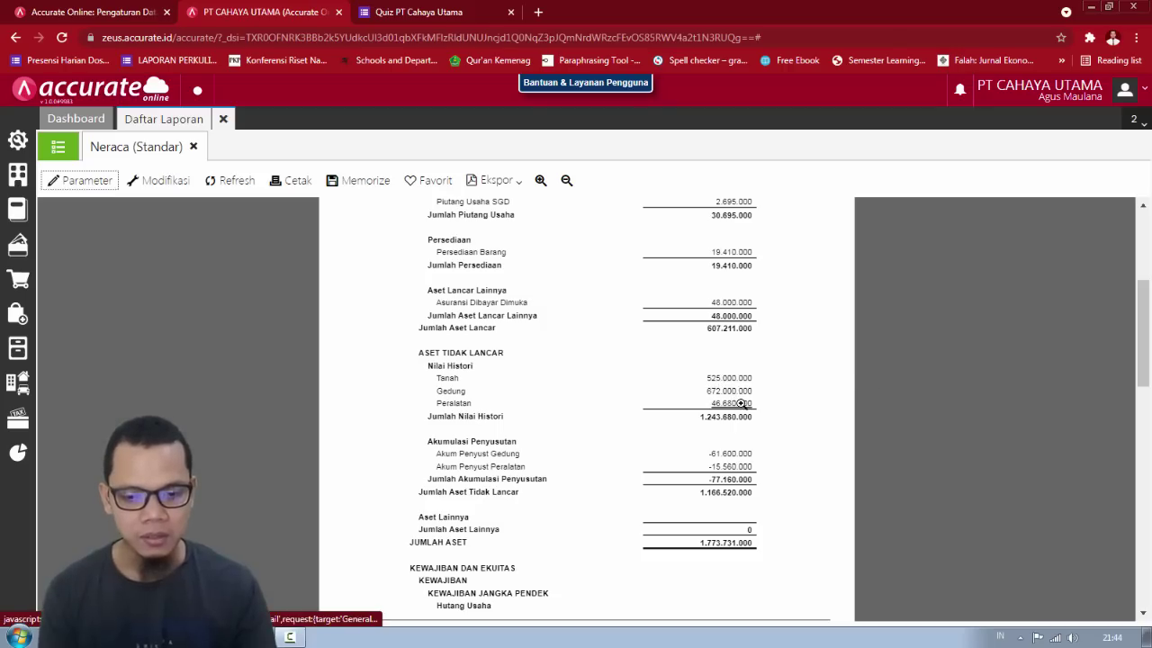
key("alt+Tab")
left_click(483, 450)
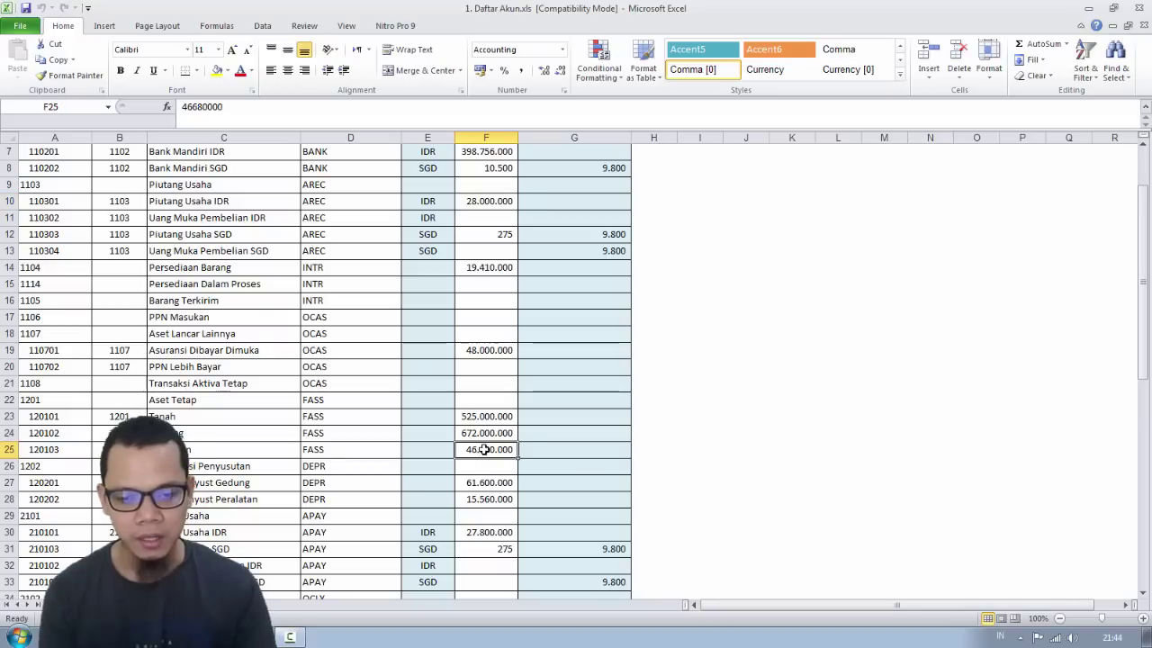
scroll(528, 451, "down", 2)
key("alt+Tab")
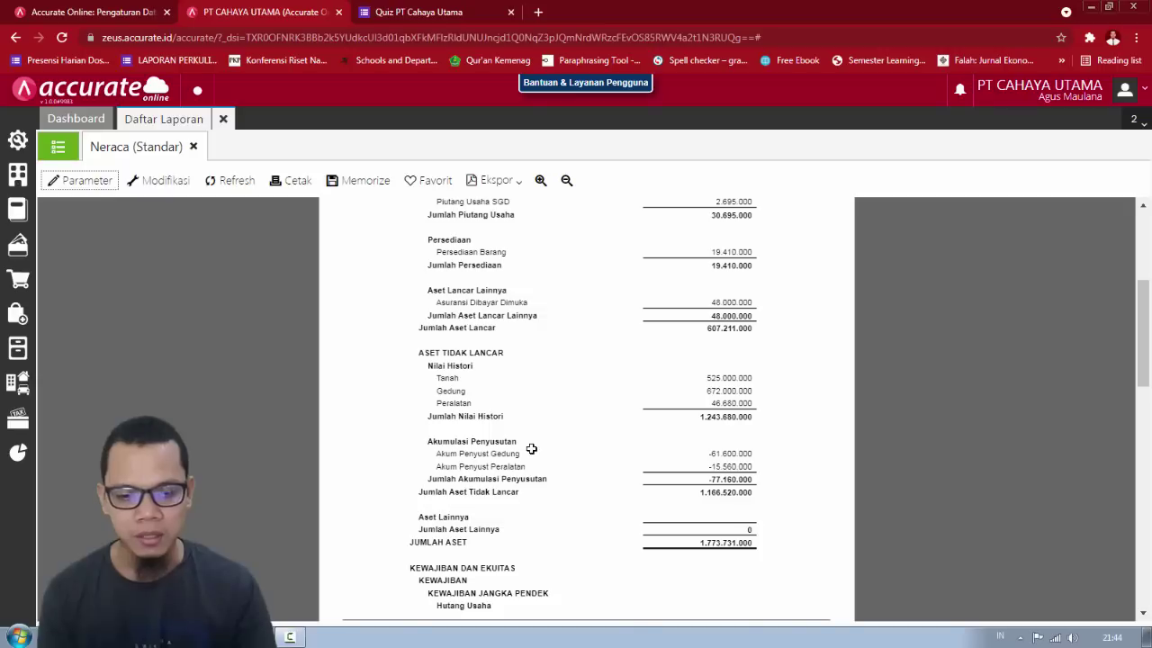
scroll(675, 447, "down", 3)
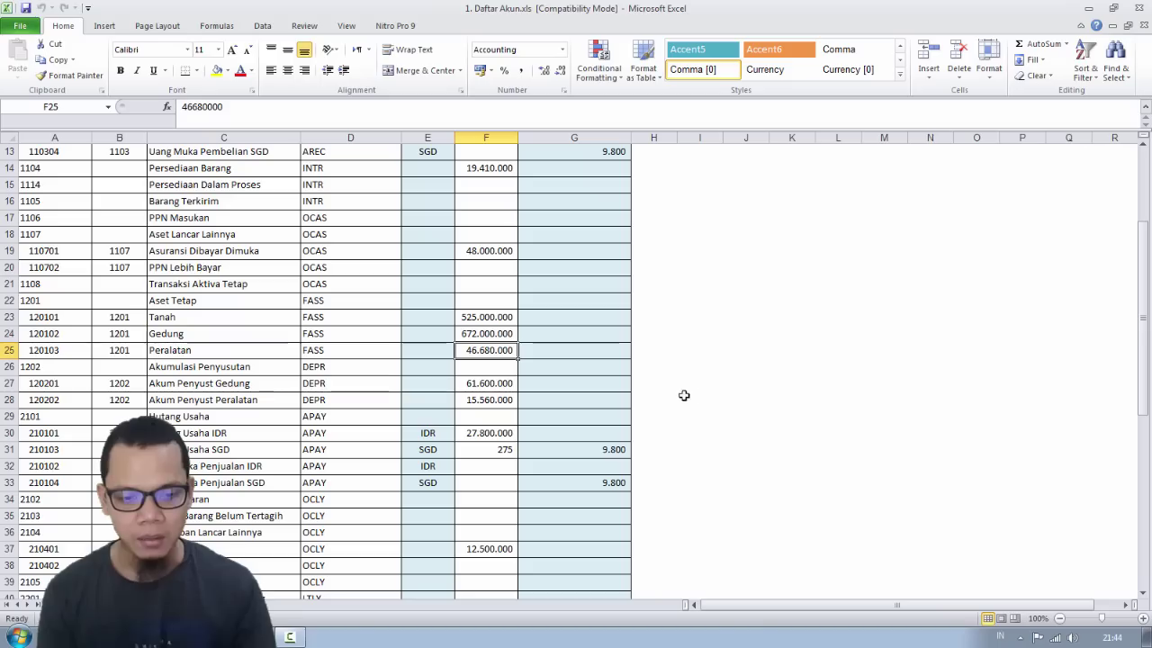
key("alt+Tab")
left_click(504, 385)
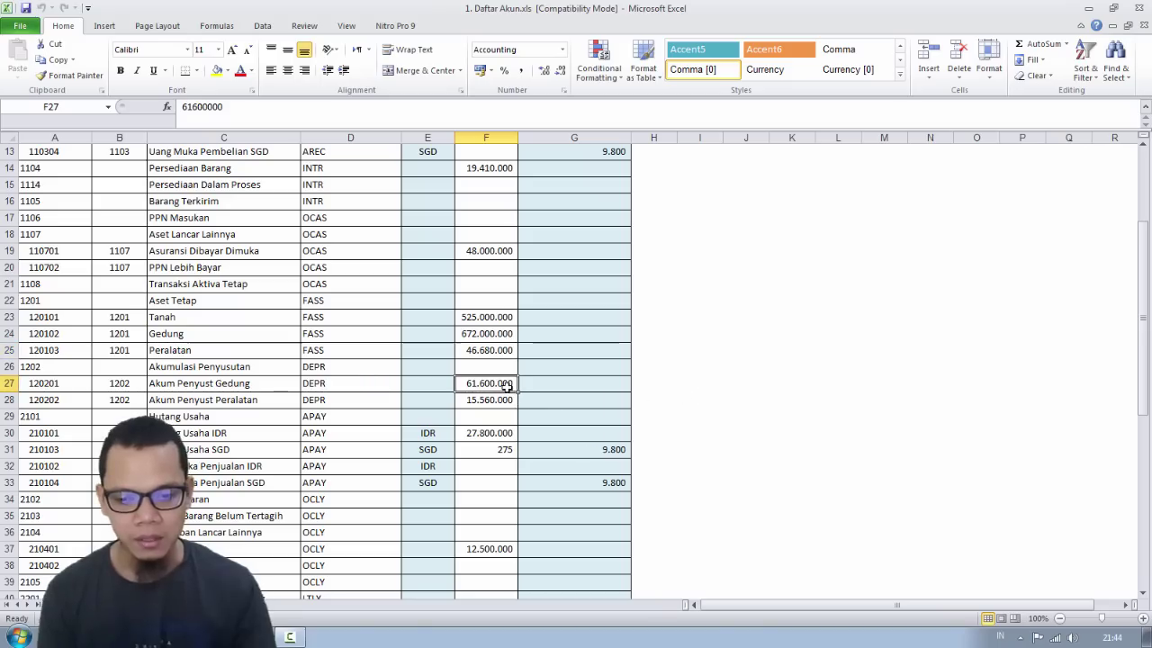
key("alt+Tab")
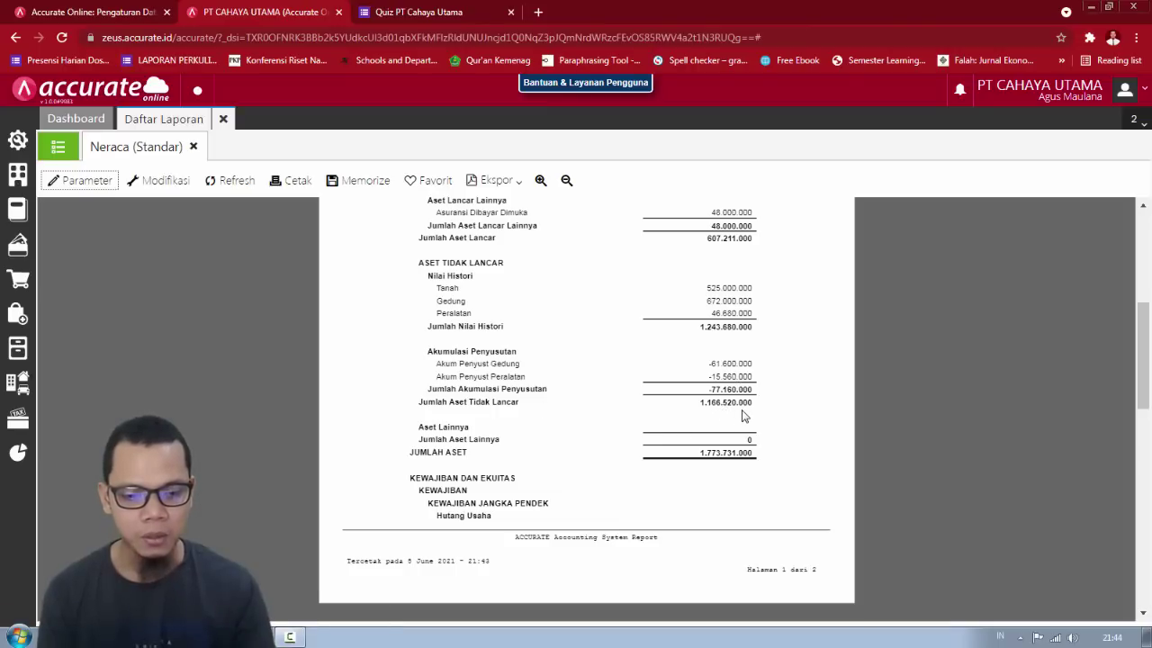
Step: Compare the liability and equity balances in the Neraca with 1. Daftar Akun.xls, and close the Neraca (Standar) report
scroll(744, 416, "down", 1)
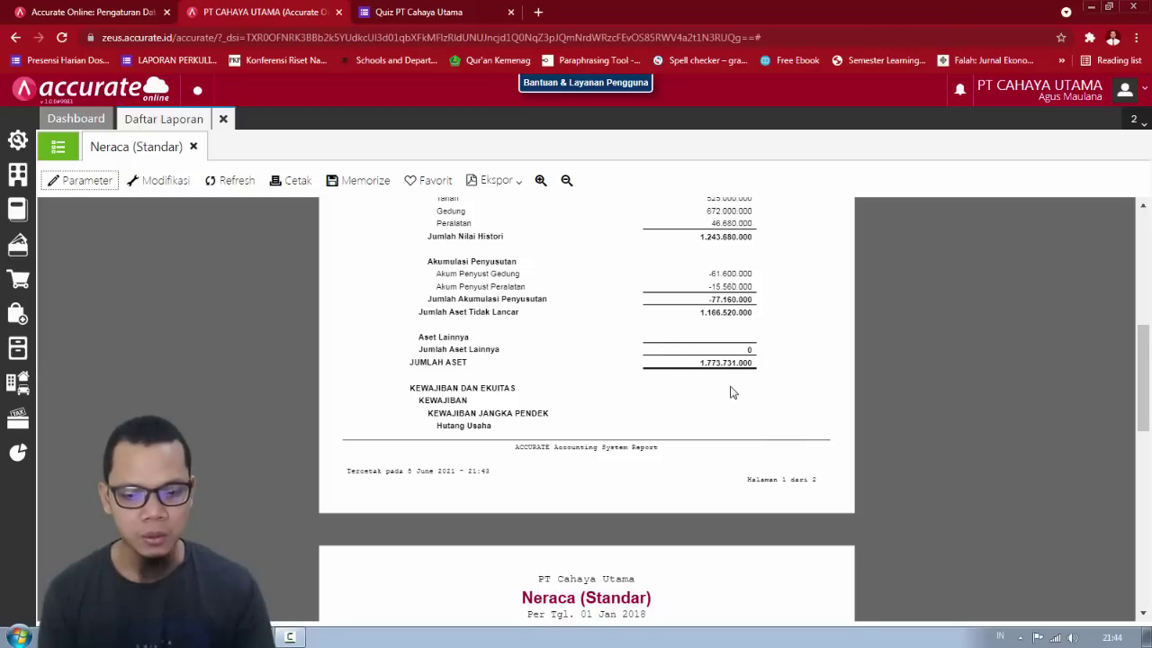
scroll(731, 392, "down", 4)
key("alt+Tab")
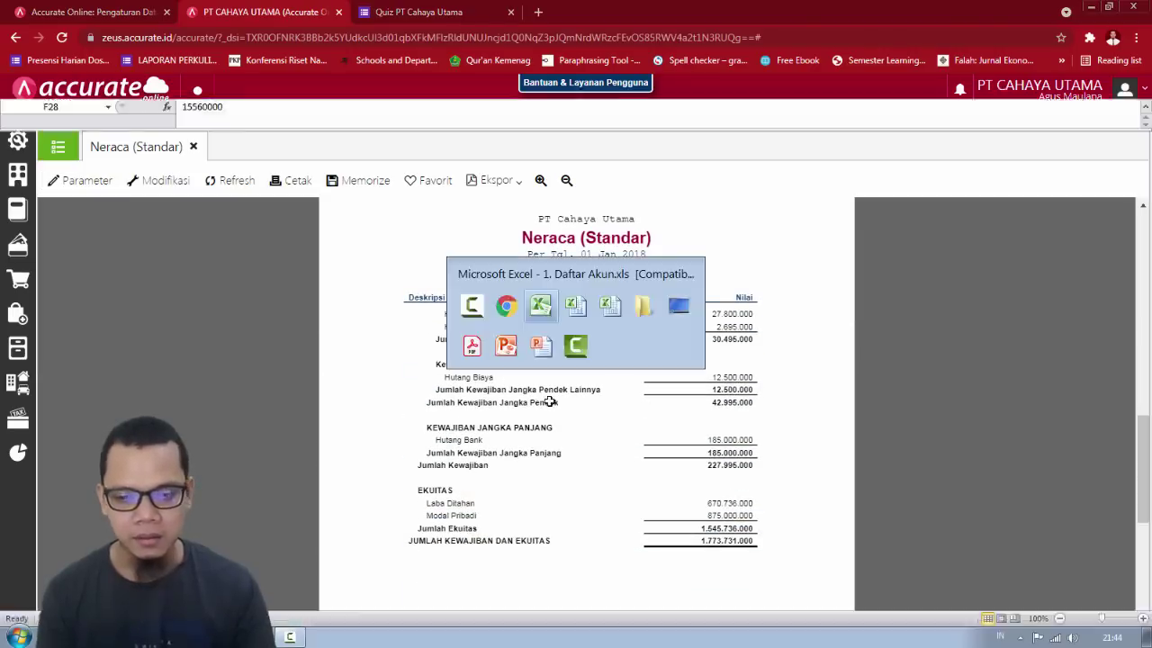
scroll(378, 399, "down", 3)
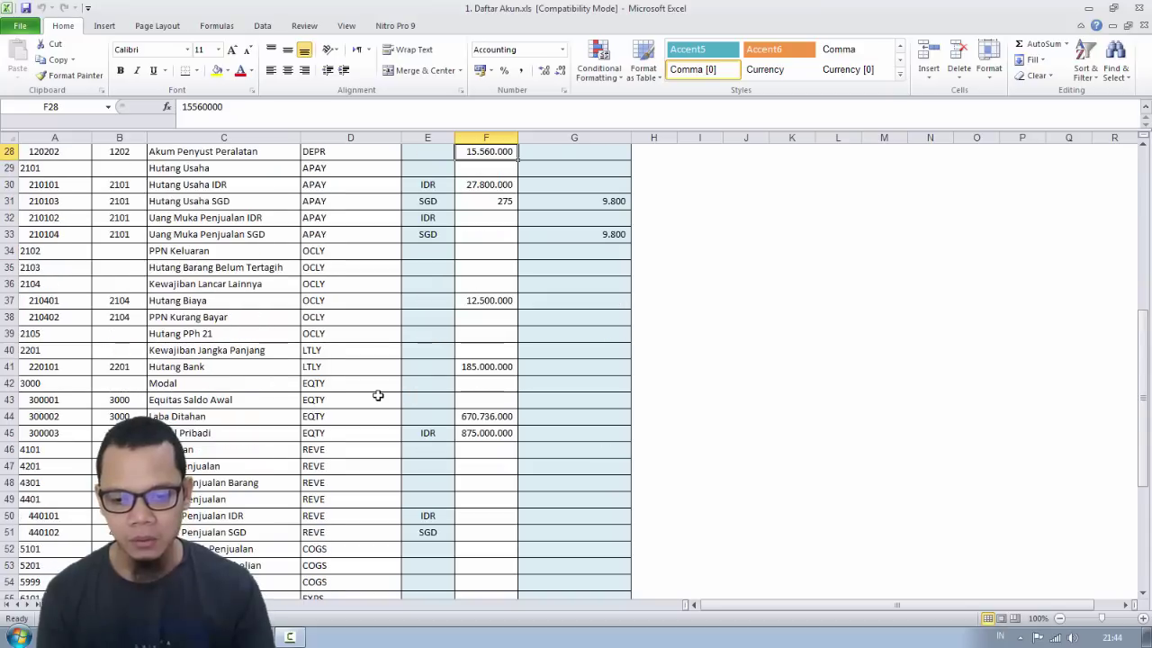
left_click(493, 416)
key("alt+Tab")
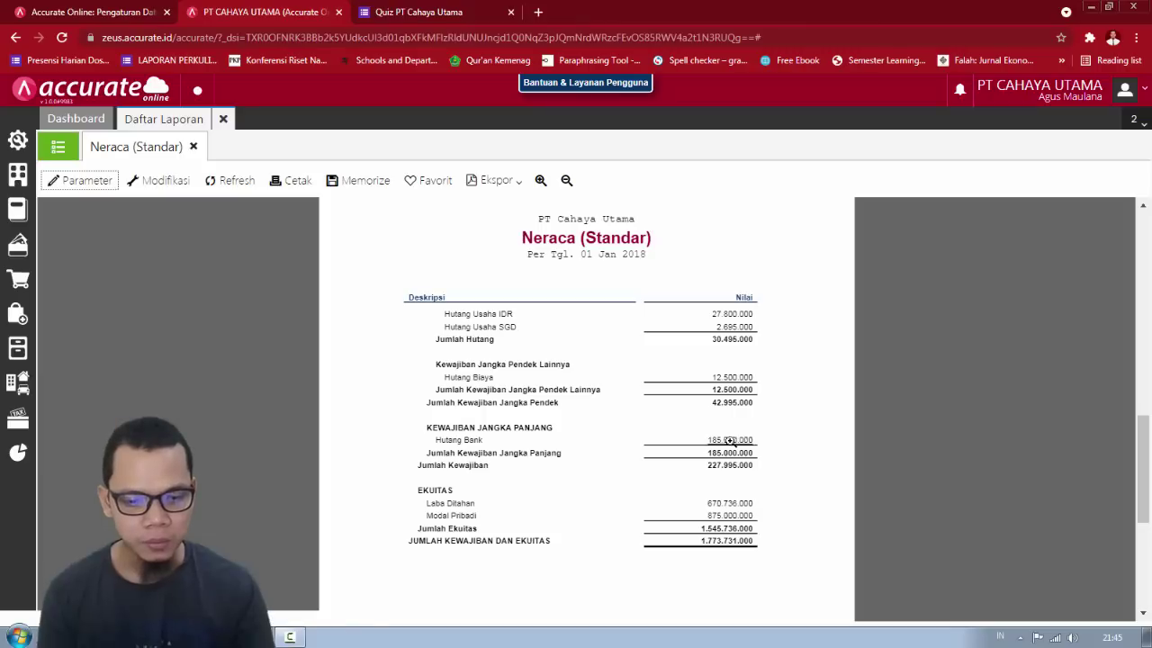
key("alt+Tab")
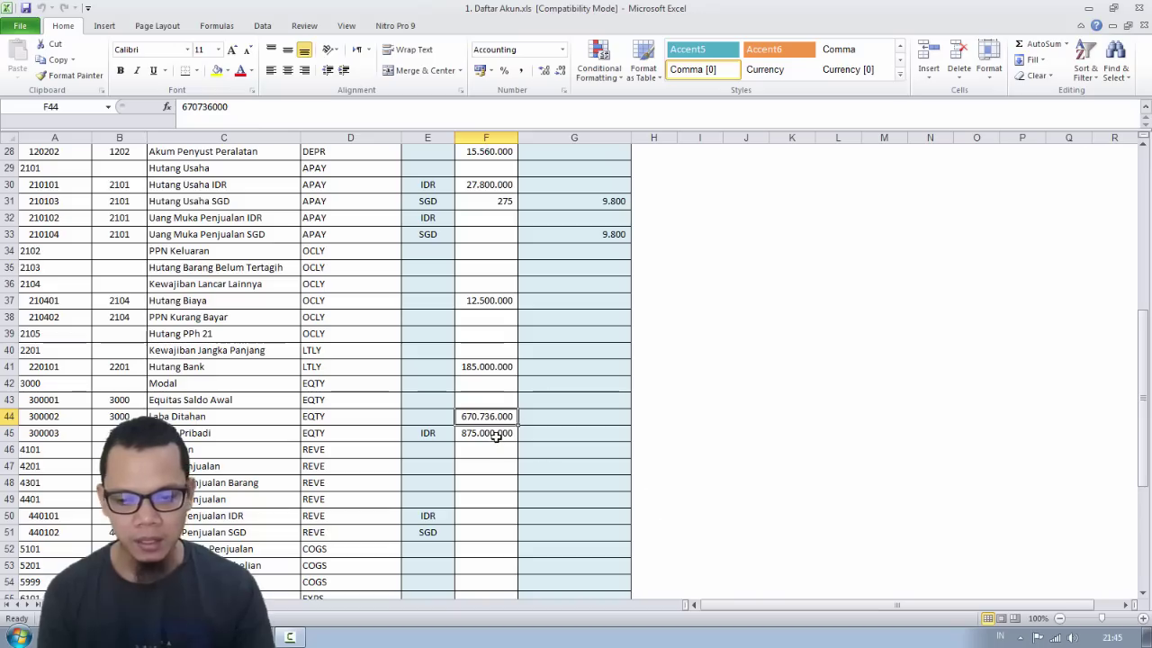
key("alt+Tab")
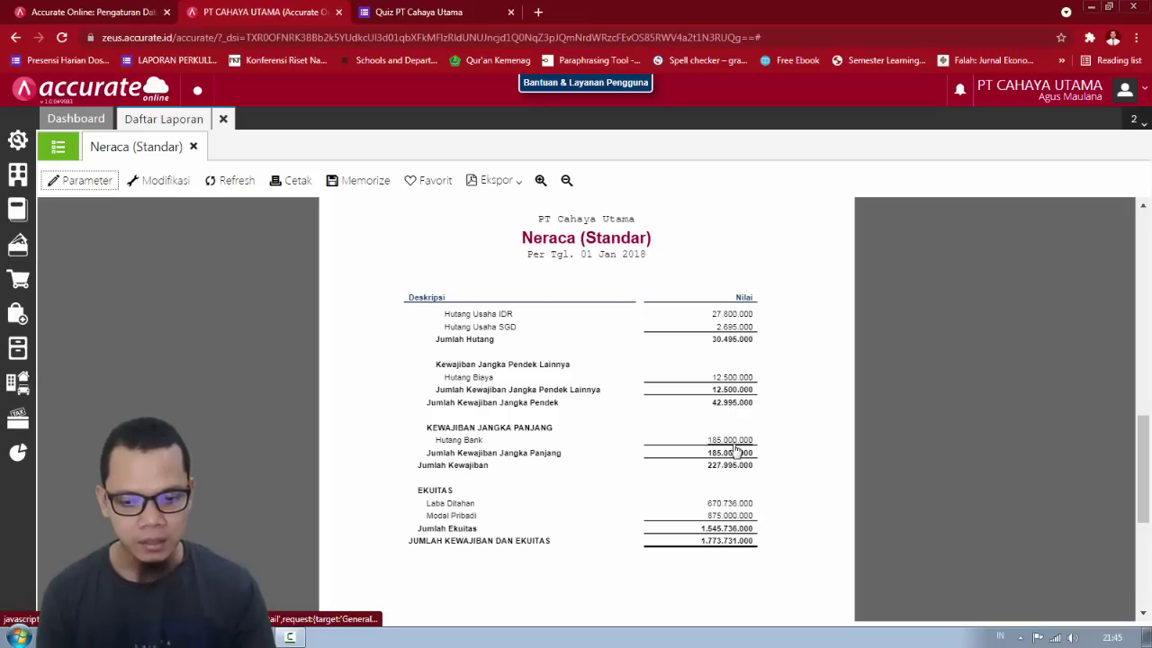
scroll(732, 441, "down", 1)
key("alt+Tab")
scroll(459, 461, "down", 10)
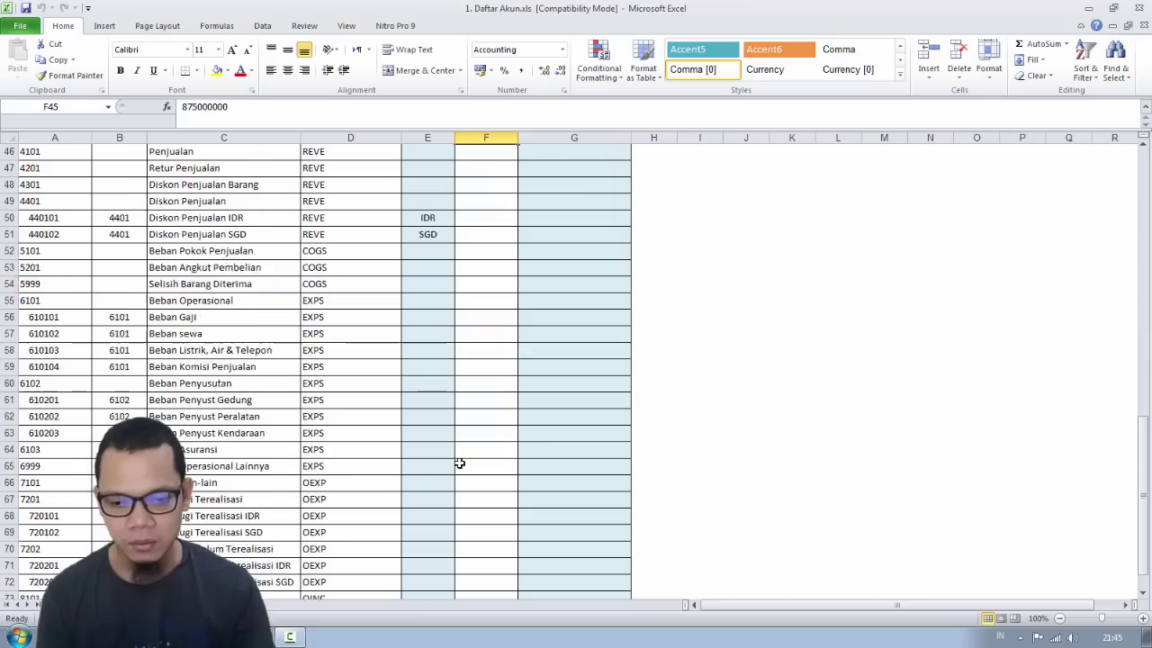
scroll(463, 461, "up", 3)
scroll(464, 461, "up", 2)
key("alt+Tab")
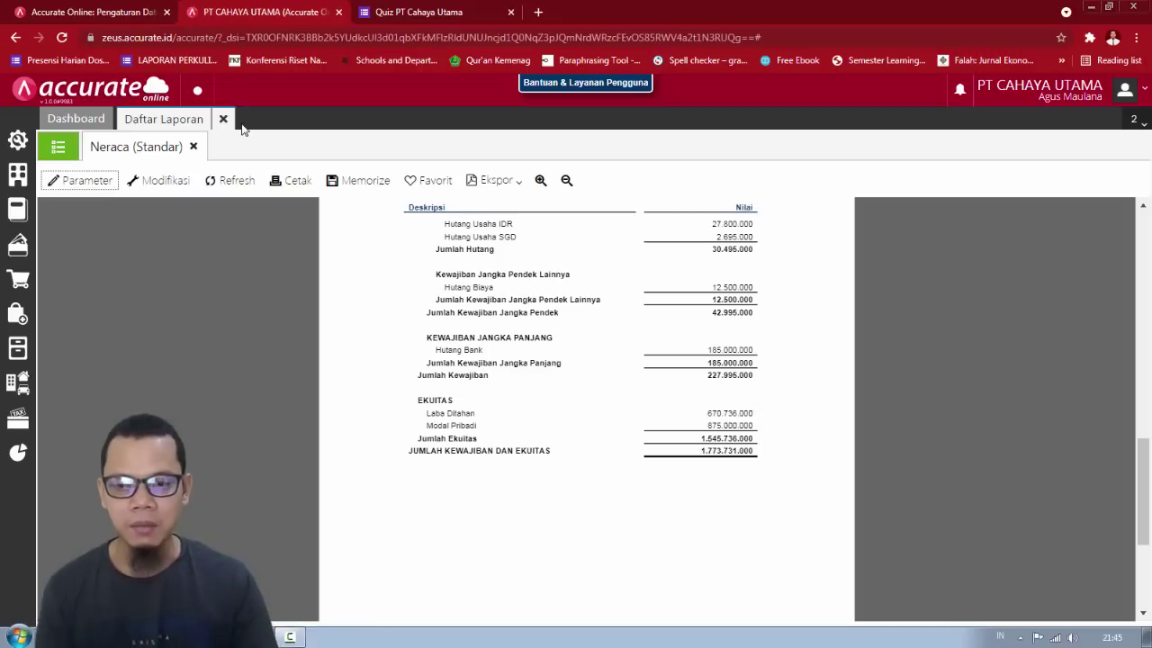
left_click(193, 147)
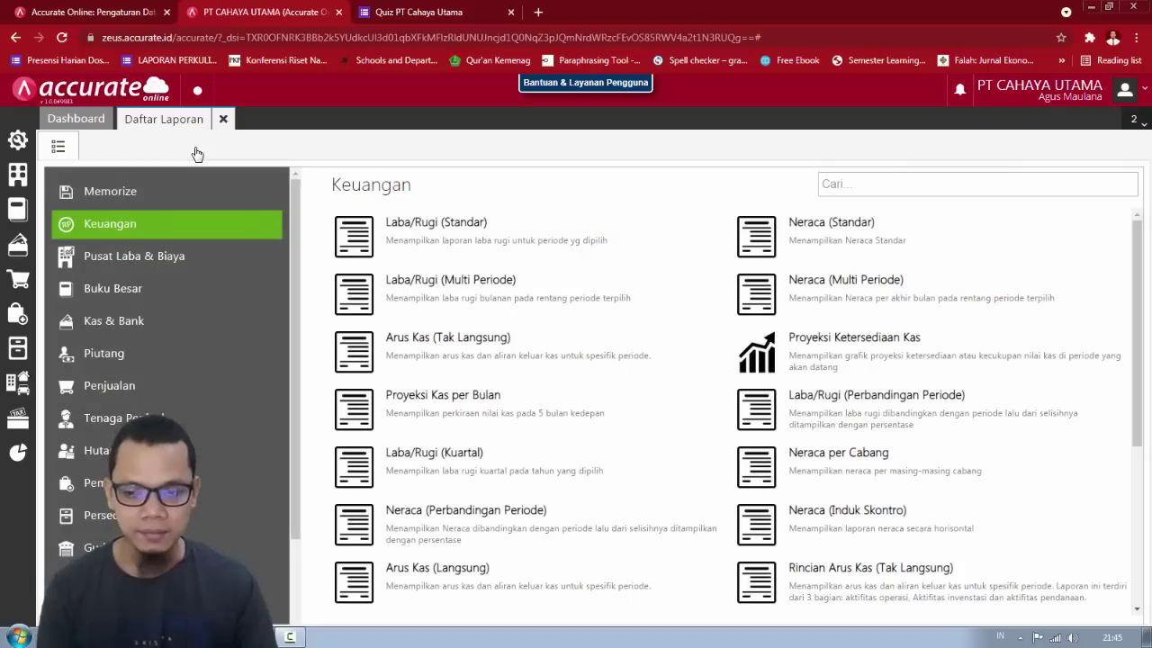
Step: Display the Buku Besar Pembantu Piutang report for Kantor Pusat from 31/12/2017 to 01/01/2018
key("alt+Tab")
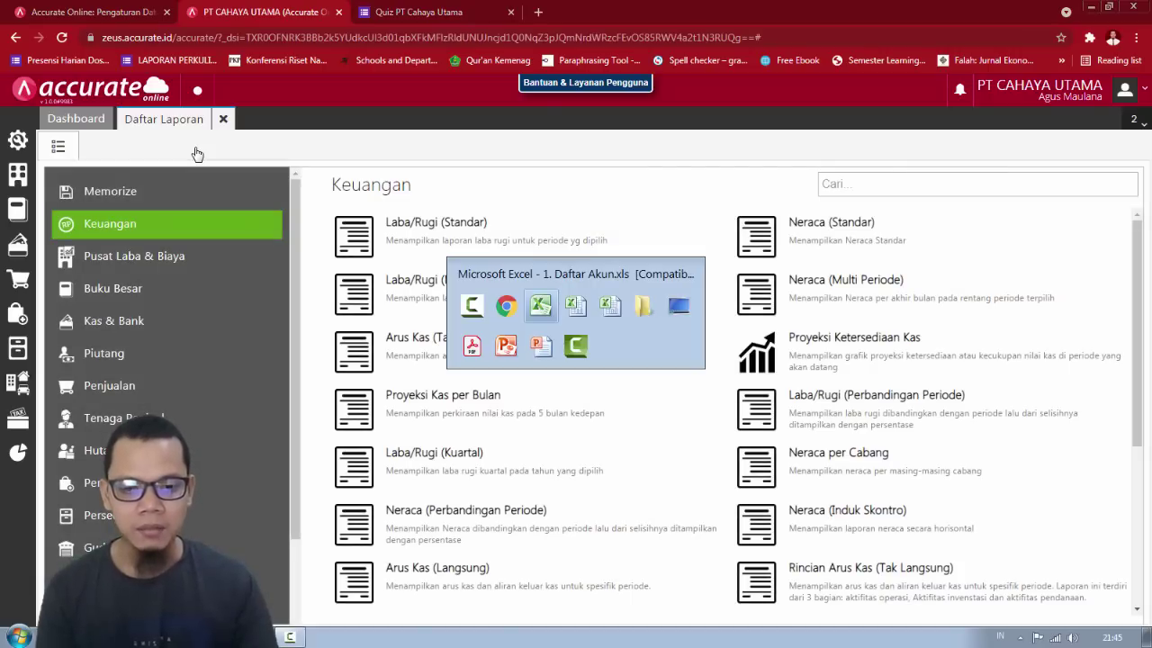
key("alt+Tab")
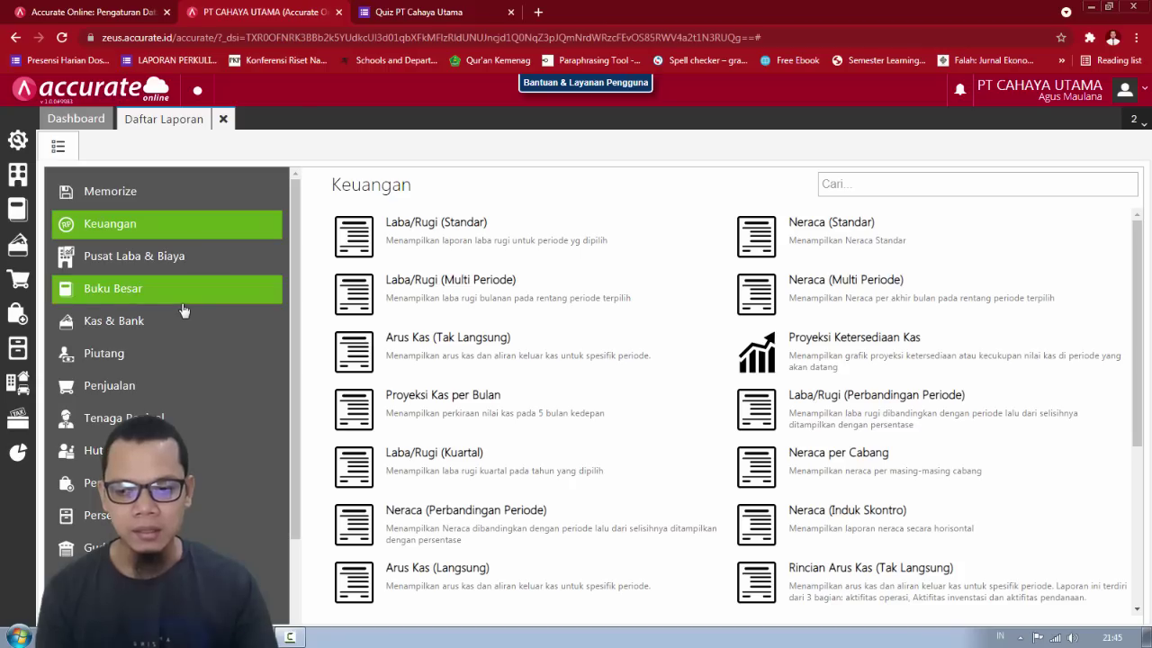
left_click(160, 364)
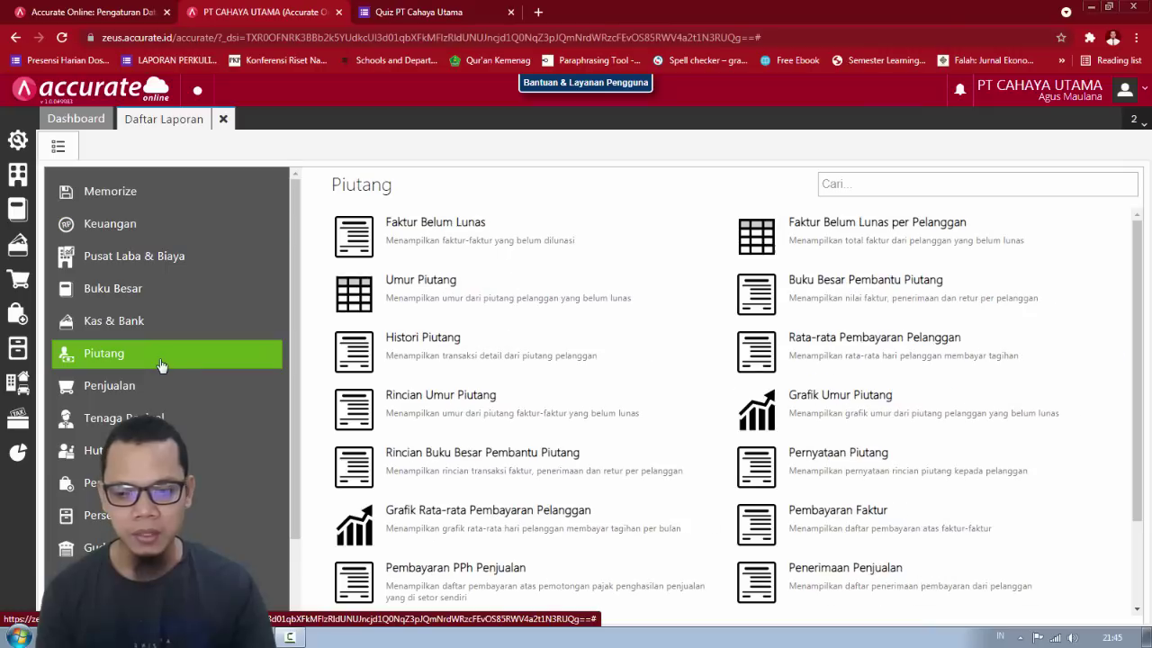
left_click(834, 301)
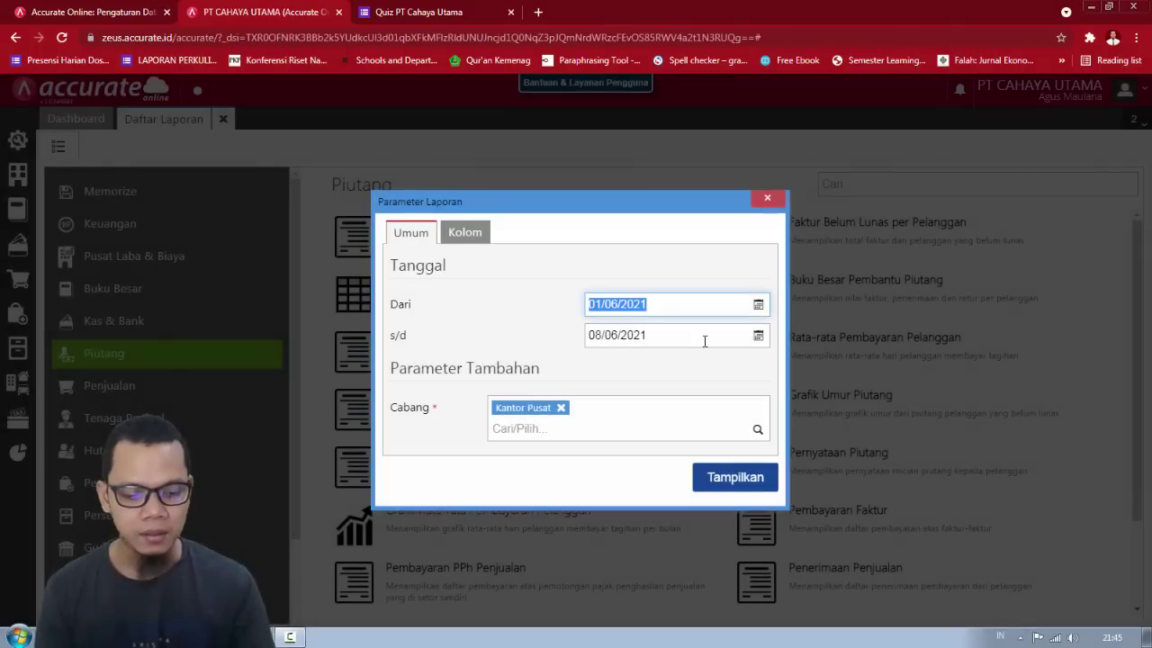
type("31")
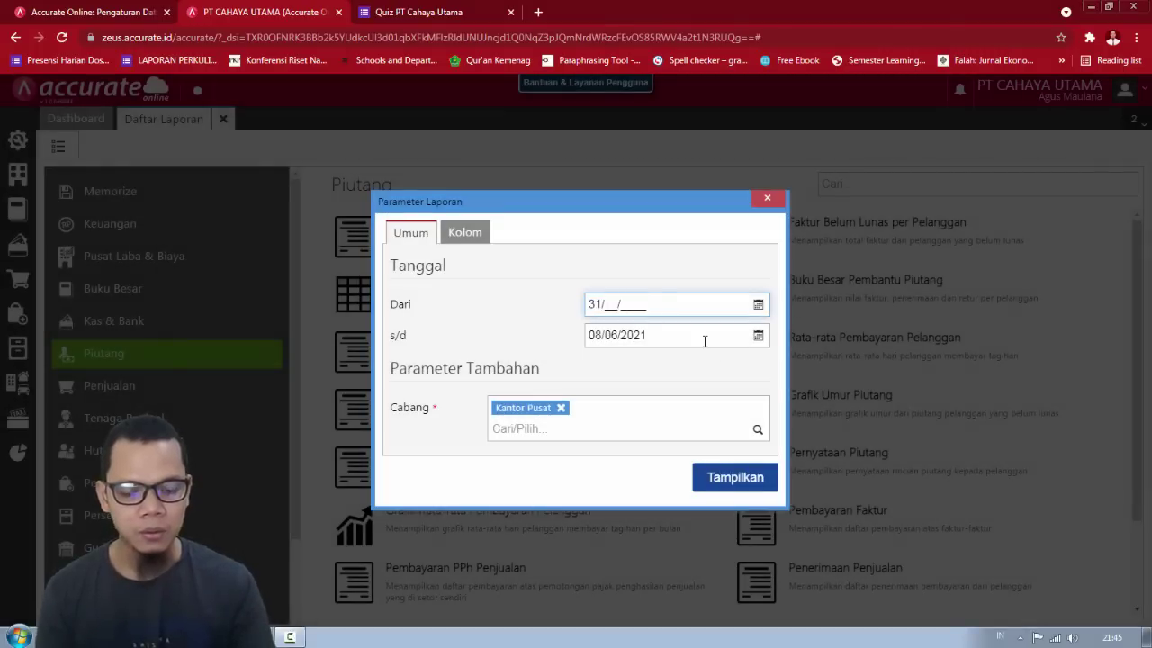
key("Tab")
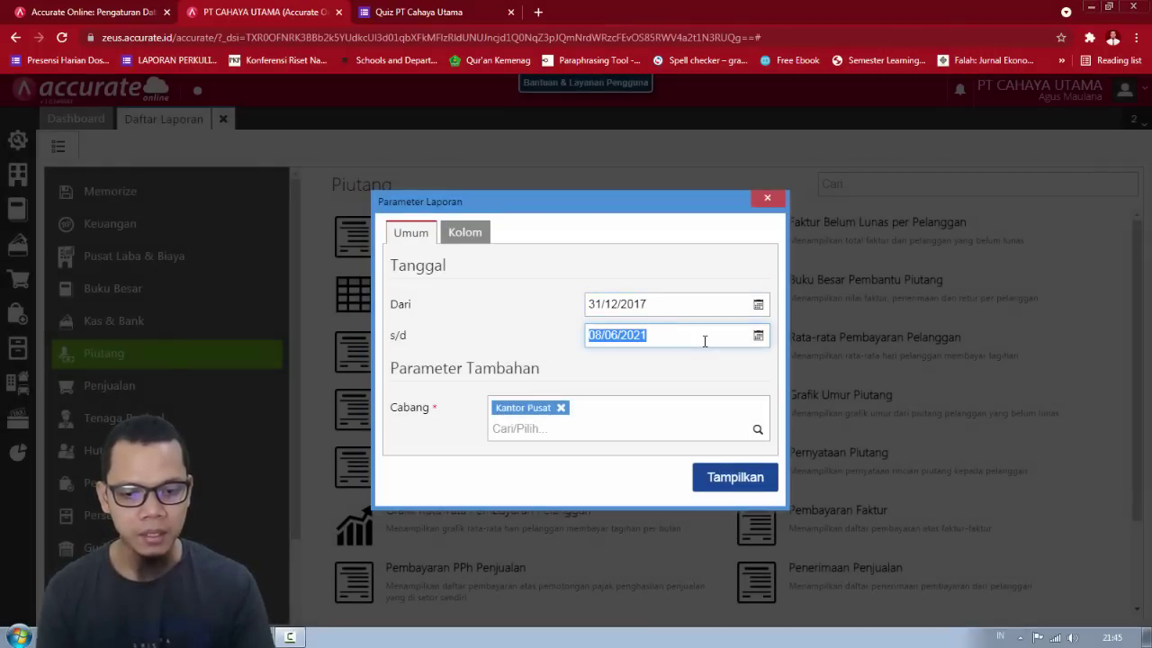
type("01")
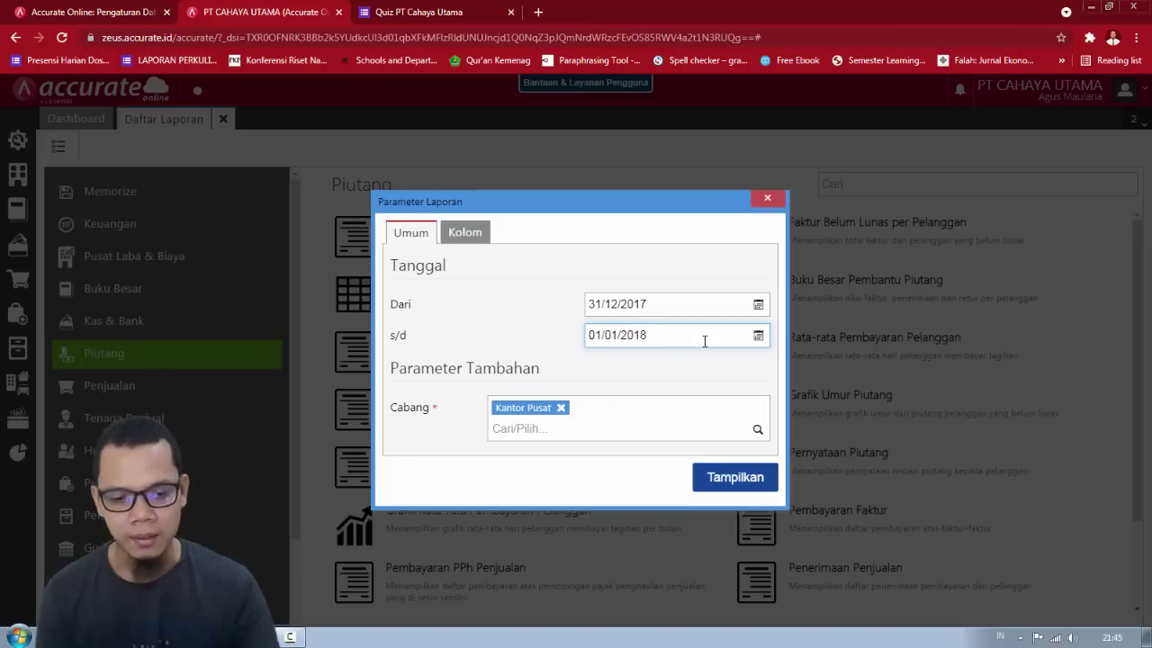
left_click(735, 477)
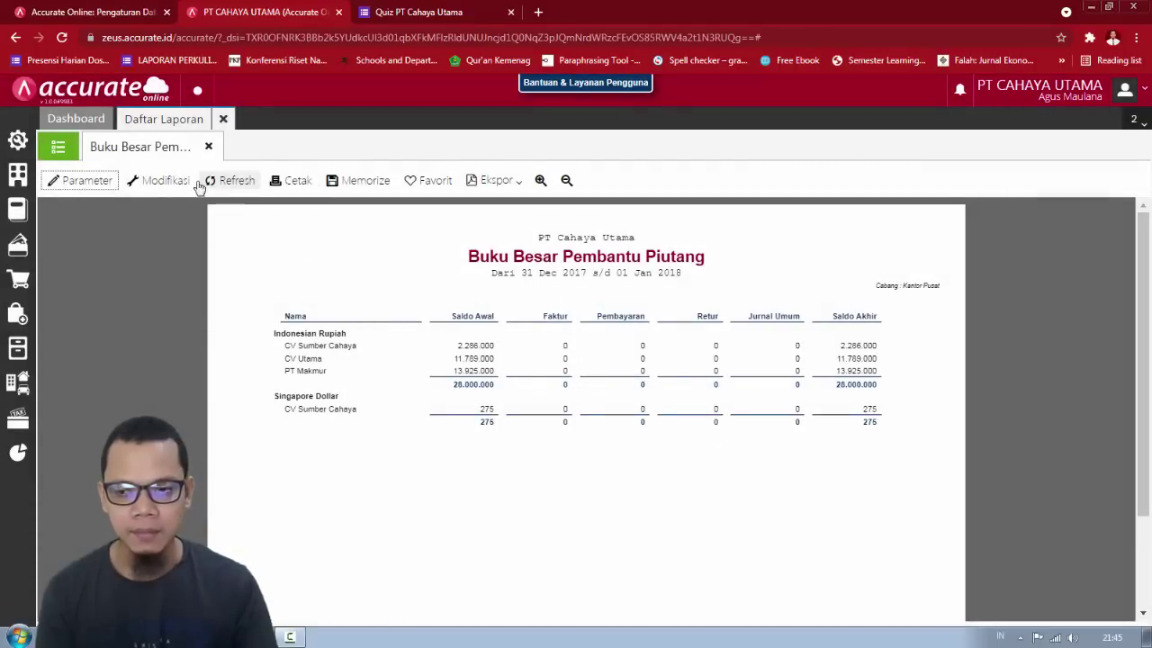
Step: Set the end date of the Buku Besar Pembantu Piutang report to 31/01/2018 and display it again
left_click(166, 183)
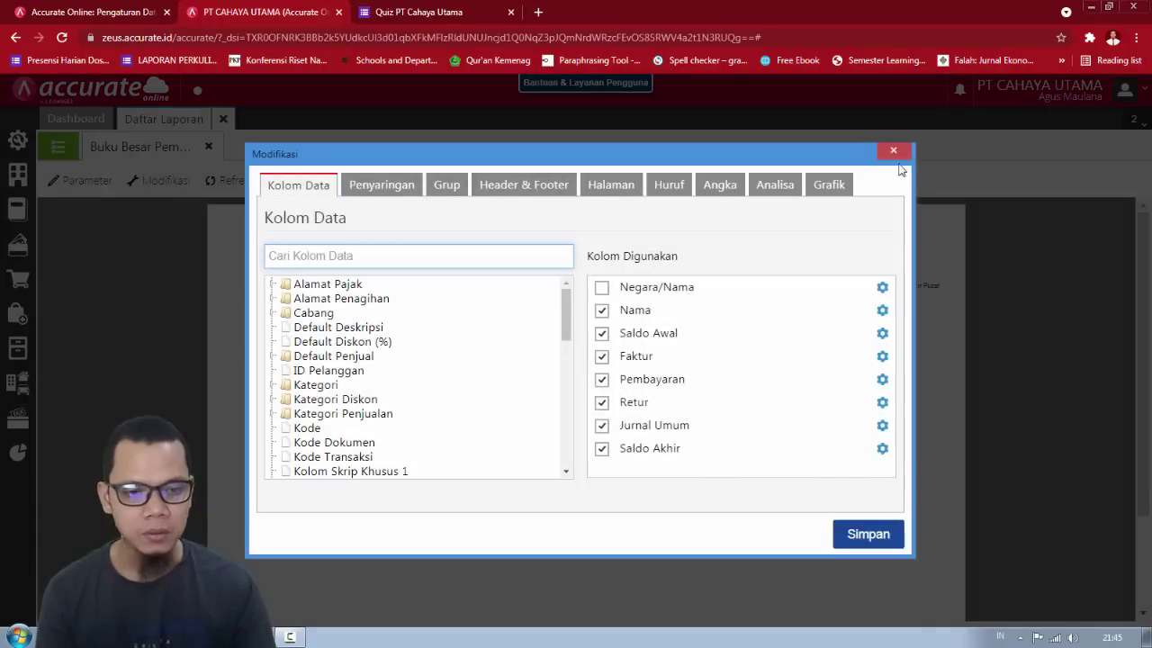
left_click(907, 153)
left_click(77, 180)
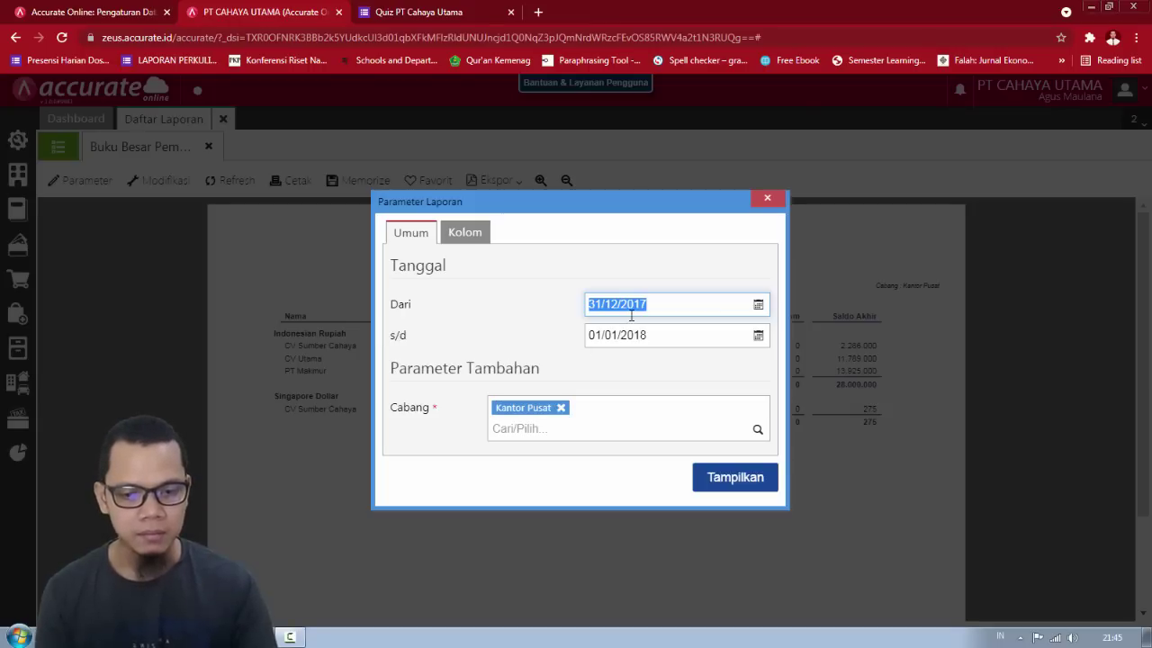
key("Tab")
type("31")
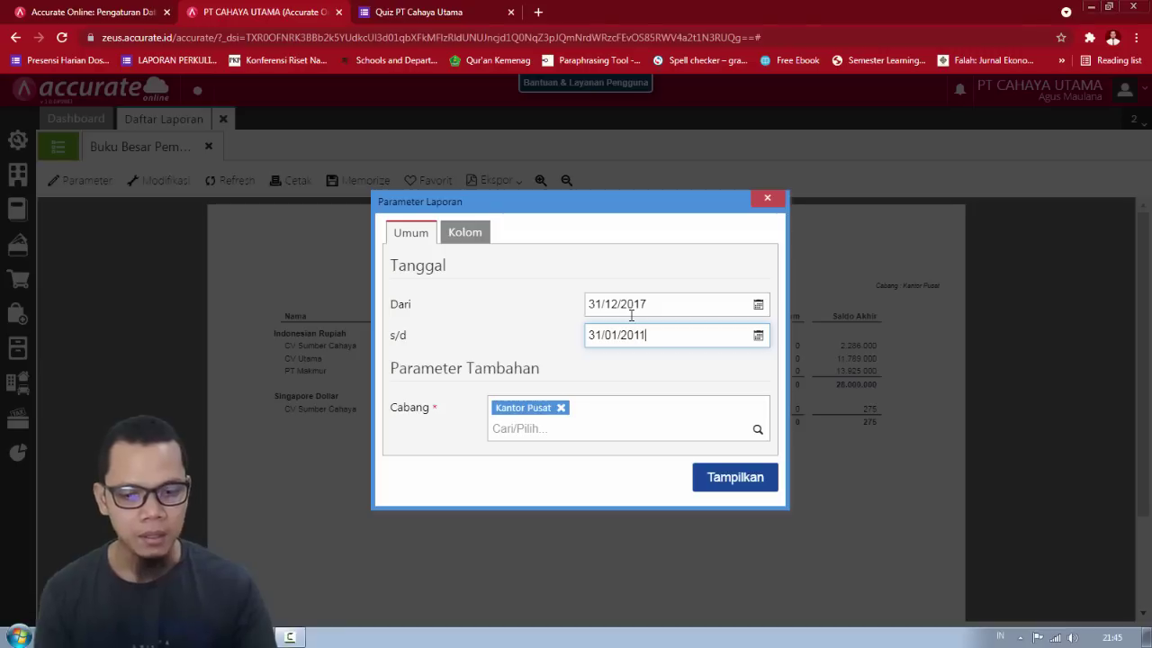
key("BackSpace")
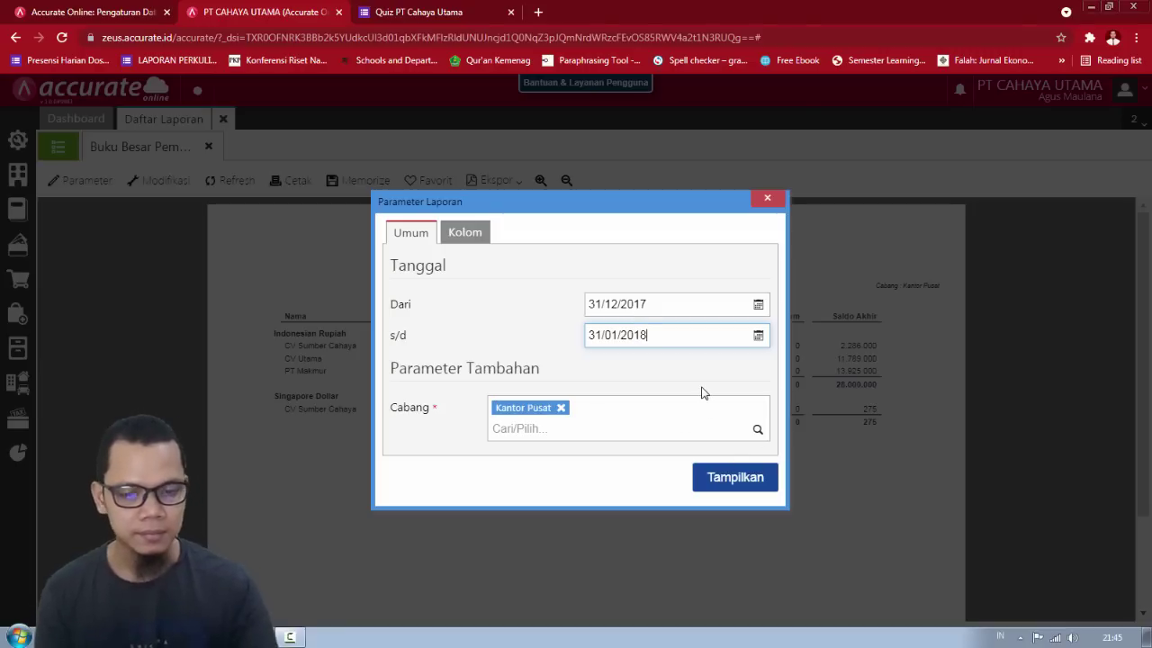
type("8")
left_click(768, 487)
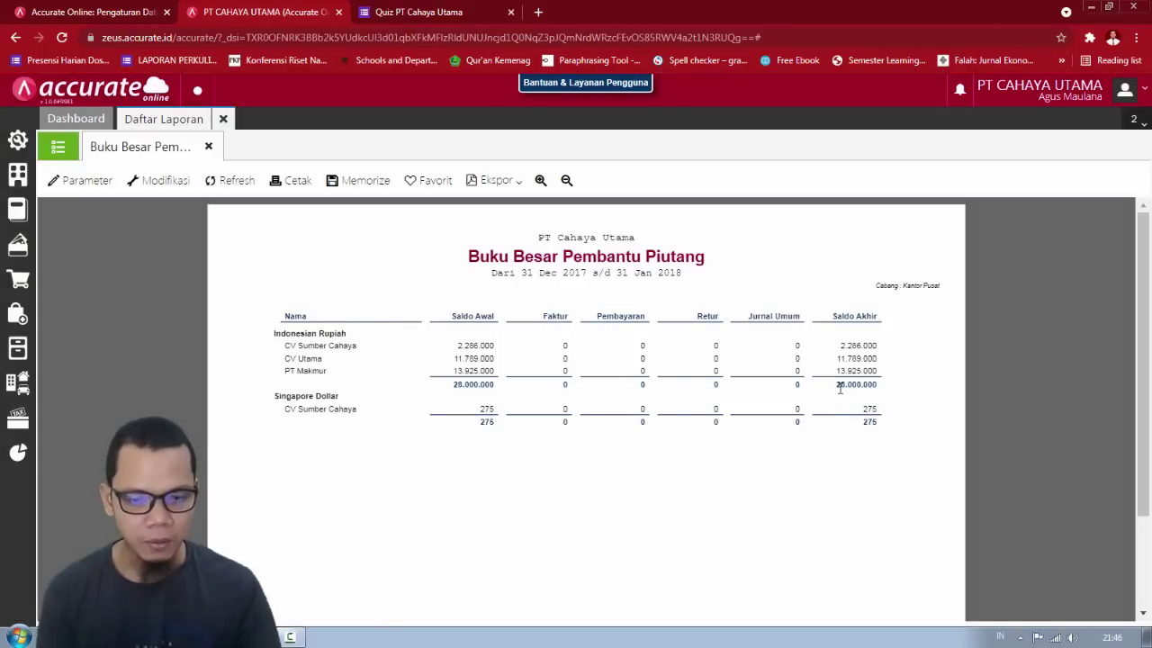
Step: Open 3.Daftar Pelanggan.xls from the PT Cahaya Utama (TRY OUT) folder and select the rupiah Saldo Awal amounts to read their sum
key("alt+Tab")
key("alt+Tab")
key("alt+Tab")
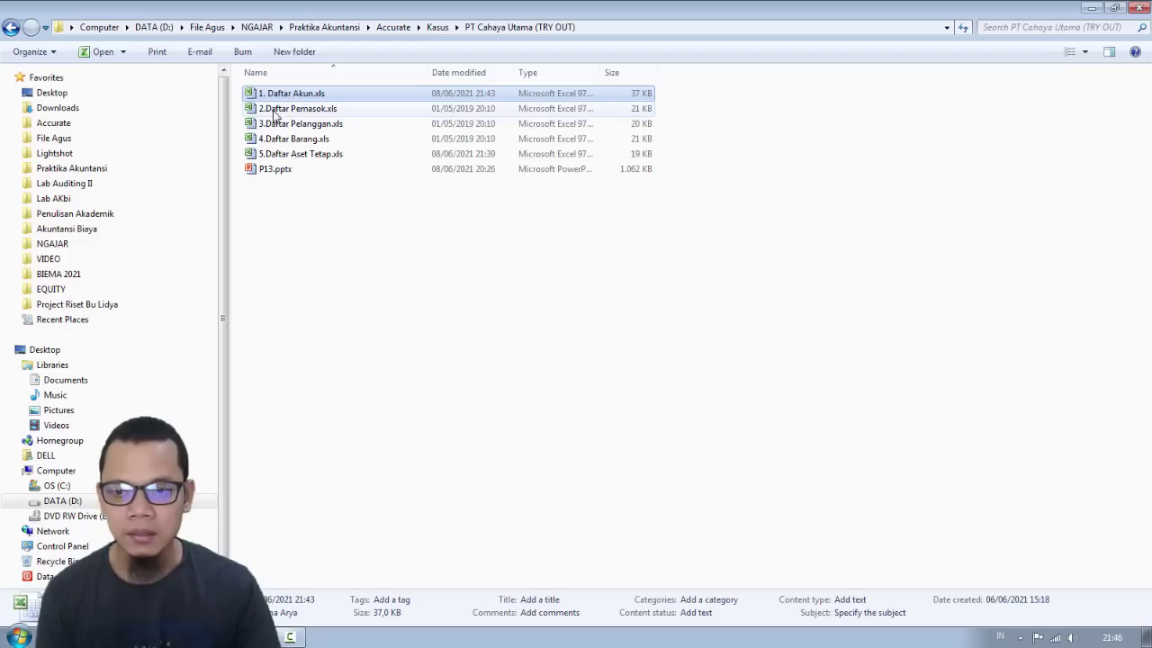
double_click(288, 123)
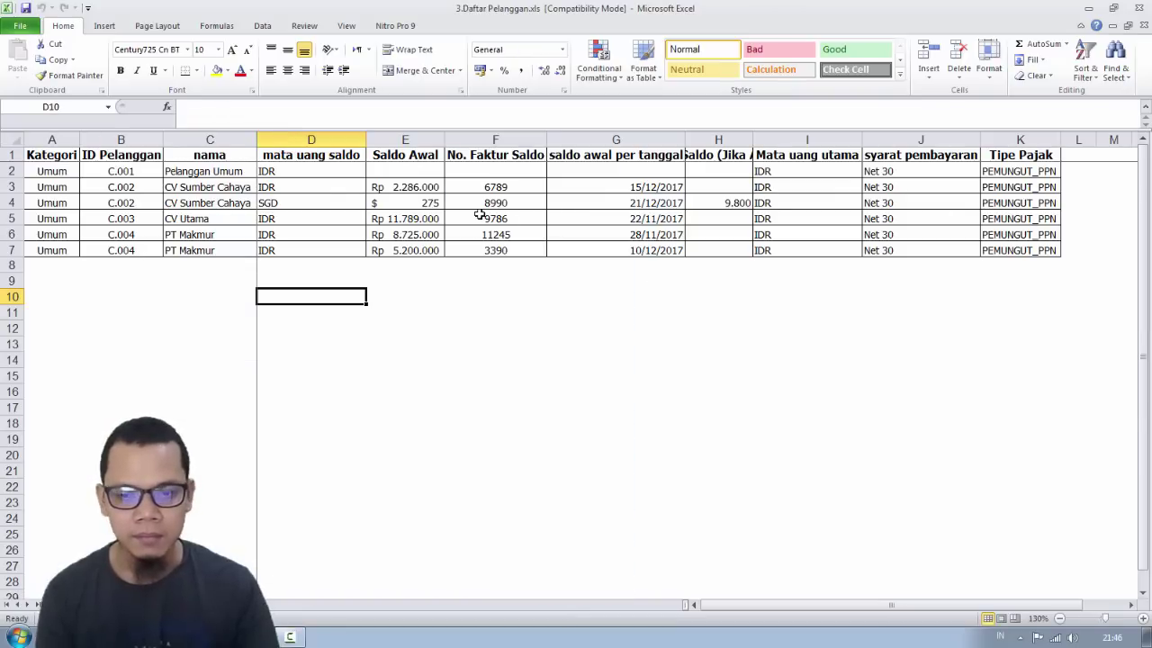
left_click(430, 188)
left_click_drag(414, 218, 410, 252)
Step: Compare the customer balances in Buku Besar Pembantu Piutang with the Saldo Awal column of 3.Daftar Pelanggan.xls, ending in Accurate Online
key("alt+Tab")
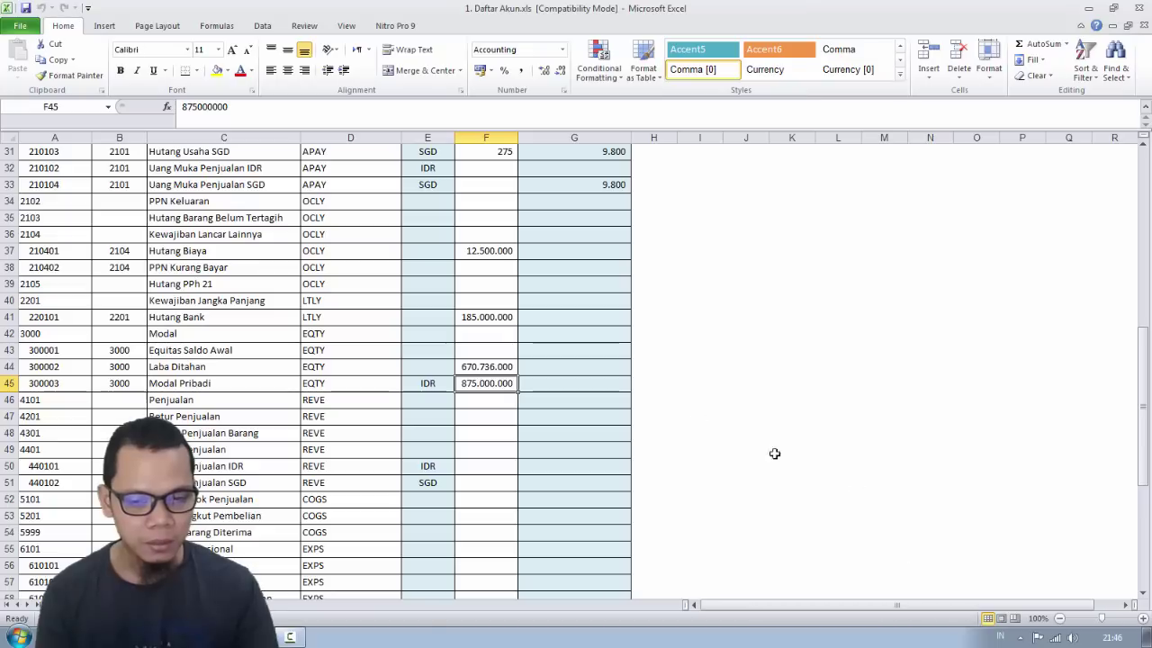
key("alt+Tab")
key("alt+Tab")
key("alt+Tab")
key("alt+Tab")
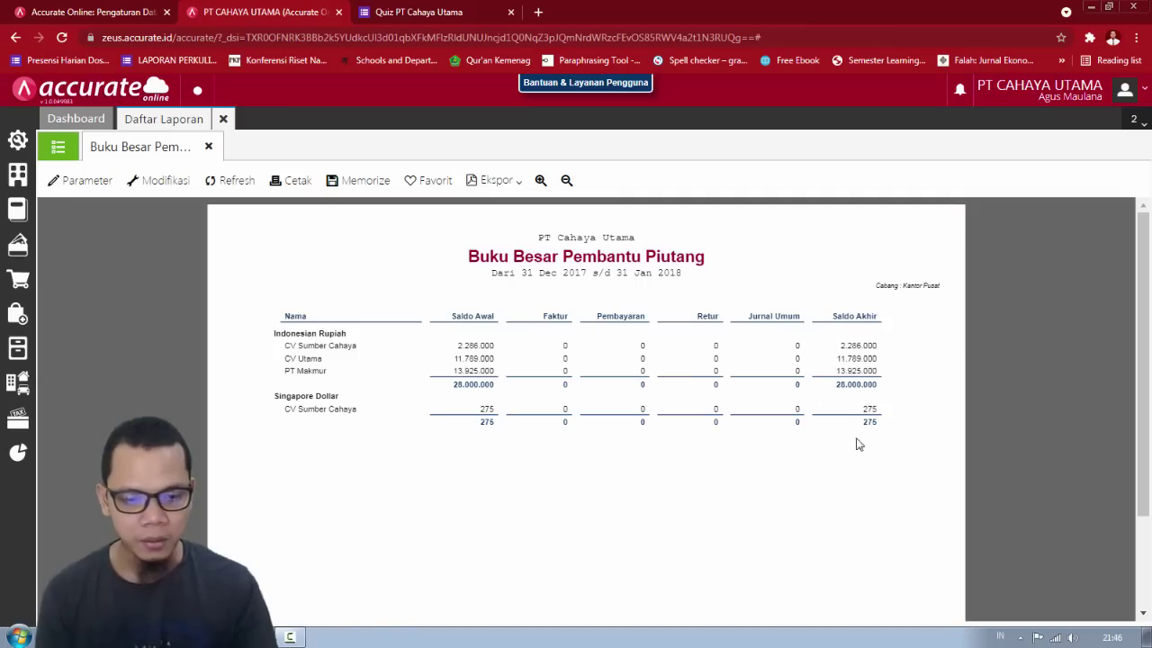
key("alt+Tab")
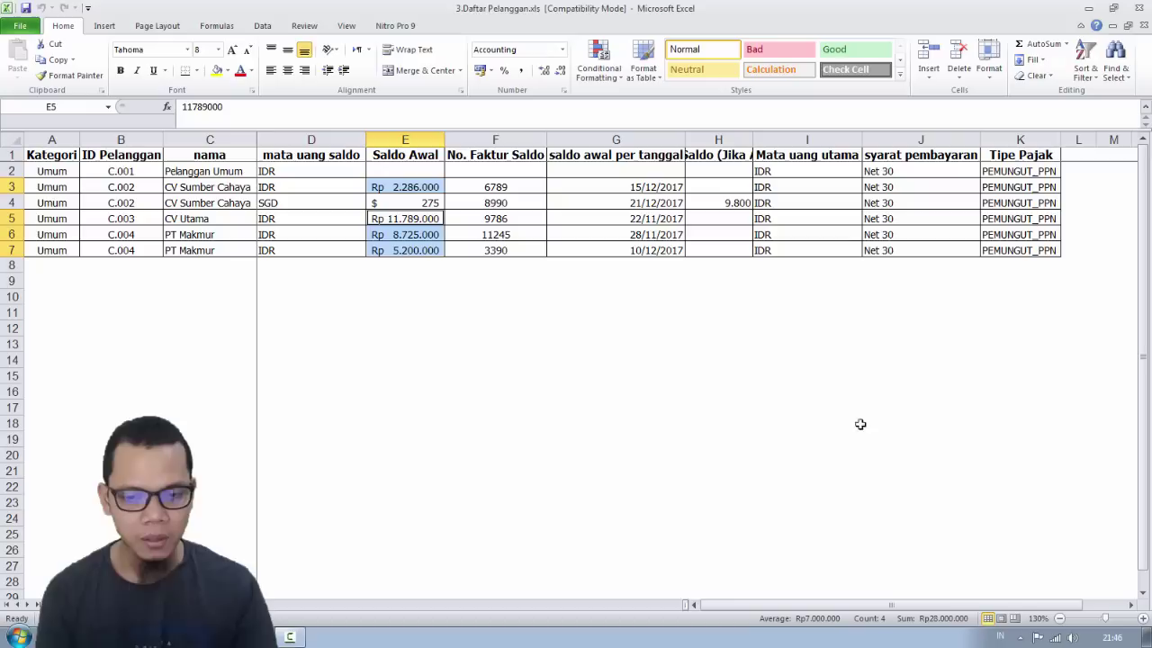
left_click(430, 216)
key("alt+Tab")
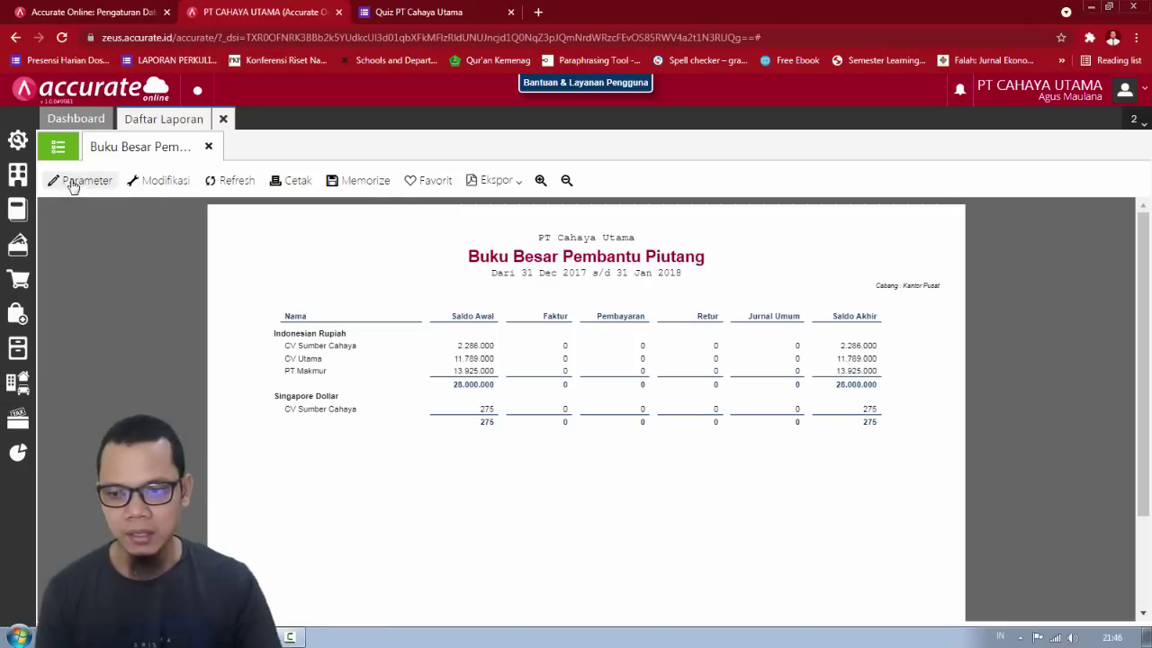
Step: Display the Buku Besar Pembantu Hutang report for Kantor Pusat from 31/12/2017 to 31/01/2018
left_click(57, 146)
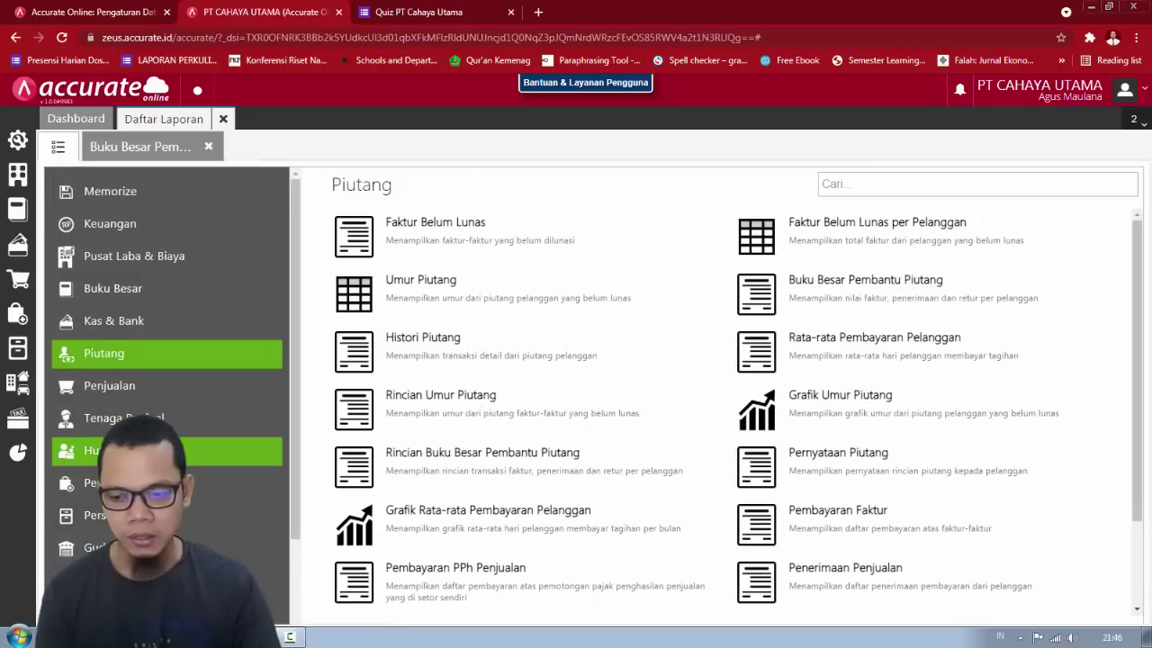
left_click(135, 450)
left_click(821, 301)
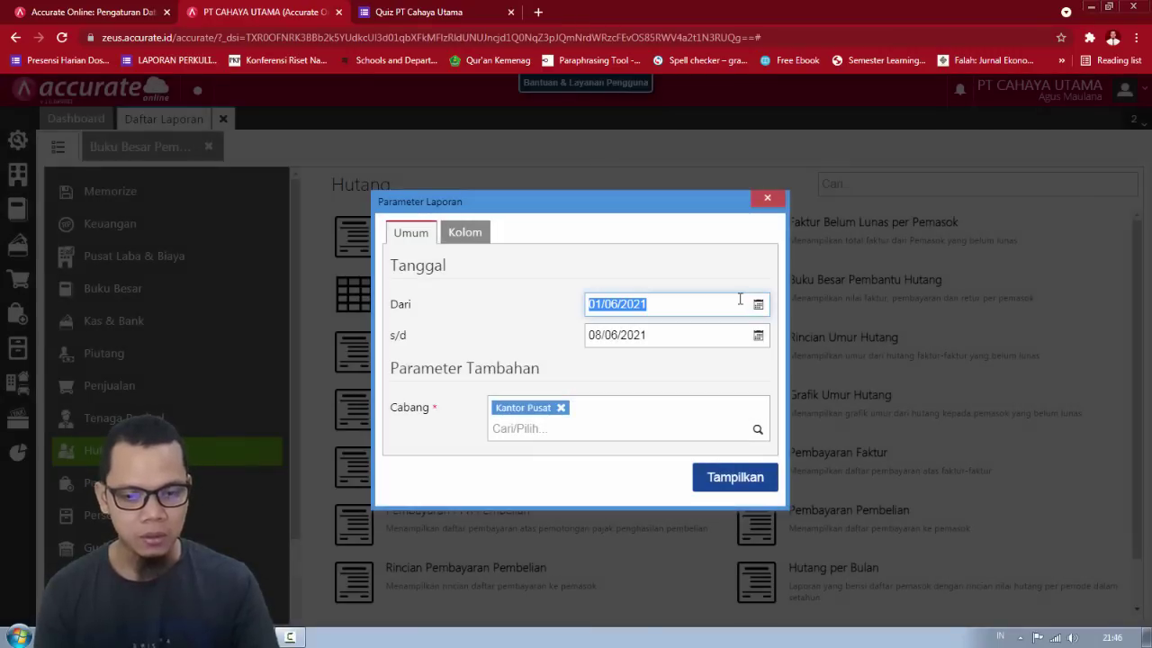
type("31/12/20")
key("Tab")
type("3")
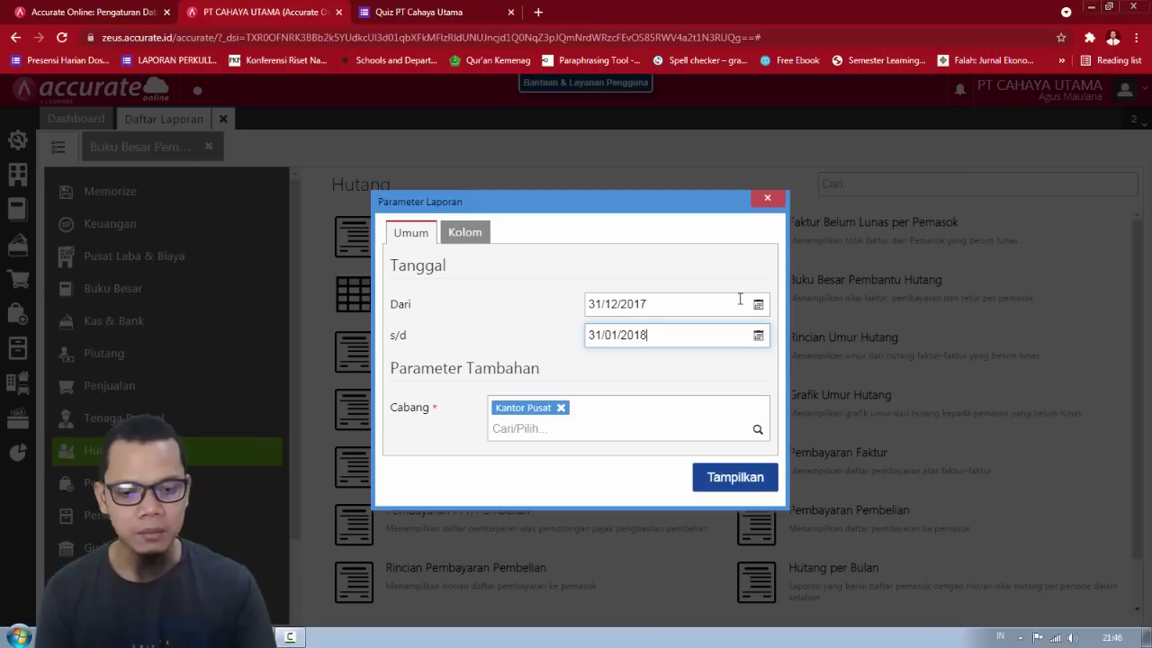
left_click(734, 479)
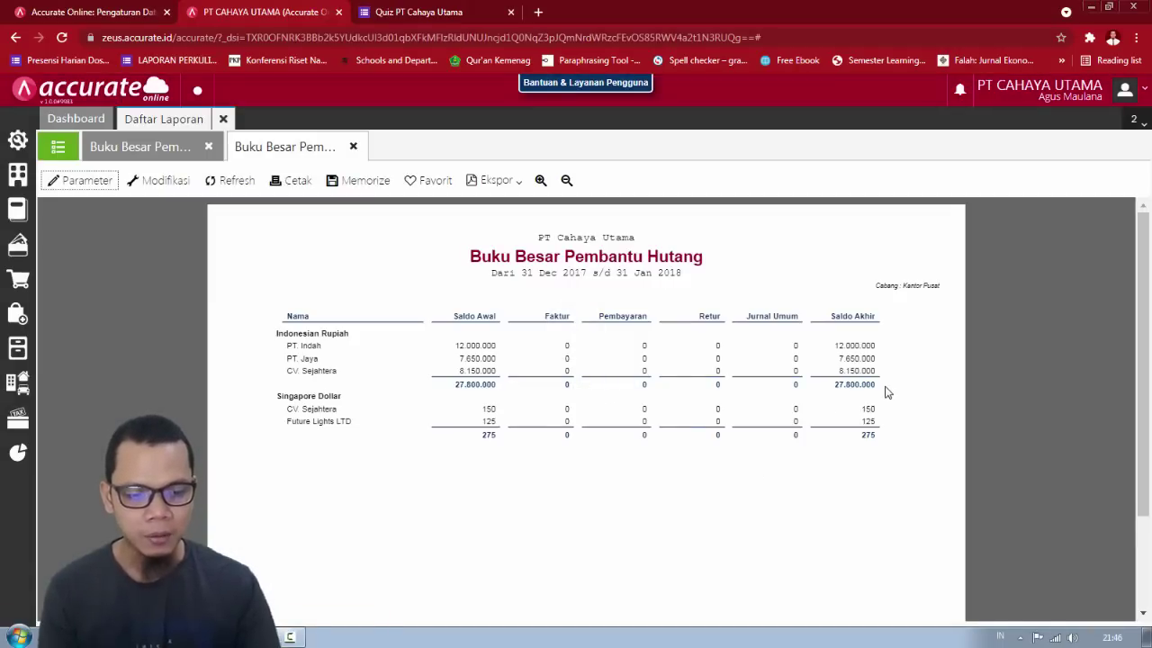
Step: Open 2.Daftar Pemasok.xls and compare its supplier opening balances with the Buku Besar Pembantu Hutang report in Accurate Online
key("alt+Tab")
key("alt+Tab")
key("alt+Tab")
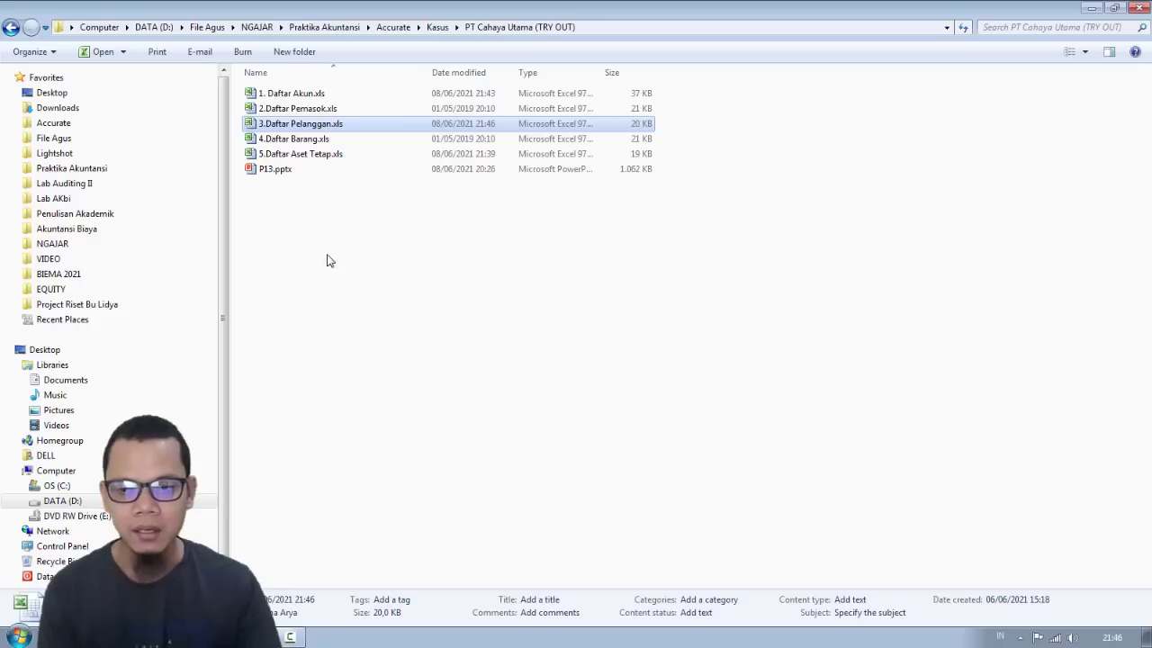
double_click(324, 108)
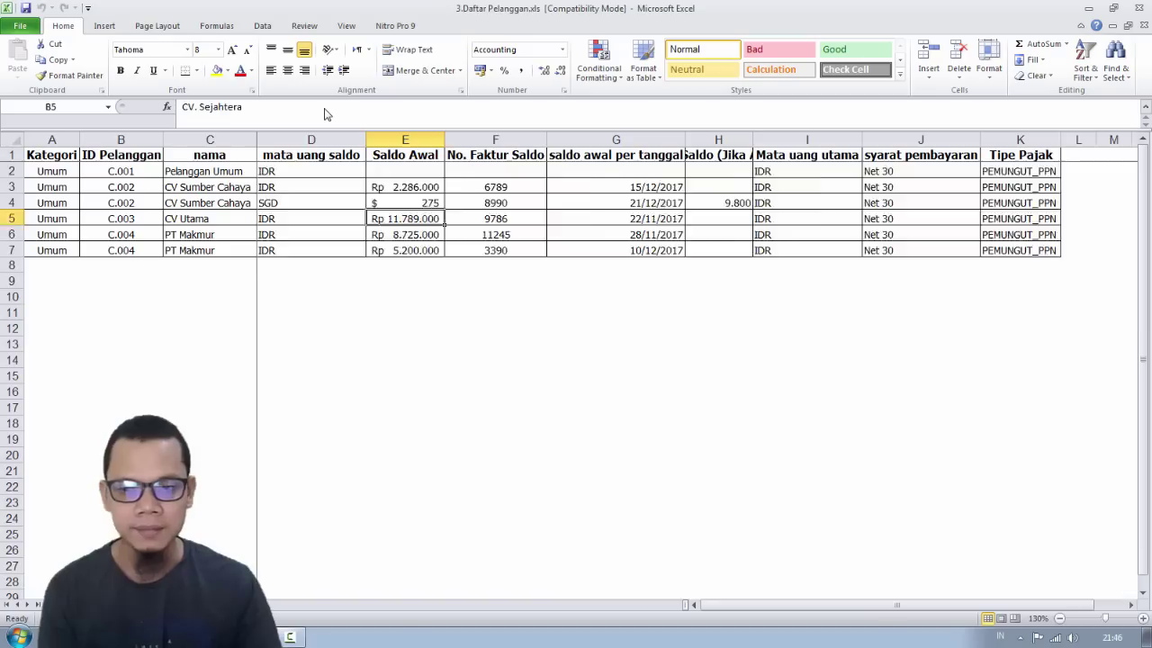
left_click_drag(304, 173, 295, 239)
key("alt+Tab")
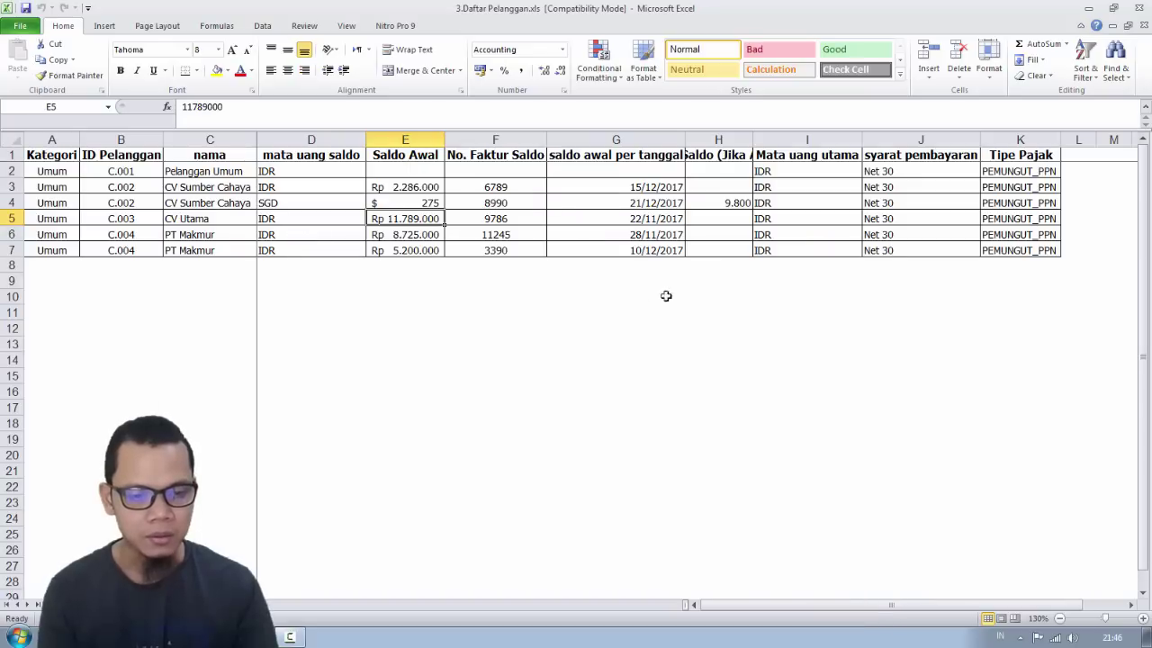
key("alt+Tab")
key("alt+Tab")
key("alt+Tab")
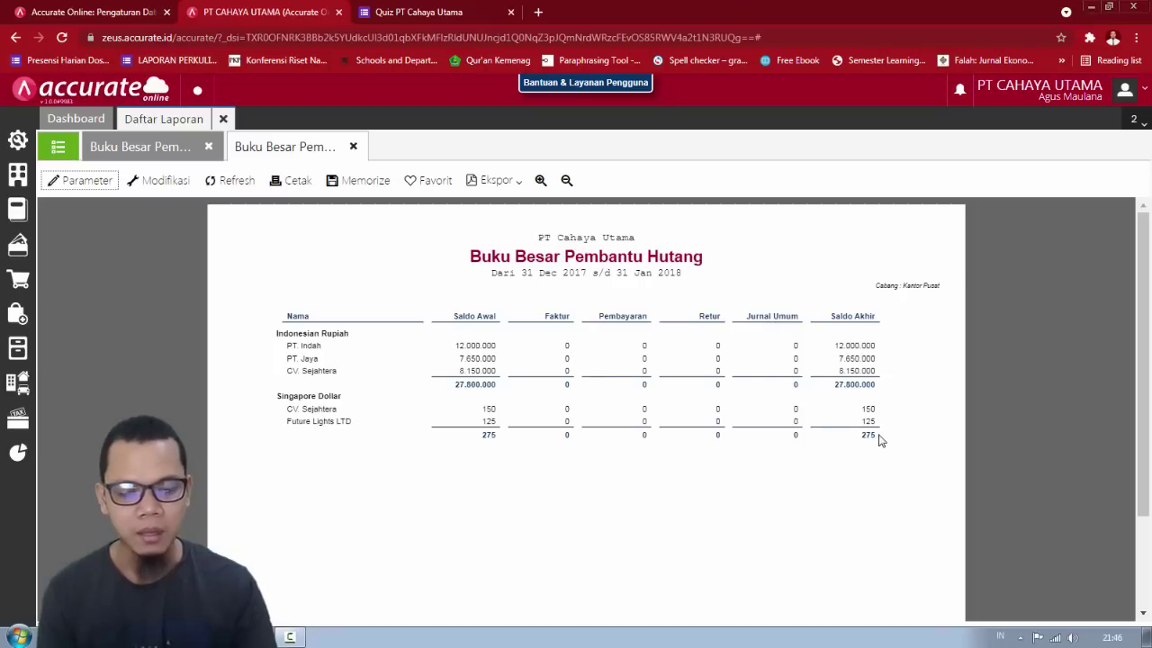
Step: Close the payable and receivable subsidiary ledger reports and the Daftar Laporan page
left_click(353, 146)
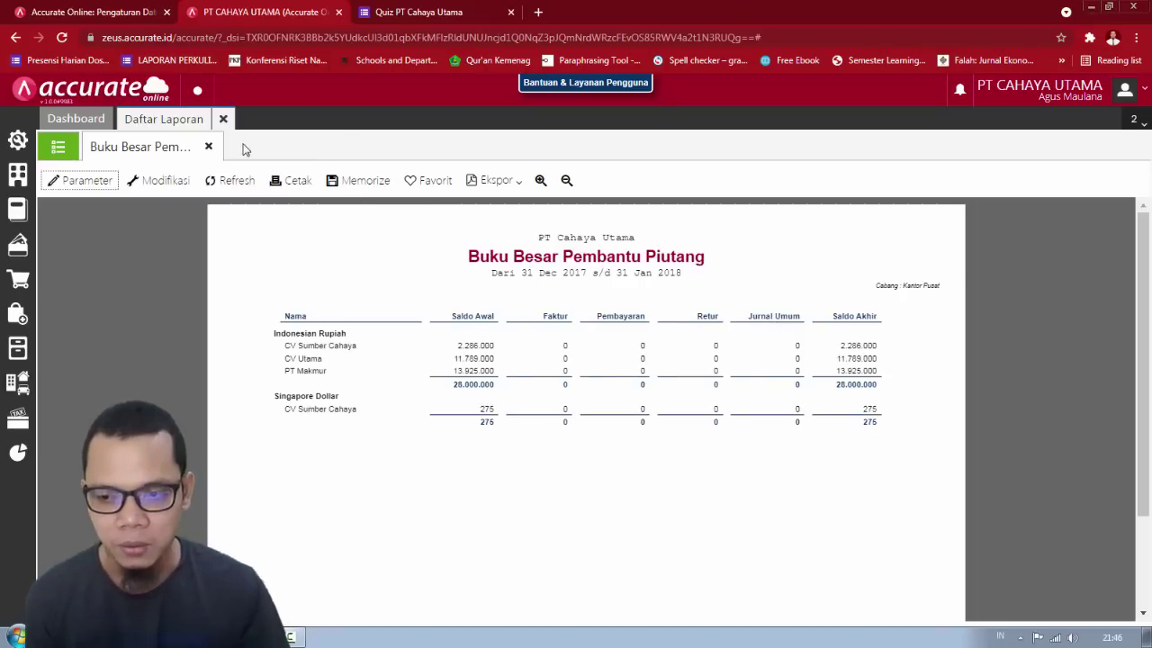
left_click(208, 146)
left_click(223, 119)
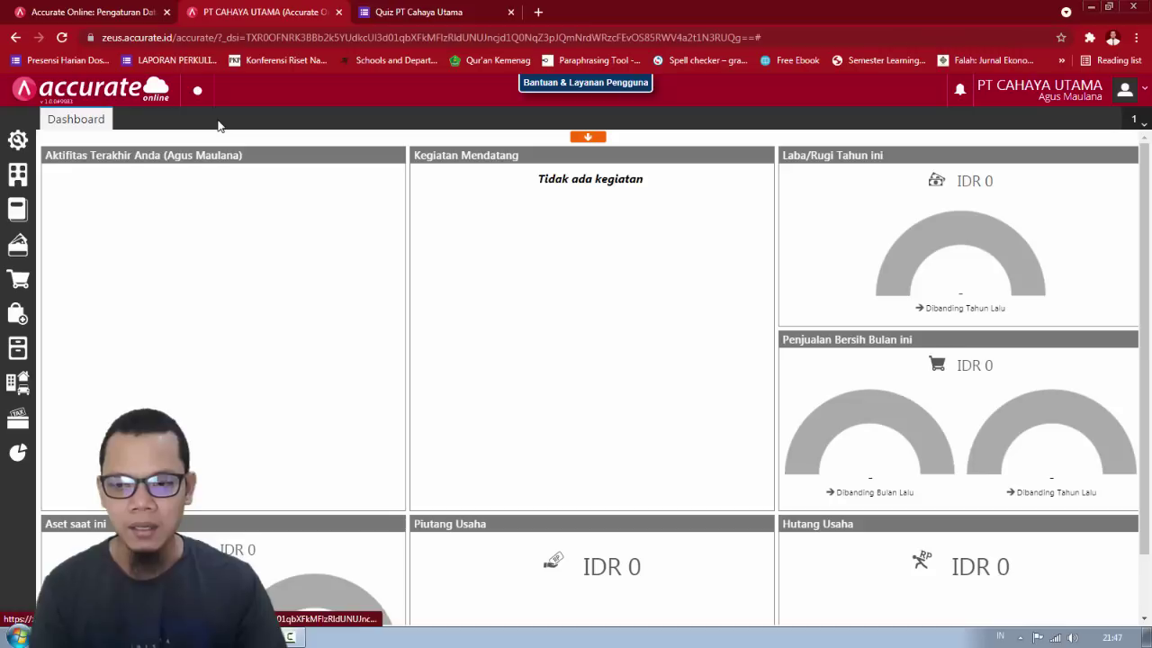
Step: Switch to the PowerPoint slide show and advance to the Permintaan Pembelian transaction dated 2 Januari 2018
key("alt+Tab")
key("alt+Tab")
key("alt+Tab")
key("alt+Tab")
key("alt+Tab")
key("alt+Tab")
key("alt+Tab")
key("alt+Tab")
key("alt+Tab")
key("alt+Tab")
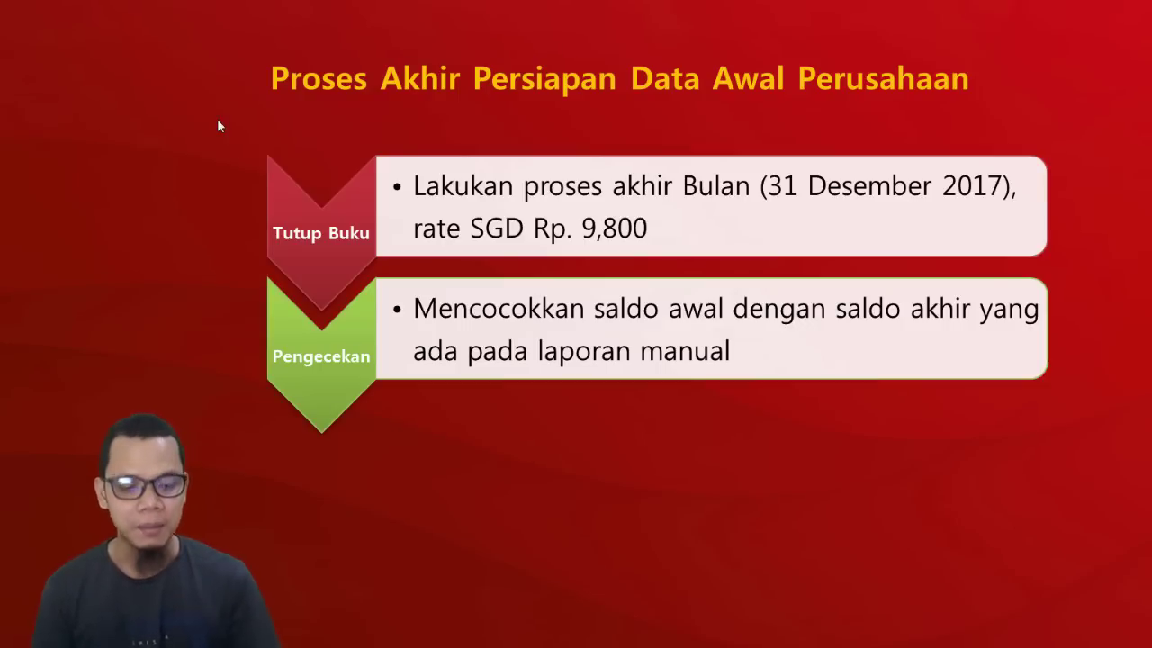
key("Right")
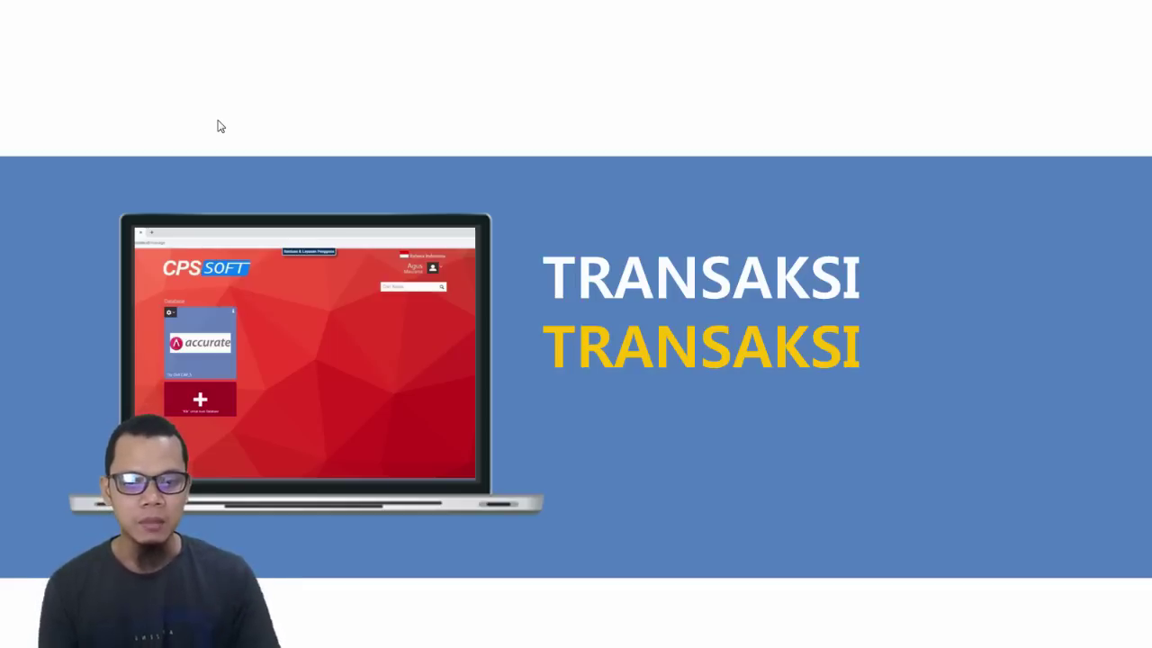
left_click(221, 126)
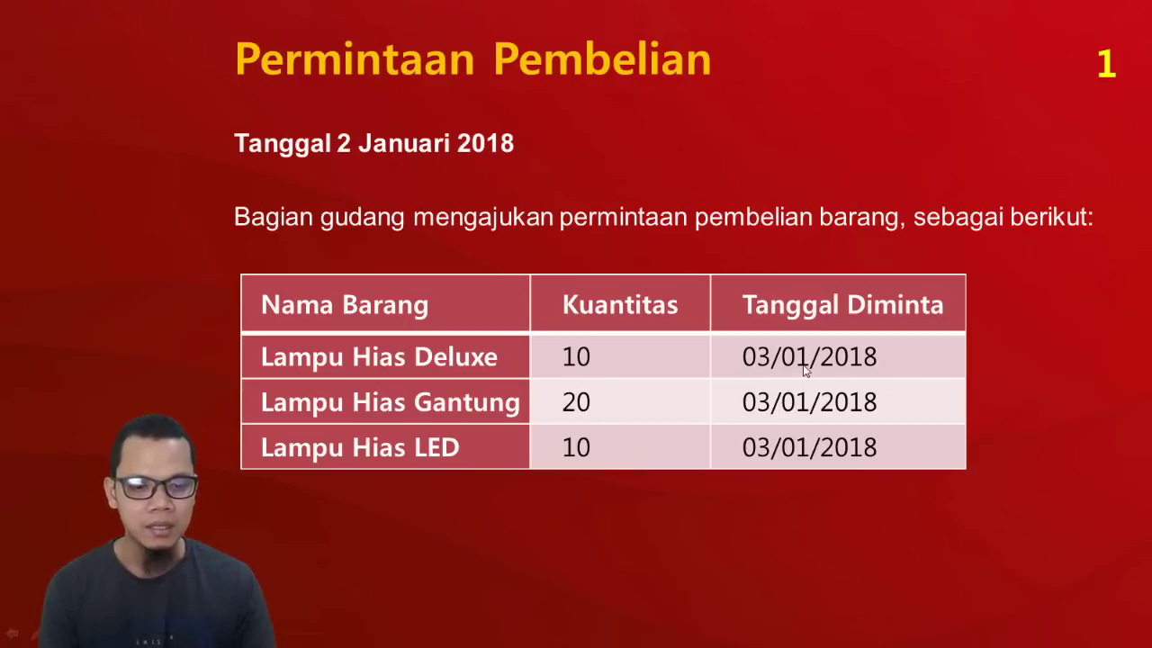
Step: Review the item names, quantities and requested dates on the Permintaan Pembelian slide, and return to Accurate Online
key("alt+Tab")
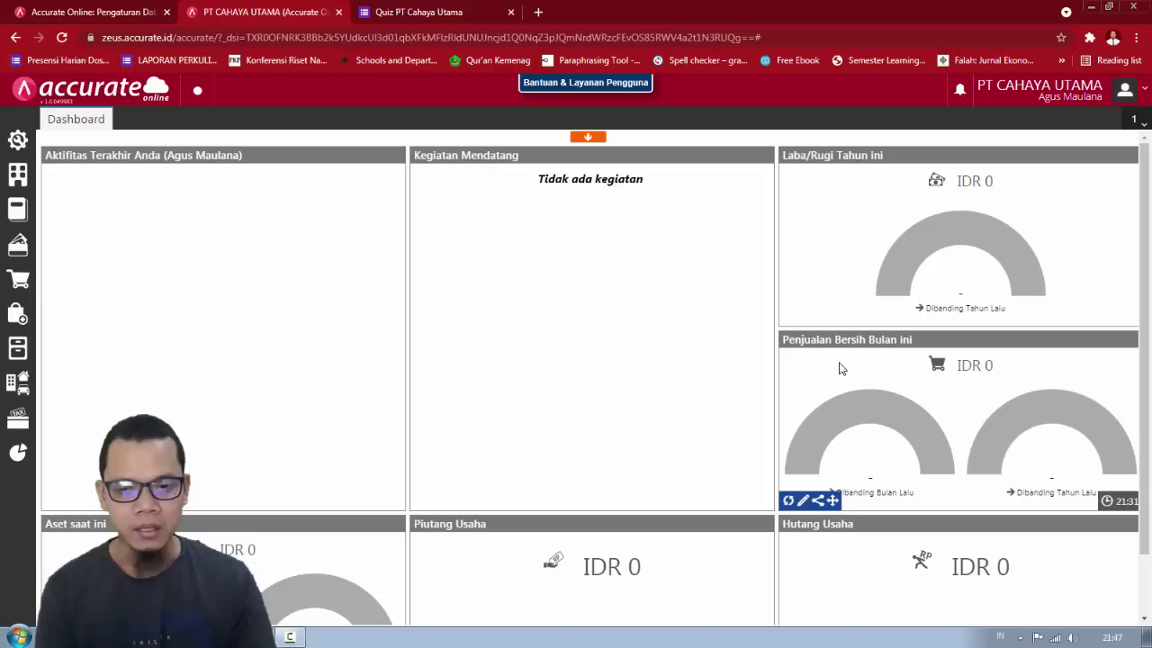
key("alt+Tab")
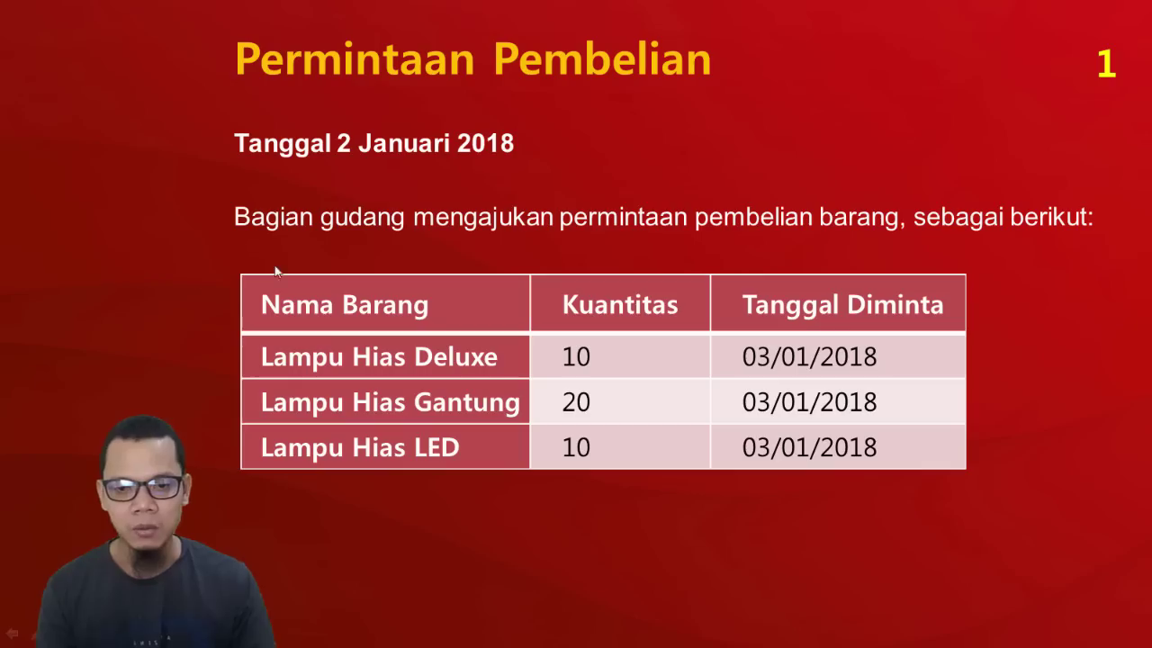
key("alt+Tab")
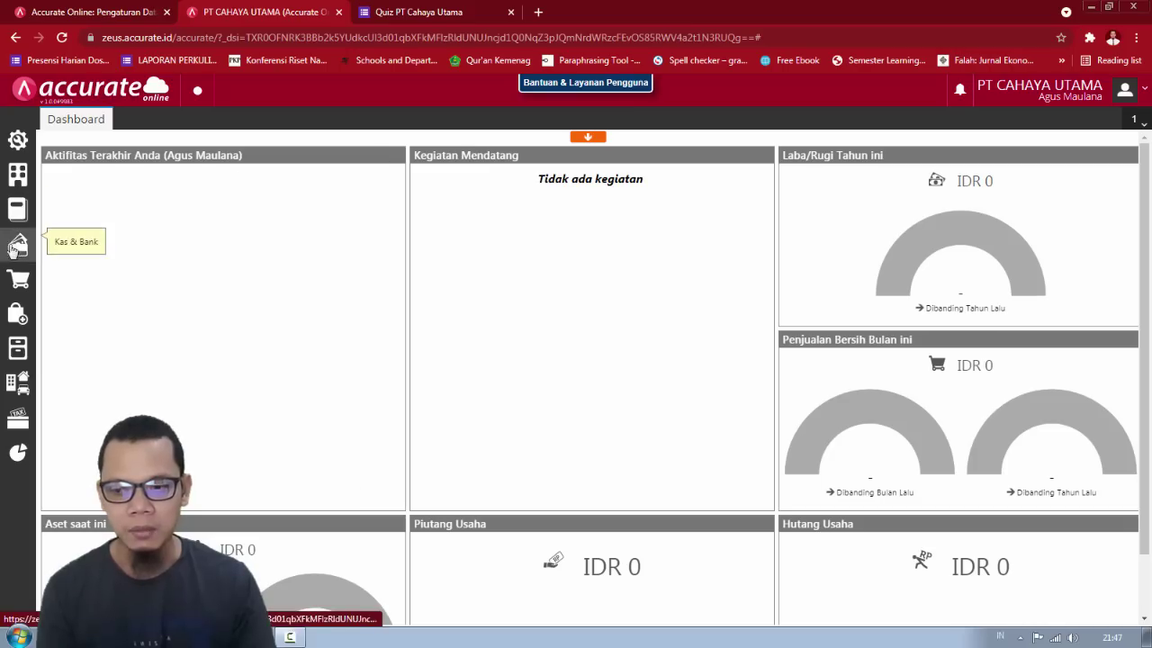
Step: Start a new Permintaan Barang record dated 02/01/2018 with Beli Barang as the request type
left_click(22, 315)
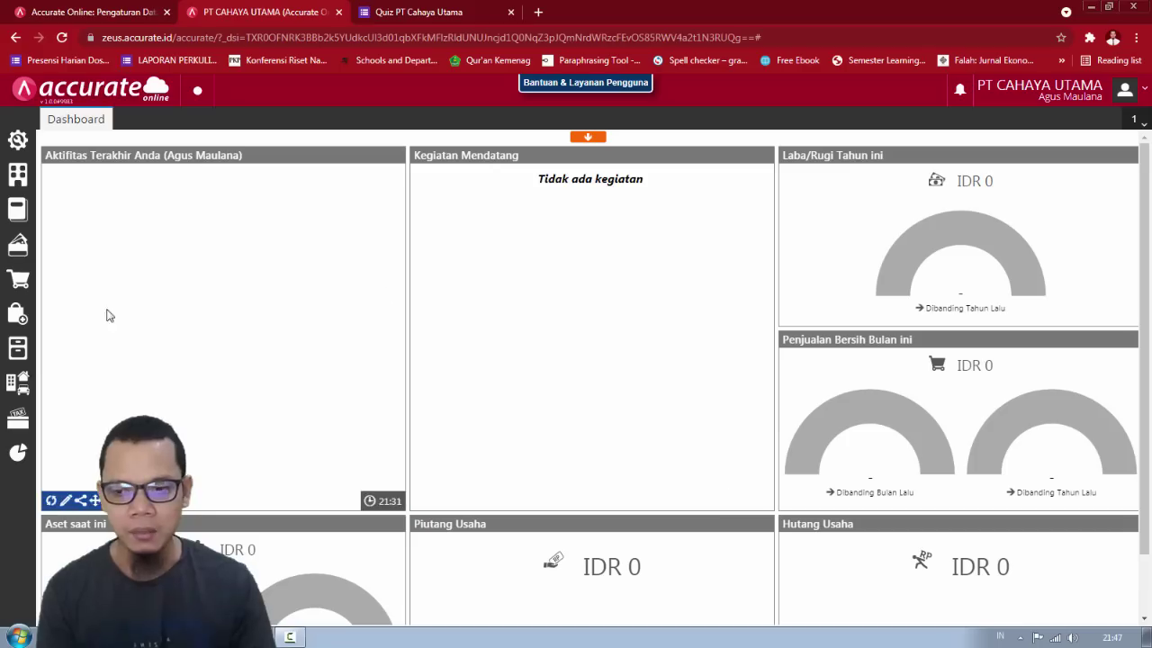
mouse_move(12, 348)
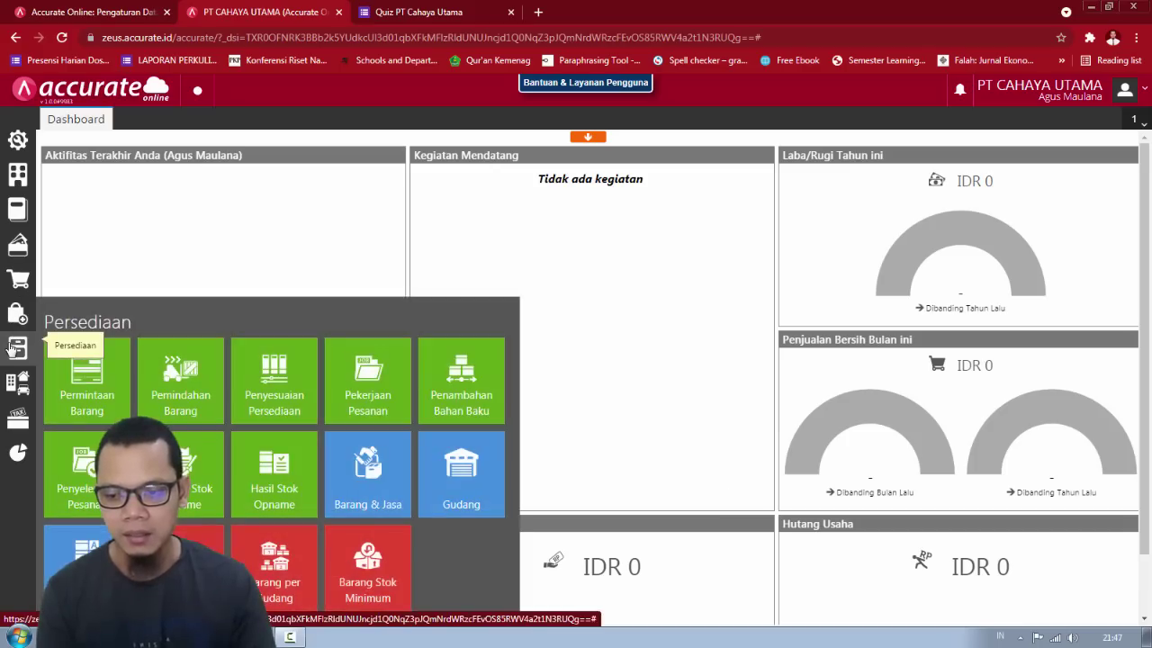
left_click(102, 380)
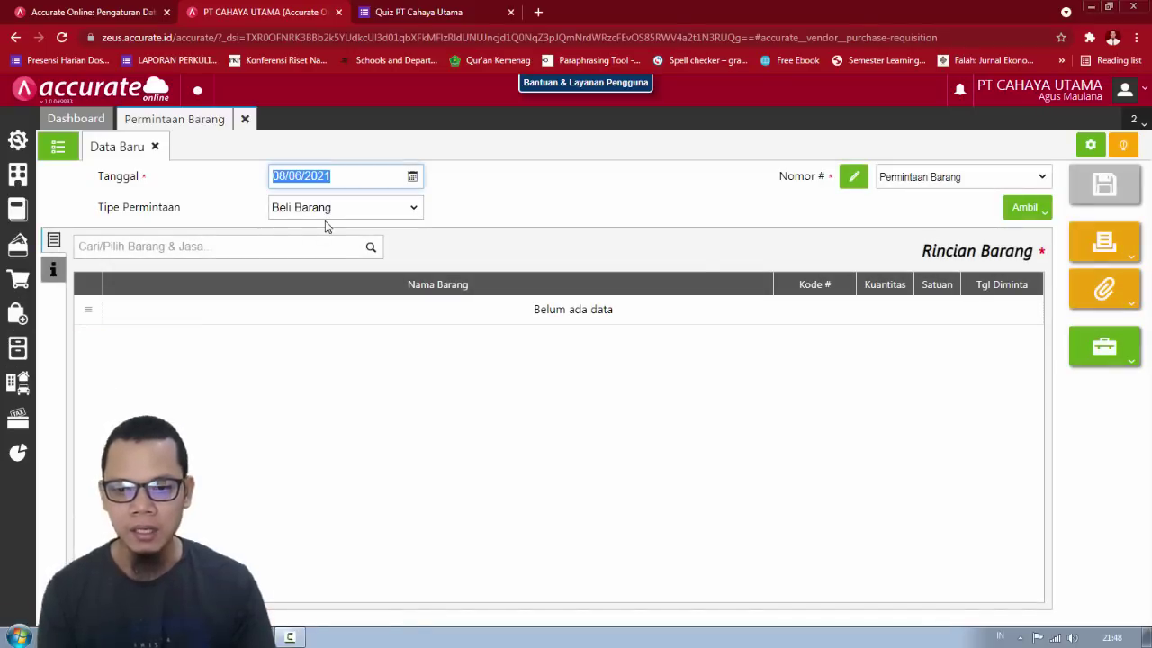
key("alt+Tab")
key("alt+Tab")
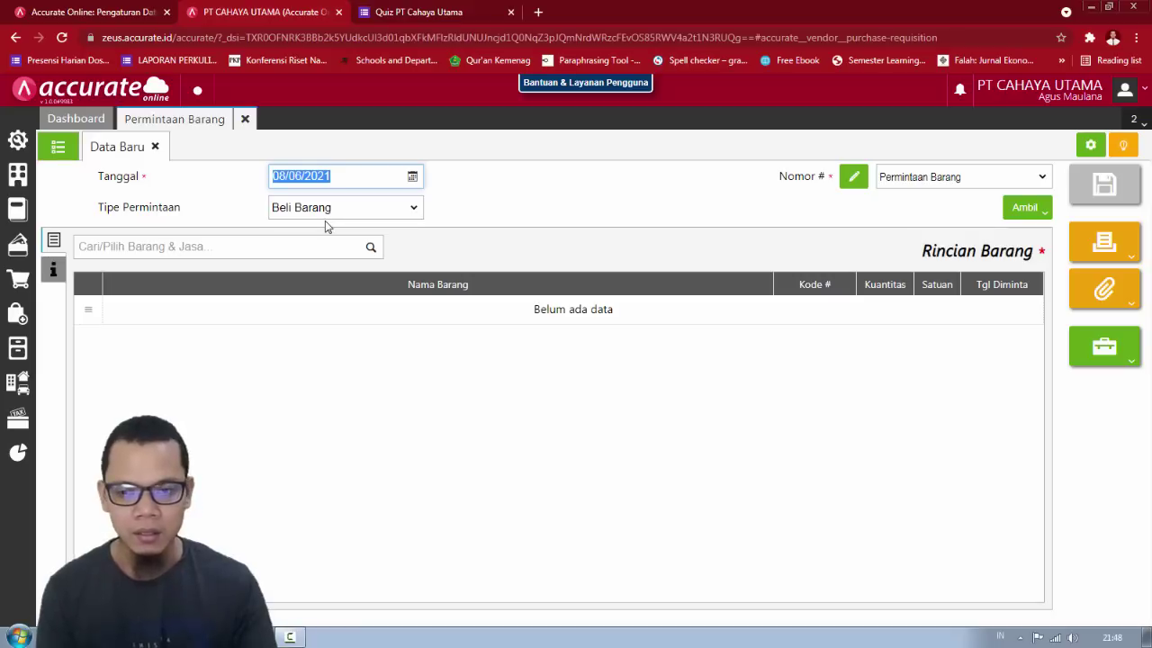
type("02/01/2018")
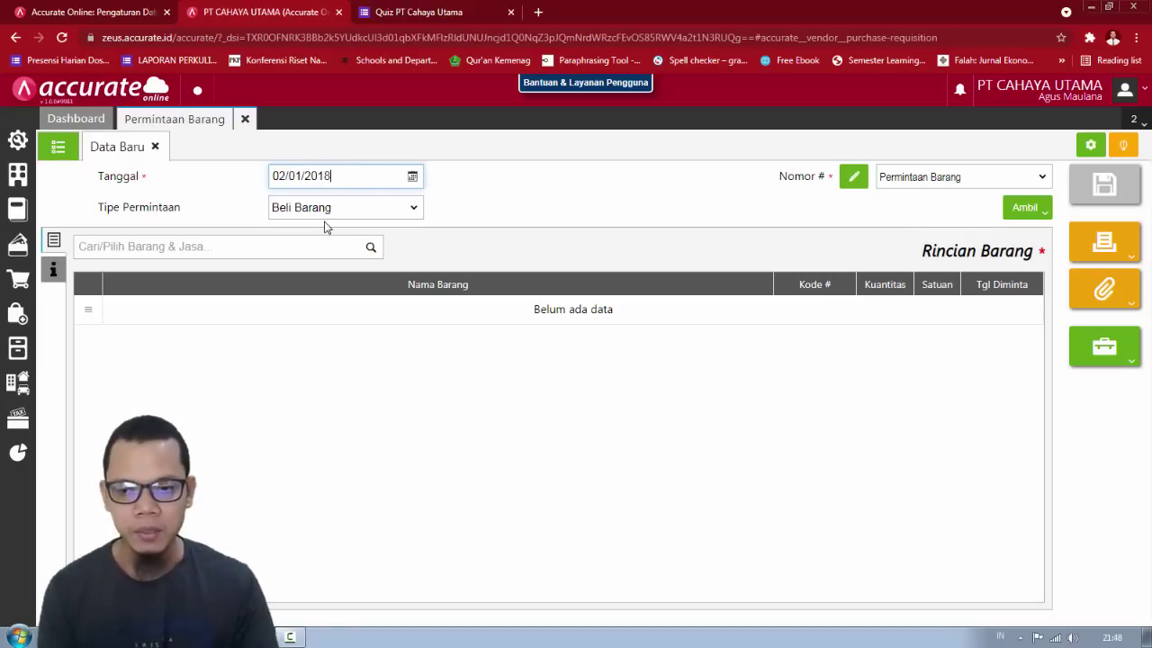
left_click(367, 223)
left_click(399, 216)
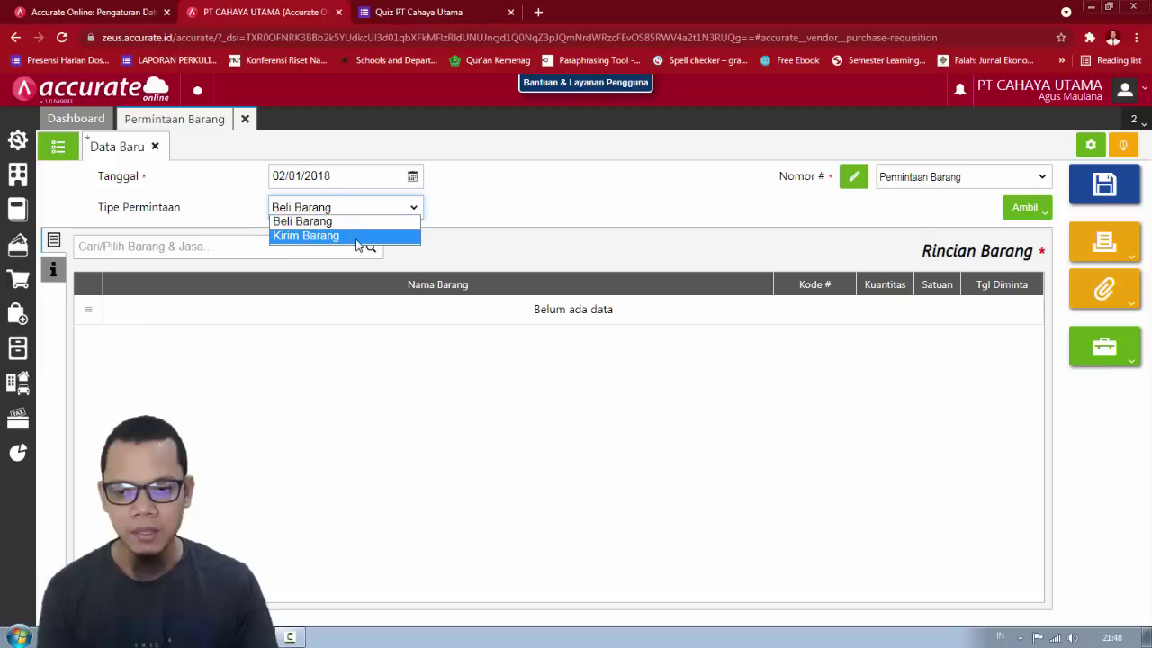
left_click(400, 221)
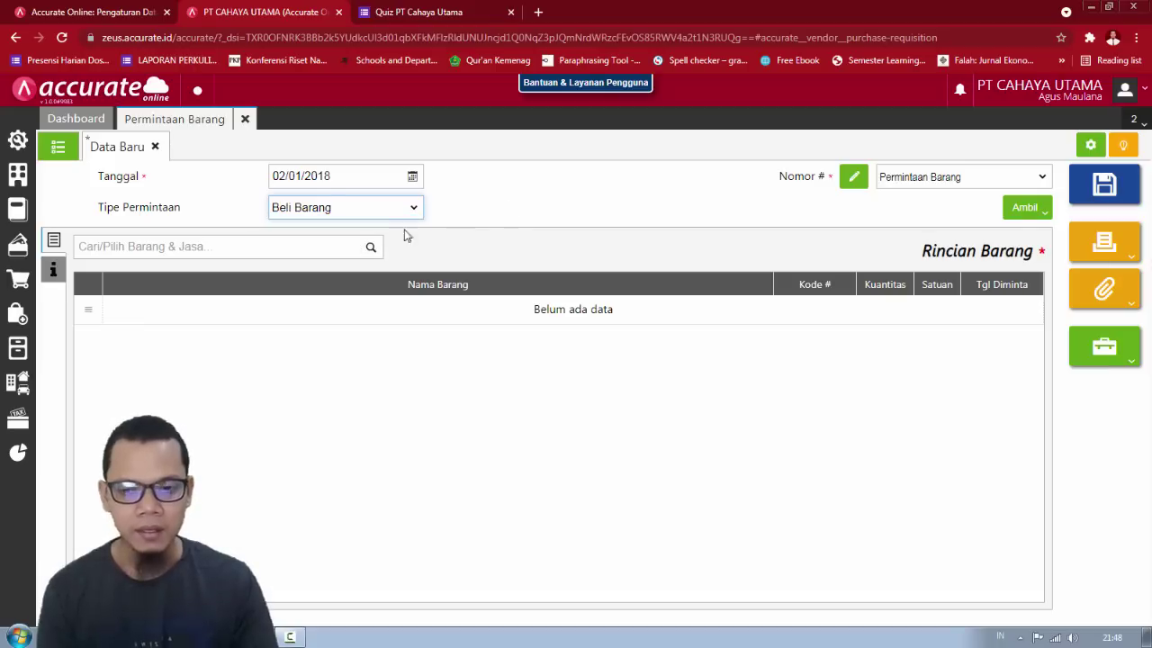
Step: Add Lampu Hias Deluxe to the request with requested date 03/01/2018 and quantity 10
key("alt+Tab")
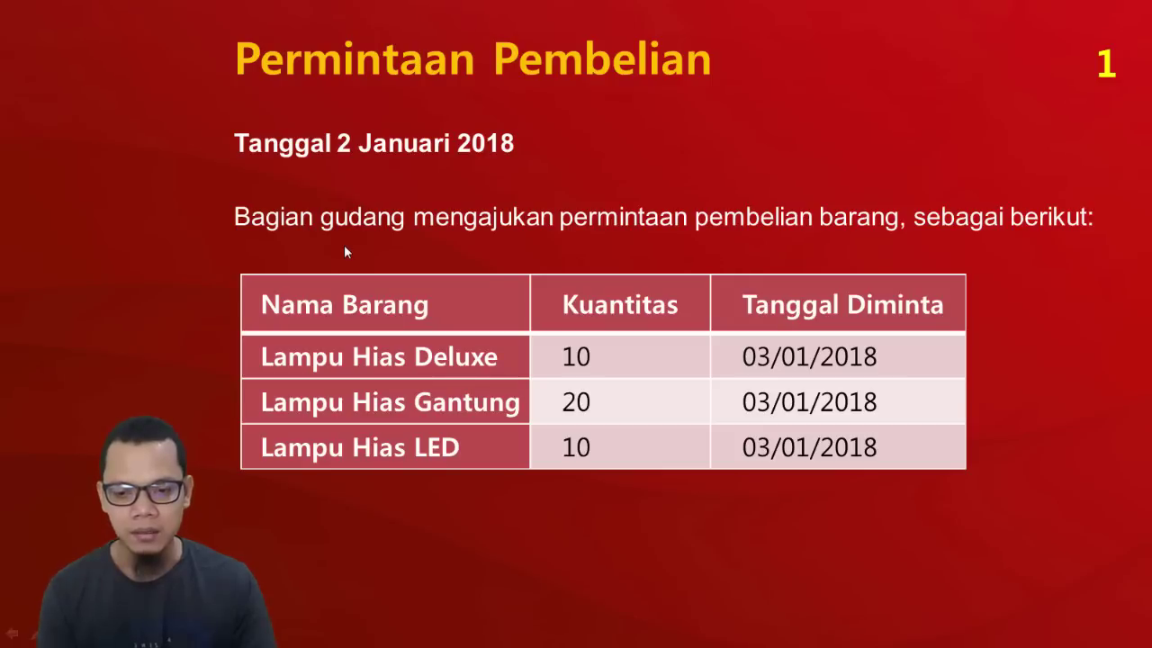
key("alt+Tab")
left_click(326, 246)
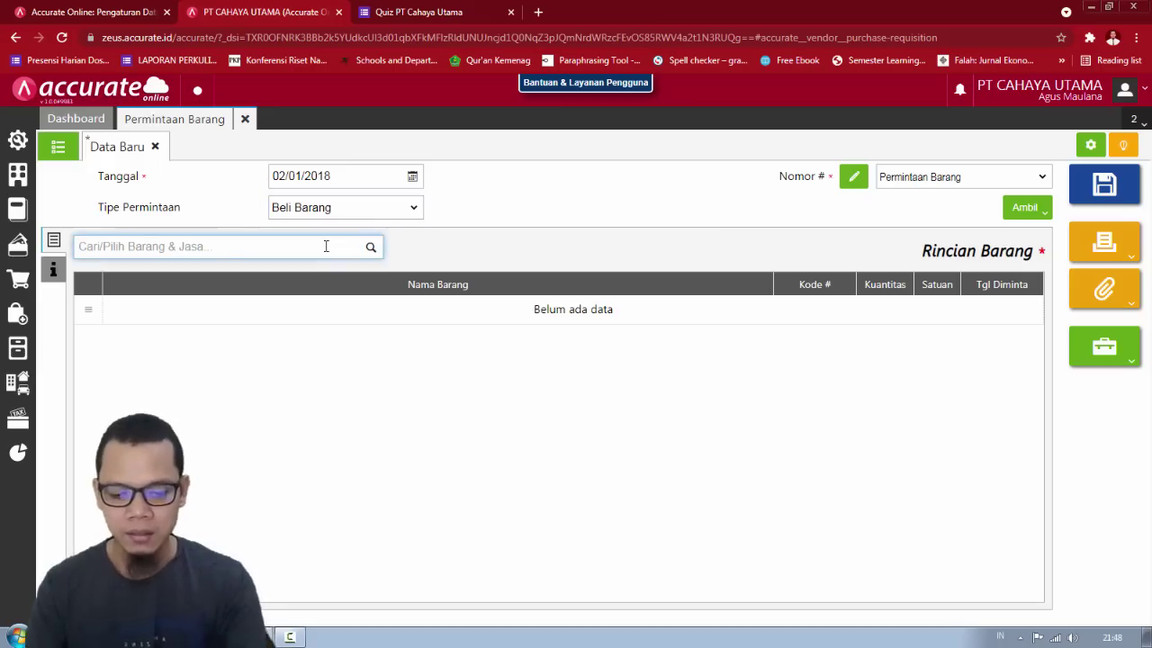
type("lampu")
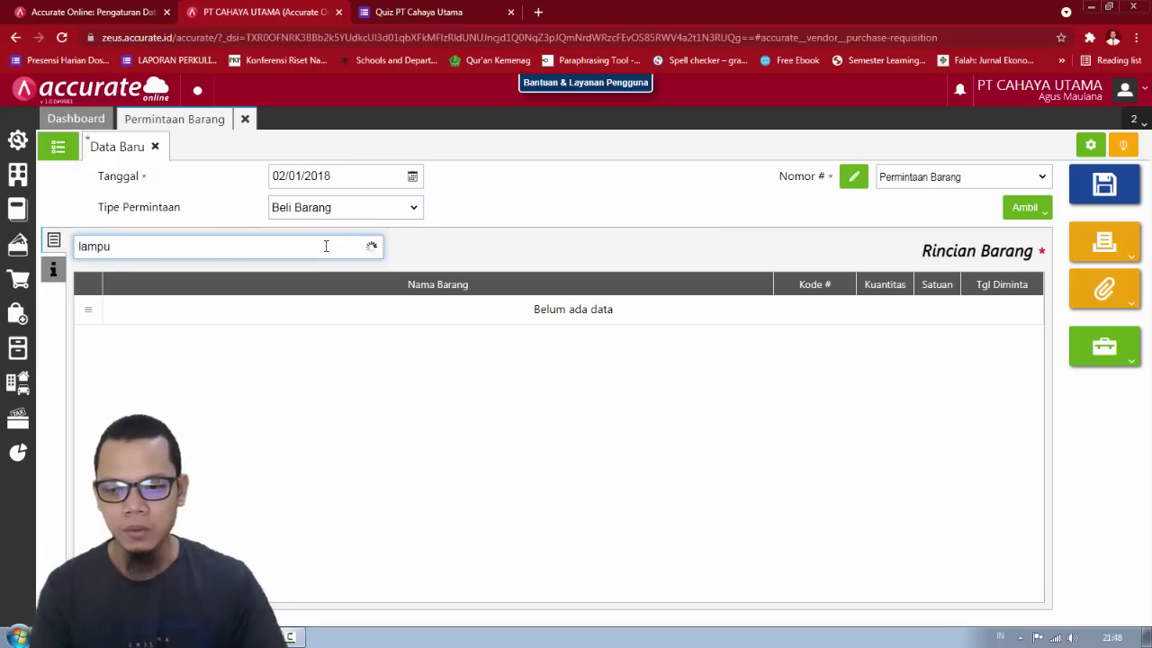
left_click(281, 284)
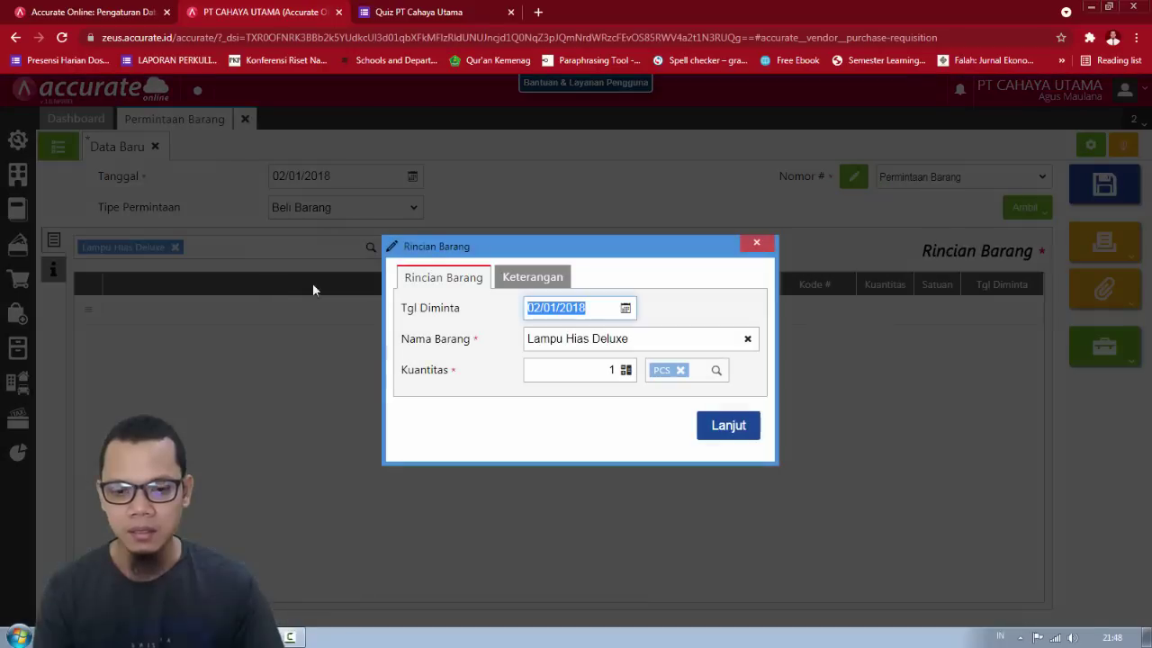
key("alt+Tab")
key("alt+Tab")
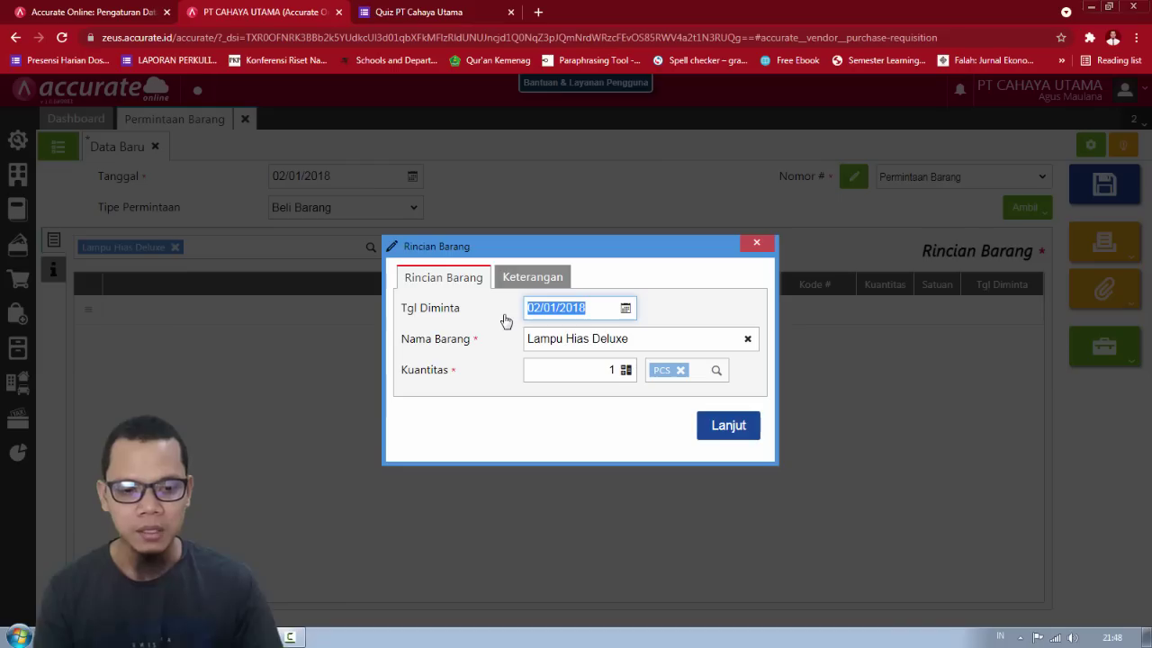
type("03")
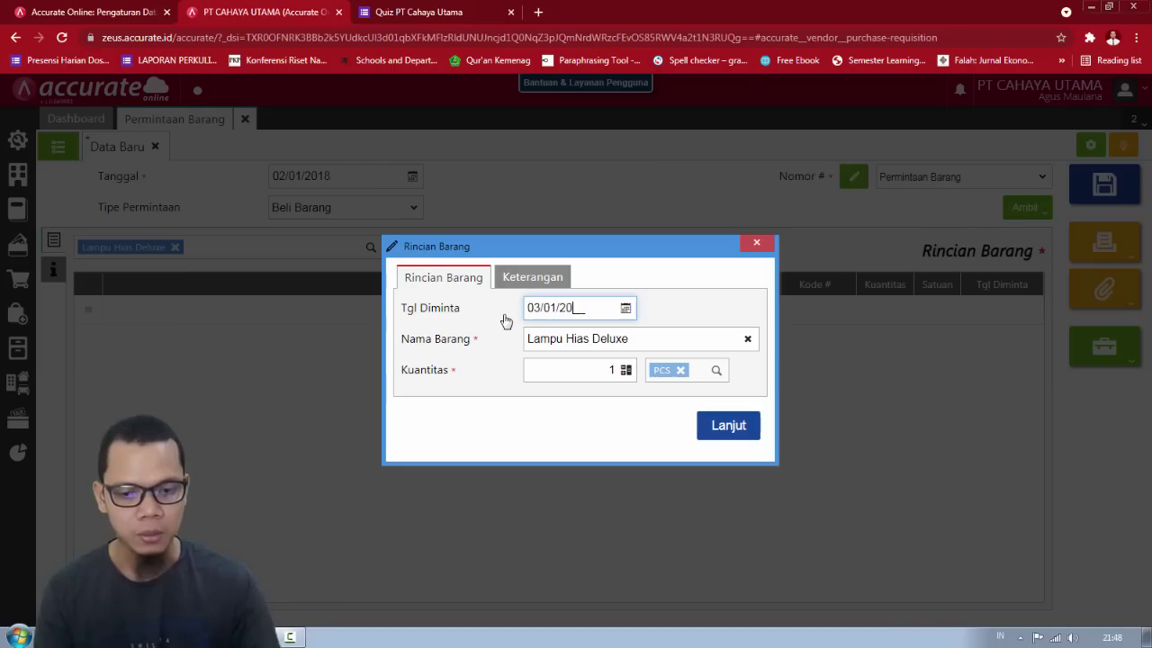
key("alt+Tab")
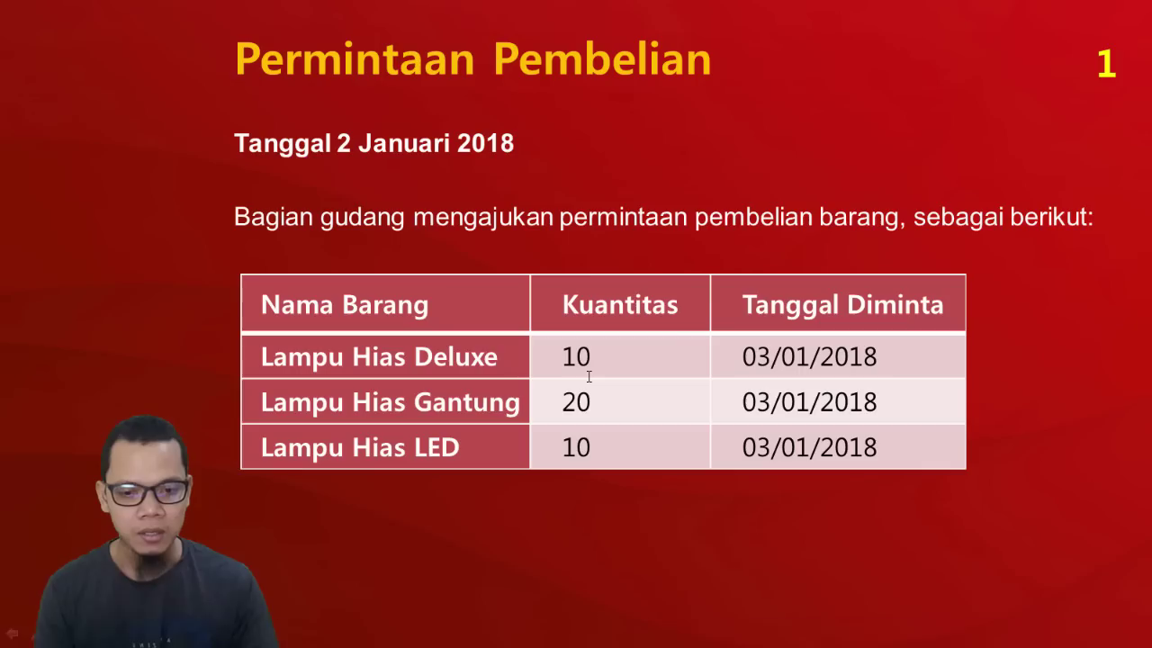
key("alt+Tab")
left_click(621, 371)
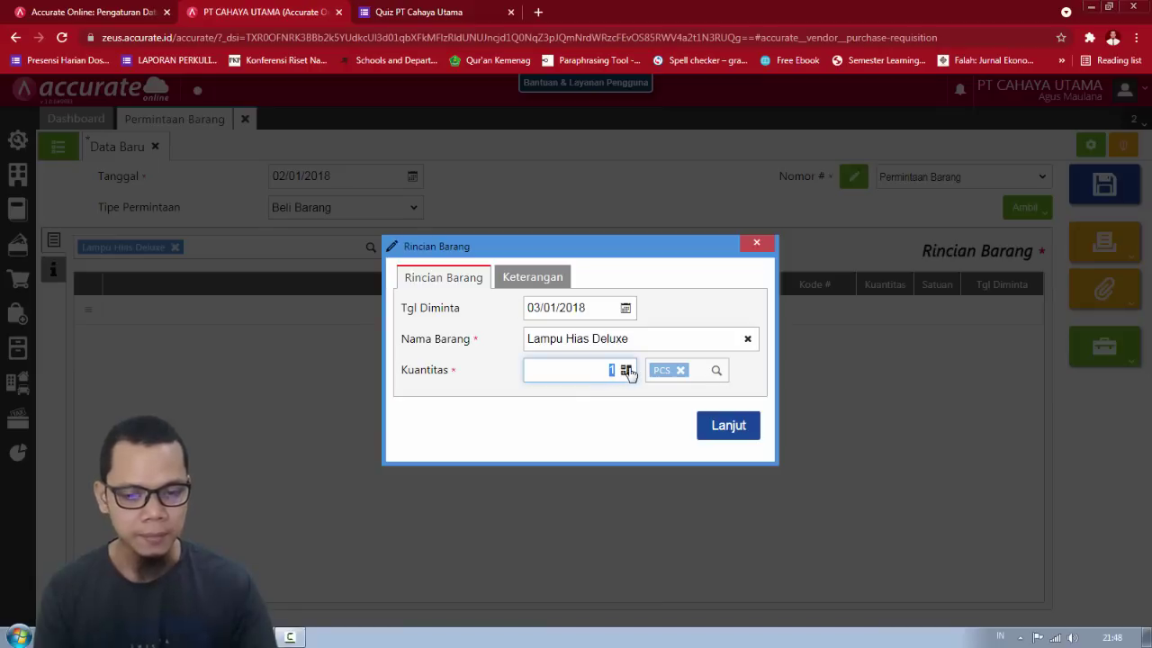
left_click(744, 427)
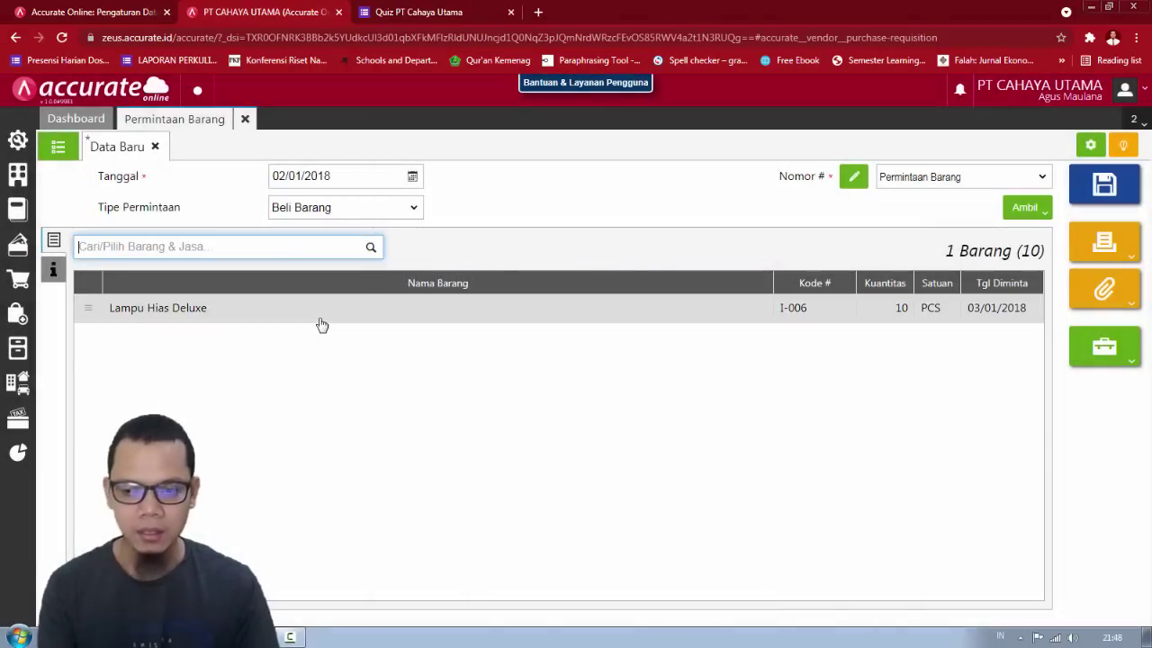
Step: Add Lampu Hias Gantung to the request with requested date 03/01/2018 and quantity 20
key("alt+Tab")
key("alt+Tab")
left_click(216, 244)
type("gant")
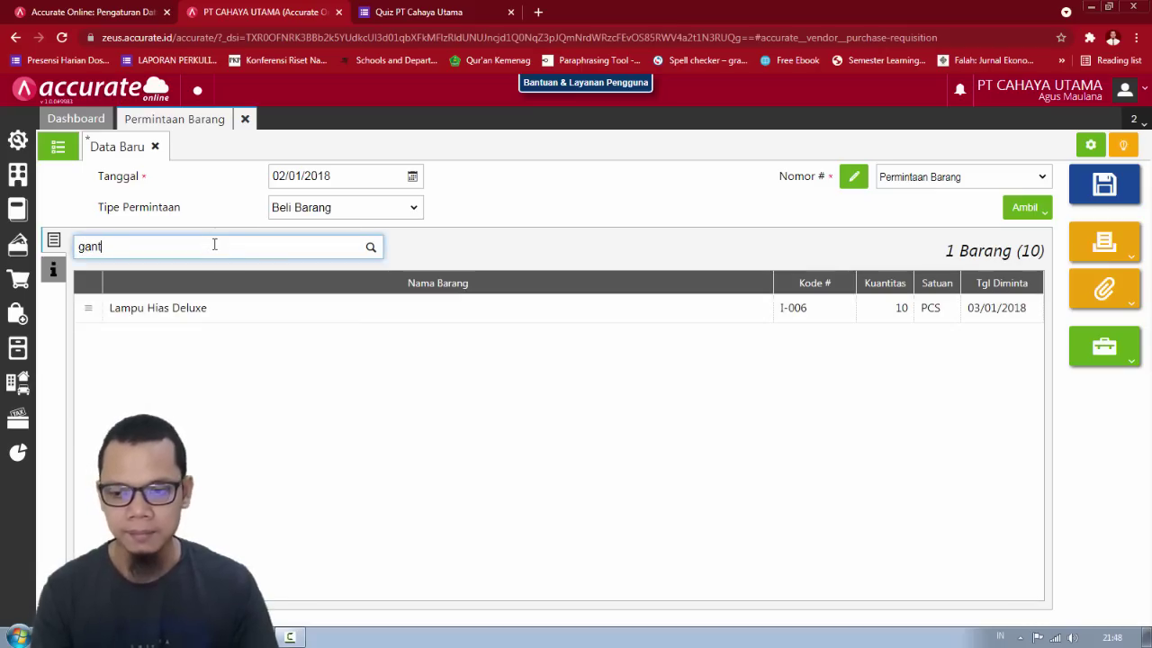
left_click(218, 296)
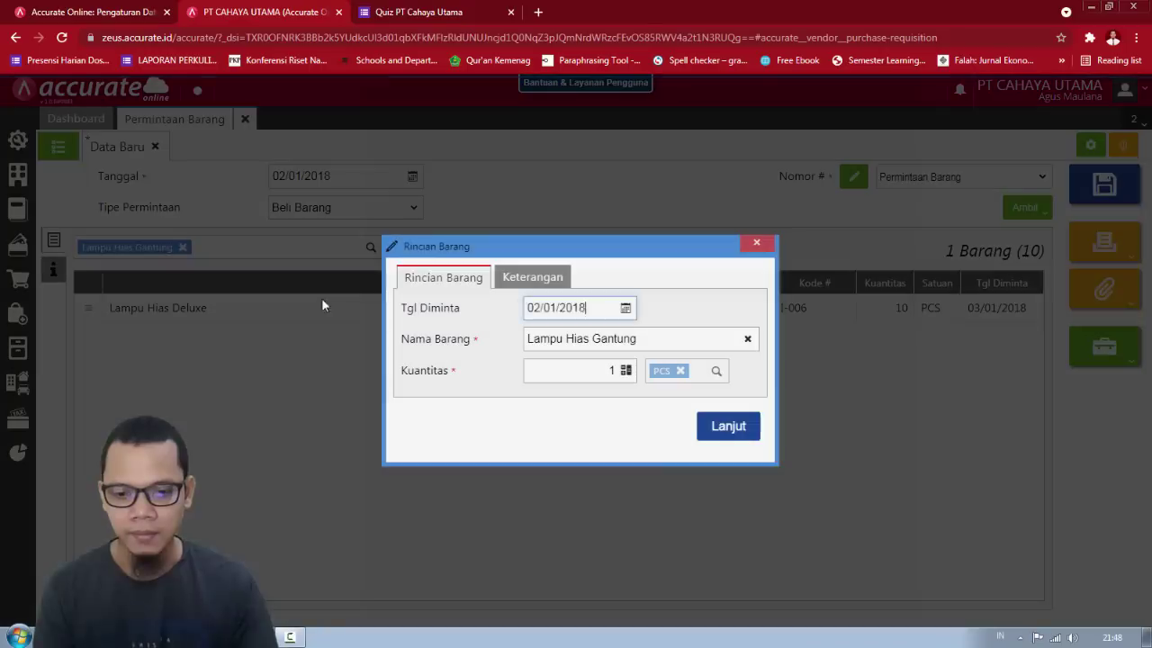
key("Home")
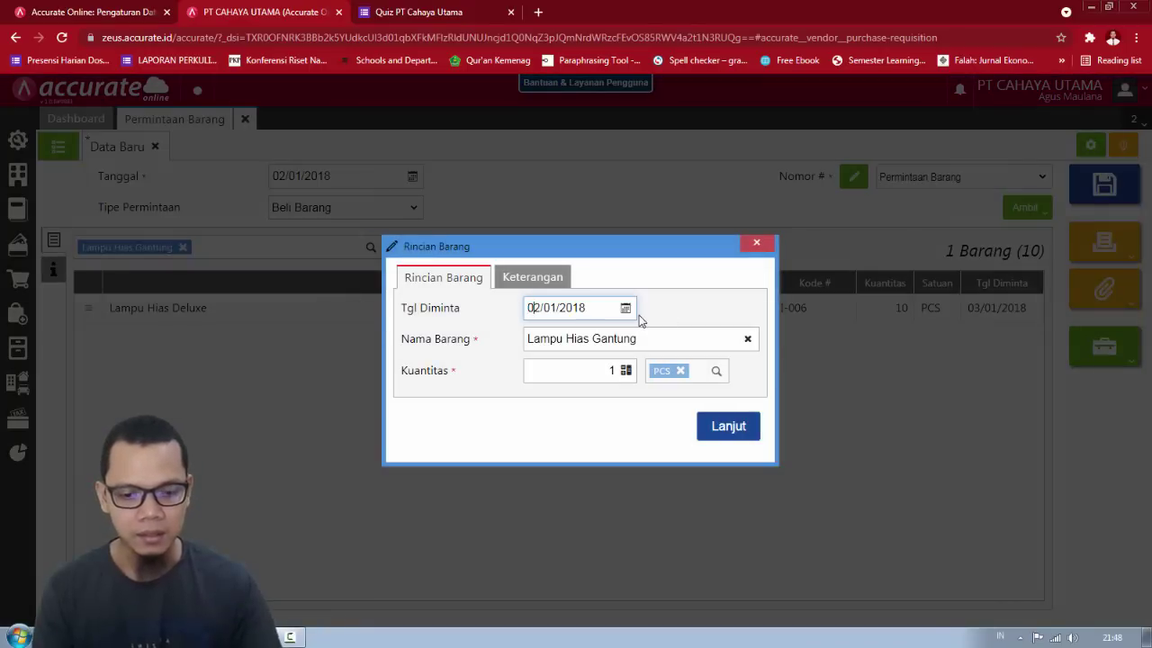
key("Tab")
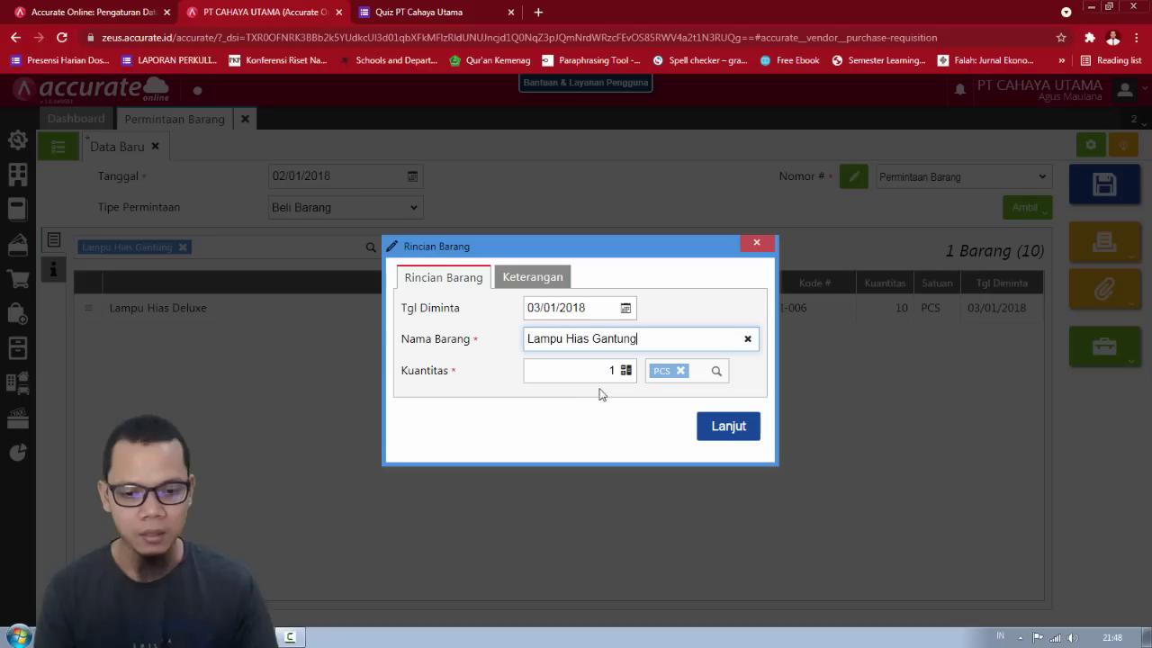
left_click(606, 374)
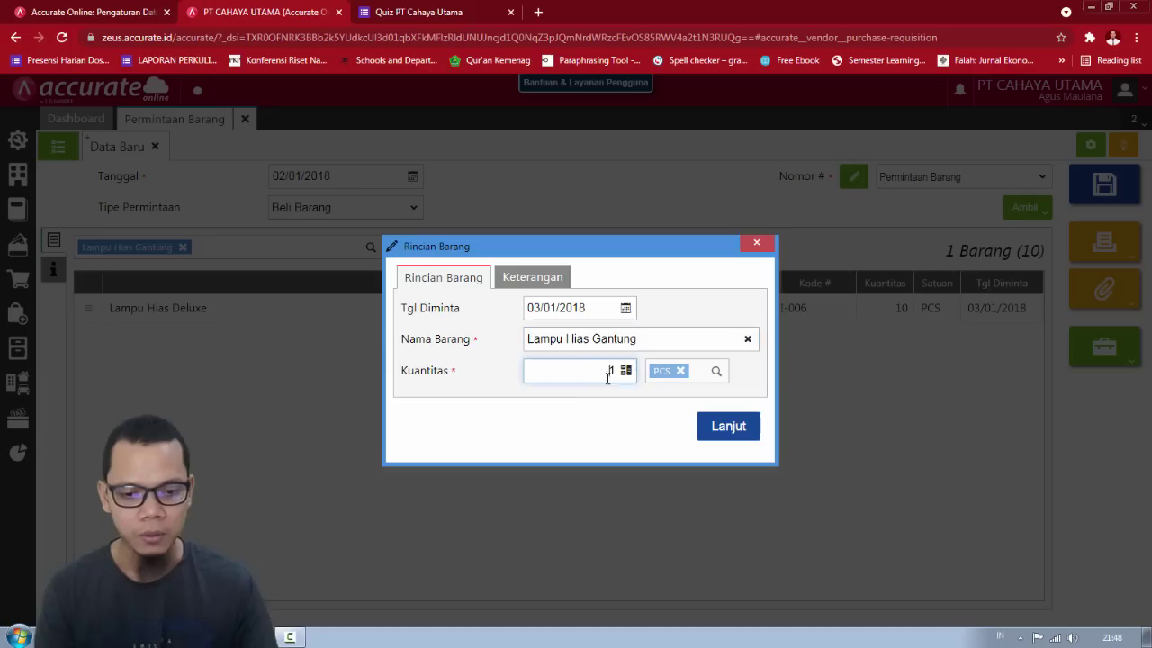
type("20")
left_click(725, 434)
Step: Select Lampu Hias LED as the third requested item and set its requested date to 03/01/2018
key("alt+Tab")
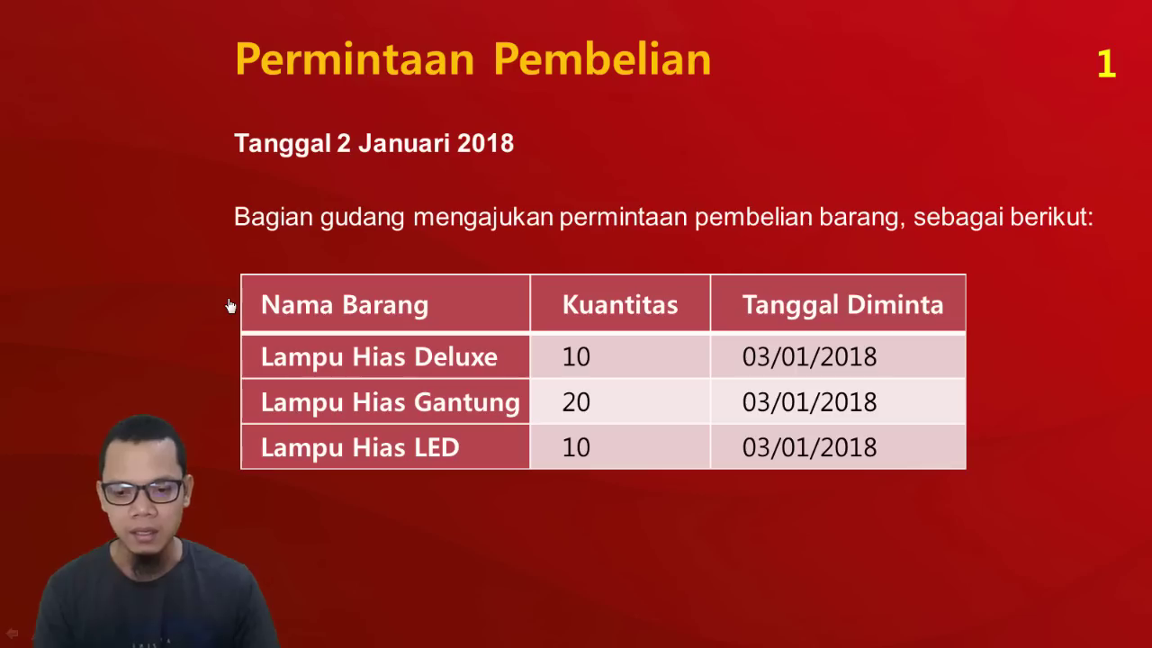
key("alt+Tab")
type("led")
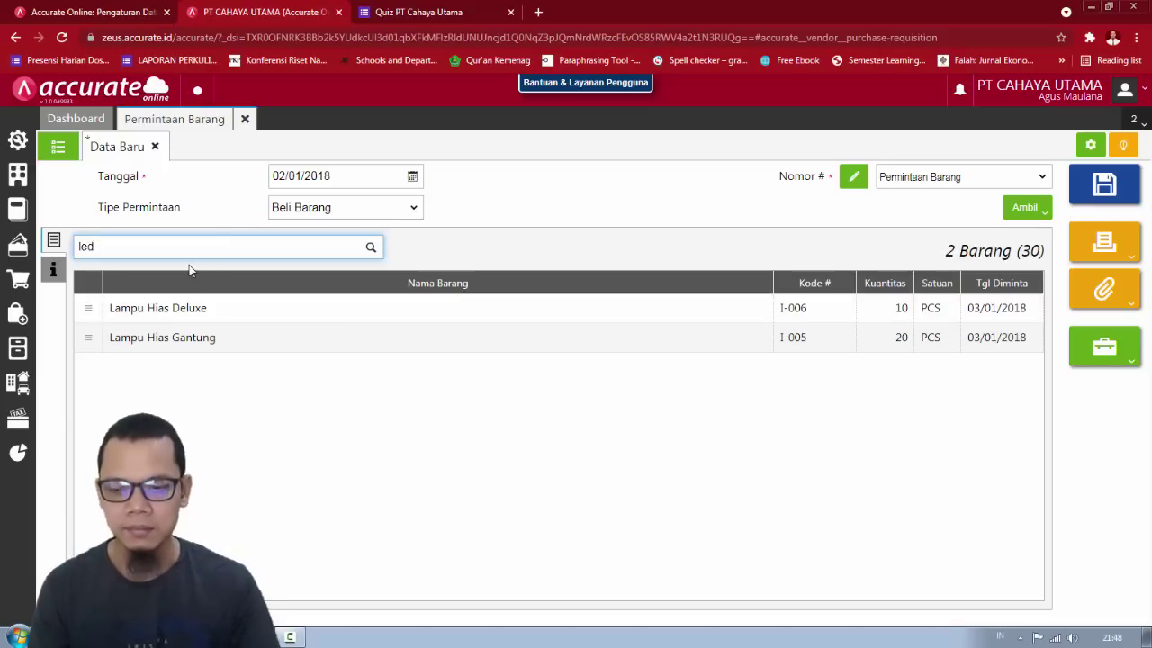
left_click(210, 286)
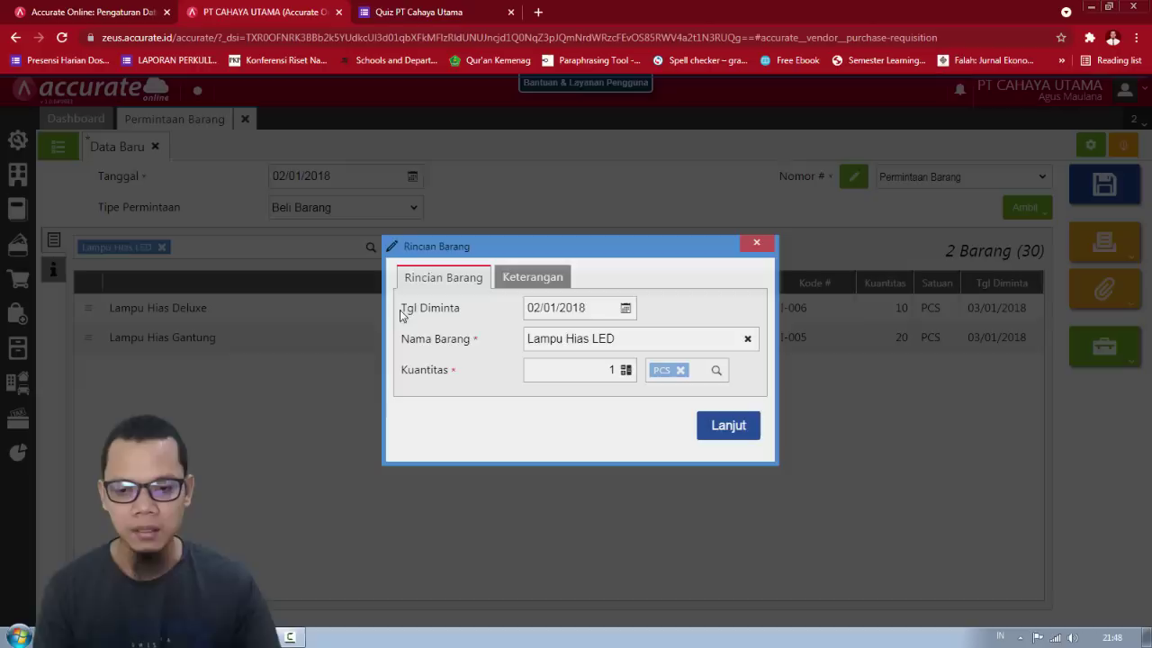
left_click(579, 300)
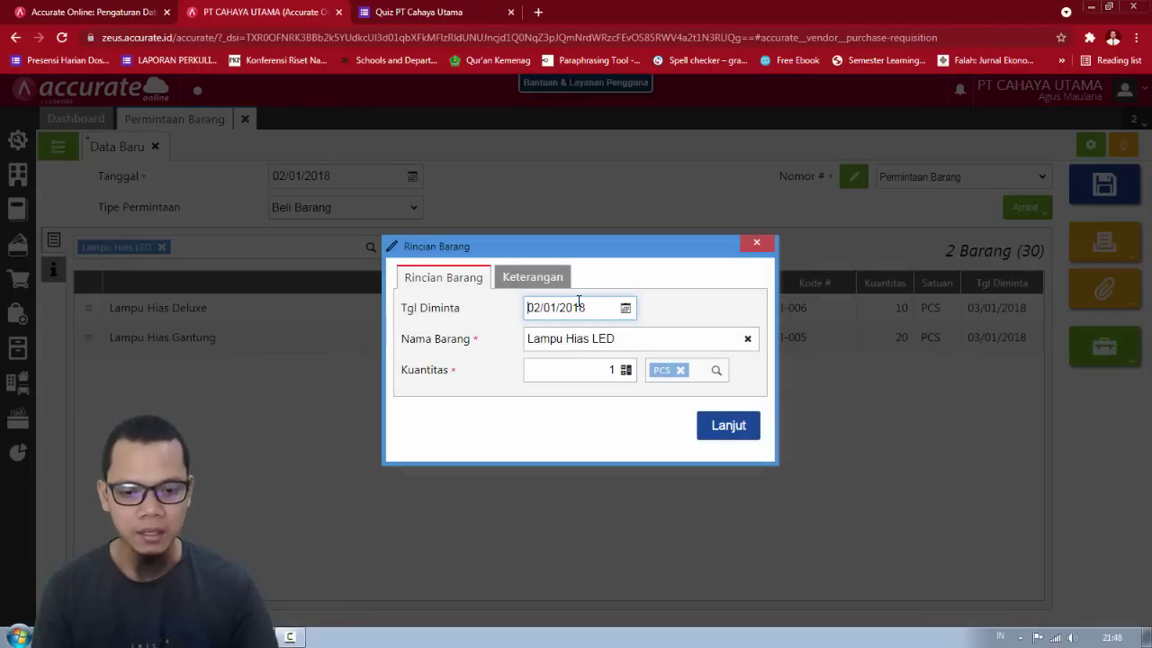
type("03")
key("Tab")
key("Tab")
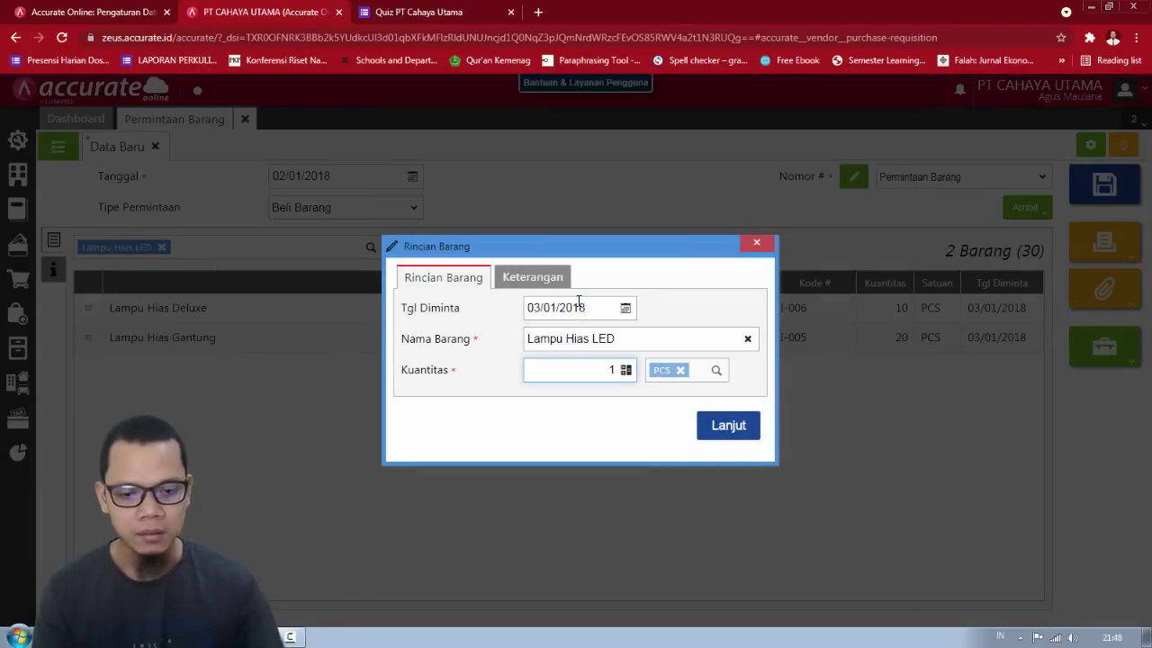
key("Tab")
key("Tab")
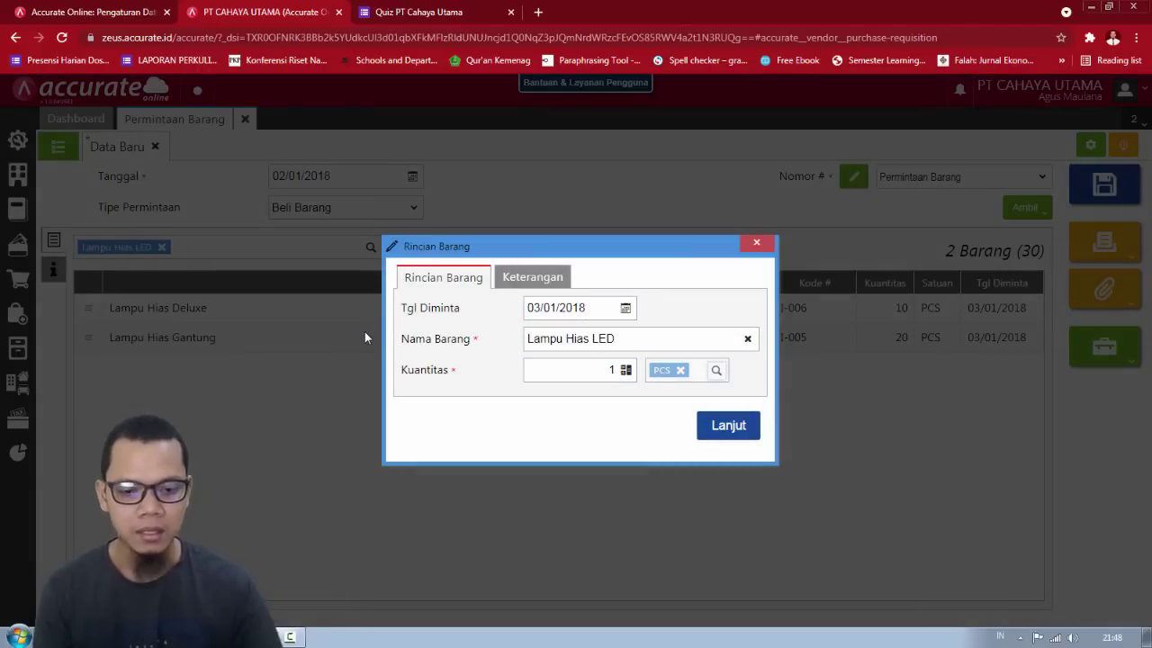
Step: Check the LED lamp's quantity on the slide, set it to 10 PCS and add the item to the request
key("alt+Tab")
key("alt+Tab")
left_click(630, 376)
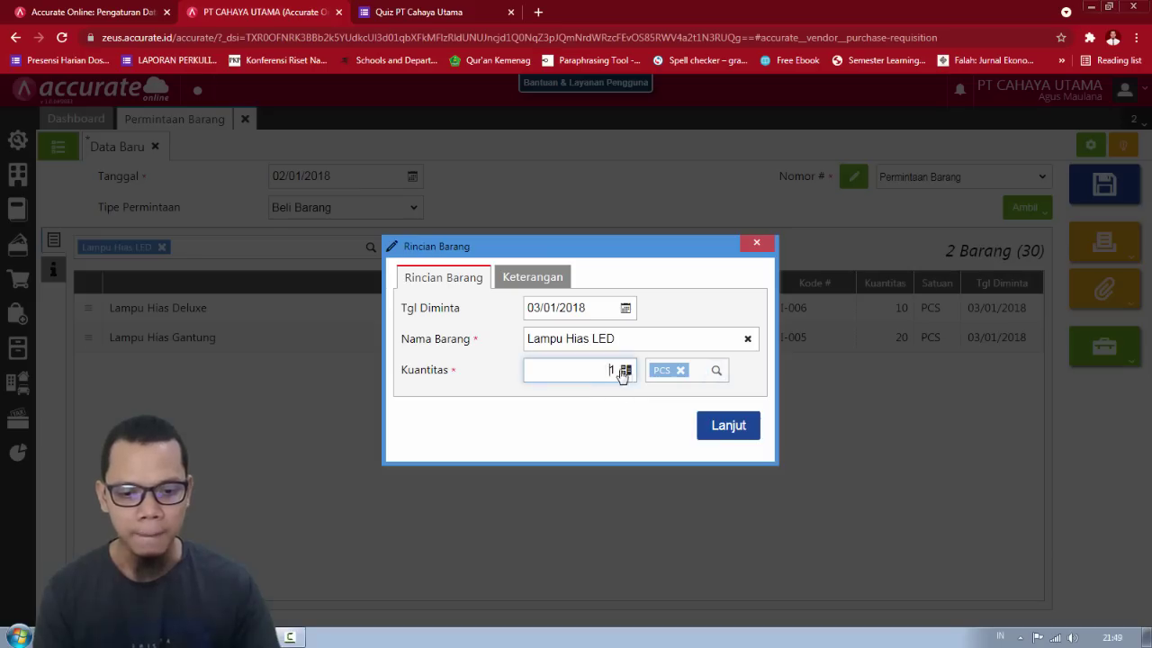
type("10")
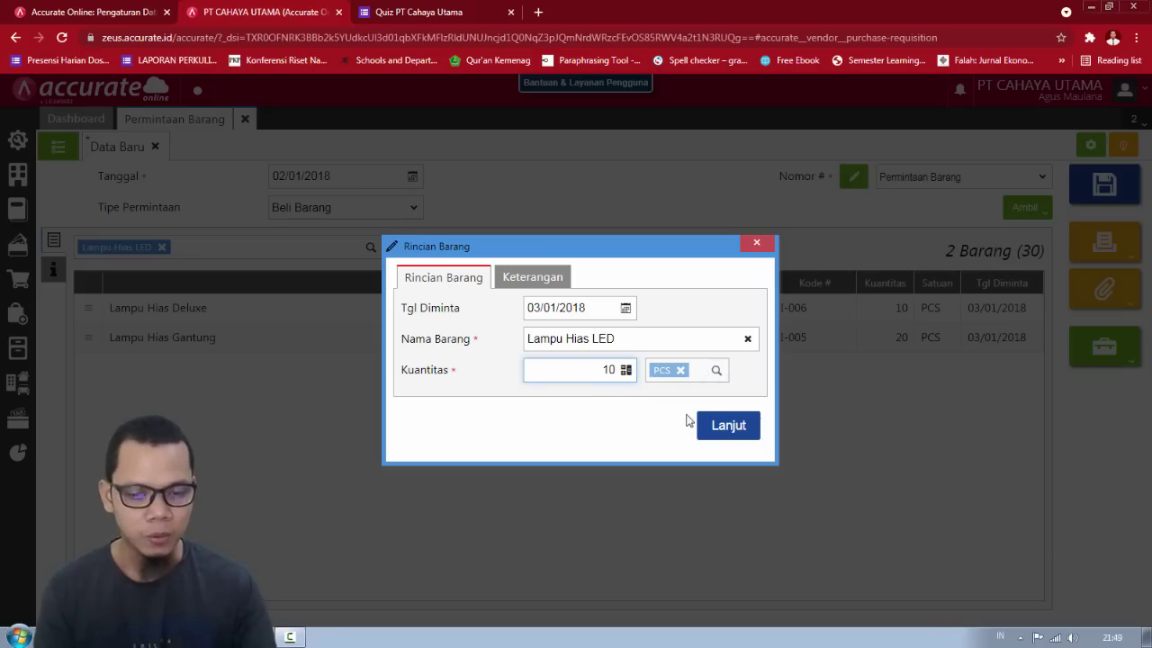
left_click(730, 424)
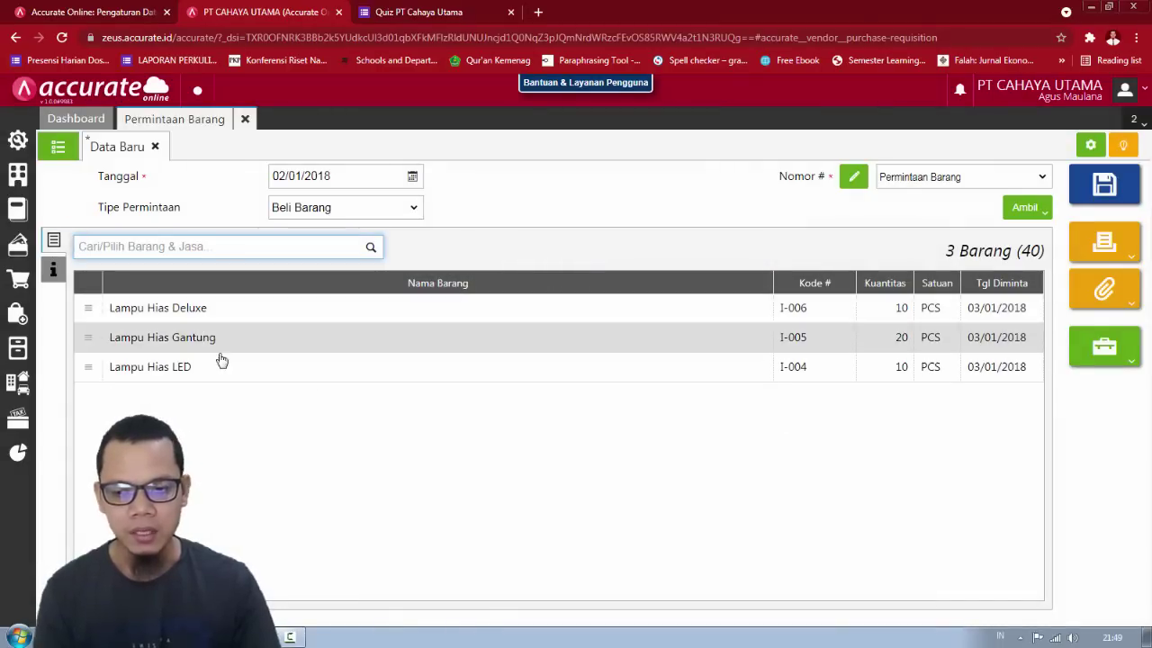
Step: Check the item lines against the slide, save the purchase request and show it in the Permintaan Barang list
key("alt+Tab")
key("alt+Tab")
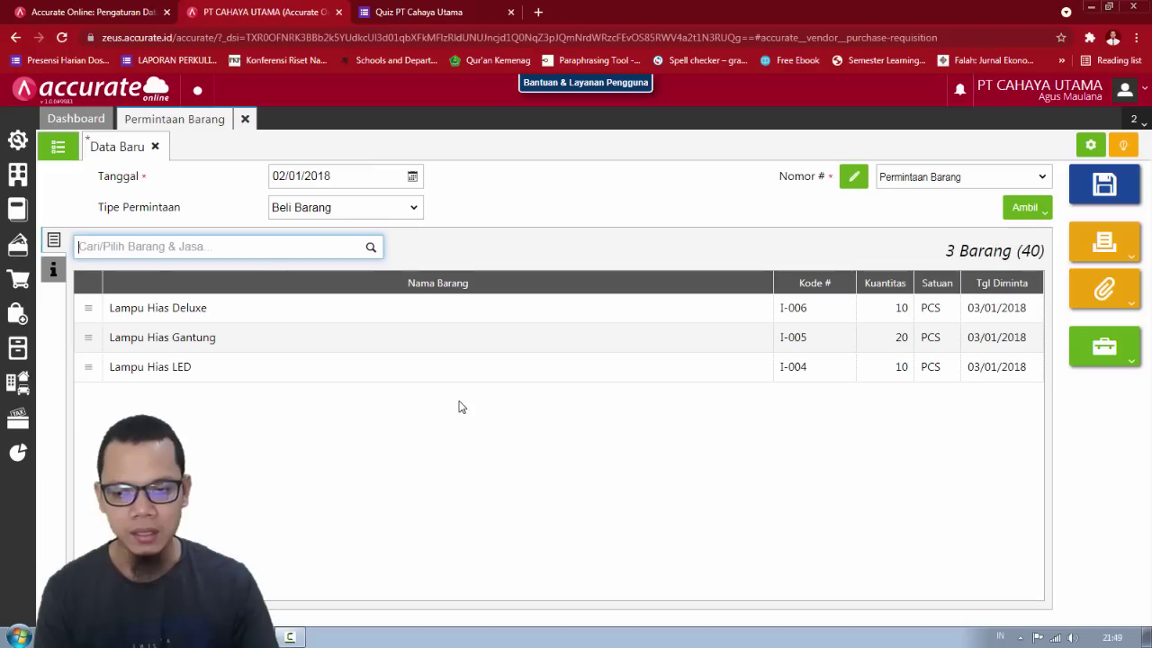
left_click(1115, 191)
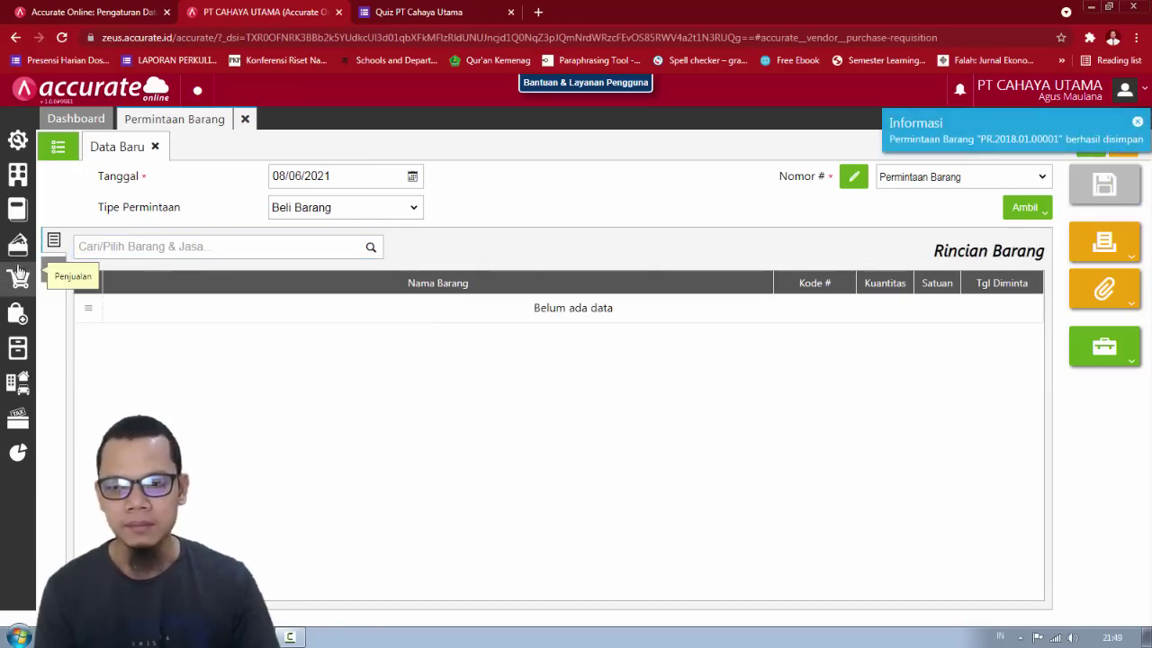
left_click(59, 147)
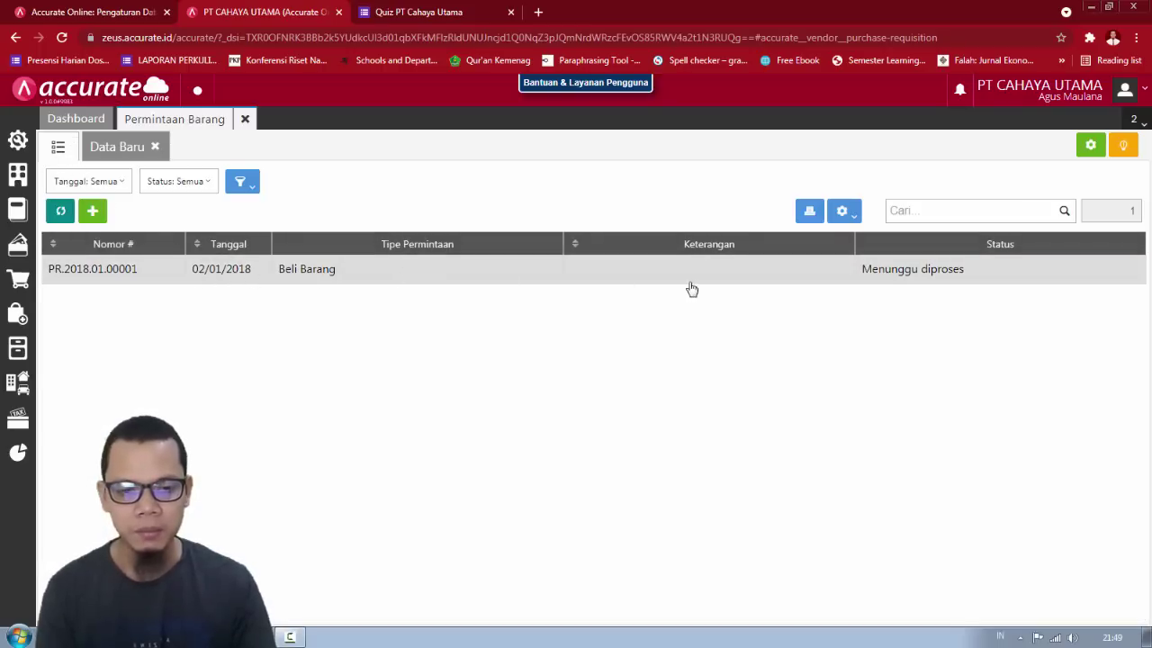
Step: Close the Permintaan Barang page and advance the PowerPoint slide show to the Purchase Order transaction dated 3 Januari 2018
left_click(245, 119)
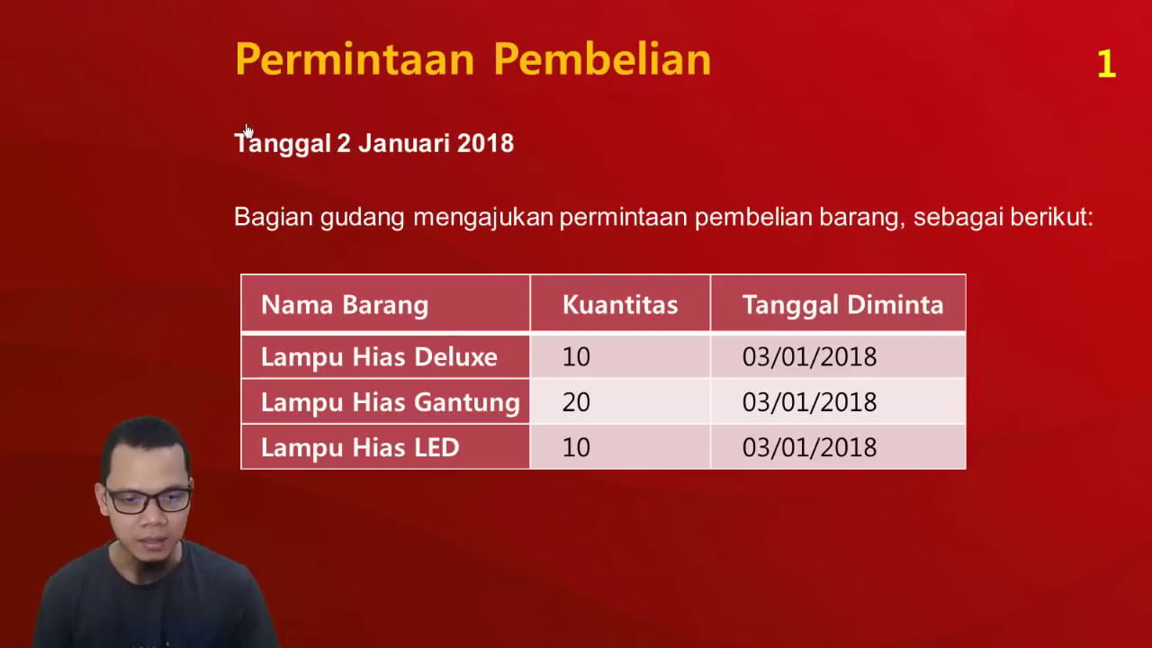
key("Right")
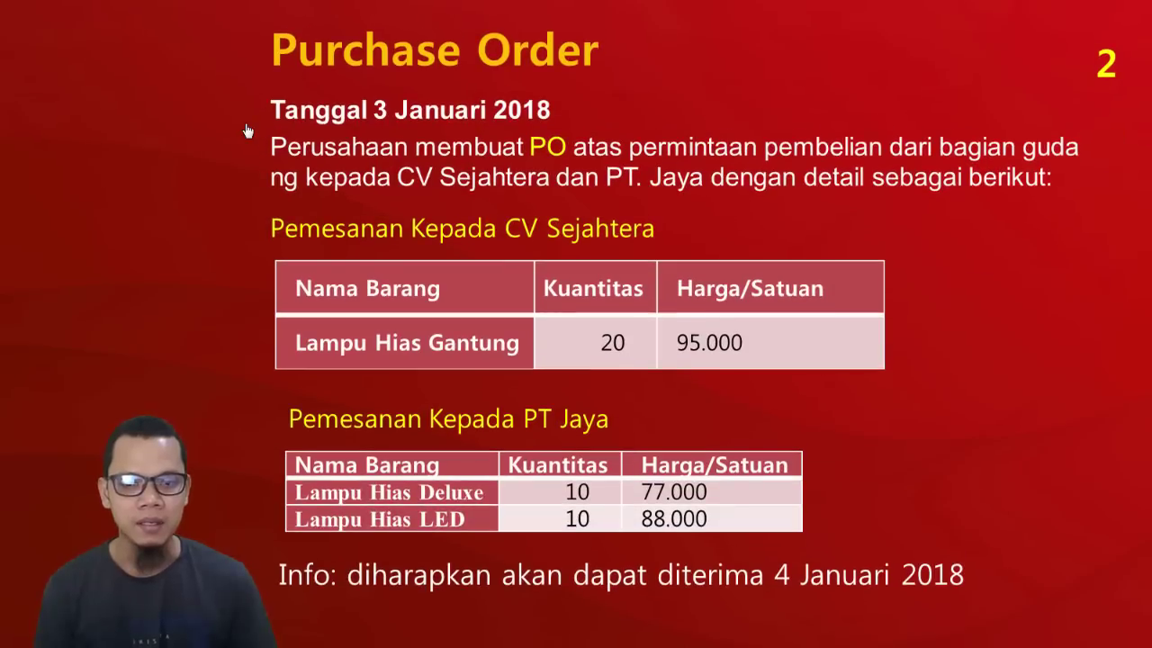
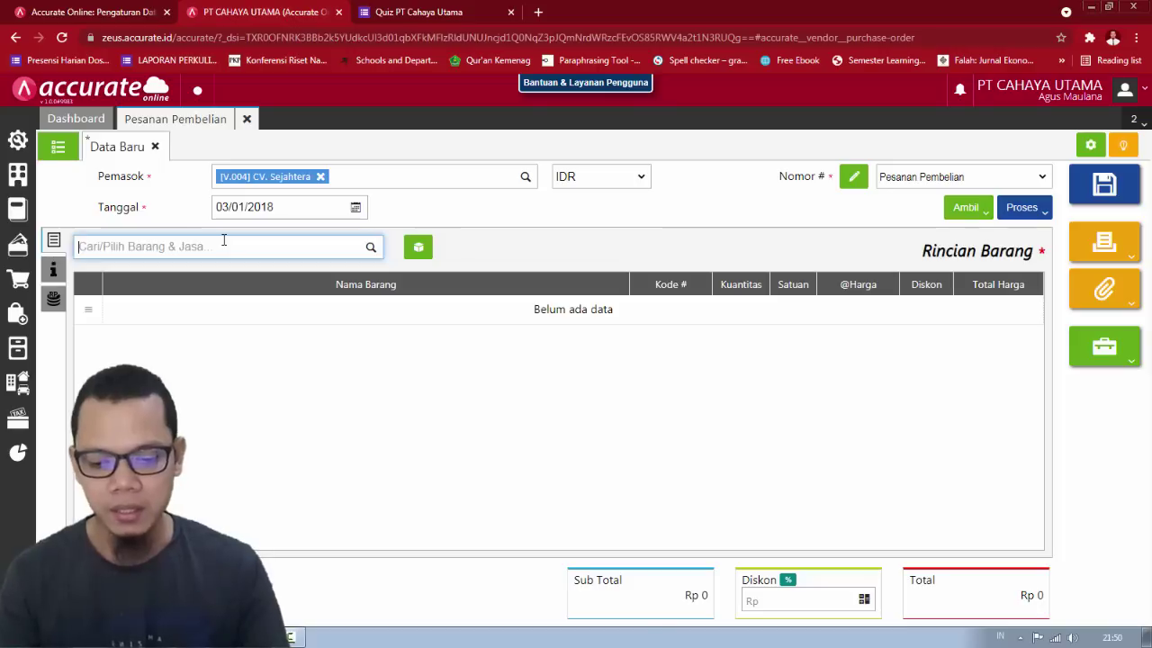
Step: Add Lampu Hias Gantung to the CV. Sejahtera order and set its quantity to 20 PCS as given on the slide
type("t")
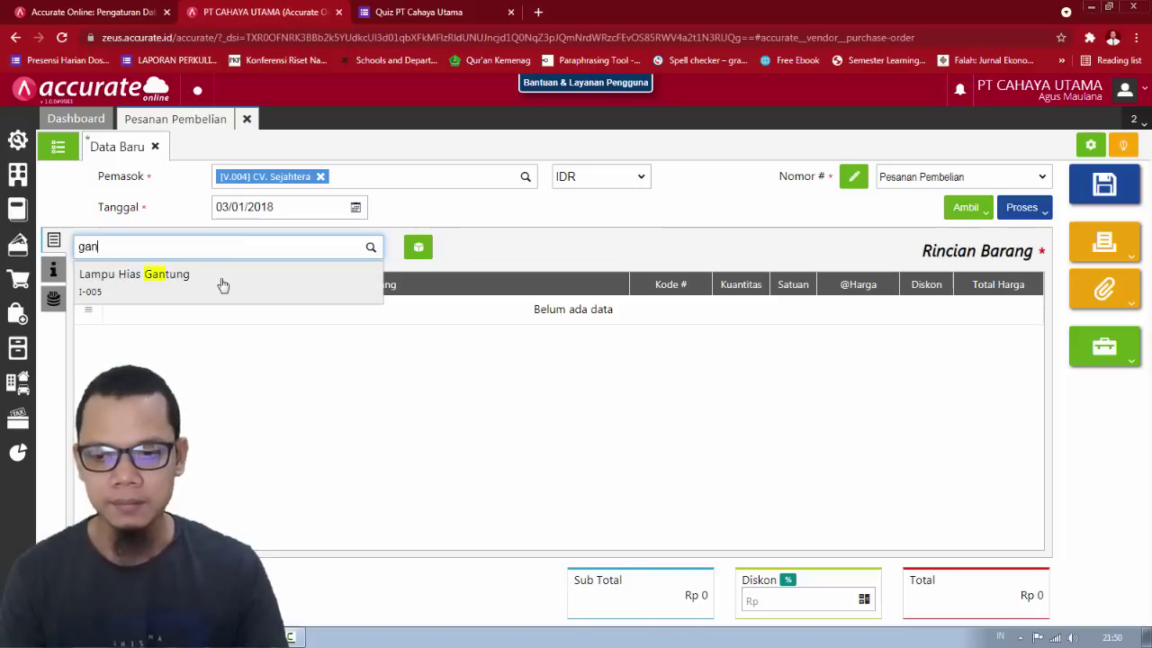
left_click(222, 279)
left_click(613, 297)
key("alt+Tab")
key("alt+Tab")
type("20")
Step: Check the hanging lamp's price on the slide, set its unit price to Rp 95.000 and add the item to the order
left_click(613, 324)
key("alt+Tab")
key("alt+Tab")
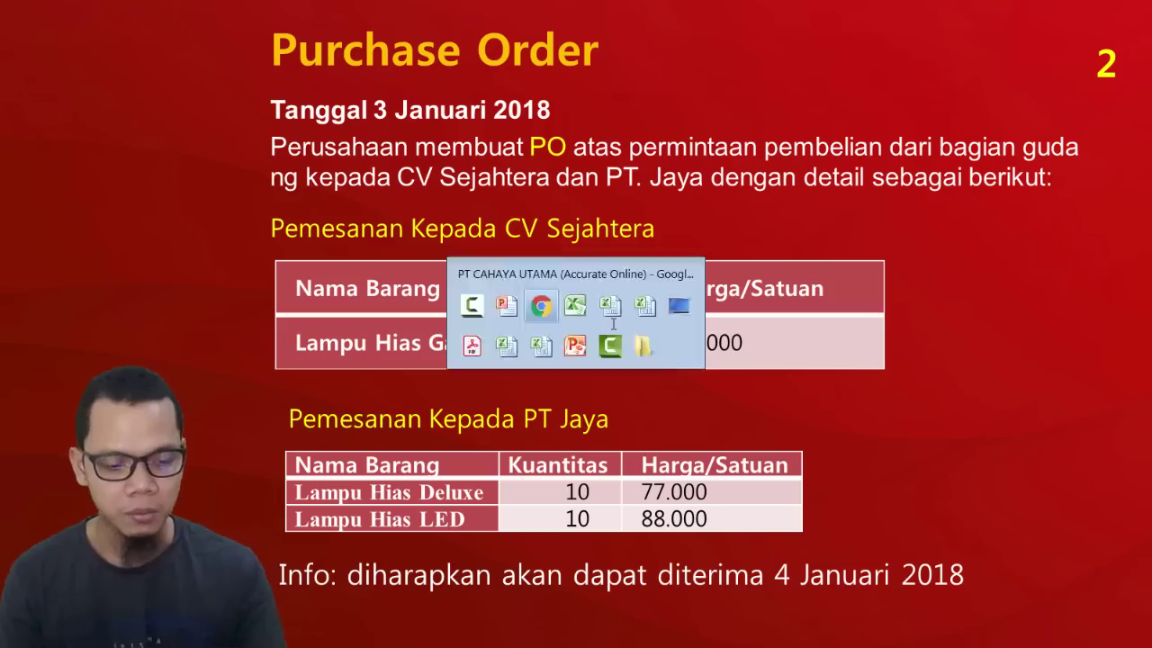
type("95.000")
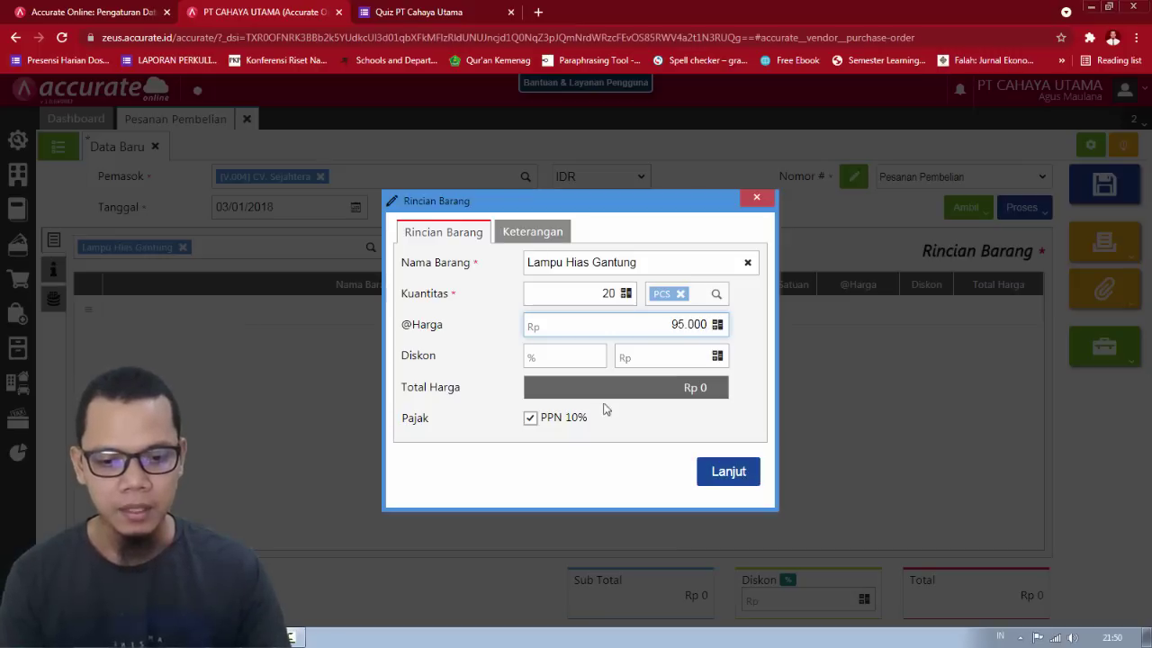
left_click(729, 472)
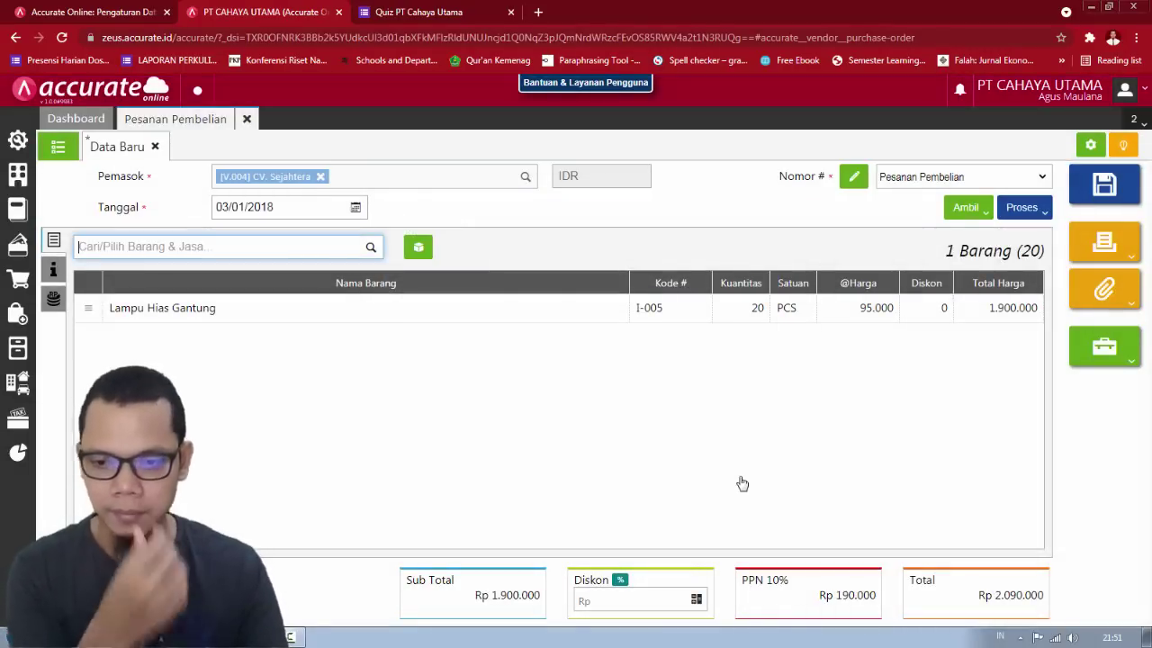
Step: Compare the CV. Sejahtera order with the slide, save it and show the Pesanan Pembelian list
key("alt+Tab")
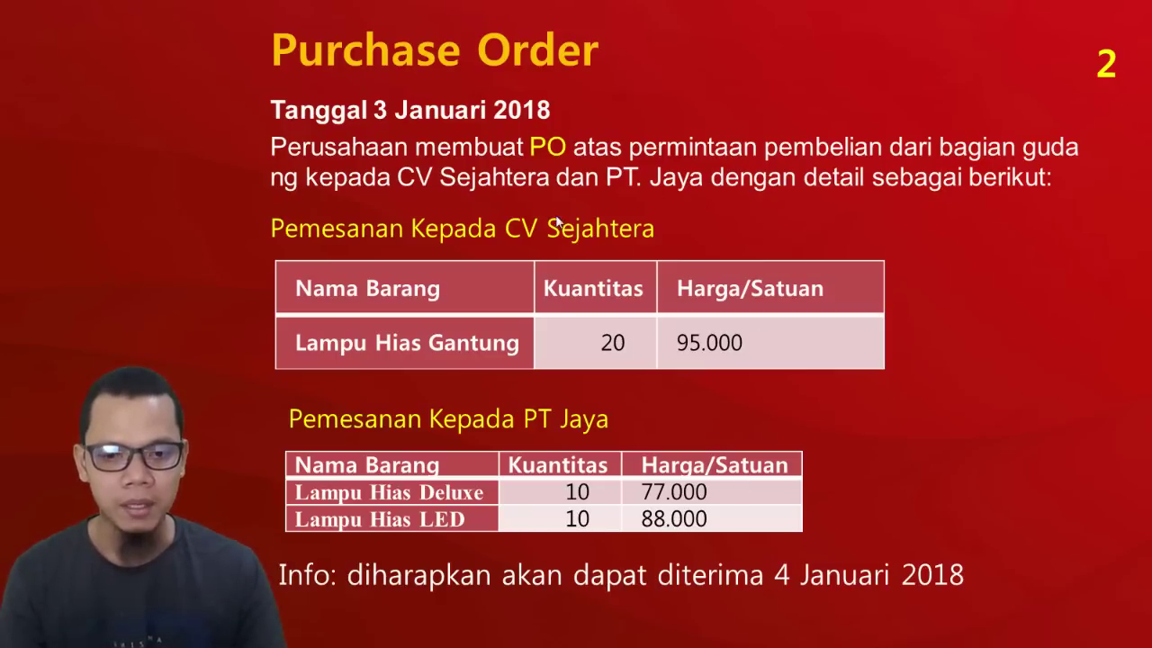
key("alt+Tab")
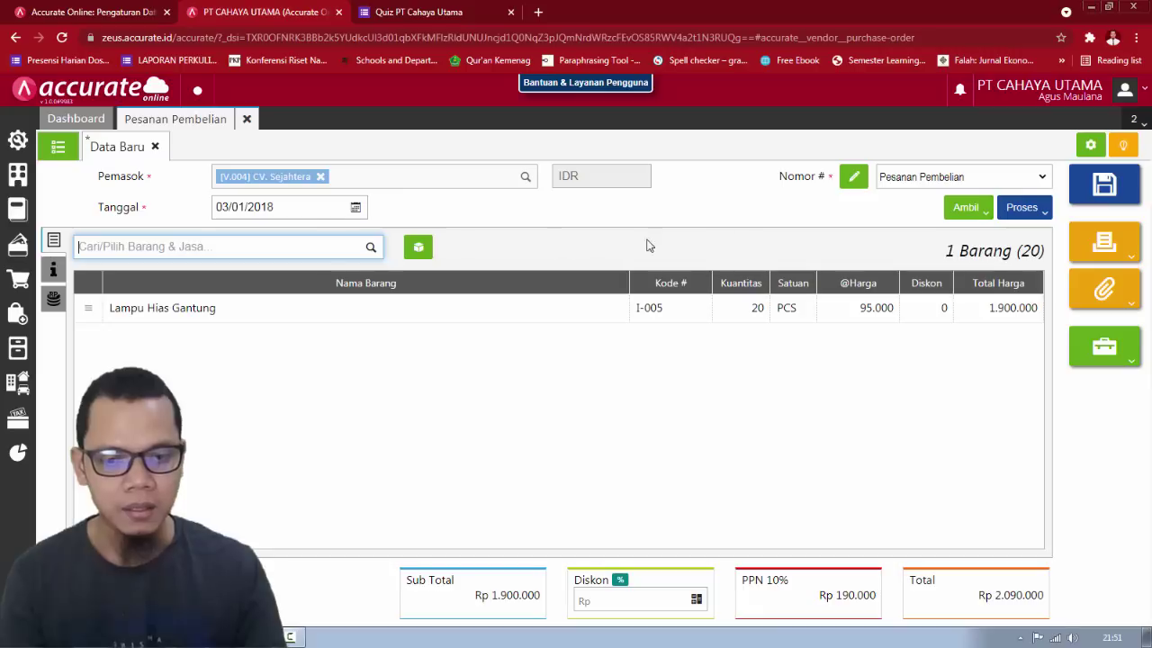
left_click(1085, 198)
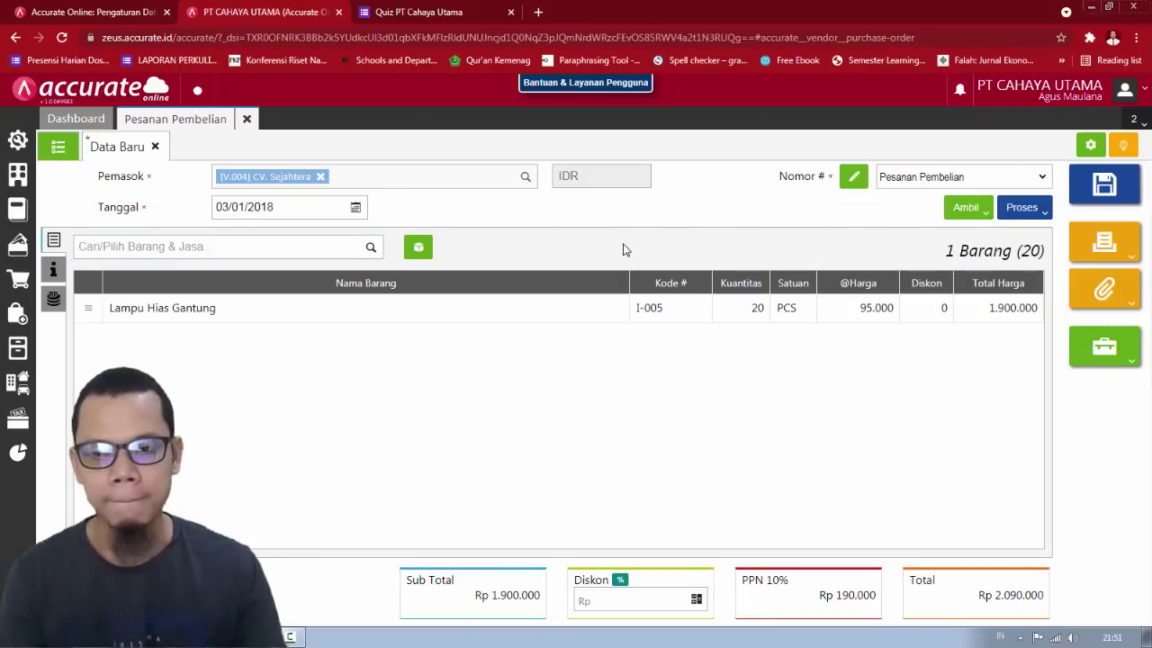
left_click(58, 148)
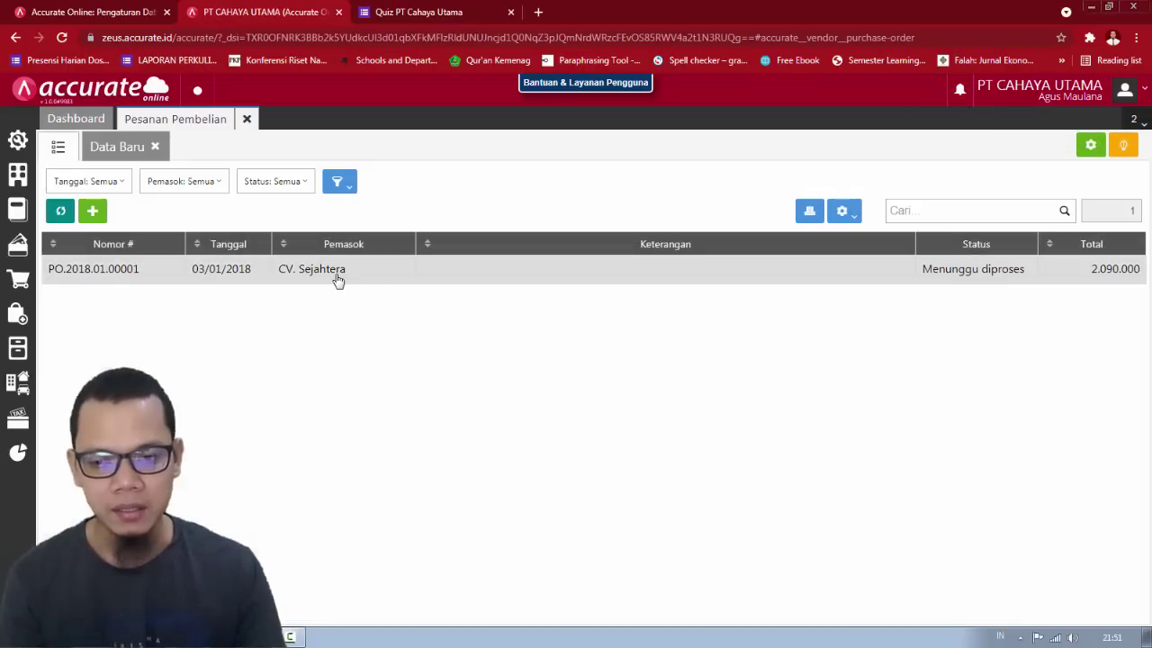
Step: Reopen the saved CV. Sejahtera order, set its expected delivery date to 04/01/2018 as stated on the slide, and save it
left_click(332, 279)
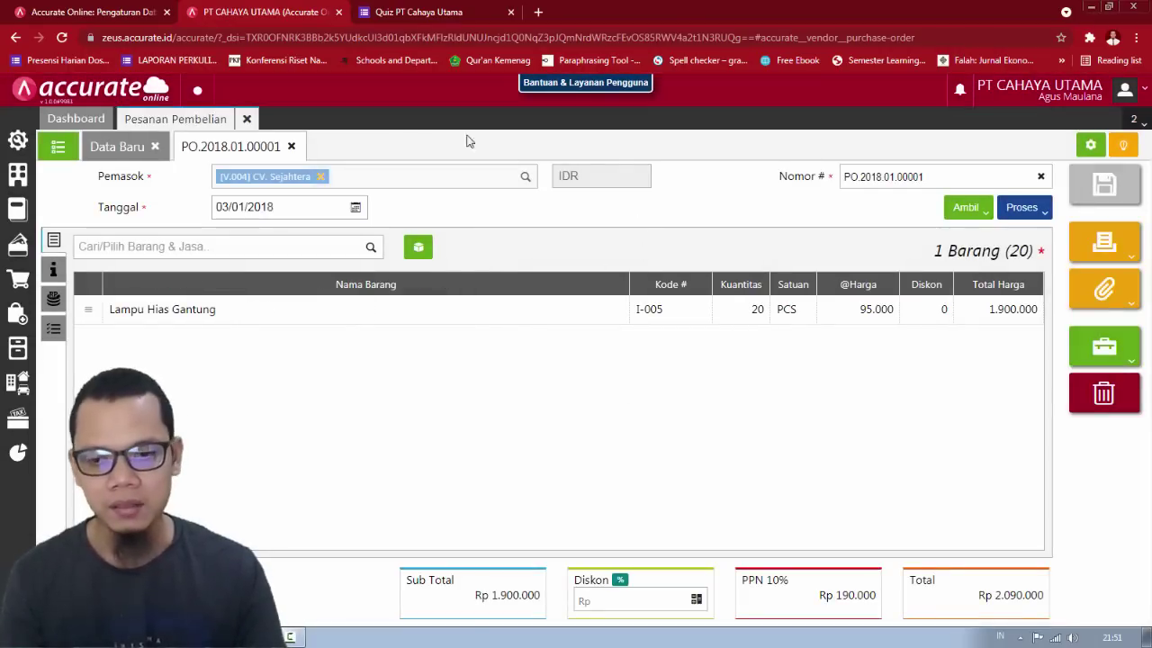
left_click(333, 637)
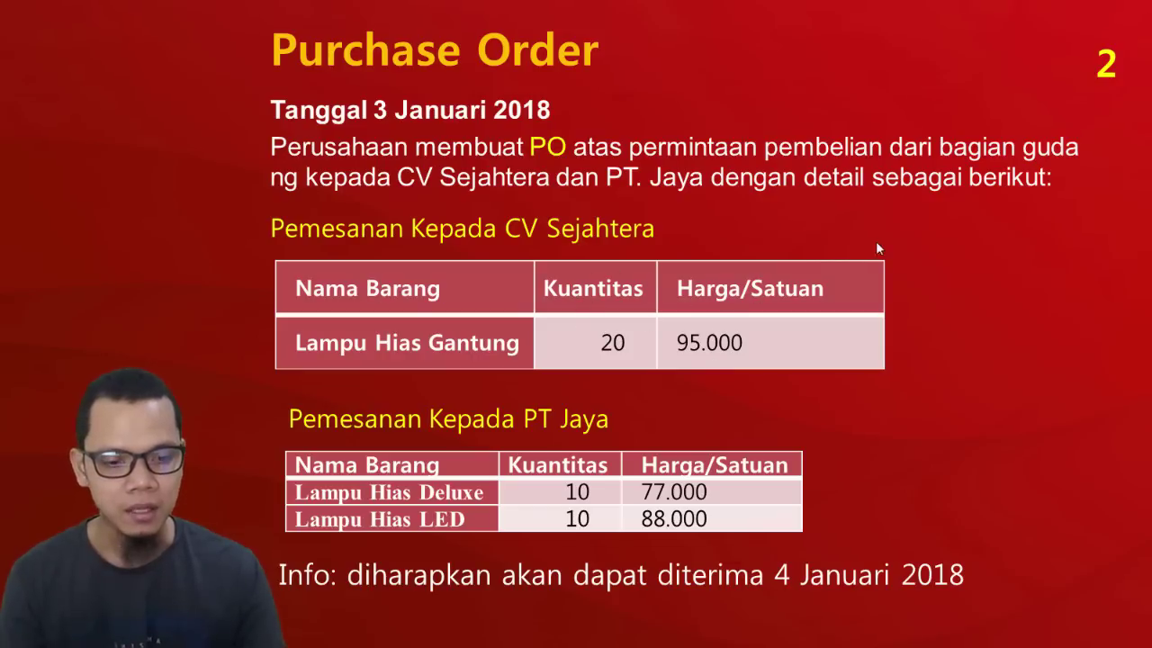
key("alt+Tab")
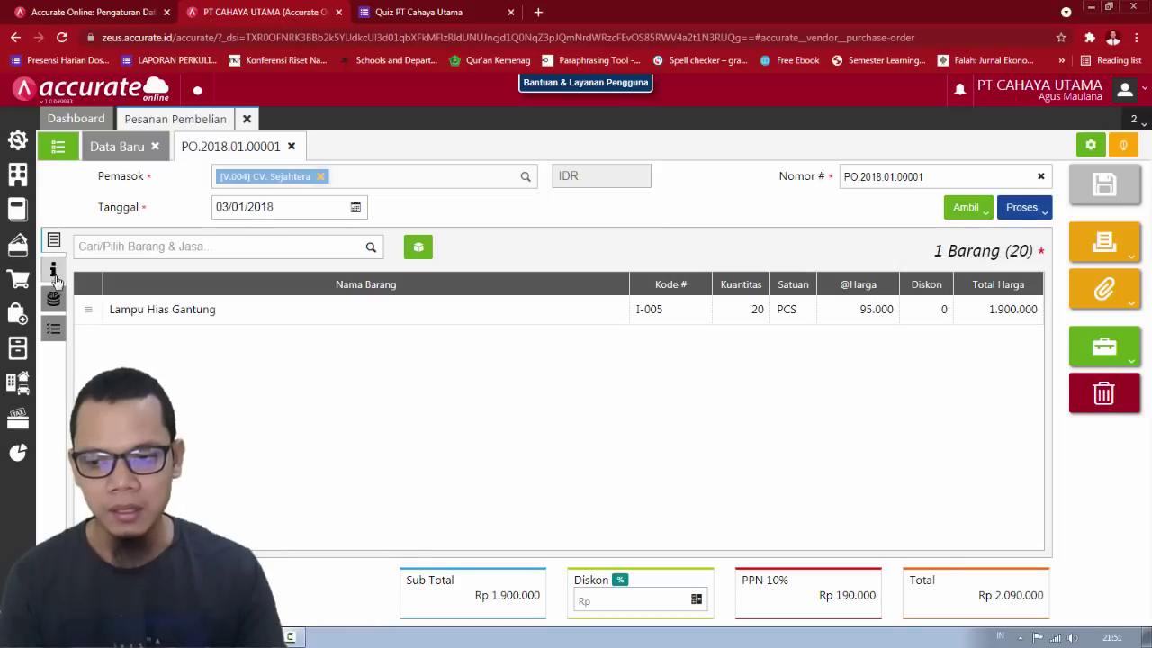
left_click(54, 270)
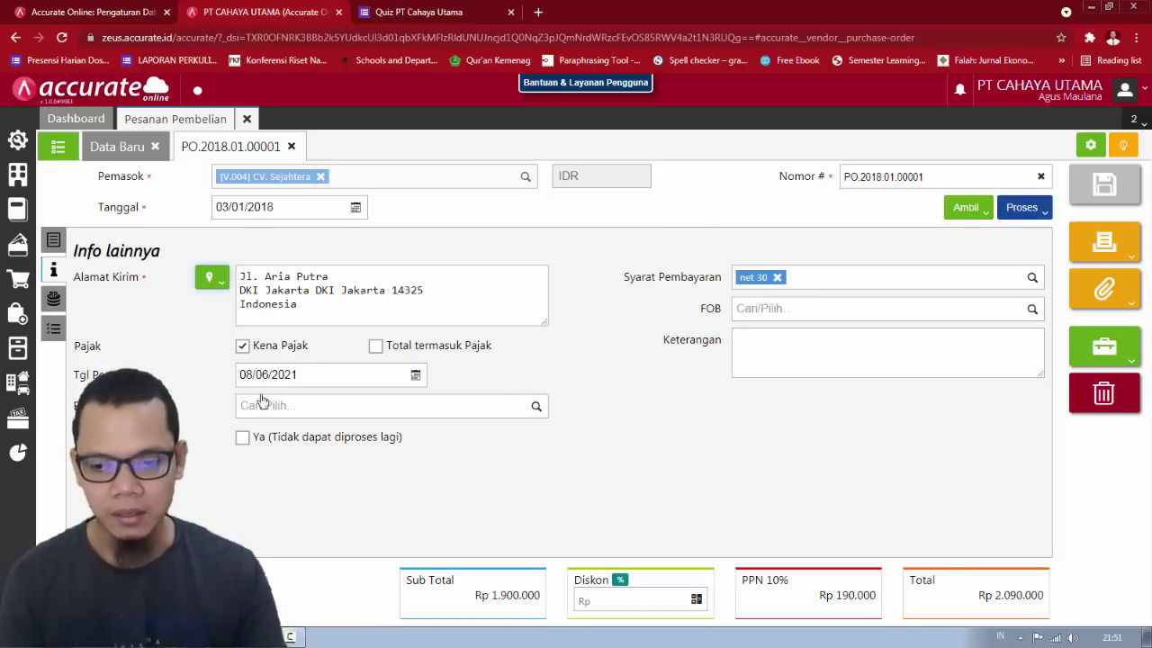
left_click(314, 376)
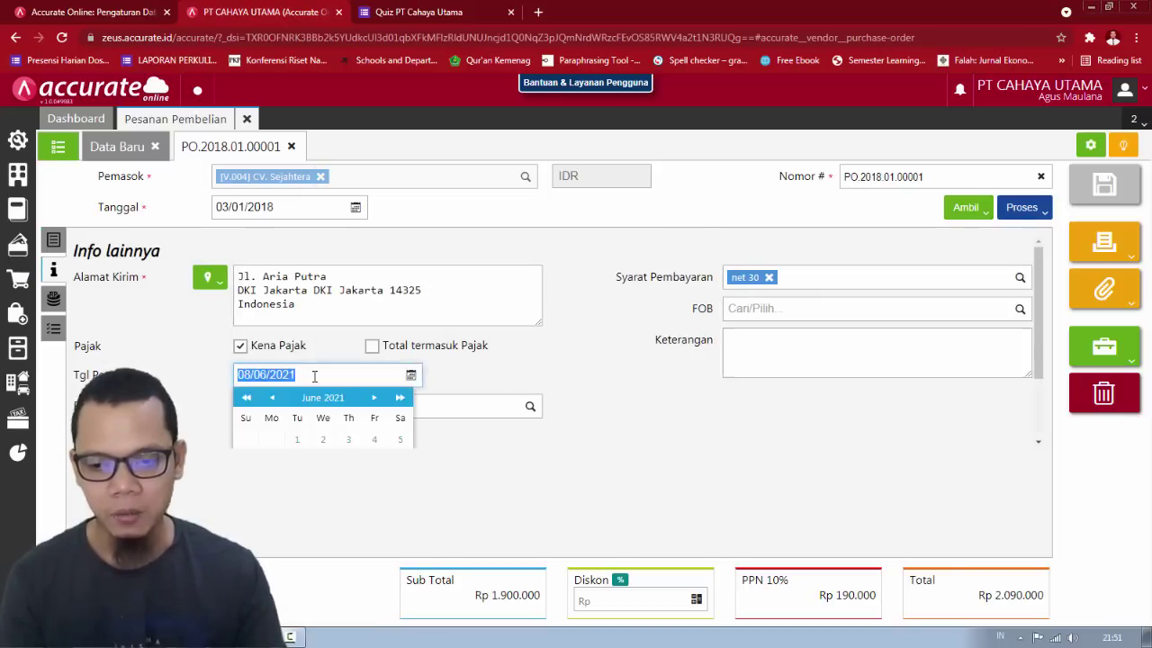
type("04/01/20")
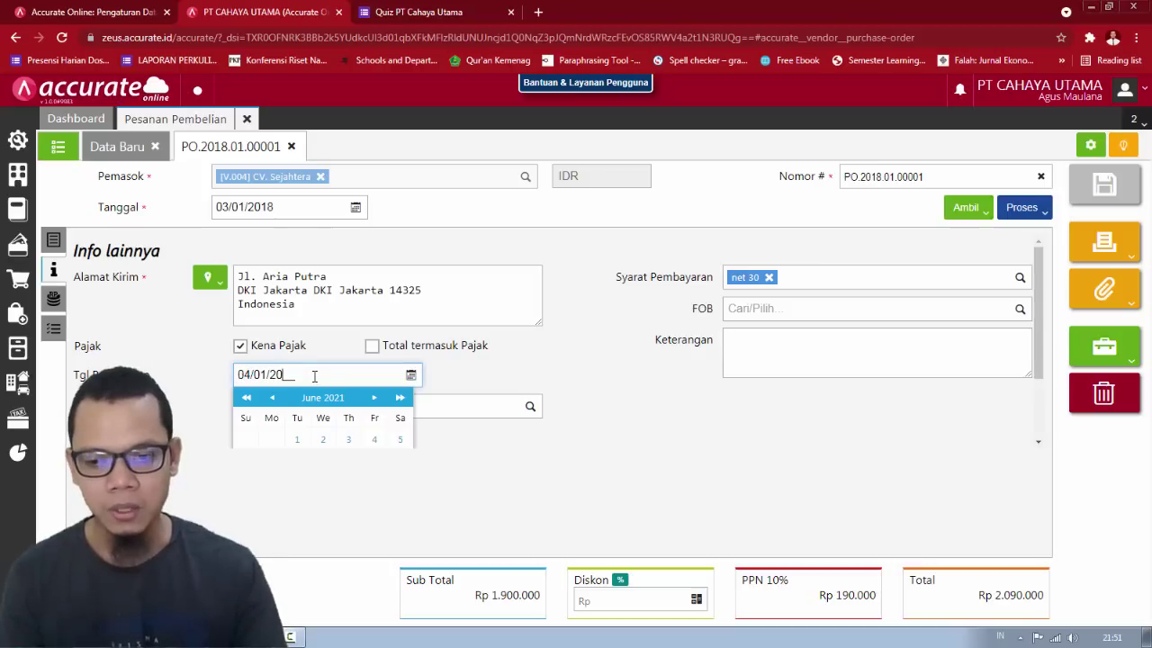
left_click(496, 374)
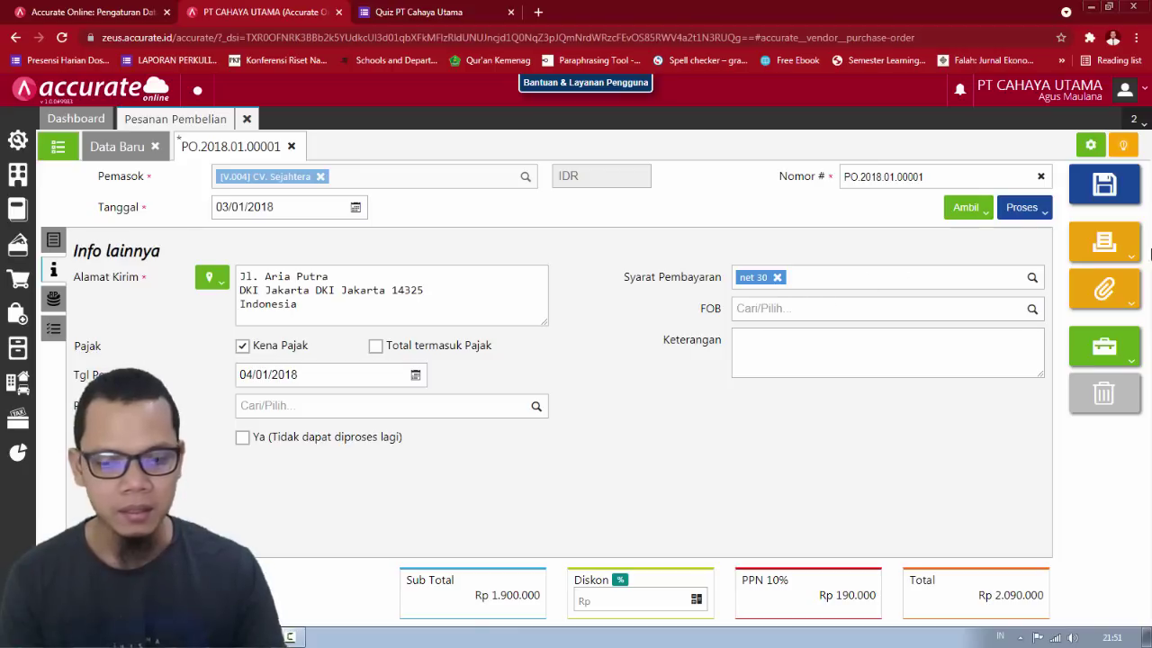
key("ctrl+s")
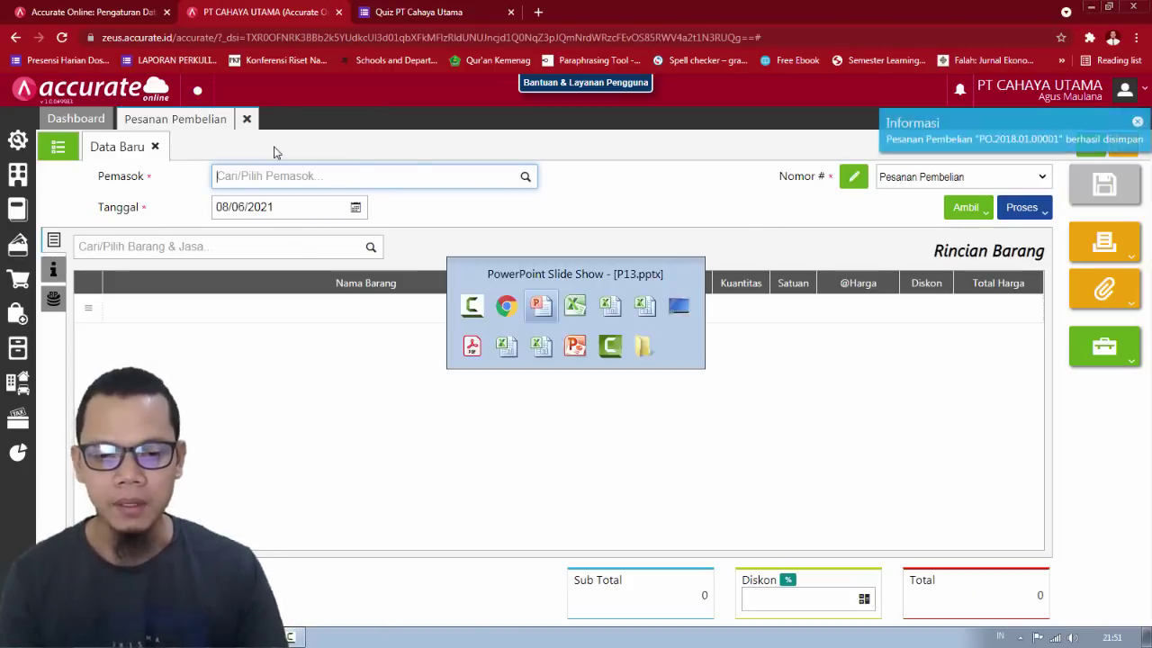
Step: Check the second order on the slide and select PT. Jaya as the supplier of the new purchase order
key("alt+Tab")
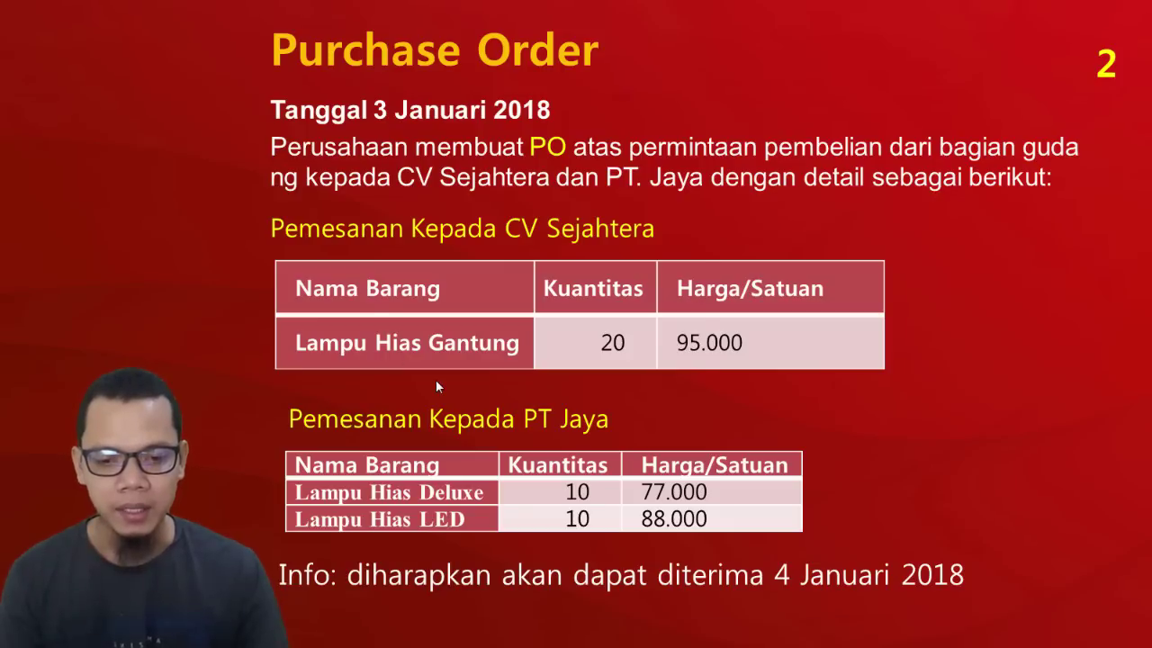
key("alt+Tab")
type("jay")
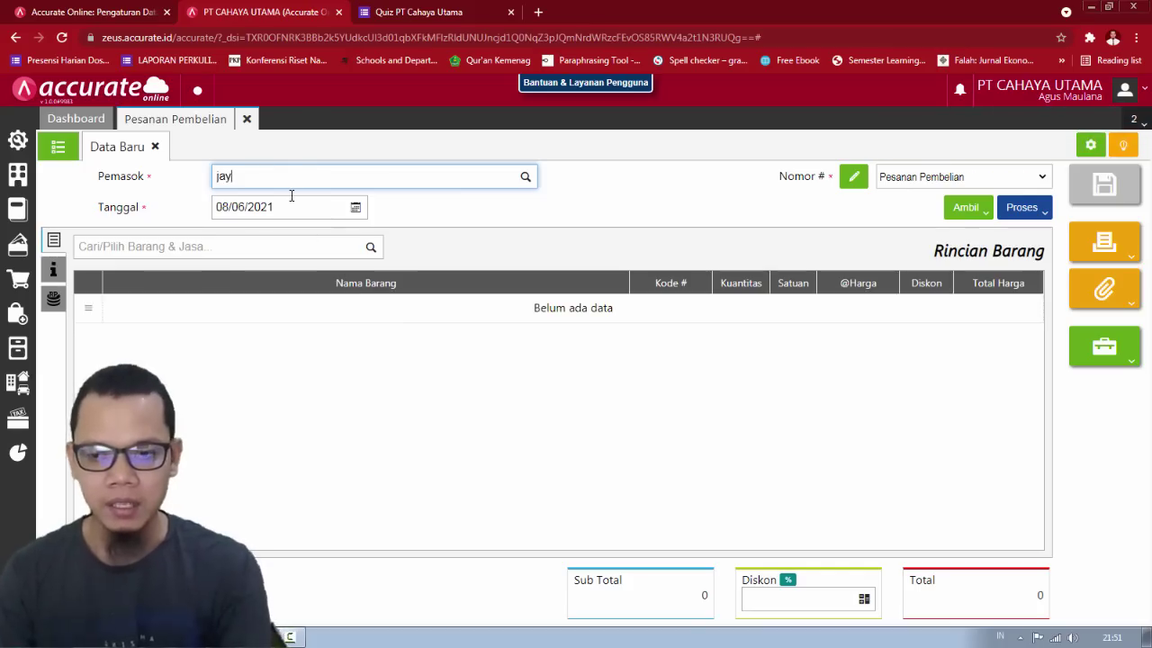
type("a")
left_click(288, 214)
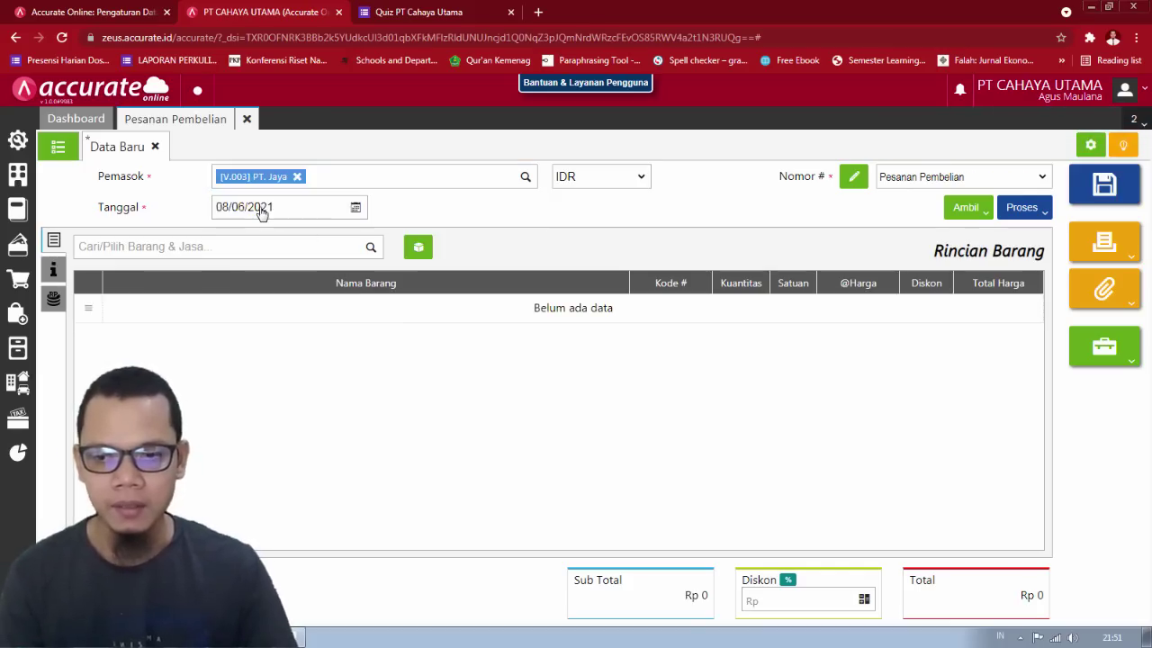
Step: Check the order date on the slide and set the PT. Jaya purchase order's date to 03/01/2018
left_click(262, 205)
key("alt+Tab")
key("alt+Tab")
type("03/01/2018")
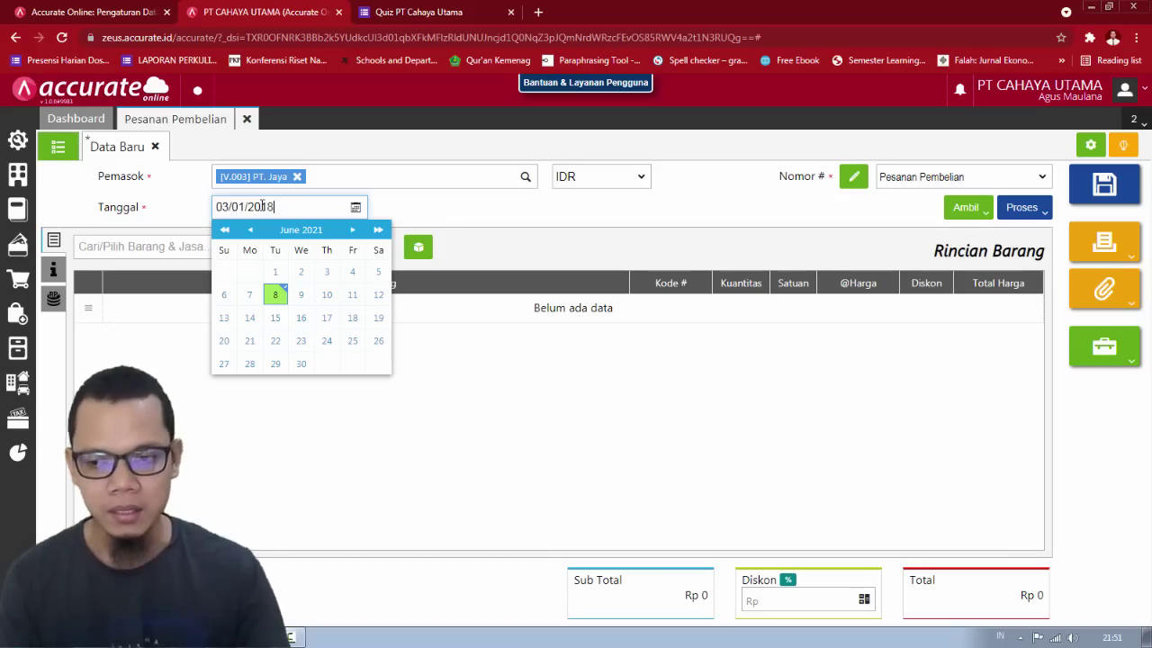
left_click(468, 236)
Step: Add Lampu Hias Deluxe to the PT. Jaya order and set its quantity to 10 PCS as given on the slide
left_click(205, 252)
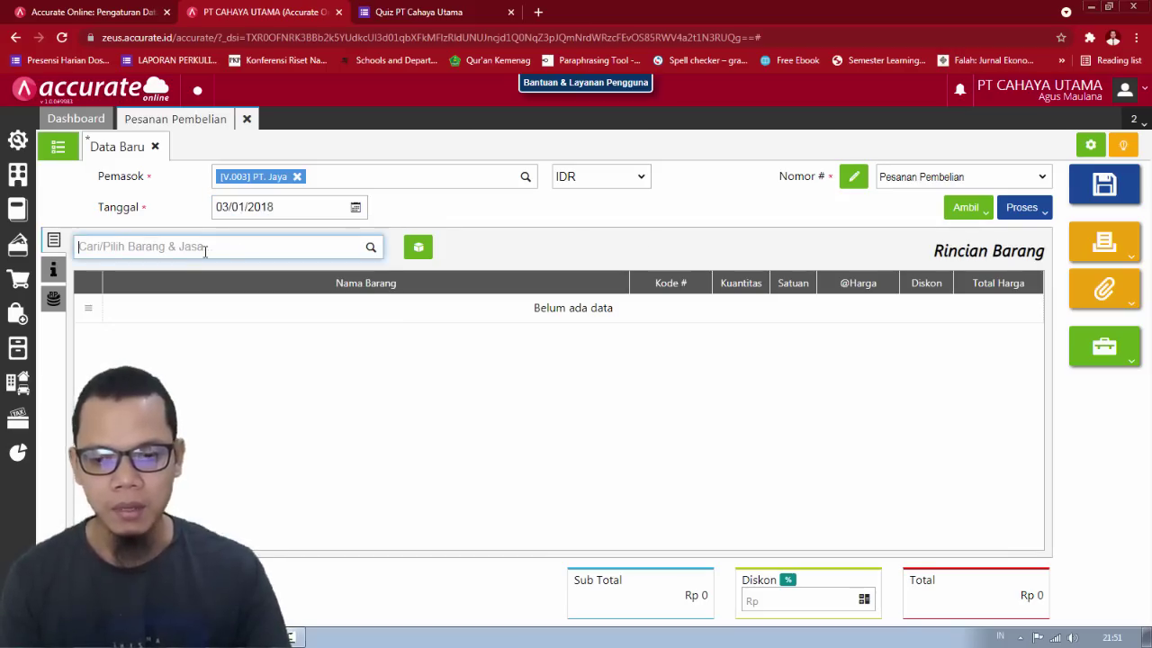
key("alt+Tab")
key("alt+Tab")
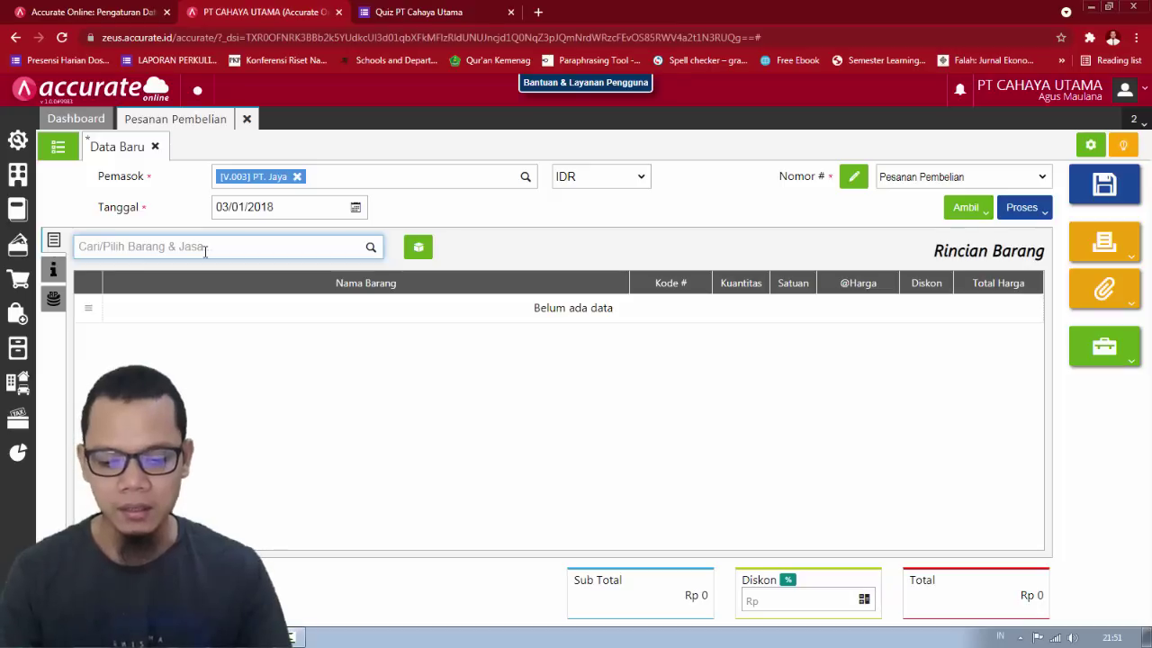
type("del")
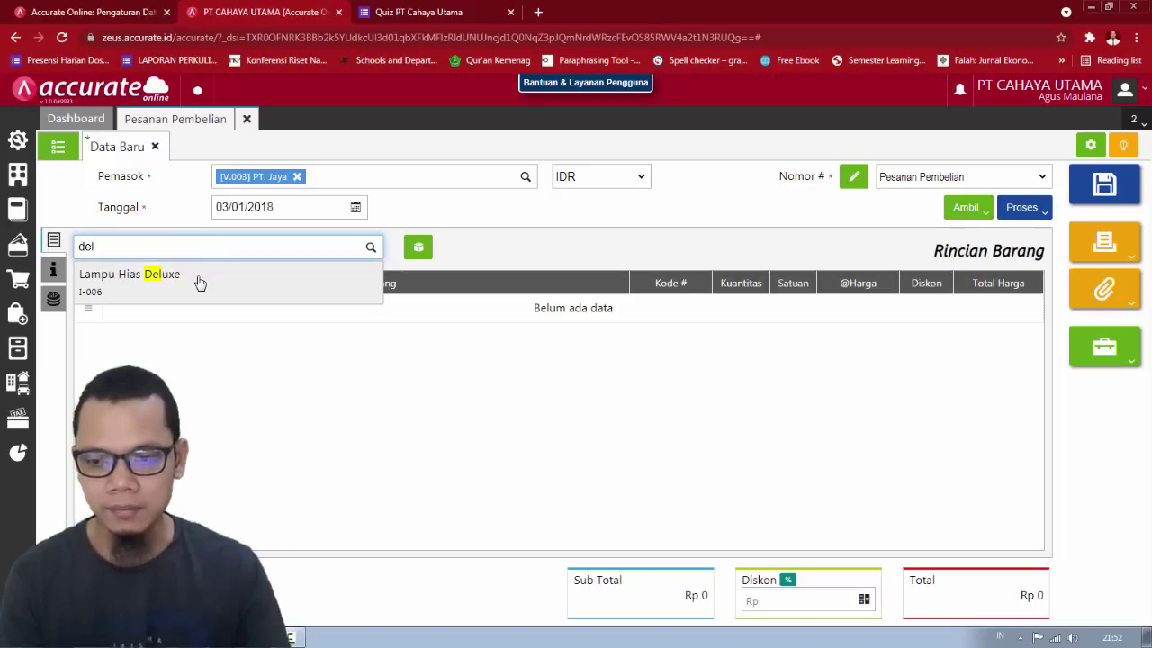
left_click(268, 278)
left_click(605, 302)
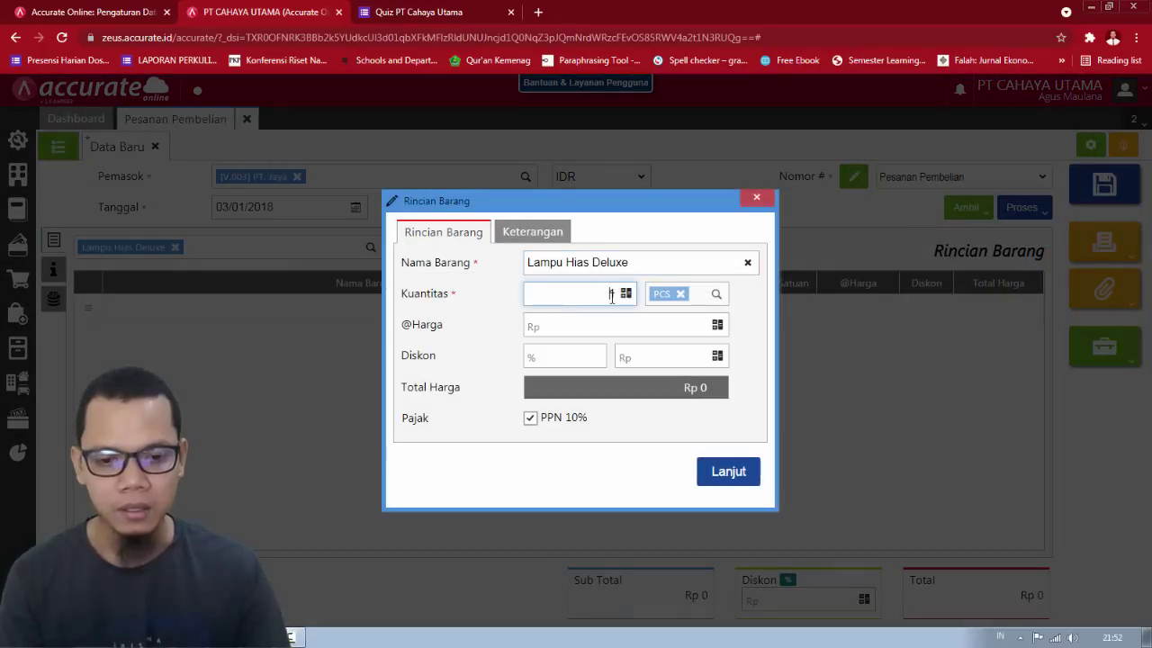
key("alt+Tab")
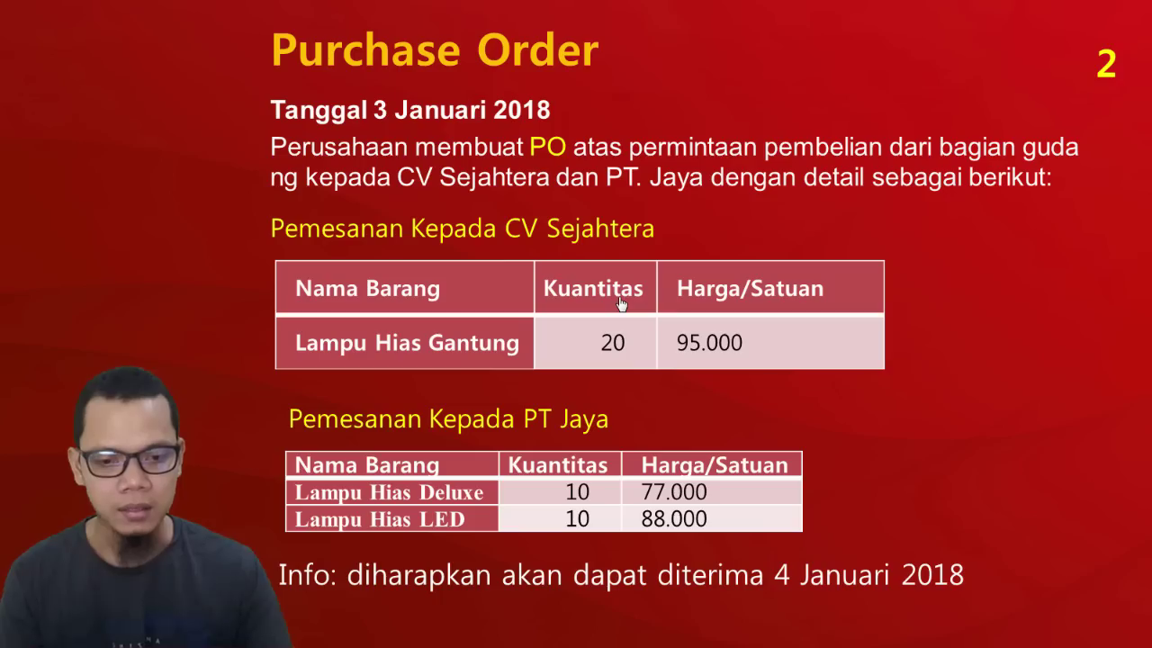
key("alt+Tab")
Step: Set the Deluxe lamp's unit price to Rp 77.000 and add the item to the PT. Jaya order
left_click(630, 324)
type("7")
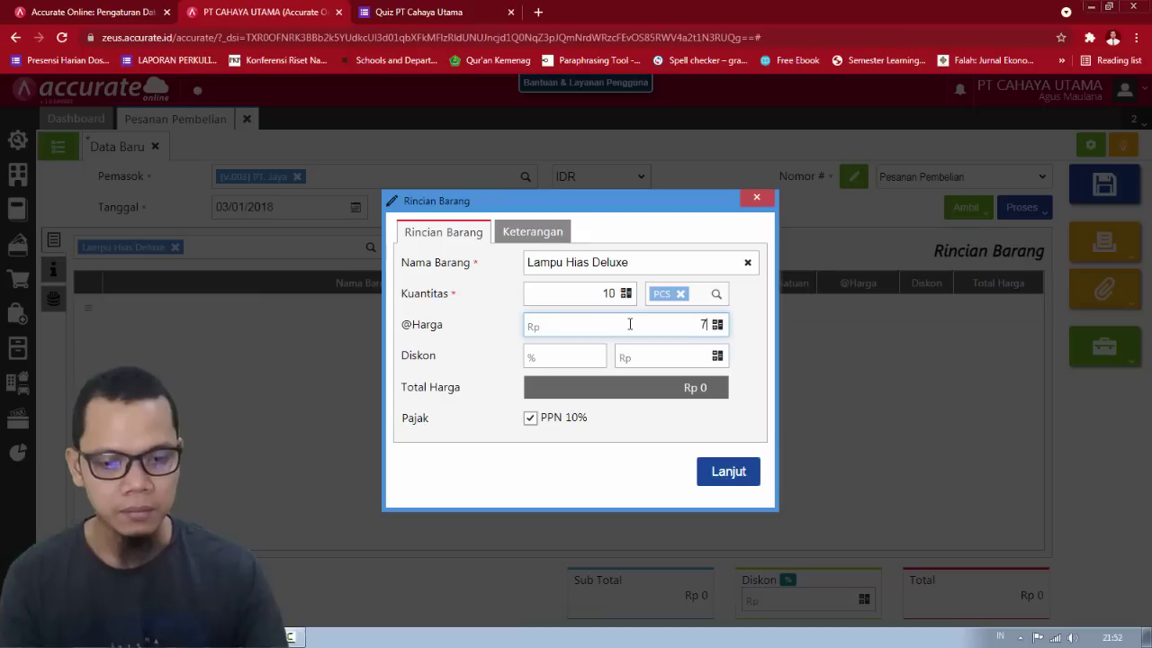
type("7.000")
left_click(737, 475)
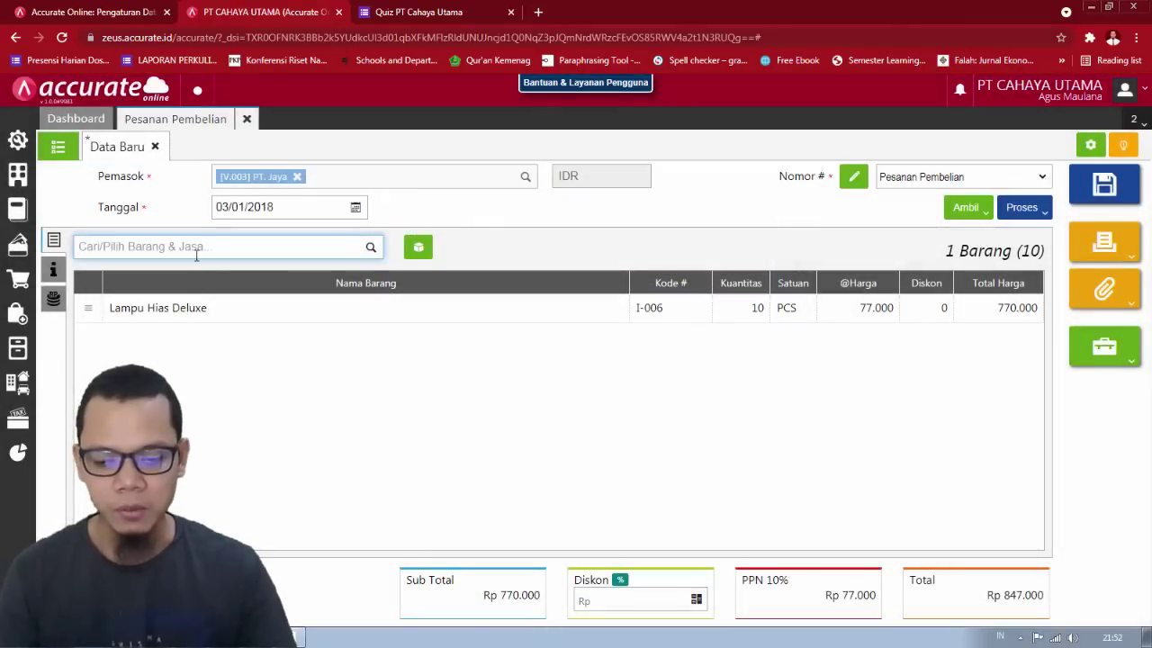
Step: Search for the LED lamp as the second item of the PT. Jaya order
type("led")
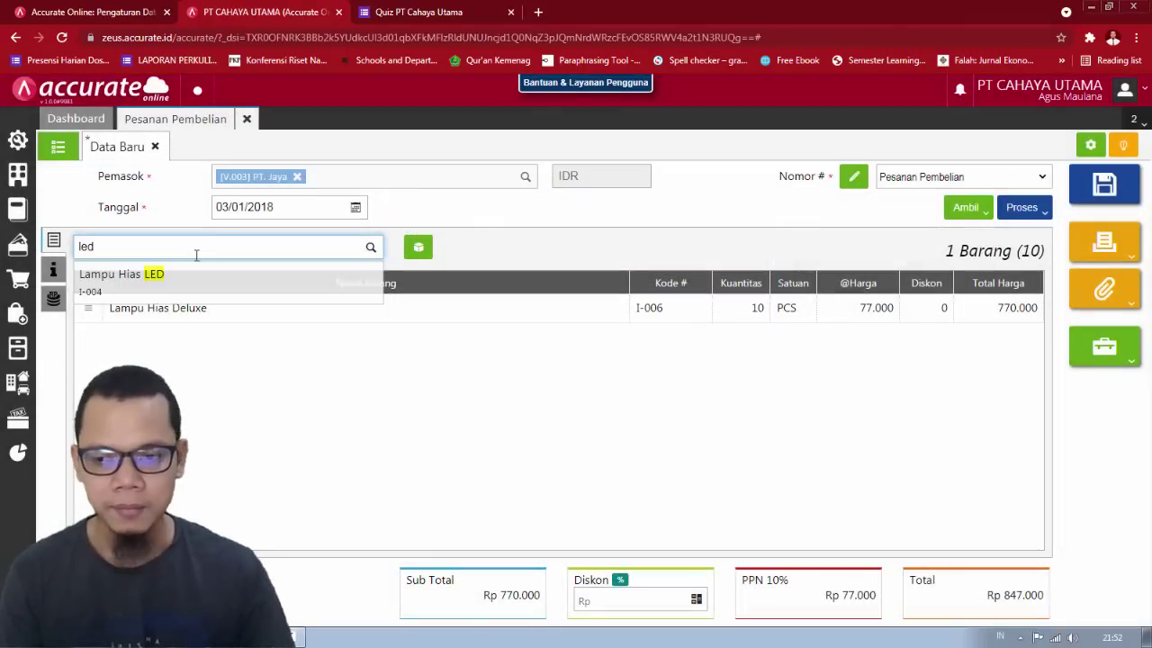
Step: Add Lampu Hias LED to the PT. Jaya purchase order with quantity 10 and unit price 88.000
left_click(190, 296)
left_click(624, 301)
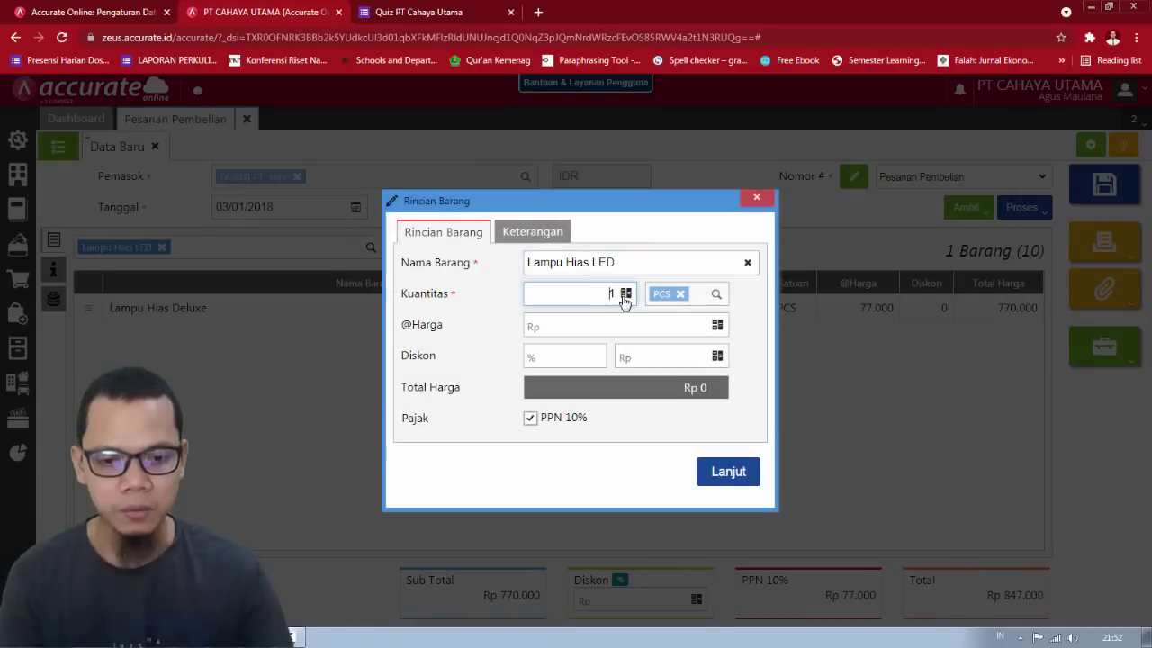
type("0")
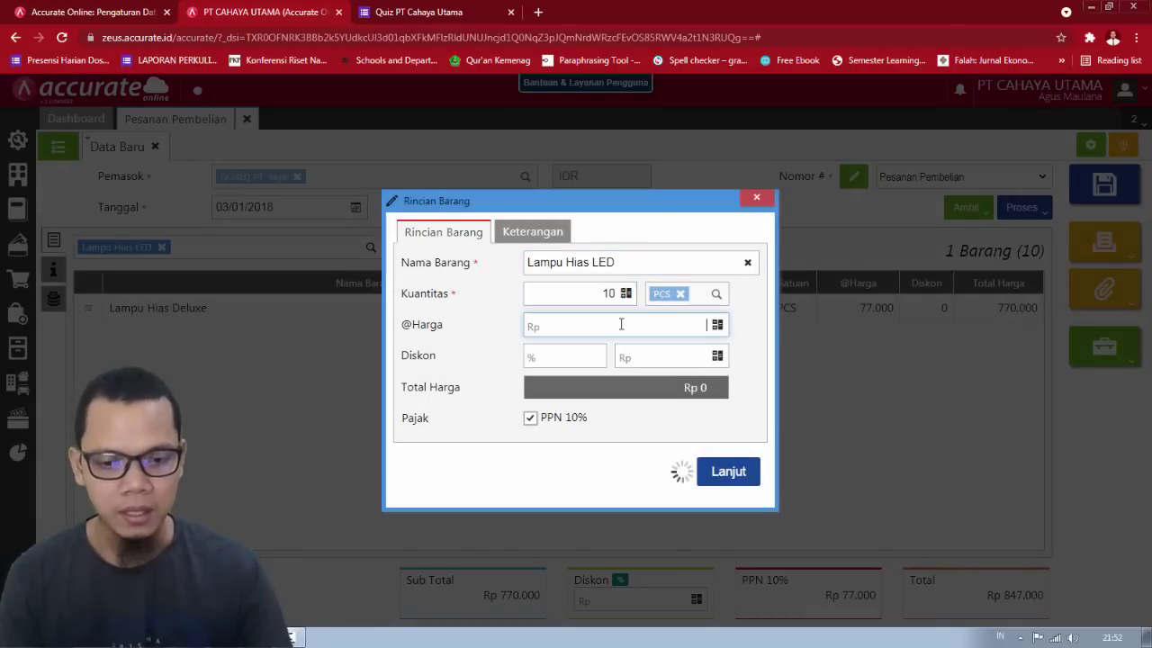
left_click(621, 325)
key("alt+Tab")
key("alt+Tab")
type("88.000")
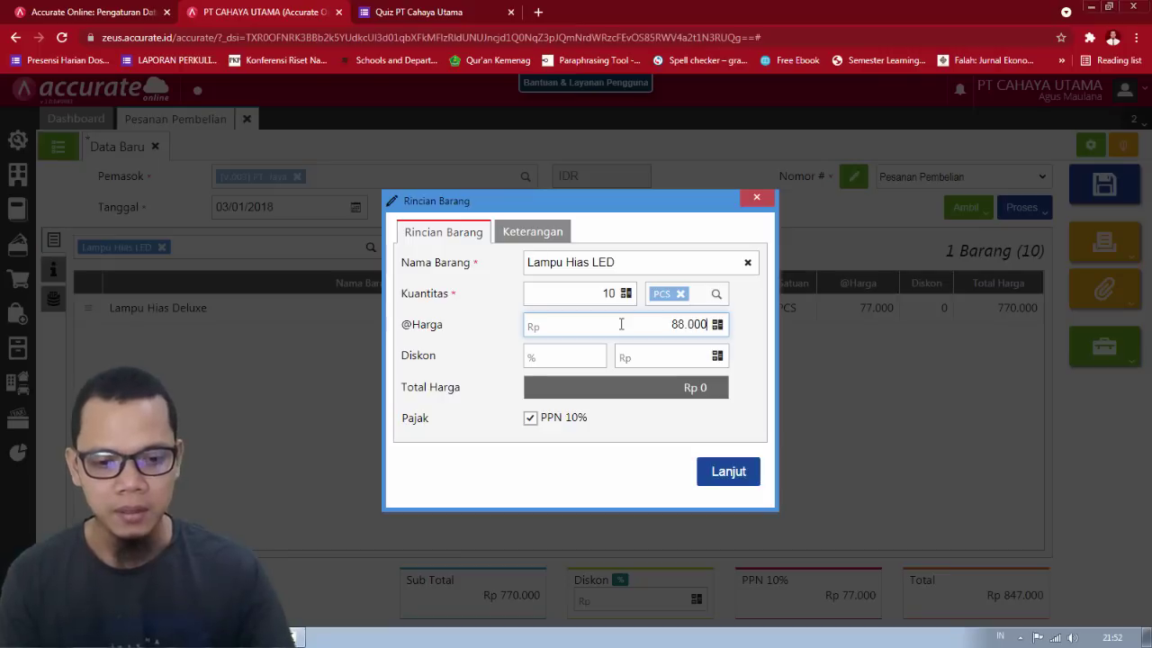
left_click(742, 477)
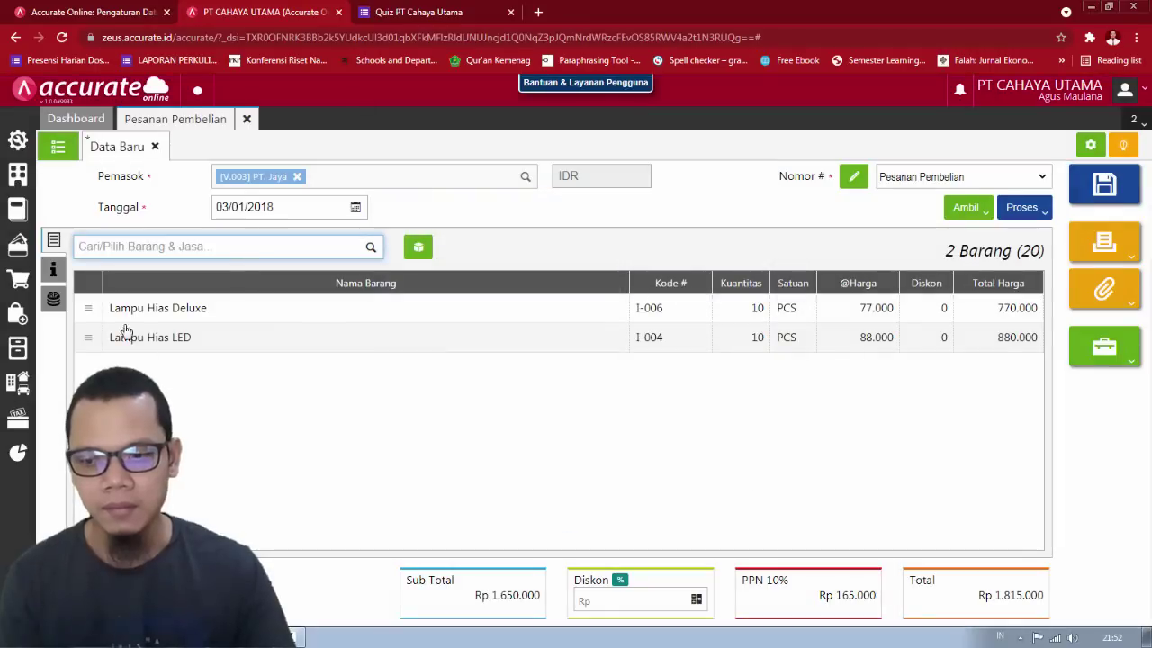
Step: Set the order's expected delivery date to 04/01/2018, then save and close the purchase order
left_click(53, 269)
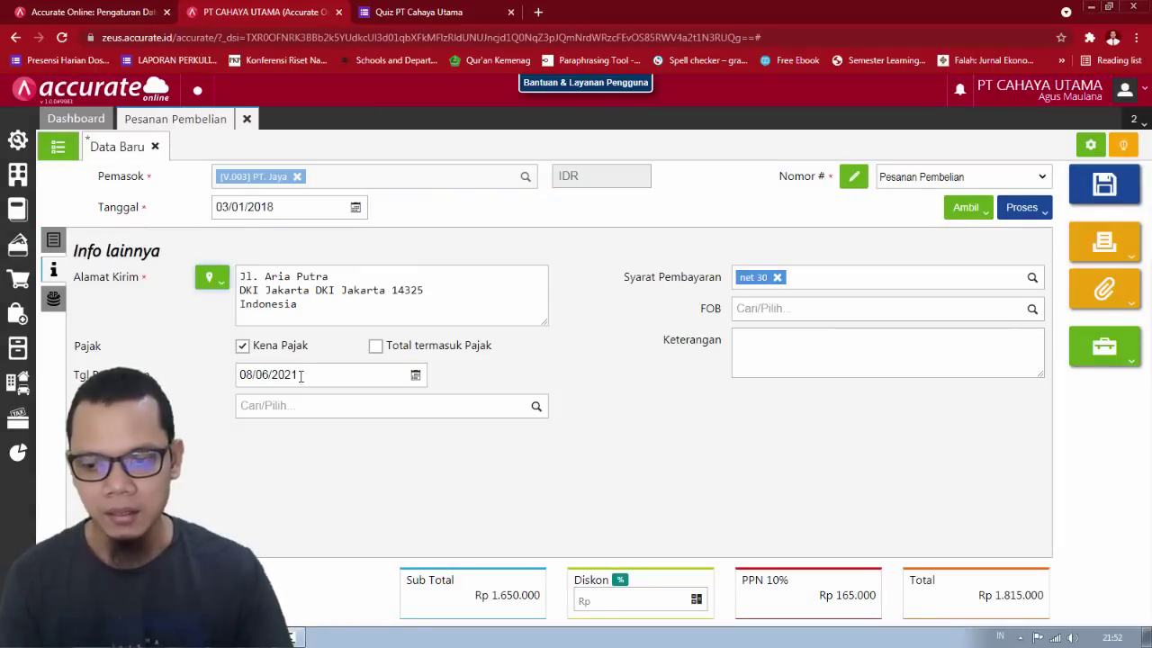
left_click(256, 379)
type("04/01/2018")
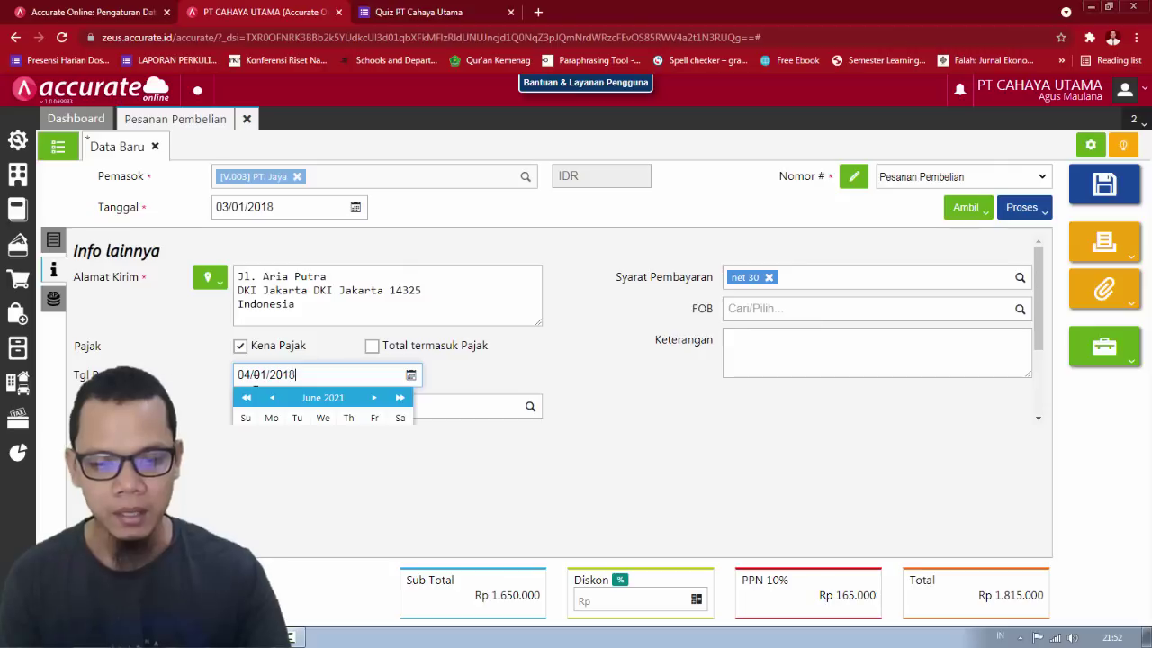
left_click(1114, 200)
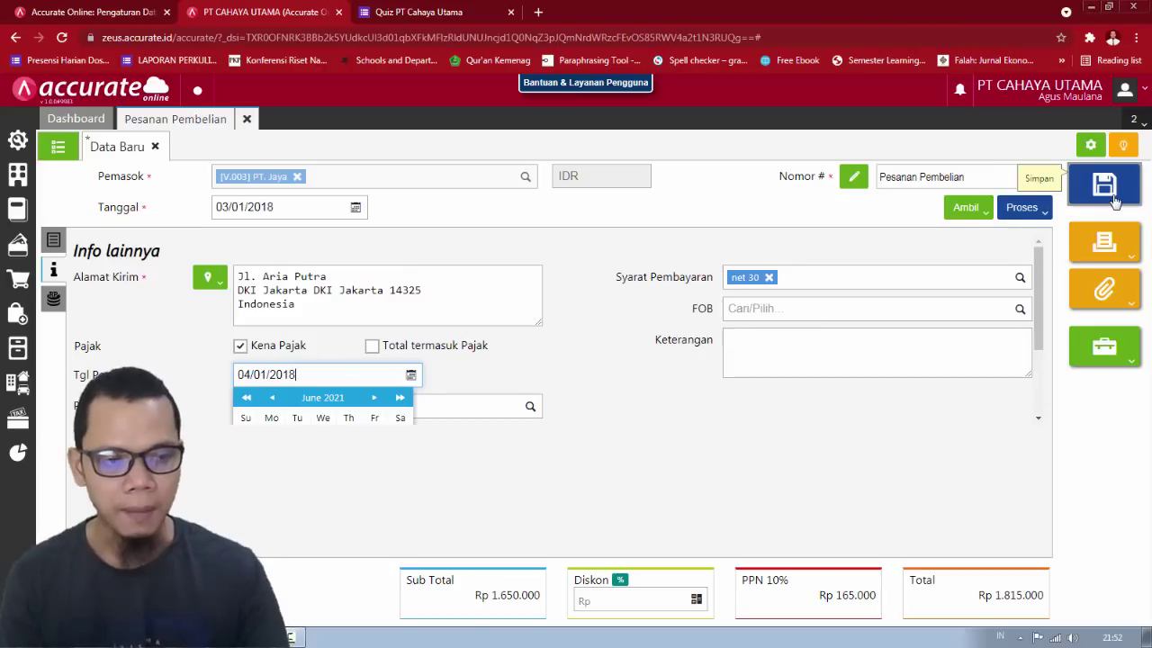
left_click(247, 119)
Step: Read the Penerimaan Barang slide and start a new goods receipt from supplier CV. Sejahtera
key("alt+Tab")
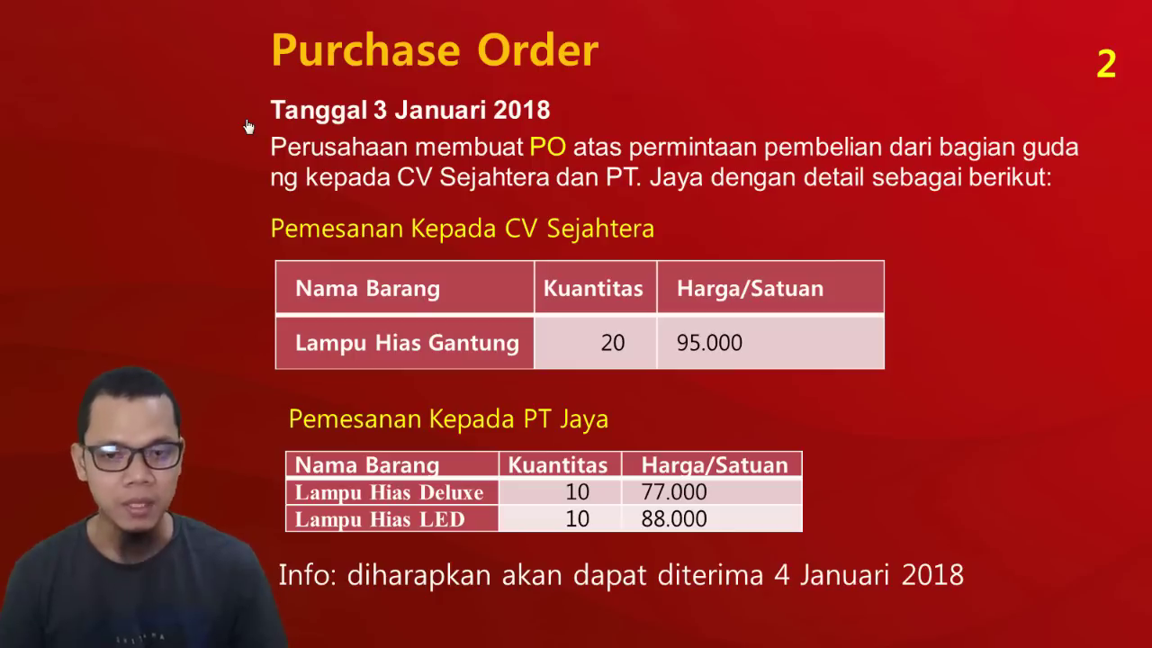
left_click(249, 126)
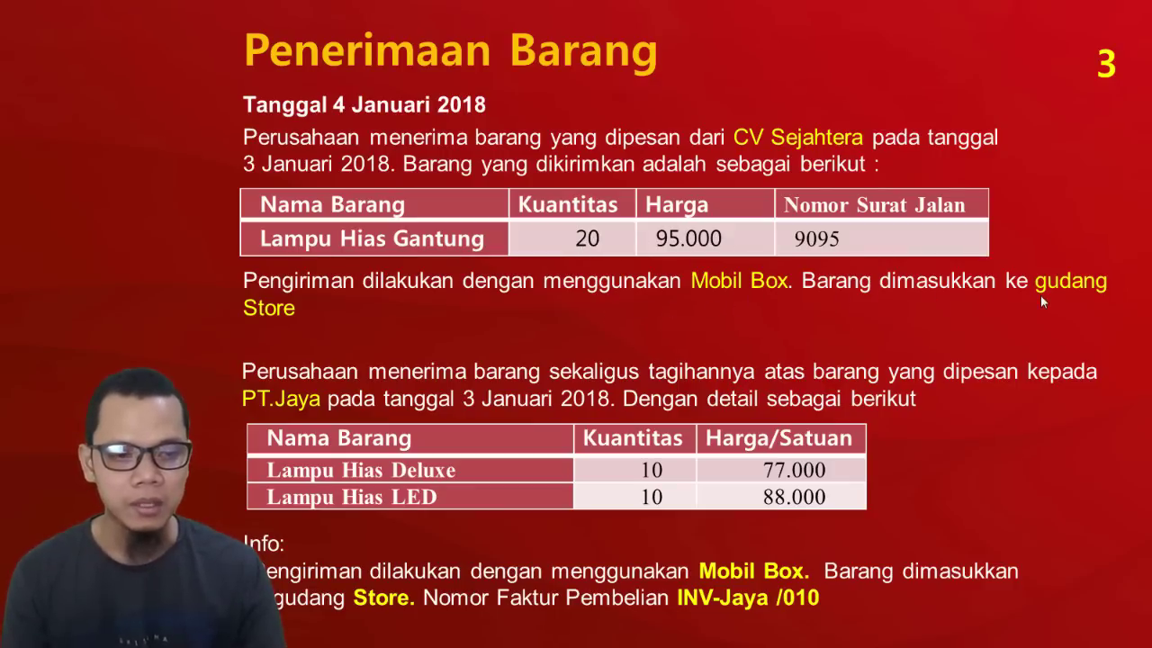
key("alt+Tab")
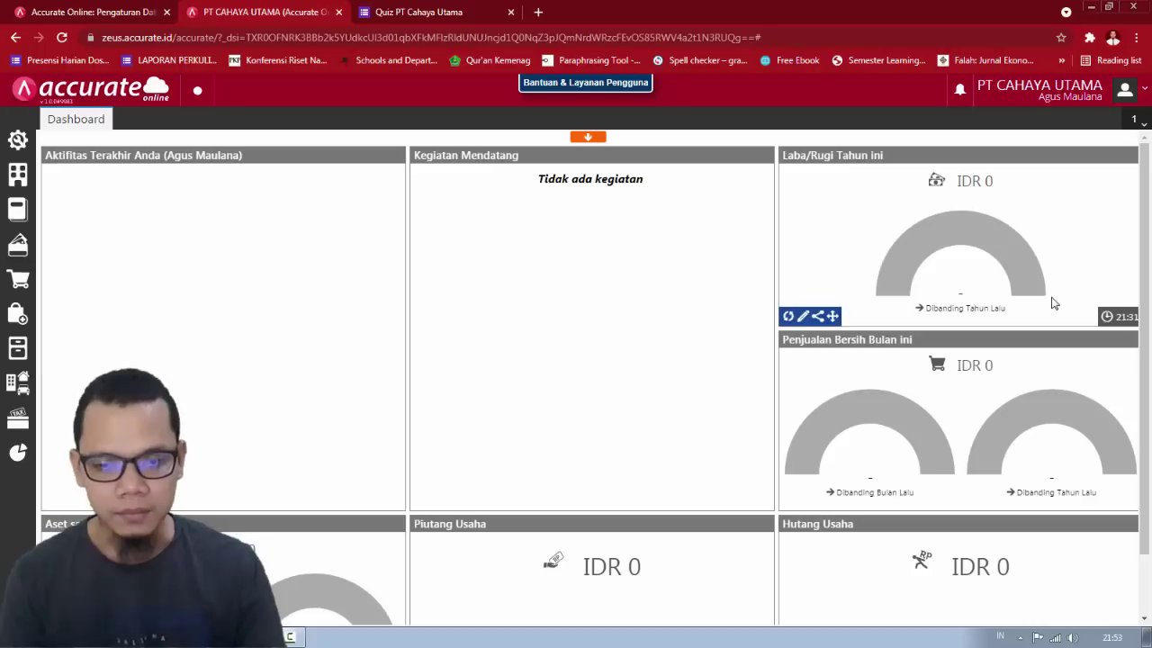
left_click(18, 321)
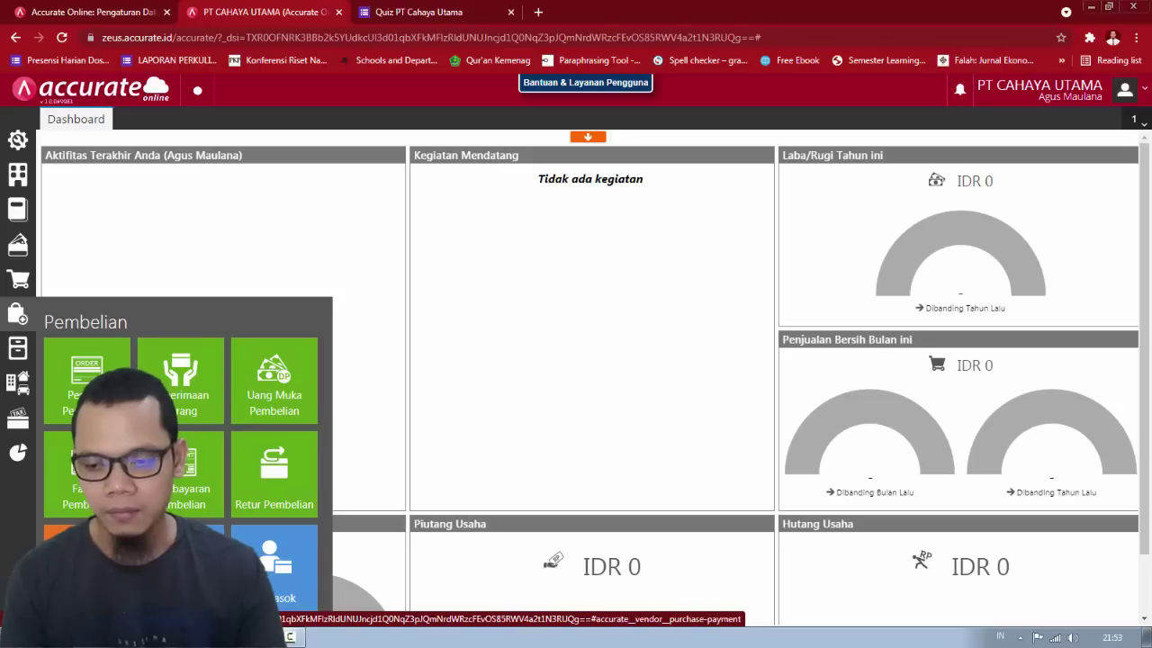
left_click(206, 404)
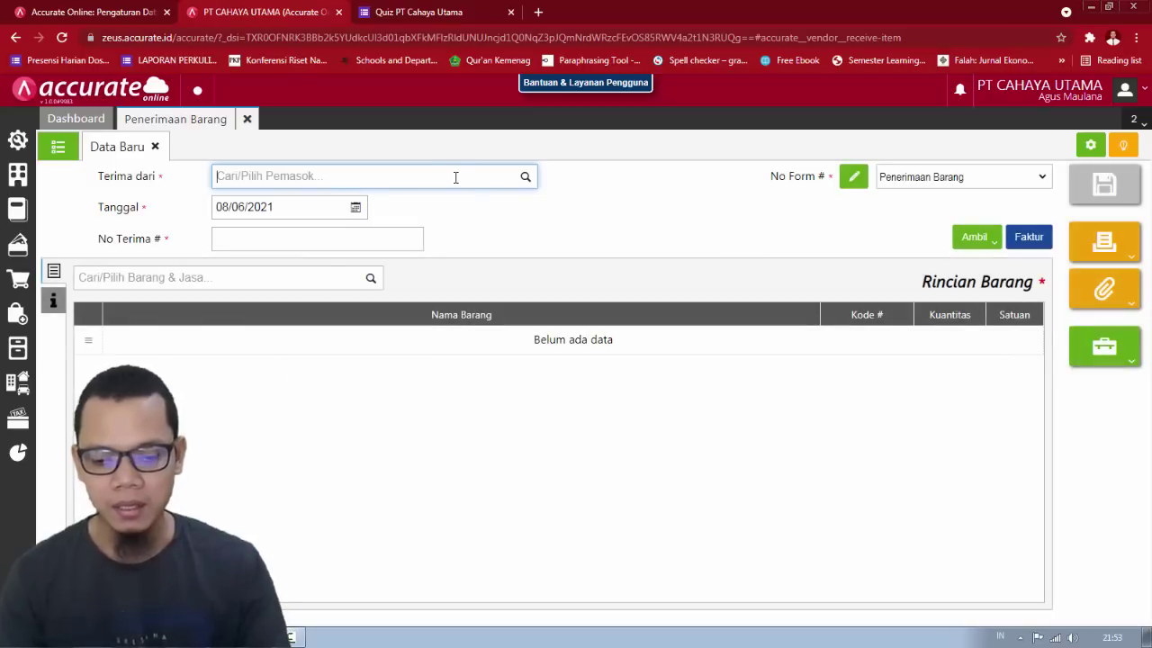
type("cv")
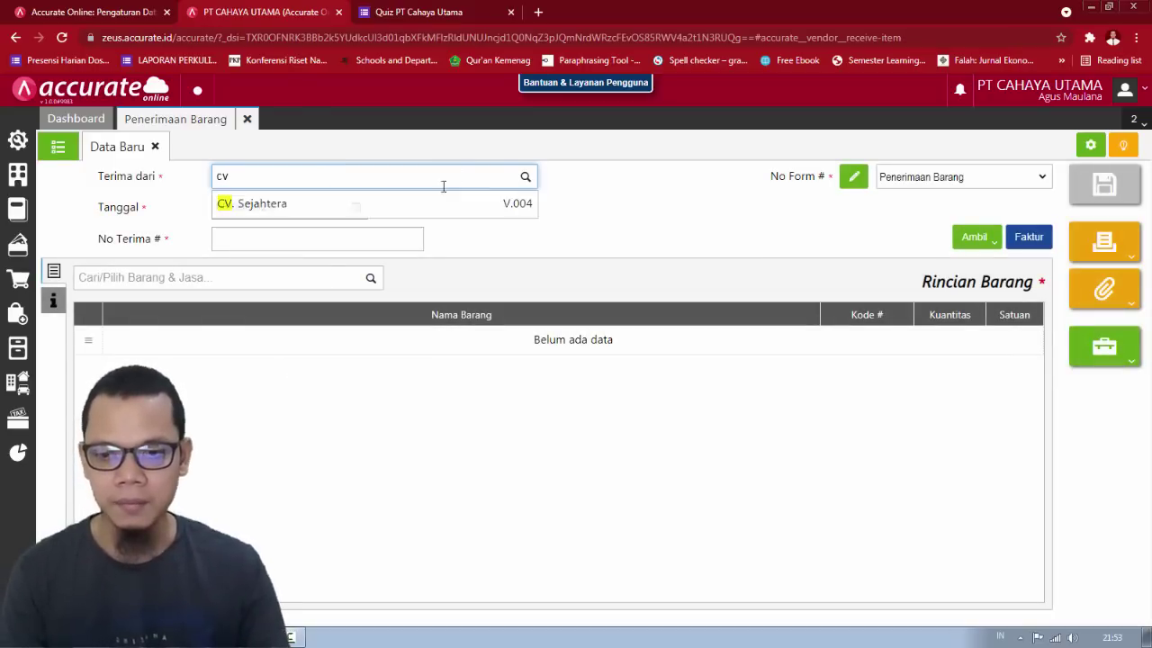
left_click(422, 205)
Step: Set the goods receipt date to 04/01/2018 and enter 9095 from the slide as its receipt number
left_click(278, 206)
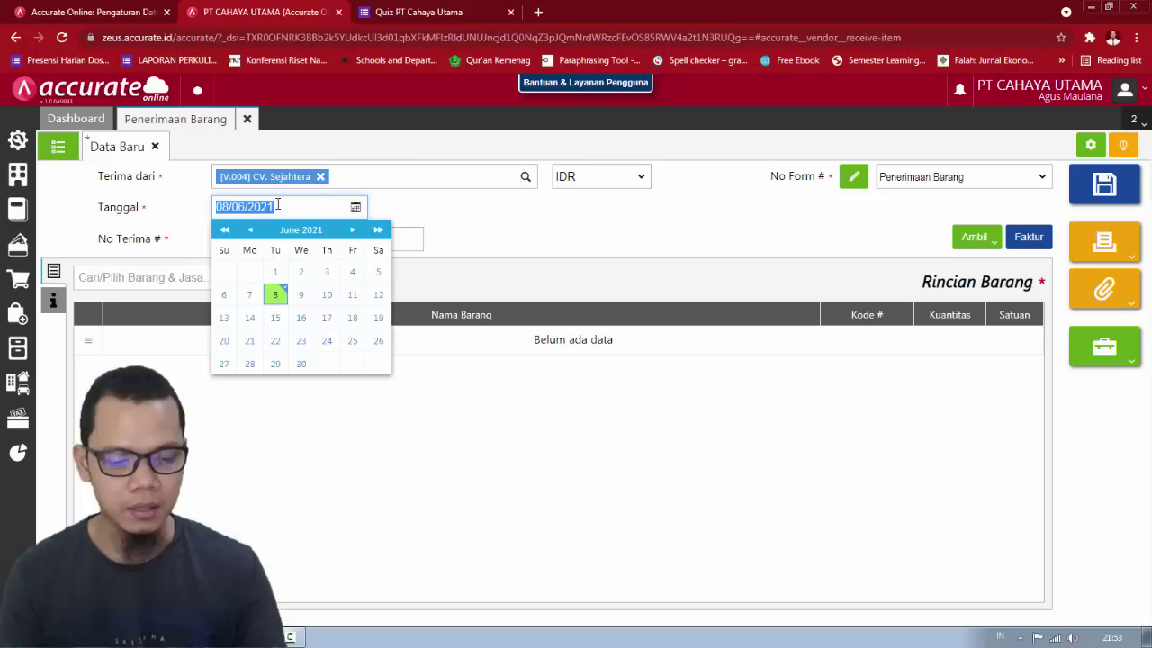
type("04/01/20")
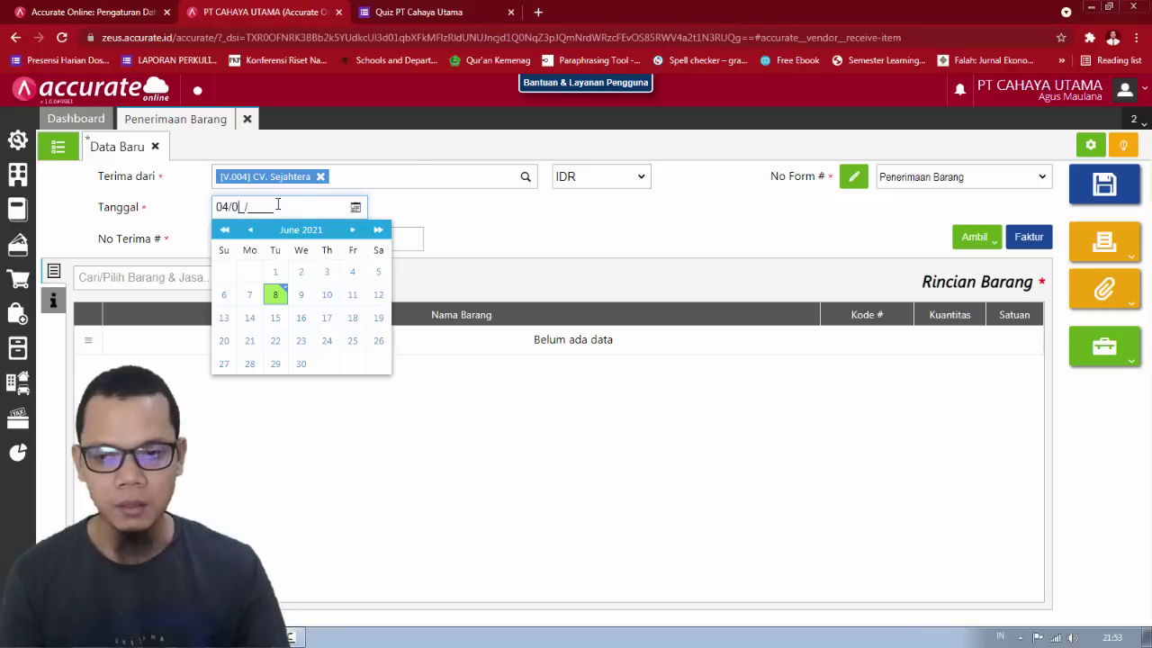
type("18")
left_click(483, 234)
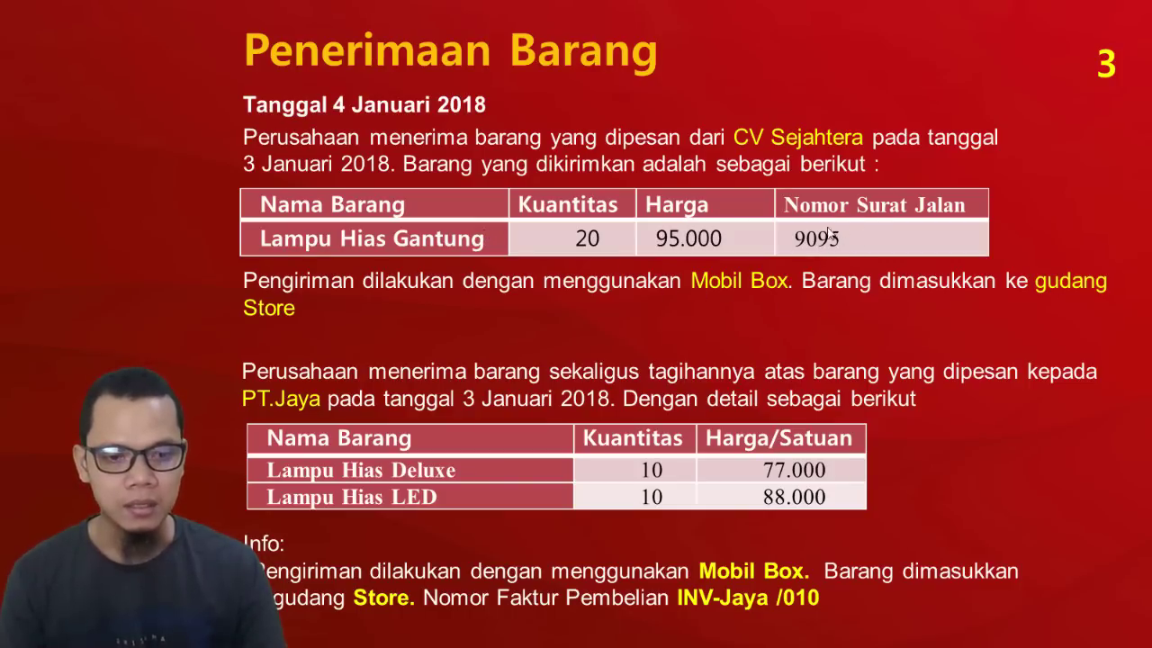
key("alt+Tab")
left_click(264, 239)
type("9095")
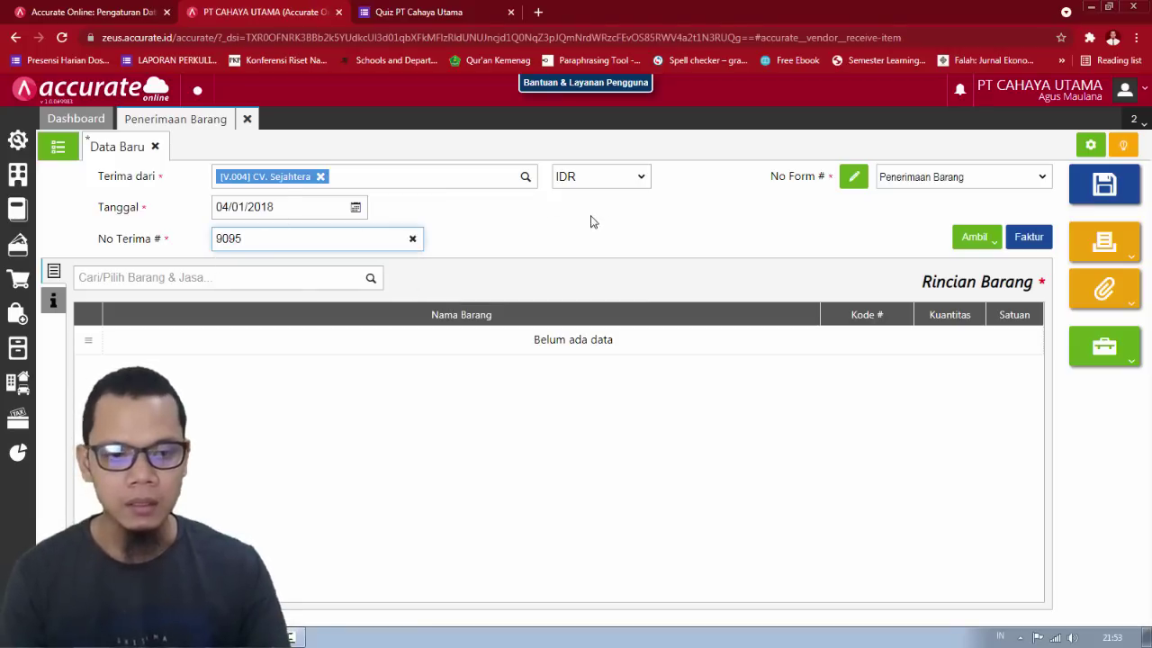
Step: Check the received goods on the slide and open the dialog for copying a purchase order into the receipt
key("alt+Tab")
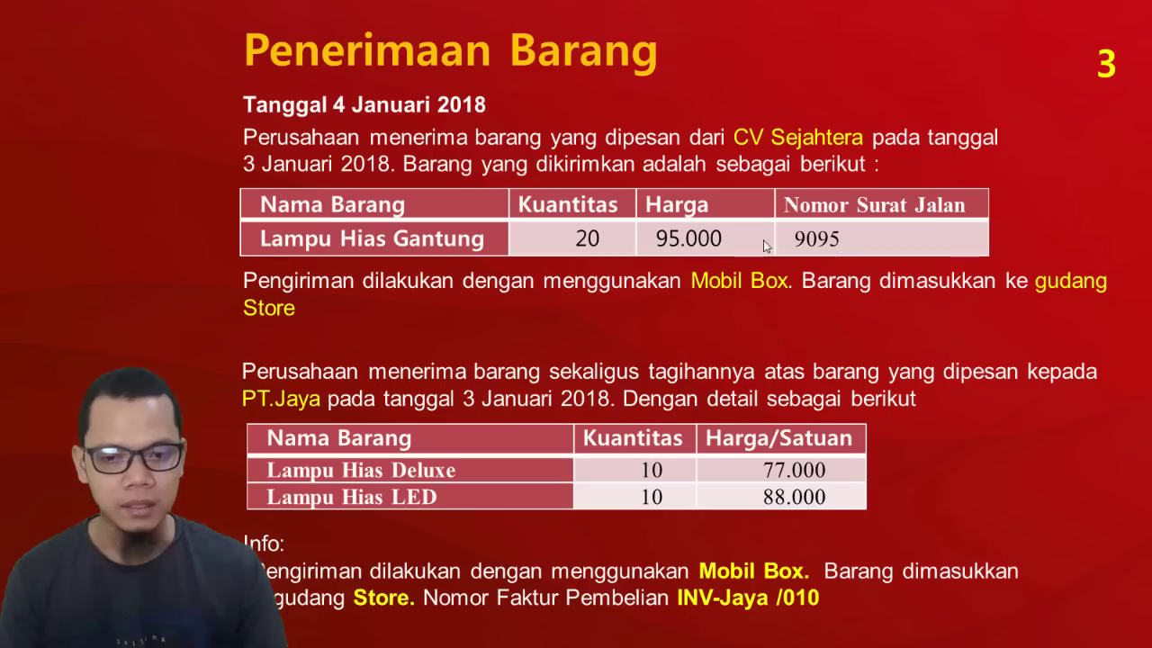
key("alt+Tab")
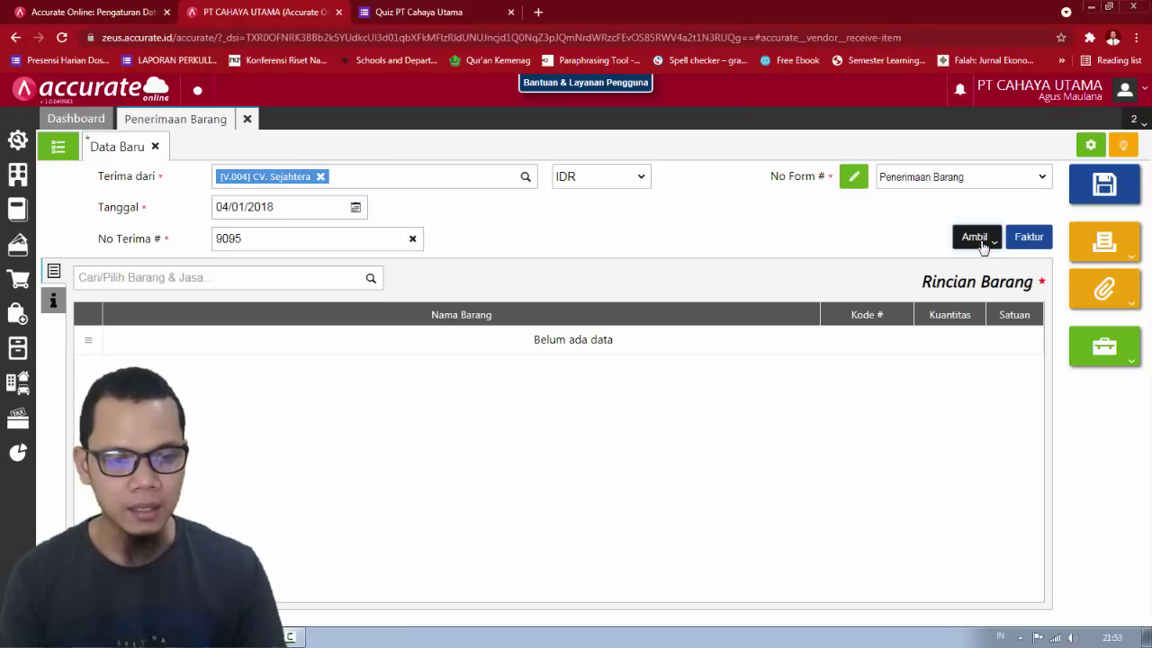
left_click(983, 248)
left_click(903, 267)
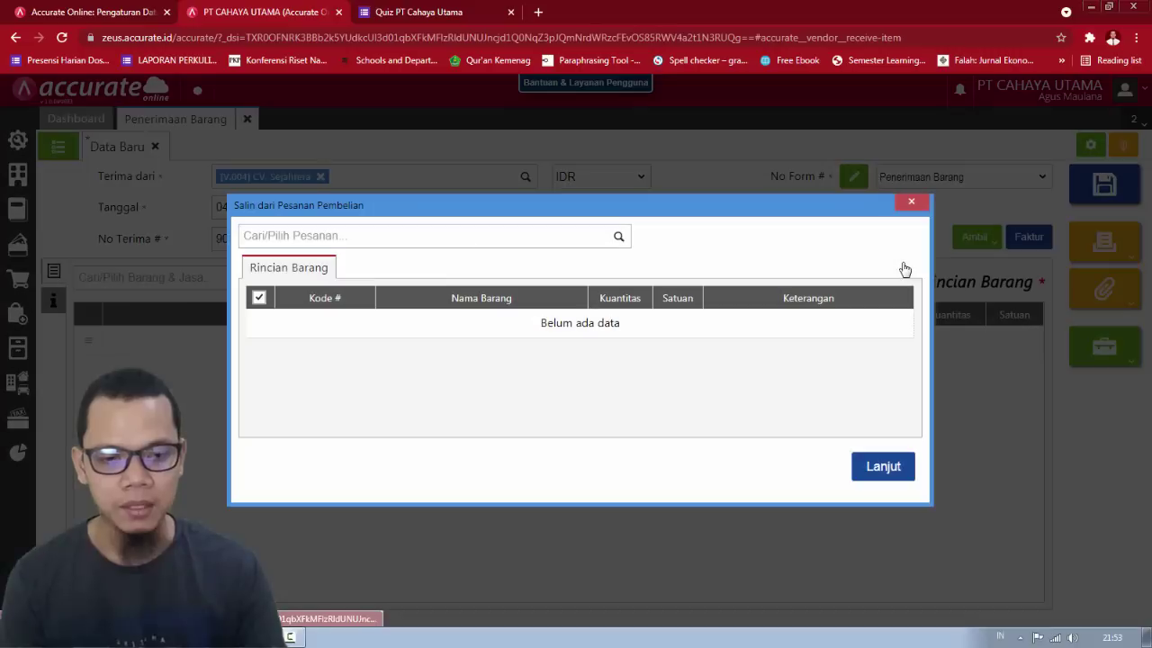
left_click(618, 237)
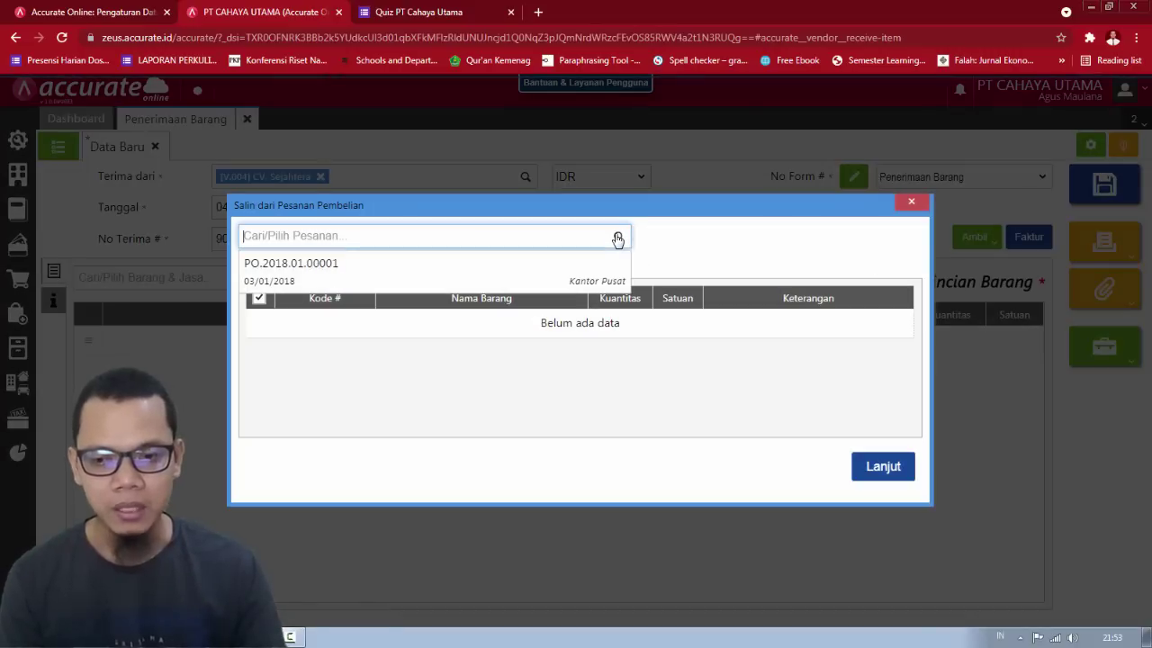
left_click(462, 275)
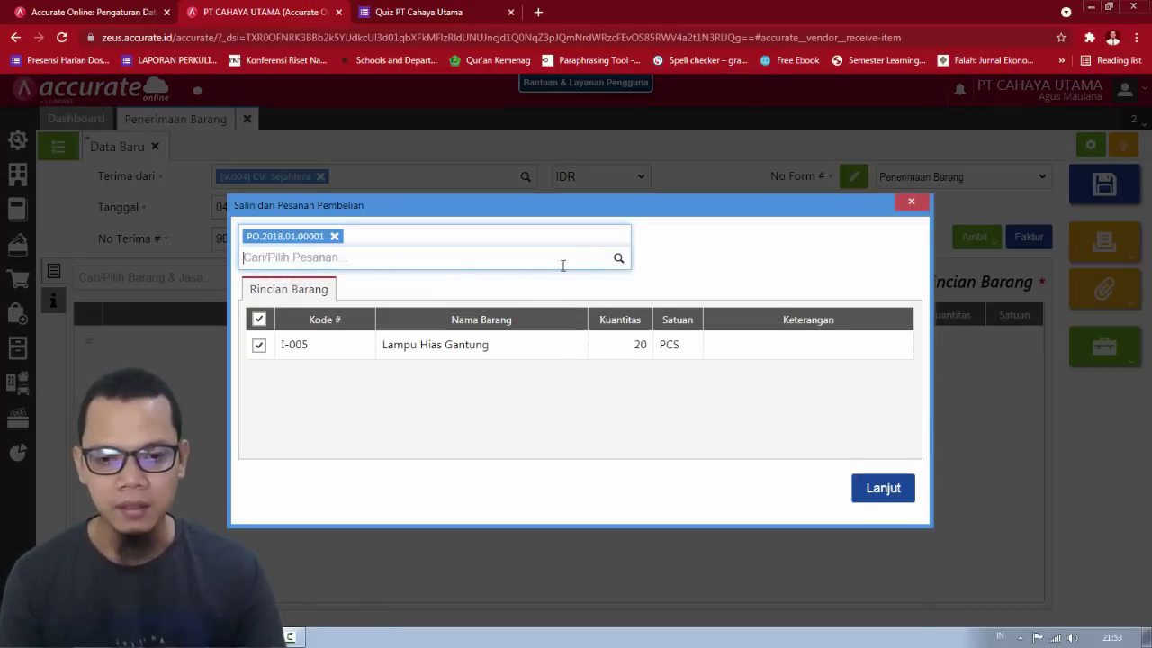
left_click(619, 260)
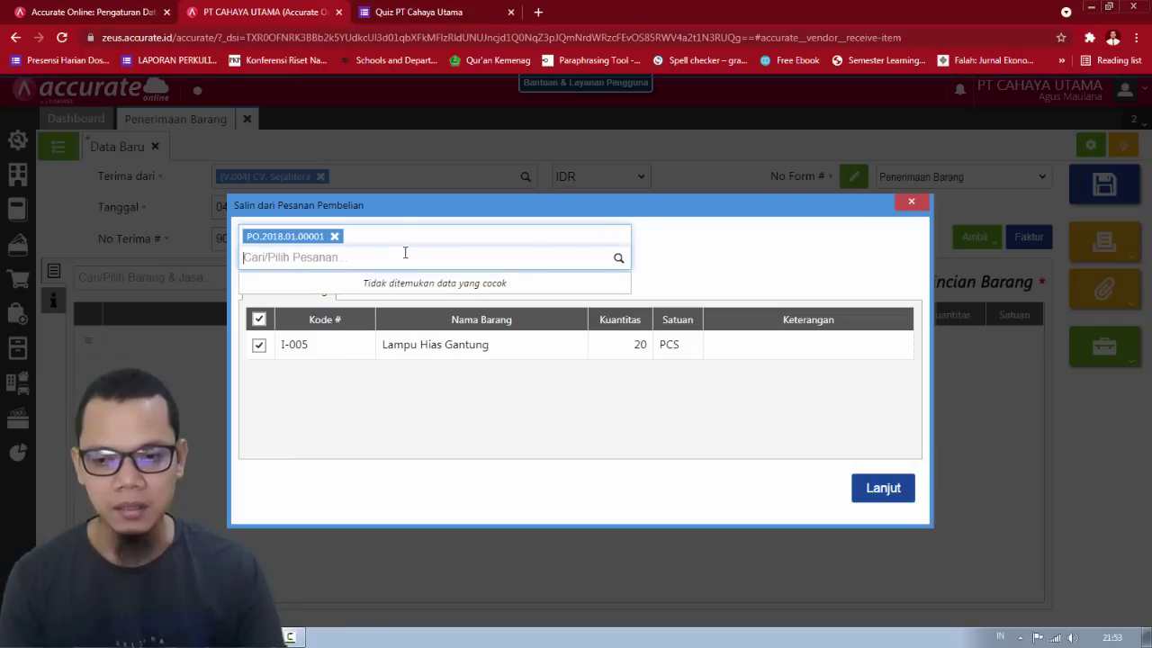
left_click(334, 236)
Step: Copy the Lampu Hias Gantung line from the 03/01/2018 purchase order into the receipt and compare it with the slide
left_click(619, 239)
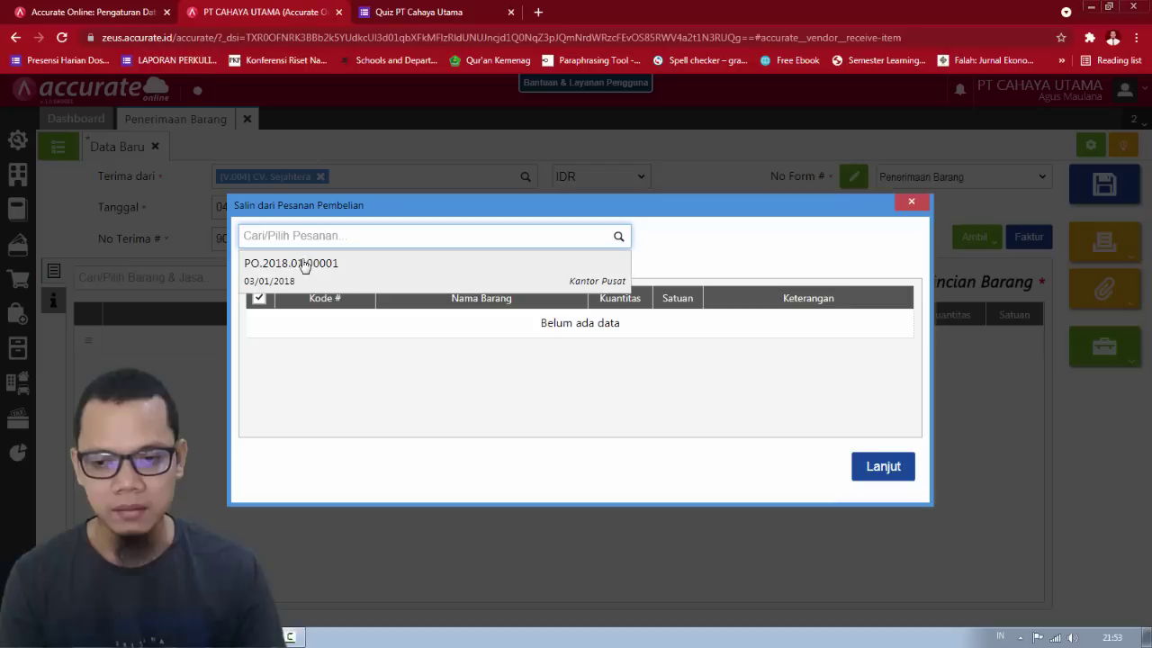
left_click(327, 270)
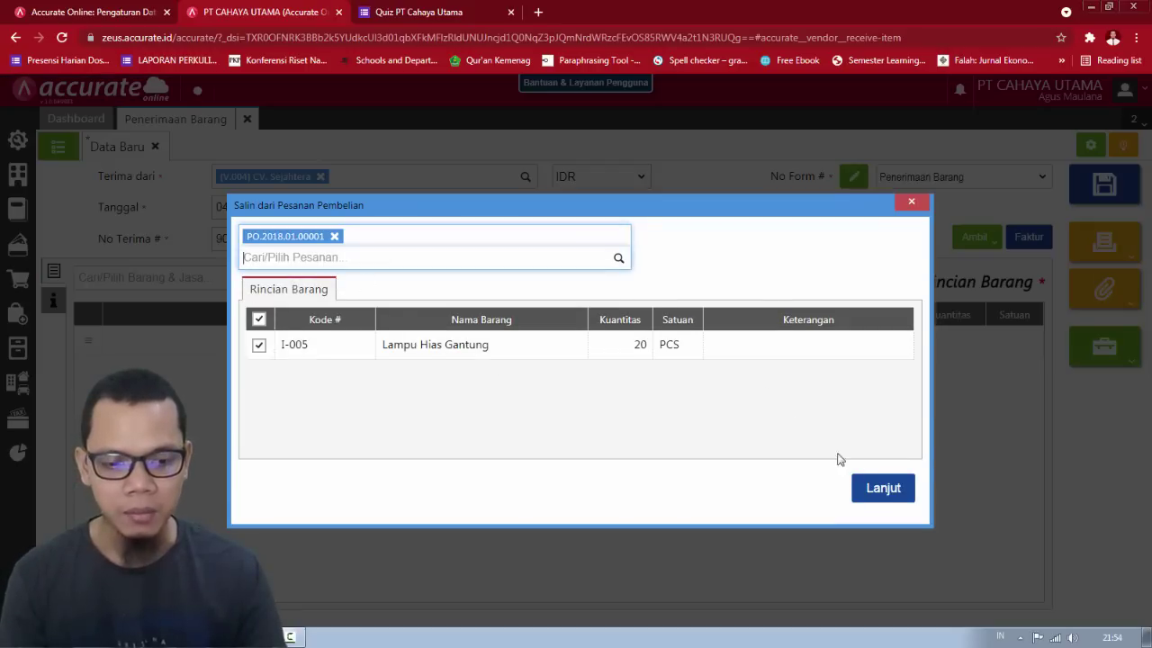
left_click(897, 497)
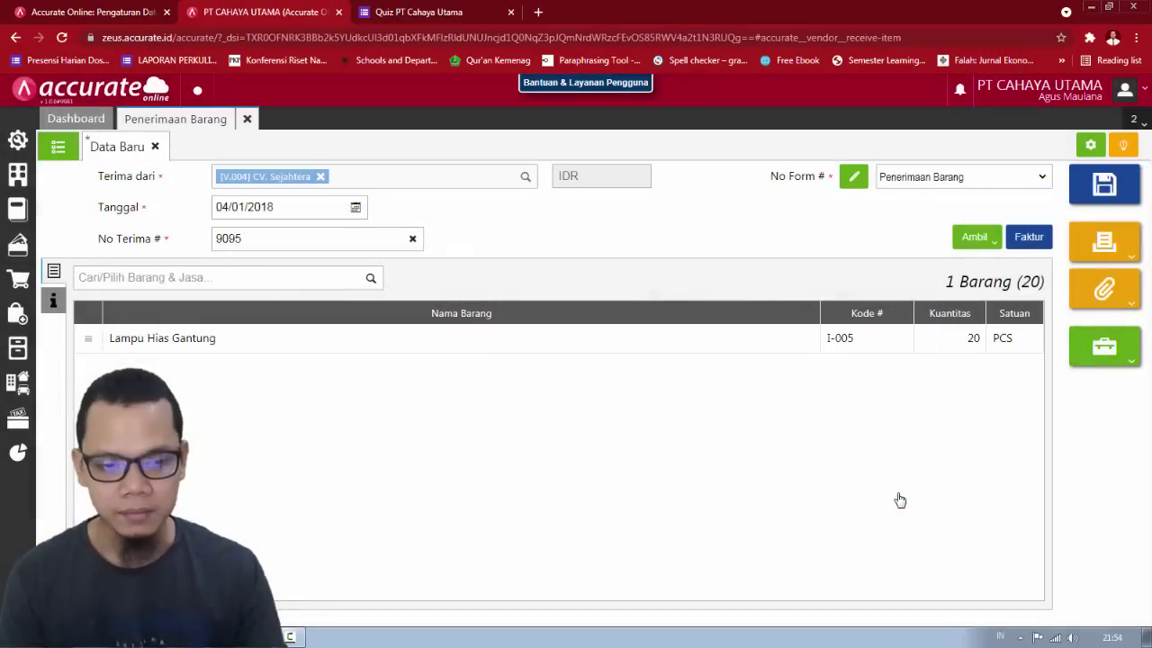
key("alt+Tab")
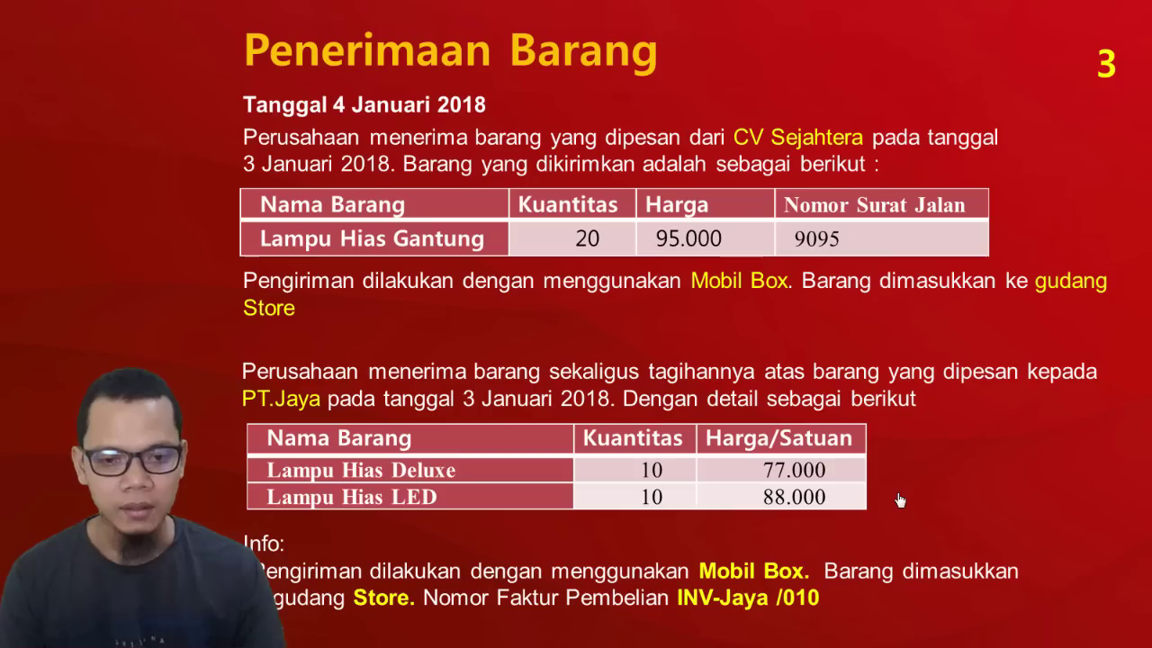
key("alt+Tab")
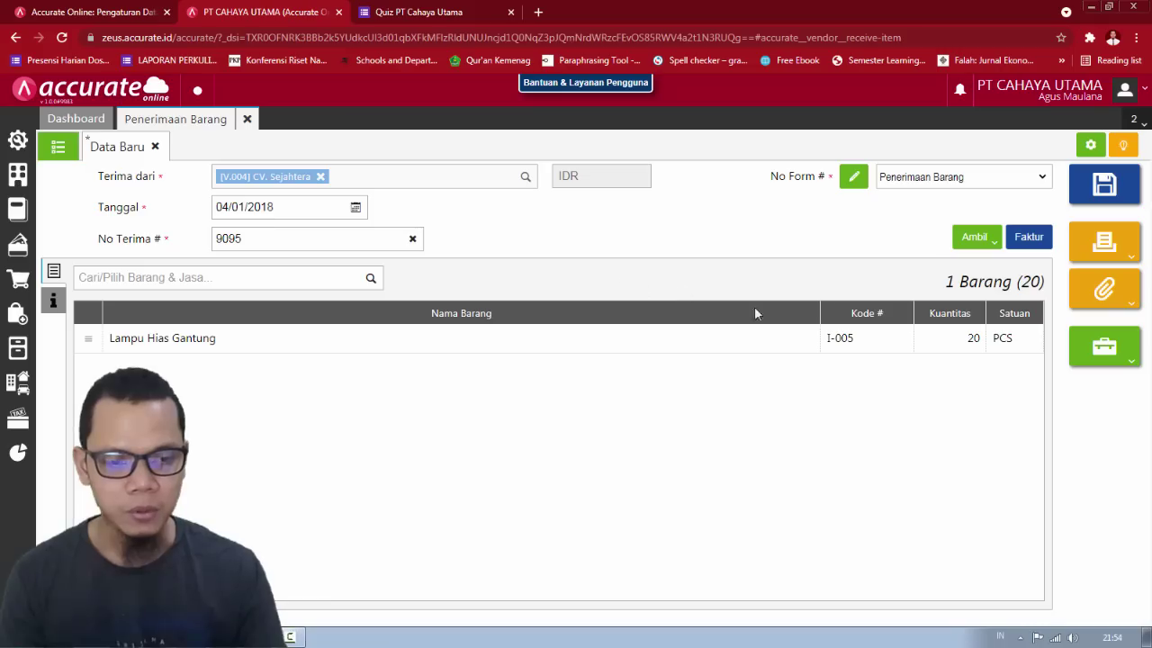
key("alt+Tab")
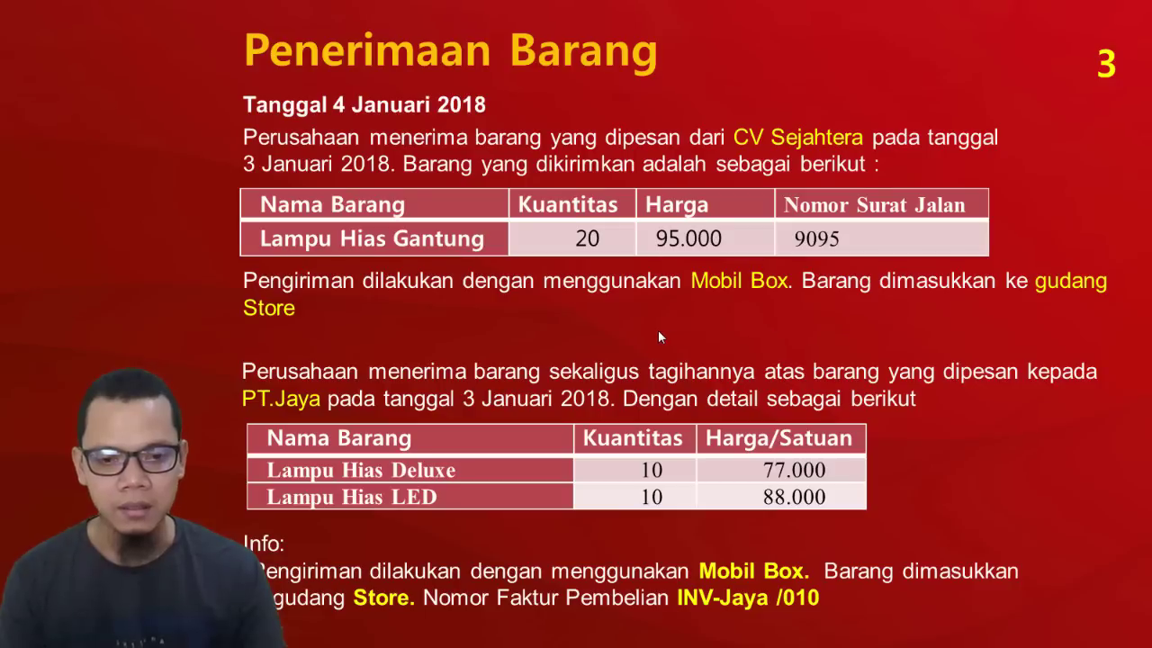
key("alt+Tab")
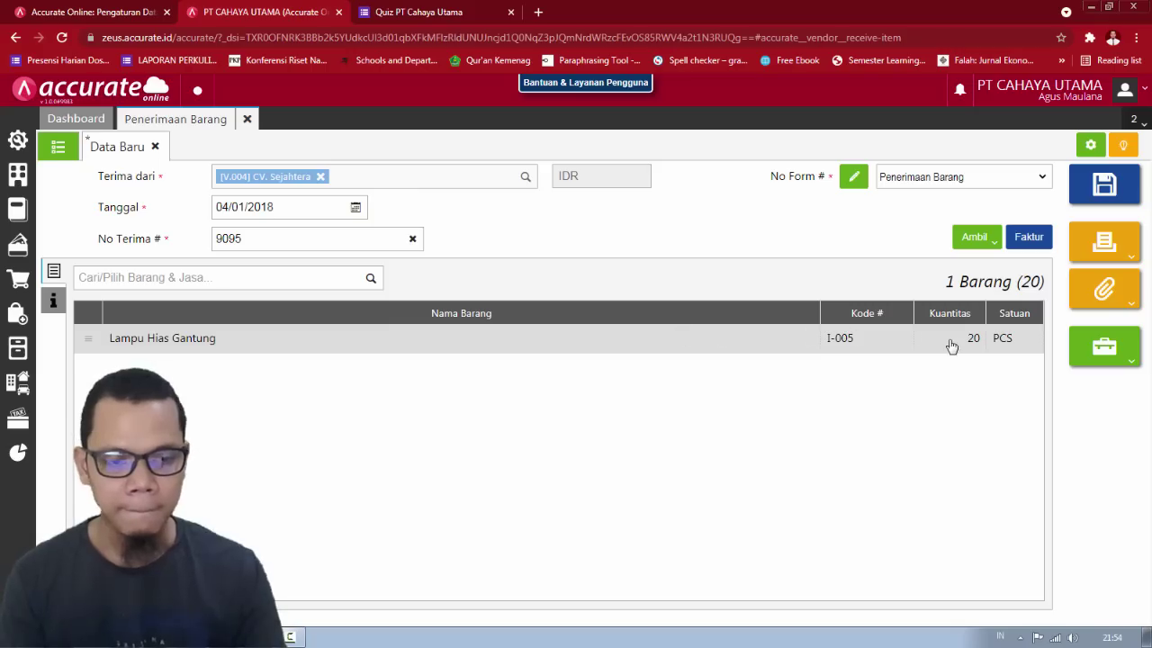
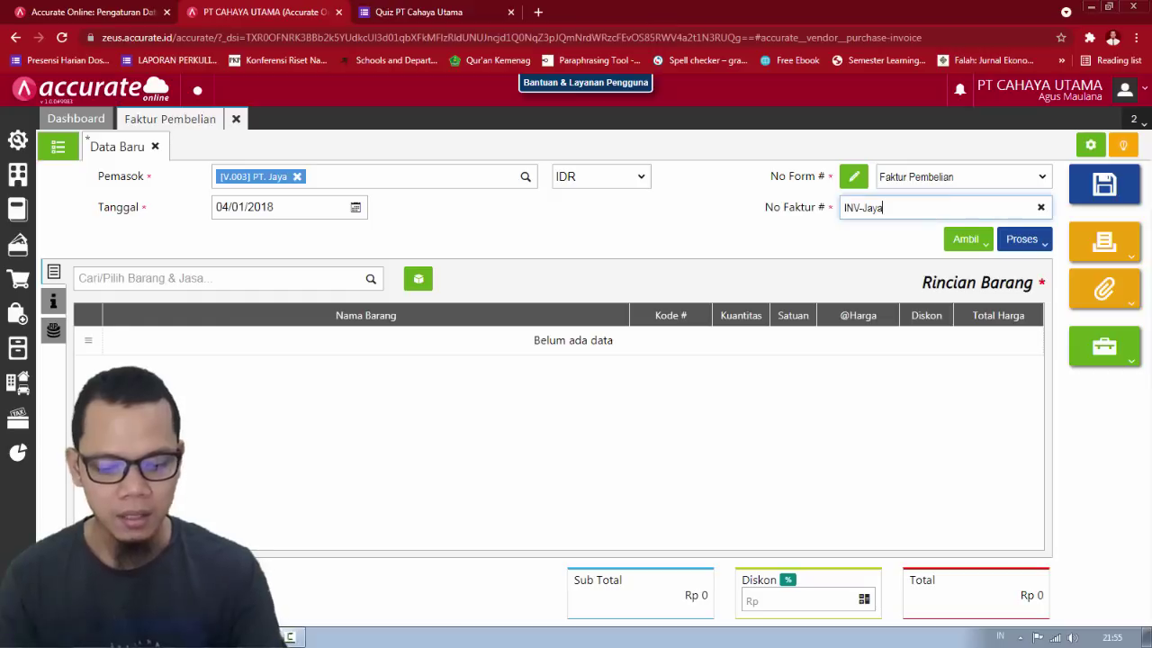
Step: Complete the PT. Jaya purchase invoice number as INV-Jaya/010, checking it against the slide
key("alt+Tab")
key("alt+Tab")
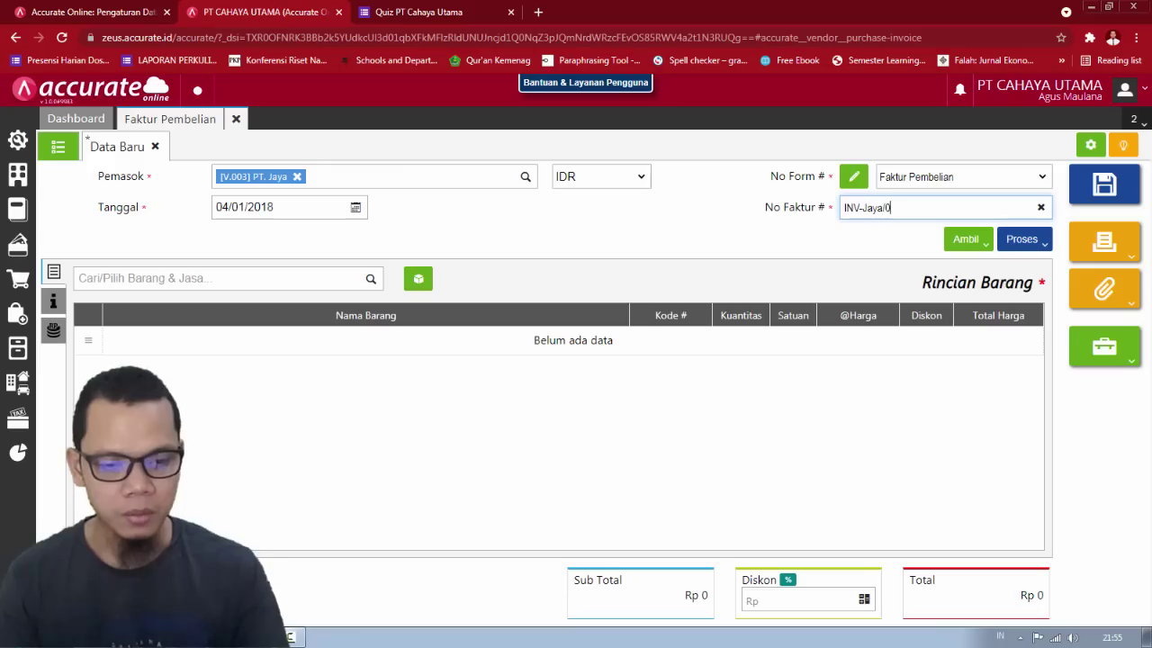
type("10")
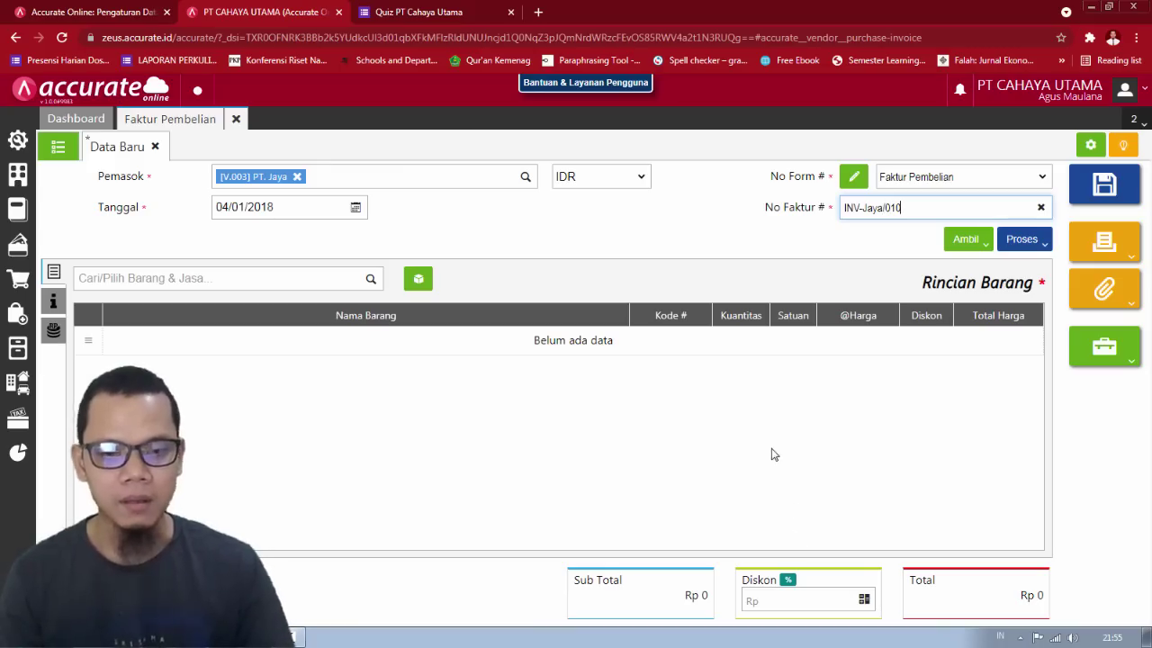
Step: Copy both lines, Lampu Hias Deluxe and Lampu Hias LED, from the 03/01/2018 purchase order into the invoice and compare them with the slide
left_click(960, 242)
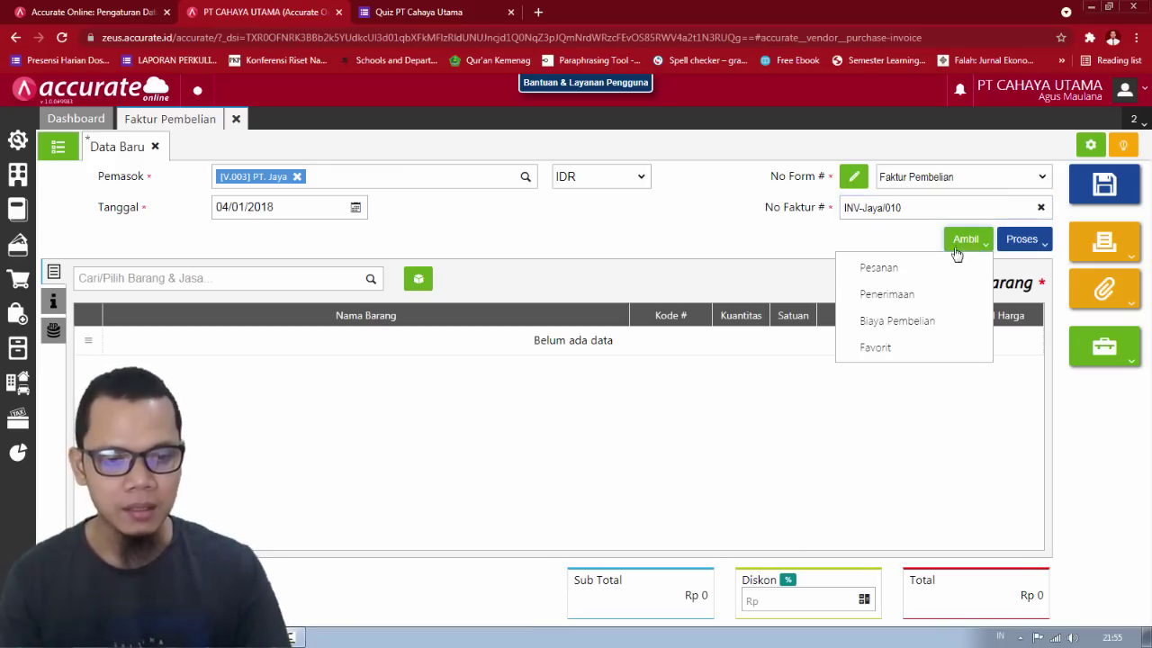
left_click(883, 268)
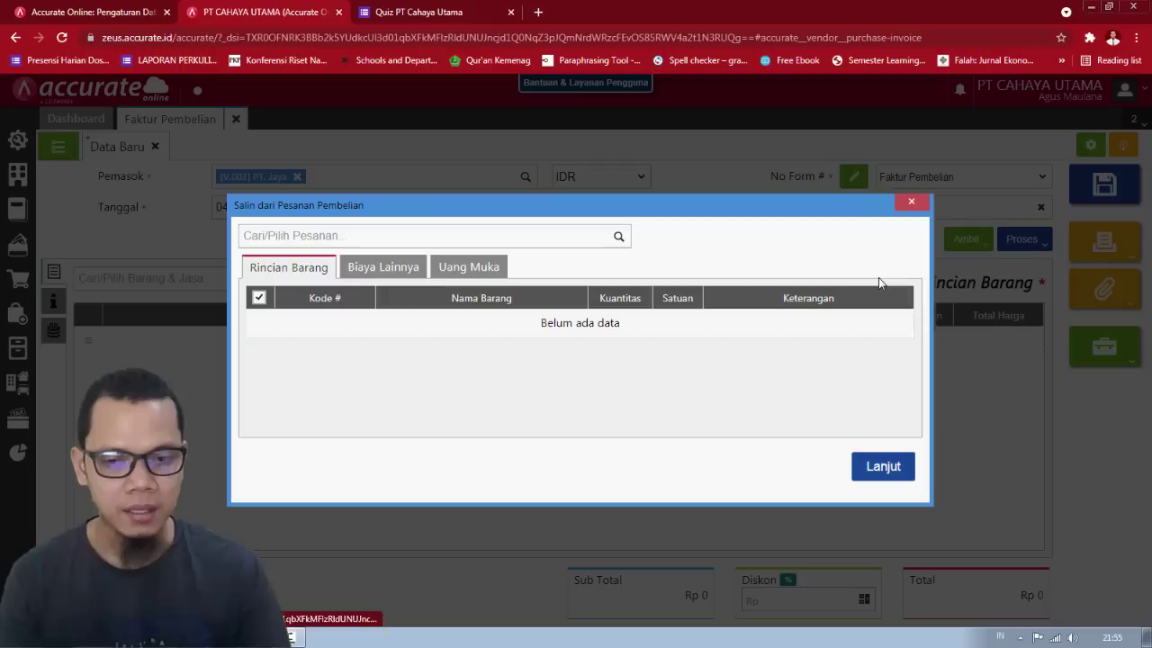
left_click(622, 240)
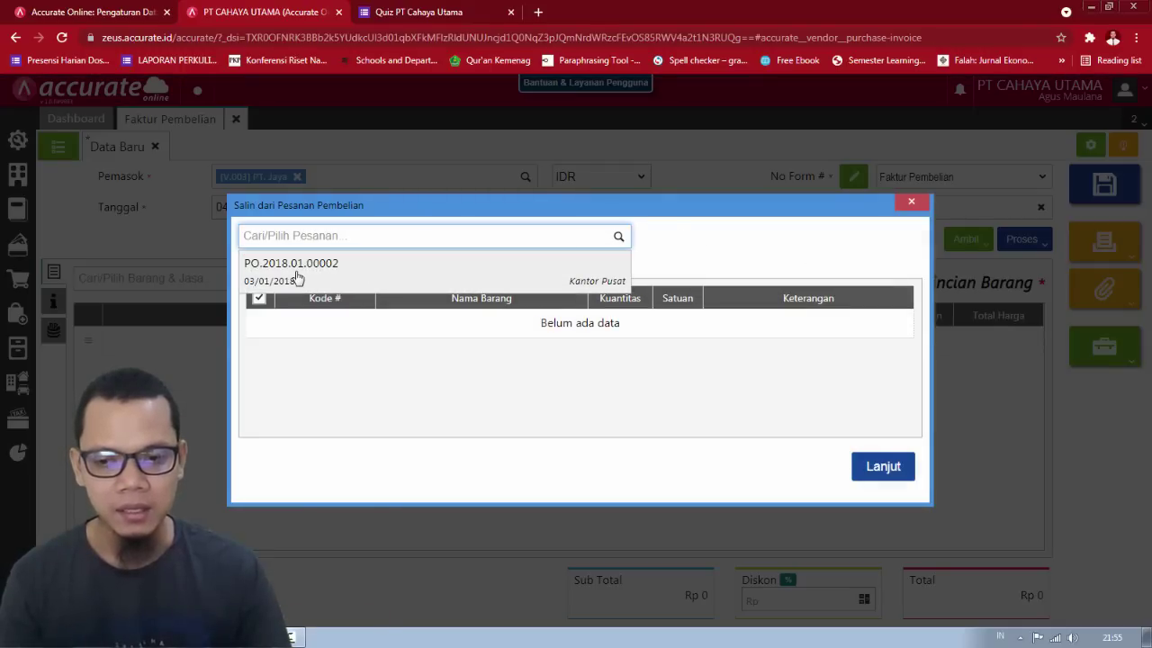
left_click(298, 270)
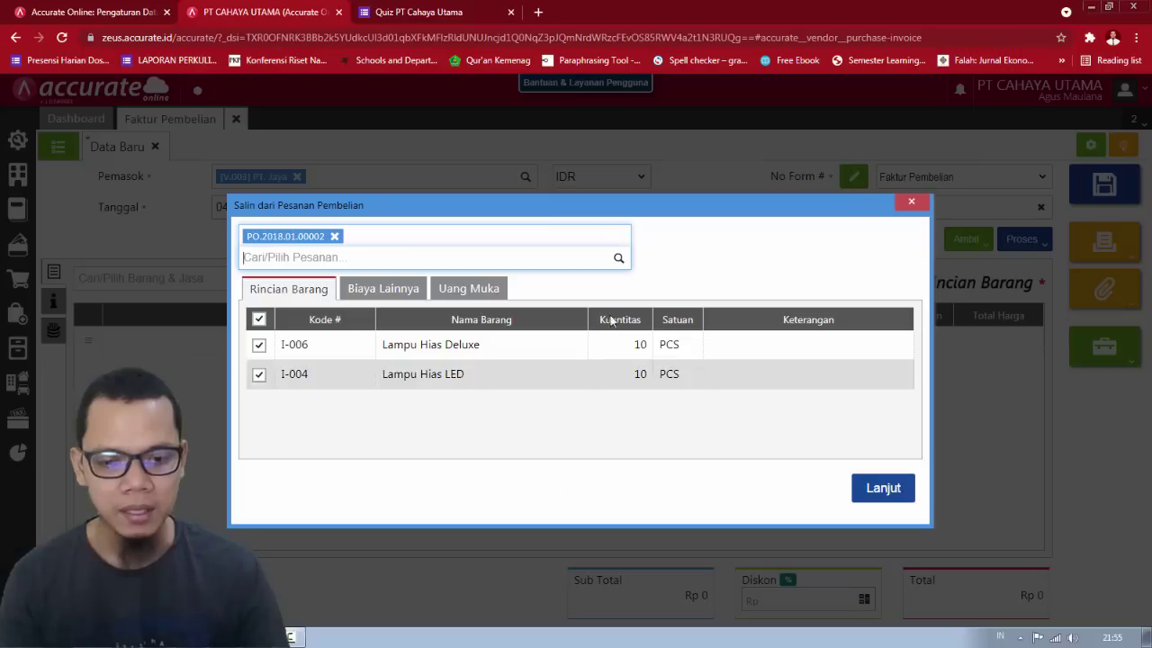
left_click(884, 492)
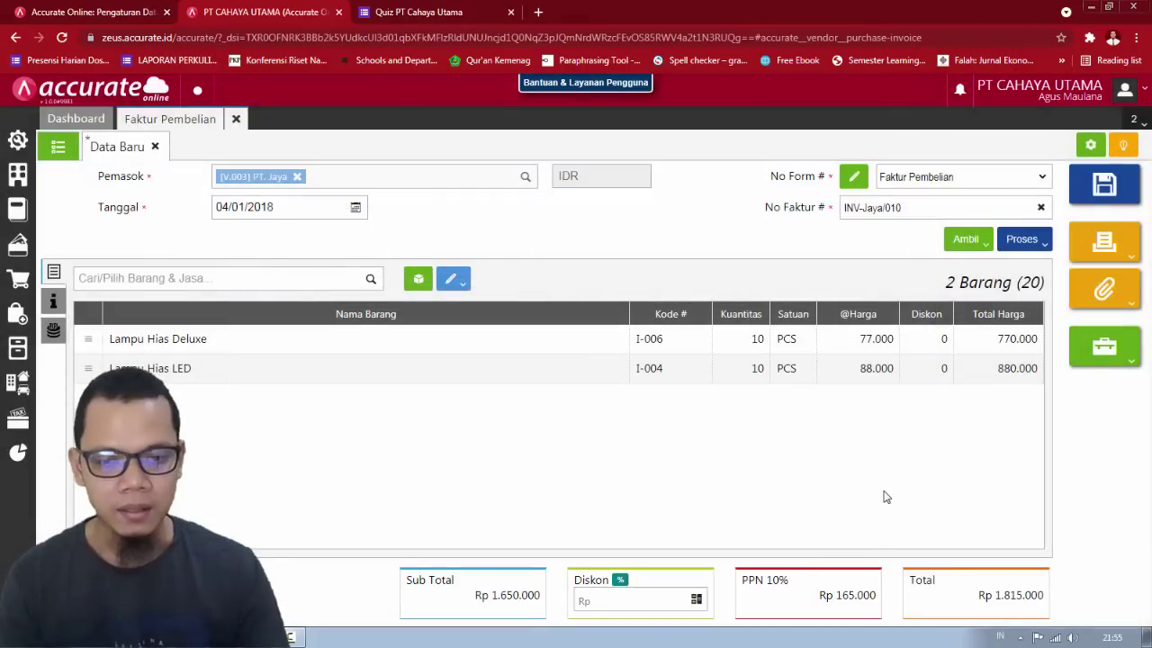
key("alt+Tab")
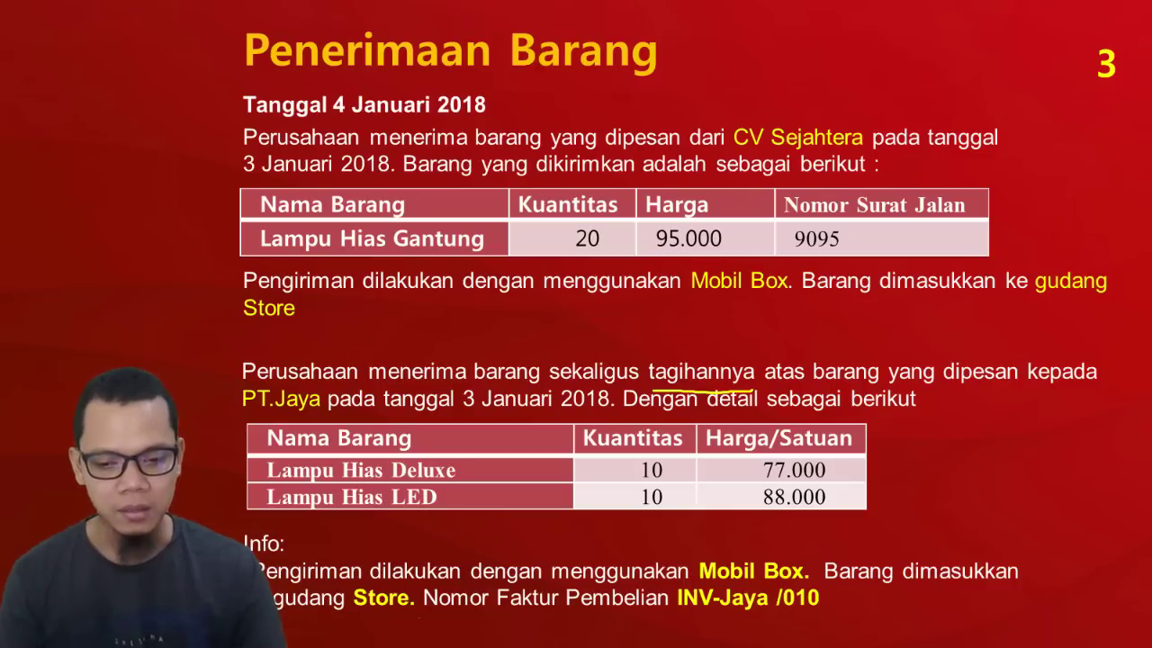
key("alt+Tab")
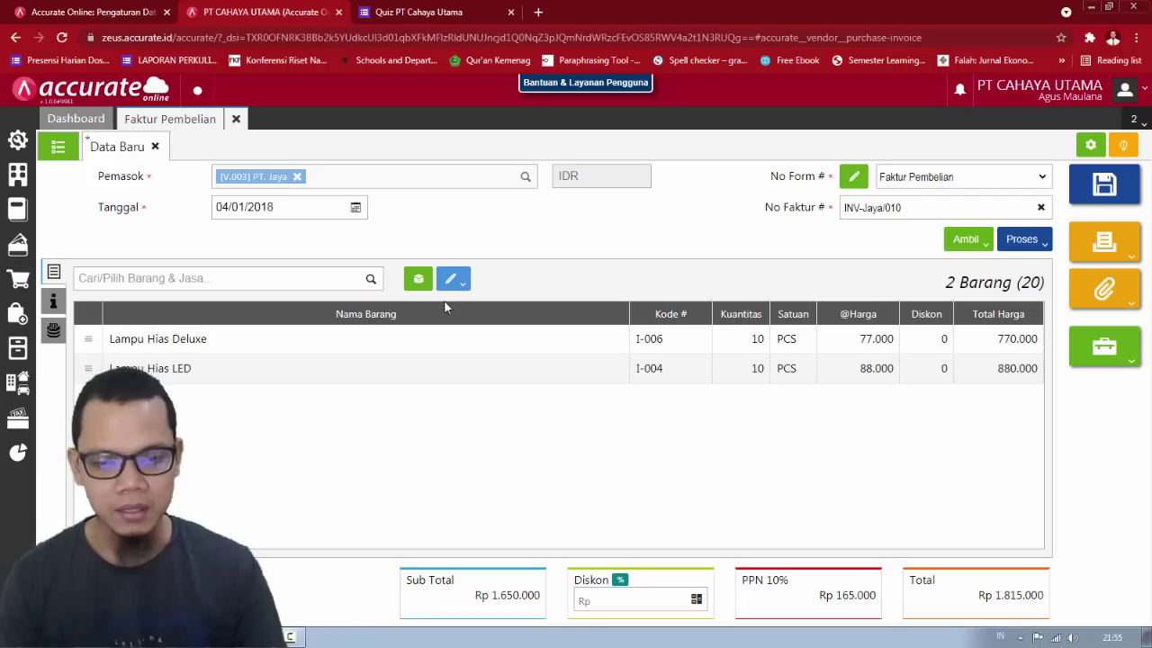
Step: Set the warehouse of the Lampu Hias Deluxe invoice line to Store
left_click(485, 348)
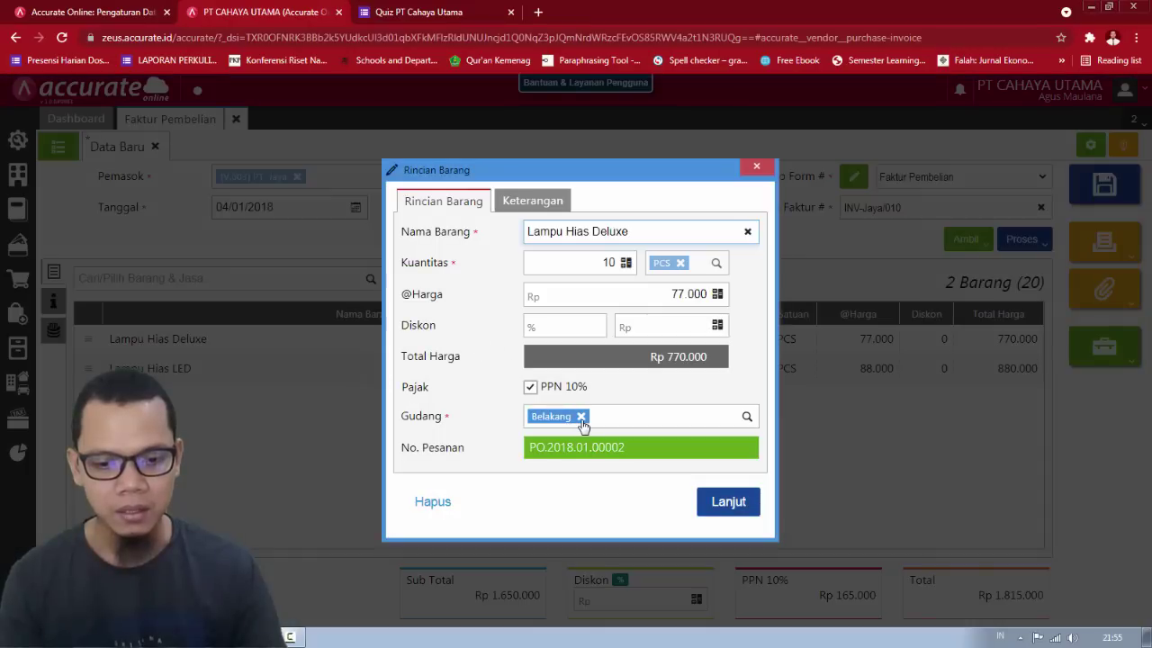
left_click(581, 417)
left_click(747, 418)
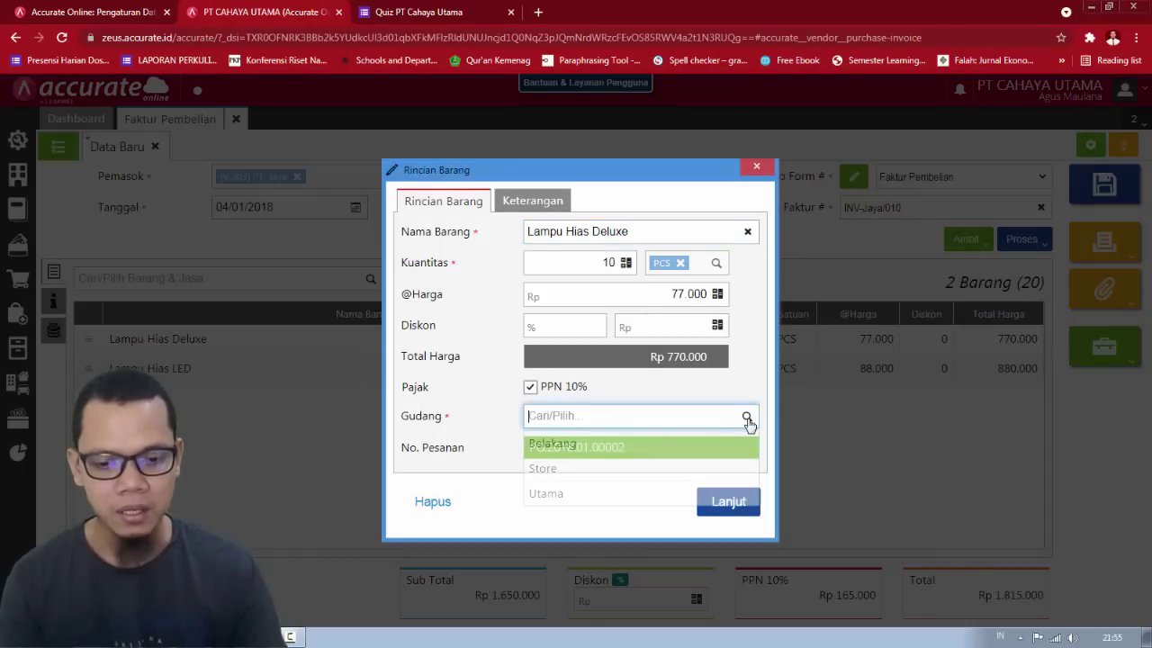
left_click(553, 469)
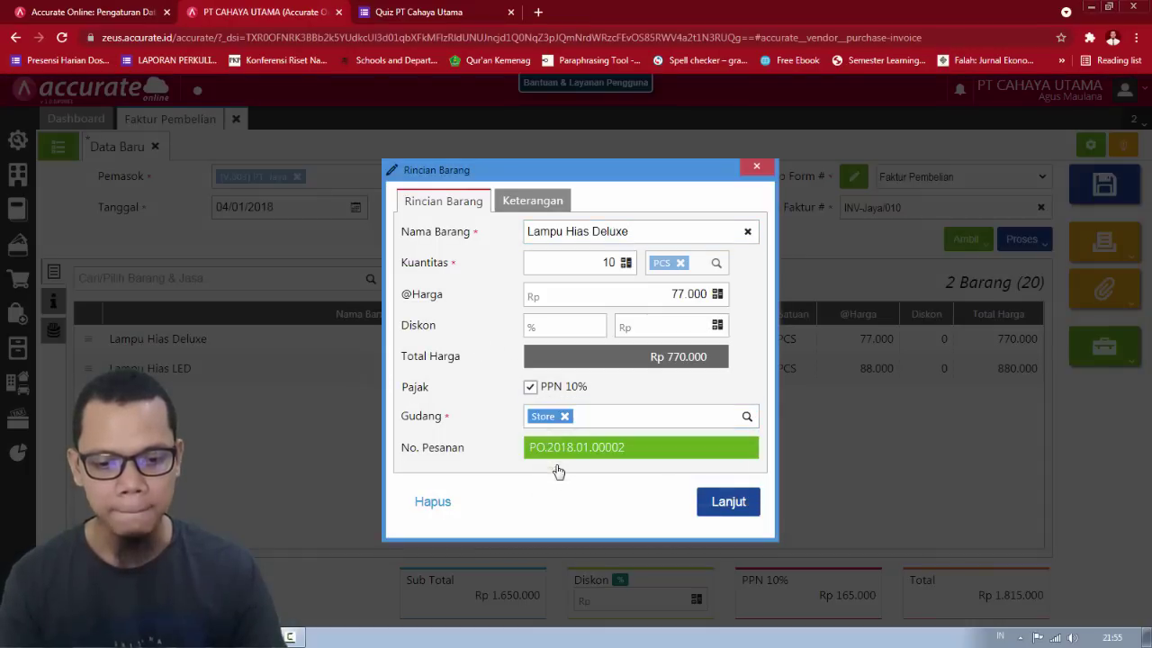
left_click(740, 509)
Step: Set the warehouse of the Lampu Hias LED line to Store and check the delivery details on the slide
left_click(570, 373)
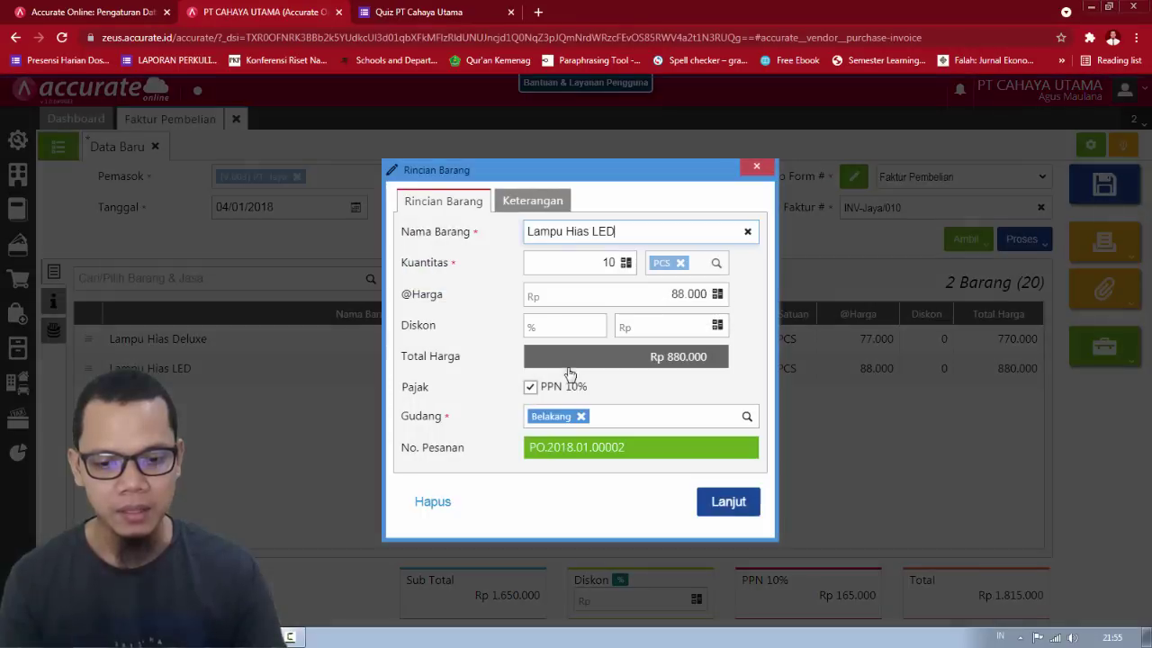
left_click(581, 418)
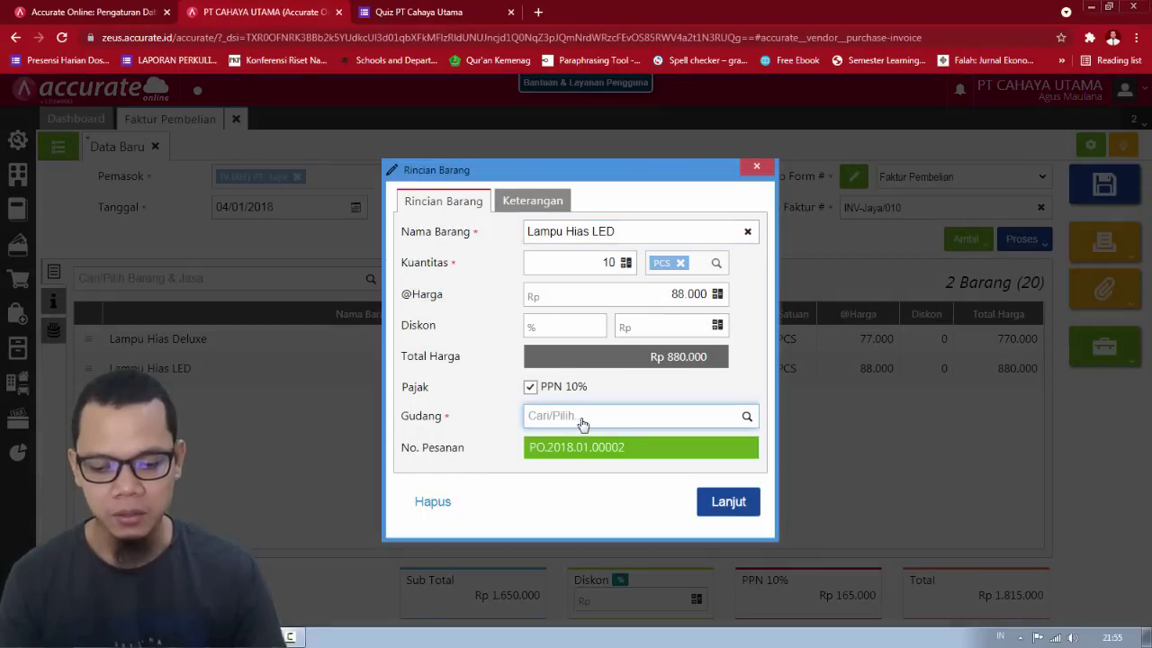
type("s")
left_click(583, 450)
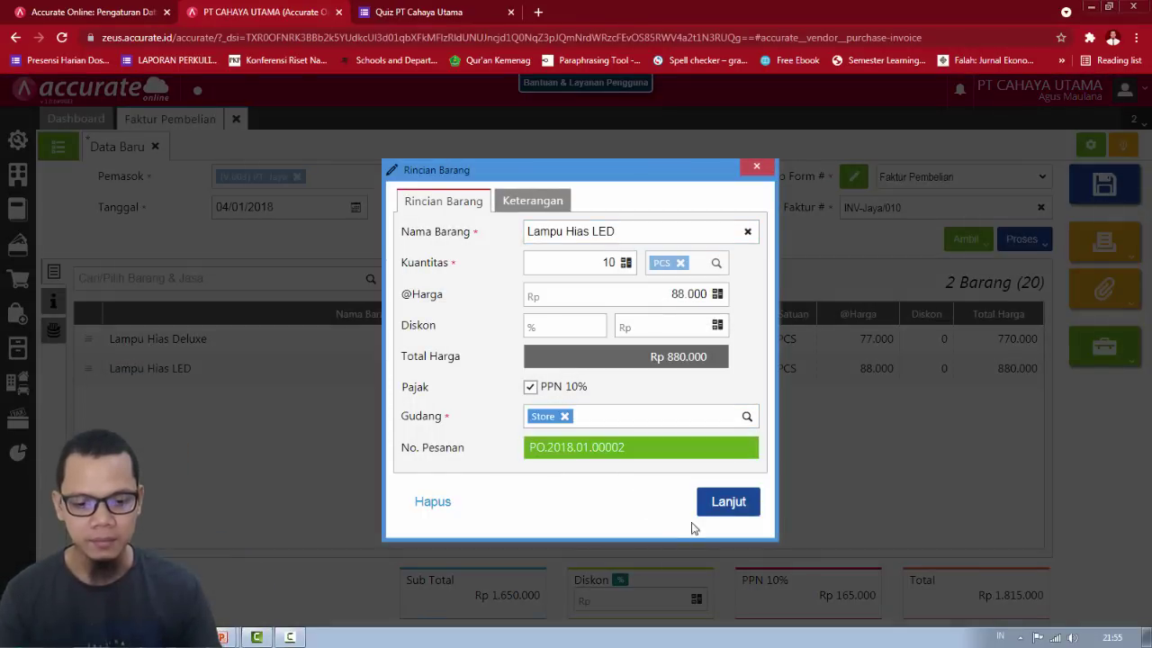
left_click(716, 502)
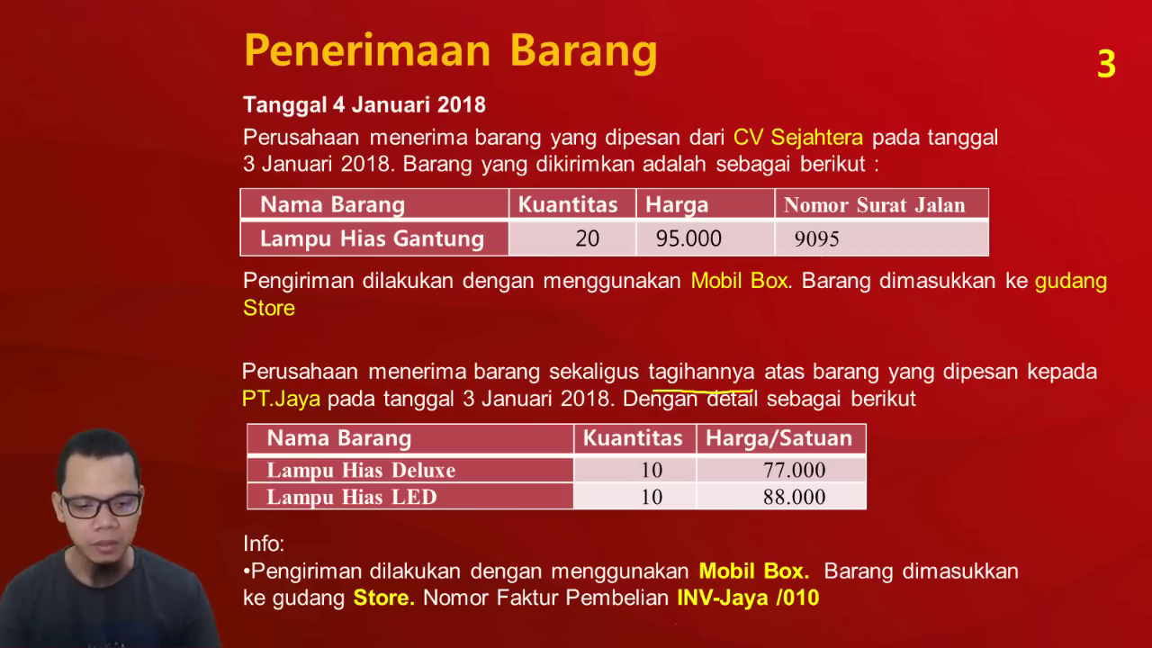
key("alt+Tab")
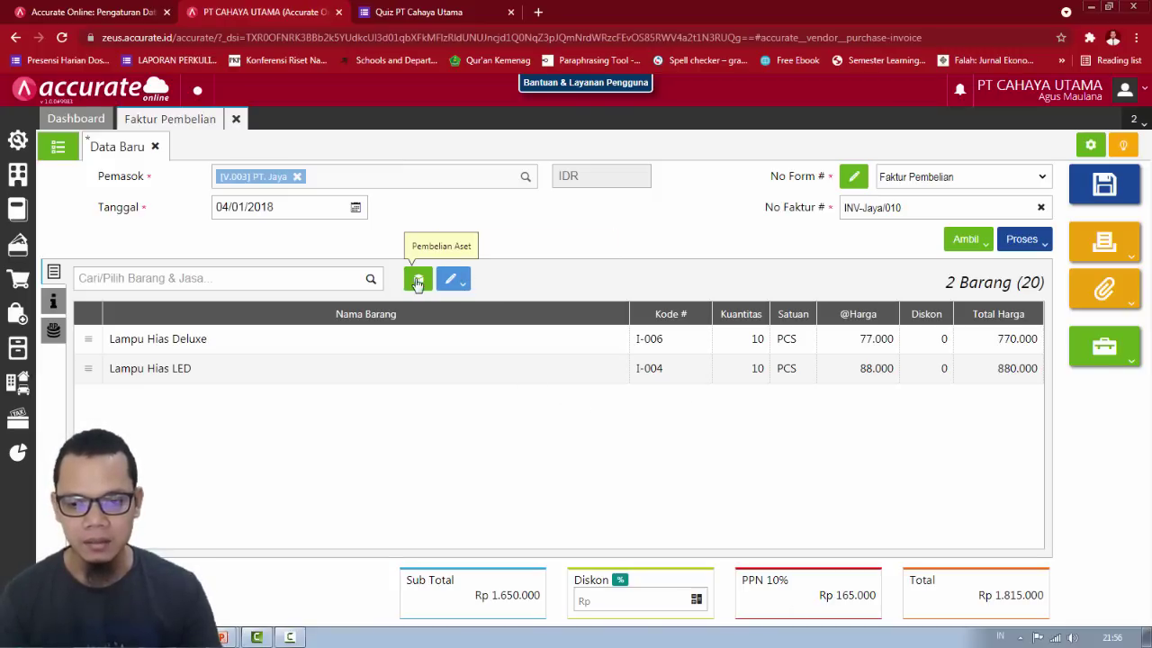
Step: Apply the Store warehouse to all items of the purchase invoice at once
left_click(465, 285)
left_click(369, 308)
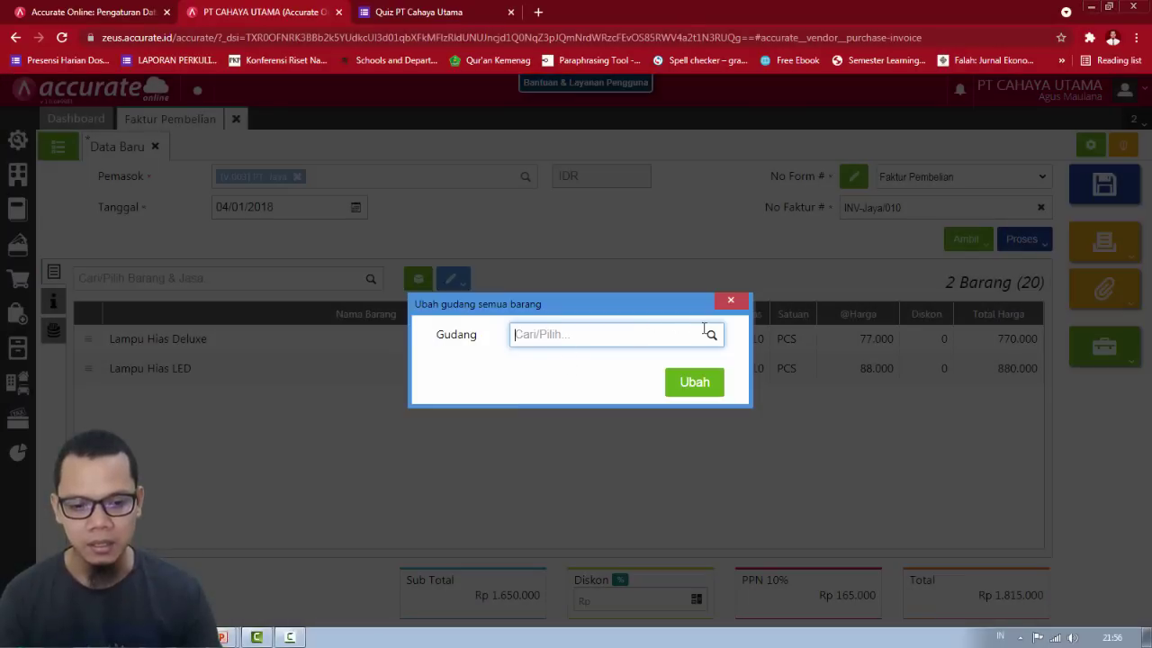
left_click(708, 335)
left_click(571, 390)
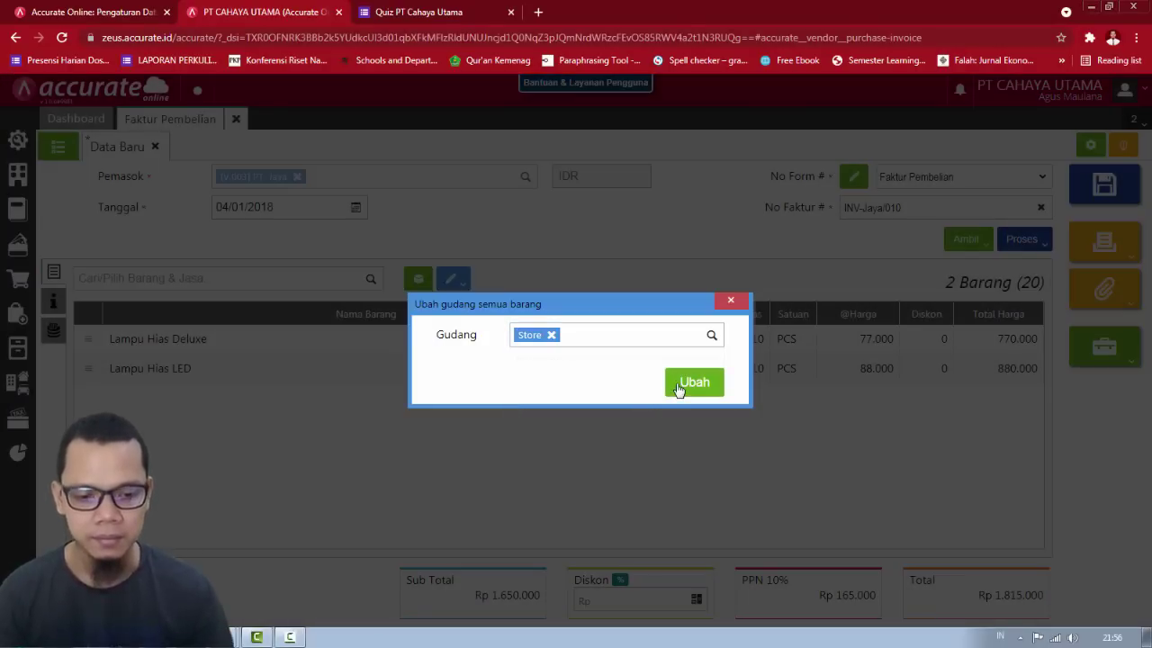
left_click(690, 385)
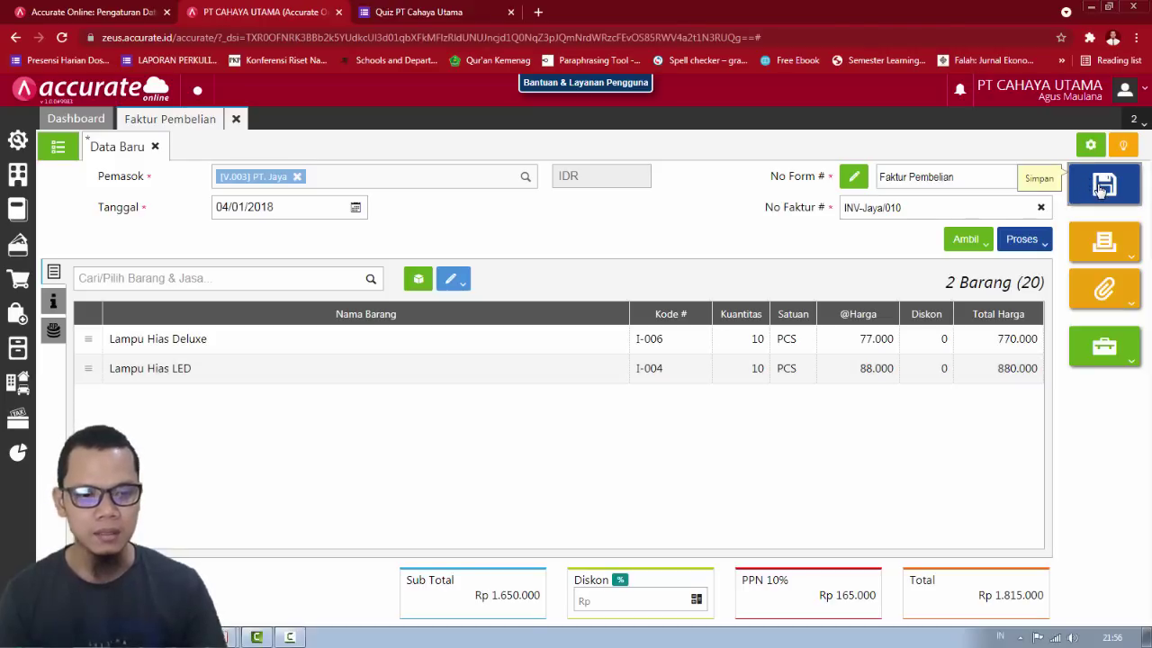
Step: Save the PT. Jaya purchase invoice, then view the 15/12/2017 CV. Sejahtera entry from the invoice list and close the invoices
left_click(1103, 186)
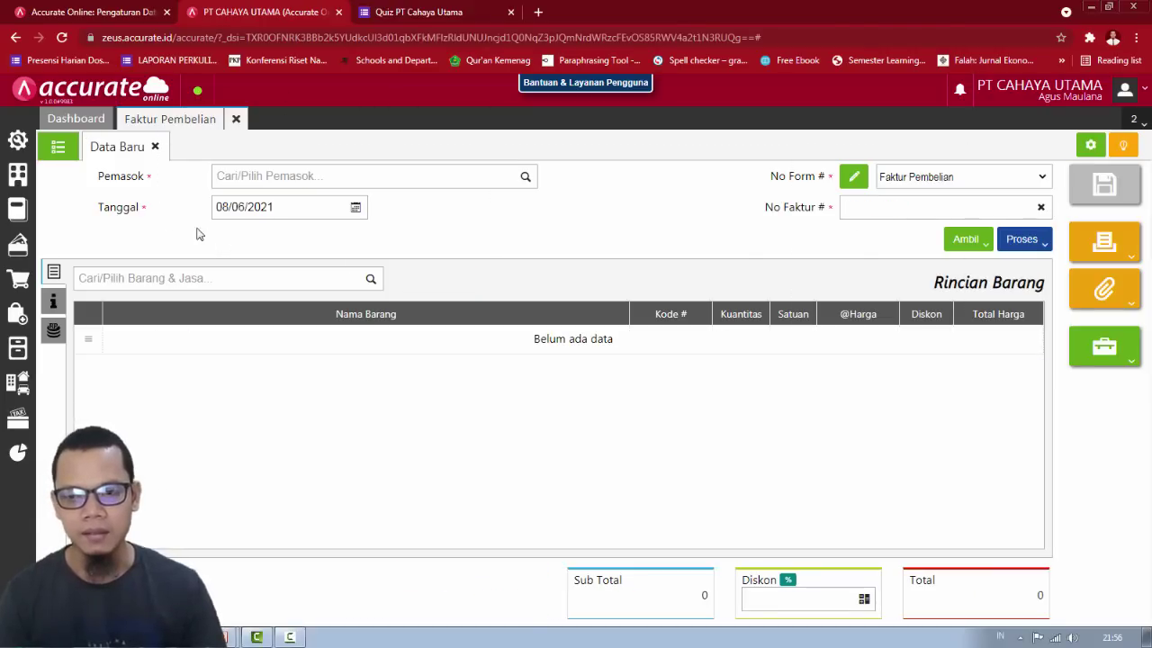
left_click(59, 148)
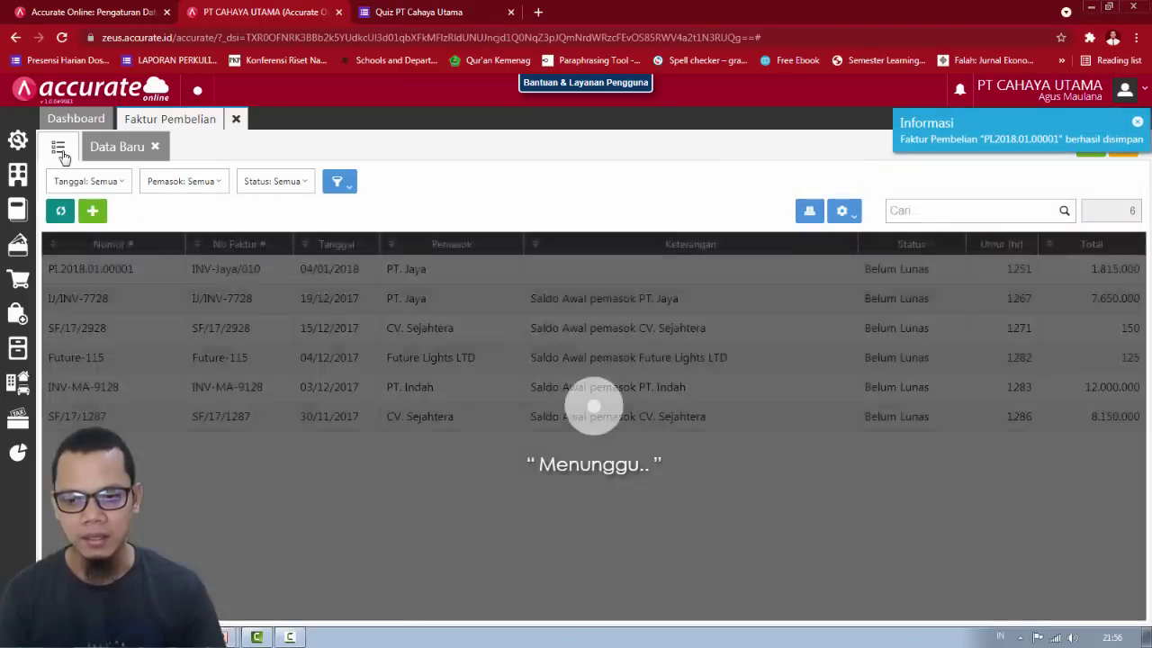
key("alt+Tab")
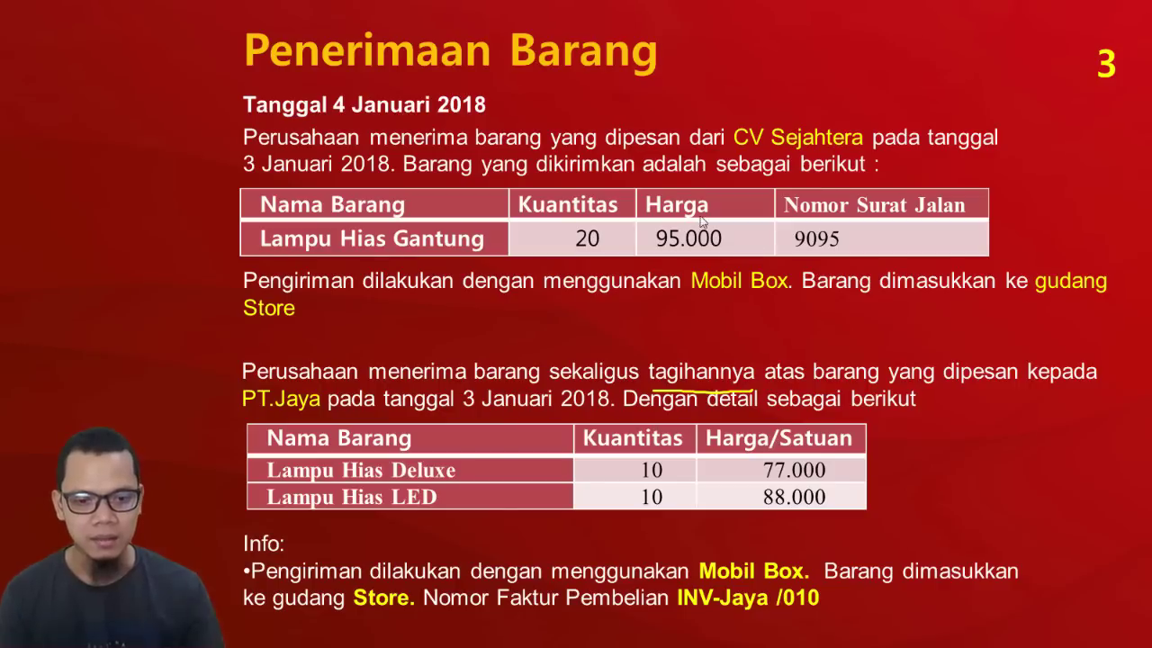
key("alt+Tab")
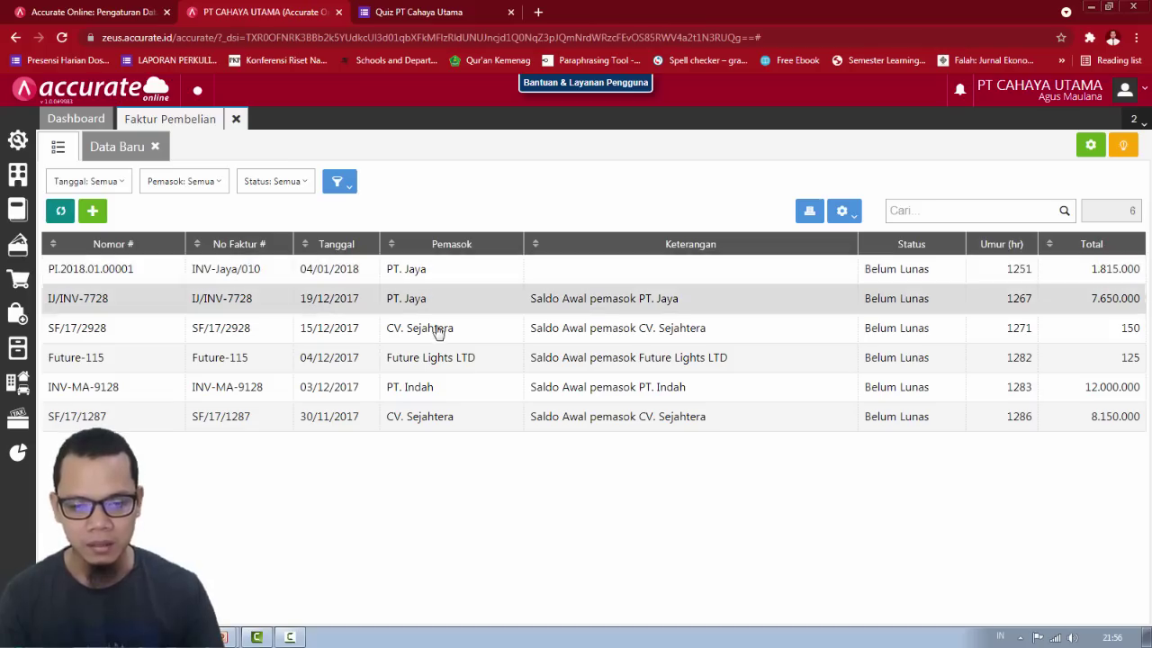
left_click(435, 333)
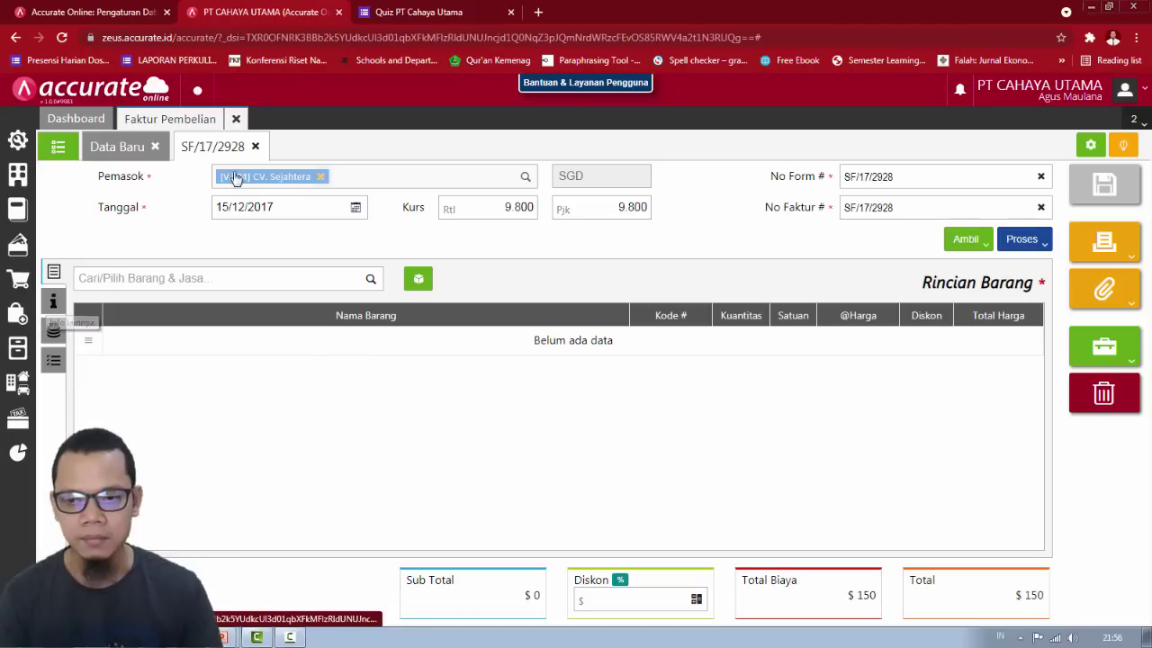
left_click(235, 119)
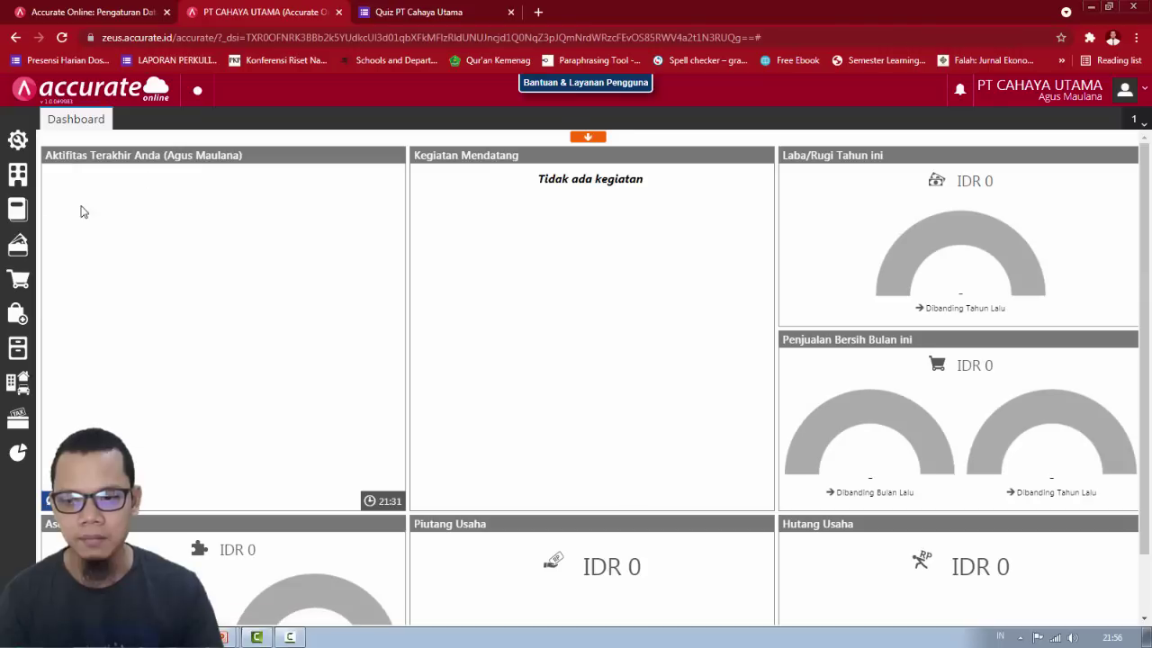
Step: Open the saved CV. Sejahtera goods receipt with receipt number 9095 from the goods receipt list
left_click(20, 324)
left_click(181, 381)
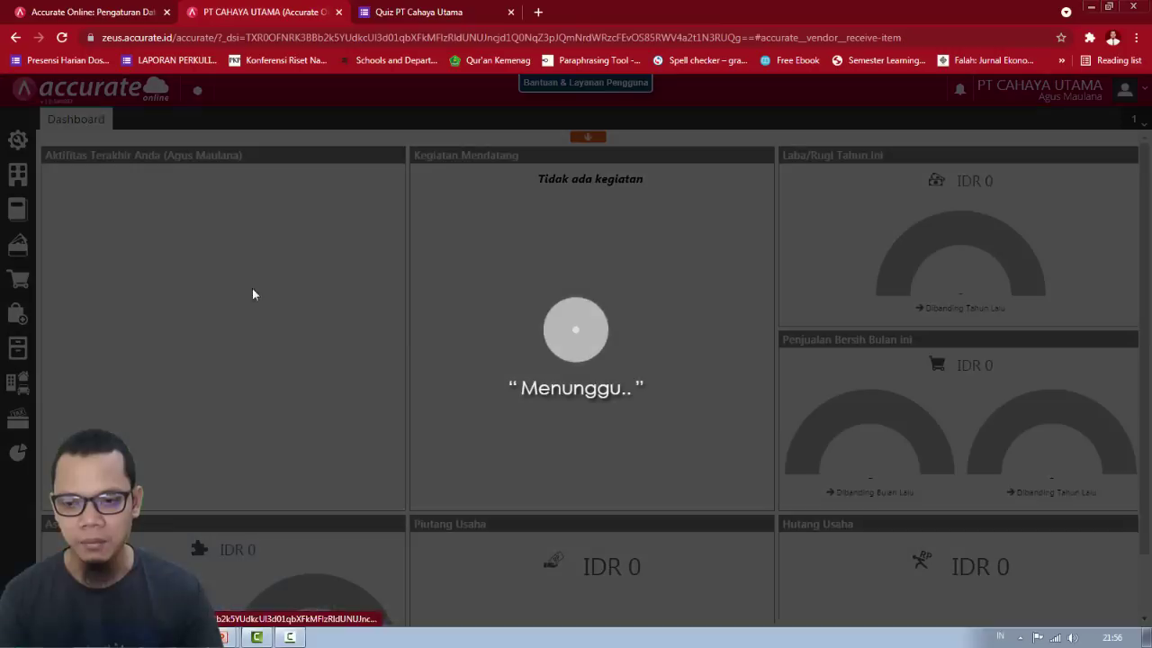
left_click(58, 146)
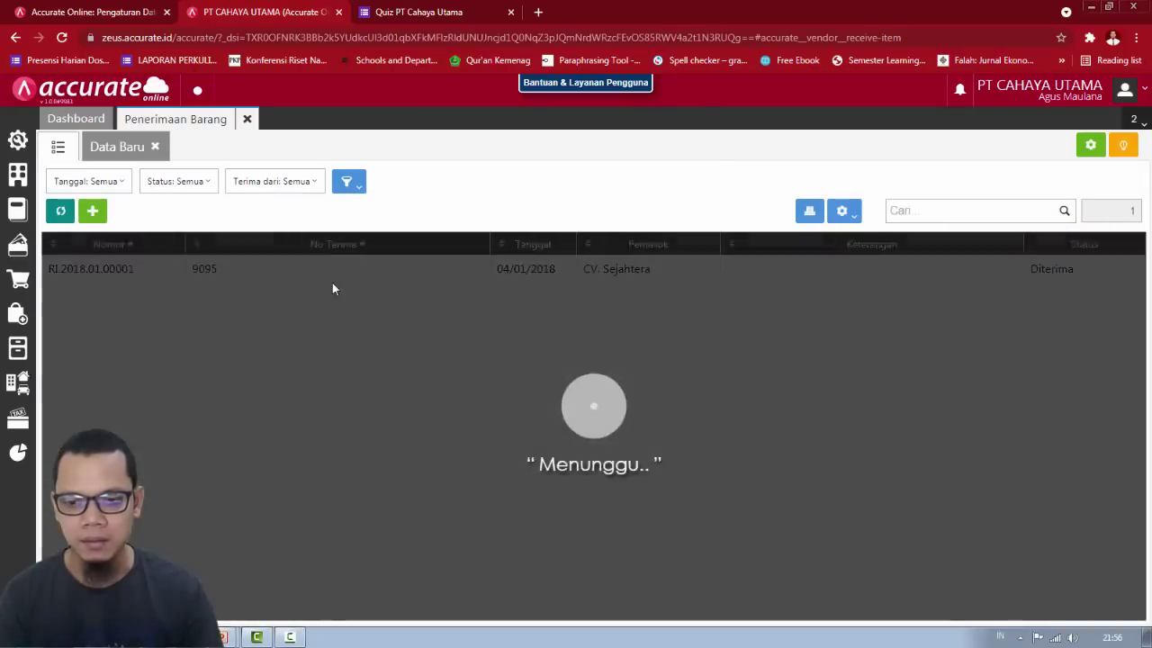
left_click(365, 278)
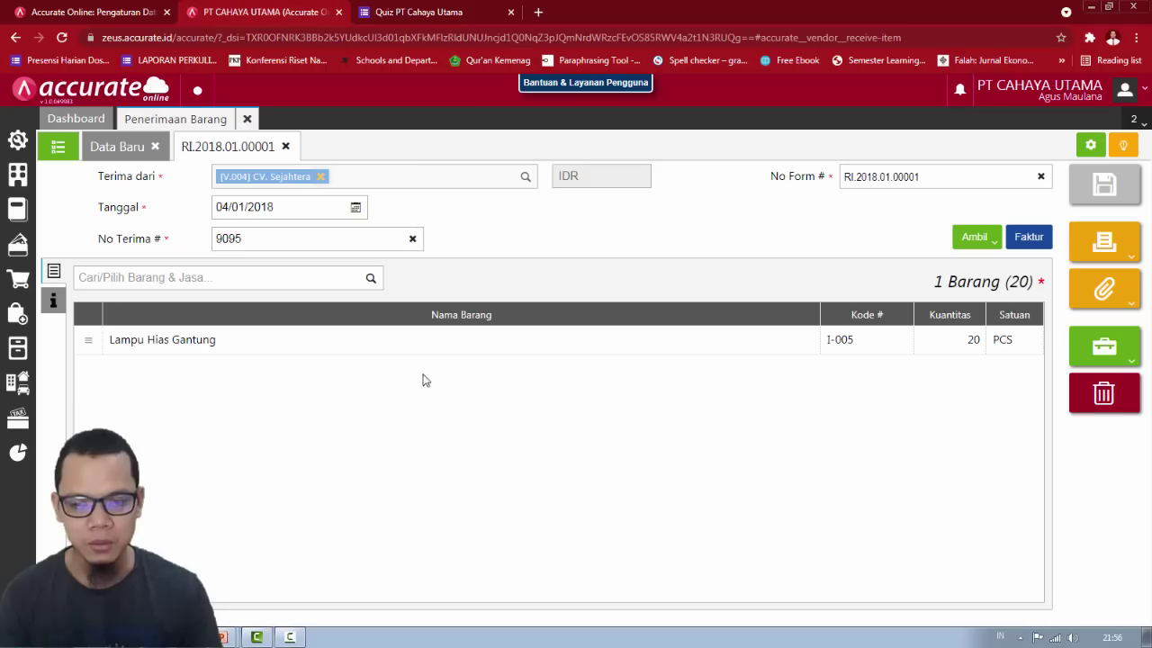
Step: Set the warehouse of the receipt's Lampu Hias Gantung line to Store and save the goods receipt
left_click(278, 348)
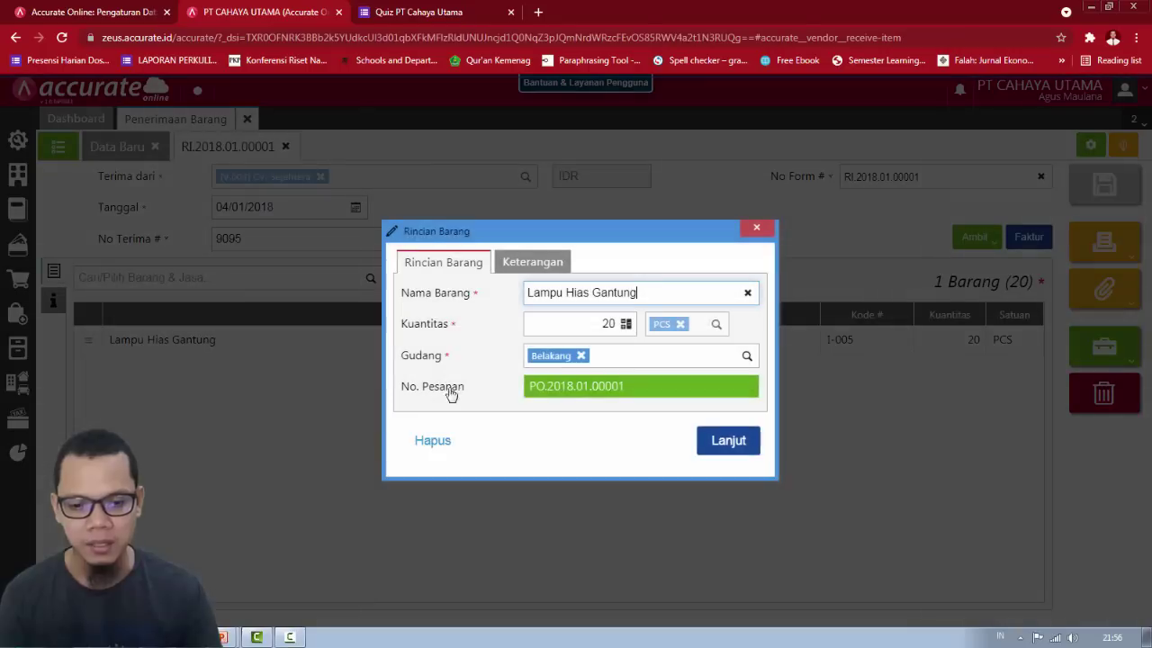
left_click(581, 356)
type("sto")
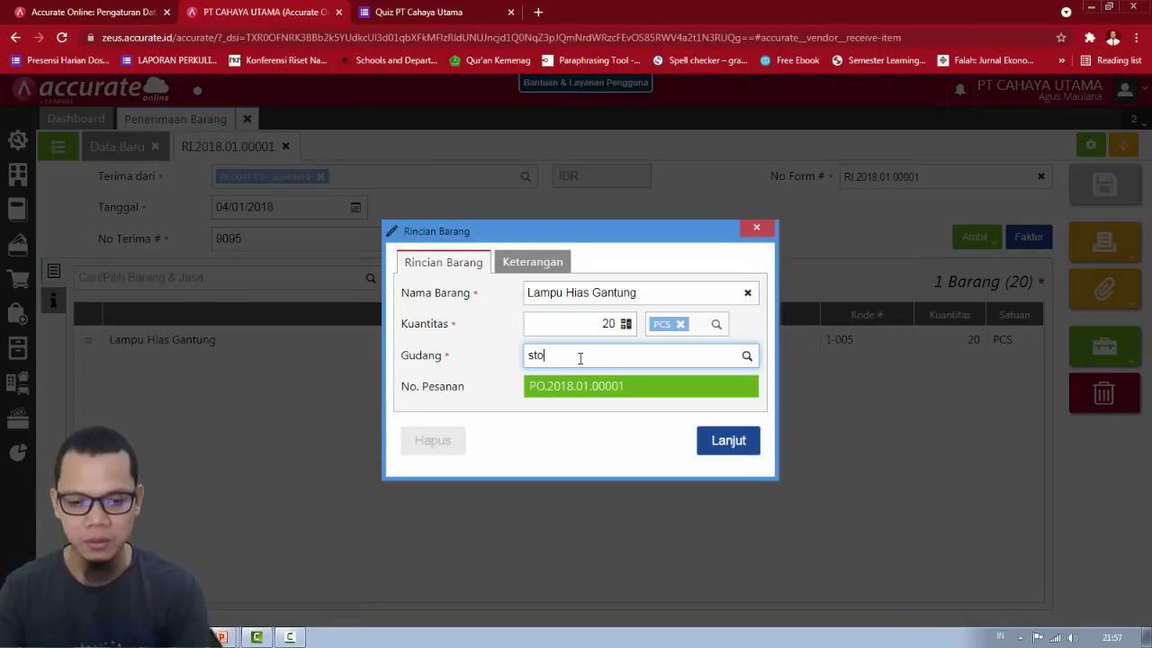
type("re")
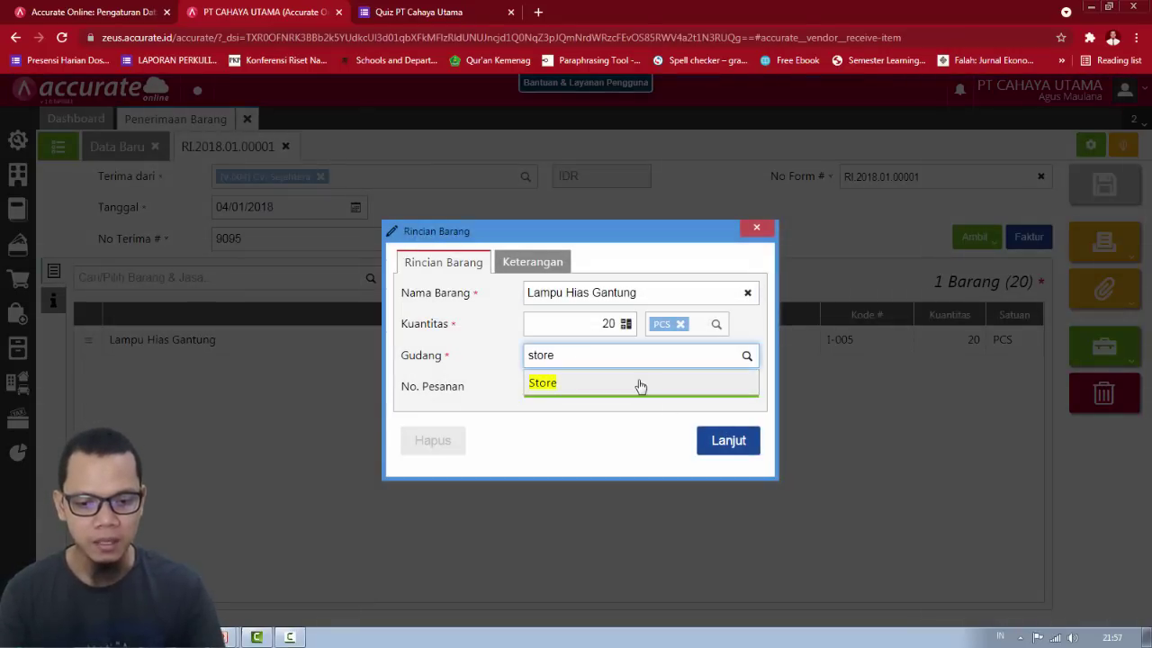
left_click(639, 385)
left_click(732, 443)
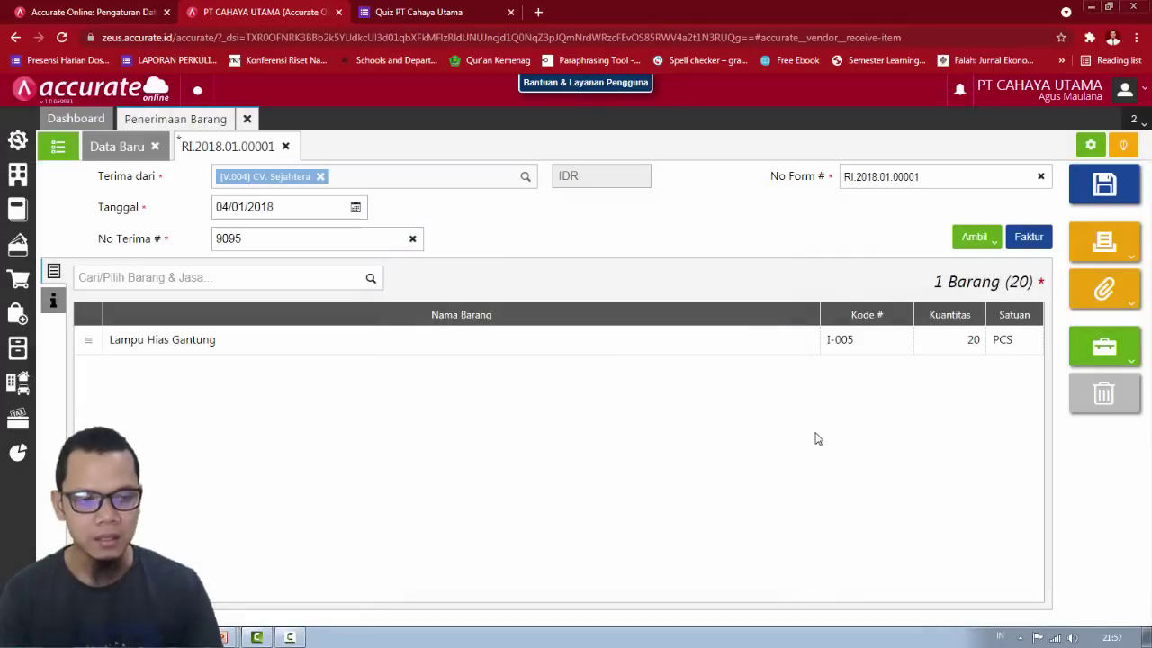
left_click(1116, 196)
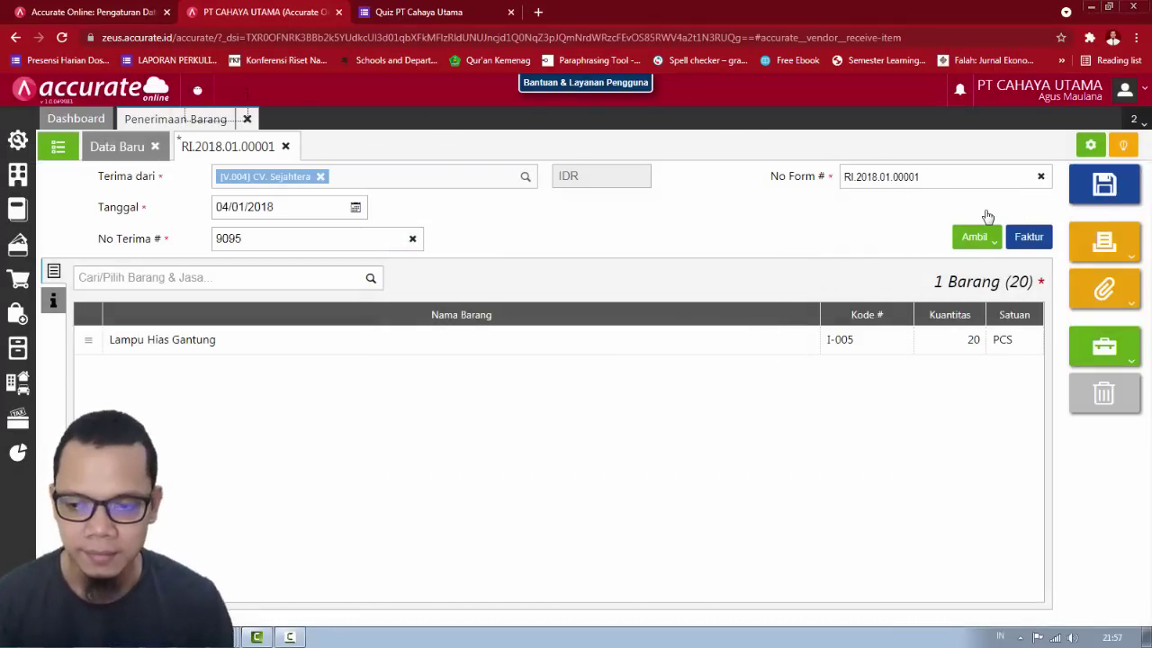
Step: Read the Pembayaran Utang exercise slide for 6 January 2018 and switch back to Accurate Online
key("alt+Tab")
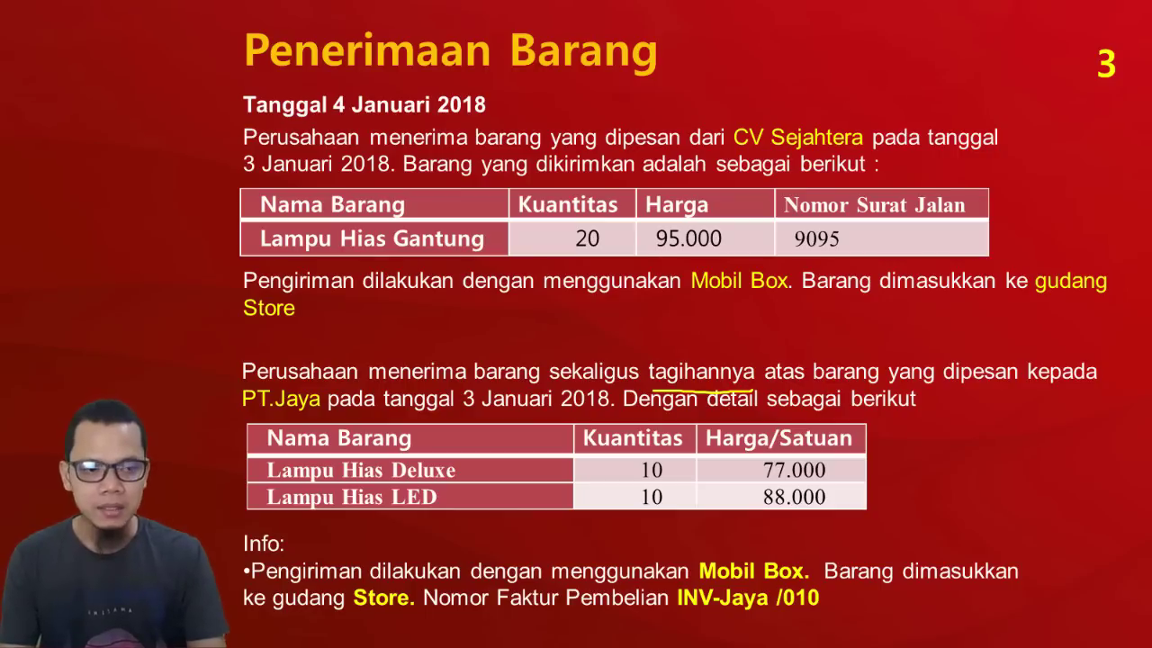
key("Right")
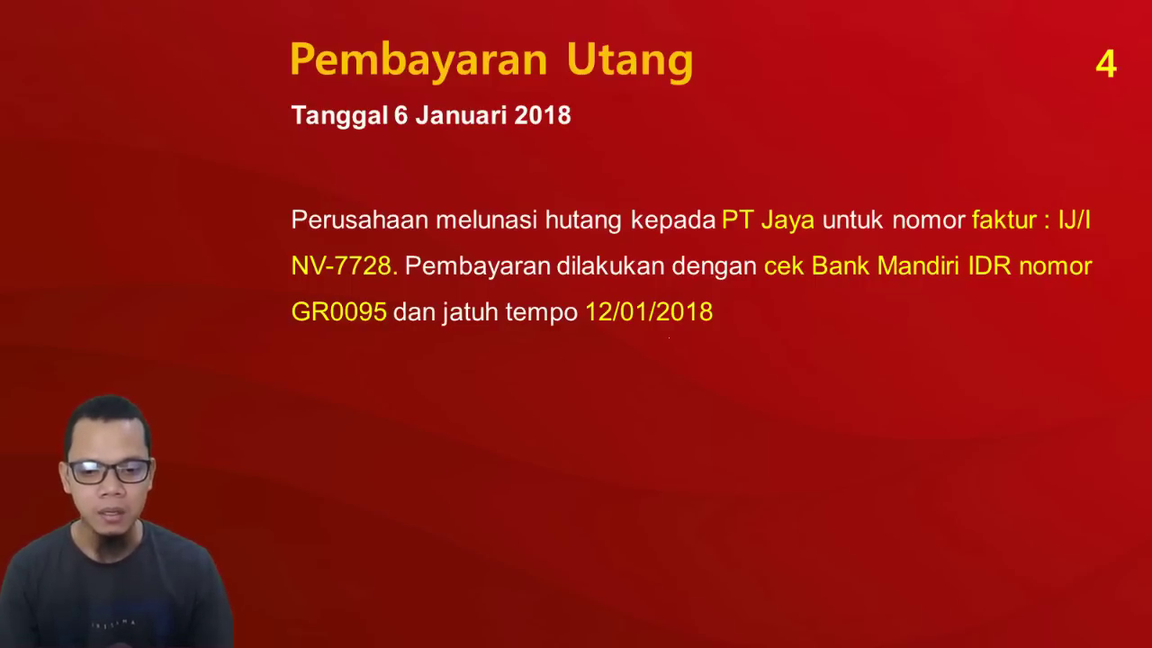
key("alt+Tab")
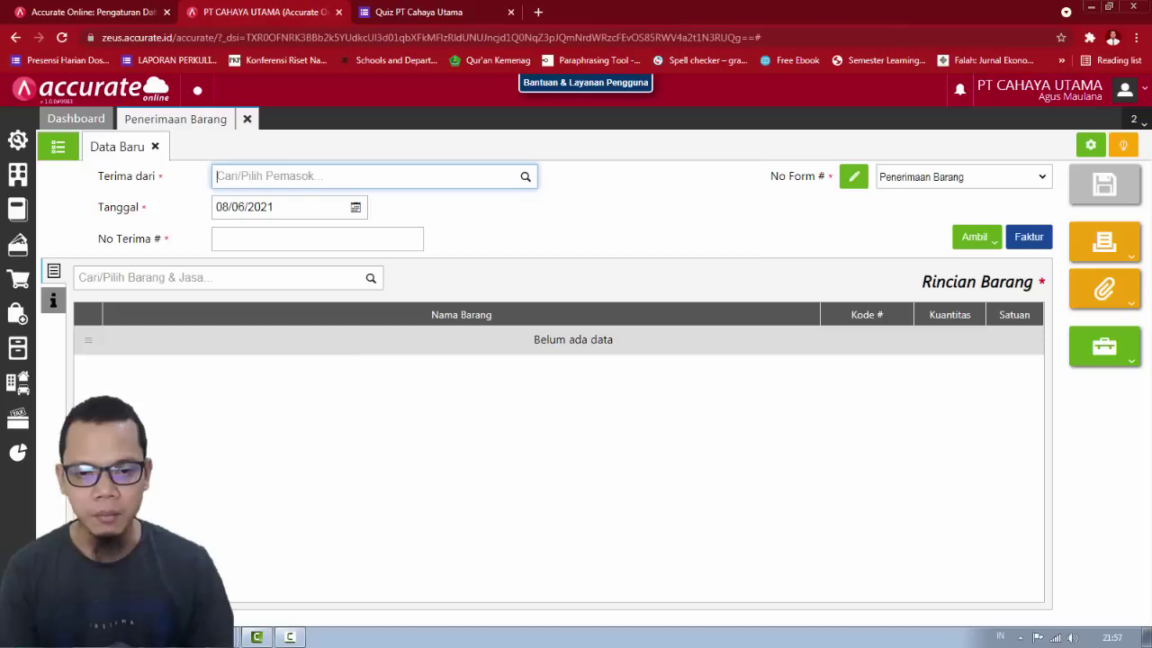
Step: Close the goods receipt form, recheck the payment exercise slide, and start a new purchase payment to PT. Jaya in Accurate Online
left_click(247, 119)
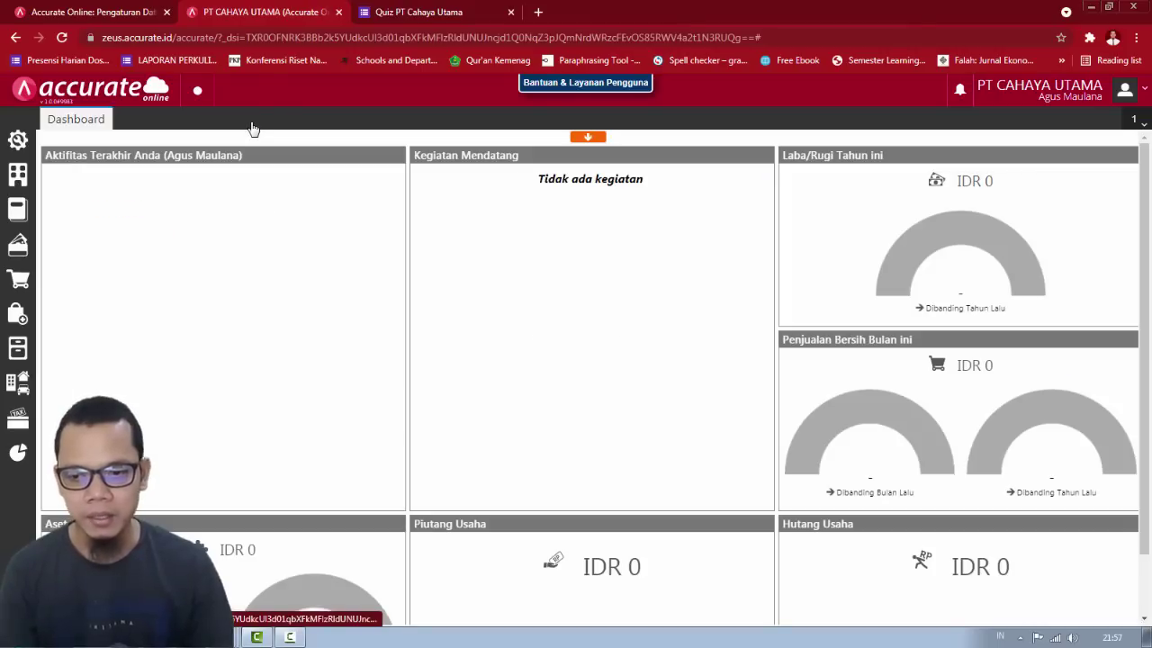
key("alt+Tab")
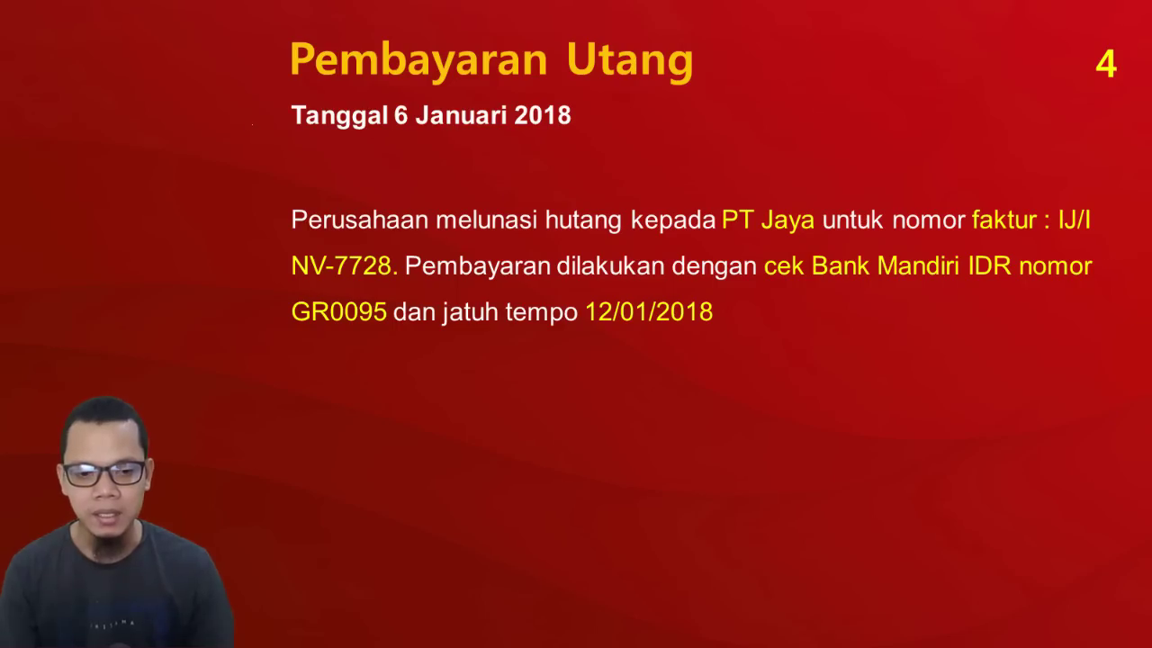
key("alt+Tab")
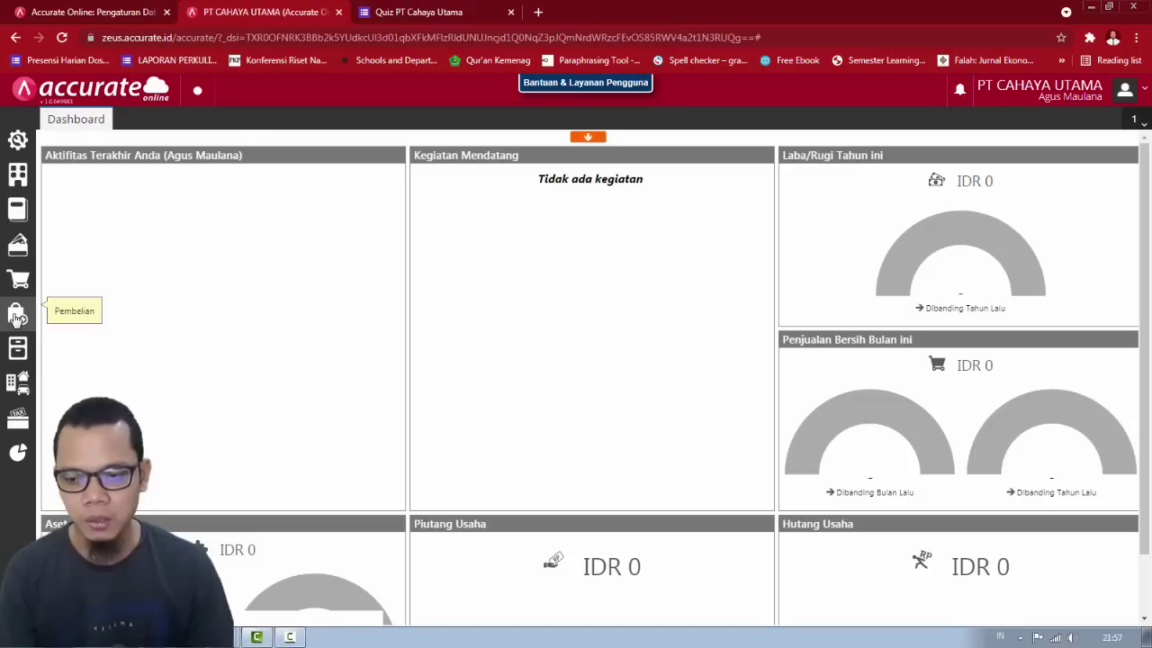
left_click(16, 315)
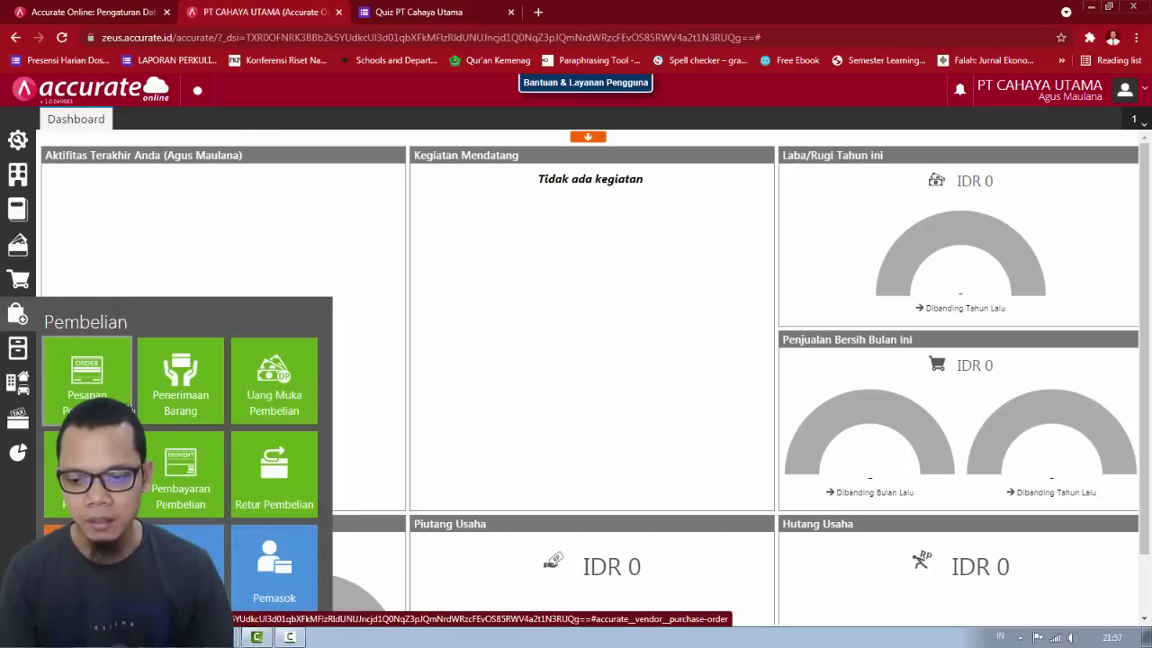
left_click(188, 495)
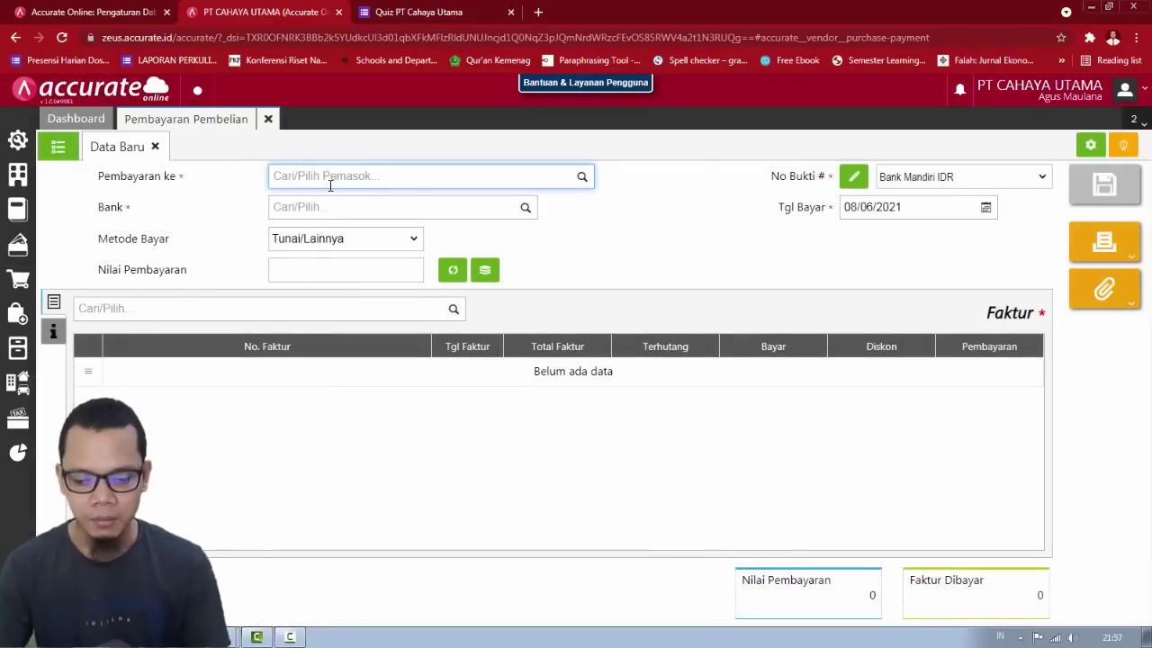
type("jaya")
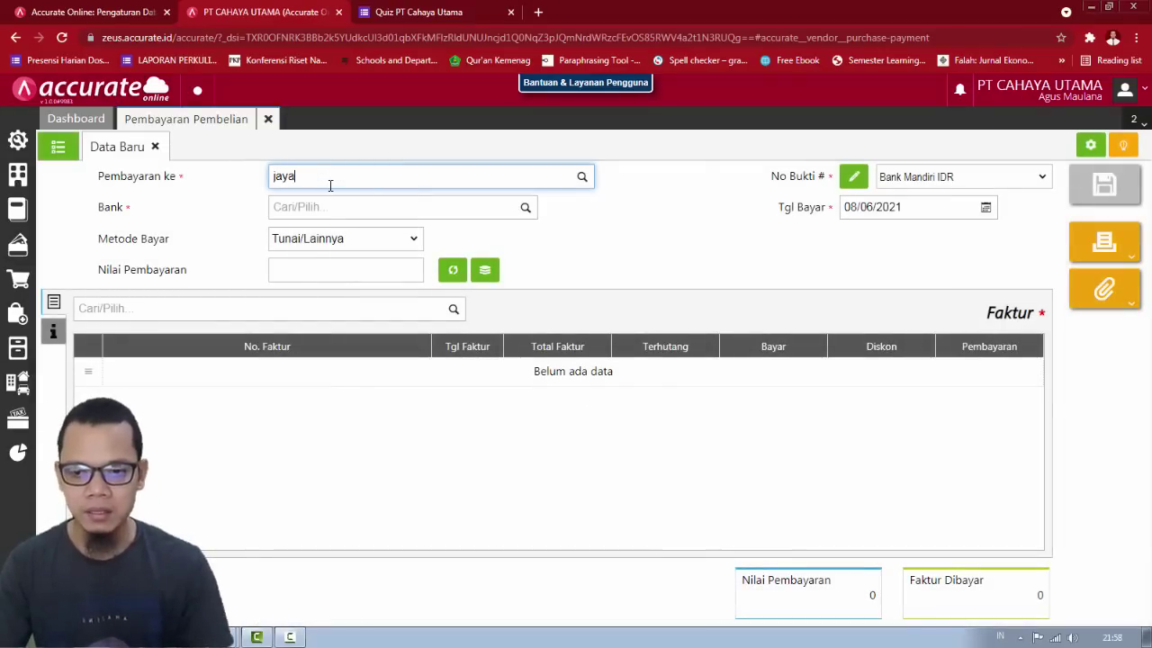
left_click(329, 209)
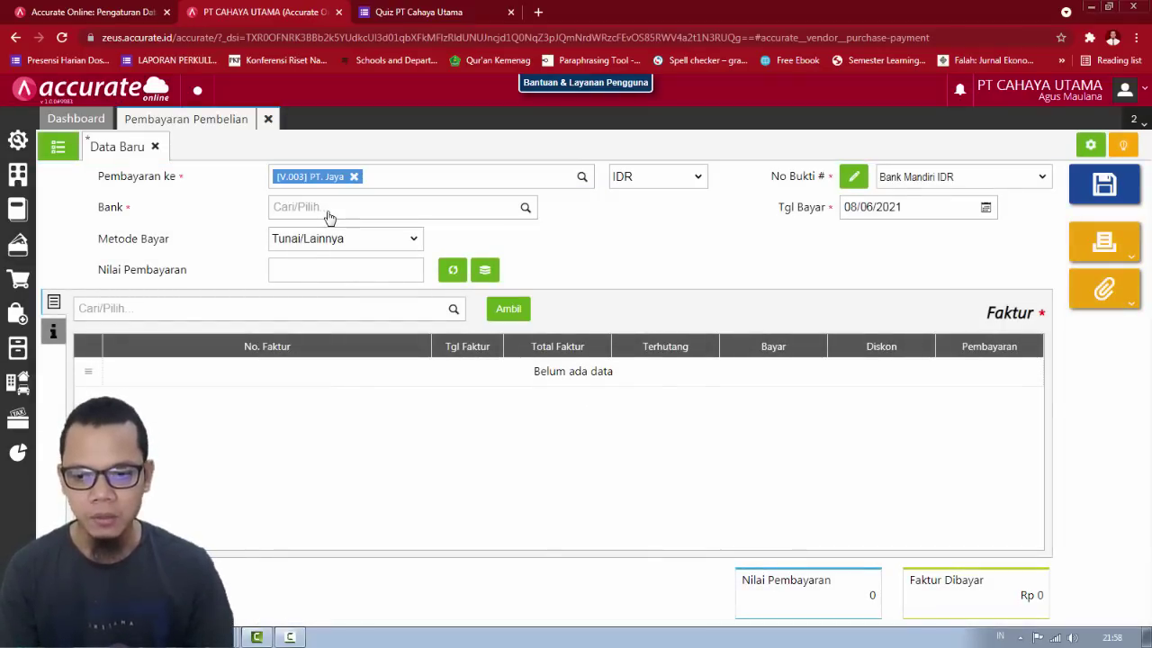
Step: Set the payment's bank to Bank Mandiri IDR and its method to Cek/Giro with cheque number GR0095
left_click(330, 213)
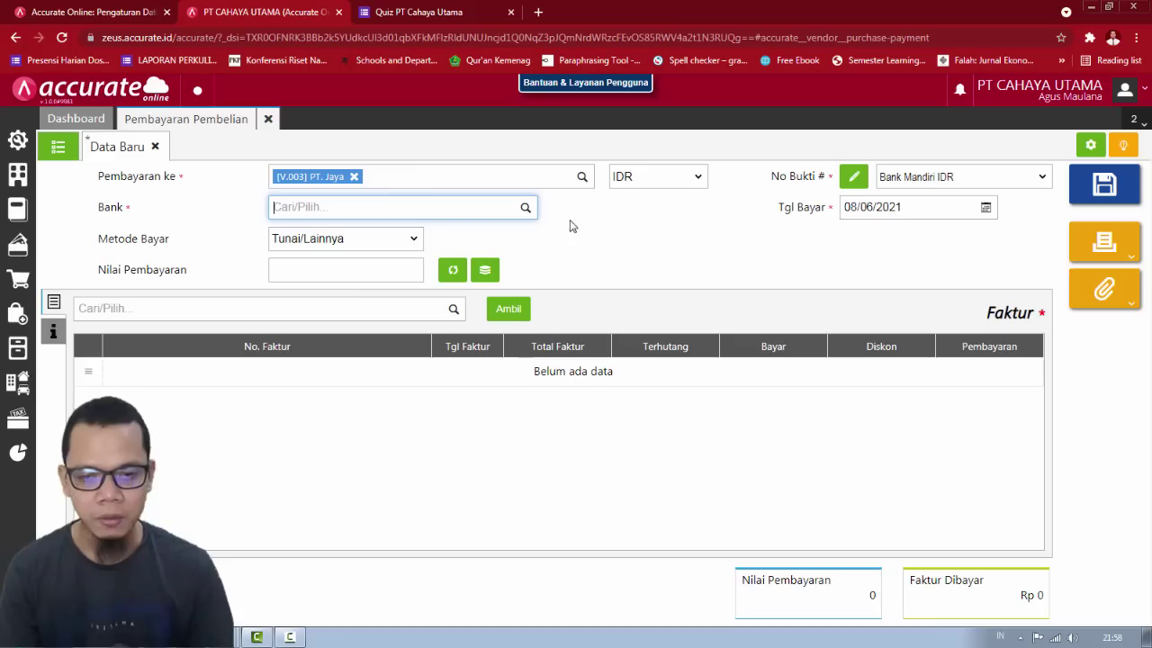
left_click(526, 208)
left_click(412, 338)
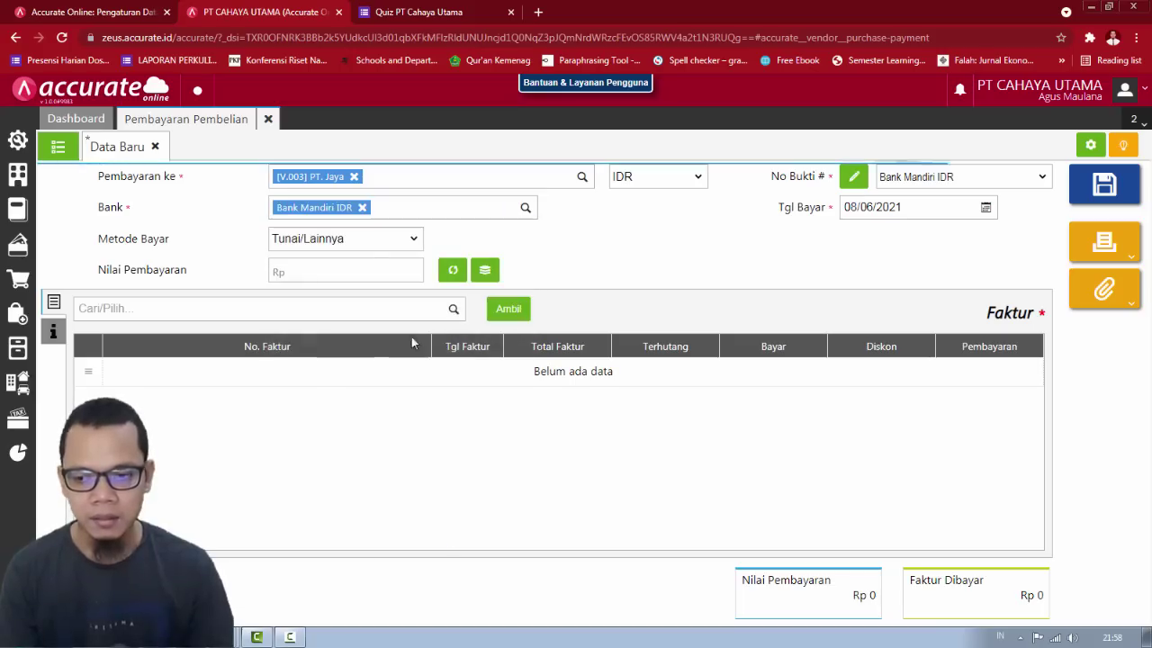
left_click(372, 238)
left_click(360, 268)
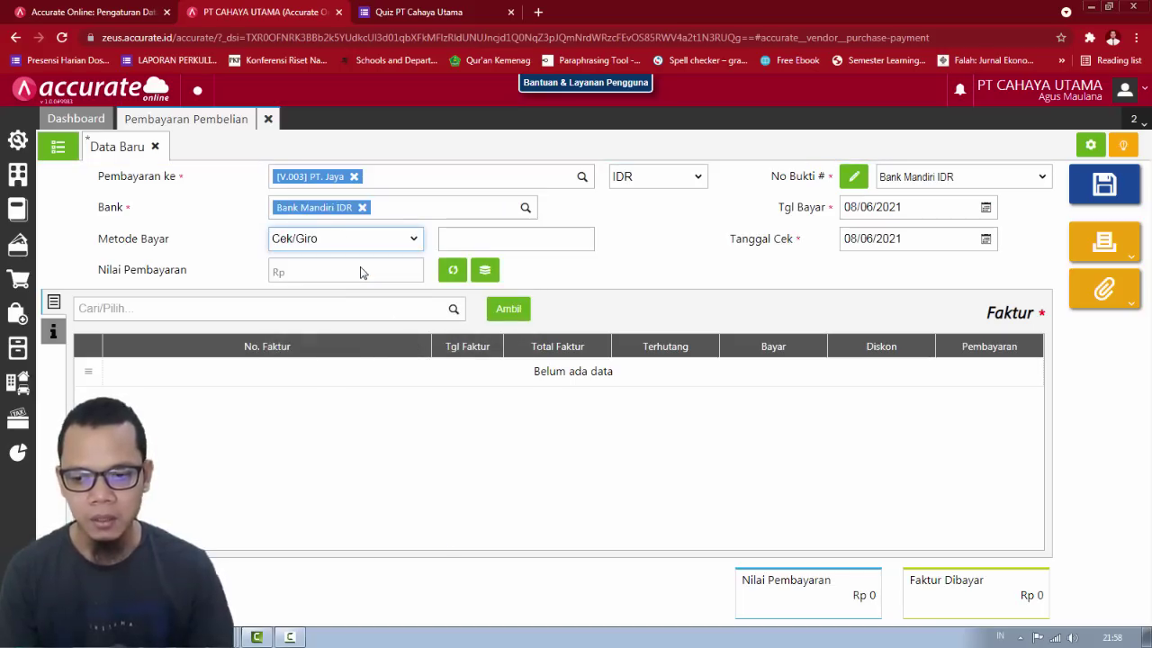
left_click(361, 272)
left_click(509, 248)
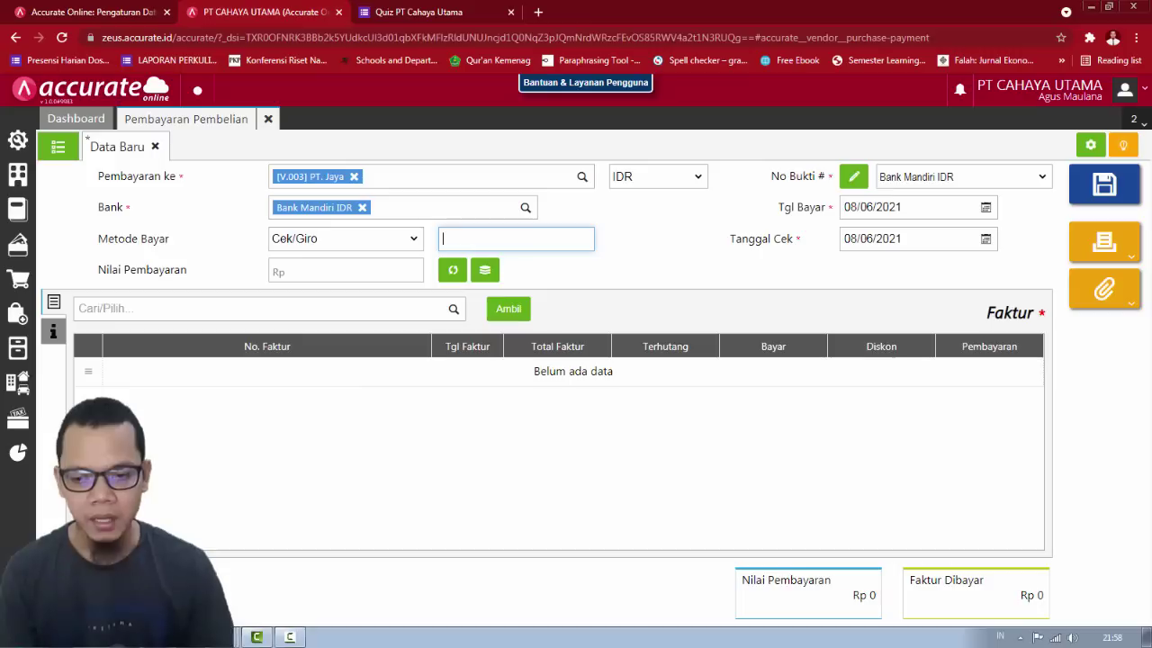
type("GR0095")
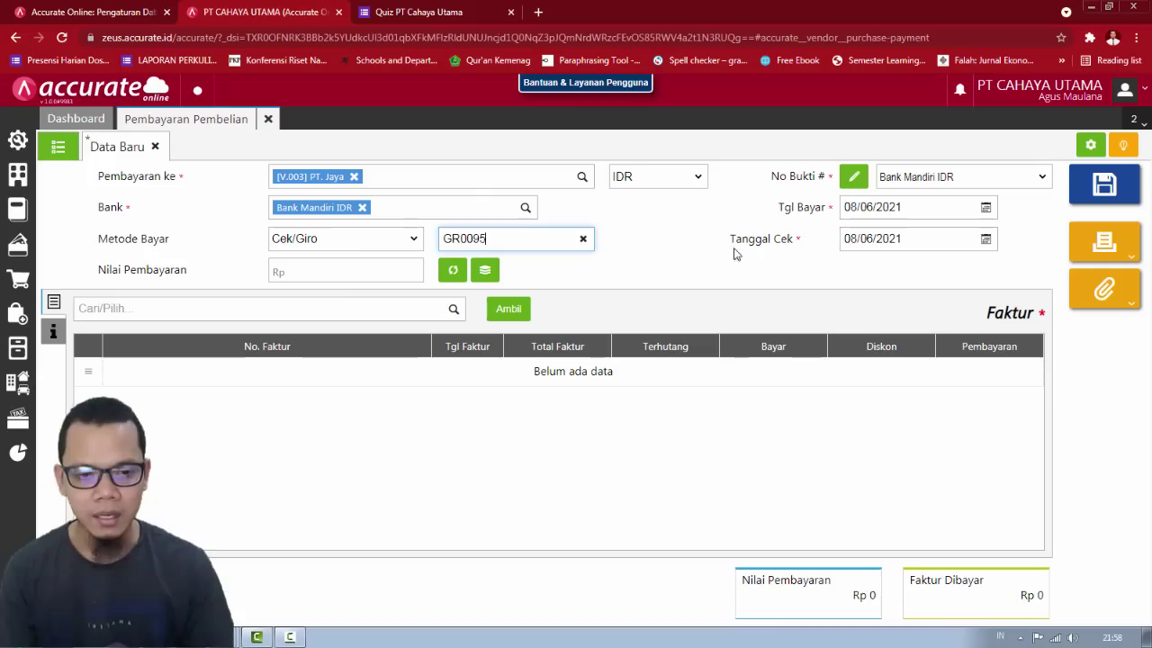
Step: Set the payment date to 06/01/2018 and the cheque date to 12/01/2018
left_click(866, 205)
type("01/")
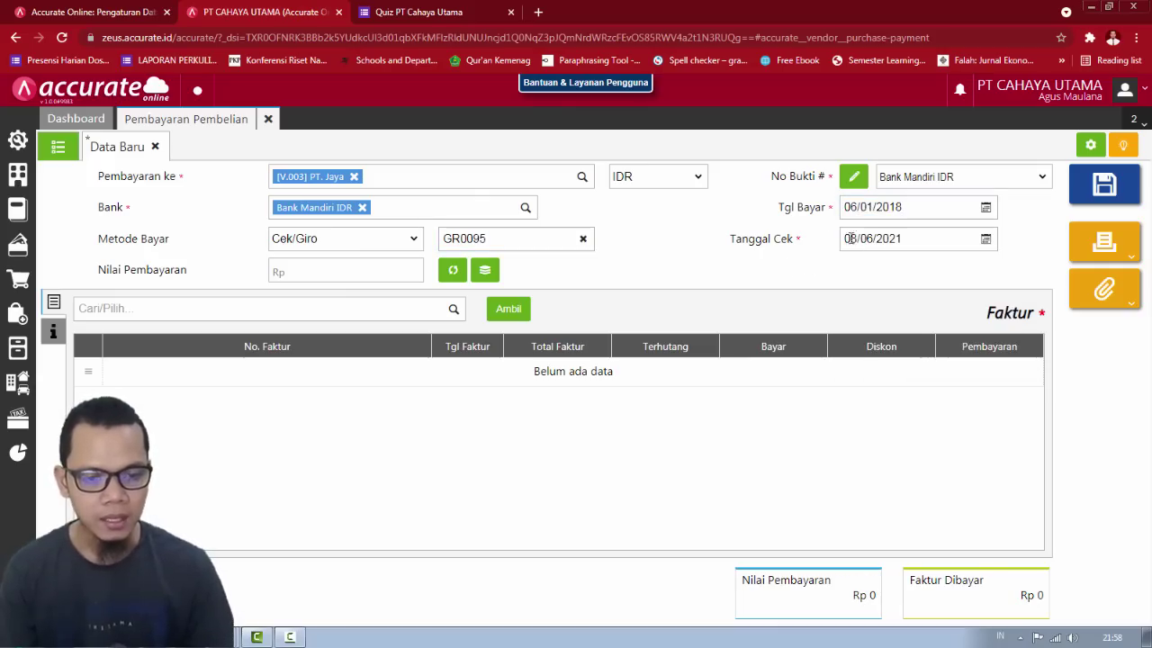
left_click(861, 237)
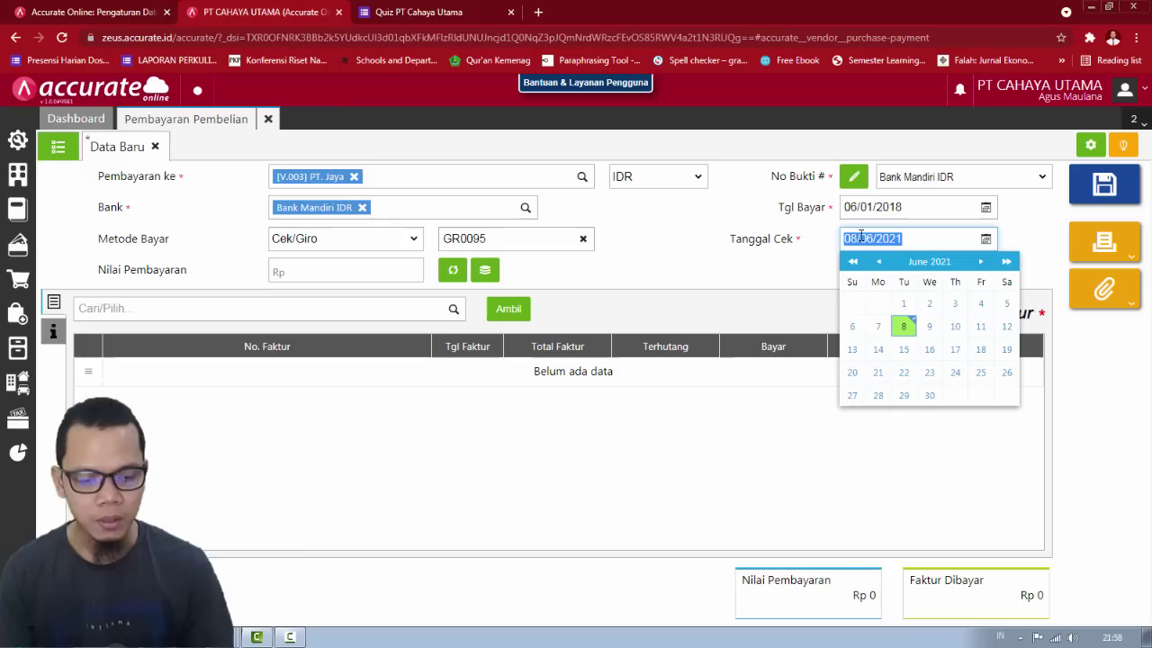
type("12/01/2018")
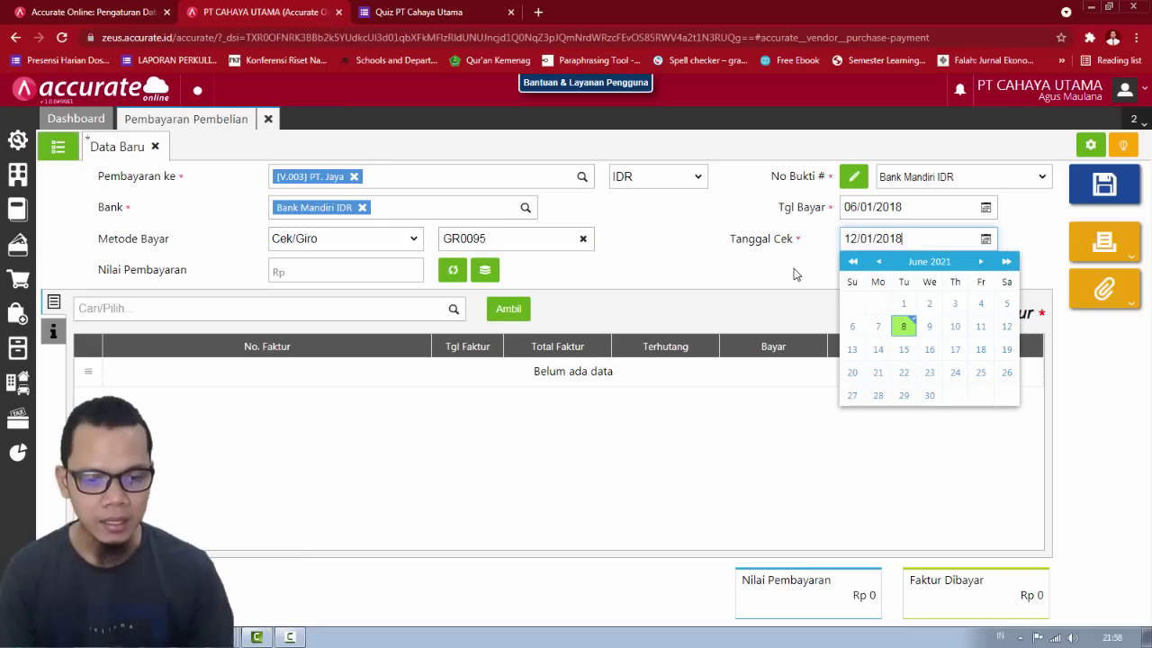
left_click(797, 274)
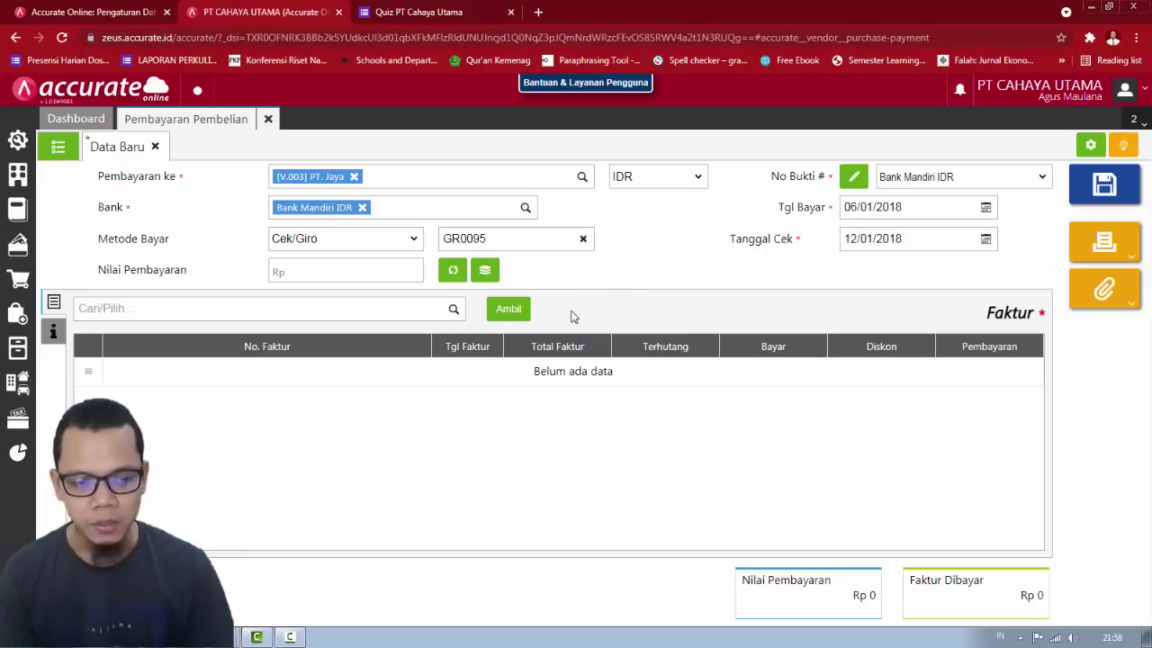
Step: Add only unpaid invoice IJ/INV-7728 to the payment and fill the payment amount with its total of Rp 7.650.000
left_click(507, 312)
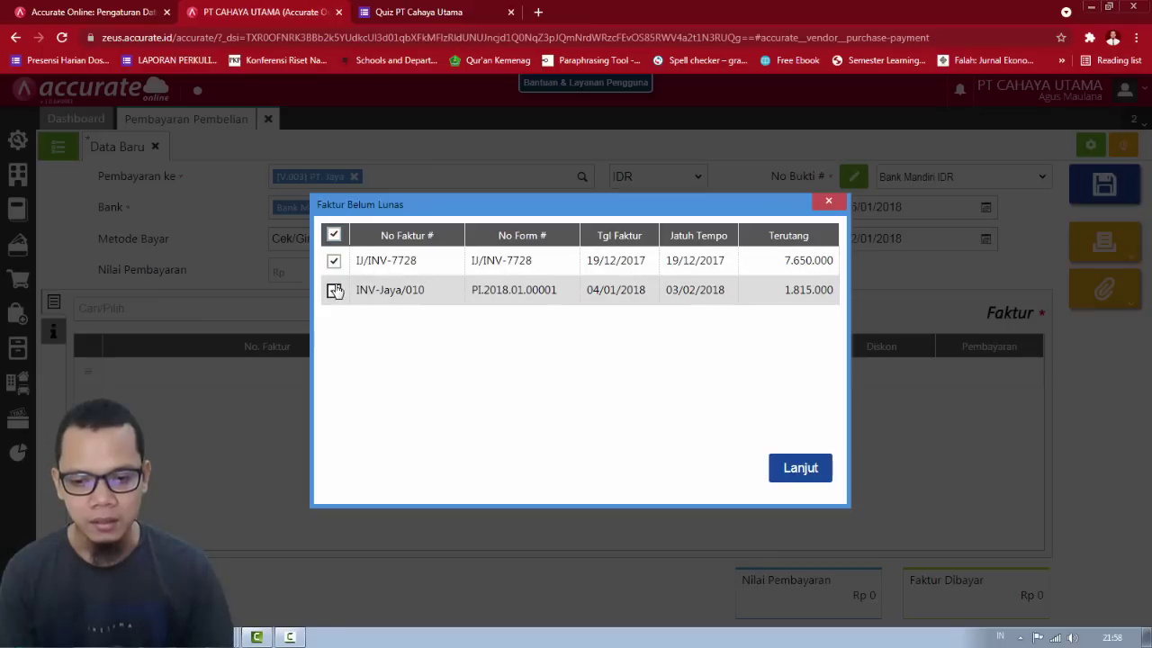
left_click(800, 468)
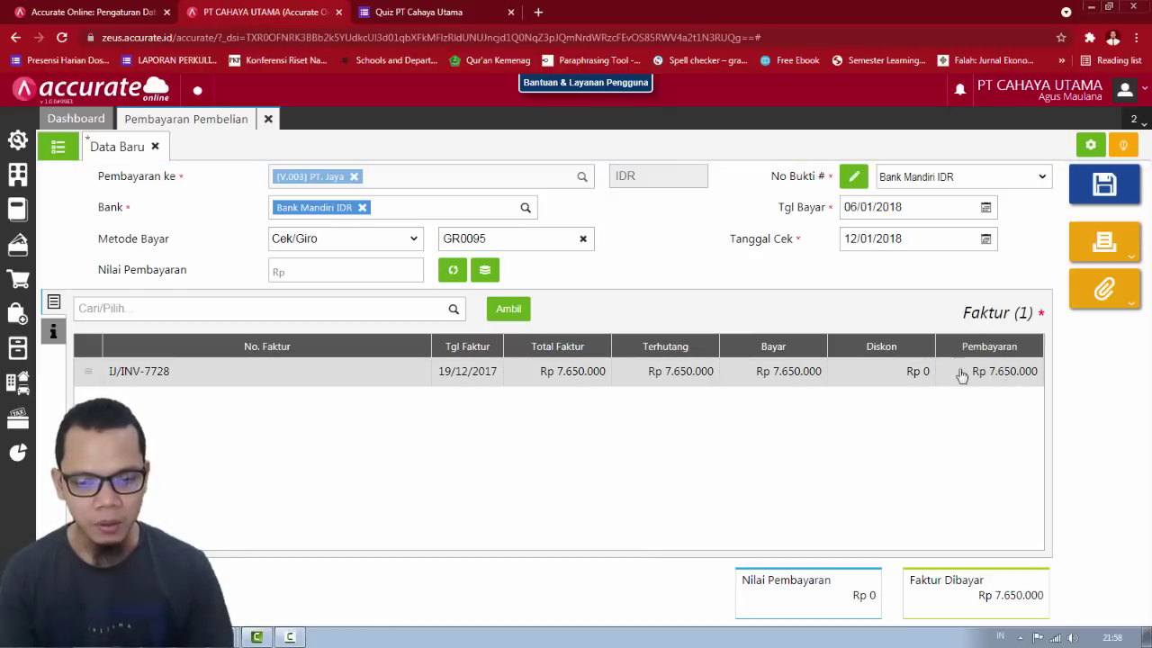
left_click(452, 271)
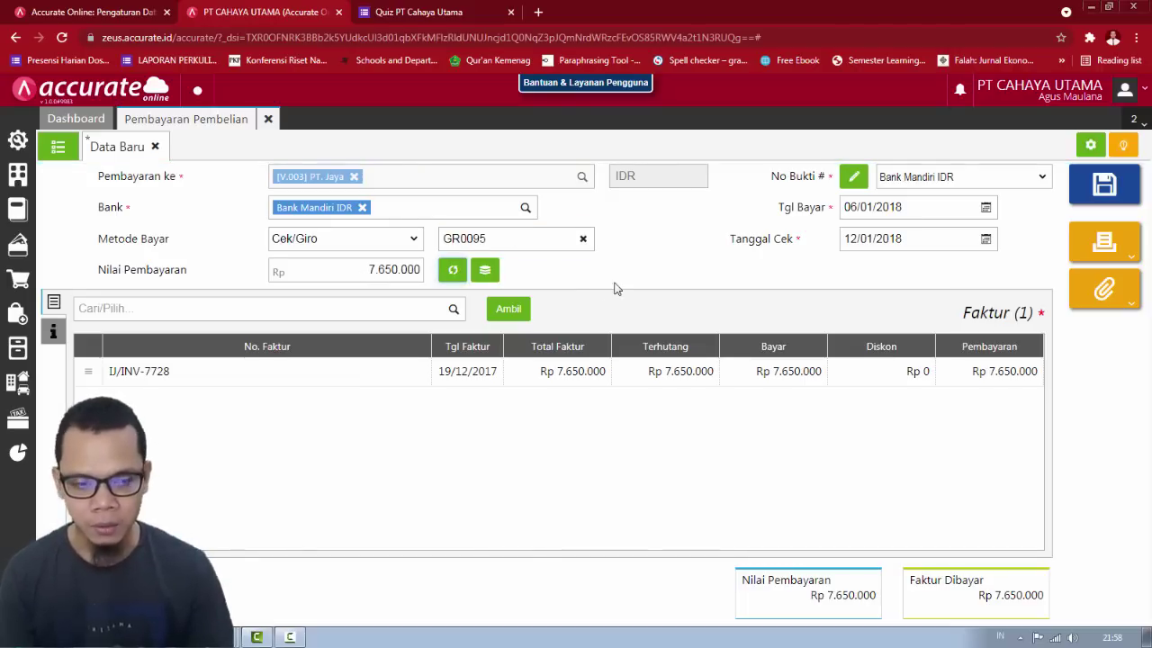
Step: Check the PT. Jaya payment against the exercise slide, save it, and close the purchase payment form
key("alt+Tab")
key("alt+Tab")
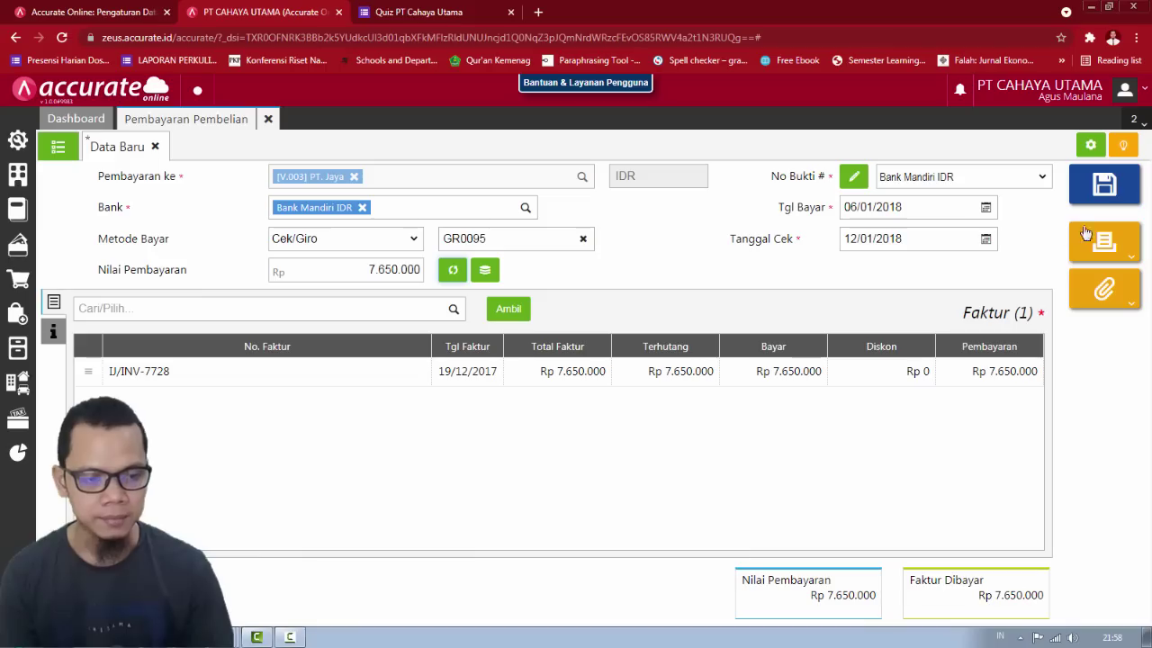
left_click(1104, 184)
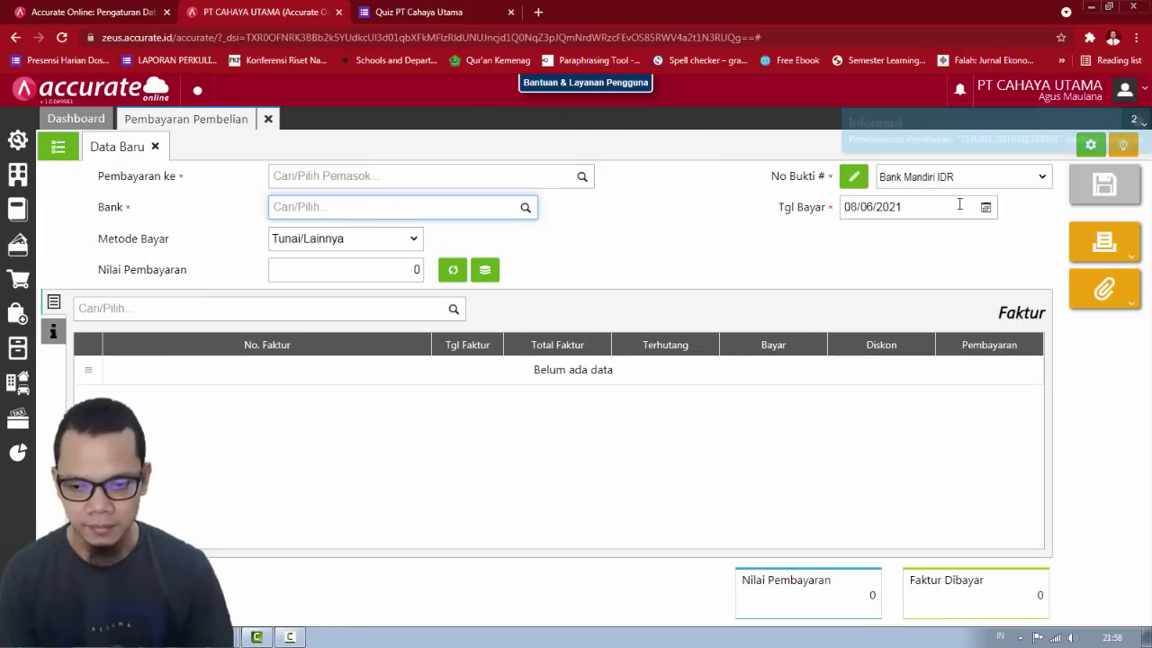
left_click(275, 127)
Step: Read the Penerimaan Tagihan slide for 8 January 2018, underline the 4 Januari receipt date, and switch back to Accurate Online
key("alt+Tab")
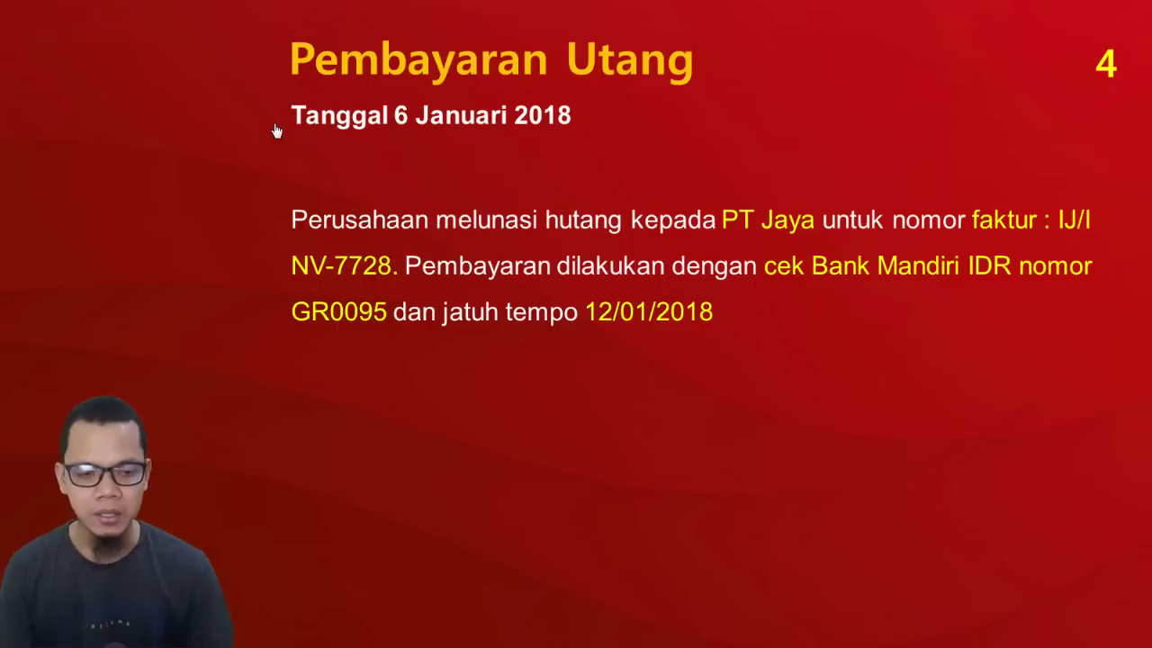
key("Right")
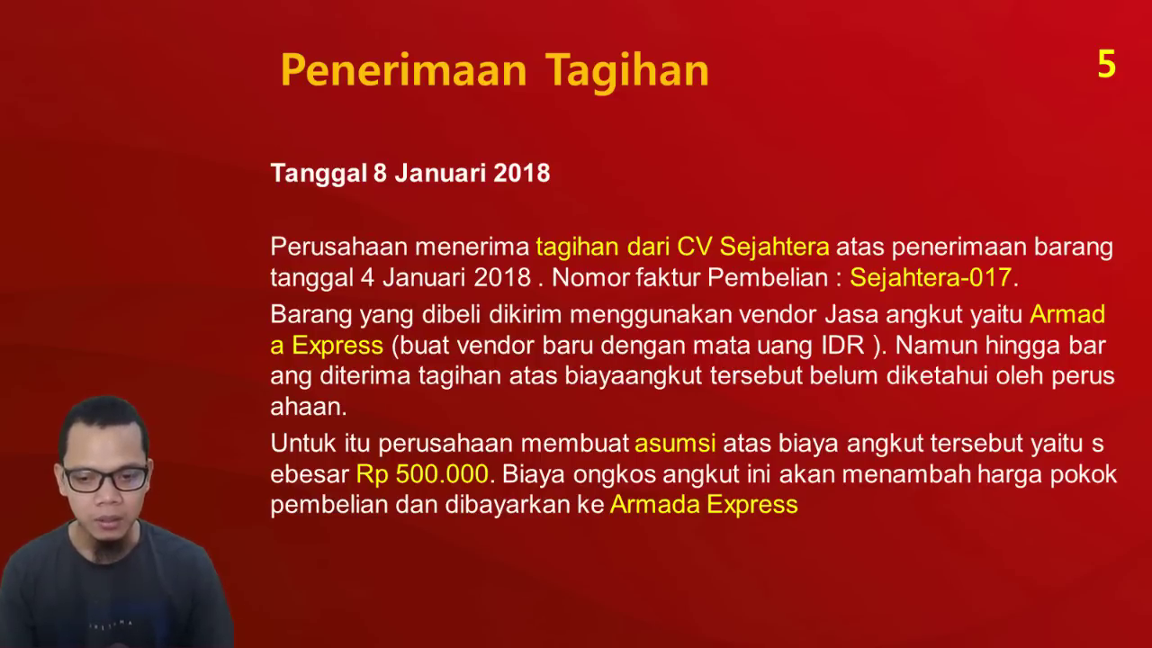
left_click_drag(363, 294, 451, 290)
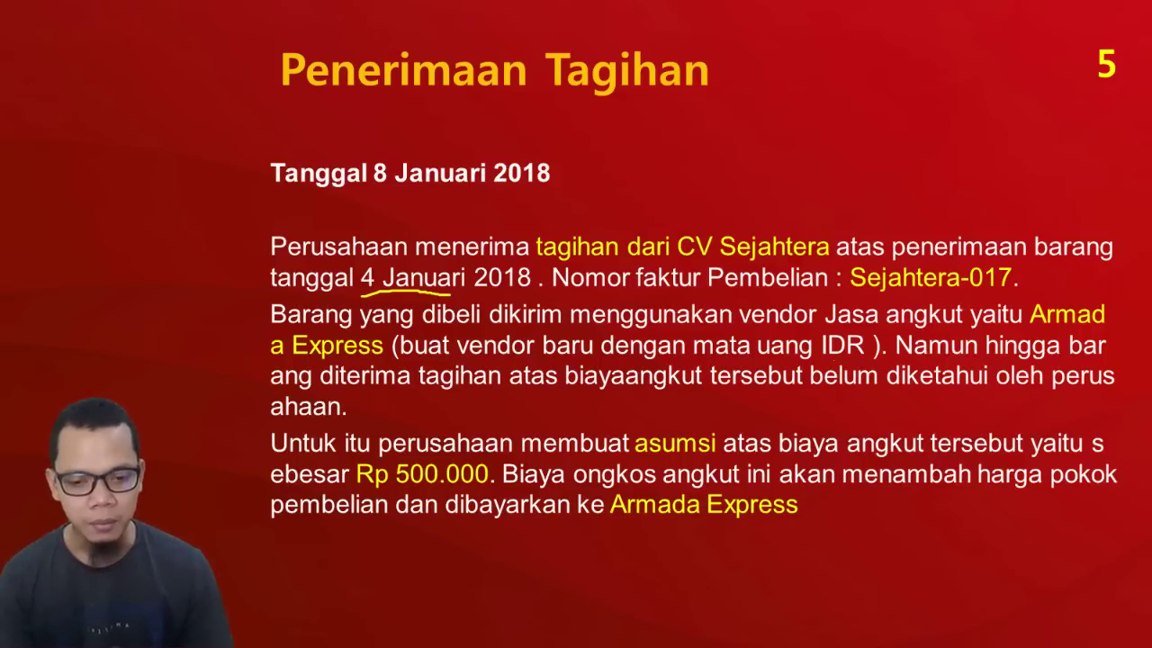
key("alt+Tab")
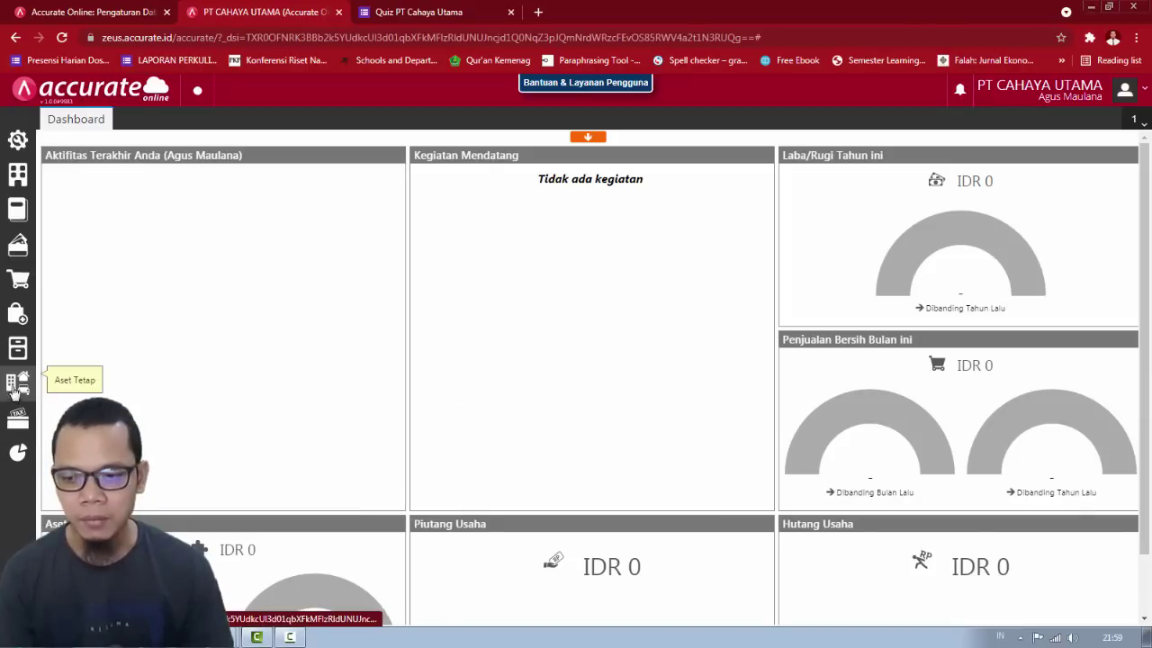
Step: Start a new supplier record with category Umum, keeping the automatic Pemasok ID numbering
left_click(15, 176)
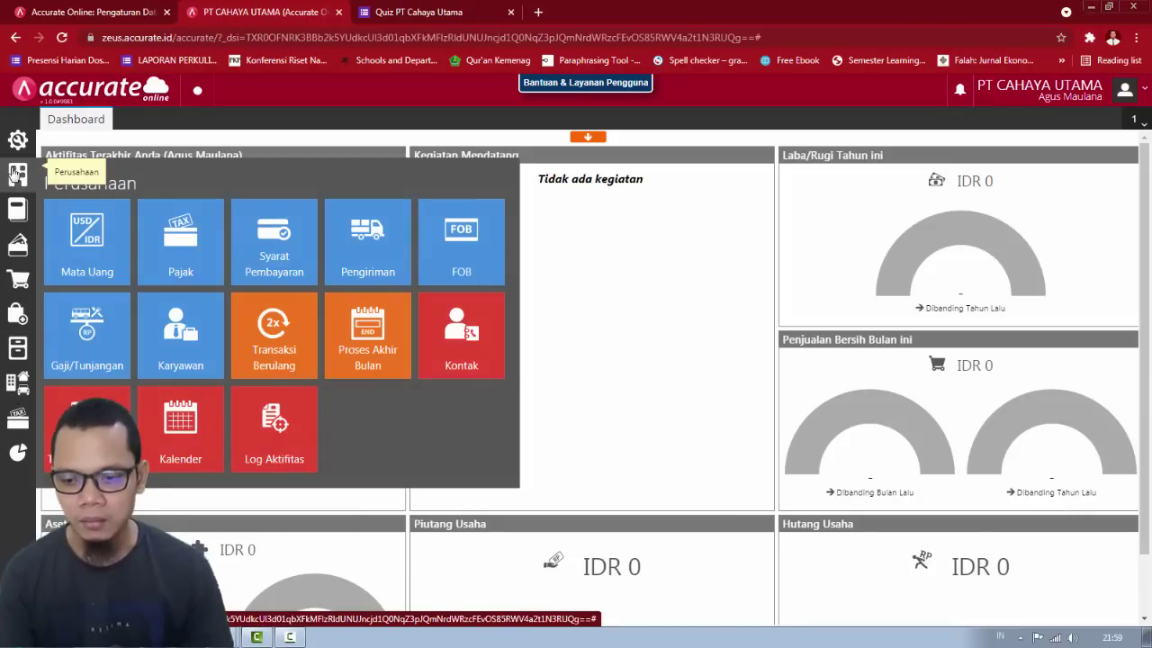
left_click(15, 315)
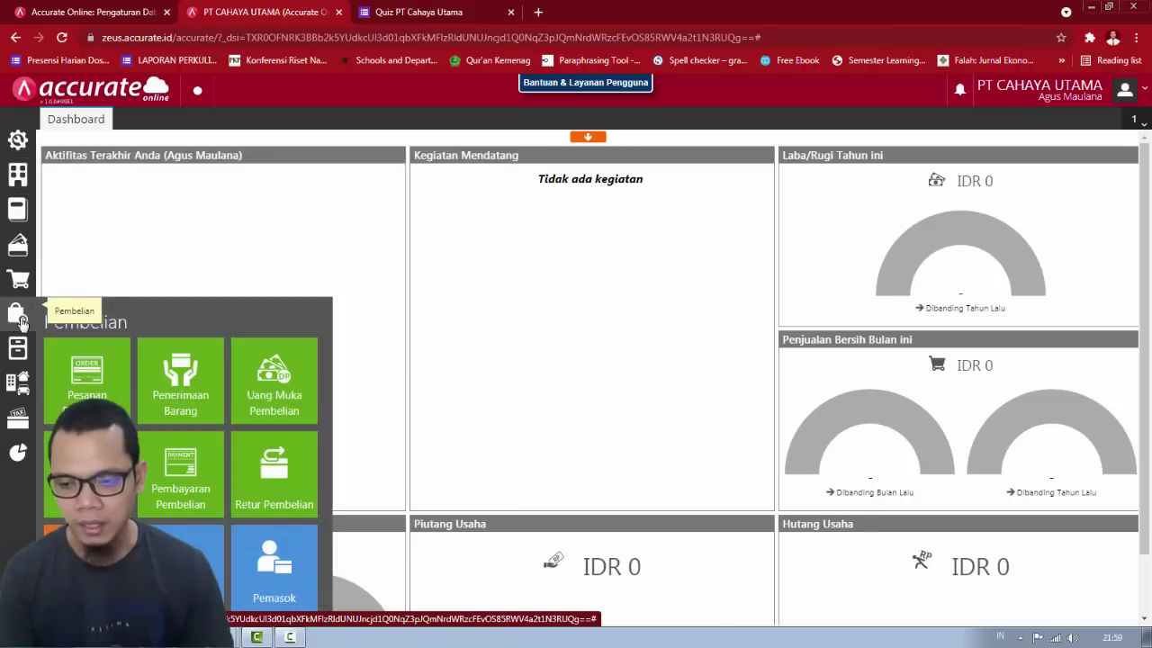
left_click(275, 576)
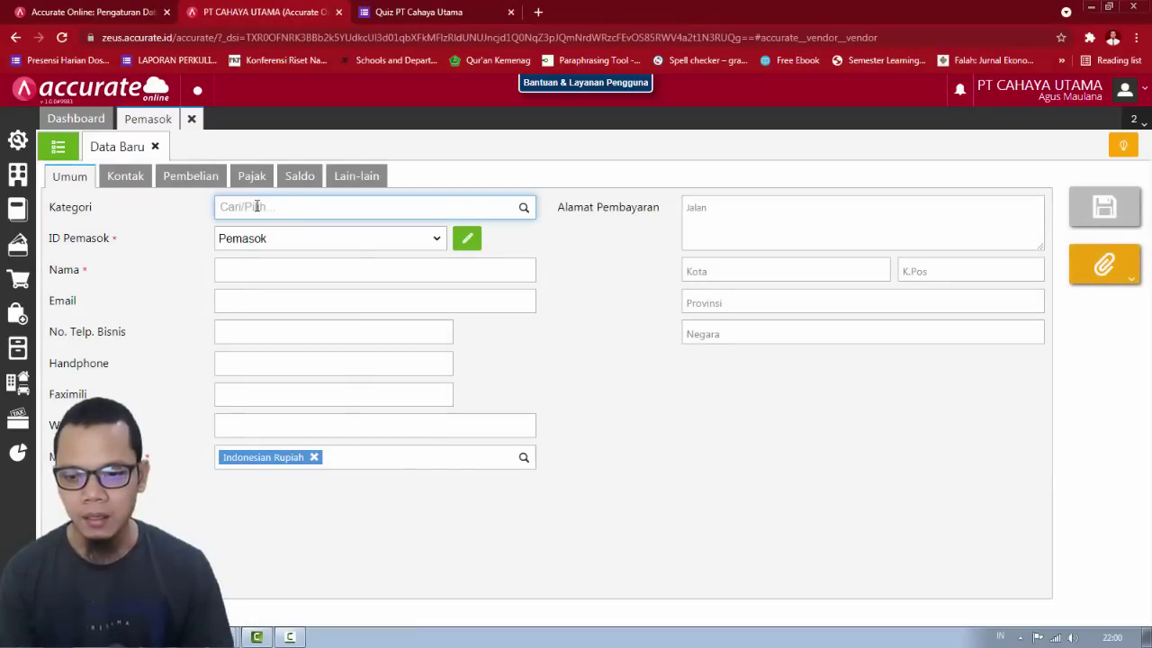
left_click(524, 207)
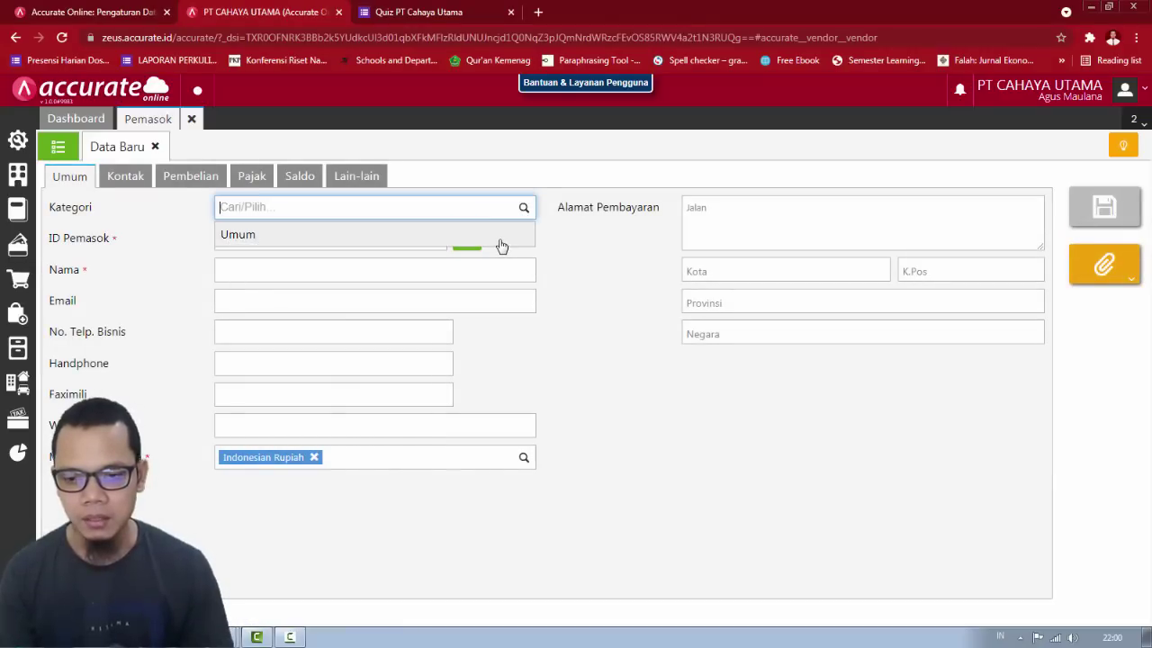
left_click(501, 243)
left_click(306, 240)
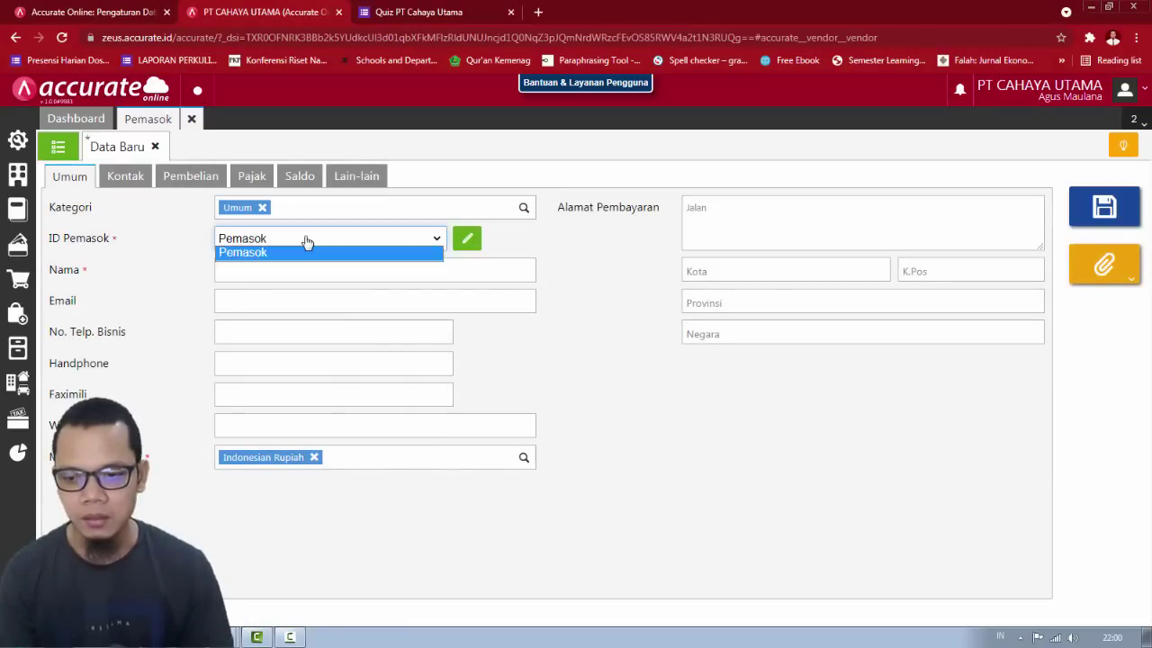
left_click(633, 280)
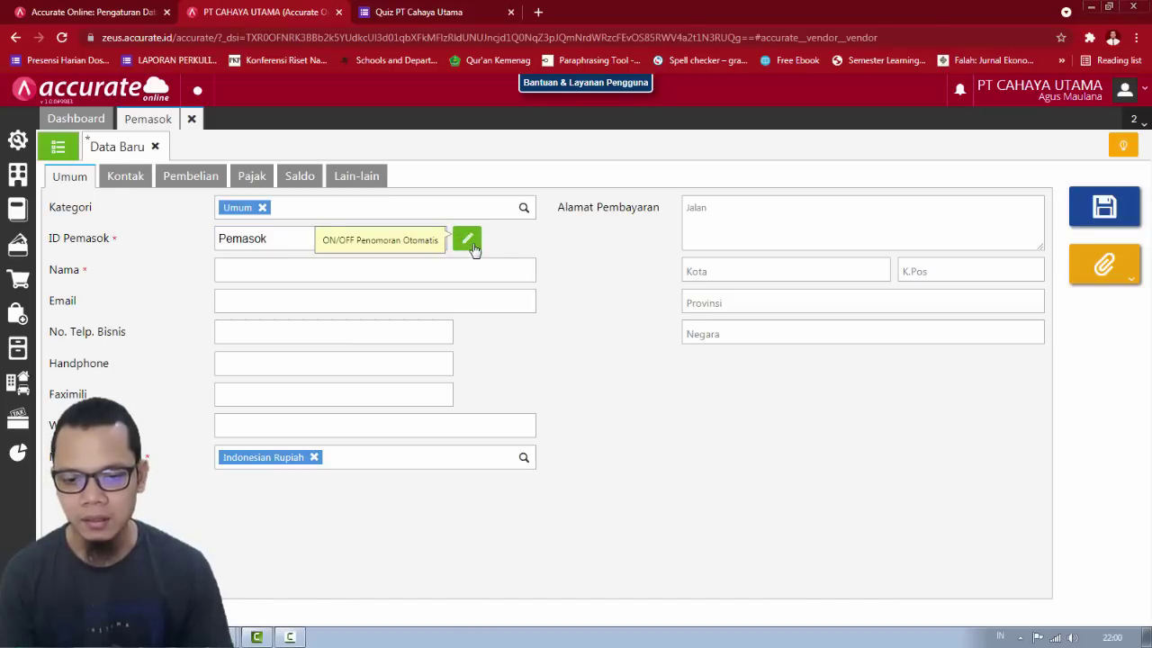
Step: Name the new supplier Armada Express, checking the vendor name on the exercise slide
left_click(260, 267)
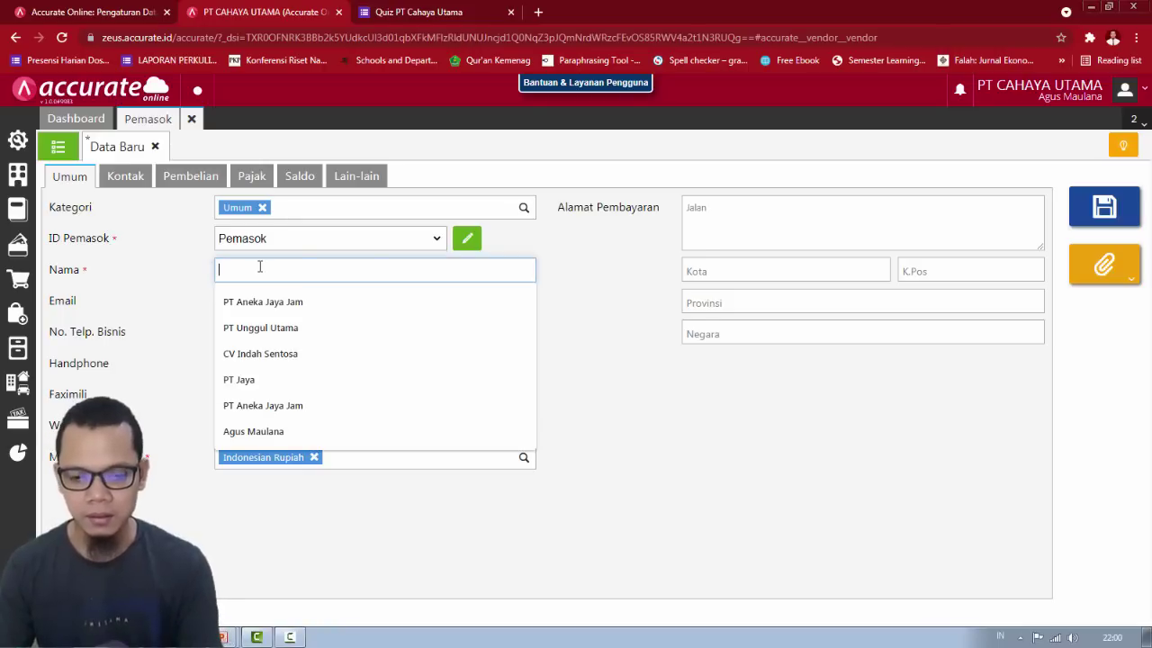
key("alt+Tab")
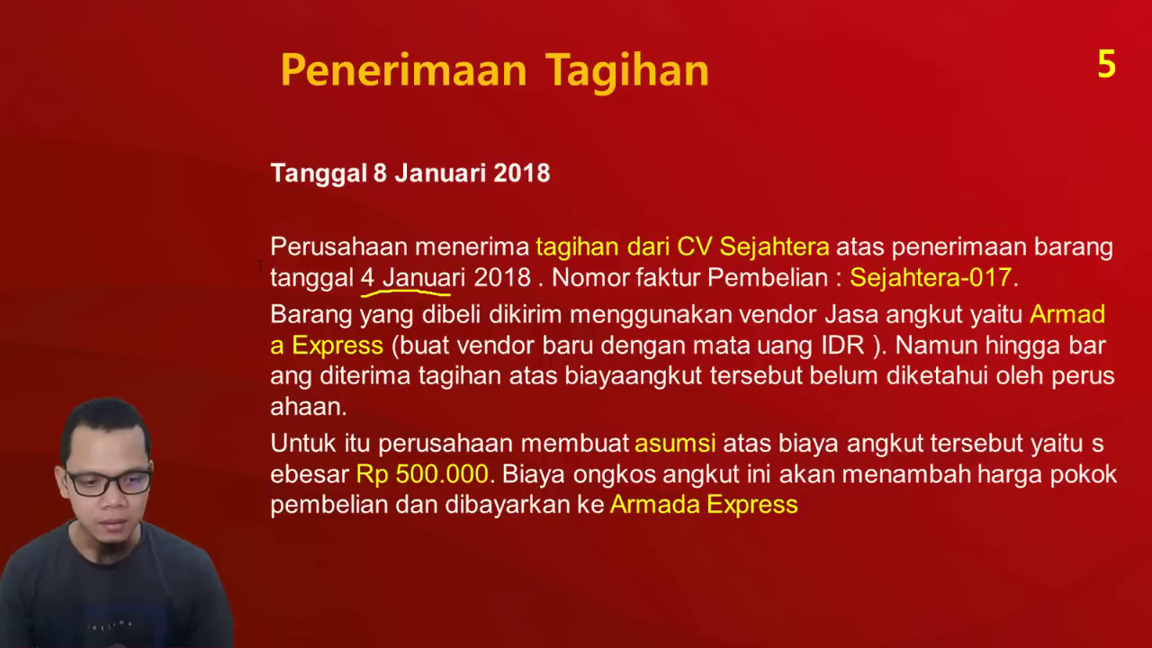
key("alt+Tab")
type("Ar")
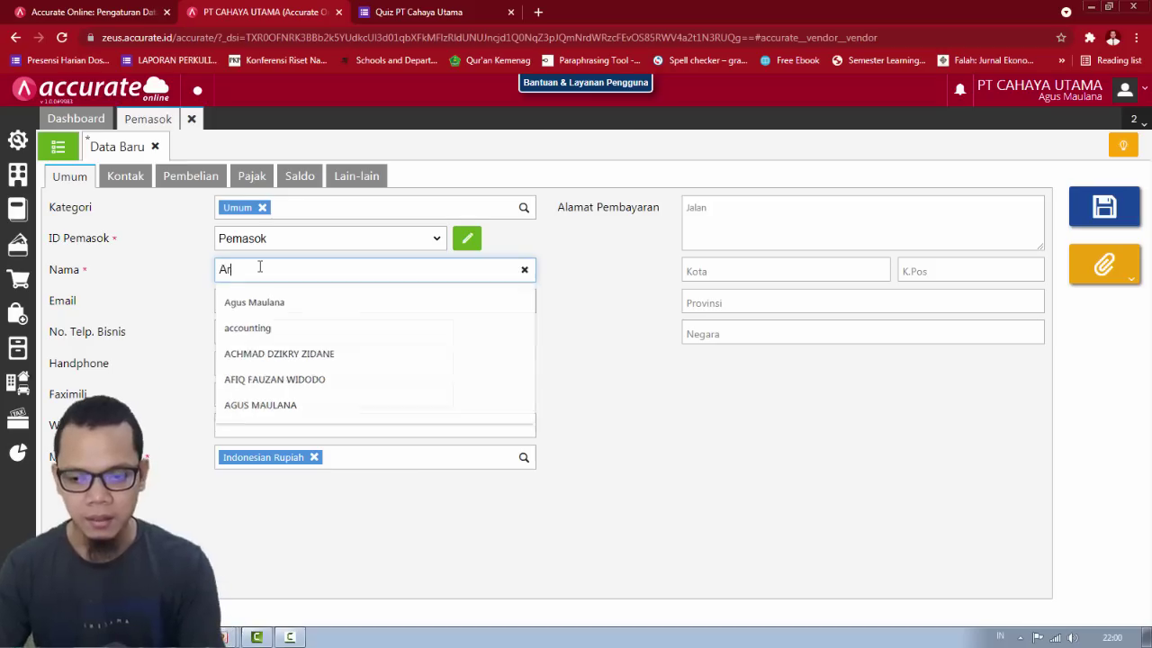
type("mada Express")
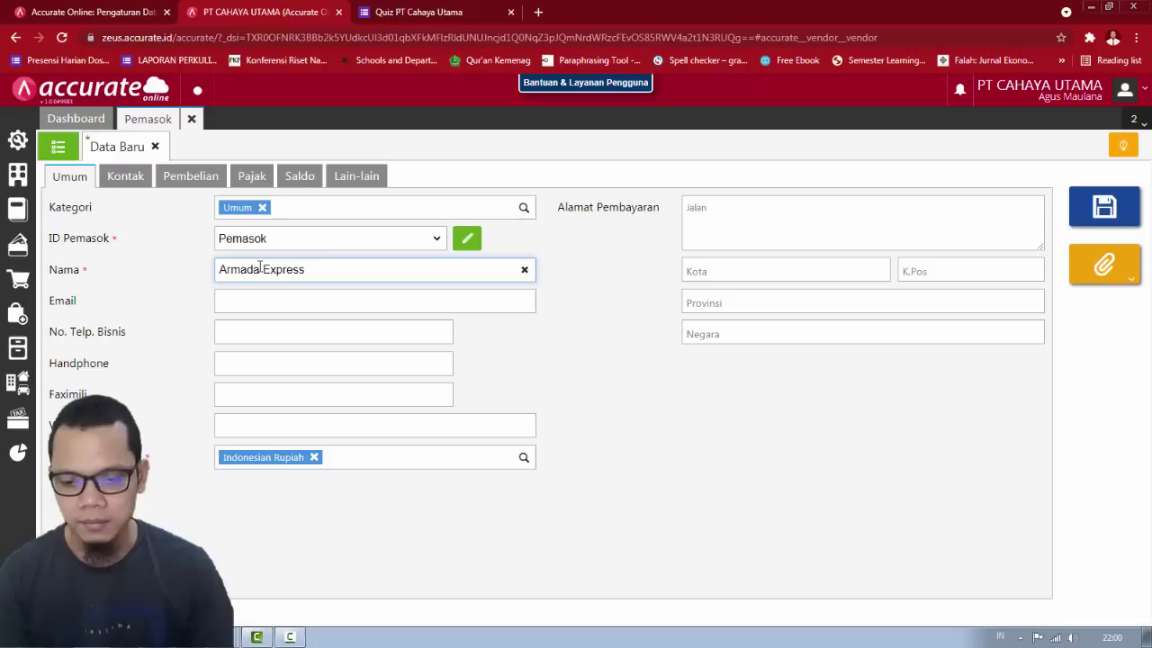
Step: Review the Kontak, Pembelian, Pajak, Saldo and Lain-lain details of the new Armada Express supplier, including the supplier type options
left_click(136, 185)
left_click(192, 186)
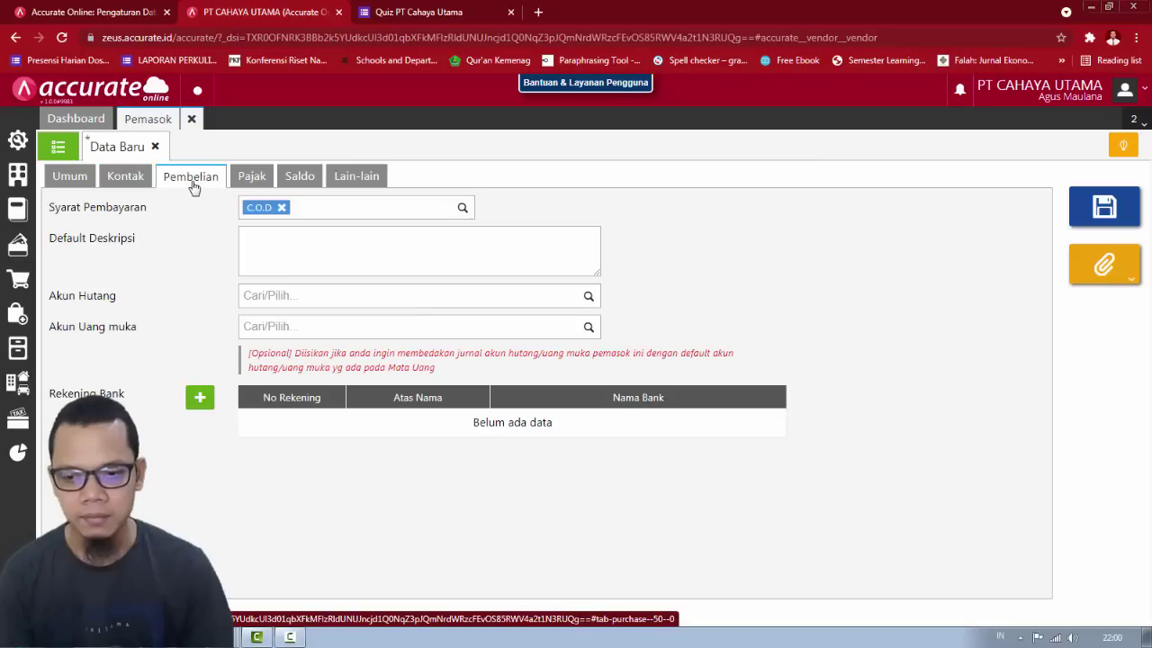
left_click(266, 184)
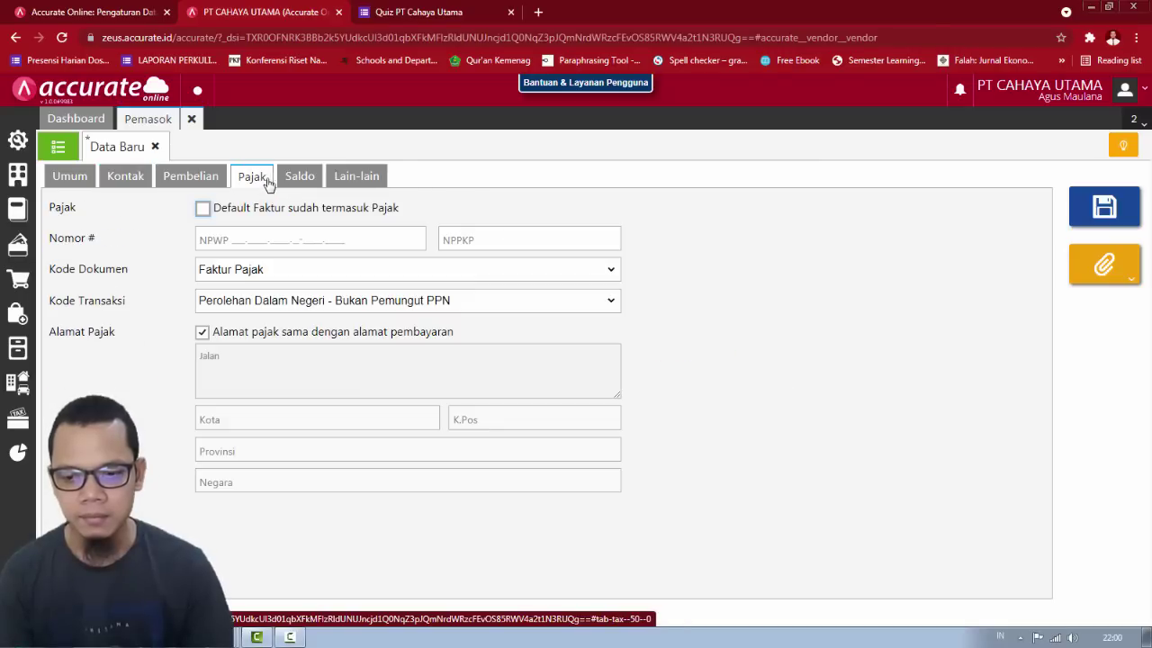
left_click(297, 185)
left_click(371, 182)
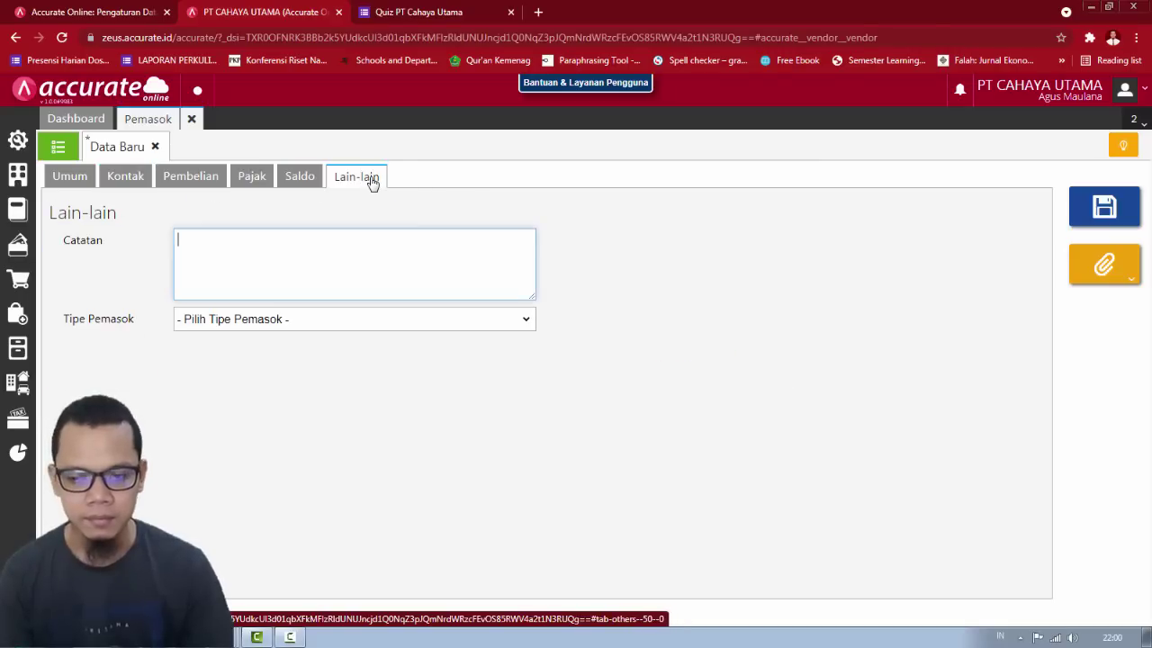
left_click(303, 318)
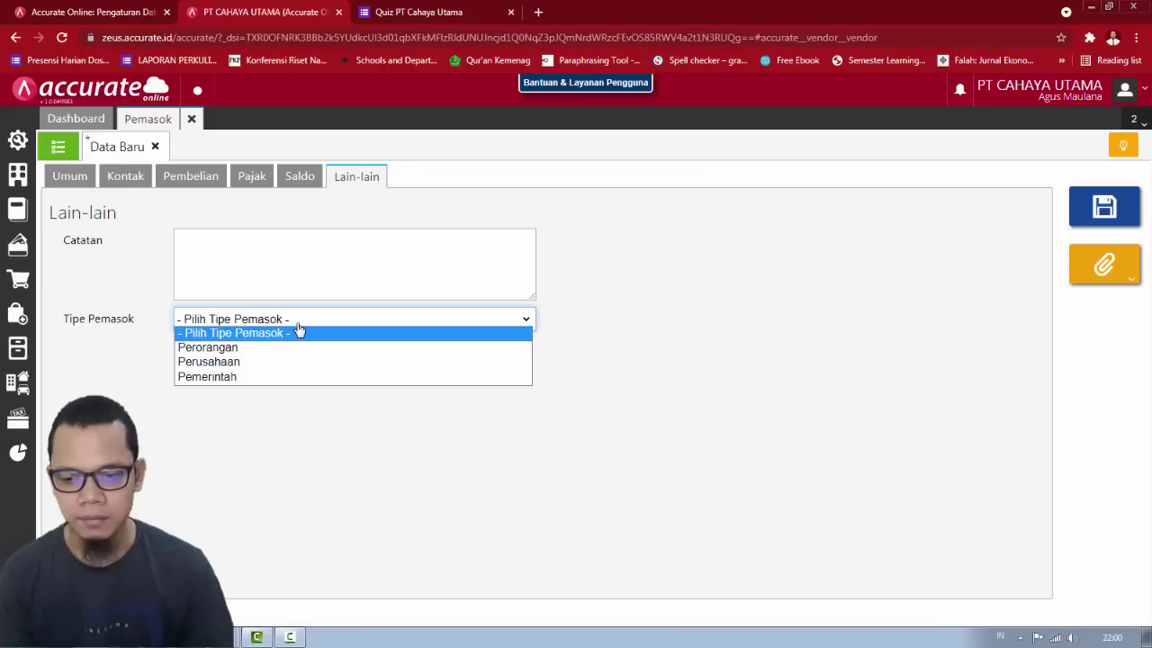
left_click(300, 332)
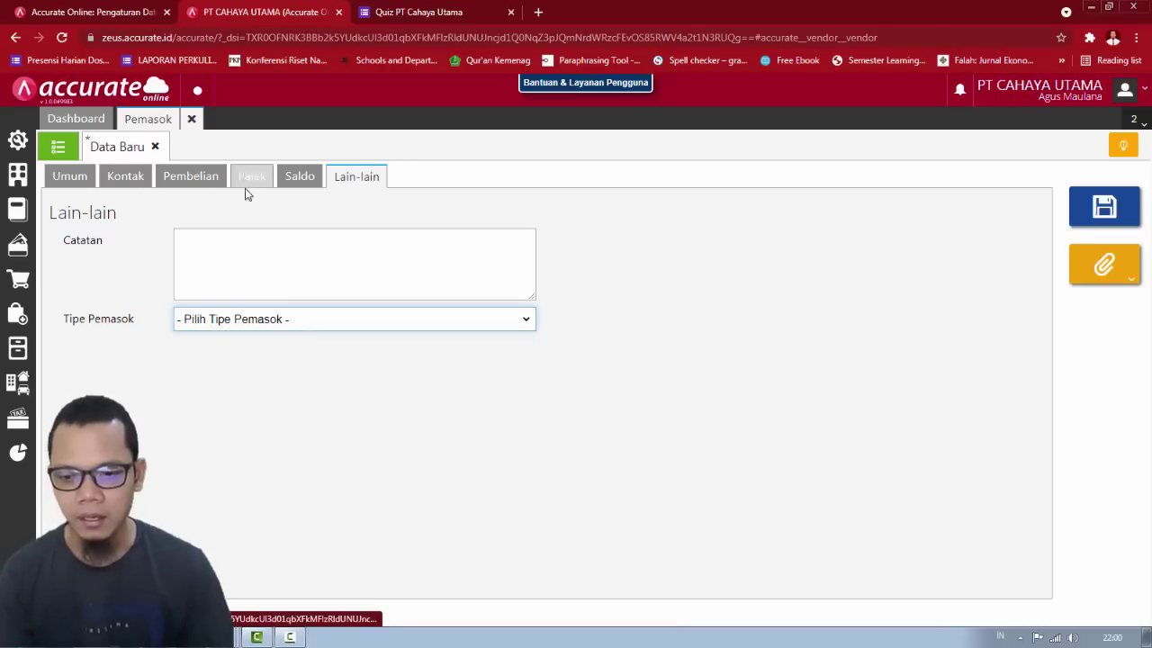
left_click(63, 178)
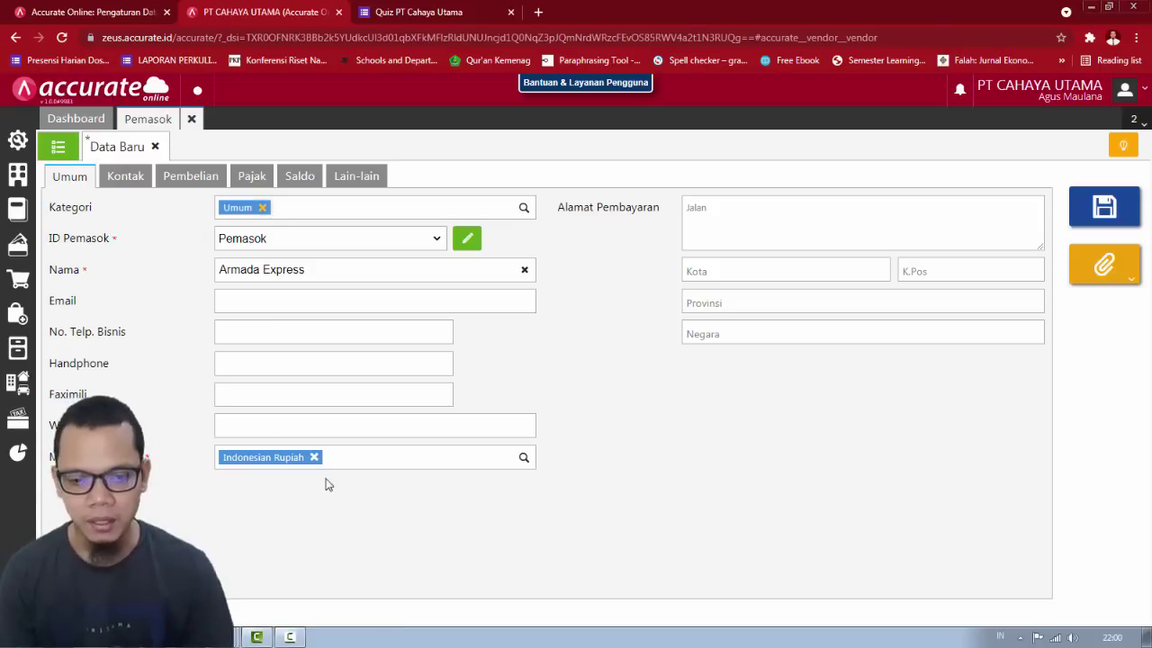
left_click(135, 187)
left_click(185, 188)
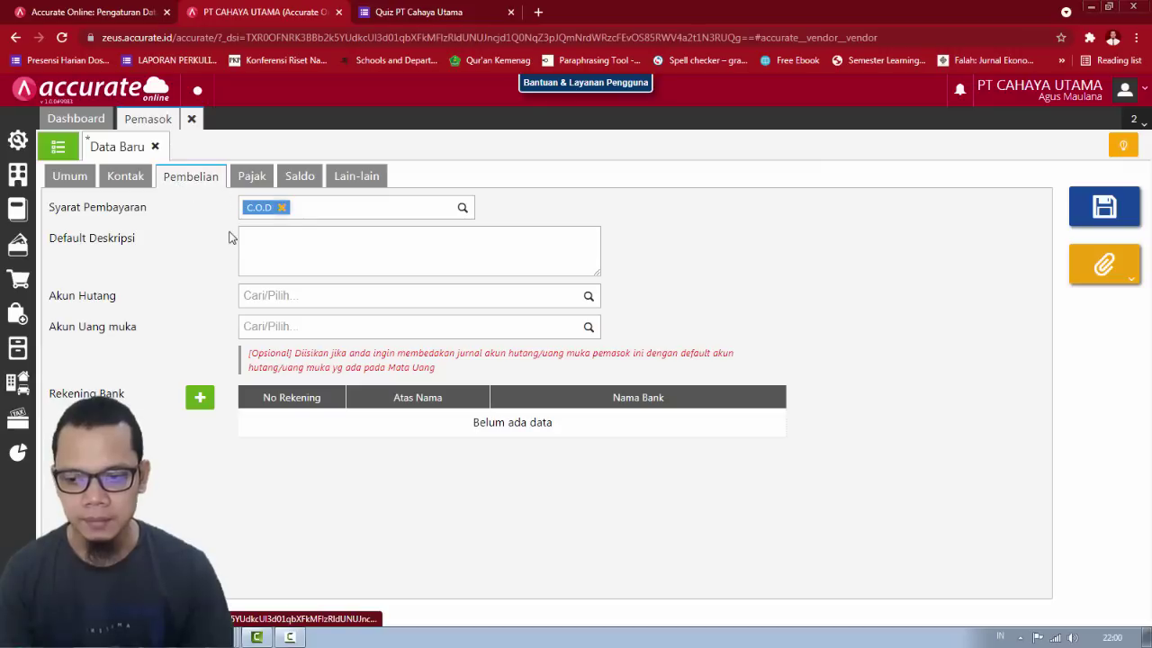
left_click(255, 177)
left_click(314, 186)
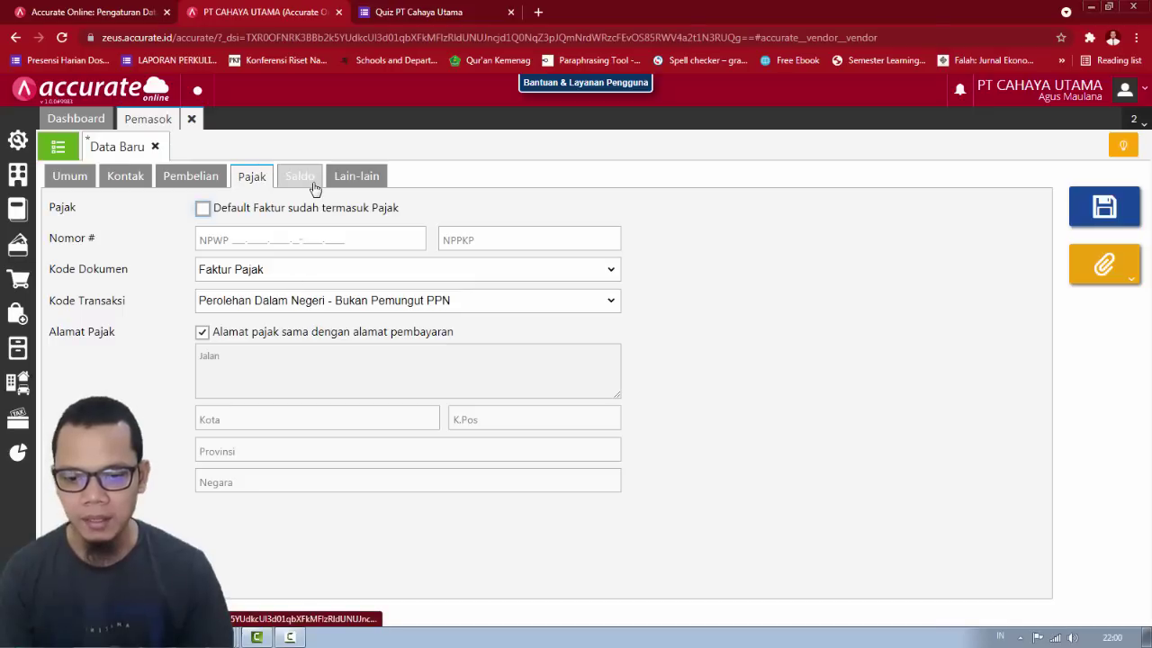
left_click(355, 180)
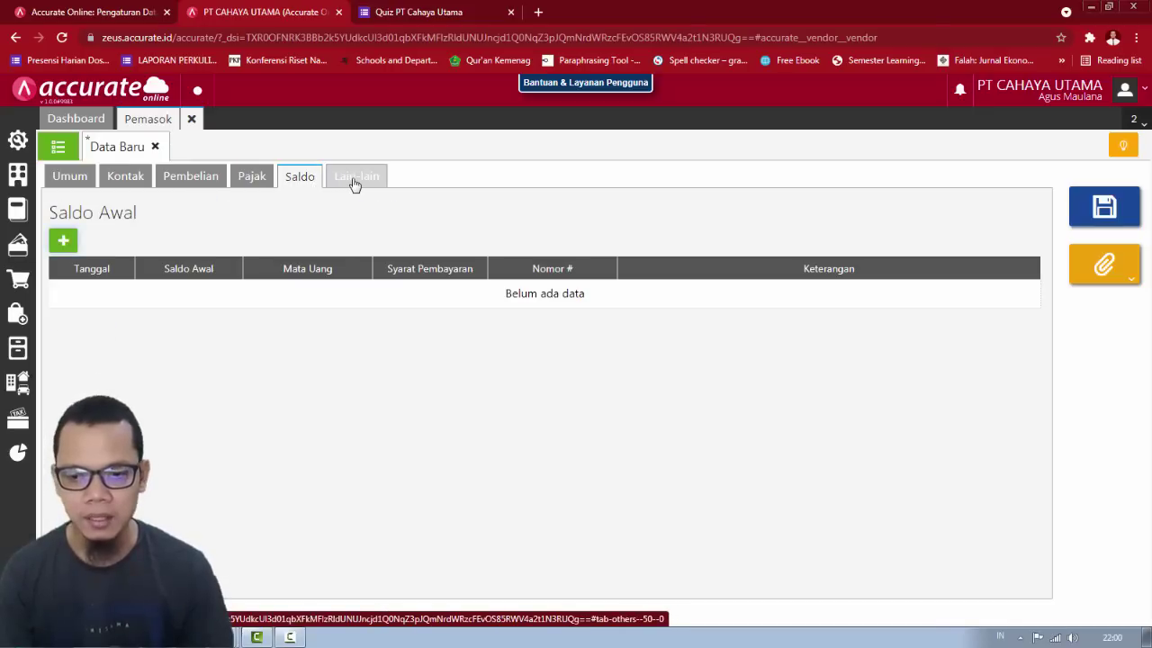
left_click(307, 184)
left_click(258, 185)
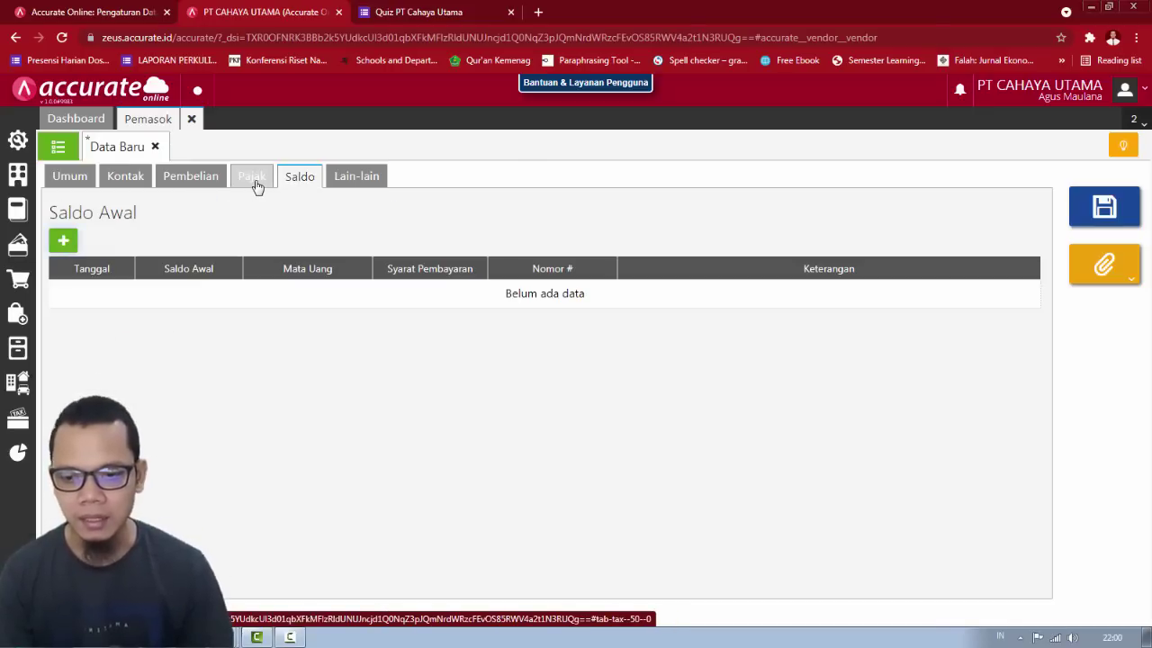
left_click(216, 181)
left_click(130, 178)
left_click(79, 178)
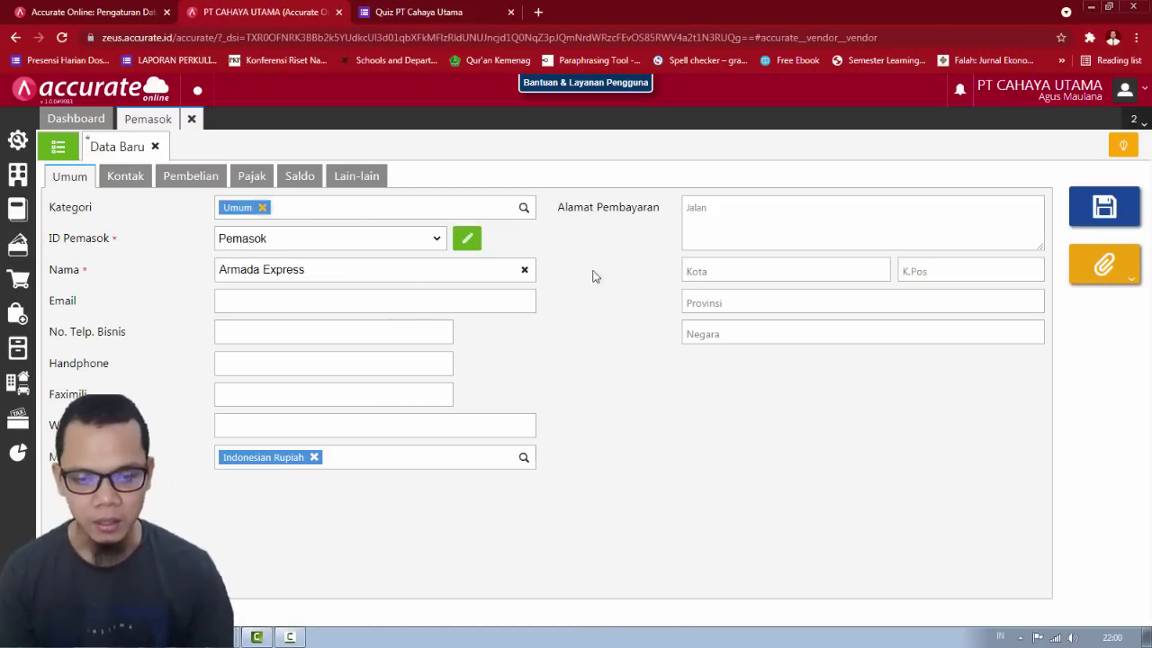
Step: Save the Armada Express supplier and close the new record form and the supplier module
left_click(1111, 209)
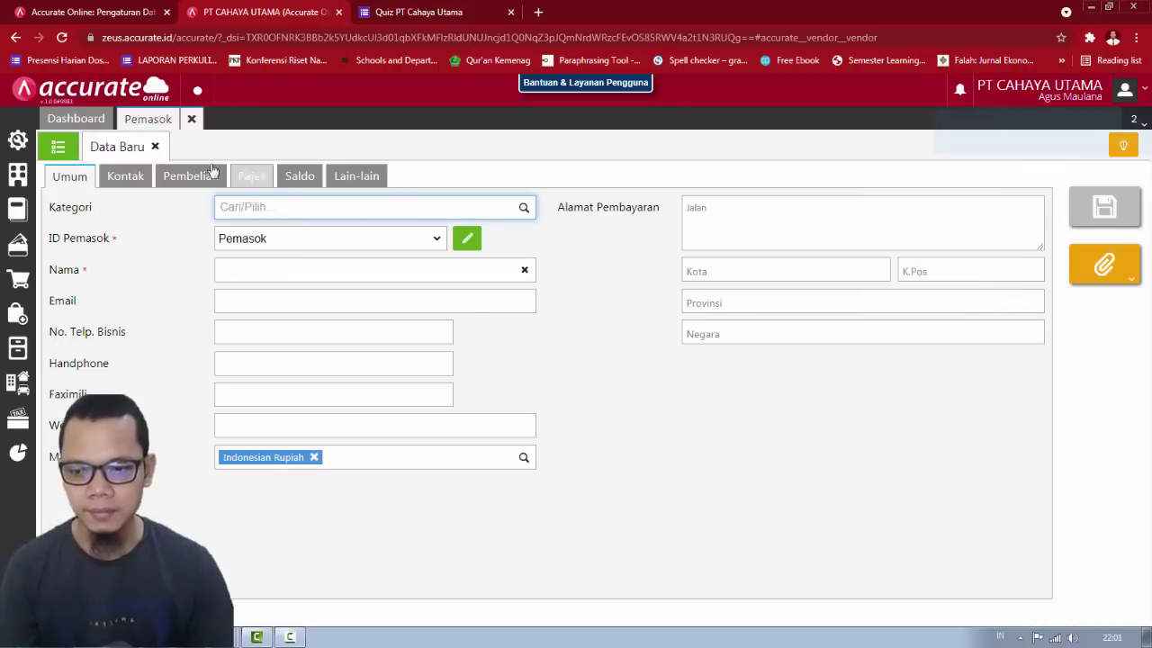
left_click(155, 146)
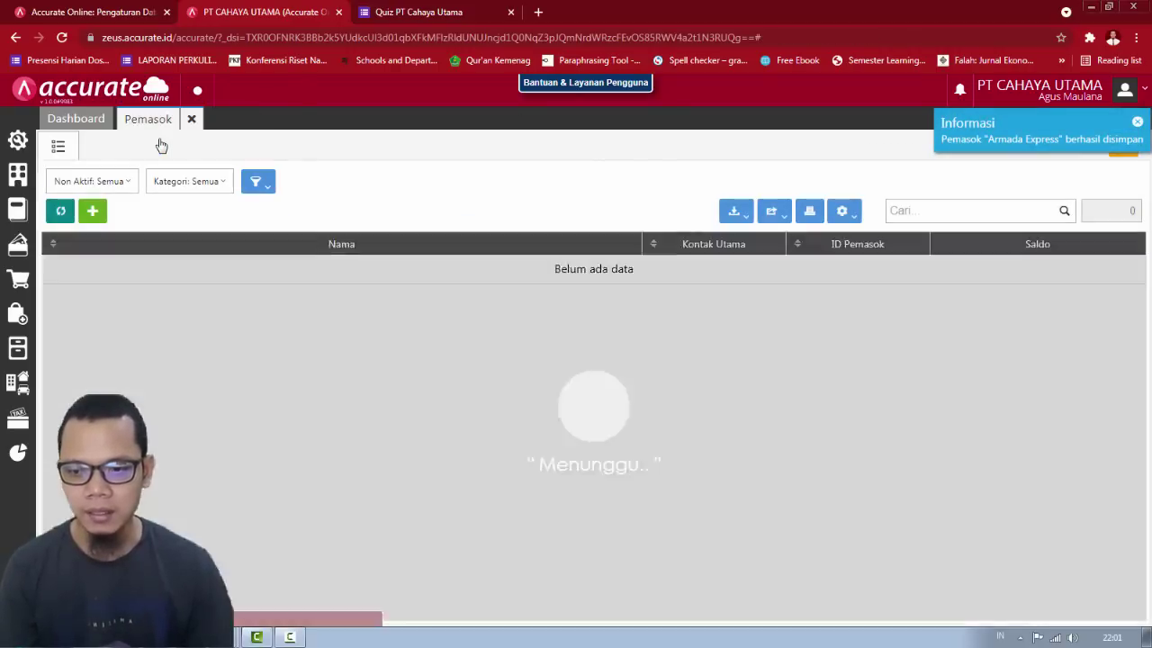
left_click(190, 119)
Step: Recheck the exercise slide and start a new purchase invoice for supplier CV. Sejahtera dated 08/01/2018
key("alt+Tab")
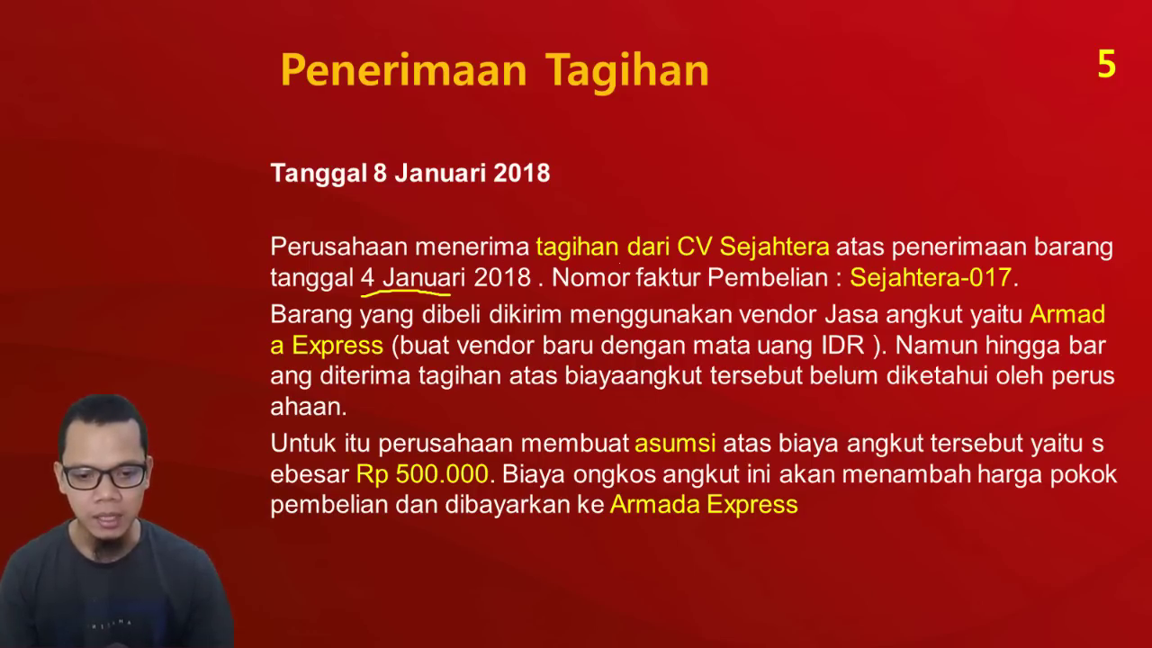
key("alt+Tab")
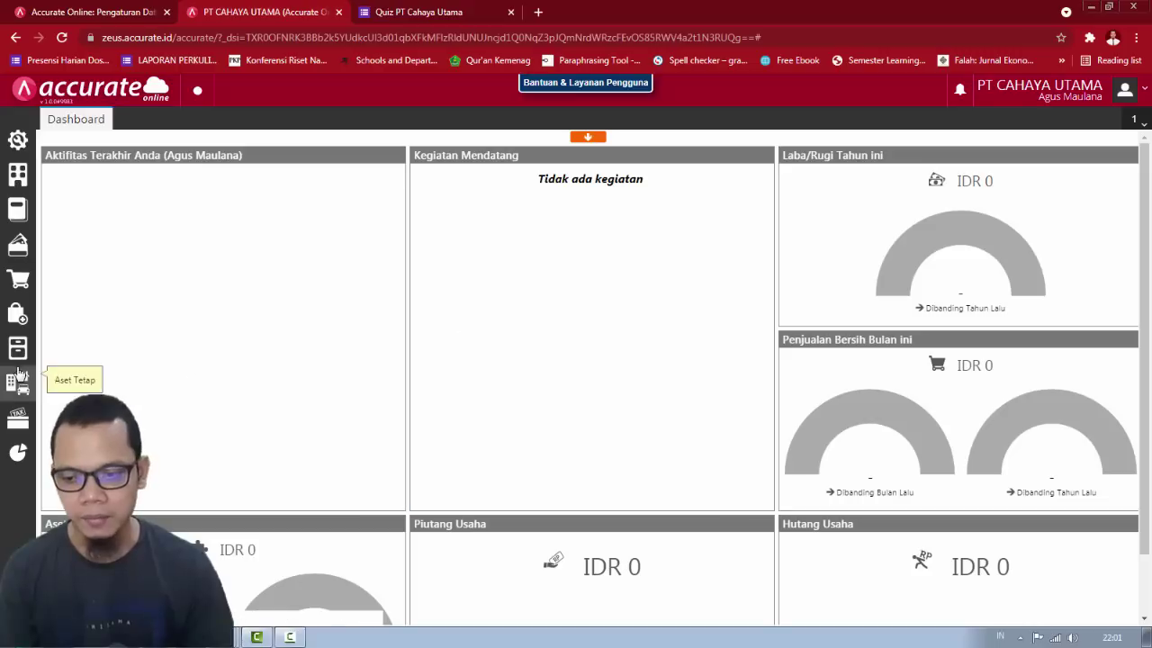
left_click(19, 317)
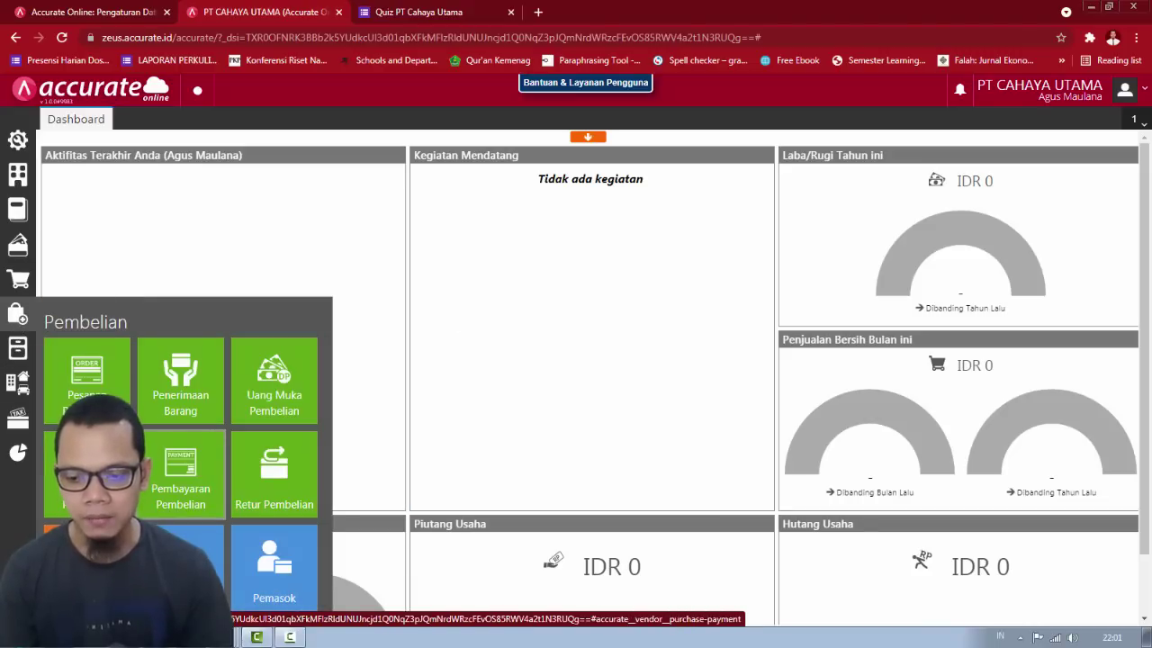
left_click(87, 473)
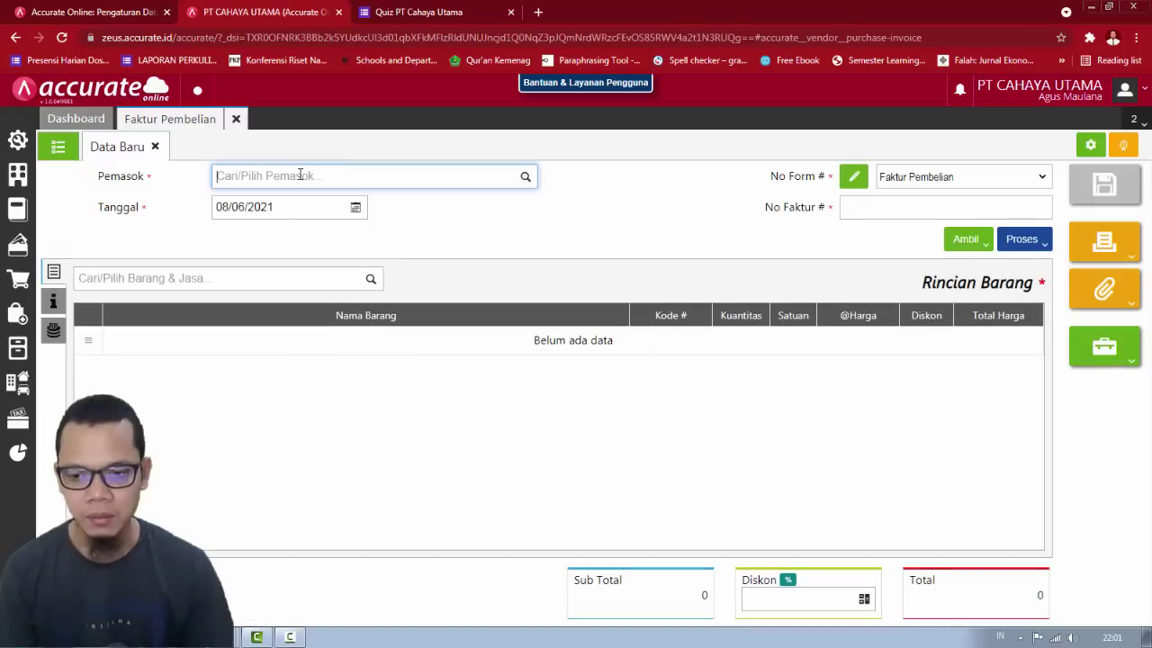
type("cv")
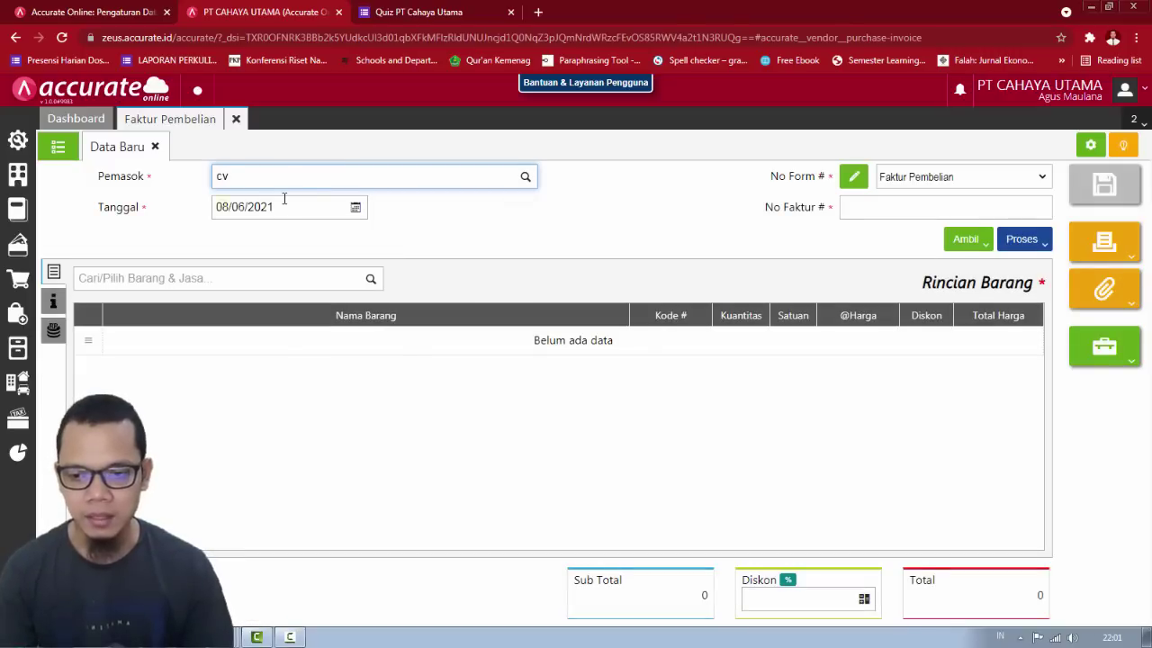
left_click(278, 203)
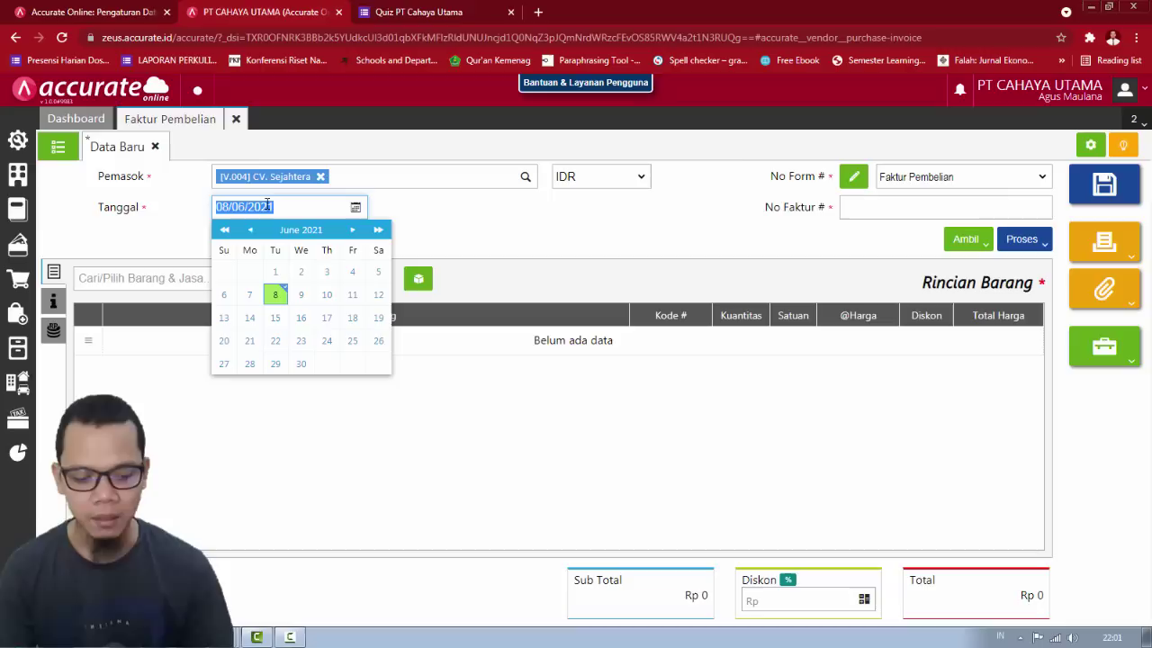
type("08/01/2018")
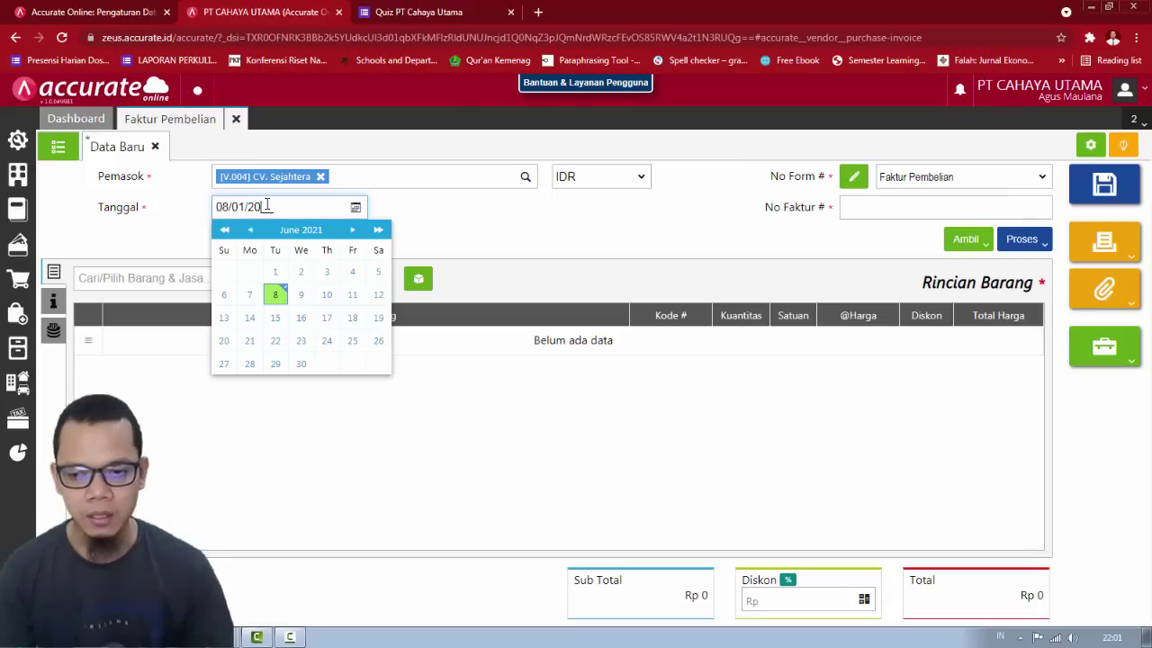
left_click(500, 239)
Step: Enter Sejahtera-017 as the supplier's invoice number on the purchase invoice
left_click(883, 209)
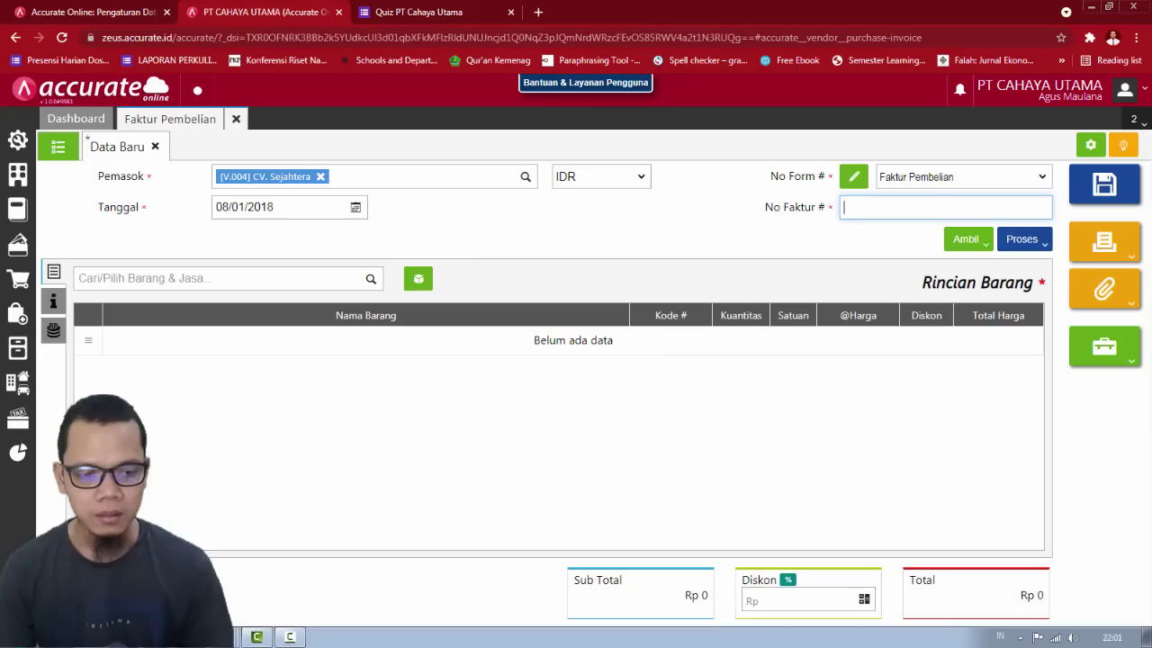
type("Sejahtera-0")
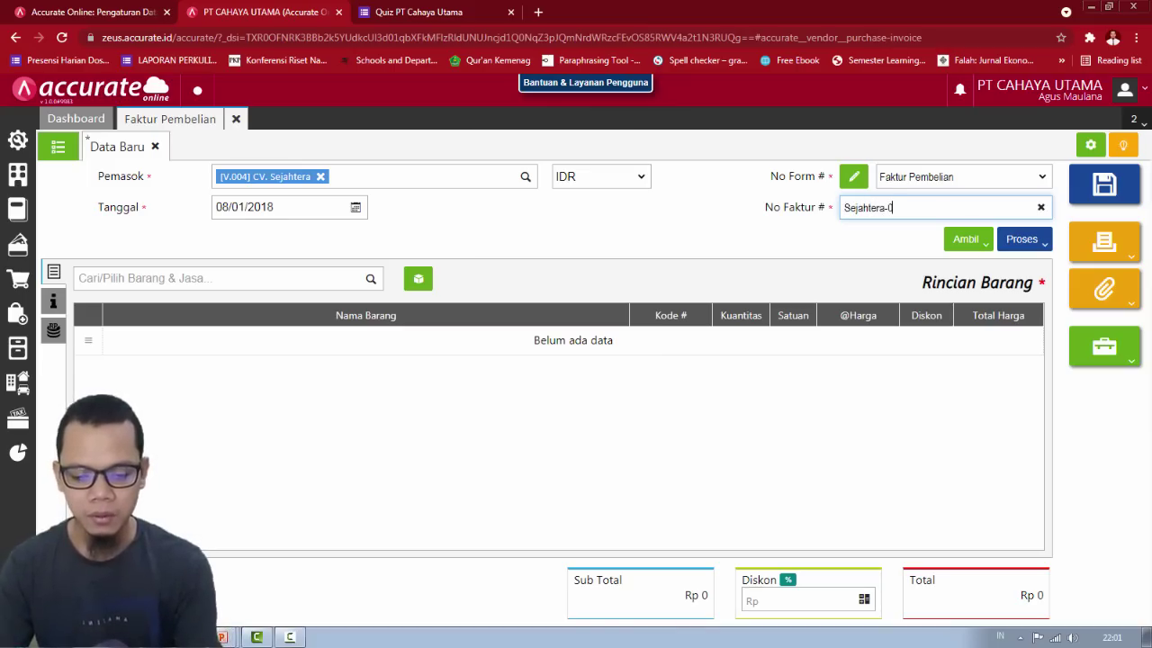
type("17")
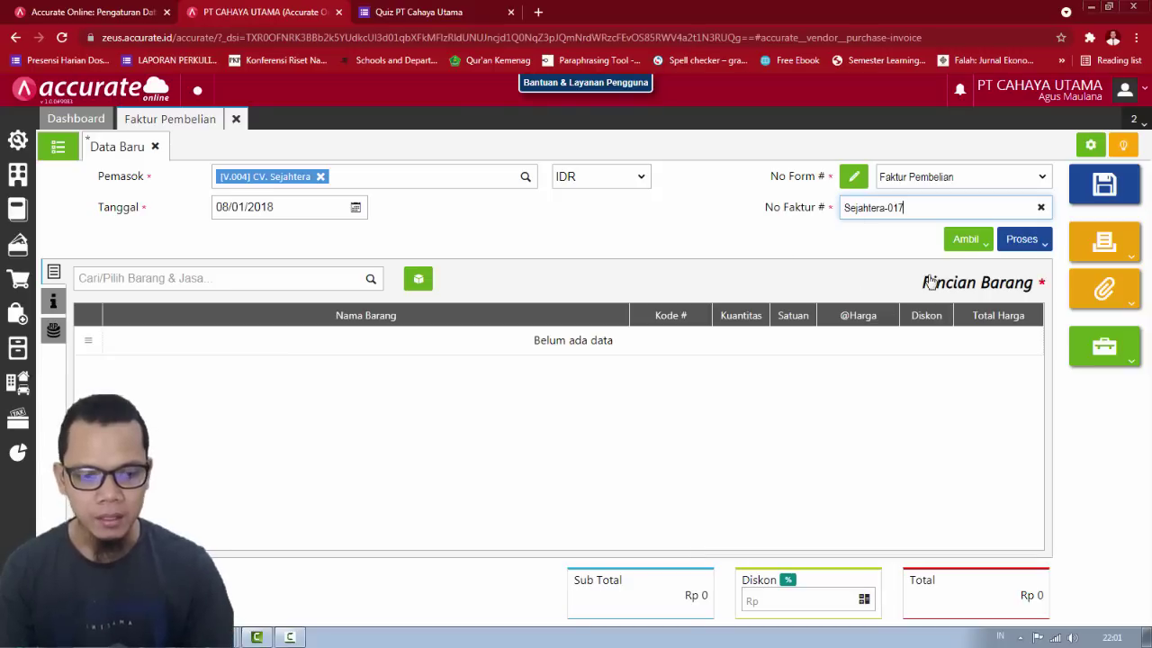
Step: Copy the Lampu Hias Gantung line into the invoice from the goods receipt dated 04/01/2018
left_click(963, 241)
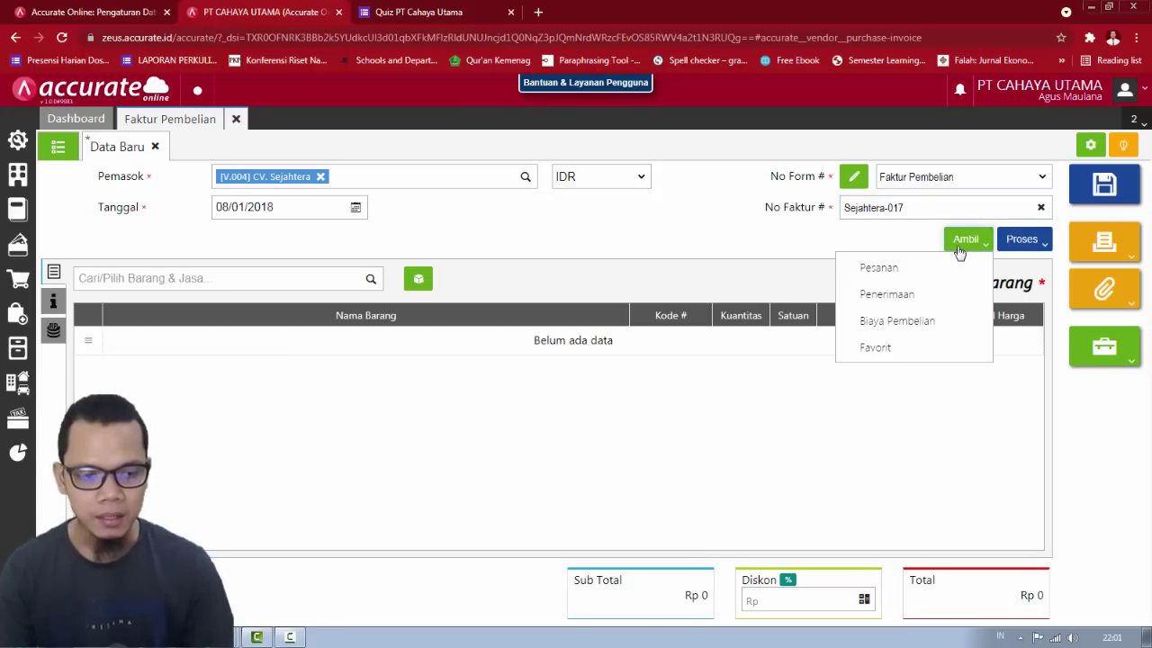
left_click(905, 292)
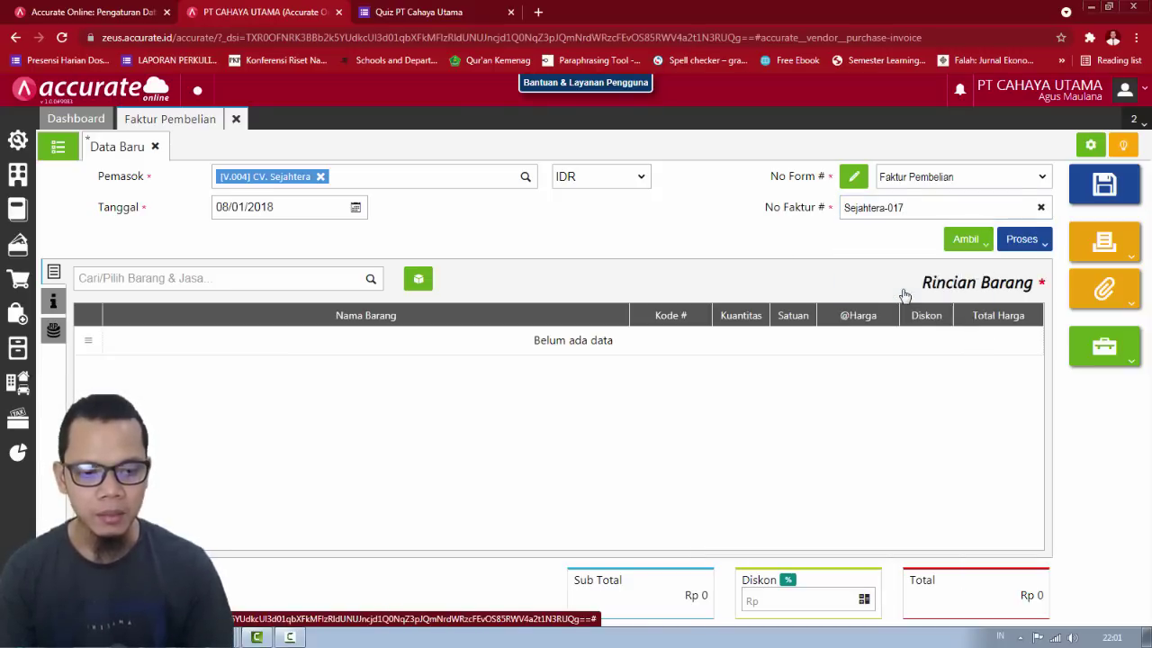
left_click(619, 237)
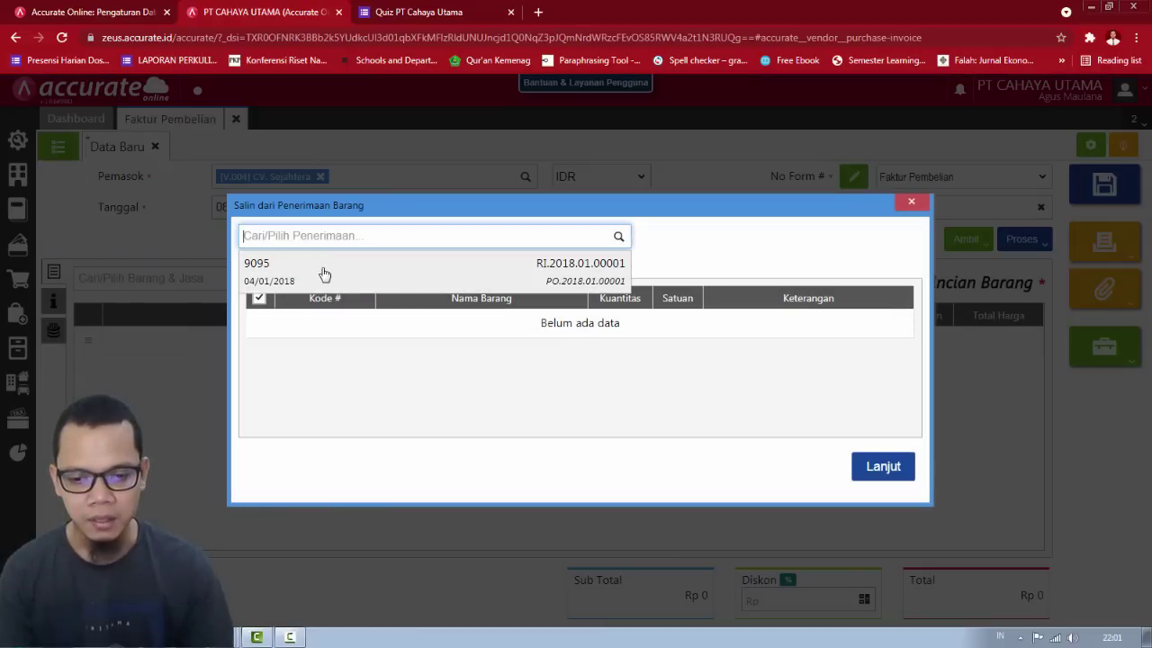
left_click(324, 274)
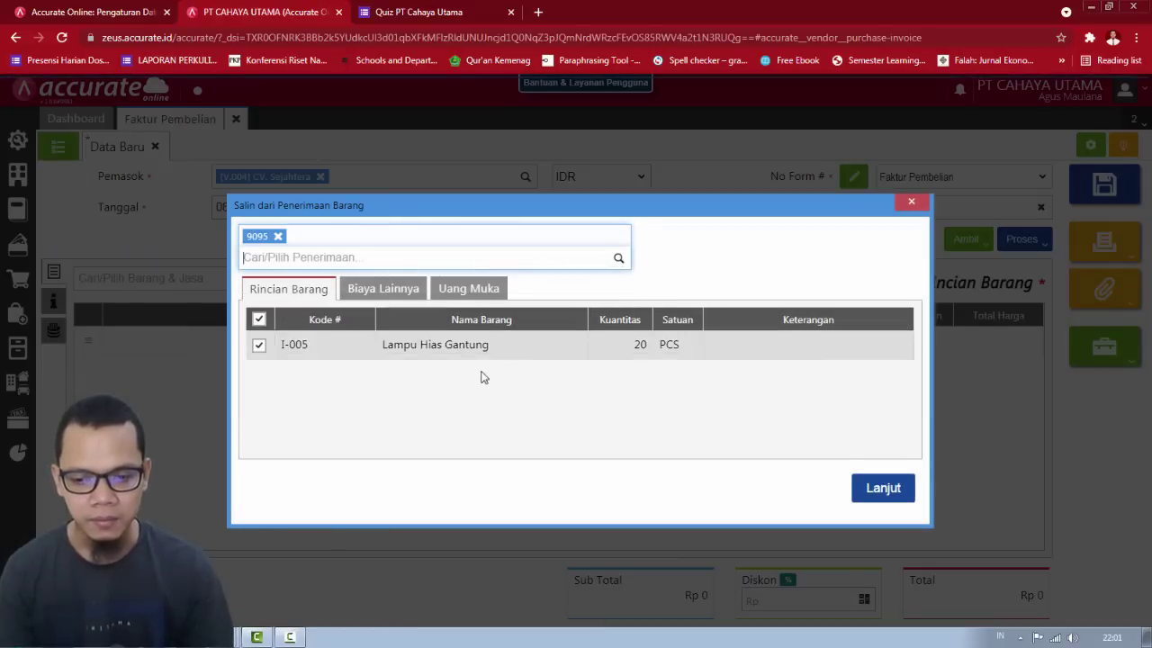
left_click(890, 498)
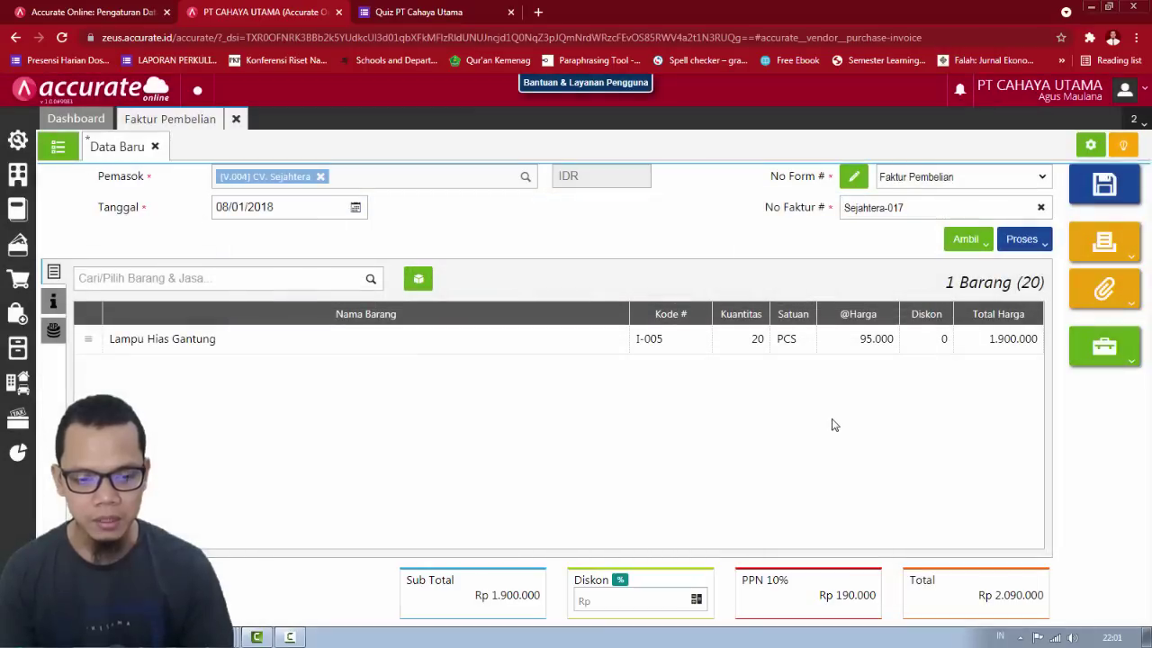
Step: Read the freight cost instructions on the exercise slide and open the invoice's Biaya Lainnya details
key("alt+Tab")
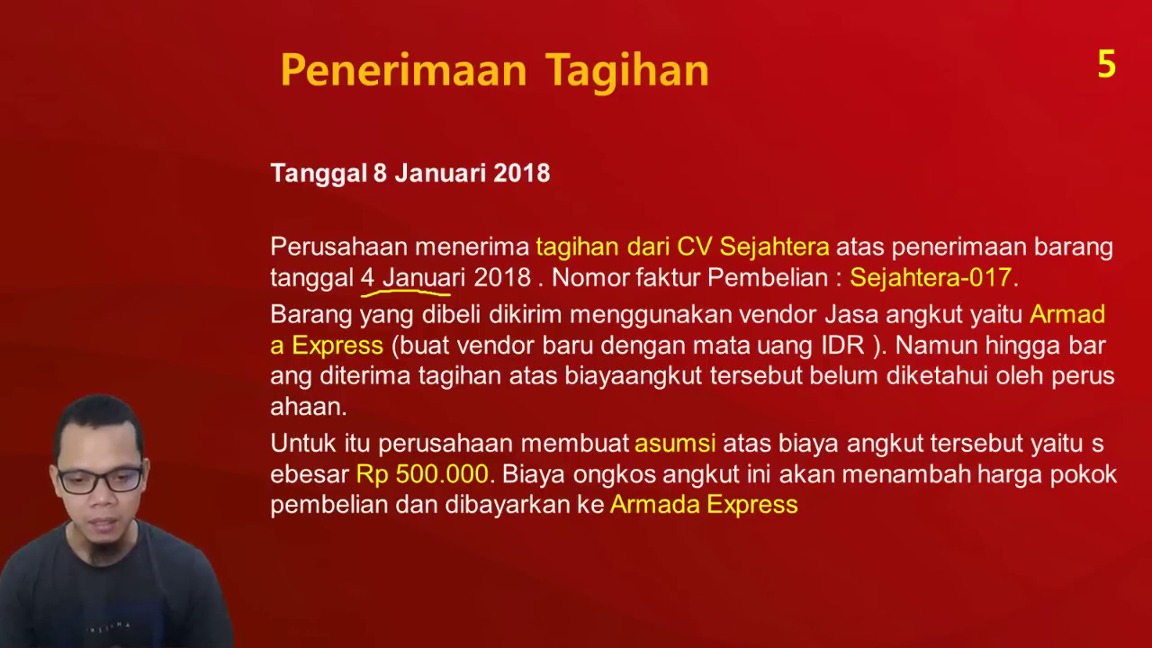
key("alt+Tab")
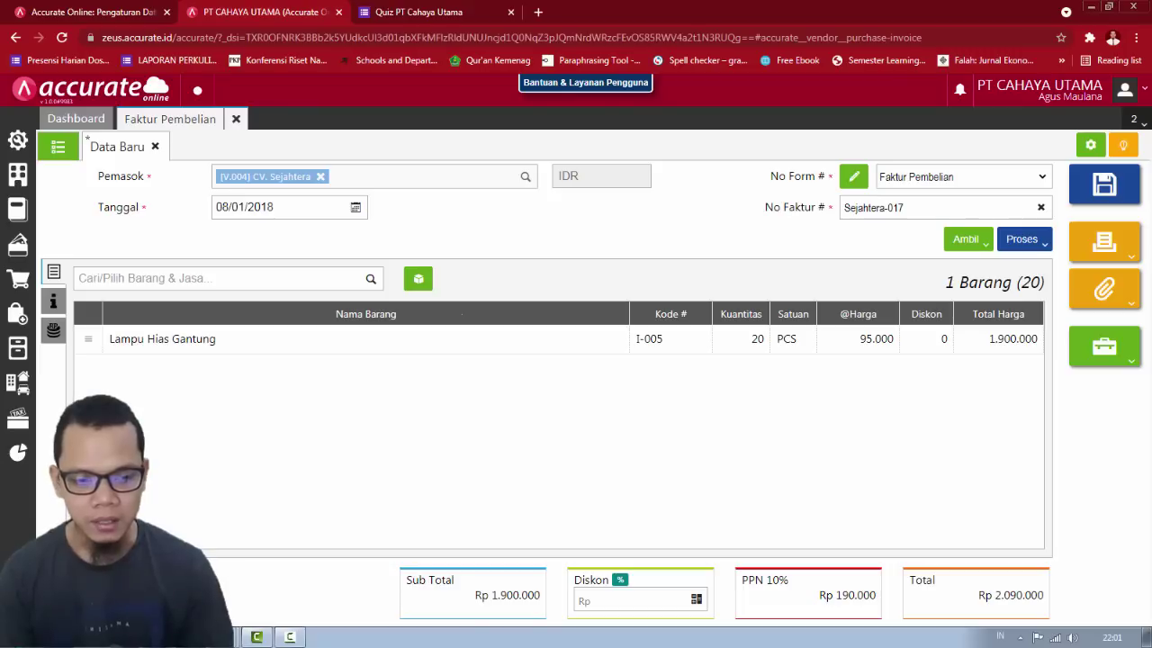
left_click(51, 333)
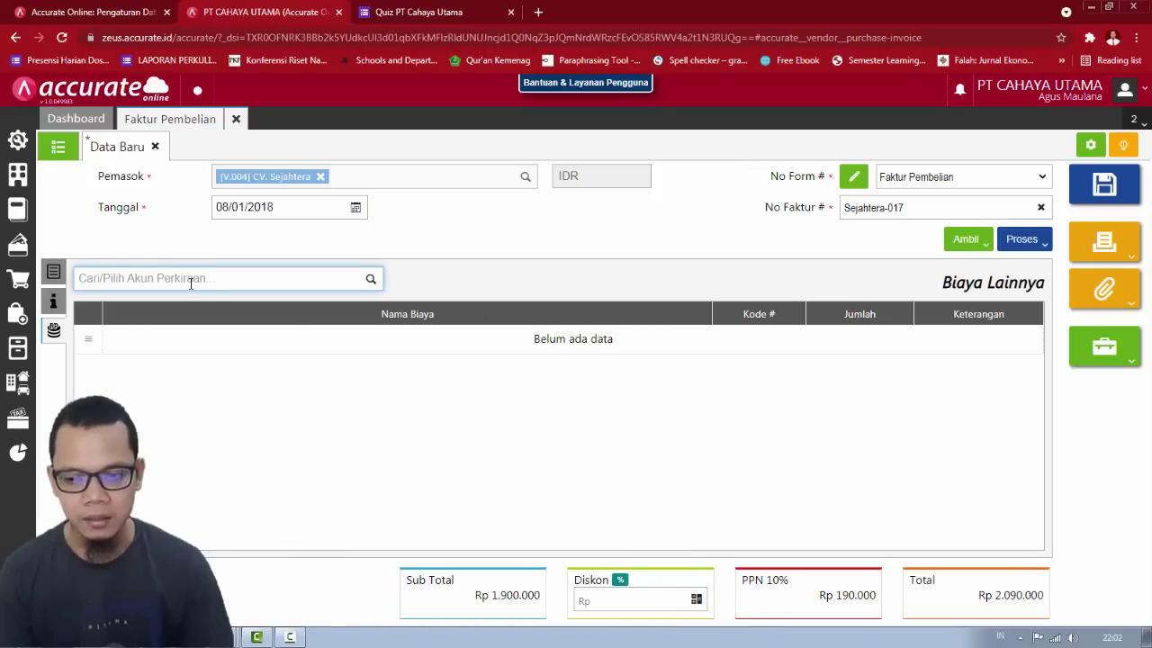
key("alt+Tab")
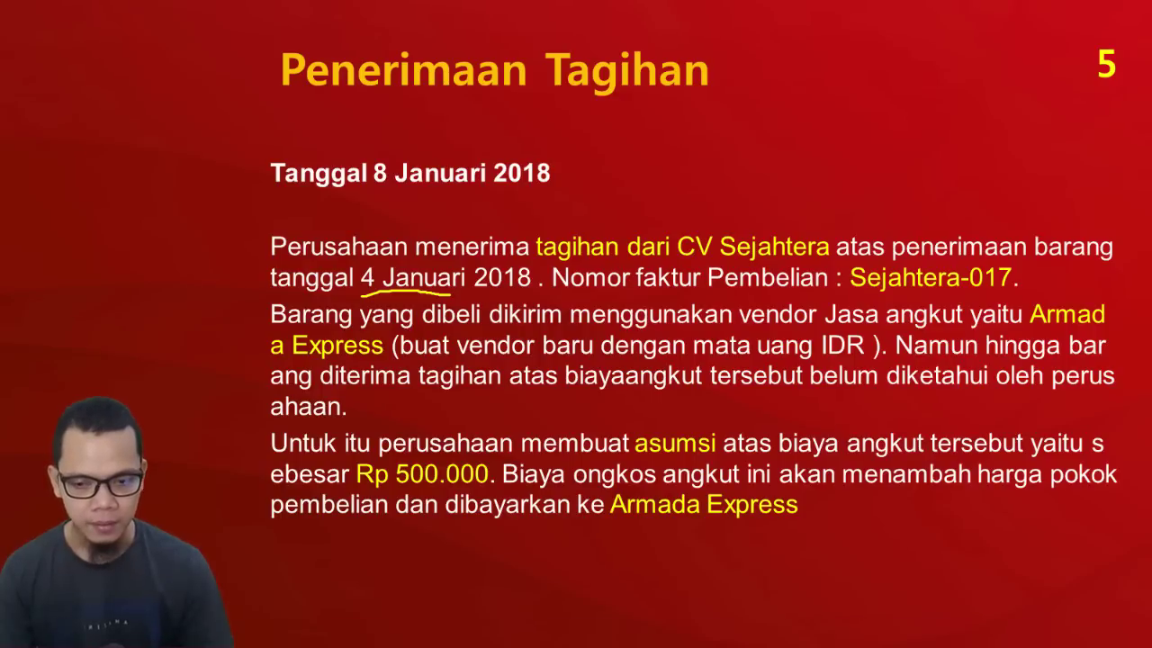
key("alt+Tab")
Step: Find the Beban Angkut Pembelian account and add it as an additional cost on the CV. Sejahtera invoice
type("bia")
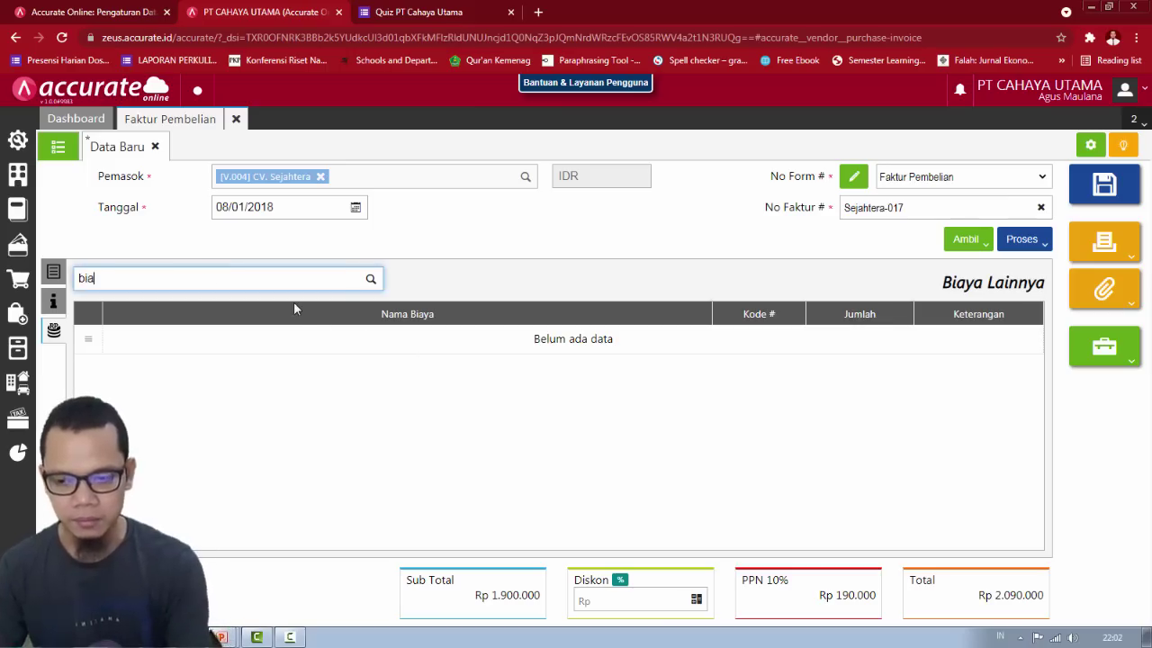
type("ya ang")
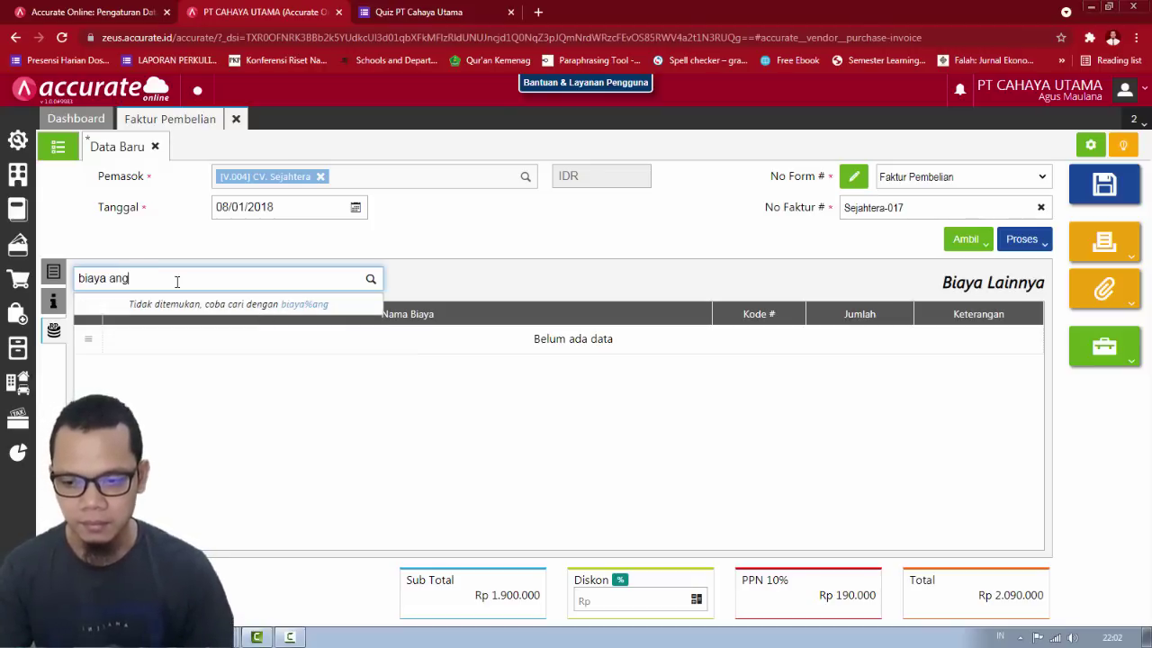
key("BackSpace")
key("BackSpace")
key("BackSpace")
key("BackSpace")
key("BackSpace")
key("BackSpace")
key("BackSpace")
key("BackSpace")
type("a")
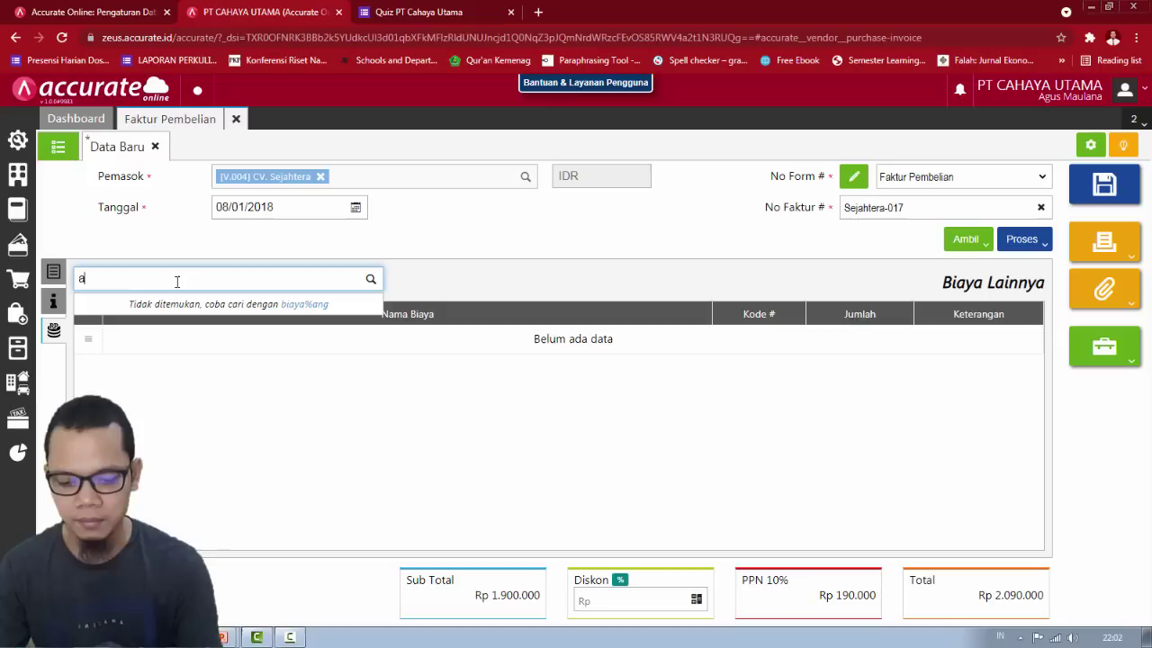
type("ngkut")
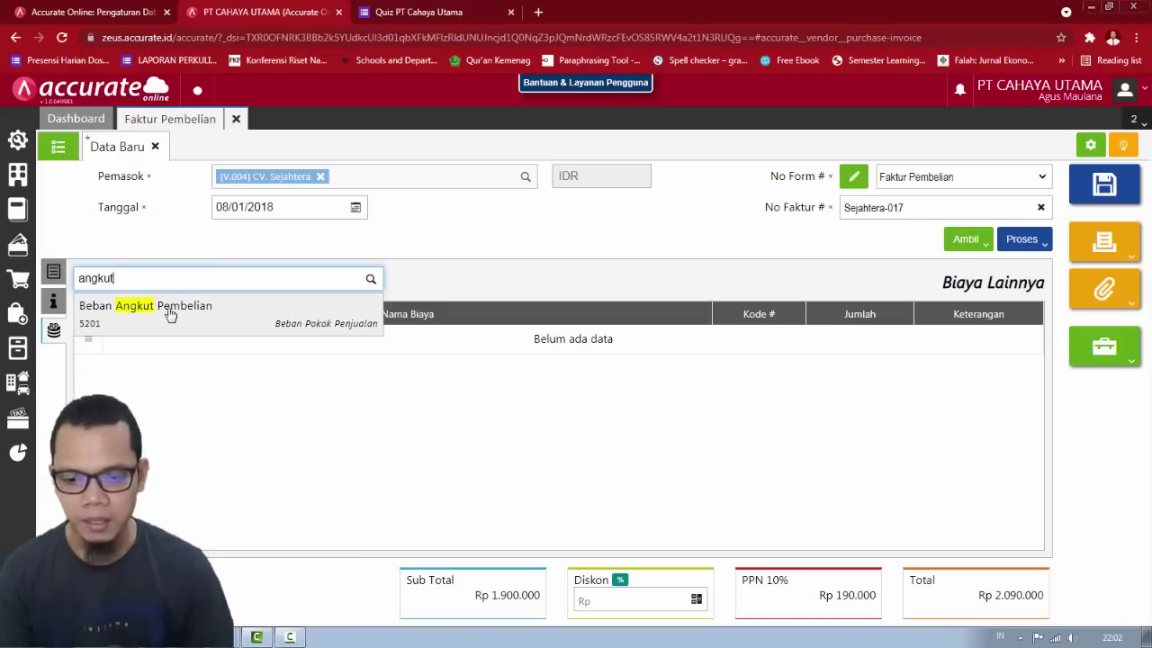
left_click(170, 310)
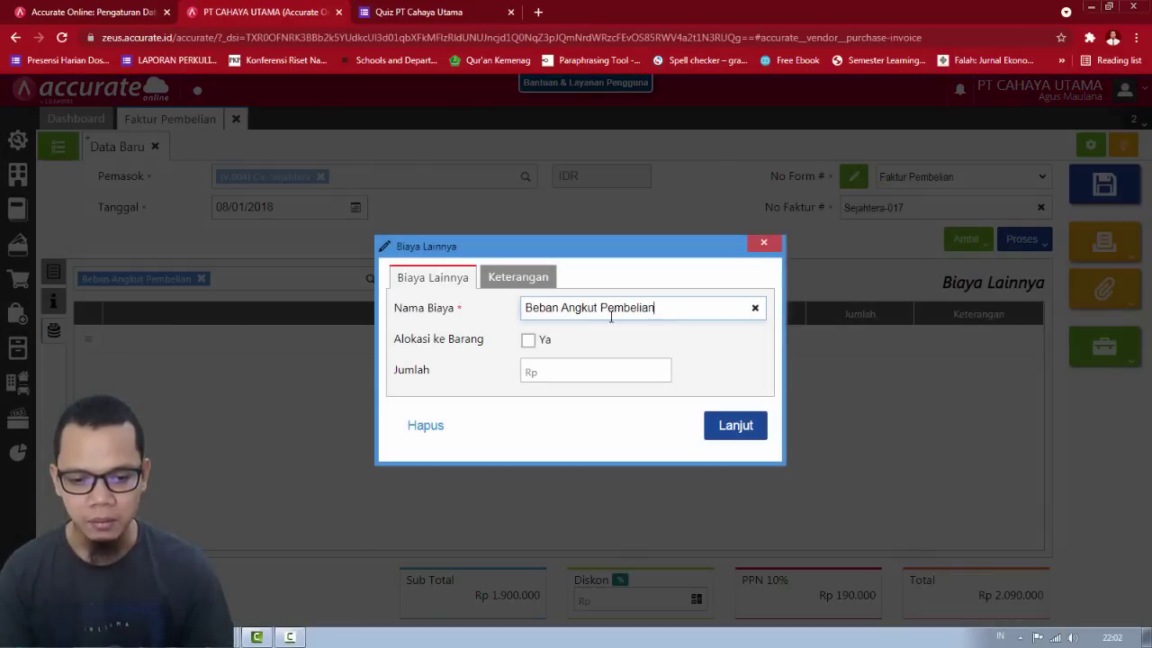
Step: Allocate the freight cost to the goods, billed to supplier Armada Express with an amount of Rp 500.000
left_click(528, 343)
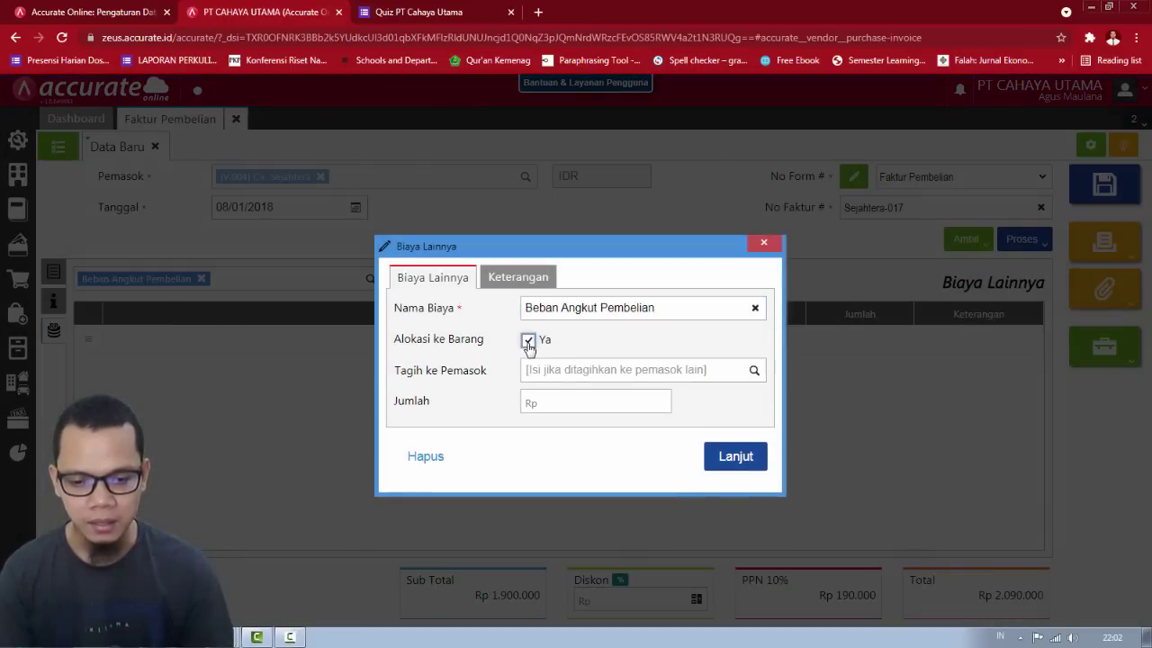
left_click(549, 370)
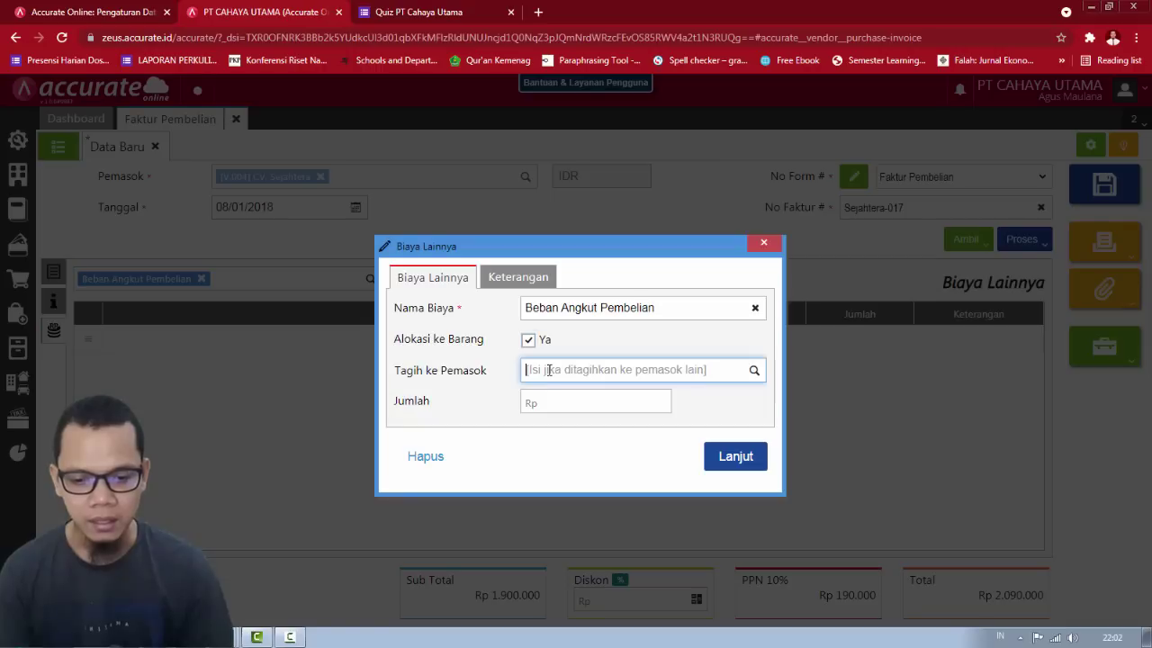
type("Arm")
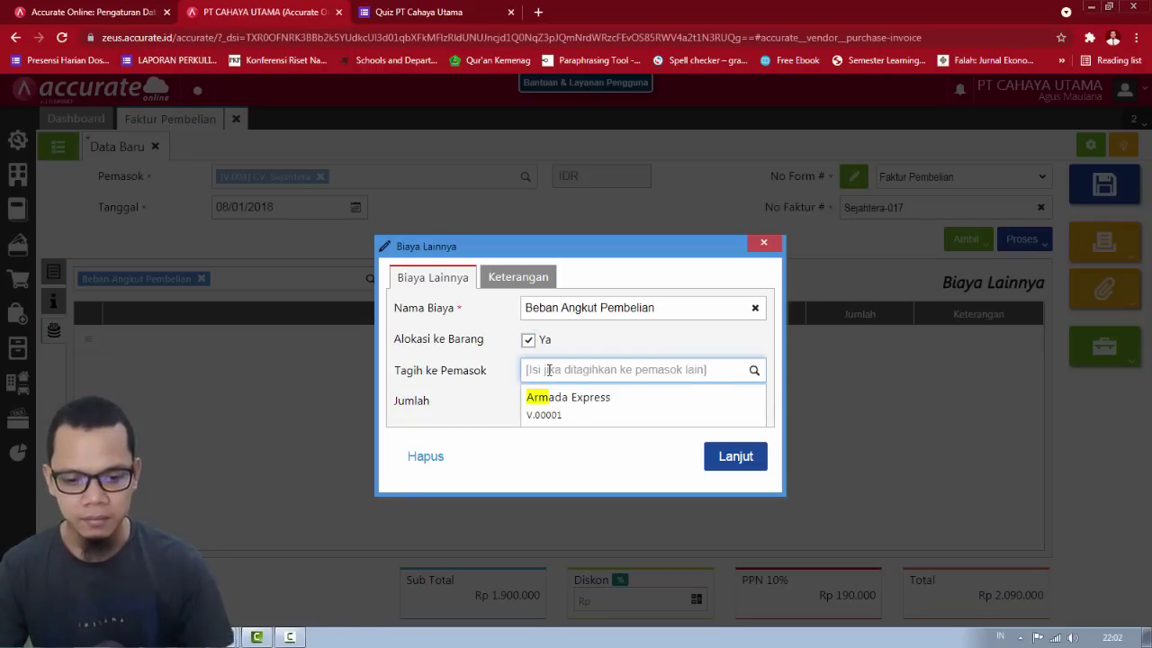
left_click(593, 402)
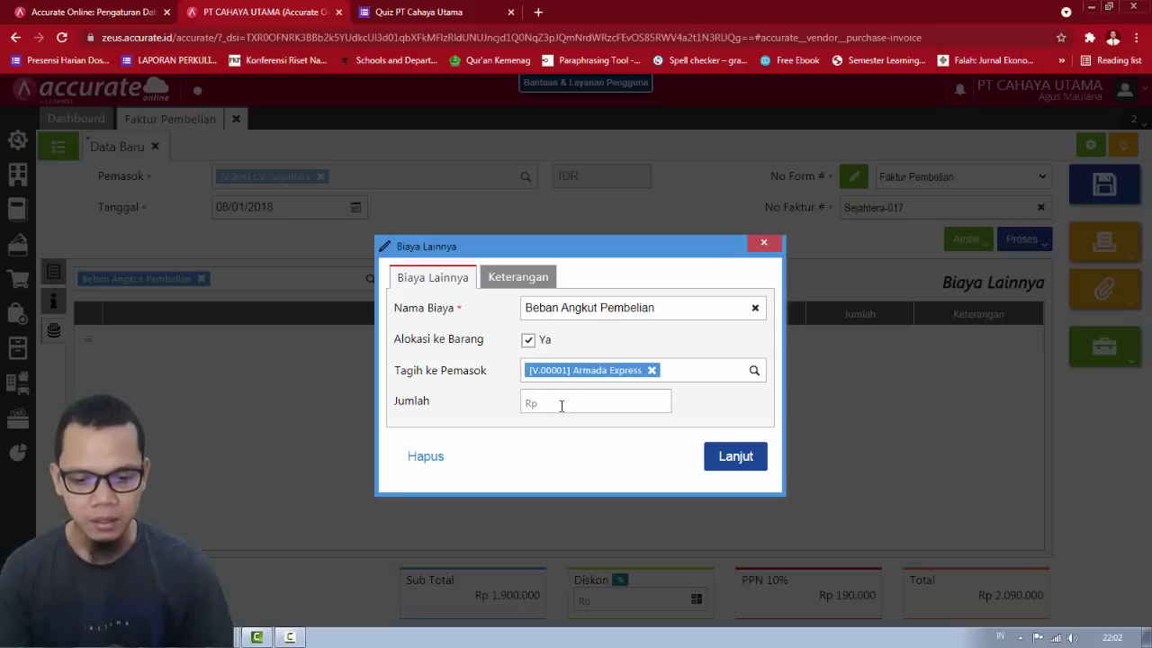
left_click(560, 406)
key("alt+Tab")
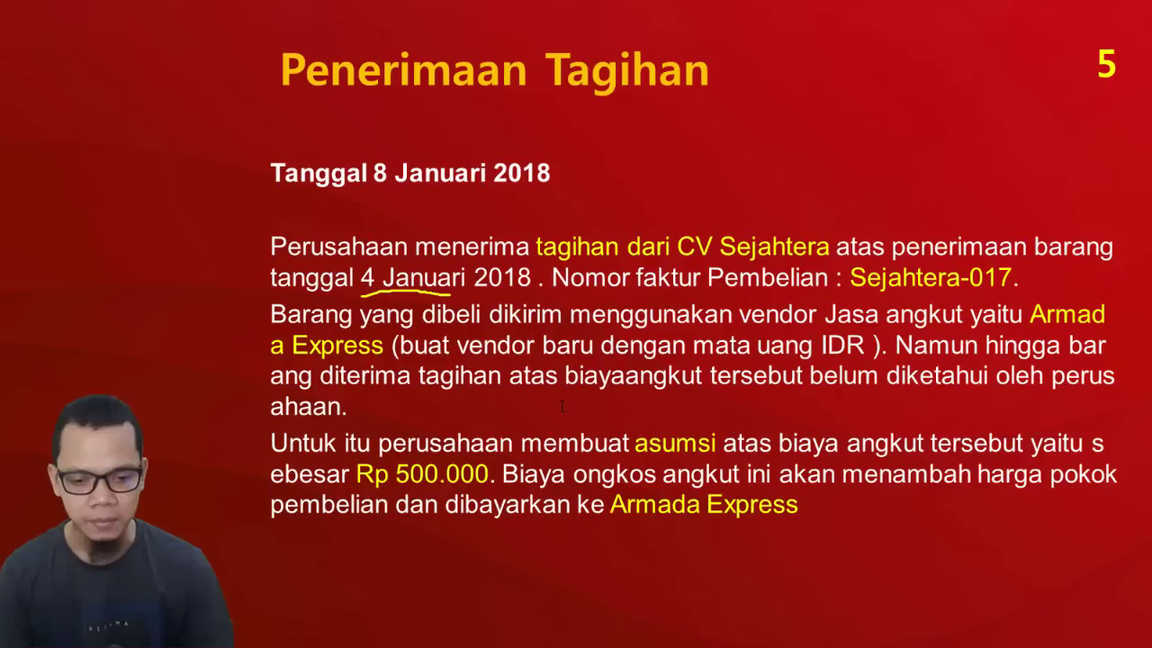
key("alt+Tab")
type("5")
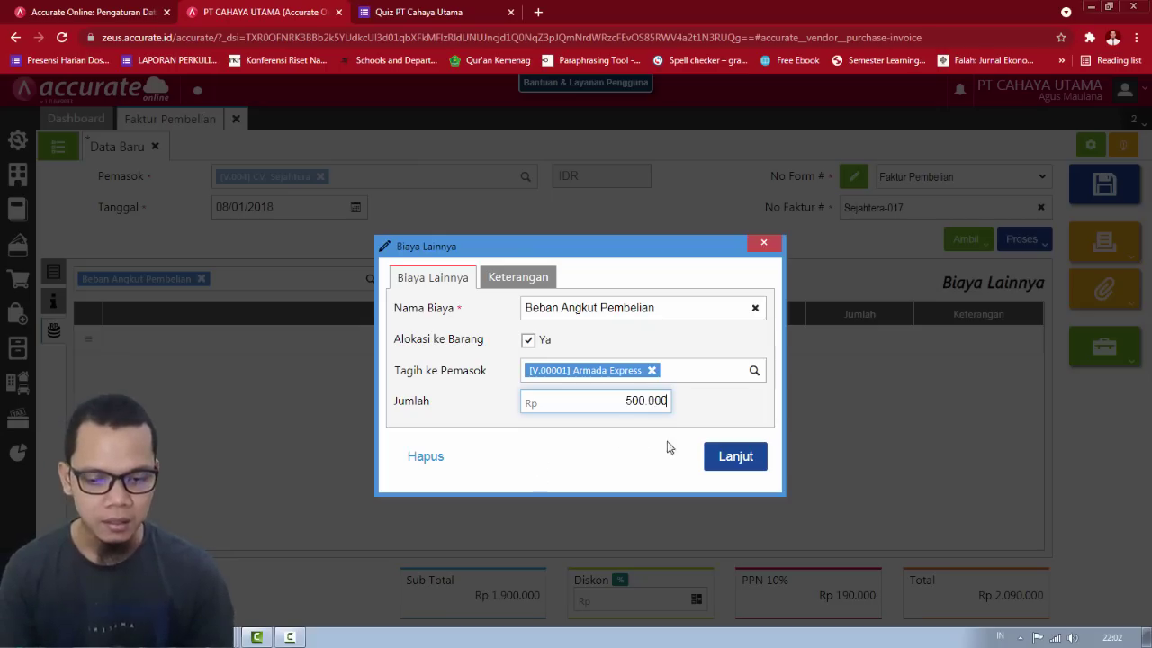
left_click(736, 456)
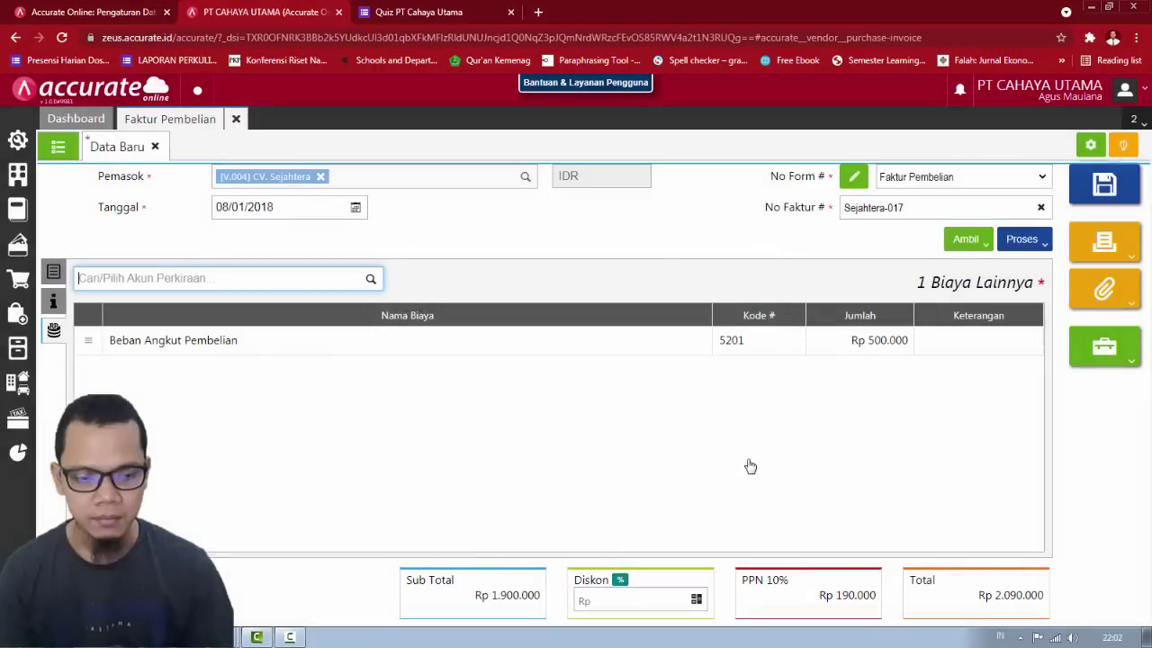
Step: Check the invoice's item, additional info and freight cost details, and save and close the purchase invoice
left_click(54, 300)
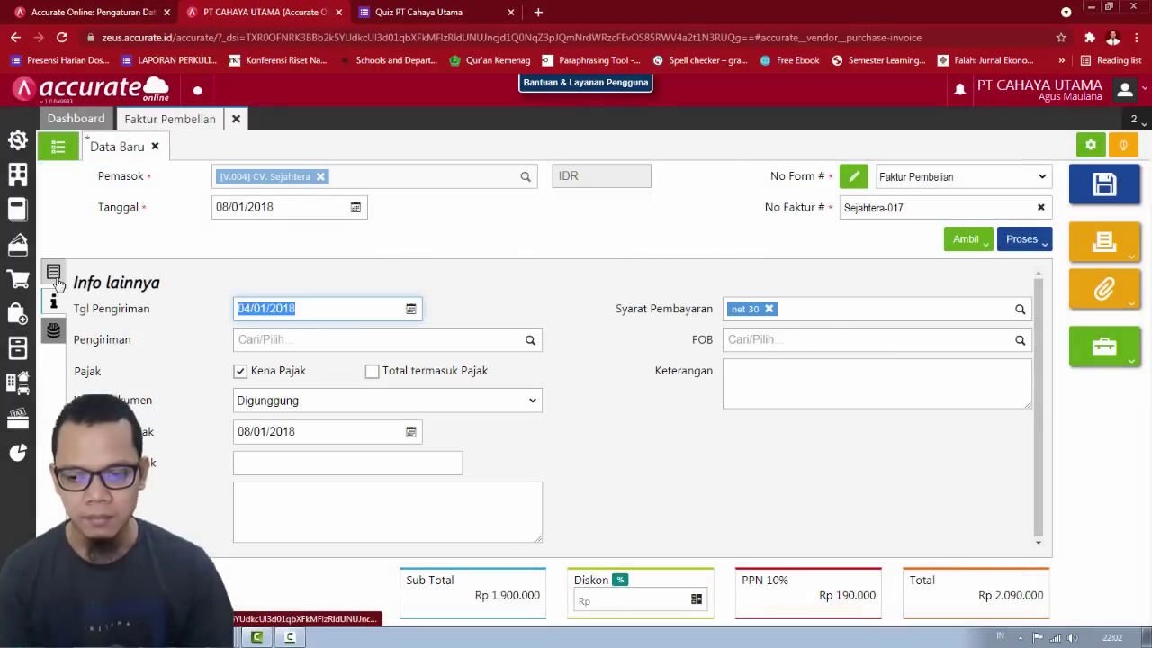
left_click(54, 273)
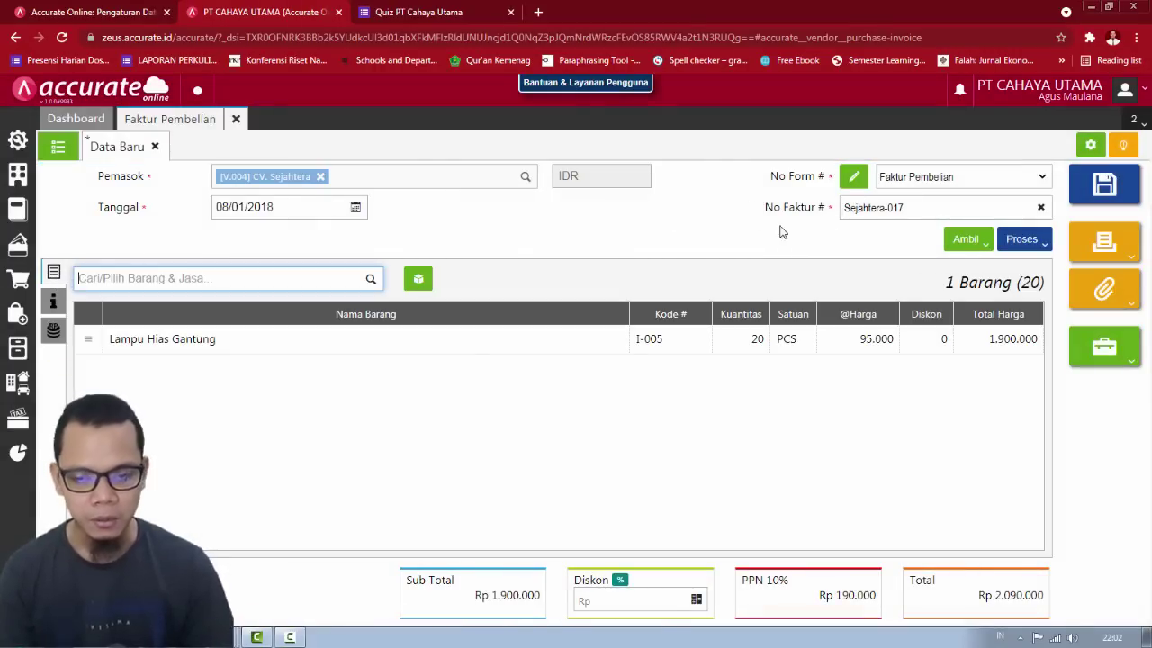
left_click(53, 300)
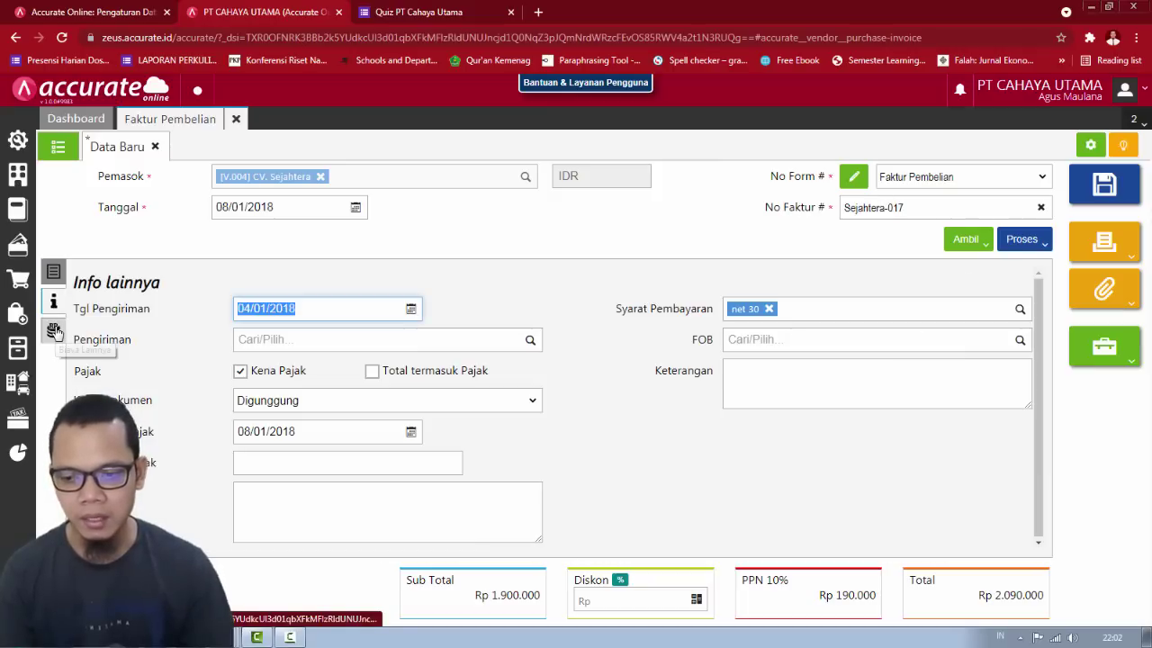
left_click(54, 330)
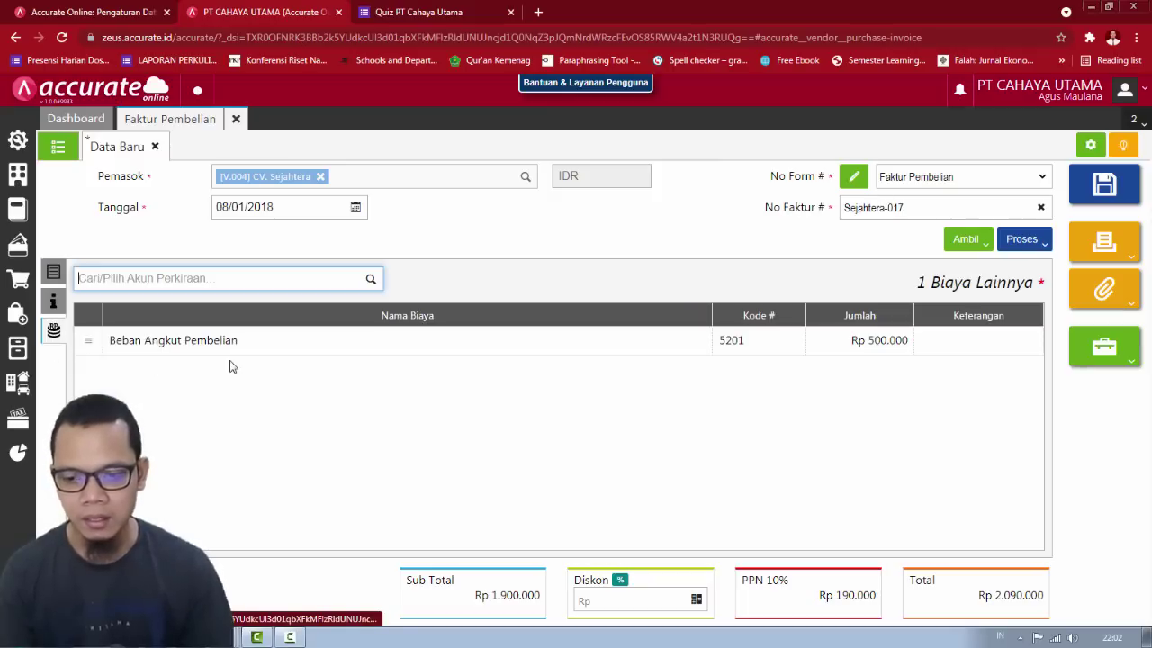
left_click(777, 350)
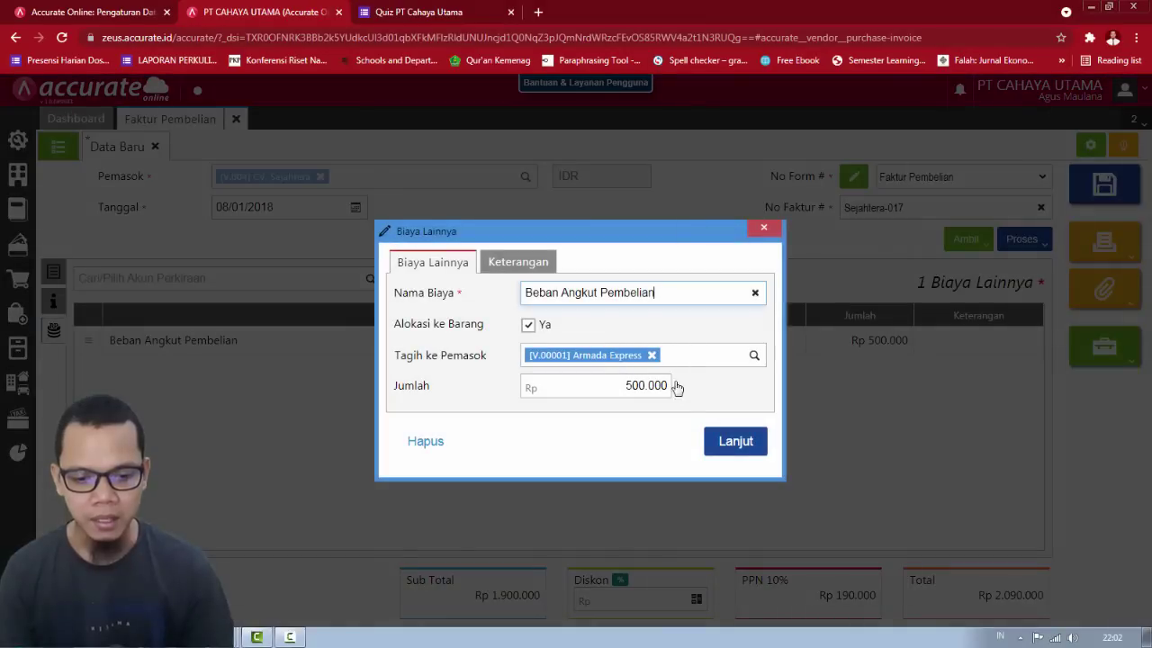
left_click(746, 450)
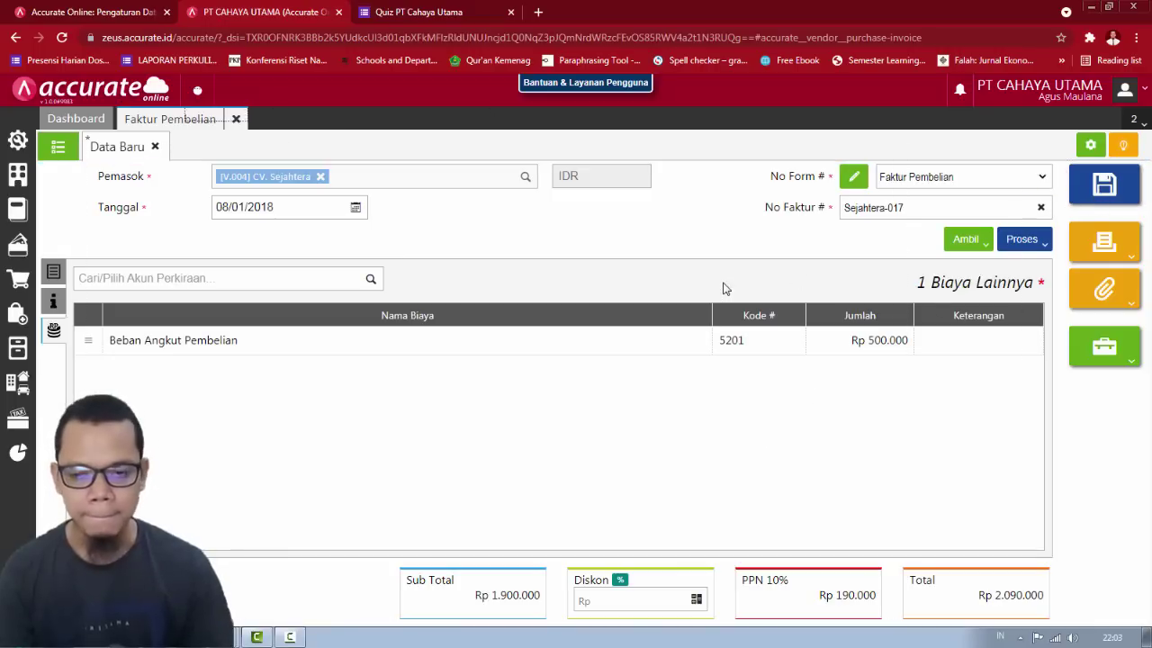
left_click(237, 119)
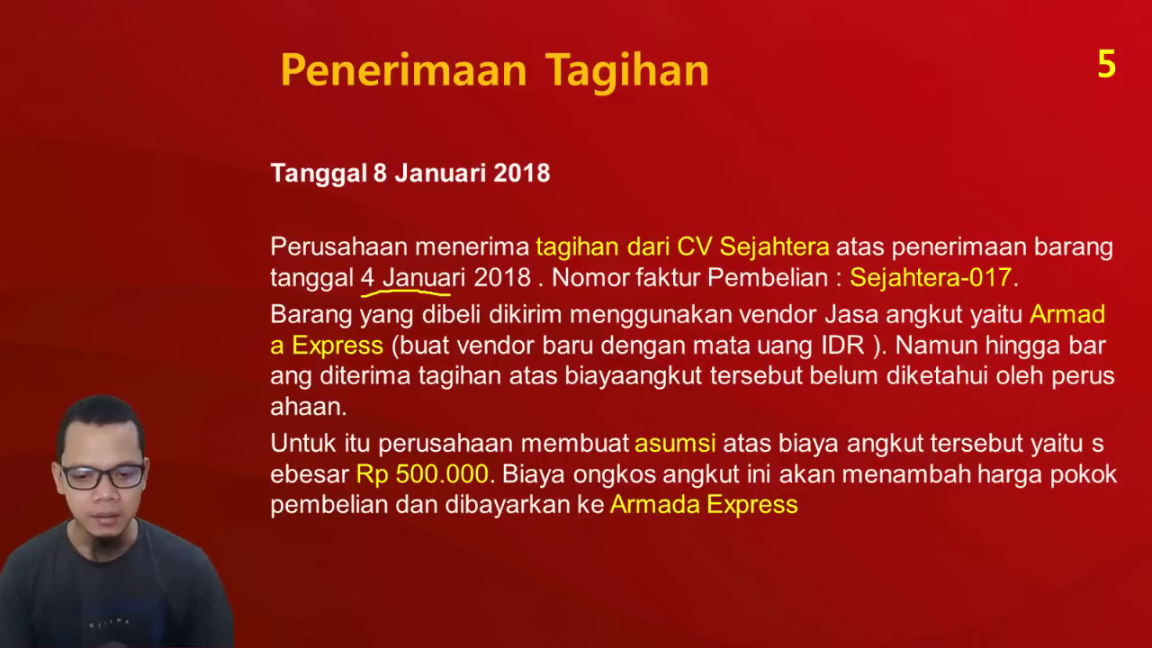
Step: Read the Penyesuaian Biaya Kirim exercise slide, underlining the year 2018, invoice number AE1007 and the amount Rp 475,000
key("Right")
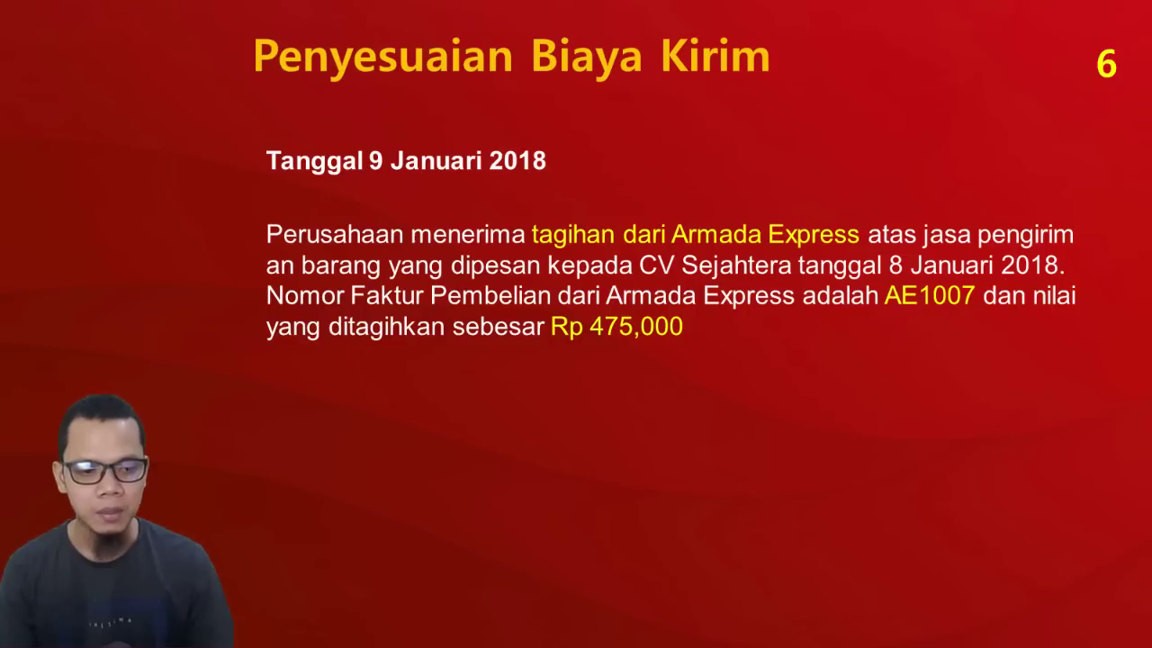
left_click_drag(1022, 281, 1078, 281)
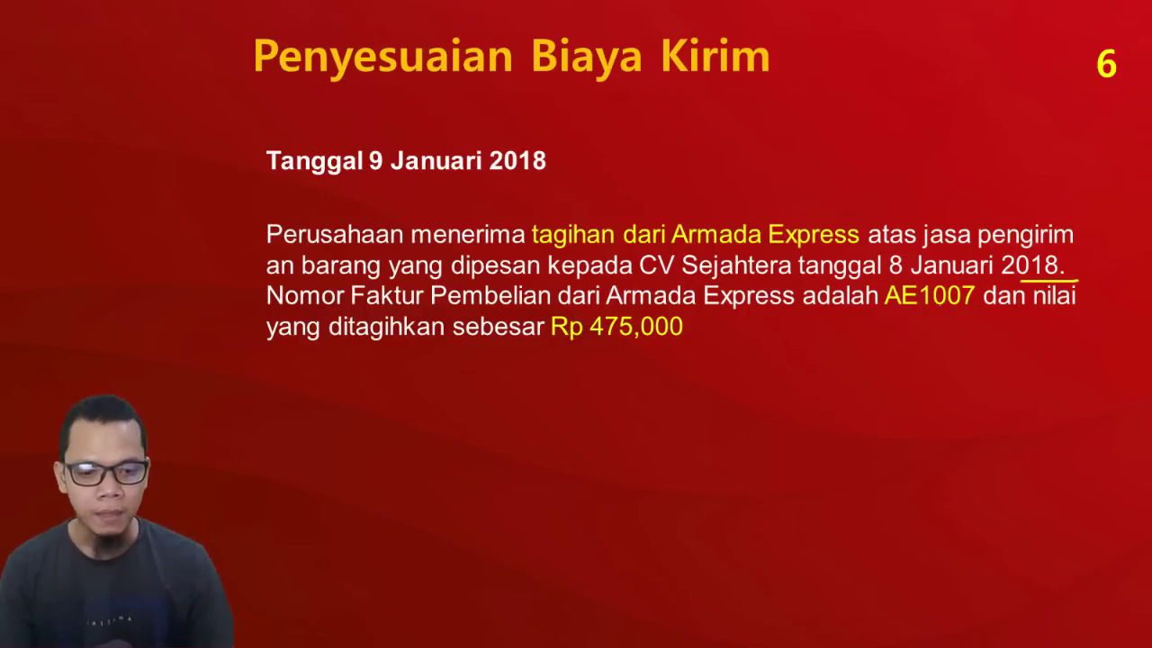
left_click_drag(894, 322, 956, 316)
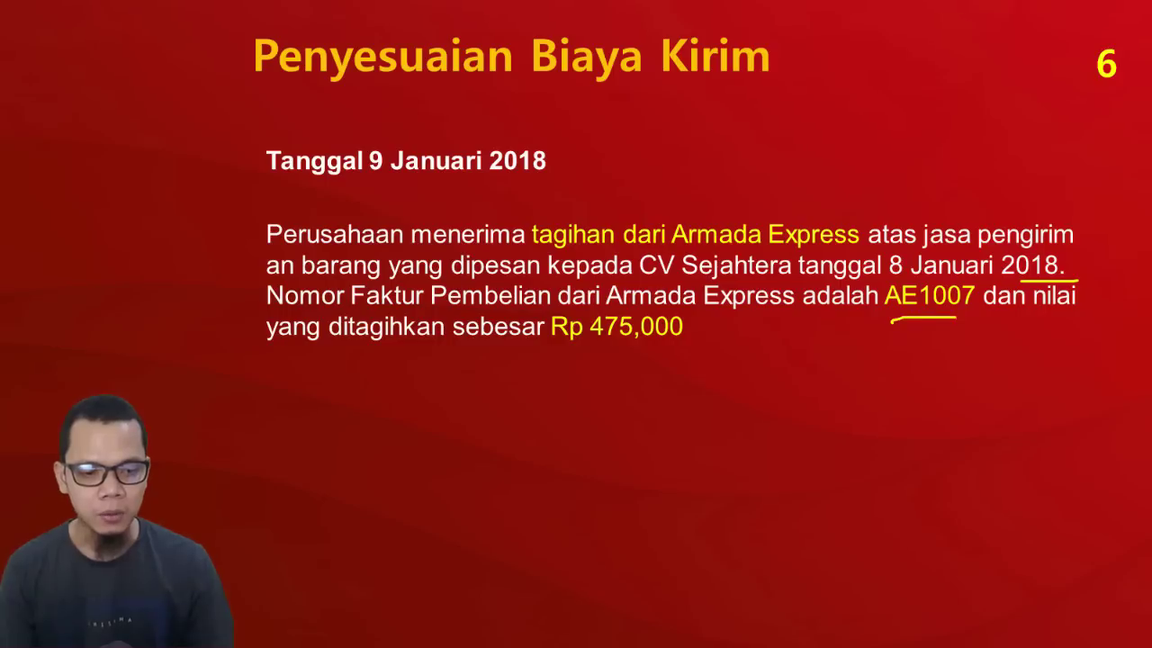
left_click_drag(555, 356, 693, 351)
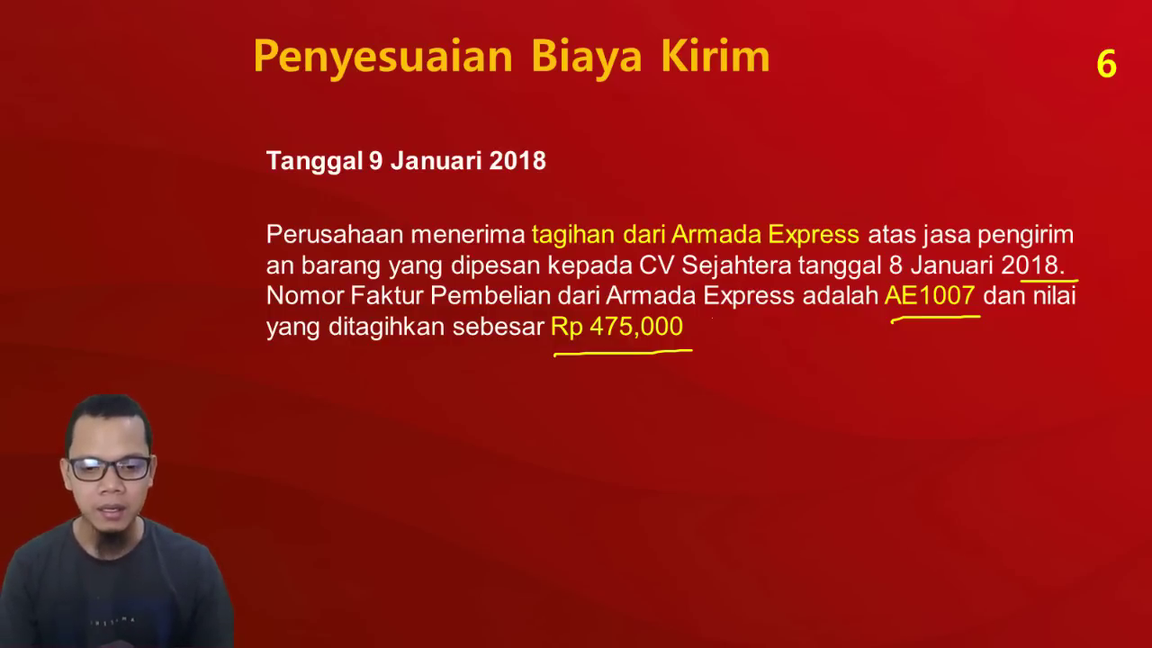
Step: Switch to Accurate Online and start a new purchase invoice for supplier Armada Express dated 09/01/2018
key("alt+Tab")
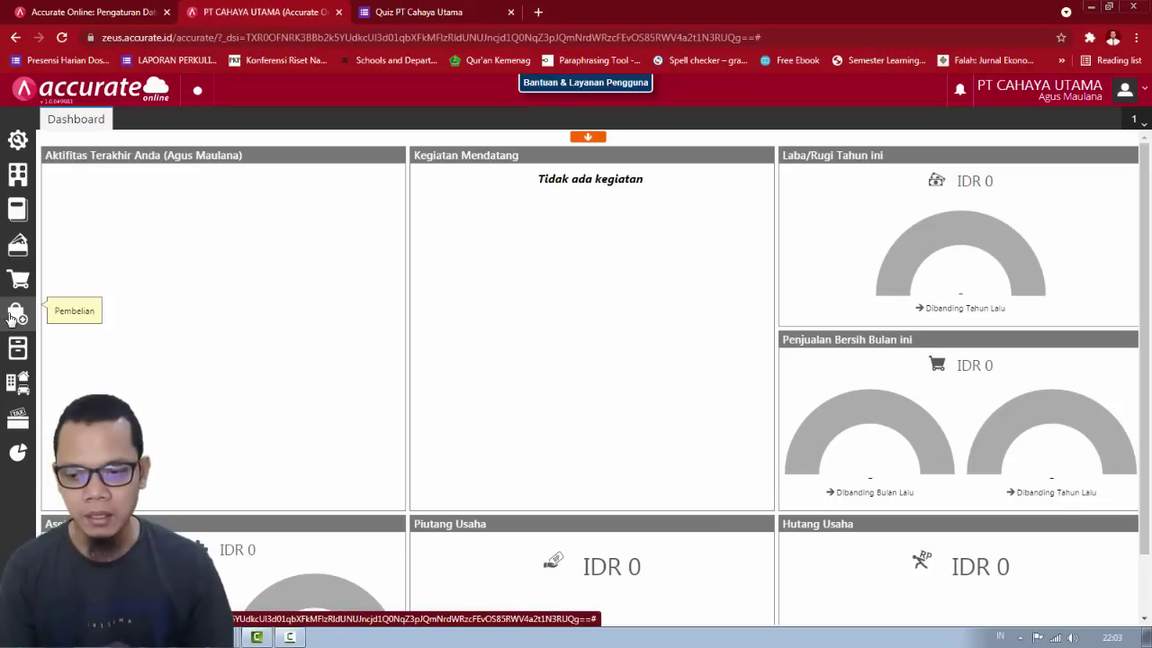
left_click(15, 313)
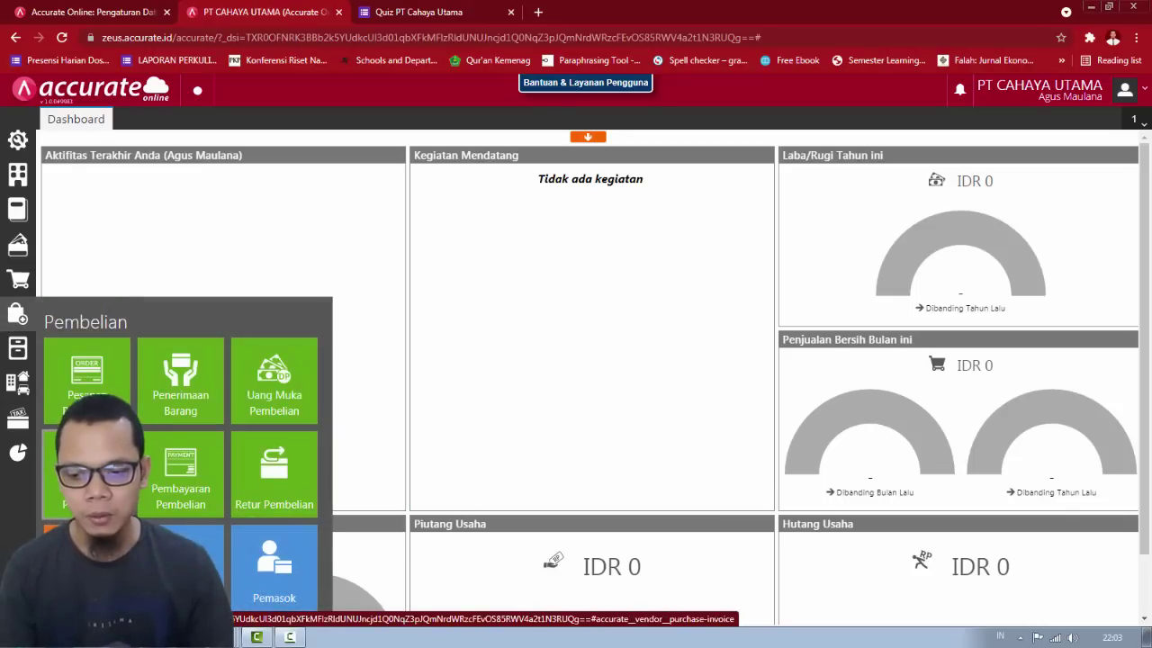
left_click(90, 470)
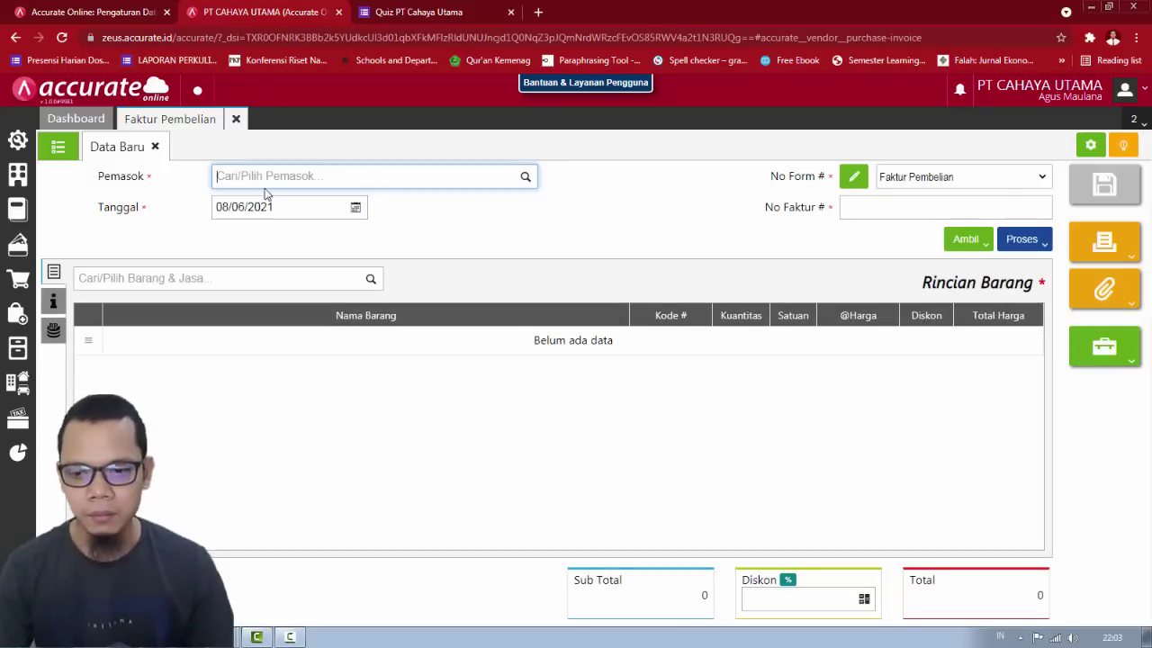
left_click(527, 185)
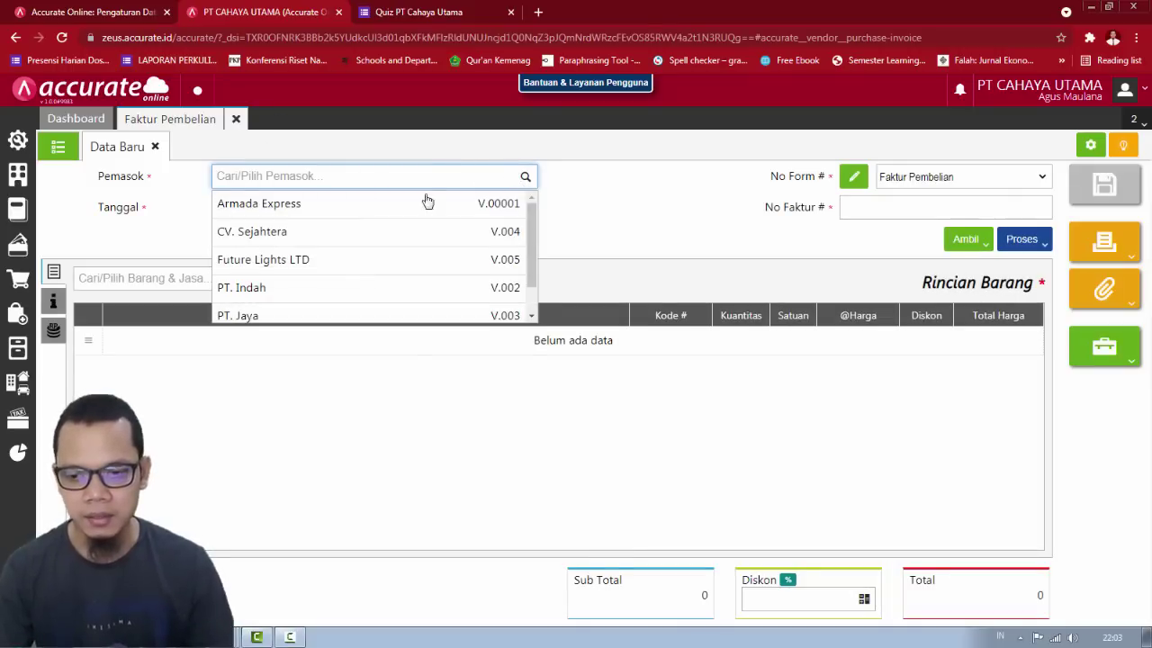
left_click(288, 213)
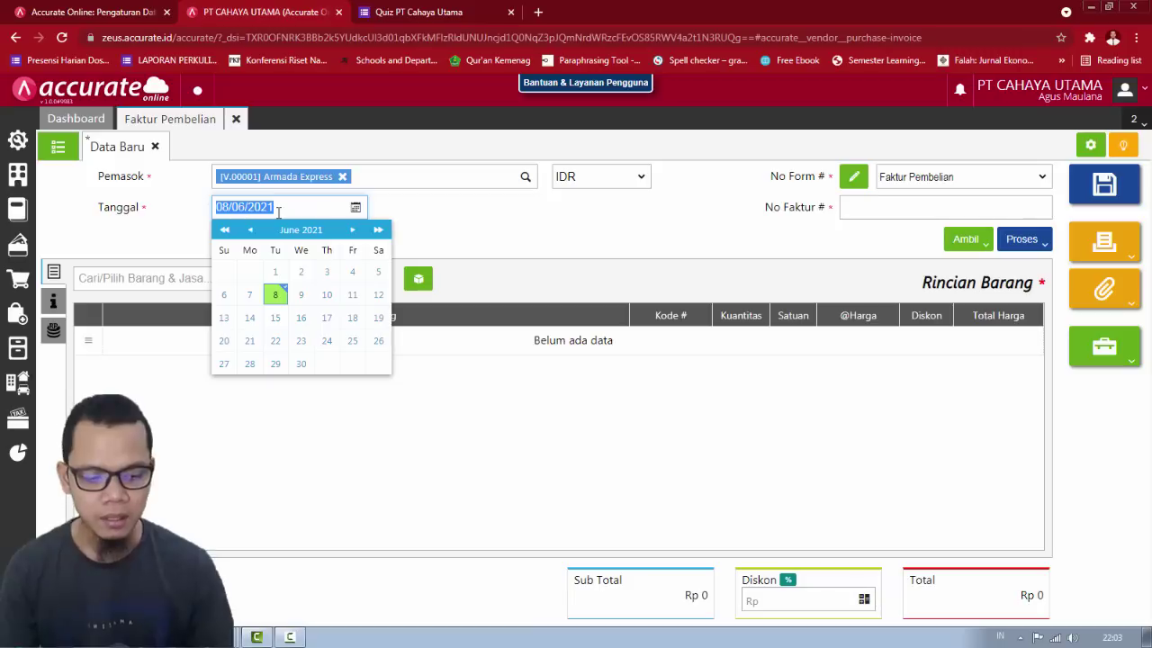
type("09012018")
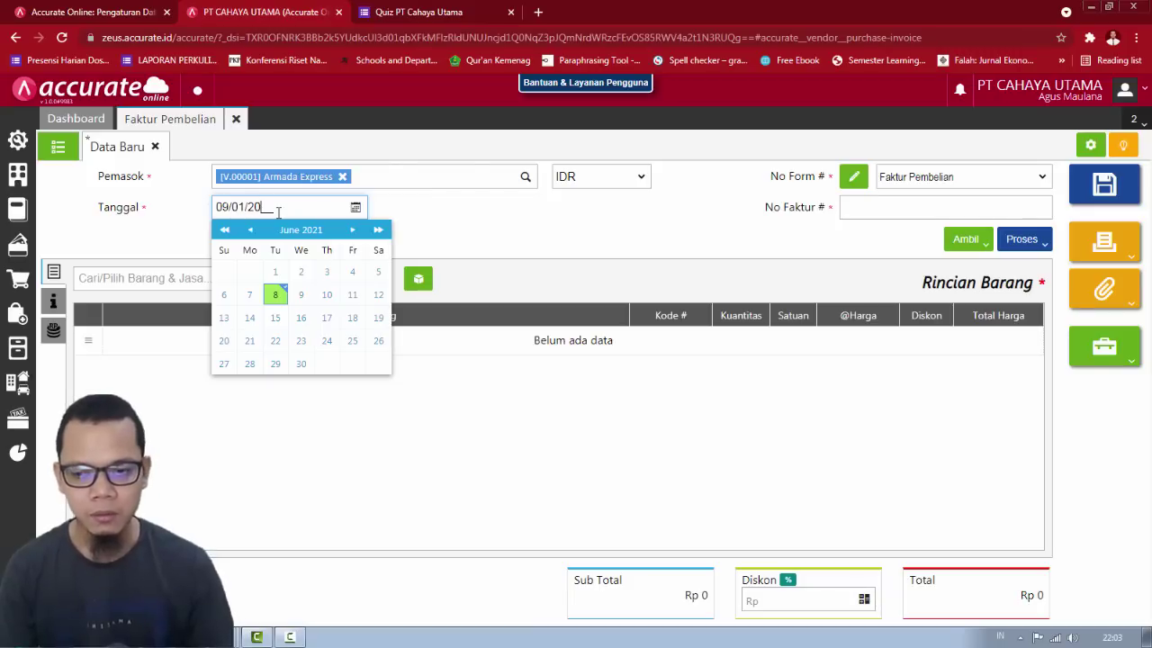
left_click(360, 207)
Step: Enter AE1007 as the supplier's invoice number on the Armada Express purchase invoice
left_click(901, 212)
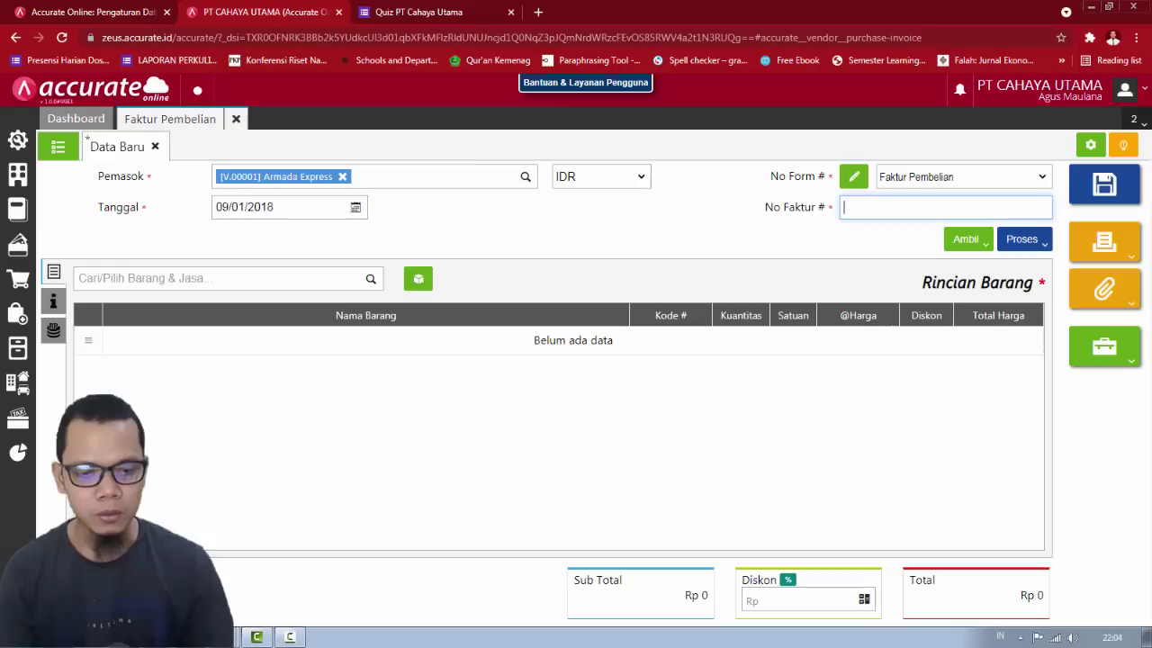
type("AE")
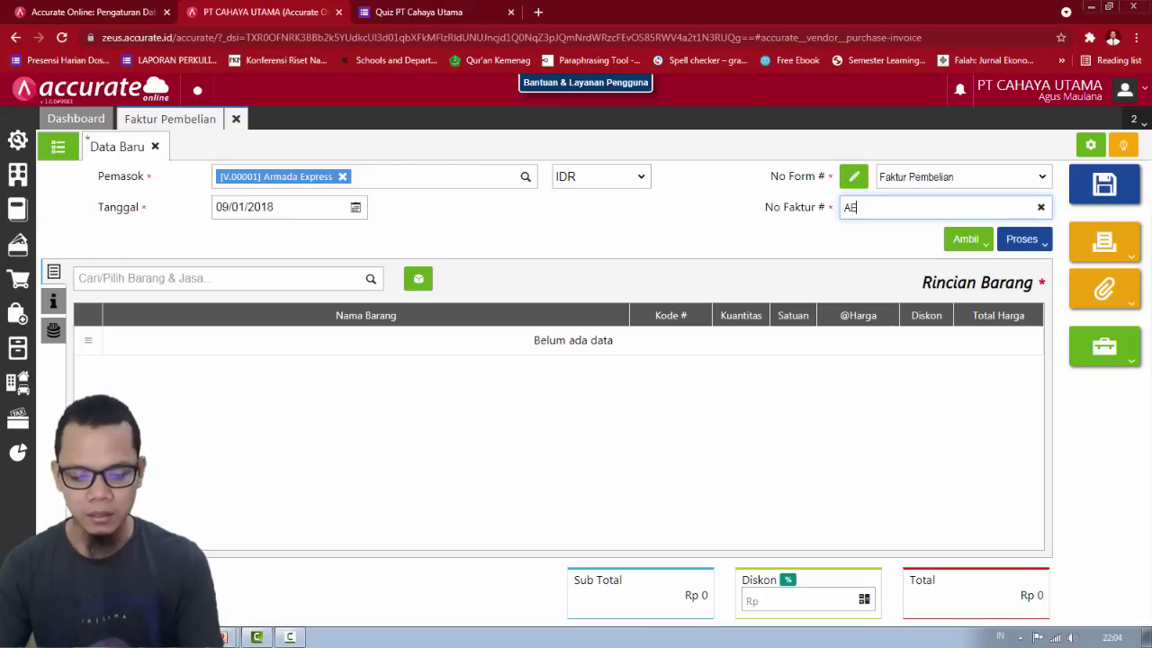
type("1007")
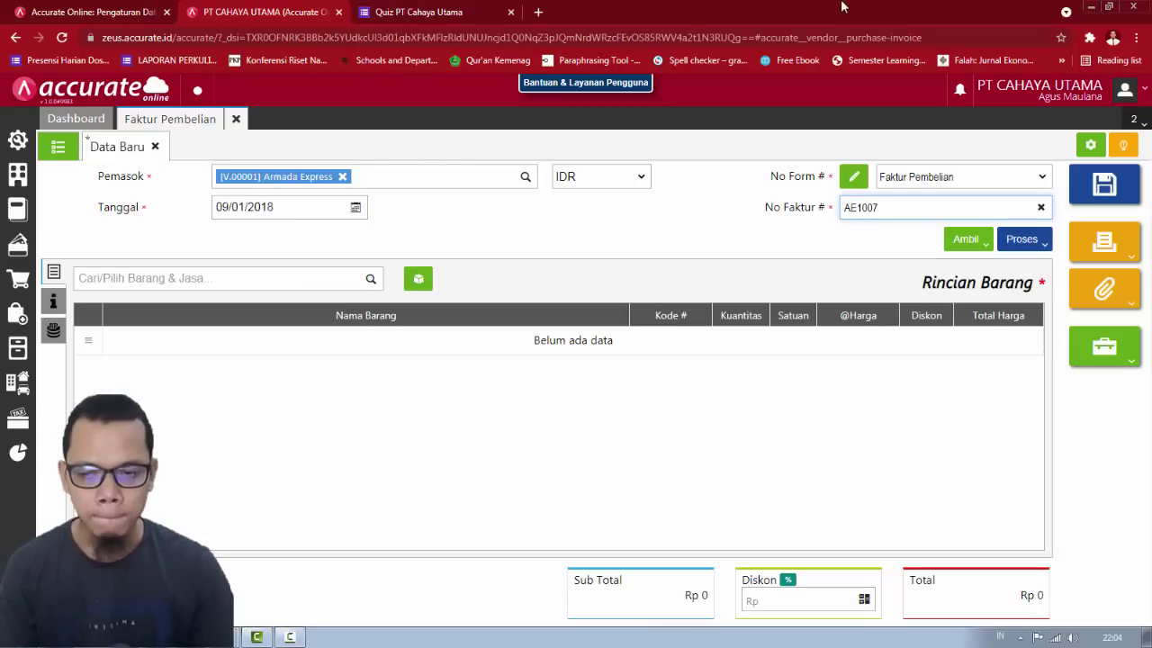
Step: Copy the Beban Angkut Pembelian purchase cost from invoice Sejahtera-017 into the Armada Express purchase invoice
left_click(964, 241)
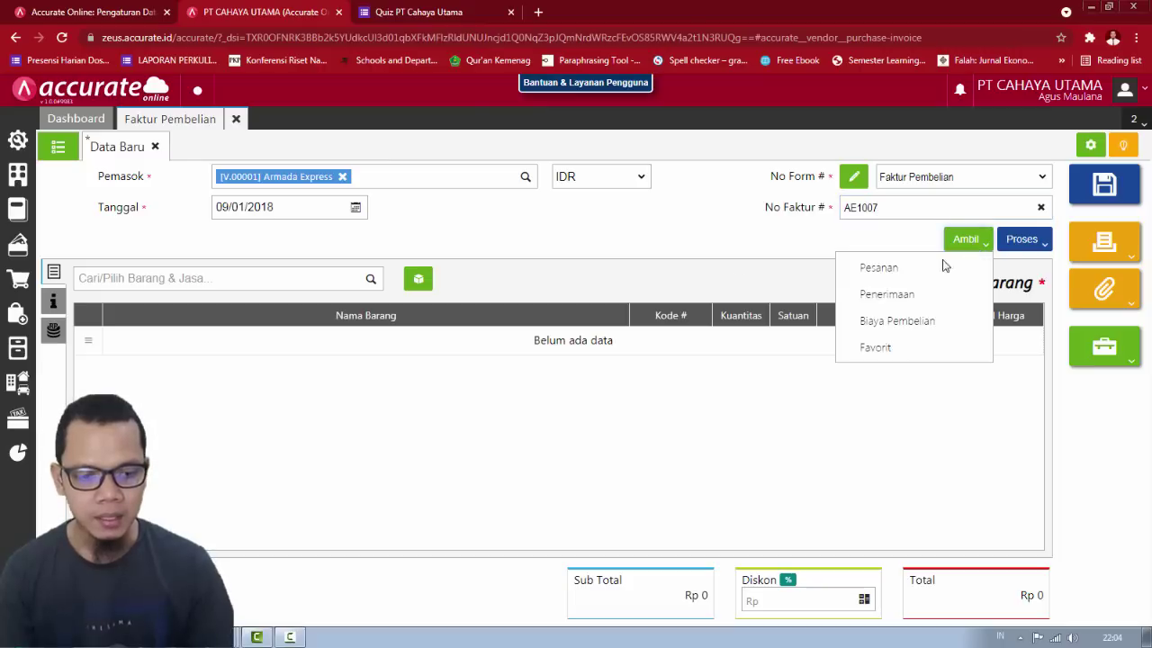
left_click(903, 324)
left_click(603, 238)
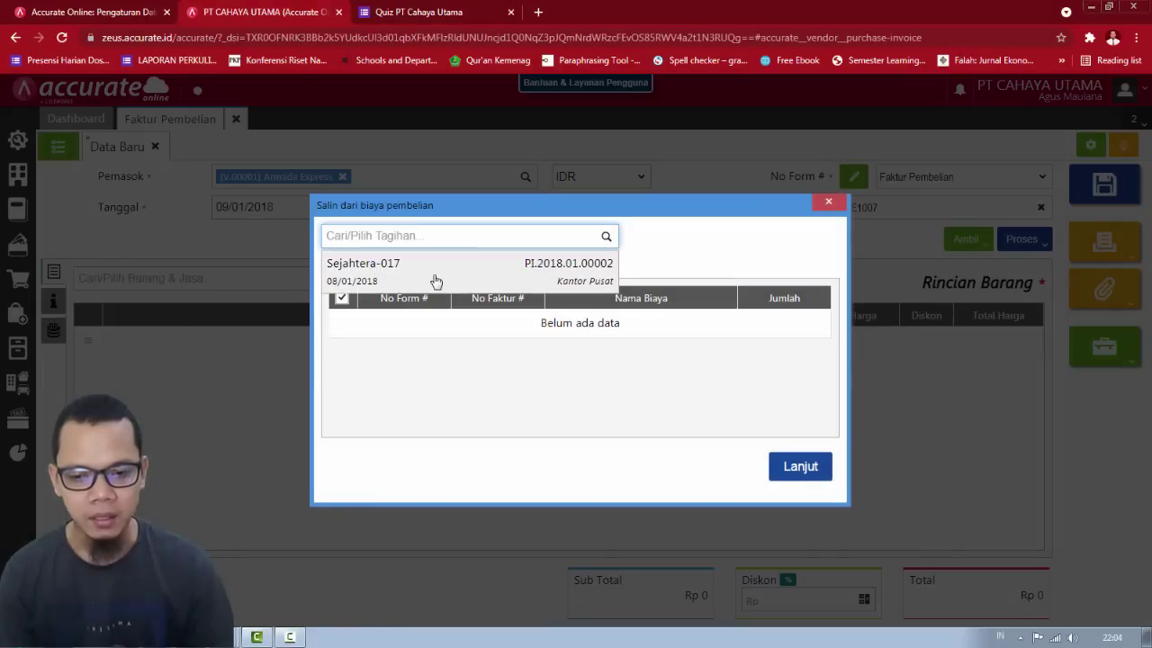
left_click(436, 281)
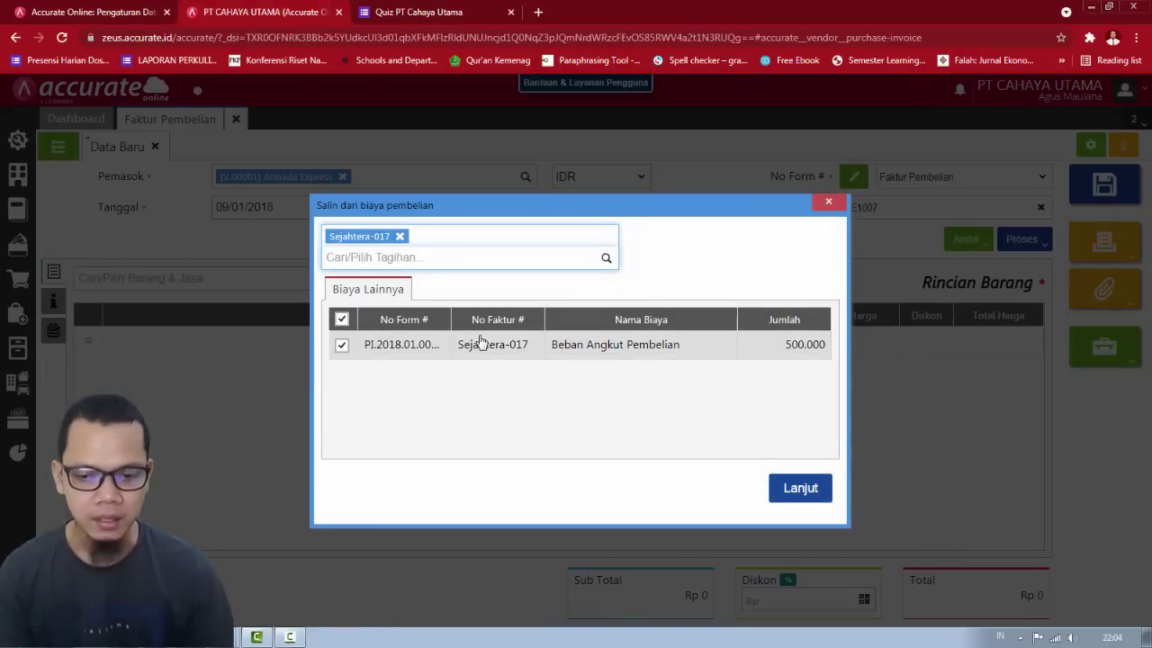
left_click(800, 488)
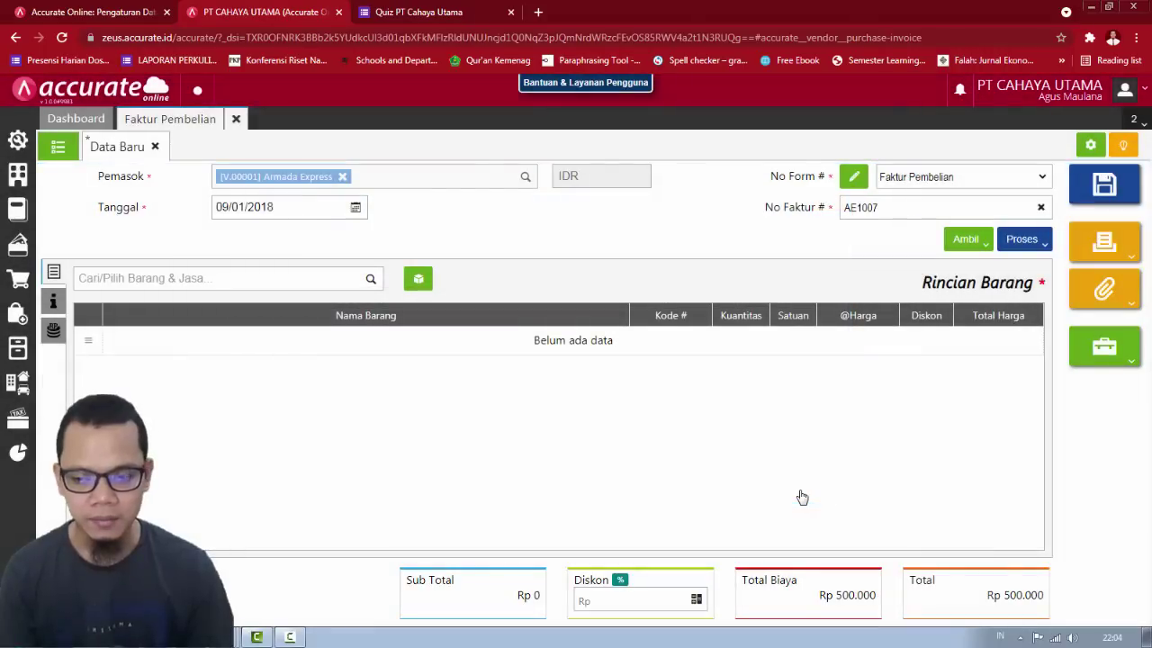
Step: Set the amount of the Beban Angkut Pembelian cost line on the Armada Express invoice to 475.000
left_click(53, 301)
left_click(53, 329)
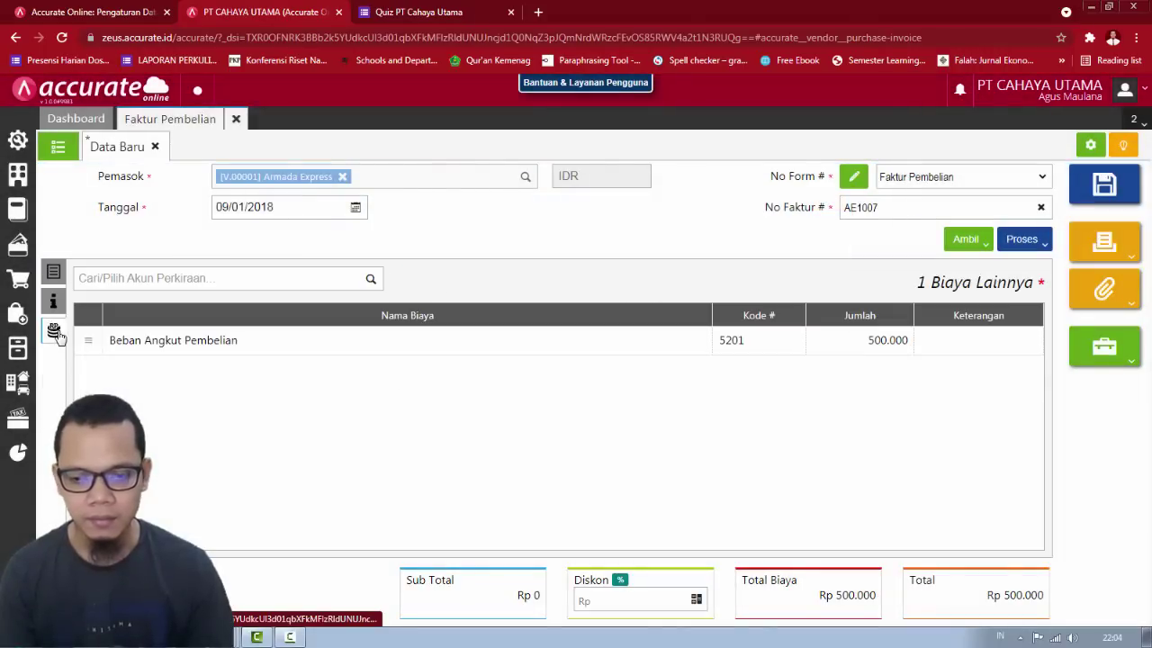
left_click(435, 346)
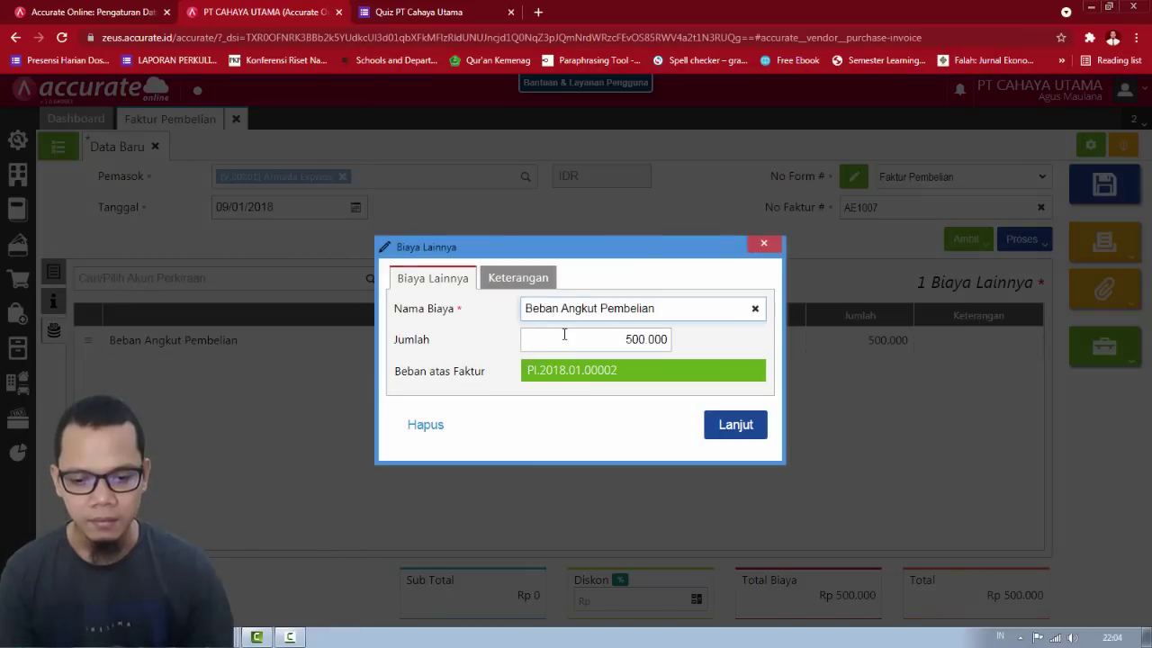
left_click(519, 279)
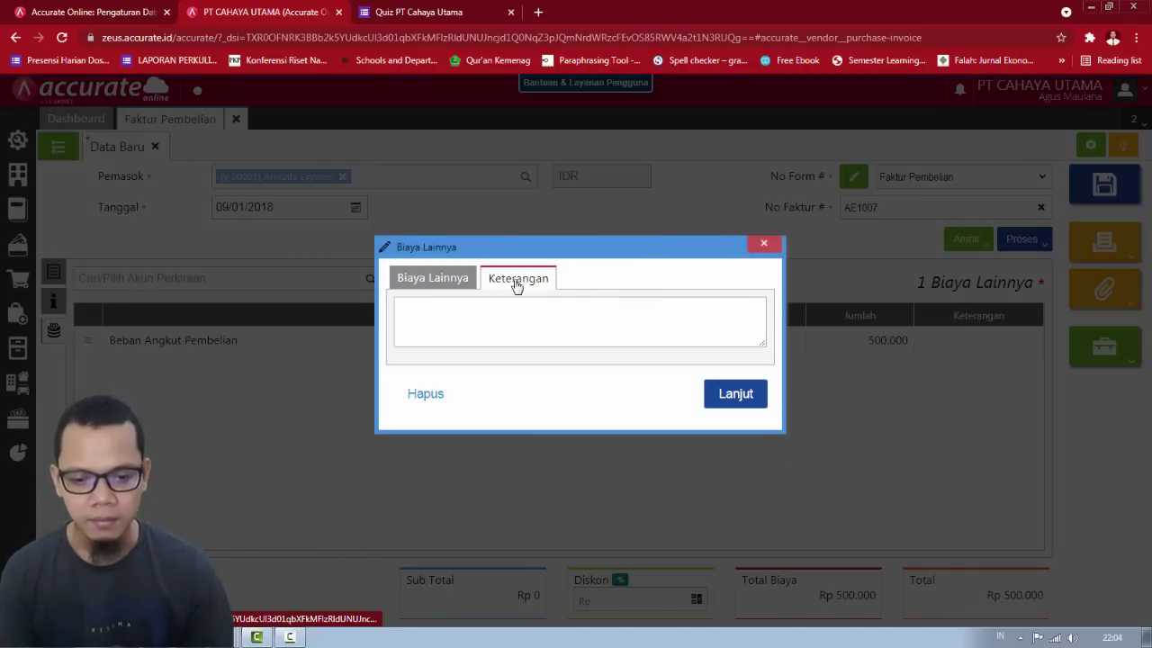
left_click(439, 281)
left_click_drag(625, 338, 686, 342)
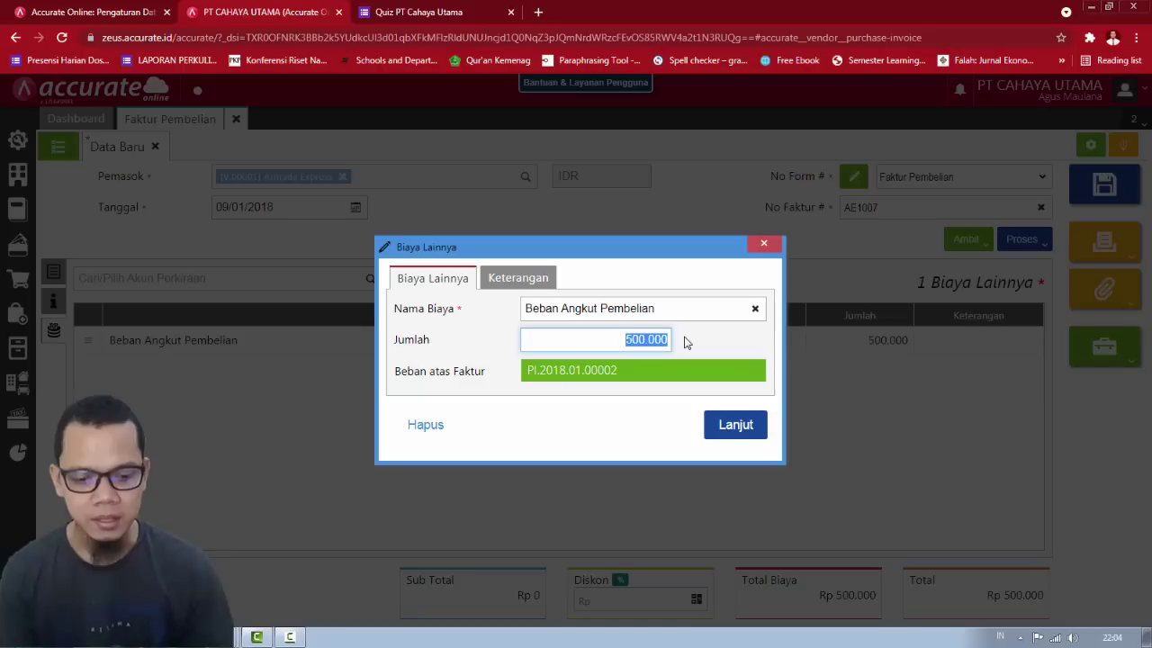
type("47.500")
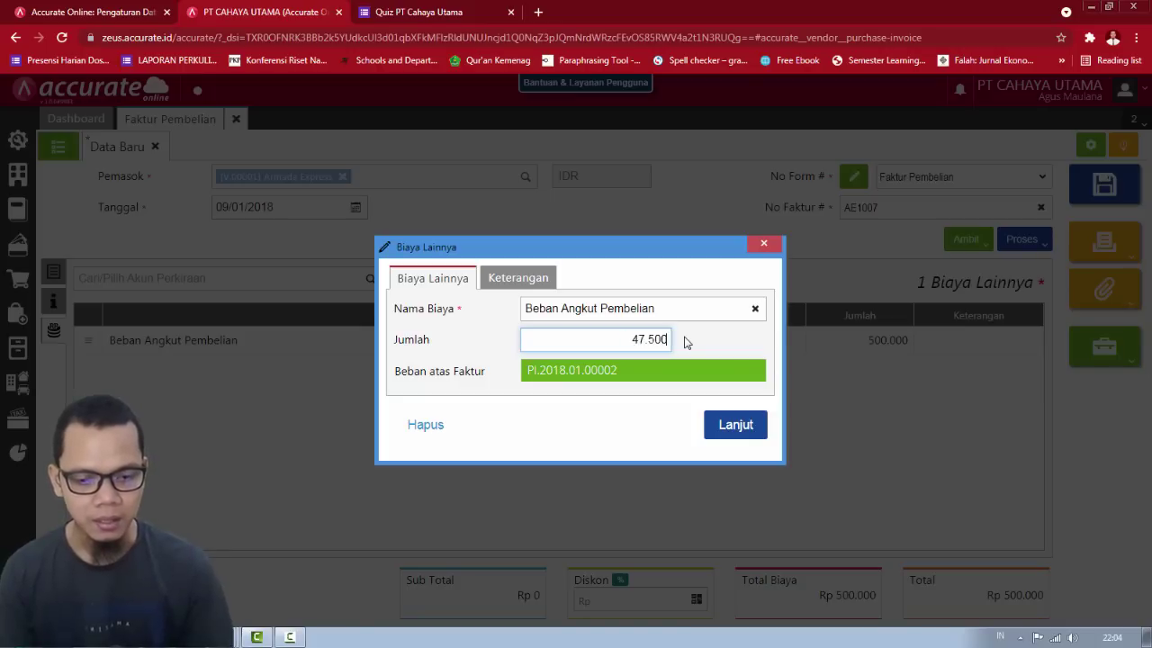
left_click(748, 429)
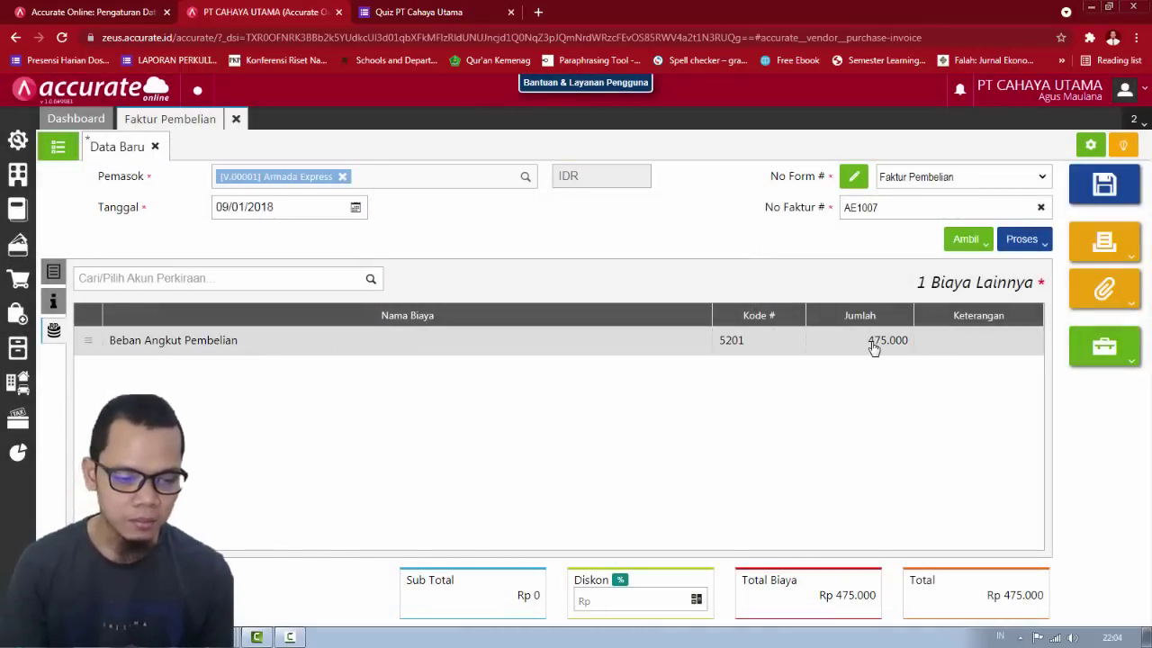
Step: Check the item, additional info and other cost details of the Armada Express invoice, and save the invoice
left_click(53, 271)
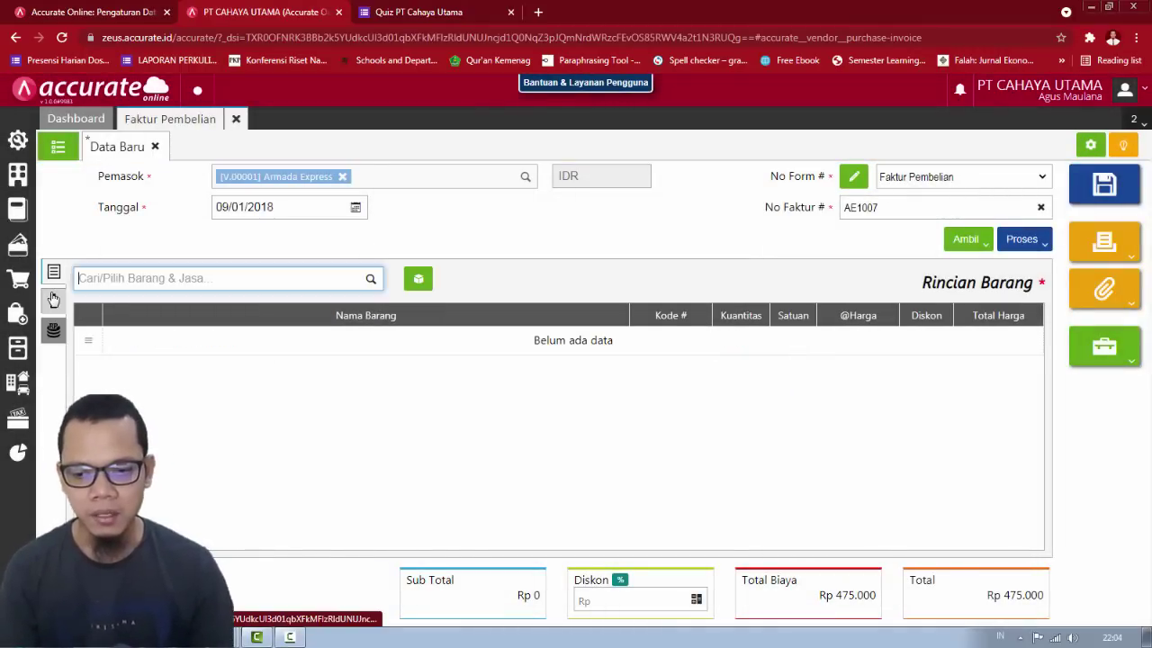
left_click(53, 301)
left_click(54, 330)
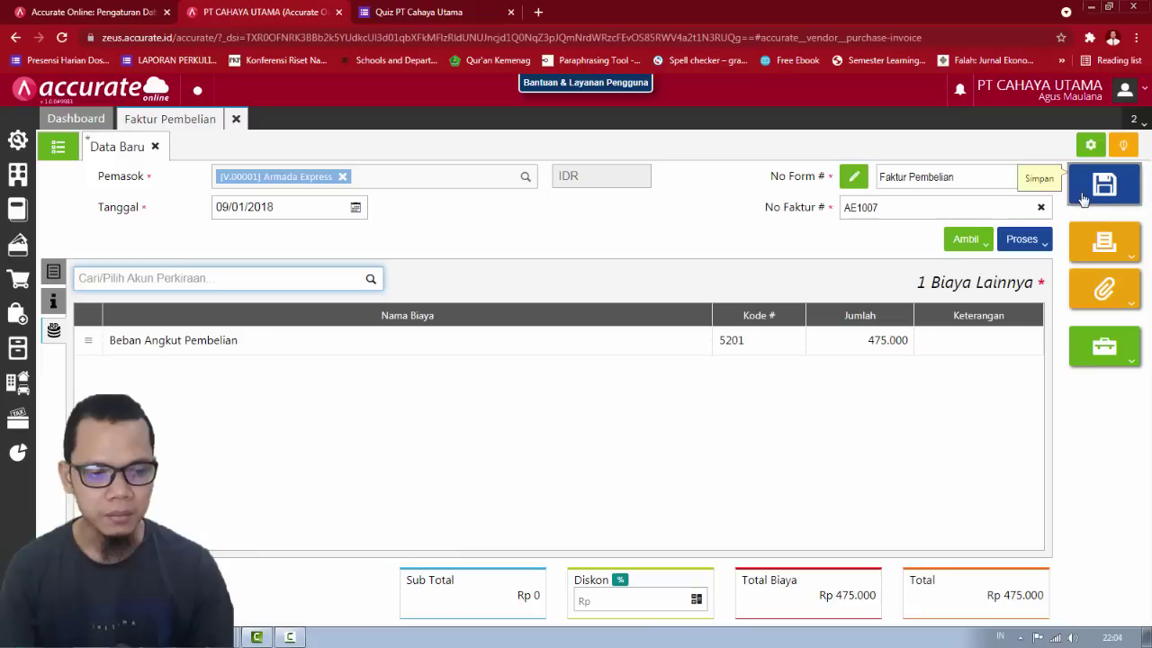
left_click(1088, 196)
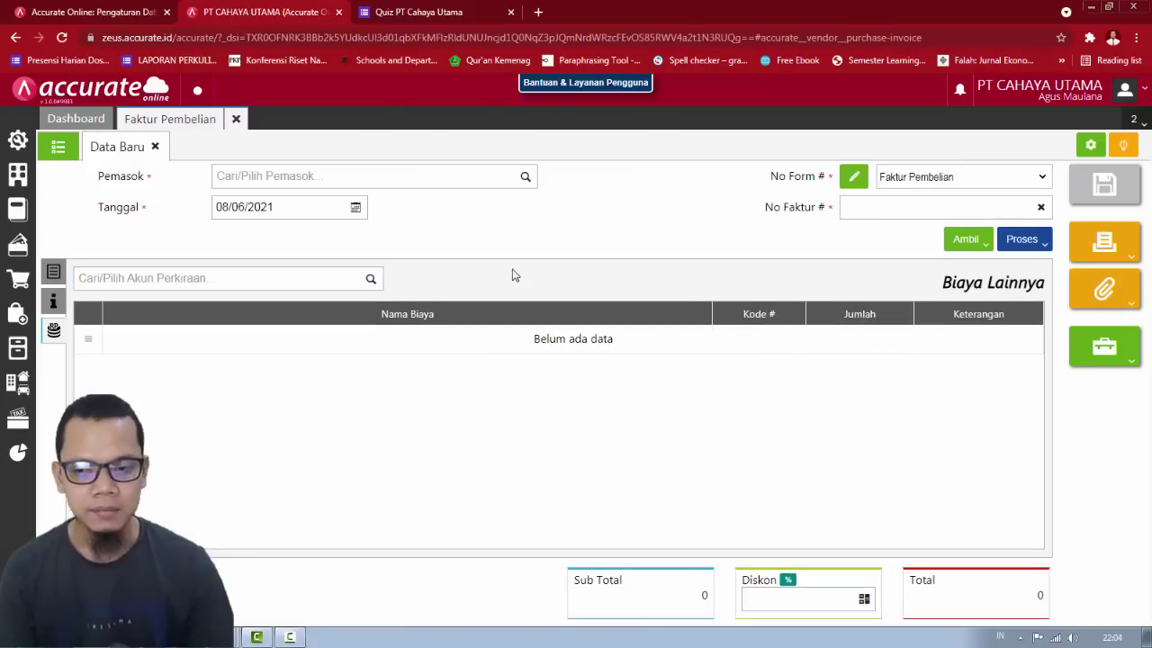
Step: Open the saved Armada Express invoice AE1007 from the purchase invoice list and examine its journal details
left_click(64, 155)
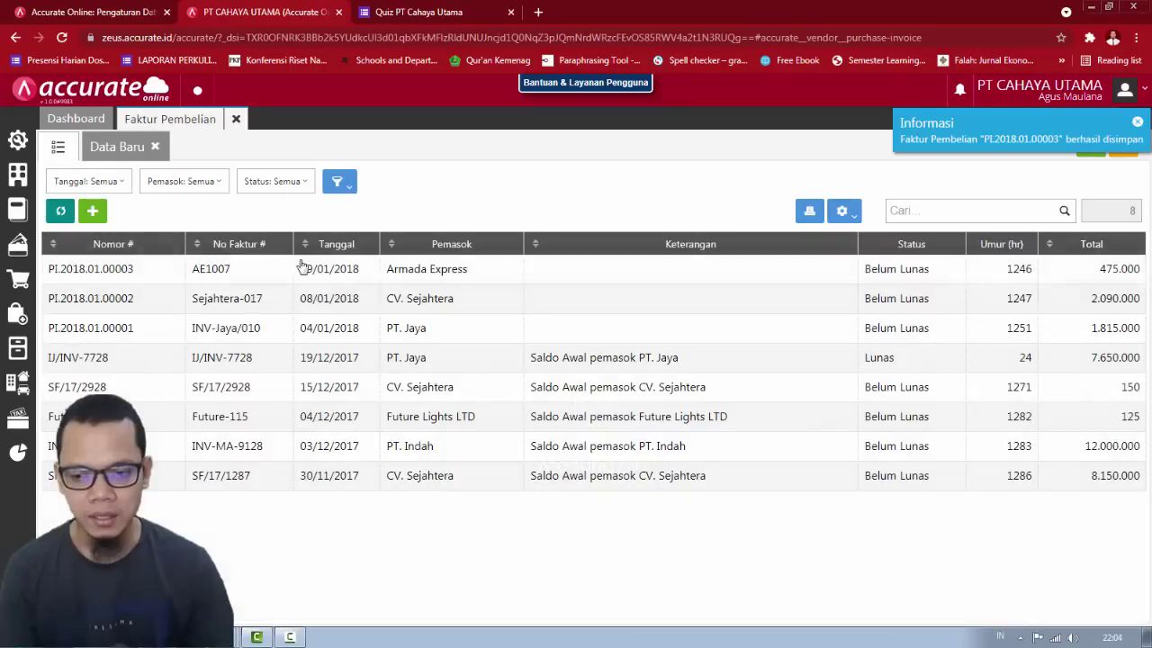
left_click(523, 283)
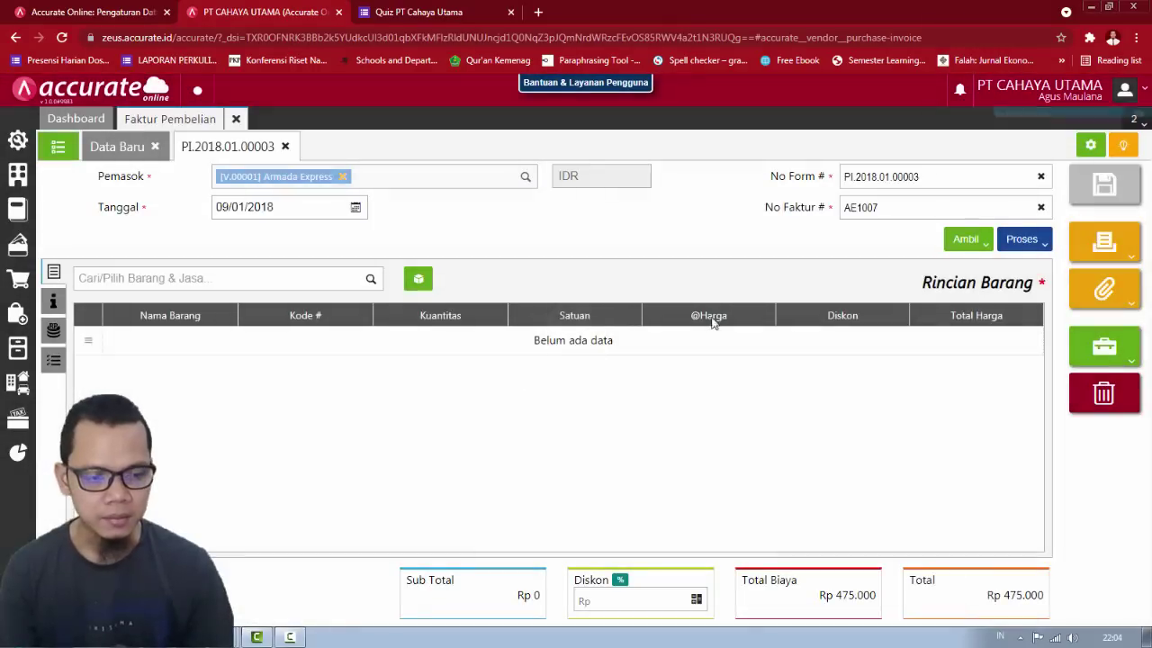
left_click(1105, 349)
scroll(1044, 441, "down", 1)
left_click(1029, 489)
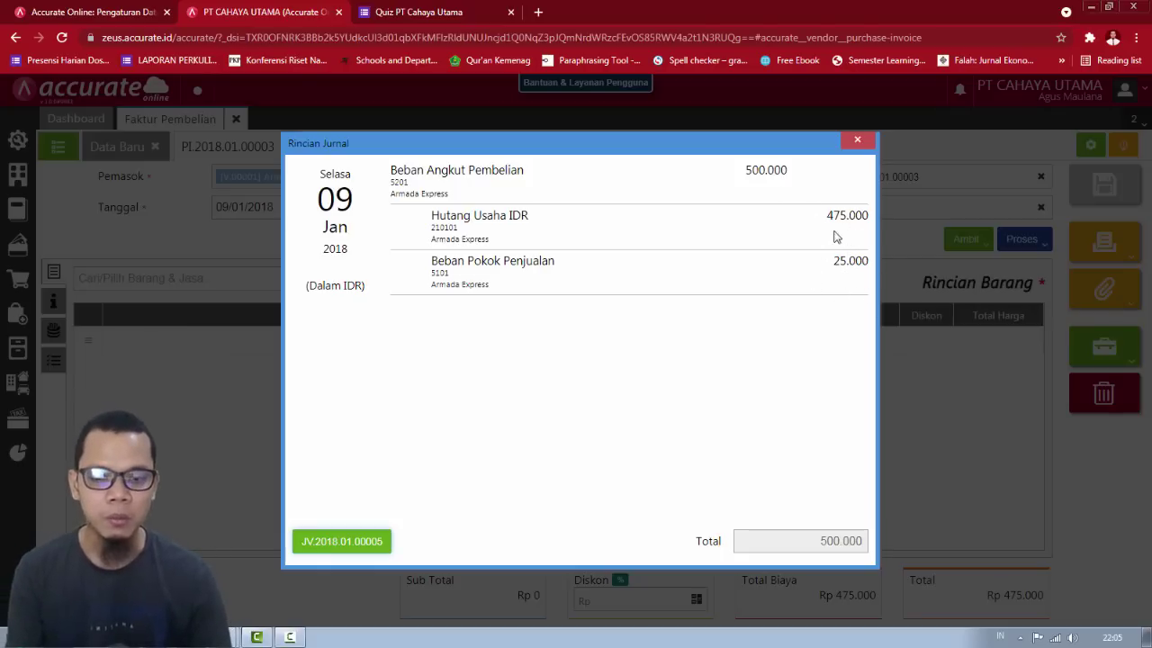
left_click(853, 141)
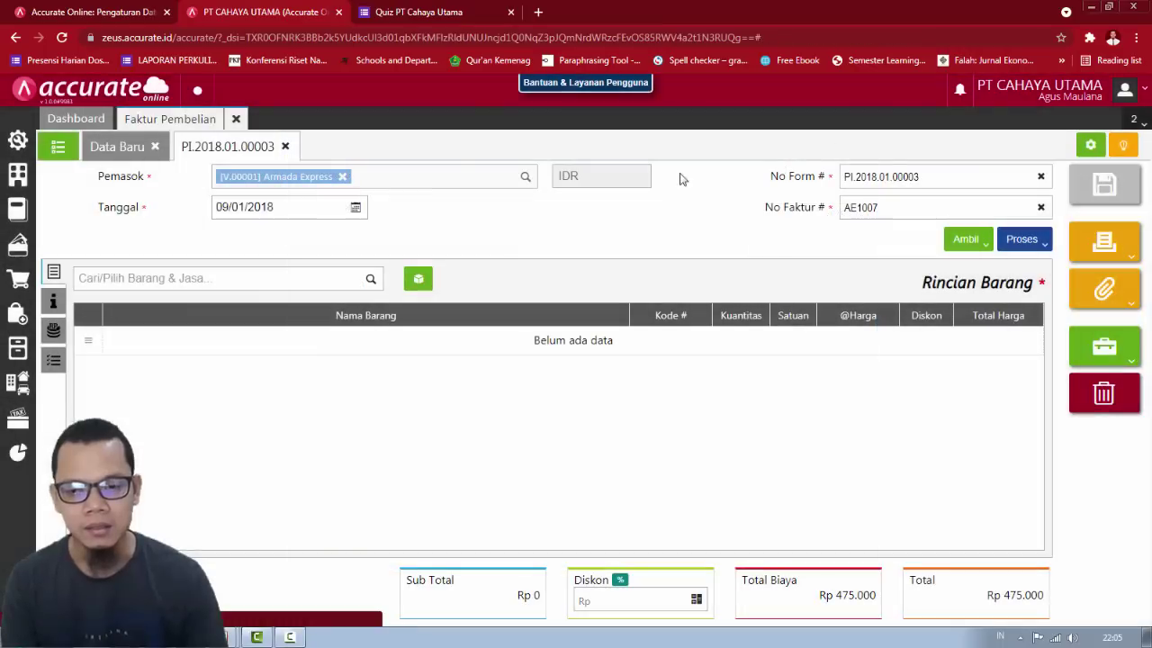
Step: Close the purchase invoices and switch to the exercise slides, advancing to the Uang Muka Pembelian exercise
left_click(236, 119)
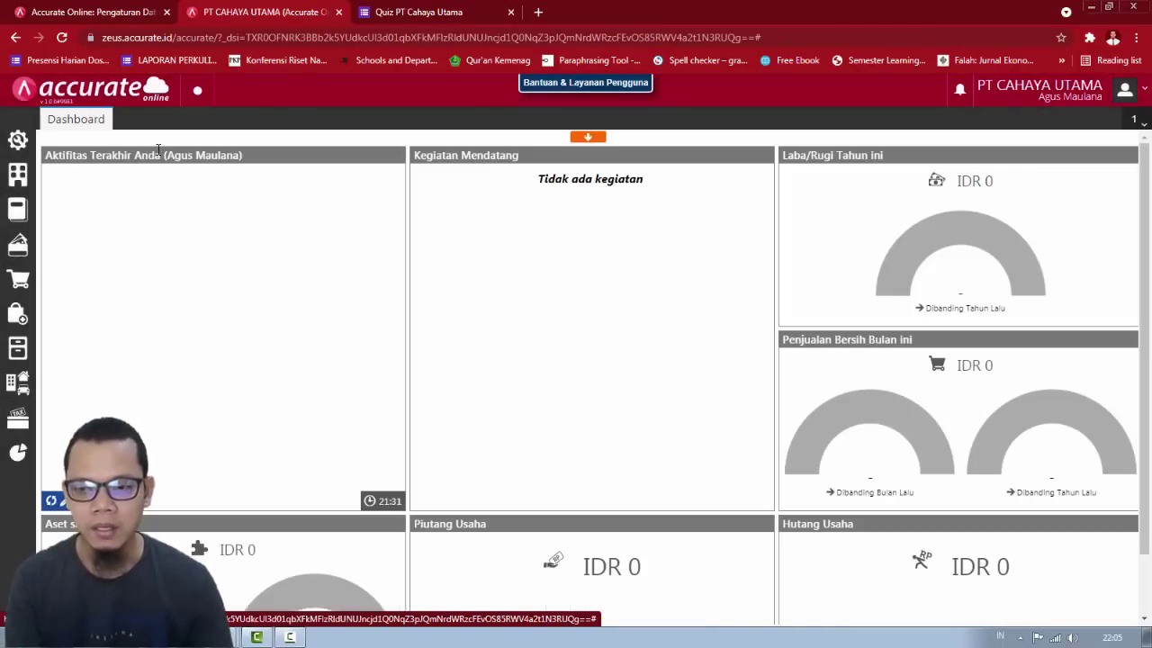
key("alt+Tab")
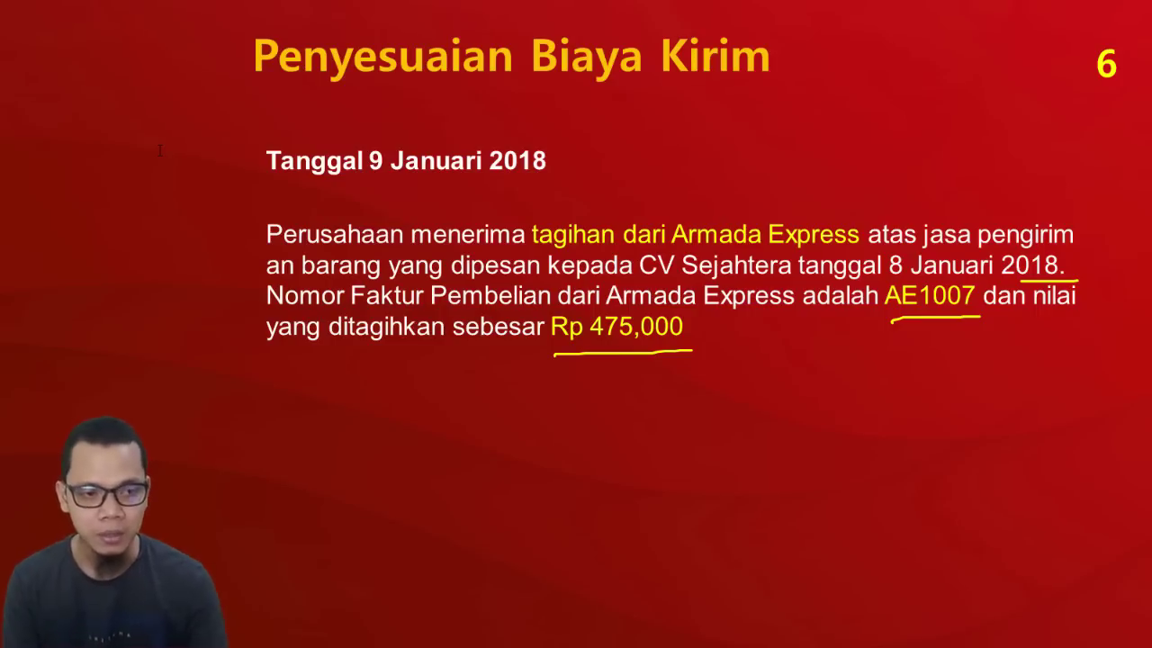
key("Right")
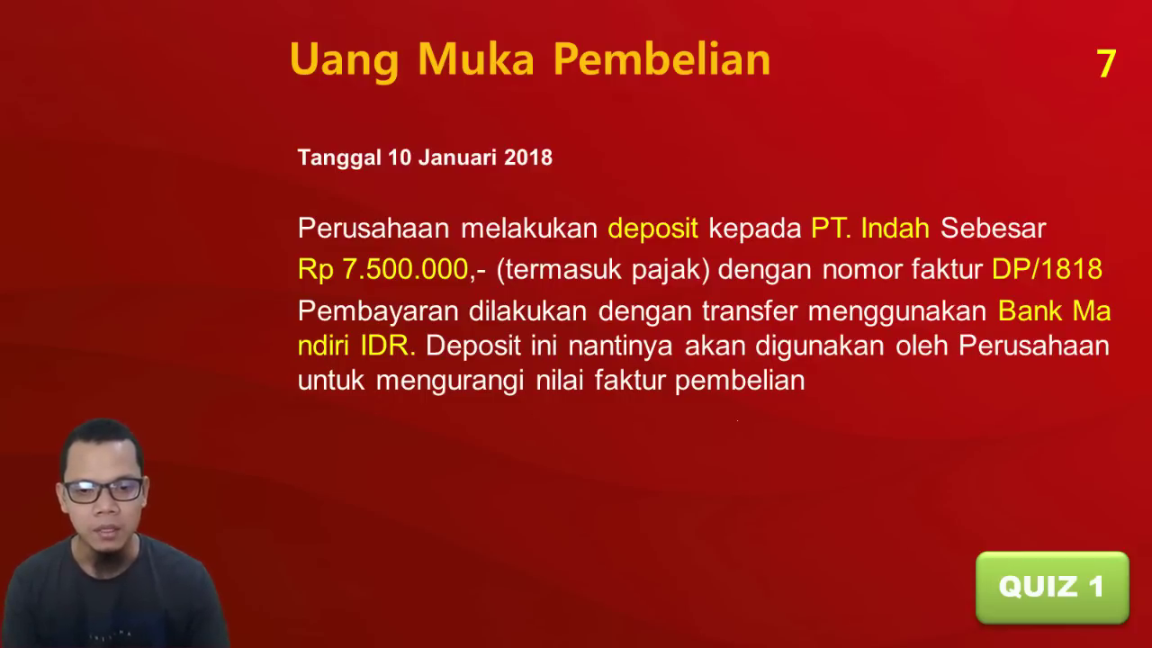
Step: Switch to Accurate Online and start a new purchase down payment (Uang Muka Pembelian) for supplier PT. Indah
key("alt+Tab")
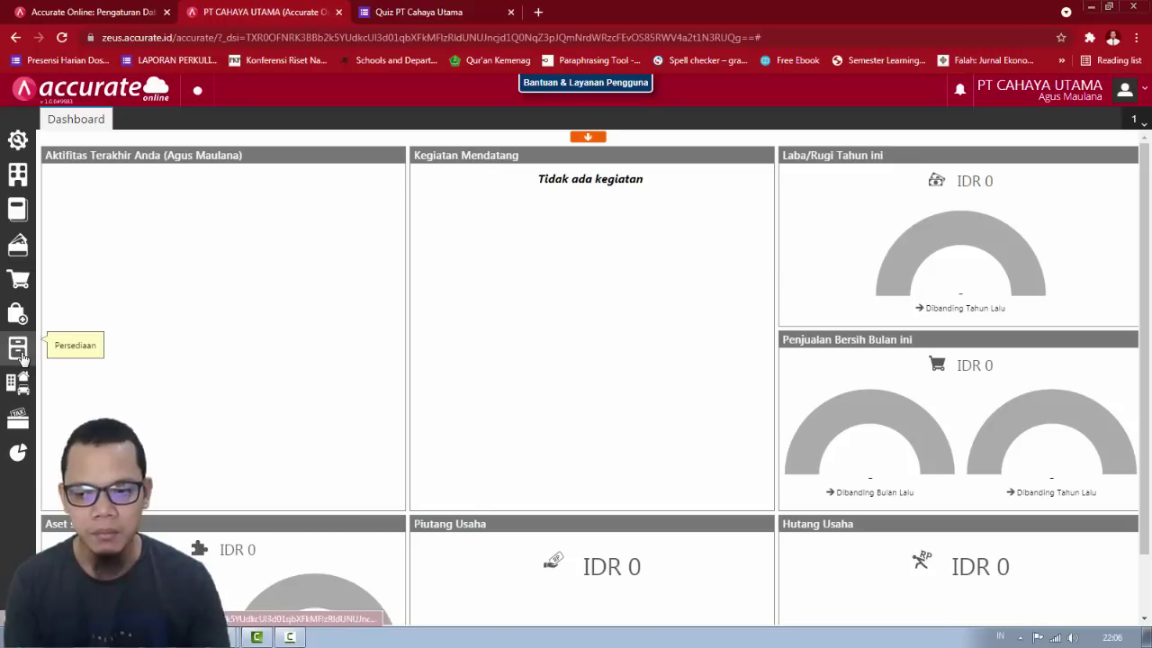
left_click(20, 320)
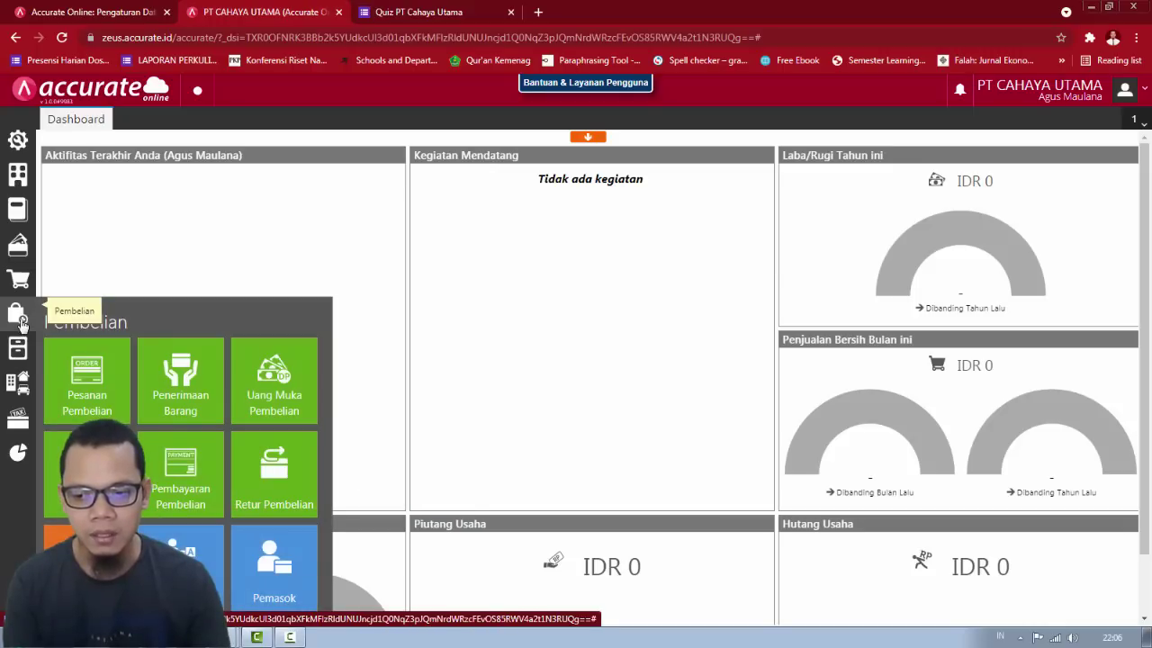
left_click(274, 392)
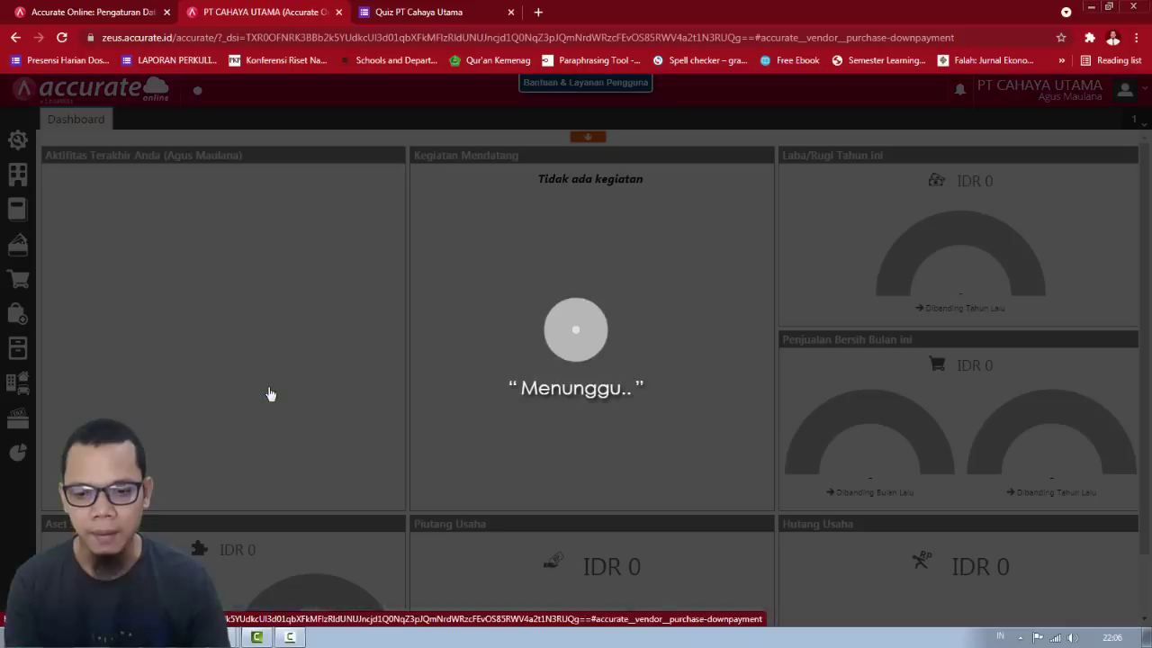
key("alt+Tab")
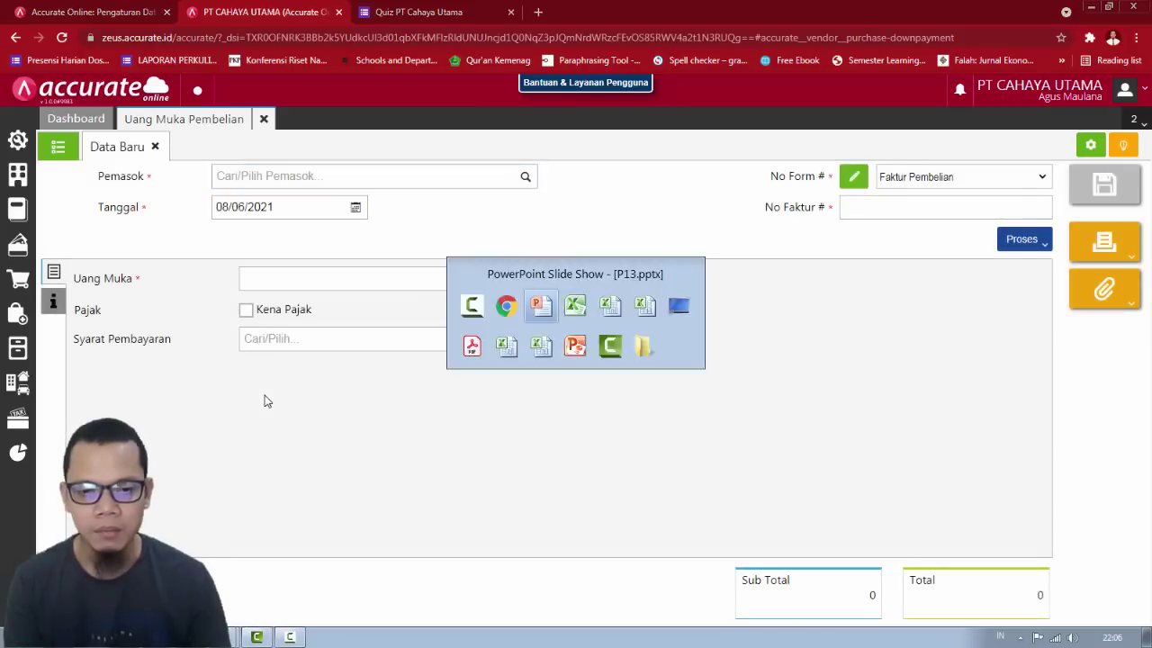
key("alt+Tab")
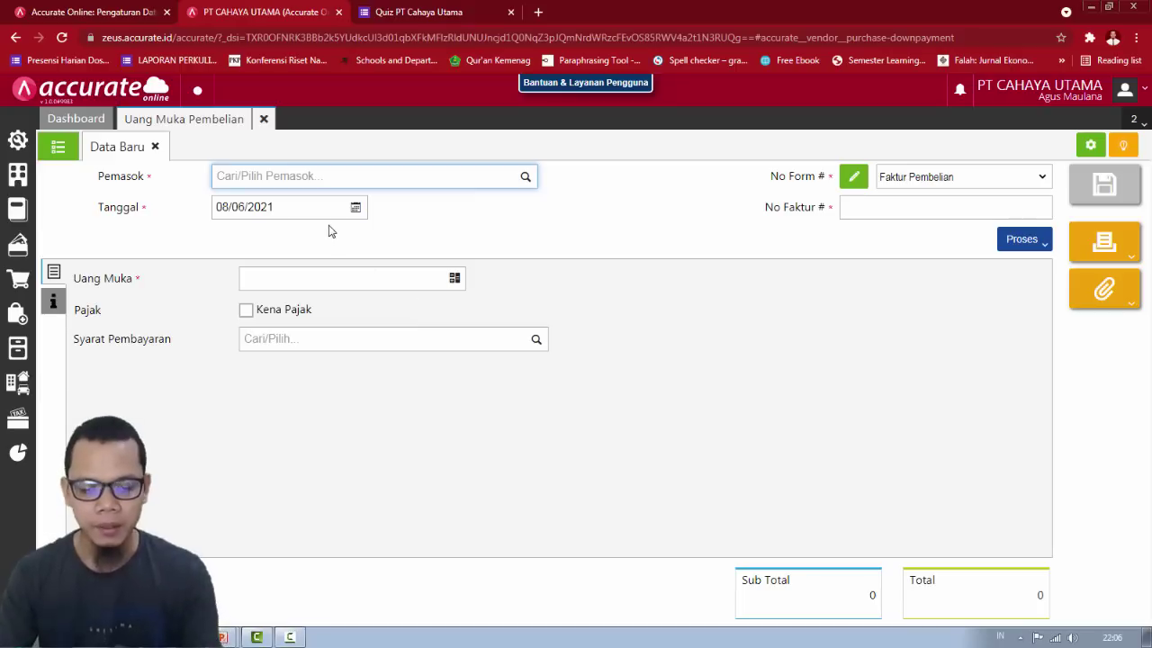
type("indah")
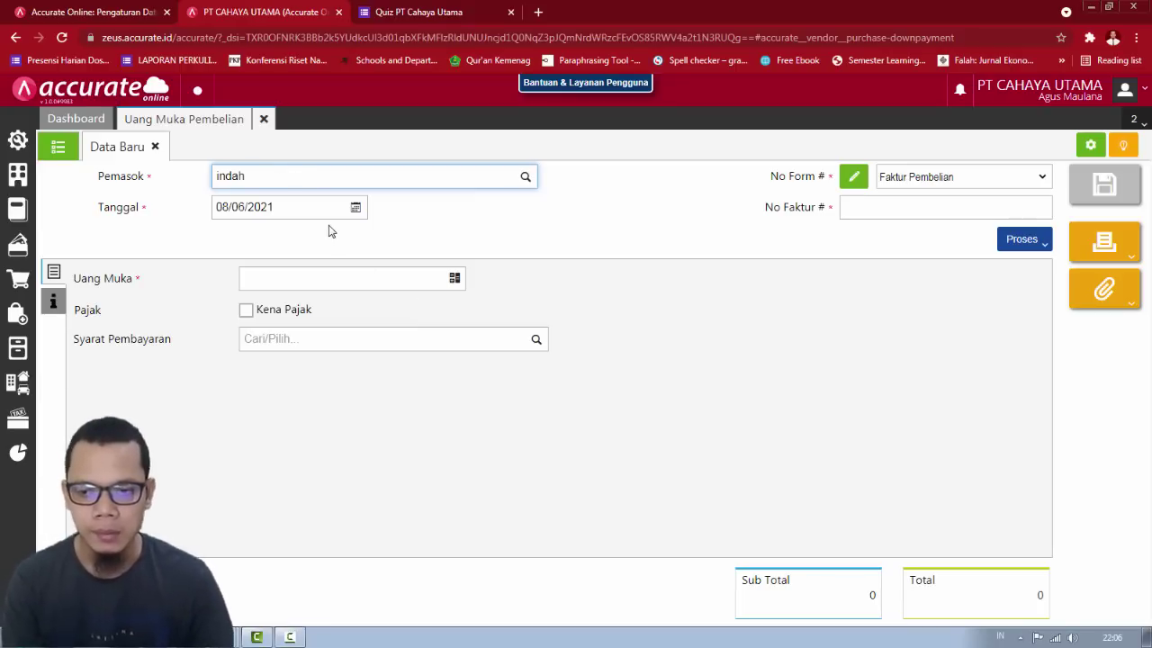
left_click(250, 215)
Step: Check the transaction date on the exercise slide and set the PT. Indah down payment's date to 10/01/2018
key("alt+Tab")
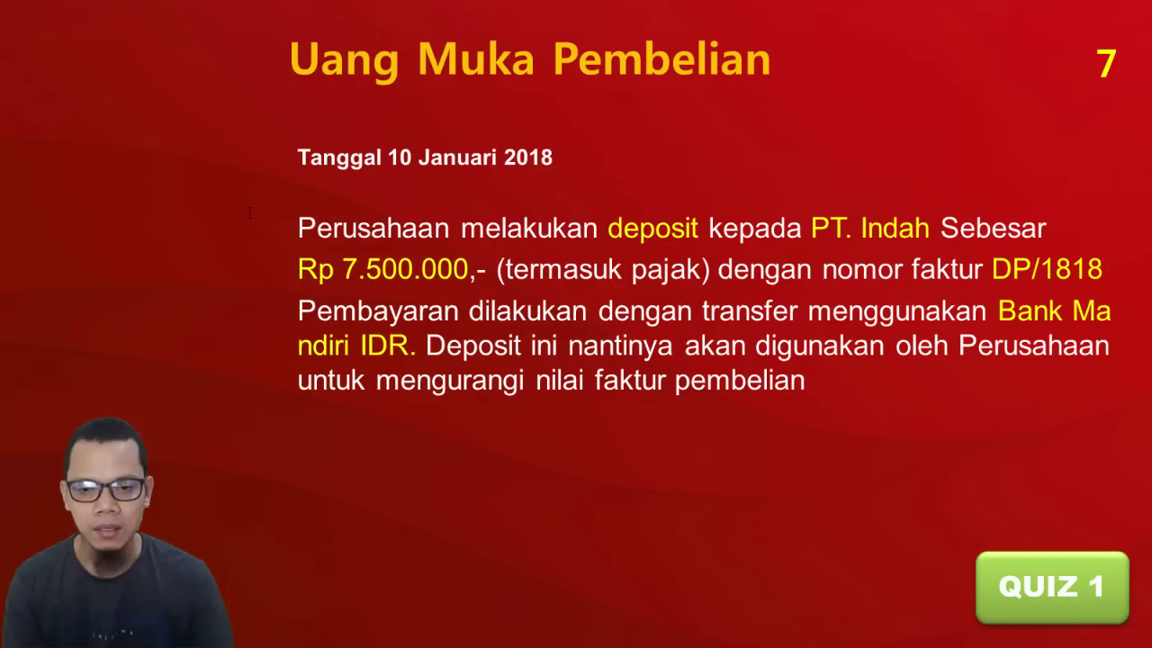
key("alt+Tab")
left_click(250, 212)
type("10/01/2018")
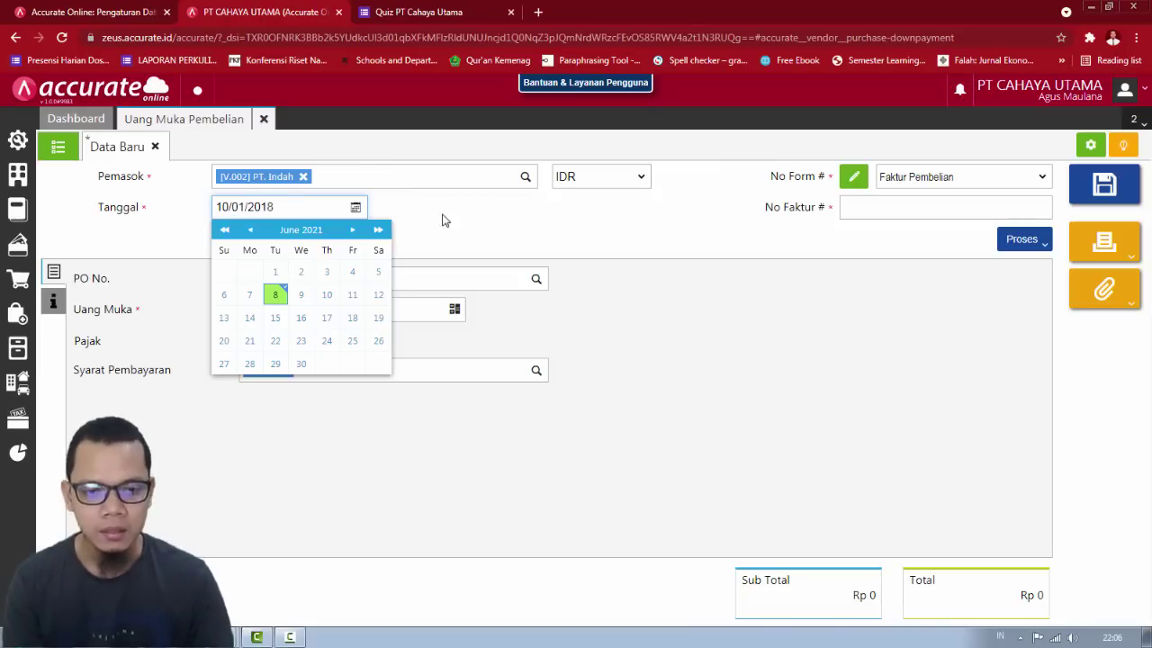
Step: Look up the invoice number on the exercise slide and enter DP/1818 as the down payment's invoice number
left_click(903, 234)
key("alt+Tab")
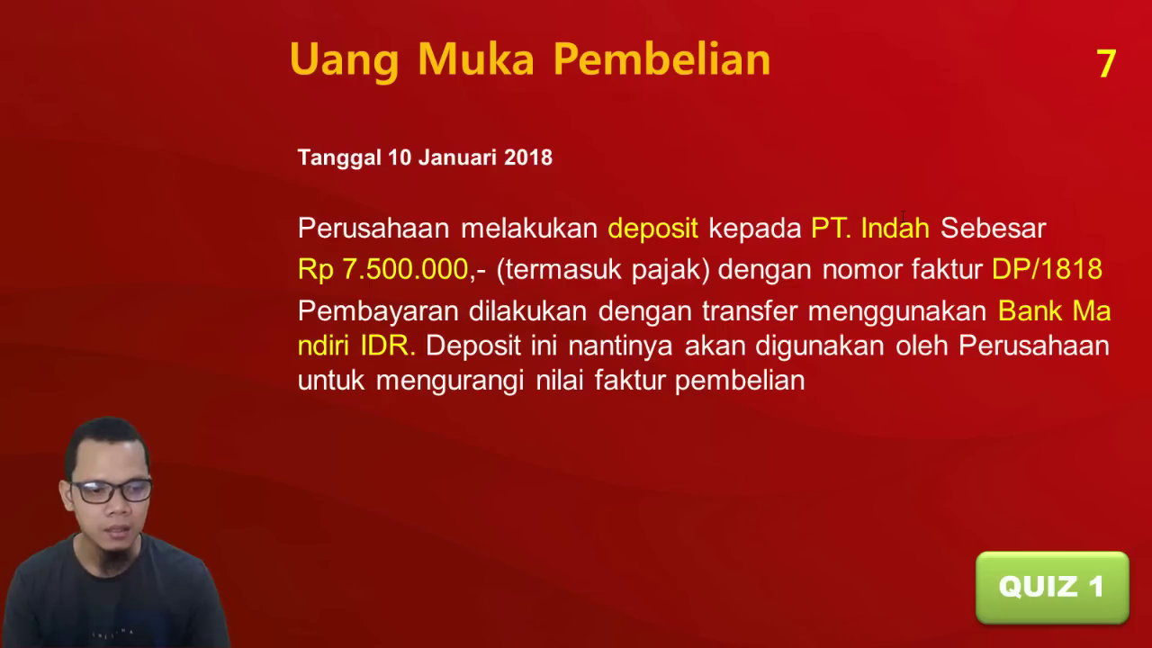
key("alt+Tab")
type("D")
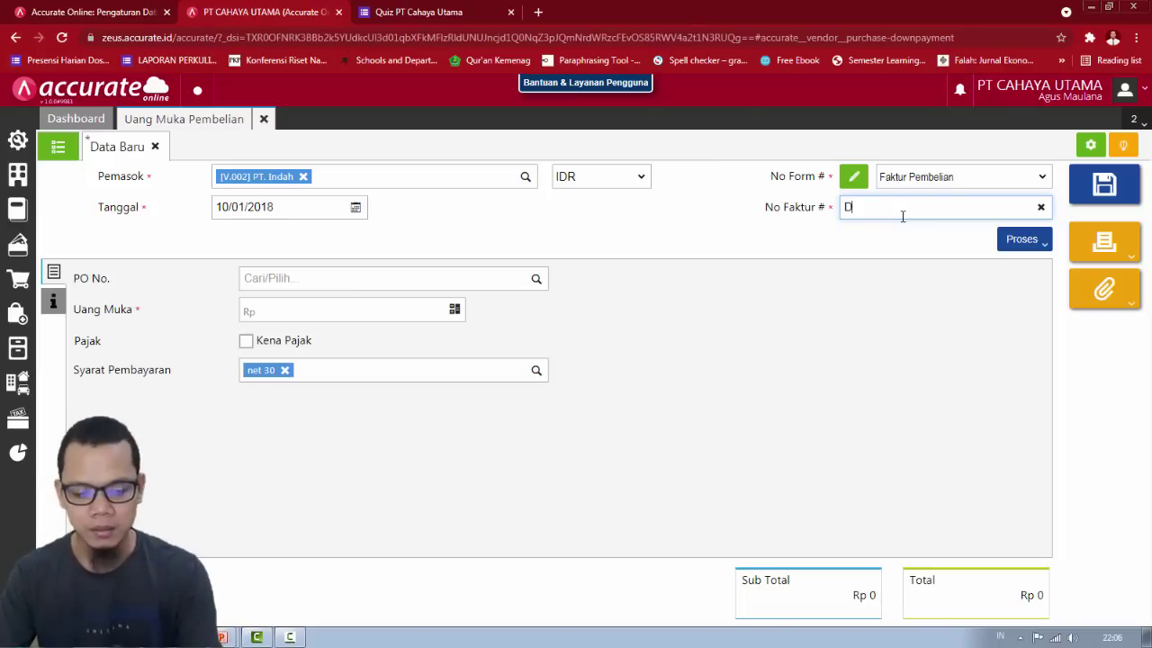
type("P/181")
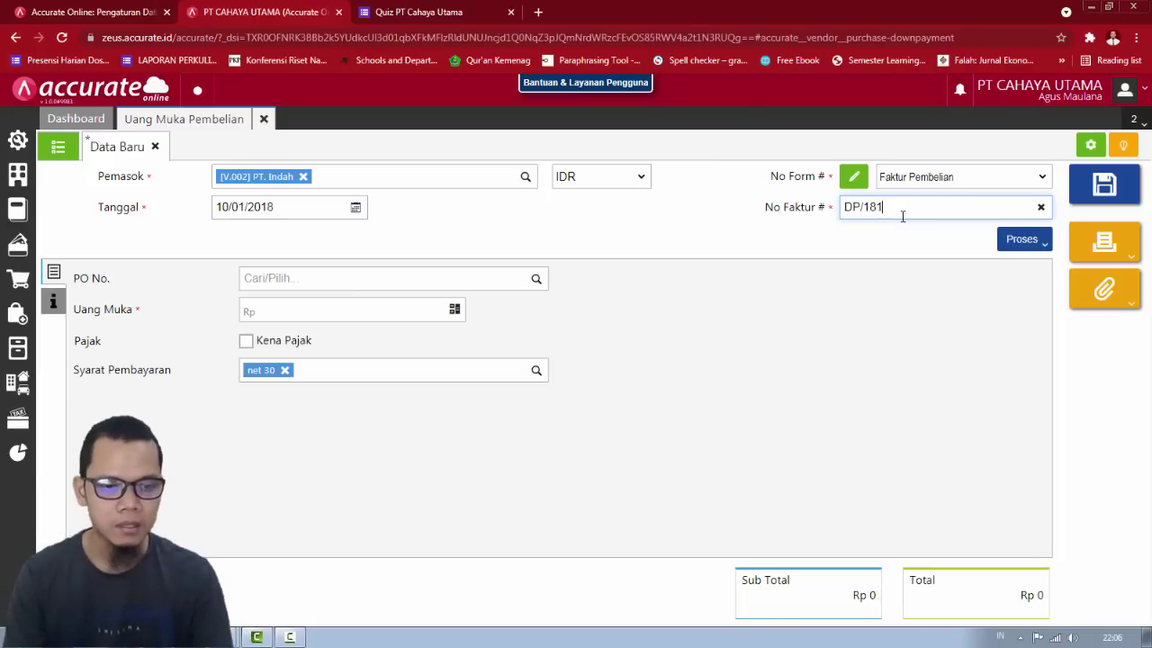
type("8")
Step: Check the deposit amount on the exercise slide and enter 7.500.000 as the PT. Indah down payment's Uang Muka
key("alt+Tab")
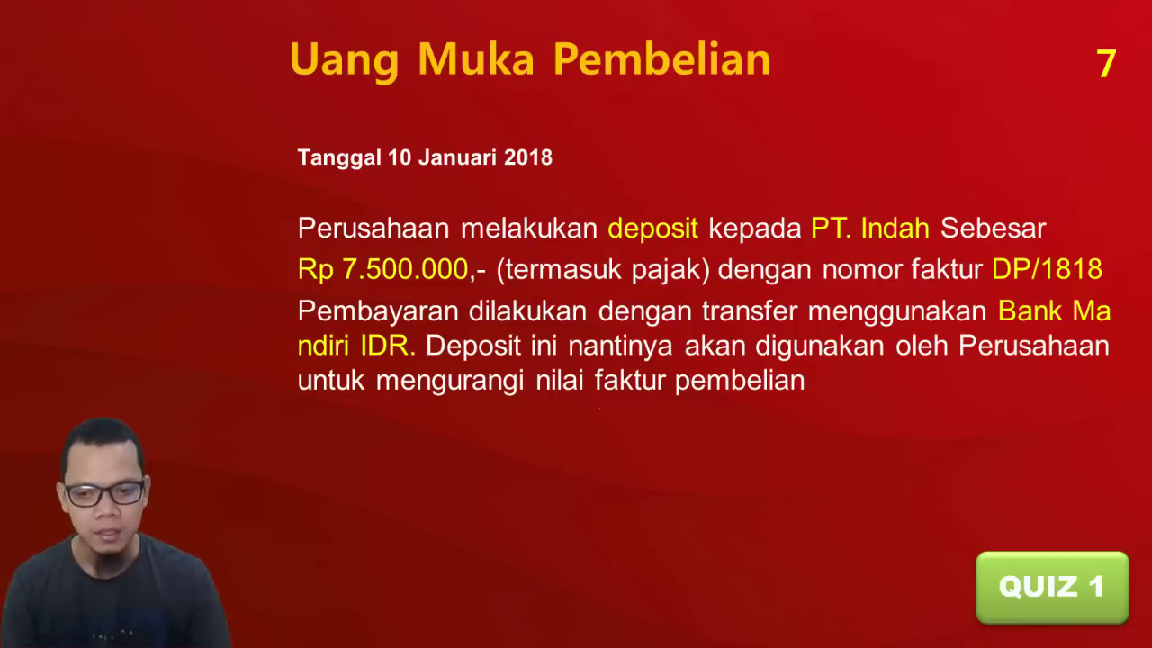
key("alt+Tab")
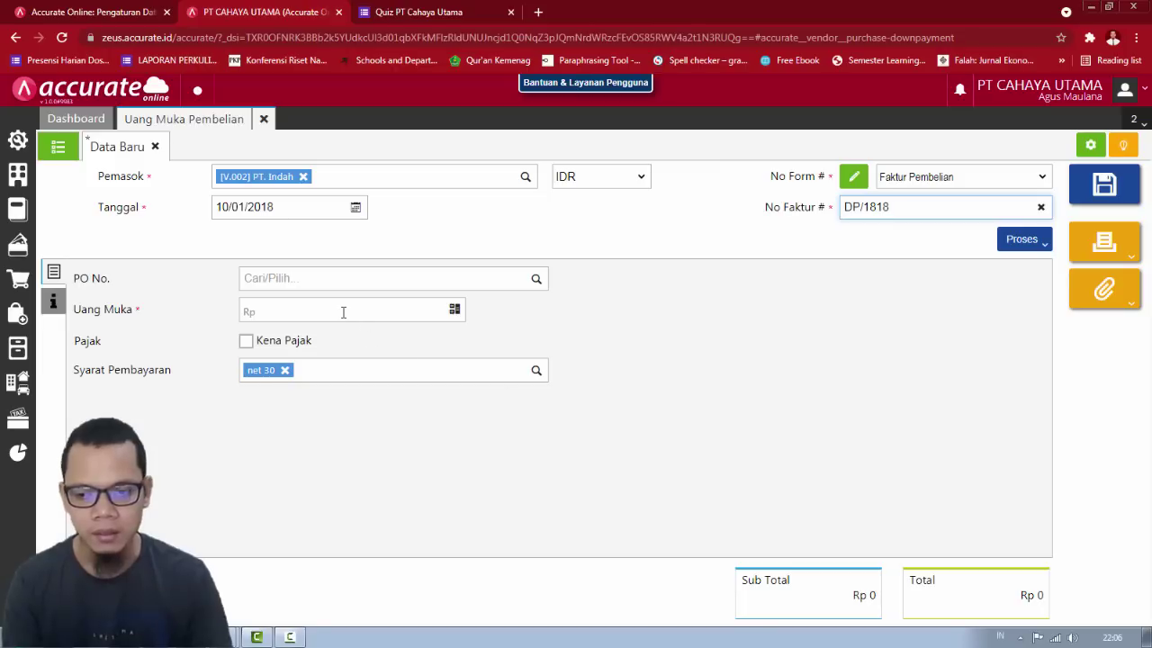
left_click(343, 312)
key("alt+Tab")
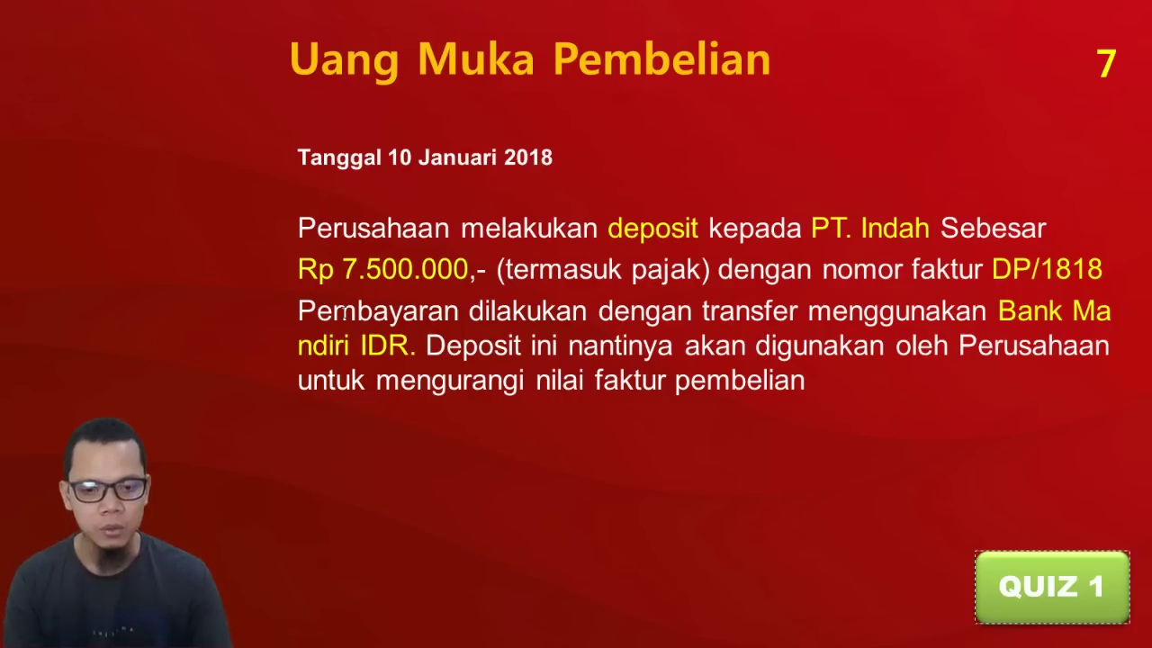
key("alt+Tab")
type("750000")
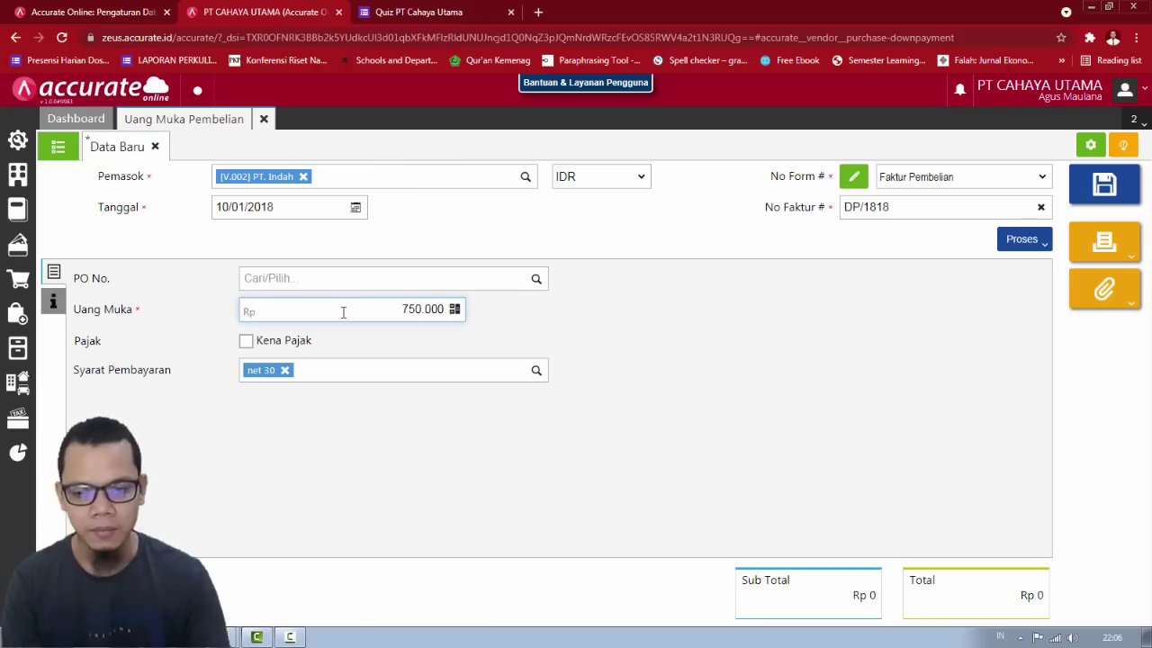
type("0")
key("alt+Tab")
key("alt+Tab")
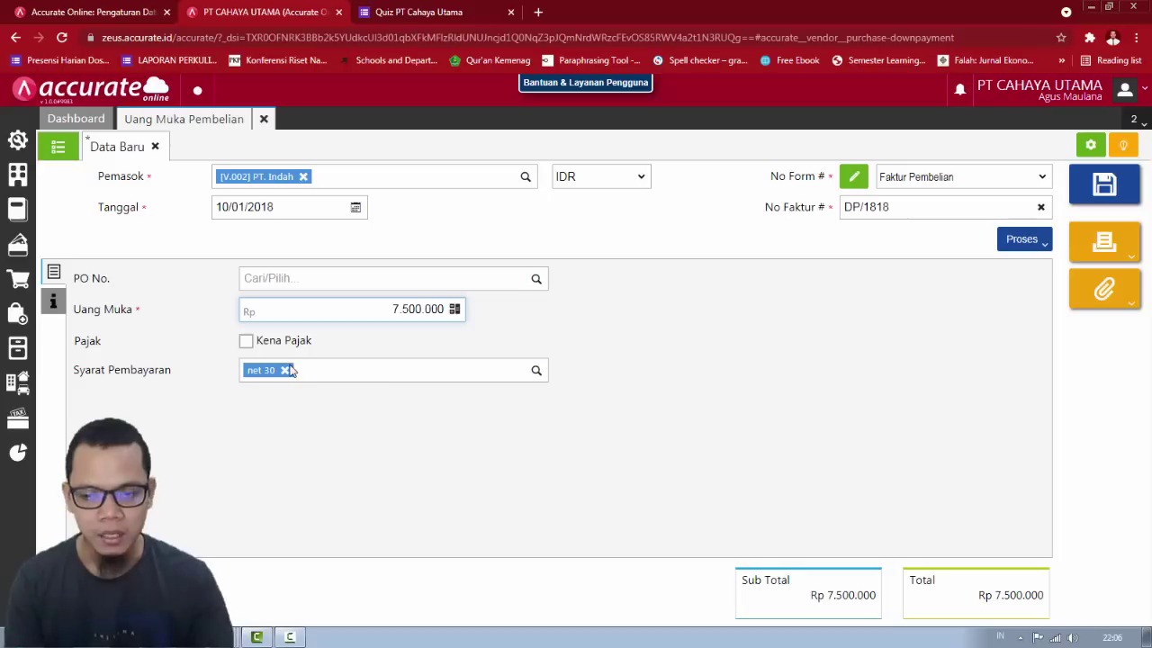
Step: Mark the down payment as taxable (Kena Pajak) with Pajak Pertambahan Nilai as its PPN
left_click(247, 342)
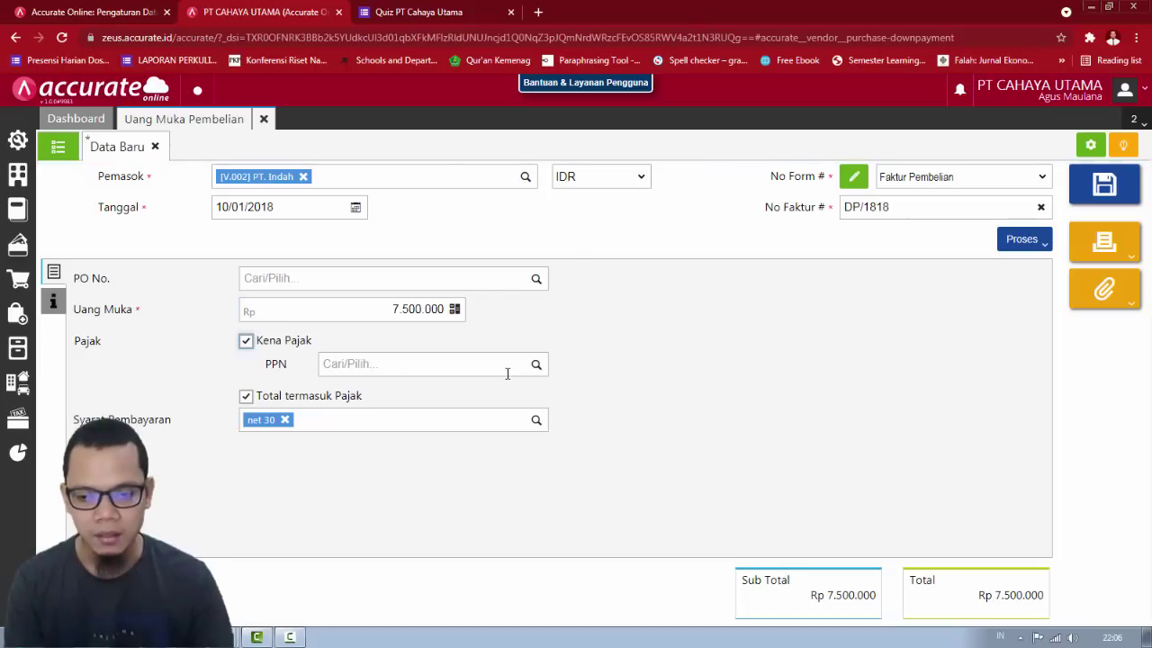
left_click(535, 365)
left_click(496, 400)
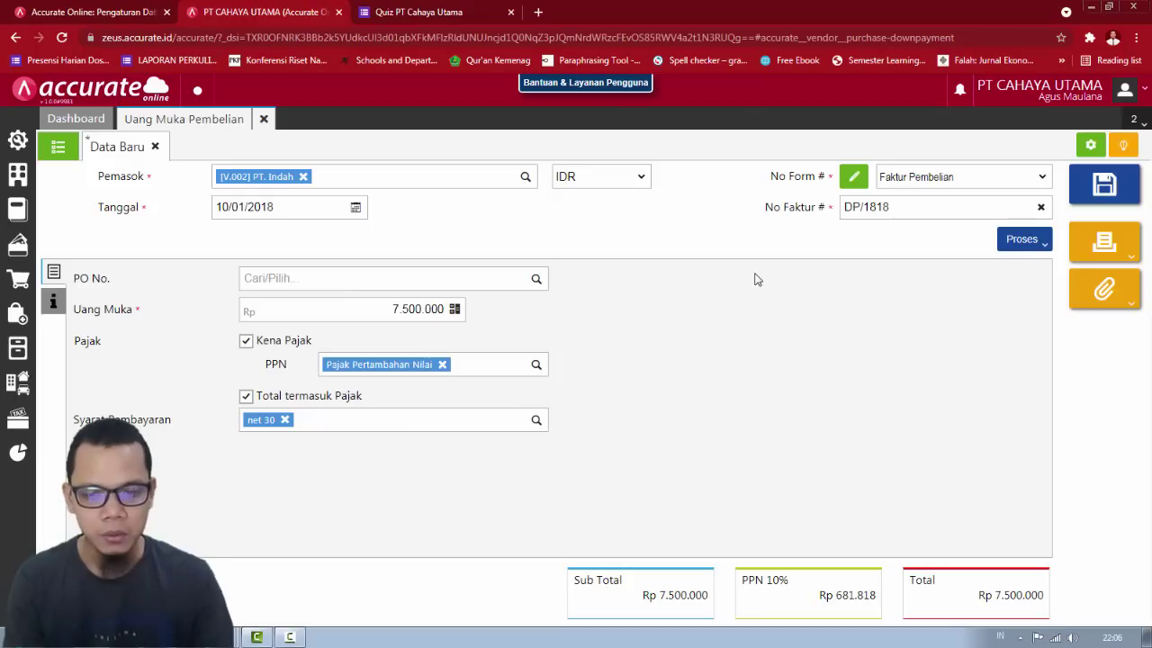
Step: Review the down payment's Info lainnya details and process the down payment into a purchase payment
left_click(55, 302)
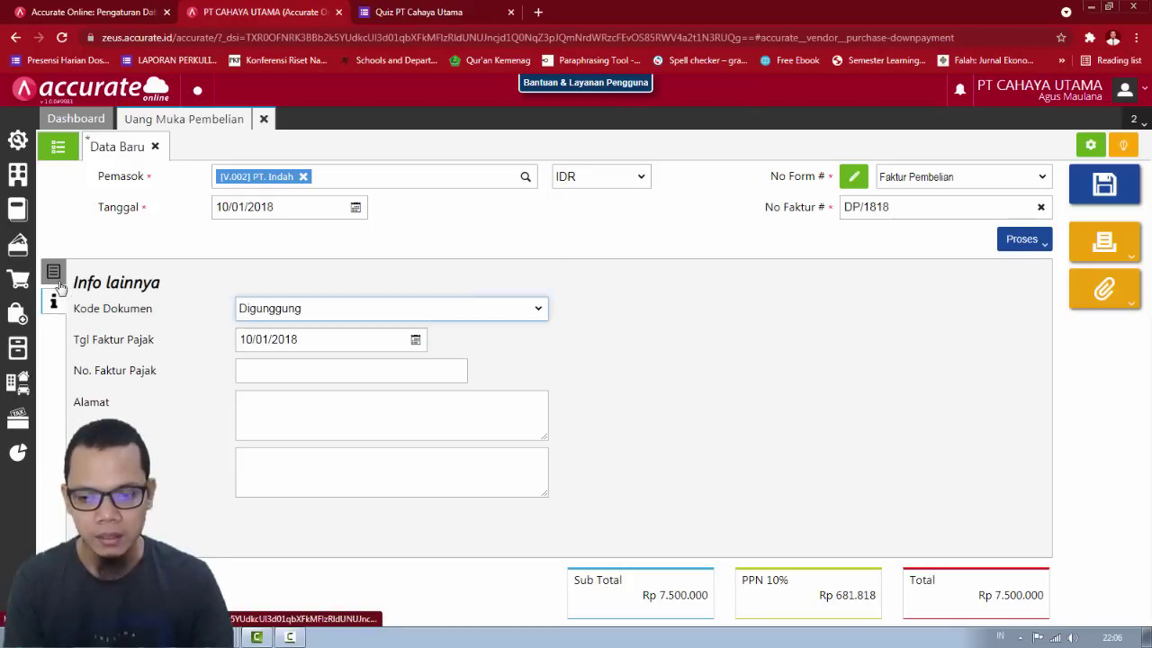
left_click(57, 275)
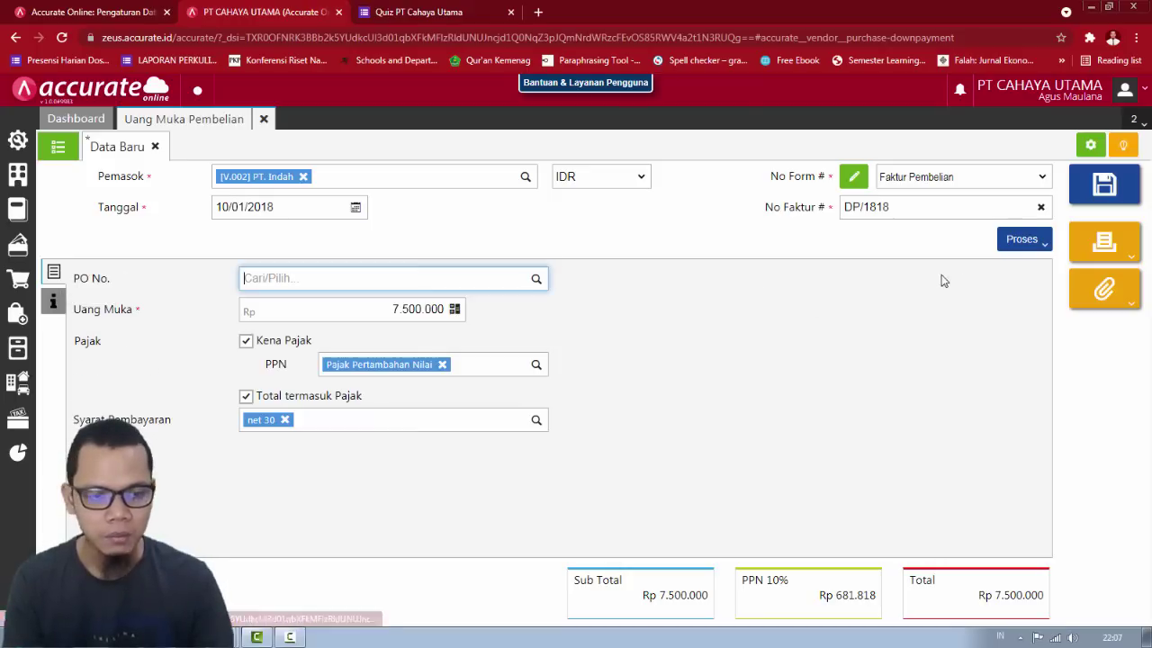
left_click(1027, 242)
left_click(995, 273)
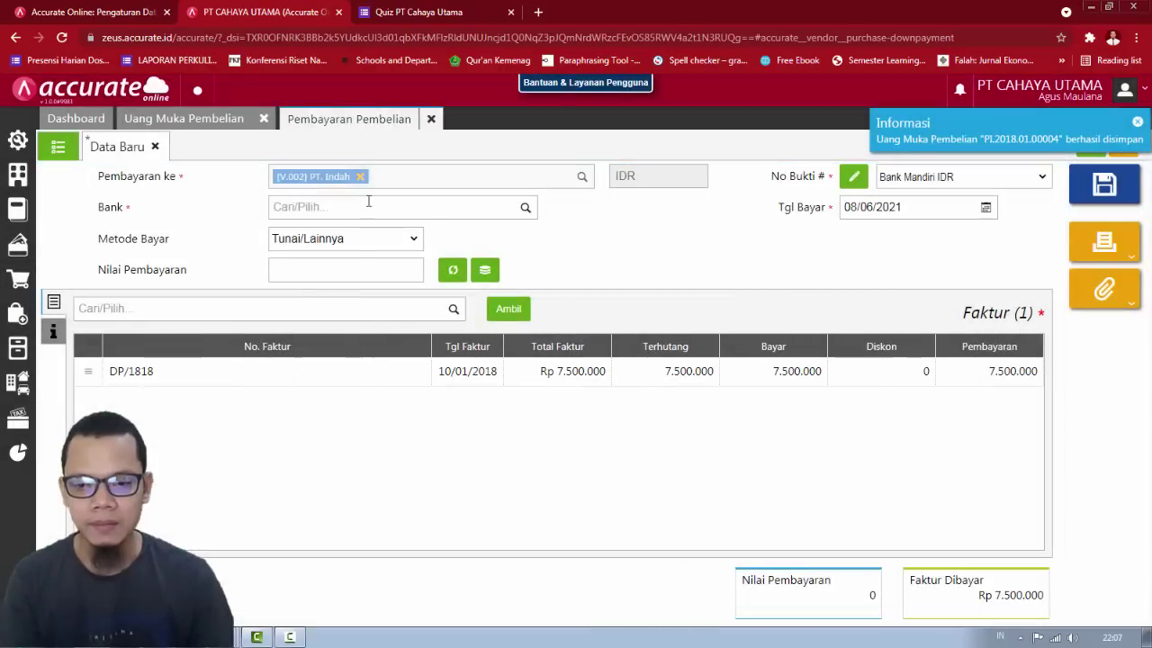
Step: Set the payment's bank to Bank Mandiri IDR and, after checking the exercise slide, its payment method to Transfer Bank
left_click(527, 212)
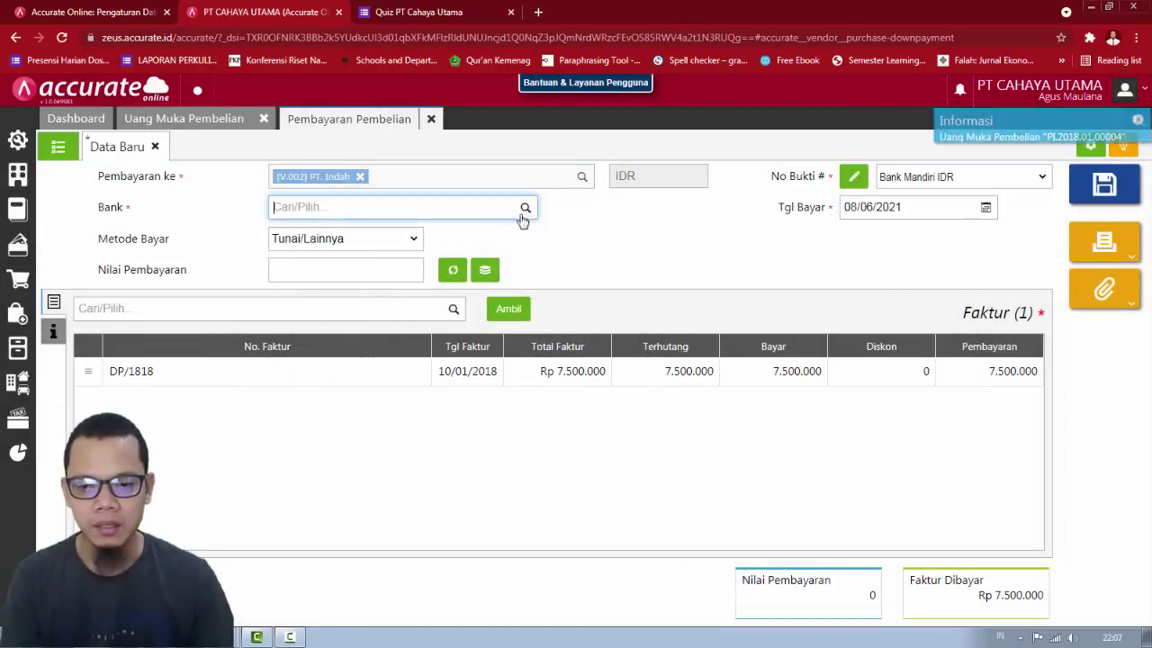
left_click(390, 333)
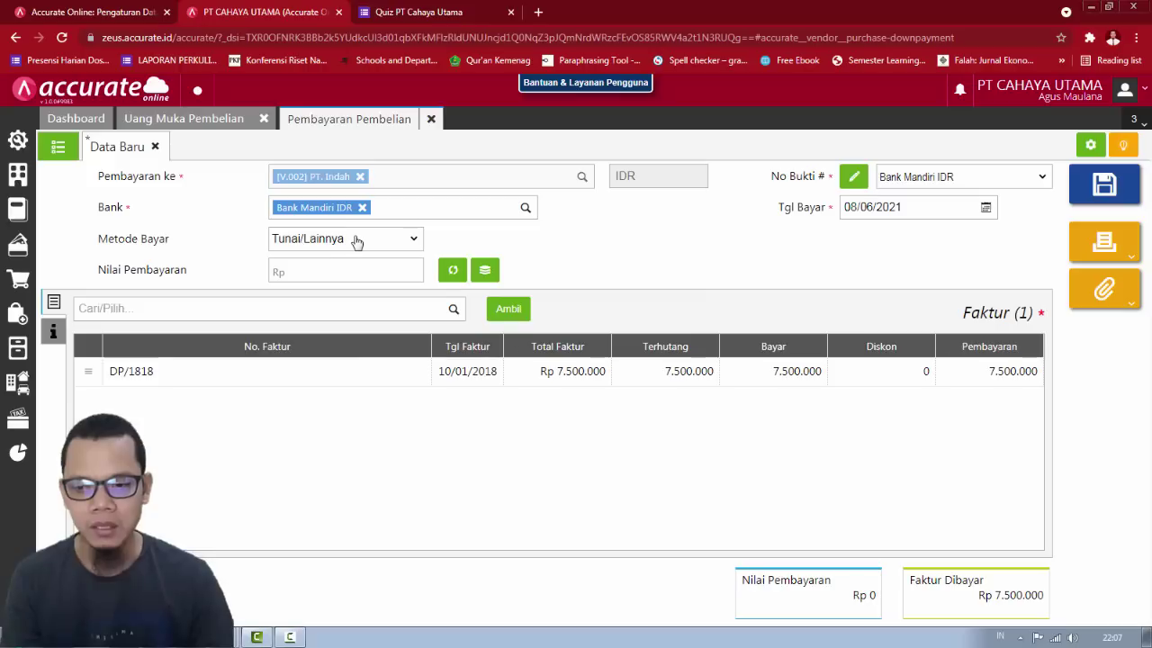
left_click(358, 241)
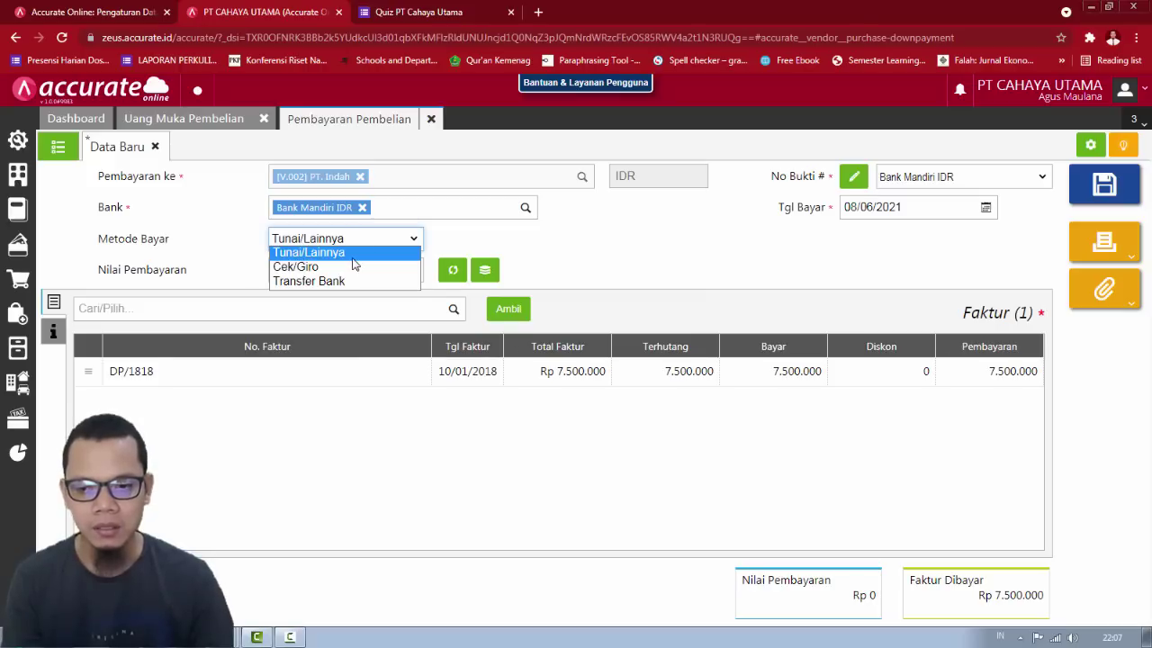
key("alt+Tab")
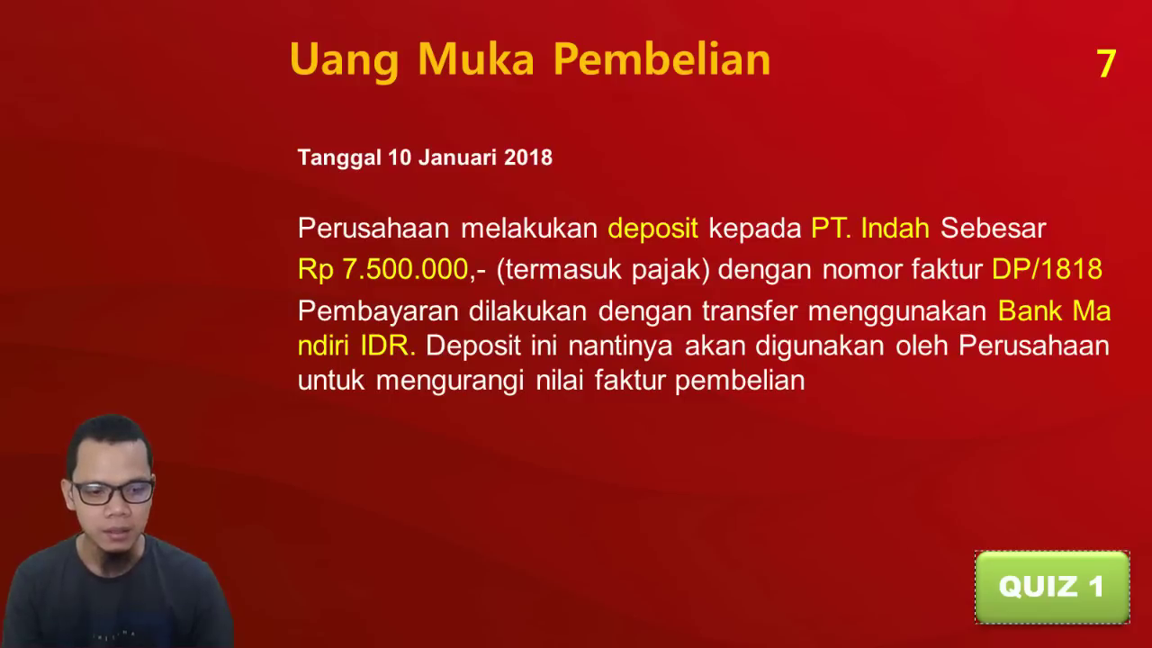
key("alt+Tab")
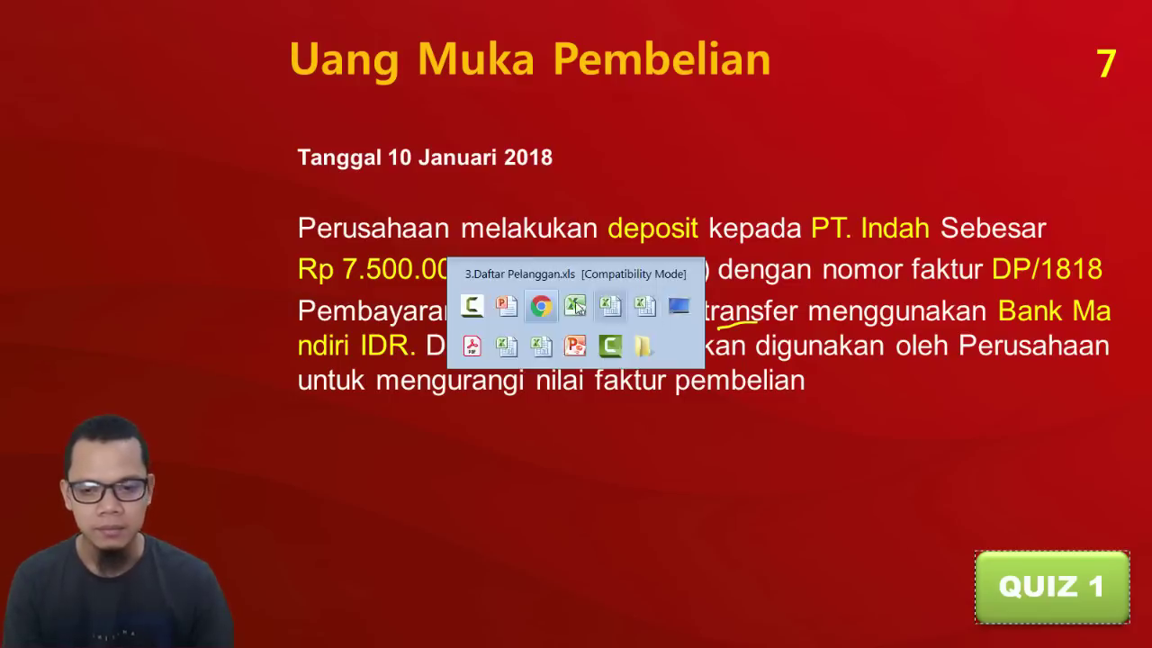
left_click(405, 240)
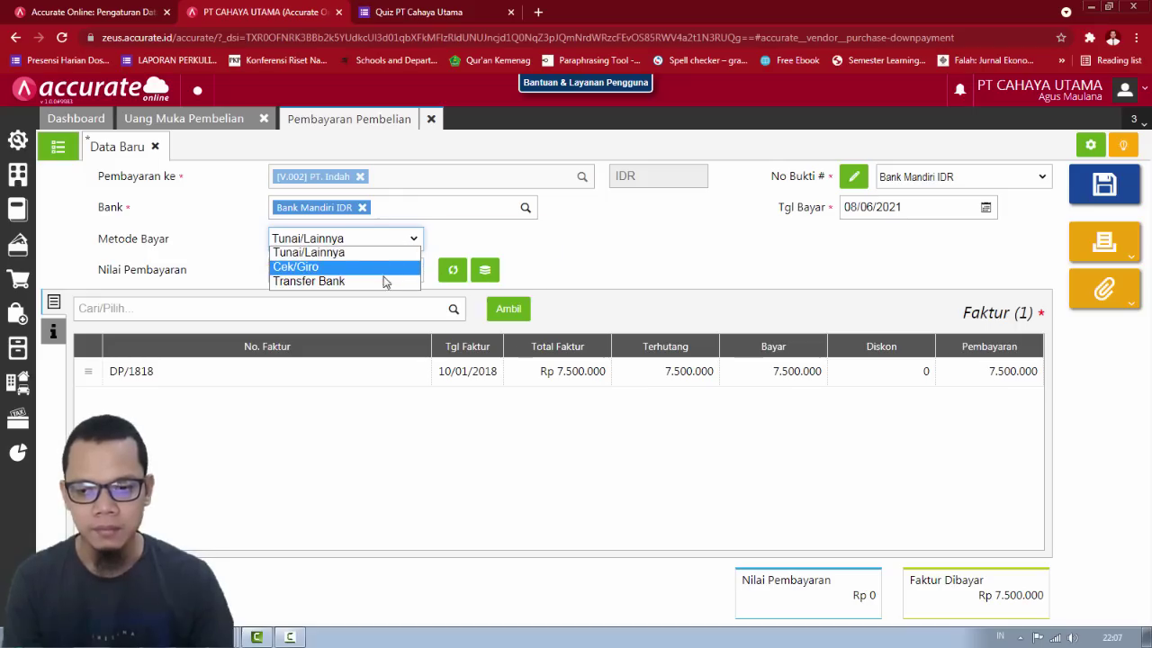
left_click(387, 281)
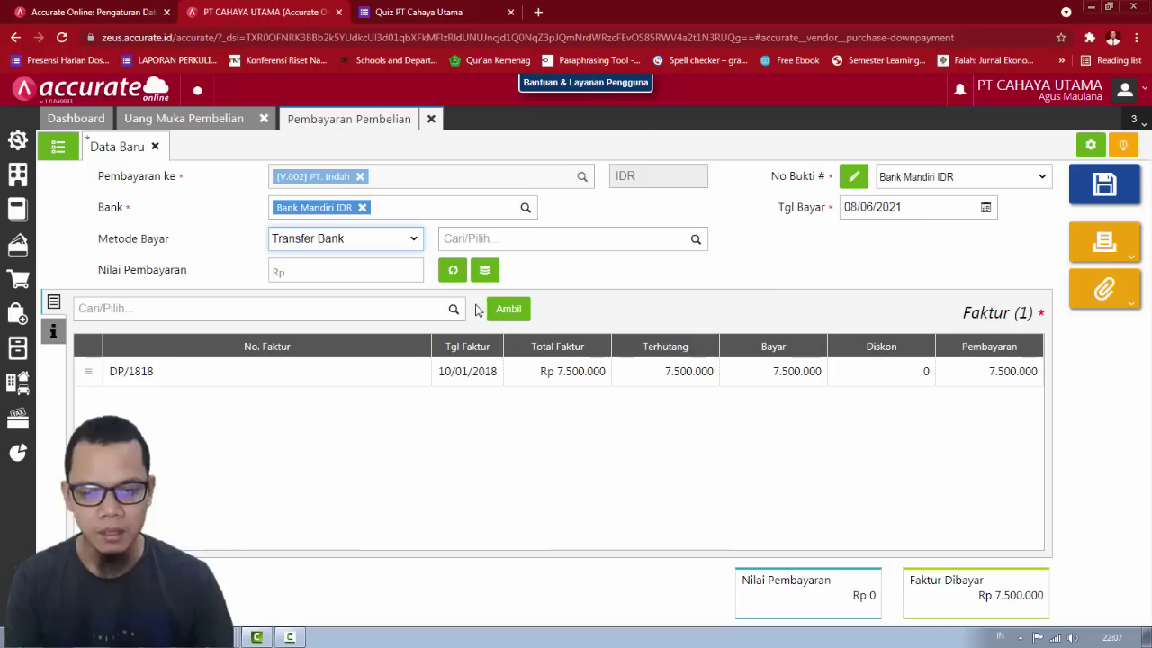
Step: Fill in the full invoice amount of 7.500.000, set the payment date to 10/01/2018 and save the purchase payment
left_click(453, 270)
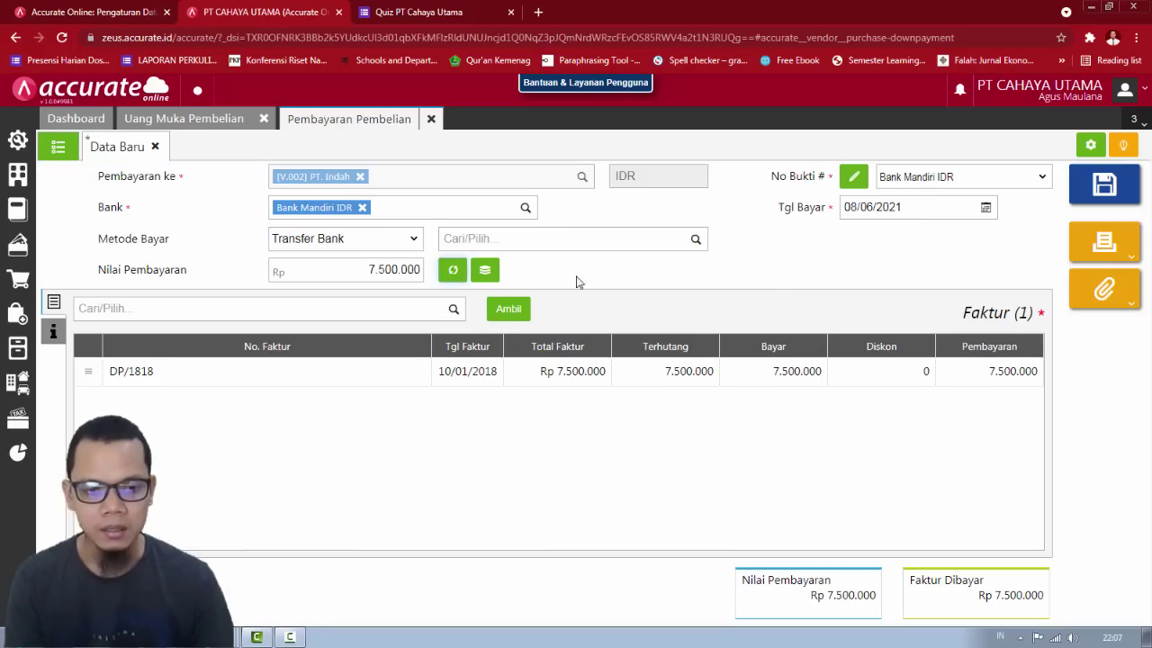
left_click(886, 206)
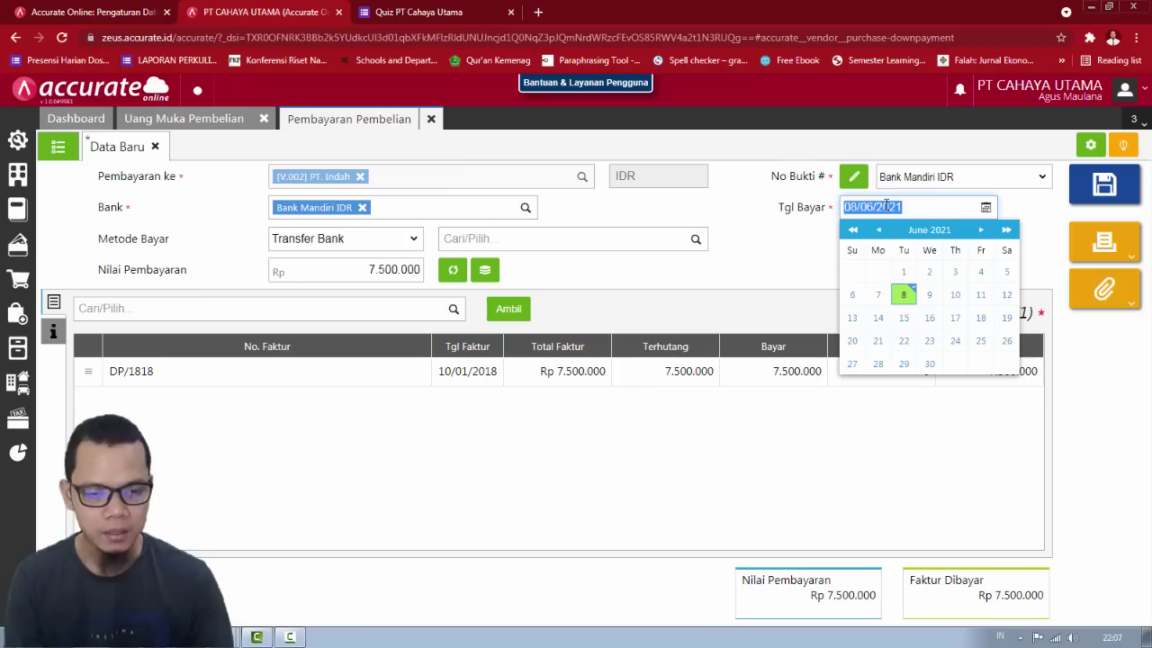
type("10/01/2018")
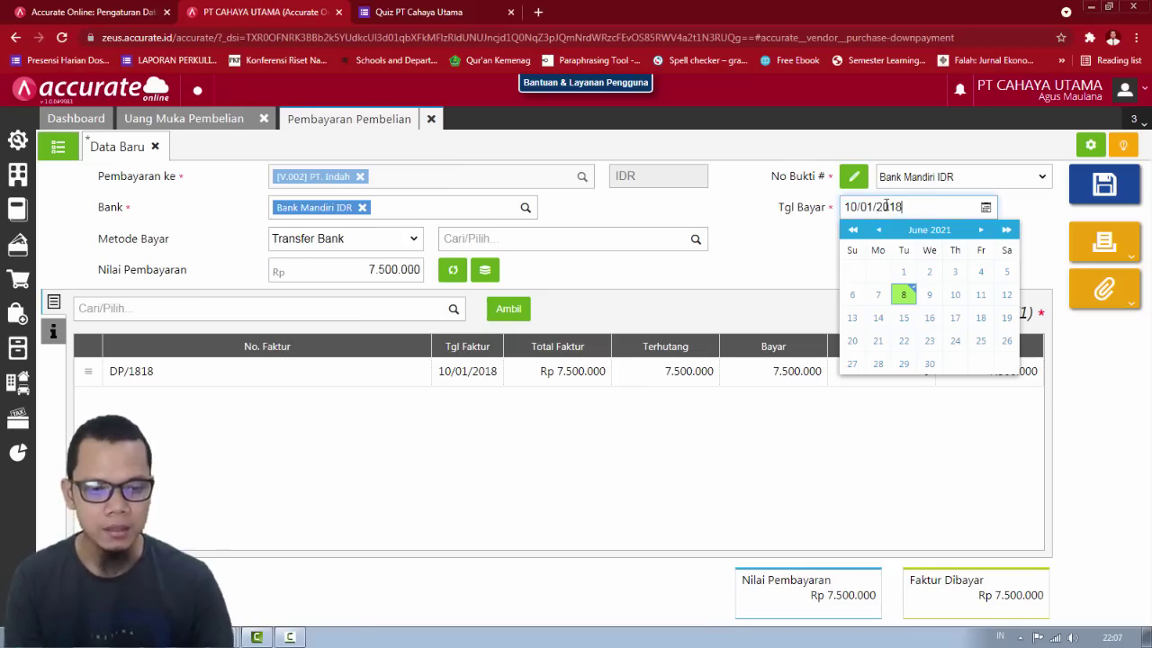
left_click(815, 251)
left_click(1089, 200)
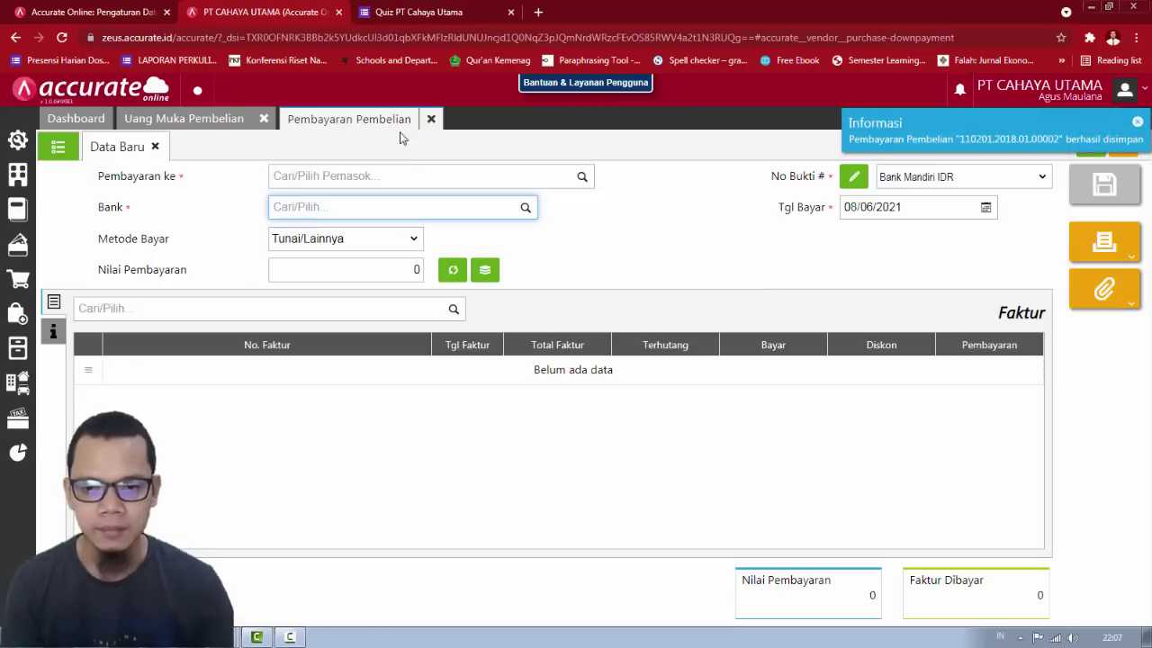
Step: Close the purchase payment and switch to the exercise slides, advancing to the Pesanan Pembelian exercise
left_click(431, 119)
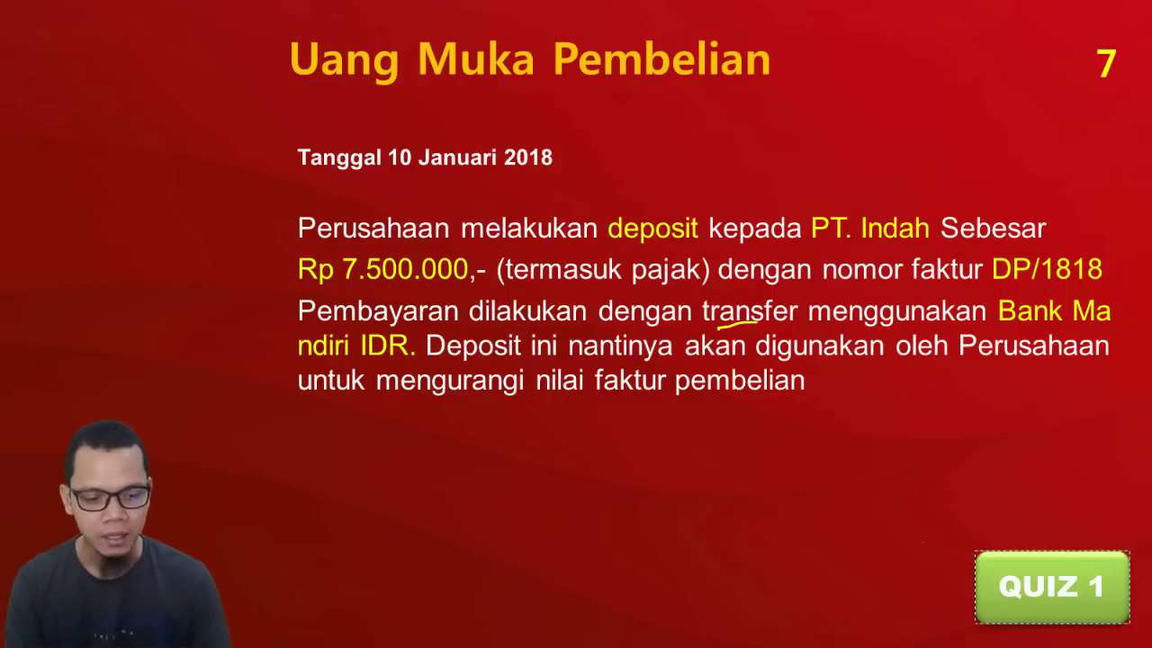
key("Right")
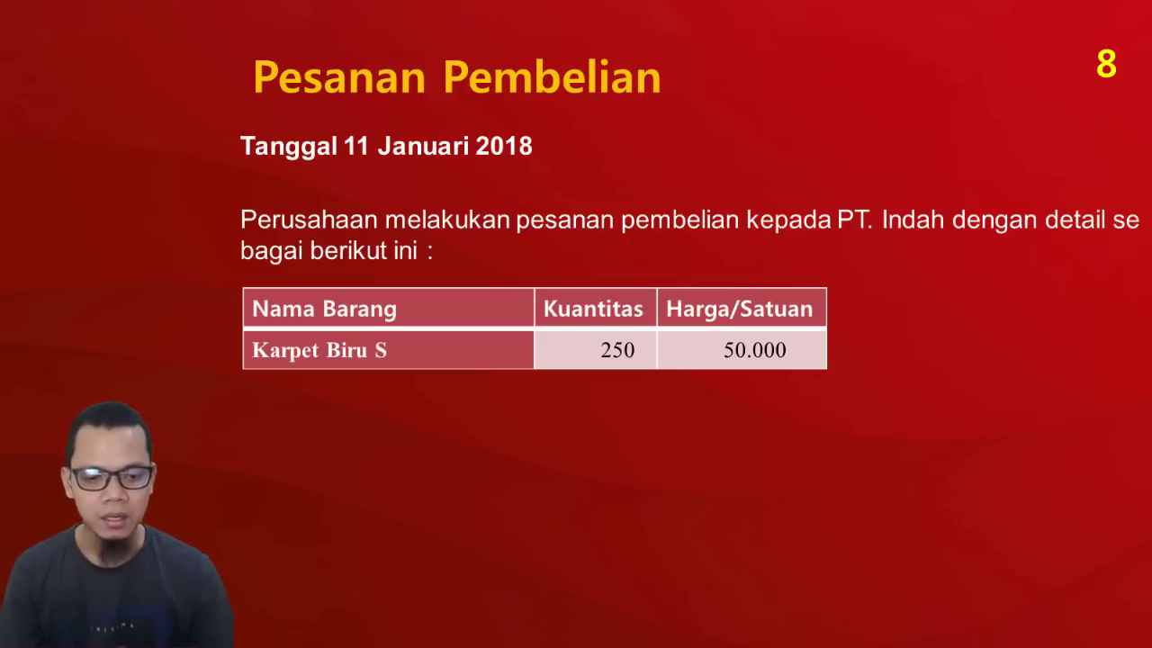
Step: Switch to Accurate Online and start a new purchase order (Pesanan Pembelian) for supplier PT. Indah
key("alt+Tab")
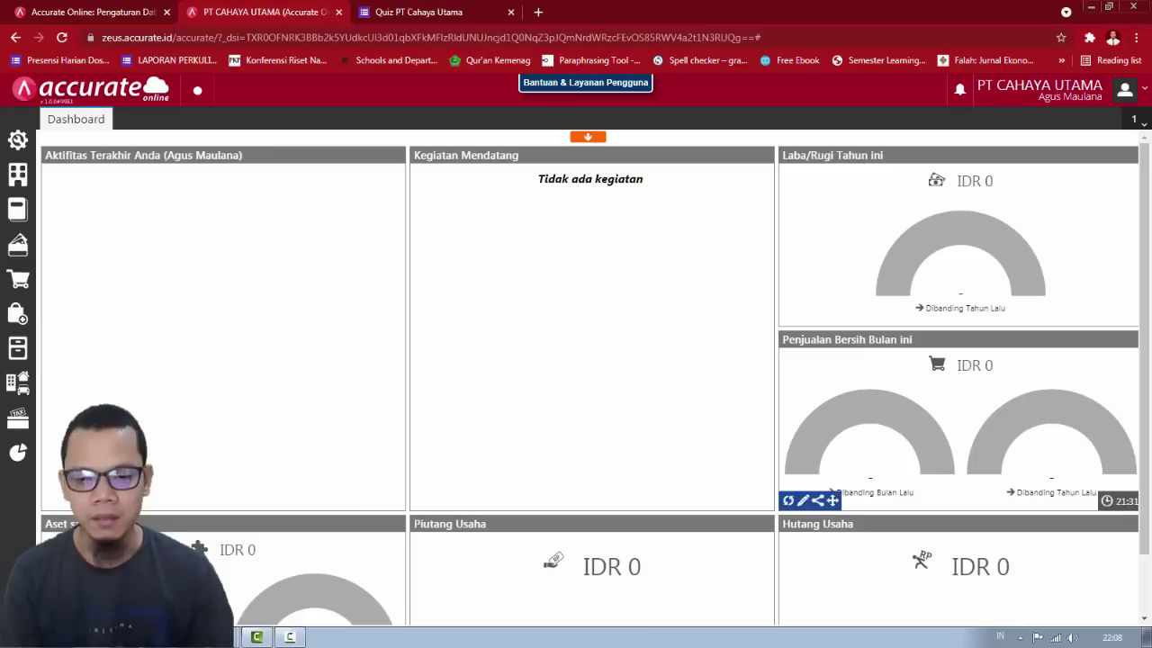
left_click(18, 311)
left_click(83, 360)
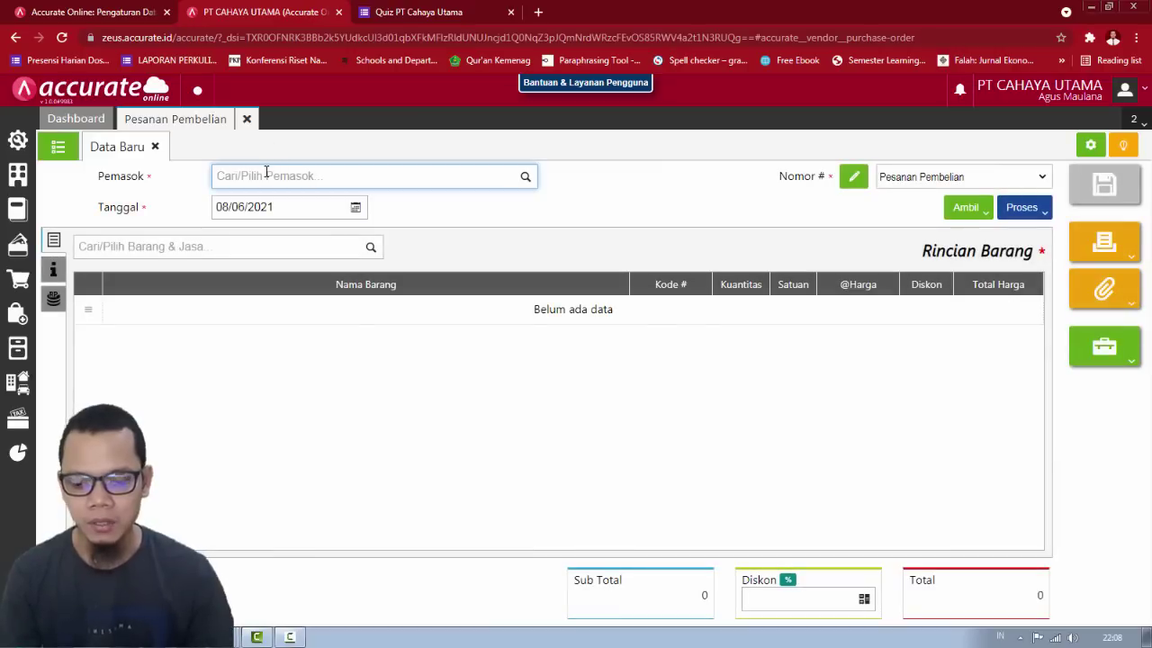
type("indah")
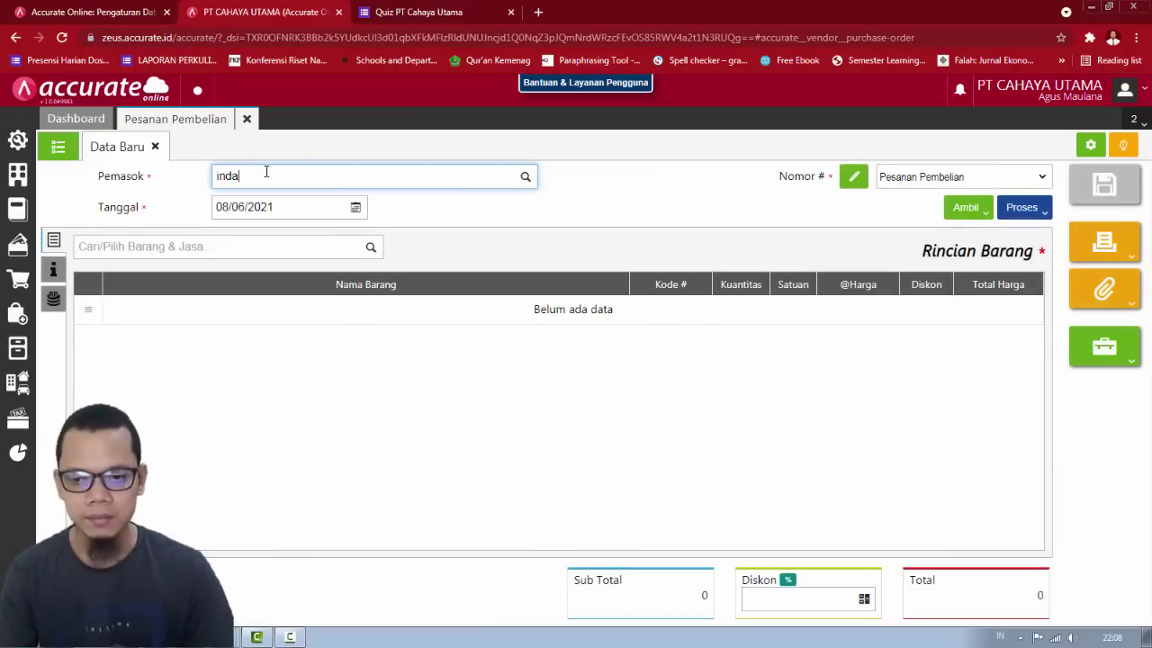
left_click(282, 208)
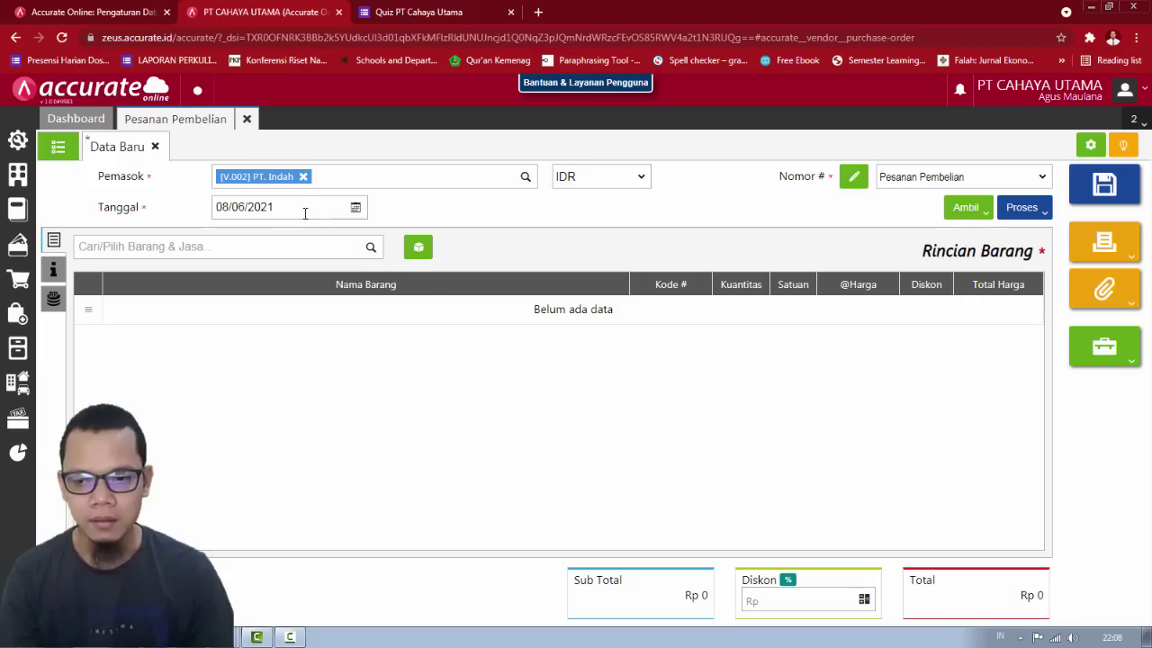
Step: Set the PT. Indah purchase order's date to 11/01/2018
left_click(305, 213)
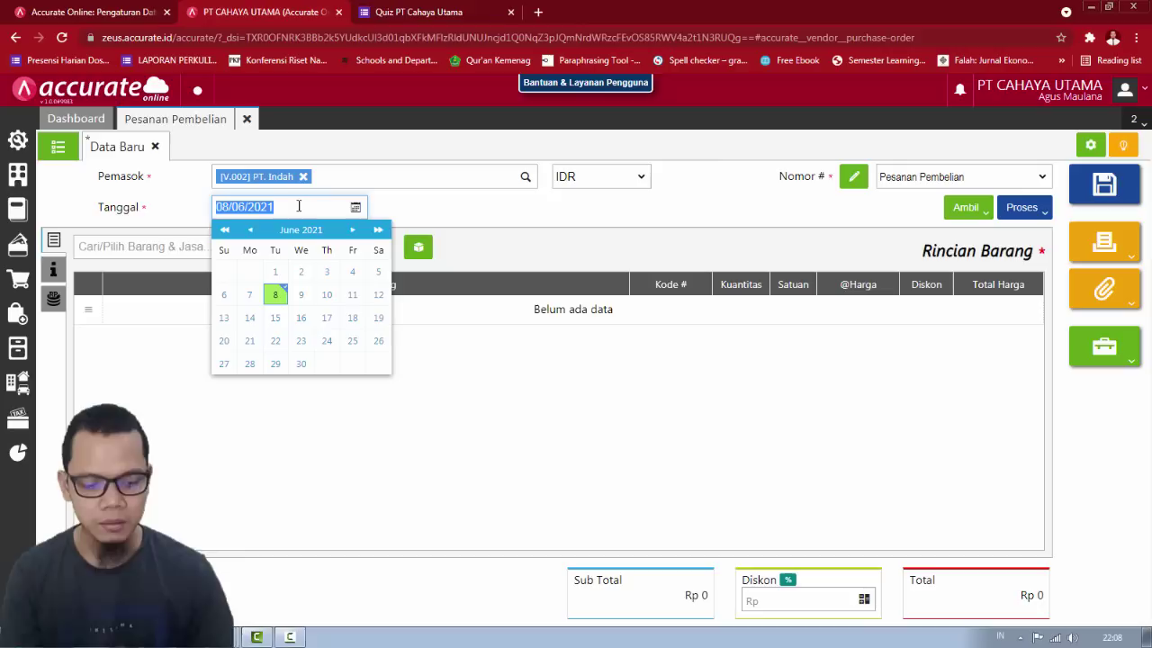
type("11/01/2018")
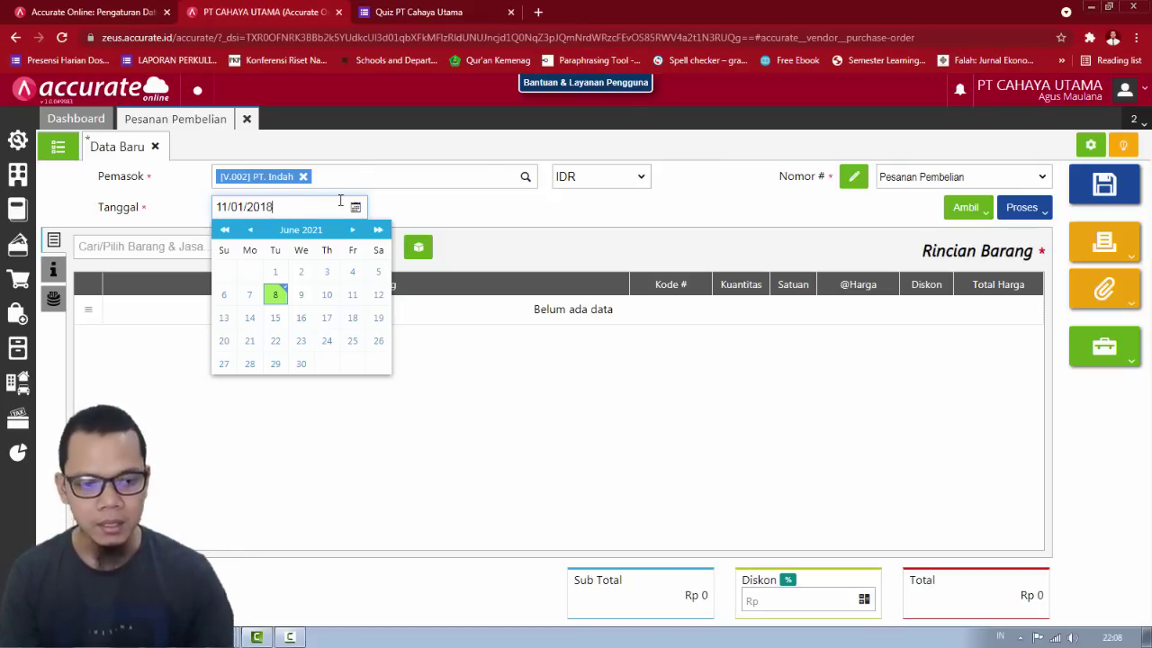
left_click(682, 226)
Step: Check the item on the exercise slide and add Karpet Biru S to the order with quantity 250 at 50.000 each
key("alt+Tab")
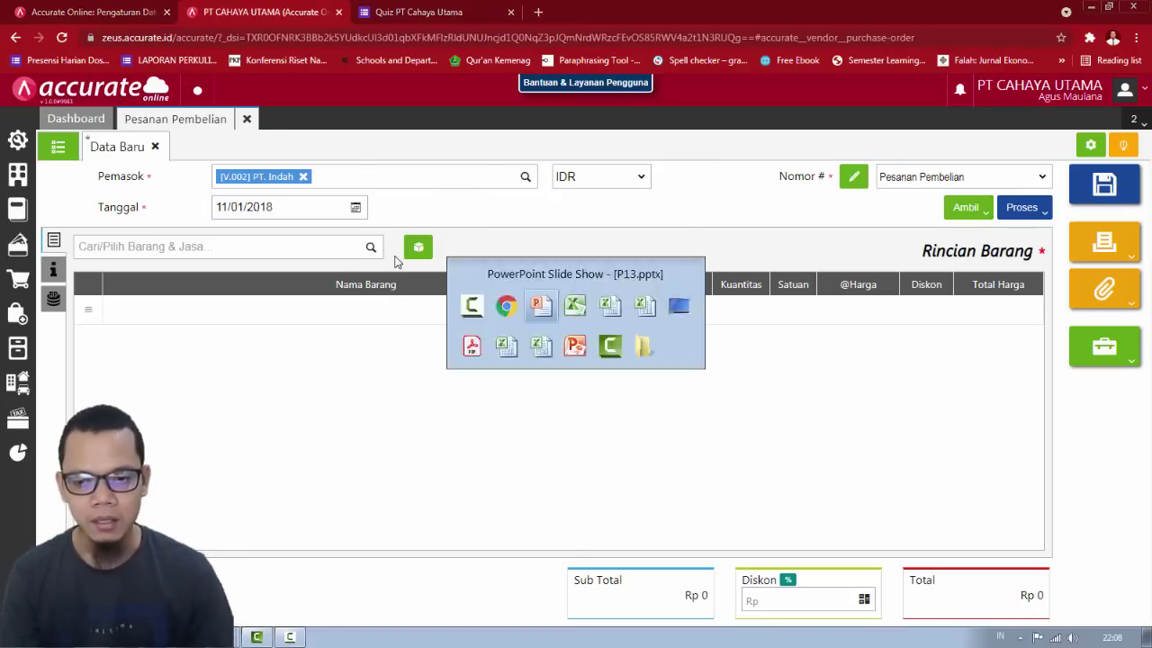
key("alt+Tab")
type("kar")
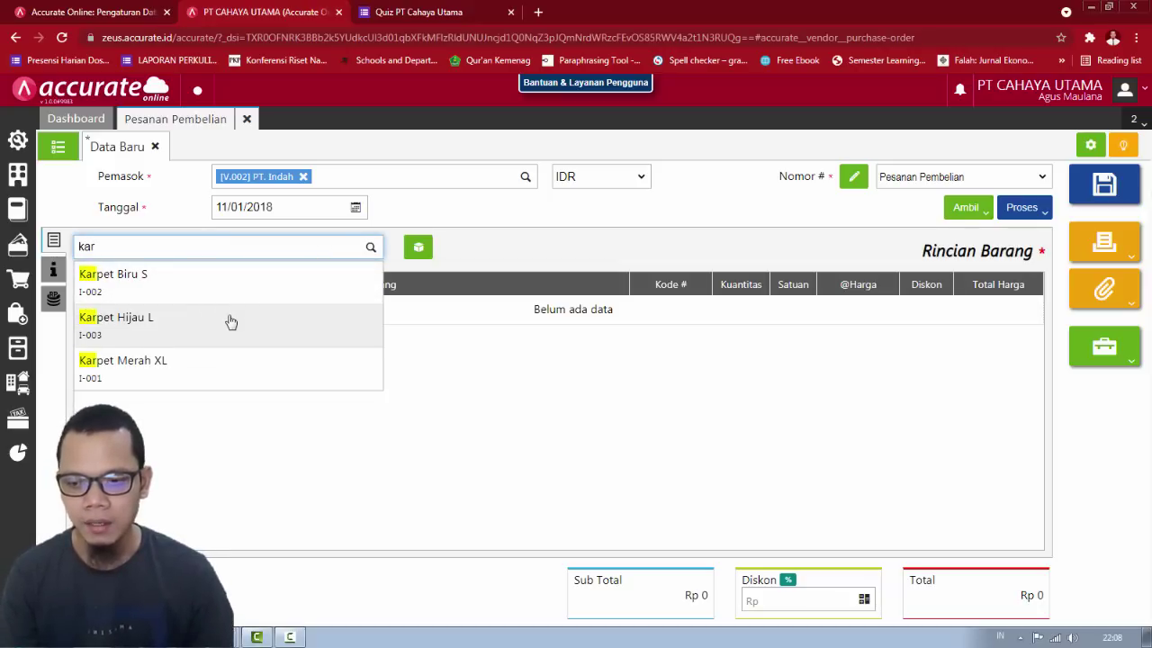
left_click(198, 280)
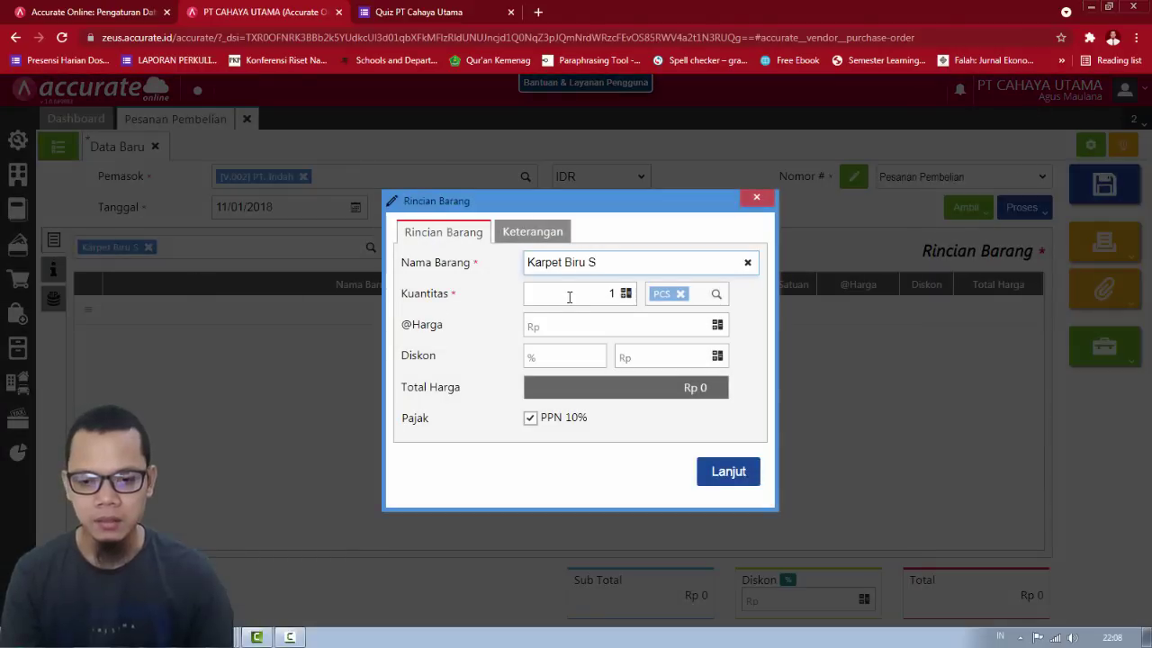
left_click(616, 295)
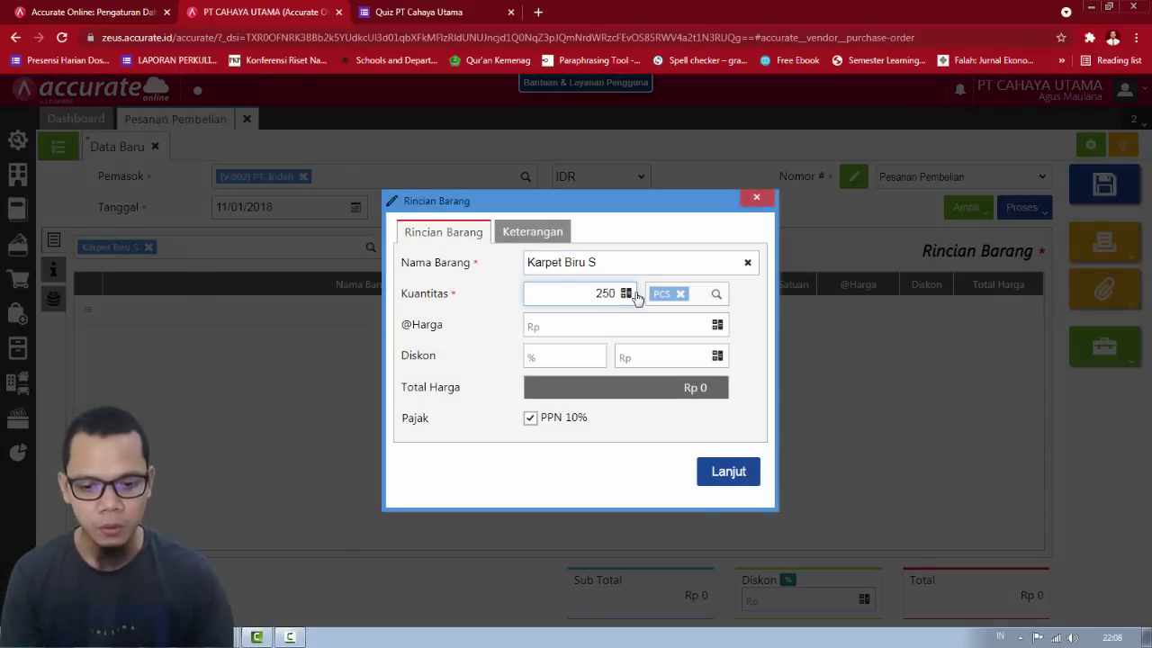
left_click(621, 326)
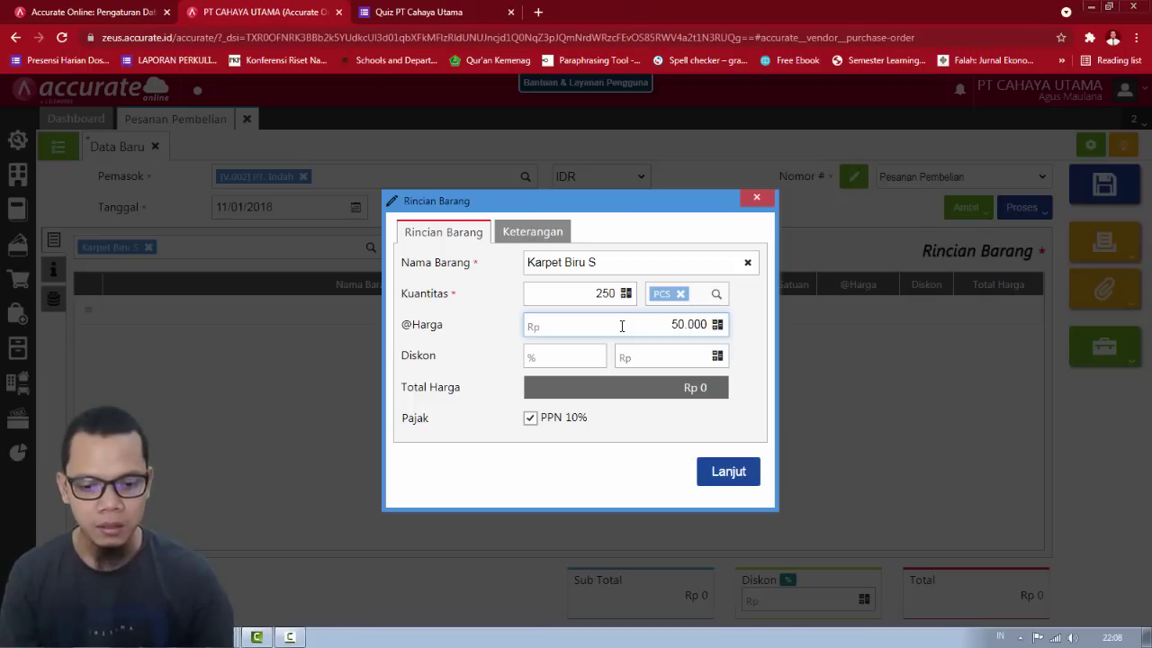
left_click(731, 473)
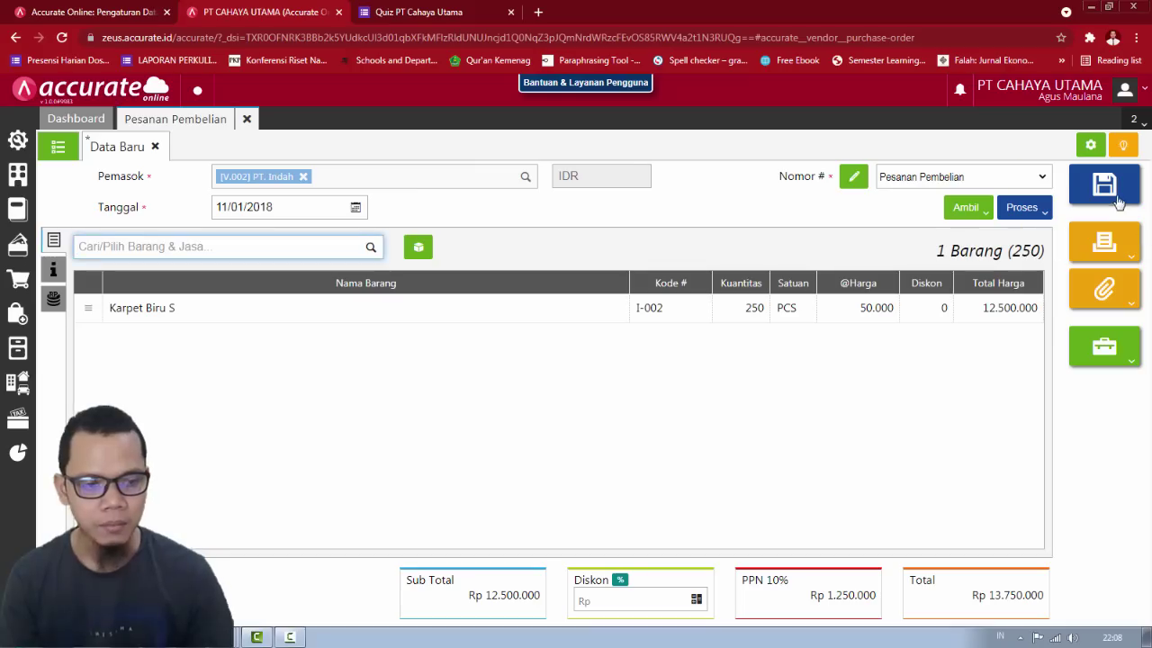
Step: Save and close the PT. Indah purchase order, and switch to the slides at the Penerimaan Barang dan Tagihan exercise
key("ctrl+s")
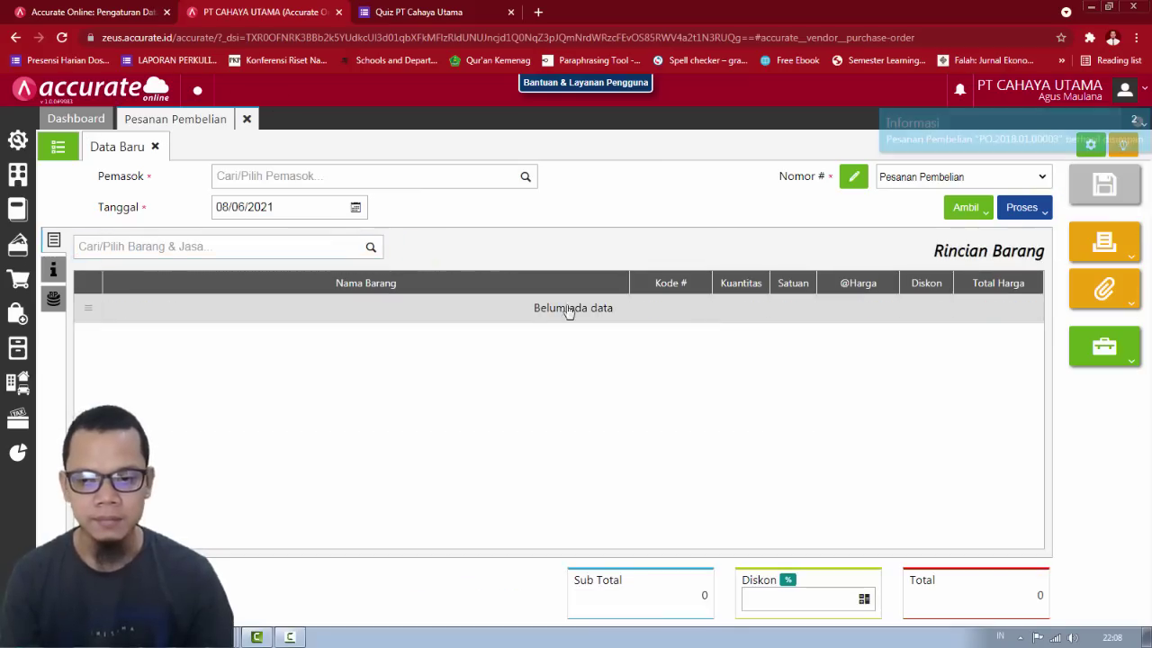
left_click(246, 119)
key("alt+Tab")
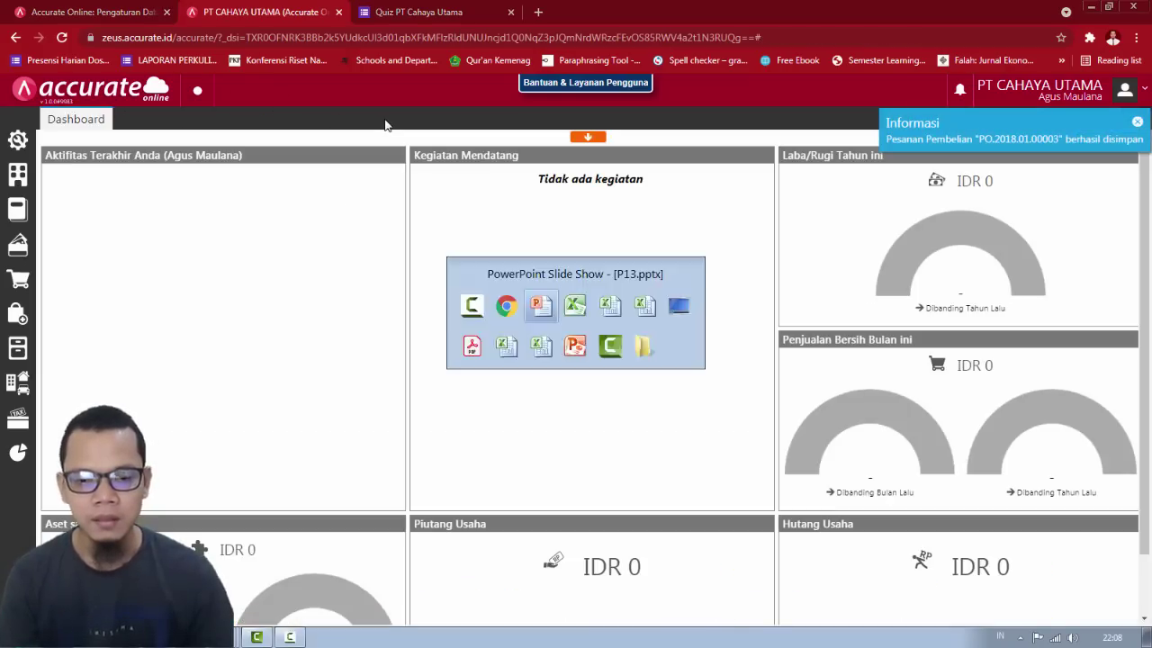
key("Right")
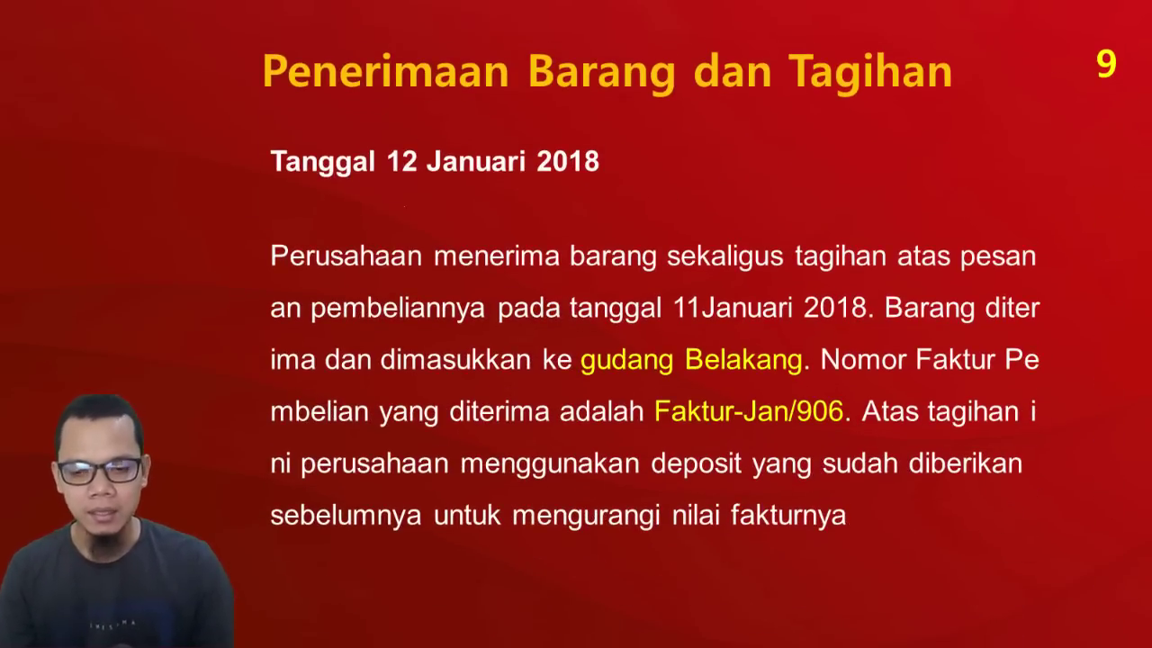
Step: Underline the 12 Januari 2018 date and the instruction to use the earlier deposit to reduce the invoice value on the slide
left_click_drag(401, 184, 590, 200)
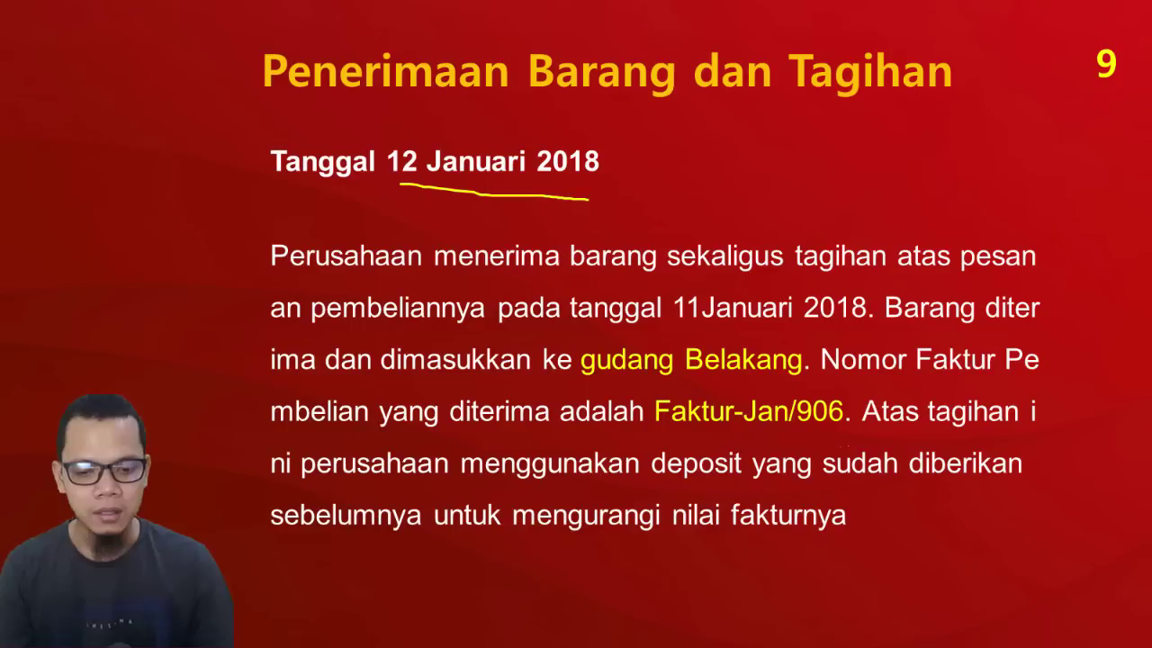
left_click_drag(638, 483, 728, 483)
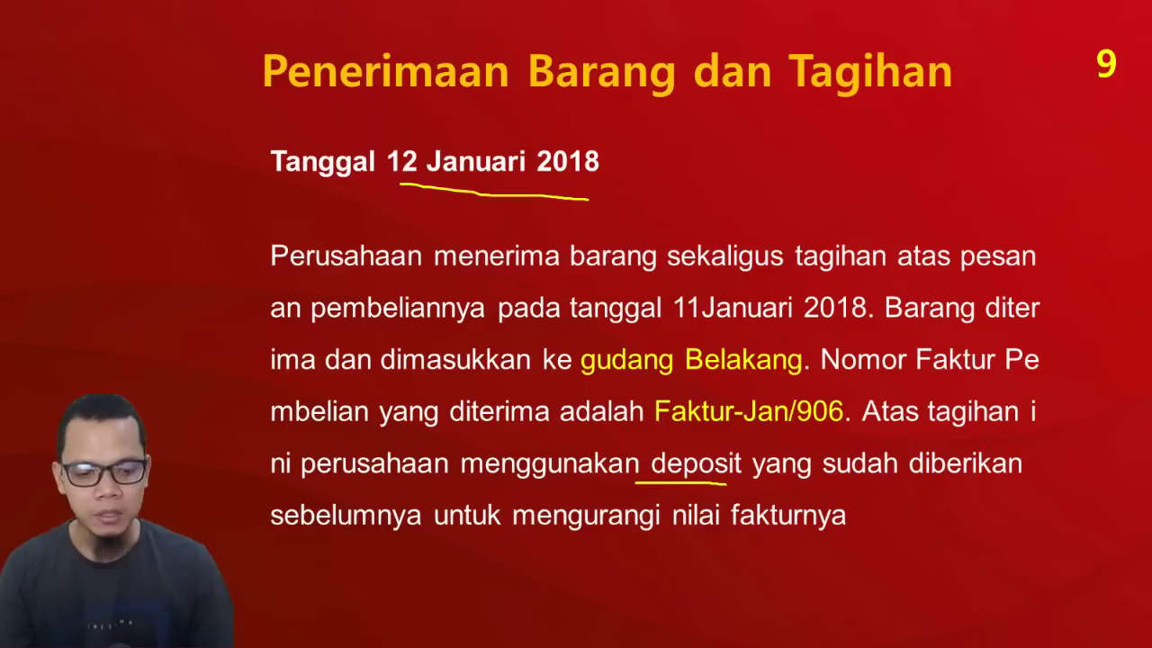
left_click_drag(295, 545, 401, 543)
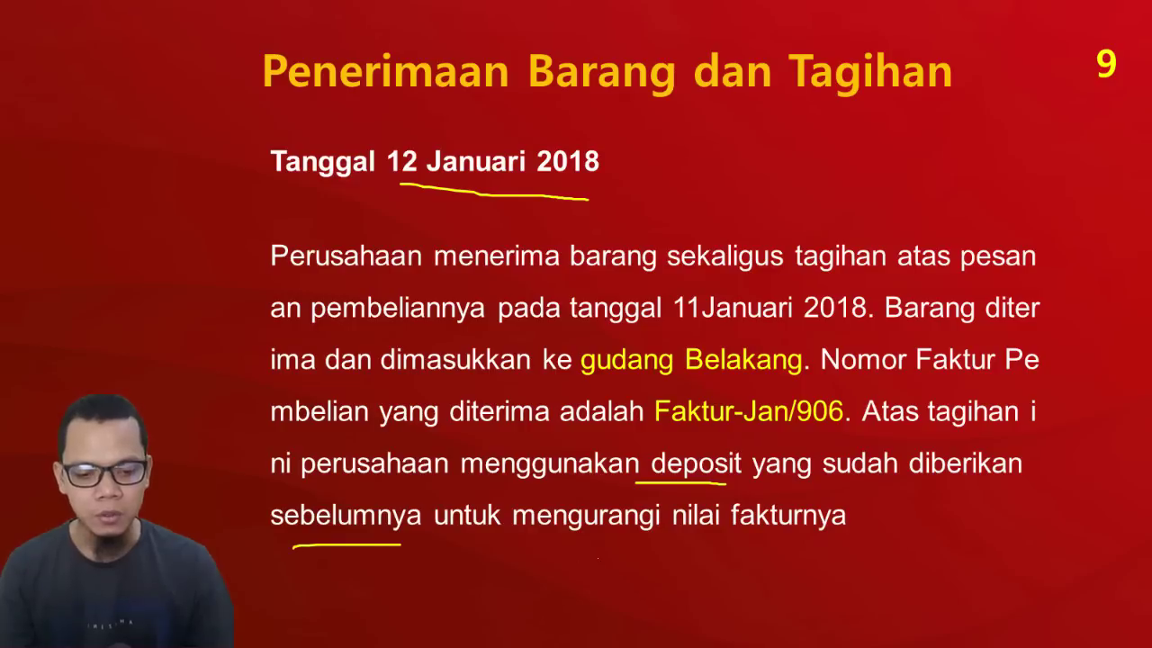
left_click_drag(655, 544, 810, 544)
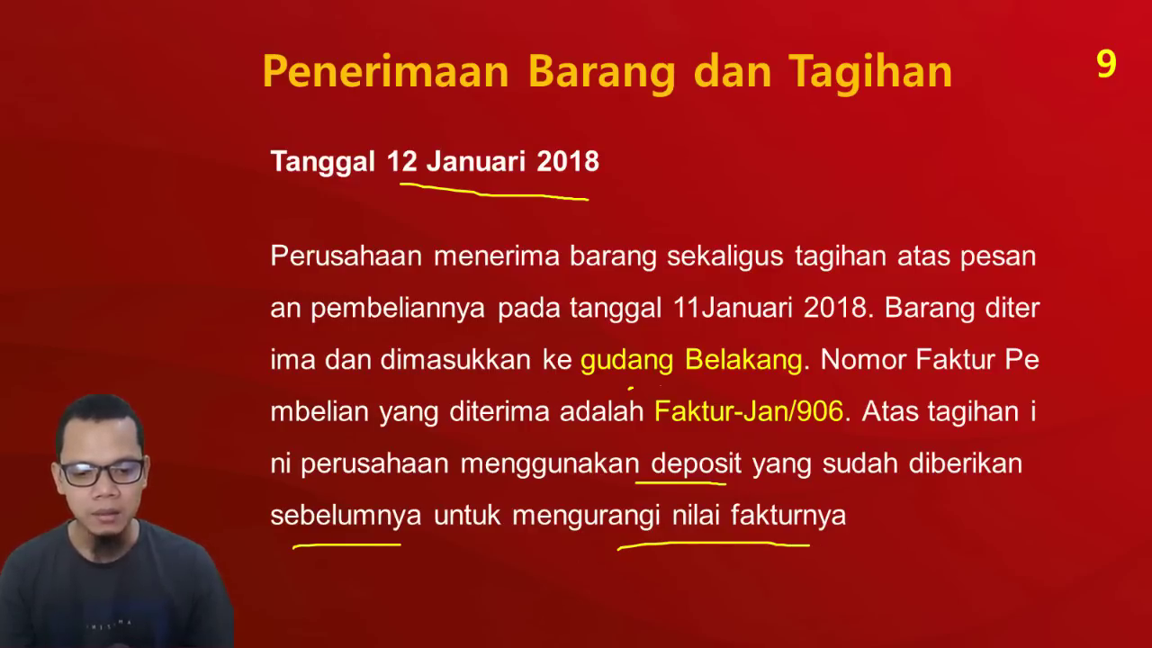
Step: Switch to Accurate Online and start a new purchase invoice (Faktur Pembelian) for supplier PT. Indah
key("alt+Tab")
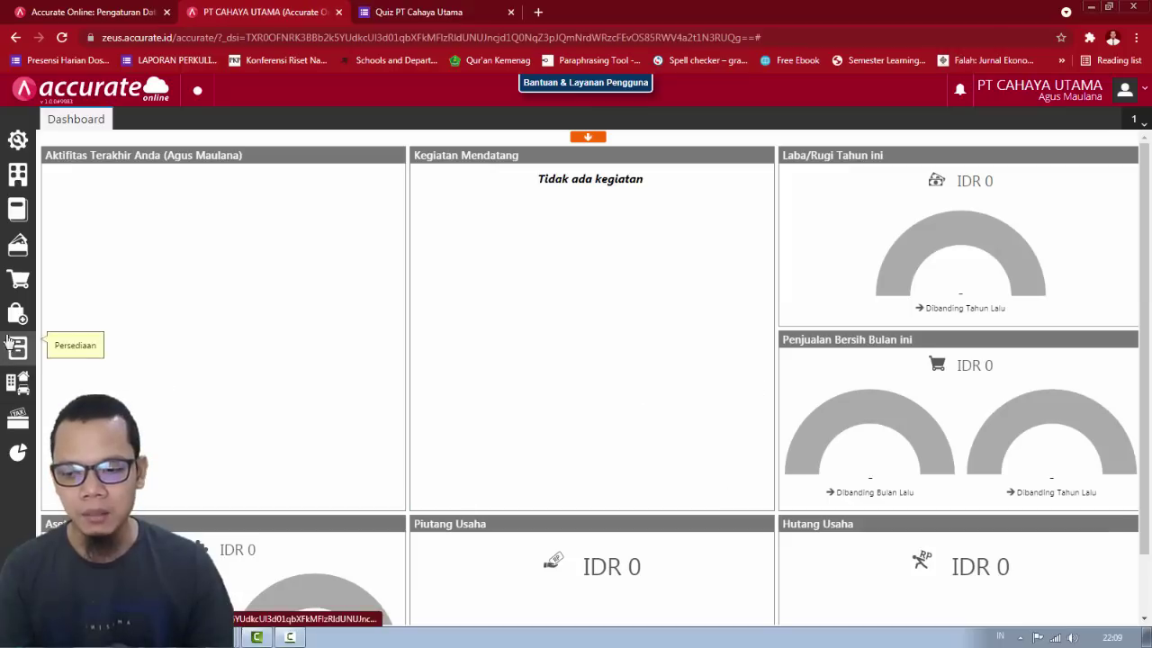
left_click(18, 312)
left_click(87, 463)
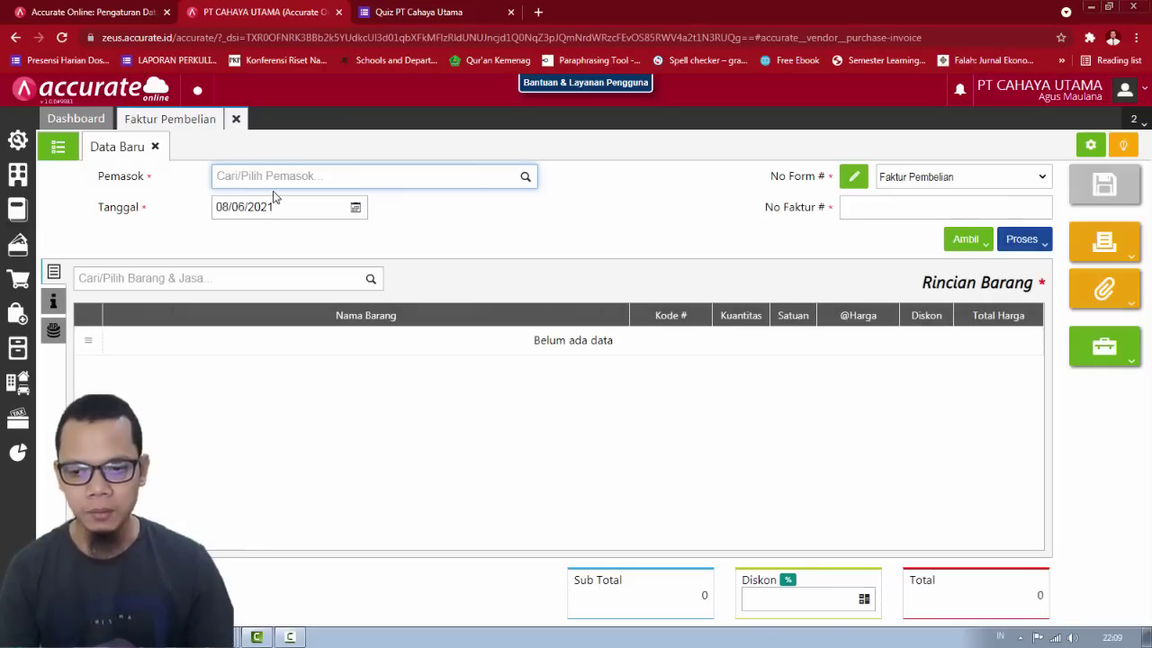
type("indah")
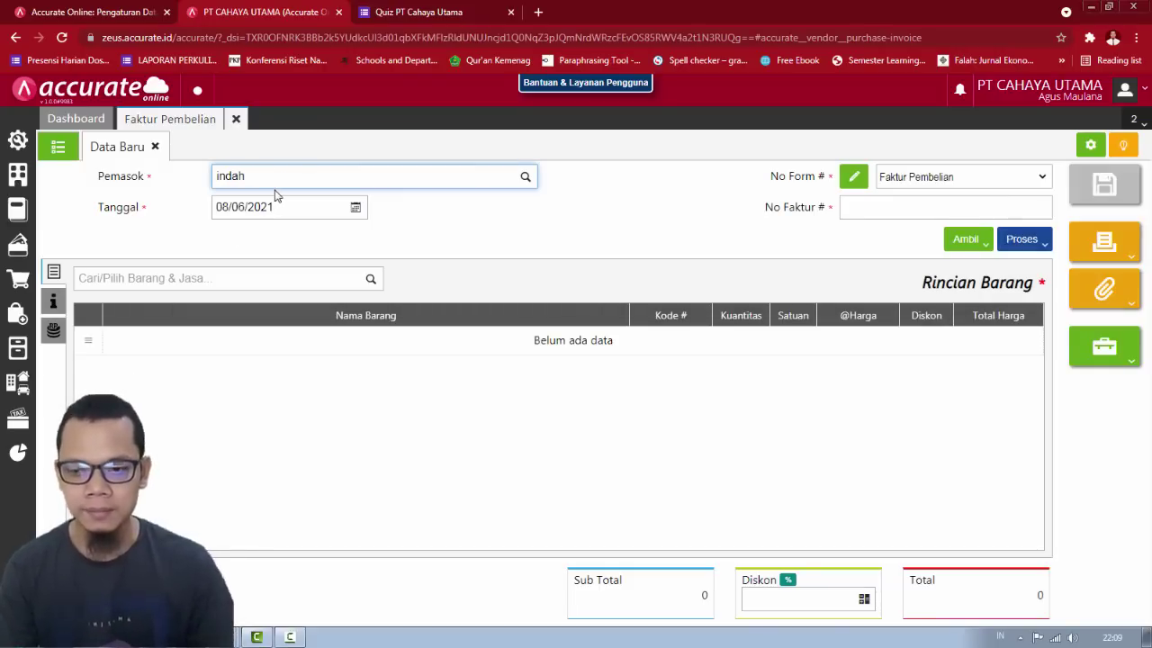
Step: Set the purchase invoice's date to 12/01/2018 and its invoice number to Faktur-Jan/906
left_click(285, 210)
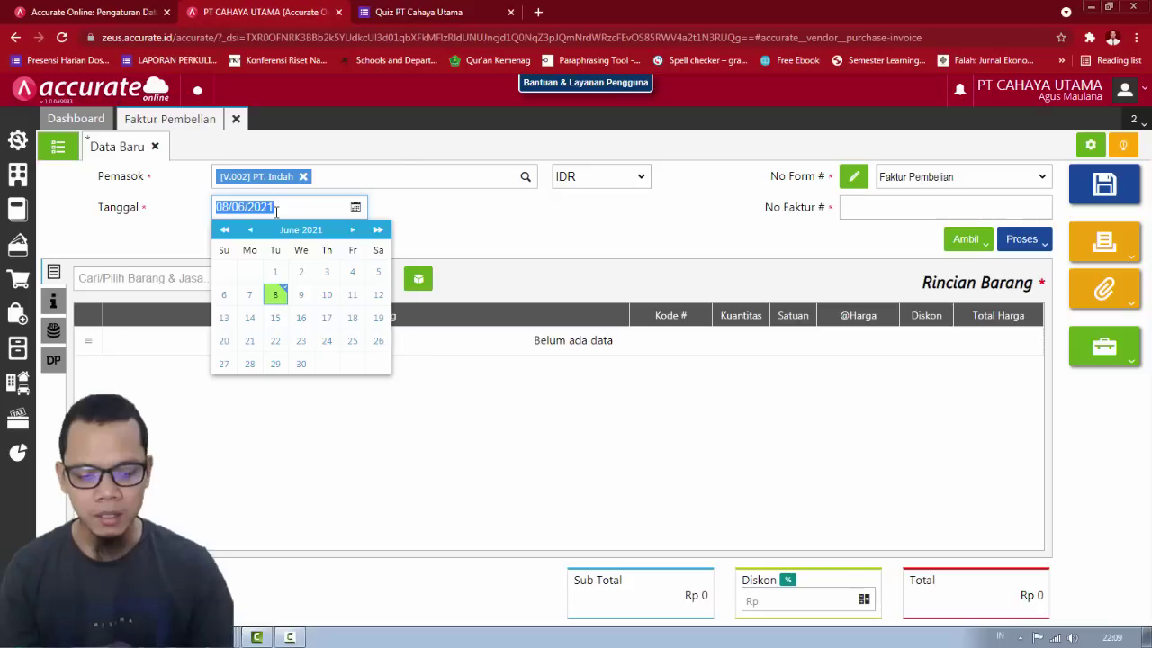
type("12/01/20")
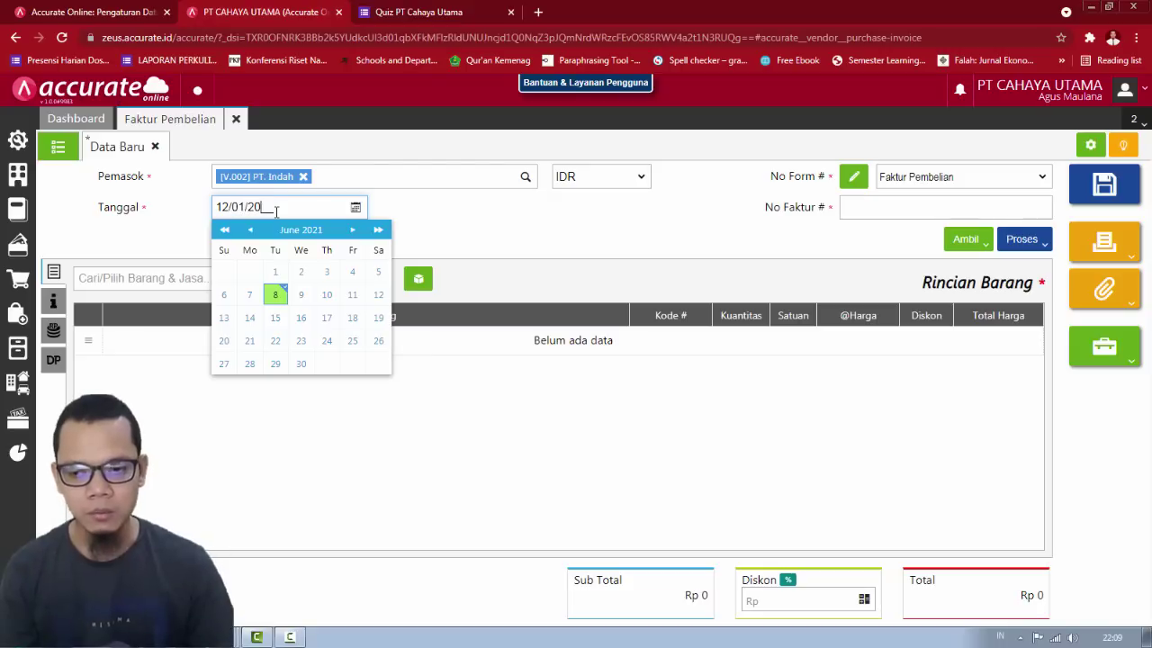
type("18")
left_click(928, 208)
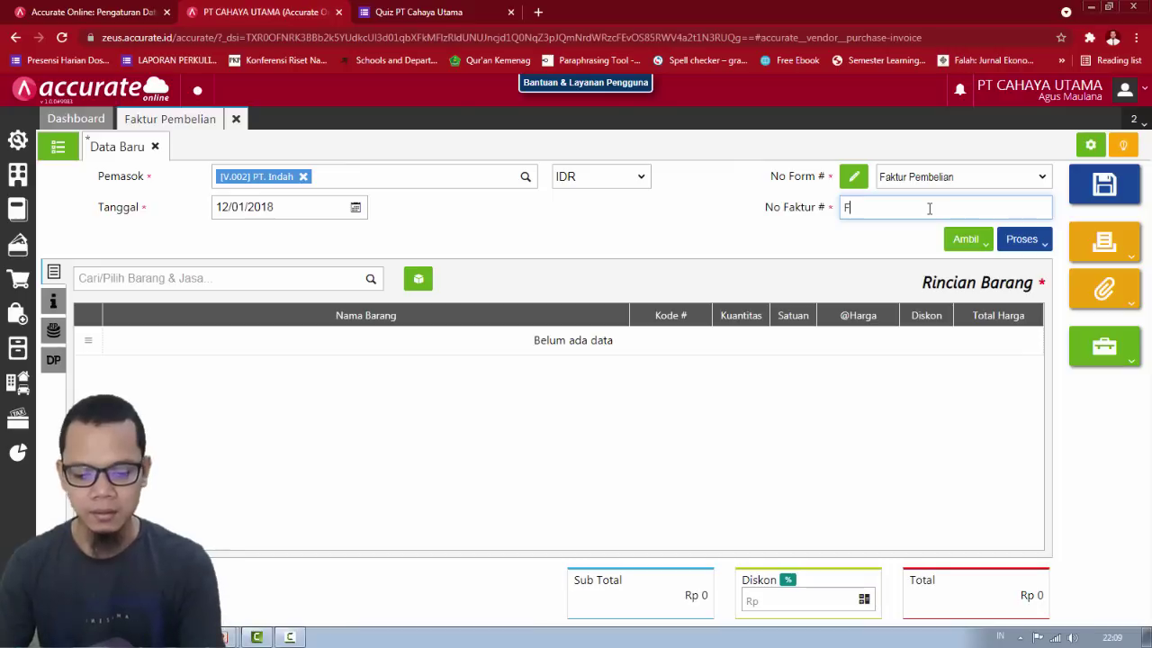
type("Fa")
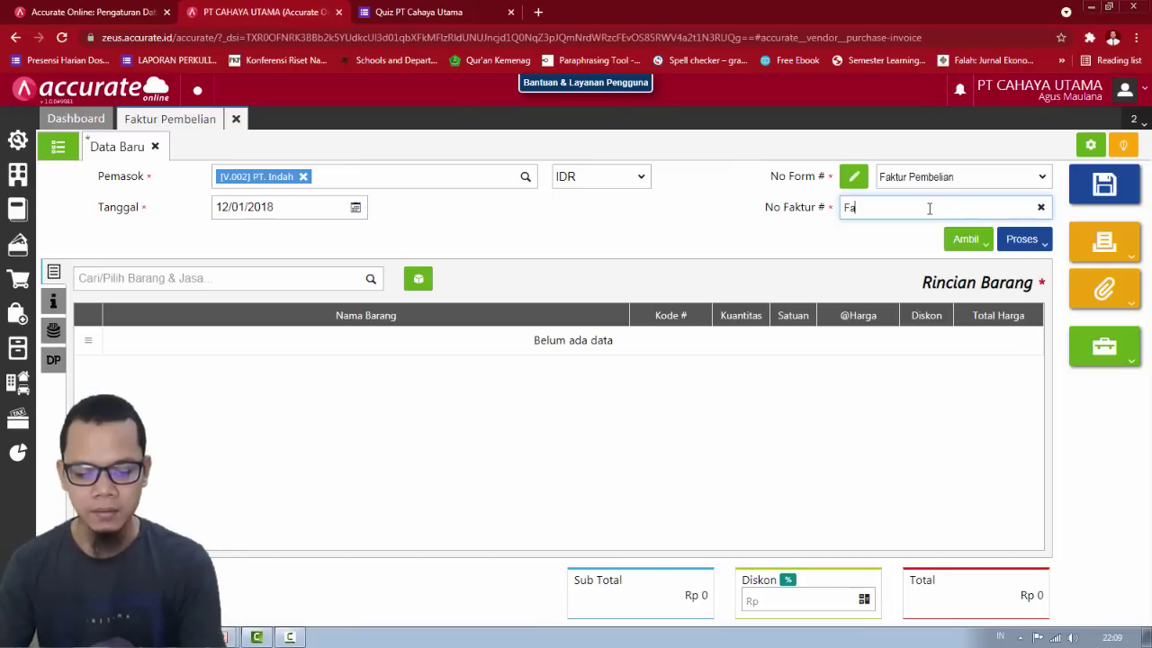
type("ktur-")
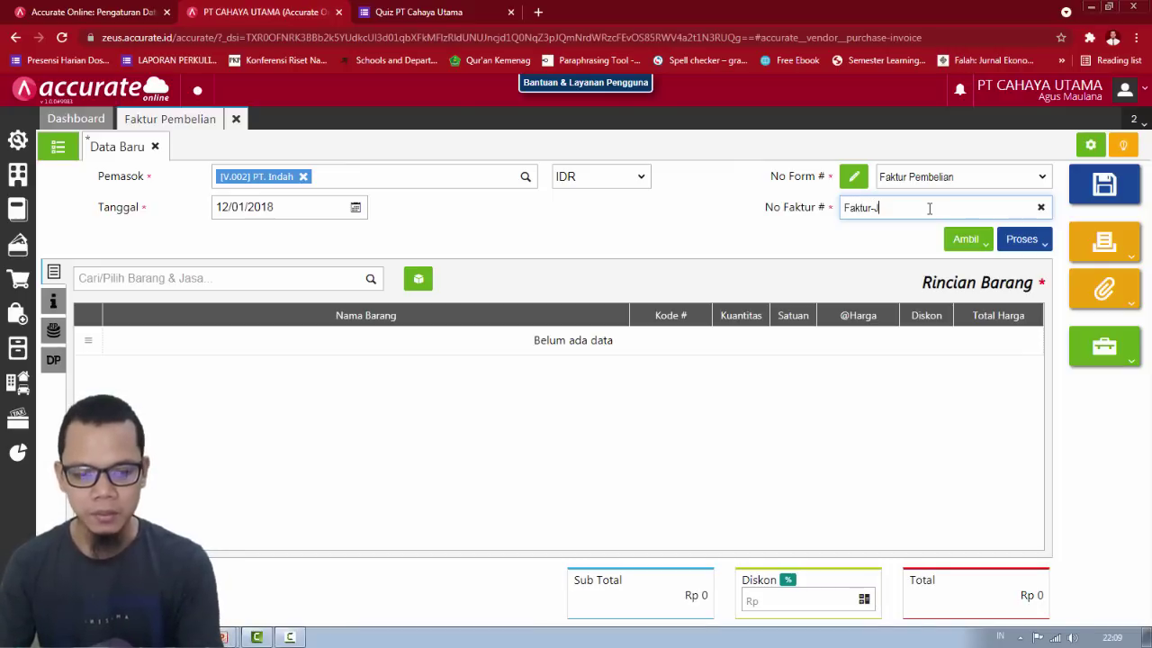
type("Jan")
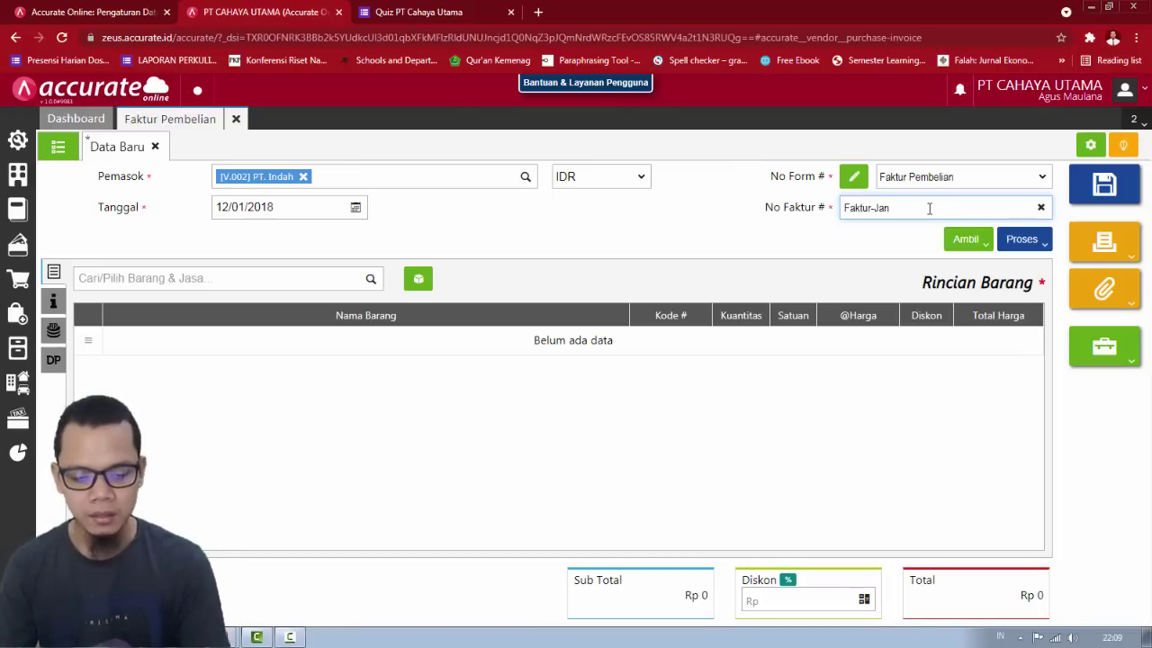
type("/906")
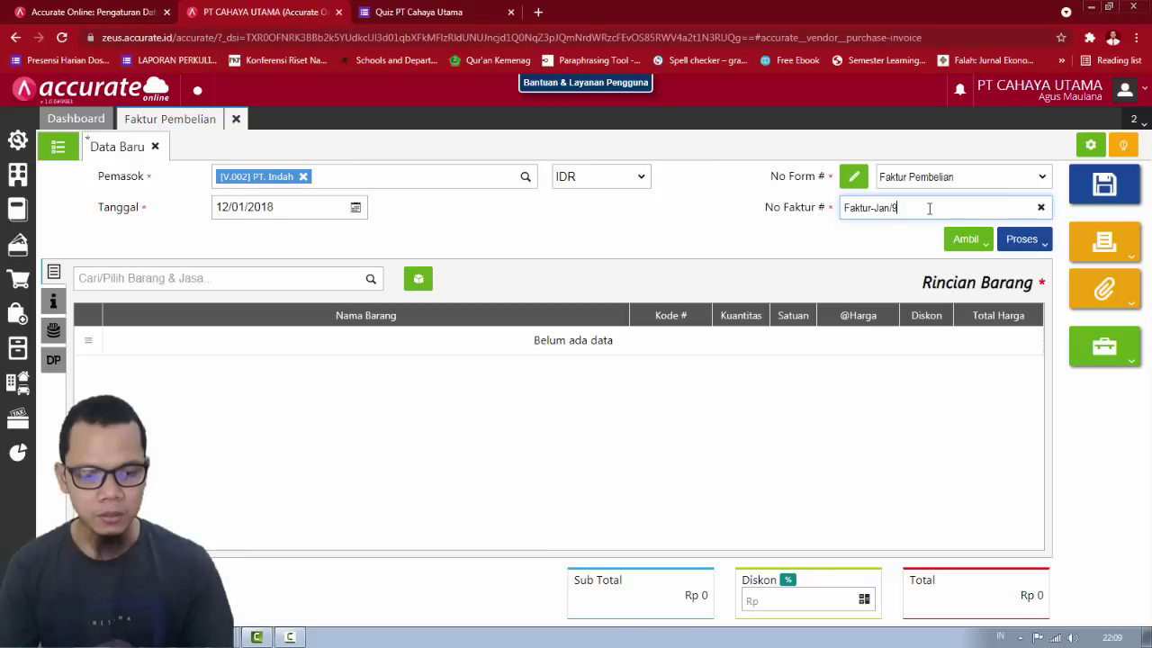
left_click(865, 270)
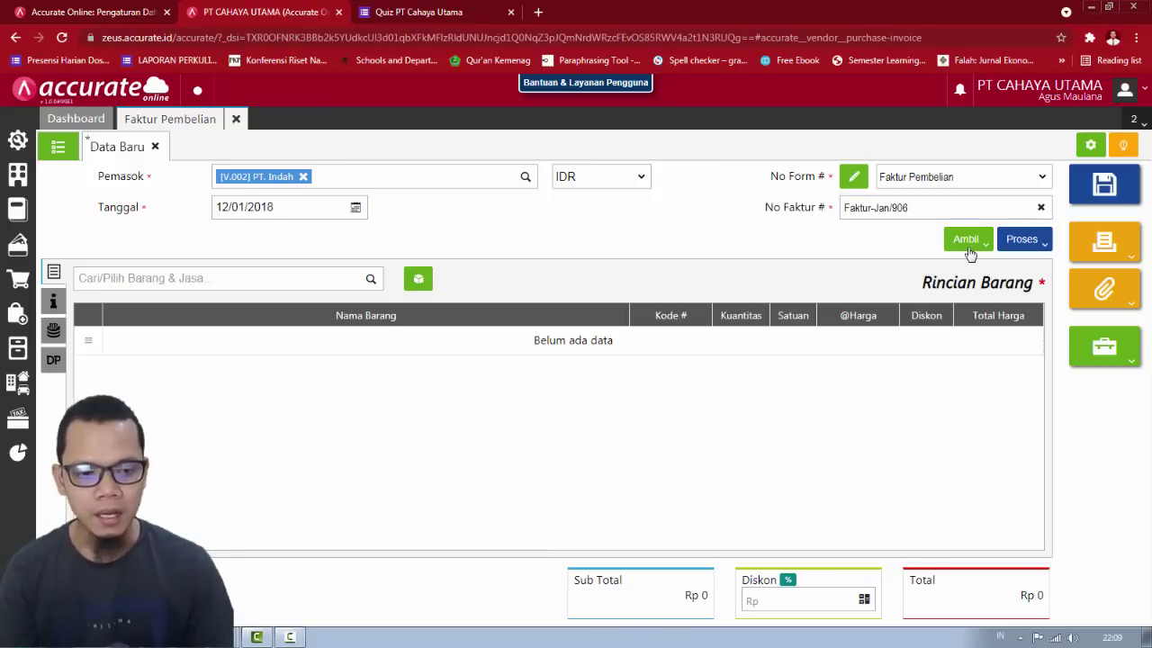
Step: Copy PT. Indah's 11/01/2018 purchase order into the invoice and check the warehouse in the Karpet Biru S item details
left_click(960, 250)
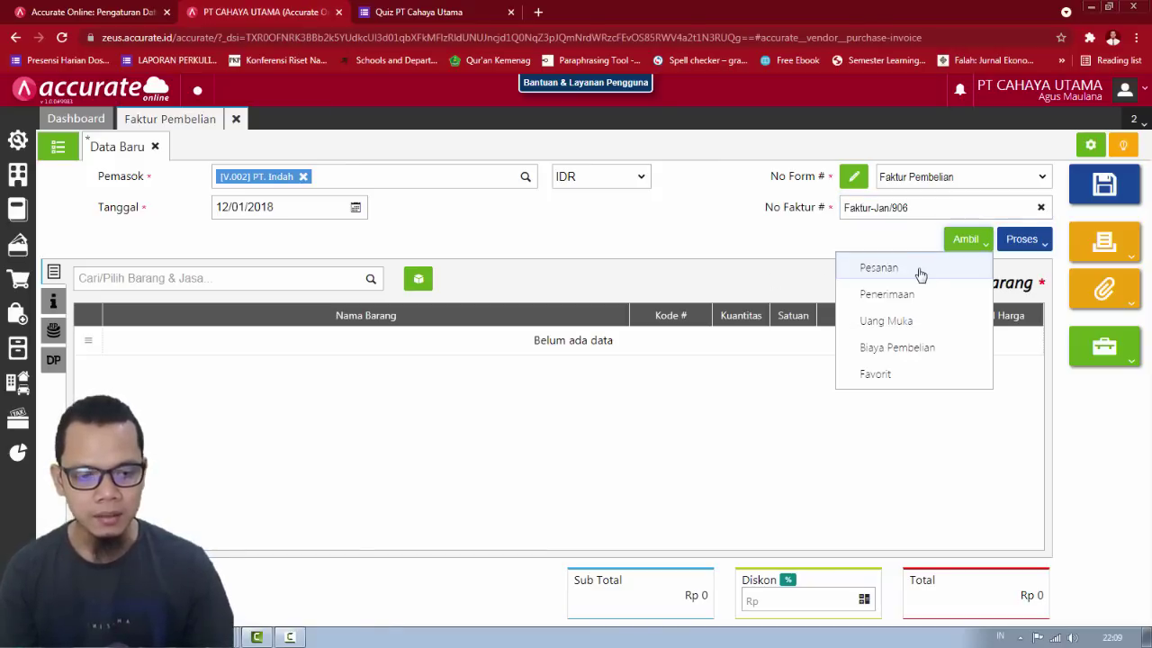
left_click(918, 267)
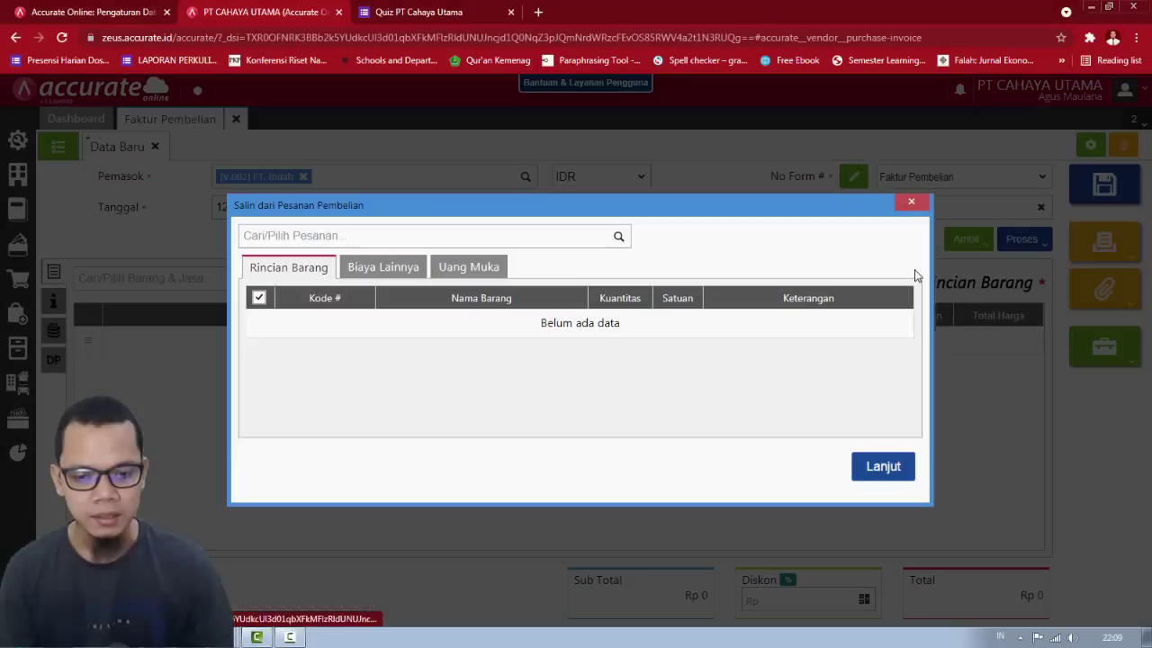
left_click(619, 241)
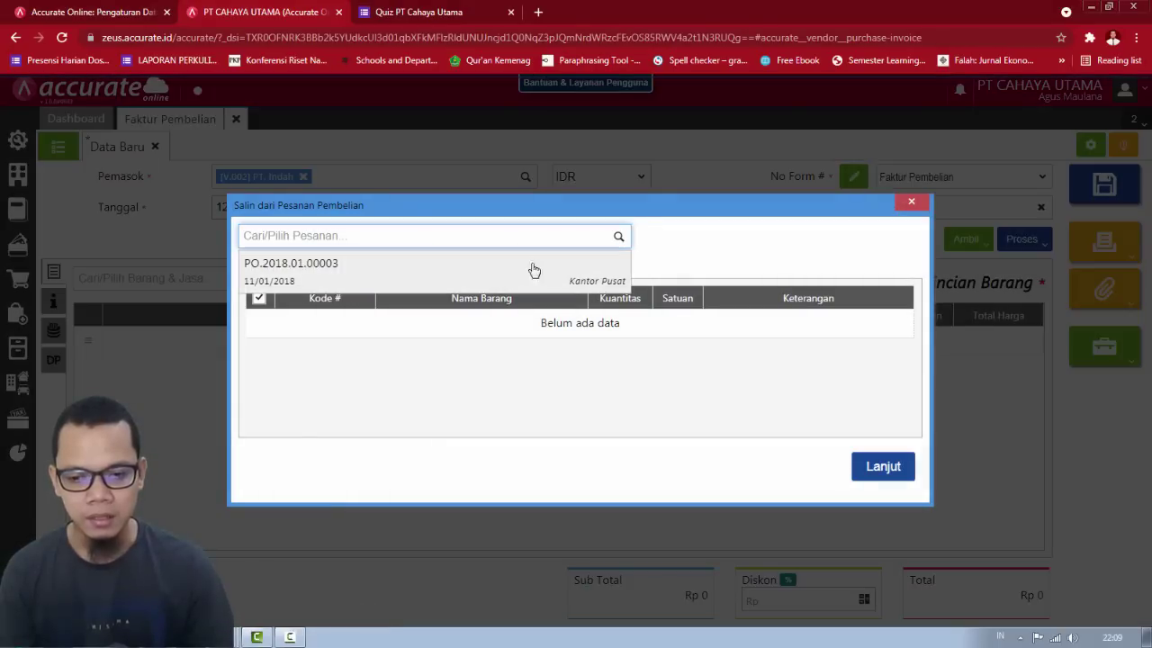
left_click(394, 276)
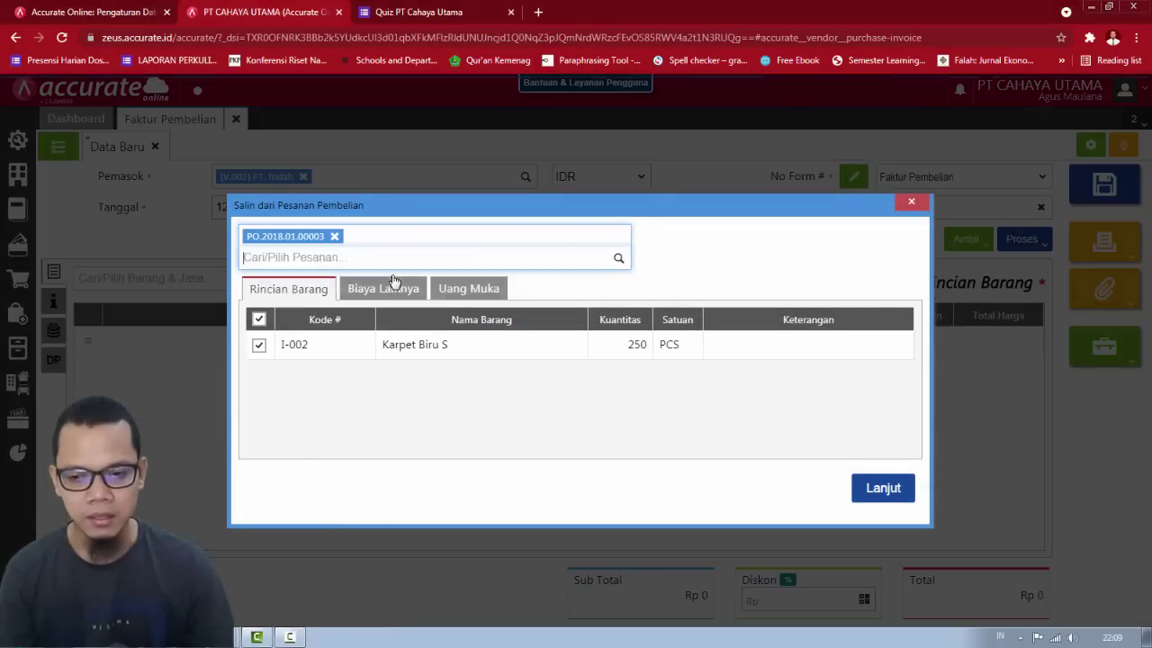
left_click(870, 491)
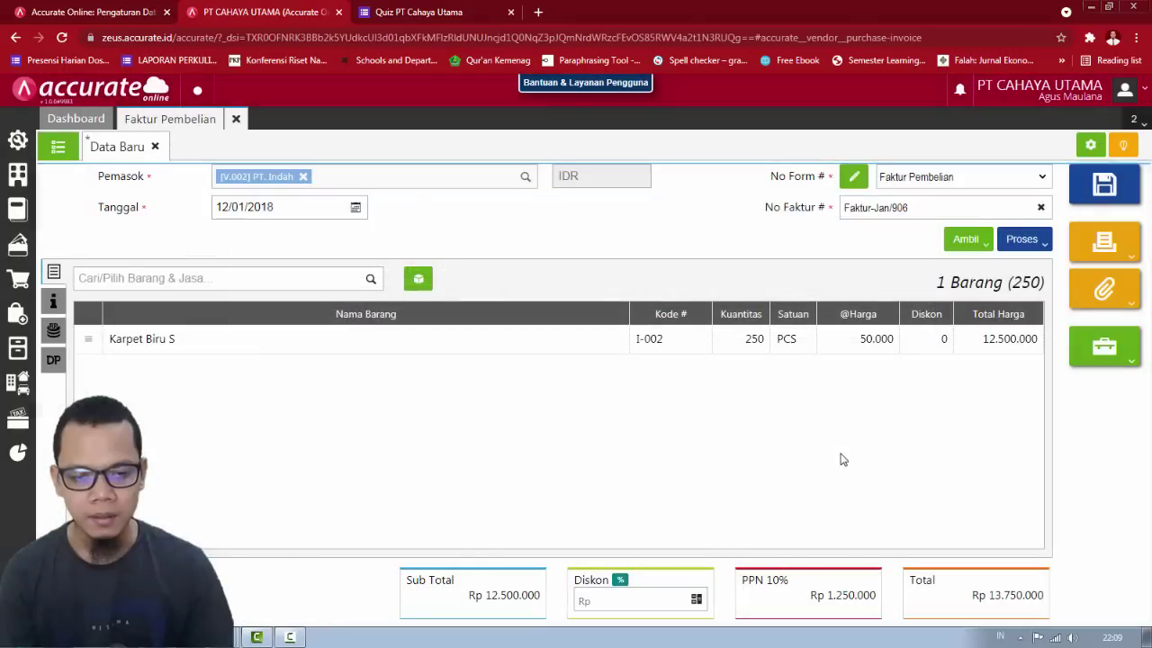
left_click(615, 350)
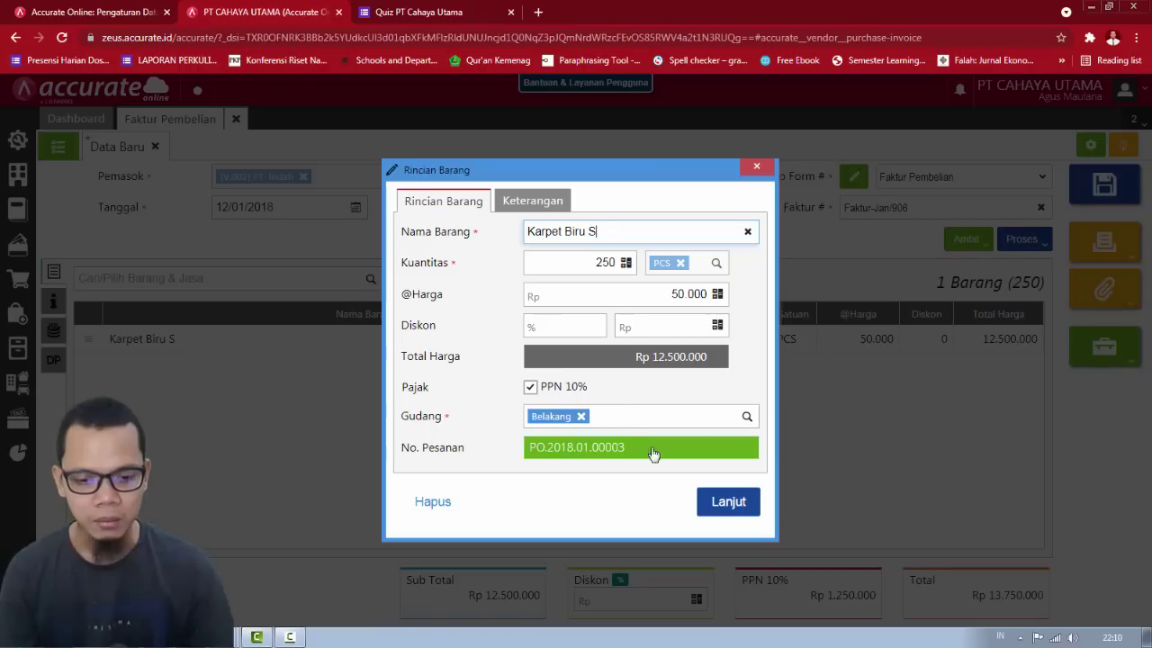
left_click(744, 504)
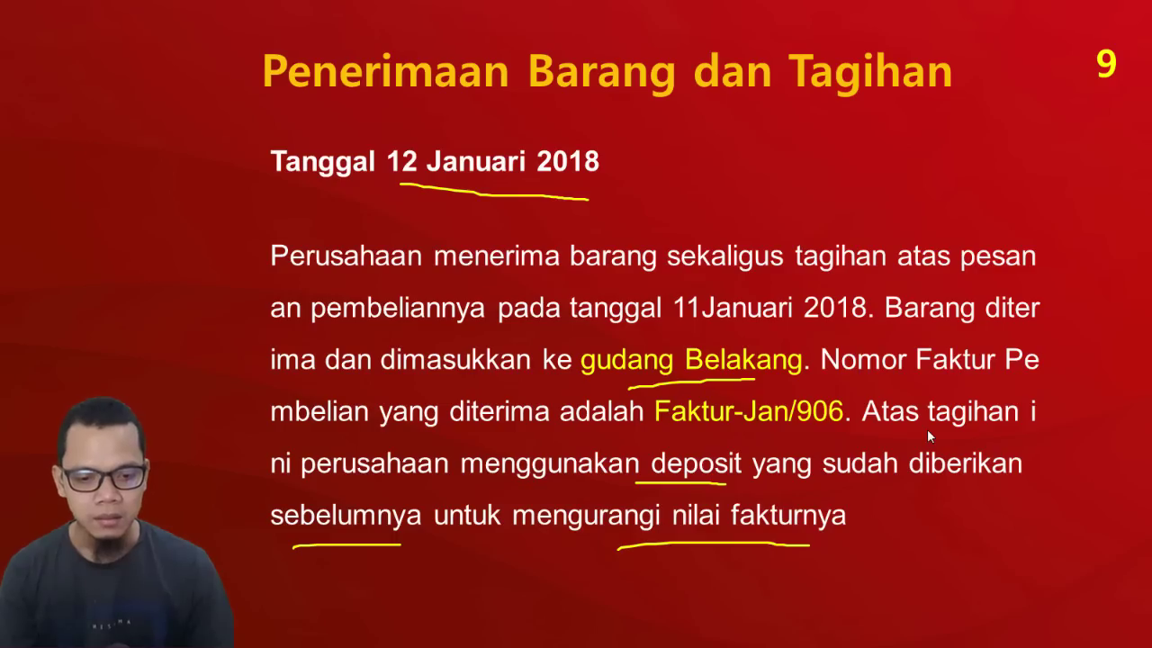
Step: Recheck the deposit instruction on the exercise slide and apply PT. Indah's down payment DP/1818 to the purchase invoice
key("alt+Tab")
left_click(966, 241)
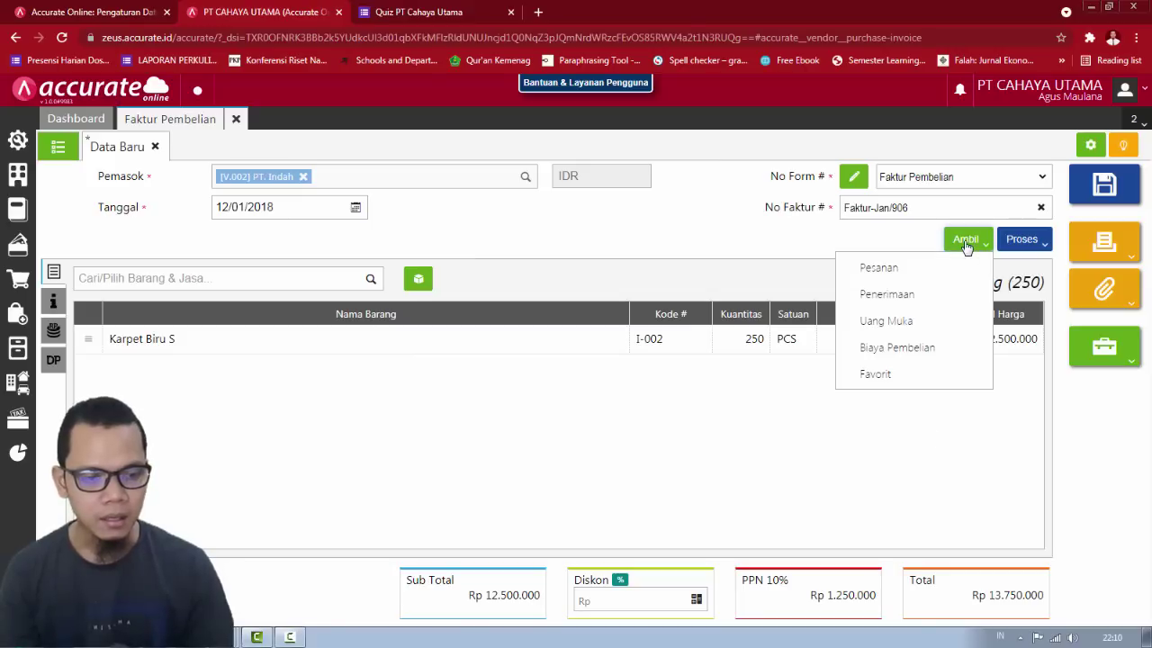
left_click(995, 416)
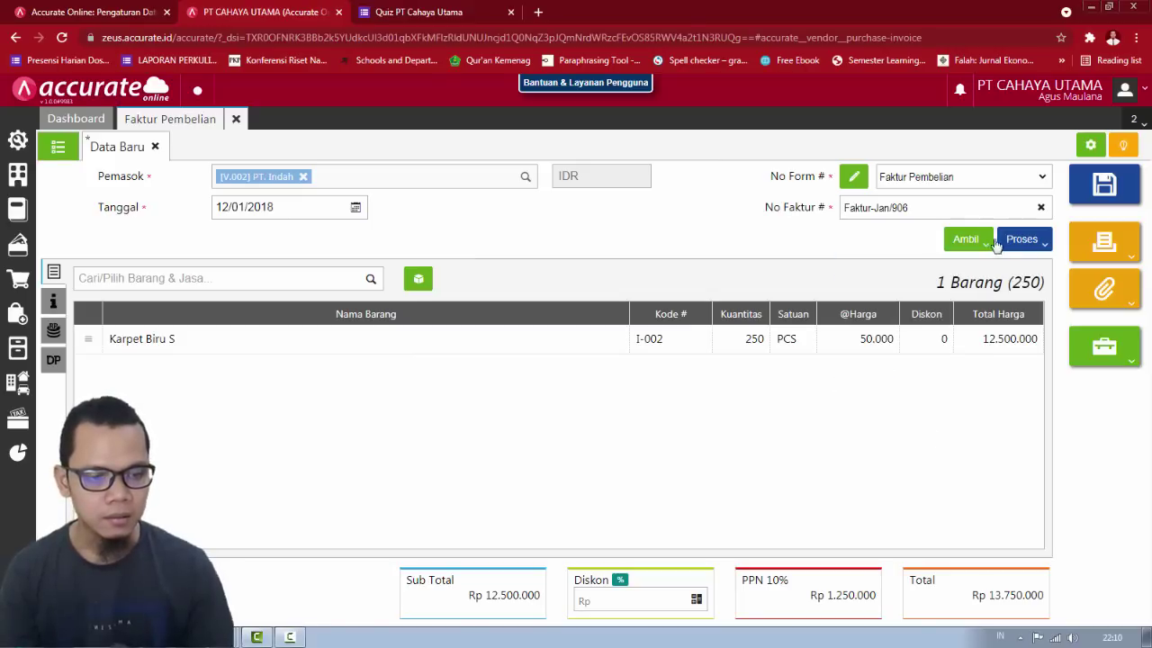
left_click(1008, 242)
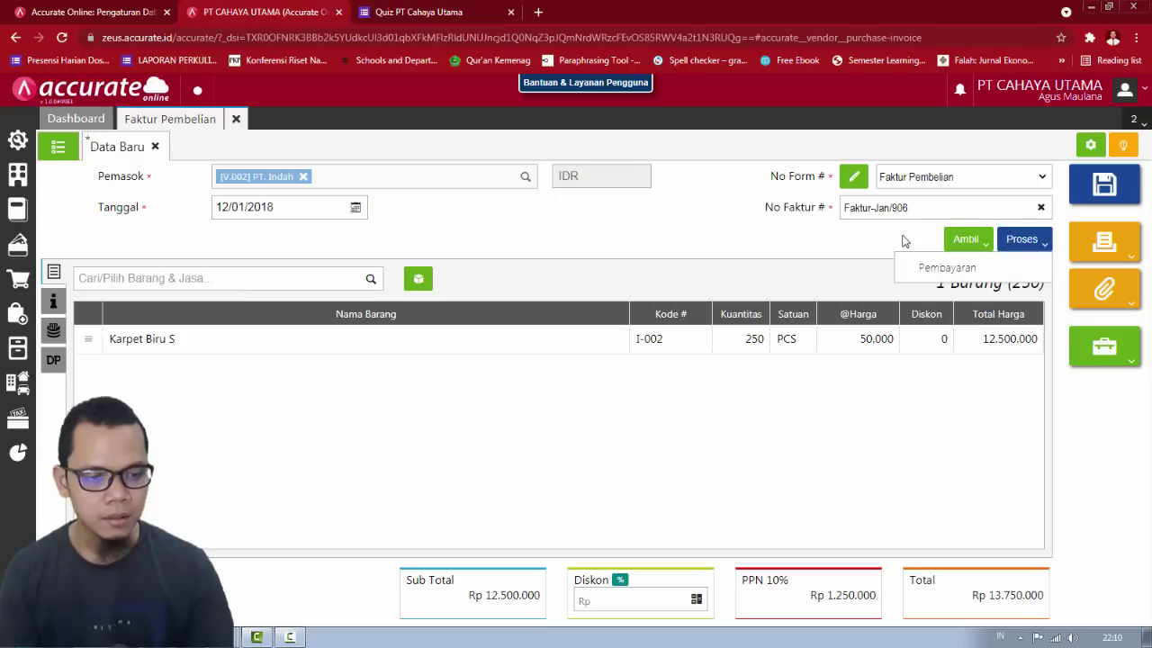
left_click(966, 239)
key("alt+Tab")
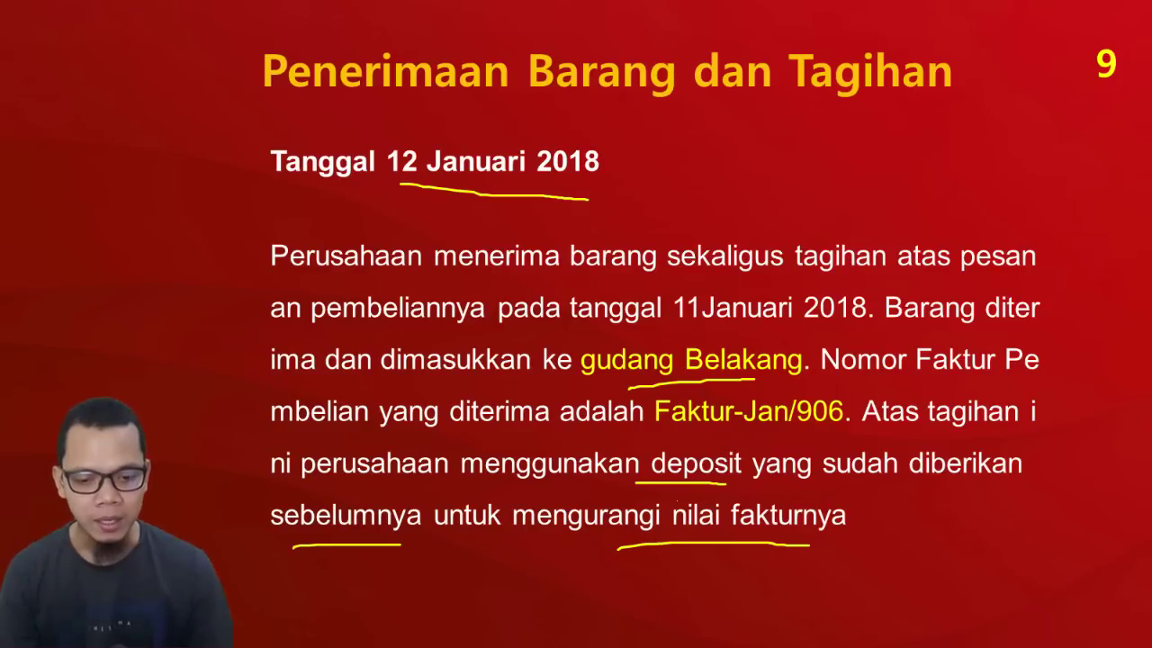
key("alt+Tab")
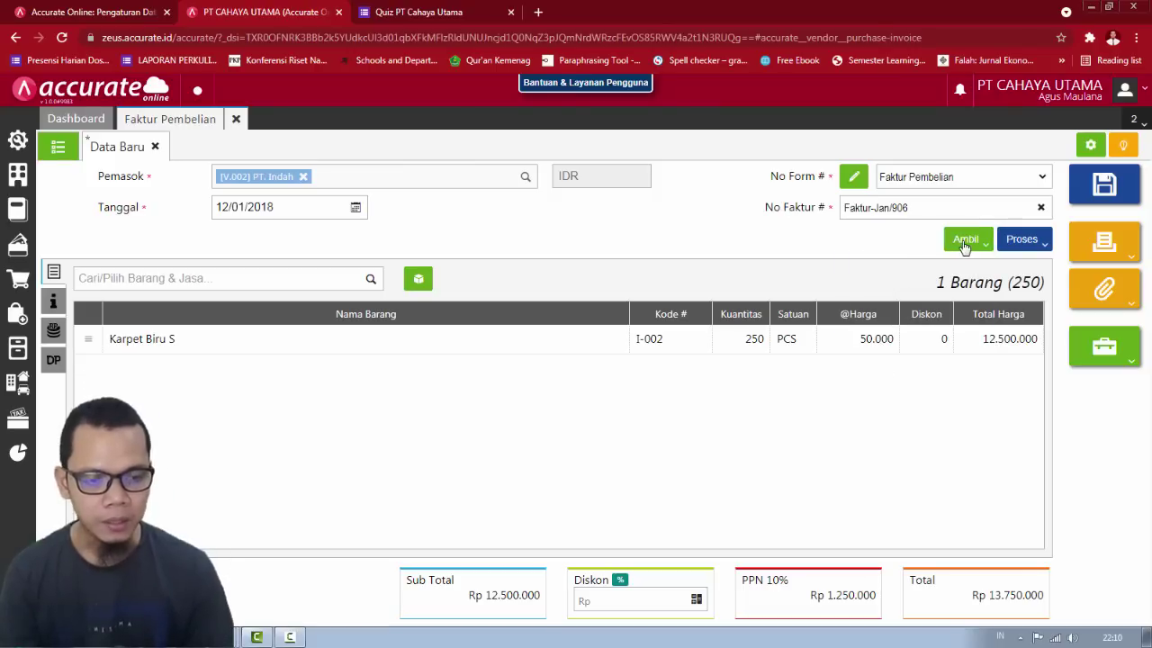
left_click(963, 239)
left_click(914, 328)
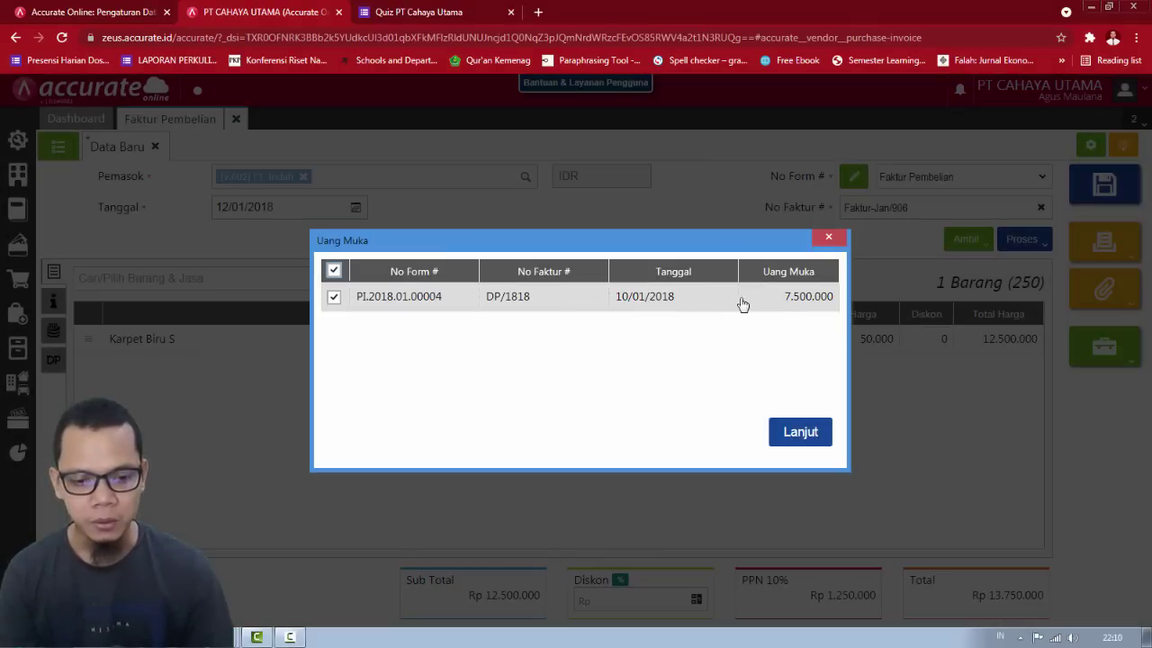
left_click(812, 438)
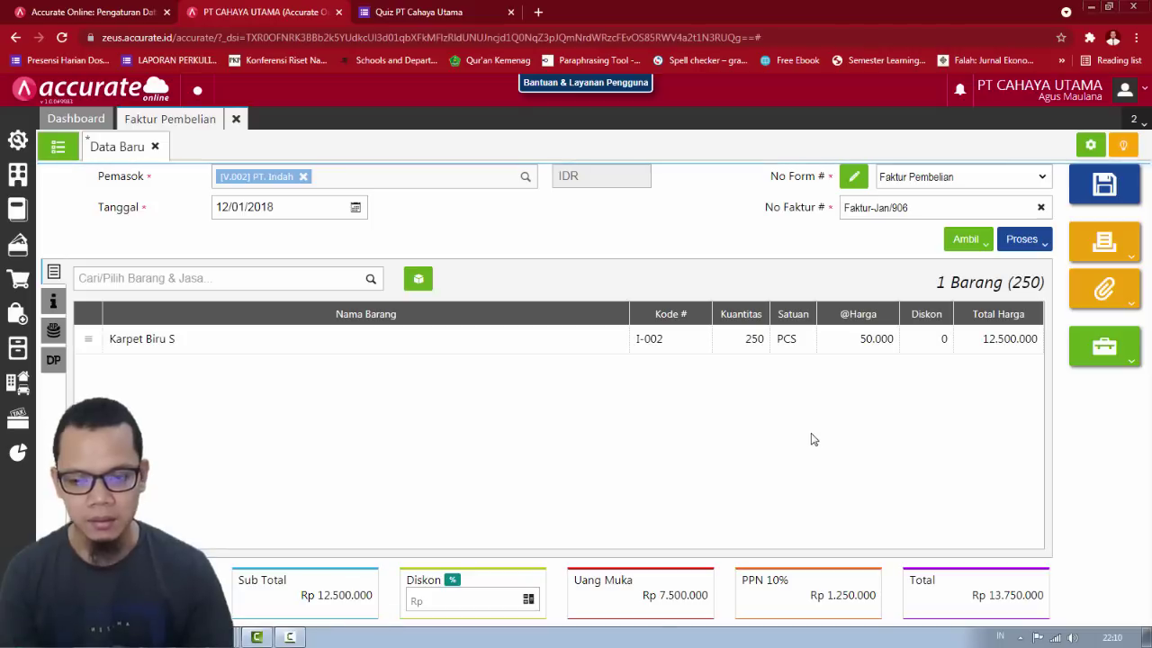
Step: Check the down payment attached to the invoice, save the invoice and show the purchase invoice list
left_click(54, 364)
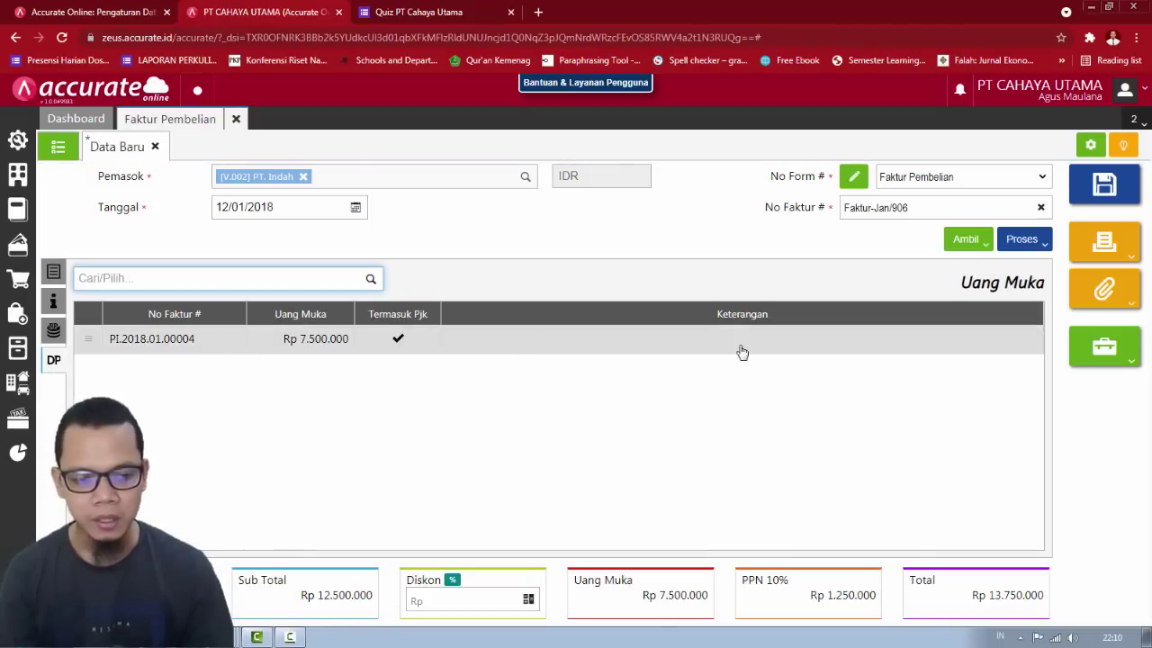
left_click(47, 281)
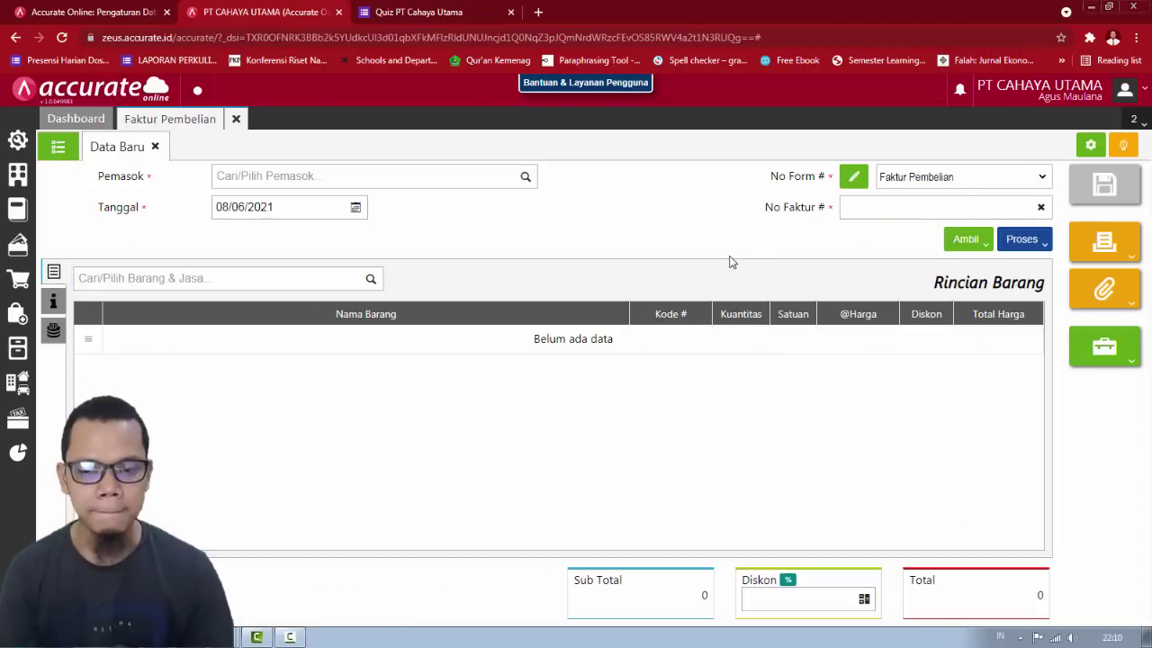
left_click(57, 151)
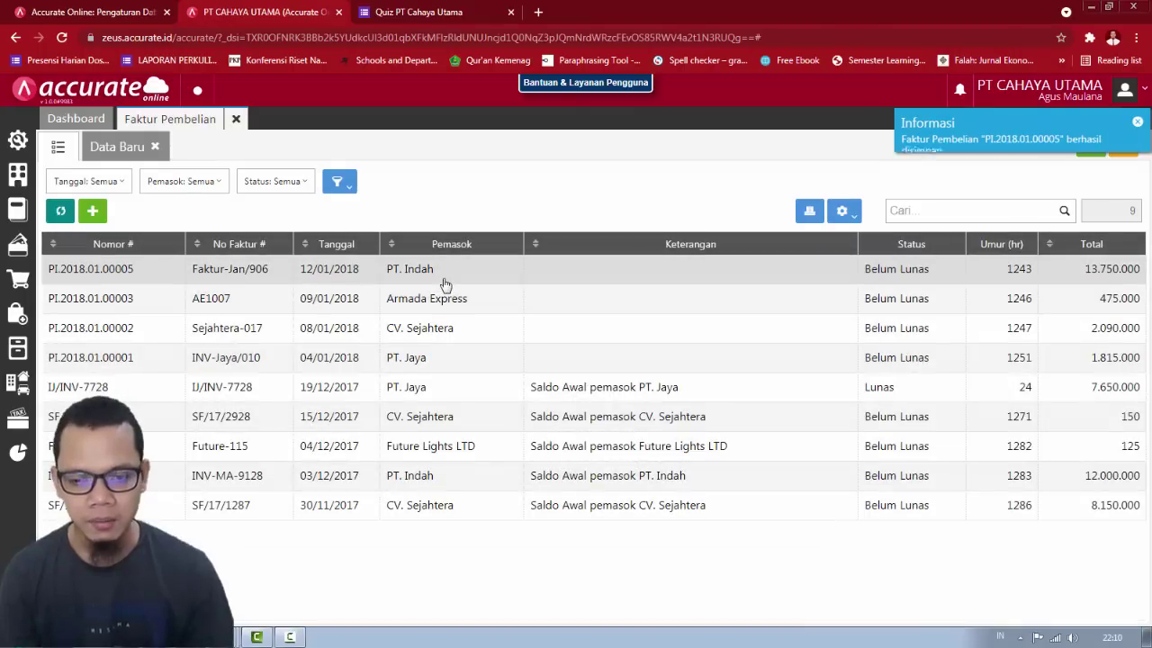
Step: Open PT. Indah's invoice Faktur-Jan/906 from the purchase invoice list and review its journal details
left_click(442, 279)
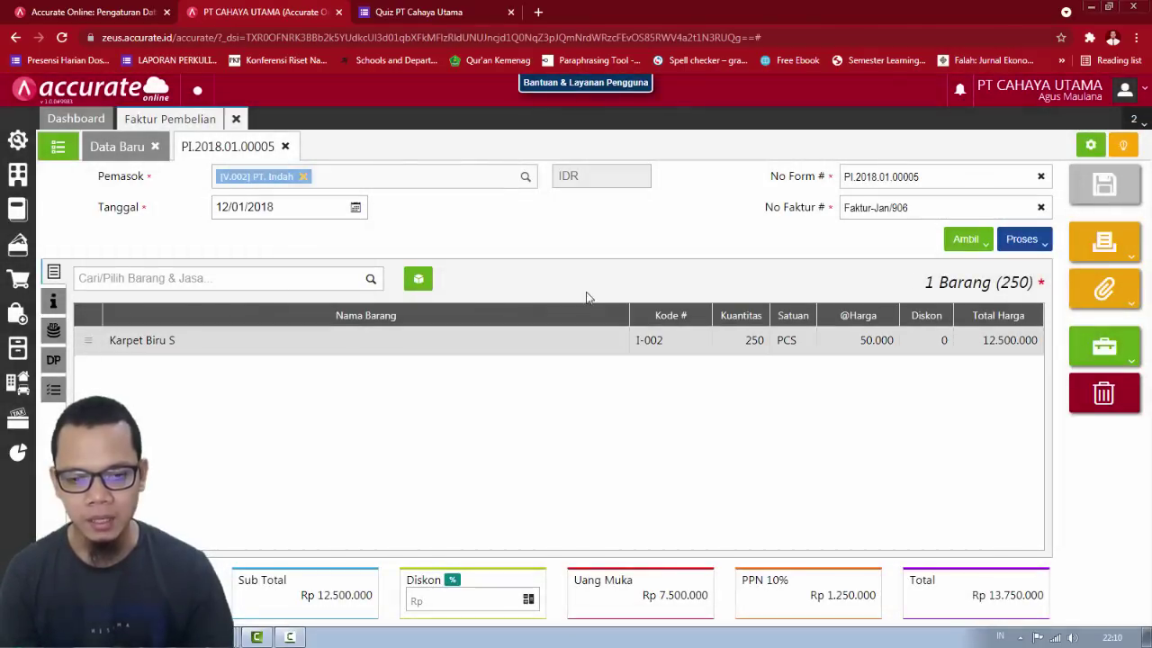
left_click(1106, 348)
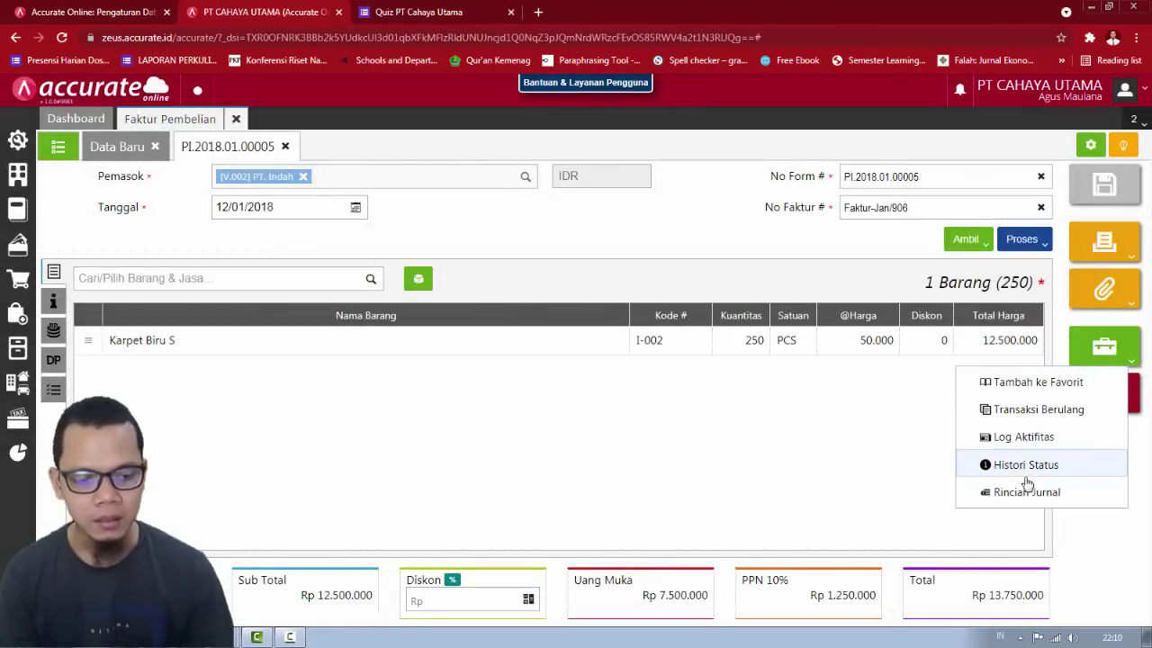
left_click(1027, 492)
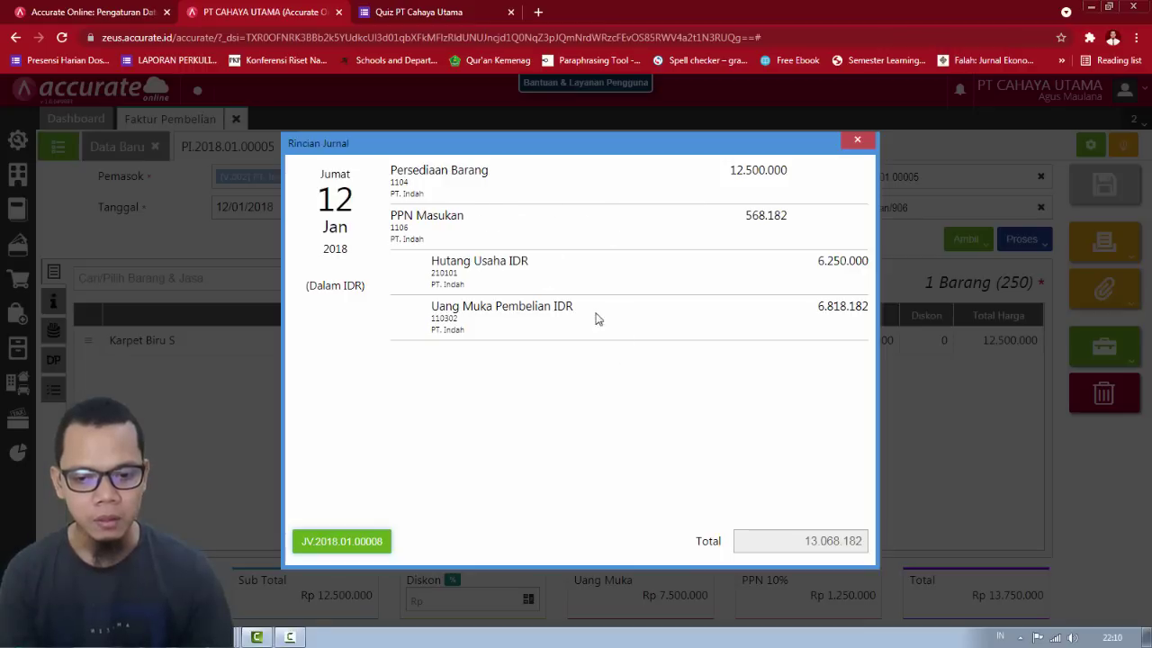
left_click(859, 144)
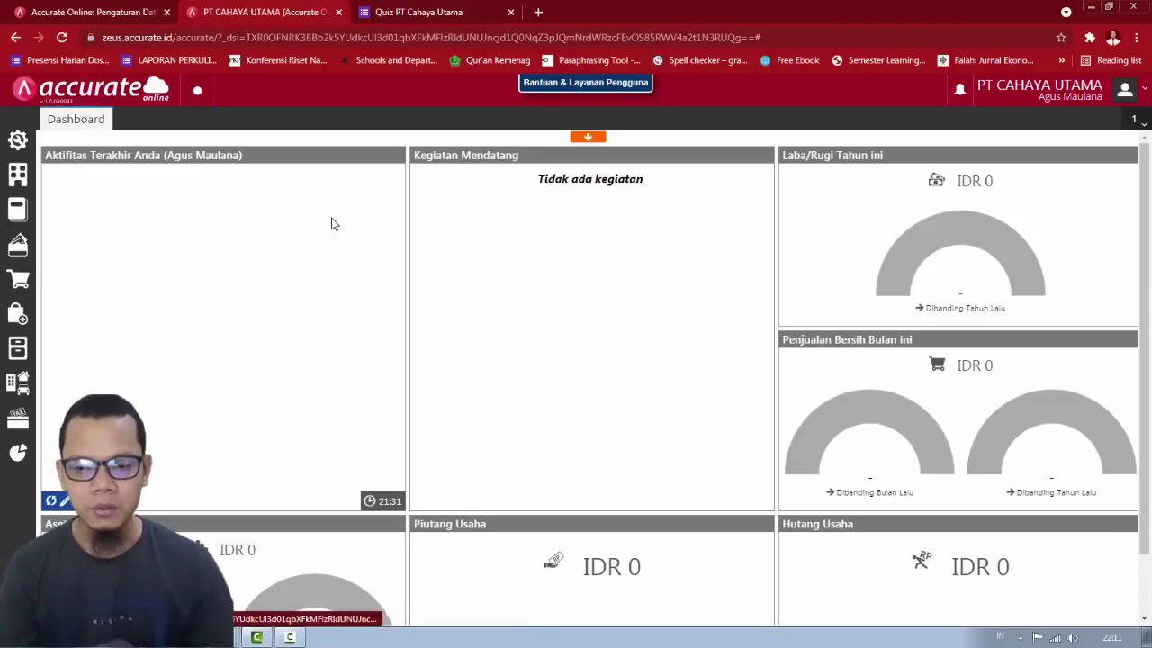
Step: Advance the PowerPoint exercise slides to the Retur Pembelian task, read it and return to Accurate Online
key("alt+Tab")
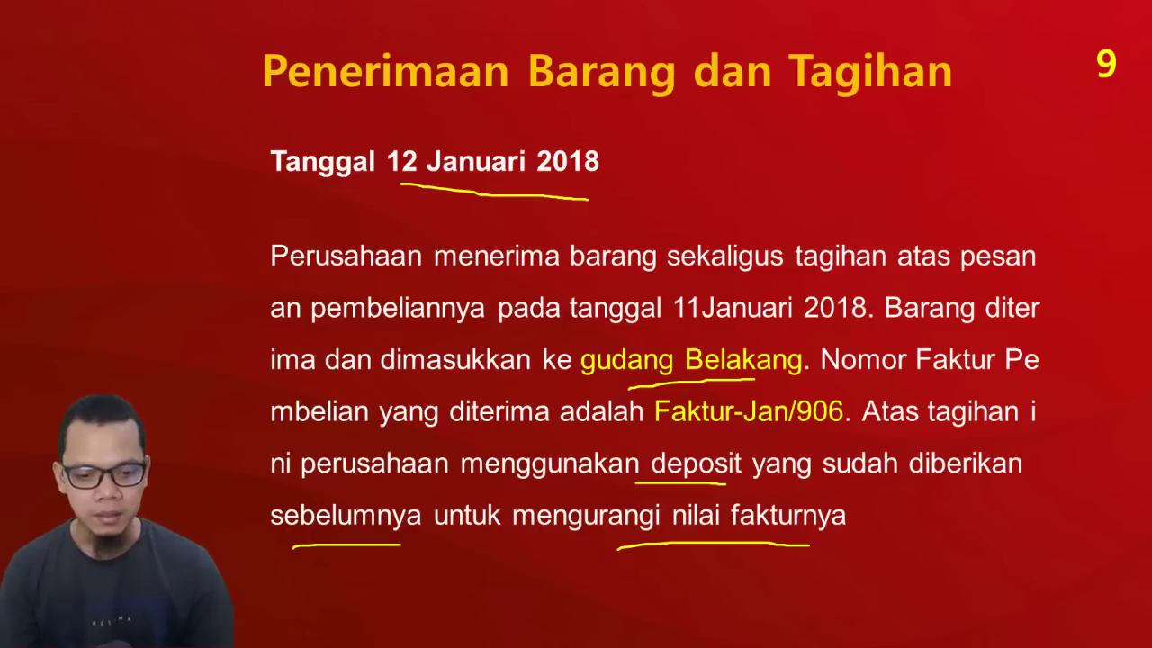
key("Right")
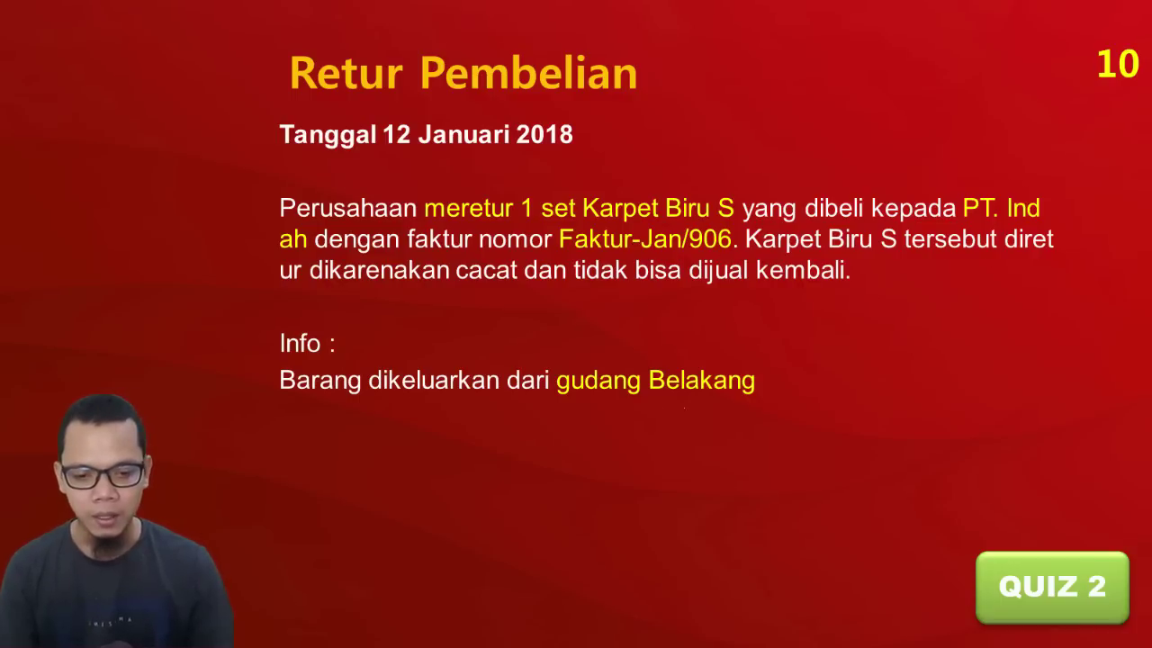
key("alt+Tab")
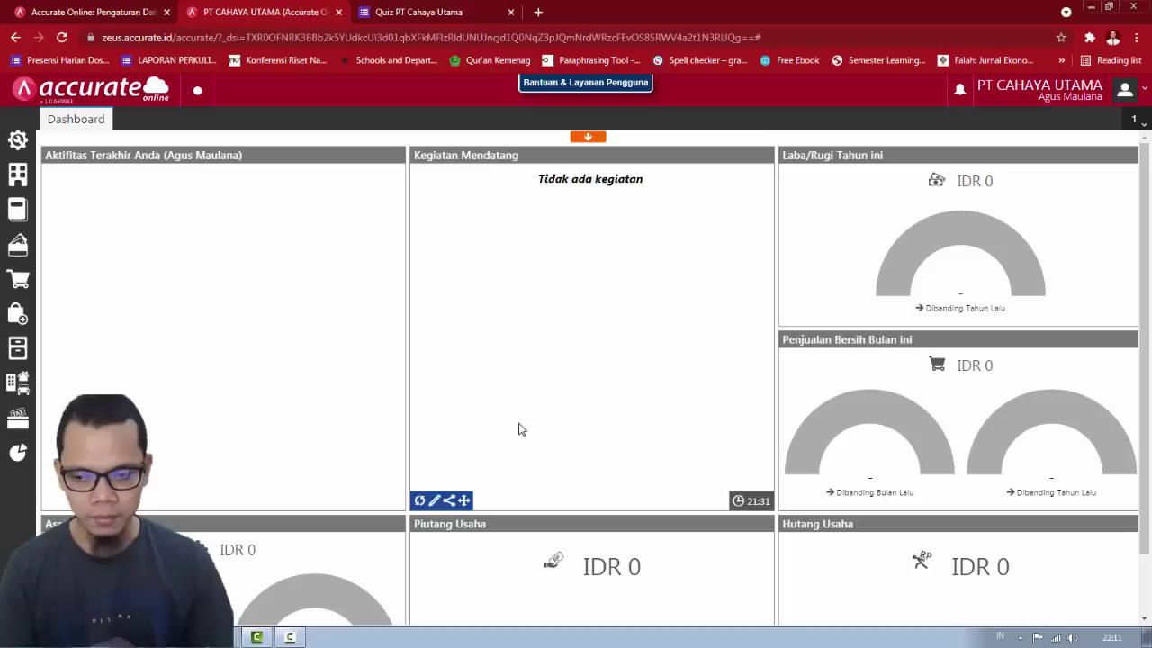
Step: Start a new purchase return for supplier PT. Indah, dated 12/01/2018
left_click(19, 311)
left_click(293, 495)
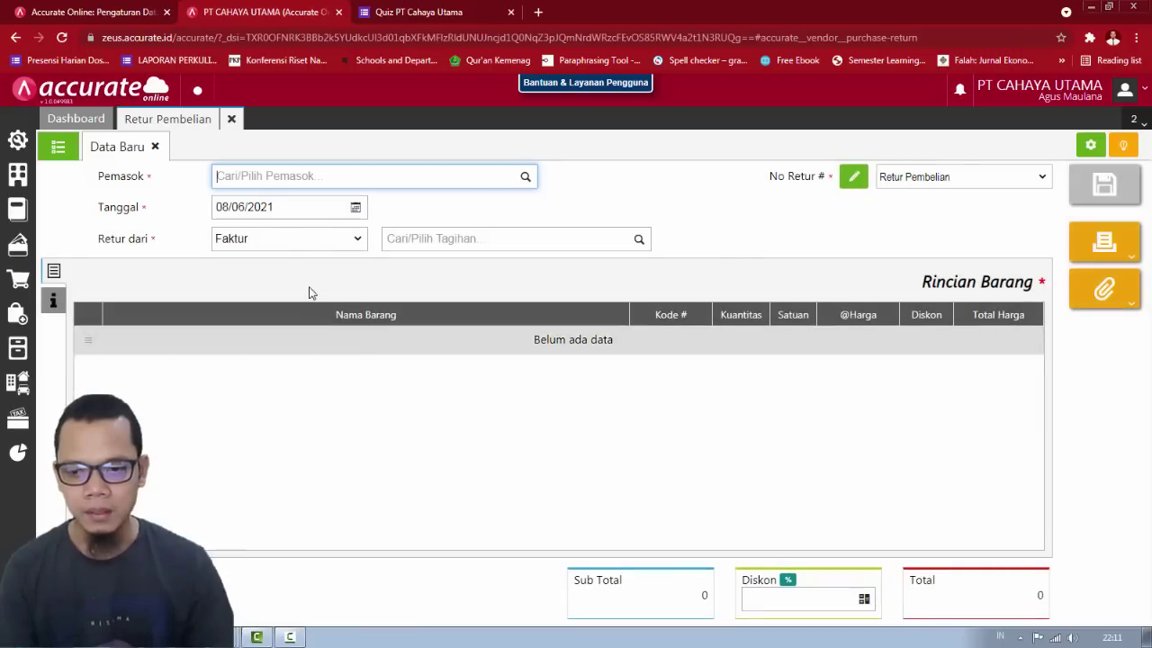
type("indah")
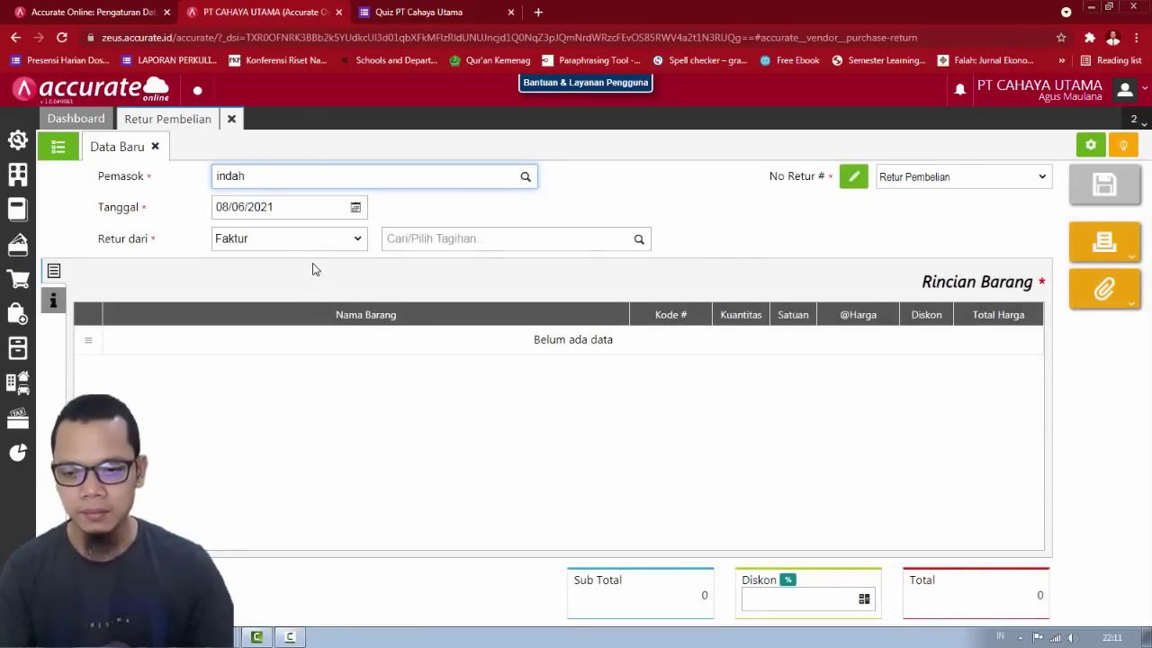
left_click(297, 213)
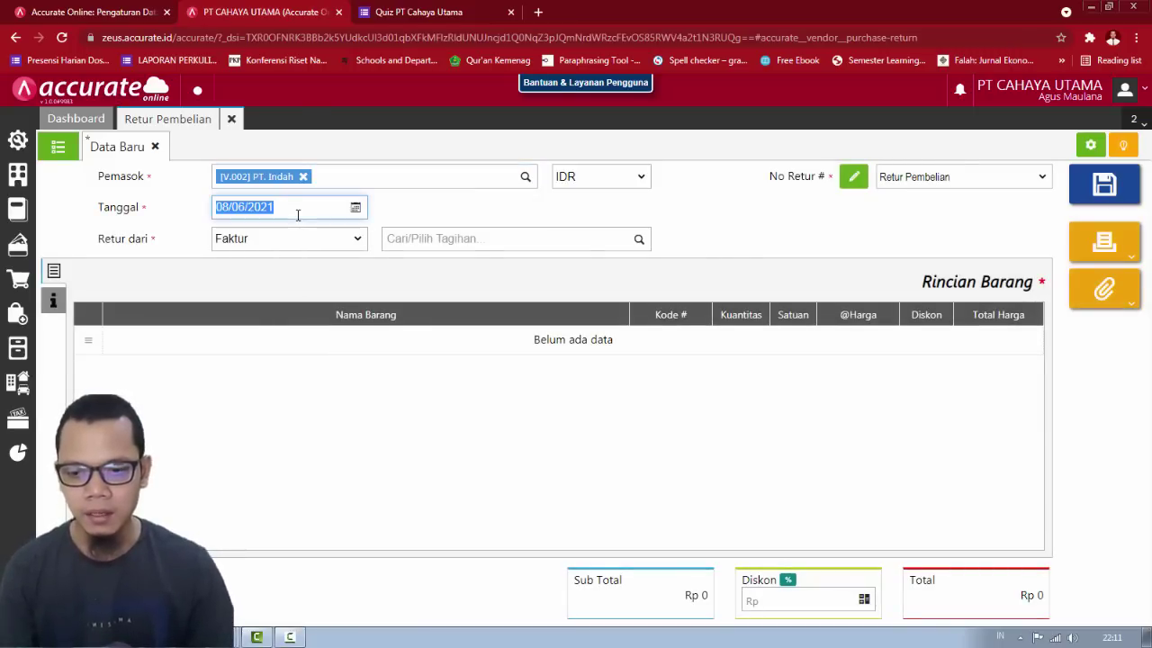
key("alt+Tab")
key("alt+Tab")
type("12")
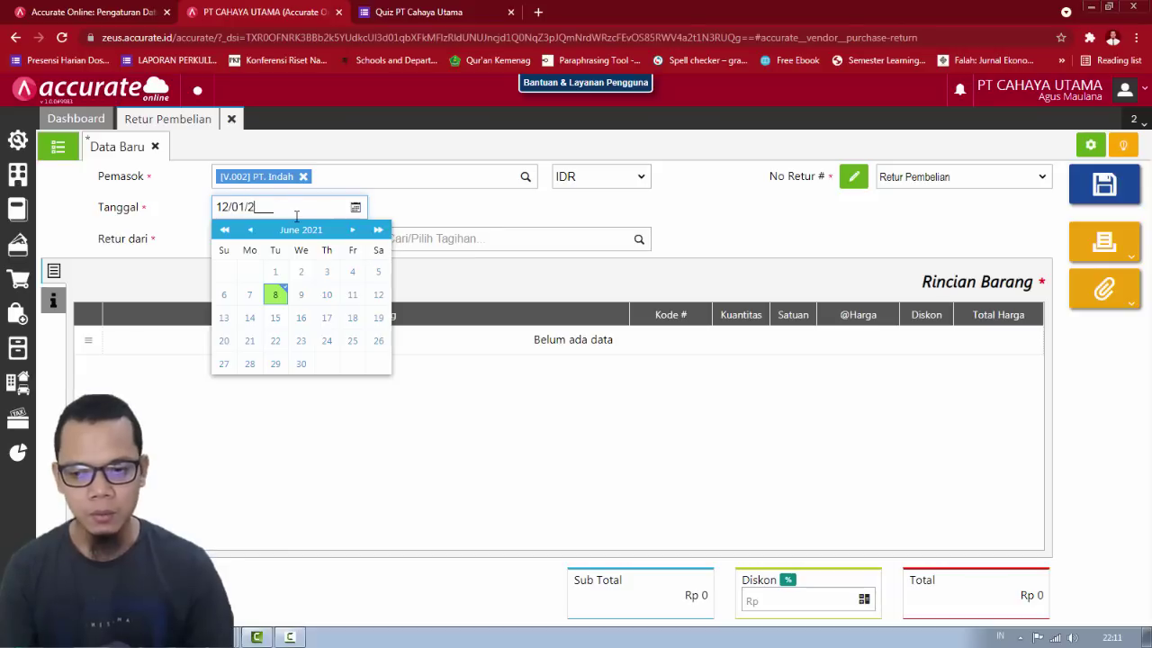
left_click(407, 227)
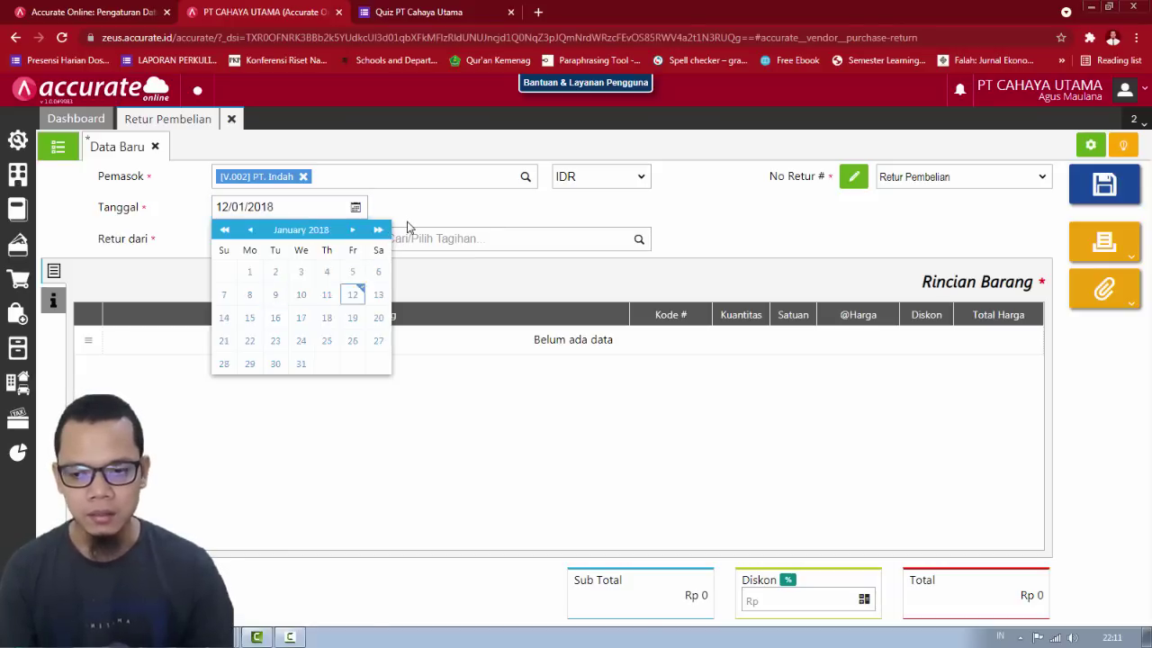
Step: Base the purchase return on an invoice (Faktur) and select Faktur-Jan/906 as the invoice being returned
left_click(342, 243)
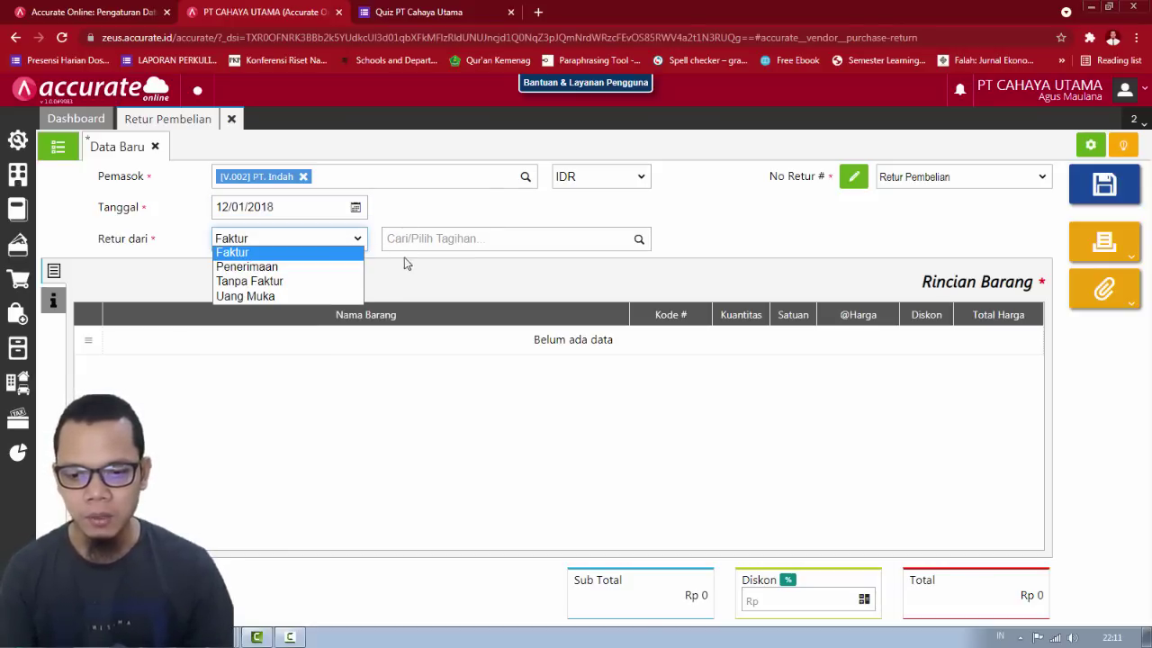
left_click(415, 216)
left_click(314, 250)
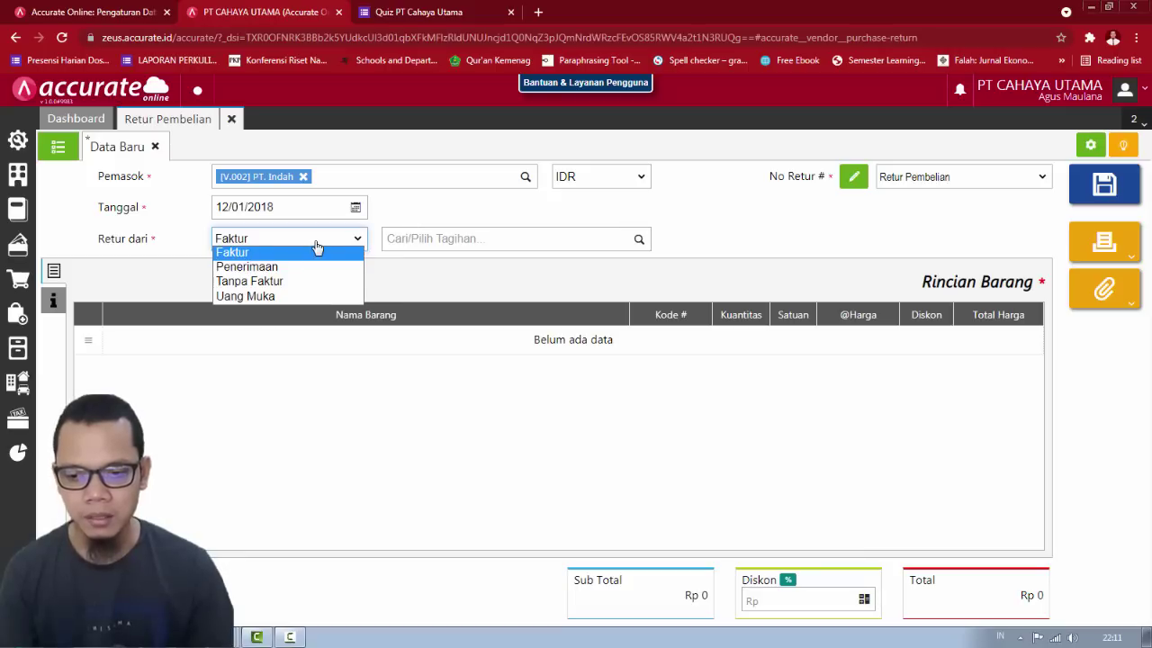
left_click(298, 257)
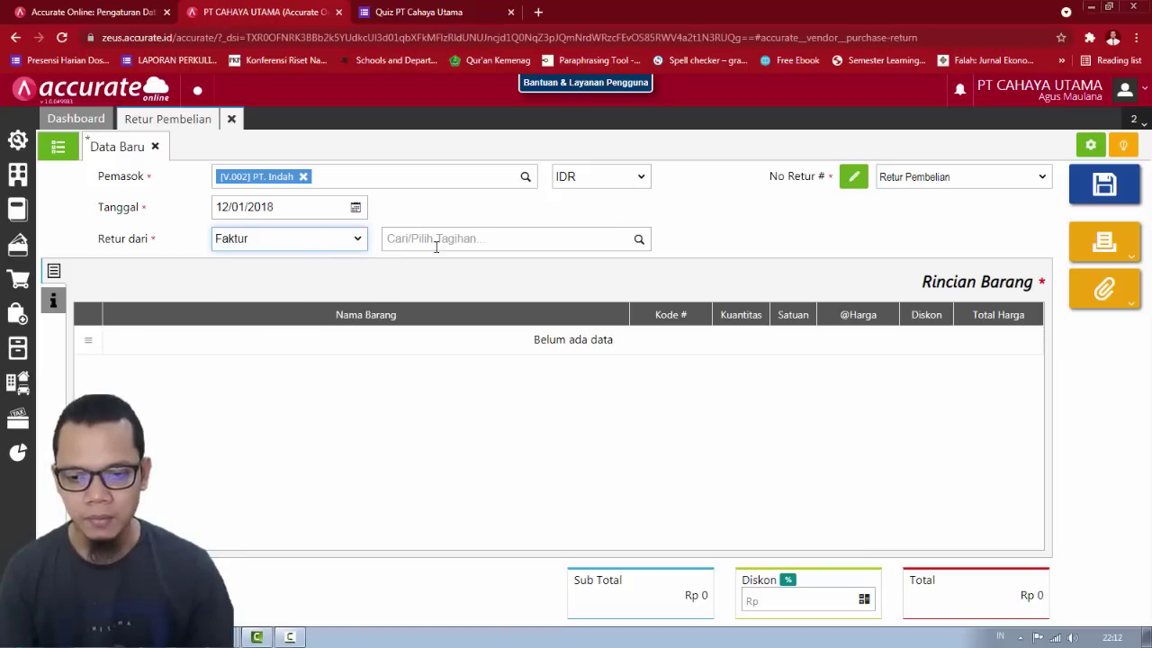
left_click(639, 239)
key("alt+Tab")
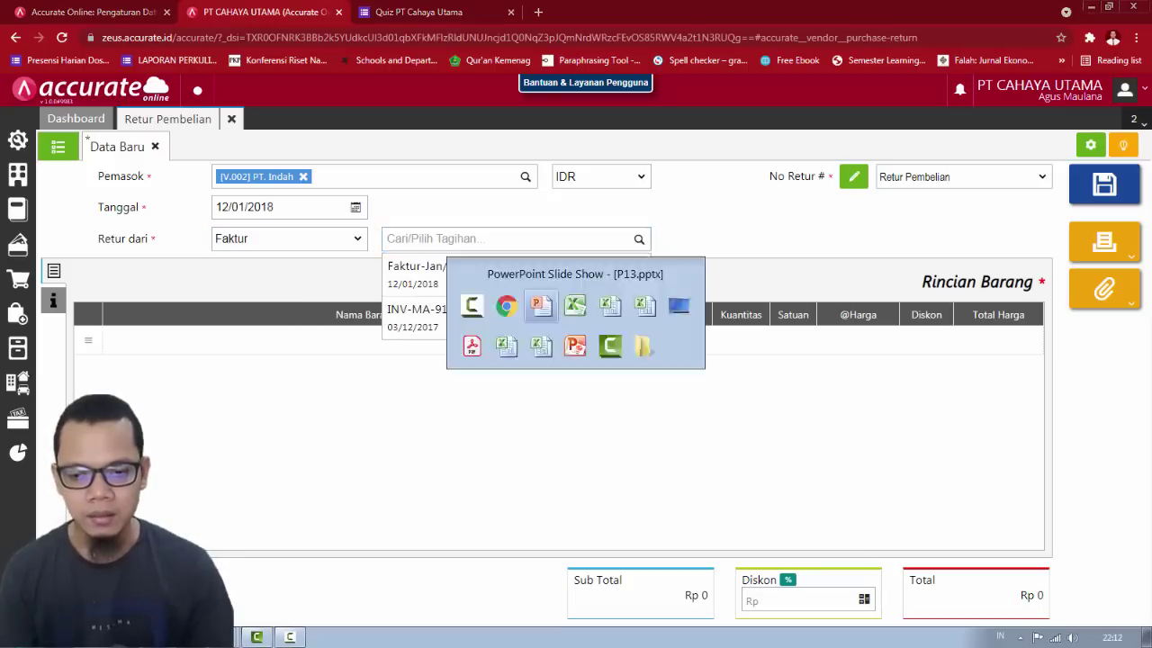
key("alt+Tab")
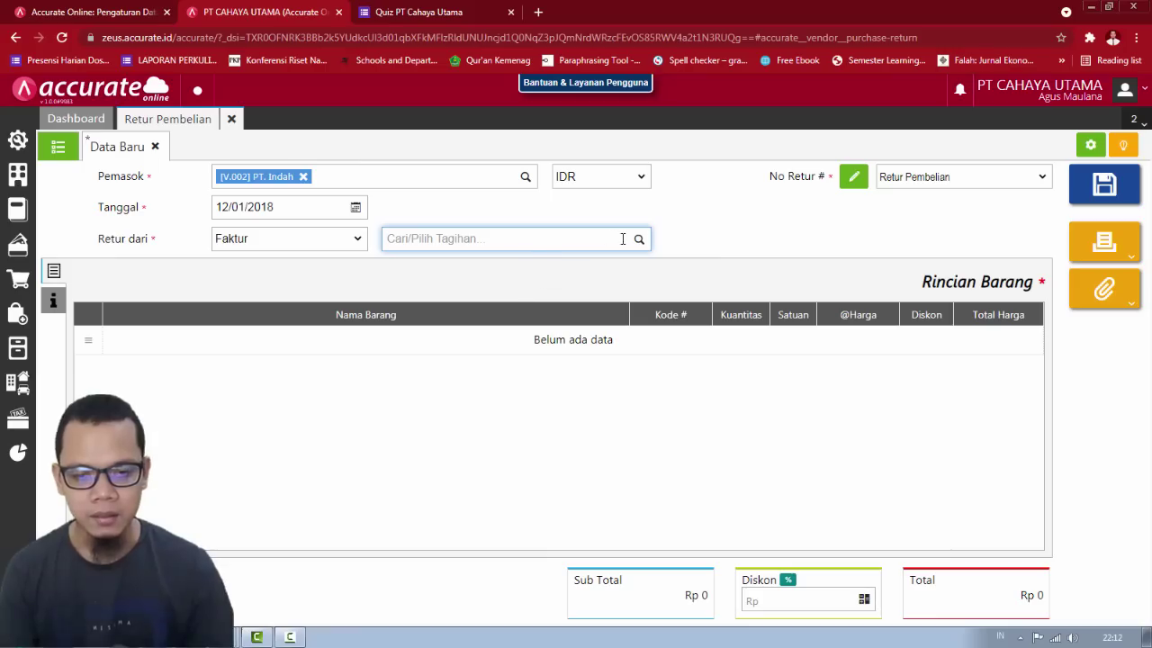
left_click(638, 238)
left_click(468, 279)
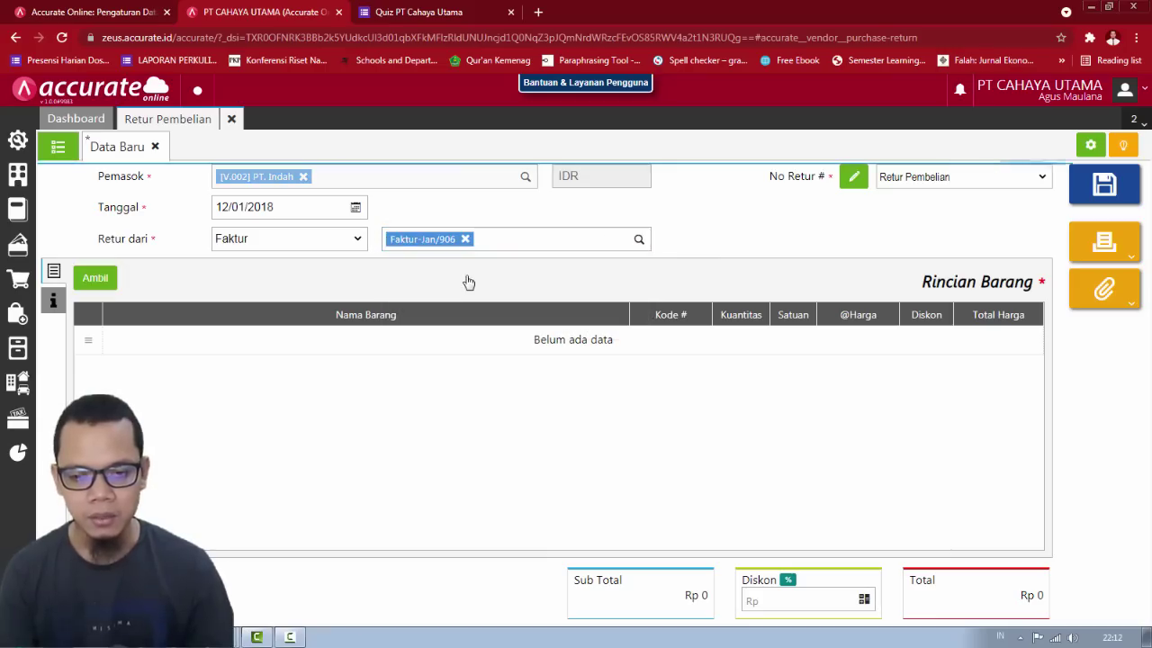
Step: Bring the Karpet Biru S item from the selected invoice into the purchase return
left_click(96, 281)
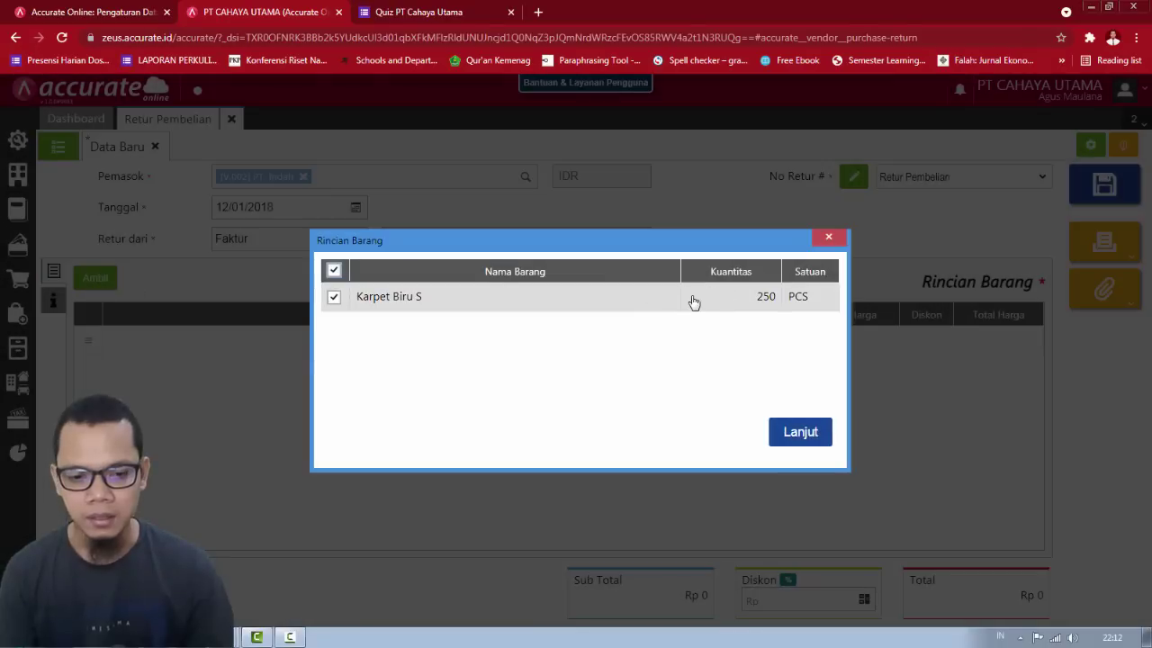
left_click(694, 301)
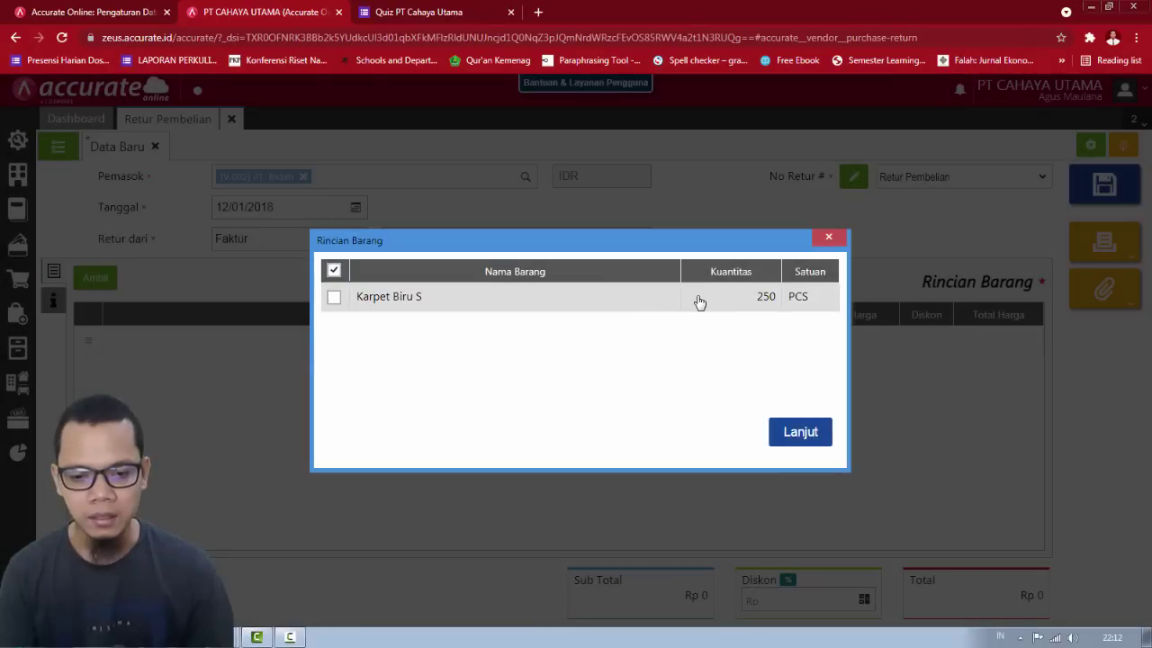
left_click(387, 307)
left_click(796, 436)
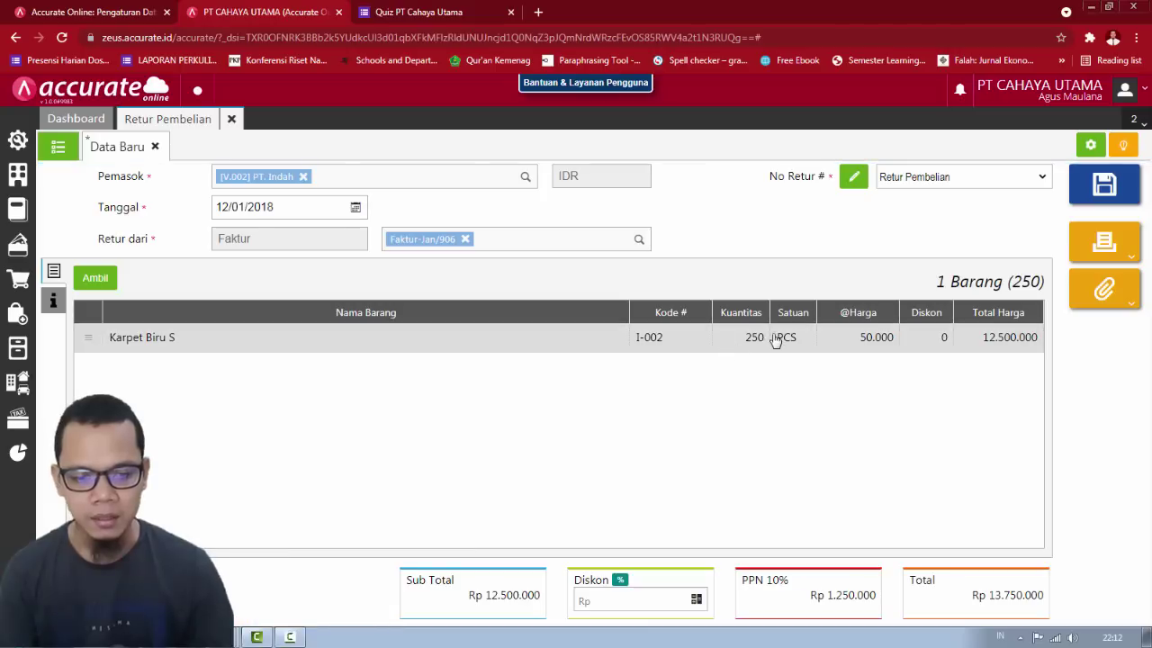
Step: Set the returned quantity of Karpet Biru S to 1 PCS in its item details
left_click(749, 340)
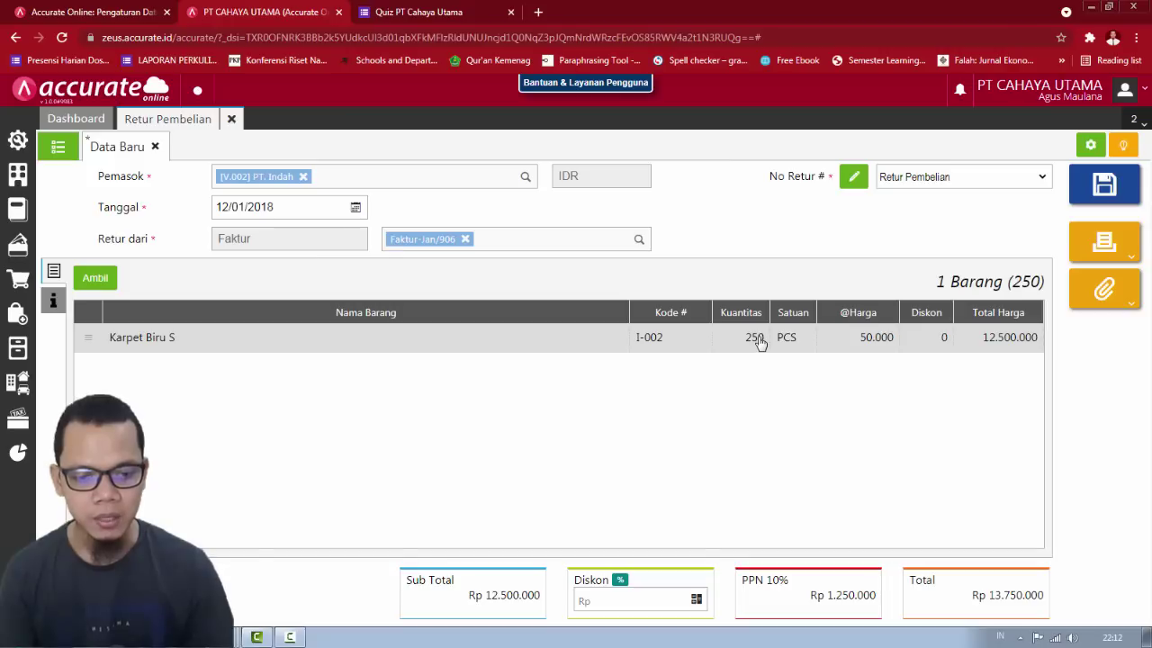
left_click(761, 340)
double_click(631, 277)
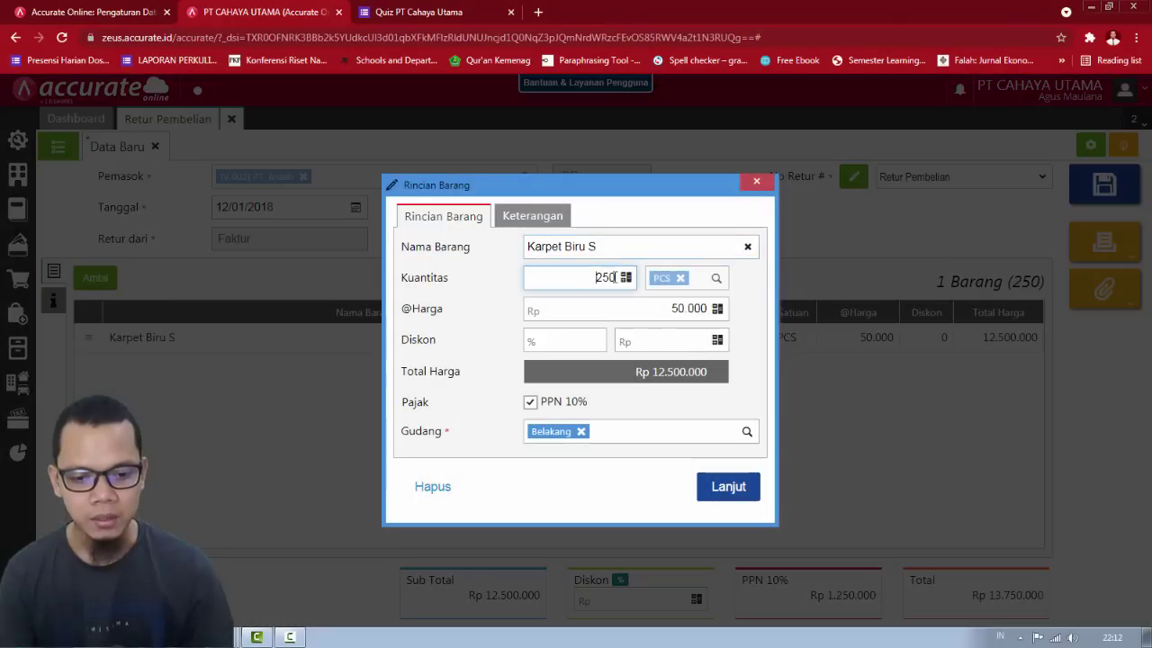
key("BackSpace")
type("1")
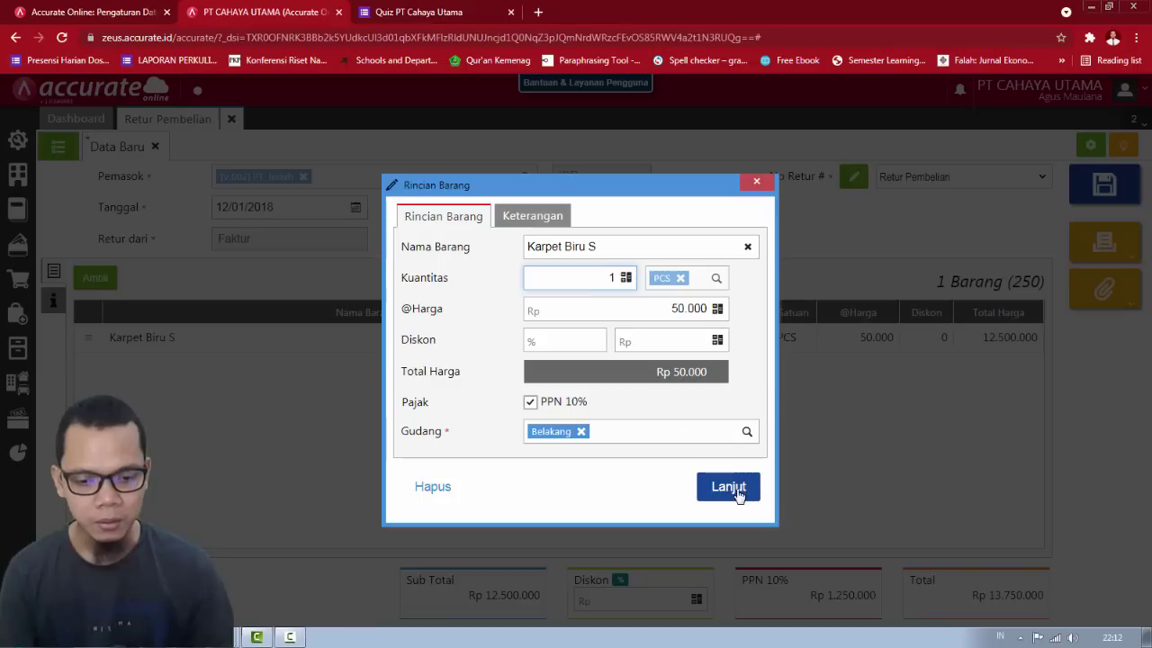
left_click(736, 491)
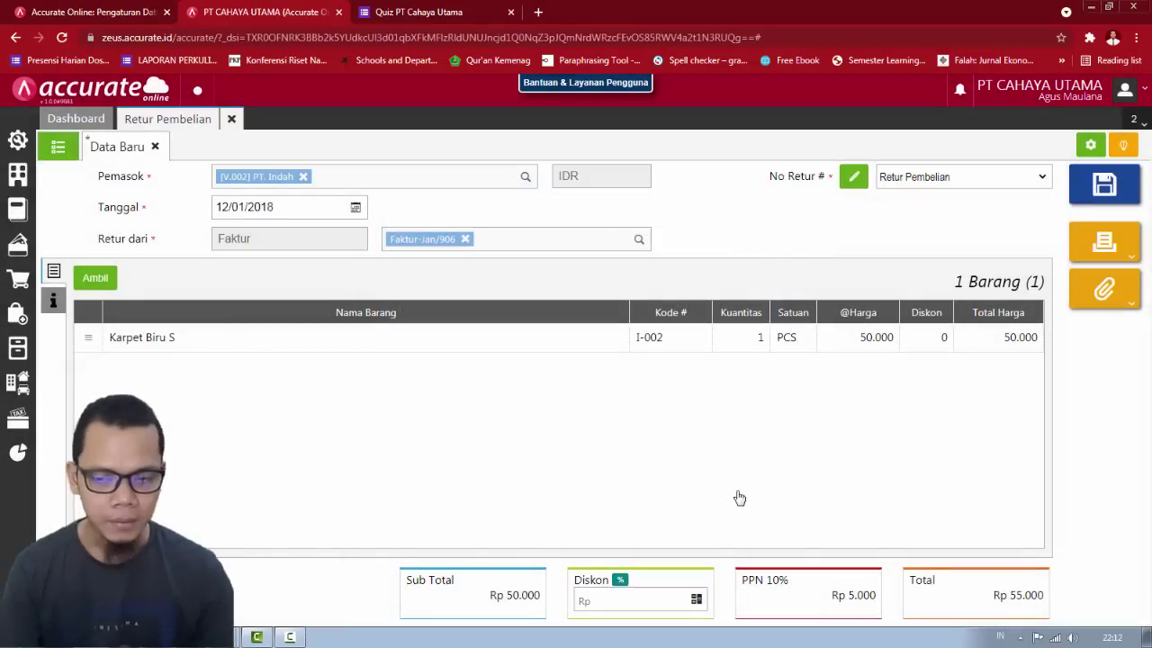
Step: Check the tax settings in the return's additional information, go back to its item list and close the purchase return form
left_click(53, 302)
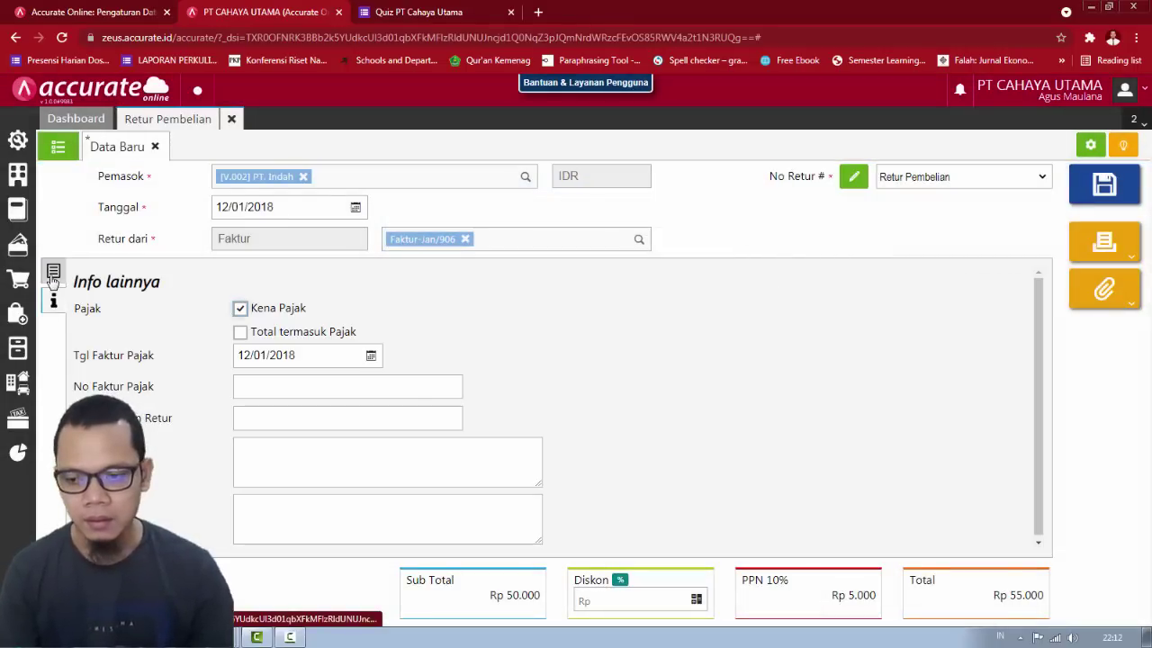
left_click(53, 273)
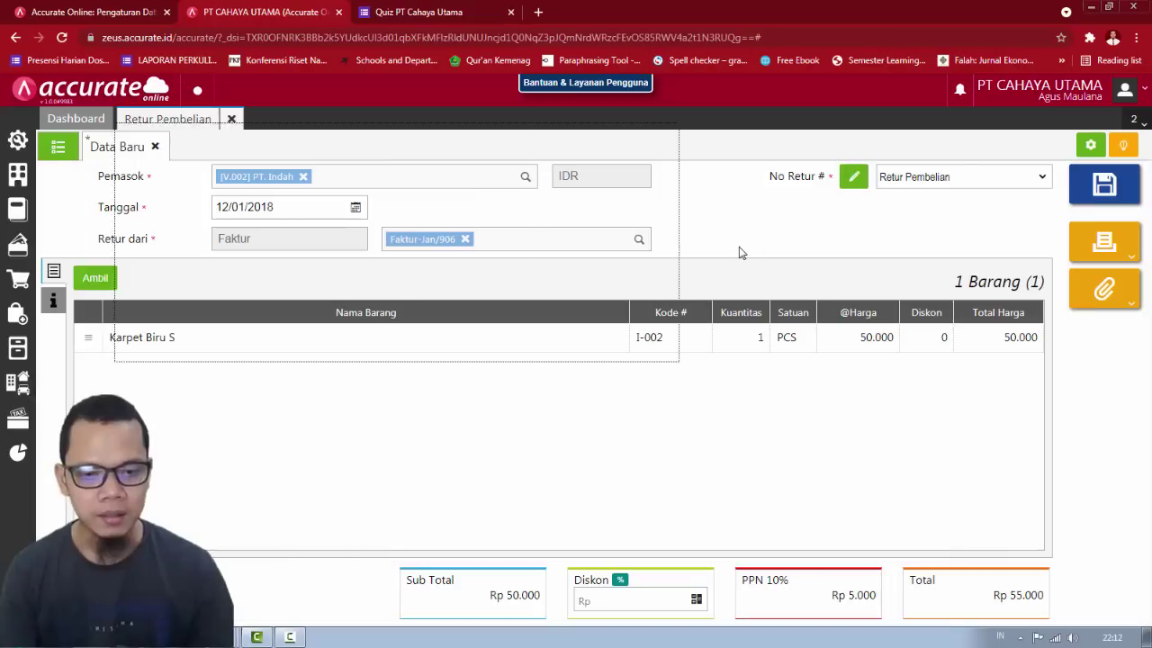
left_click(231, 118)
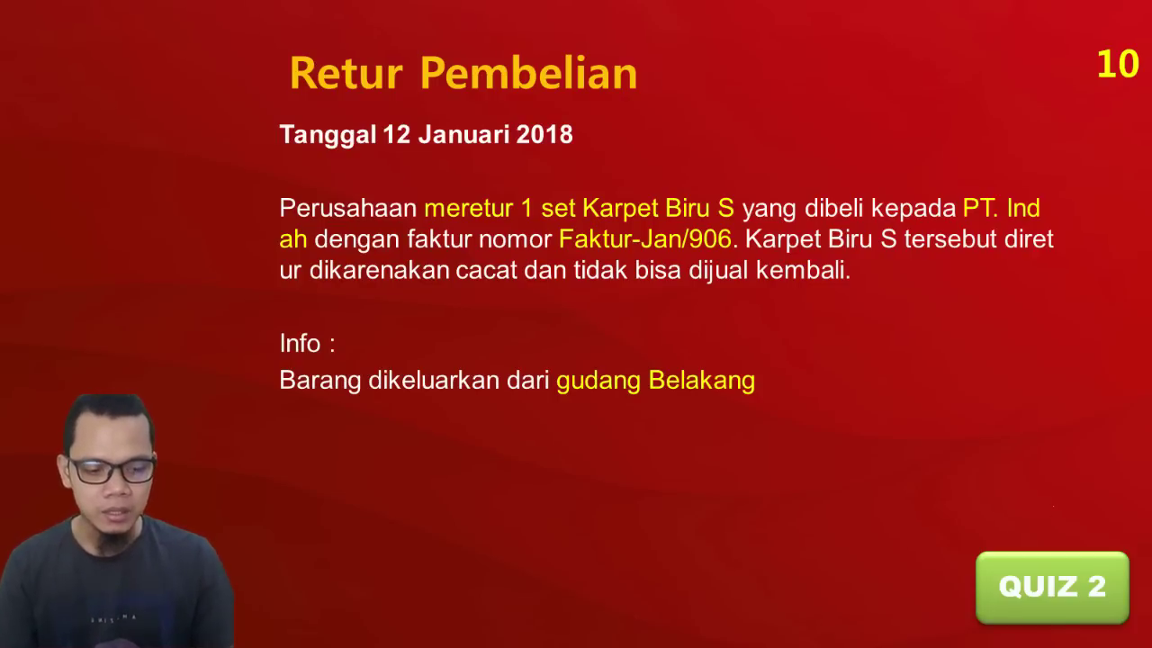
Step: Advance to the exercise slide on entering tax invoice numbers and underline the endings 400 and 500 of the number range
key("Right")
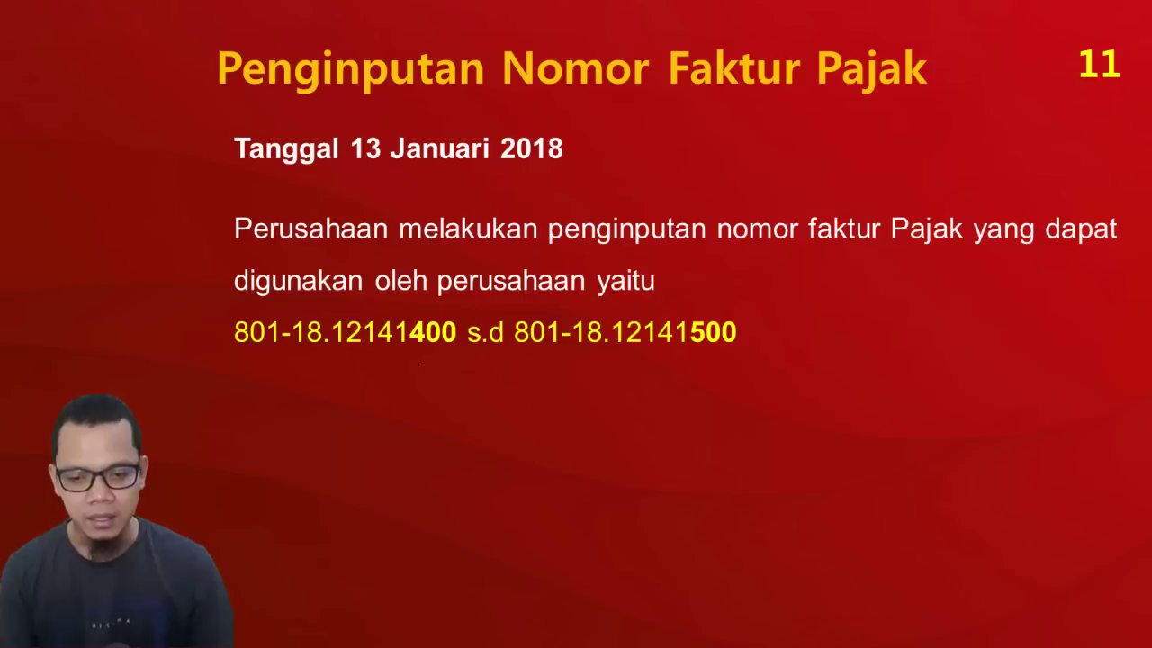
left_click_drag(412, 359, 444, 359)
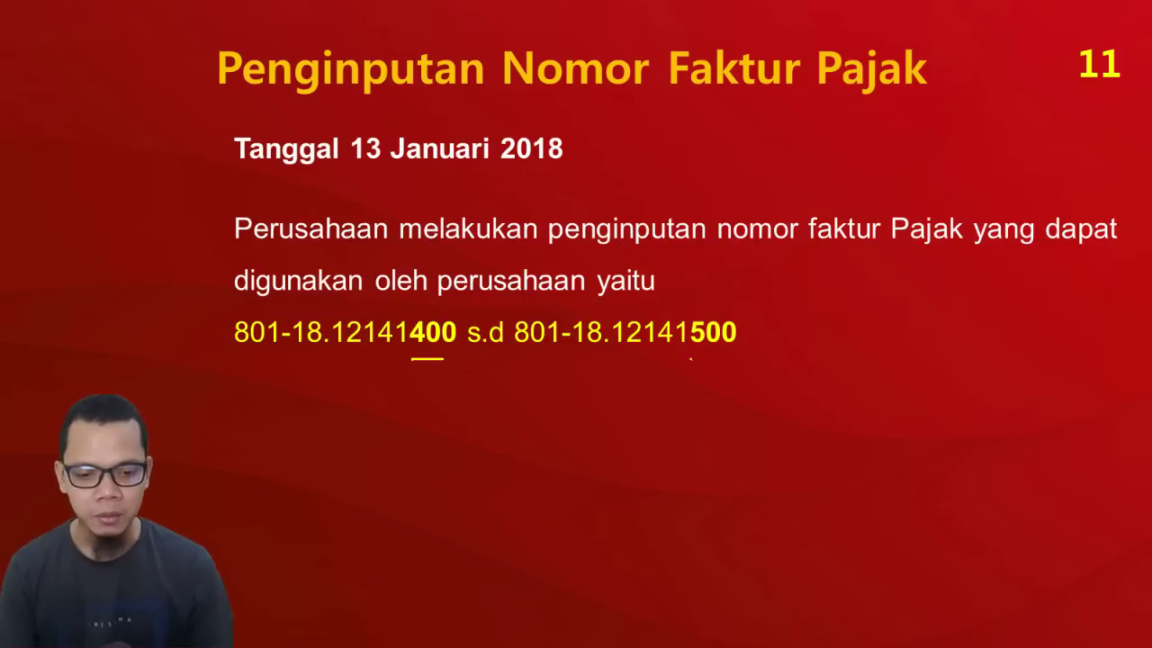
left_click_drag(690, 359, 729, 359)
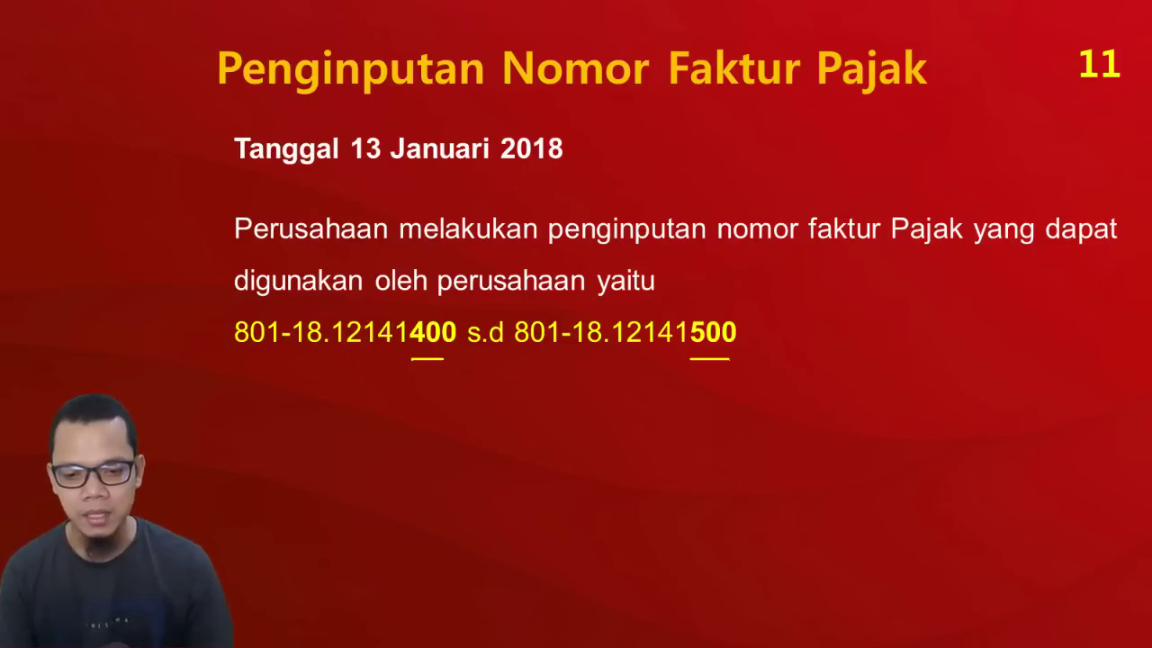
Step: Switch to Accurate Online and open a new tax invoice numbering record (Penomoran Faktur Pajak) under Smartlink Tax
key("alt+Tab")
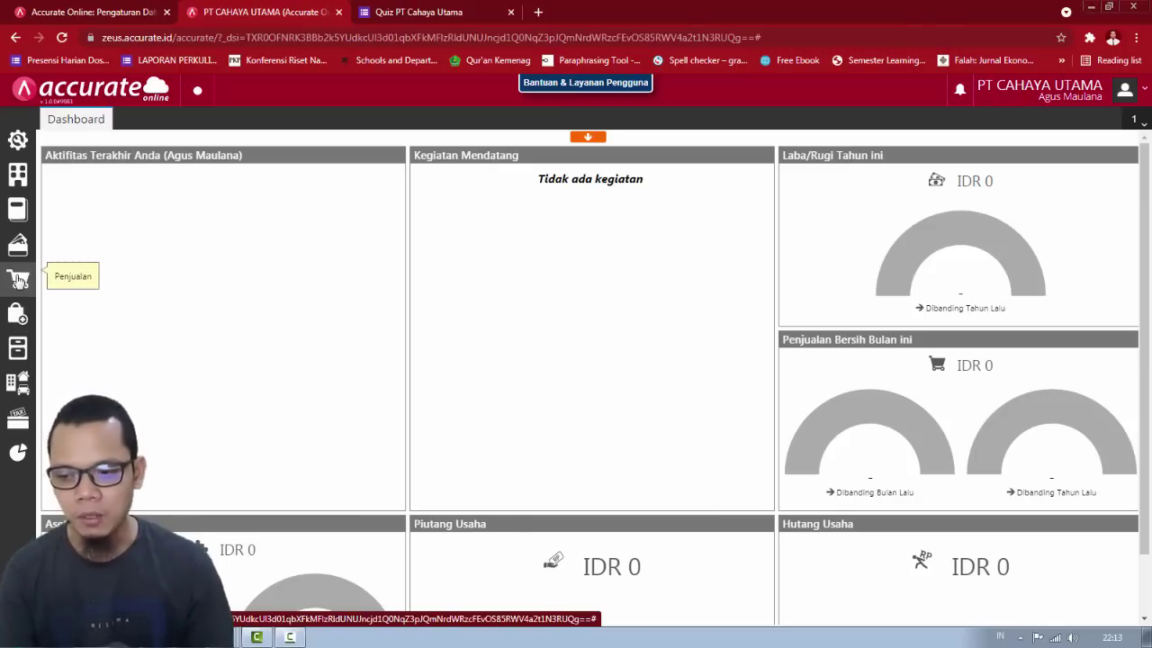
left_click(18, 280)
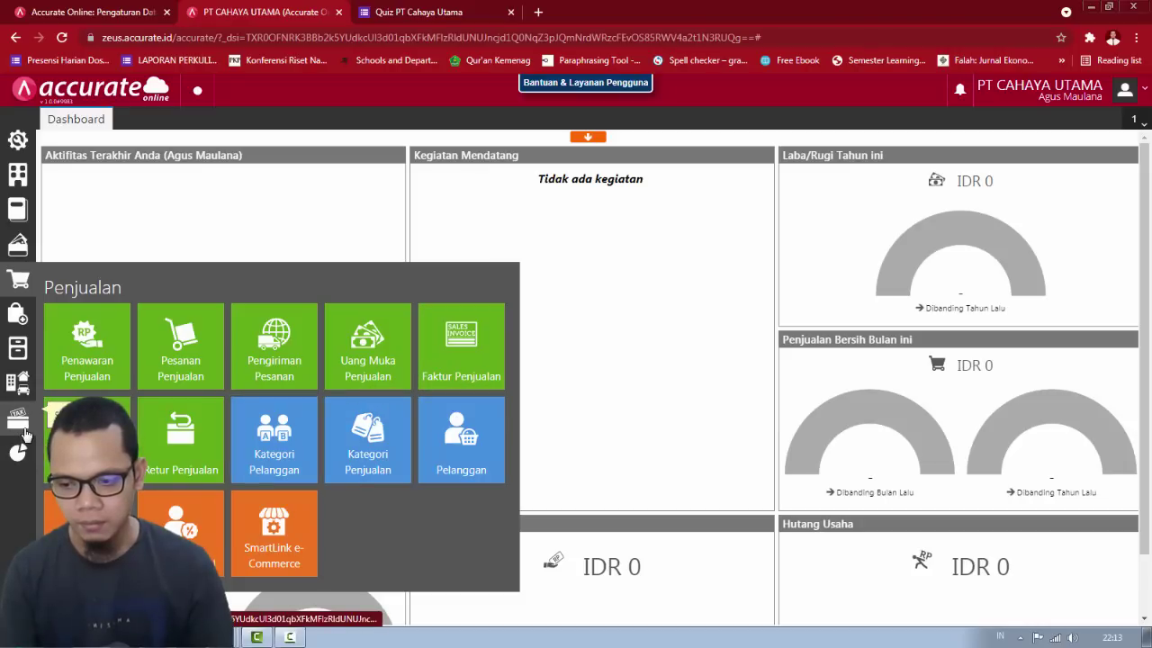
mouse_move(25, 435)
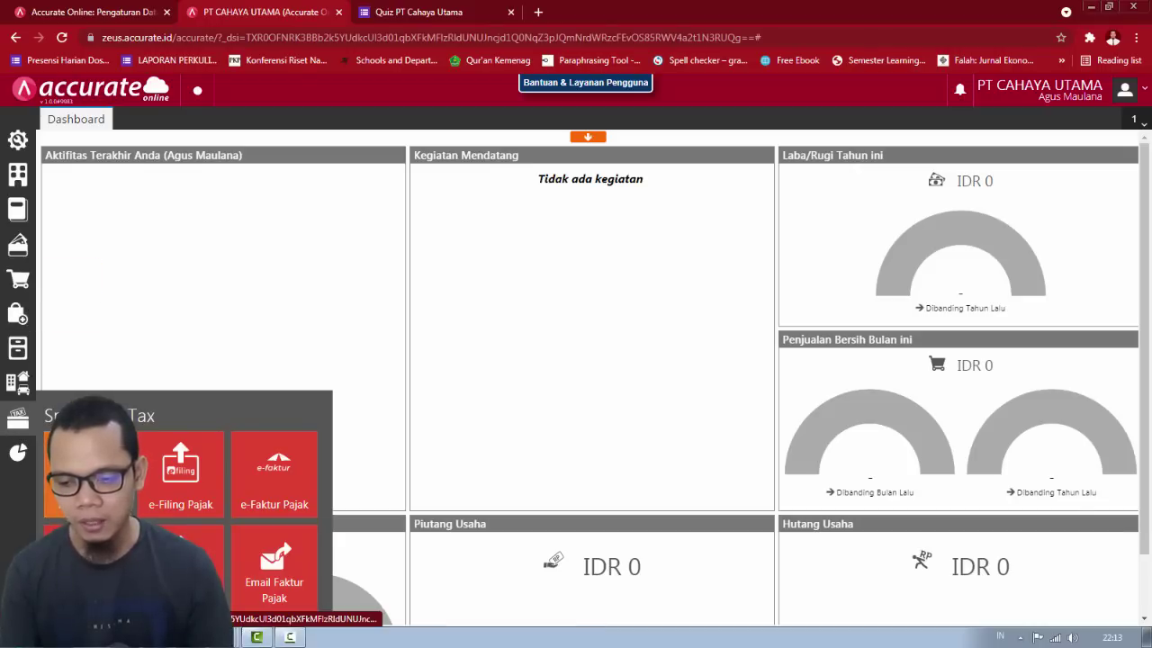
left_click(90, 472)
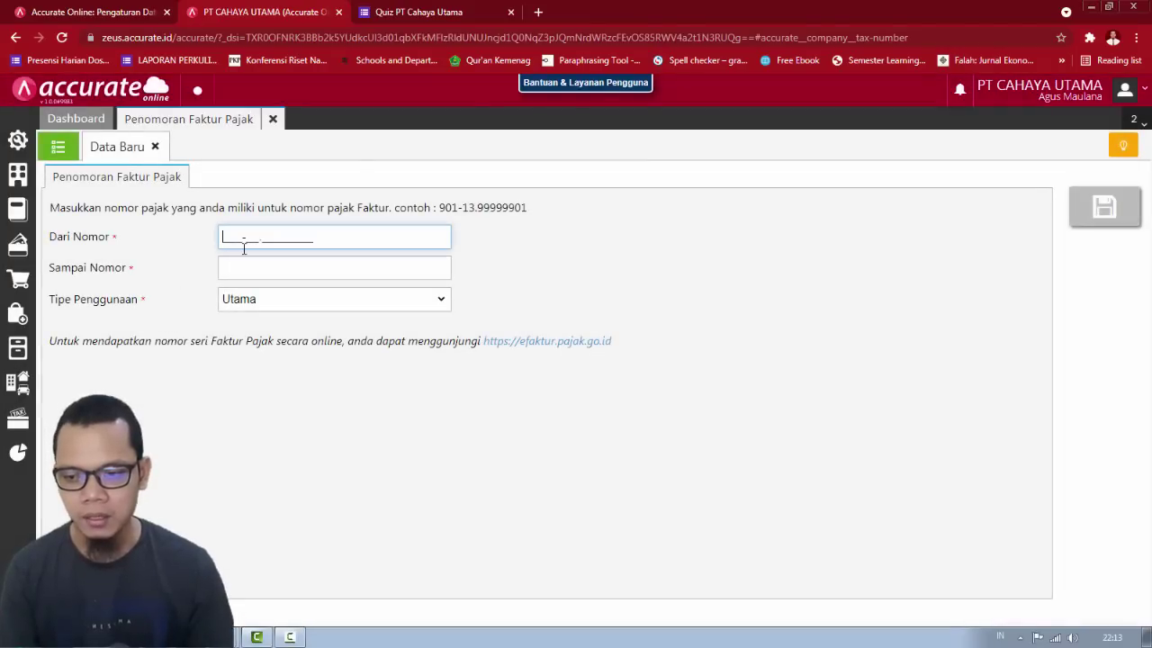
key("alt+Tab")
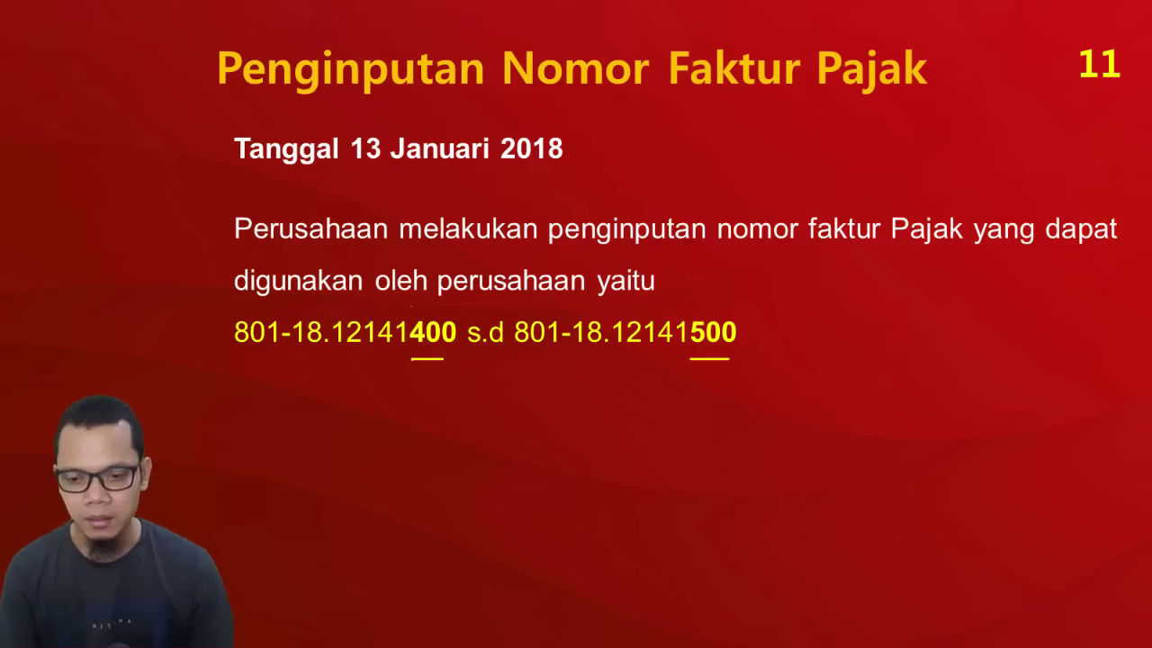
key("alt+Tab")
type("80118")
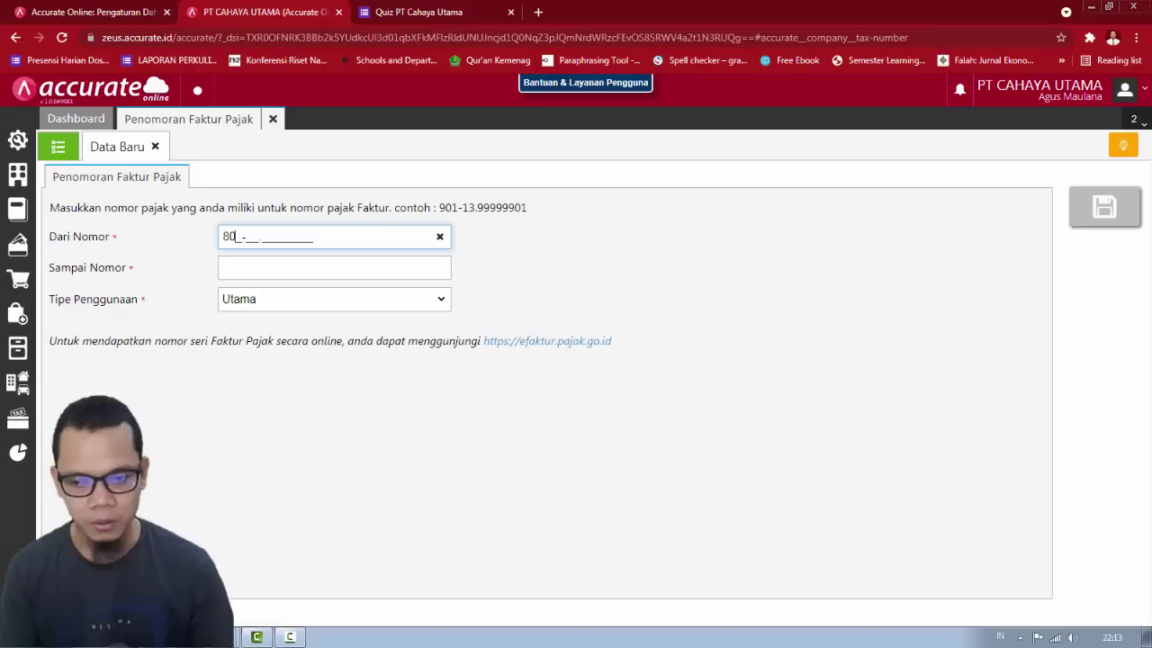
key("alt+Tab")
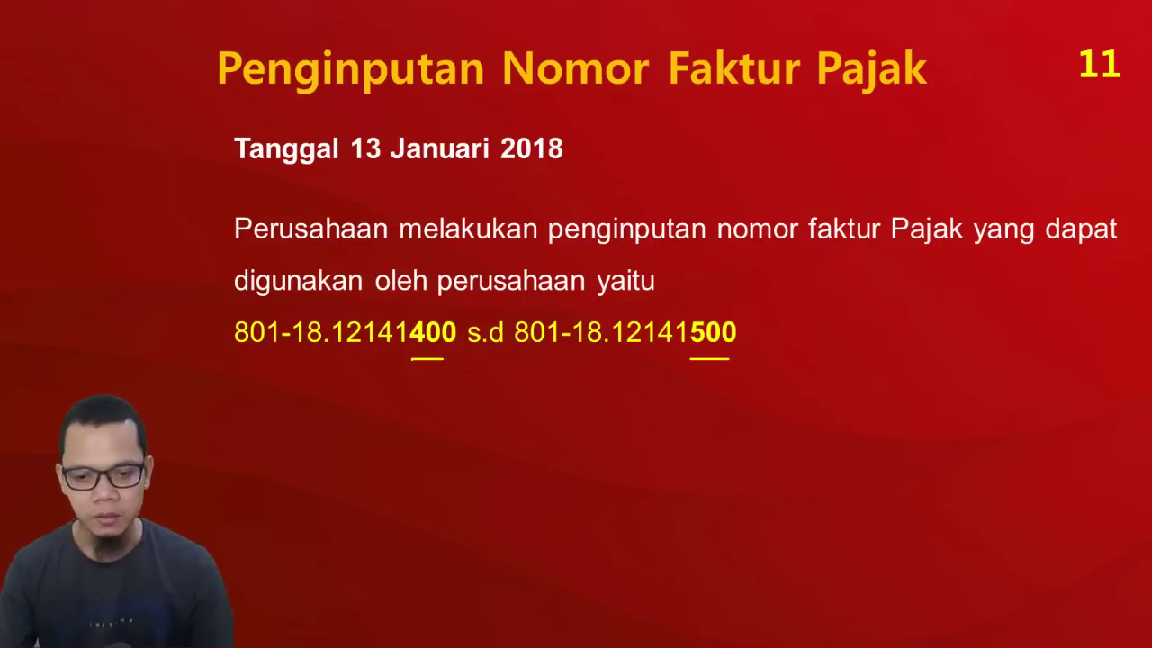
key("alt+Tab")
Step: Switch to the PowerPoint deck P13.pptx, find exercise slide 11 and copy the starting tax invoice number 801-18.12141400
key("alt+Tab")
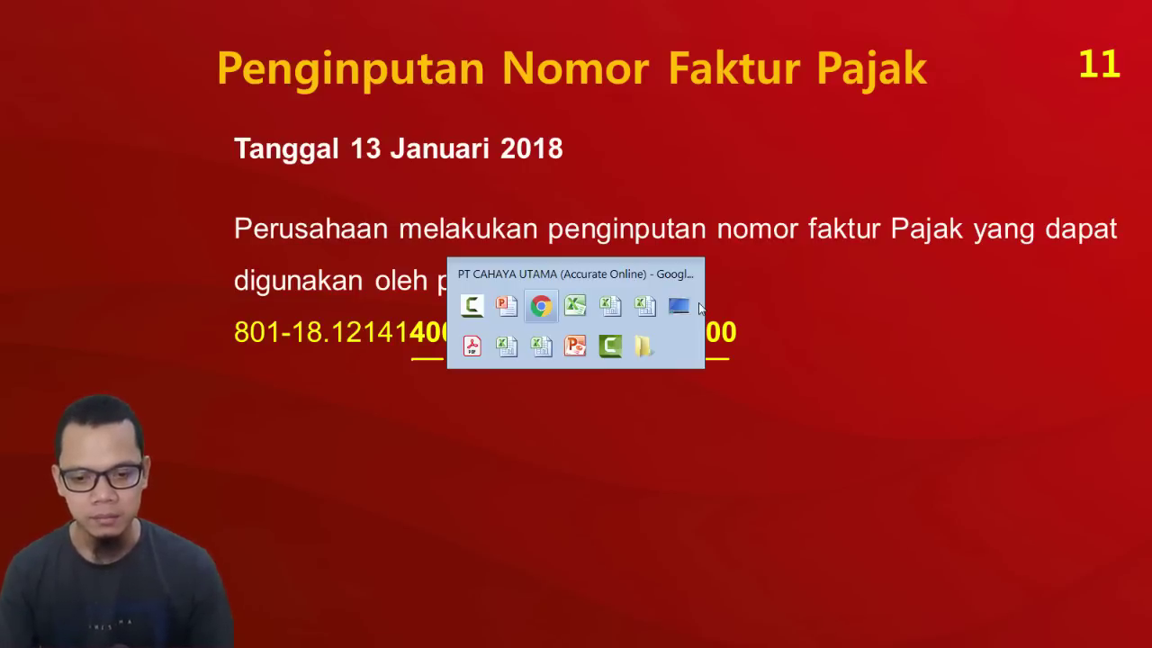
key("alt+Tab")
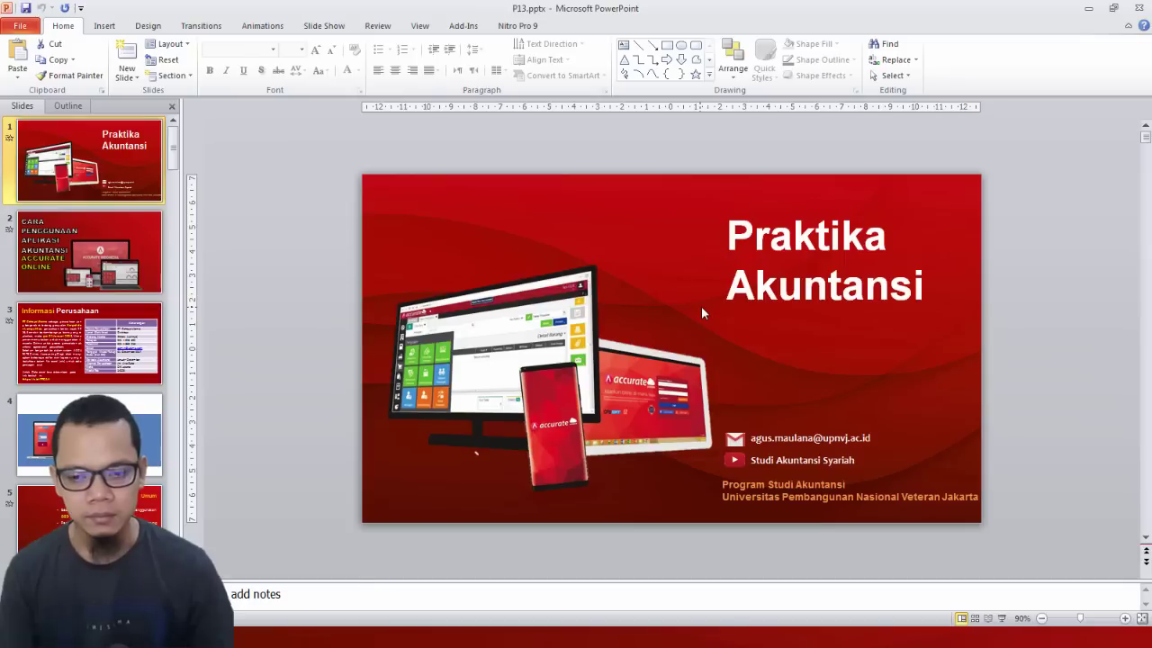
scroll(701, 311, "down", 3)
scroll(702, 311, "down", 12)
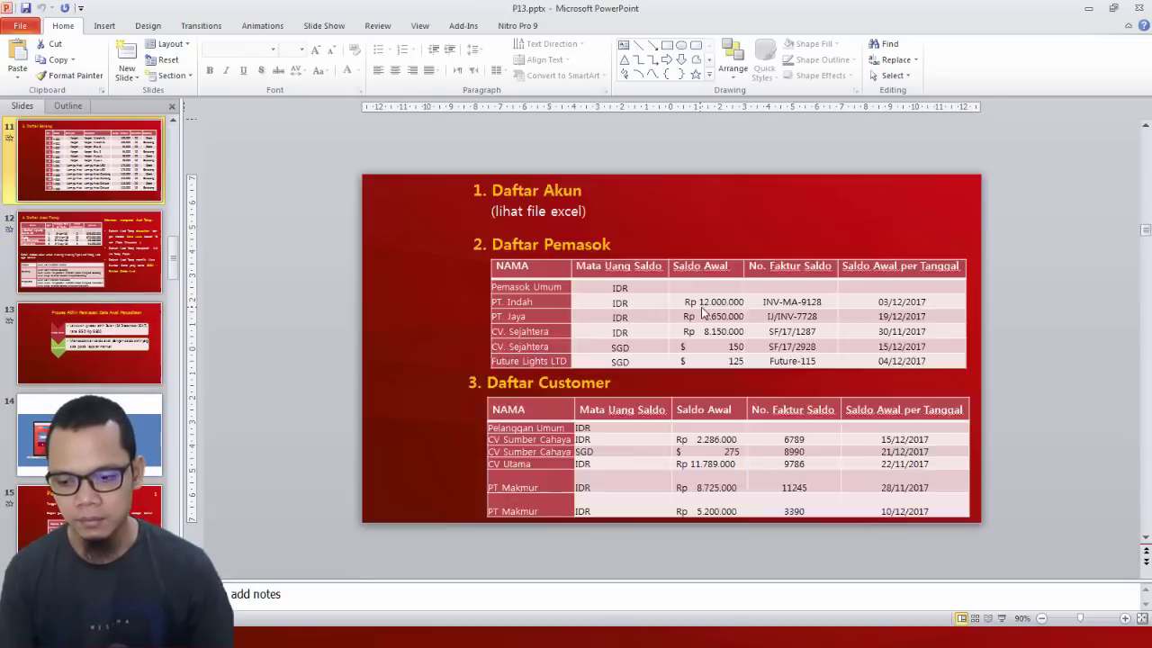
scroll(703, 312, "down", 8)
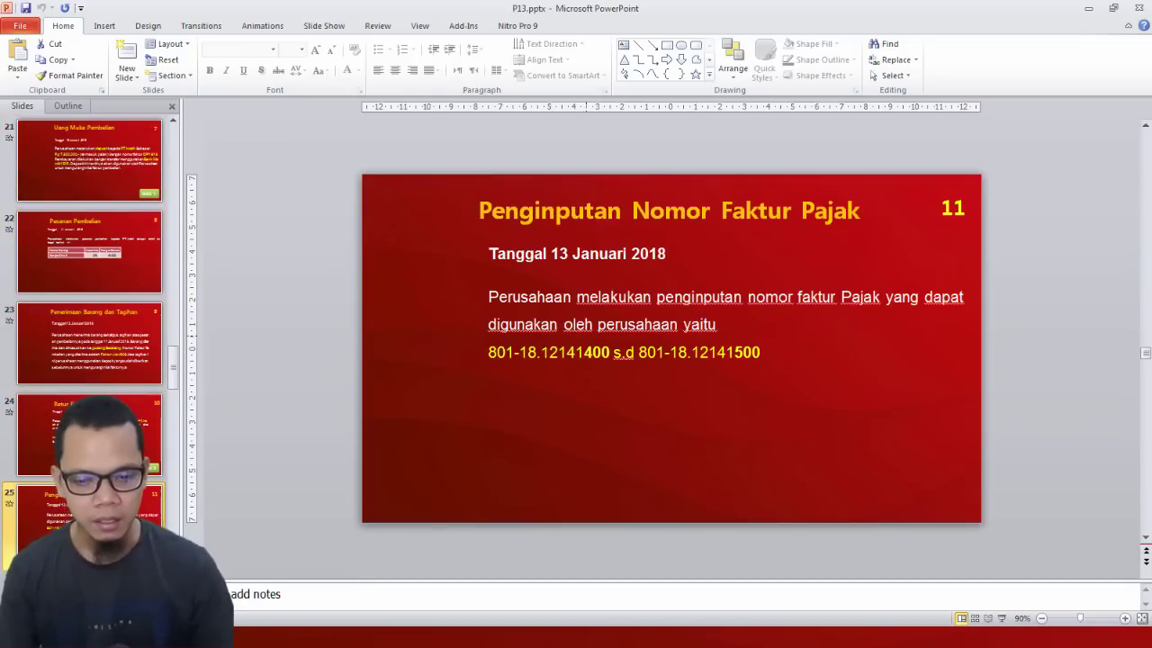
left_click_drag(488, 352, 611, 352)
key("ctrl+c")
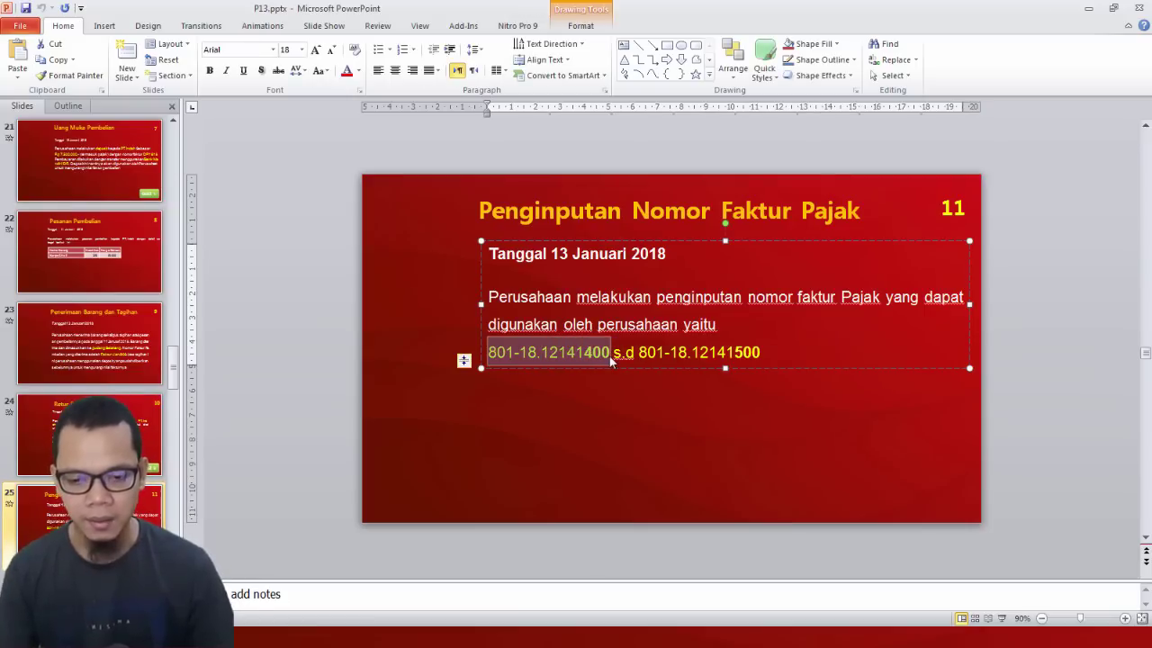
Step: Switch back to Accurate Online and enter the copied 801-18.12141400 as the starting number (Dari Nomor)
key("alt+Tab")
key("alt+Tab")
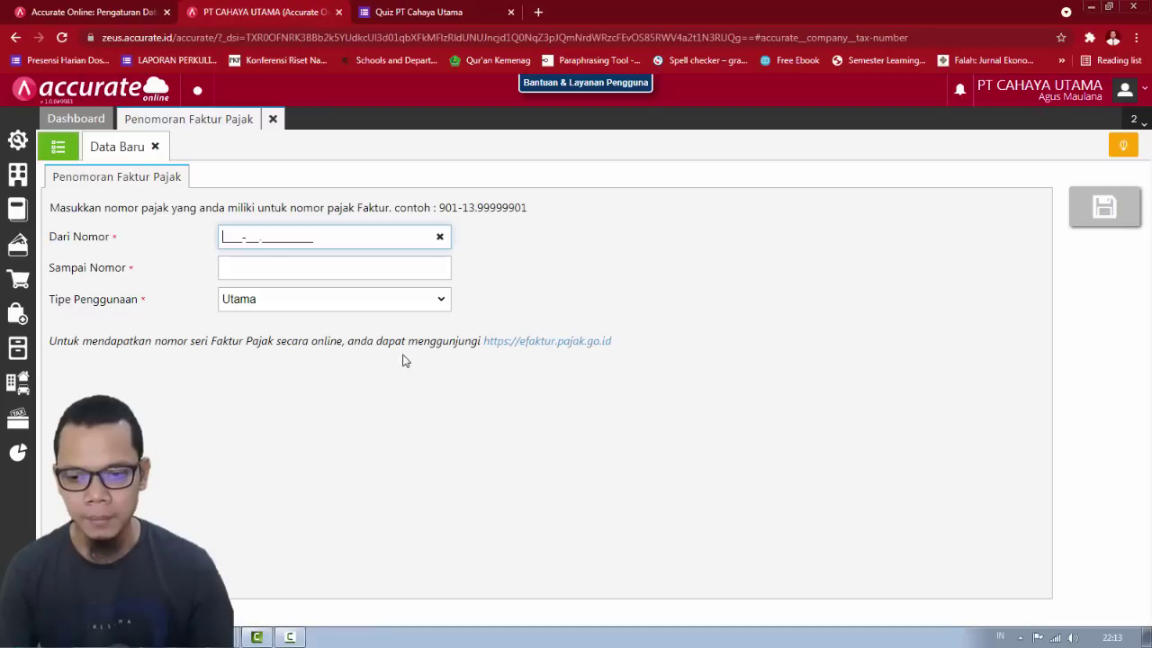
key("ctrl+v")
Step: Set the ending number (Sampai Nomor) to 801-18.12141500, copied from the PowerPoint slide, and save the numbering record
key("alt+Tab")
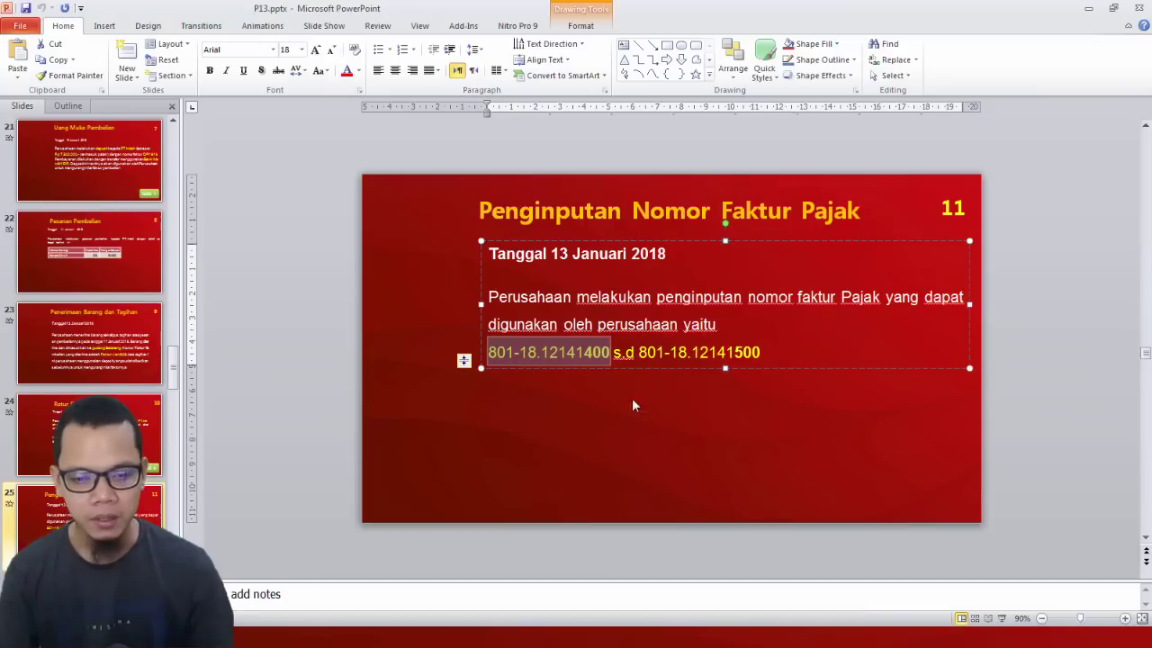
key("alt+Tab")
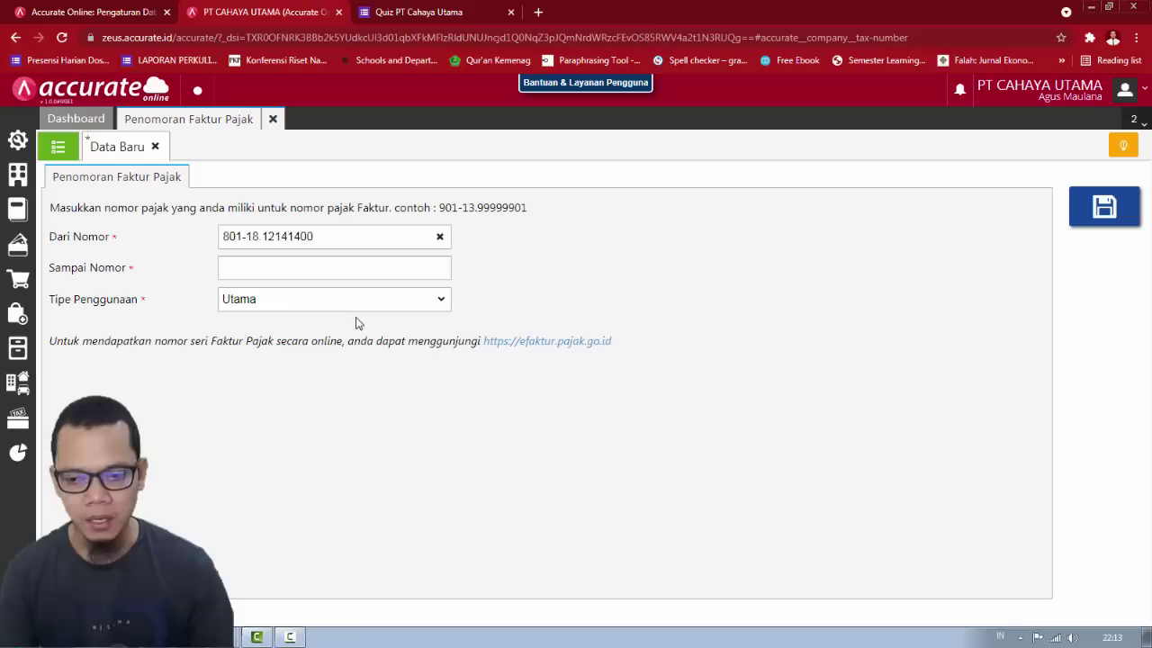
left_click(291, 269)
key("ctrl+v")
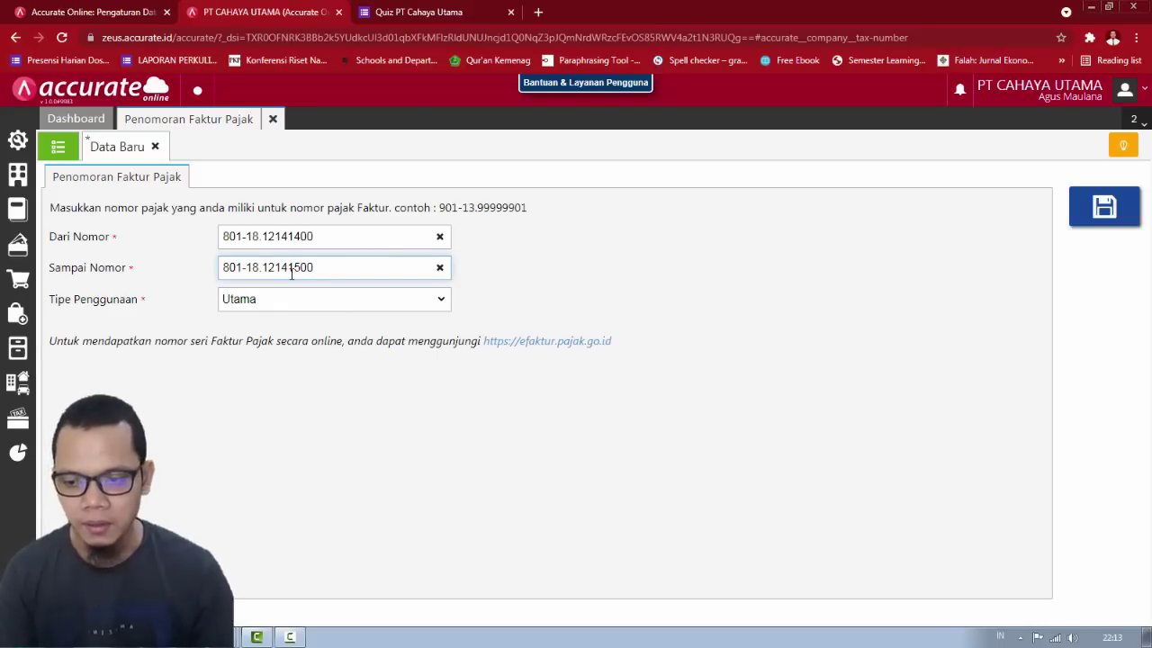
left_click(459, 414)
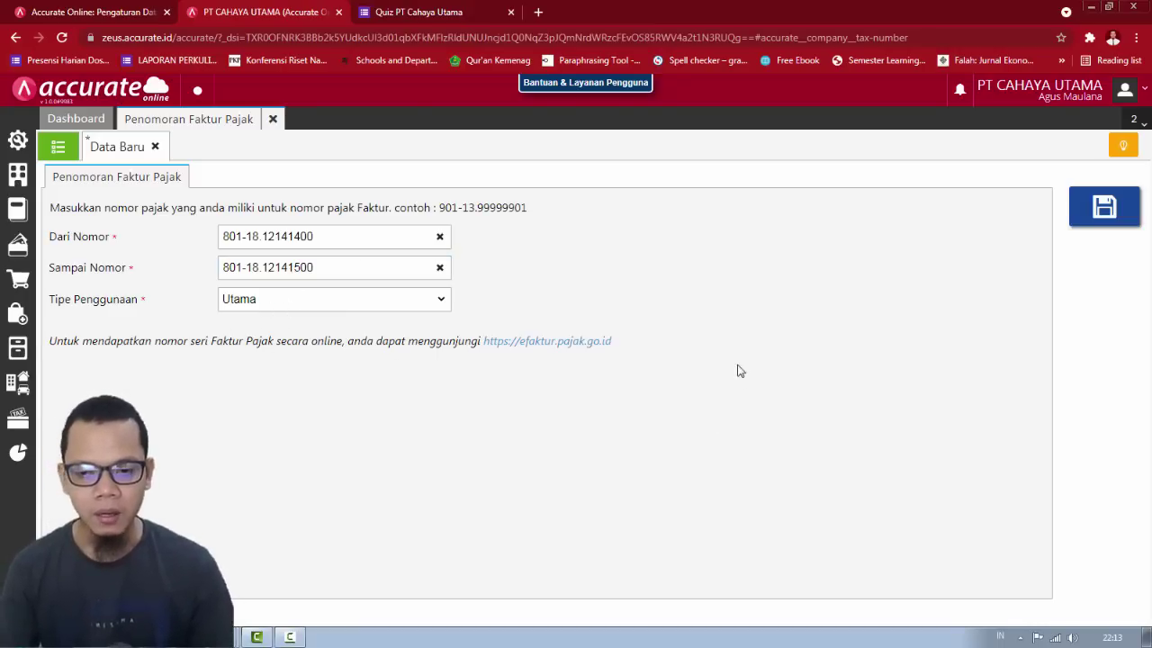
left_click(1105, 207)
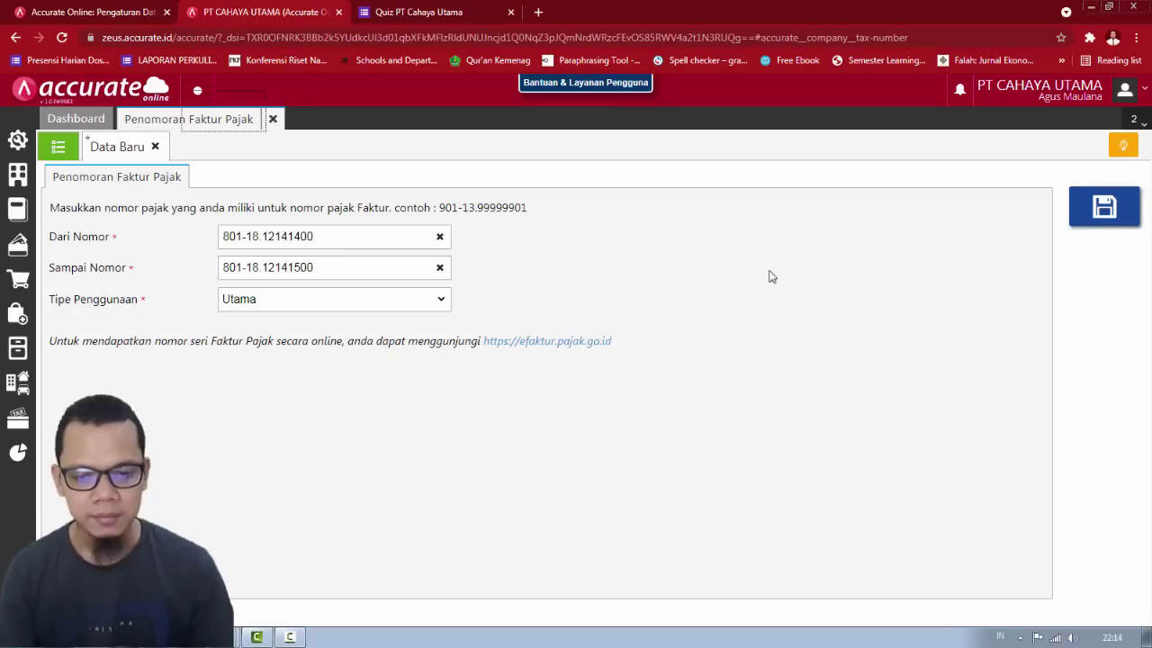
Step: Switch to the slide show and advance to exercise 12 on the sales quotation (Penawaran Penjualan)
key("alt+Tab")
key("alt+Tab")
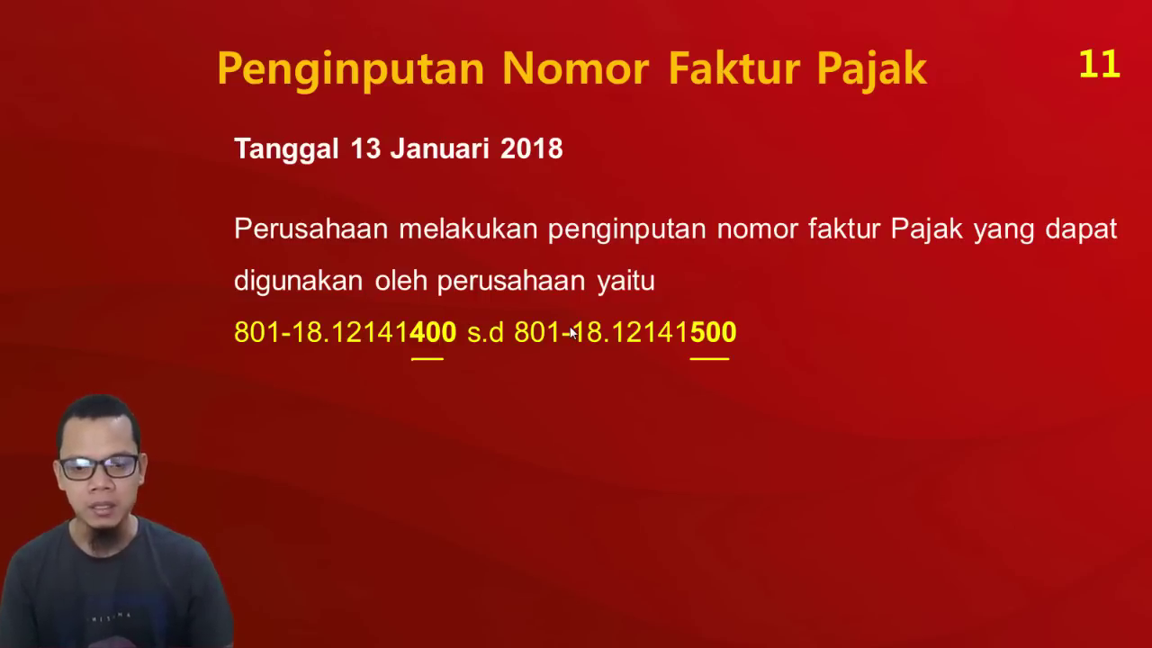
left_click(570, 333)
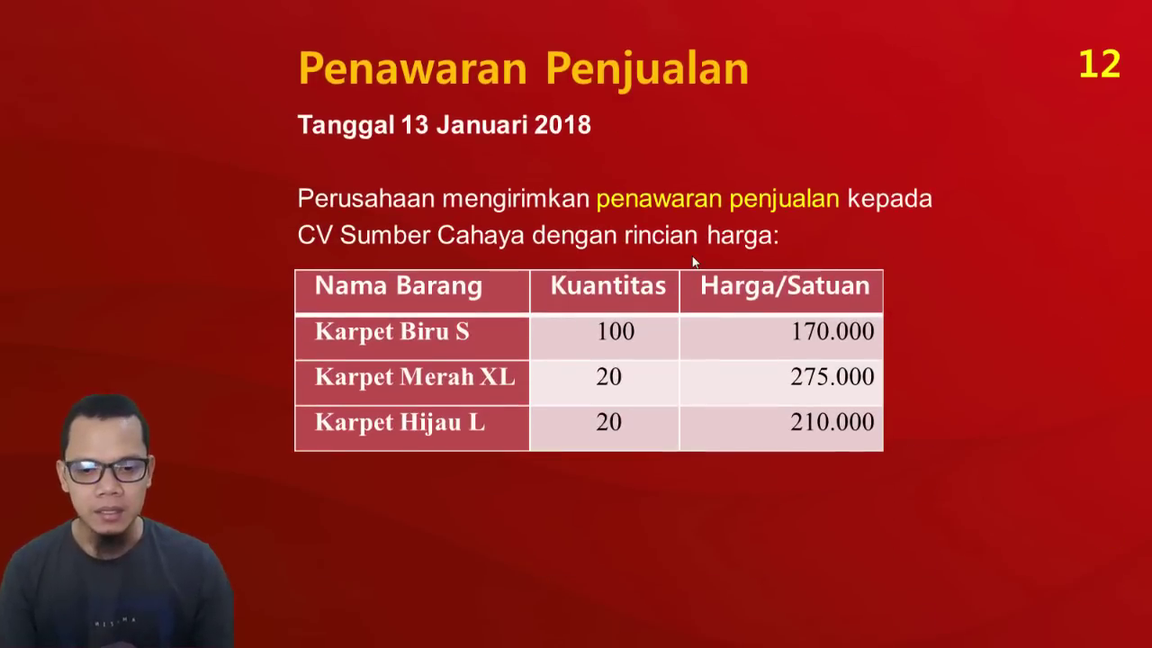
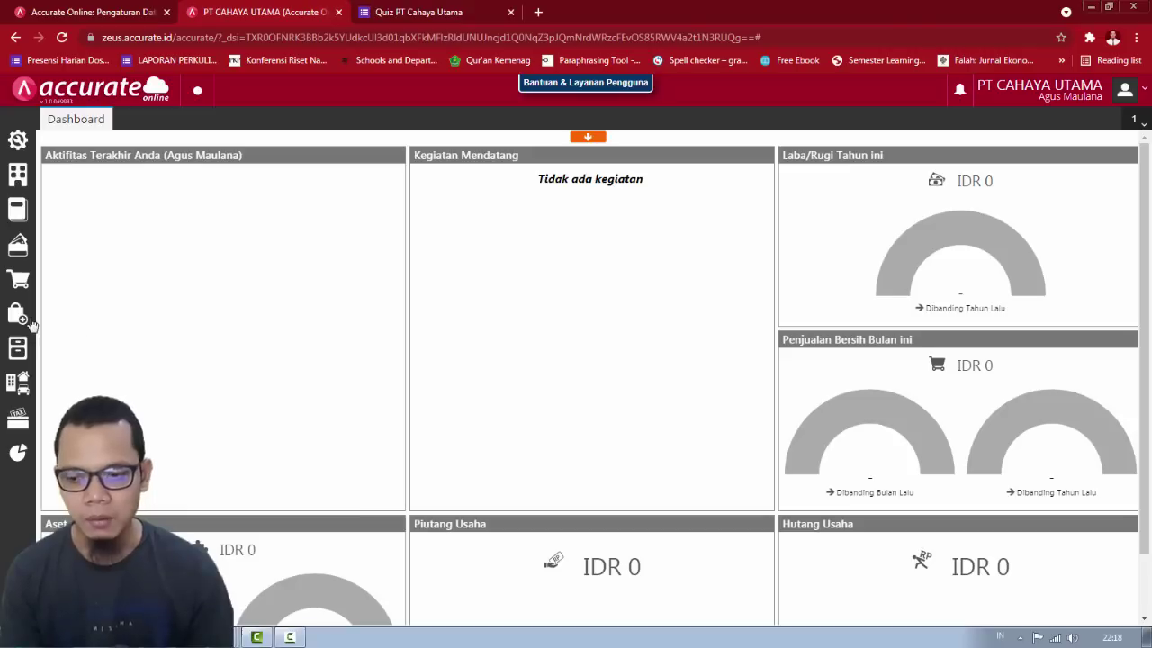
Step: Start a new order delivery (Pengiriman Pesanan) addressed to CV Sumber Cahaya
left_click(19, 281)
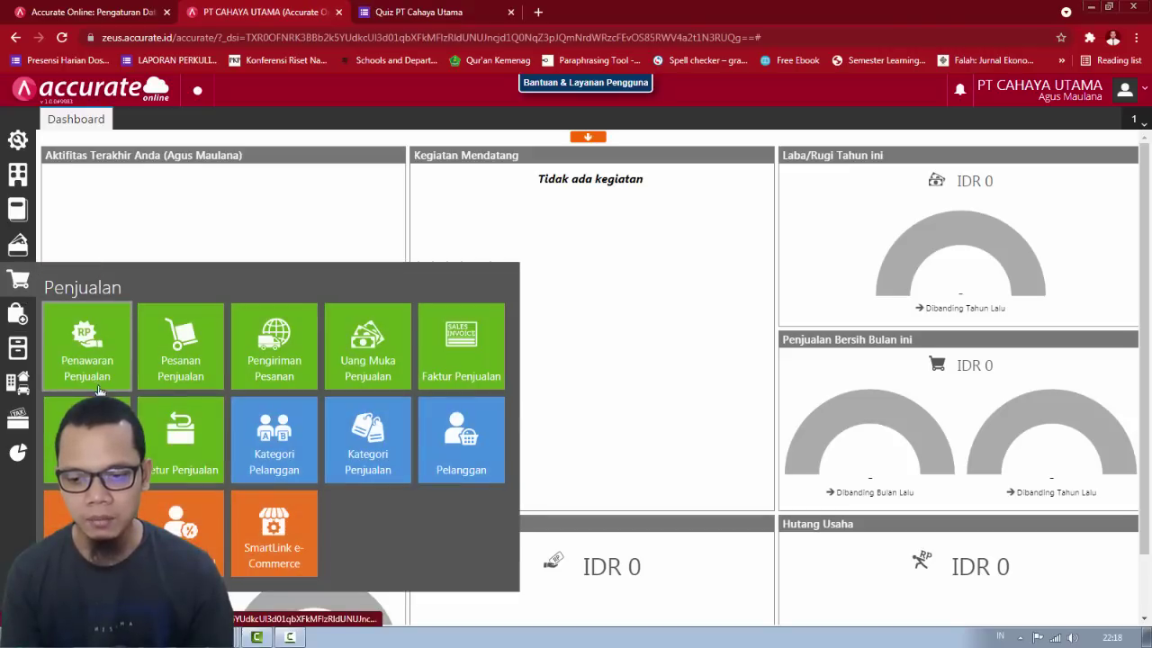
left_click(299, 367)
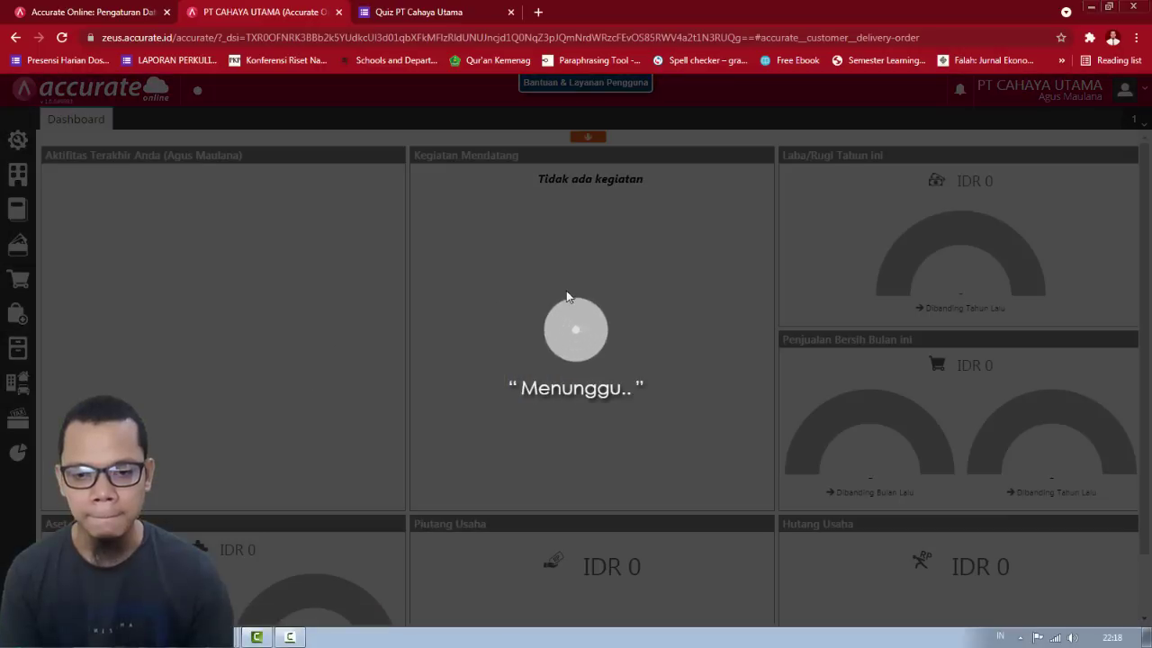
type("sum")
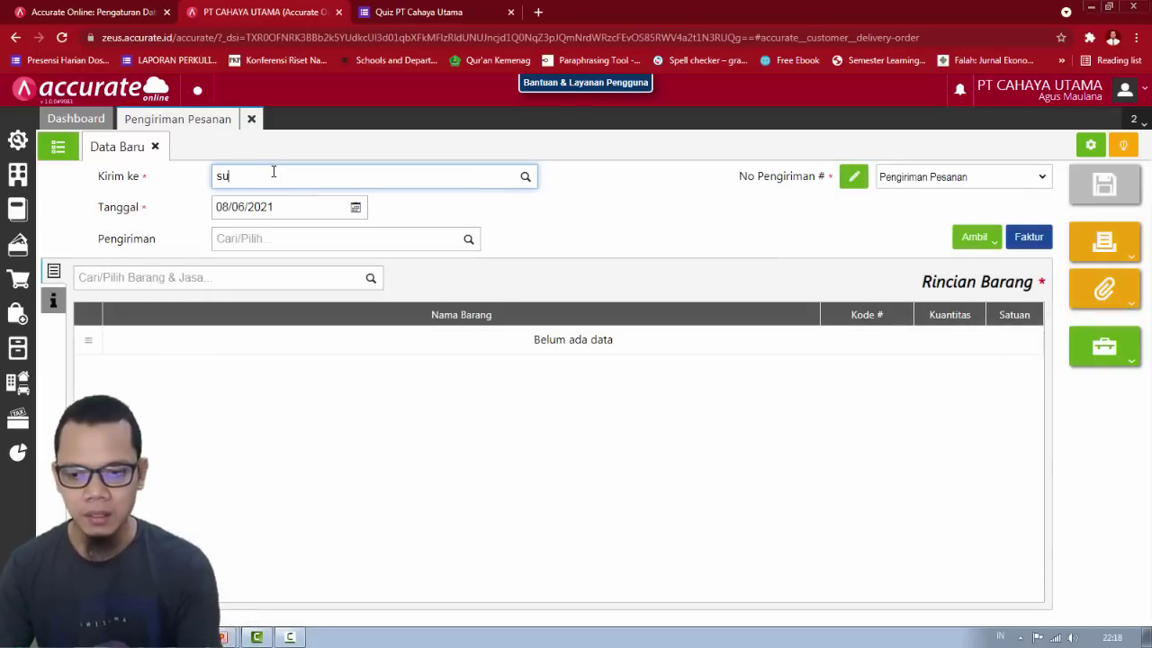
Step: Set the delivery date to 16/01/2018 and the shipping method to Mobil Box
left_click(286, 205)
left_click(282, 208)
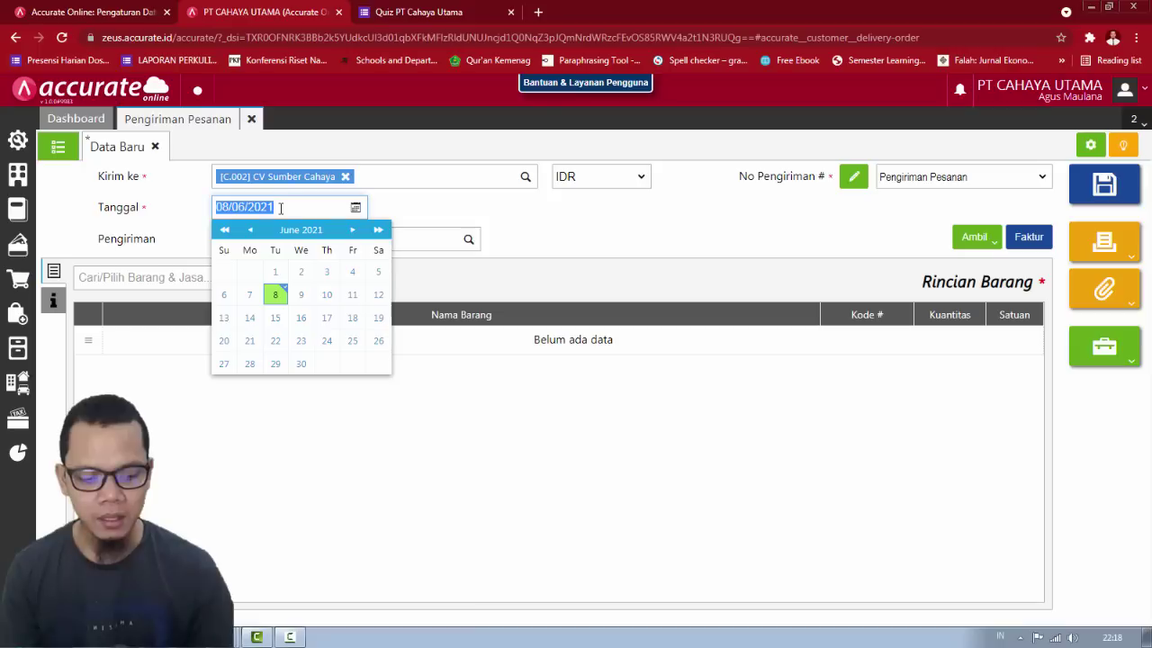
type("16/01/2018")
left_click(429, 213)
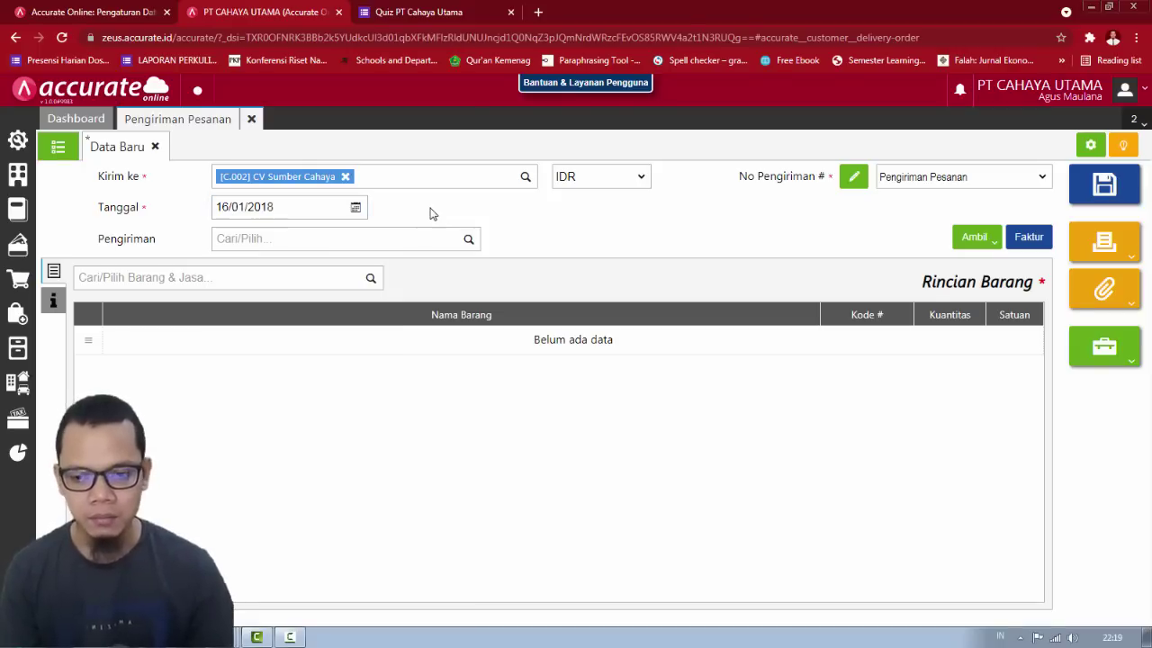
left_click(468, 238)
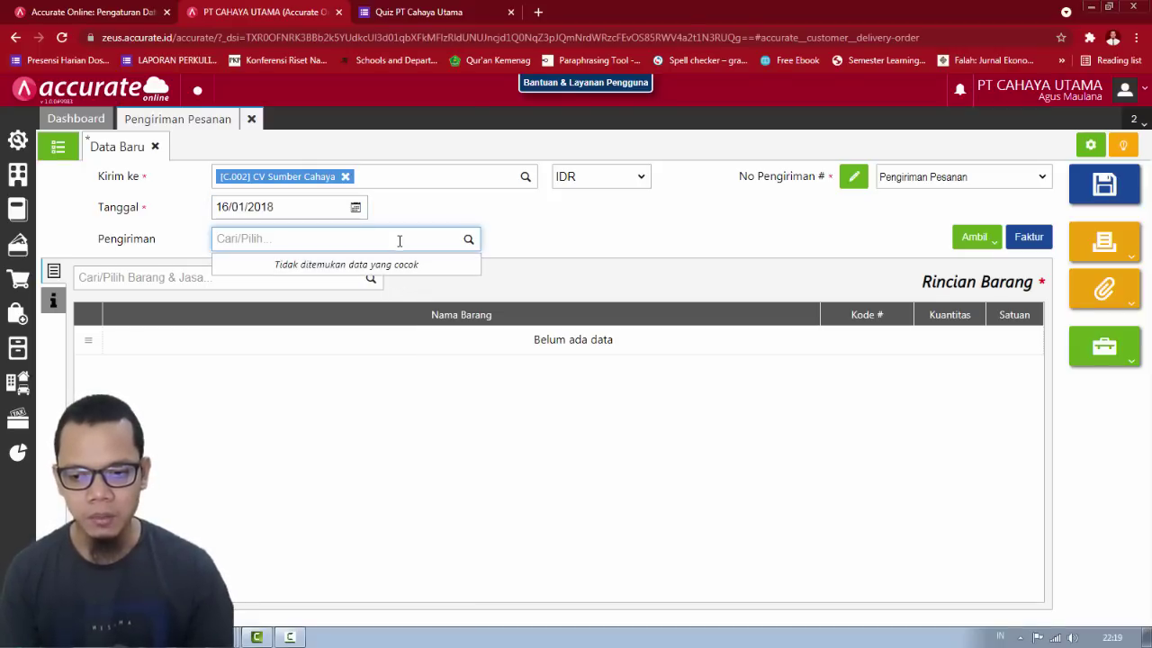
type("Mobil Box")
left_click(380, 295)
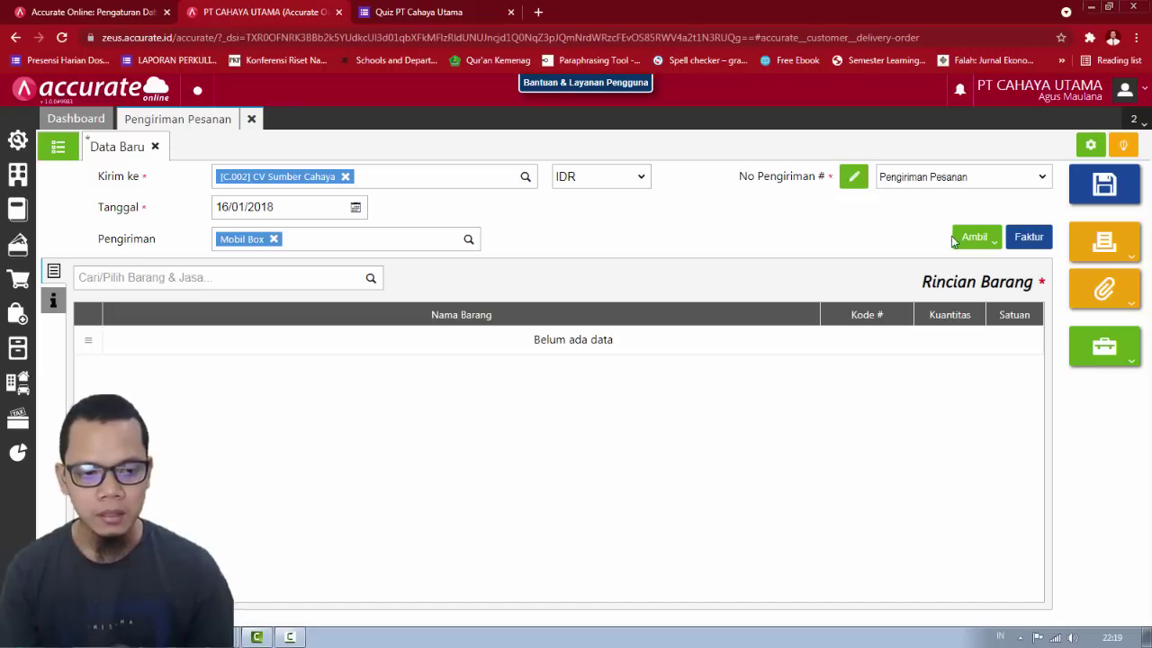
Step: Bring all the carpet items from CV Sumber Cahaya's sales order into the delivery
left_click(973, 236)
left_click(891, 292)
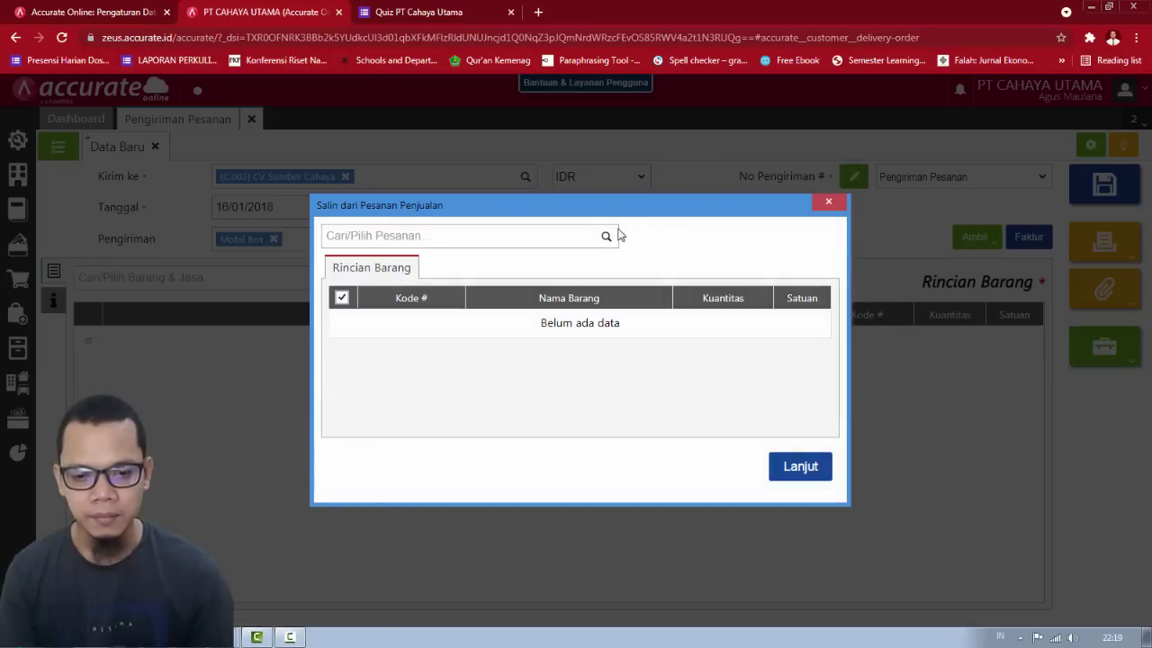
left_click(606, 236)
left_click(525, 265)
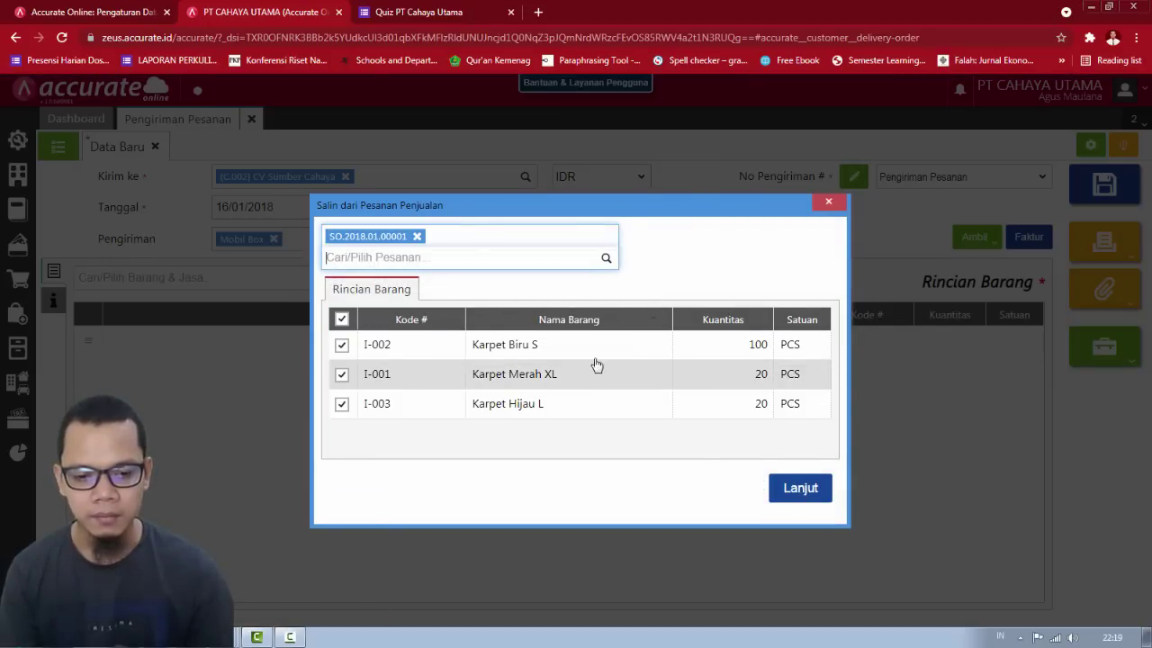
left_click(816, 492)
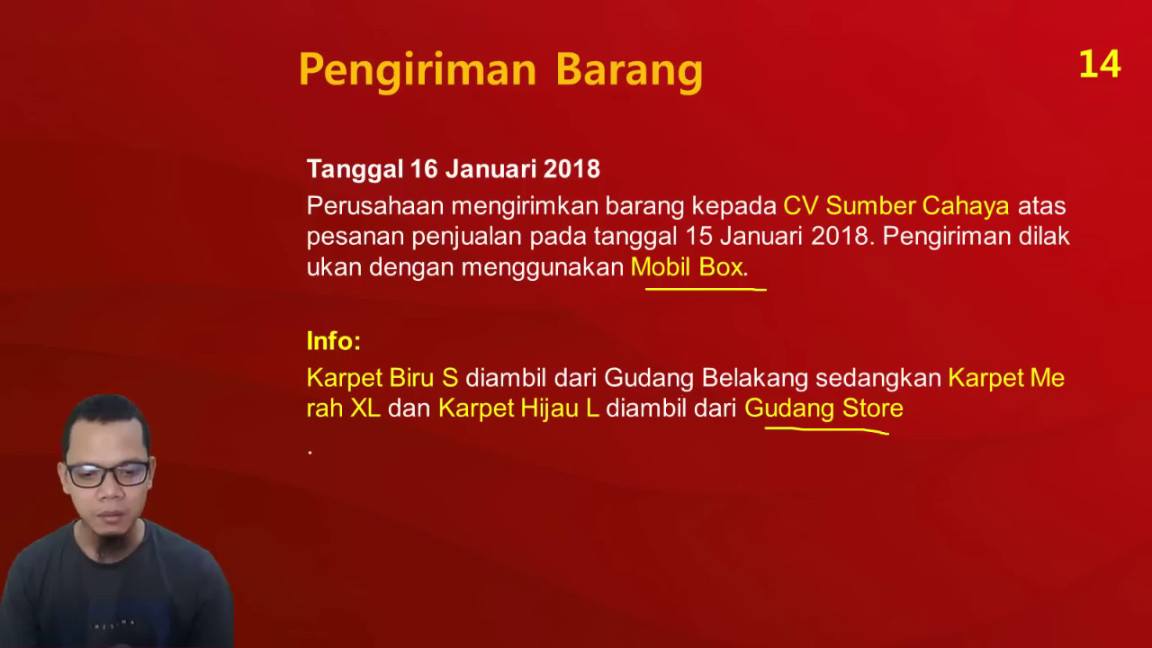
Step: Check the warehouse of Karpet Biru S in its item details against the delivery exercise slide and accept the details
key("alt+Tab")
key("alt+Tab")
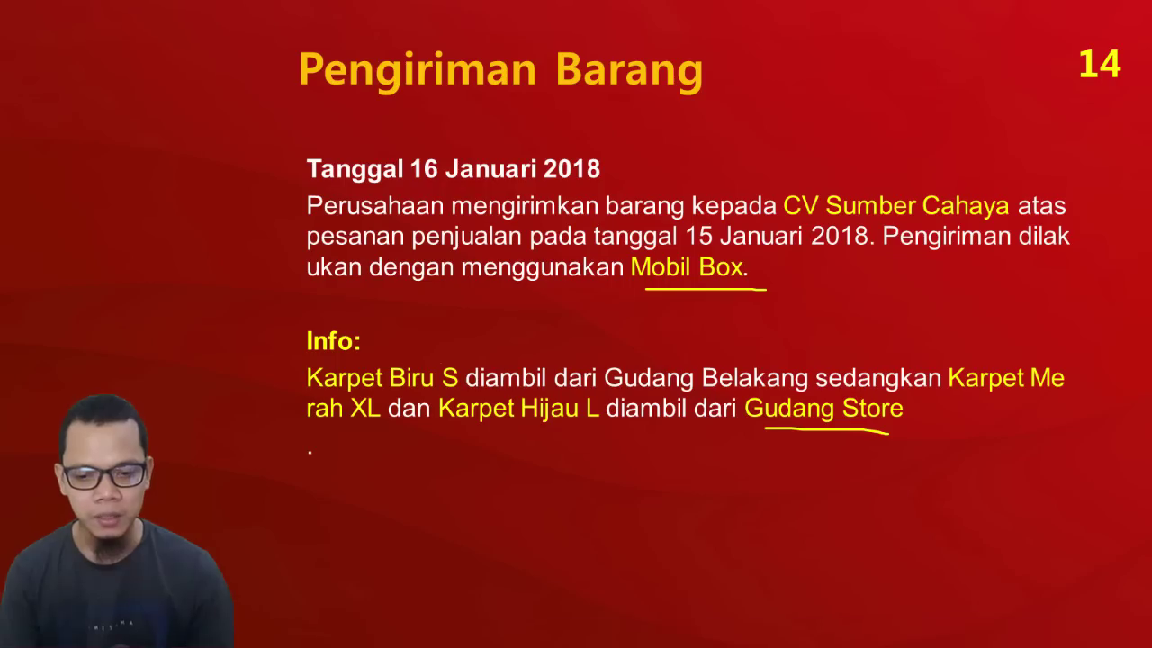
key("alt+Tab")
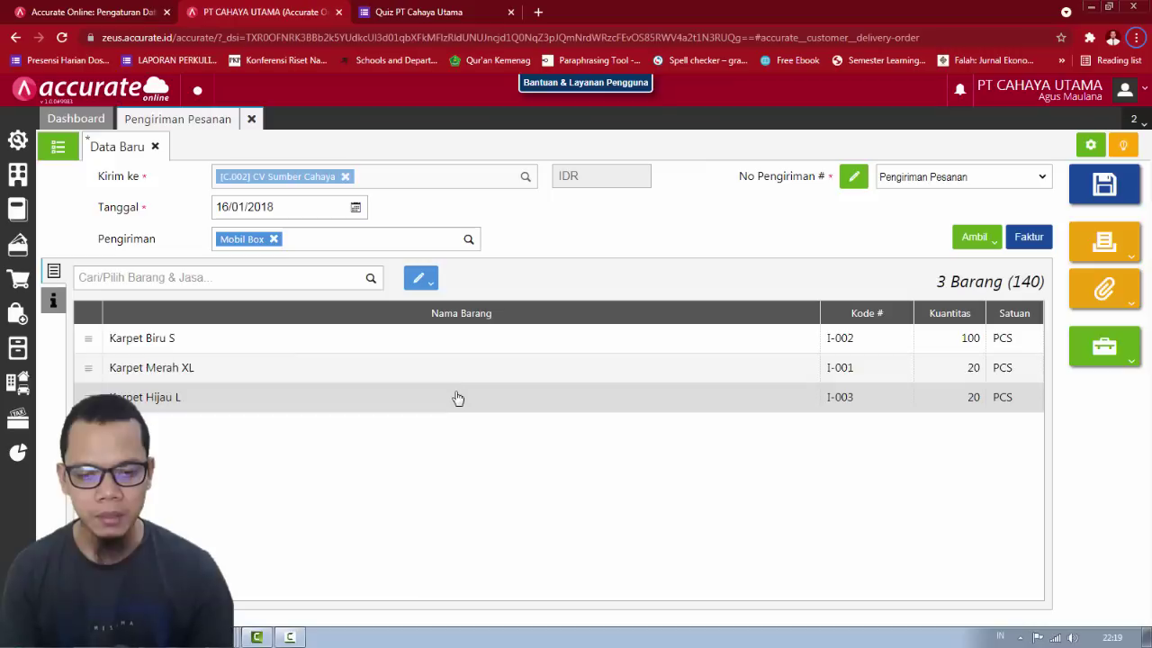
left_click(461, 349)
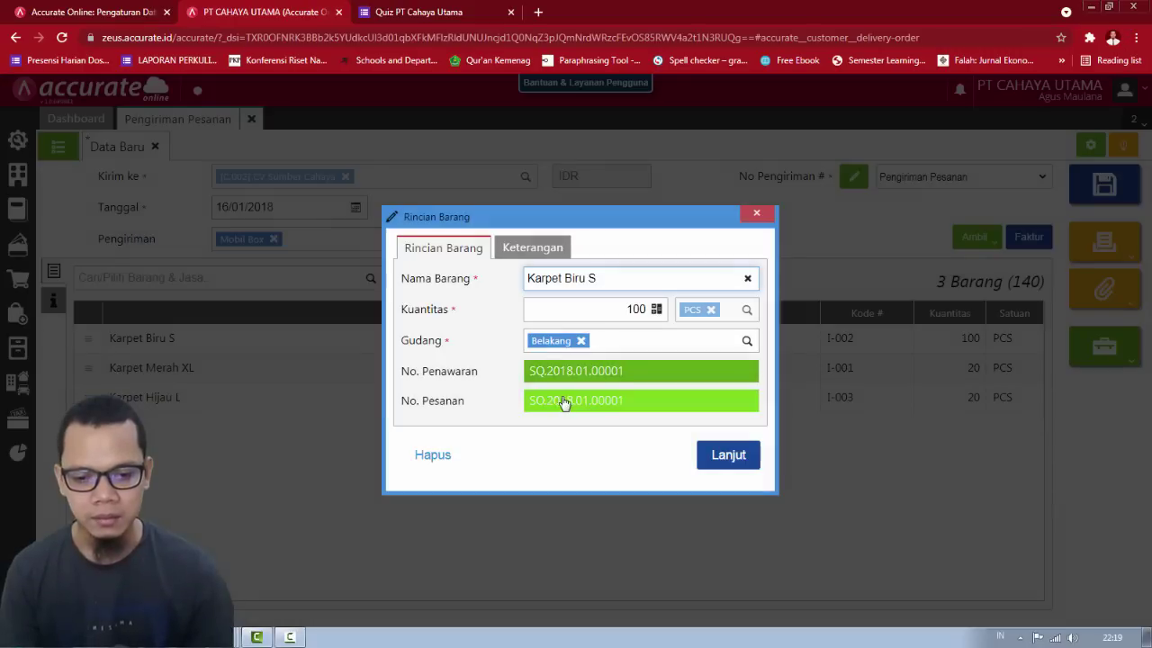
left_click(717, 452)
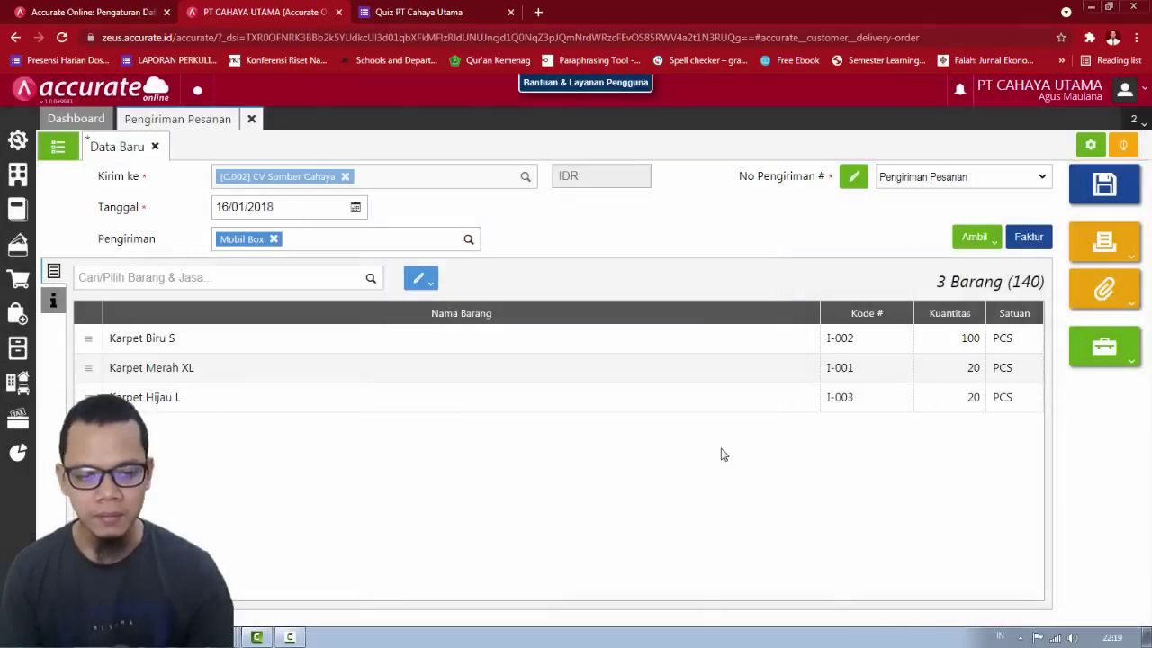
Step: Check the delivery exercise slide, set the warehouse of Karpet Merah XL to Store and accept its item details
key("alt+Tab")
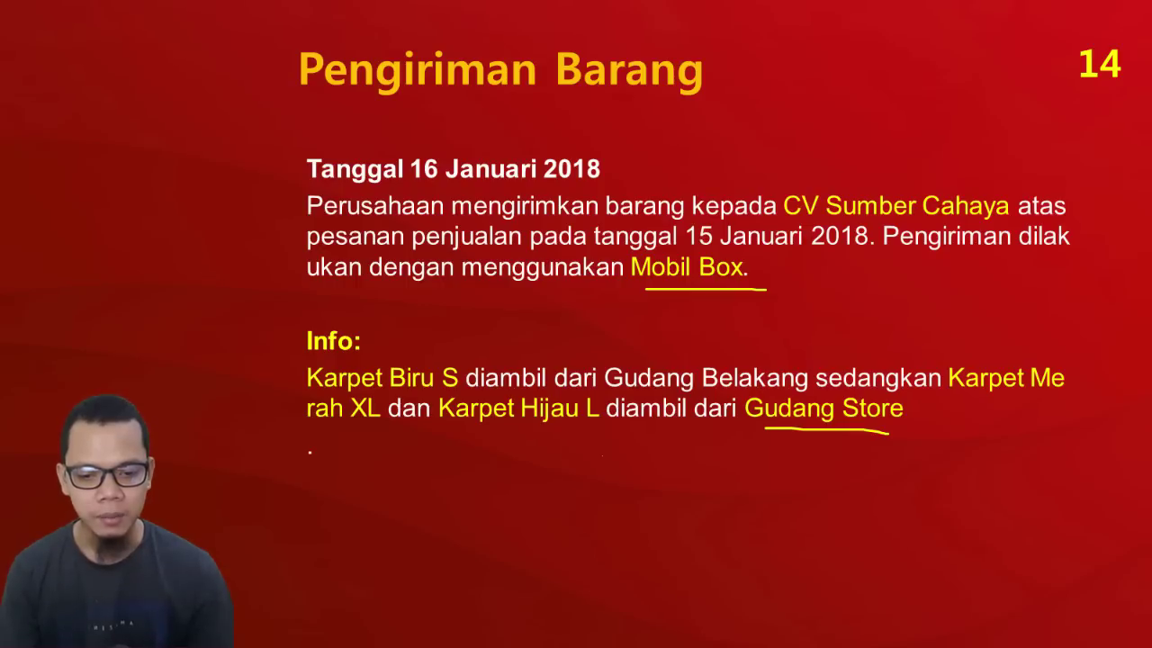
key("alt+Tab")
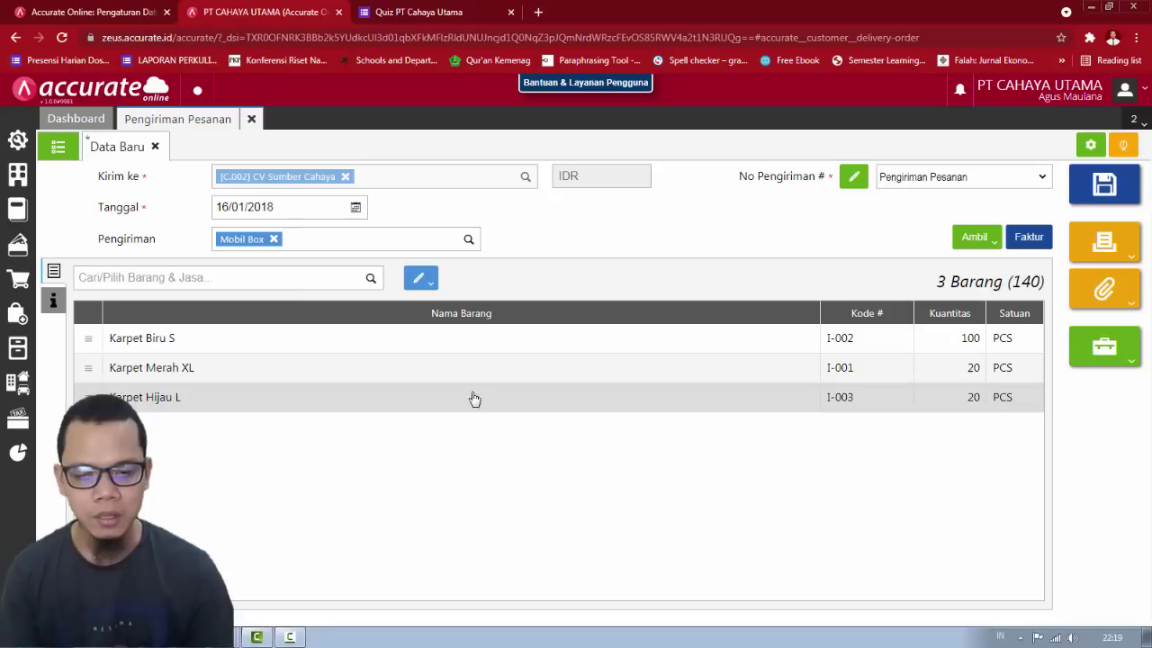
left_click(477, 368)
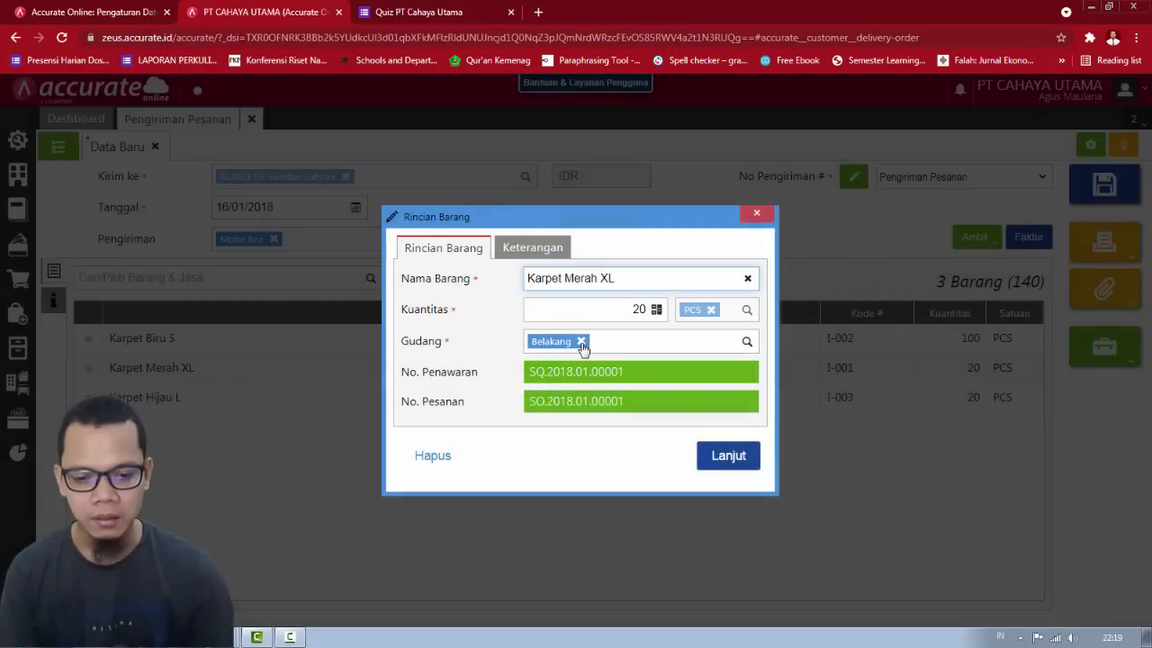
left_click(581, 341)
type("s")
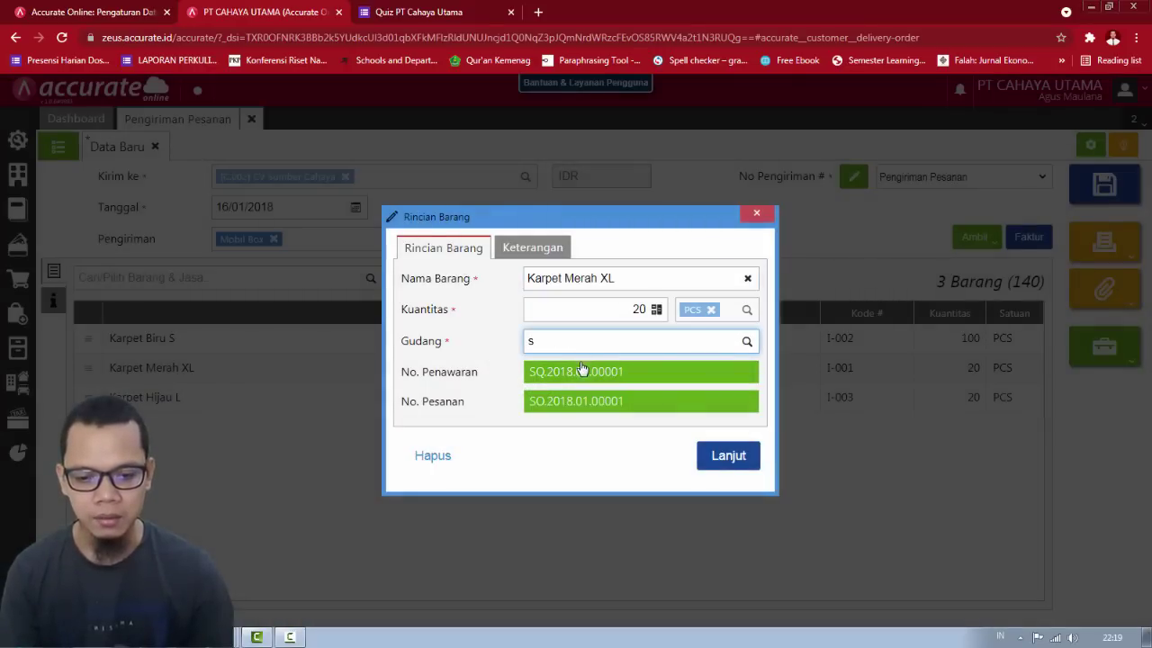
left_click(582, 369)
left_click(707, 450)
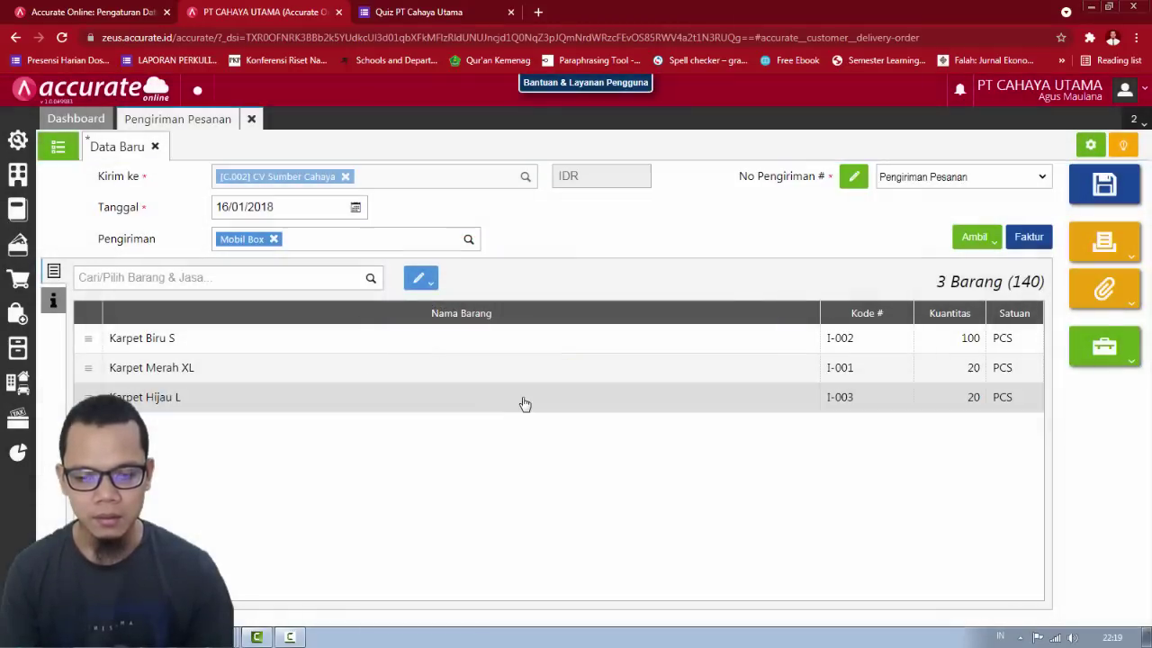
Step: Set the warehouse of Karpet Hijau L to Store and accept its item details
left_click(519, 400)
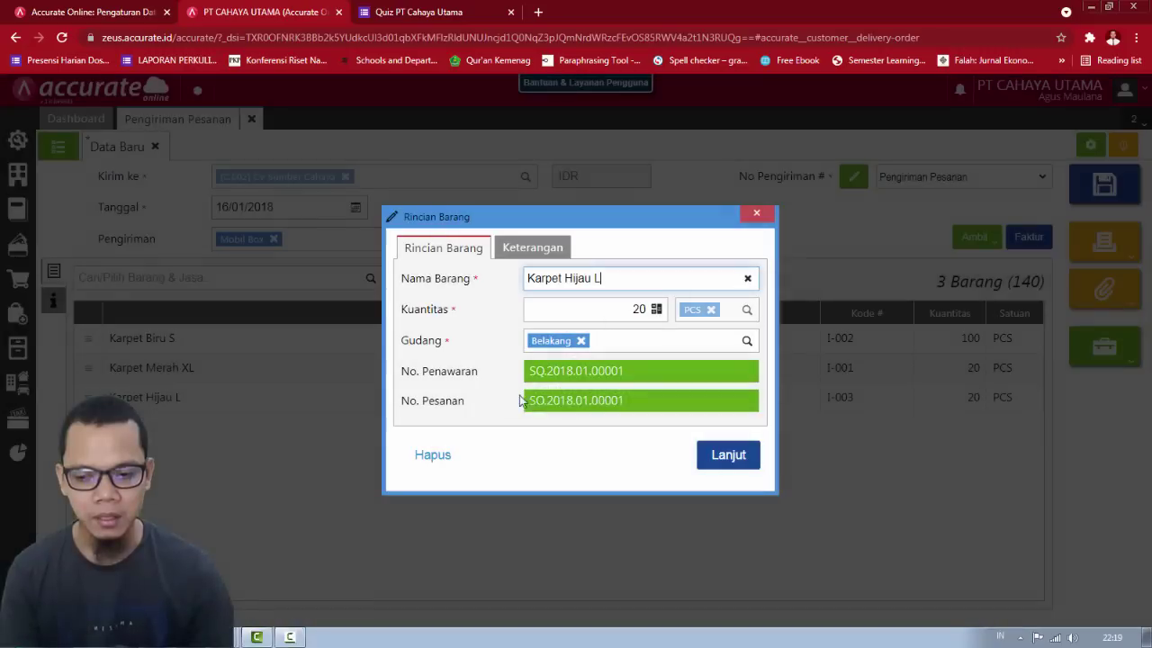
left_click(580, 342)
type("st")
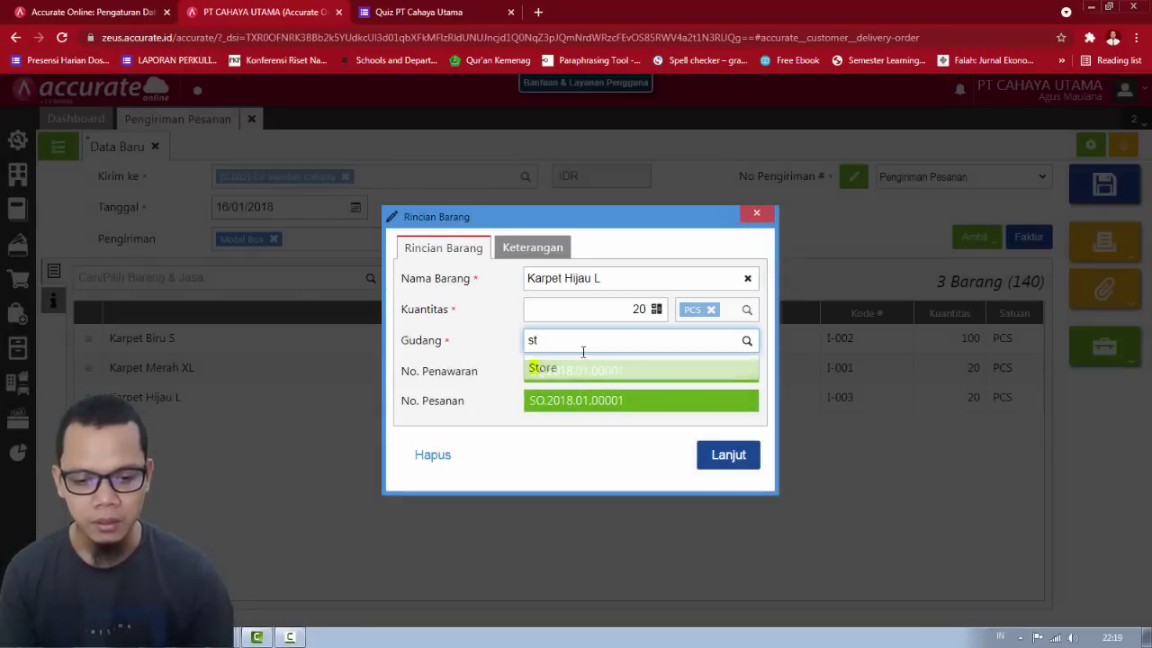
left_click(540, 369)
left_click(741, 464)
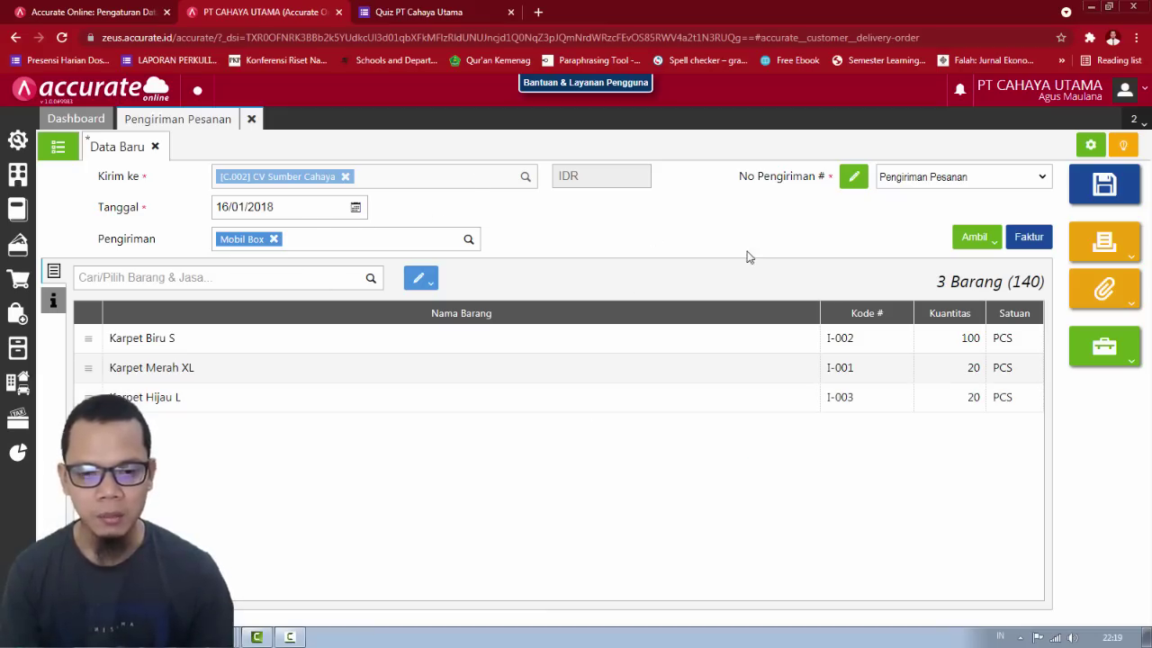
Step: Save and close the order delivery for CV Sumber Cahaya, and move on to the next exercise slide
left_click(1104, 185)
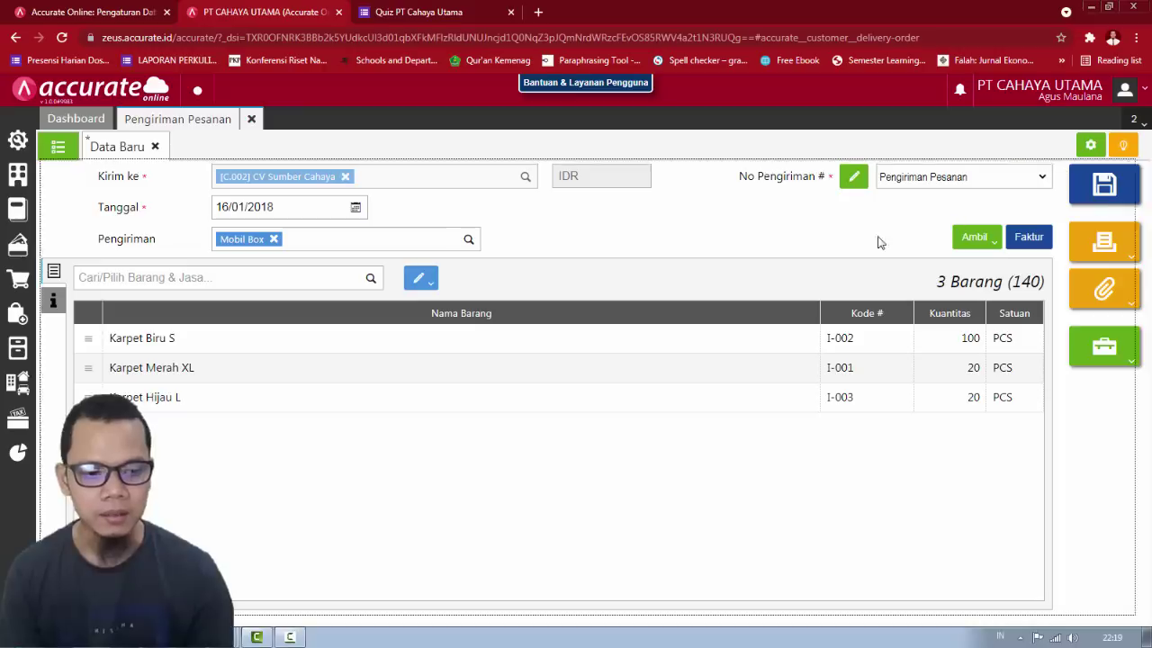
left_click(252, 126)
key("alt+Tab")
scroll(254, 134, "down", 5)
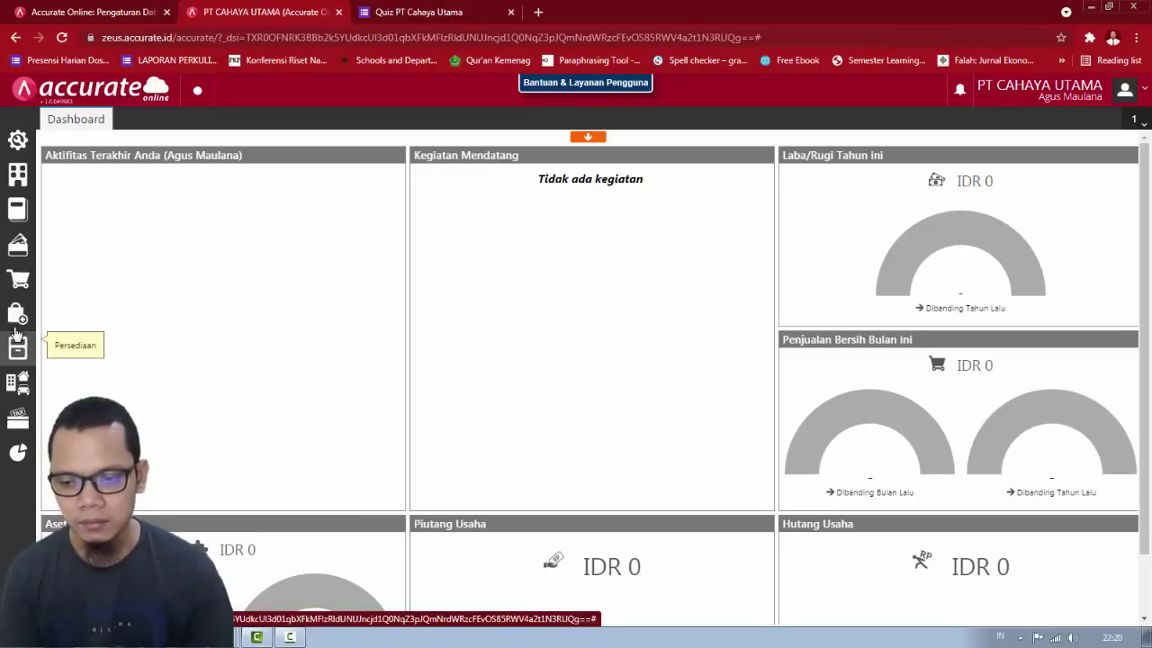
Step: Start a new sales invoice (Faktur Penjualan) and look up CV Sumber Cahaya as its customer
left_click(18, 279)
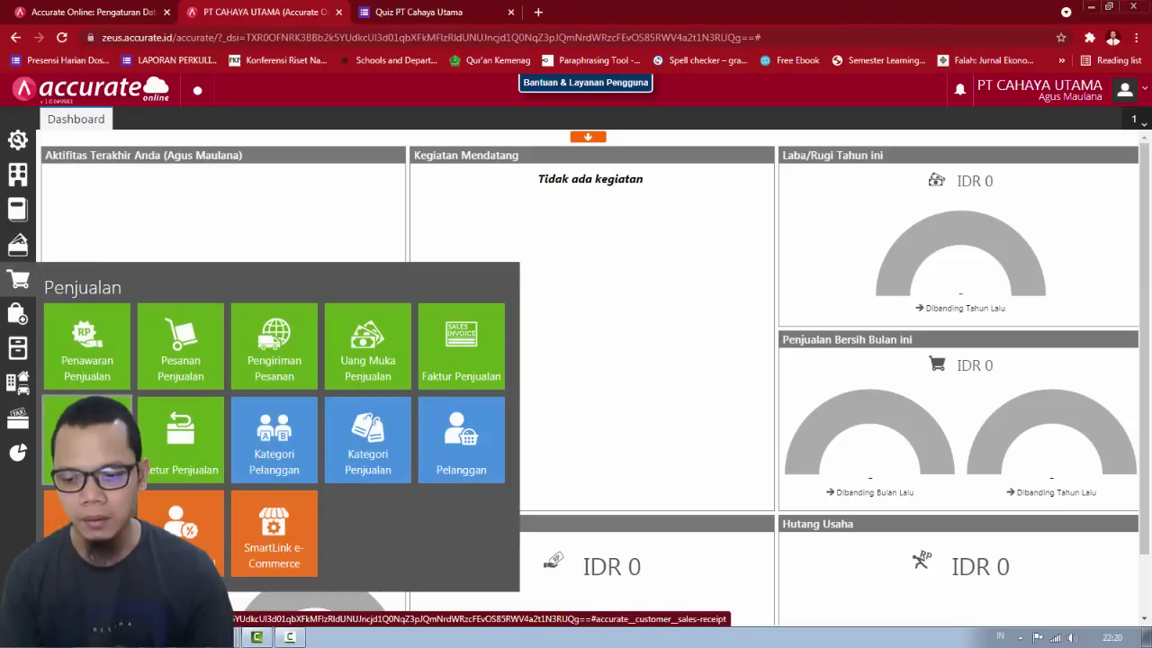
left_click(443, 365)
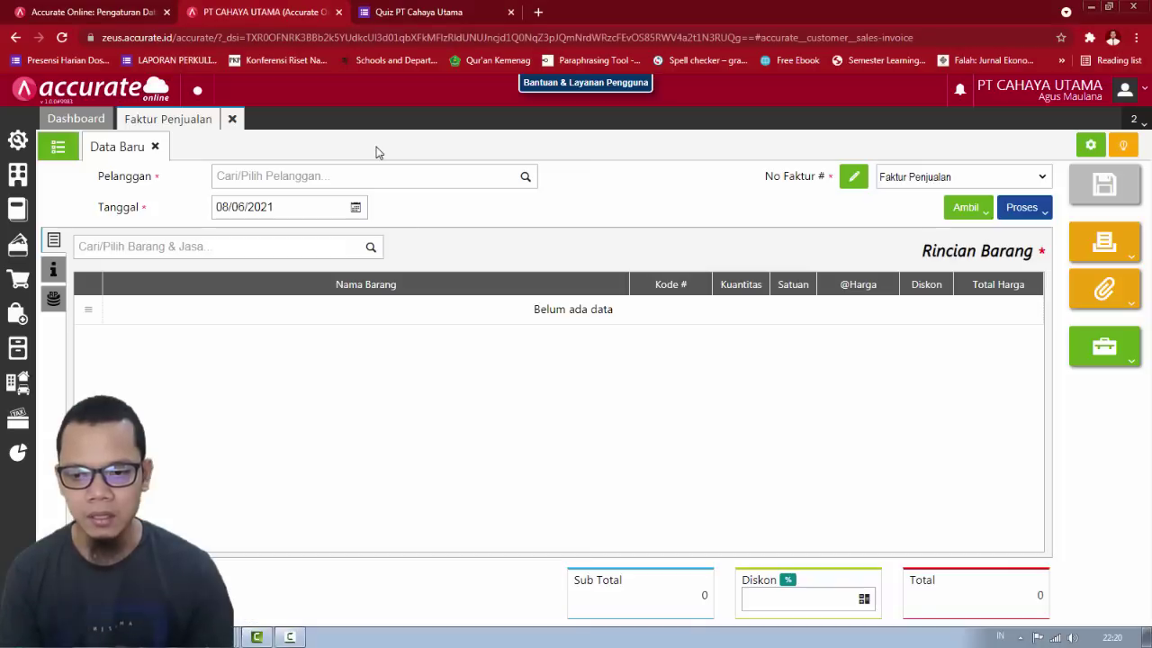
left_click(360, 170)
type("sum")
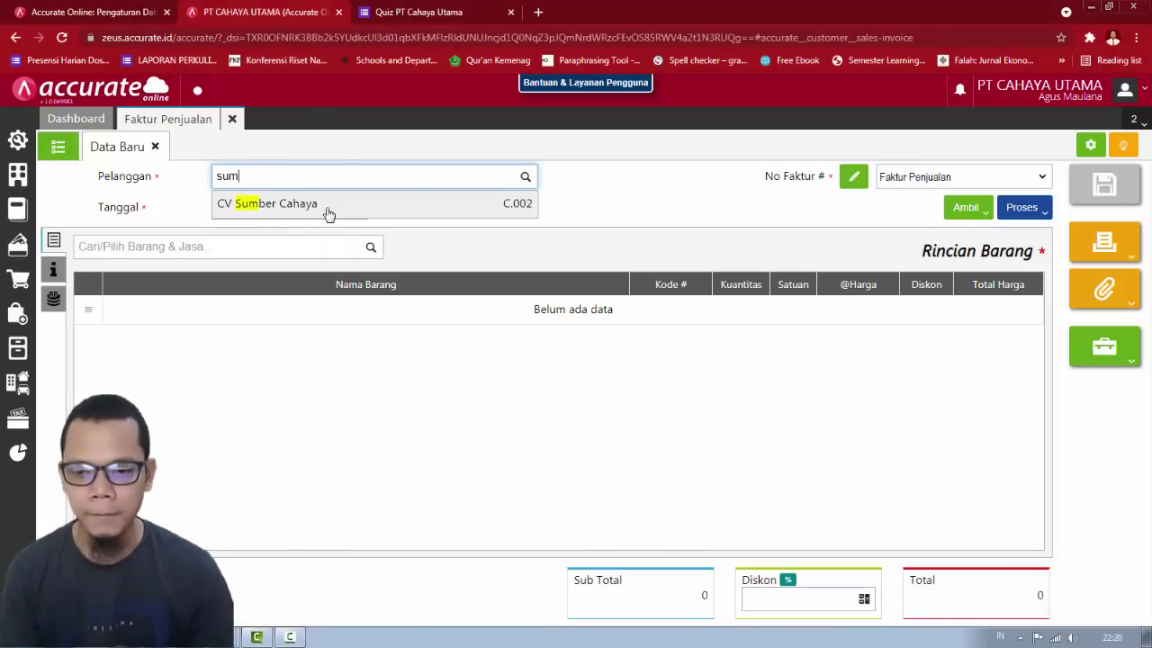
Step: Select CV Sumber Cahaya as the customer and set the invoice date to 19/01/2018
left_click(275, 207)
left_click(275, 206)
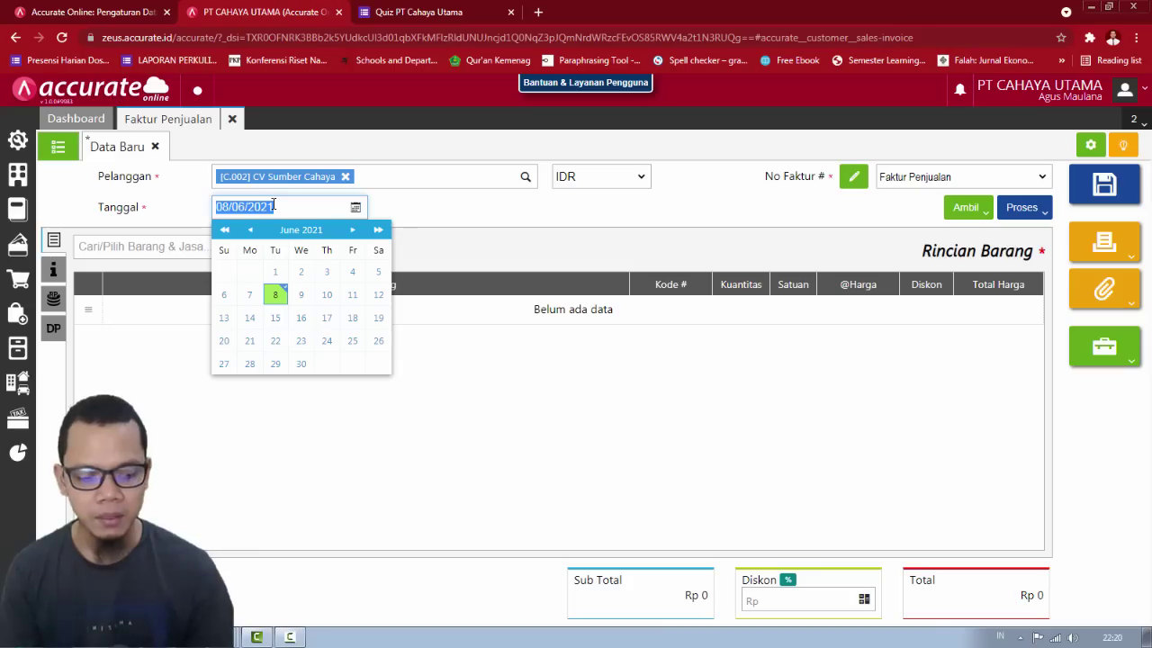
type("190")
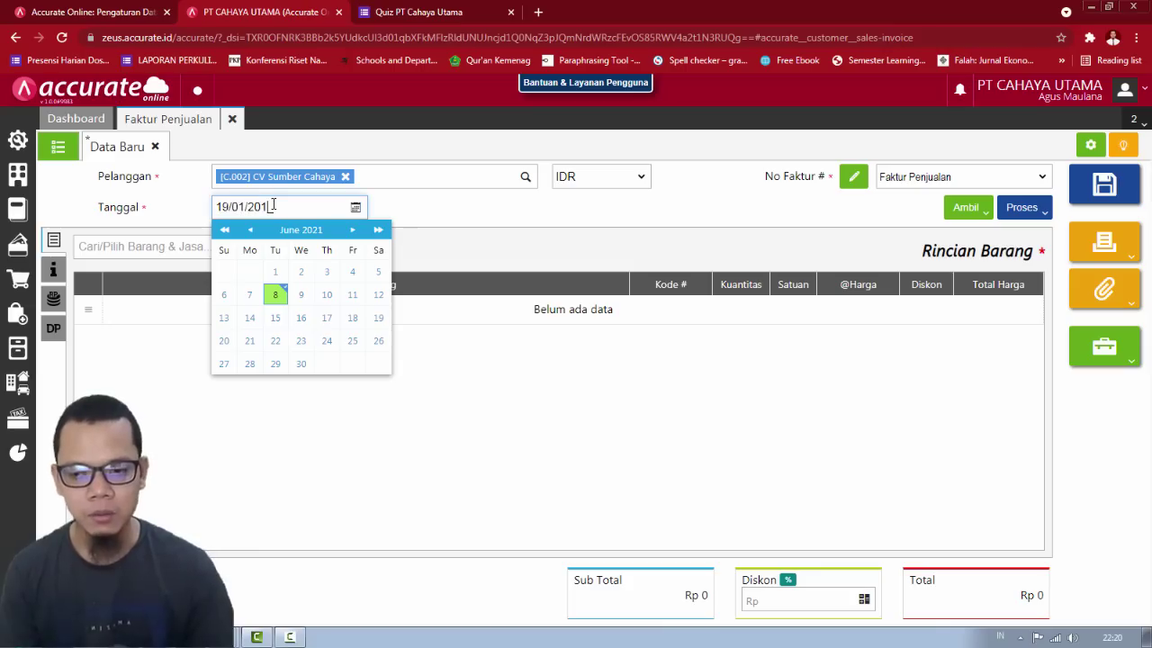
Step: Copy all item lines from delivery order DO.2018.01.00001 into the sales invoice
left_click(983, 214)
left_click(920, 287)
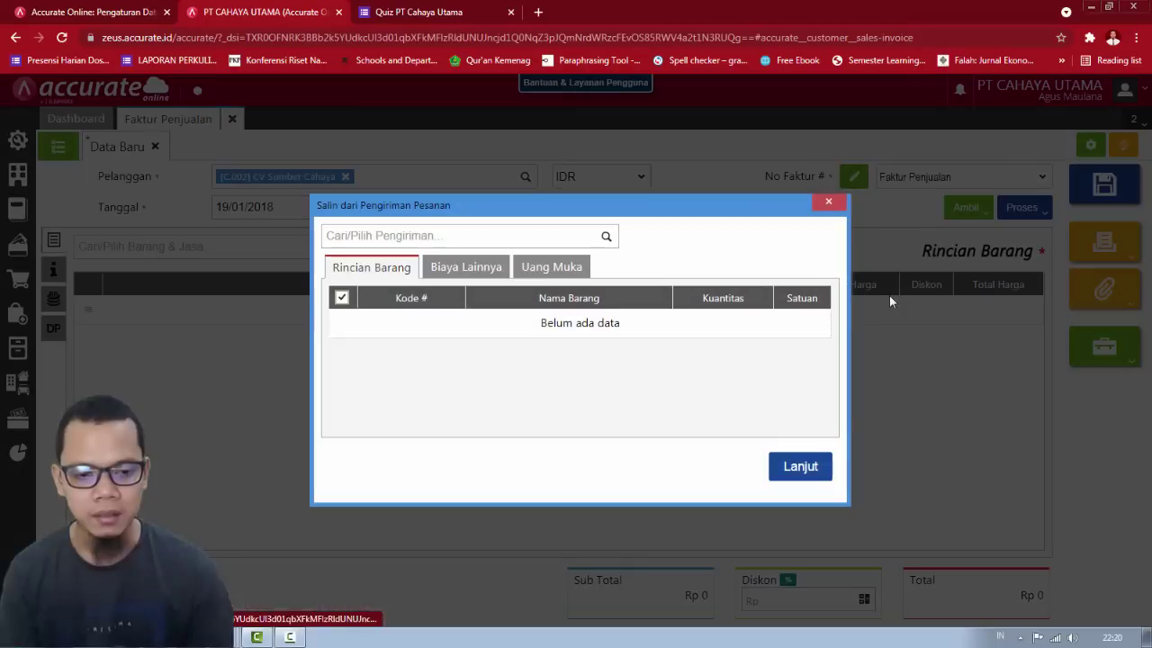
left_click(603, 239)
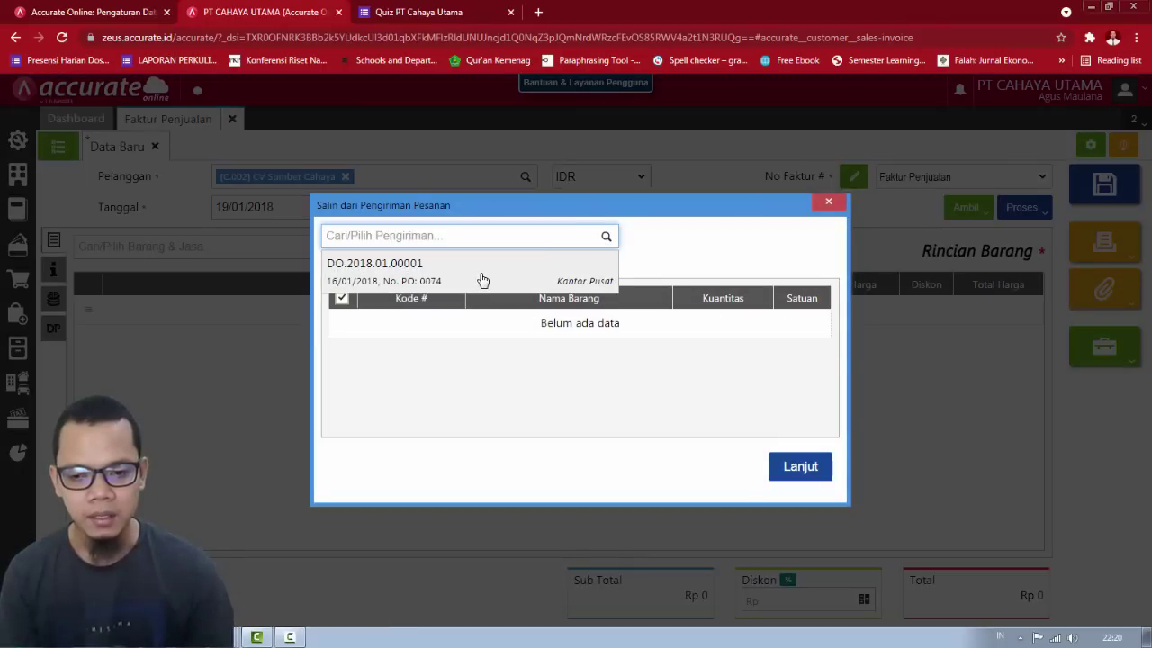
left_click(482, 280)
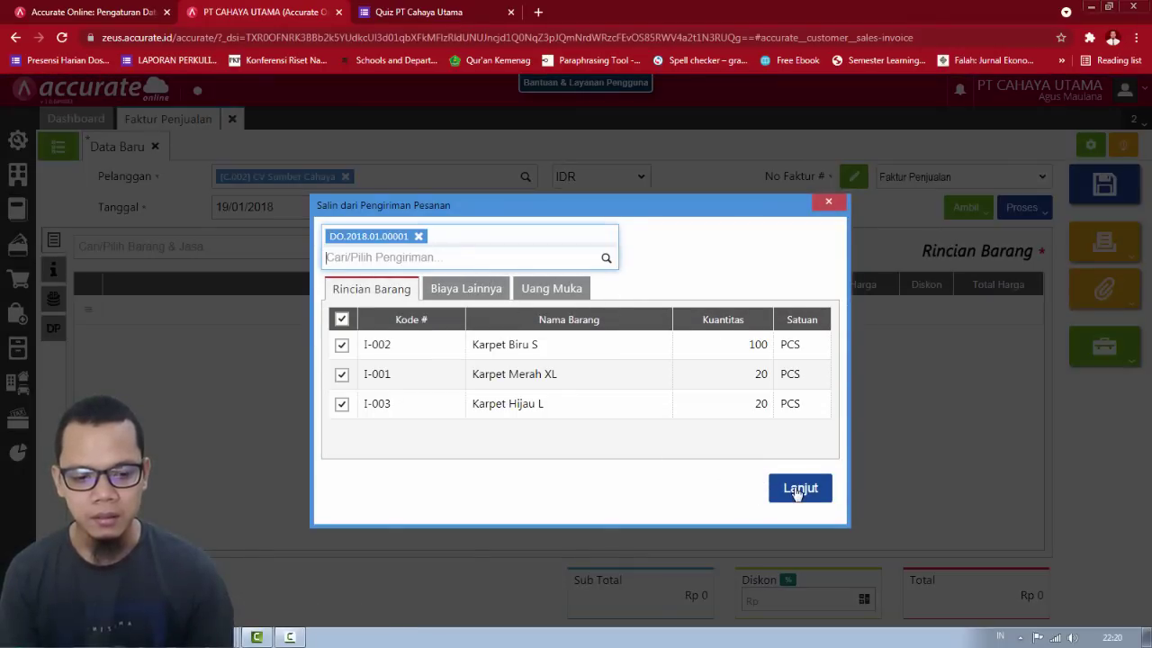
left_click(792, 488)
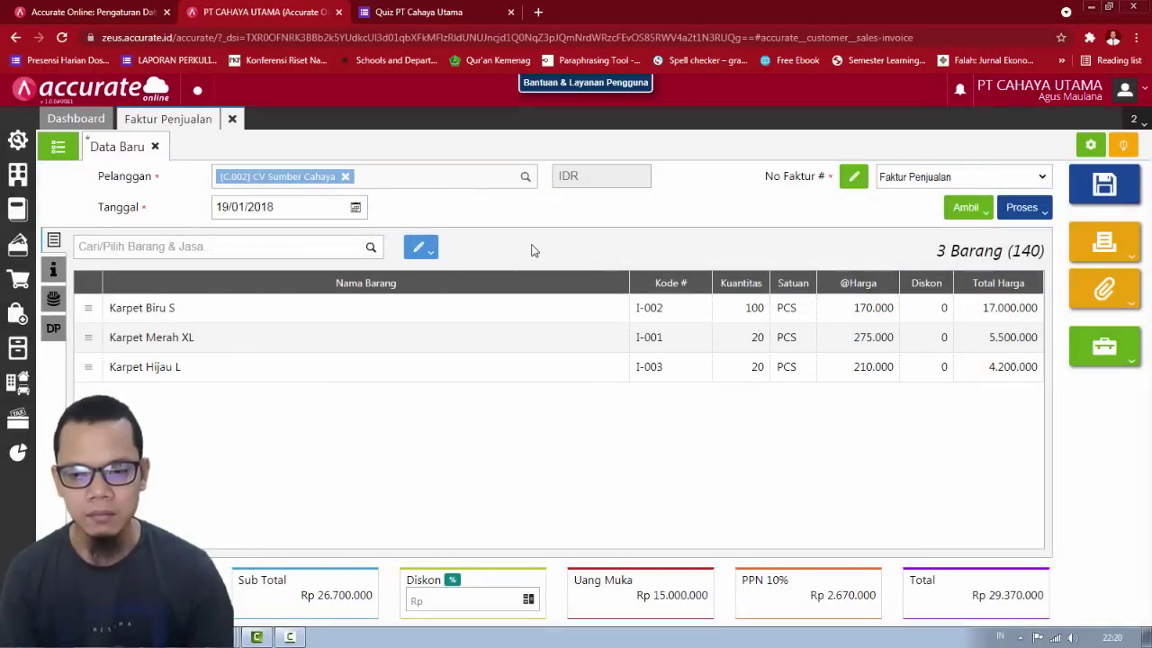
Step: Check the price, tax and warehouse details of the Karpet Biru S, Karpet Merah XL and Karpet Hijau L lines
left_click(638, 318)
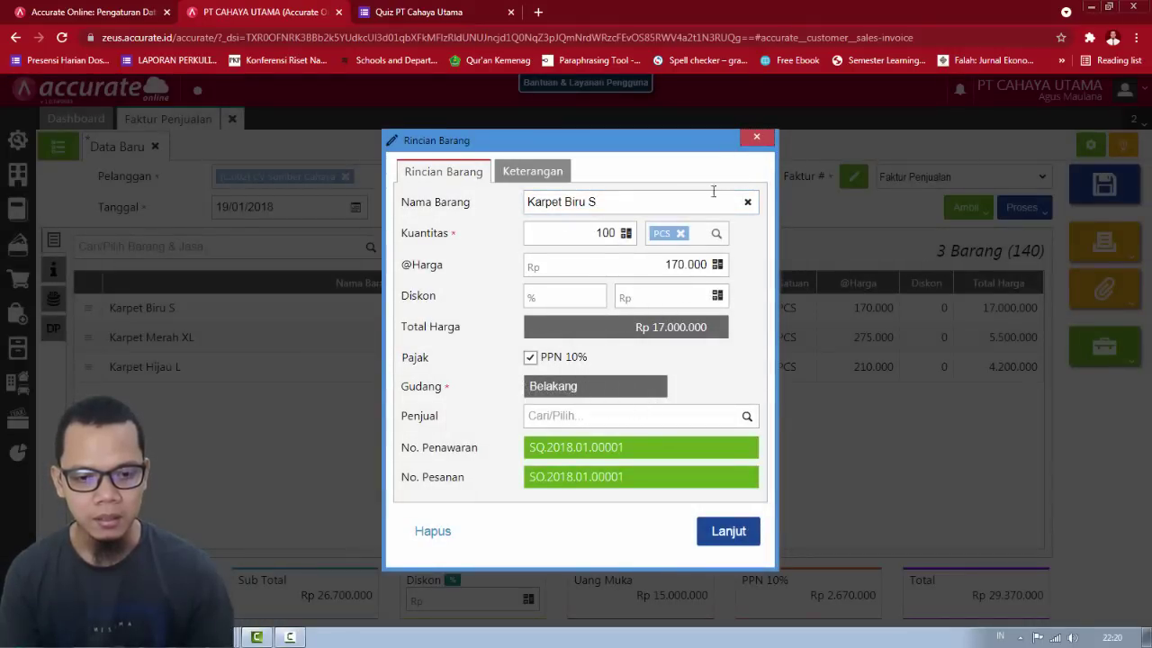
left_click(756, 137)
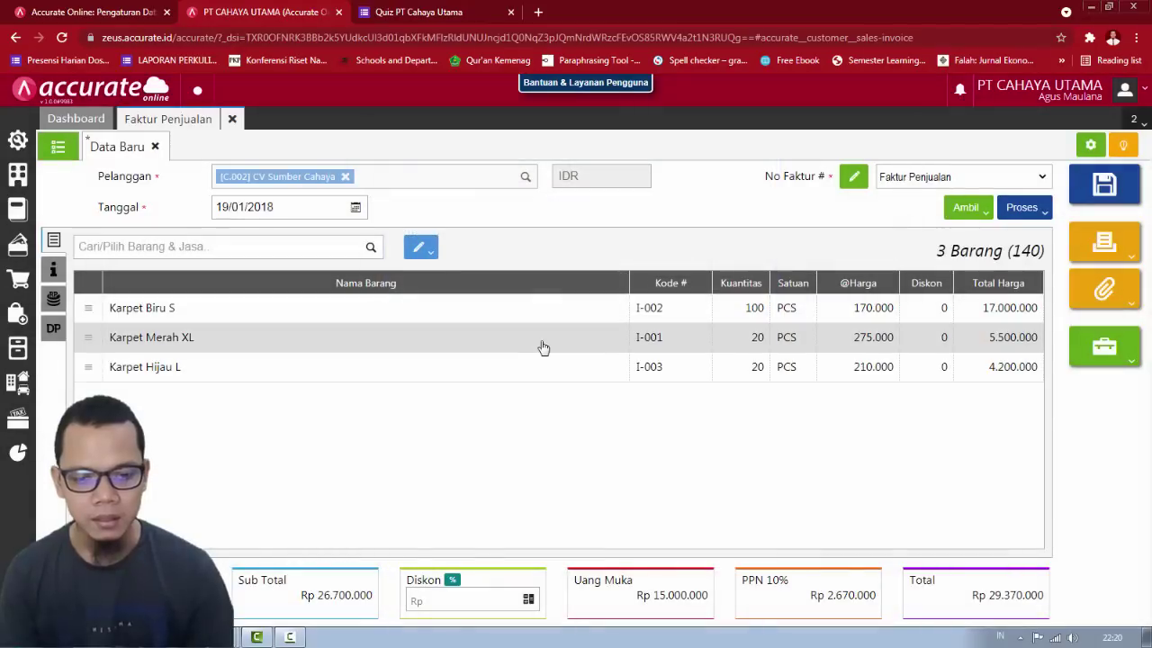
left_click(546, 338)
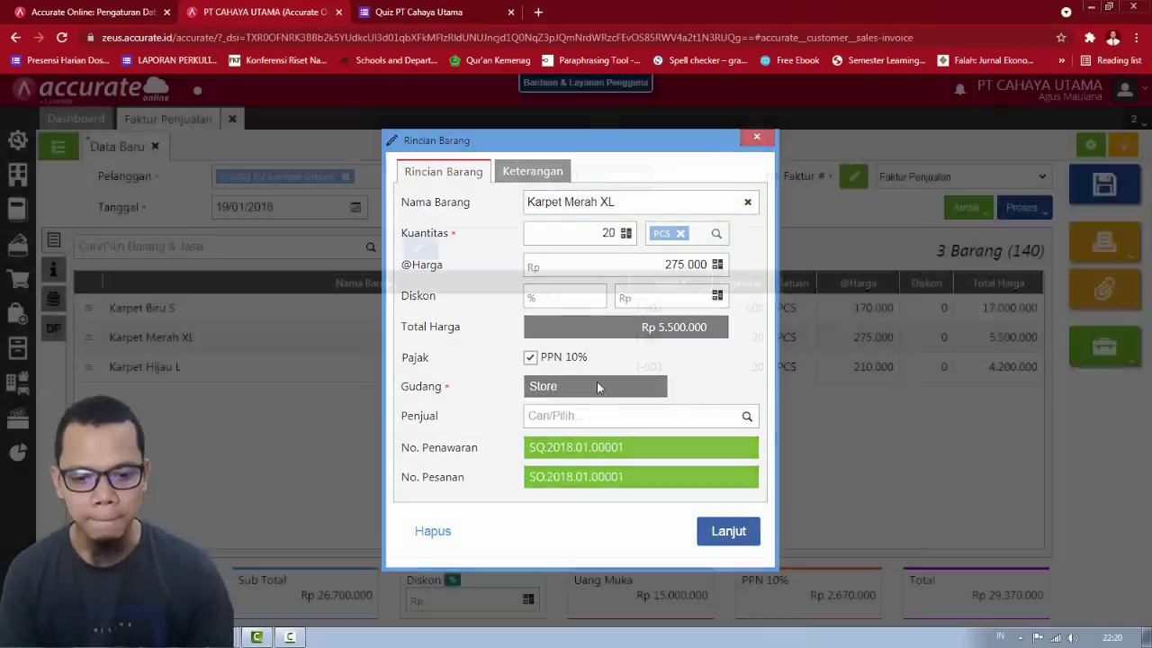
key("Escape")
left_click(560, 369)
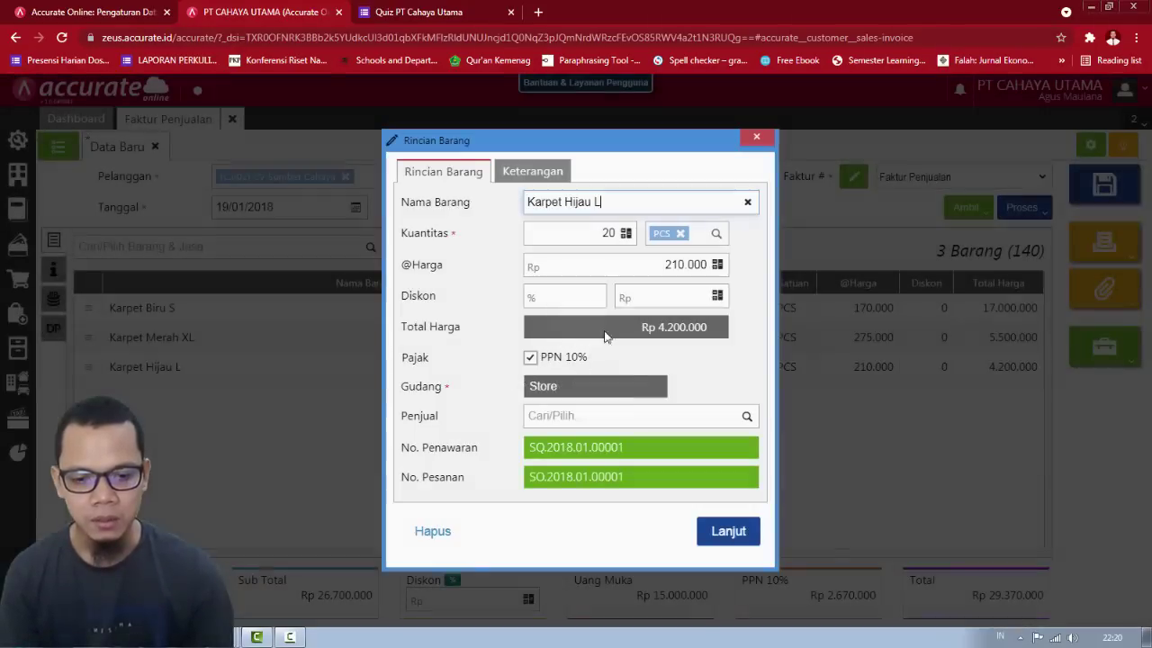
left_click(757, 138)
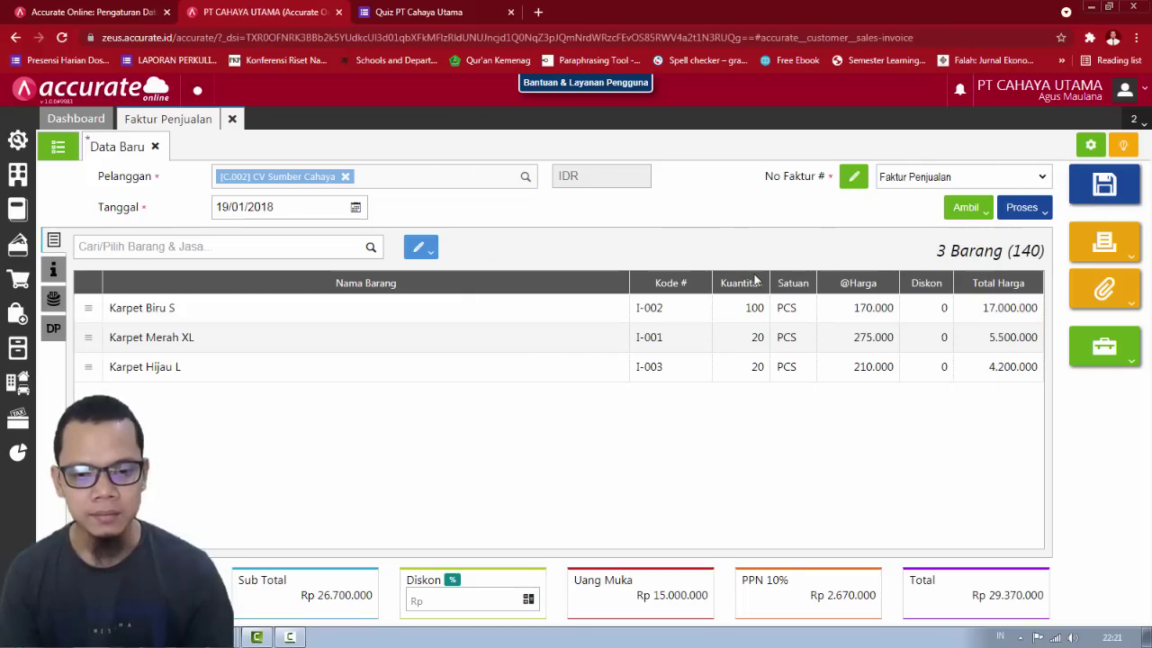
Step: Save the CV Sumber Cahaya invoice and close the sales invoice form
key("ctrl+s")
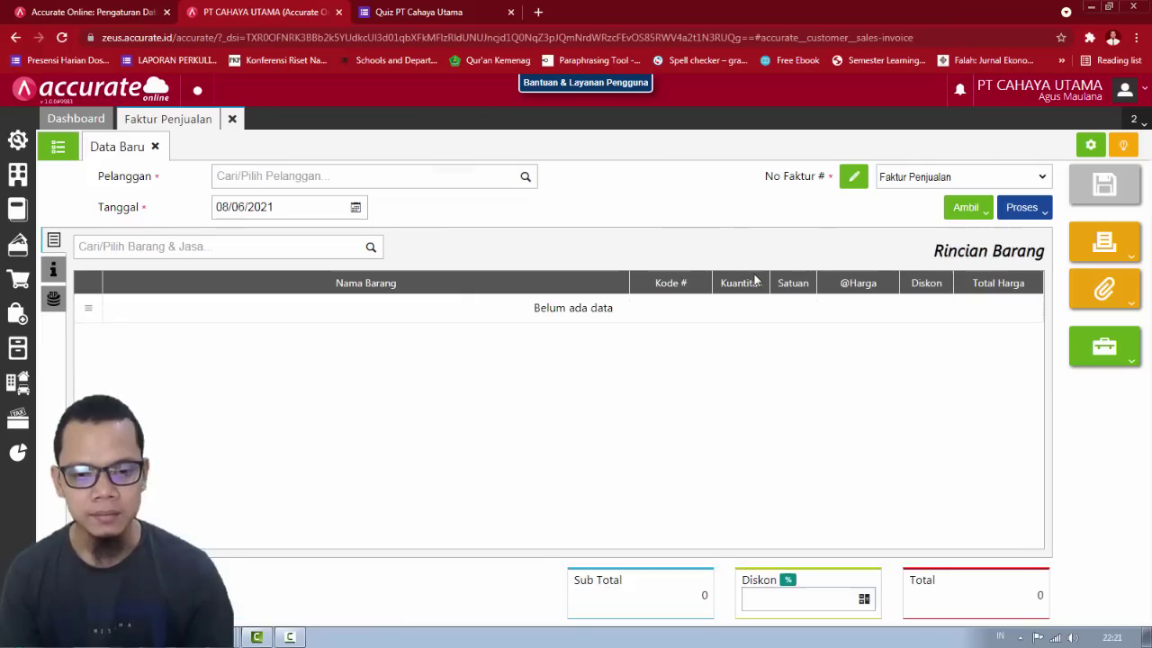
left_click(237, 125)
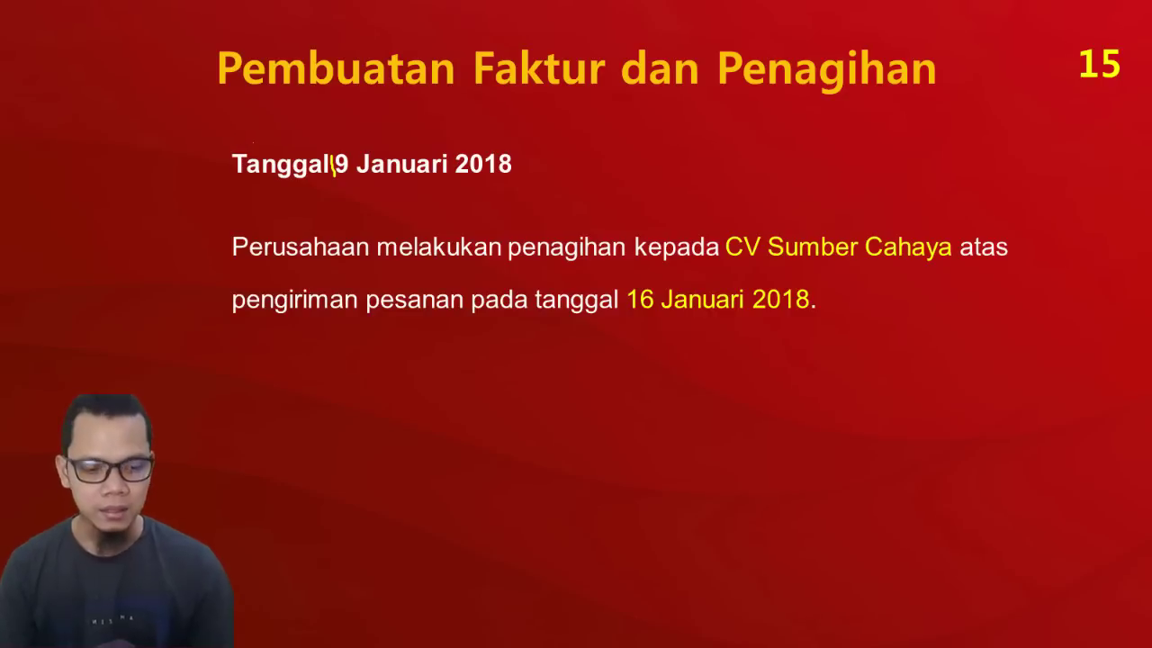
Step: Read the cash sale task slide and start a new sales invoice for Pelanggan Umum dated 18/01/2018
key("Right")
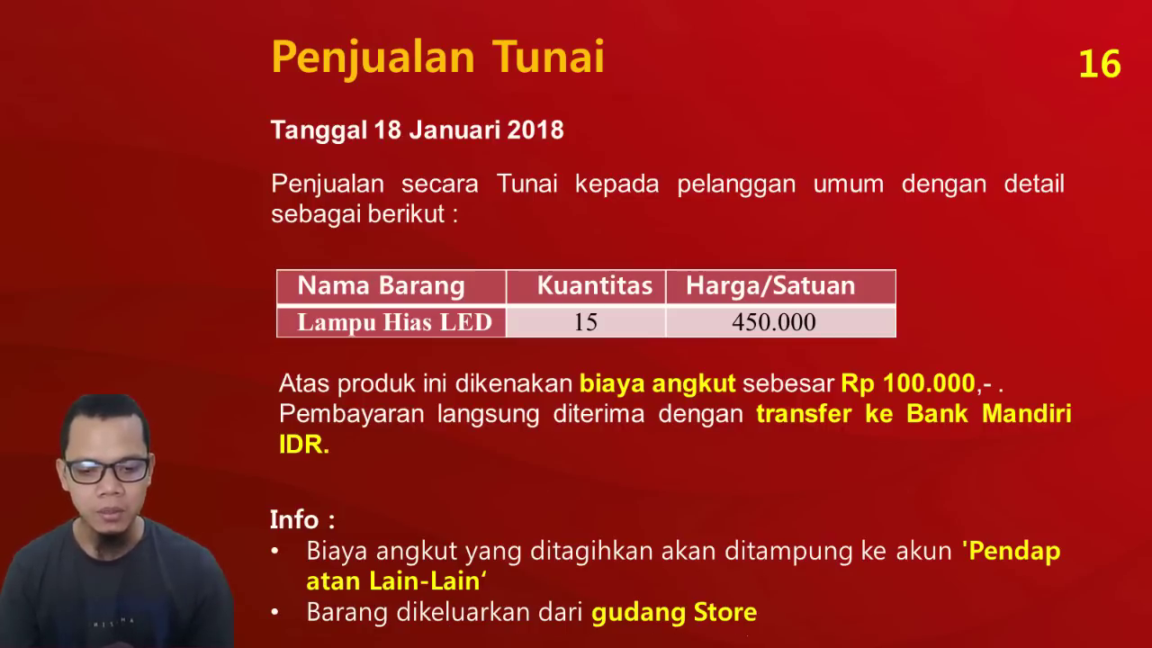
key("alt+Tab")
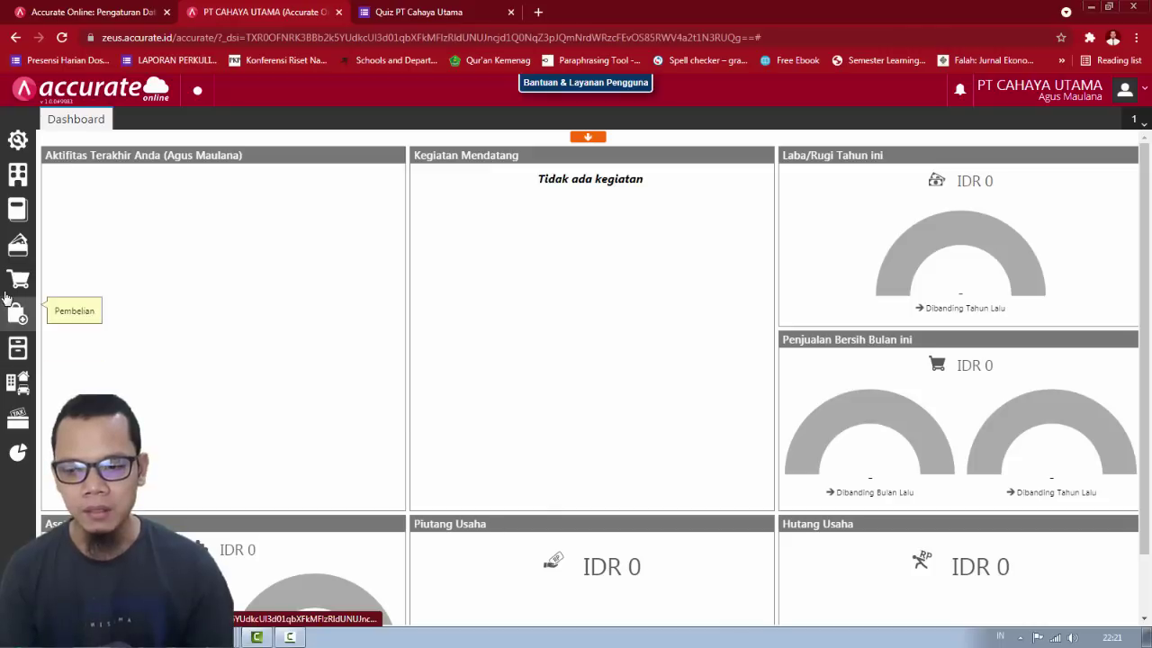
left_click(7, 286)
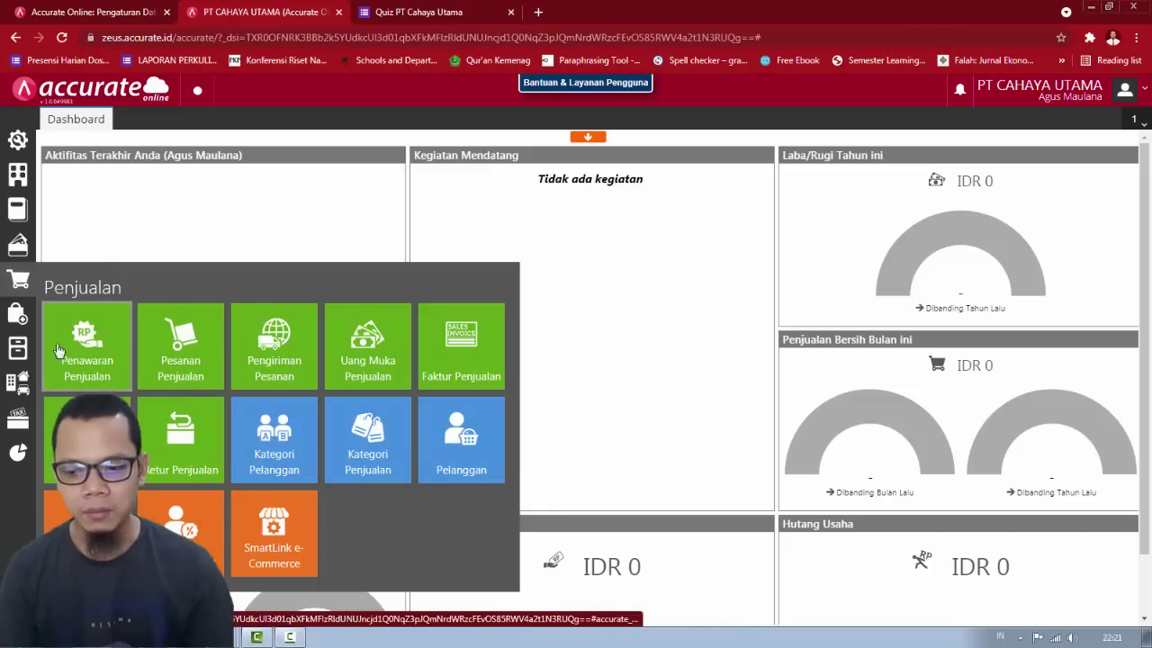
left_click(478, 371)
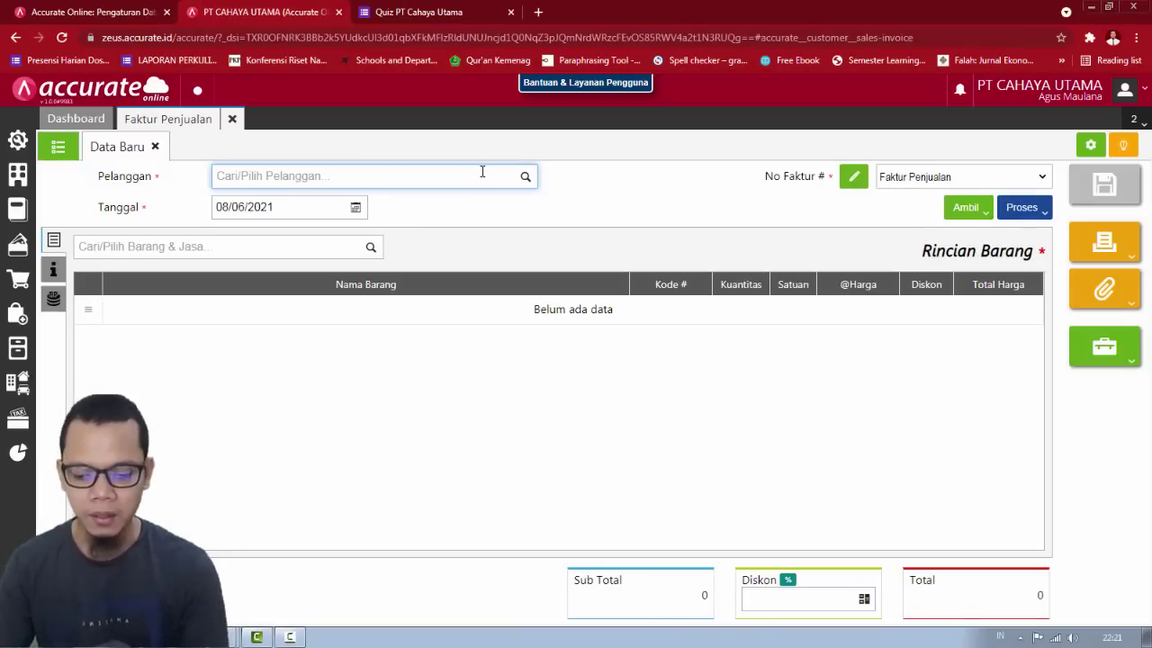
type("pela")
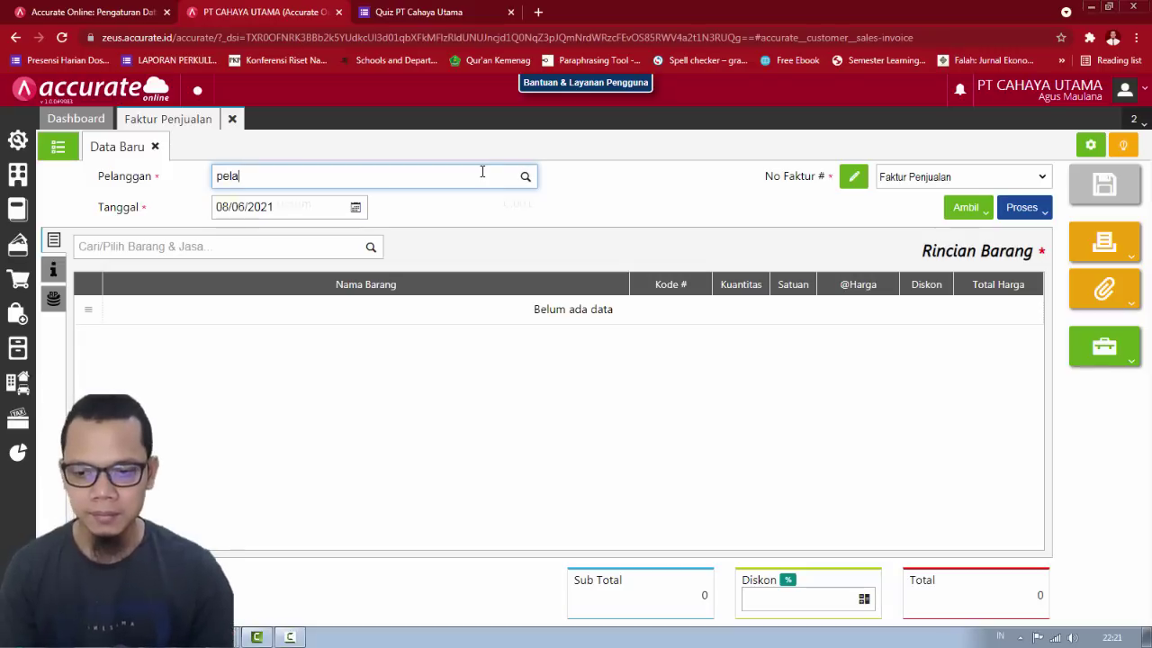
left_click(423, 203)
left_click(314, 206)
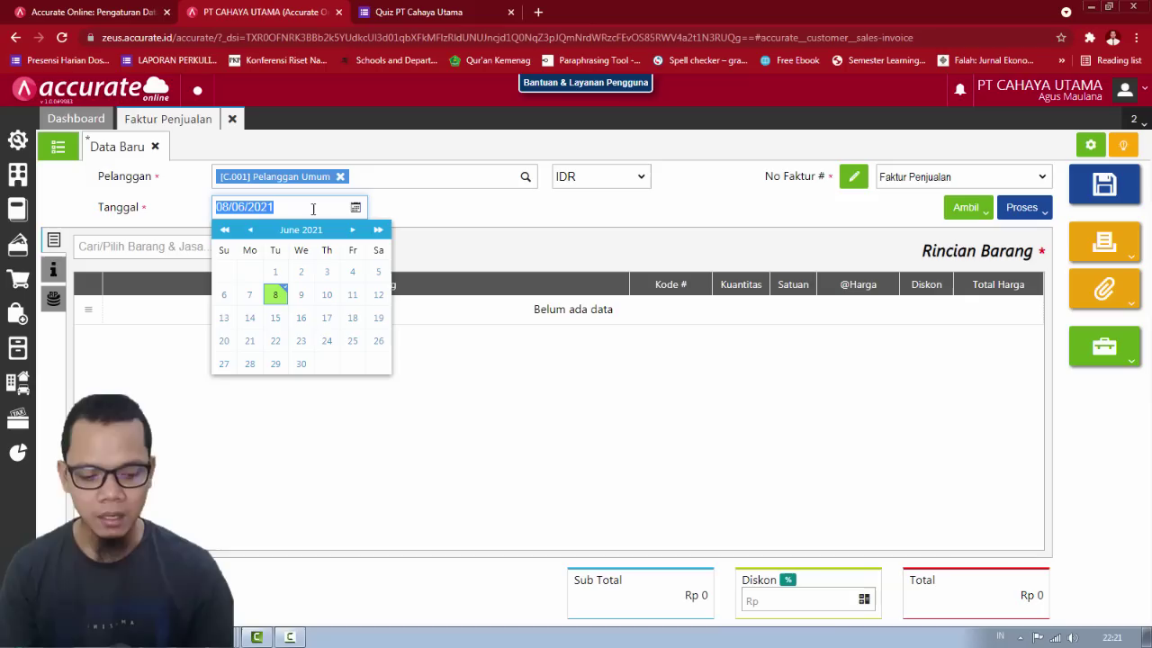
type("18/01/2018")
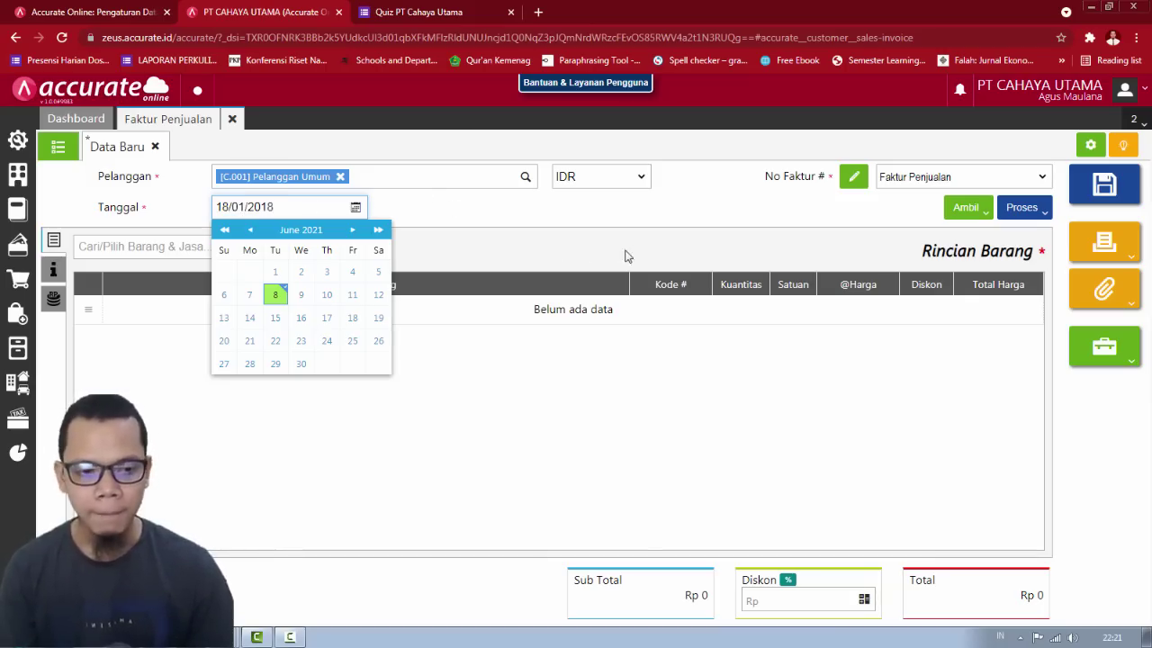
left_click(634, 246)
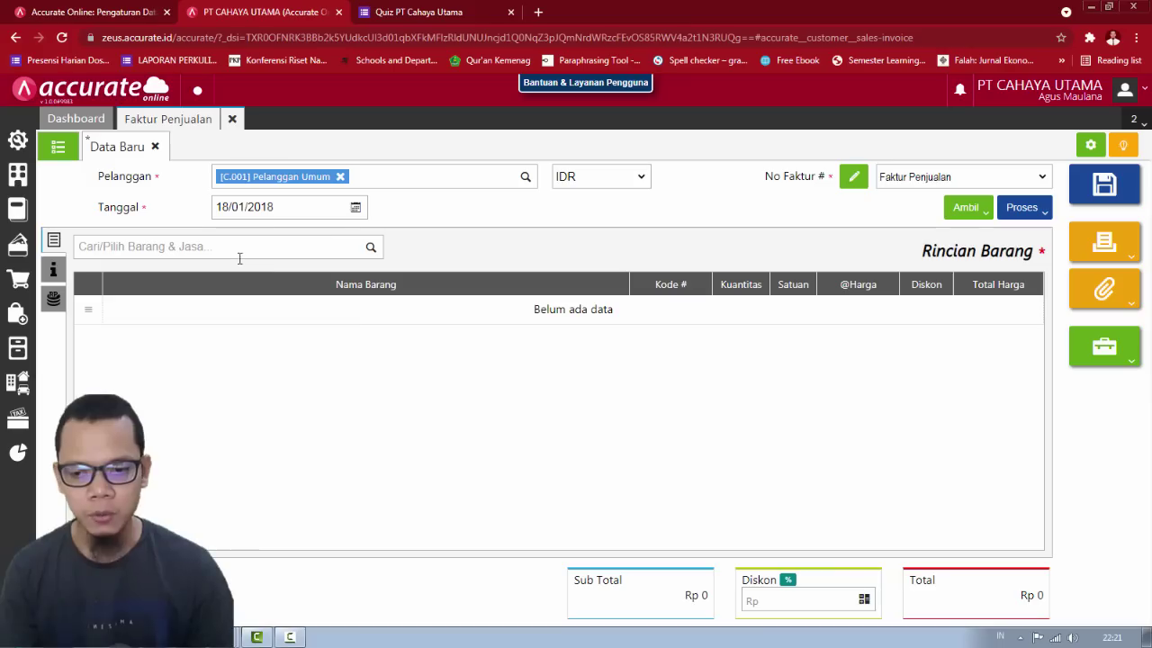
Step: Add the item Lampu Hias LED with a quantity of 15, taken from the Store warehouse
left_click(231, 245)
type("led")
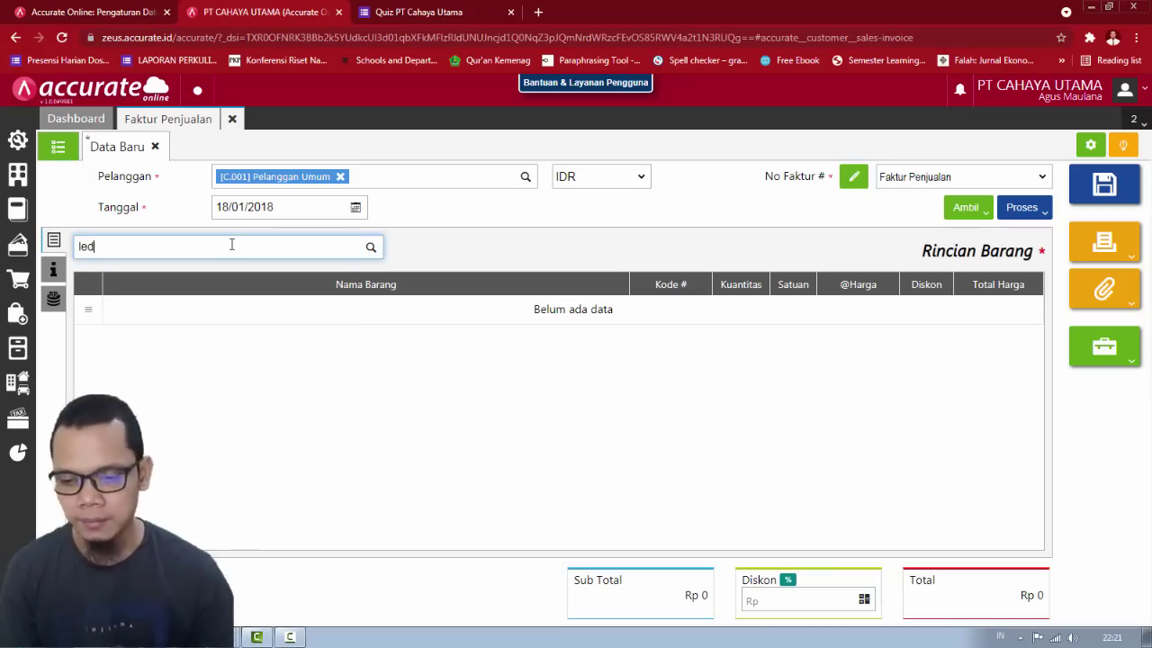
left_click(226, 283)
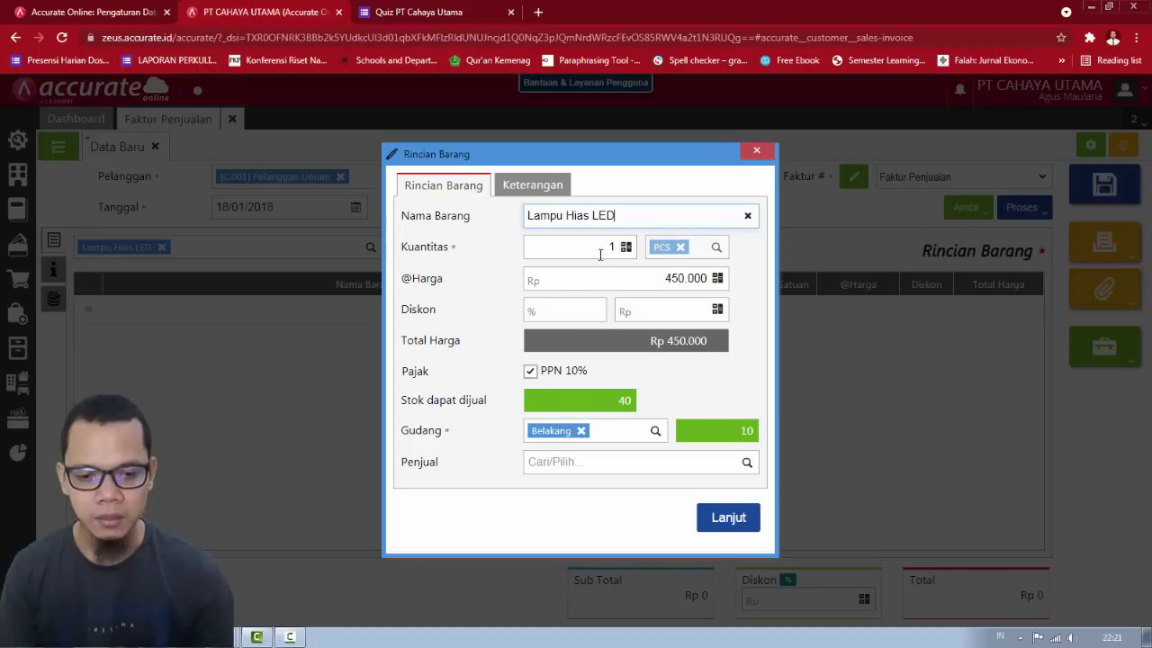
left_click(601, 248)
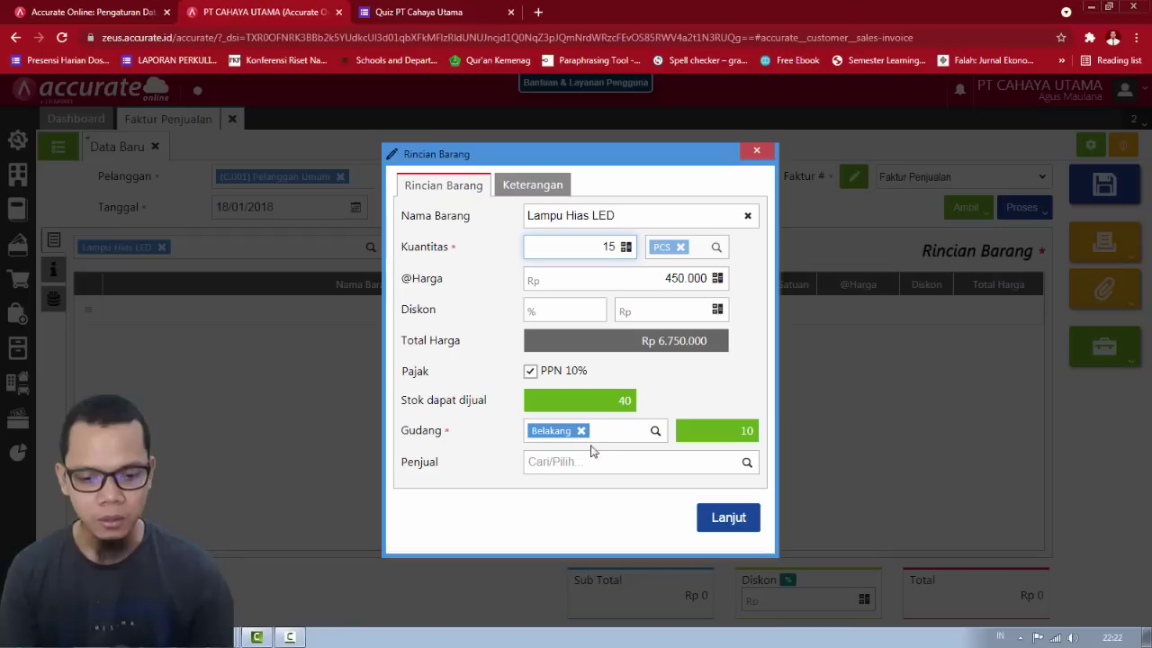
left_click(582, 430)
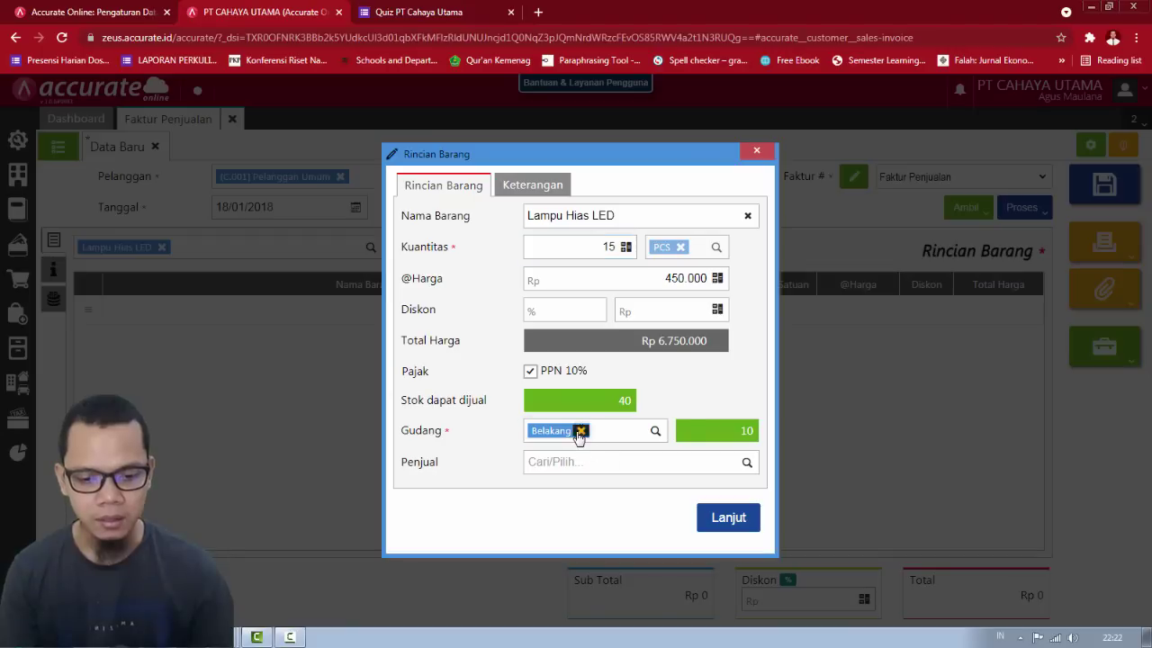
left_click(594, 431)
left_click(573, 483)
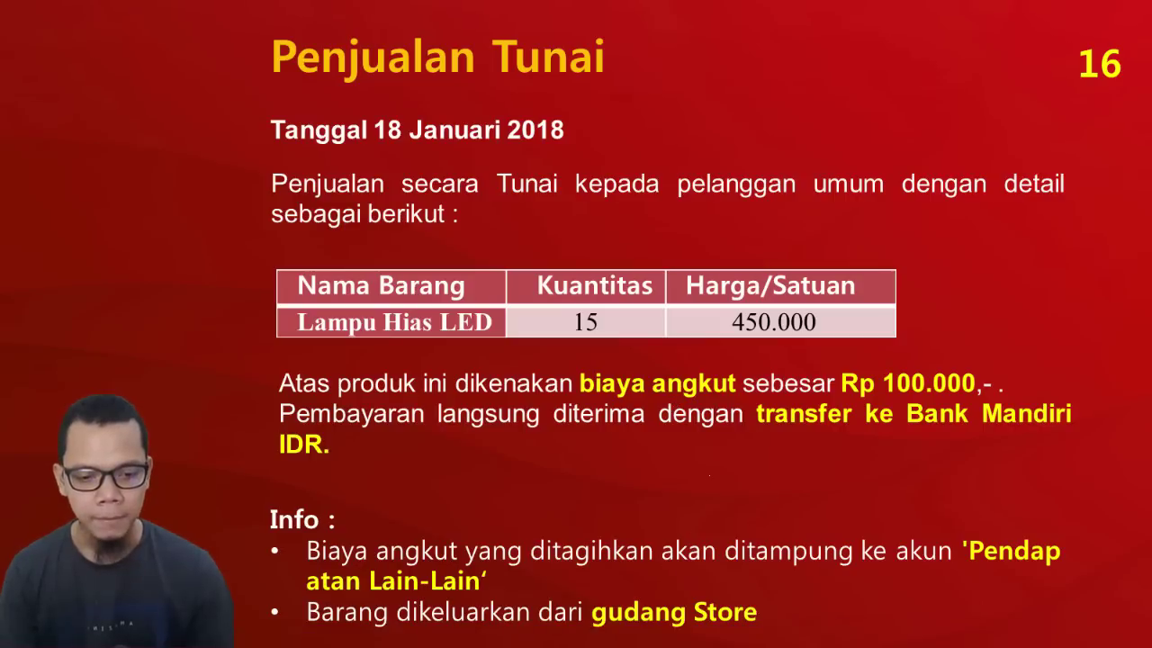
key("alt+Tab")
left_click(754, 529)
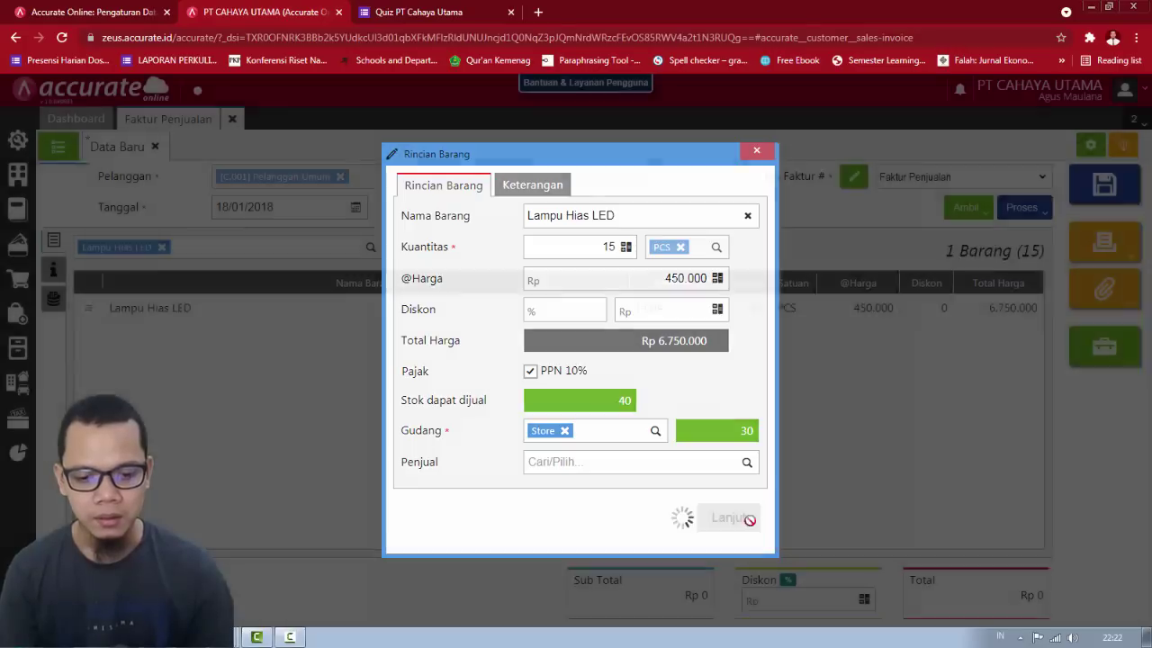
Step: Add an additional cost to the invoice using the account Pendapatan Lain-lain
left_click(54, 270)
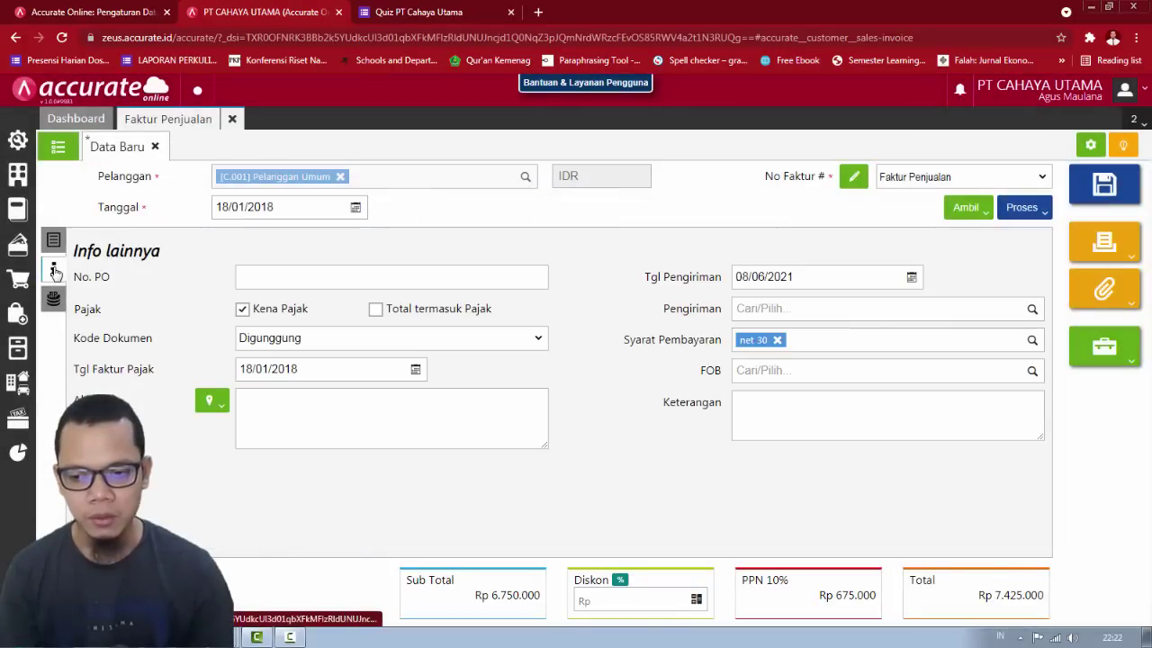
left_click(53, 298)
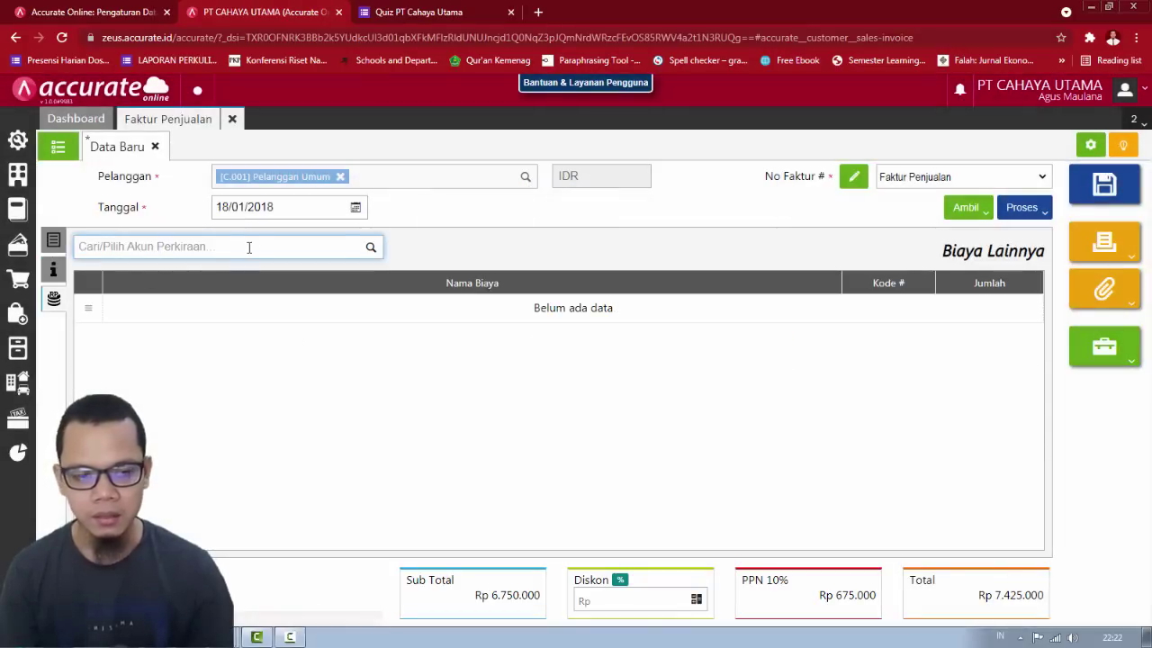
key("alt+Tab")
key("alt+Tab")
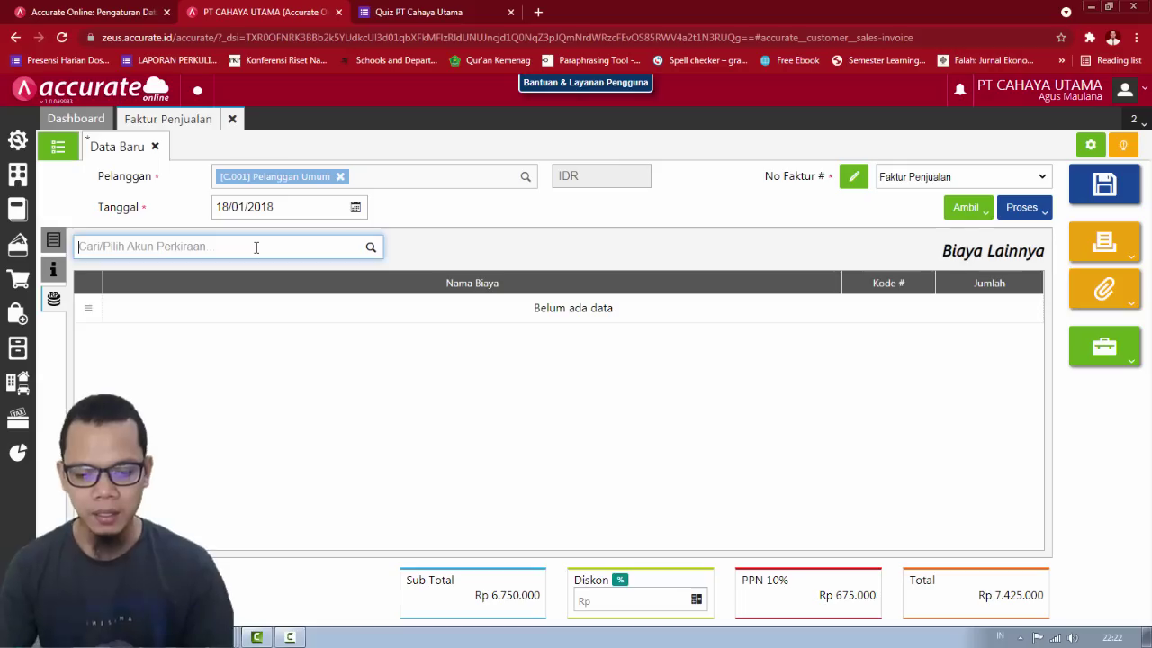
type("pendap")
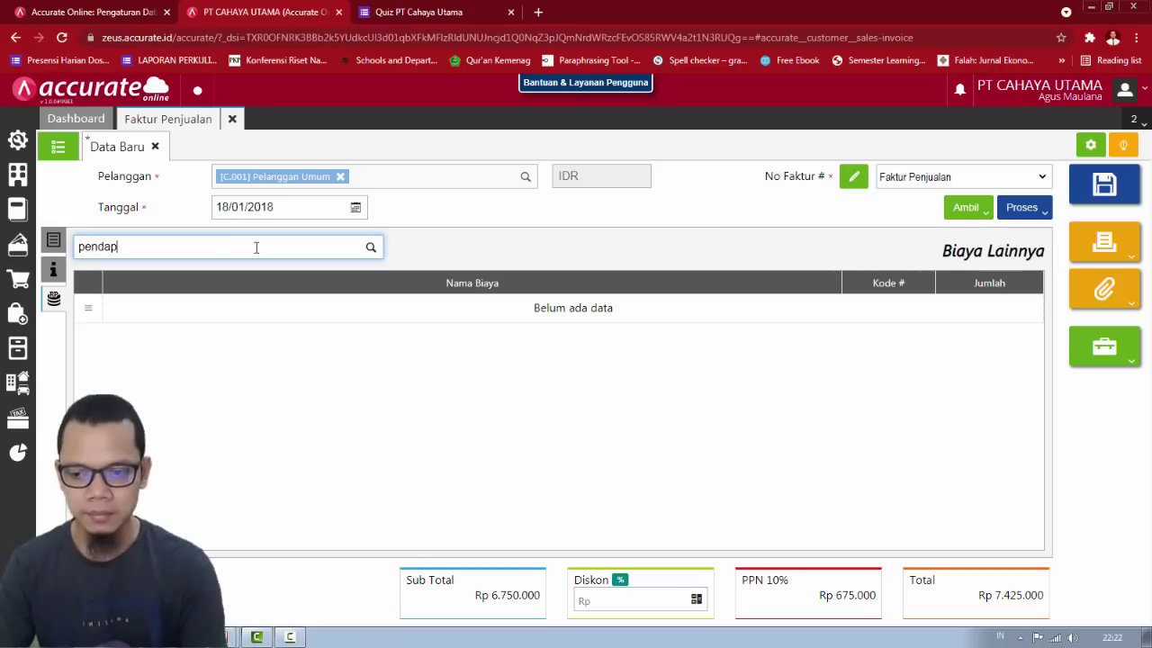
type("a")
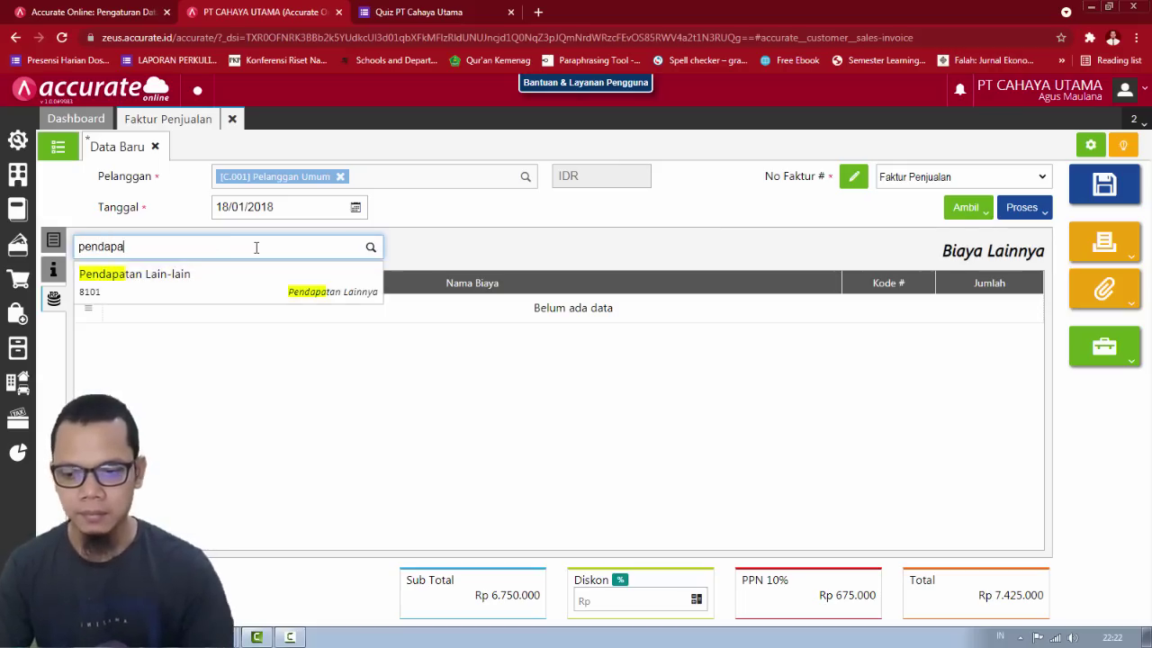
left_click(195, 293)
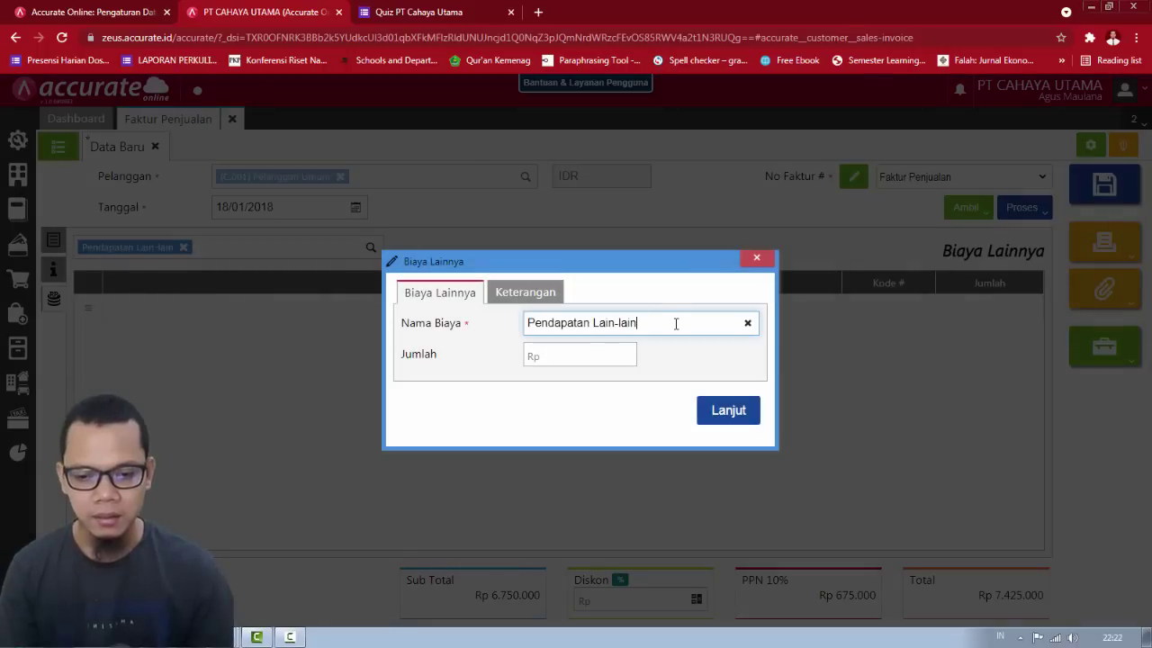
Step: Rename the additional cost to Beban Angkut and set its amount to Rp 100.000
key("ctrl+a")
type("B")
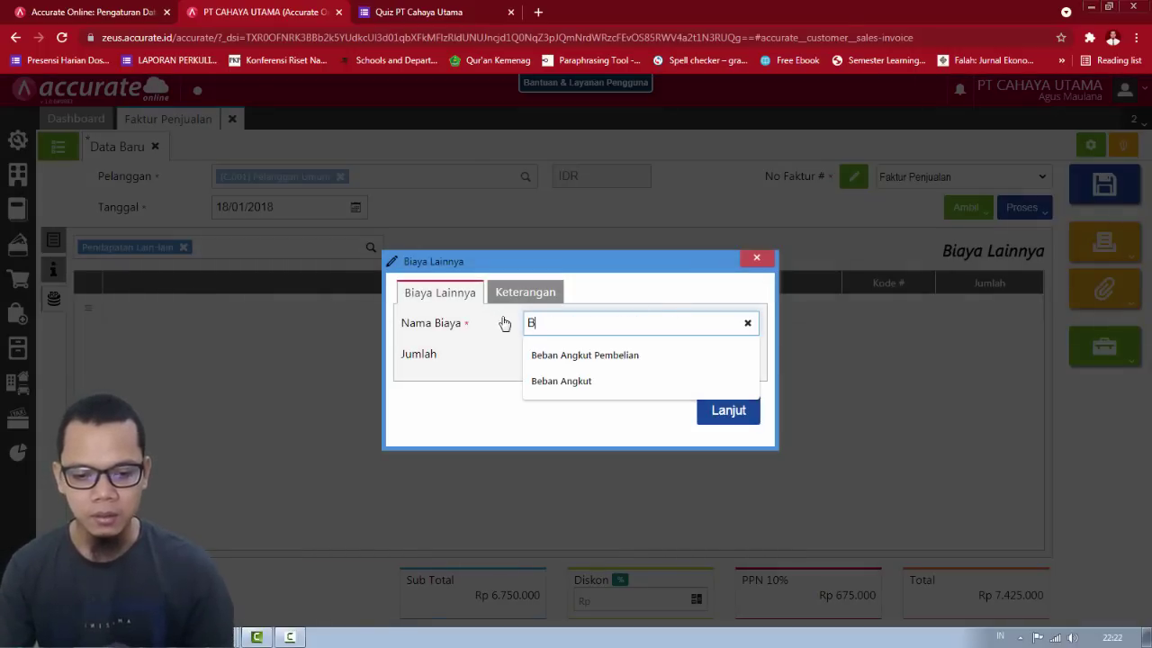
type("eban Angkut")
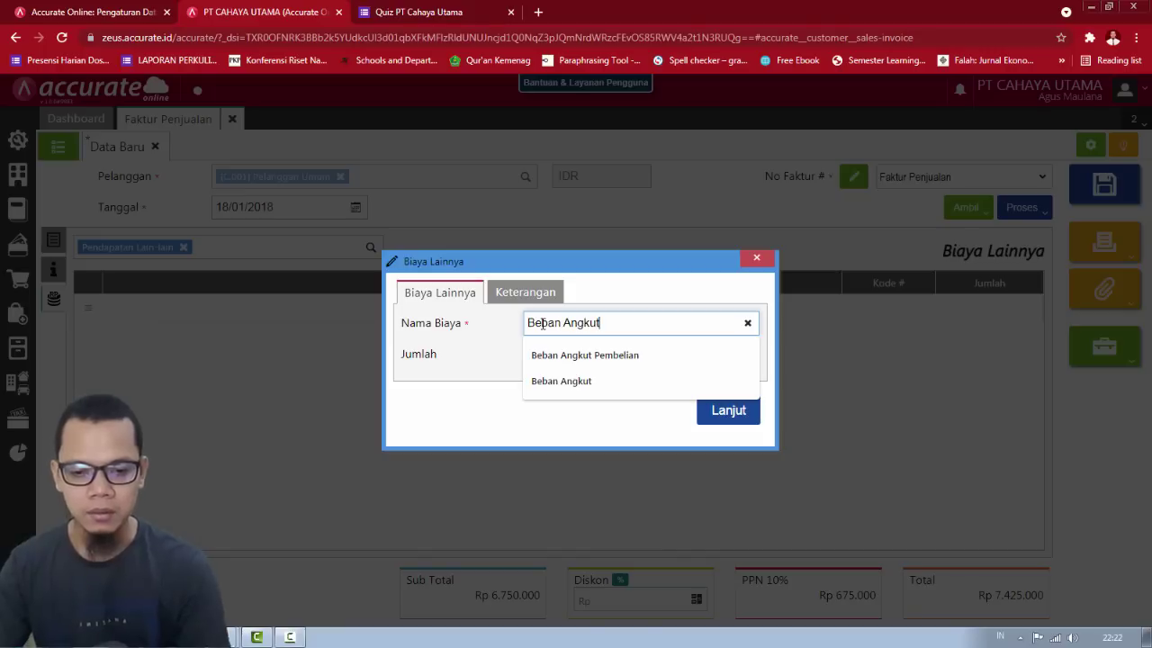
left_click(489, 357)
left_click(571, 359)
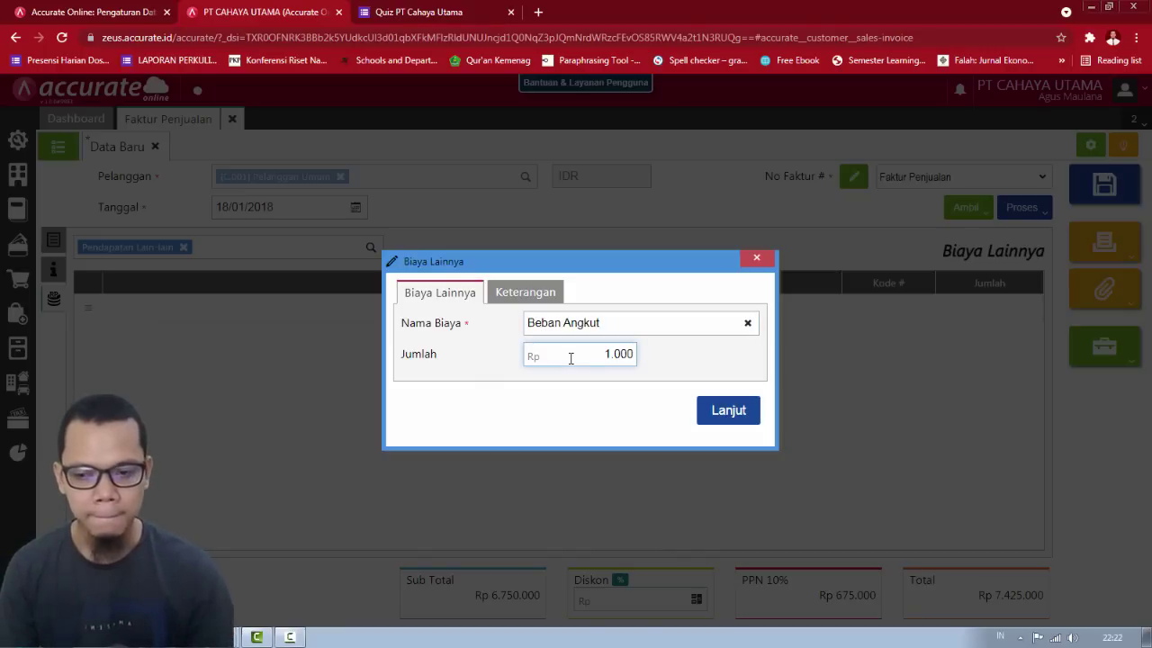
type("100000")
left_click(731, 411)
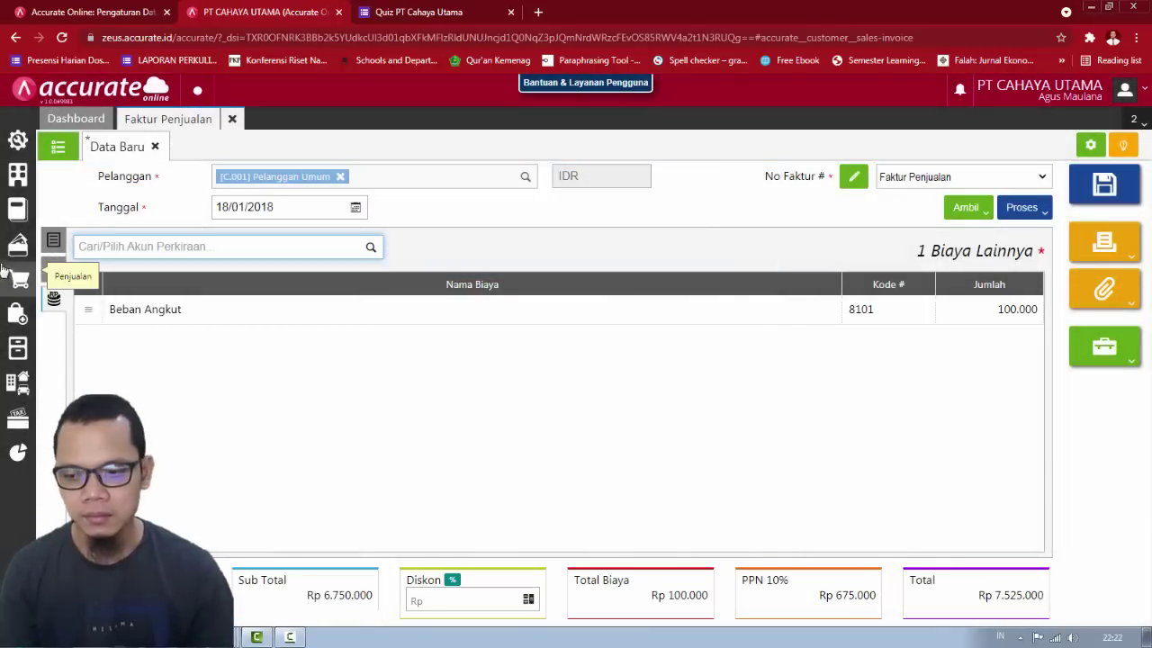
Step: Review the Lampu Hias LED item details on the invoice, then close them without changes
left_click(54, 241)
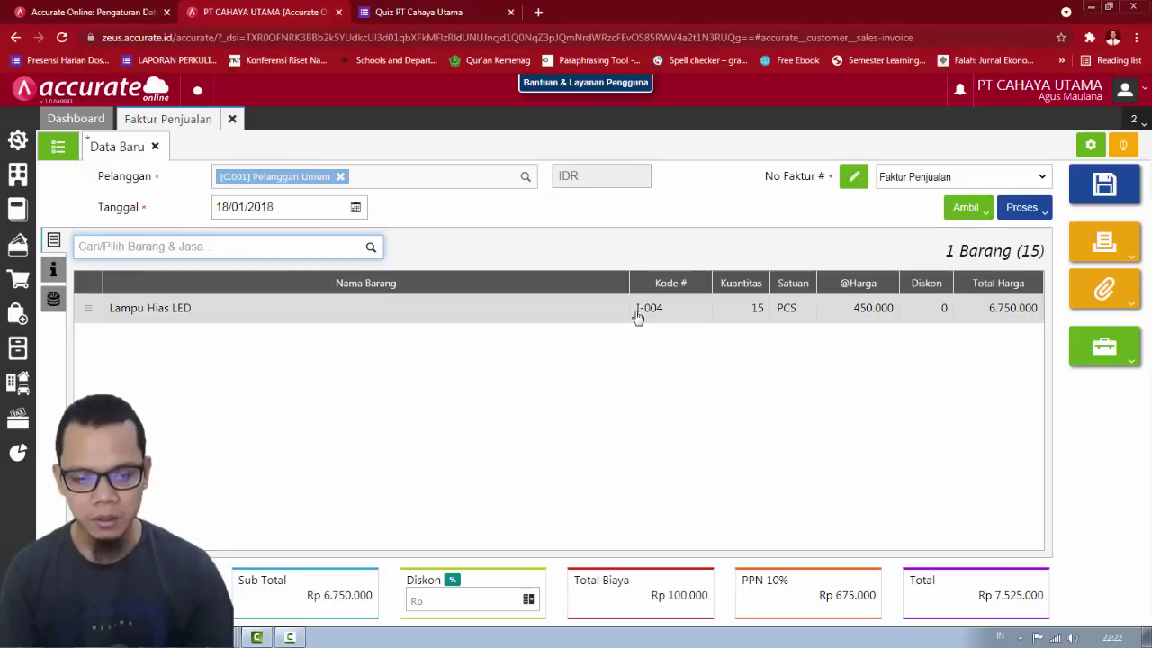
left_click(638, 314)
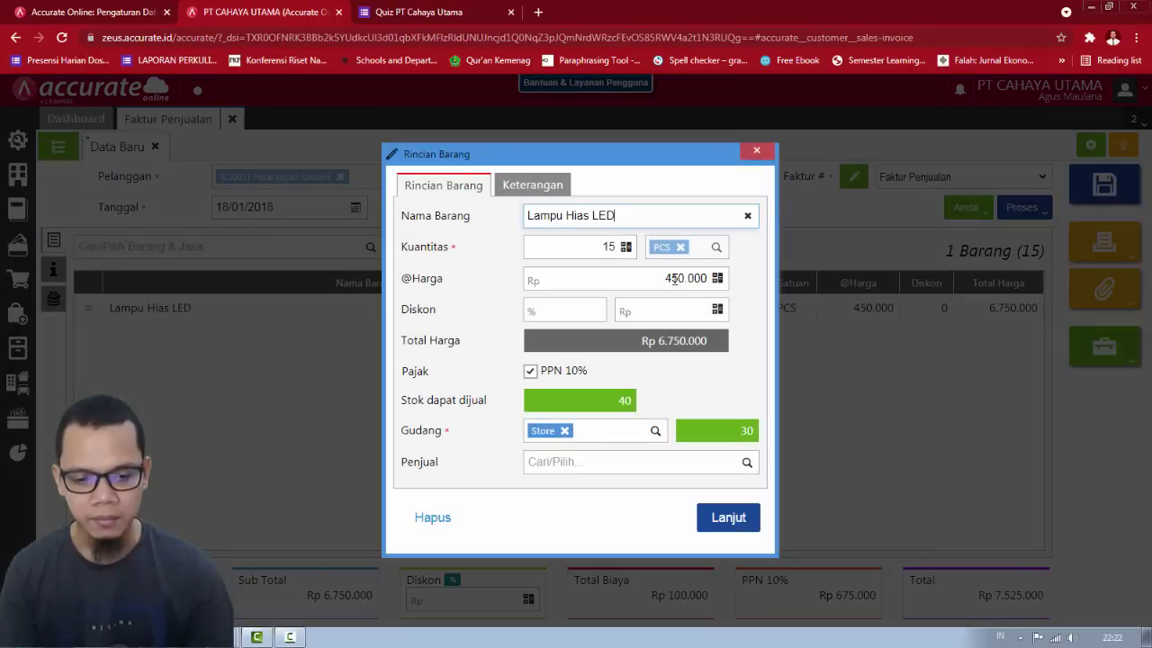
left_click(757, 150)
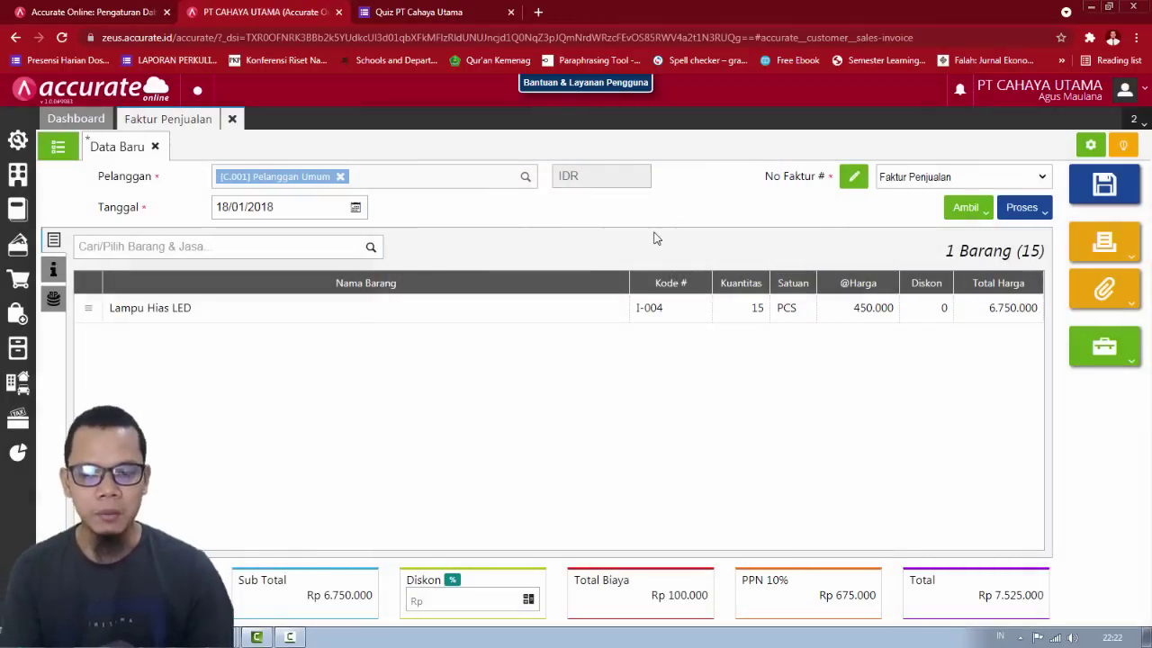
Step: Process the invoice into a sales receipt with Bank Mandiri IDR as the receiving bank, checking the payment details on the task slide
left_click(1031, 221)
left_click(991, 240)
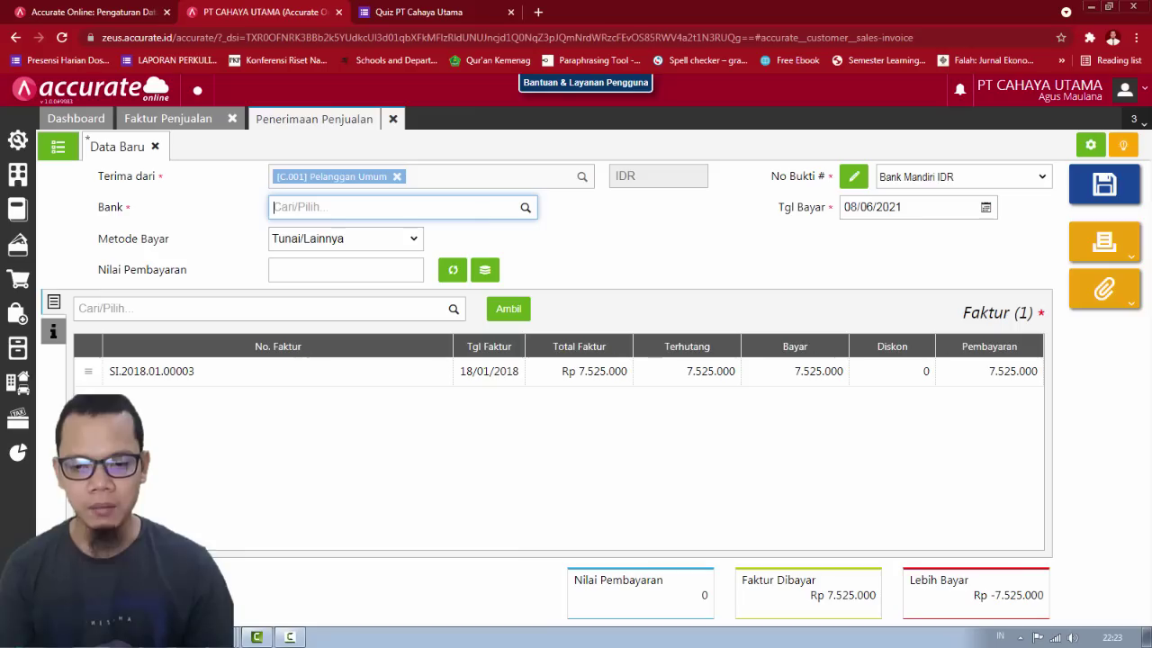
left_click(525, 208)
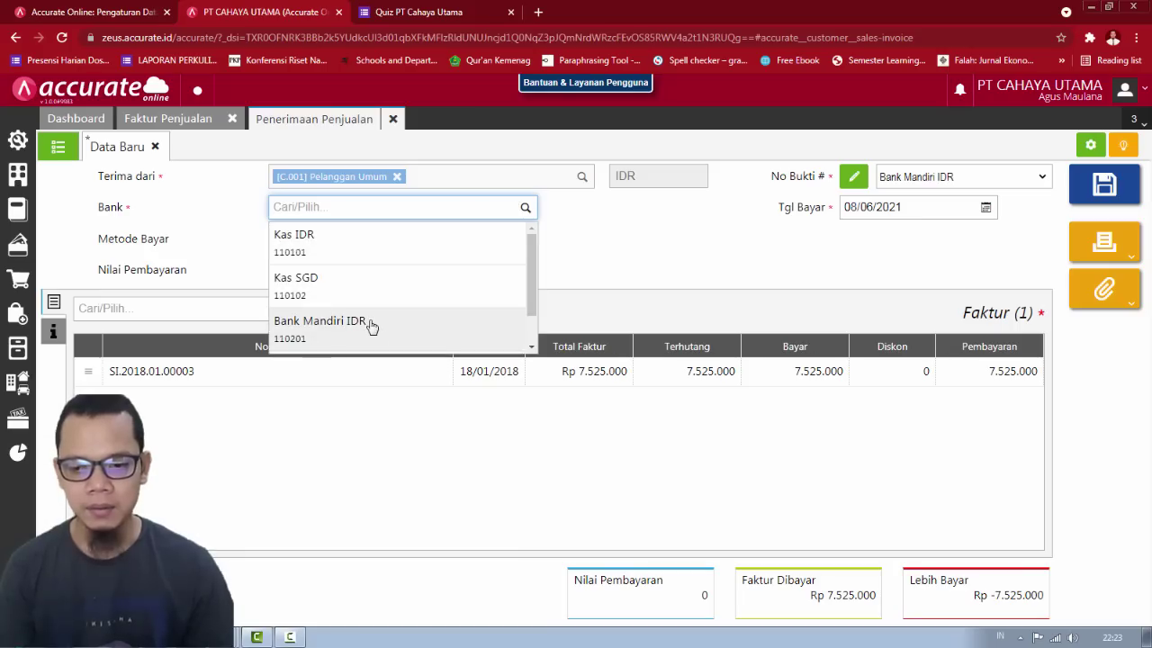
left_click(370, 327)
key("alt+Tab")
left_click_drag(765, 435, 838, 435)
key("alt+Tab")
Step: Set the payment method to Transfer Bank and fill the payment value with the full invoice amount of Rp 7.525.000
left_click(387, 240)
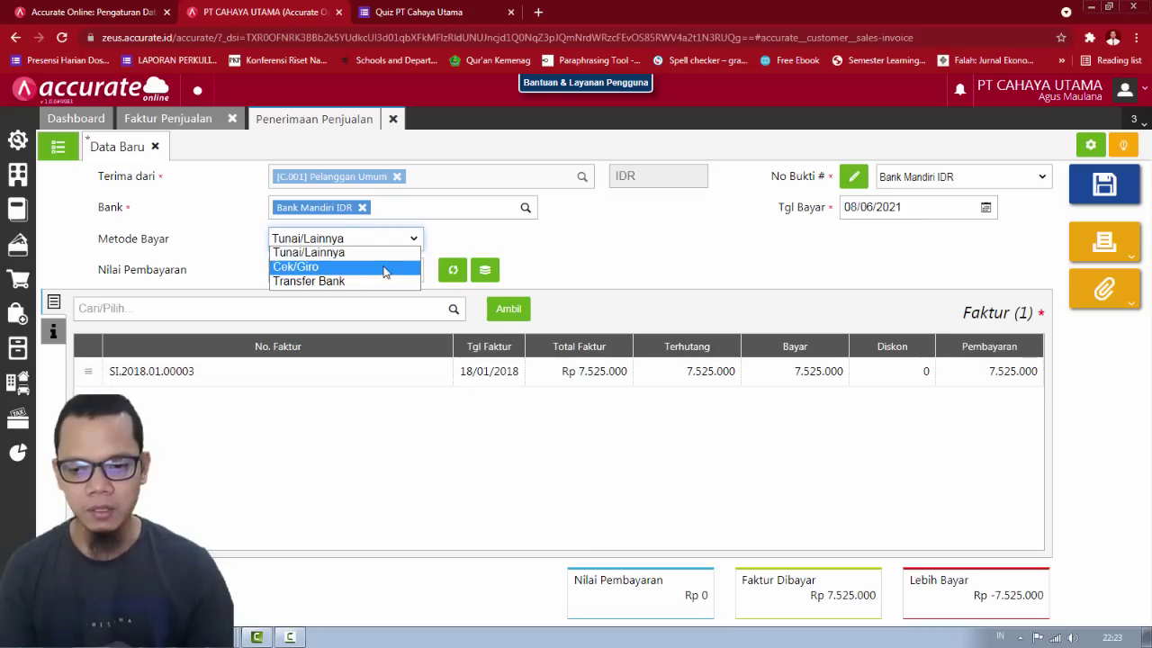
left_click(387, 281)
left_click(453, 270)
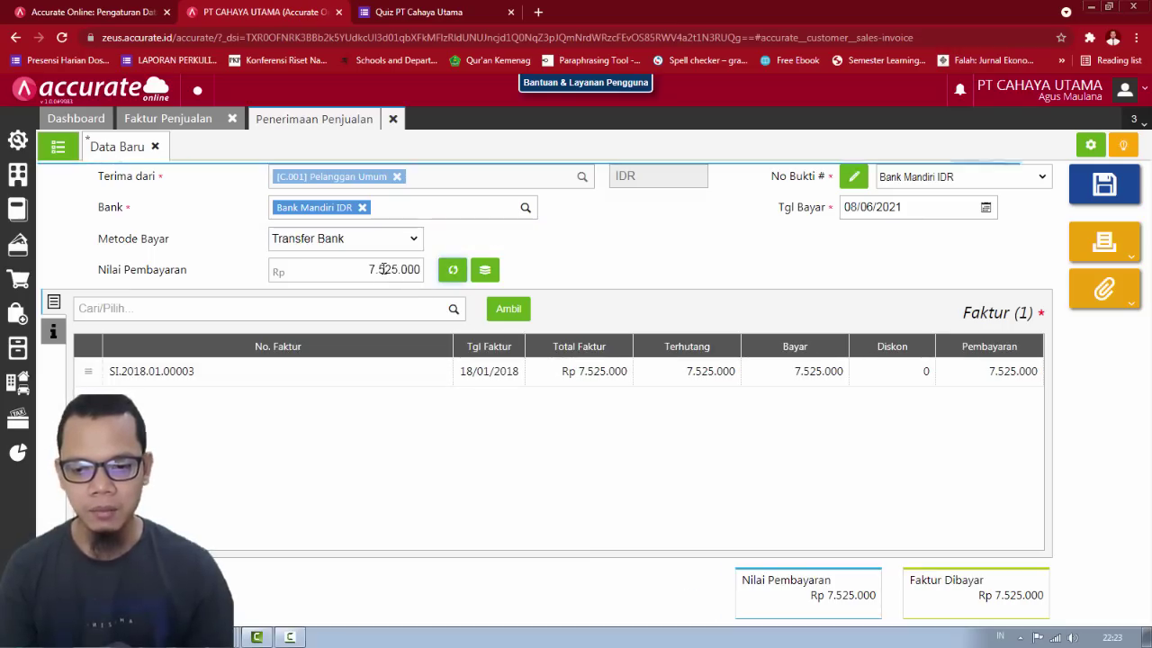
Step: Set the receipt's payment date to 18/01/2018 and save the receipt
left_click(884, 205)
key("alt+Tab")
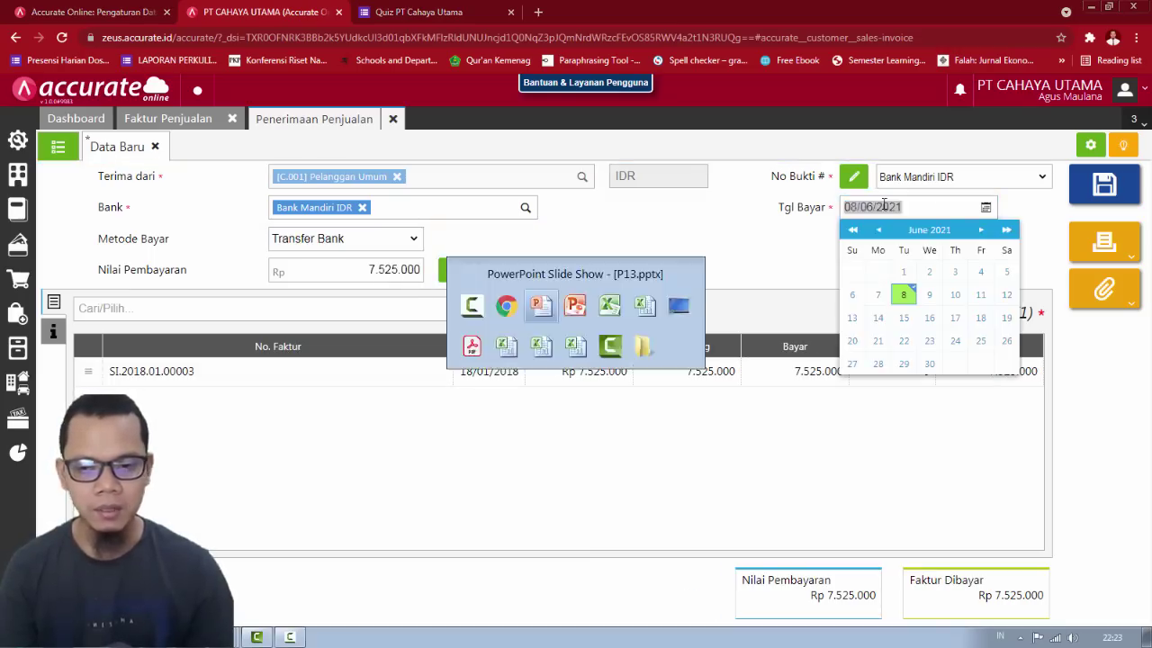
key("alt+Tab")
type("18")
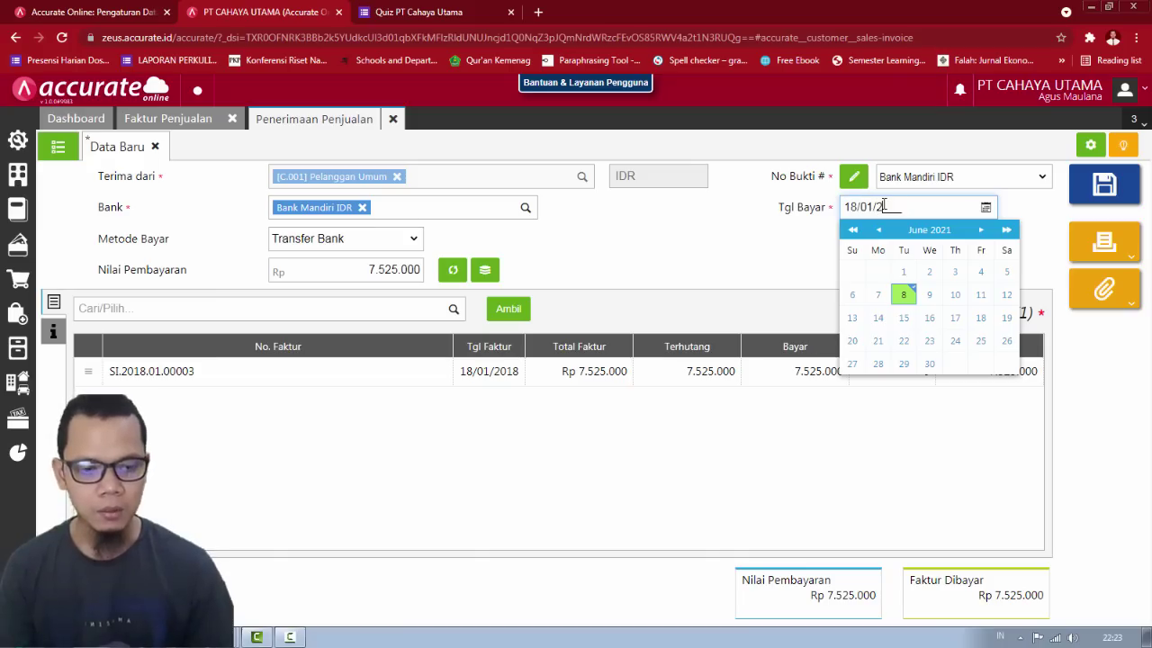
left_click(727, 267)
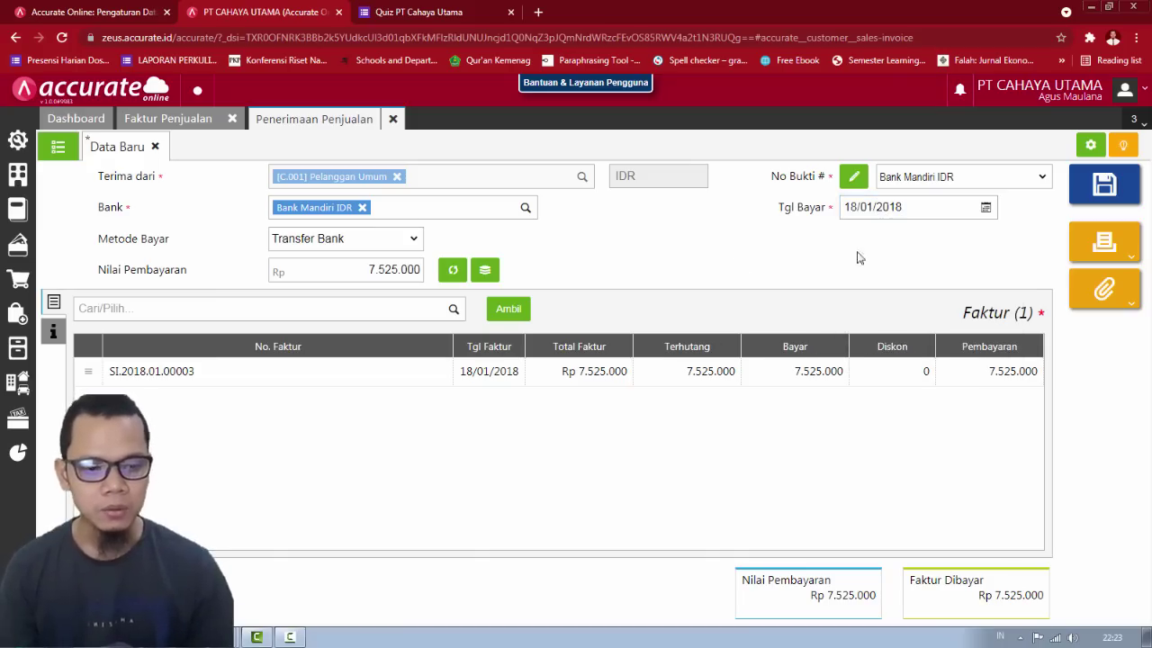
left_click(1103, 186)
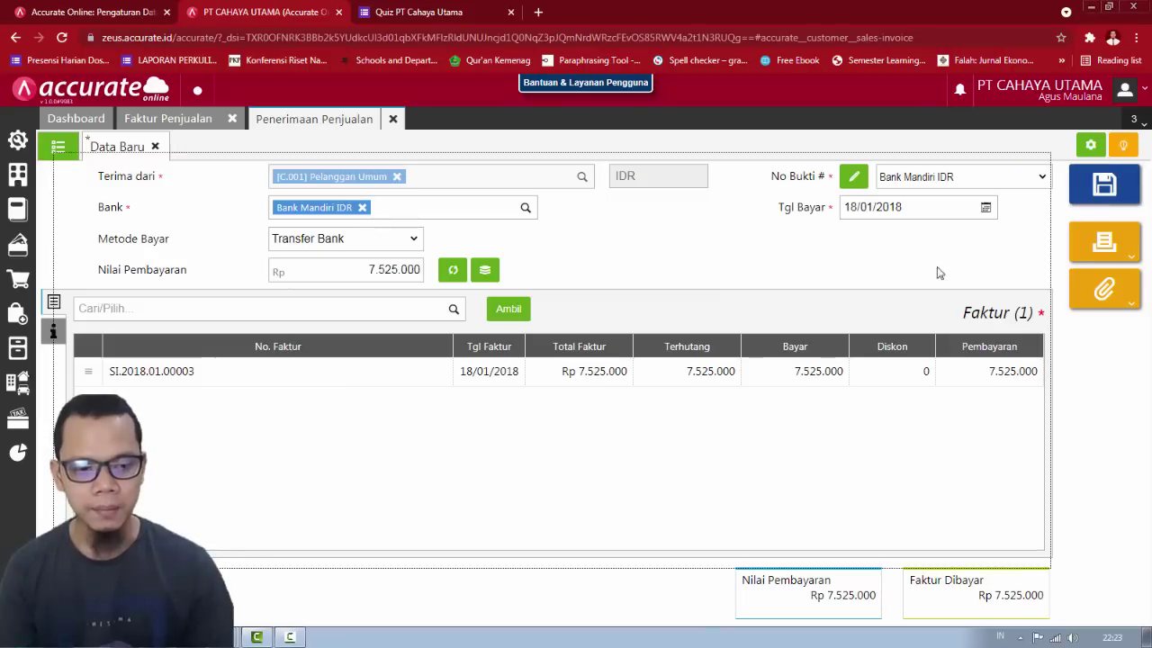
Step: Advance to the next task slide, read it, and close the sales receipt and sales invoice forms
key("alt+Tab")
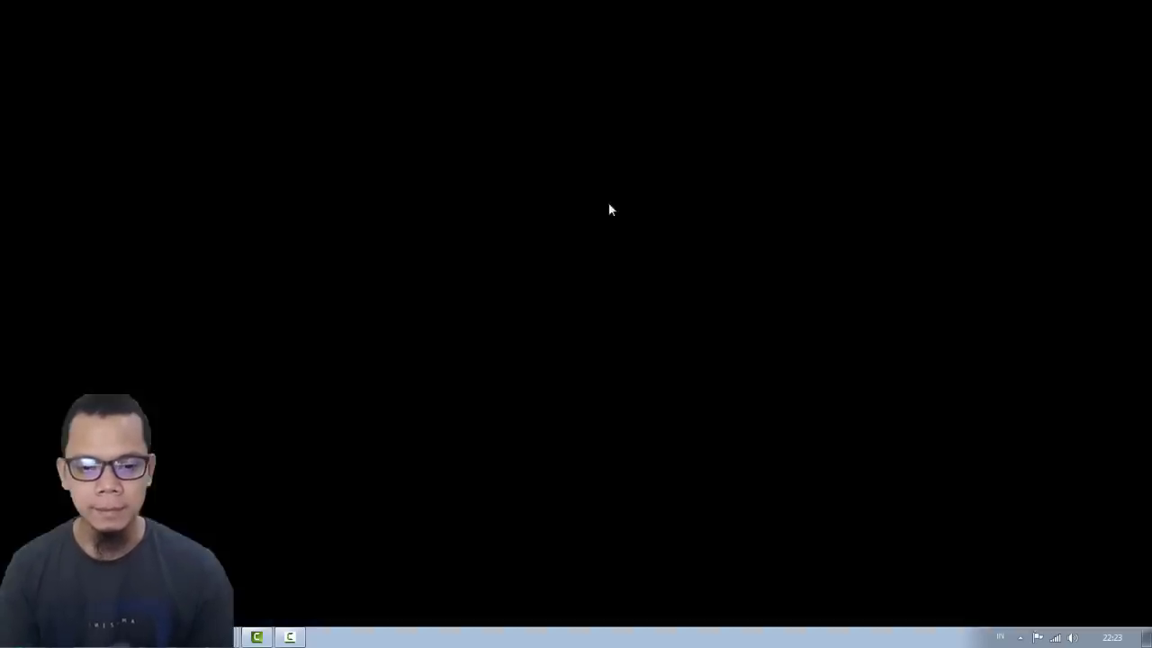
key("Right")
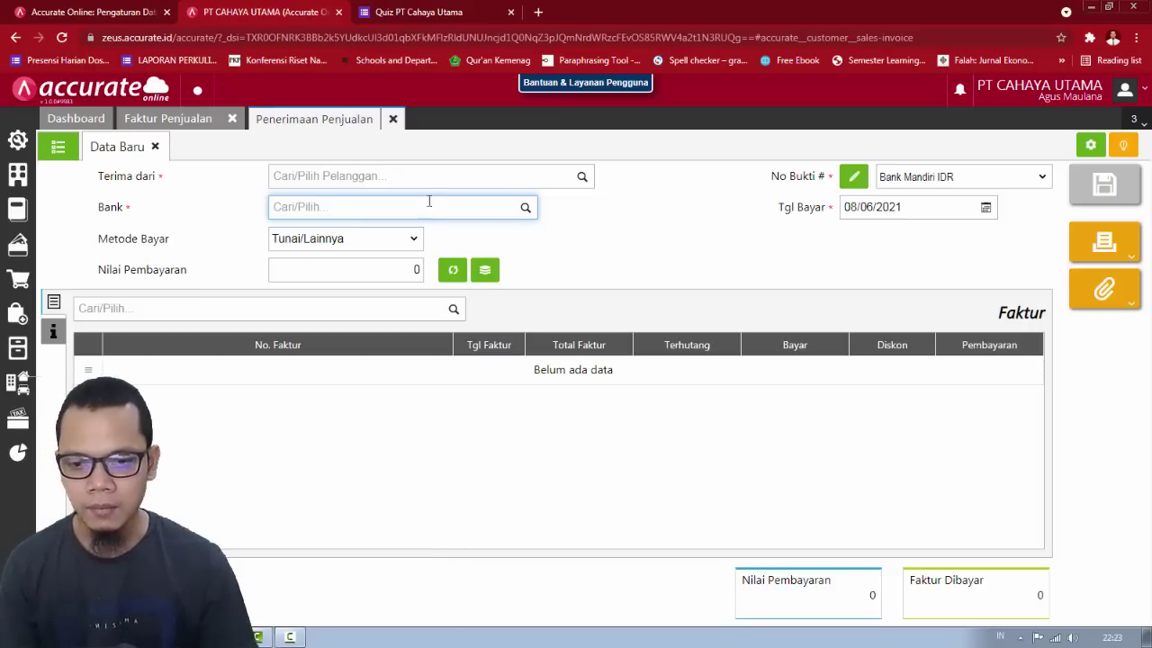
left_click(394, 119)
left_click(233, 118)
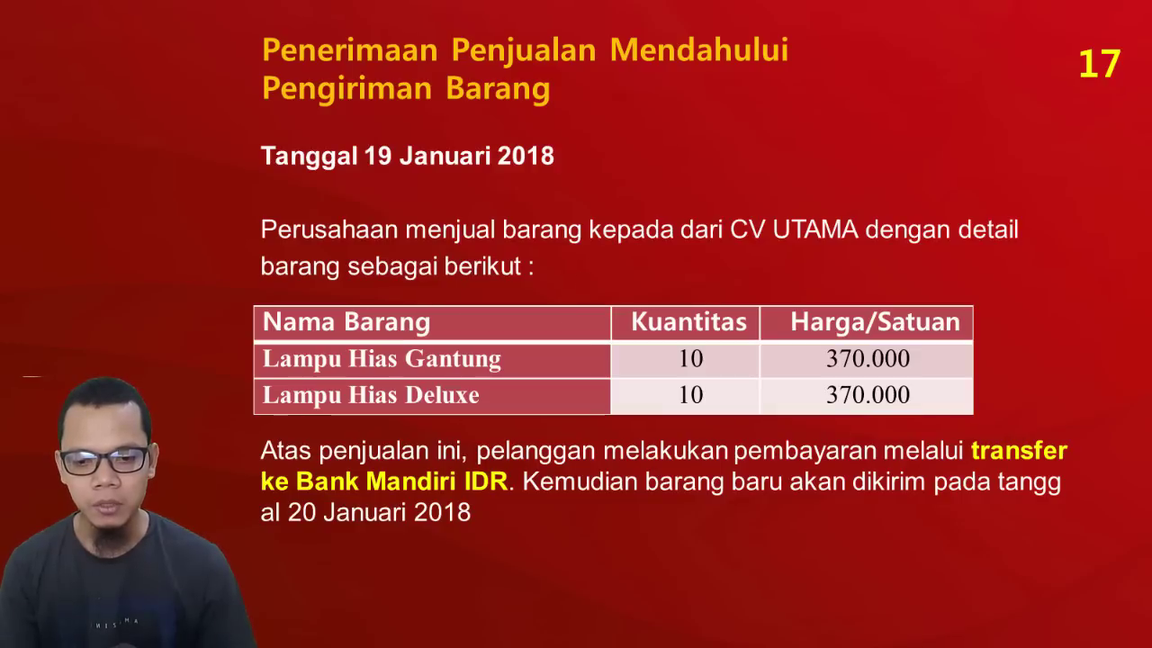
key("alt+Tab")
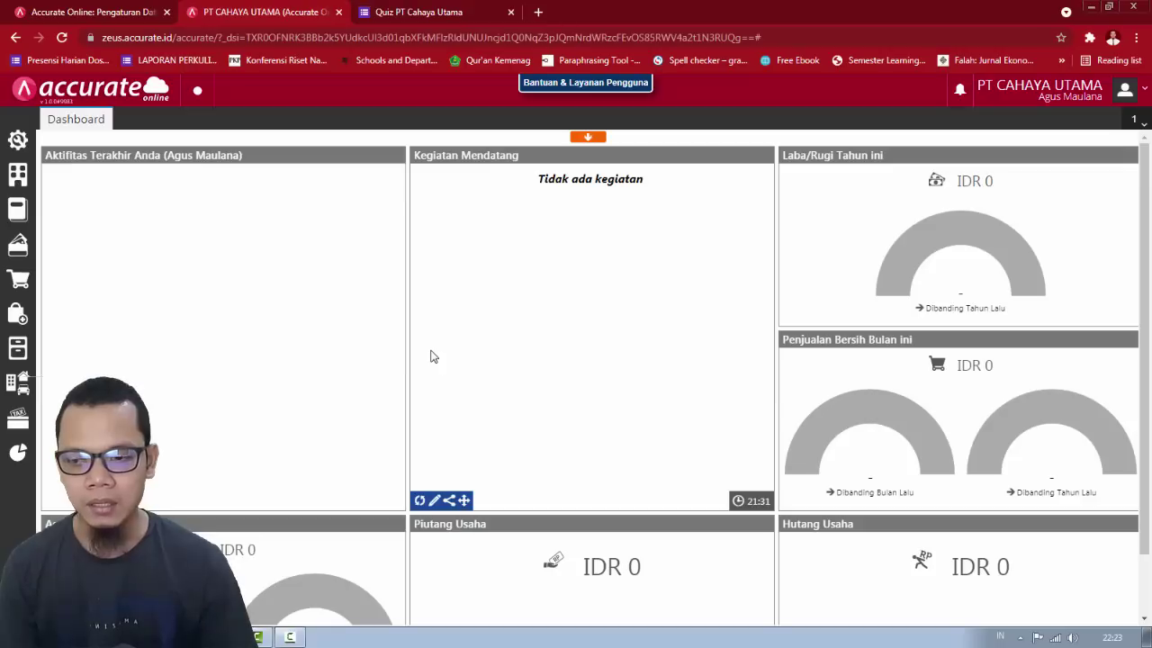
Step: Enable the sales feature Faktur Dimuka (Mendahului Pengiriman) in the company preferences and save them
left_click(18, 140)
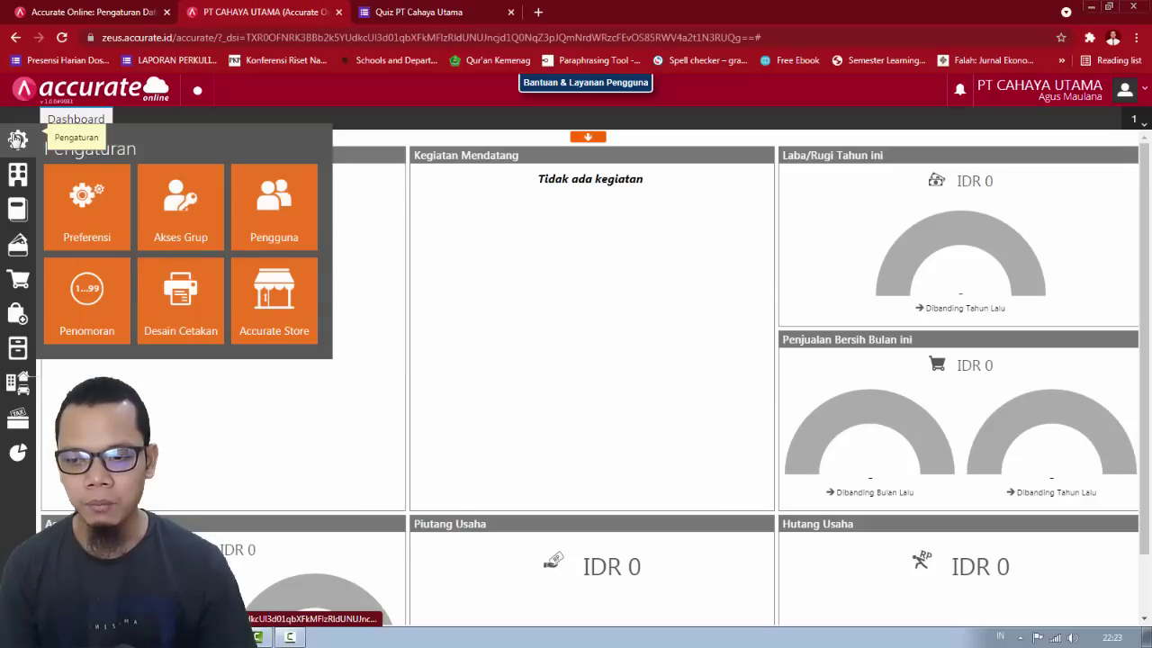
key("alt+Tab")
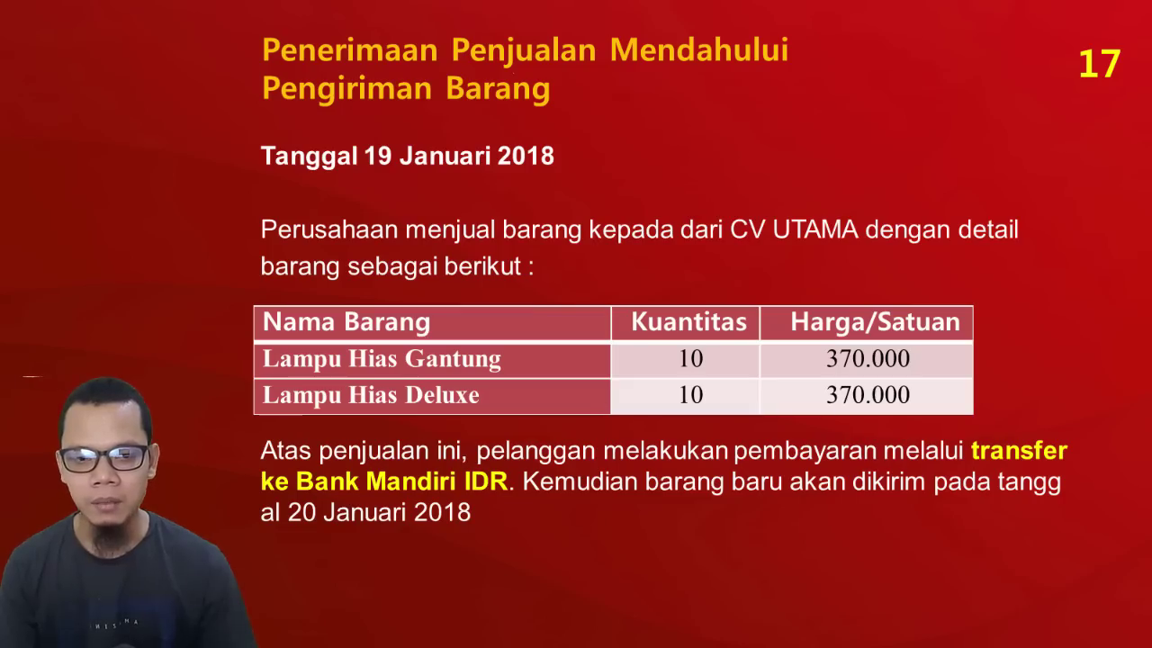
key("alt+Tab")
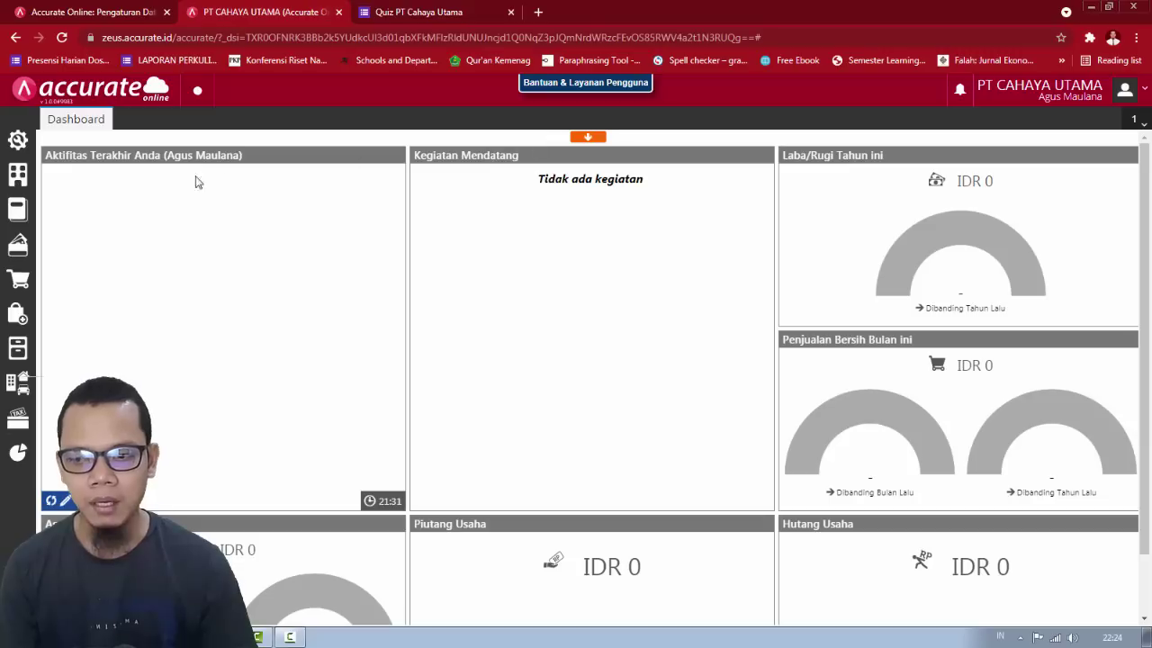
left_click(17, 140)
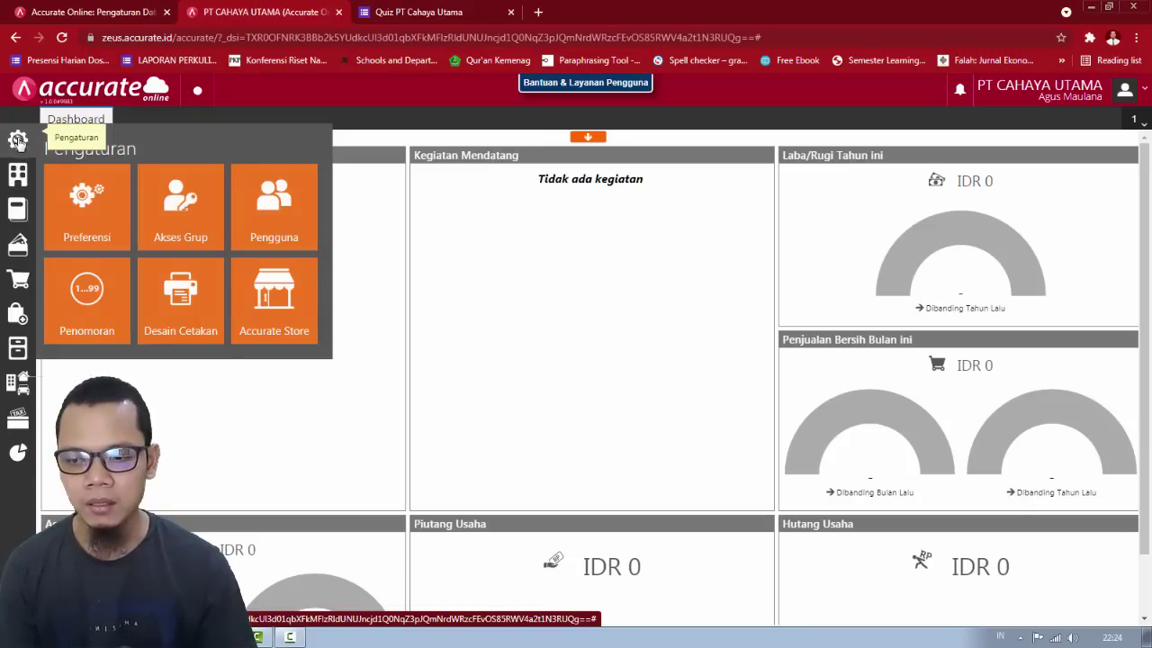
left_click(86, 189)
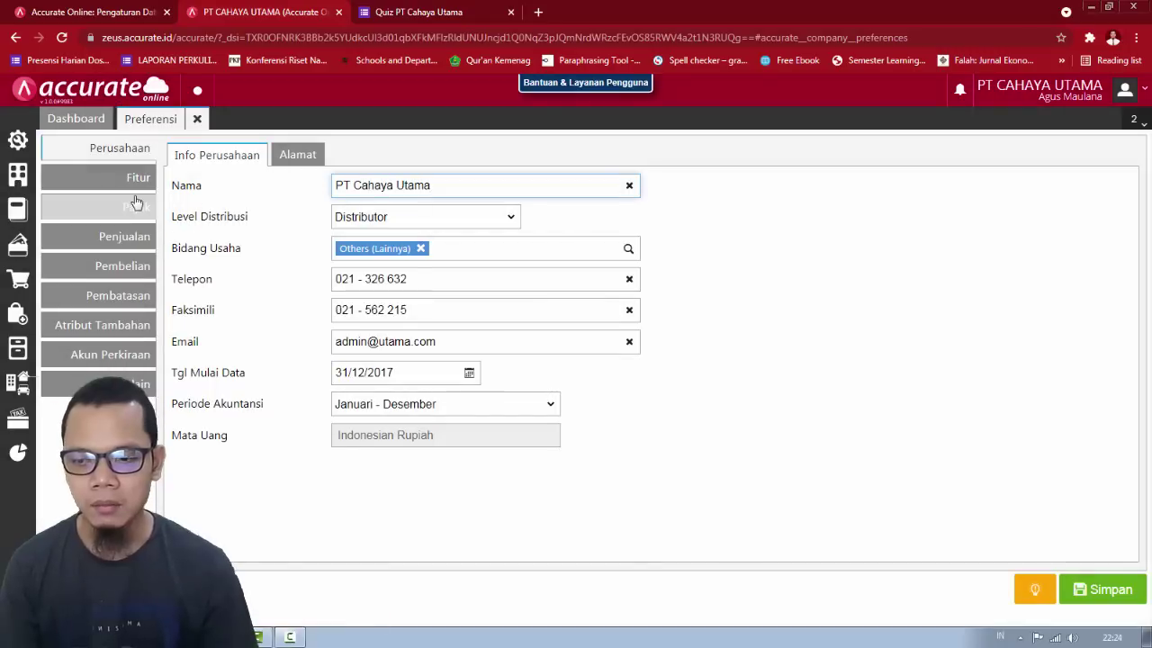
left_click(135, 182)
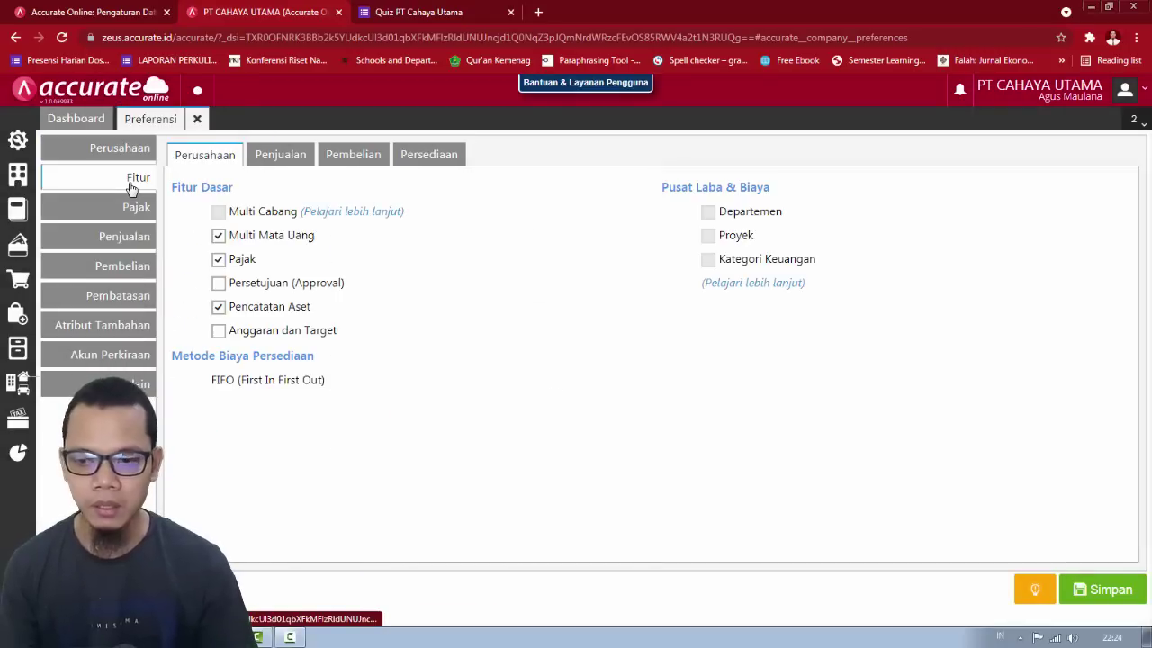
left_click(276, 157)
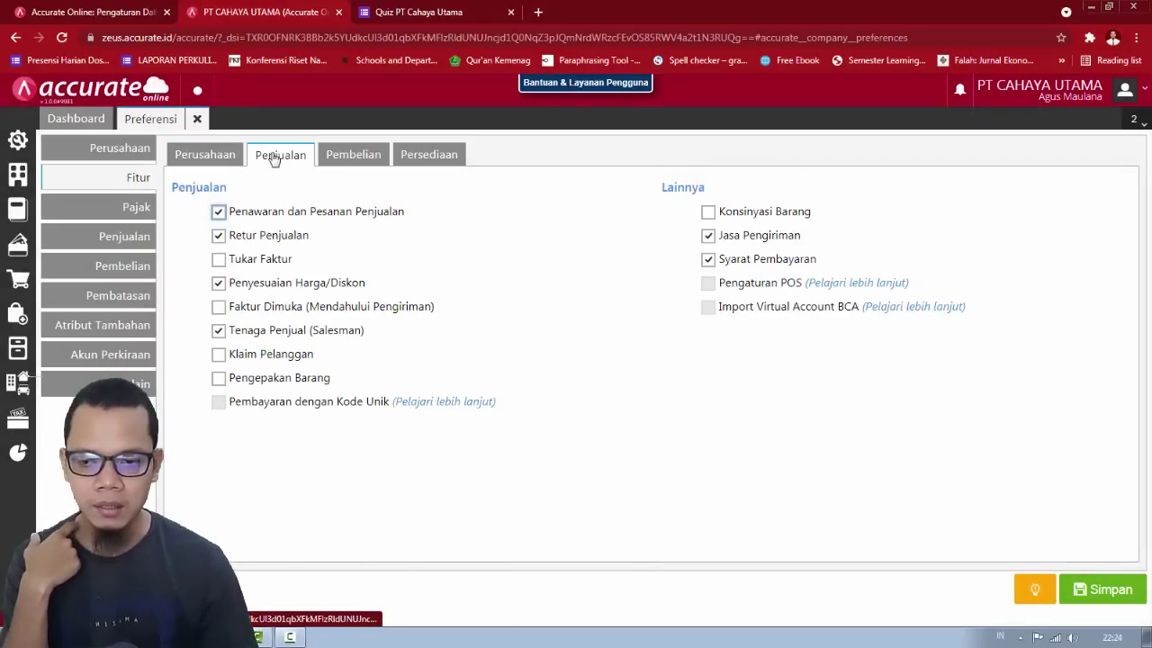
left_click(218, 307)
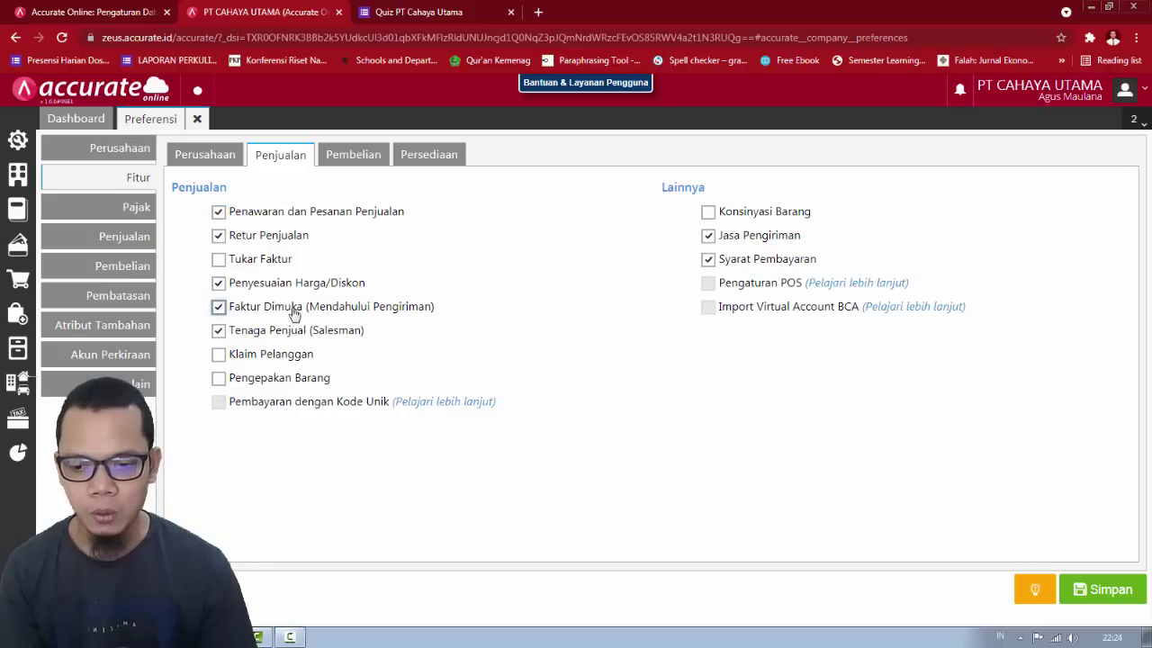
left_click(1111, 592)
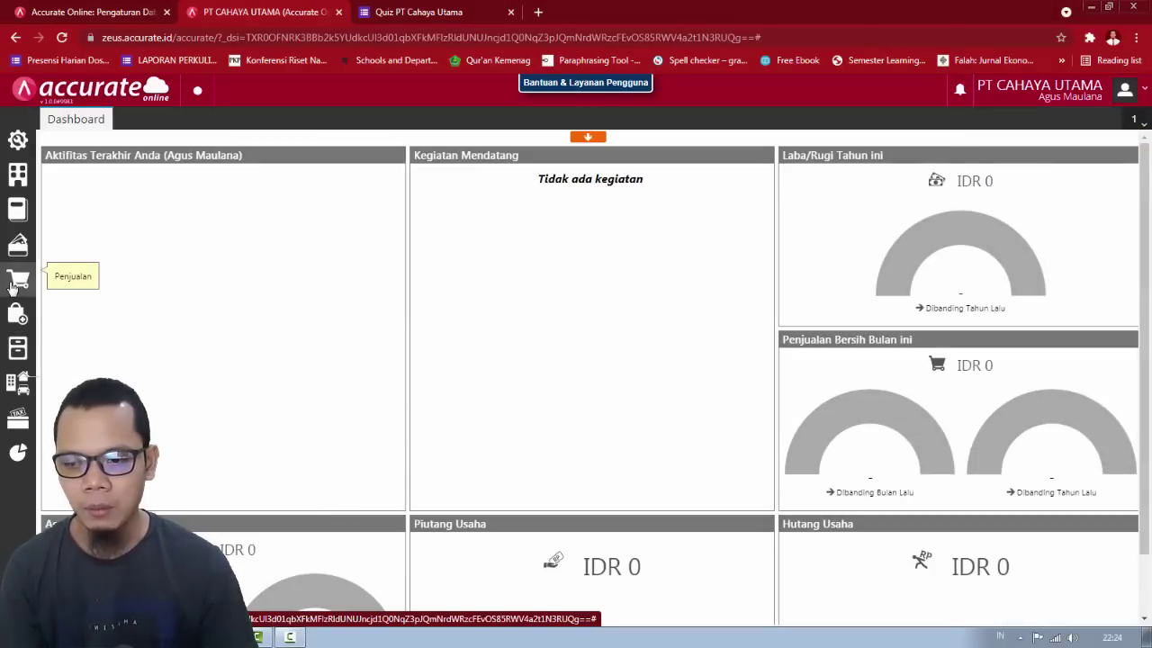
Step: Start a new sales invoice for CV Utama dated 19/01/2018, consulting the task slide for the sale details
left_click(14, 286)
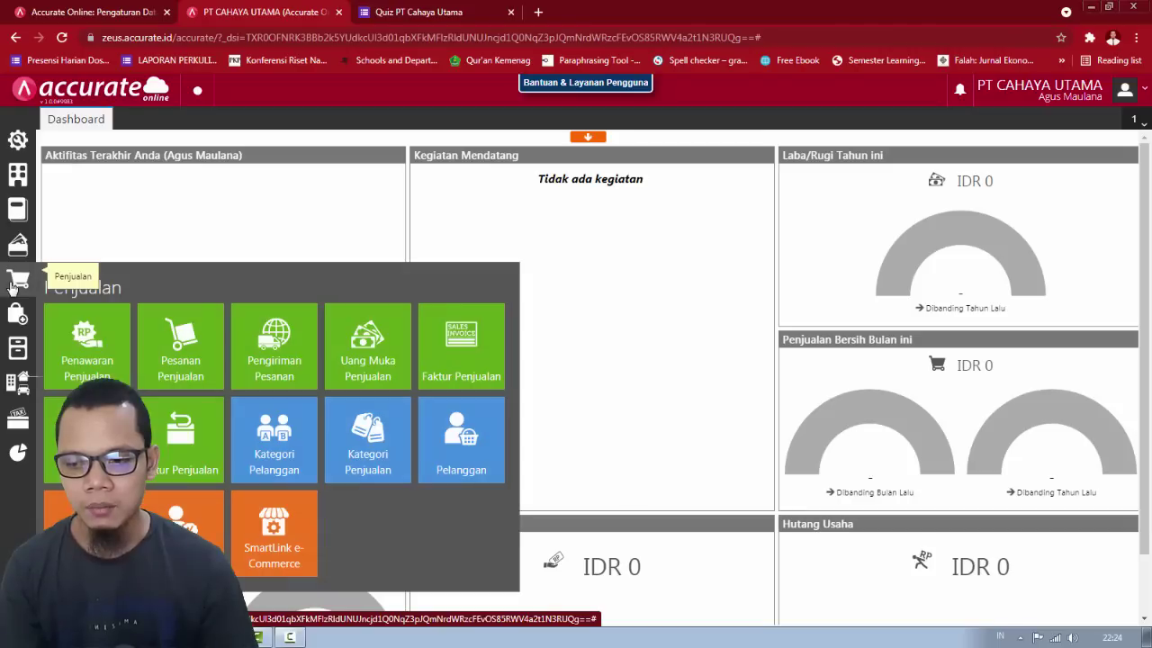
left_click(481, 341)
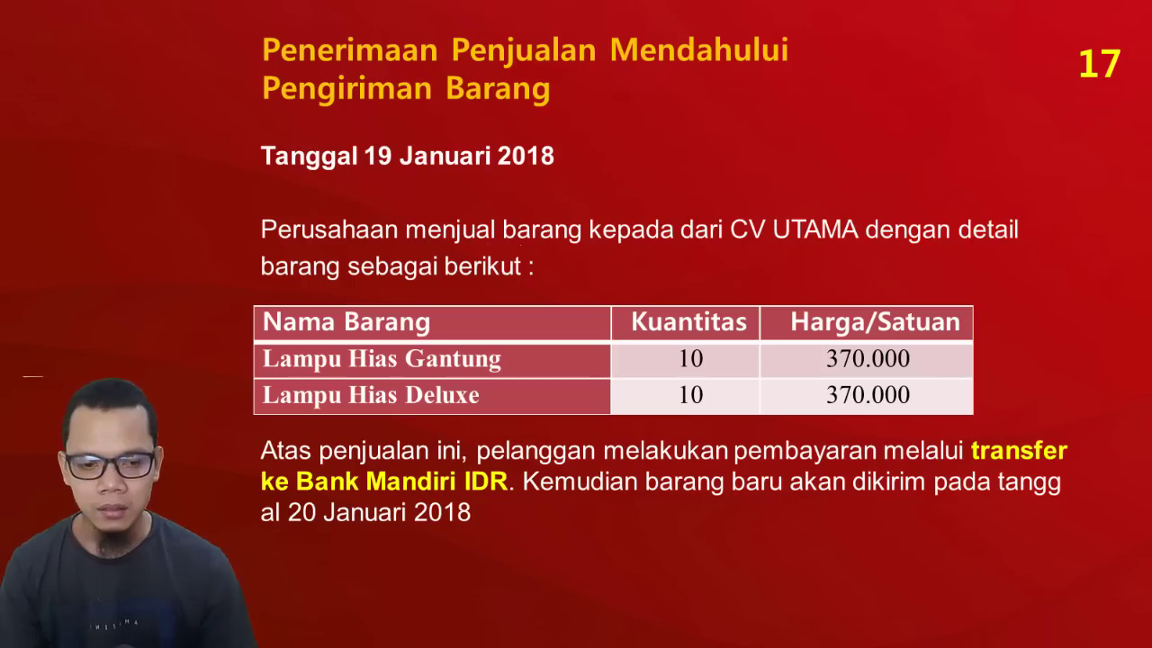
key("alt+Tab")
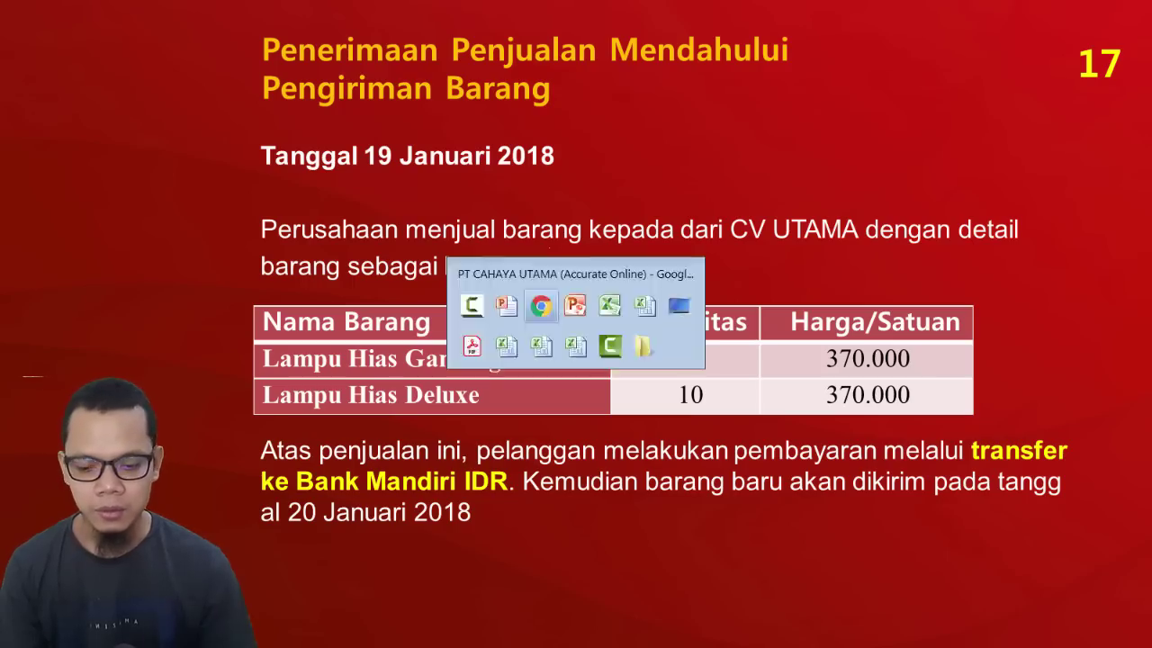
type("cv")
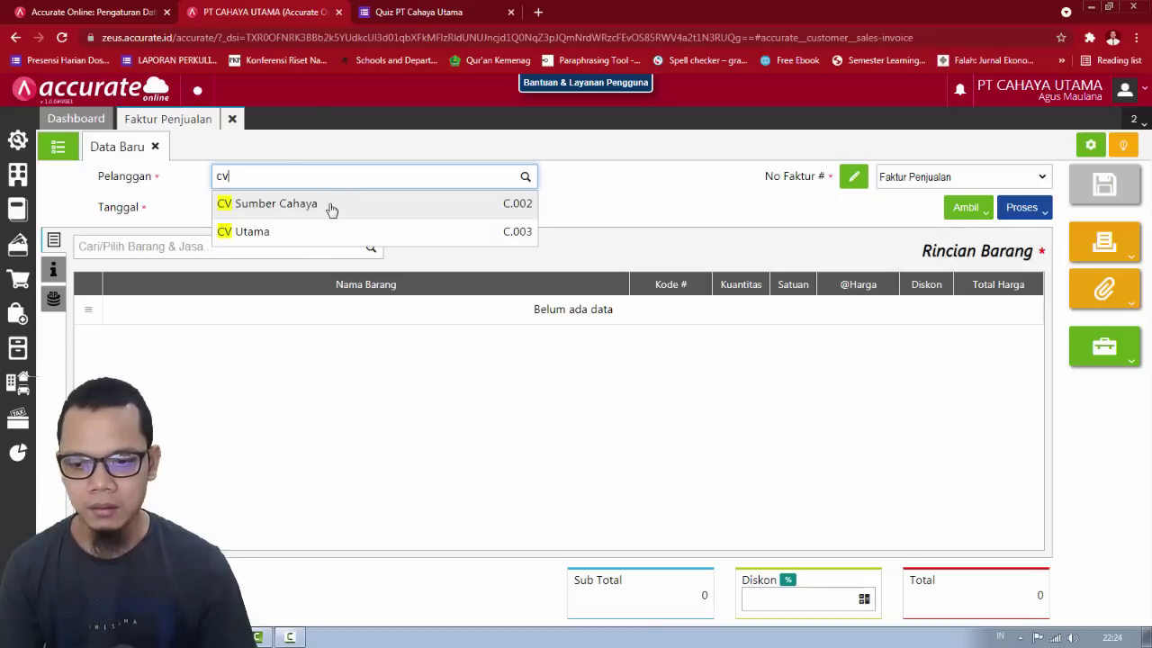
left_click(321, 232)
left_click(294, 210)
key("alt+Tab")
key("alt+Tab")
type("19")
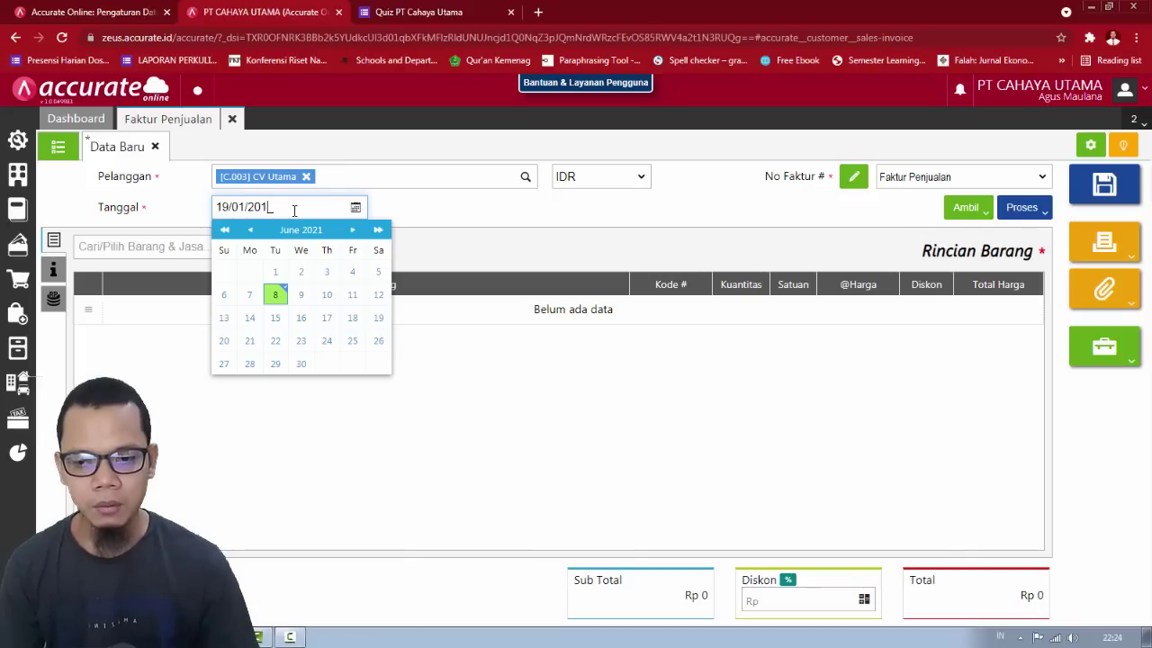
left_click(348, 247)
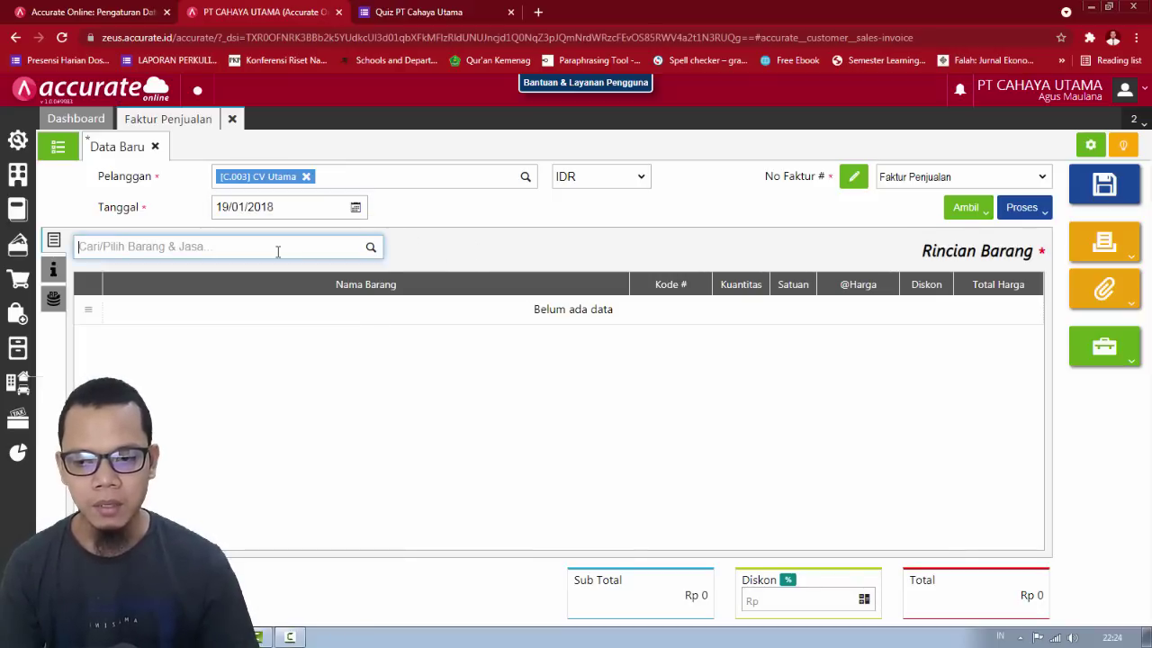
key("alt+Tab")
key("alt+Tab")
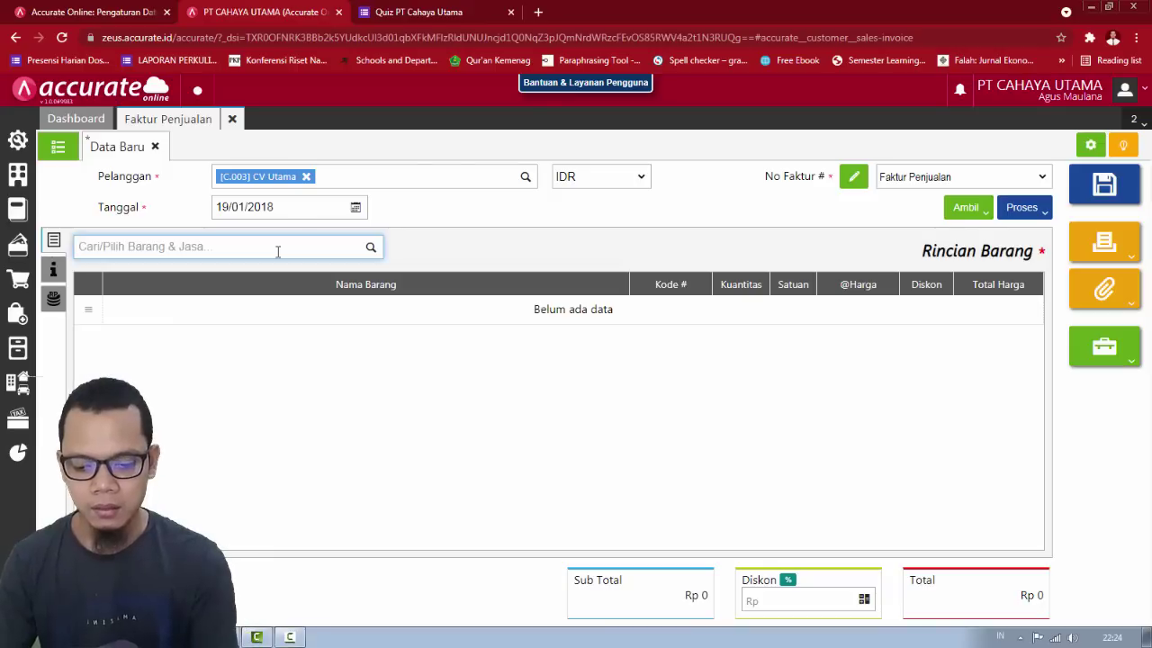
Step: Add the item Lampu Hias Gantung to CV Utama's invoice with a quantity of 10, checking the task slide
type("hias gan")
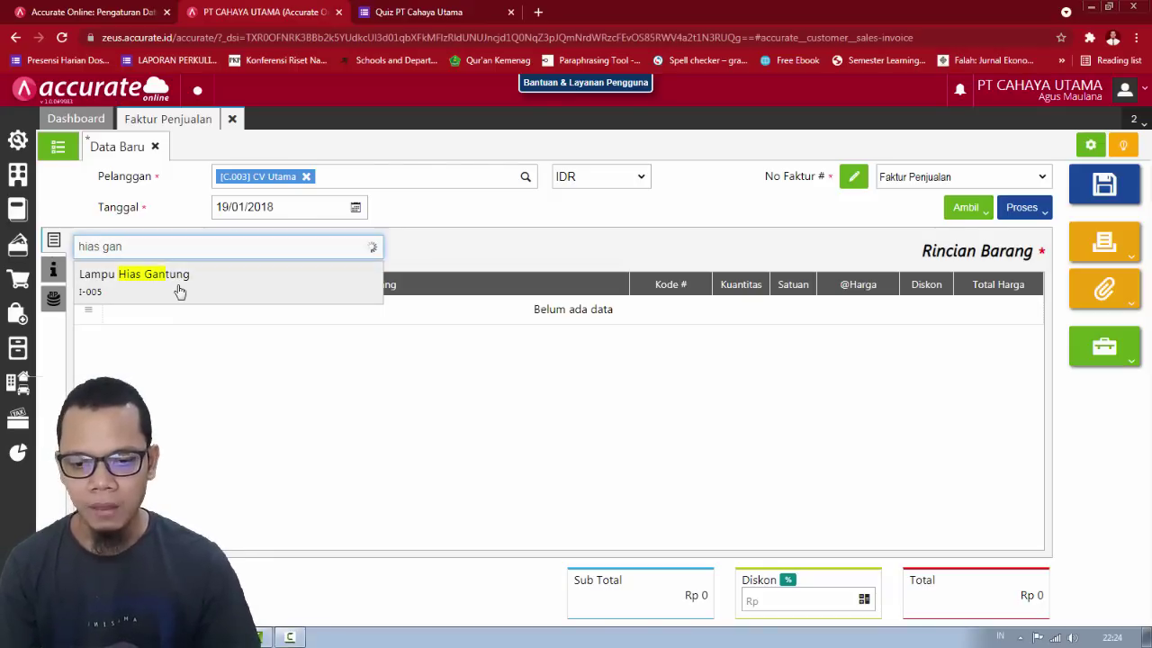
left_click(178, 287)
key("alt+Tab")
key("alt+Tab")
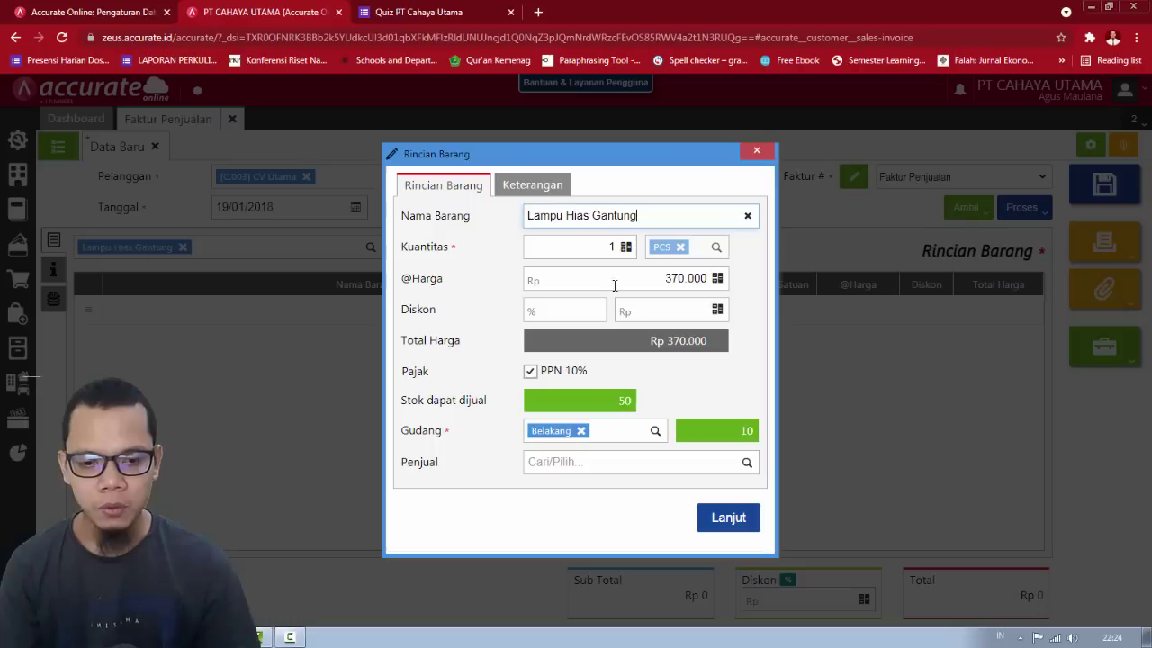
left_click(606, 252)
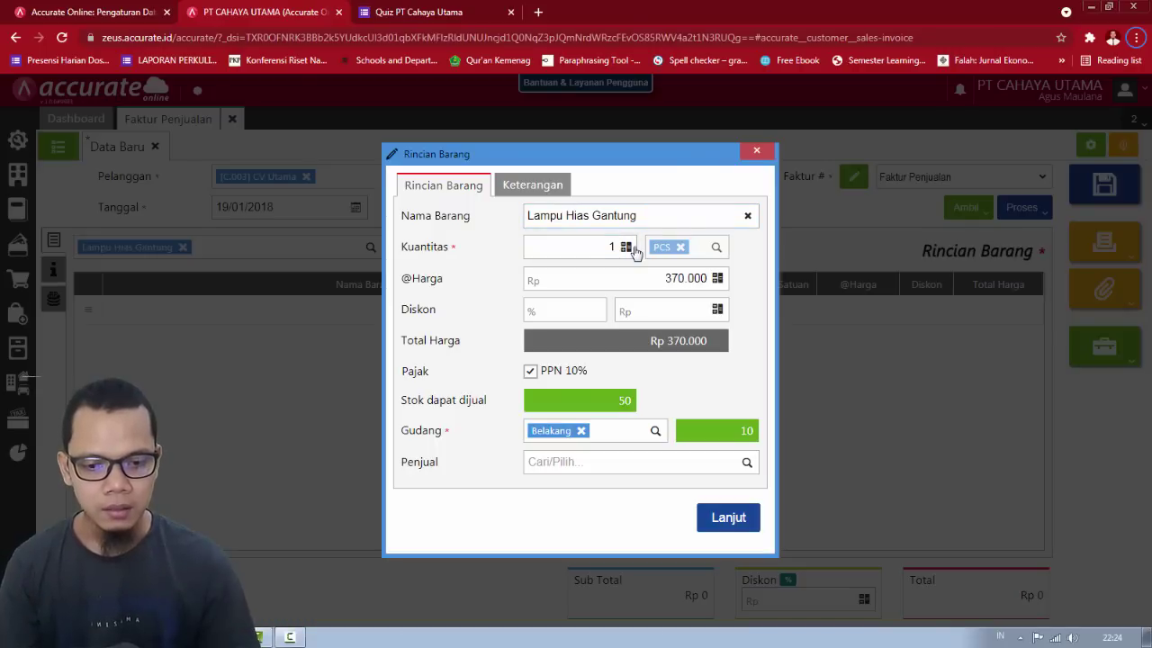
left_click(586, 256)
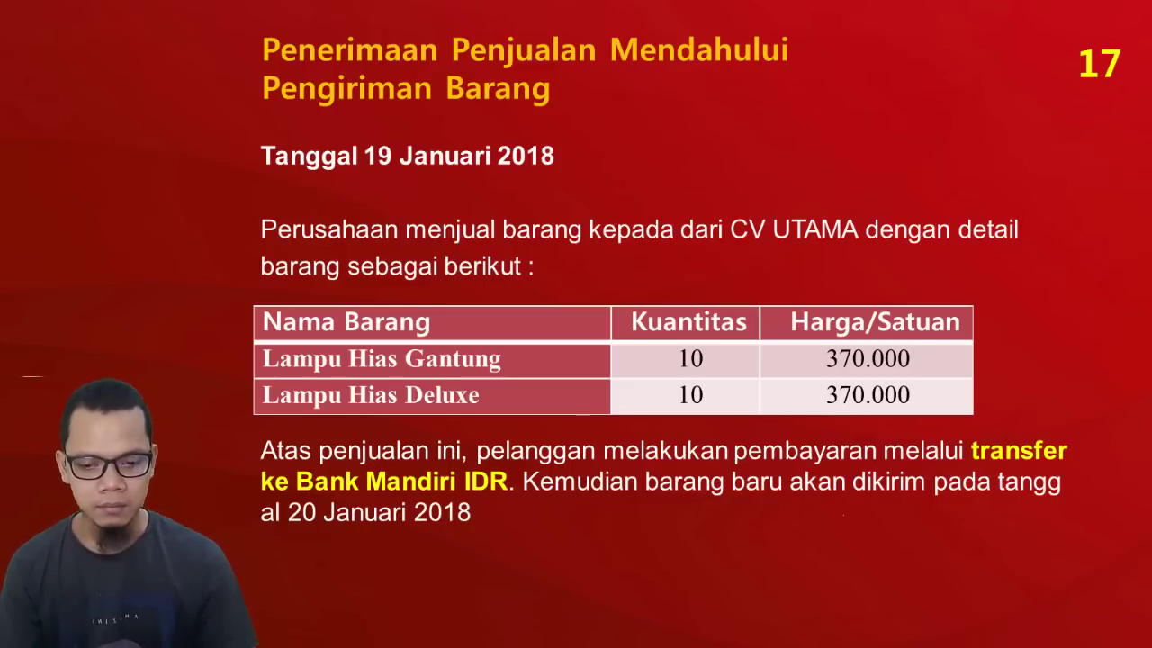
key("alt+Tab")
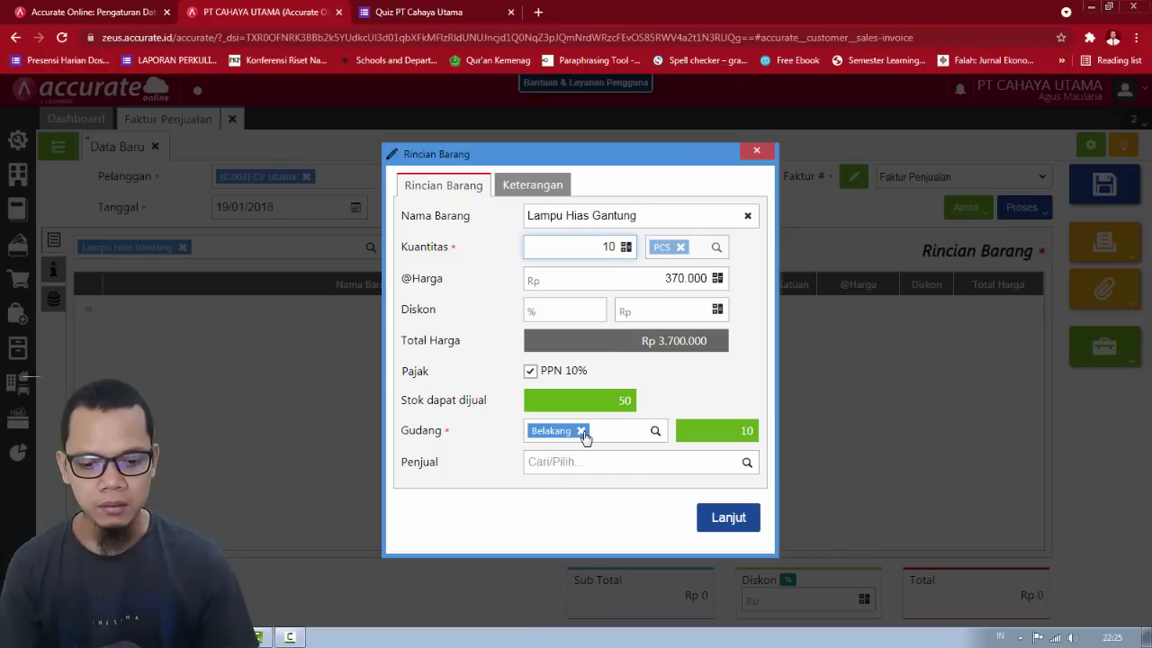
Step: Set the Lampu Hias Gantung line's warehouse to Store, consulting the delivery task slide, and confirm the item line
left_click(581, 431)
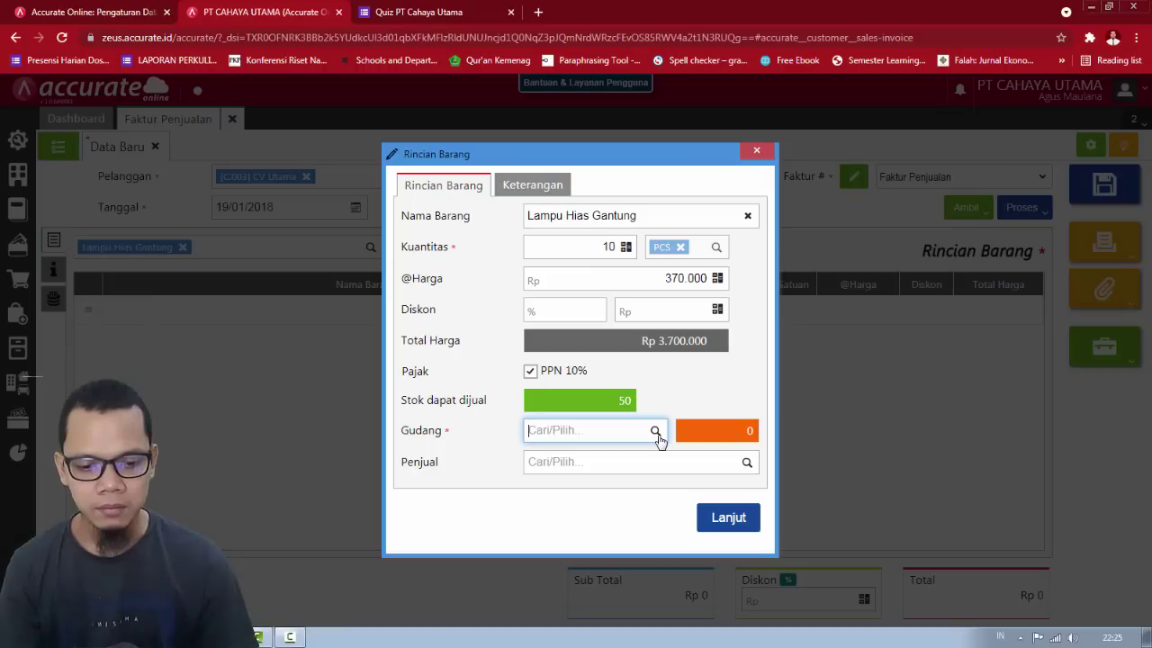
key("alt+Tab")
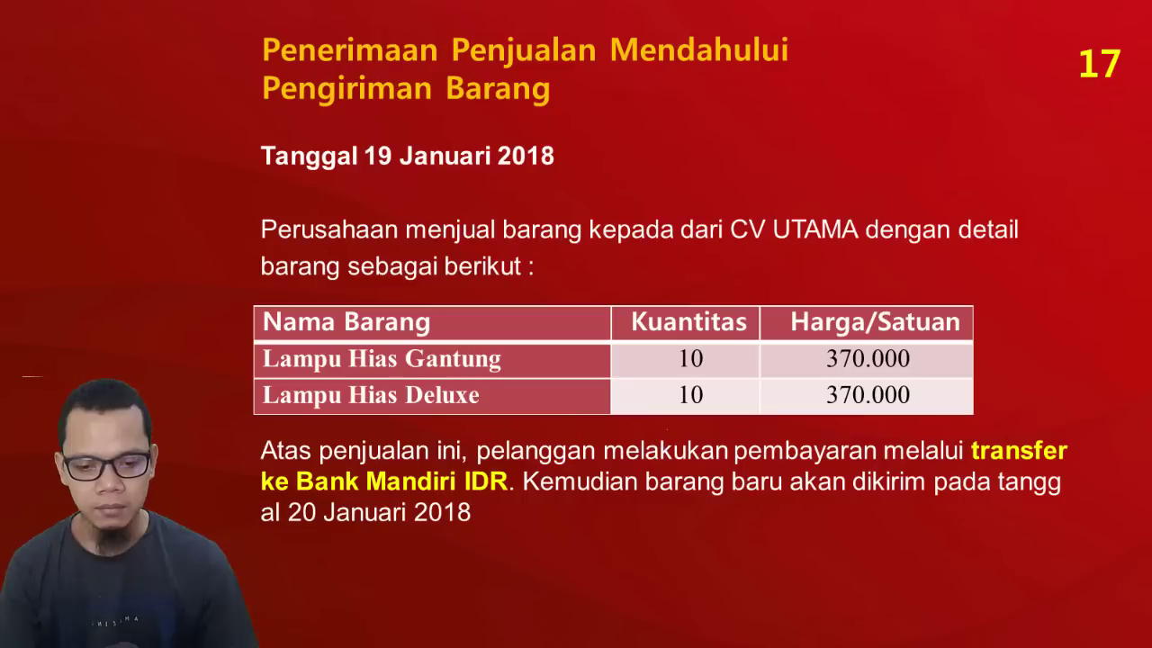
key("Right")
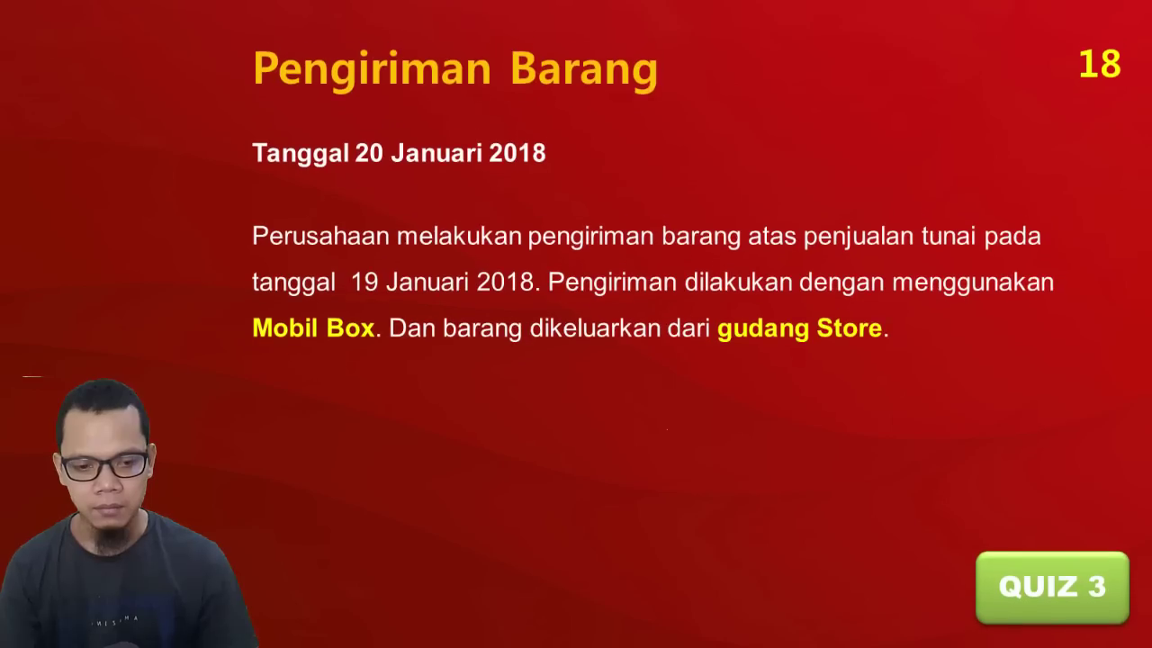
key("Left")
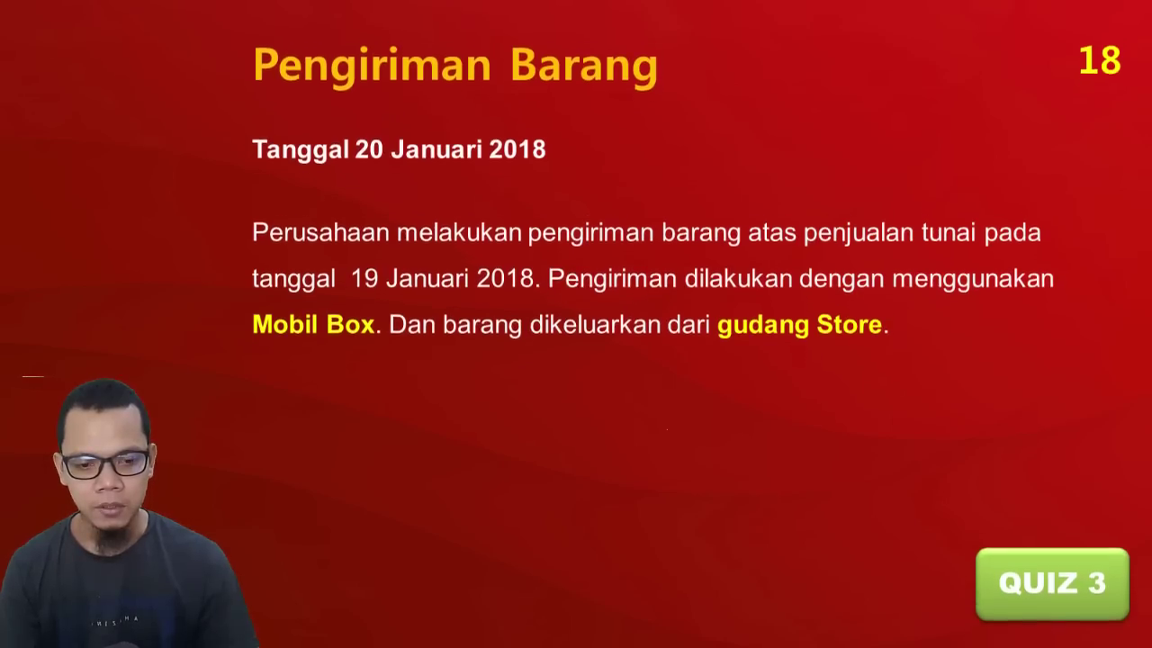
key("alt+Tab")
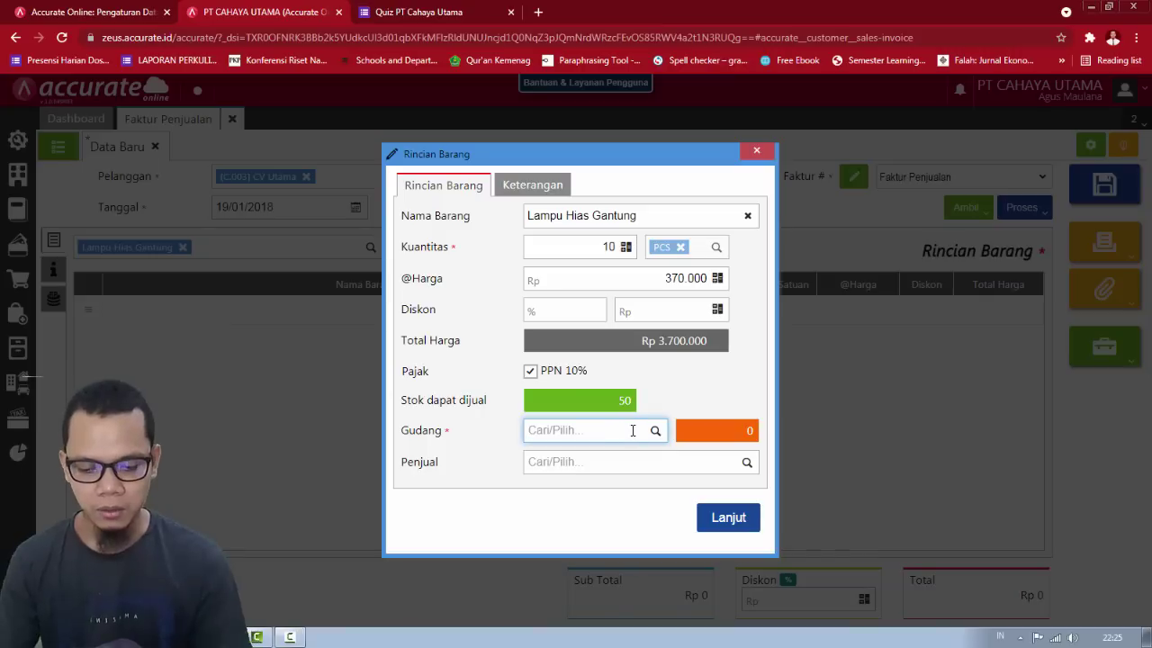
type("sotr")
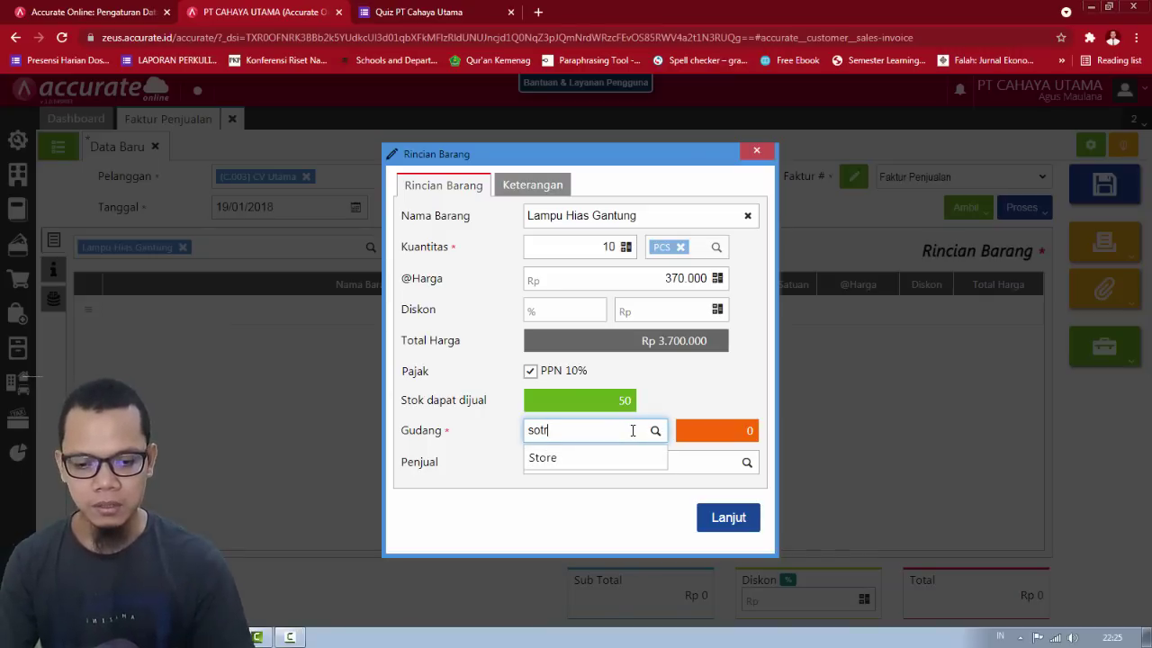
key("BackSpace")
key("BackSpace")
key("BackSpace")
key("BackSpace")
type("t")
key("BackSpace")
type("sto")
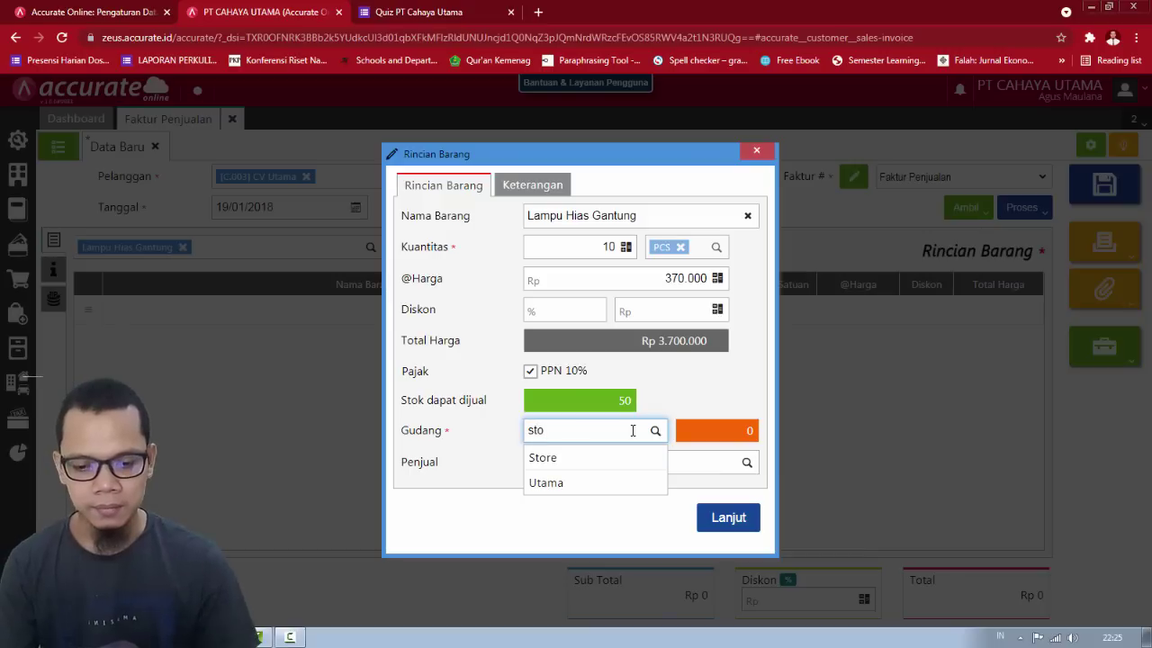
left_click(582, 462)
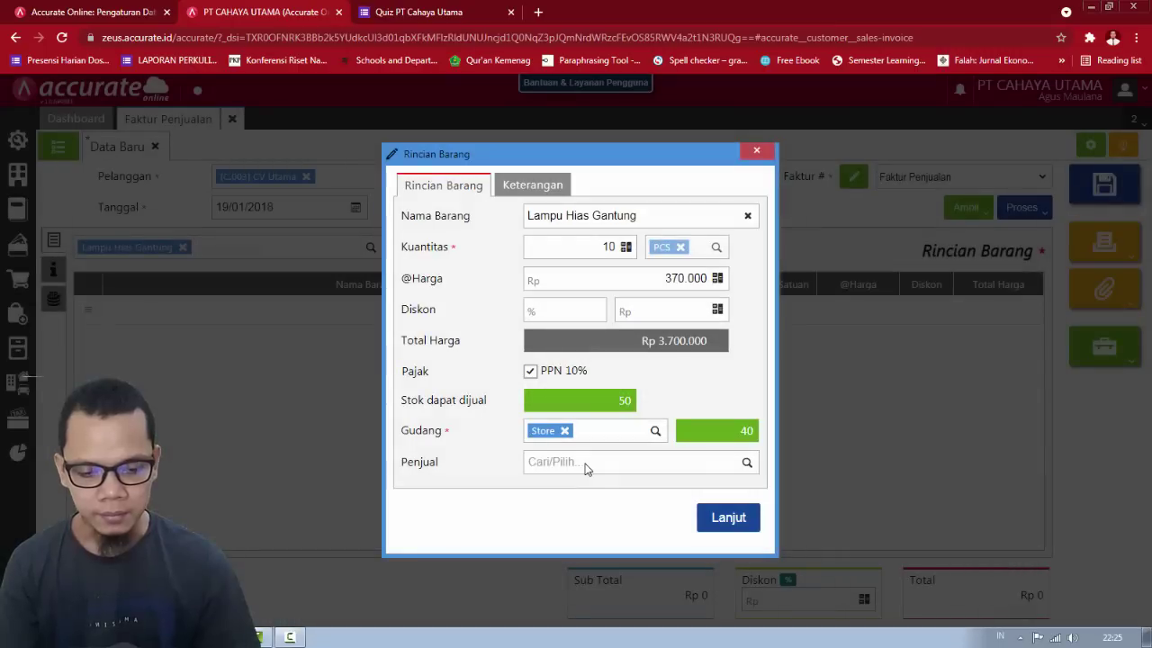
left_click(729, 517)
Step: Add the item Lampu Hias Deluxe to the invoice with a quantity of 10 and compare the lines with the task slide
key("alt+Tab")
key("alt+Tab")
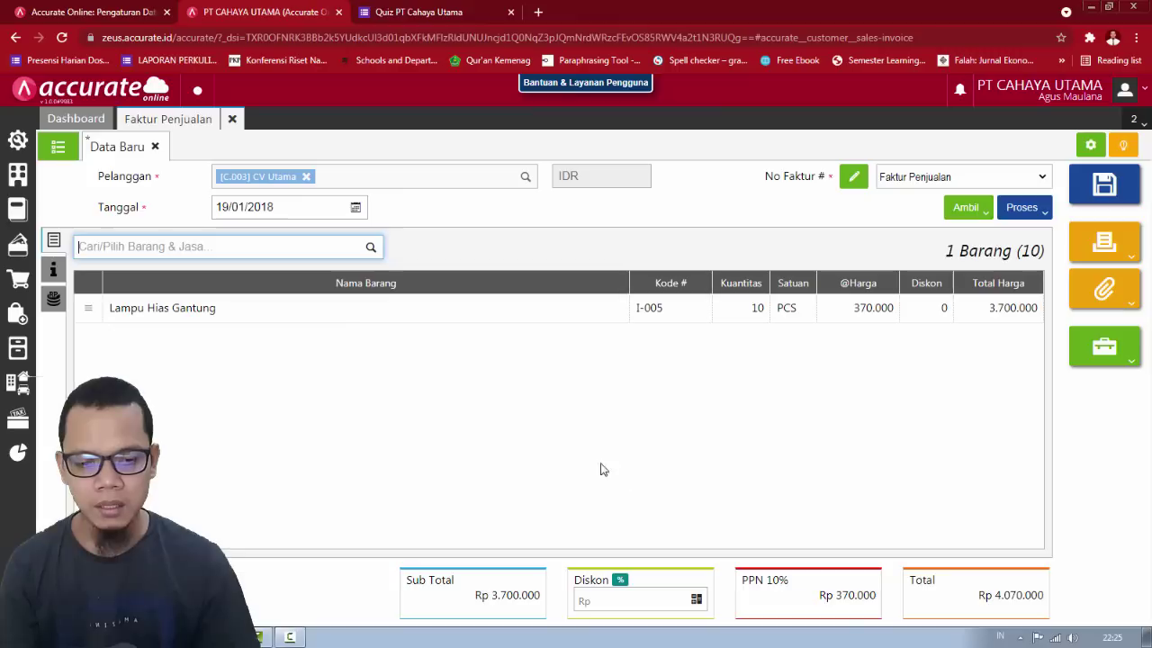
type("delu")
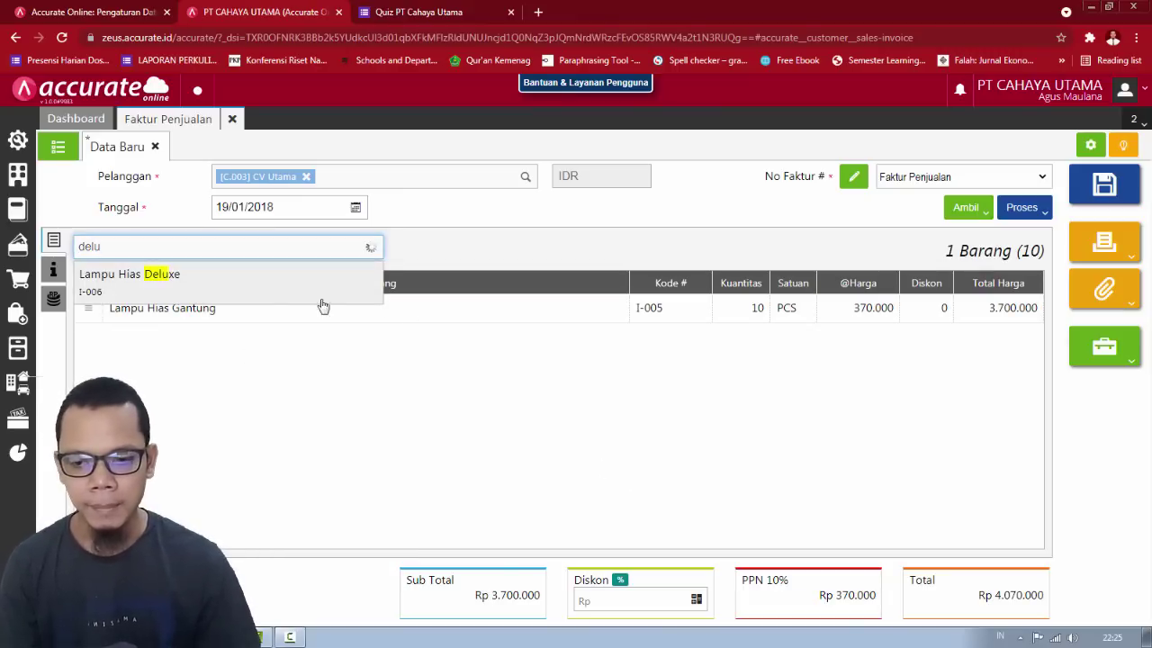
left_click(194, 287)
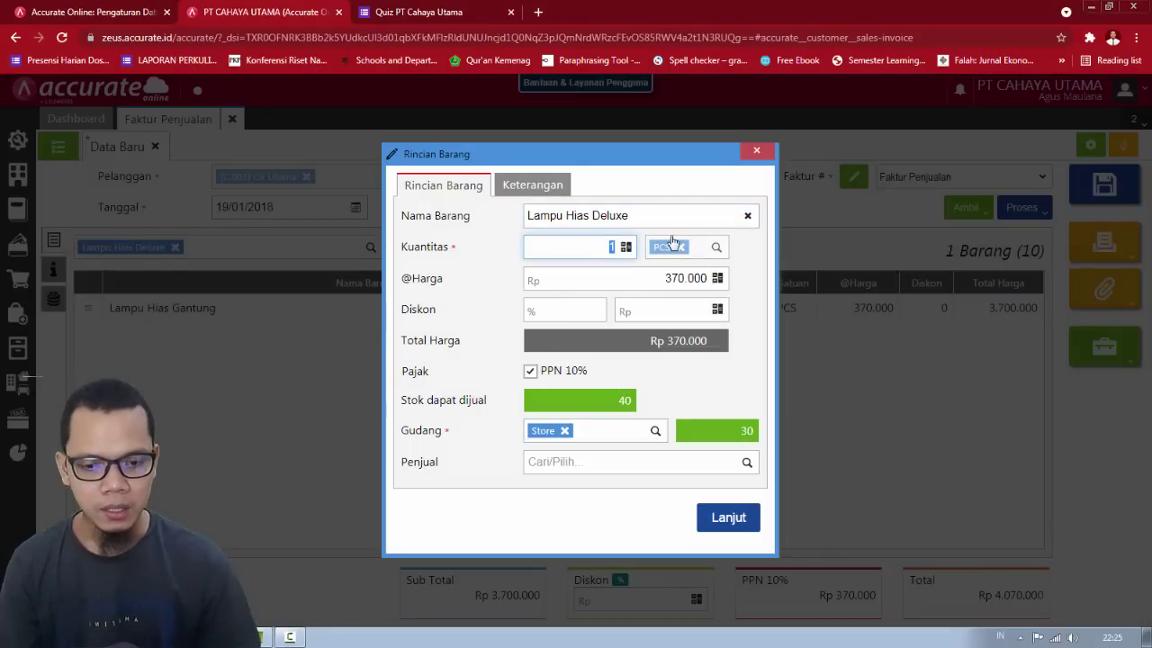
type("10")
key("alt+Tab")
key("alt+Tab")
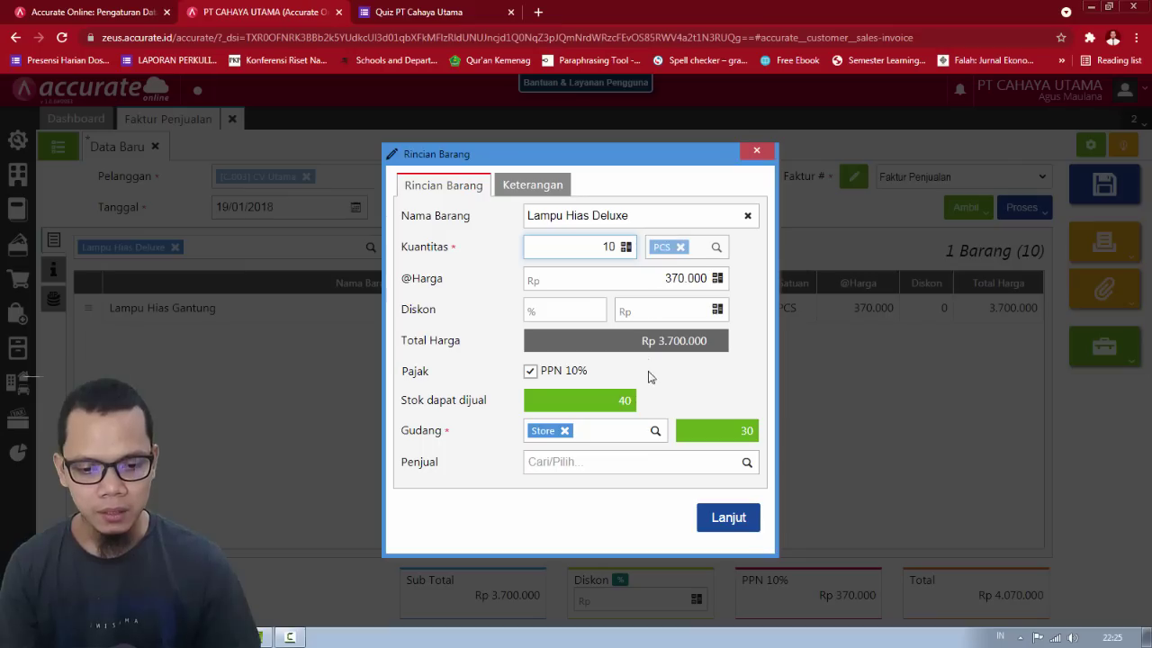
left_click(729, 520)
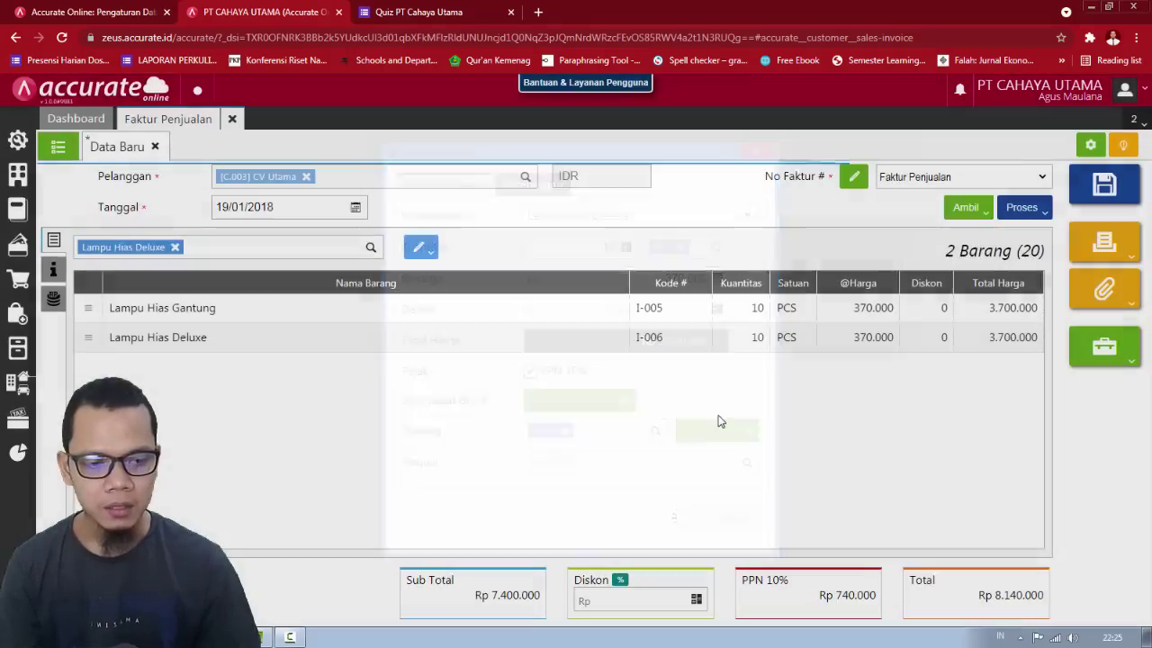
key("alt+Tab")
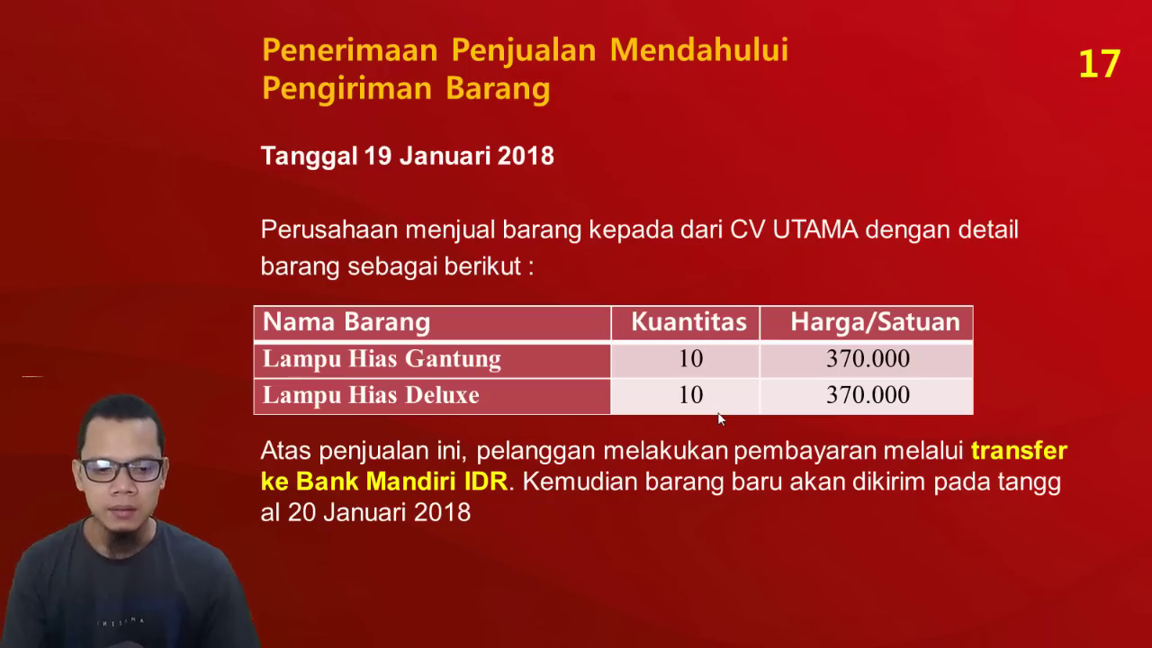
key("alt+Tab")
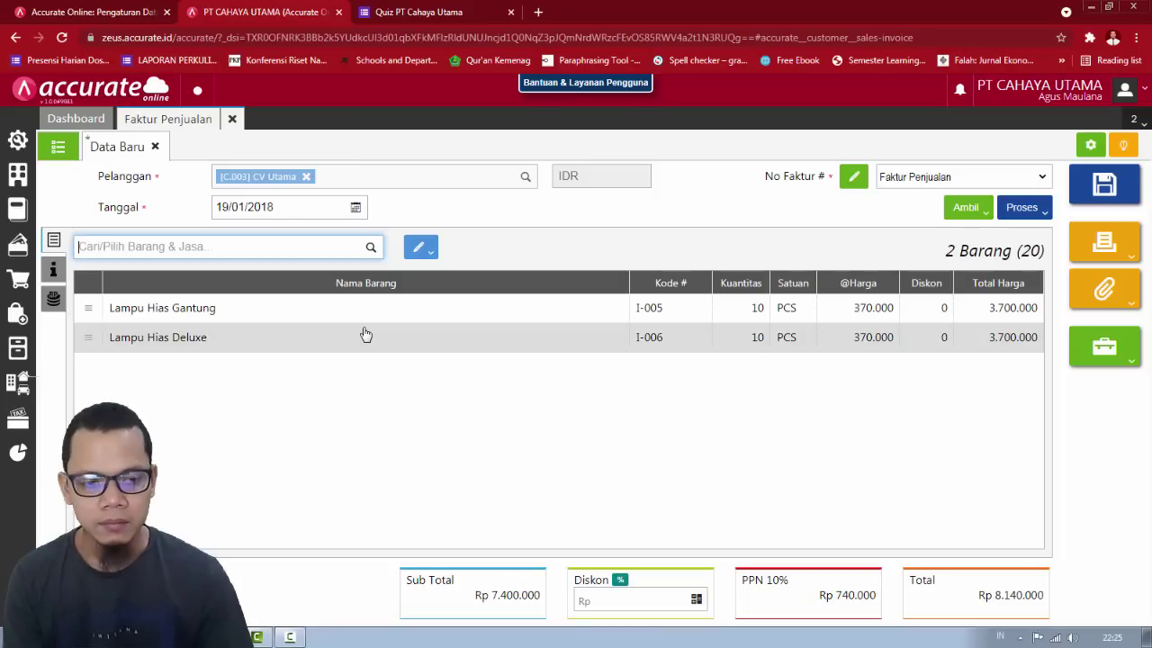
Step: Review the invoice's other costs, additional information and Lampu Hias Deluxe line details
left_click(52, 296)
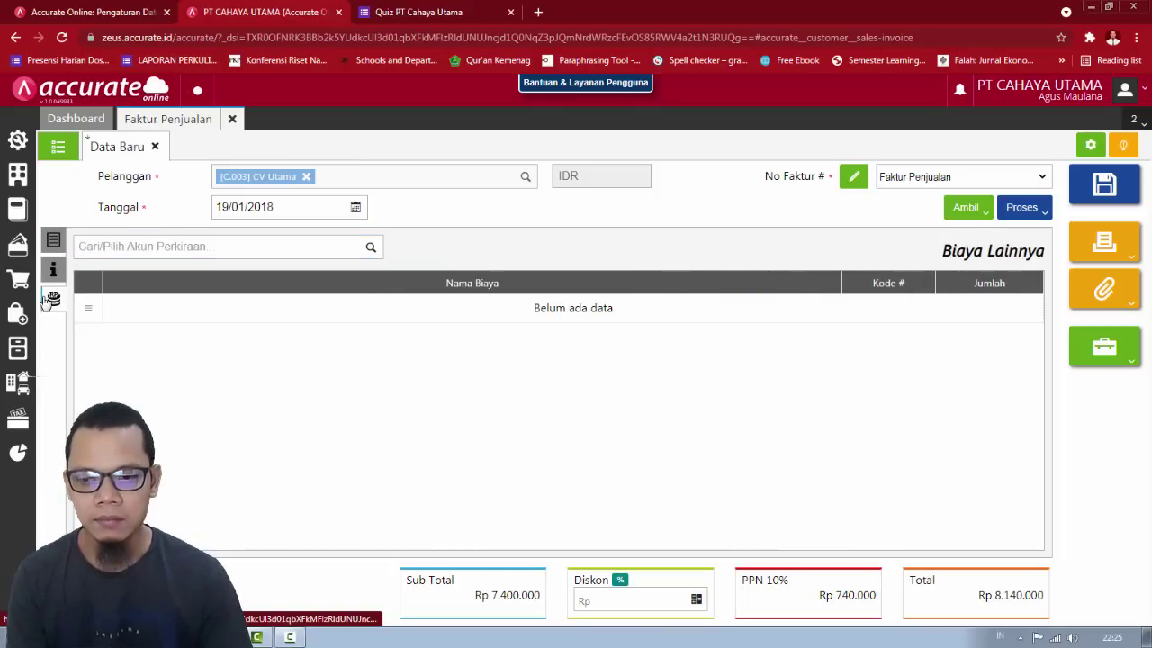
left_click(52, 270)
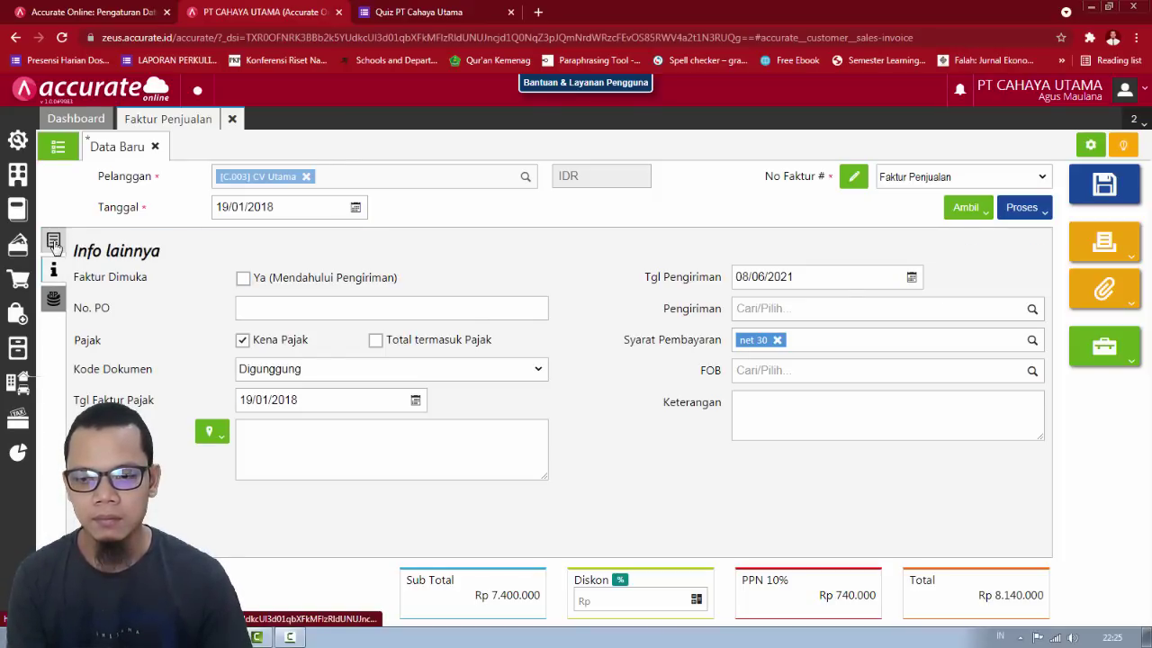
left_click(53, 241)
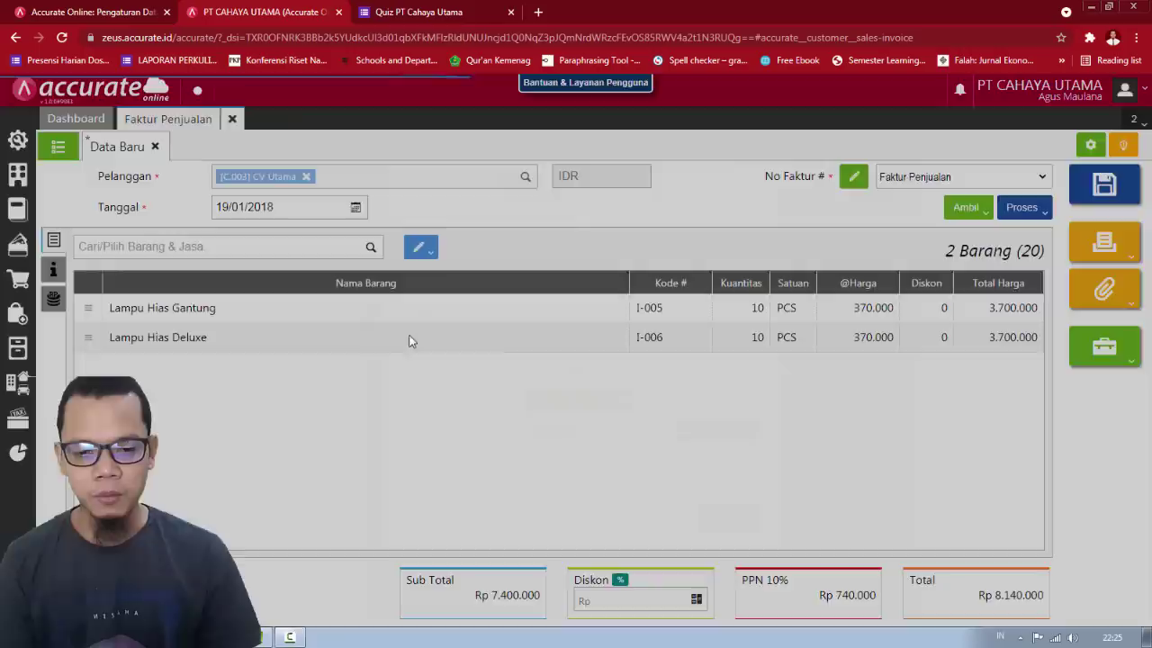
left_click(409, 338)
left_click(753, 152)
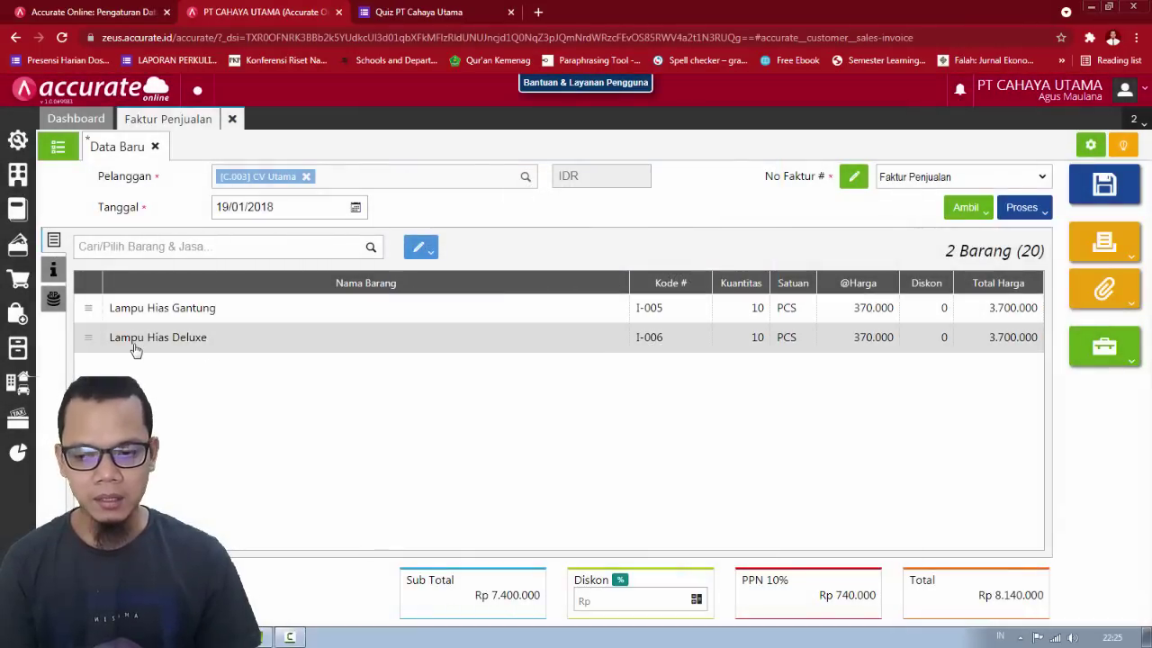
Step: Delete the Lampu Hias Deluxe and Lampu Hias Gantung lines and discard the unsaved sales invoice
left_click(478, 342)
left_click(425, 524)
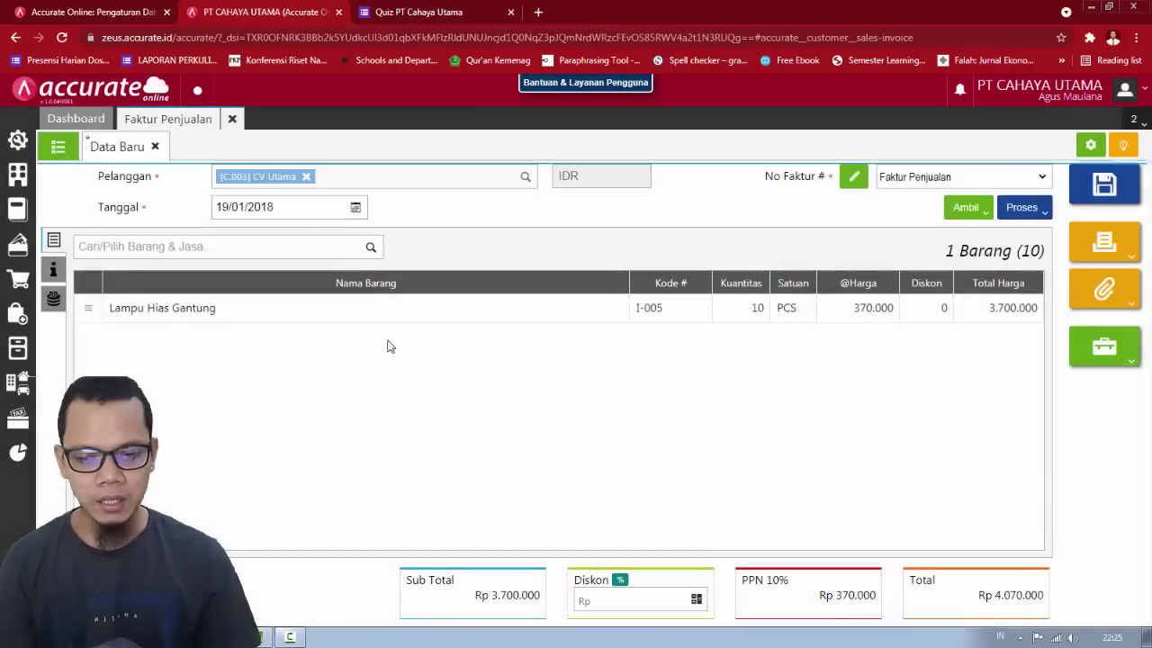
left_click(381, 309)
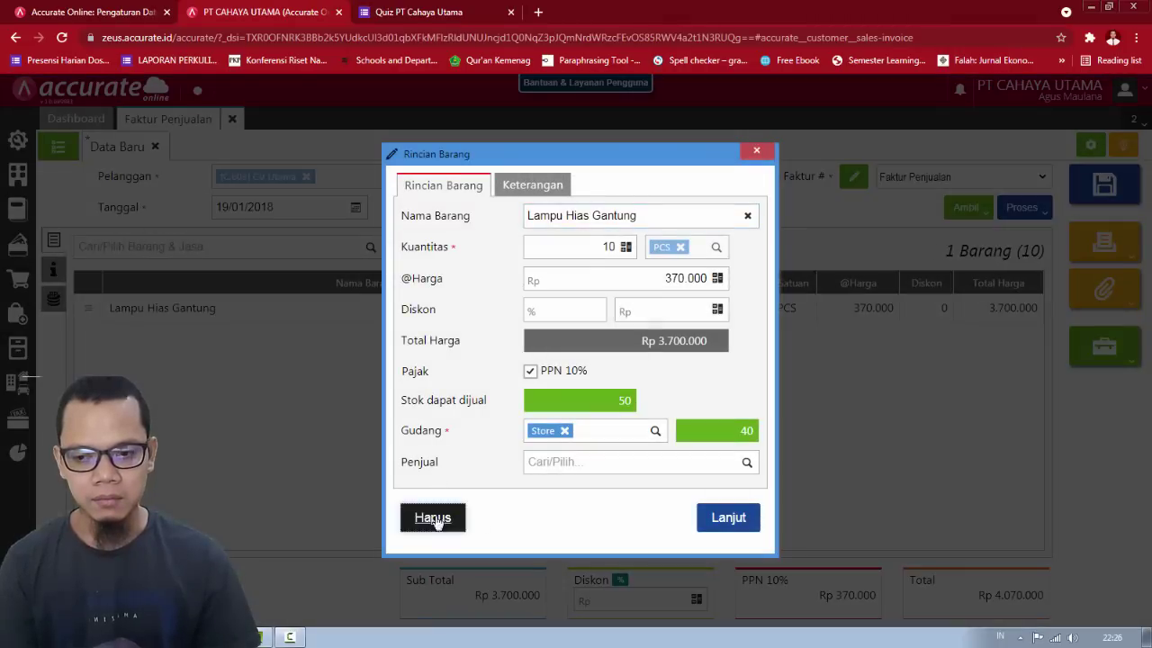
left_click(433, 518)
left_click(232, 119)
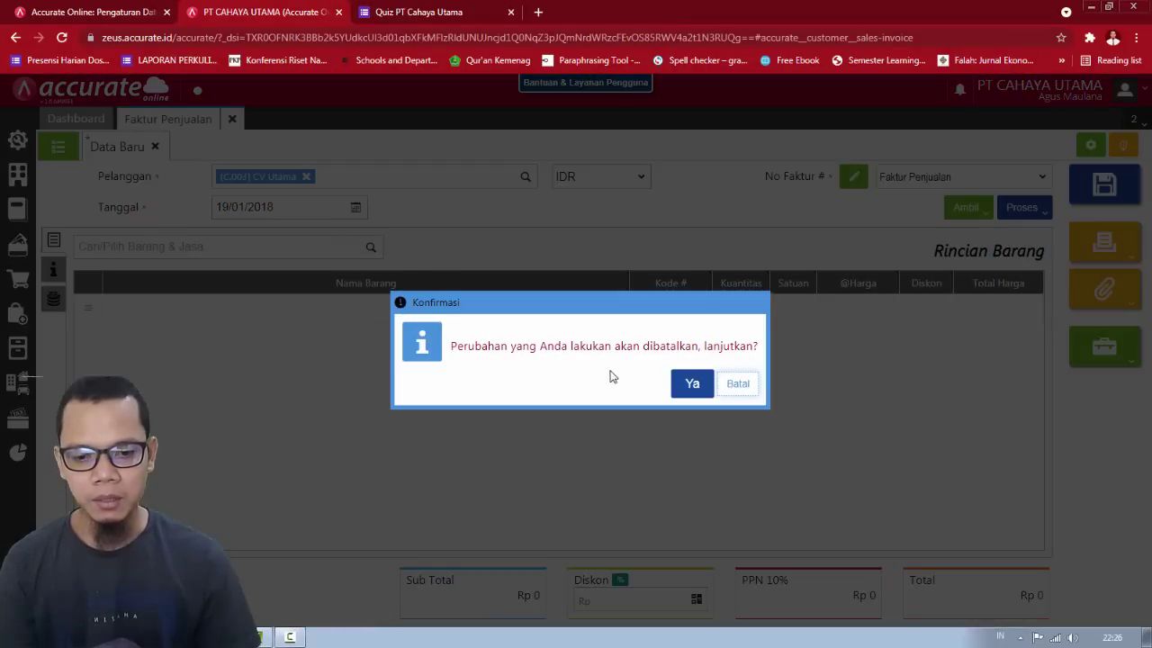
left_click(681, 386)
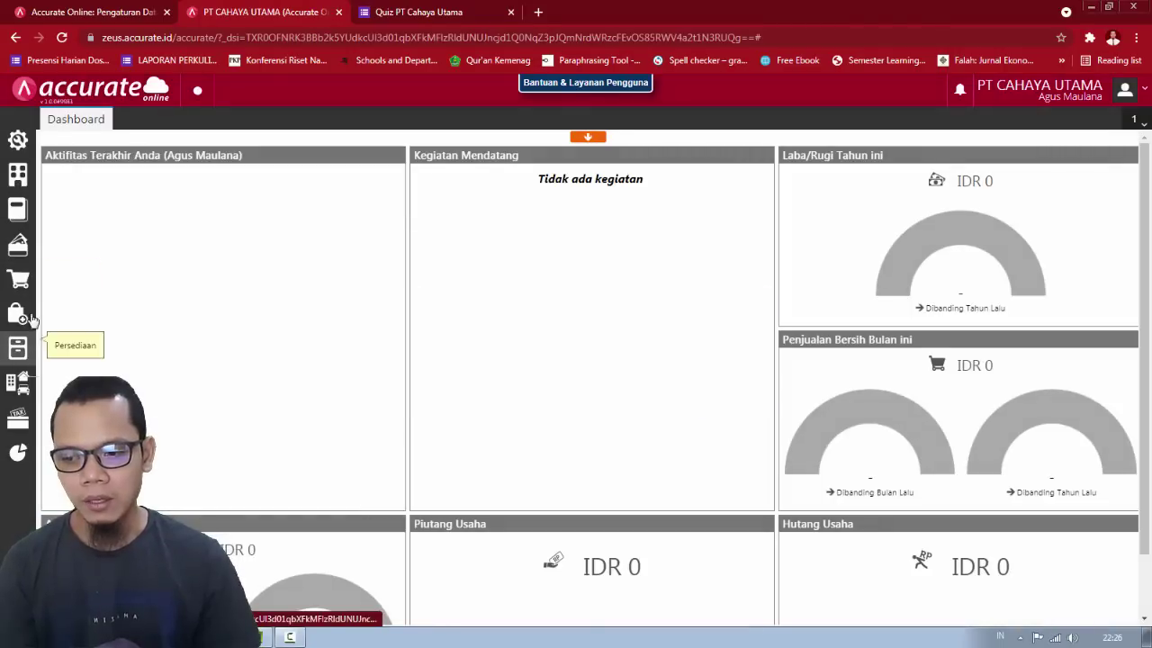
Step: Start a new sales invoice and enable its Faktur Dimuka option Ya (Mendahului Pengiriman)
left_click(18, 279)
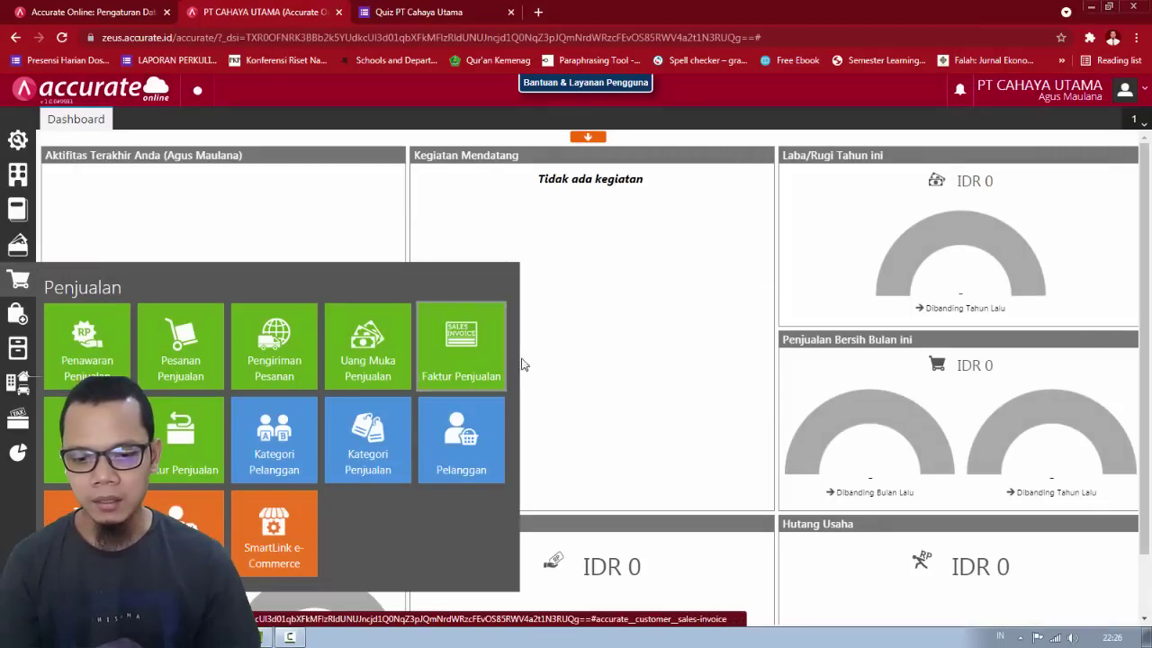
left_click(461, 360)
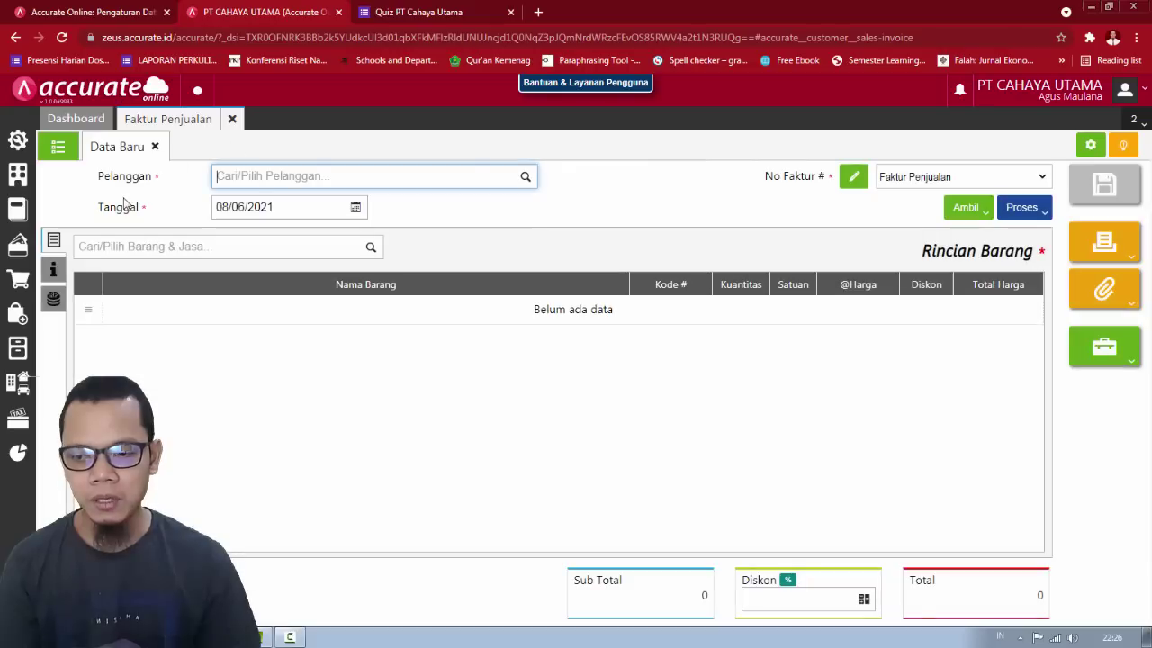
left_click(53, 297)
left_click(53, 275)
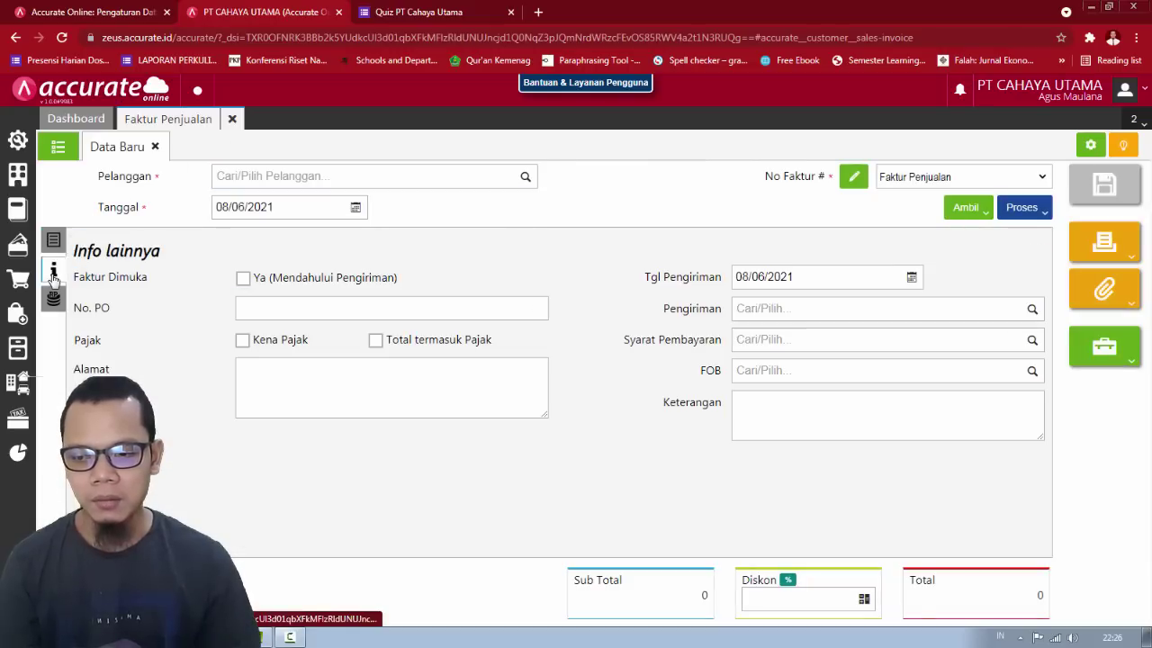
left_click(242, 279)
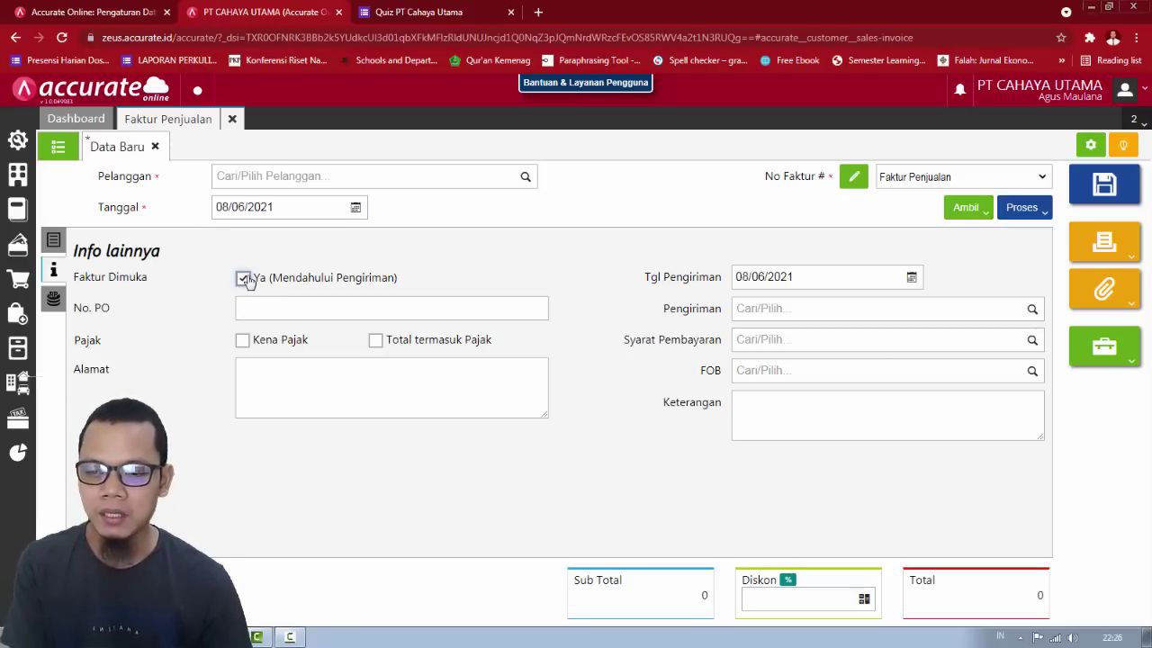
Step: Select CV Utama as the customer of the advance sales invoice and set its date to 19/01/2018
left_click(53, 239)
left_click(271, 180)
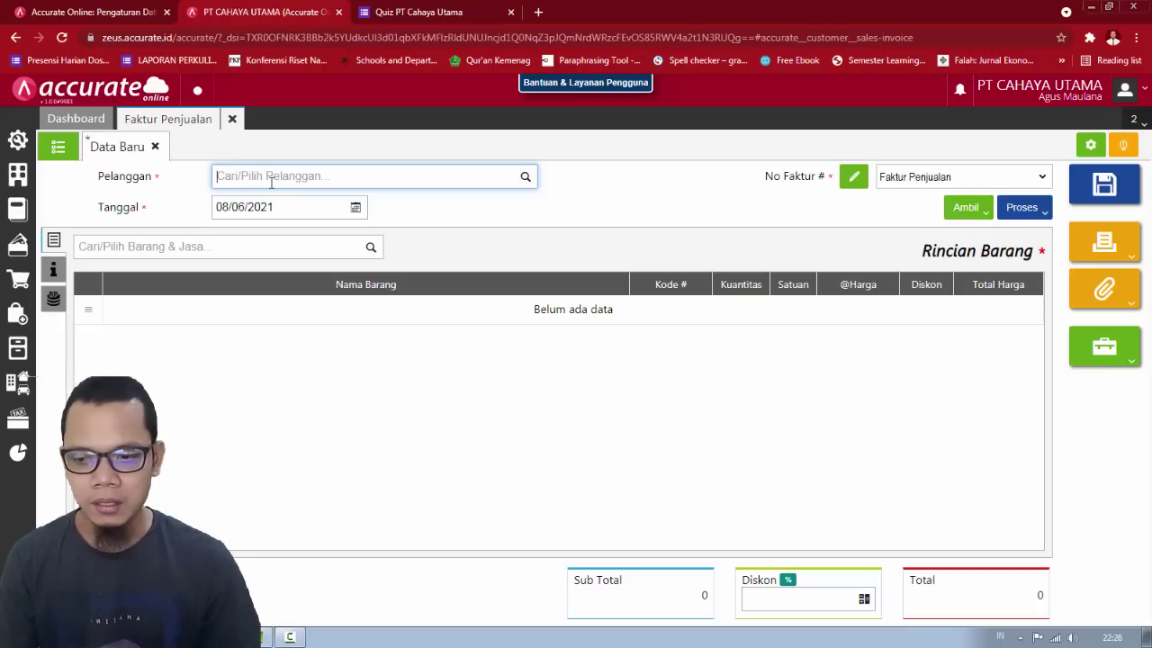
left_click(53, 269)
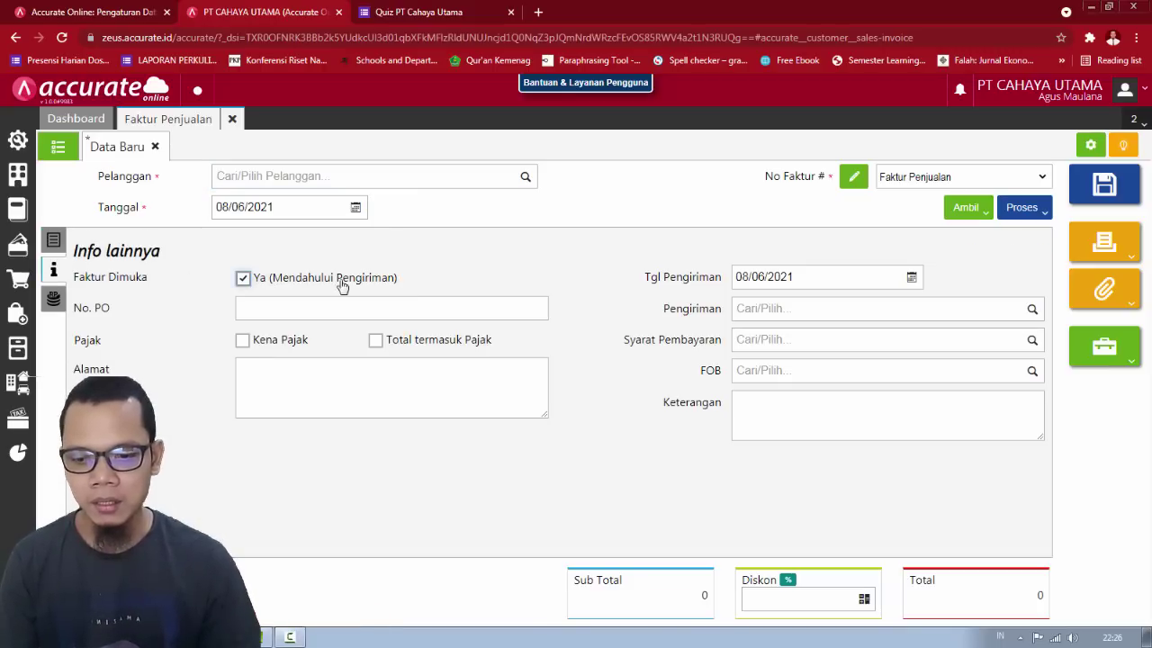
left_click(53, 240)
left_click(269, 176)
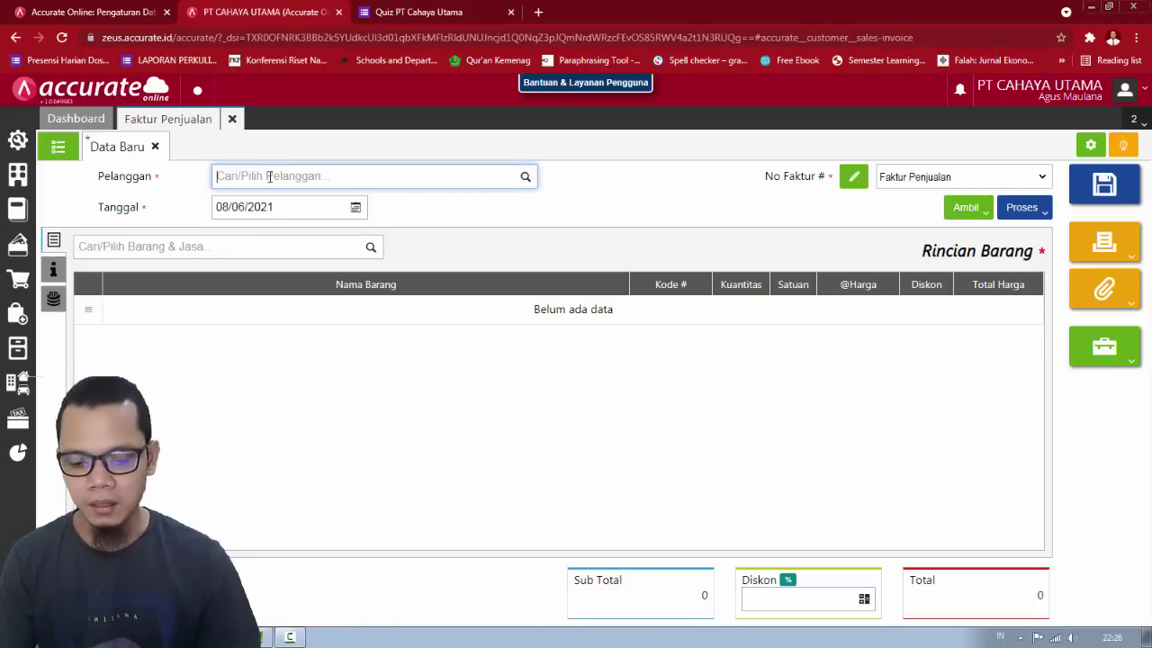
type("cv")
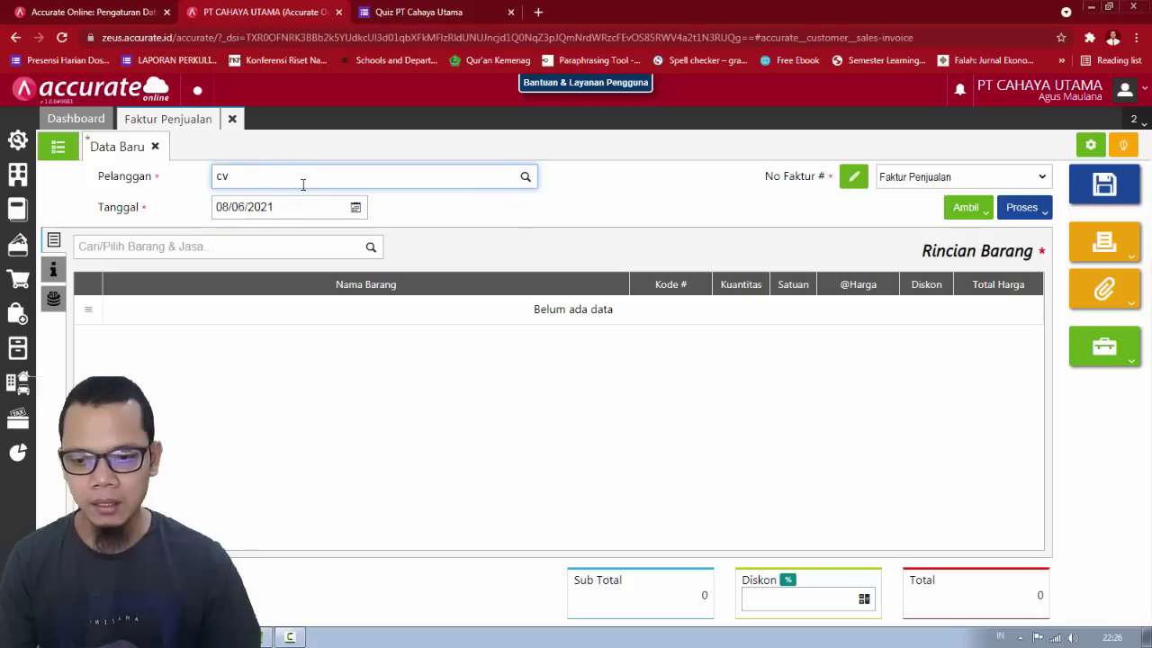
left_click(327, 227)
left_click(273, 207)
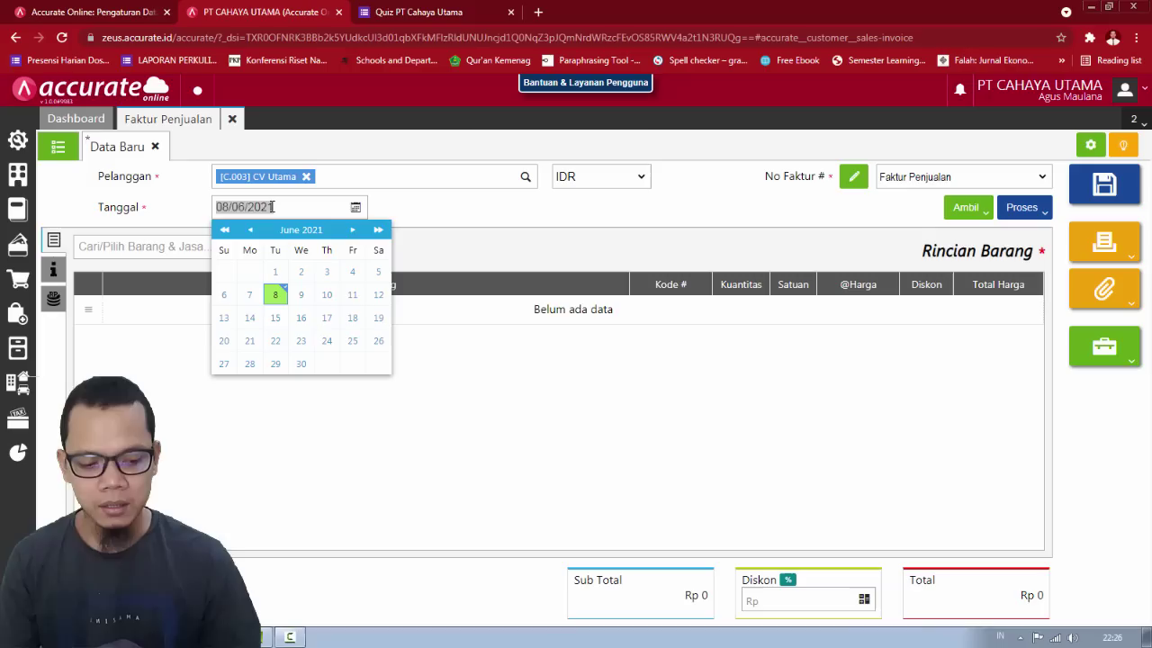
type("19")
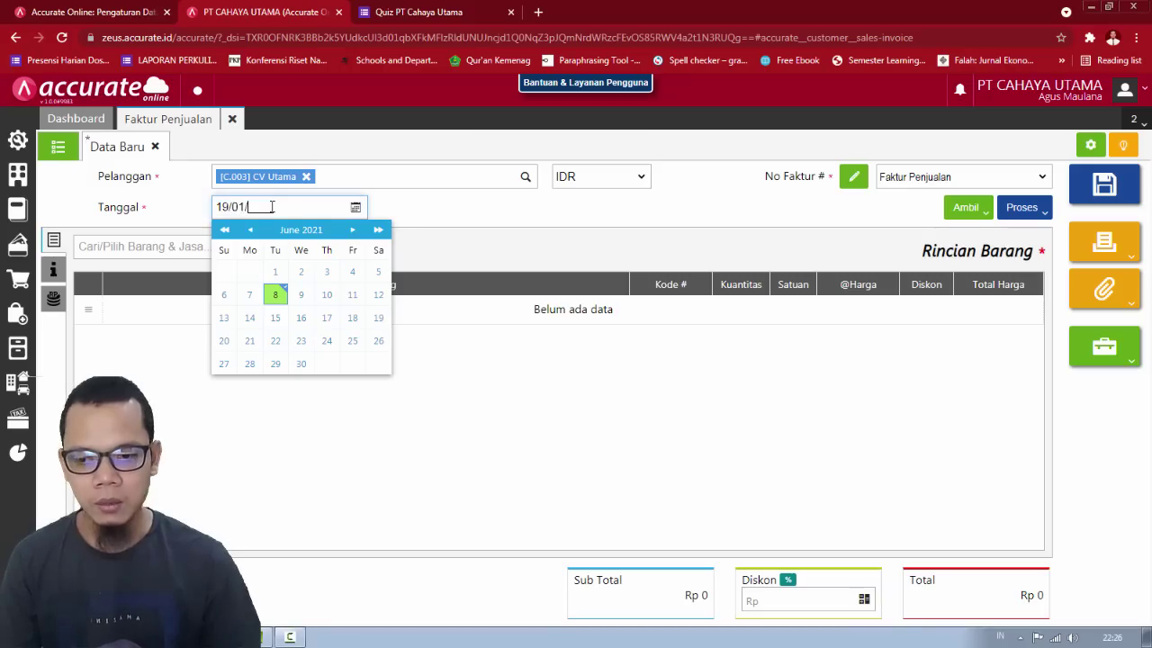
left_click(438, 236)
Step: Add the item Lampu Hias Gantung to the invoice with a quantity of 10
left_click(200, 249)
type("hias gan")
left_click(221, 275)
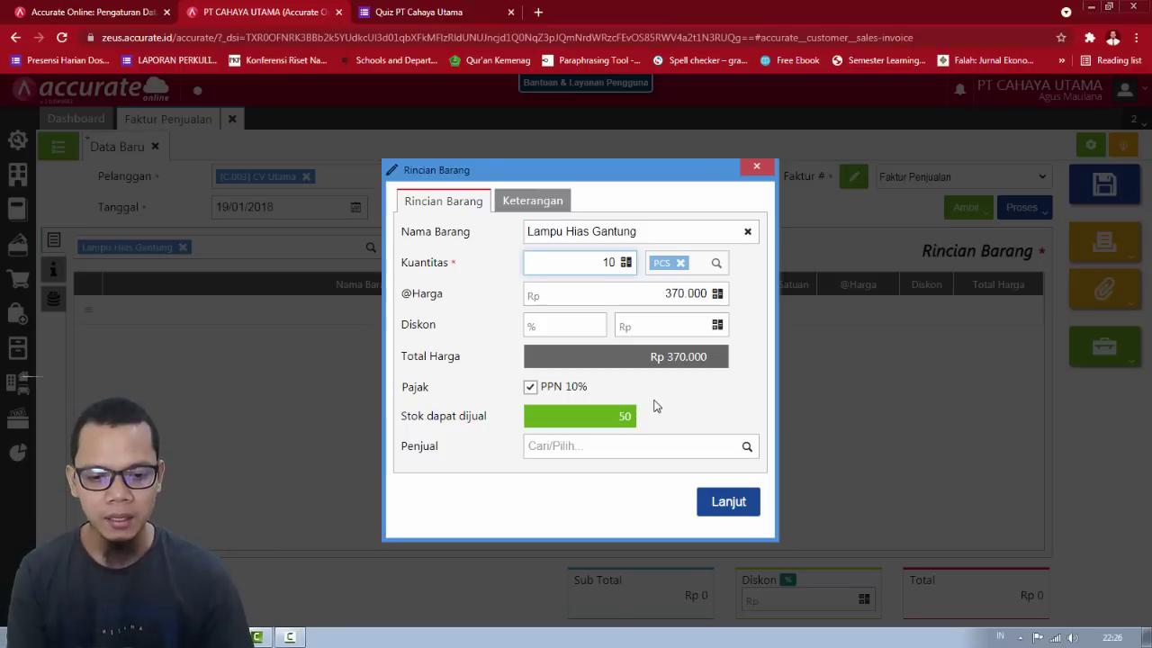
left_click(738, 501)
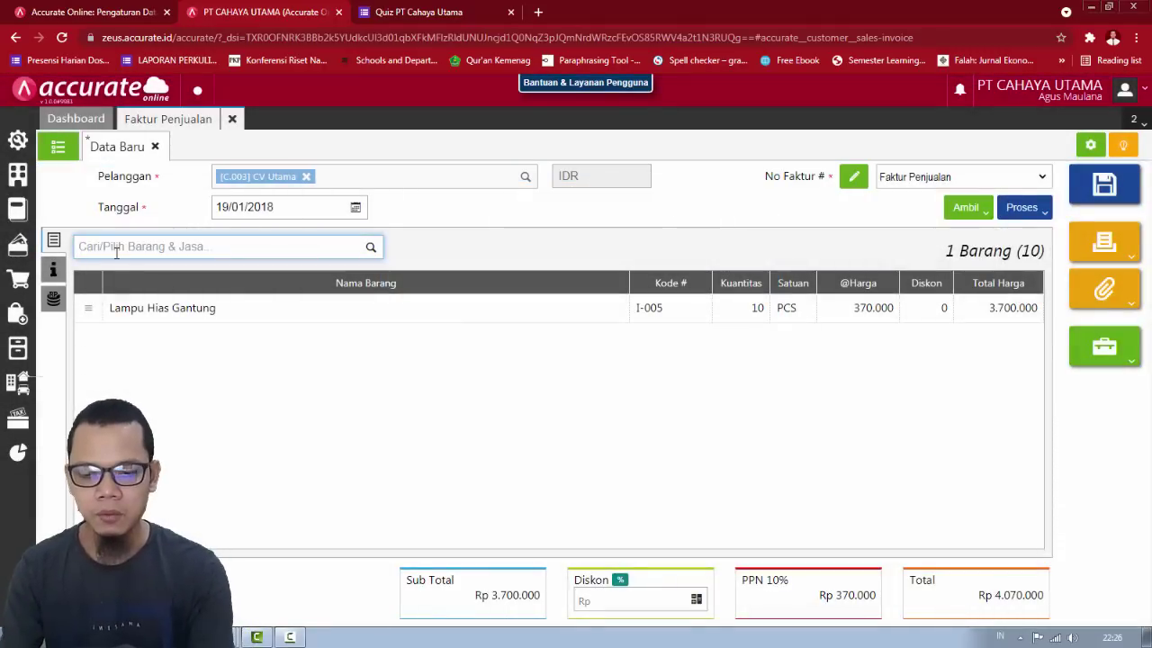
Step: Add the item Lampu Hias Deluxe with a quantity of 10, and save and close the sales invoice
key("alt+Tab")
key("alt+Tab")
type("hias d")
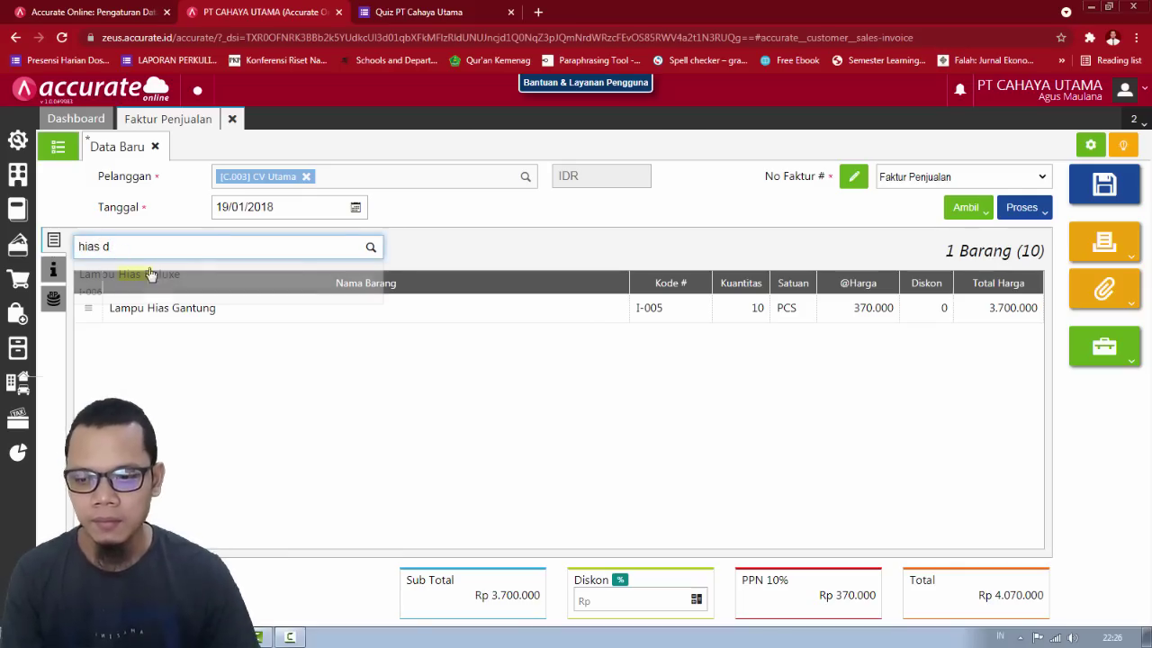
left_click(162, 281)
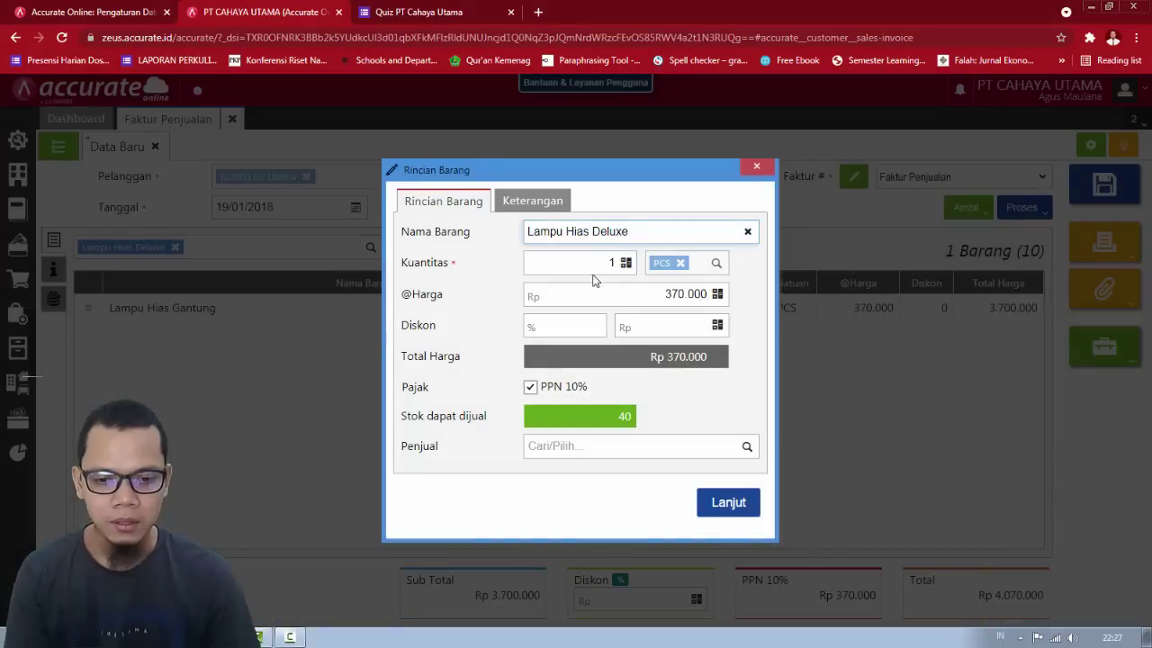
left_click(619, 263)
type("10")
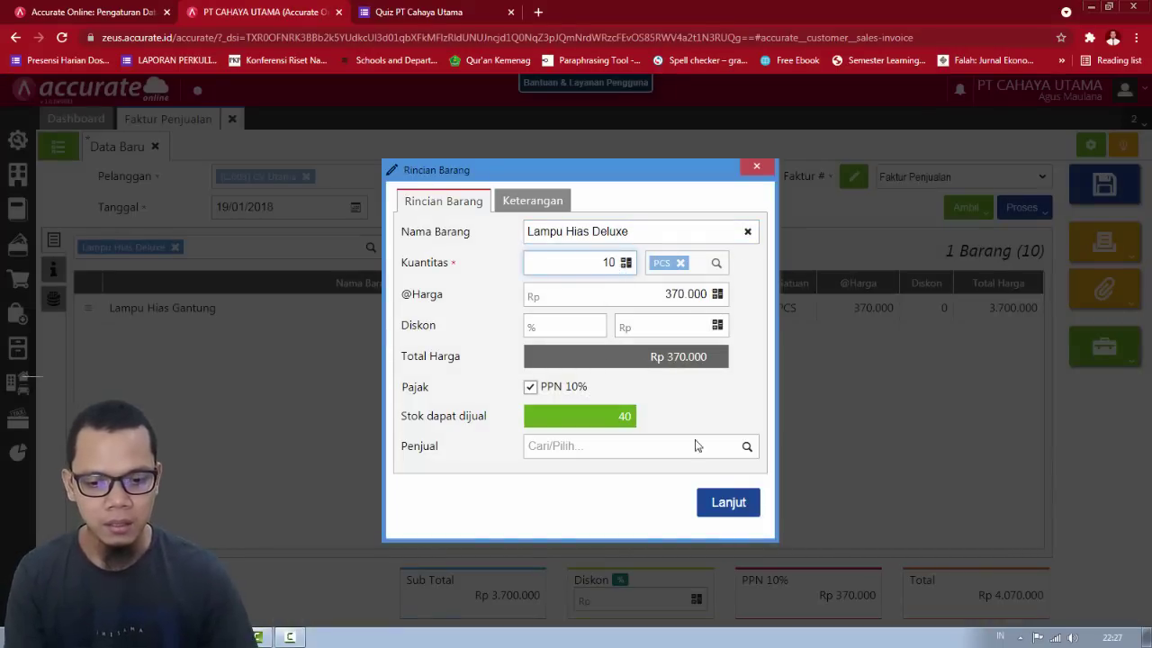
left_click(729, 502)
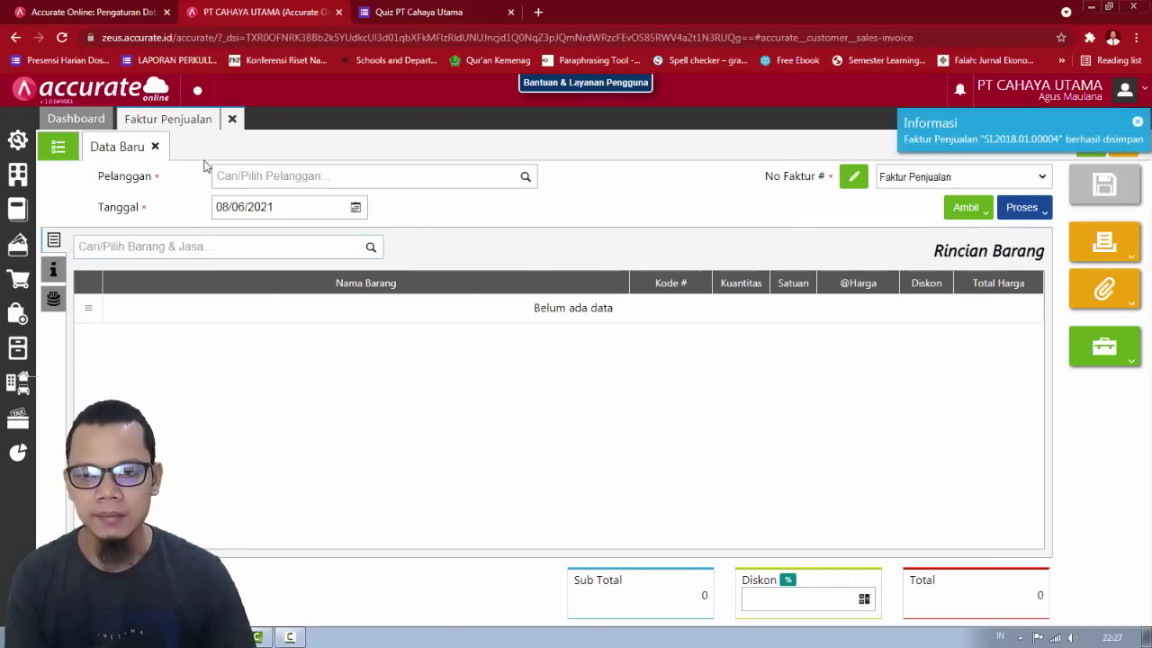
left_click(231, 119)
key("alt+Tab")
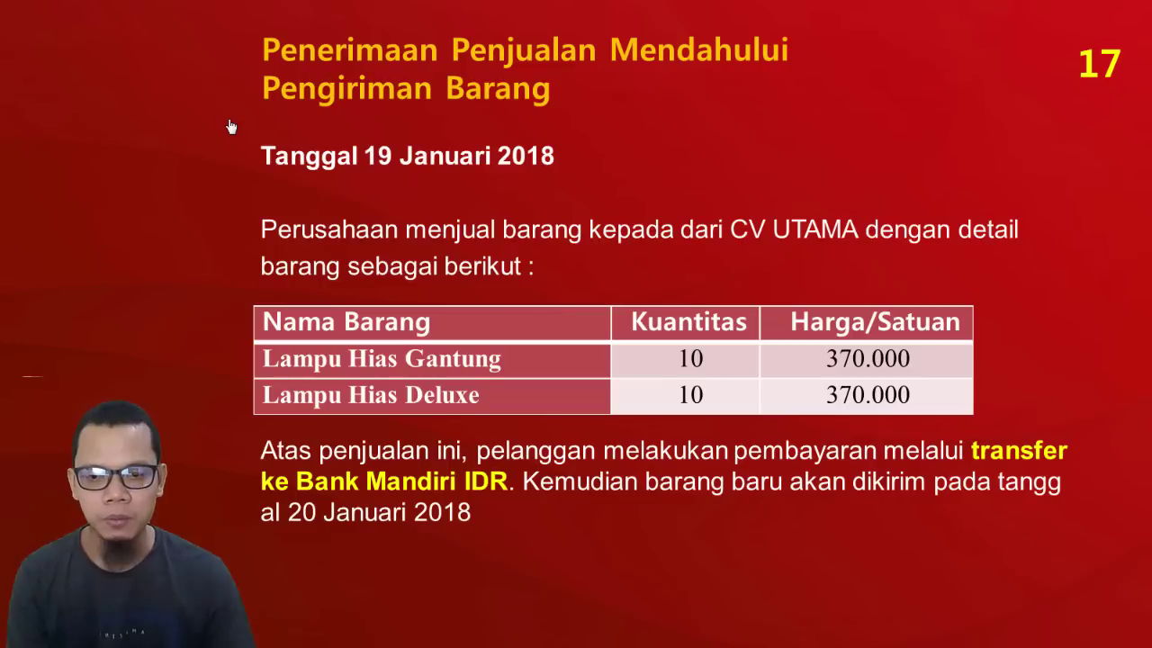
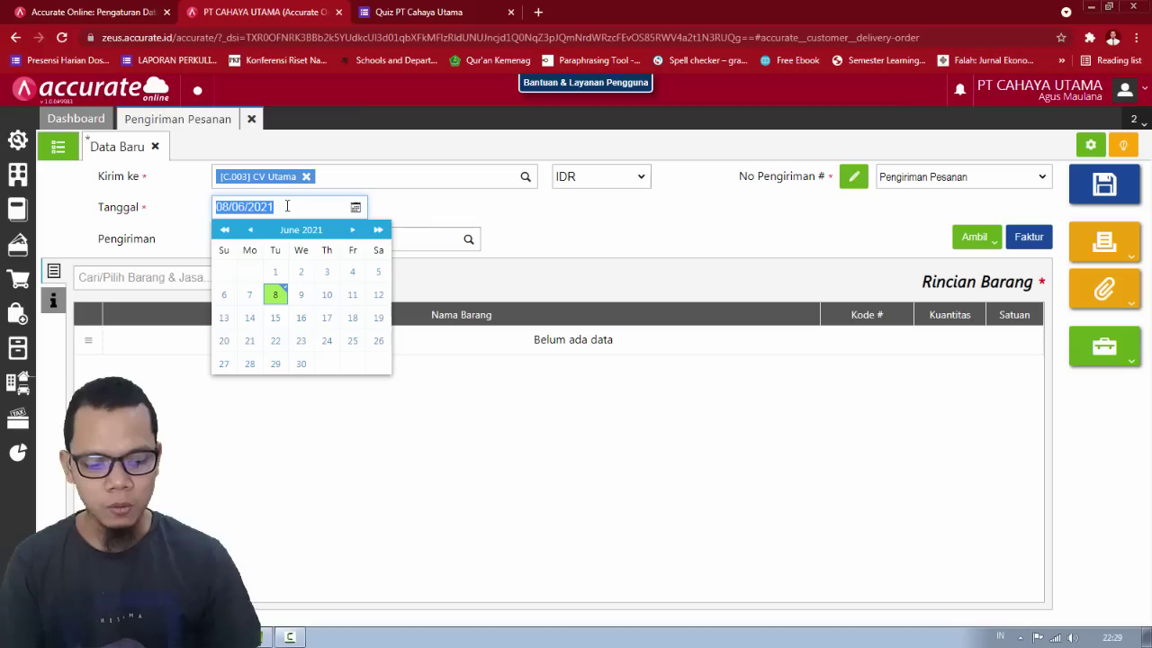
Step: Set the CV Utama delivery's date to 20/01/2018 and its shipping method to Mobil Box
type("20/")
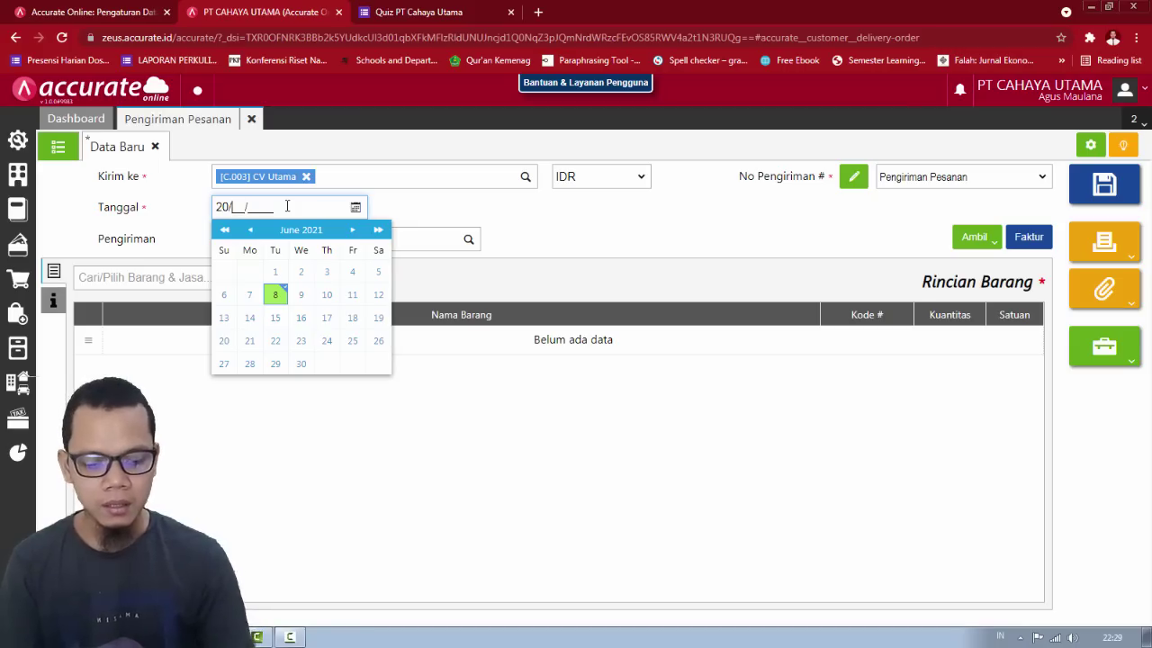
type("01/2018")
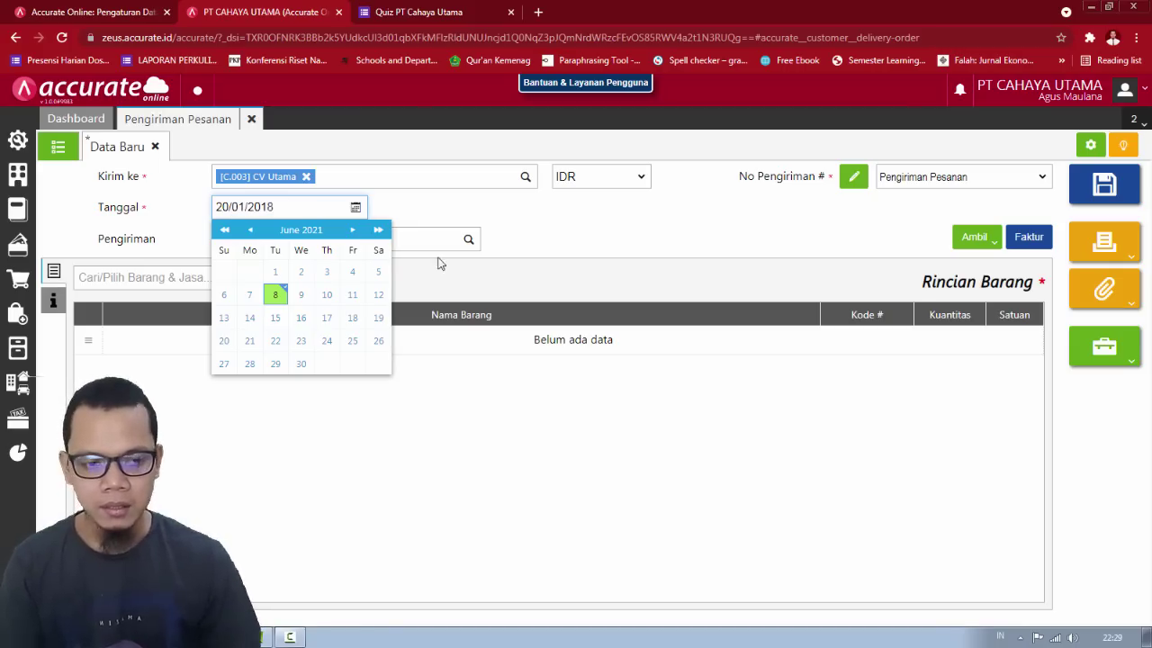
left_click(567, 270)
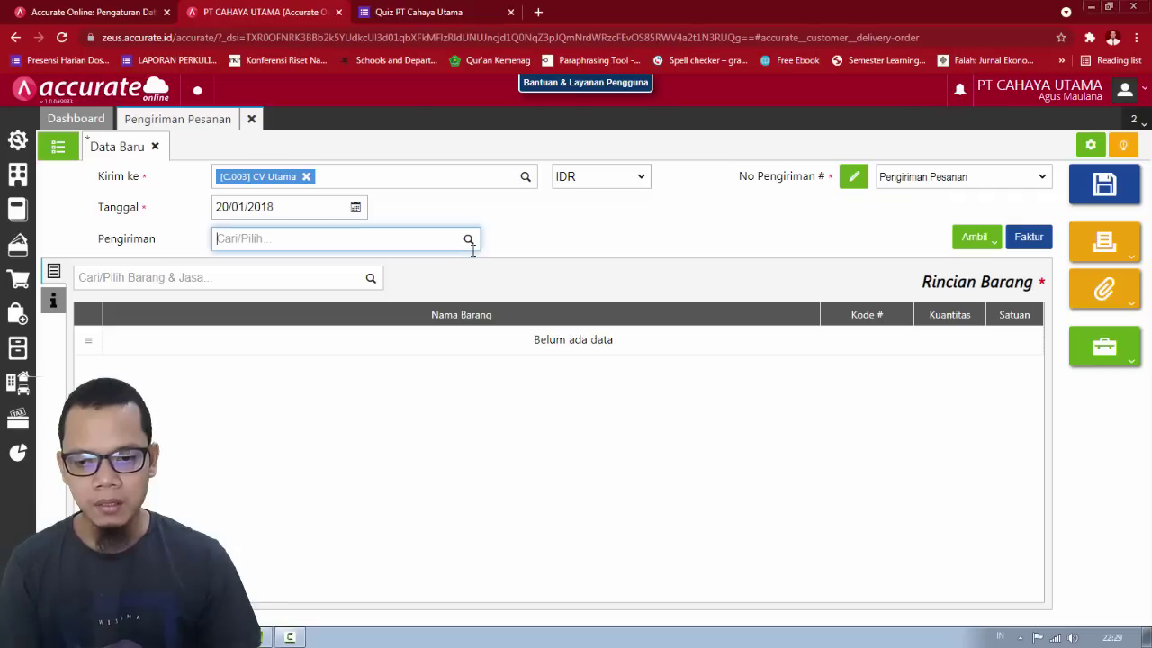
left_click(468, 241)
left_click(437, 268)
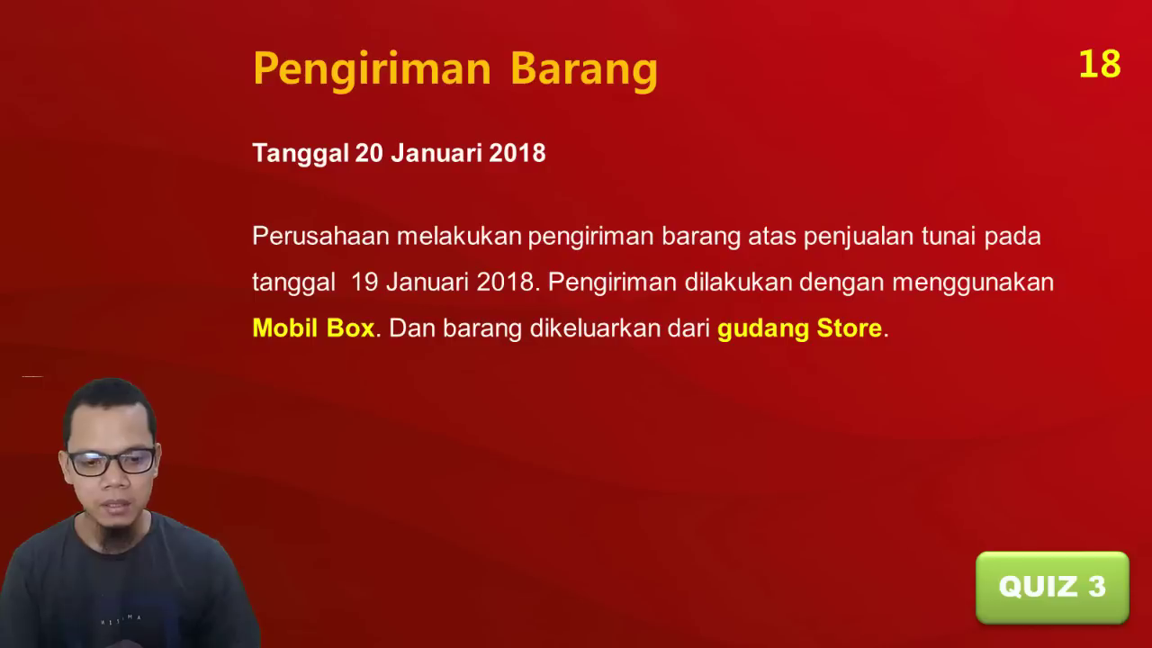
key("alt+Tab")
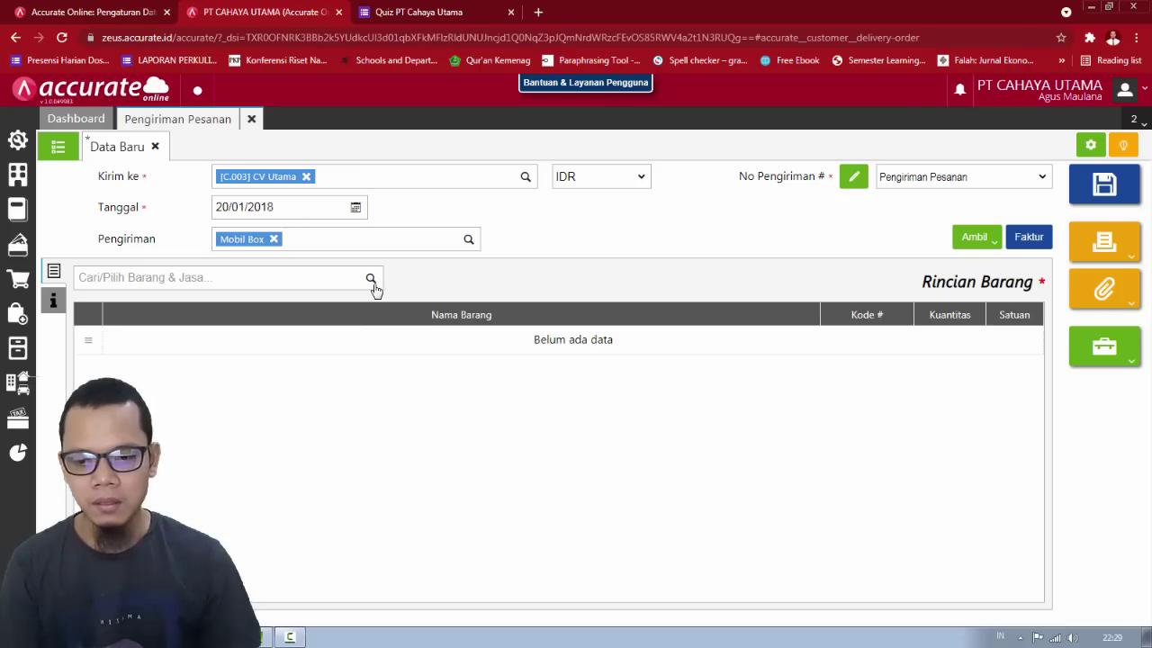
Step: Copy both Lampu Hias items into the delivery from CV Utama's advance invoice (Faktur Dimuka)
left_click(373, 283)
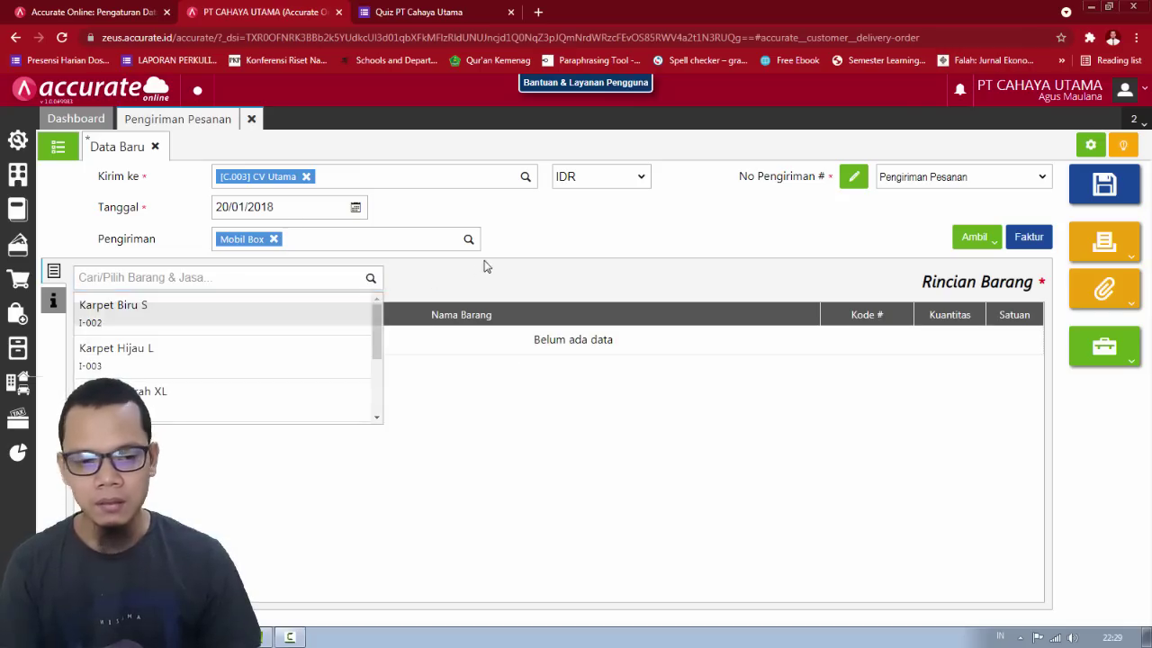
left_click(975, 237)
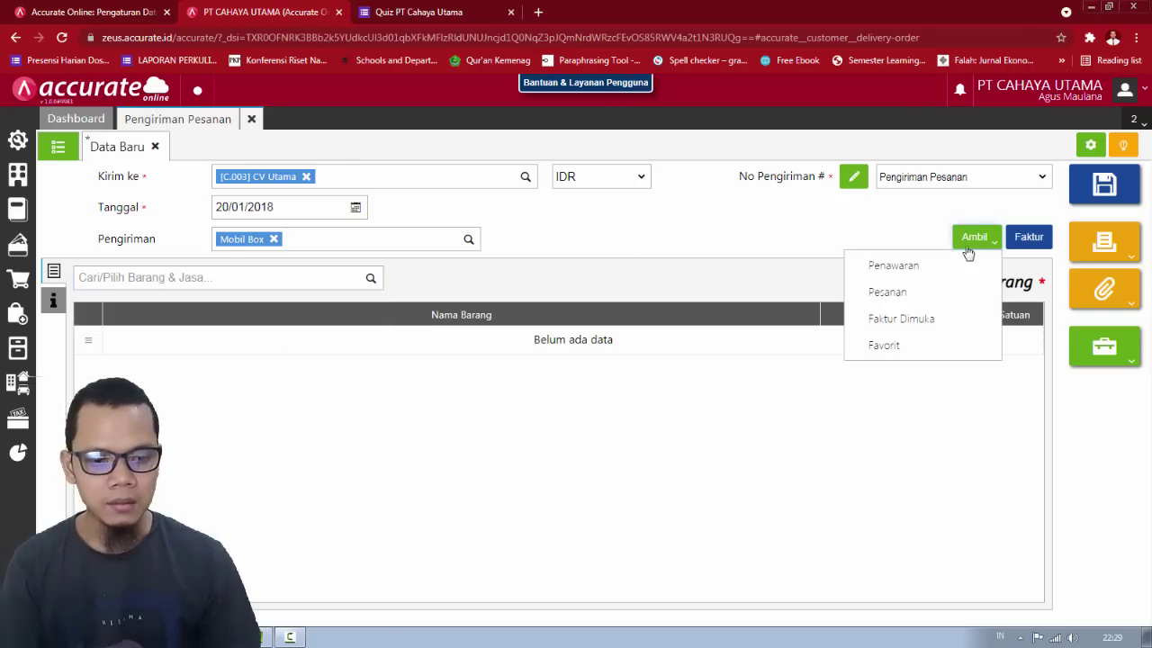
left_click(921, 318)
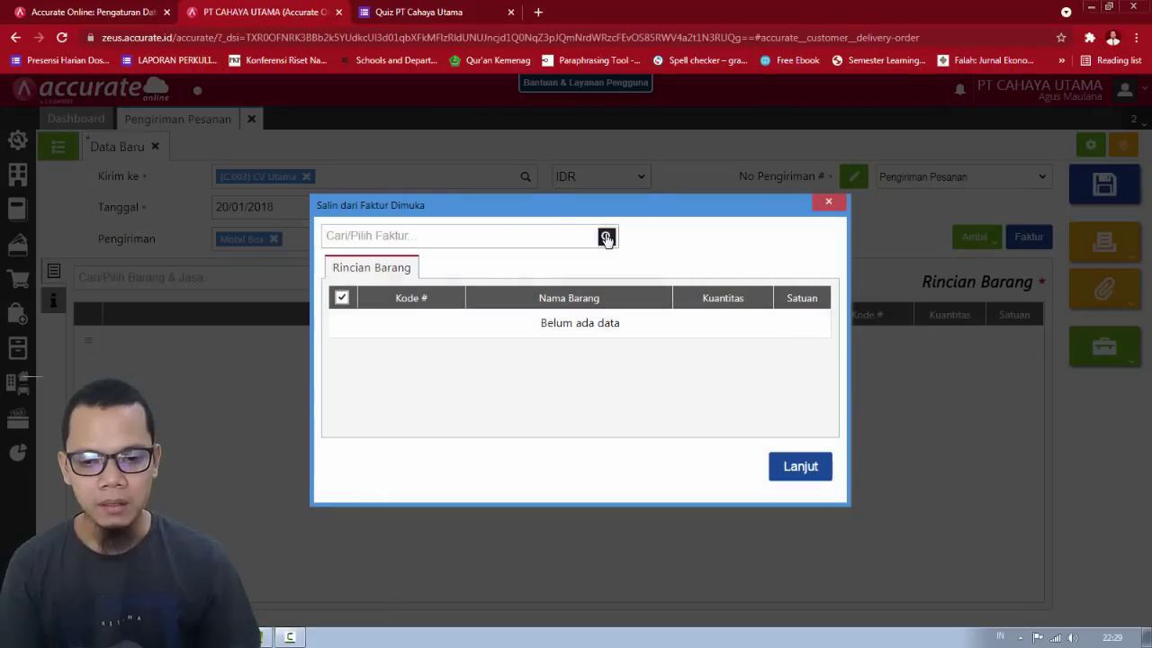
left_click(606, 236)
left_click(525, 267)
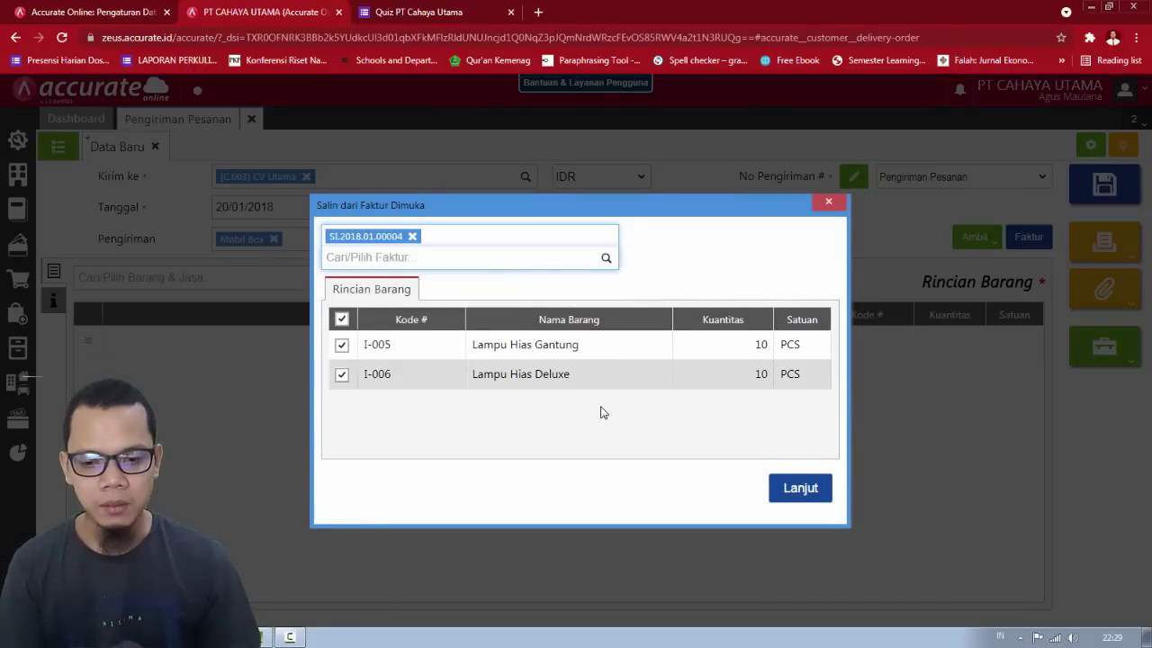
left_click(813, 492)
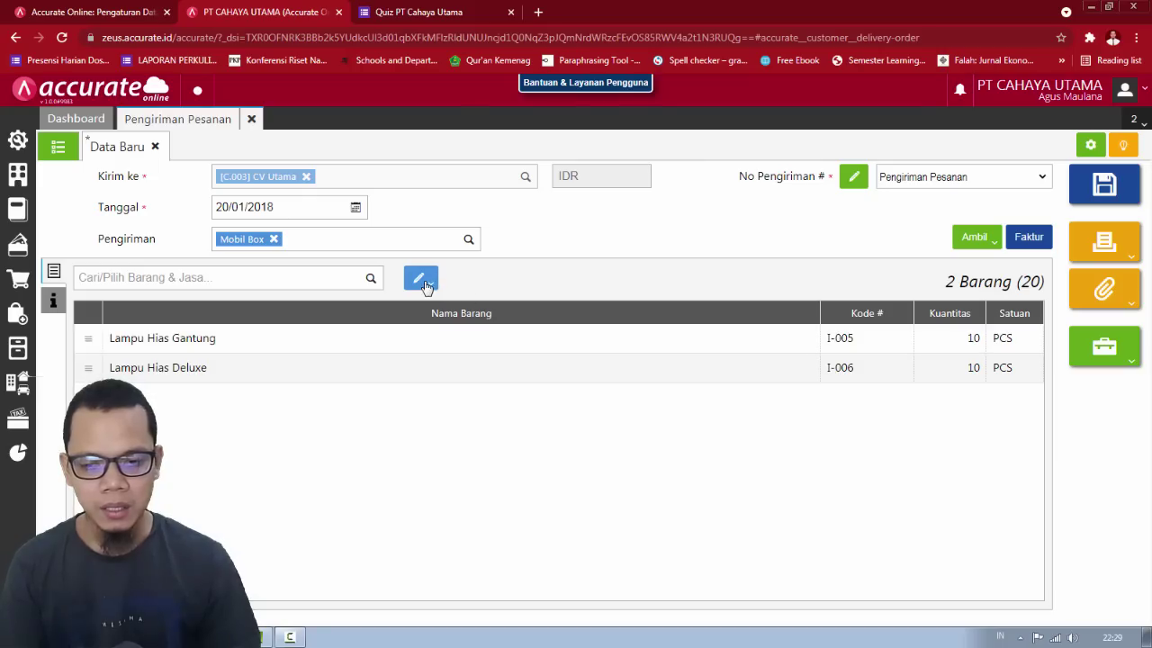
Step: Set the warehouse of all delivery items to Store and save the delivery
left_click(420, 278)
left_click(413, 315)
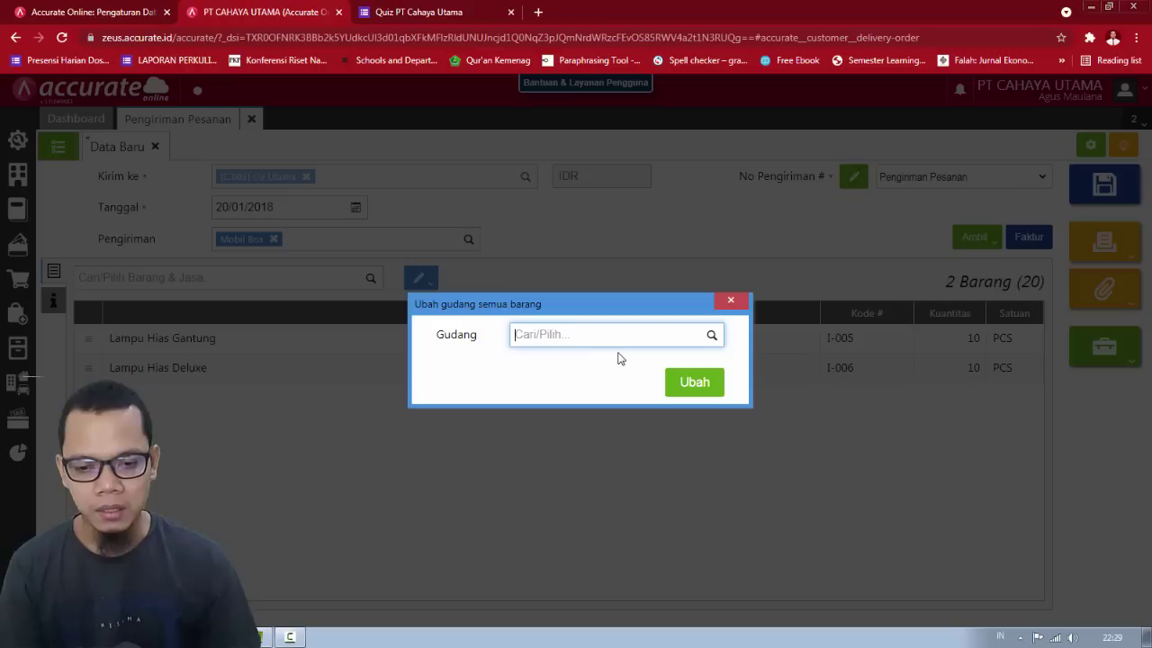
type("st")
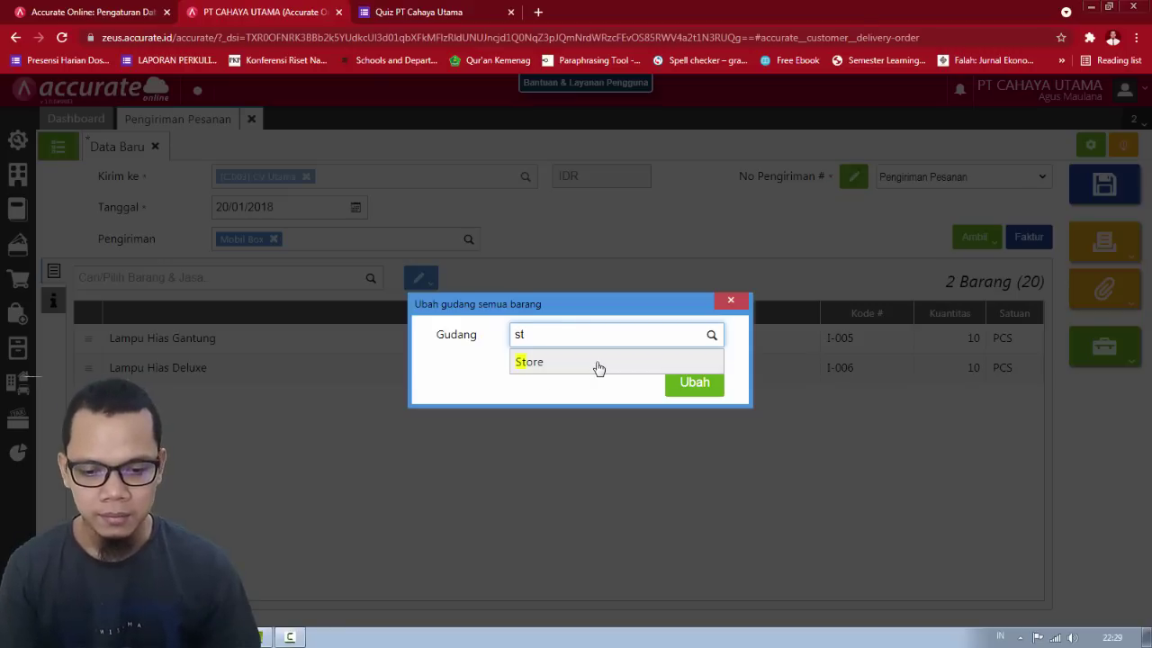
left_click(597, 365)
left_click(697, 386)
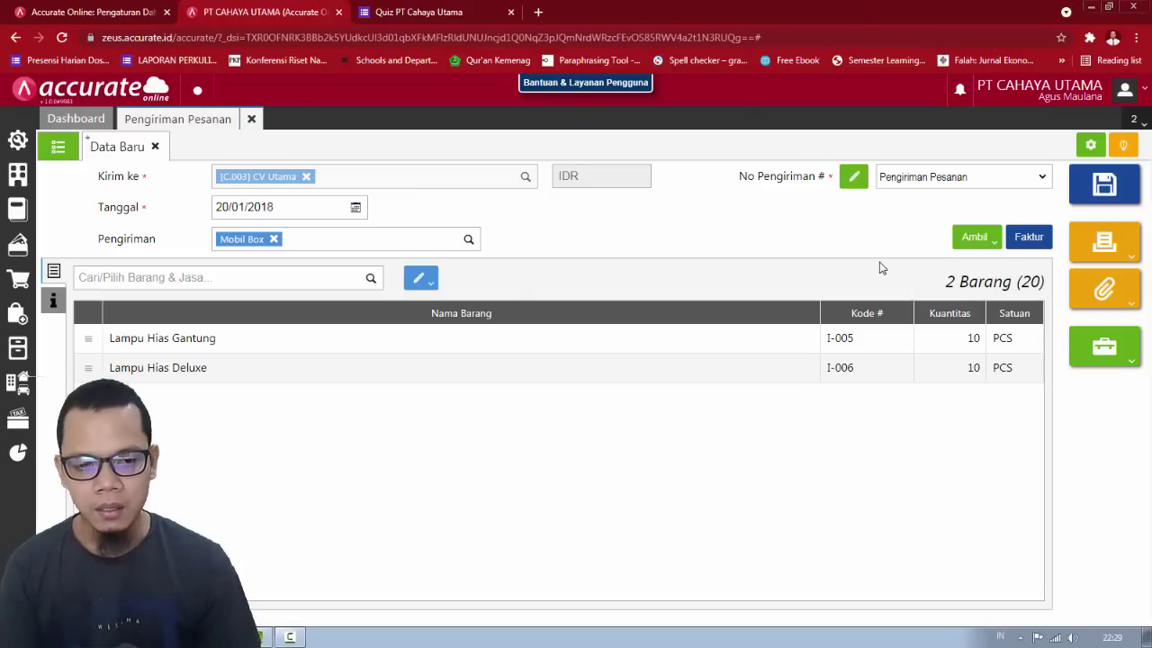
left_click(1113, 191)
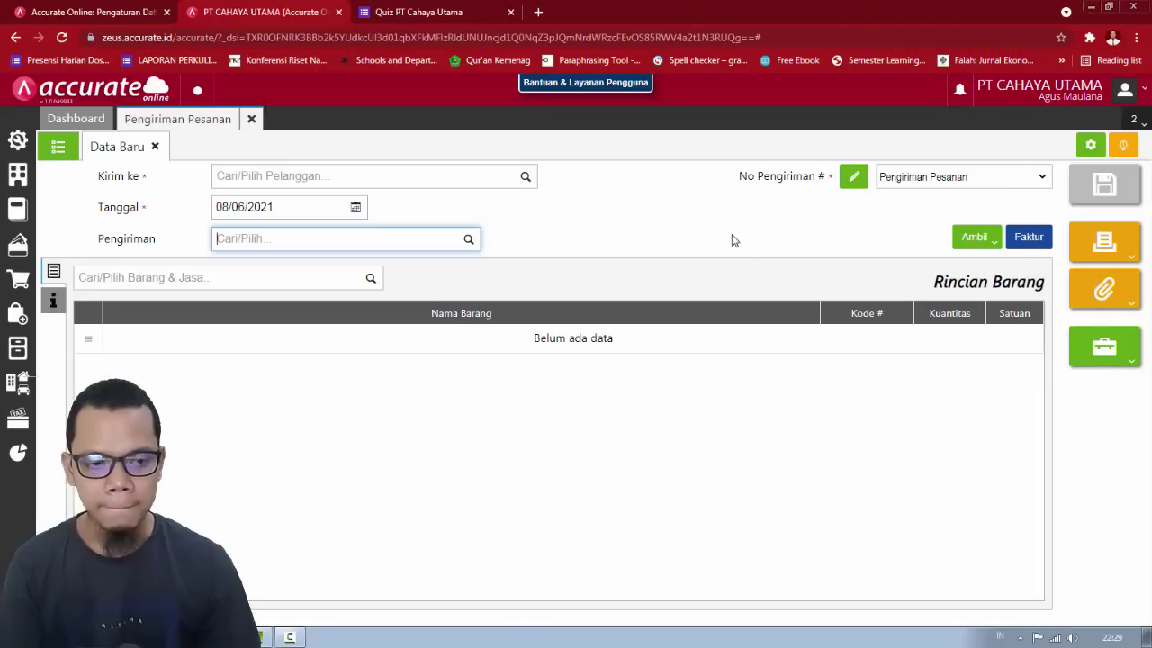
Step: Switch to the task slides and underline Bank Mandiri IDR, Mandiri SGD, biaya administrasi, 15.000 and kurs Rp10,050 on the Pembelian Valuta Asing slide
key("alt+Tab")
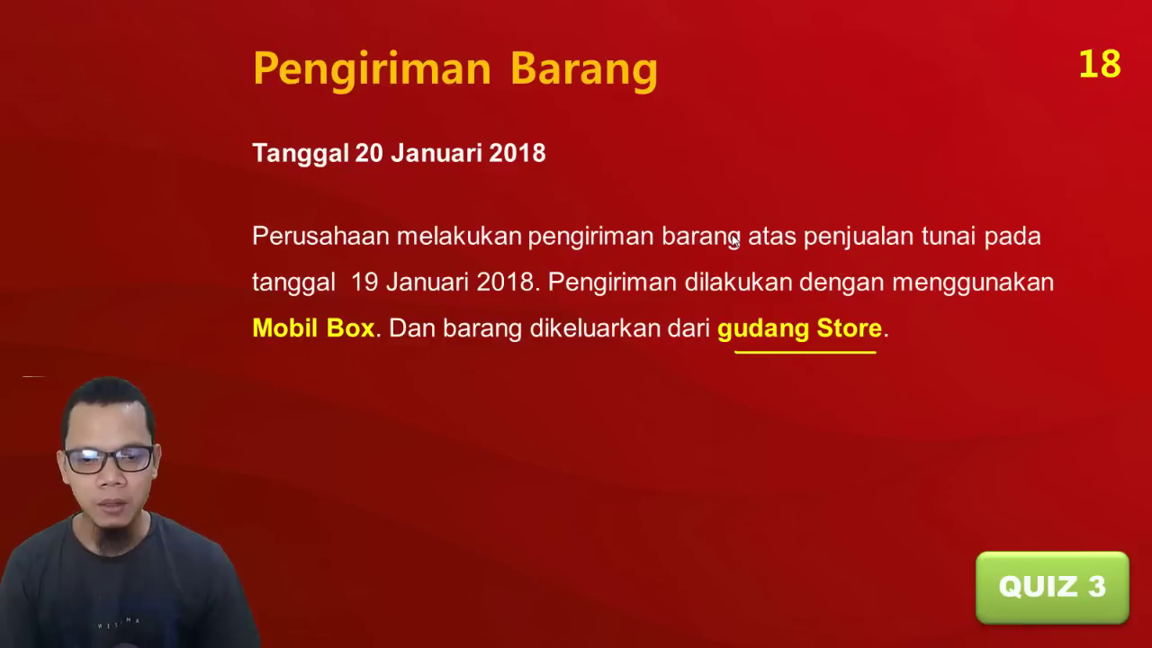
scroll(733, 240, "down", 5)
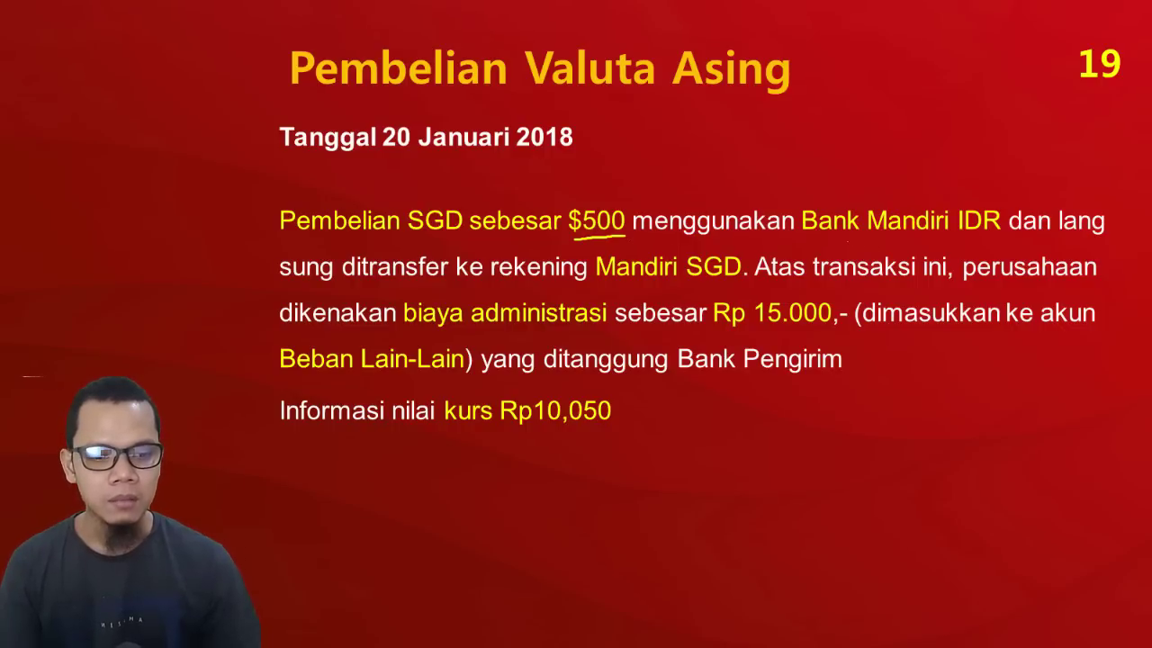
left_click_drag(830, 242, 994, 239)
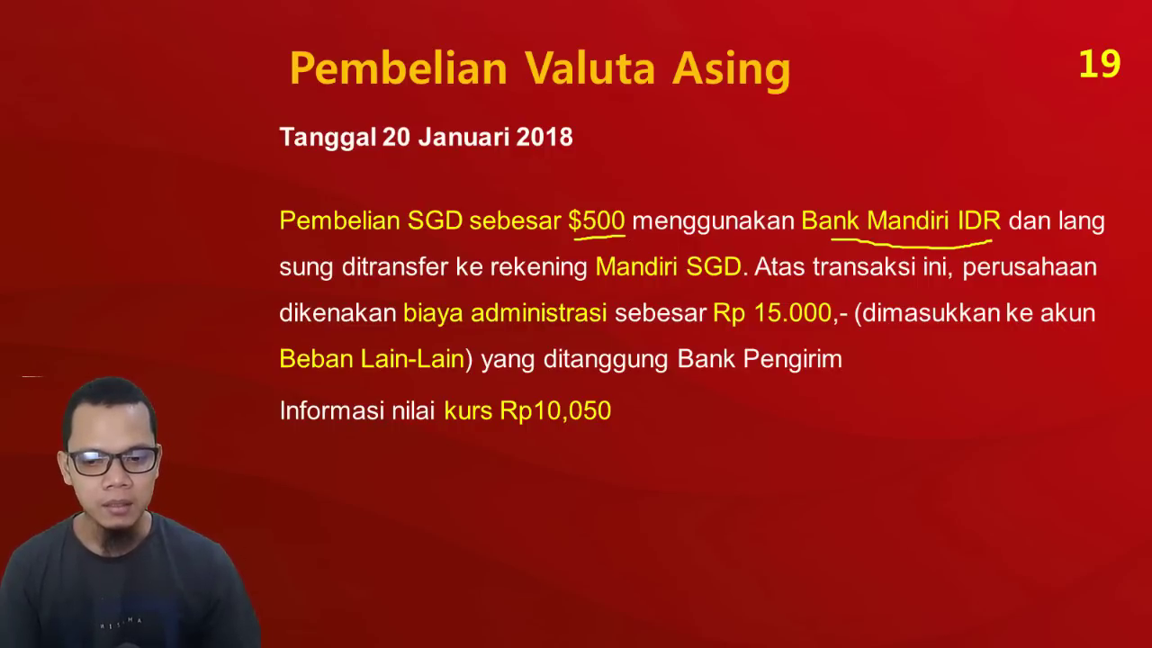
left_click_drag(634, 289, 714, 285)
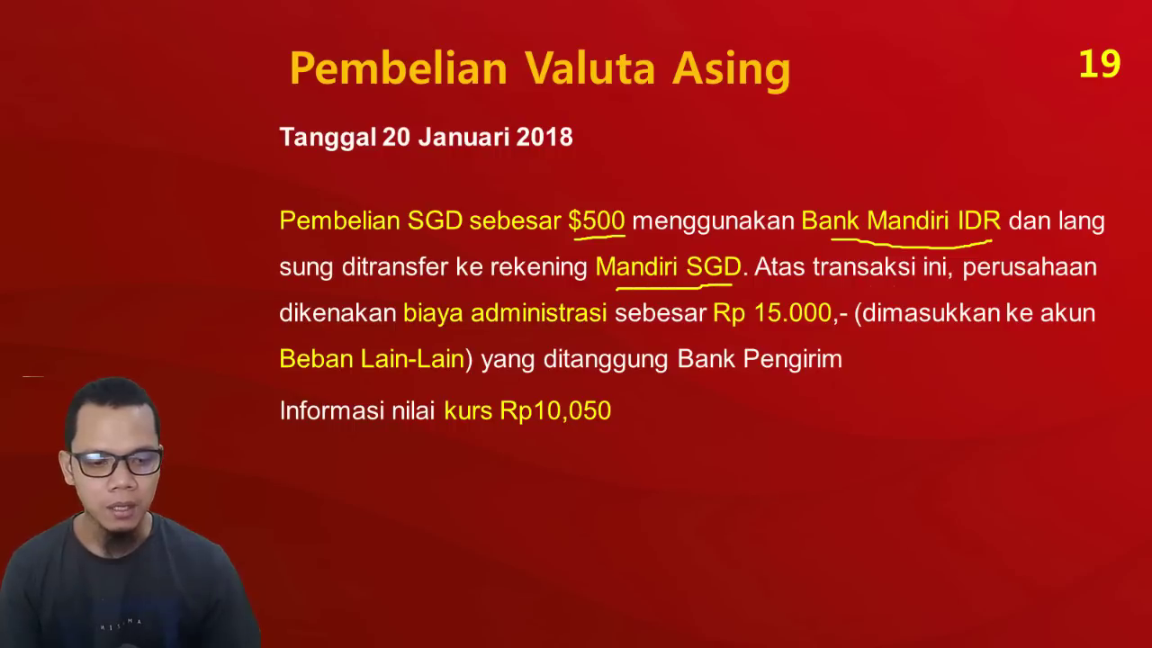
left_click_drag(416, 330, 542, 329)
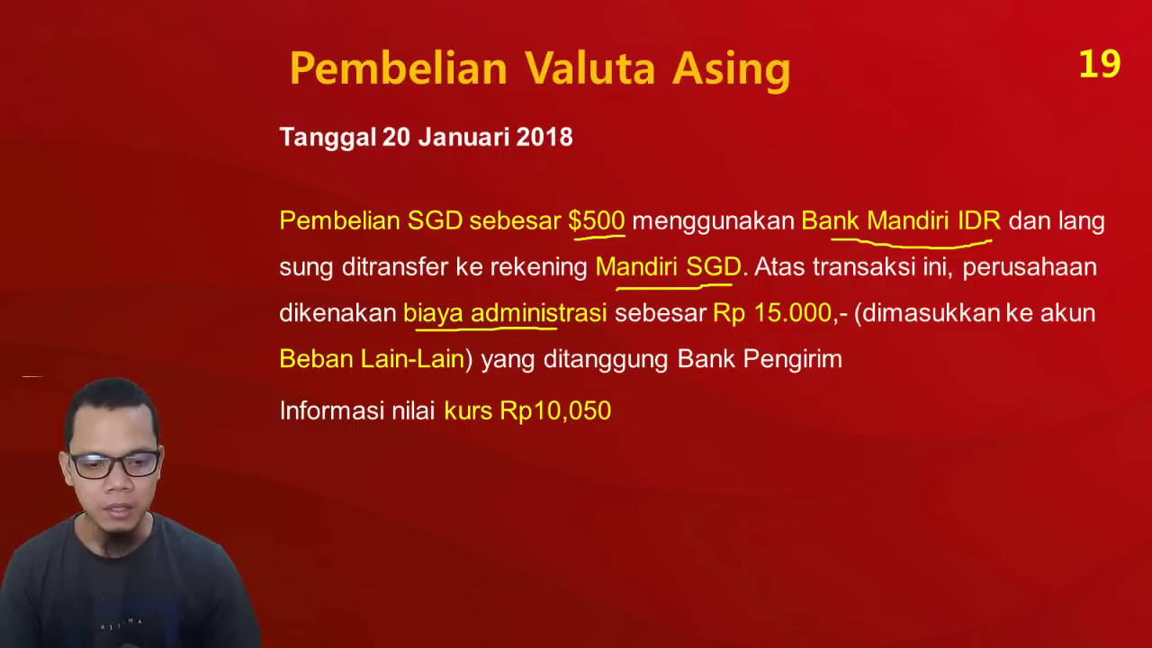
left_click_drag(759, 331, 816, 323)
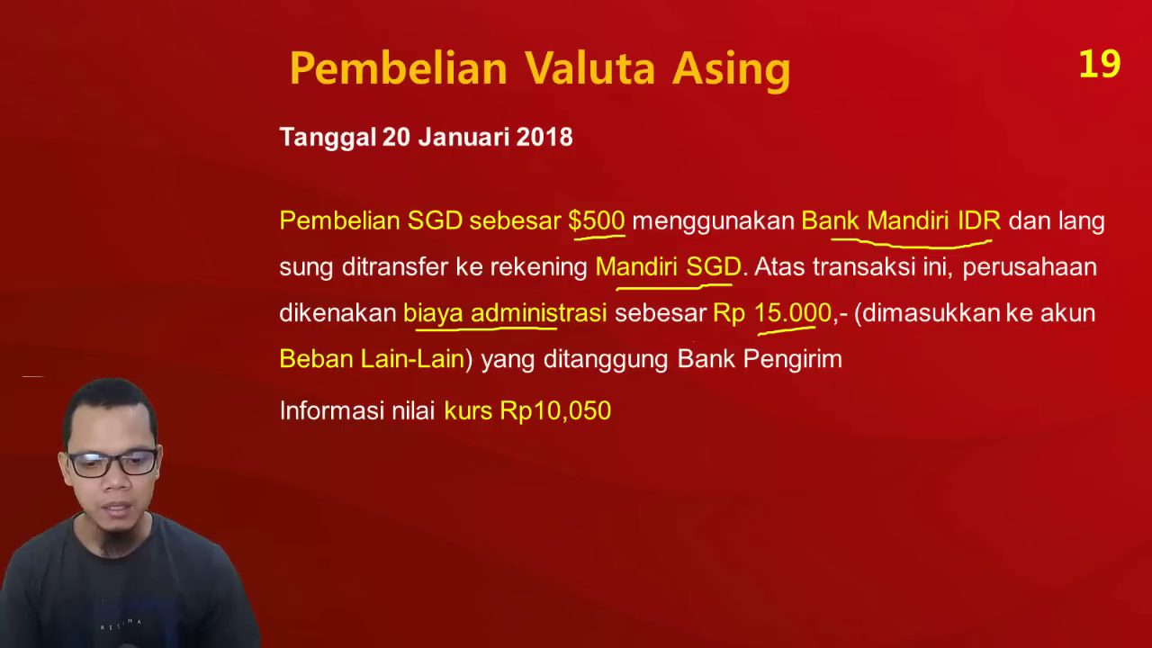
left_click_drag(445, 433, 626, 433)
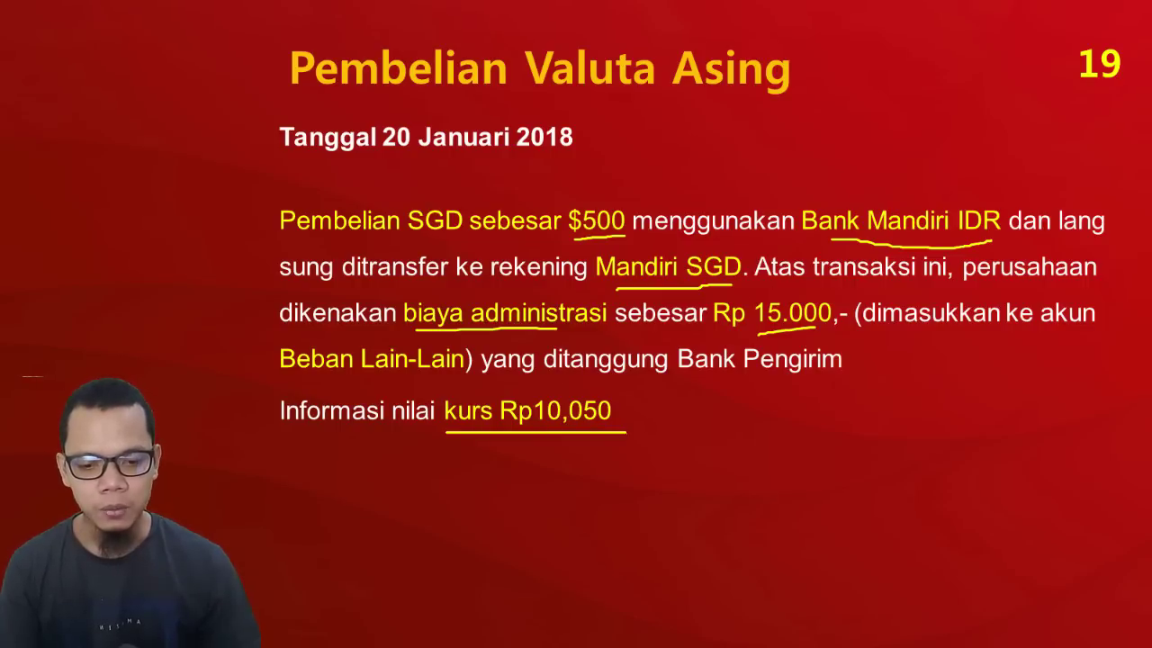
Step: Switch to Accurate Online, close the delivery form and start a bank transfer from Bank Mandiri IDR to Bank Mandiri SGD
key("alt+Tab")
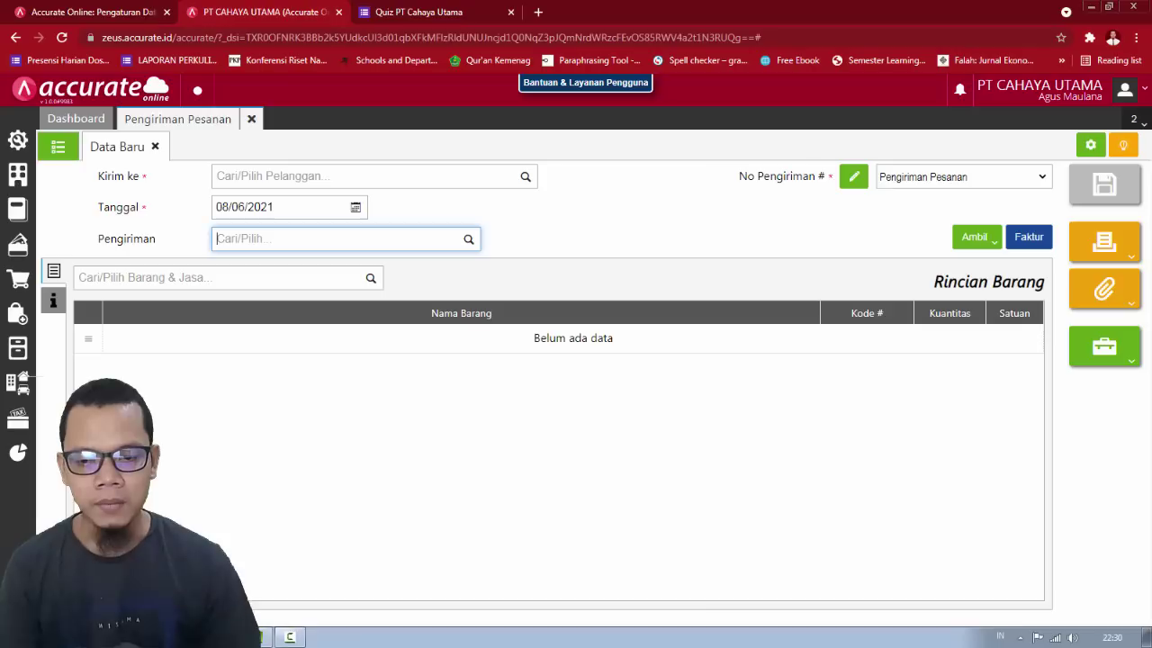
left_click(252, 119)
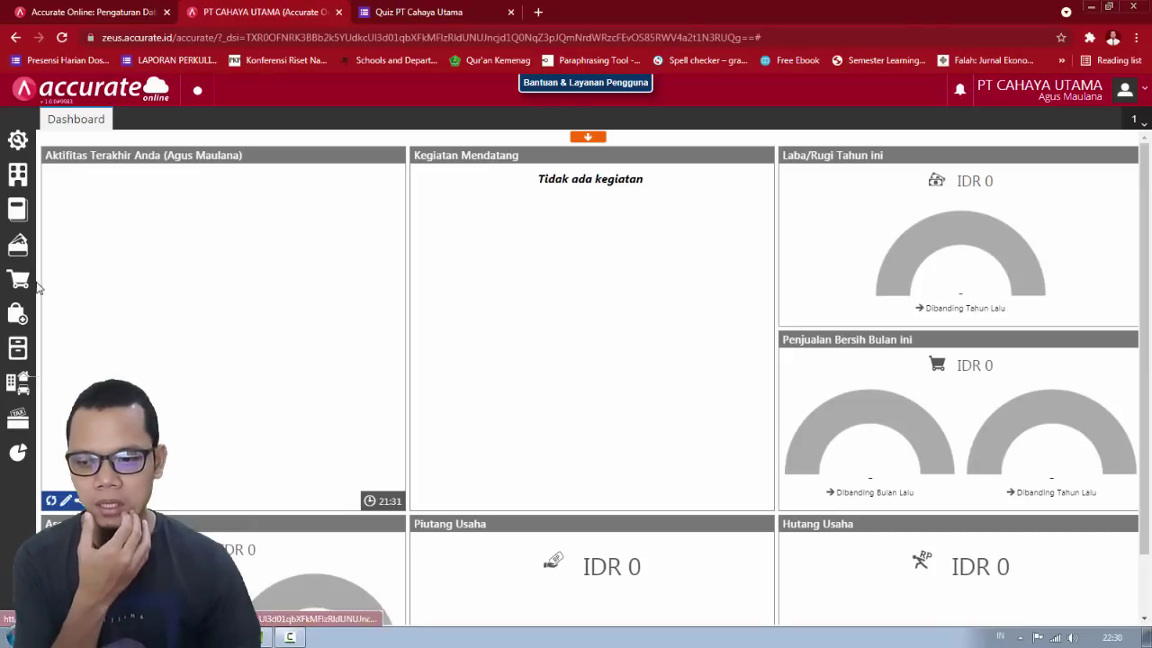
mouse_move(20, 258)
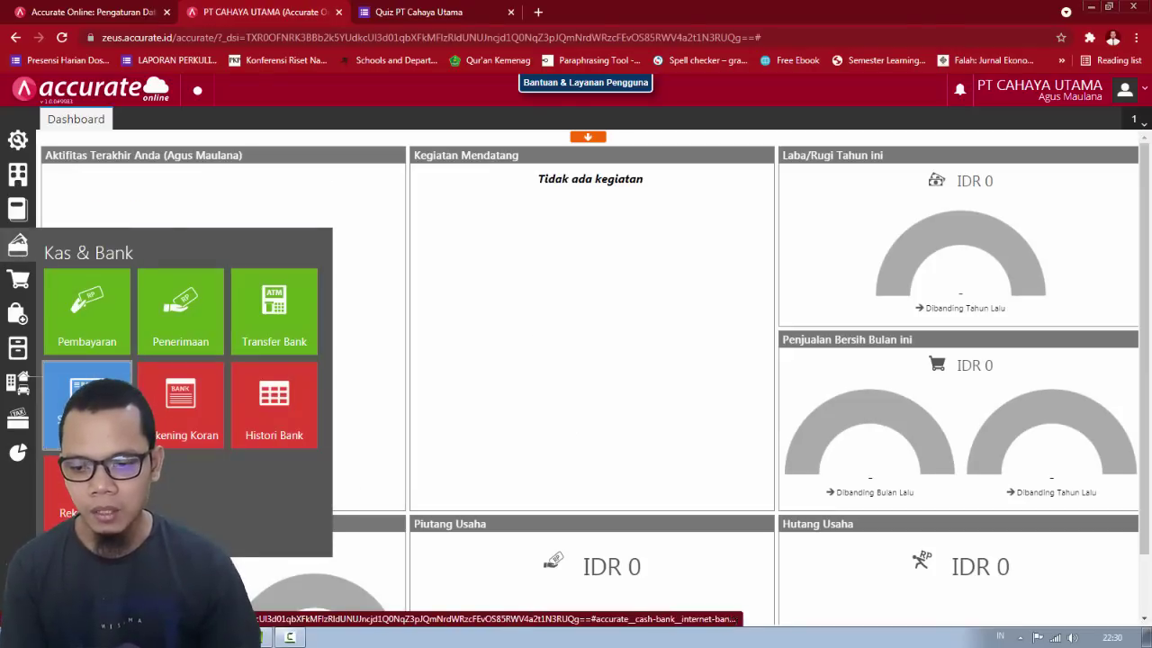
left_click(286, 341)
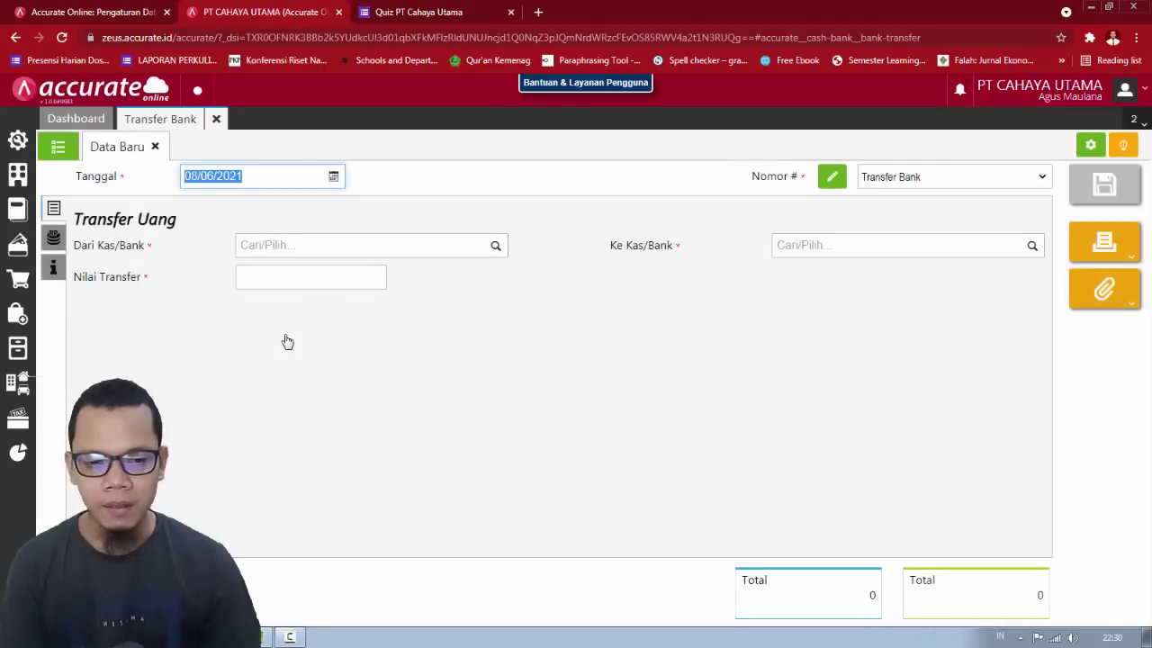
left_click(497, 254)
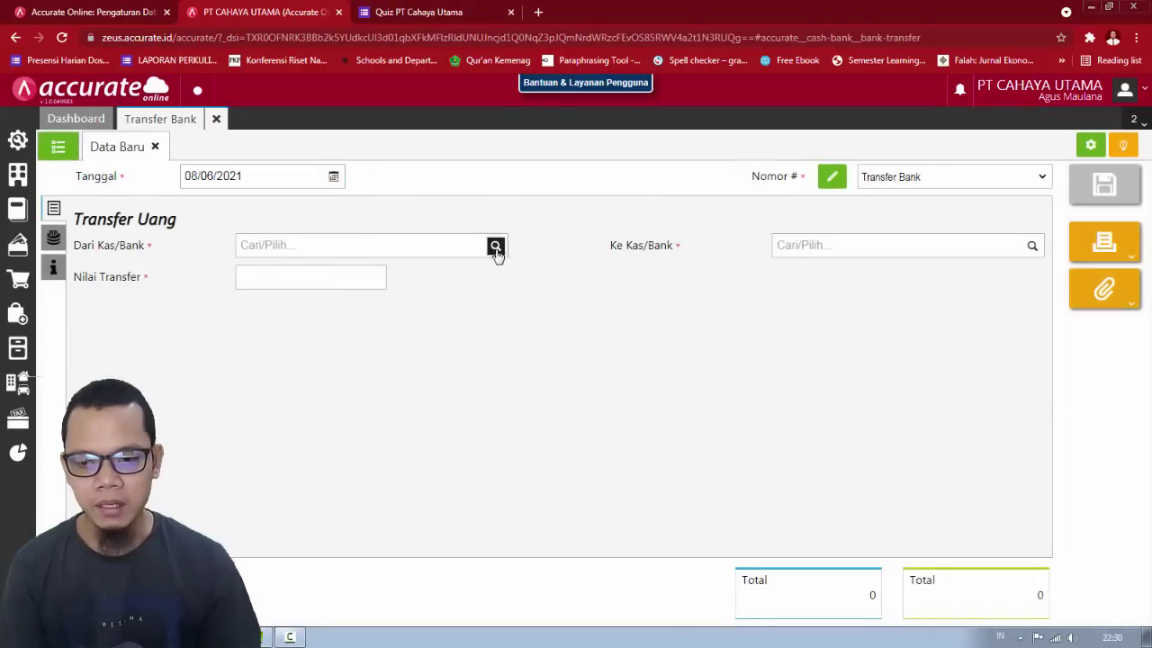
left_click(390, 370)
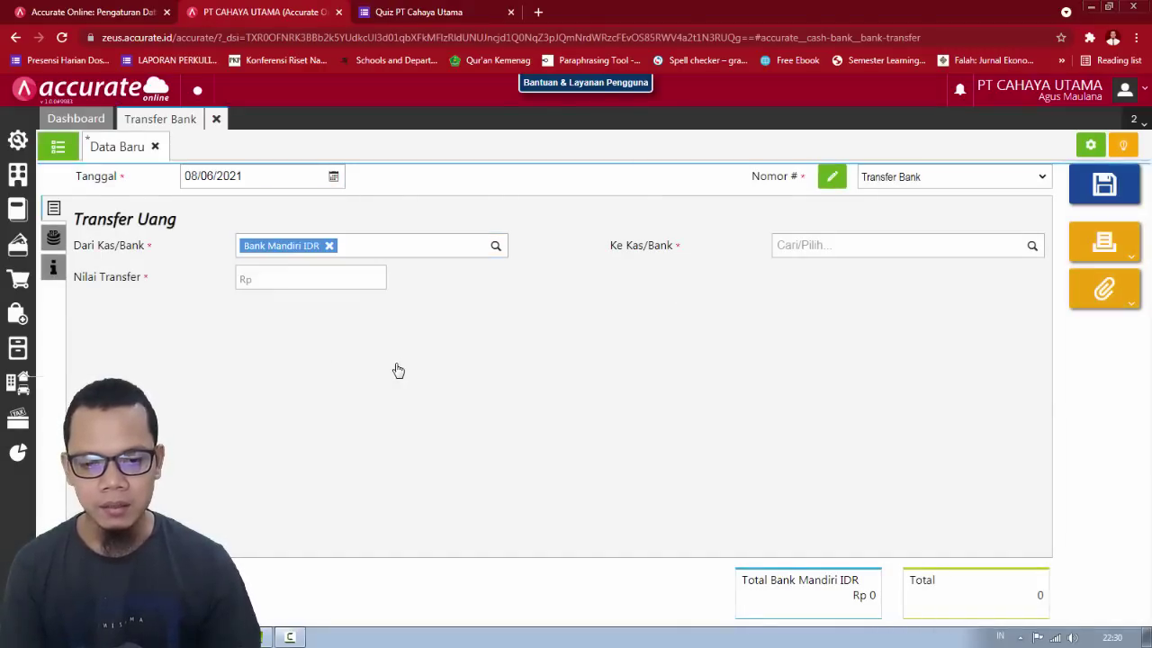
left_click(1031, 249)
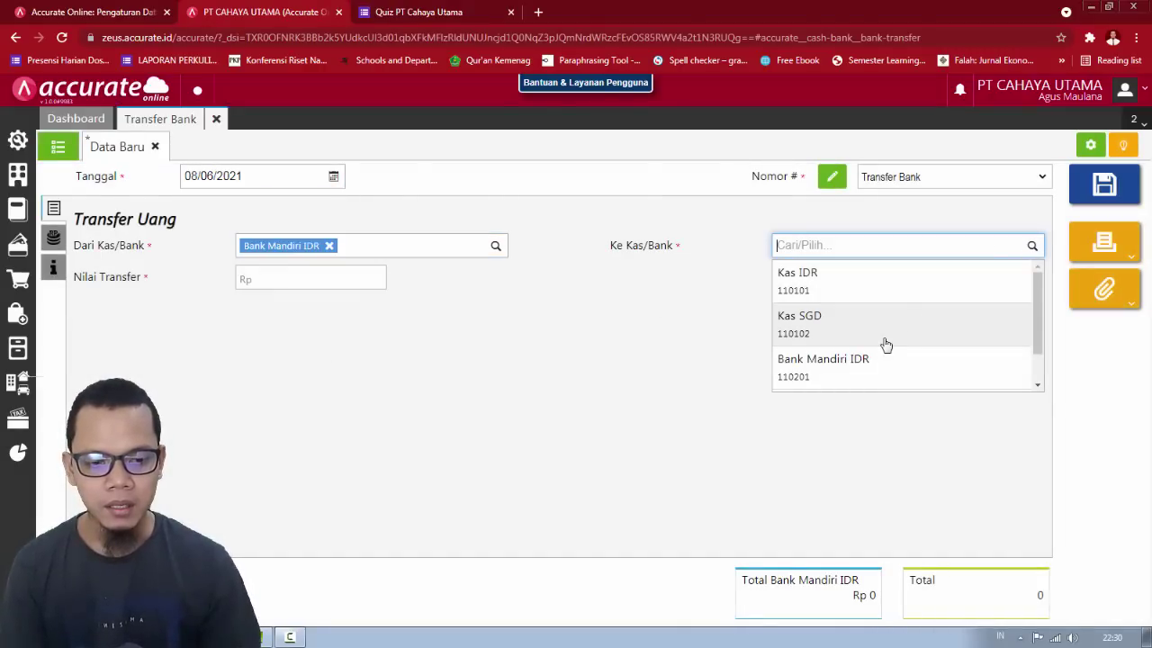
scroll(882, 342, "down", 1)
left_click(870, 369)
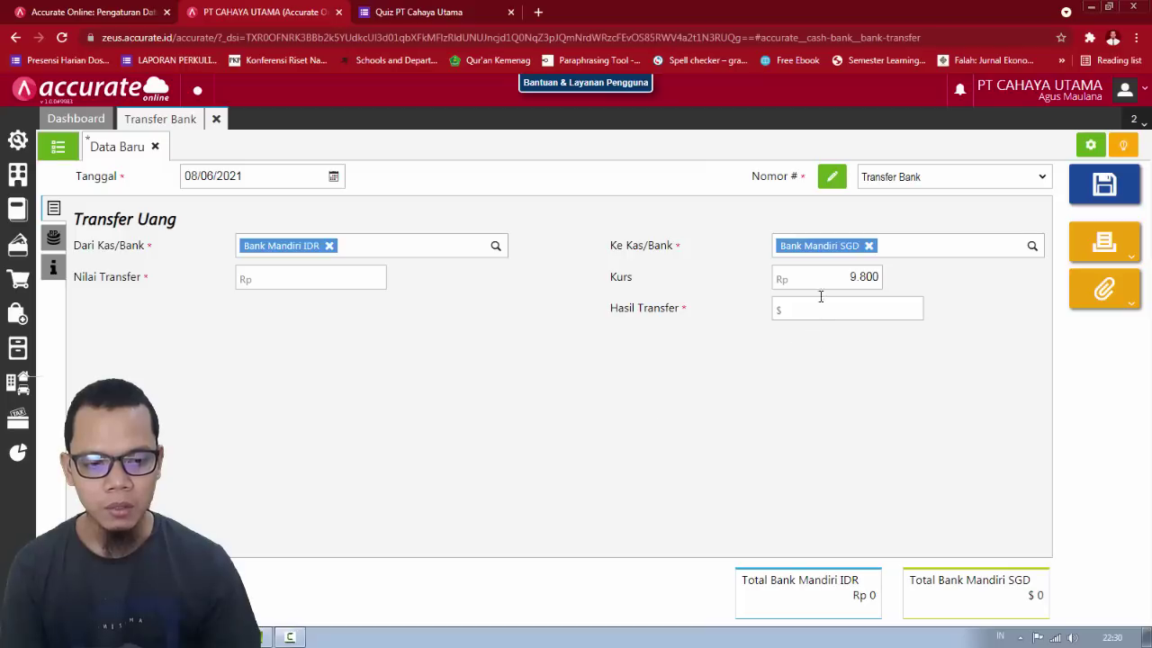
Step: Set the transfer's exchange rate (Kurs) to Rp 10.050 and the amount received (Hasil Transfer) to $ 500
left_click_drag(823, 278, 905, 285)
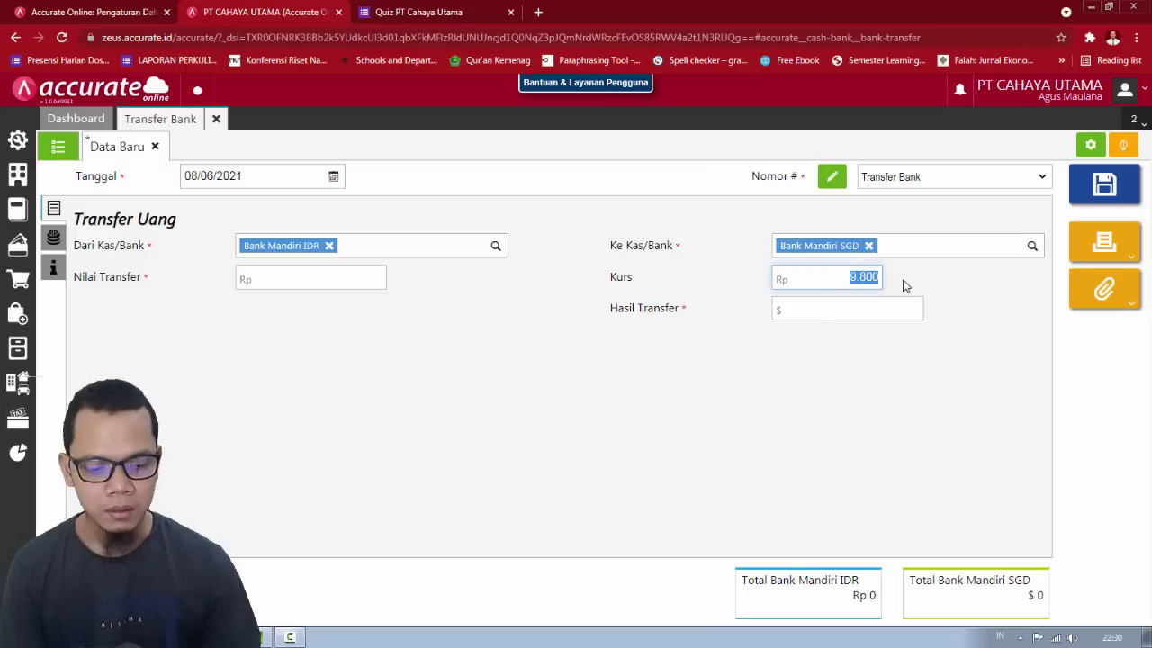
type("1")
type("00100")
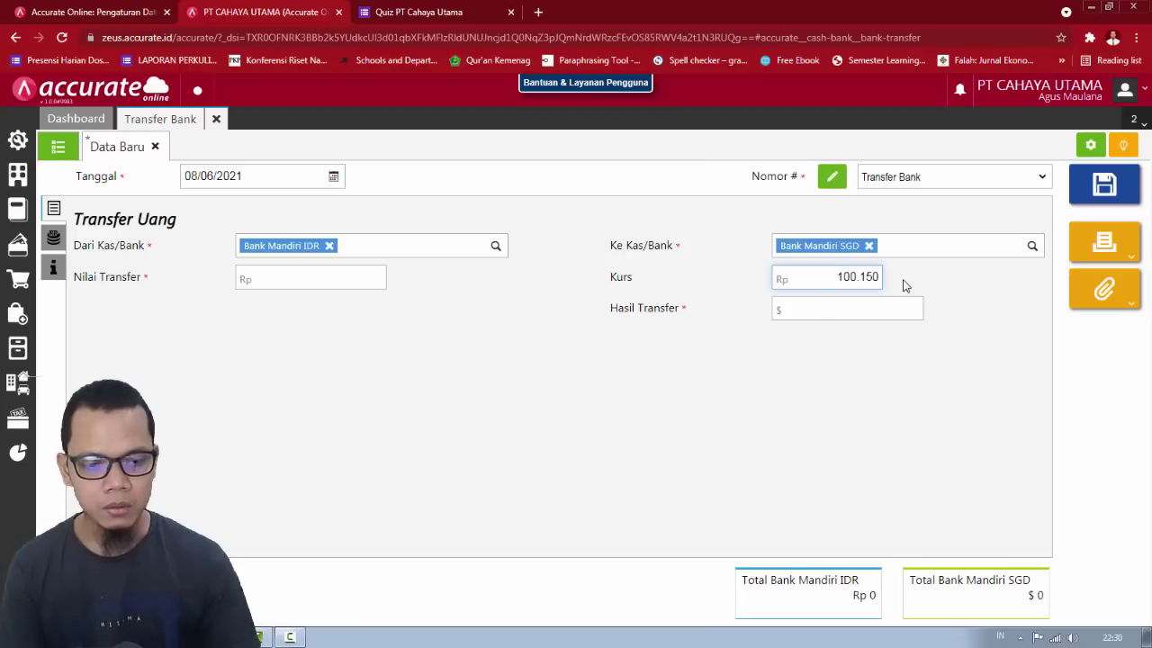
key("BackSpace")
key("BackSpace")
key("BackSpace")
type("50")
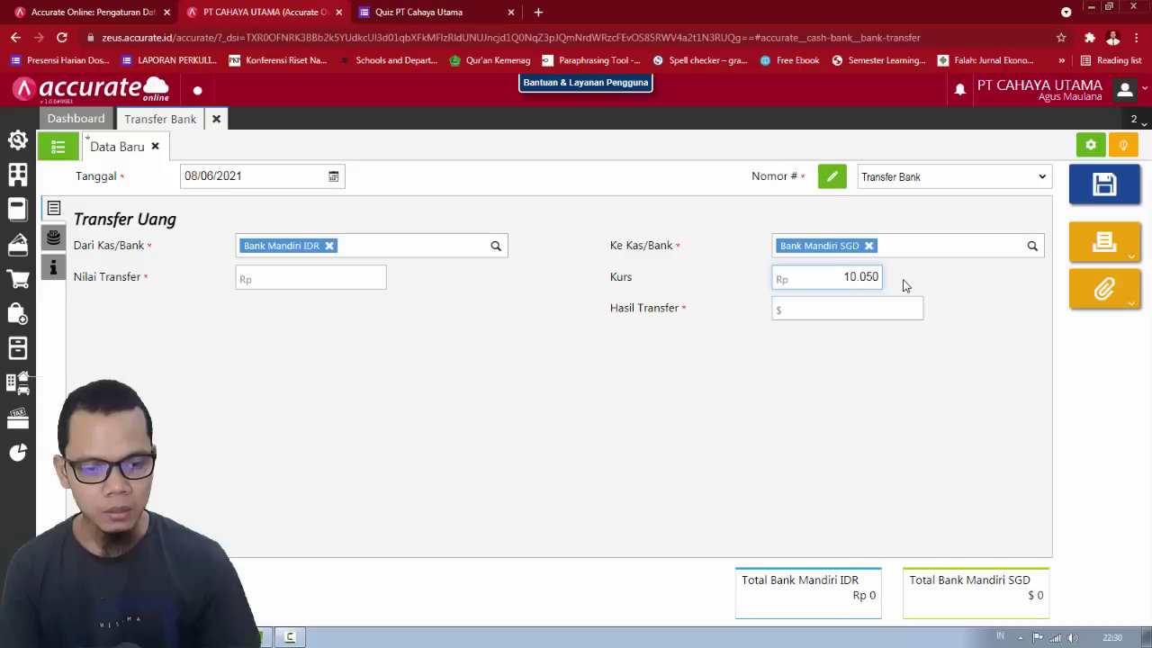
left_click(854, 307)
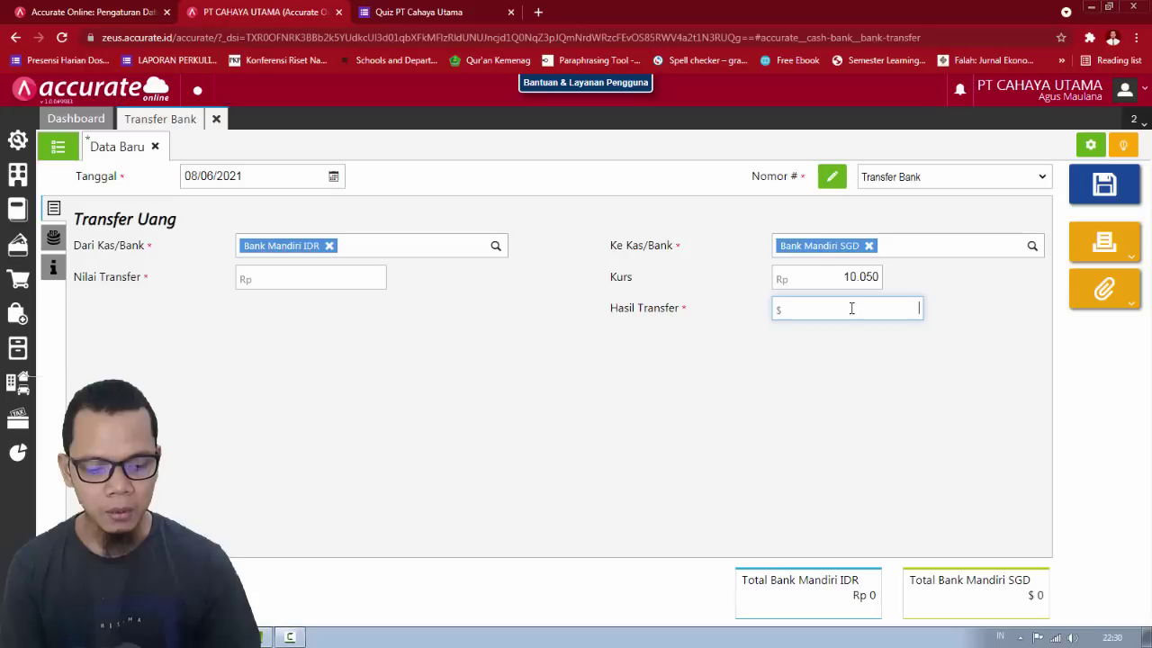
type("500")
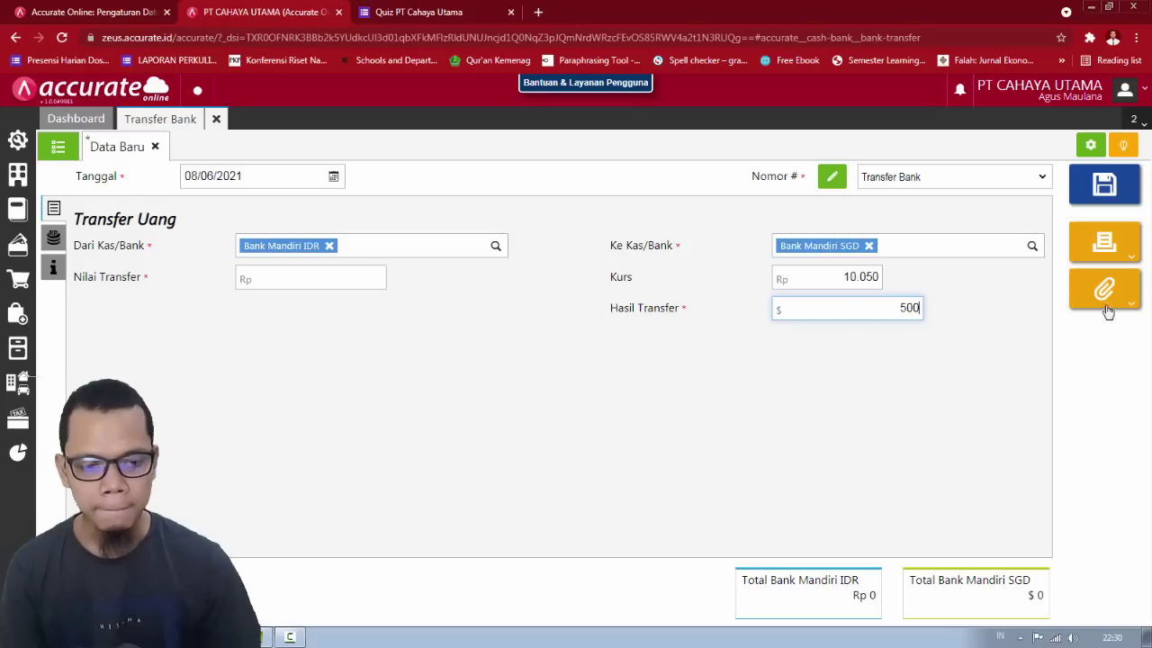
left_click(909, 407)
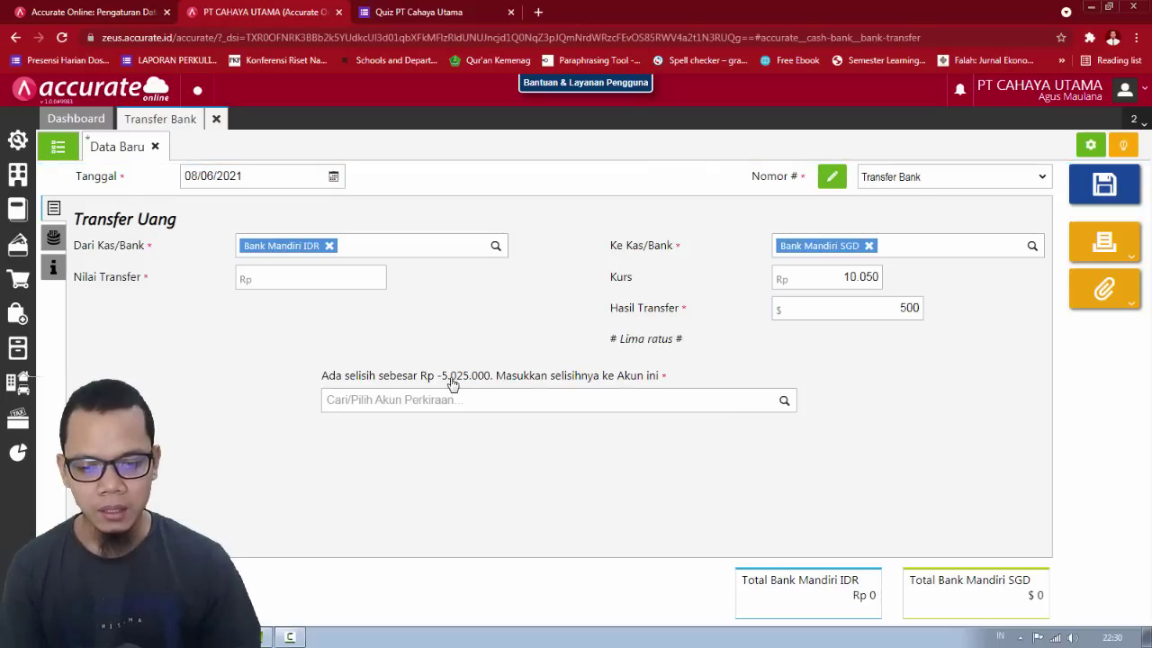
Step: Set the transfer amount (Nilai Transfer) from Bank Mandiri IDR to Rp 5.025.000
left_click(317, 280)
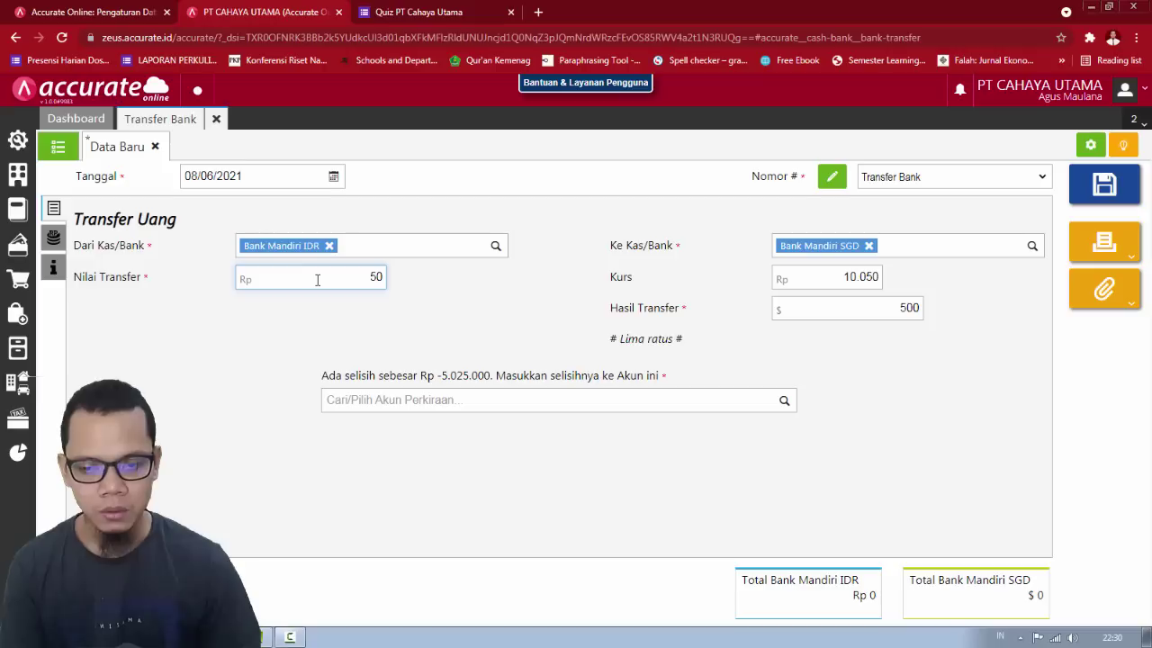
type("5.025.000")
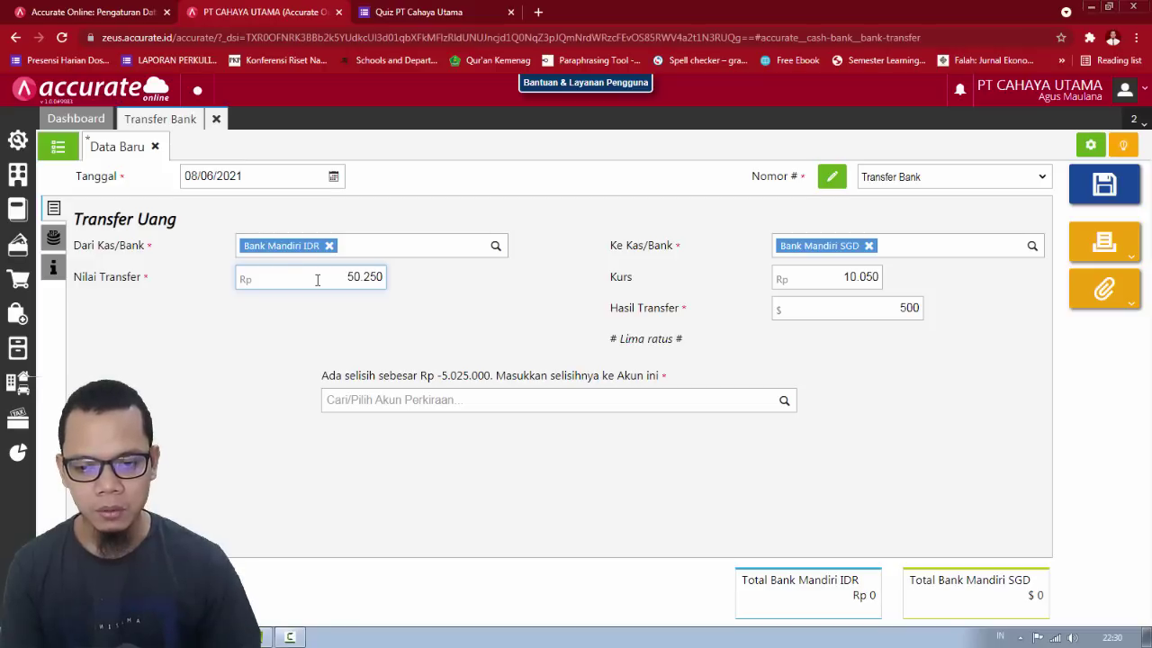
left_click(303, 340)
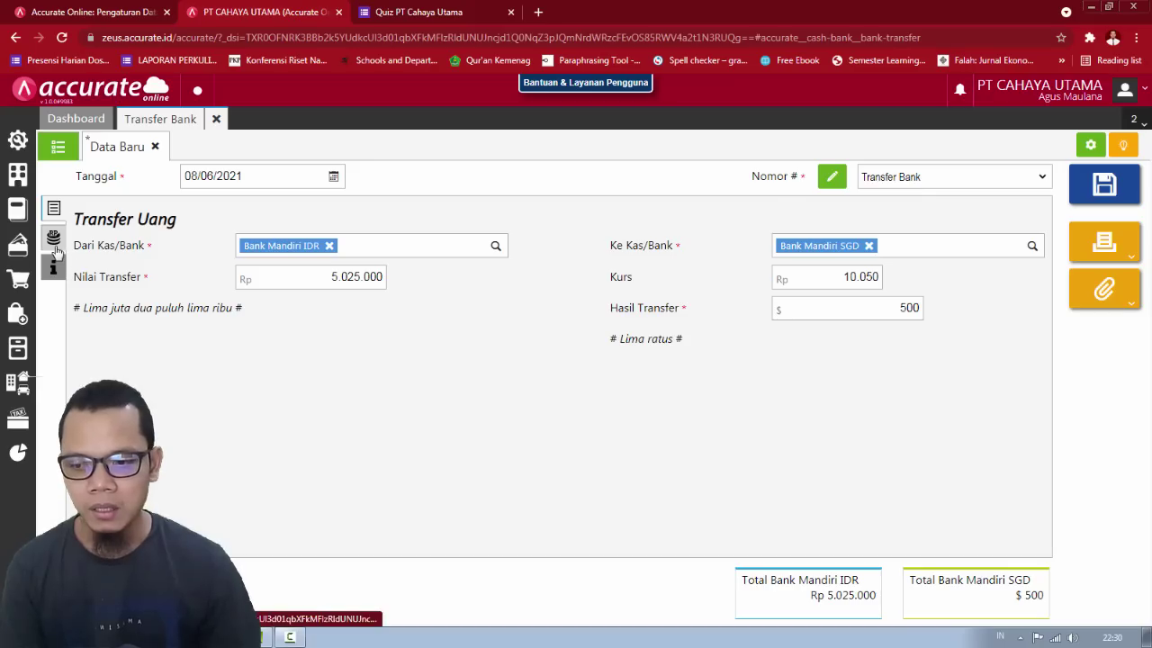
Step: Add a transfer cost of Rp 15.000 on the Beban Lain-lain account, charged to Bank Pengirim
left_click(54, 245)
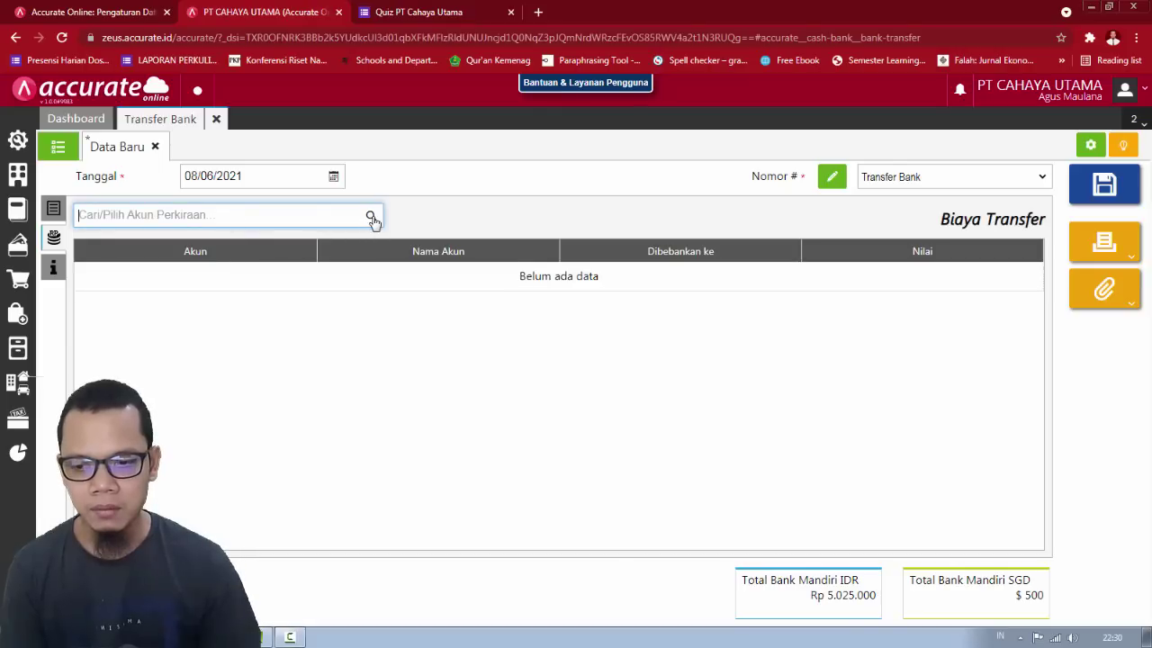
left_click(372, 219)
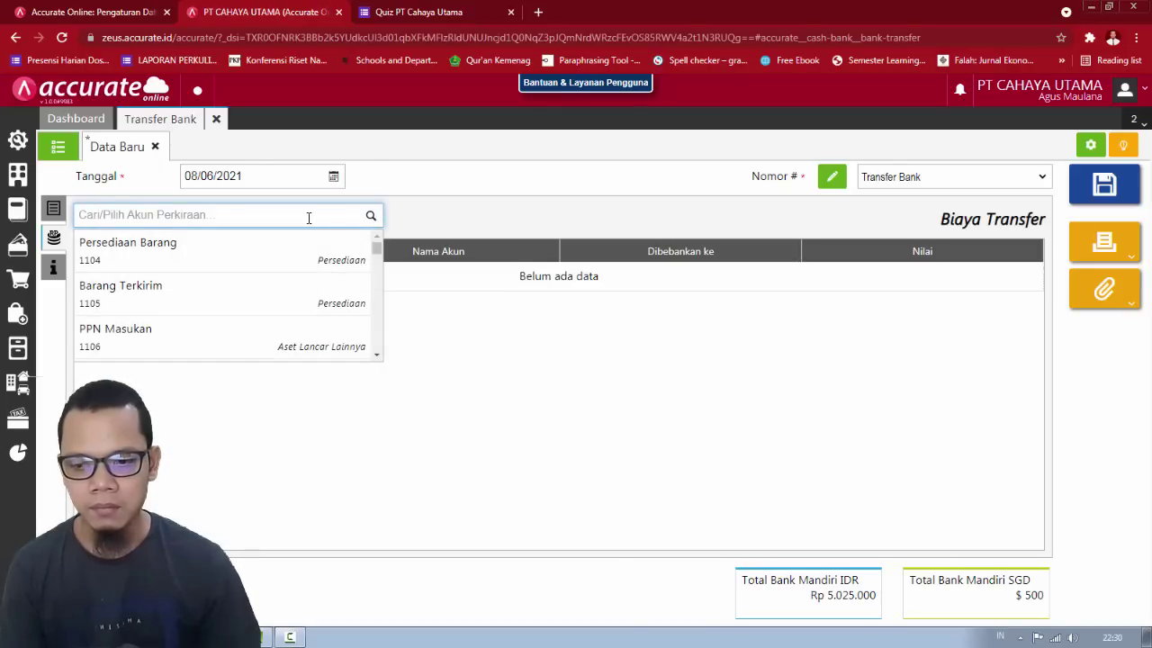
key("alt+Tab")
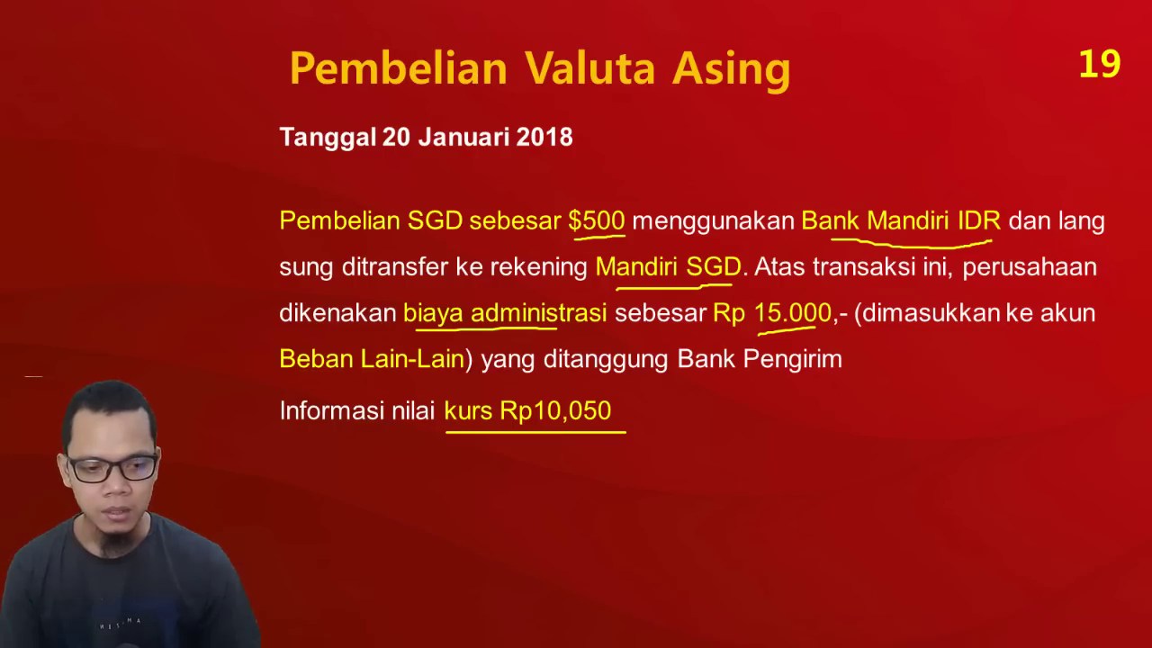
key("alt+Tab")
type("b")
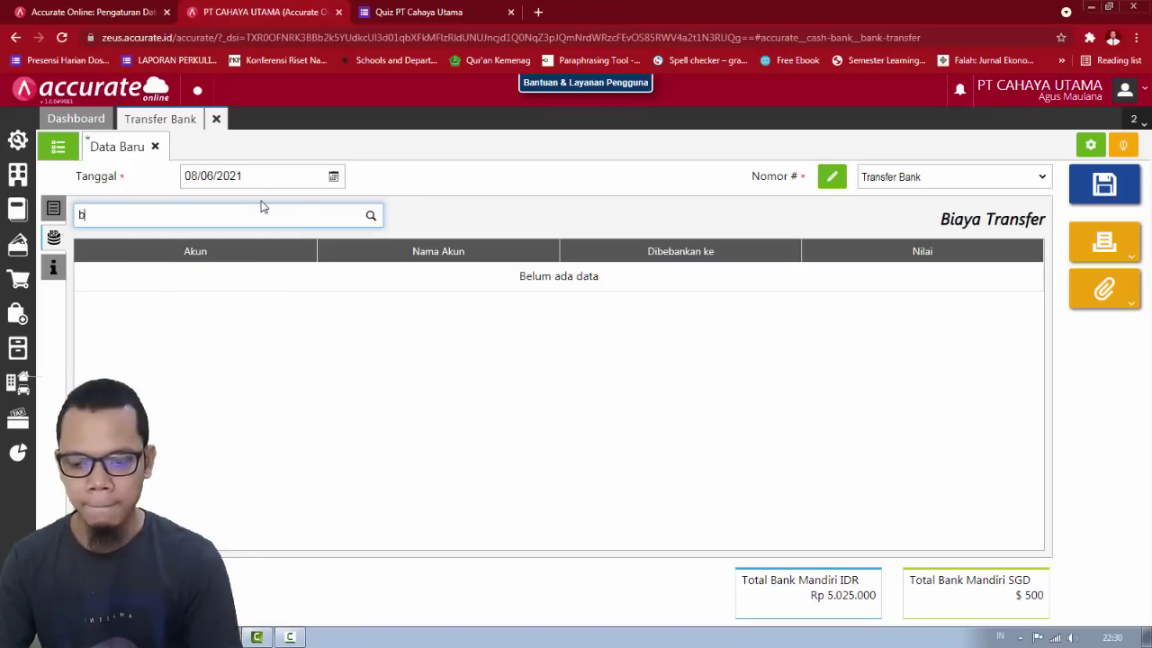
type("eban")
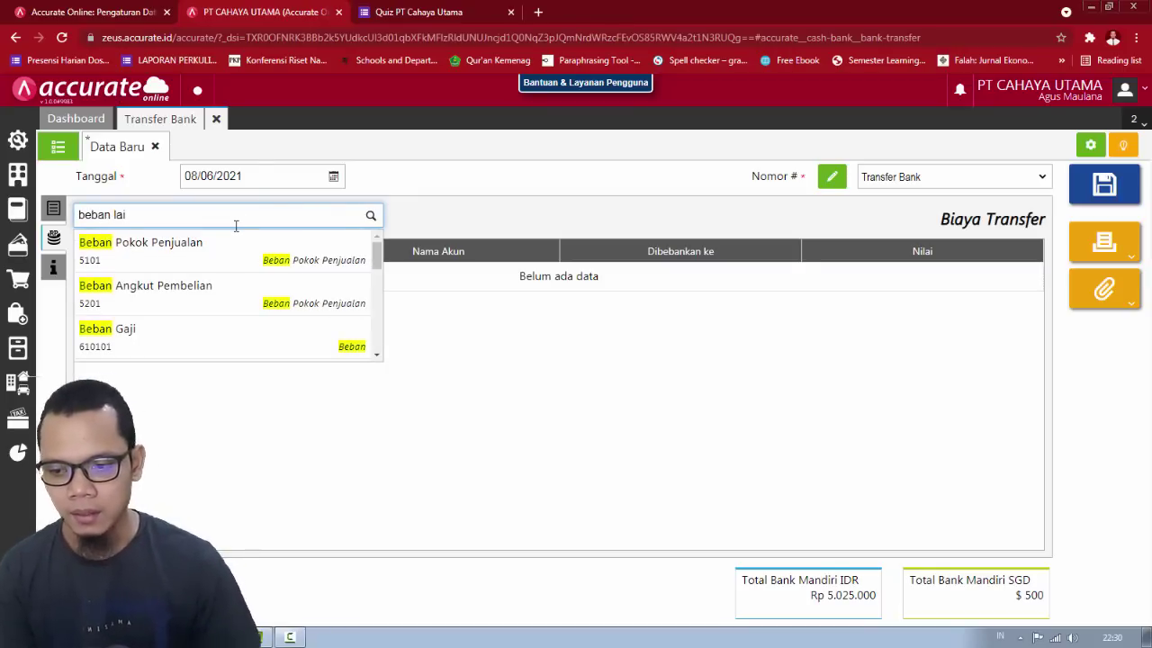
type(" lai")
left_click(257, 261)
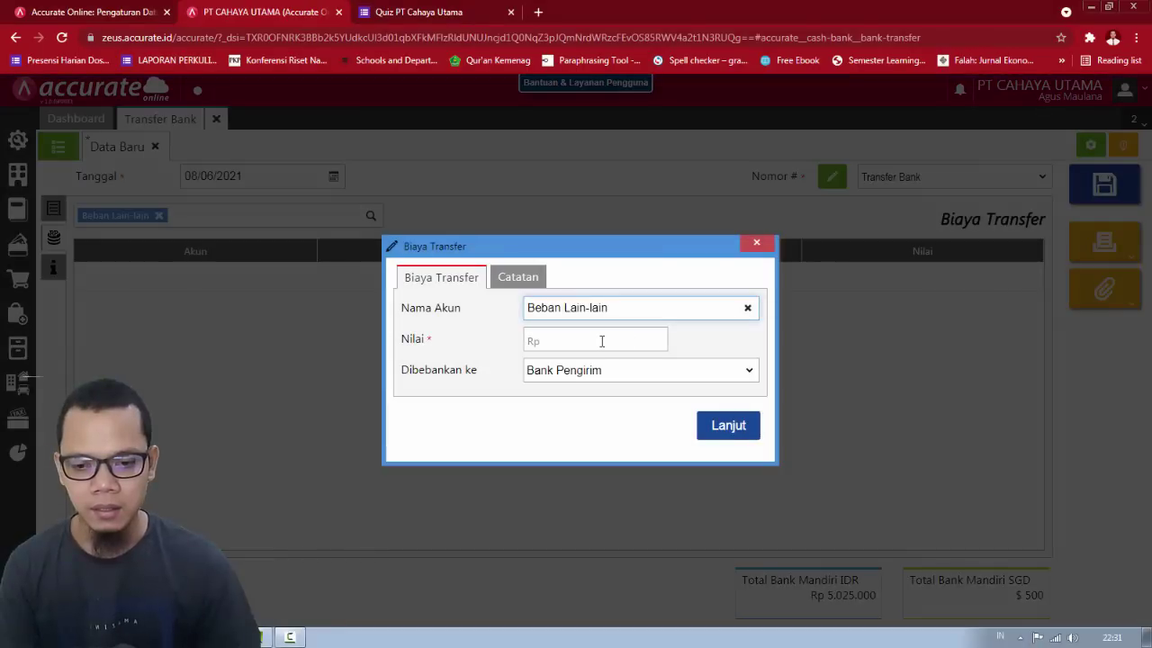
left_click(602, 341)
type("1.500")
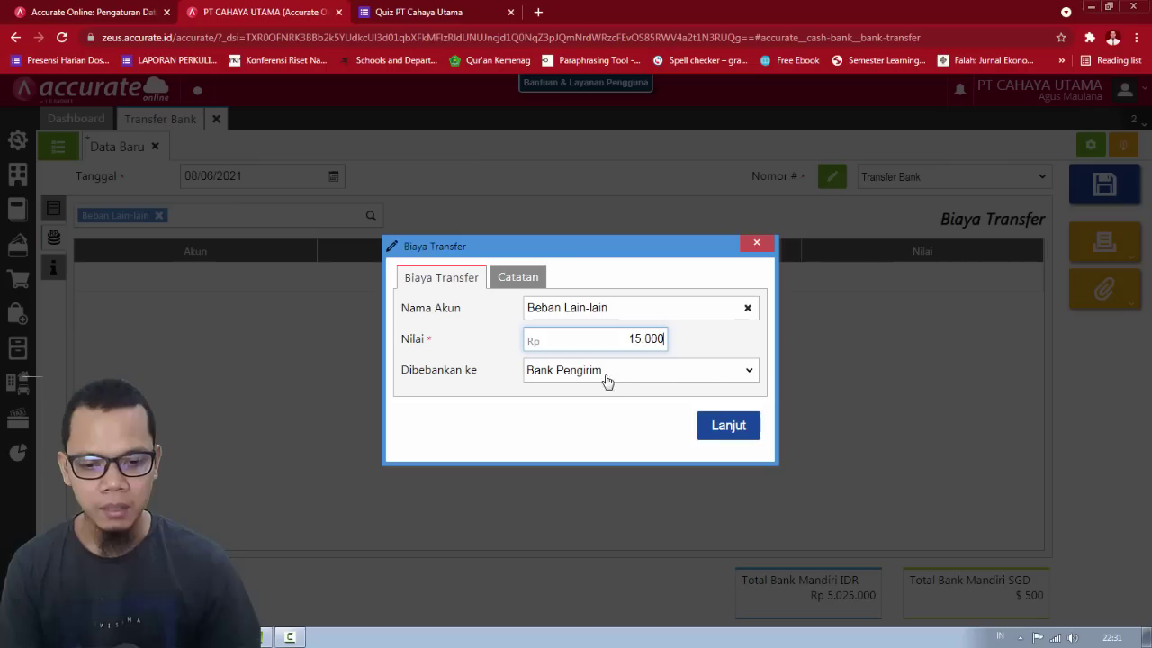
left_click(734, 432)
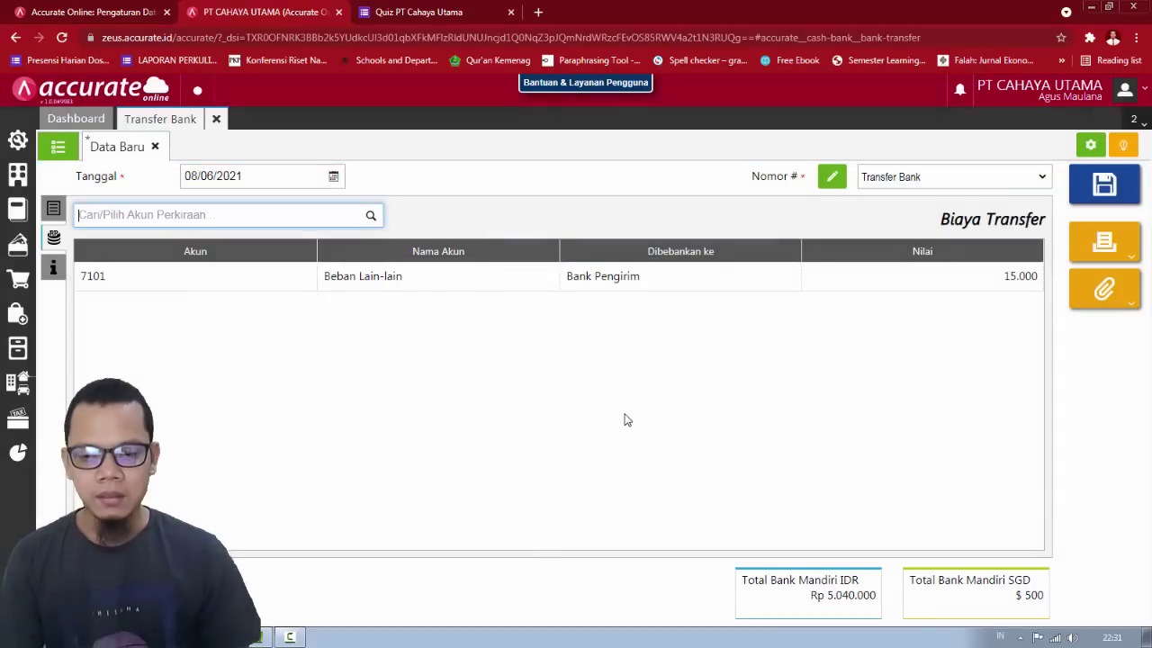
Step: Check the transfer details against the Pembelian Valuta Asing slide and save the bank transfer
left_click(53, 208)
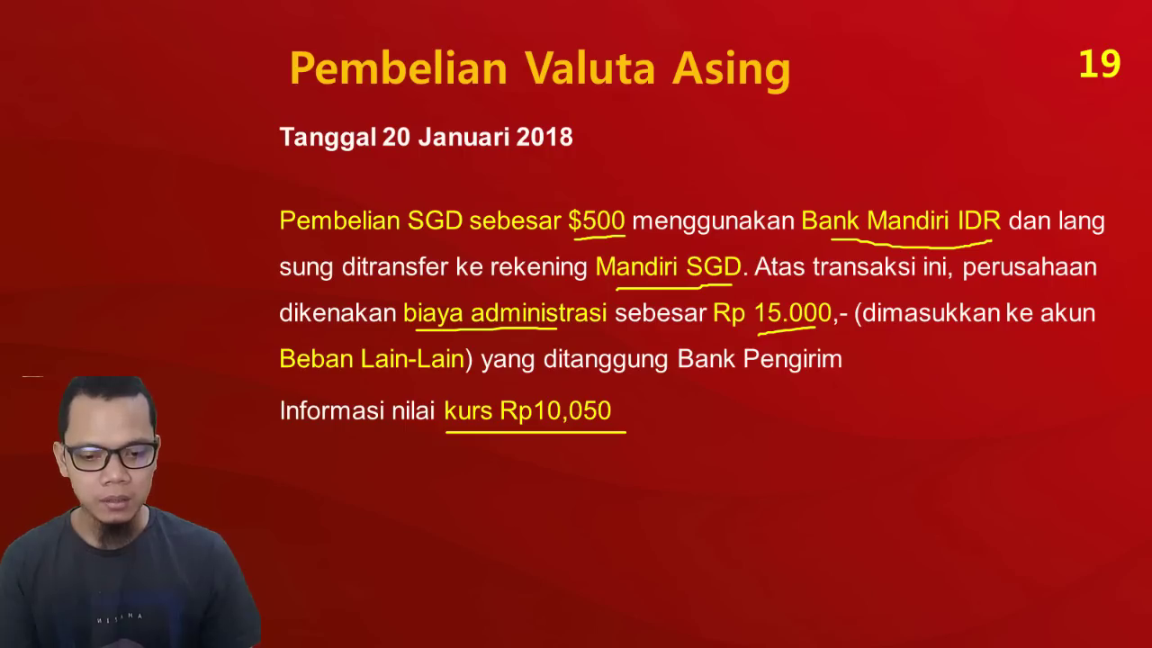
key("alt+Tab")
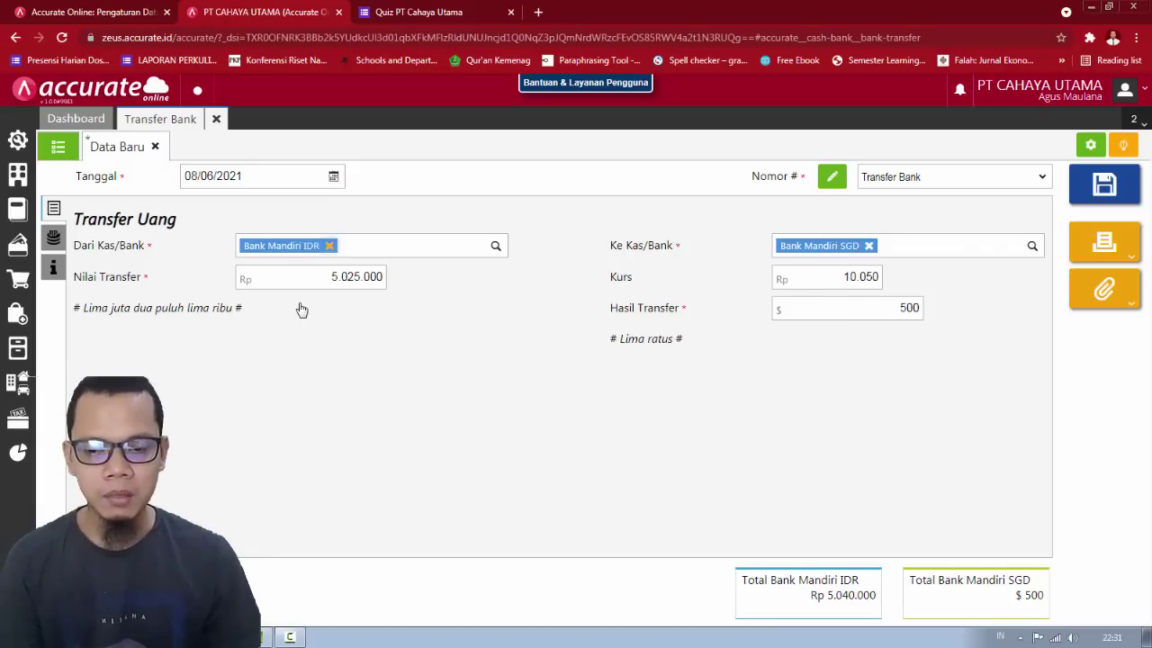
left_click(1104, 185)
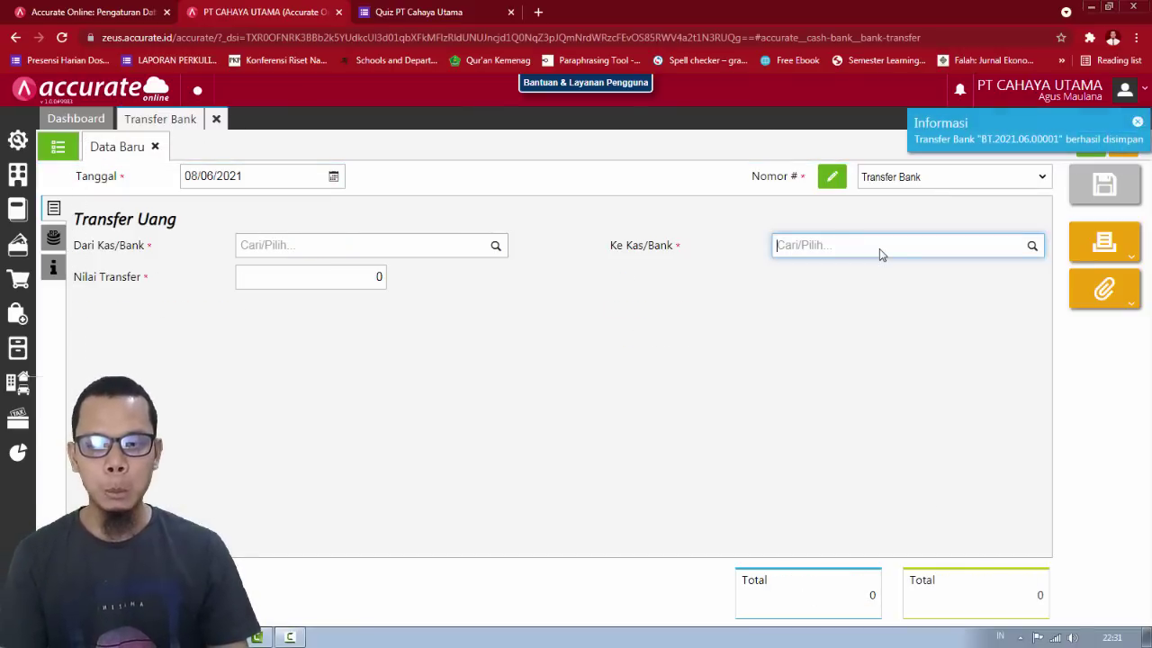
Step: Reopen the saved bank transfer, set its date to 20/01/2018 and save it again
left_click(61, 146)
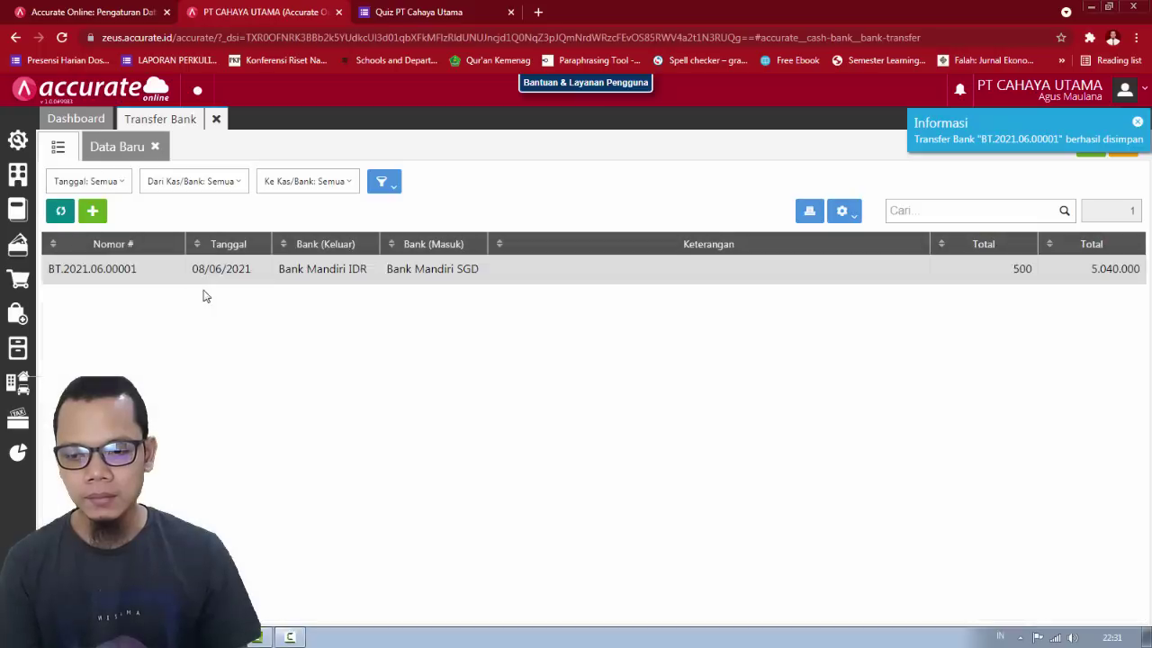
left_click(314, 275)
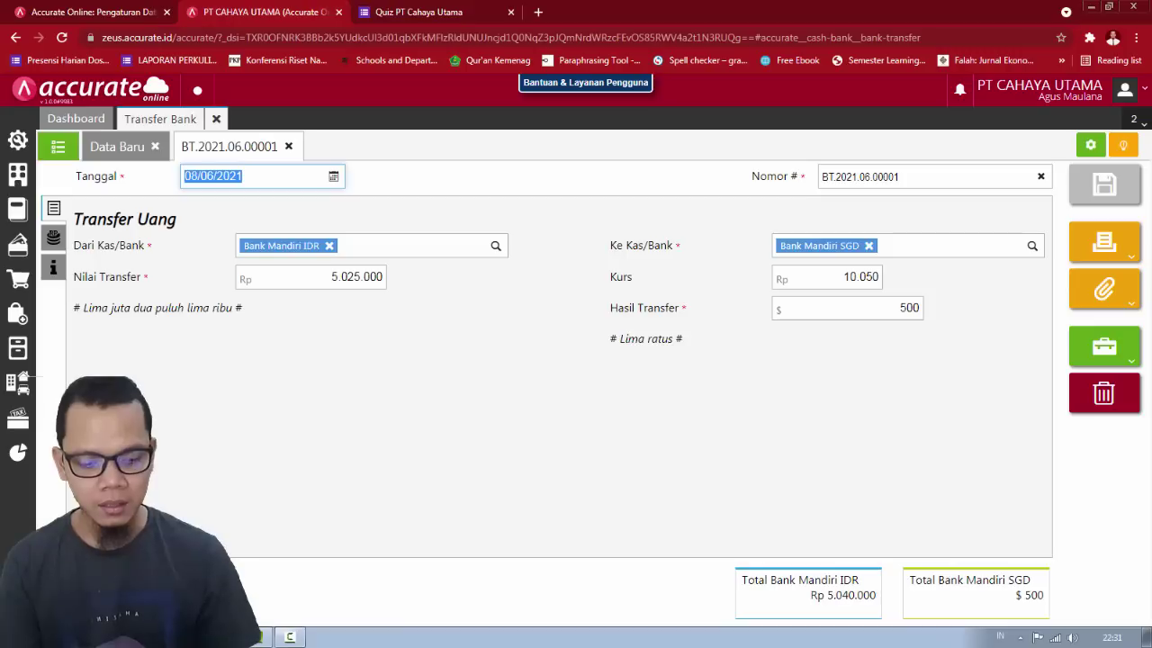
type("200120")
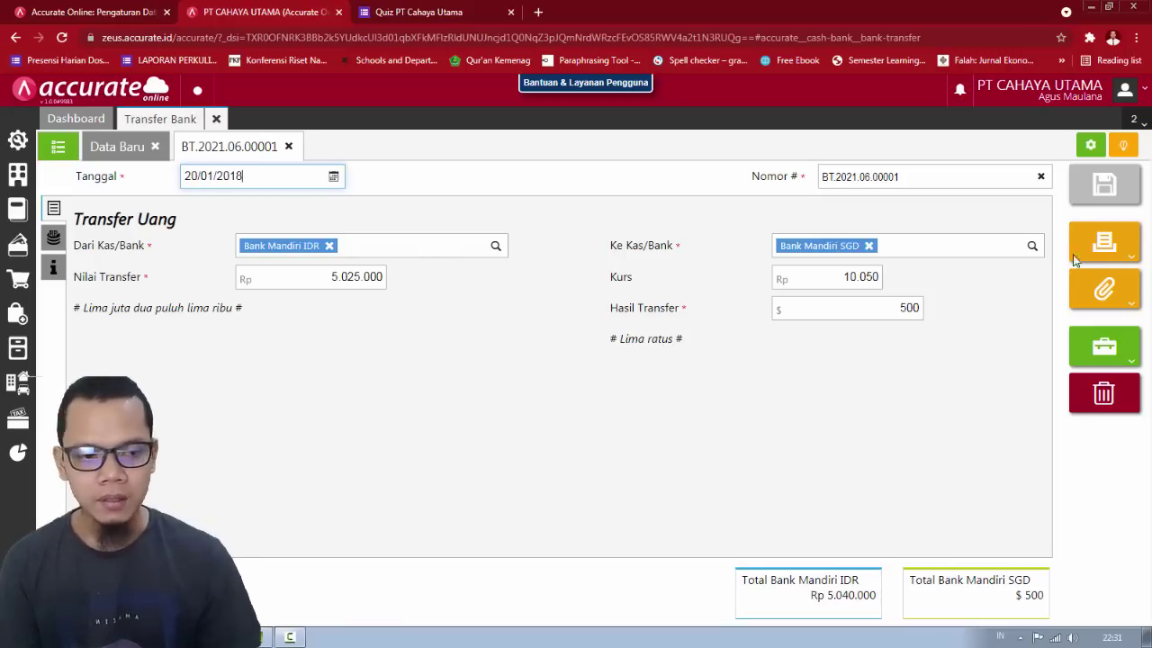
left_click(1121, 200)
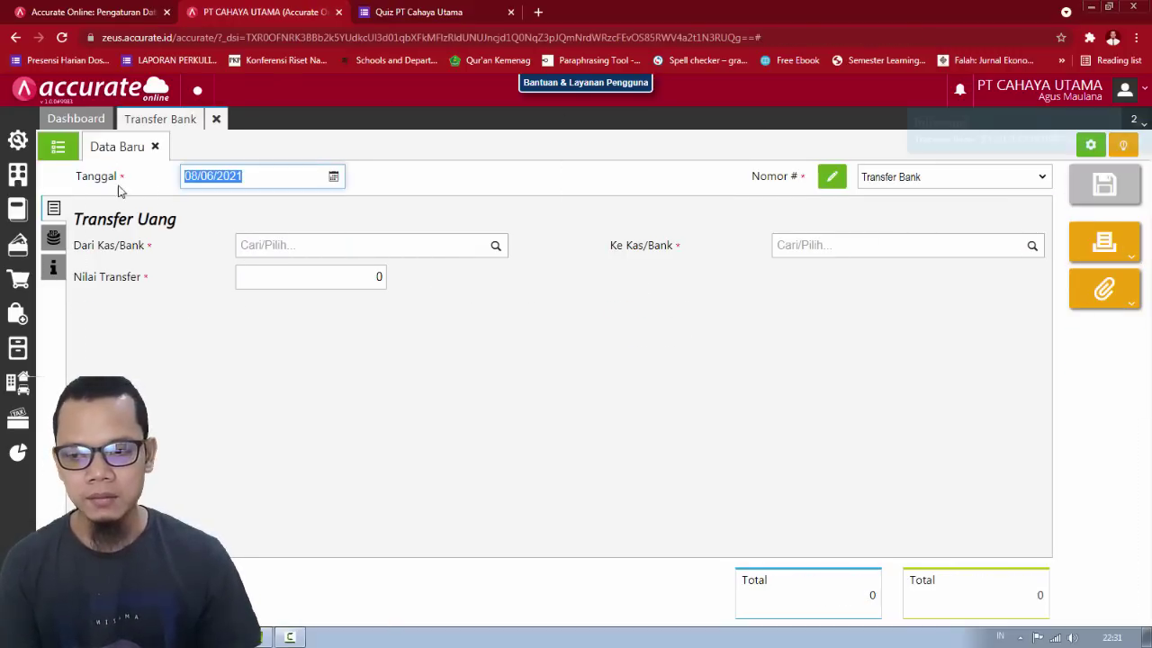
Step: Open the bank transfer from the transfer list and view its journal details (Rincian Jurnal)
left_click(42, 146)
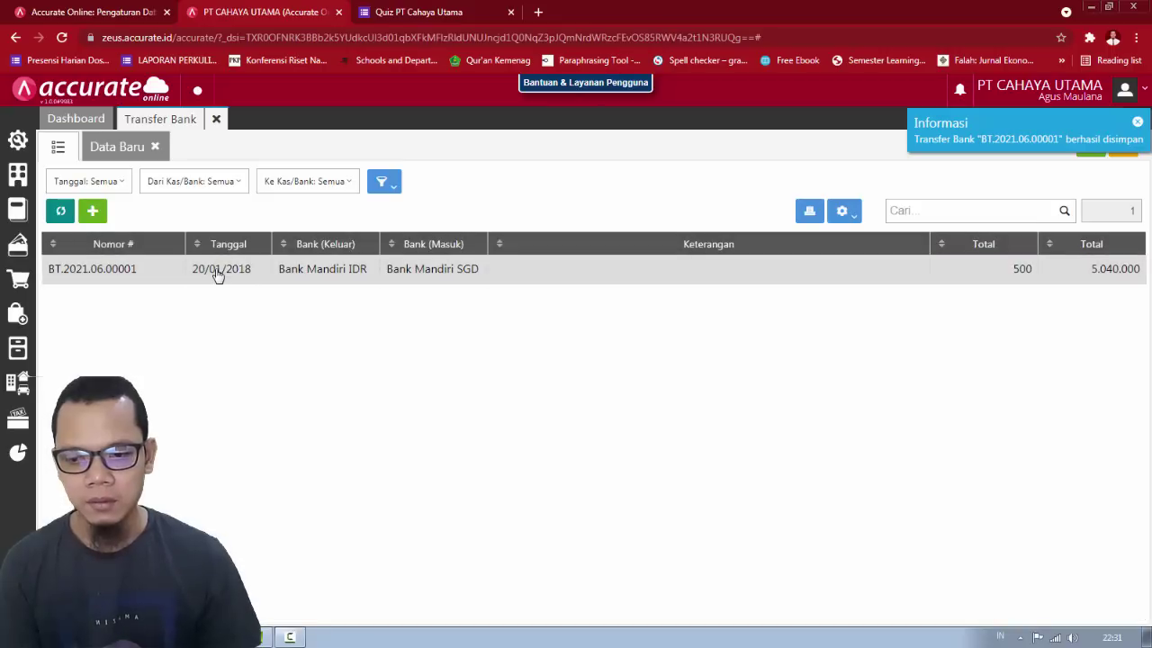
left_click(307, 272)
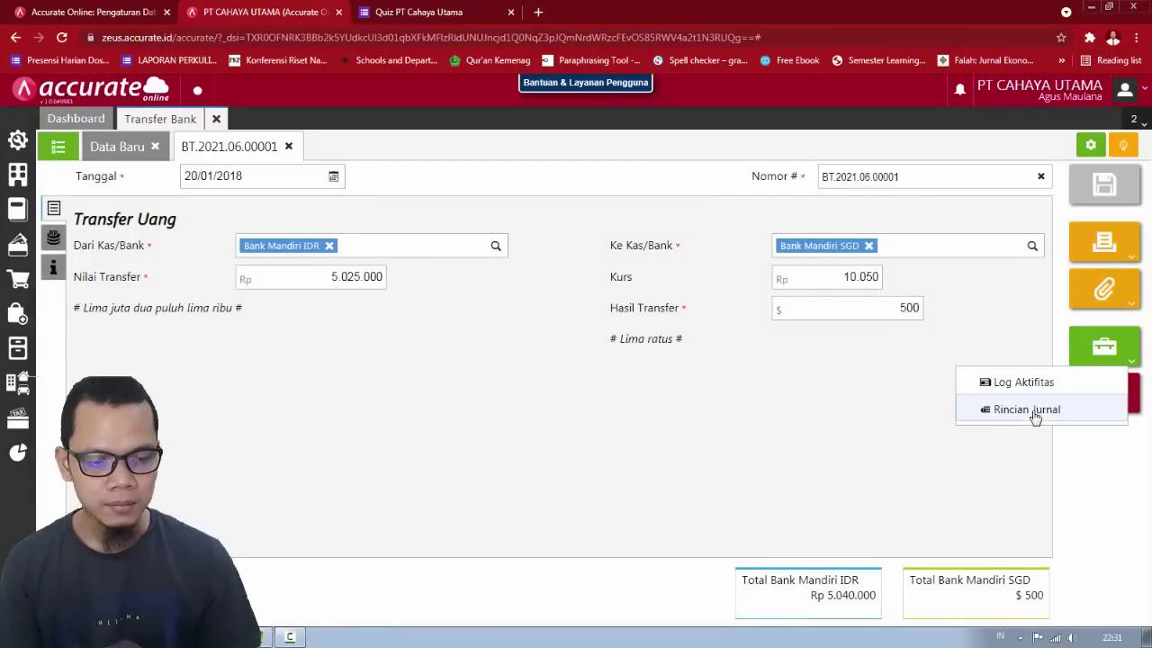
left_click(1035, 409)
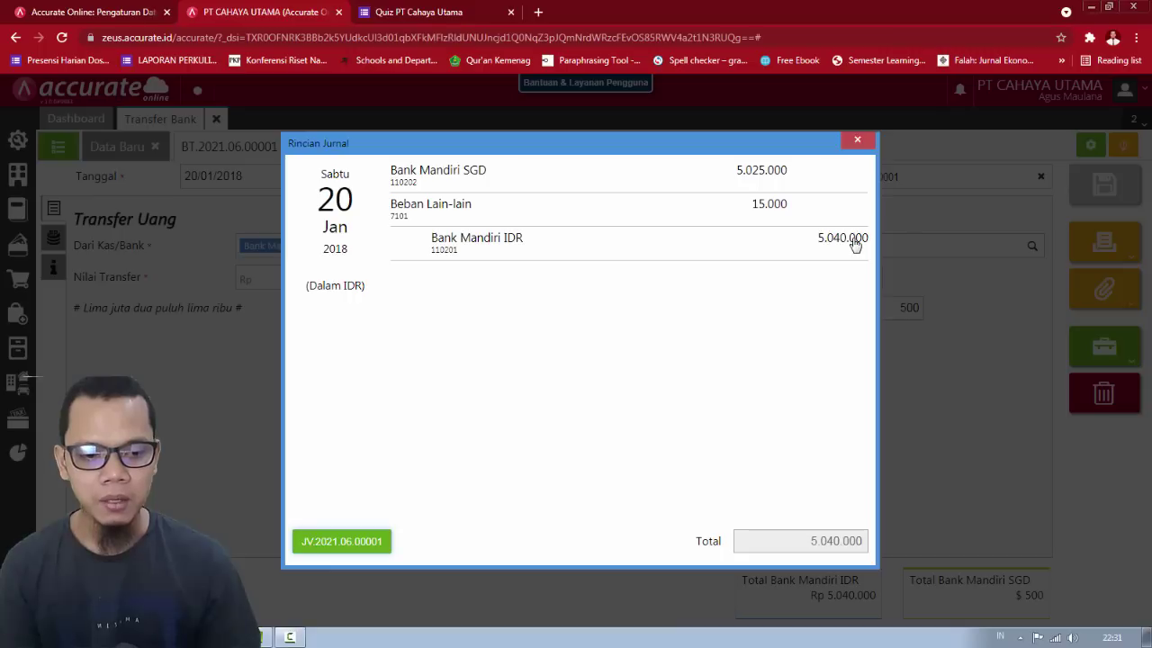
Step: Close the journal details and the Transfer Bank module, then switch to the Pesanan Khusus Modifikasi Barang slide and underline its date
left_click(857, 140)
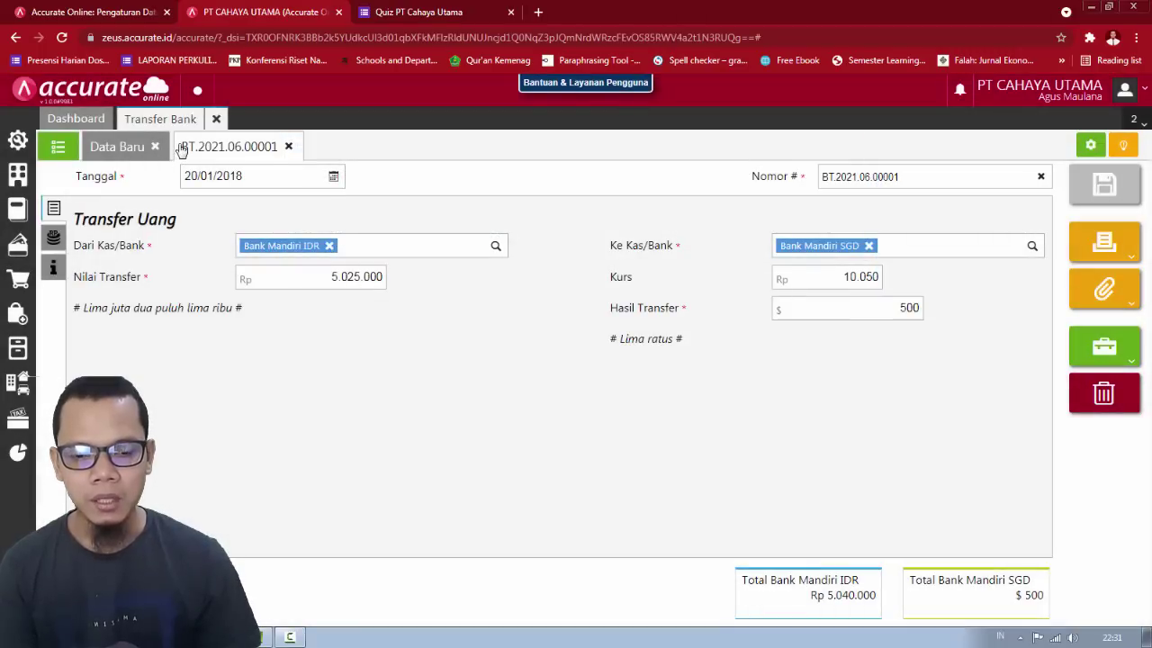
left_click(223, 124)
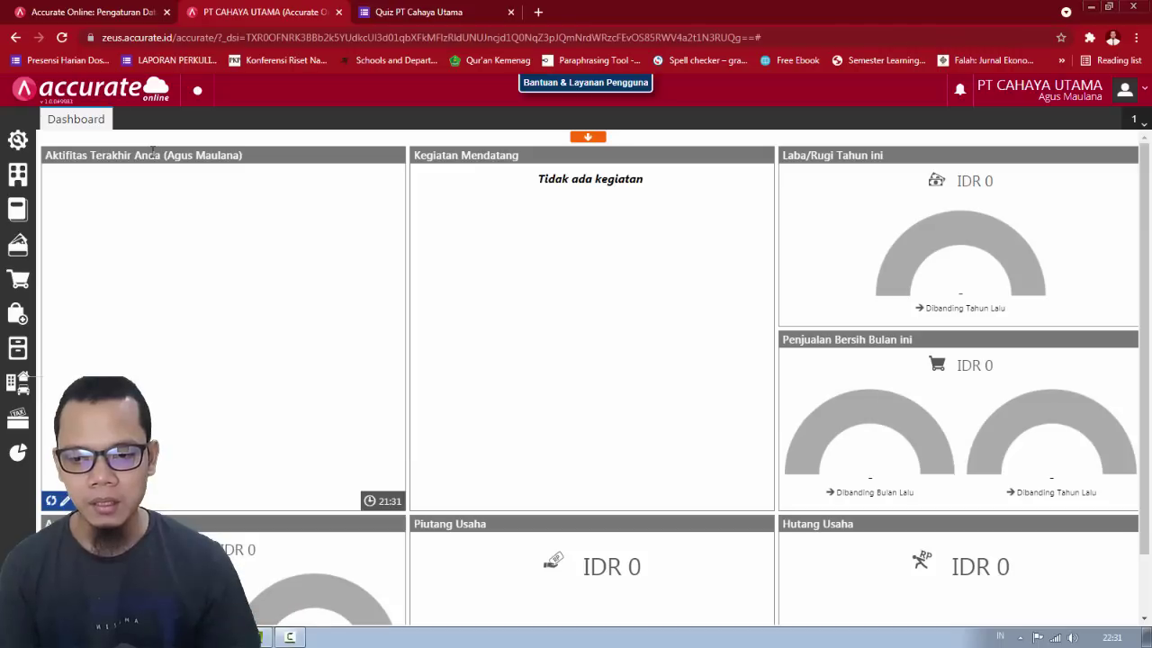
key("alt+Tab")
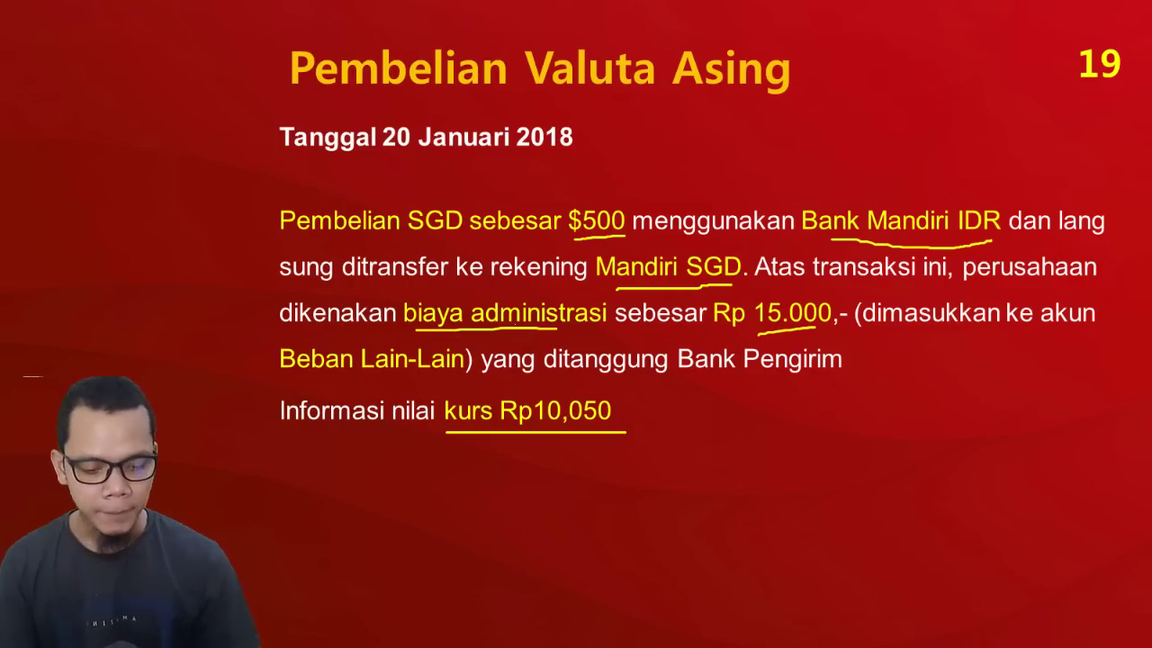
key("Right")
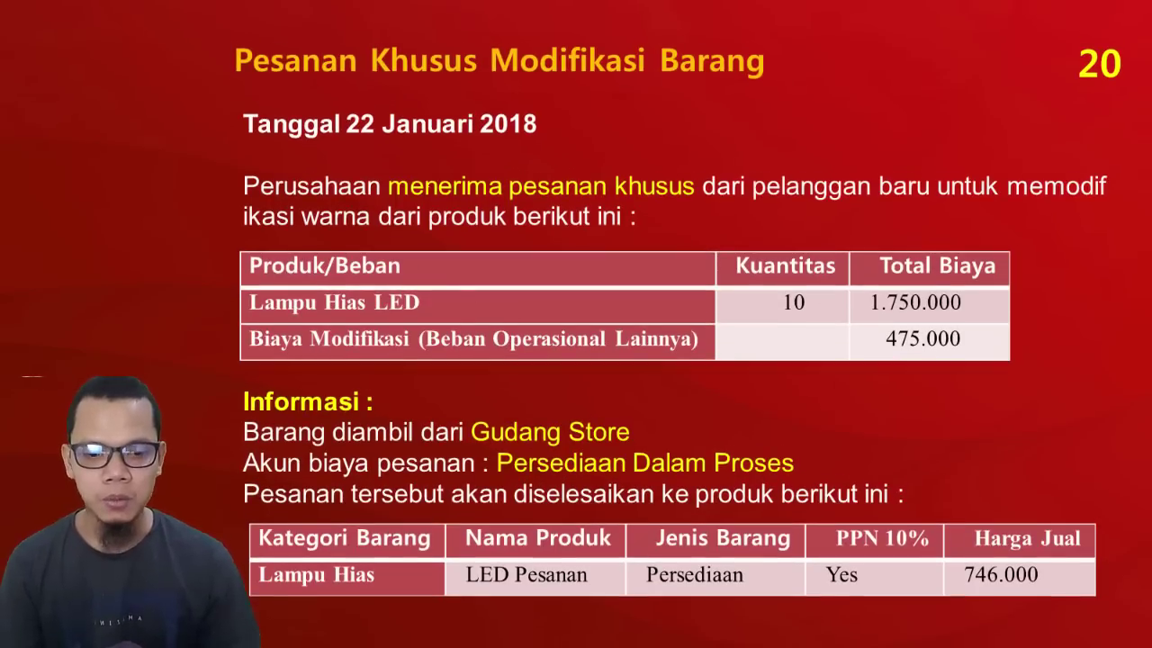
left_click_drag(335, 139, 517, 142)
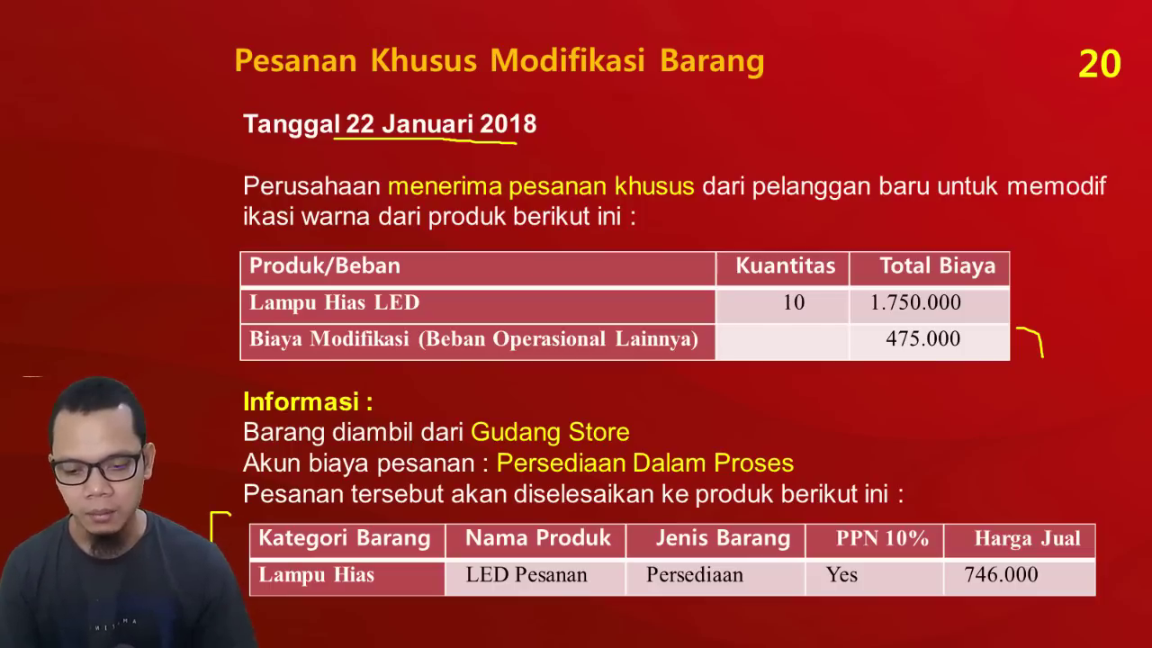
Step: Switch back to Accurate Online and start a new Pekerjaan Pesanan record dated 22/01/2018
key("alt+Tab")
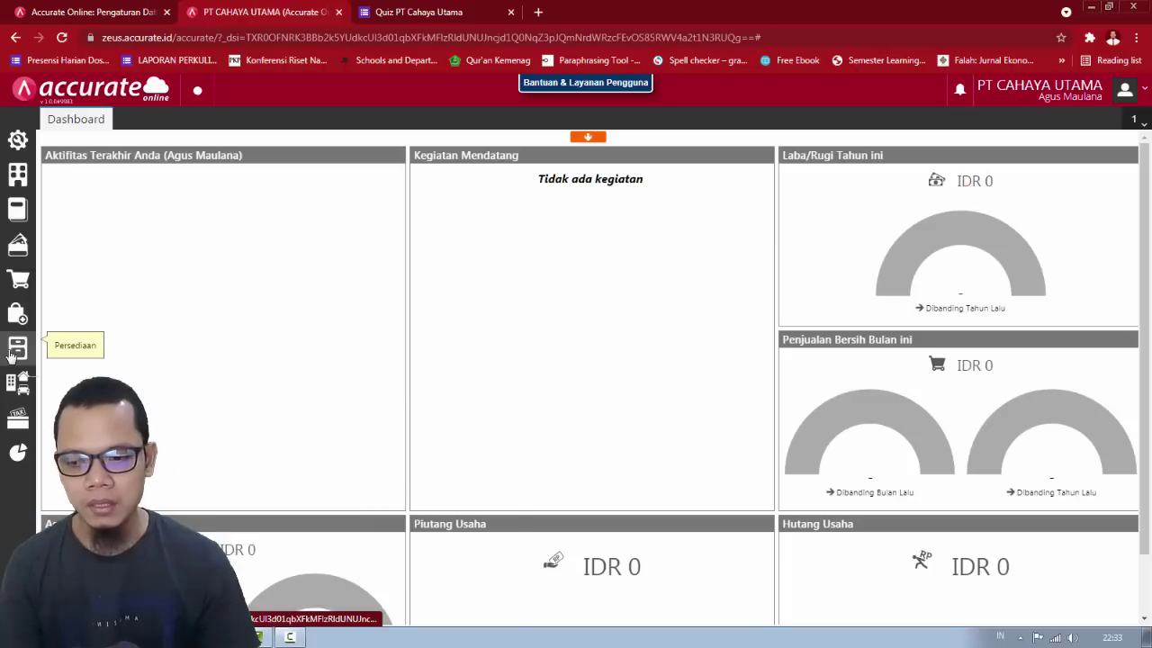
left_click(17, 349)
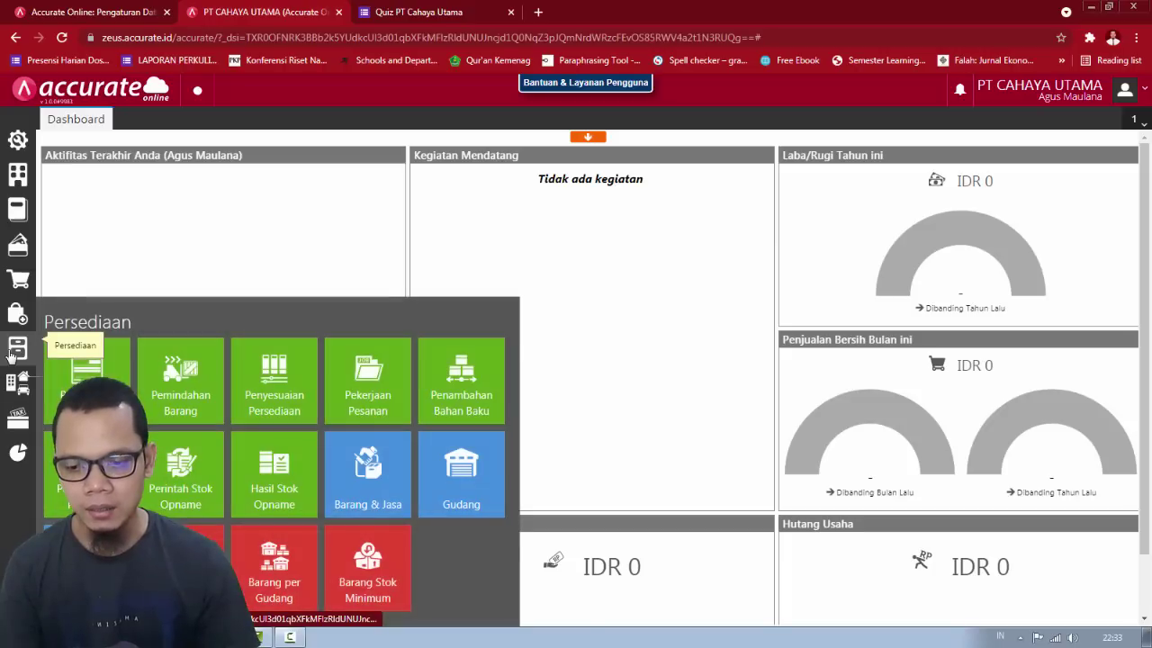
left_click(363, 400)
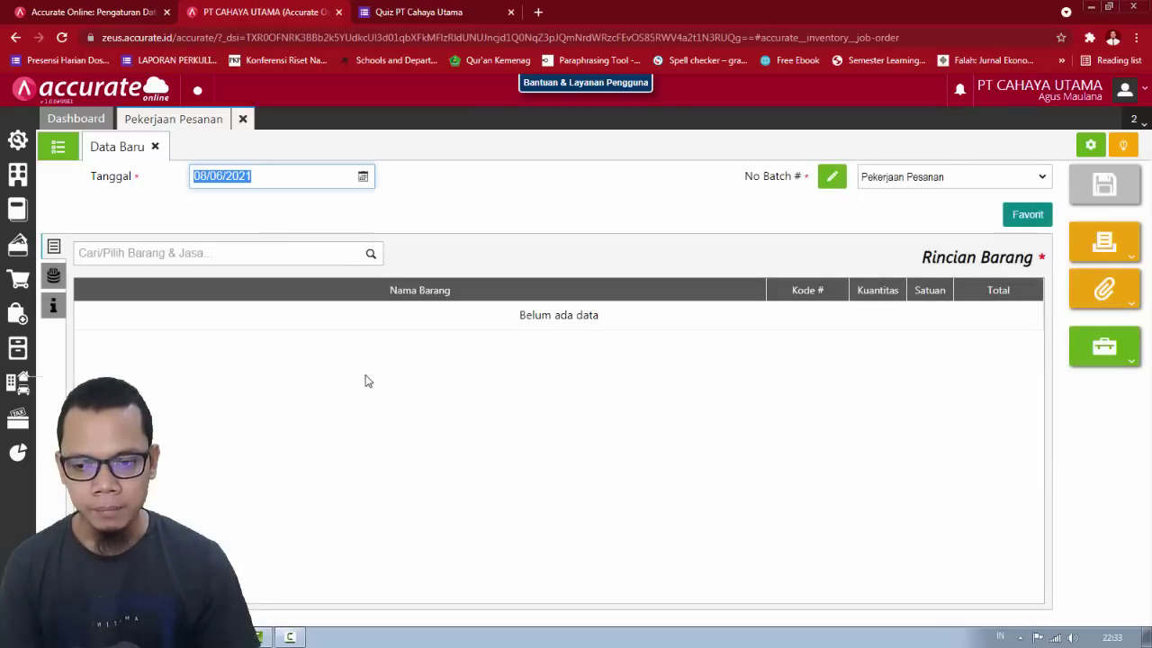
key("alt+Tab")
key("alt+Tab")
type("22/0")
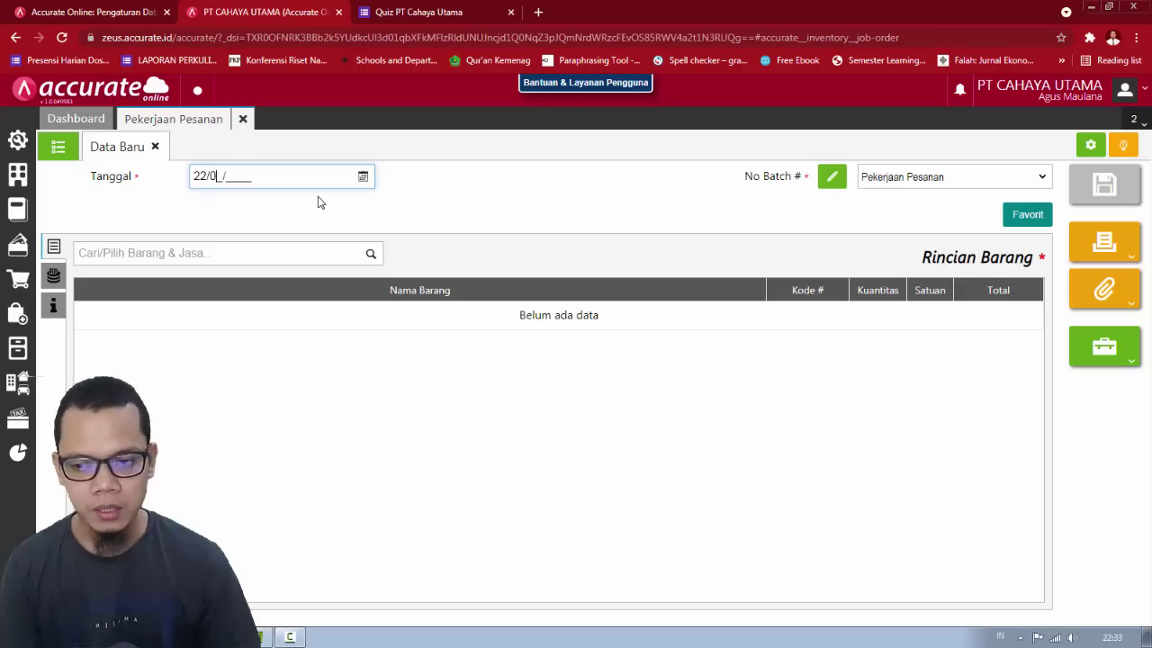
type("1/2018")
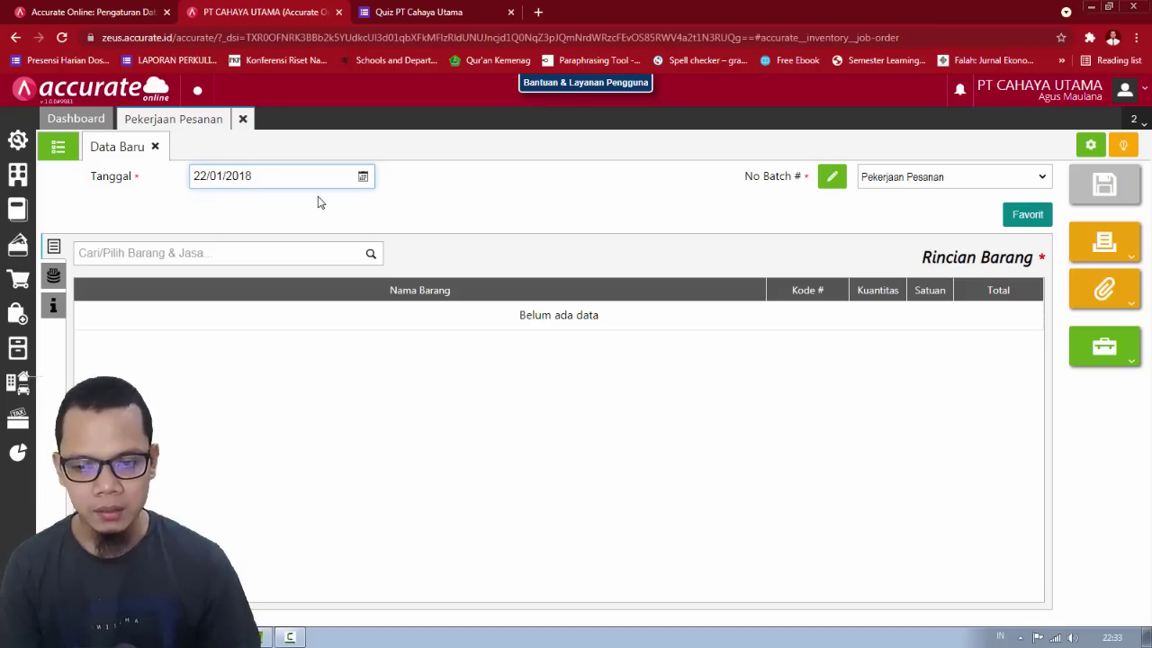
left_click(509, 222)
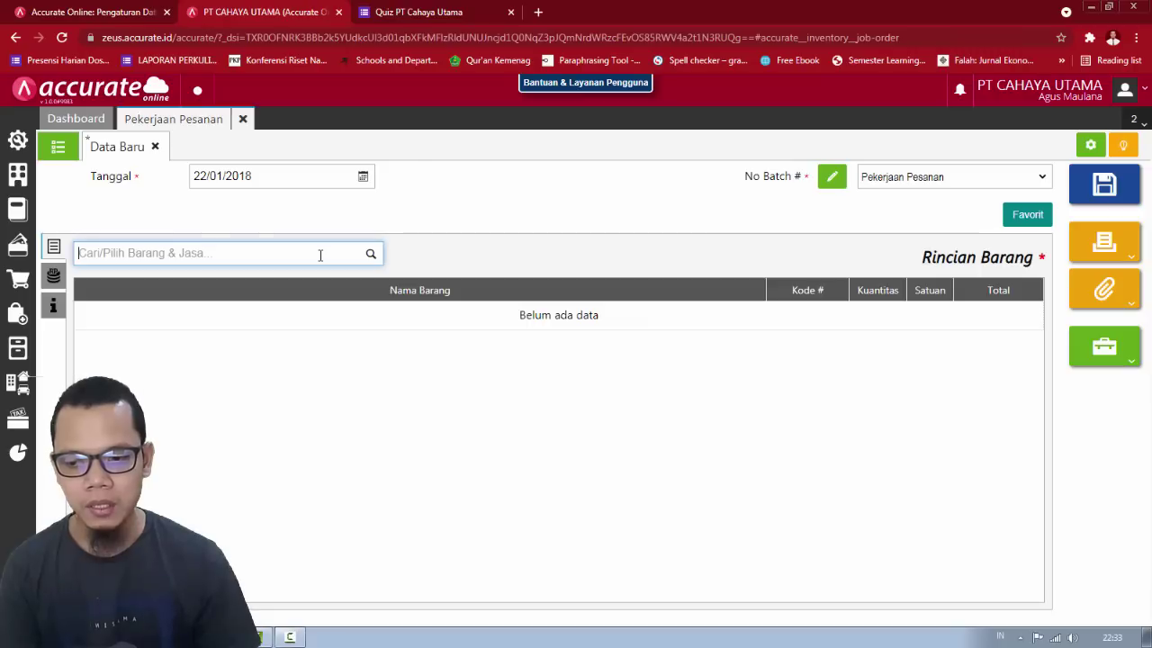
Step: Add the item Lampu Hias LED to the job order with quantity 10, taken from the Store warehouse
left_click(320, 255)
type("lampu")
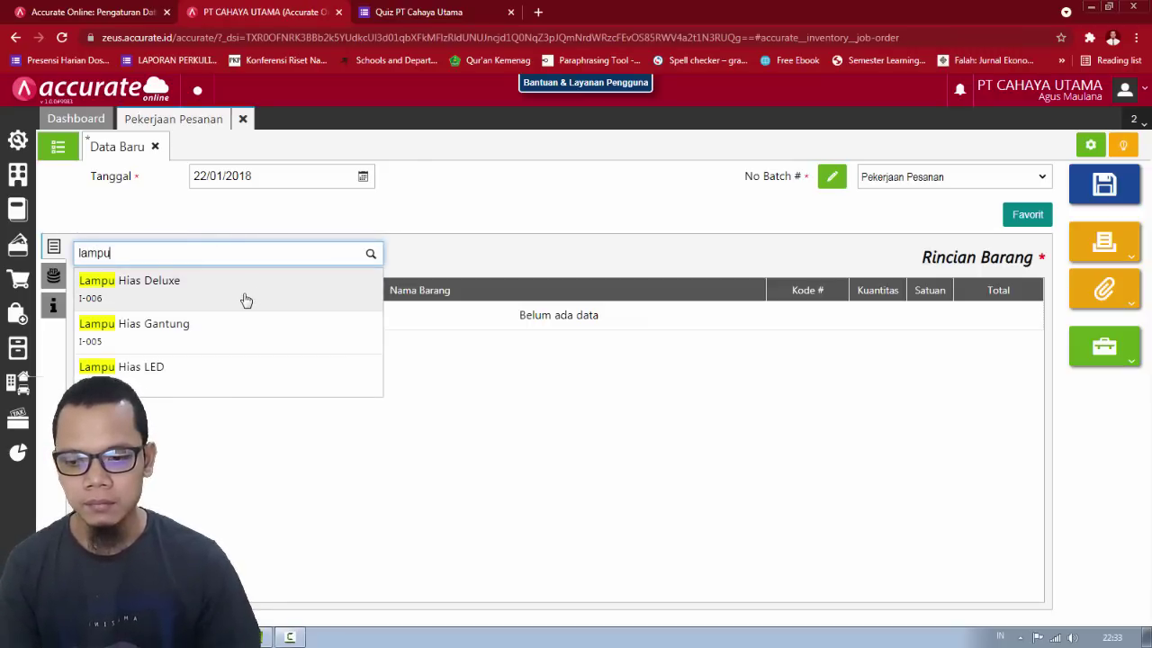
left_click(229, 371)
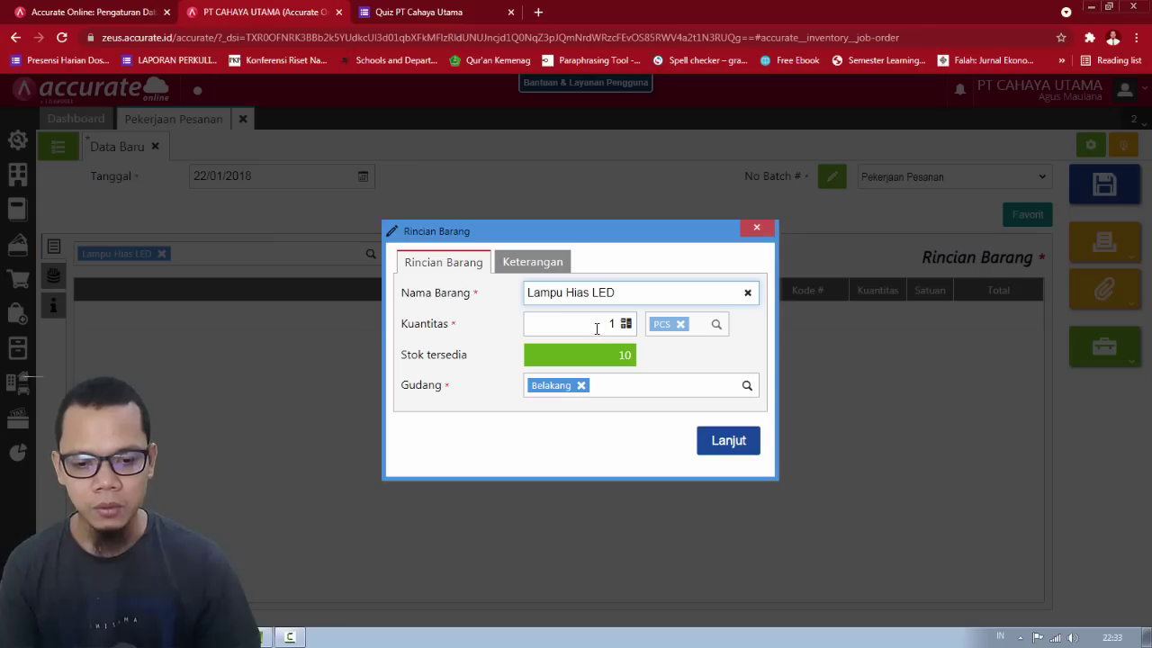
left_click(597, 329)
key("alt+Tab")
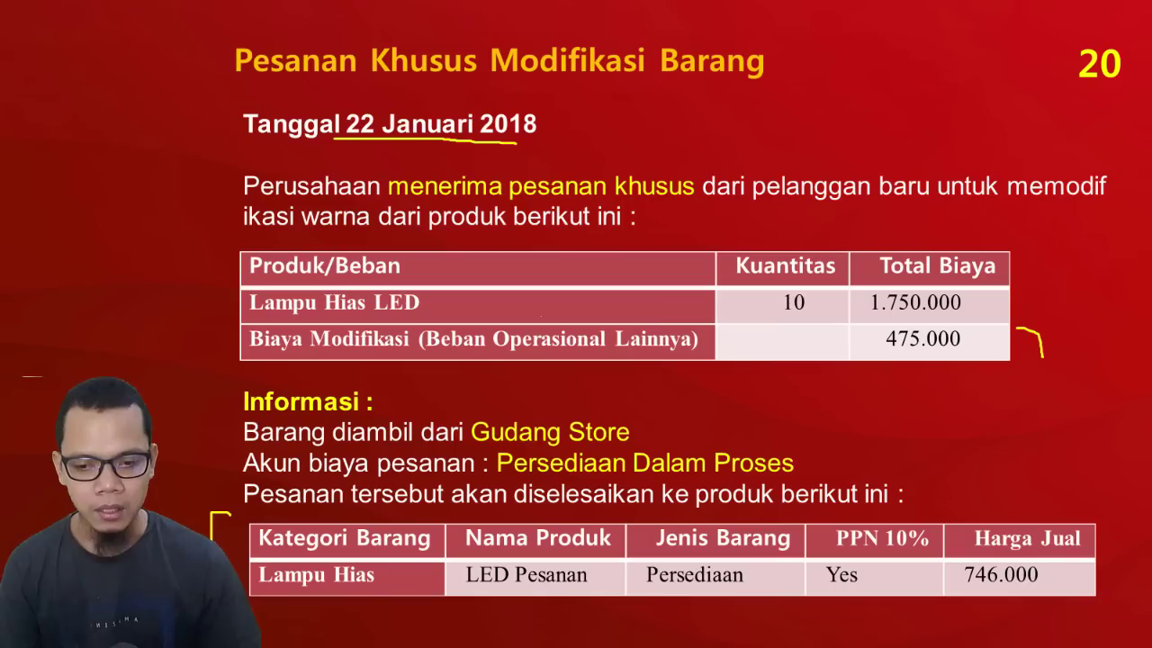
key("alt+Tab")
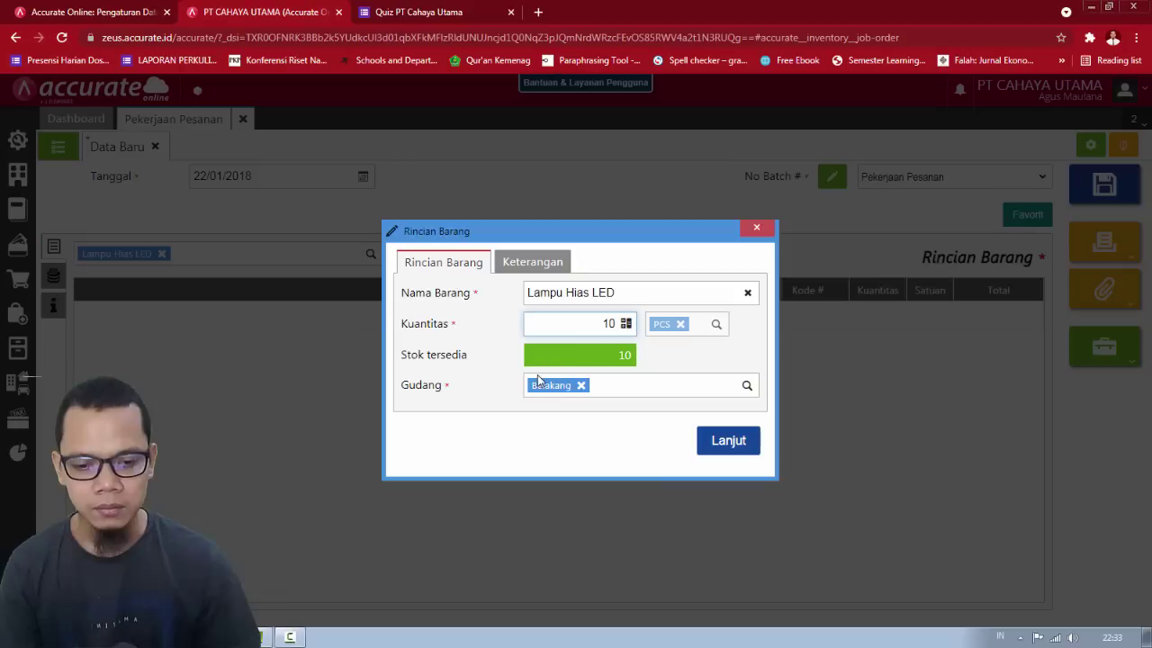
left_click(582, 387)
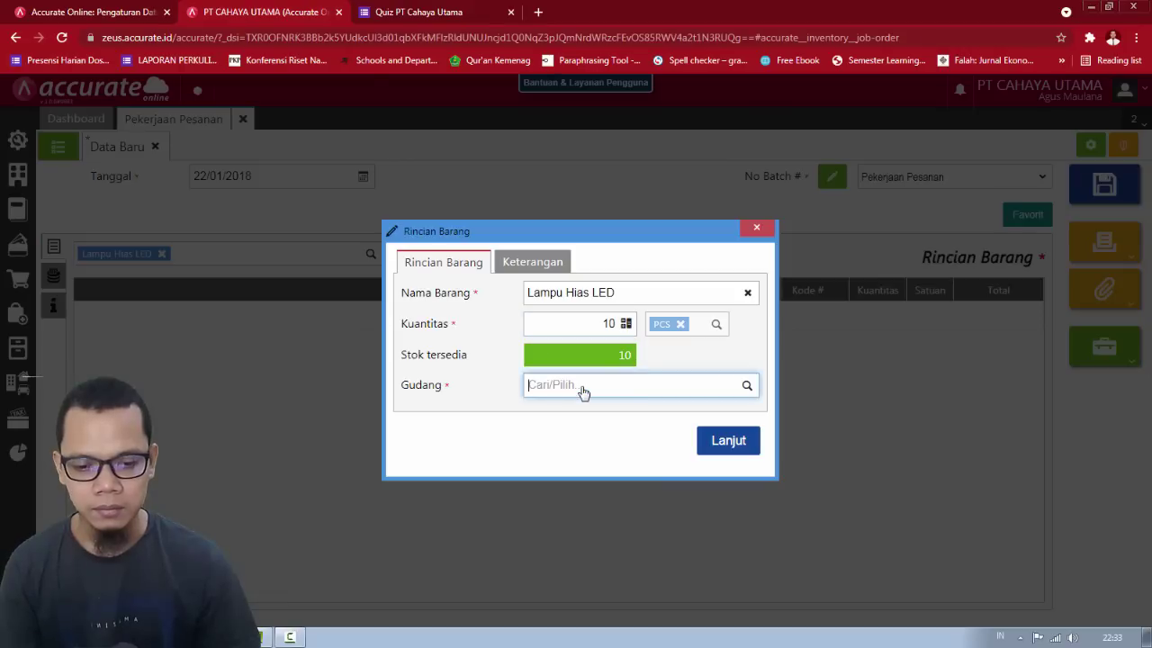
left_click(747, 386)
left_click(598, 438)
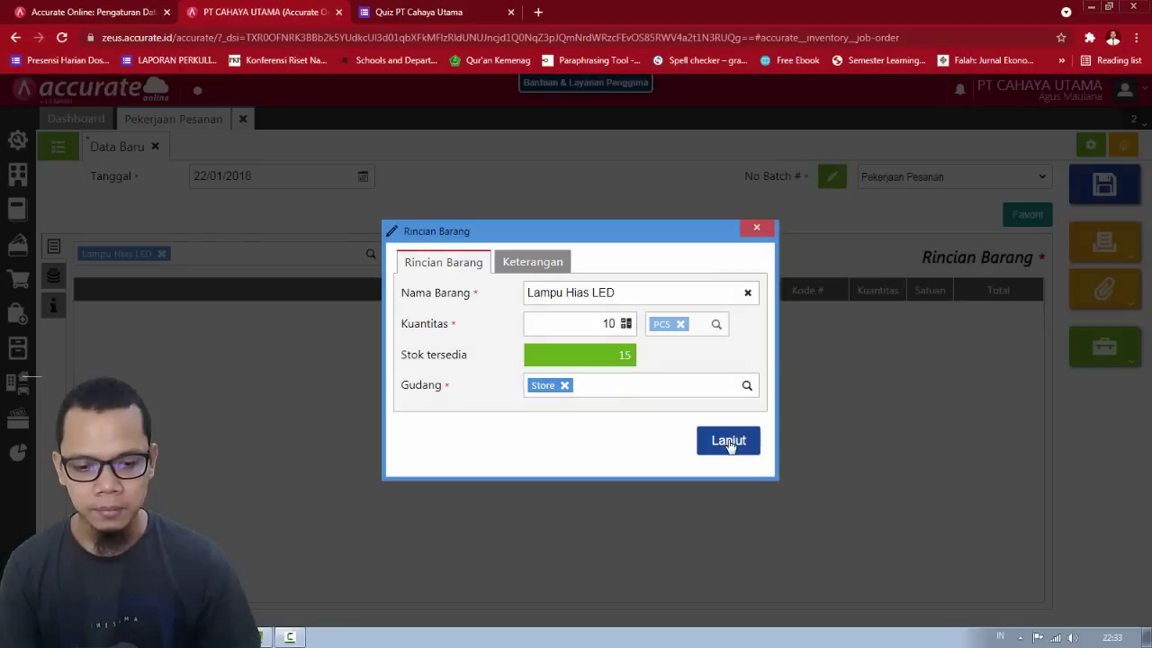
left_click(729, 440)
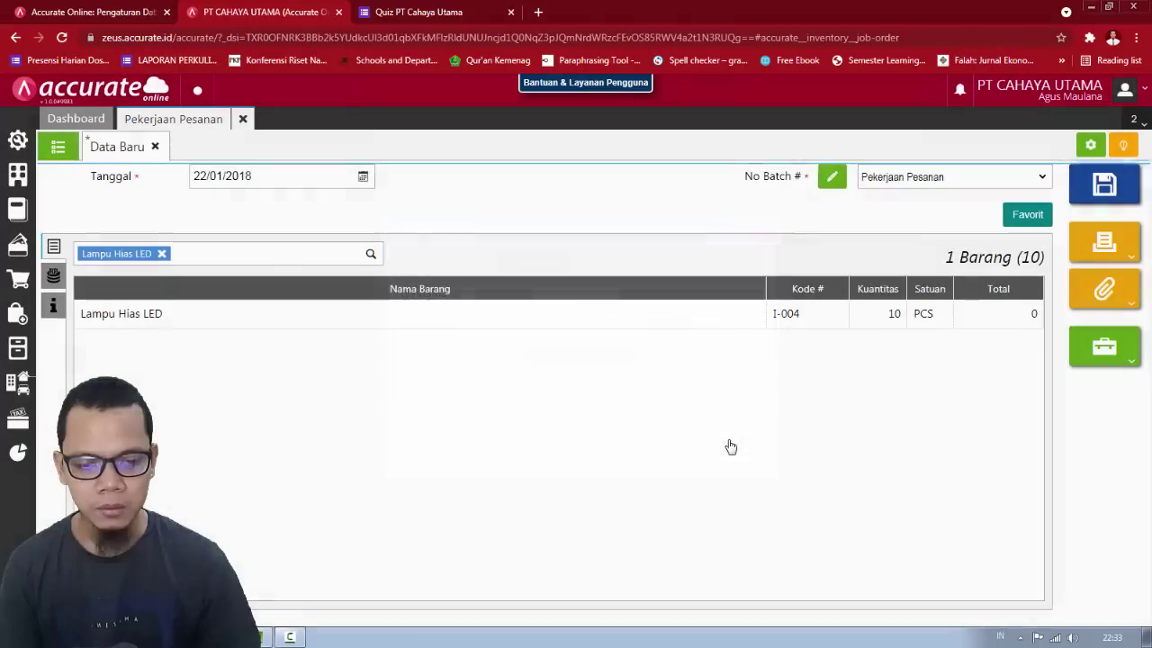
Step: Choose the Beban Operasional Lainnya account as an additional cost (Biaya Lainnya) of the job order, following the slide
left_click(54, 277)
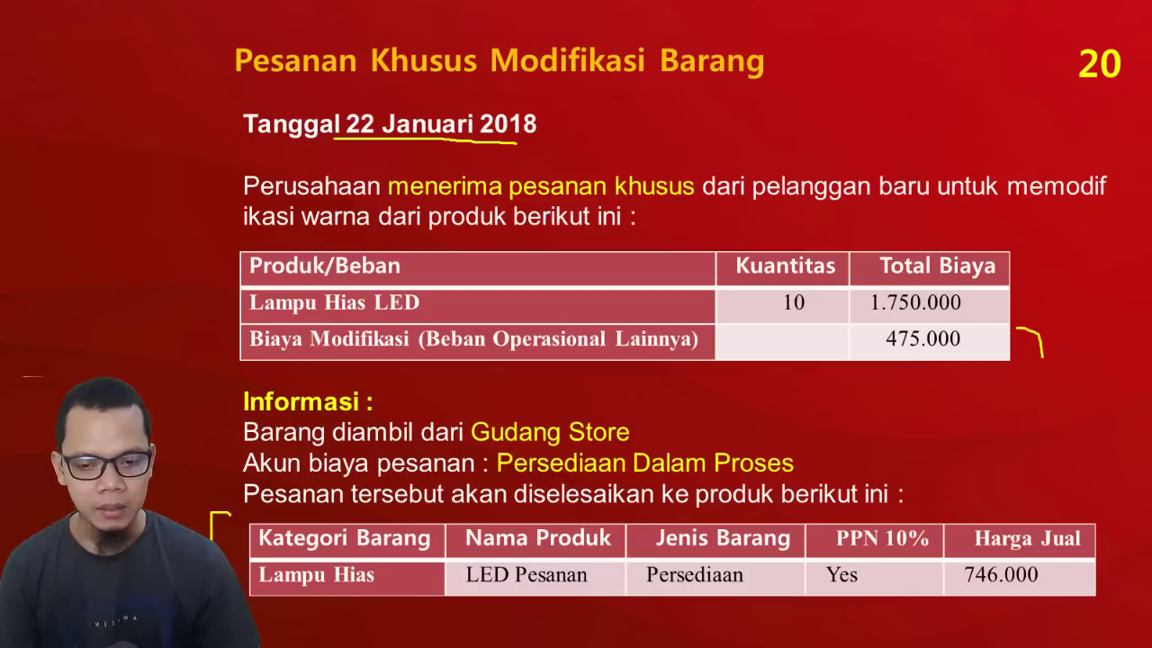
key("alt+Tab")
key("alt+Tab")
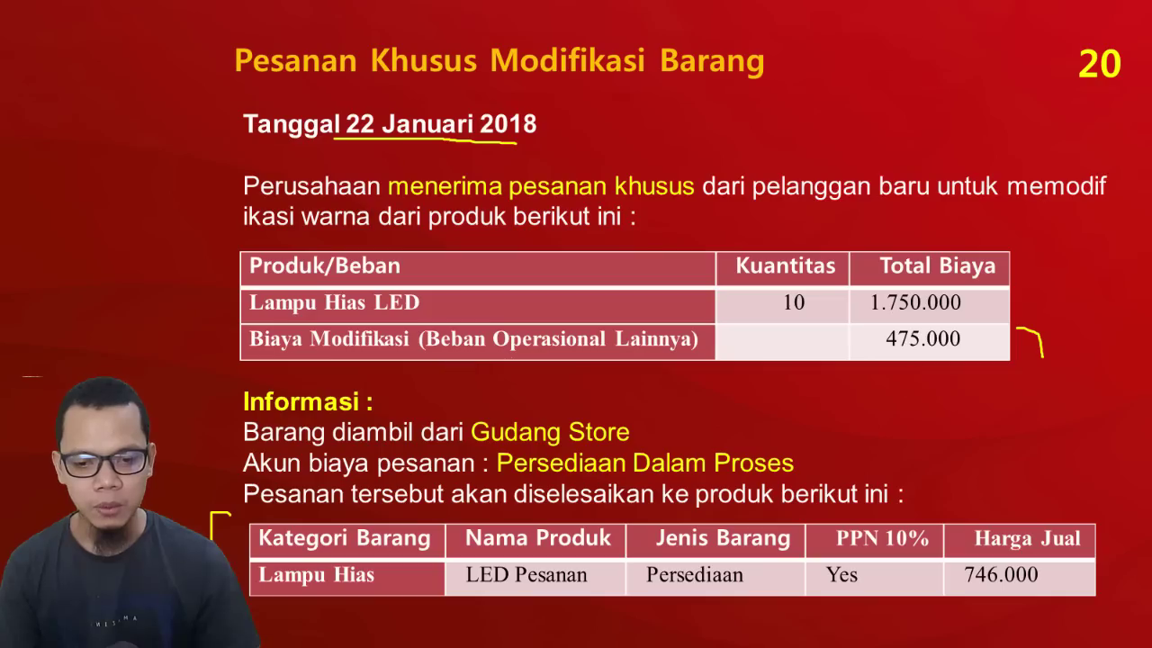
key("alt+Tab")
type("beb")
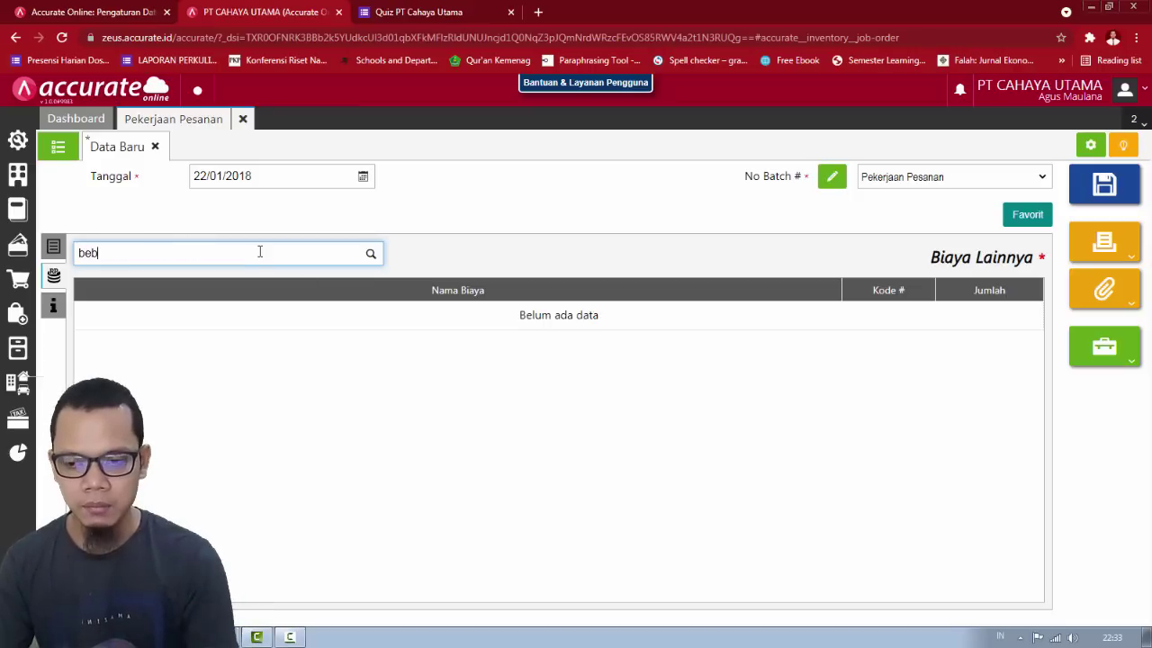
type("an o(")
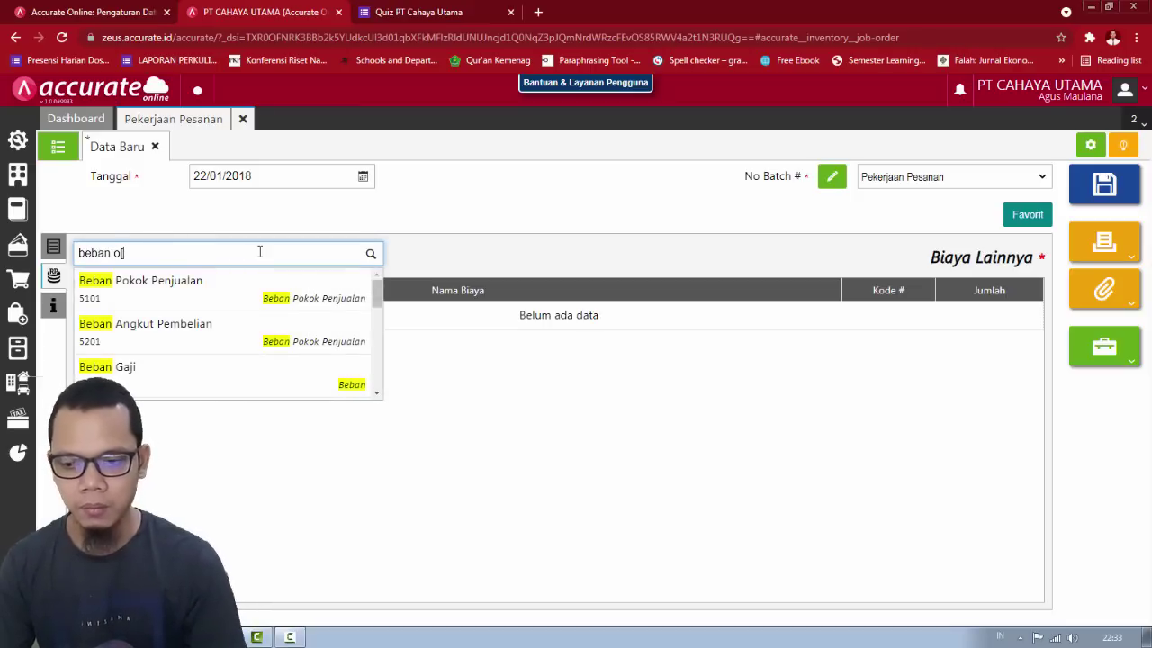
type("[")
key("BackSpace")
type("p")
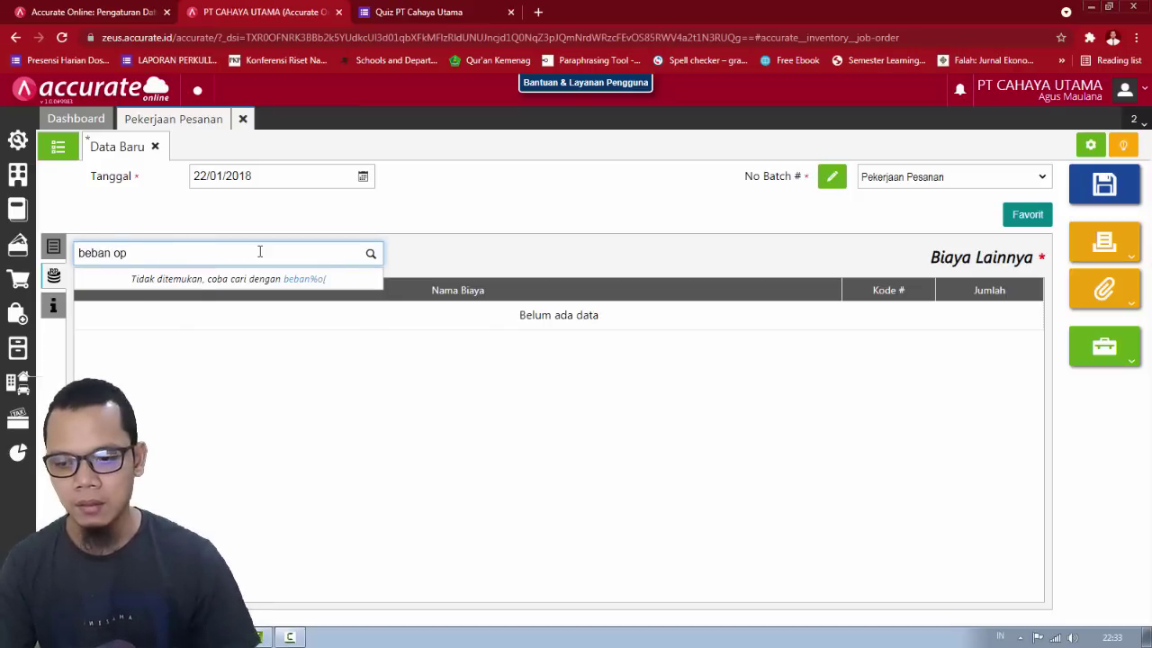
left_click(246, 284)
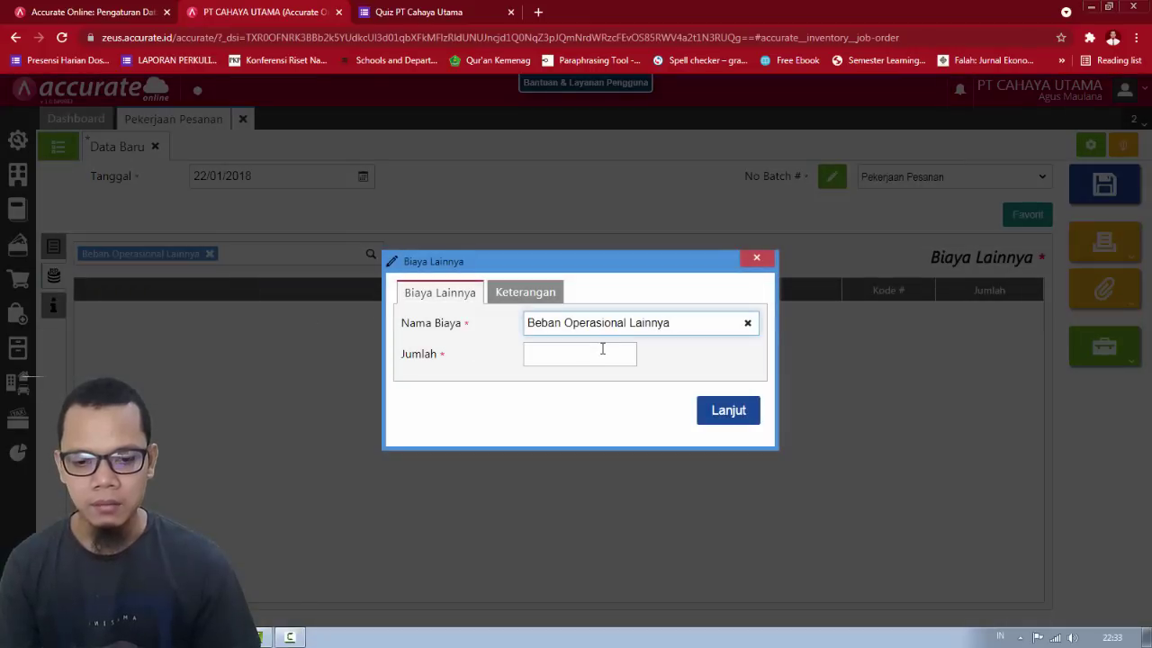
Step: Name the additional cost Biaya Modifikasi, set its amount to 475.000 and add it to the job order
key("alt+Tab")
key("alt+Tab")
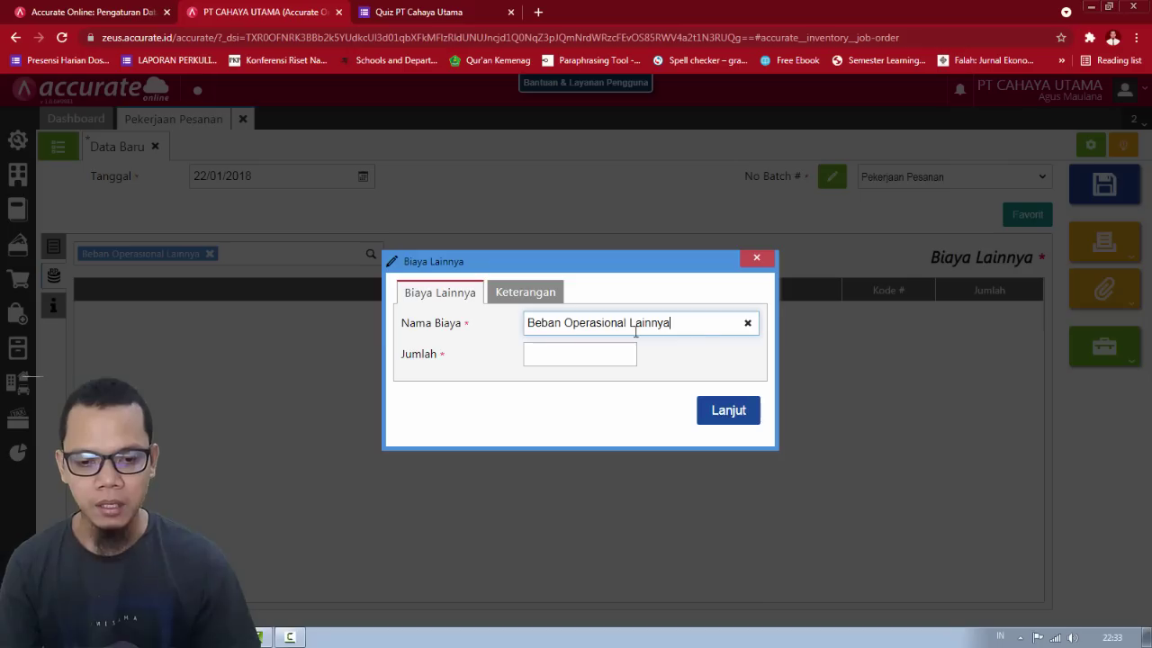
key("ctrl+a")
type("Biay")
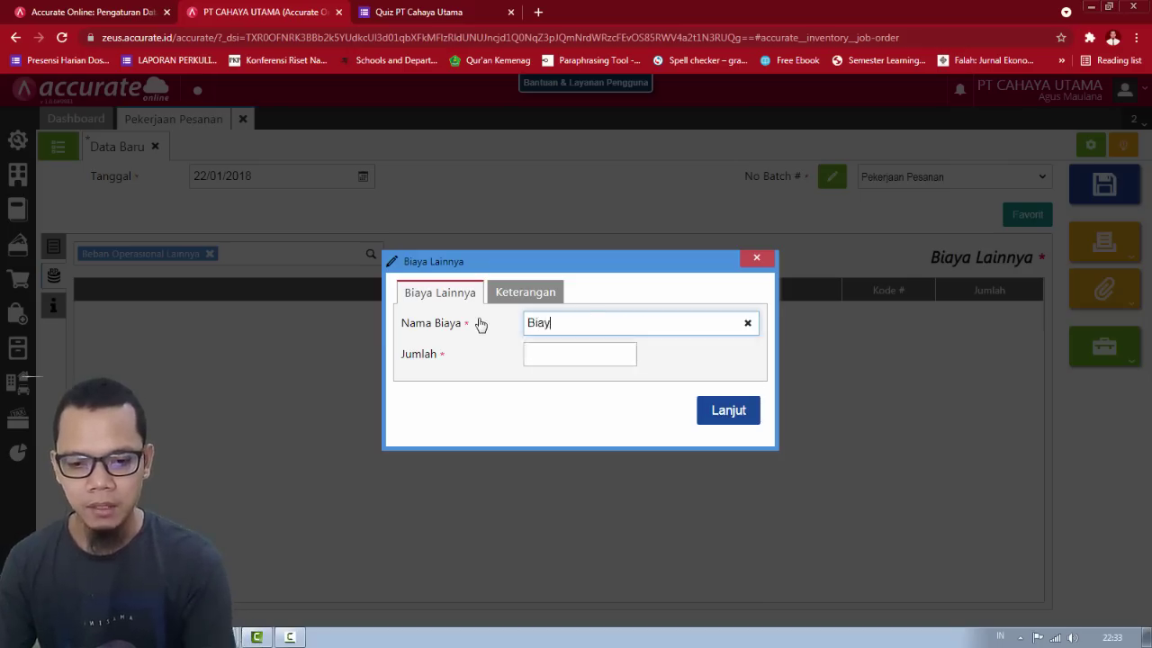
type("a Modifikasi")
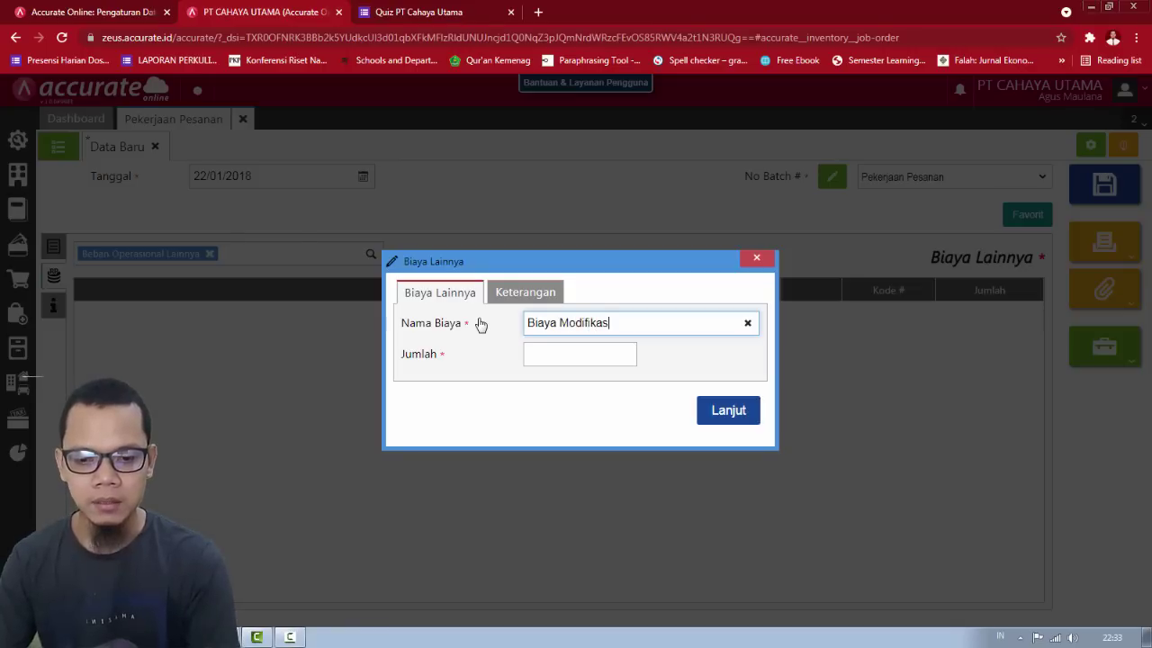
key("Tab")
key("alt+Tab")
key("alt+Tab")
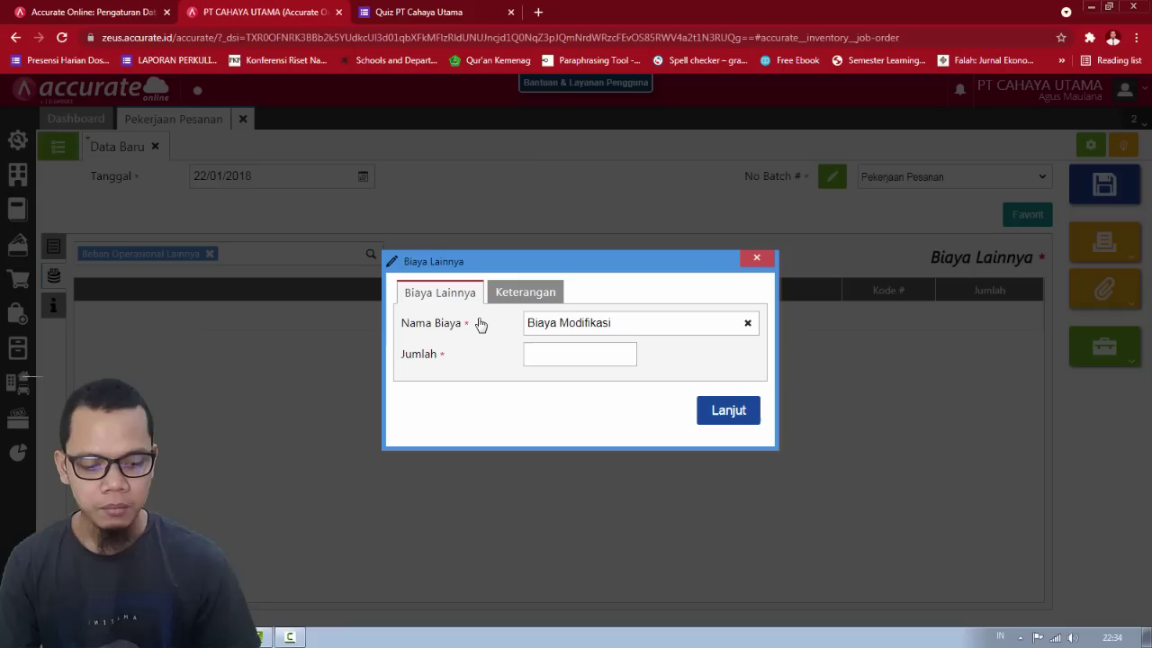
type("475.000")
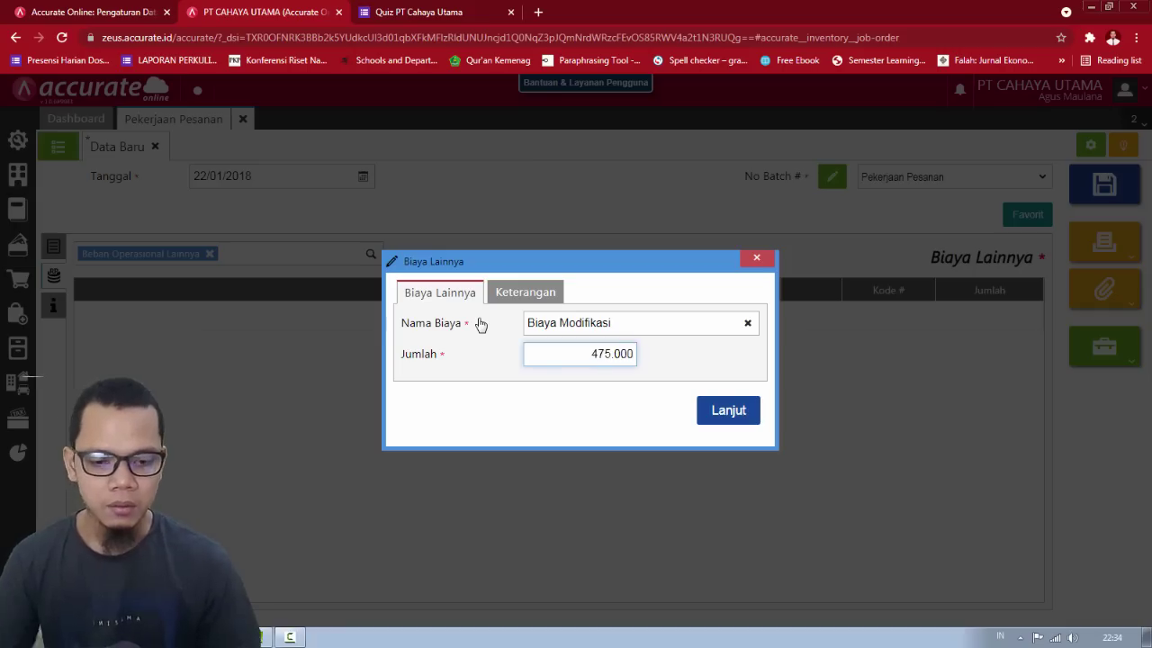
left_click(731, 412)
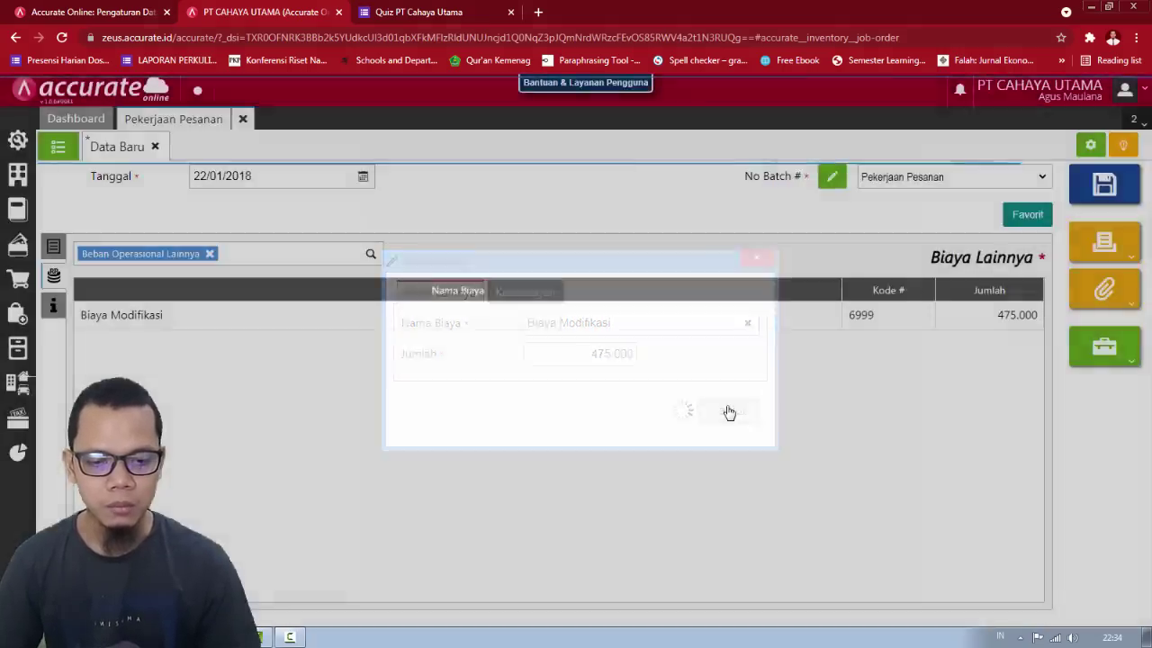
Step: Set the job order's Akun Pekerjaan to Persediaan Dalam Proses, following the order cost account given on the slide
left_click(53, 306)
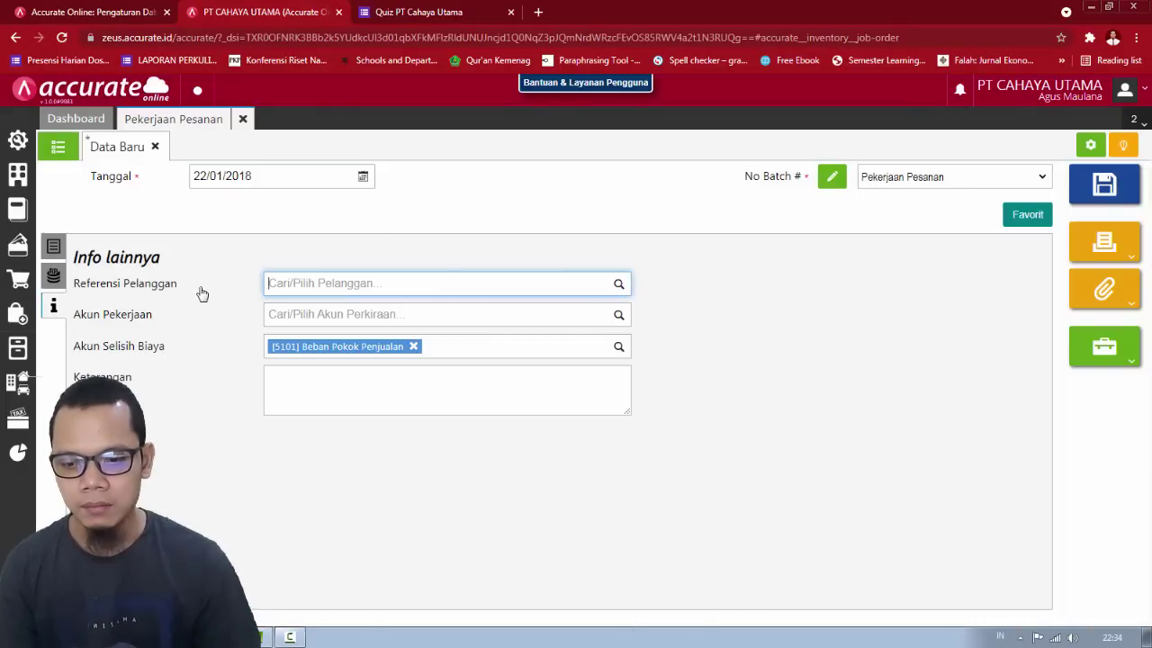
key("alt+Tab")
key("alt+Tab")
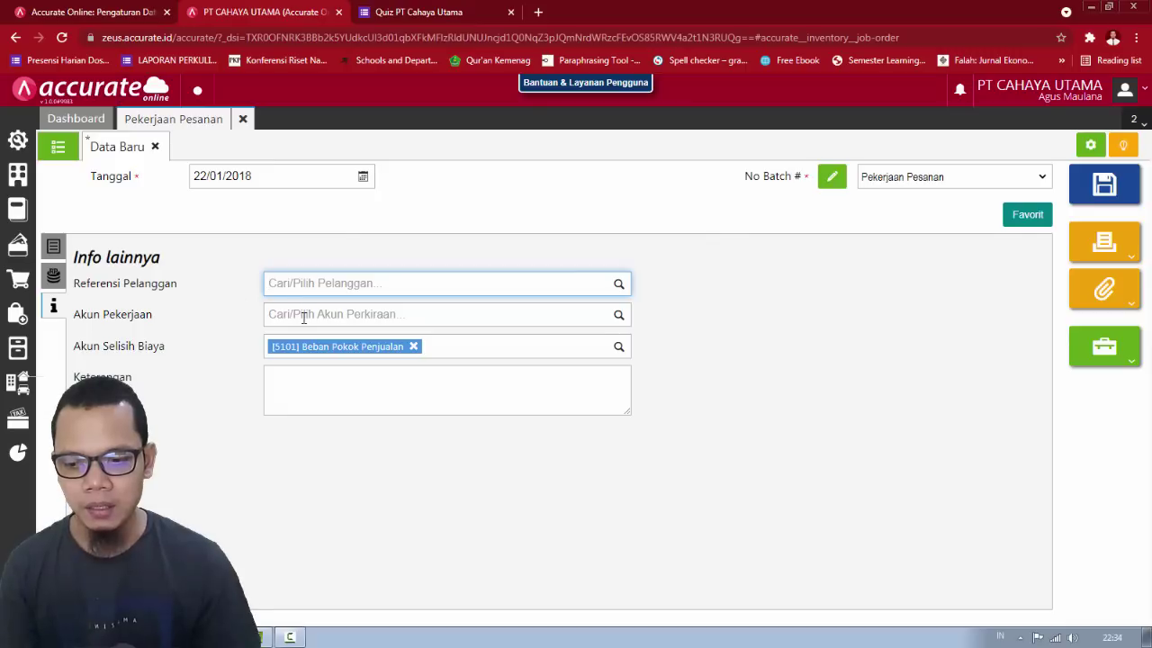
left_click(303, 317)
key("alt+Tab")
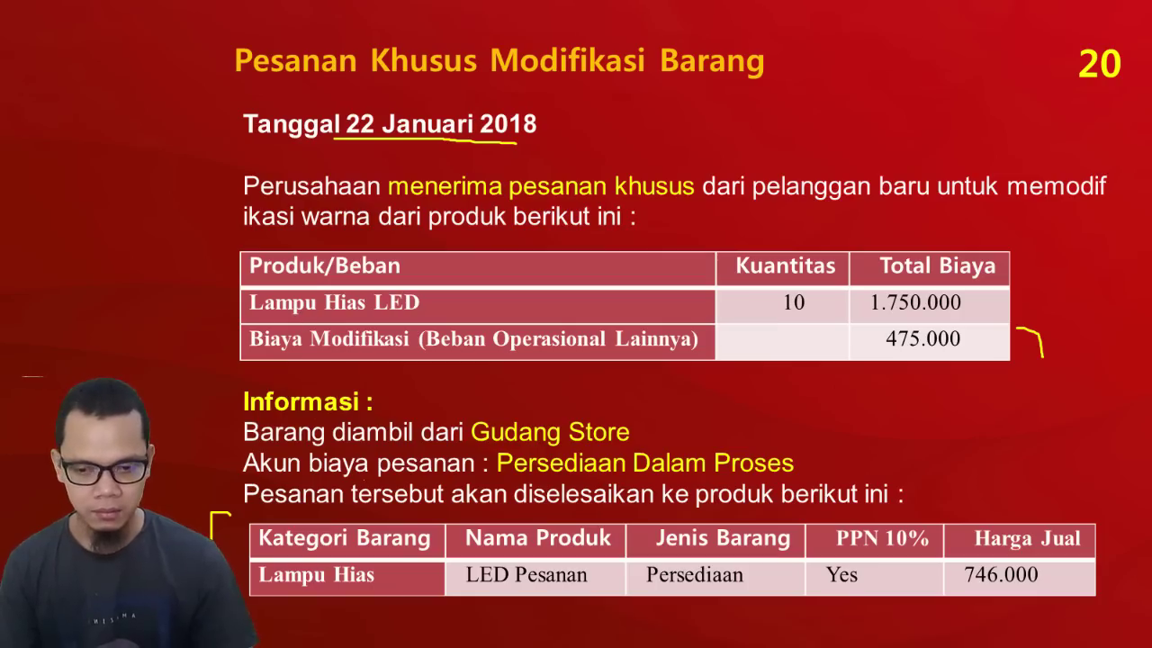
key("alt+Tab")
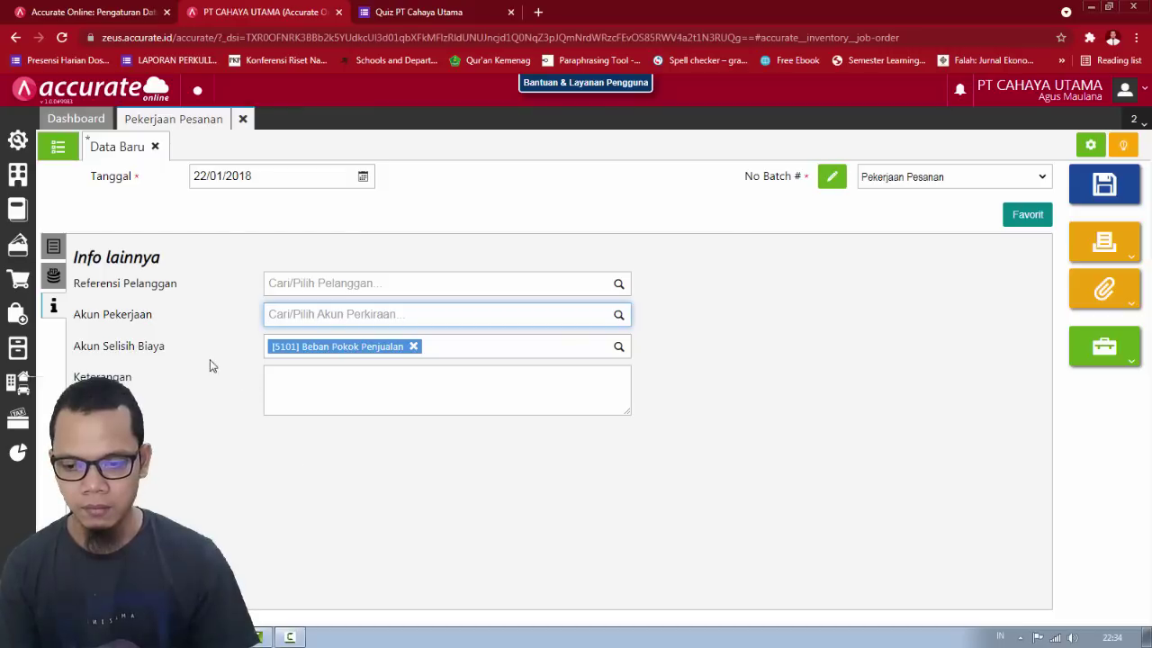
key("alt+Tab")
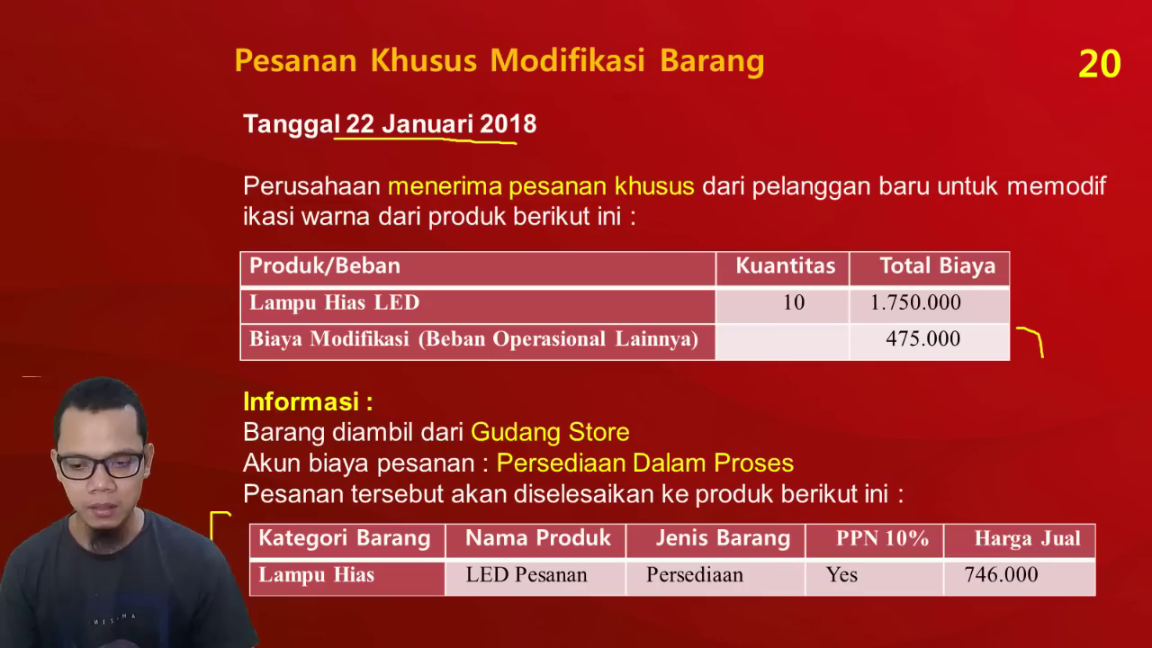
key("alt+Tab")
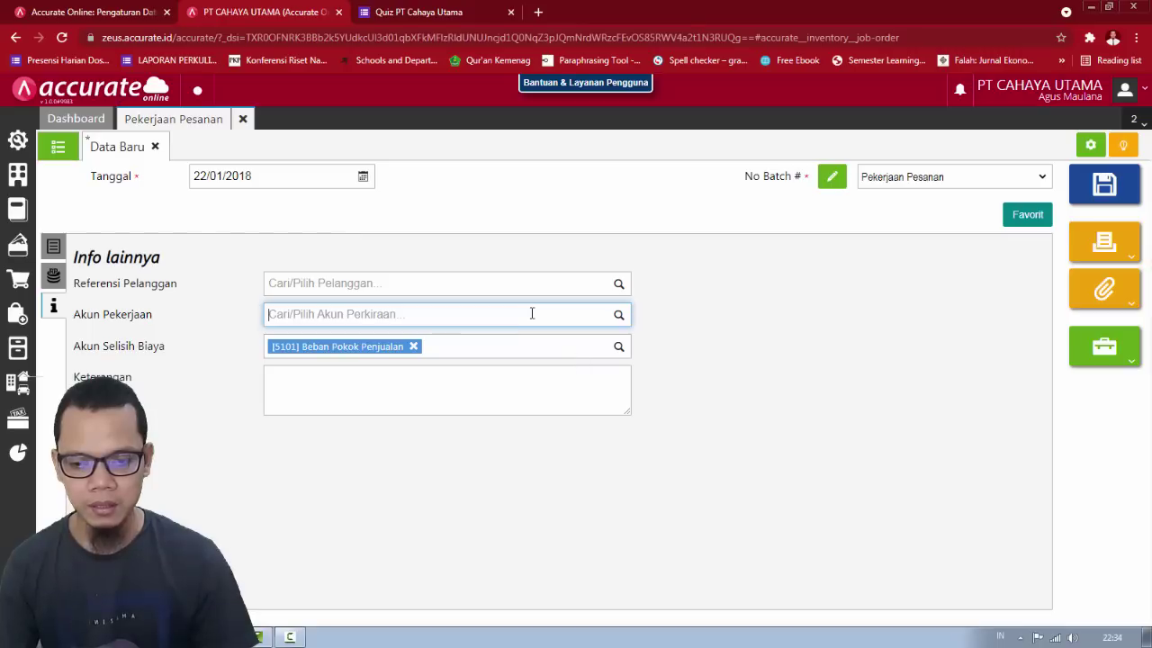
type("perse")
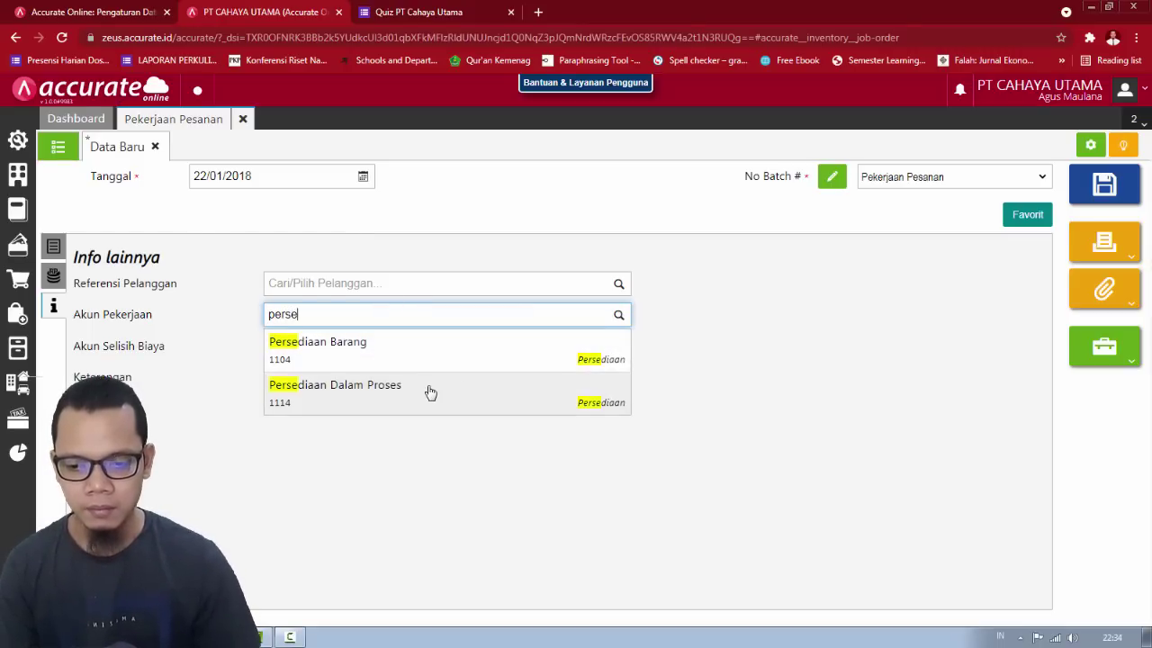
left_click(428, 392)
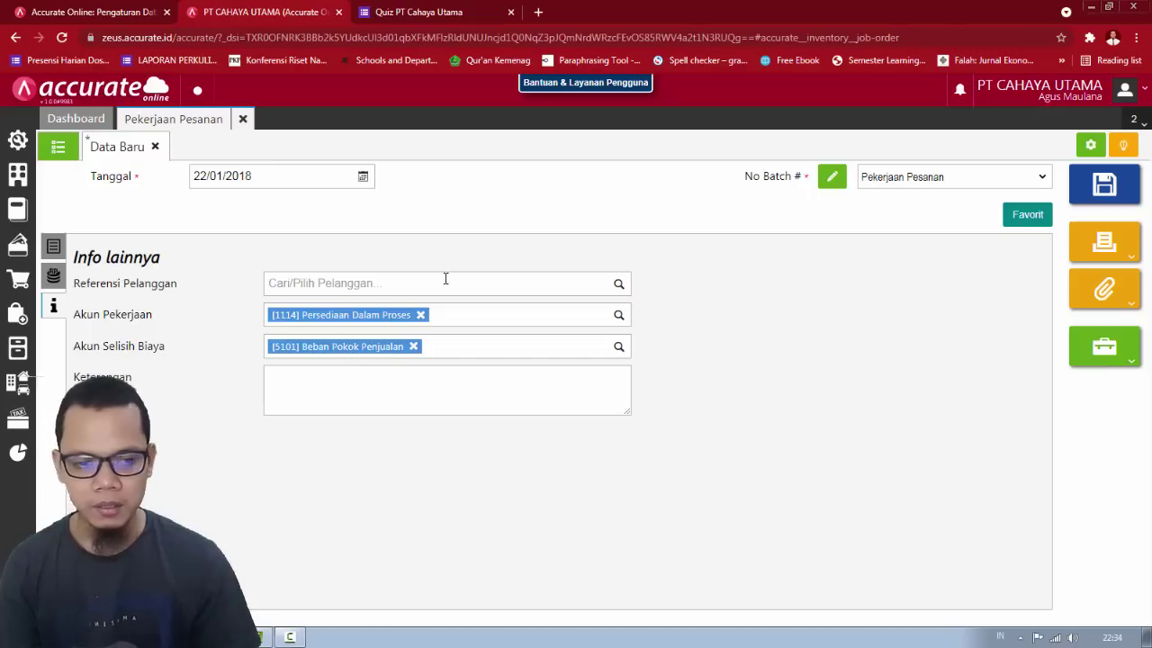
Step: Review the job order's additional costs and item details, and save the record
left_click(52, 280)
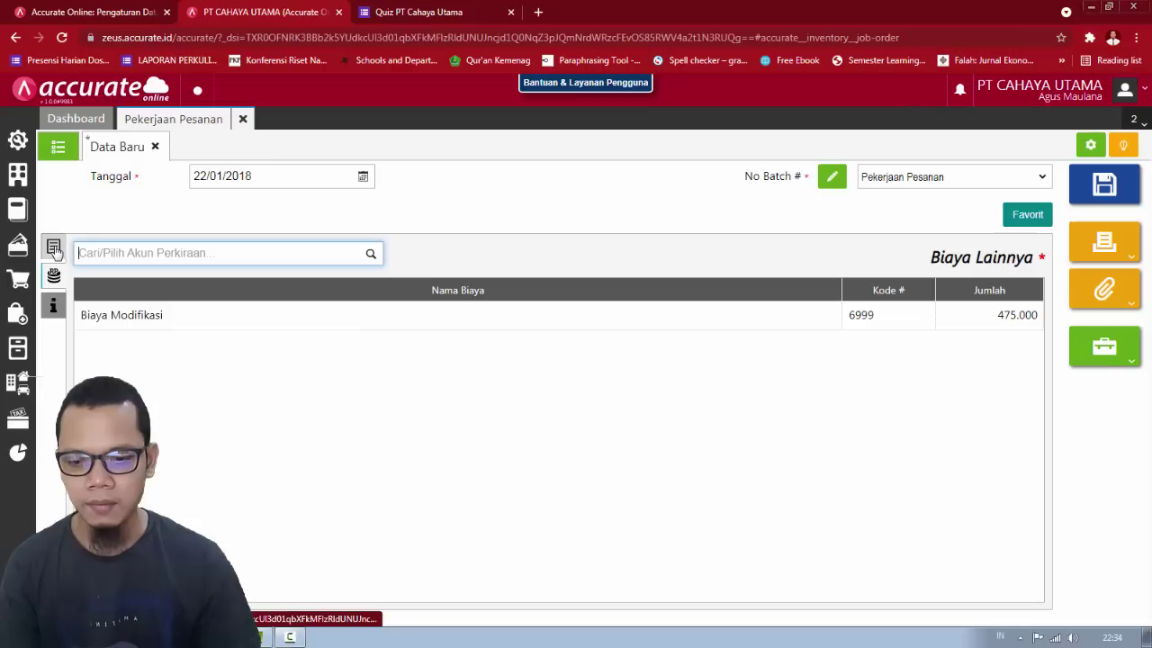
left_click(53, 247)
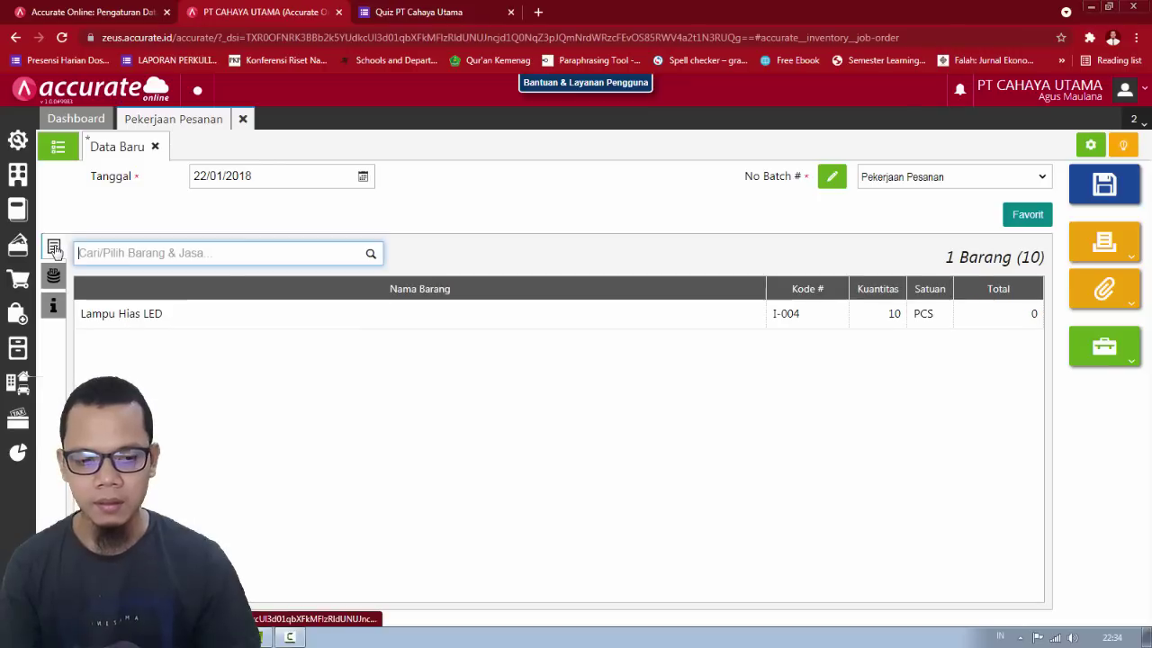
left_click(1106, 184)
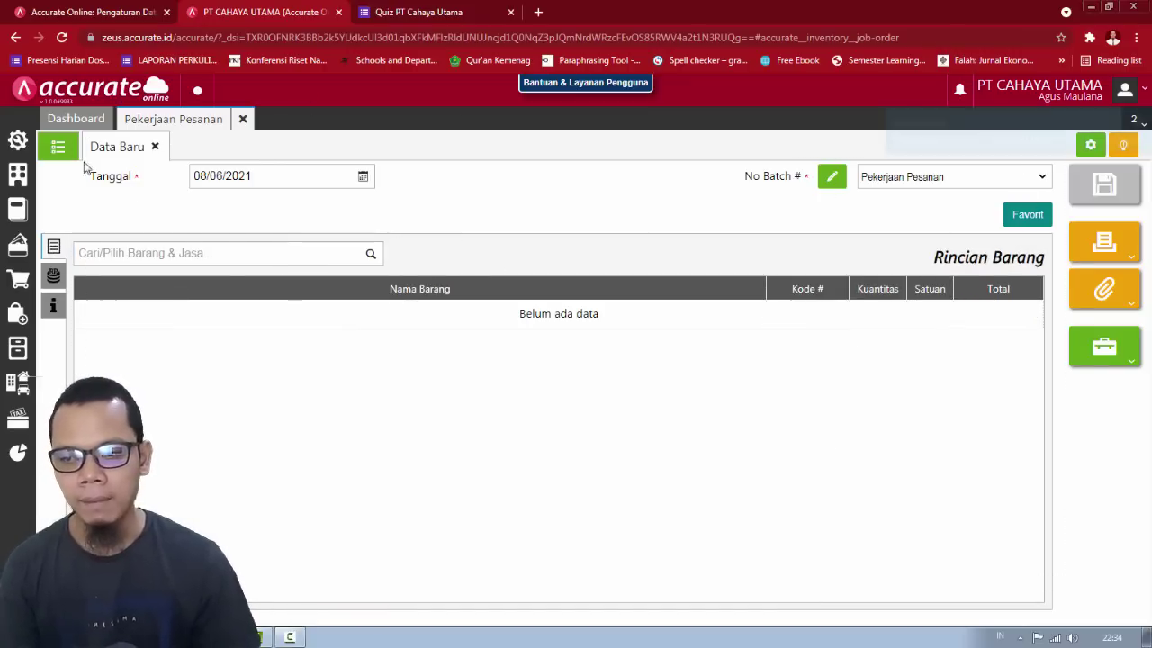
Step: Open the saved 22/01/2018 job order from the list and examine its journal details (Rincian Jurnal)
left_click(58, 147)
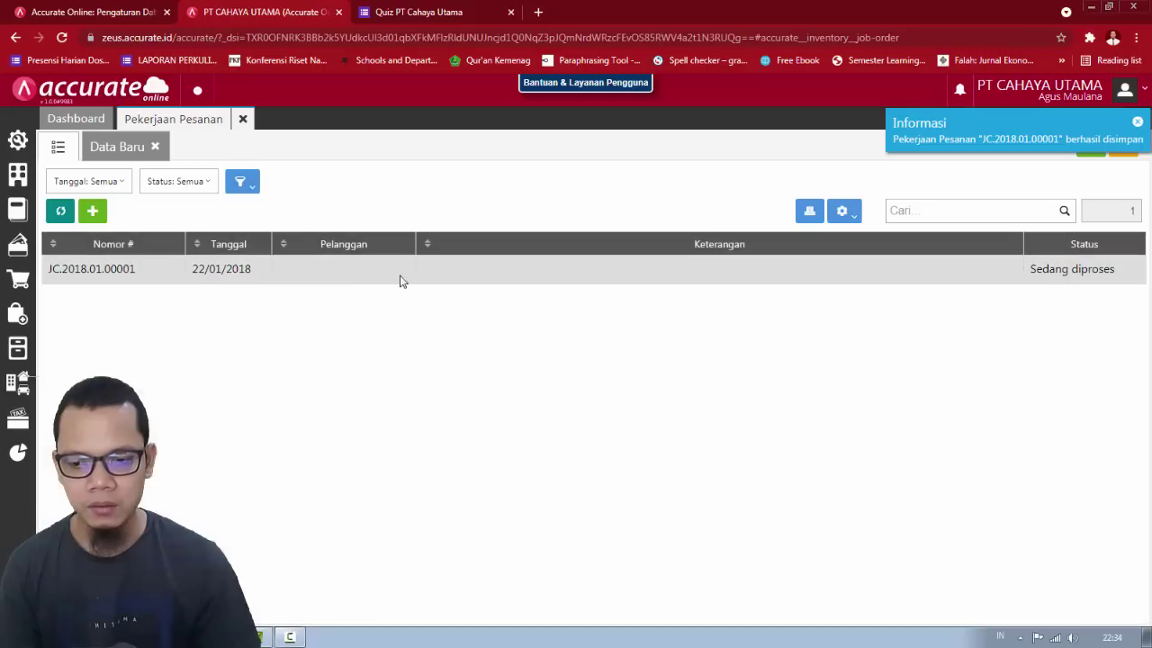
left_click(399, 278)
left_click(1114, 350)
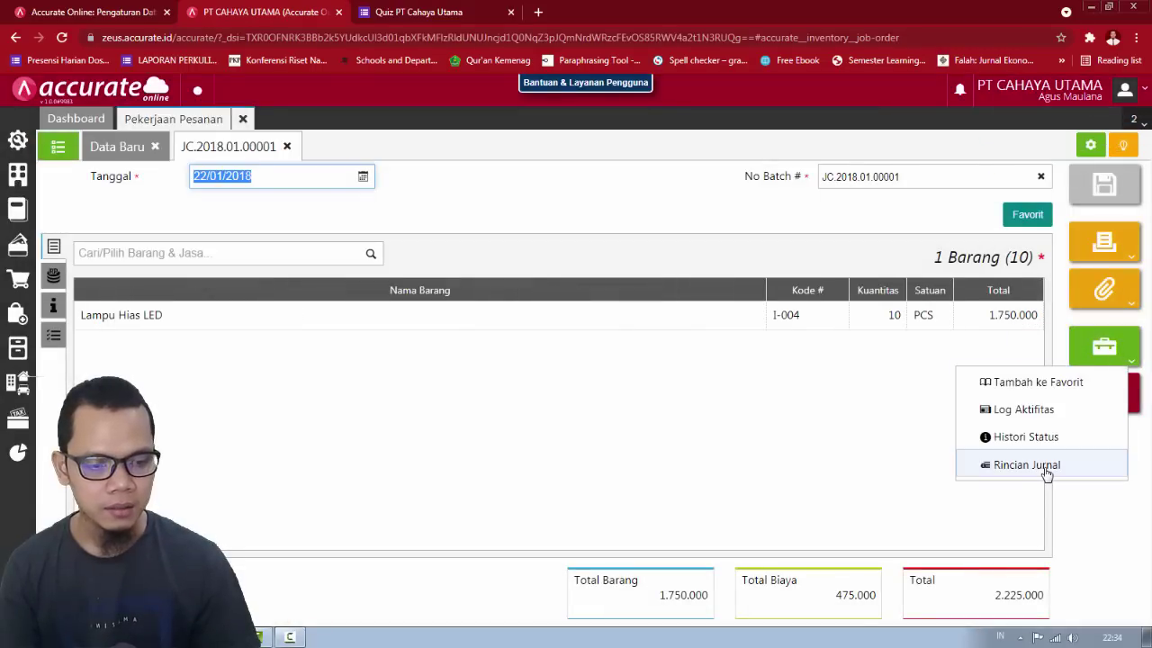
left_click(1044, 468)
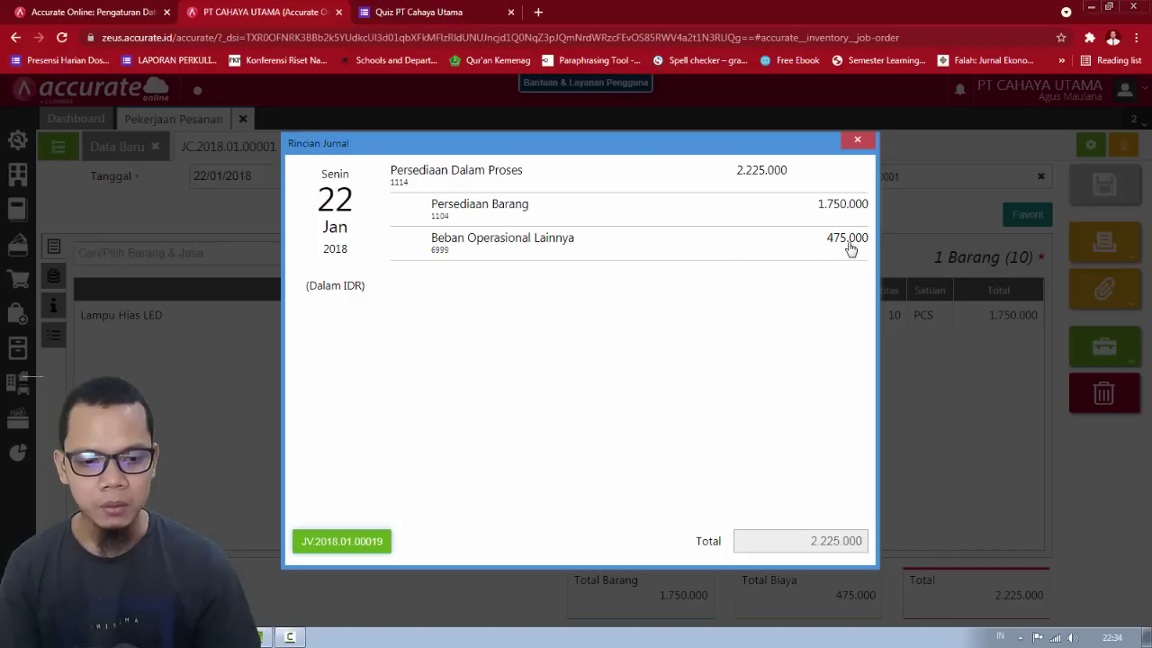
left_click(862, 140)
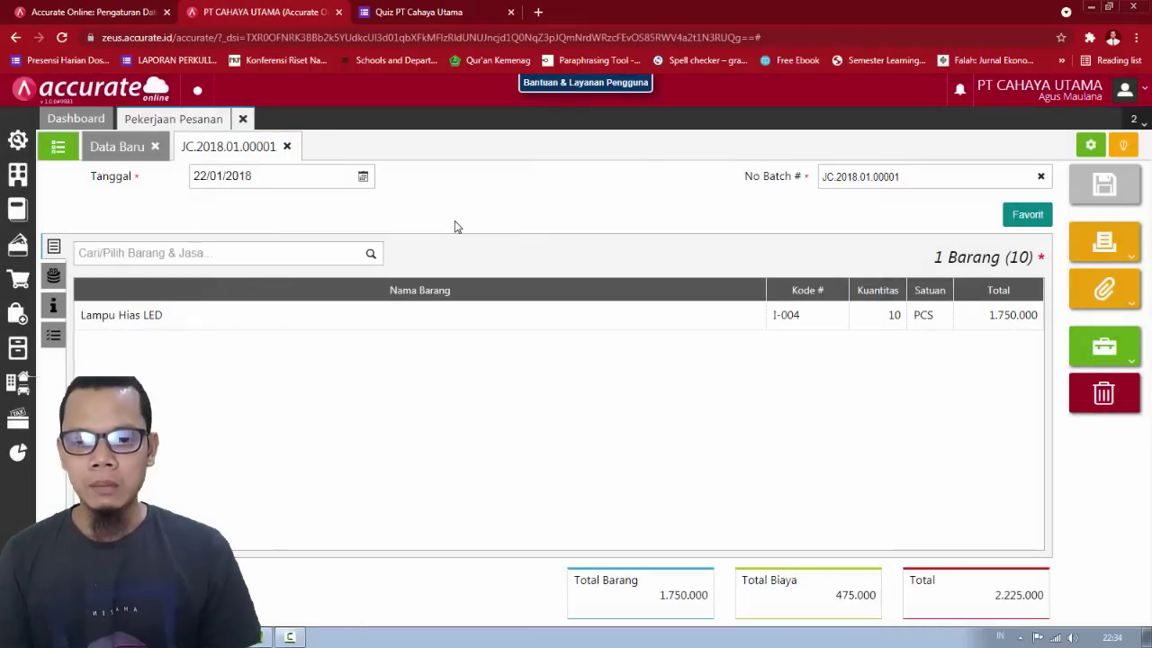
Step: Close Pekerjaan Pesanan and start a new Barang & Jasa record for the finished product described on the slide
key("alt+Tab")
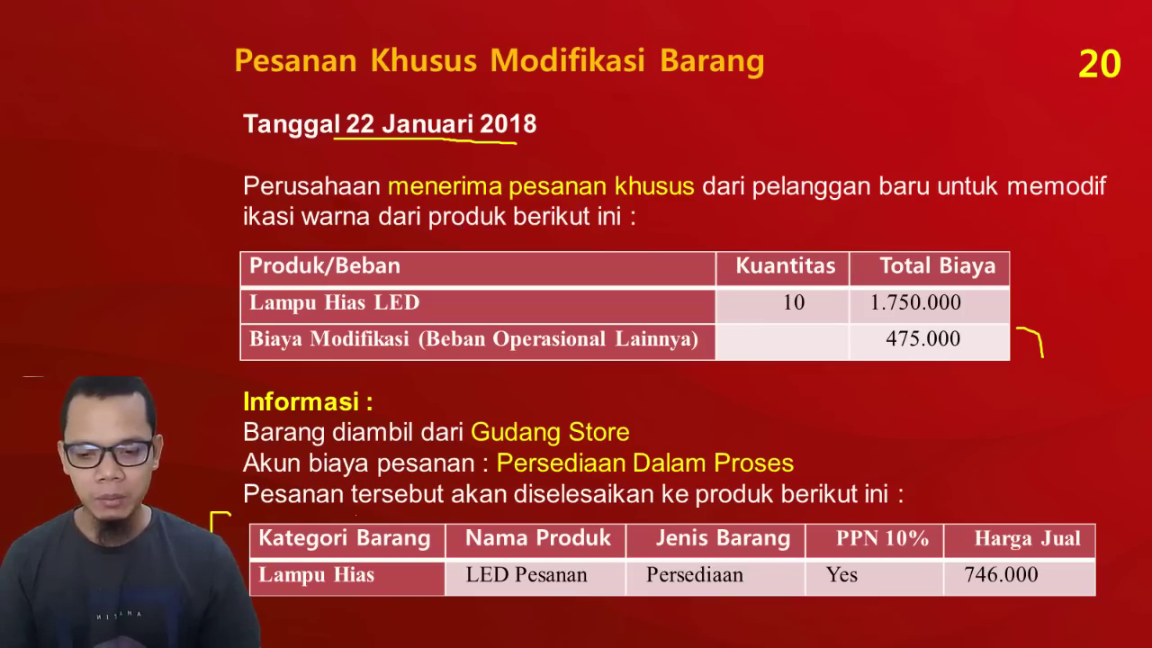
key("alt+Tab")
left_click(243, 121)
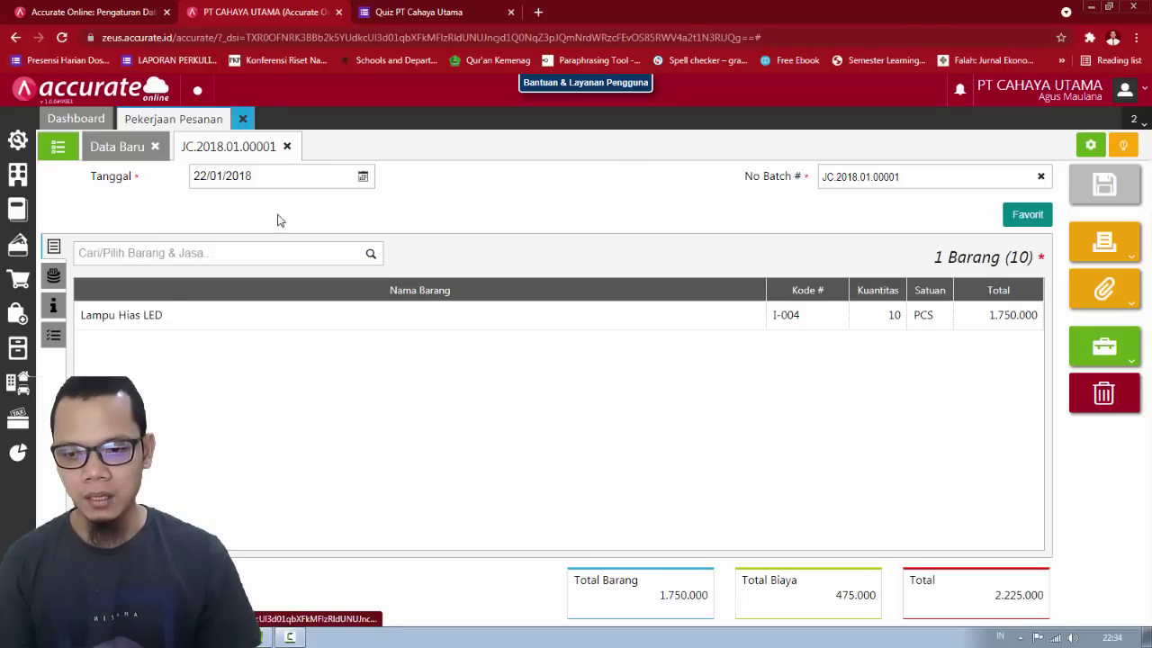
key("alt+Tab")
key("alt+Tab")
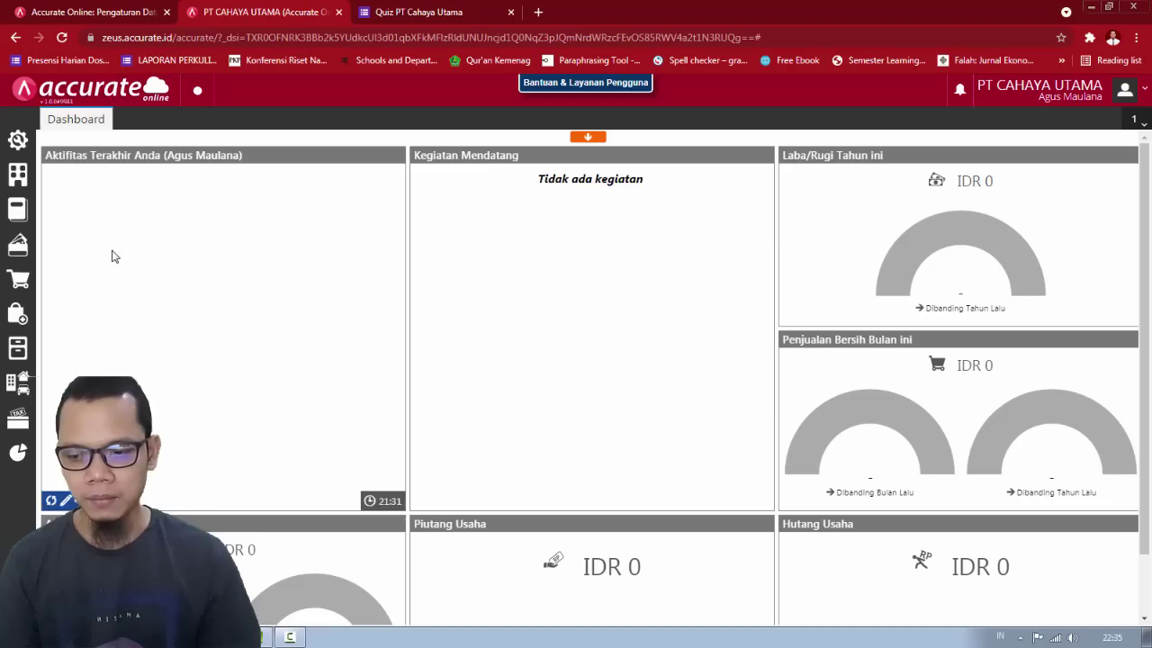
mouse_move(20, 352)
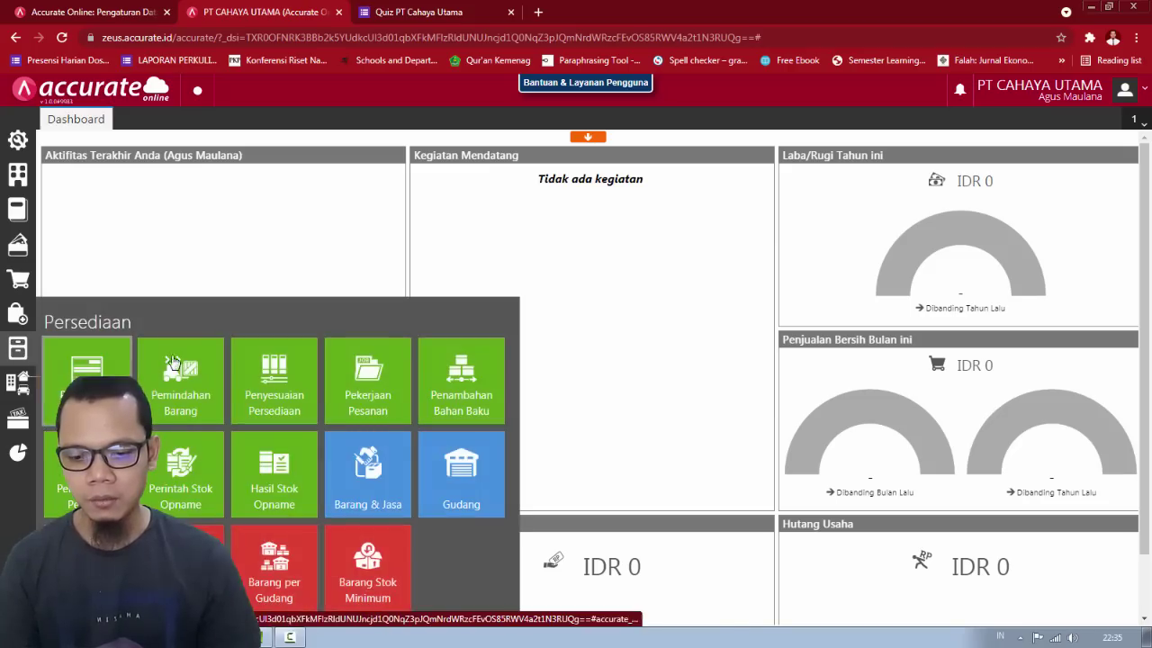
left_click(390, 492)
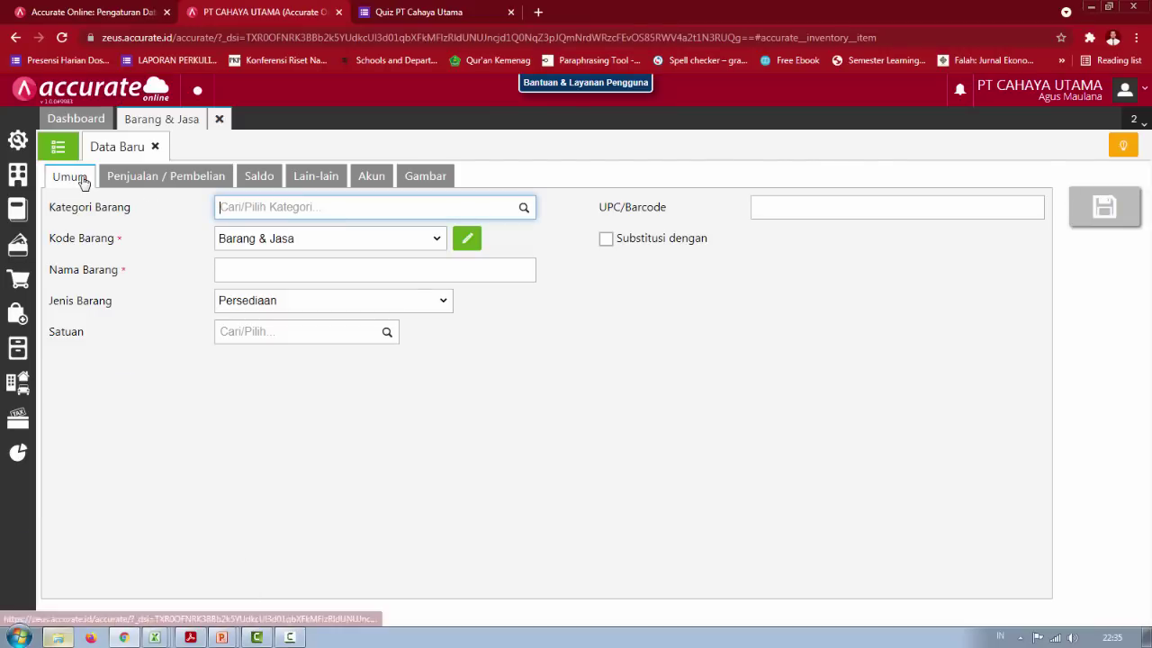
Step: Set the new item's category to Lampu Hias and name it LED Pesanan
left_click(525, 212)
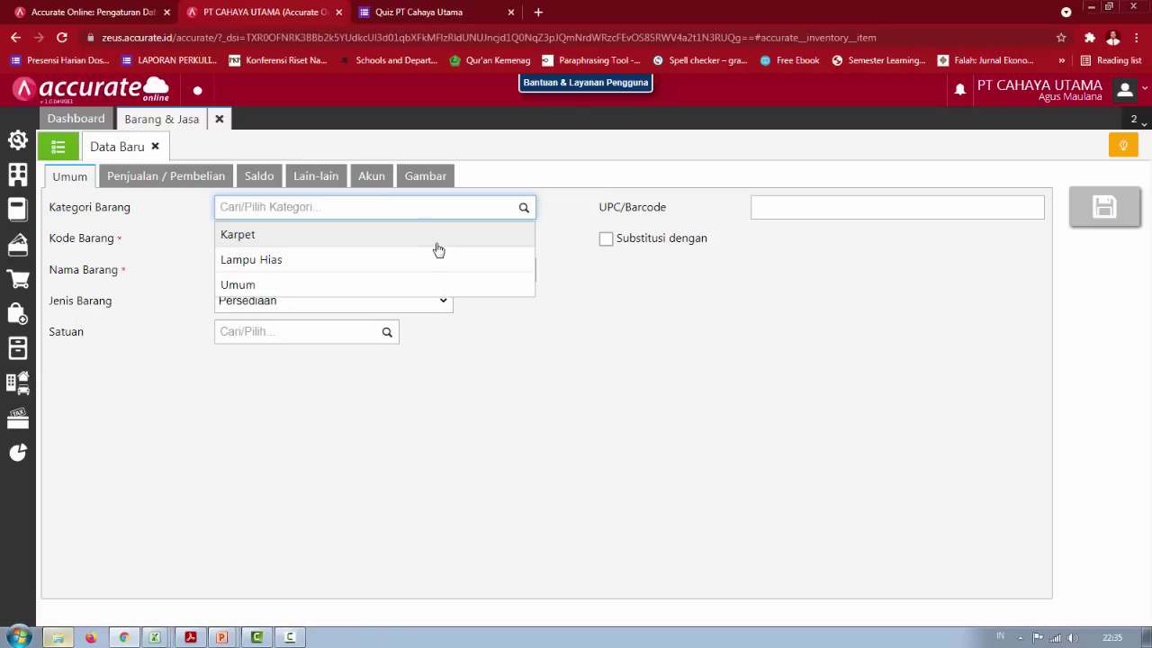
left_click(418, 268)
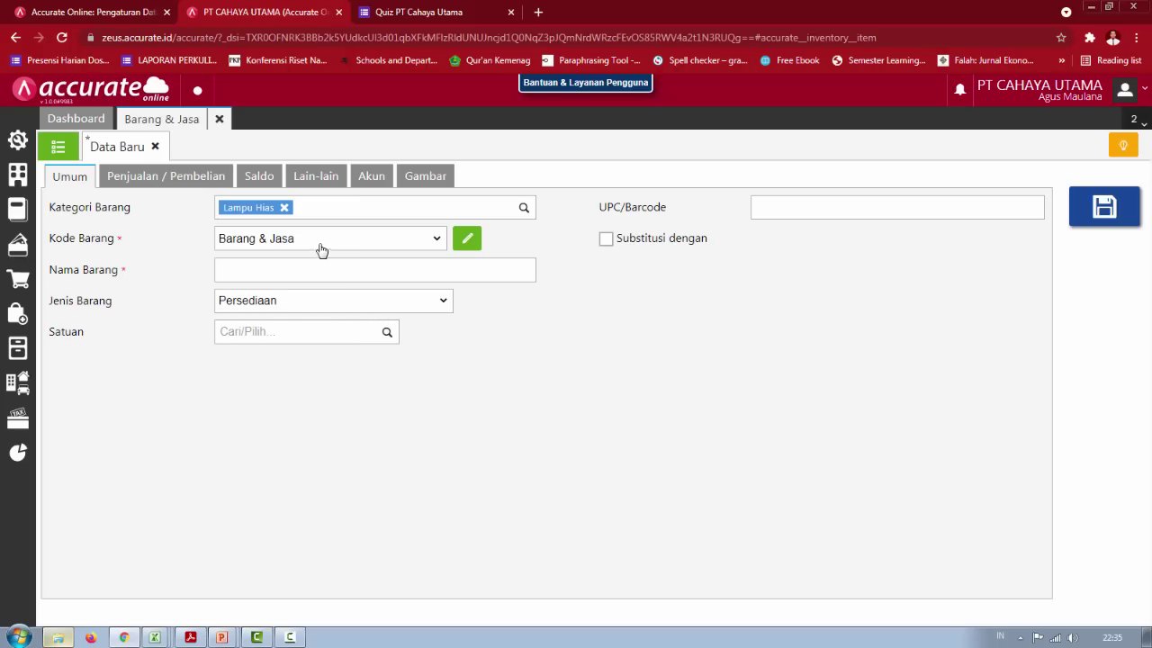
left_click(321, 248)
left_click(321, 252)
left_click(314, 271)
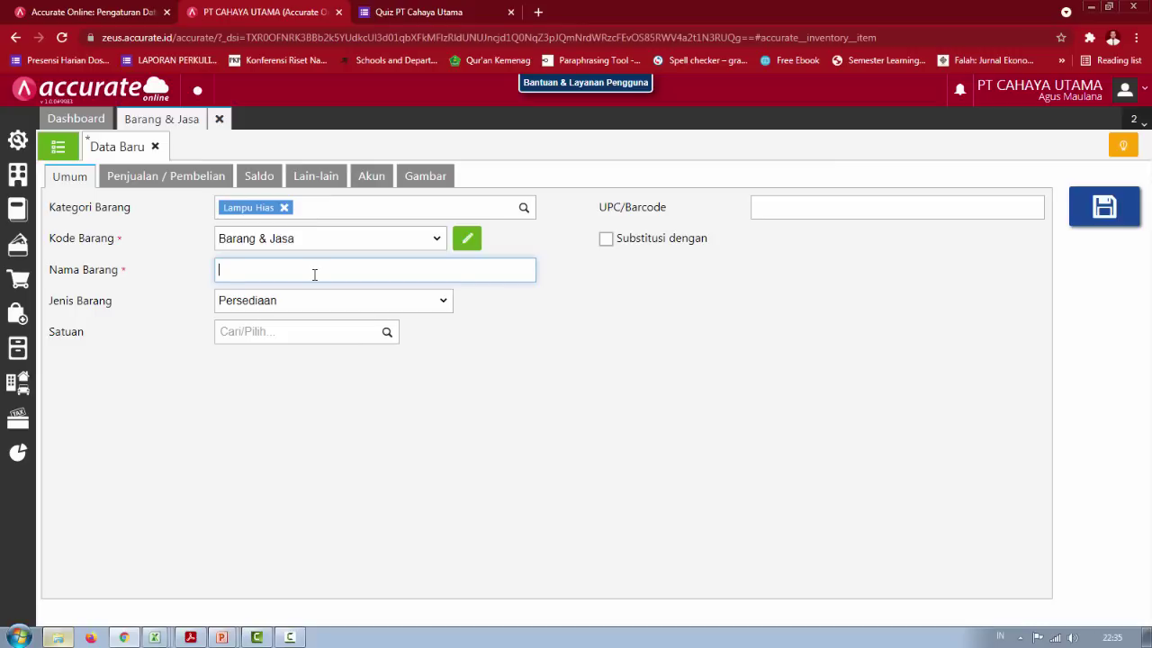
type("LED Pesanan")
Step: Set the unit (Satuan) of LED Pesanan to PCS after consulting the slide
left_click(339, 331)
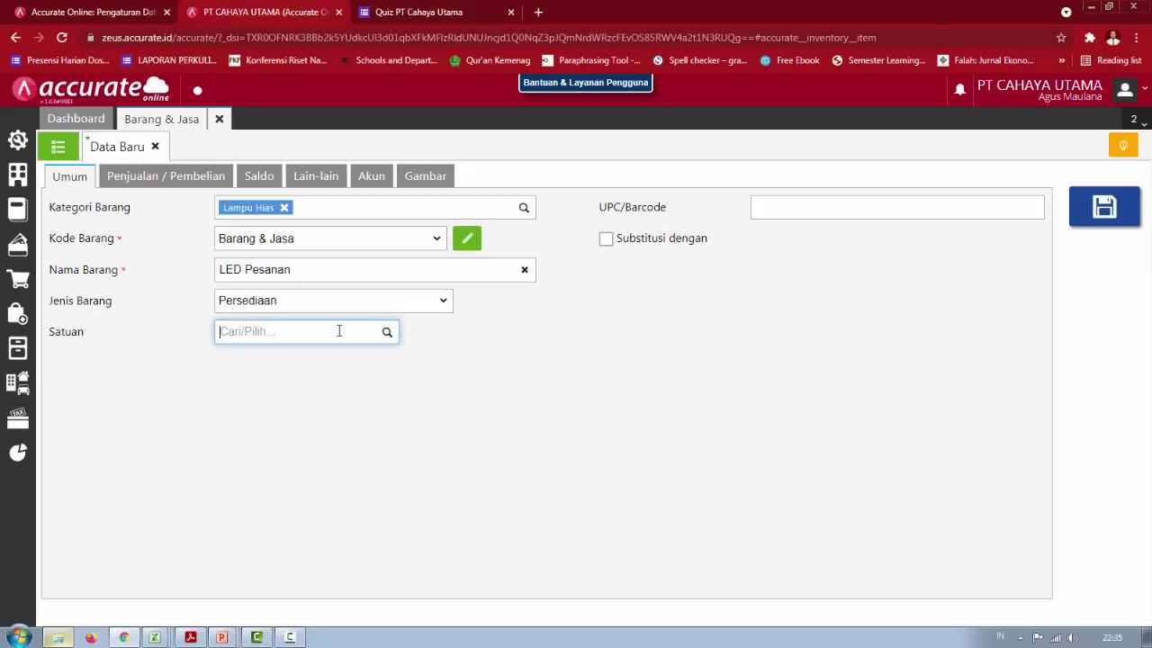
key("alt+Tab")
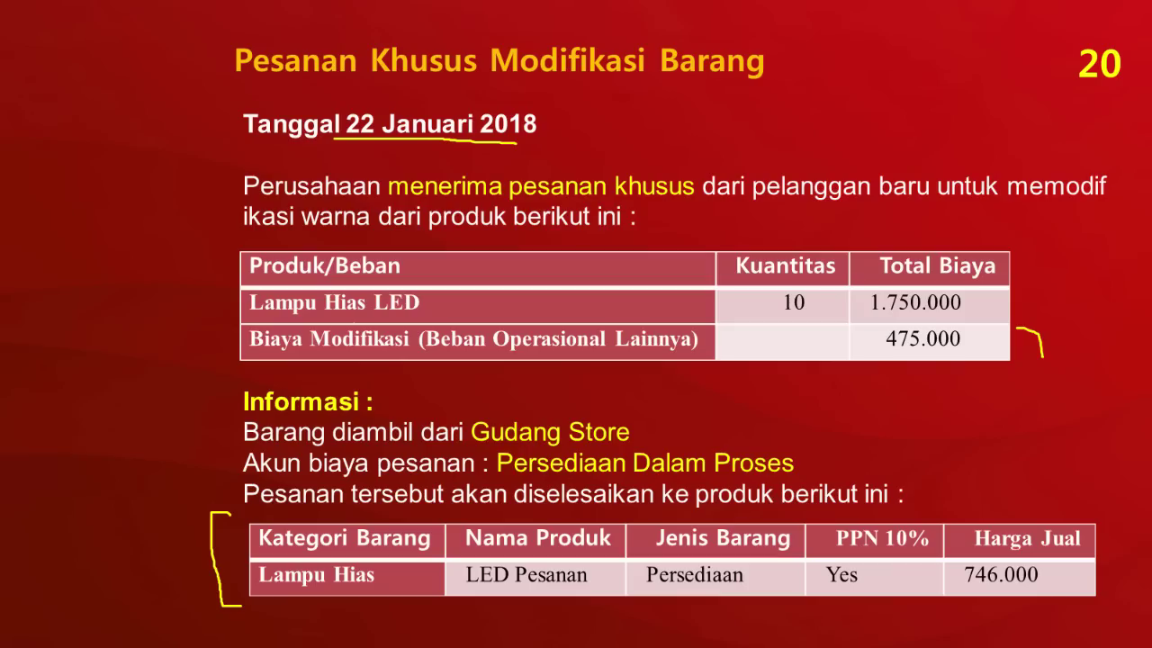
key("alt+Tab")
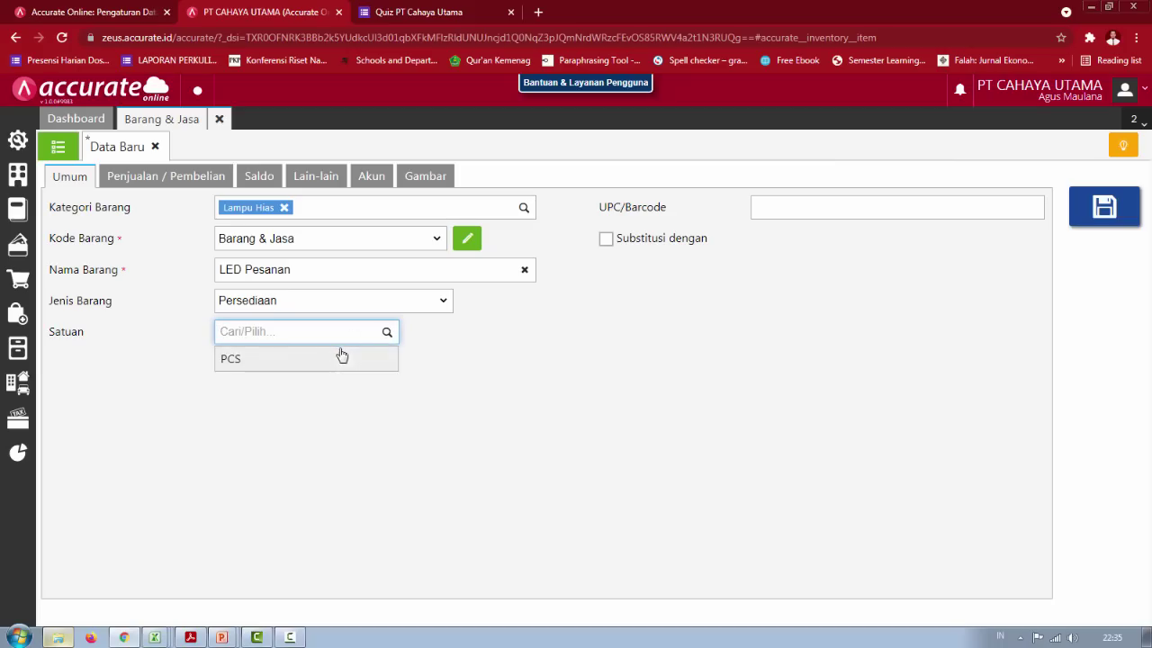
left_click(316, 358)
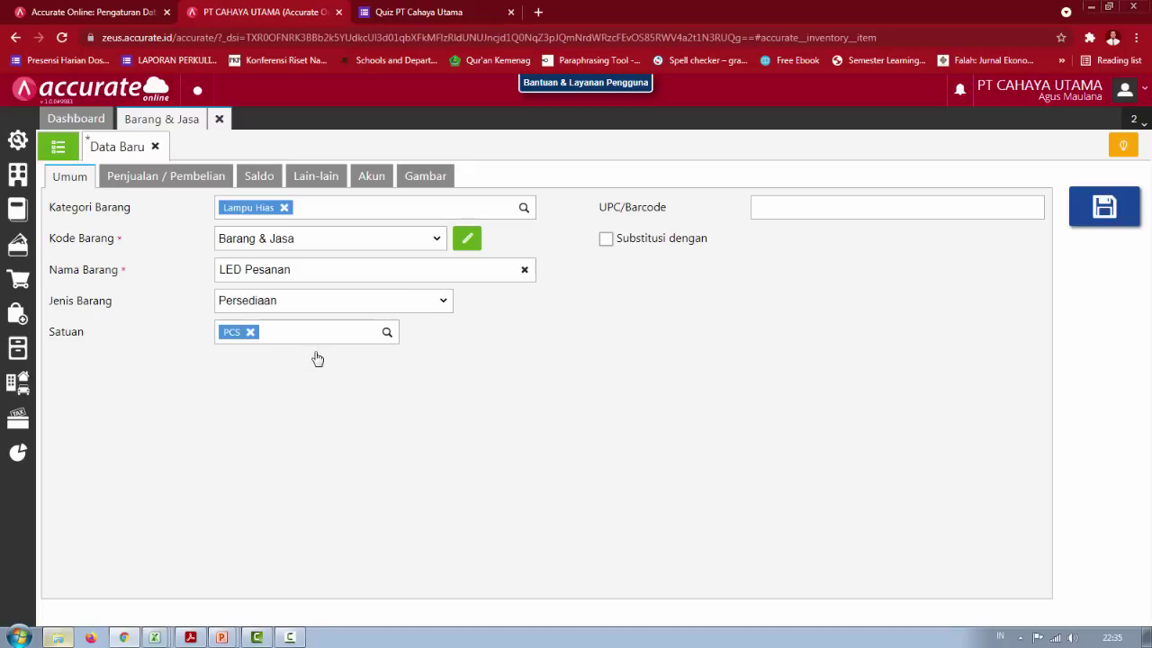
Step: Compare the general details entered for LED Pesanan with the product table on the slide
left_click(169, 187)
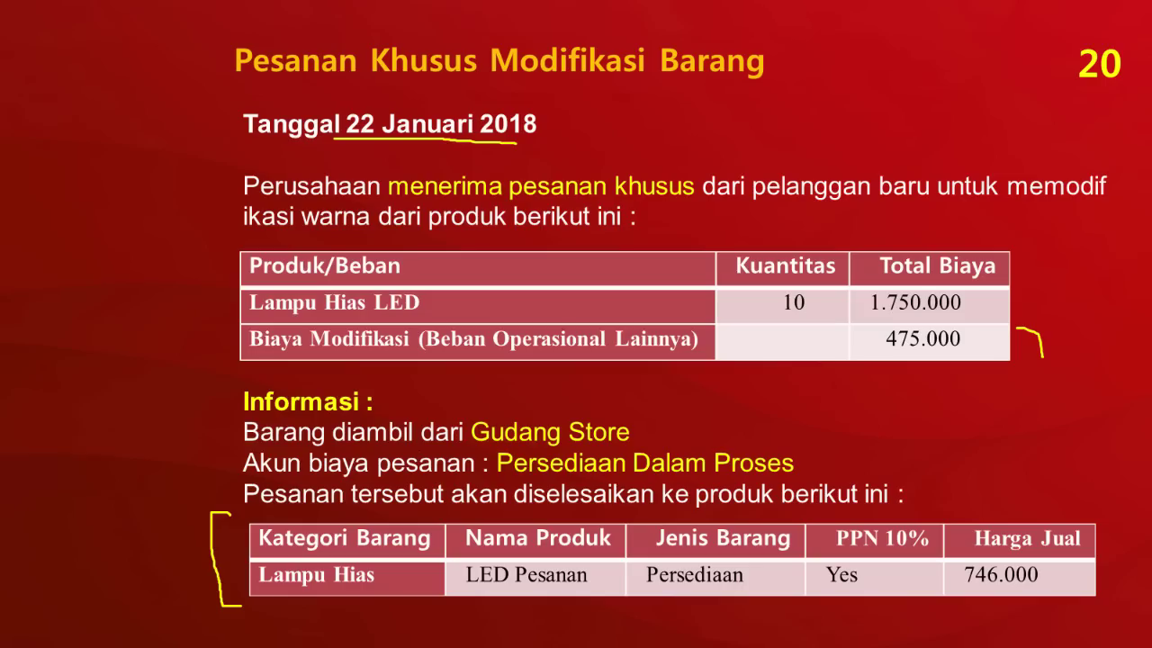
key("alt+Tab")
key("alt+Tab")
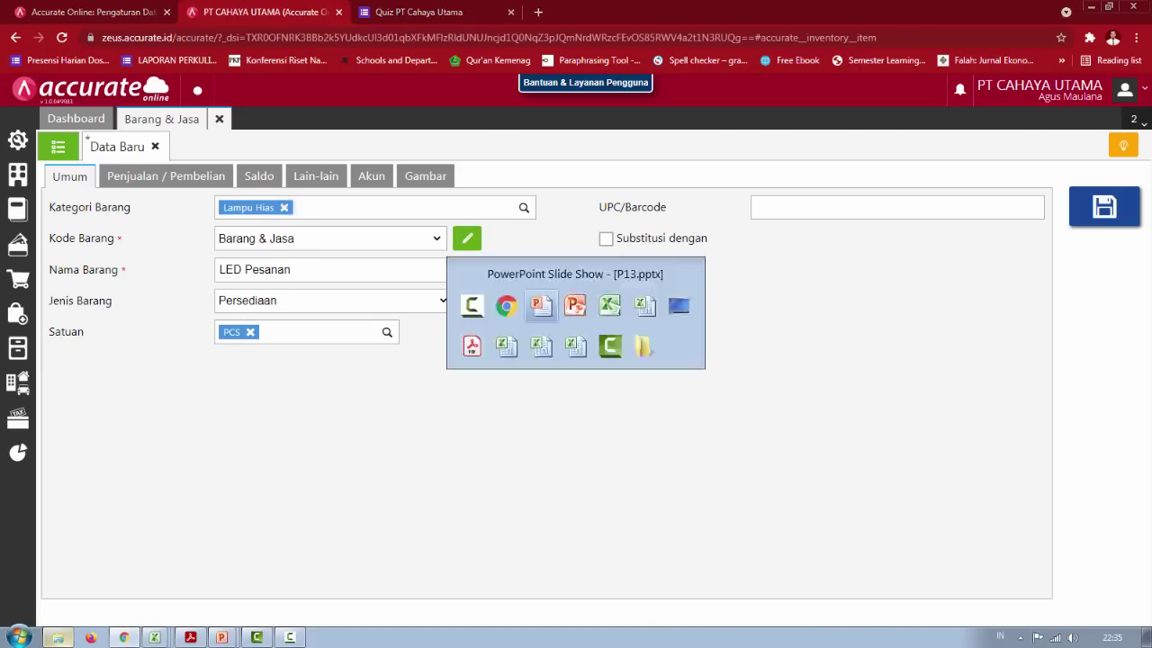
key("alt+Tab")
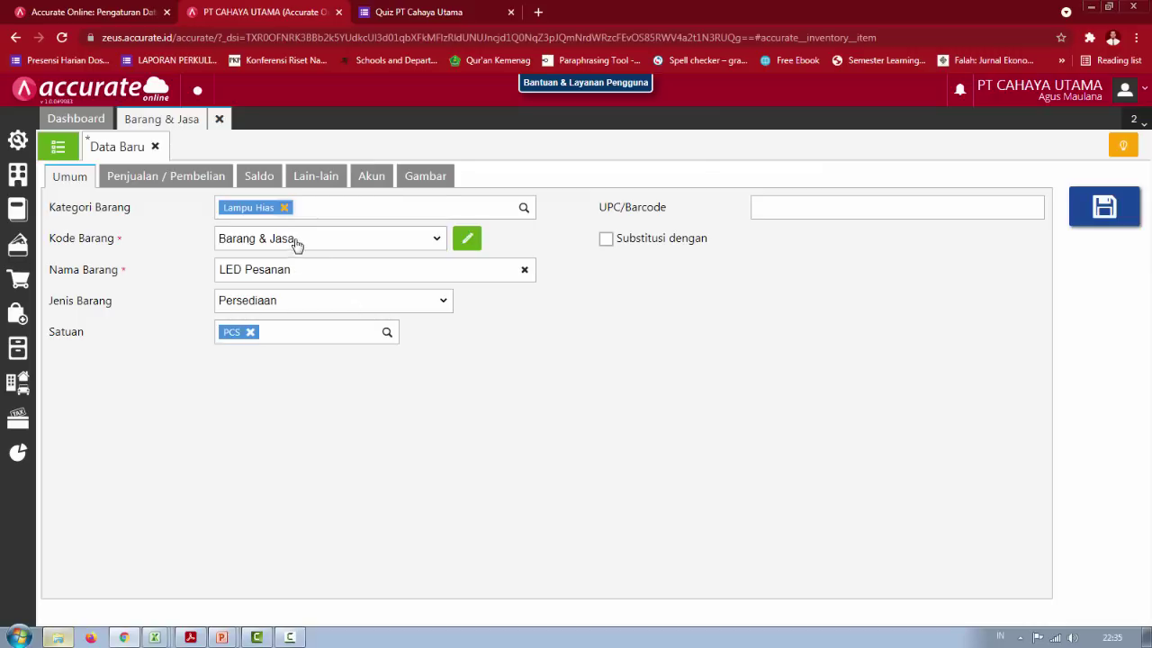
key("alt+Tab")
key("alt+Tab")
key("alt+Tab")
key("alt+Tab")
key("alt+Tab")
key("alt+Tab")
Step: Set the default unit selling price of LED Pesanan to 746.000, following the slide
left_click(184, 181)
left_click(312, 266)
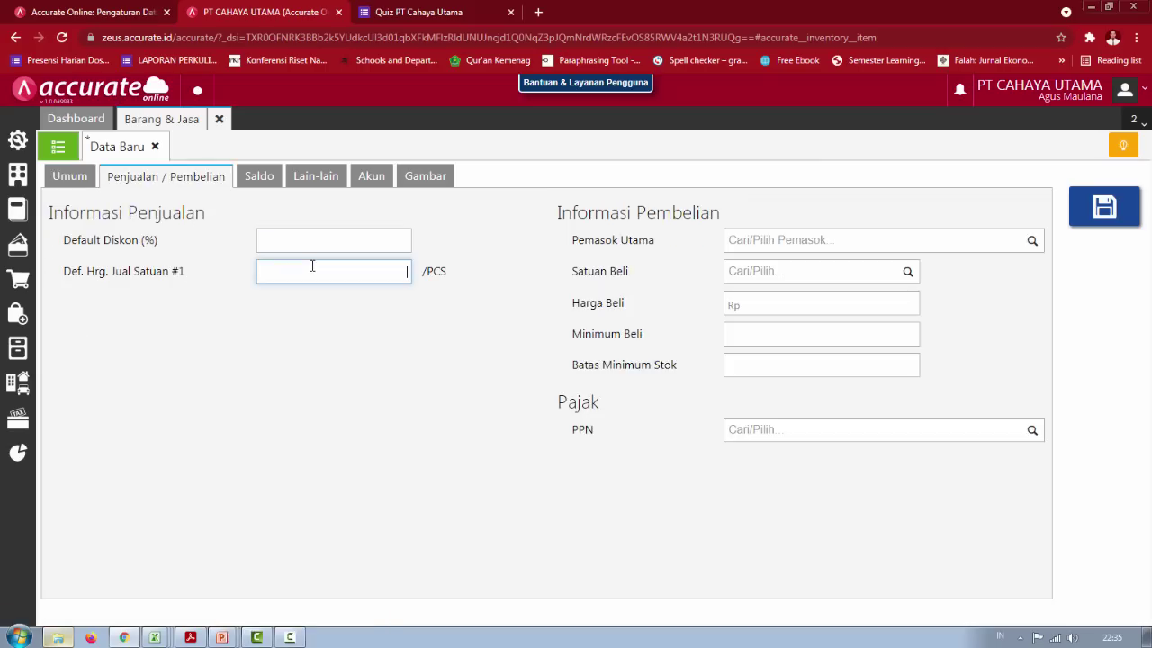
key("alt+Tab")
key("alt+Tab")
type("746000")
Step: Apply Pajak Pertambahan Nilai as the item's PPN, following the slide, and open its opening balance (Saldo) details
key("alt+Tab")
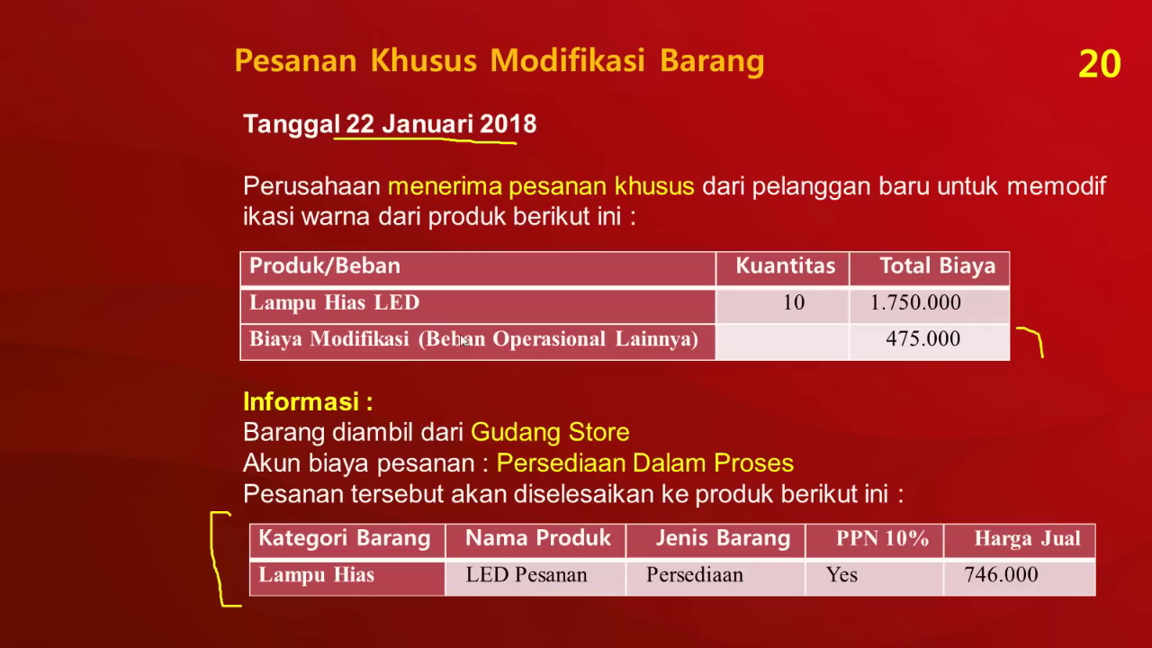
key("alt+Tab")
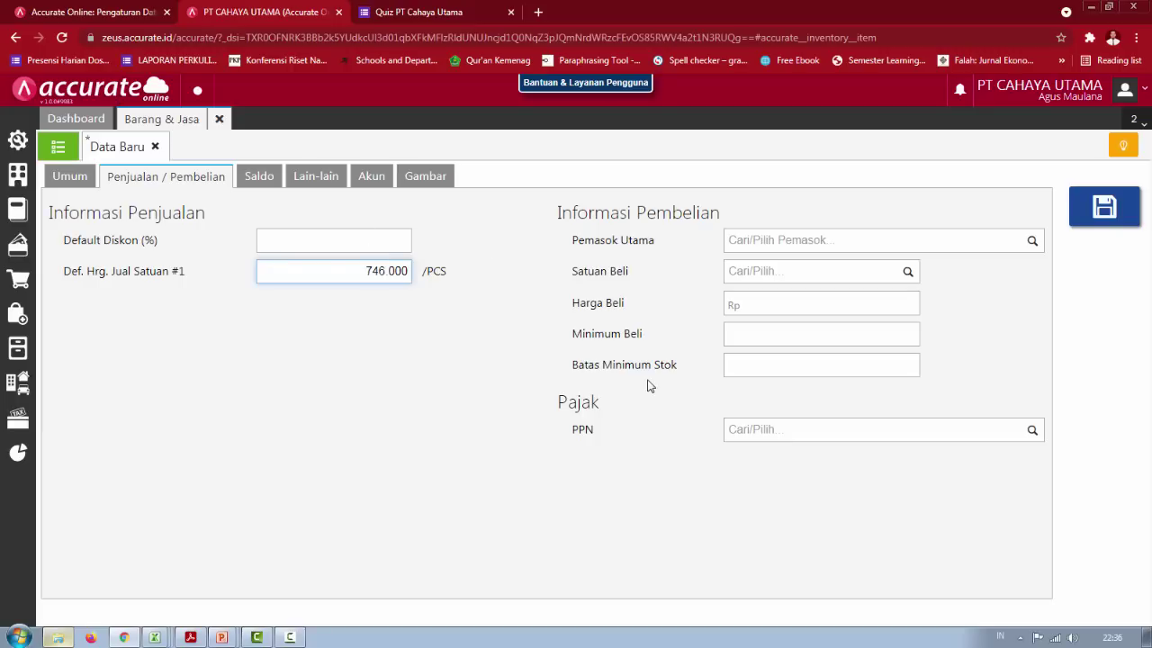
left_click(1032, 429)
left_click(936, 466)
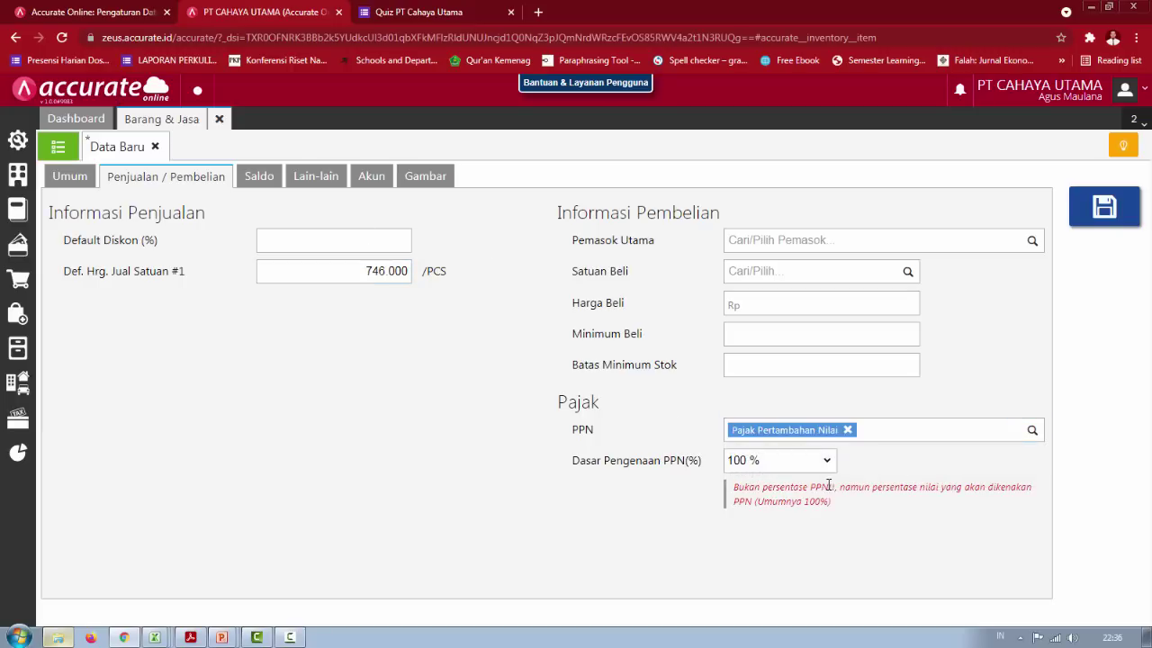
left_click(259, 176)
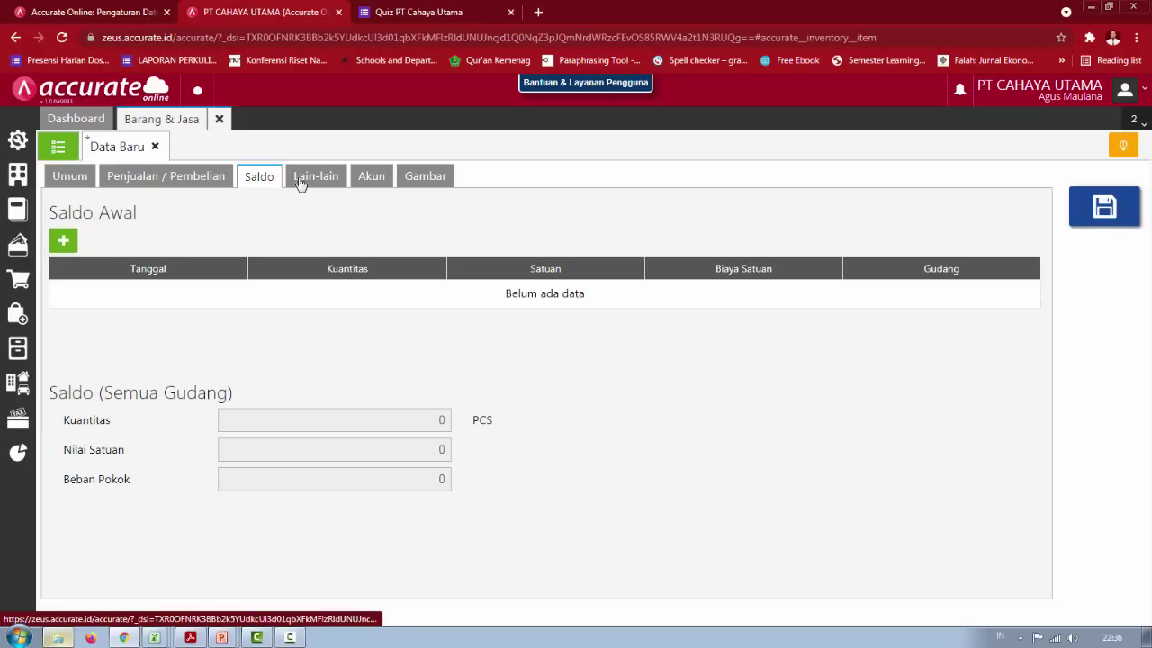
Step: Look through the remaining LED Pesanan details (Lain-lain, Akun, Gambar), save the item and close Barang & Jasa
left_click(303, 180)
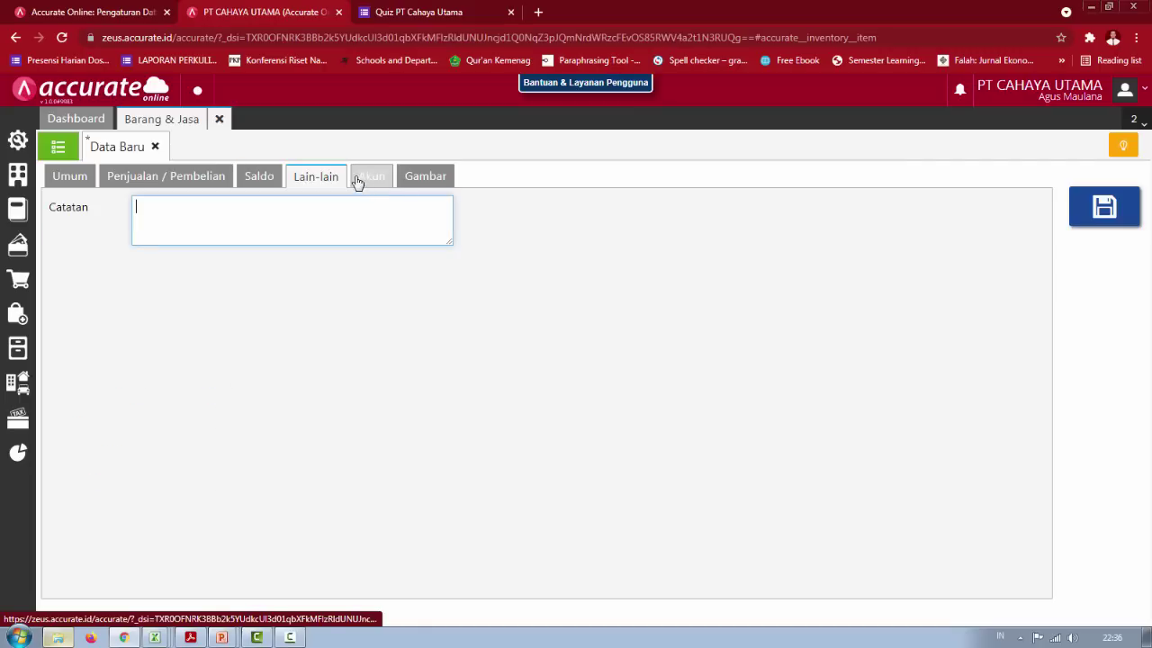
left_click(360, 178)
left_click(430, 177)
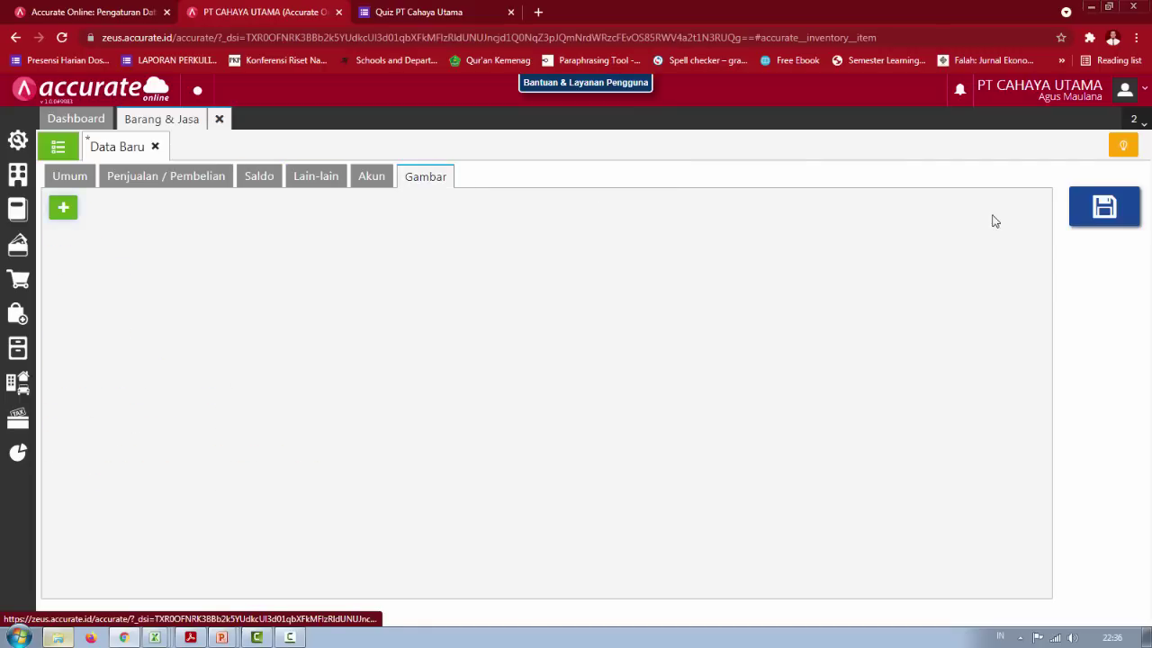
left_click(1105, 207)
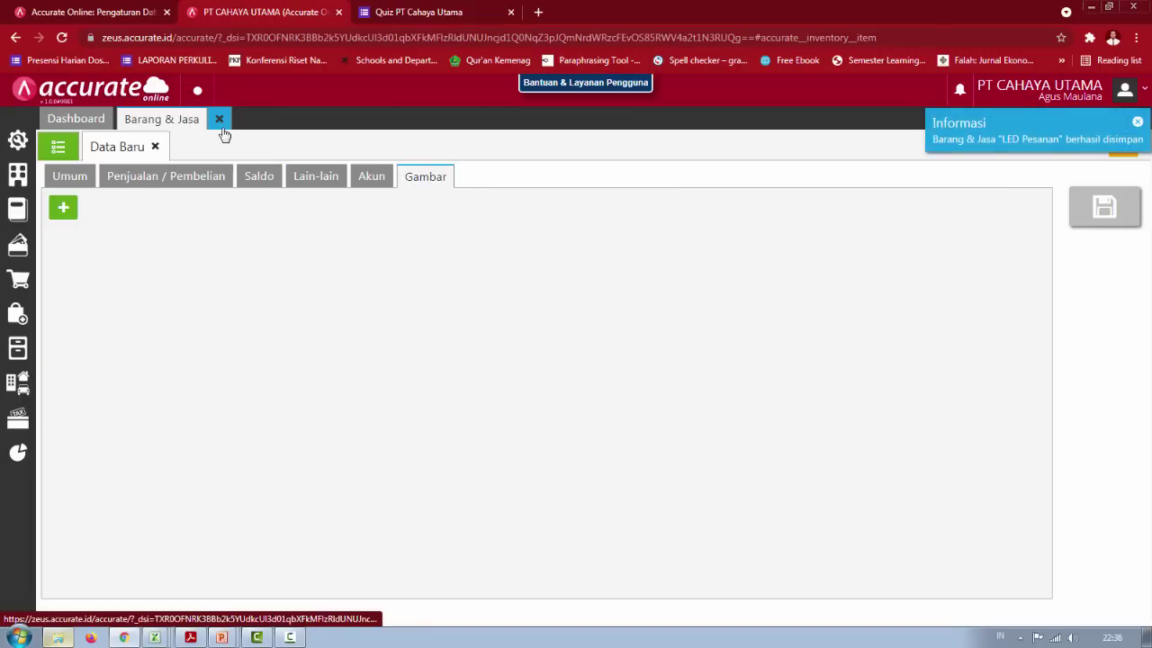
left_click(219, 119)
Step: Switch to the slides and review the 23 January 2018 order completion, underlining its dates, quantity, portion, warehouse, customer and delivery vehicle
key("alt+Tab")
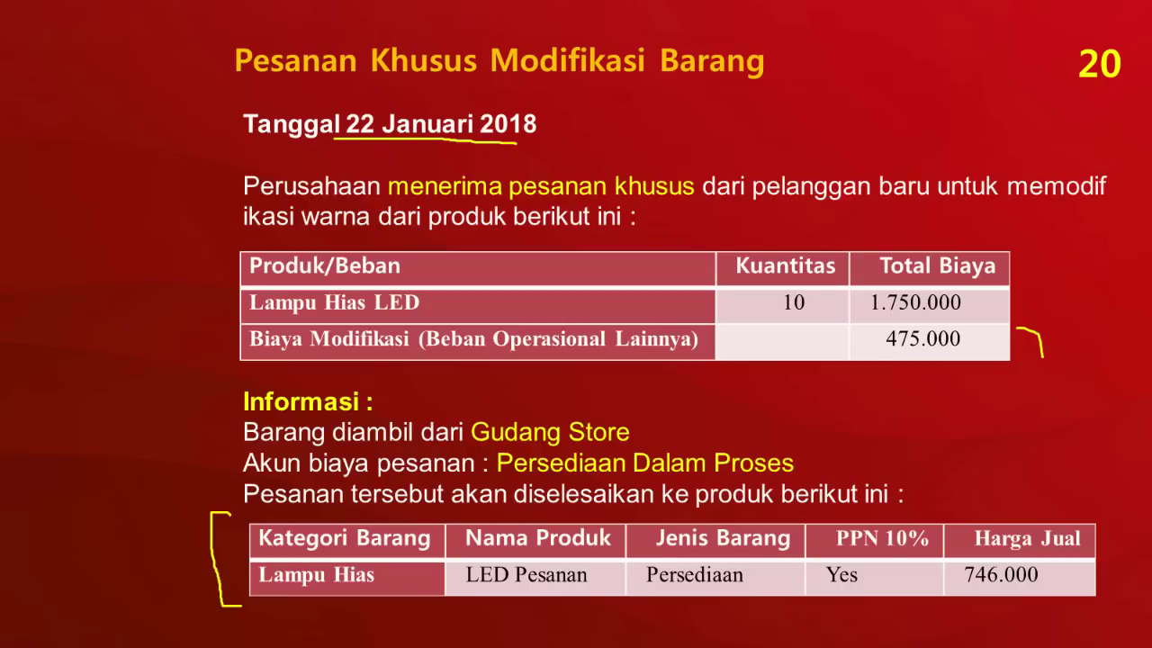
key("Right")
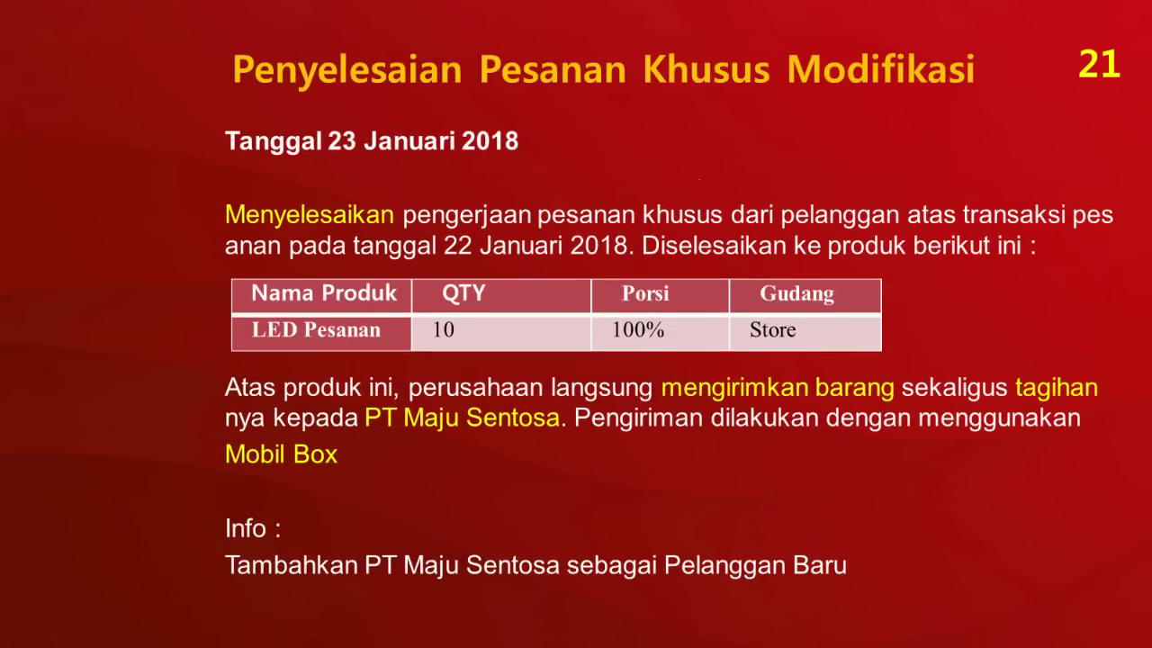
left_click_drag(322, 174, 412, 170)
left_click_drag(453, 263, 514, 263)
left_click_drag(626, 364, 675, 365)
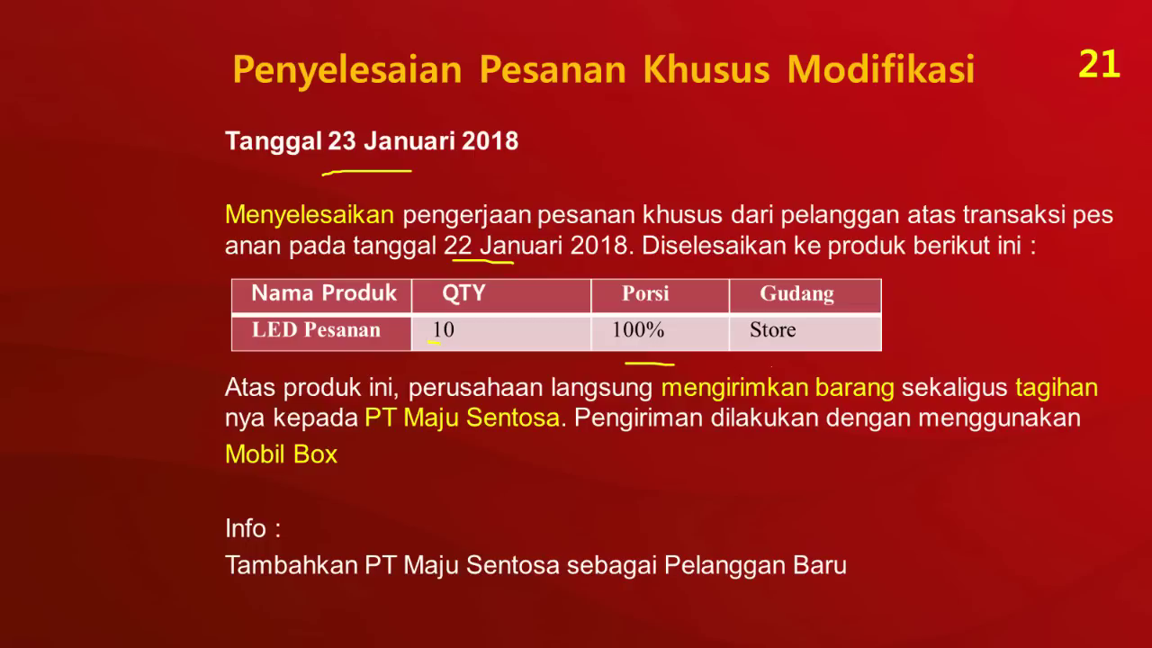
left_click_drag(770, 366, 808, 364)
left_click_drag(381, 440, 467, 441)
left_click_drag(264, 479, 319, 479)
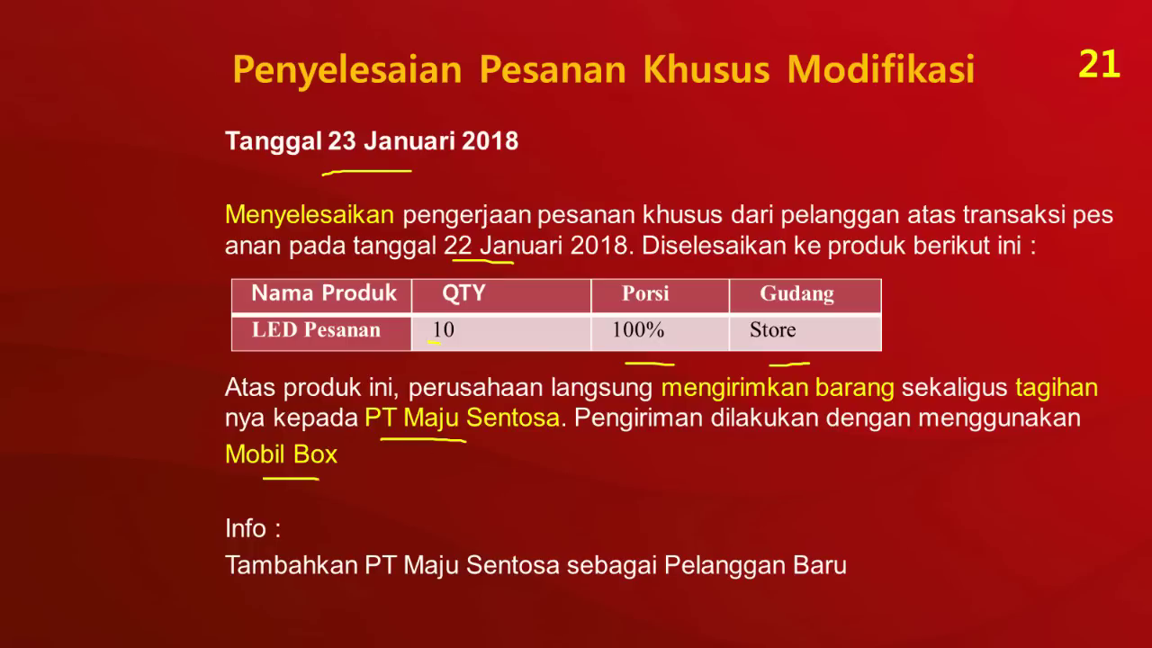
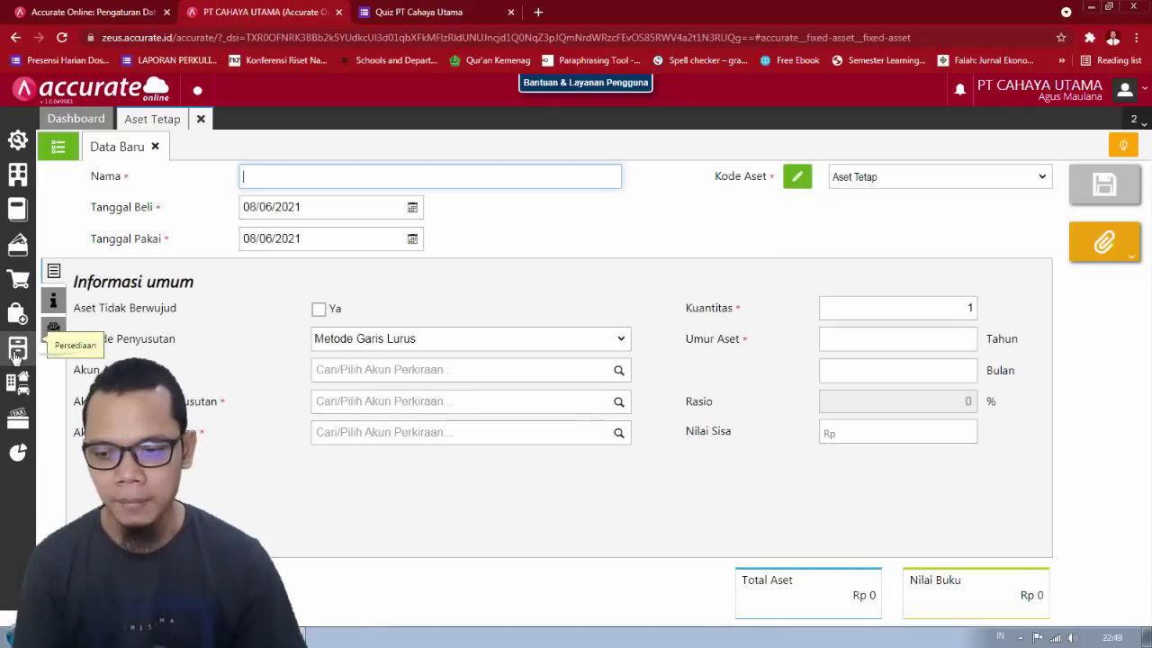
Step: Start a new fixed asset disposal (Disposisi Aset Tetap) and choose Komputer as the asset, following the slide
left_click(18, 350)
left_click(20, 390)
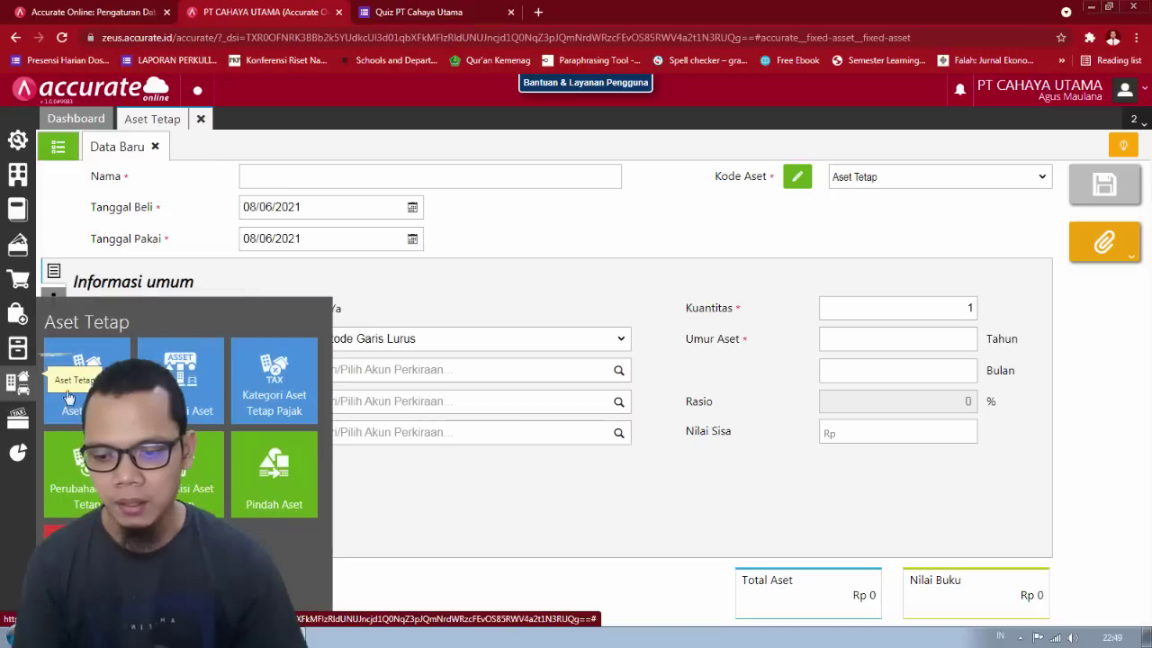
left_click(206, 489)
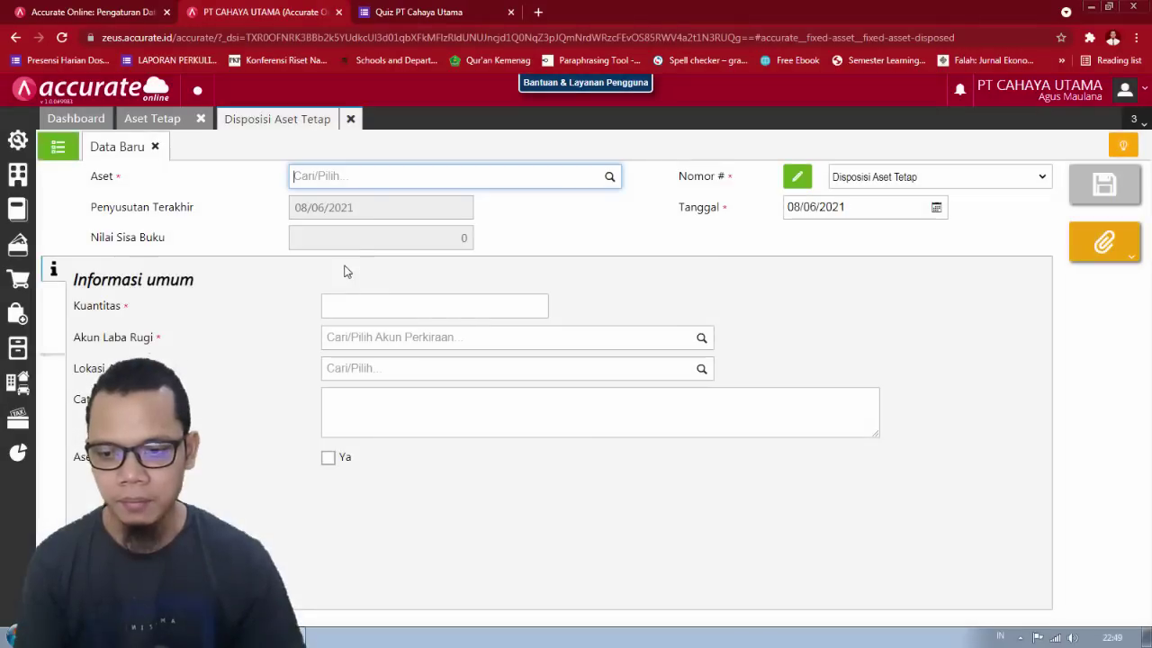
key("alt+Tab")
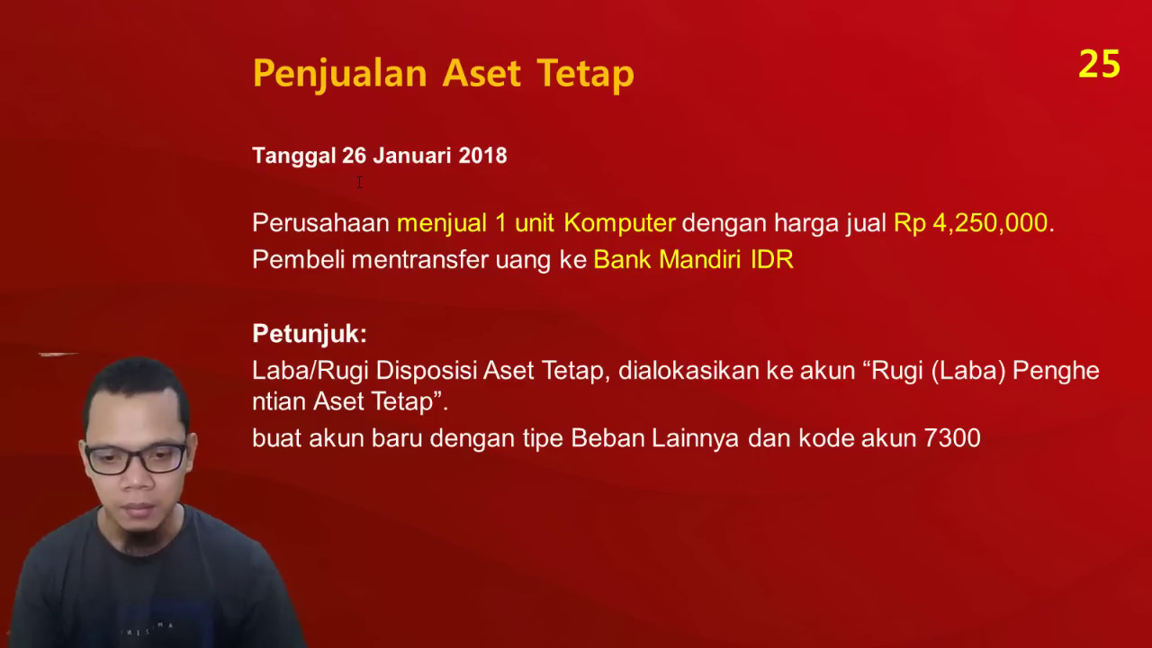
key("alt+Tab")
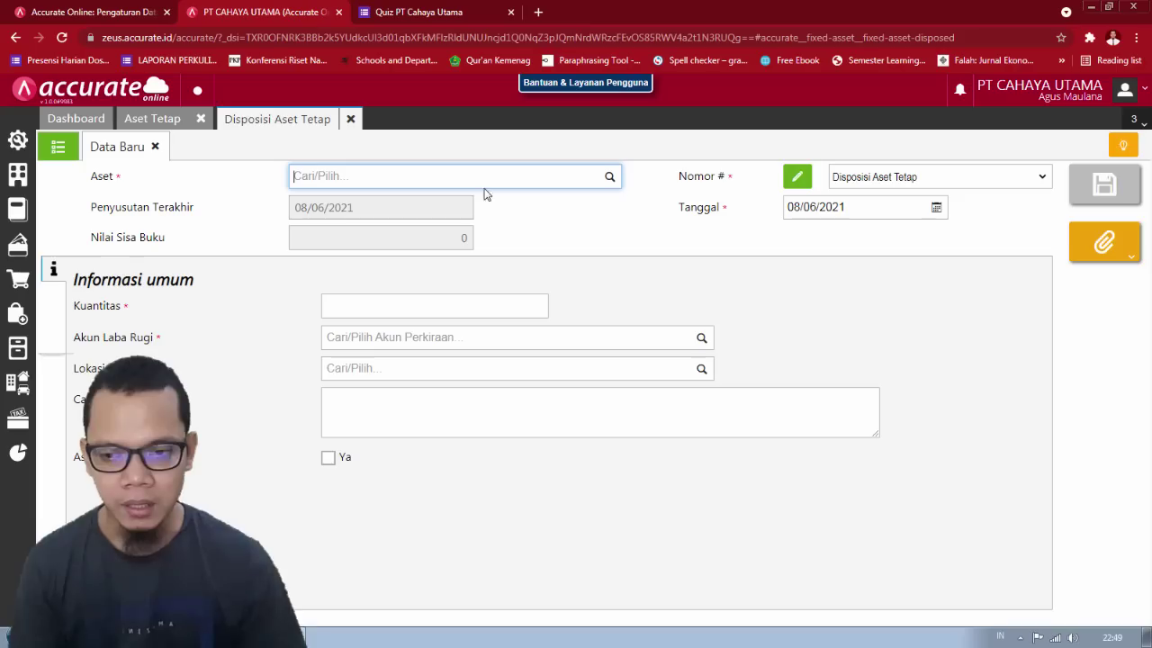
left_click(609, 178)
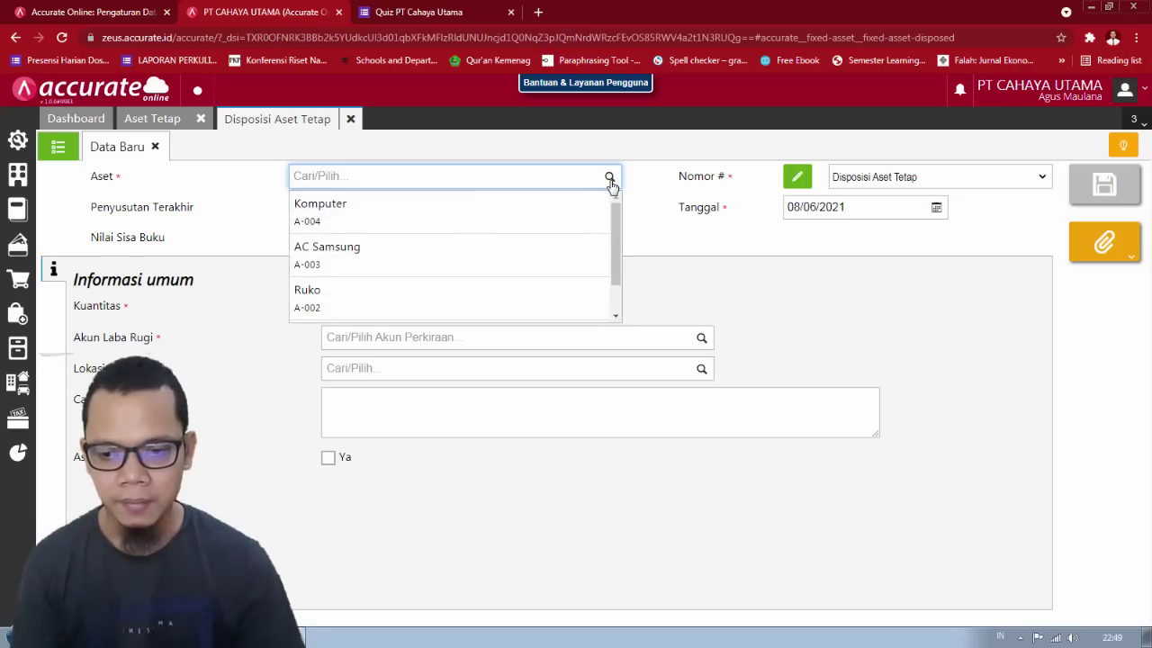
left_click(533, 226)
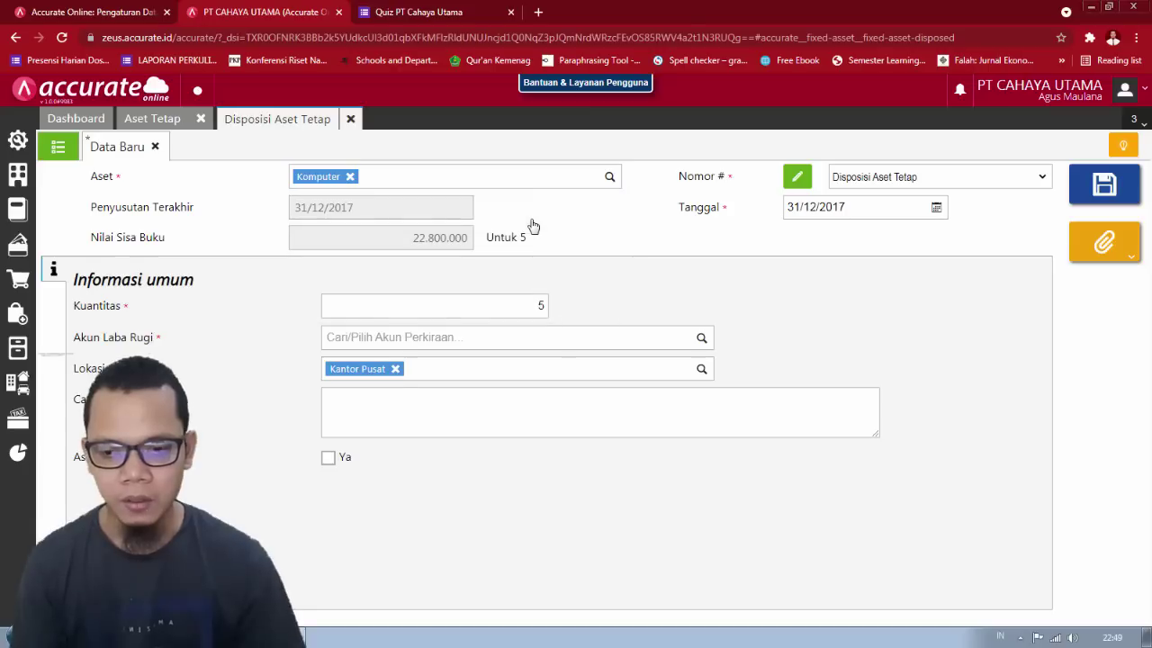
left_click(611, 179)
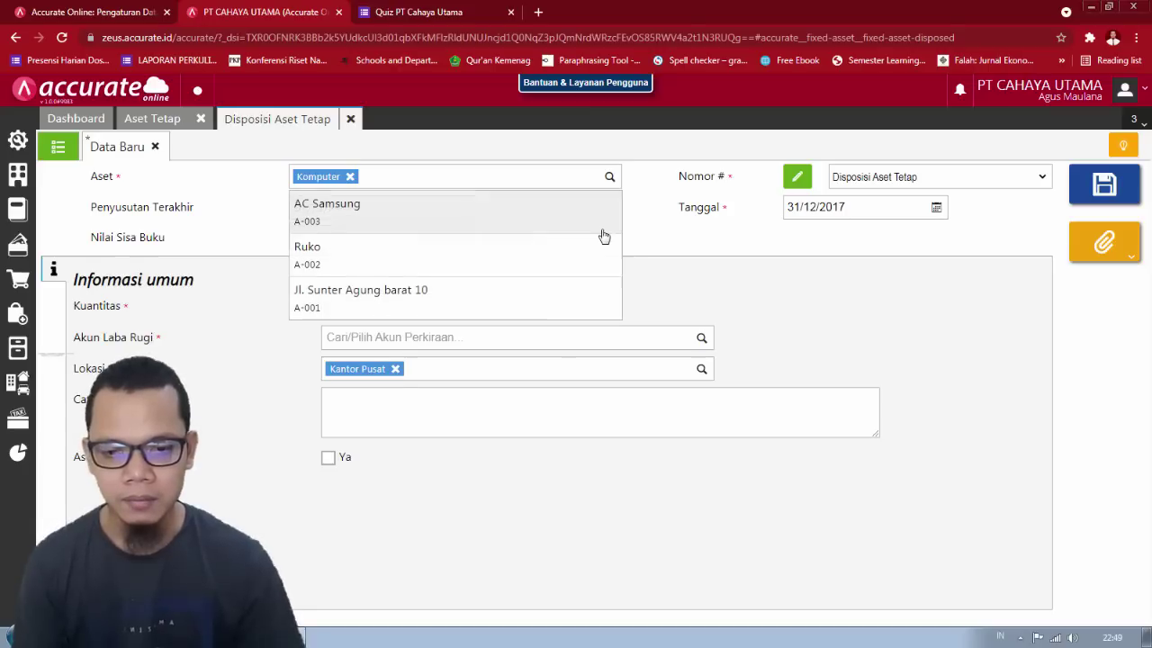
left_click(682, 225)
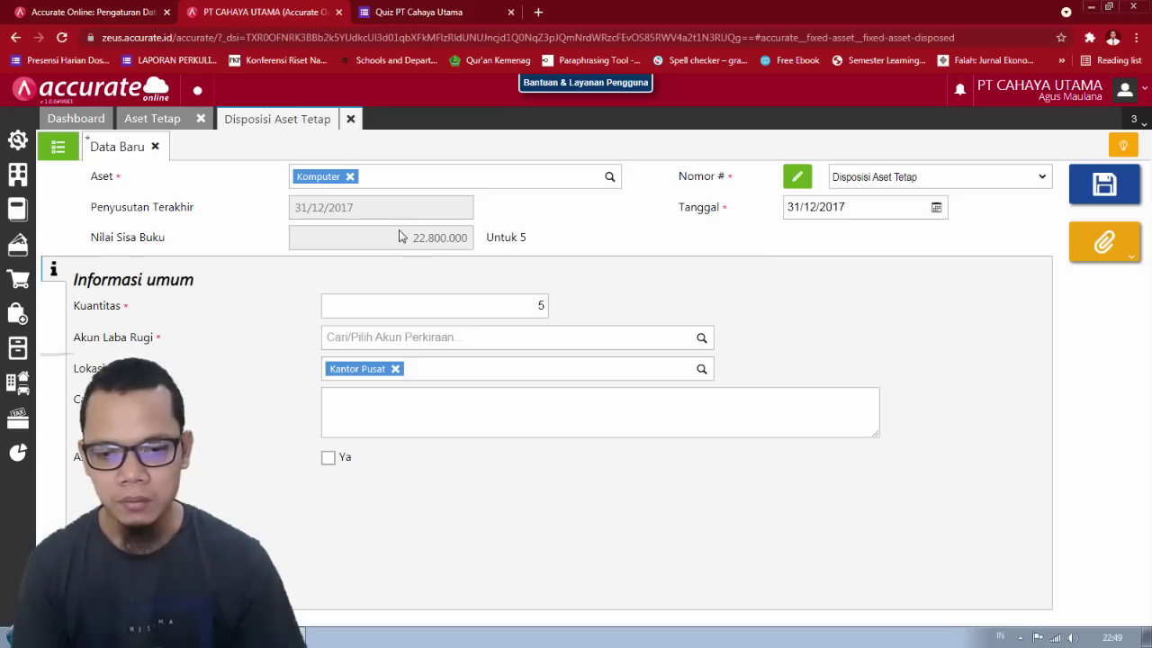
Step: Set the Komputer disposal date to 26/01/2018 and the quantity to 1
left_click(814, 207)
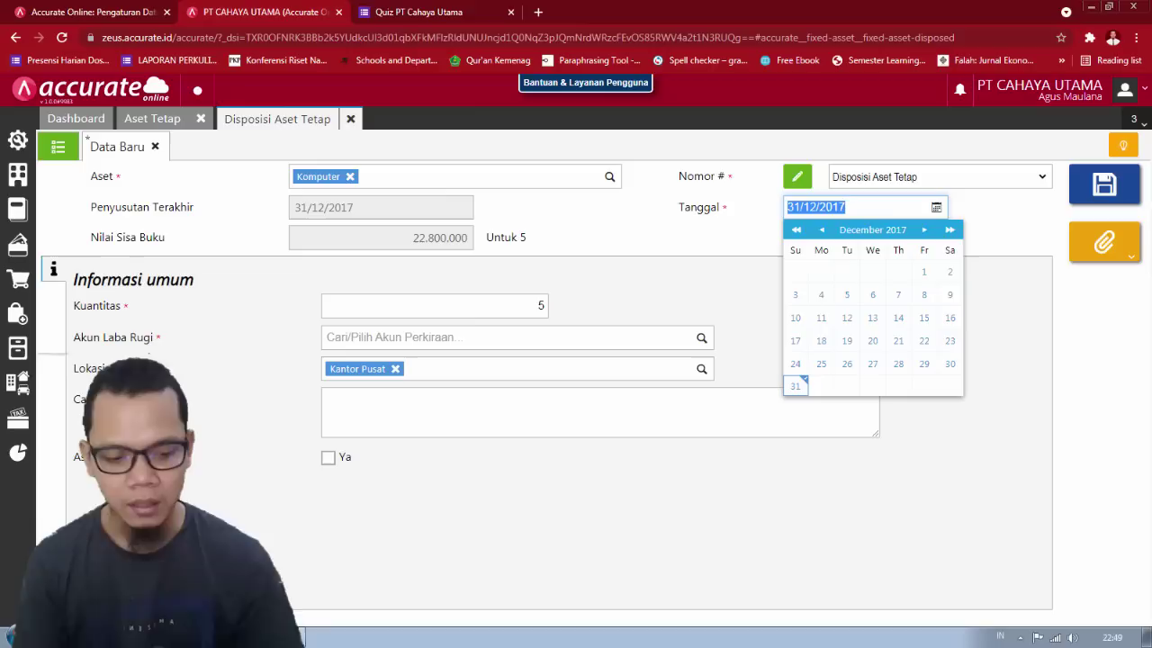
type("2601")
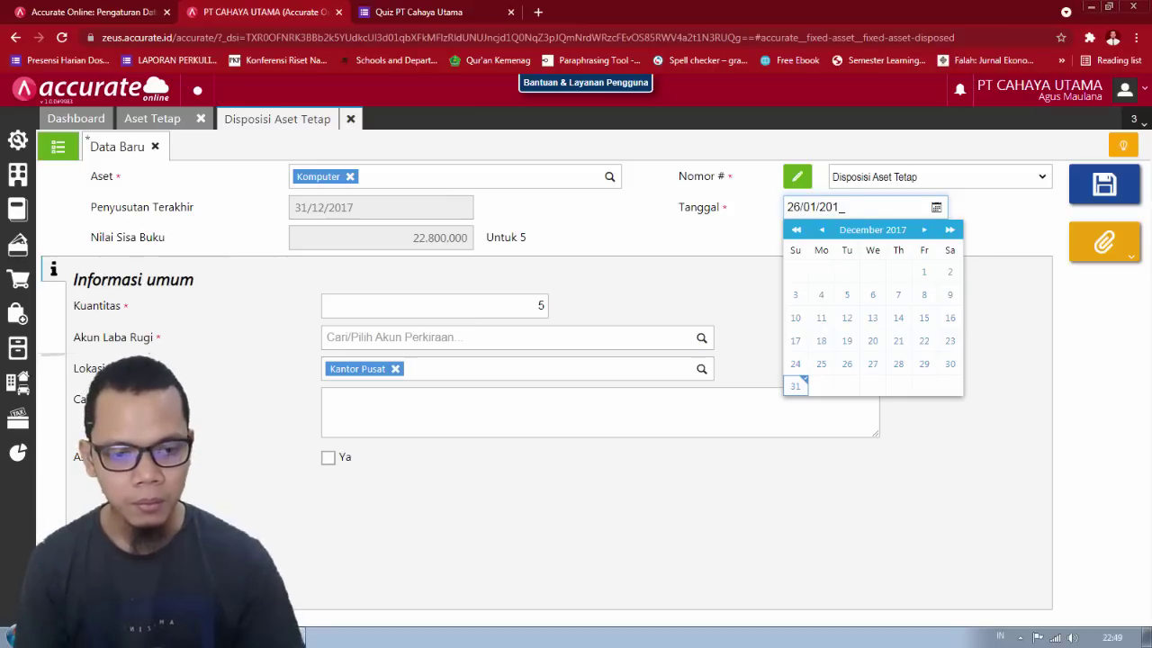
type("2018")
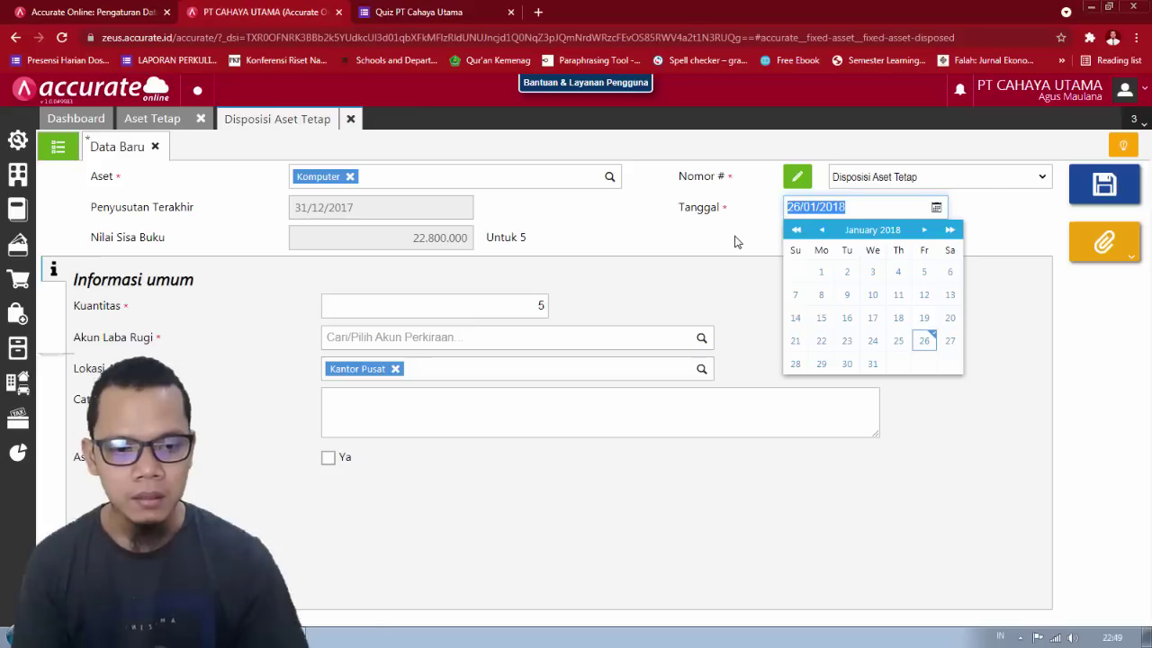
left_click(734, 242)
left_click(477, 306)
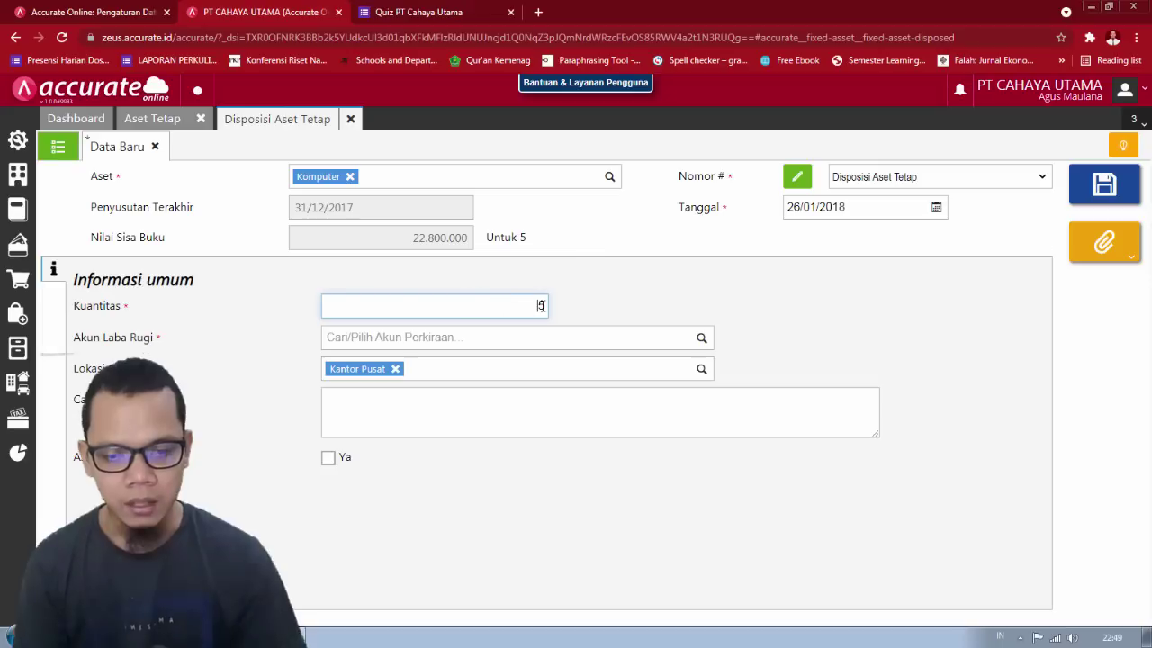
left_click_drag(477, 306, 594, 308)
left_click(594, 310)
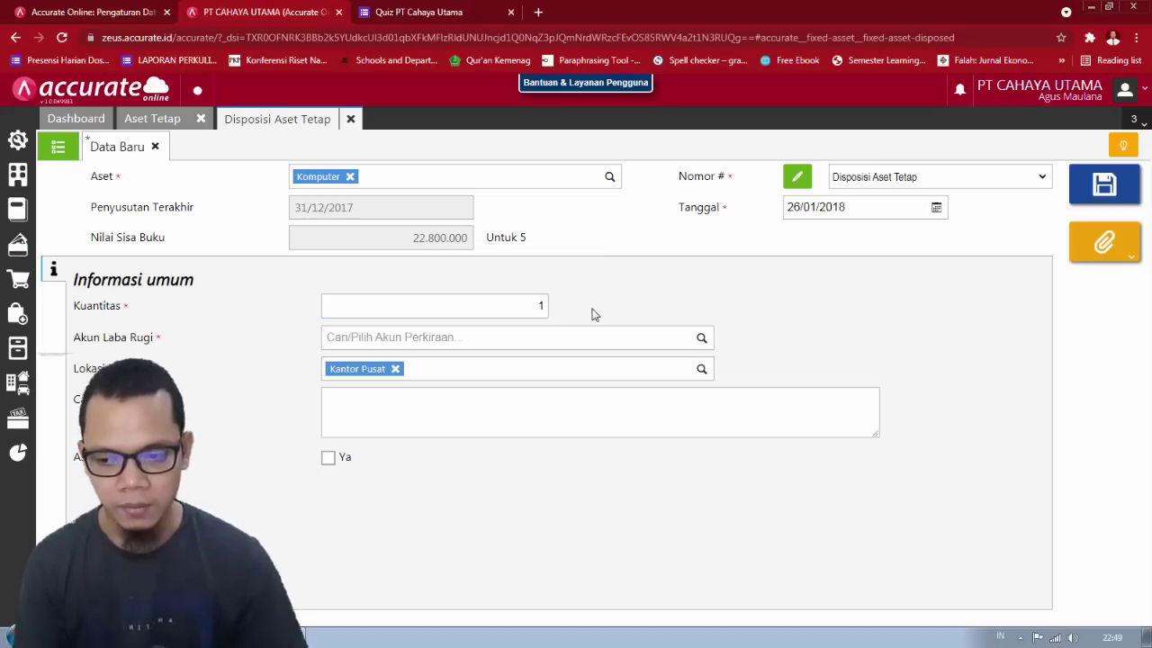
Step: Assign account 7300, Rugi (laba) Penghentian Aset Tetap, as the disposal's profit and loss account
left_click(660, 338)
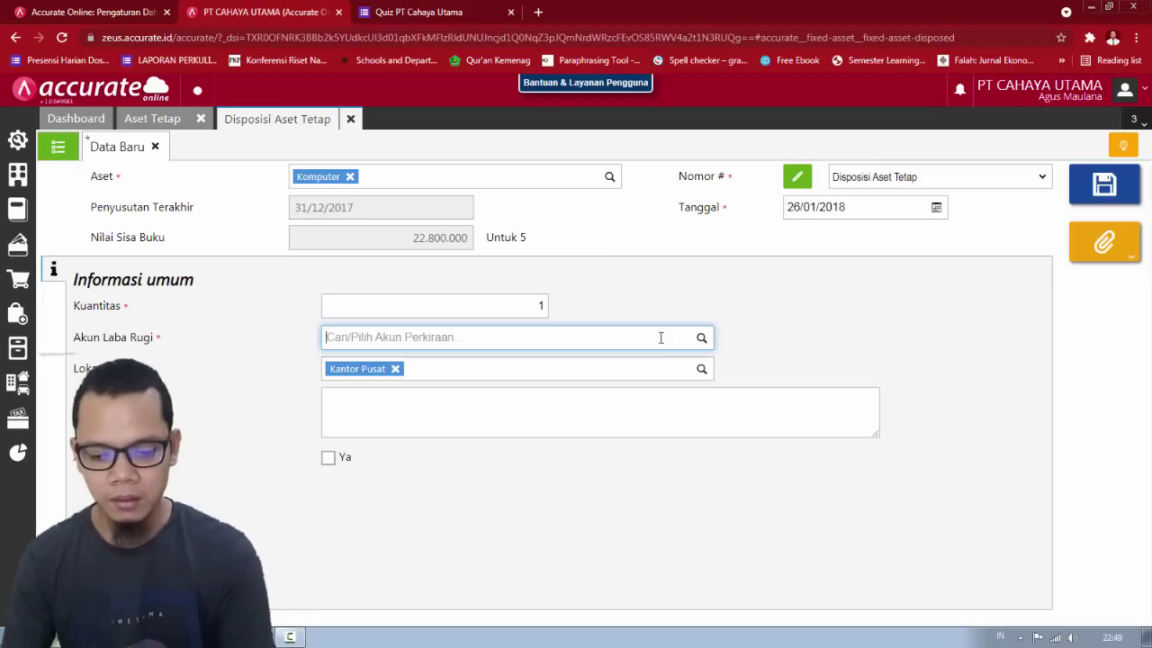
type("rugi")
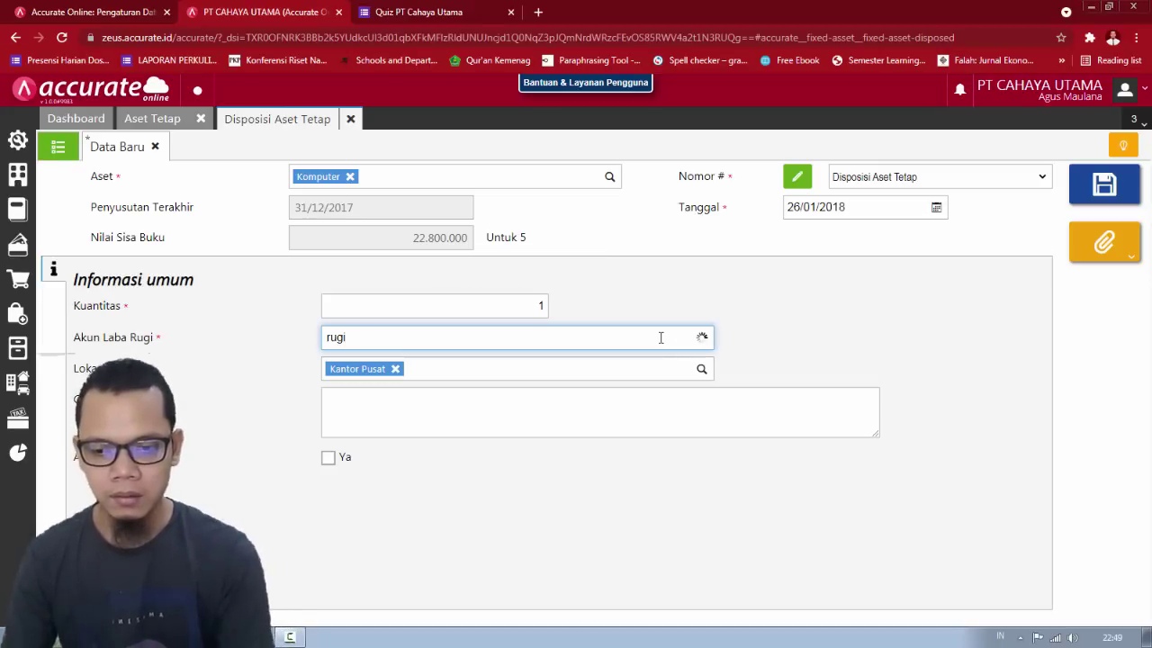
type(" (lab")
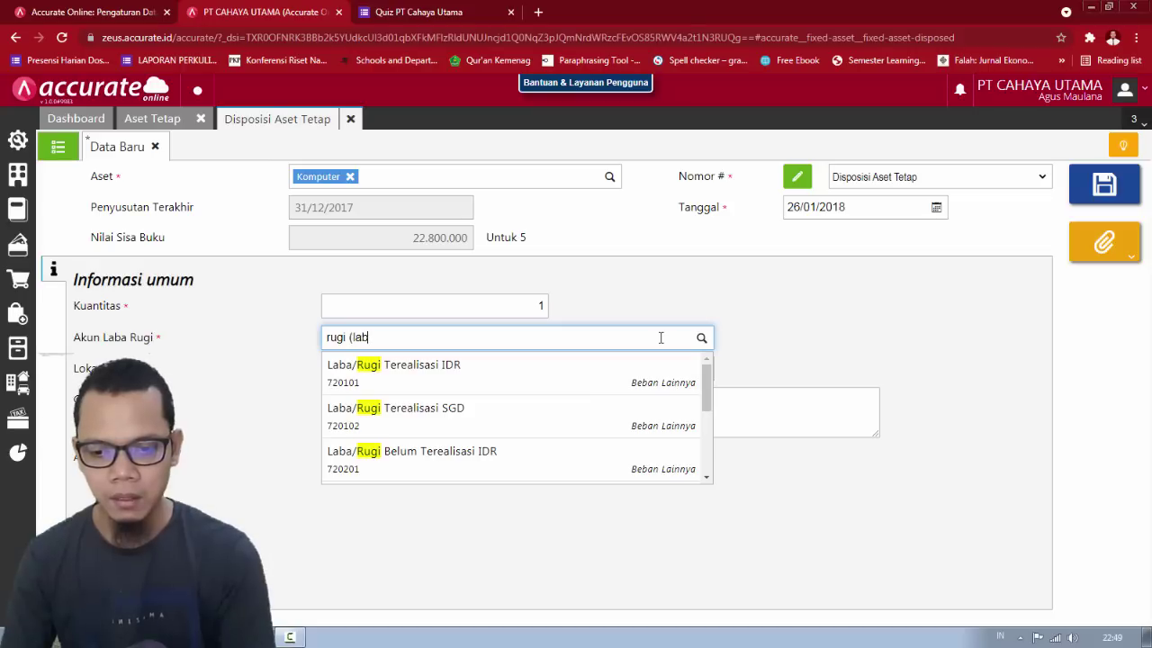
type("a")
left_click(514, 382)
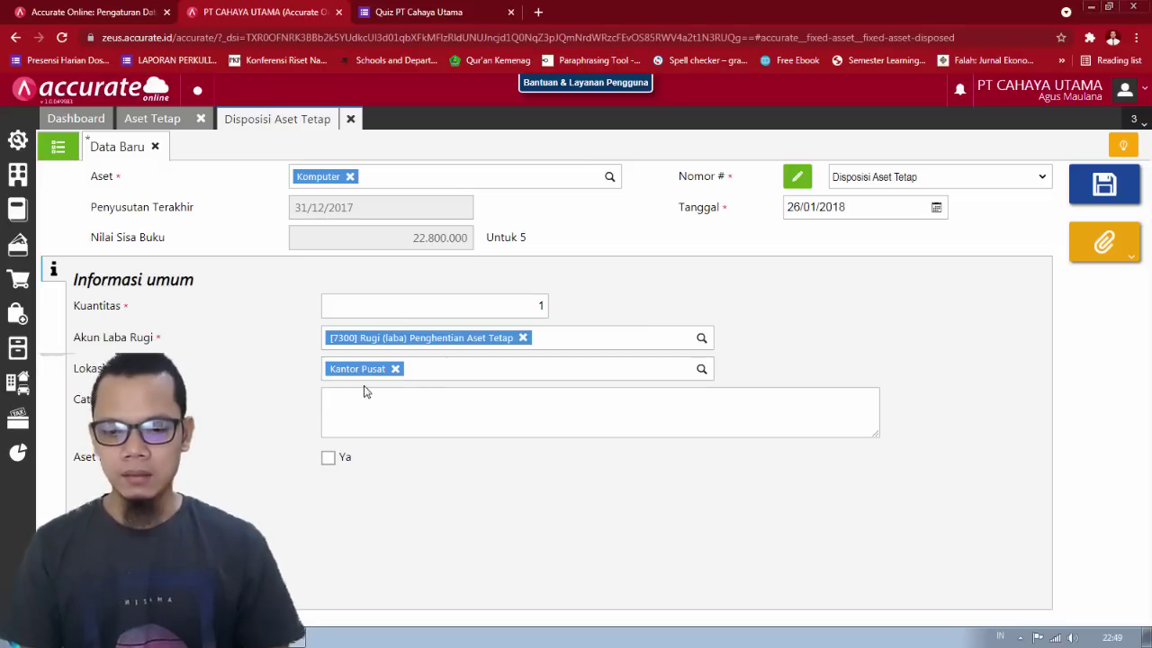
Step: Mark the asset as sold and set its selling price to 4.250.000, following the slide
left_click(329, 461)
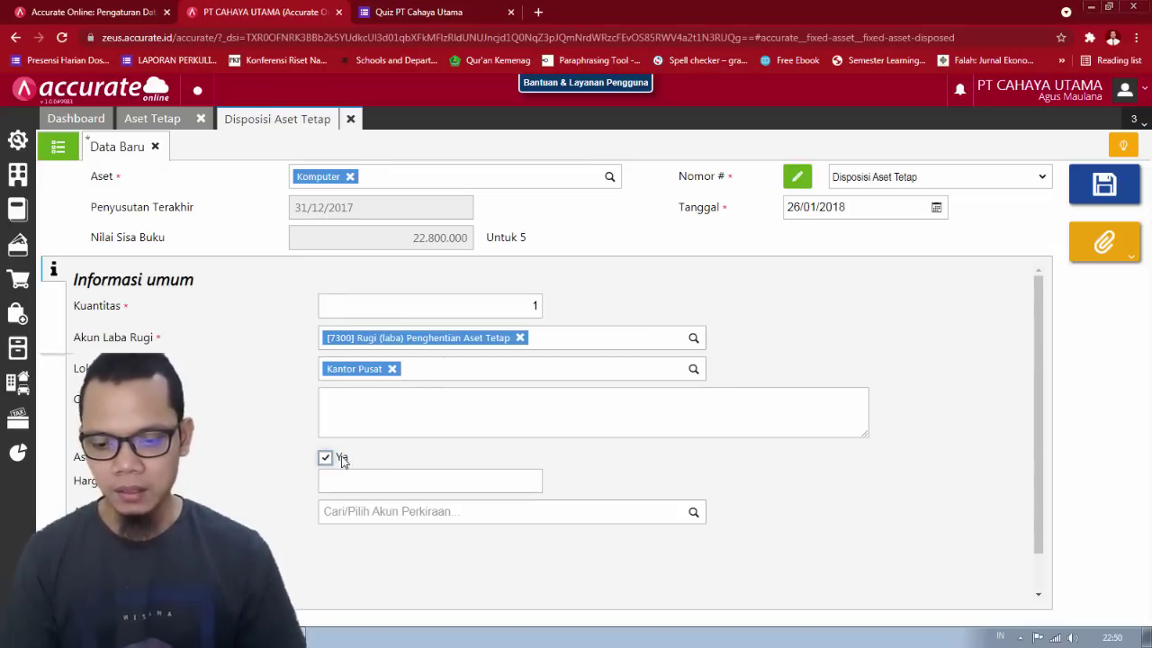
left_click(372, 480)
key("alt+Tab")
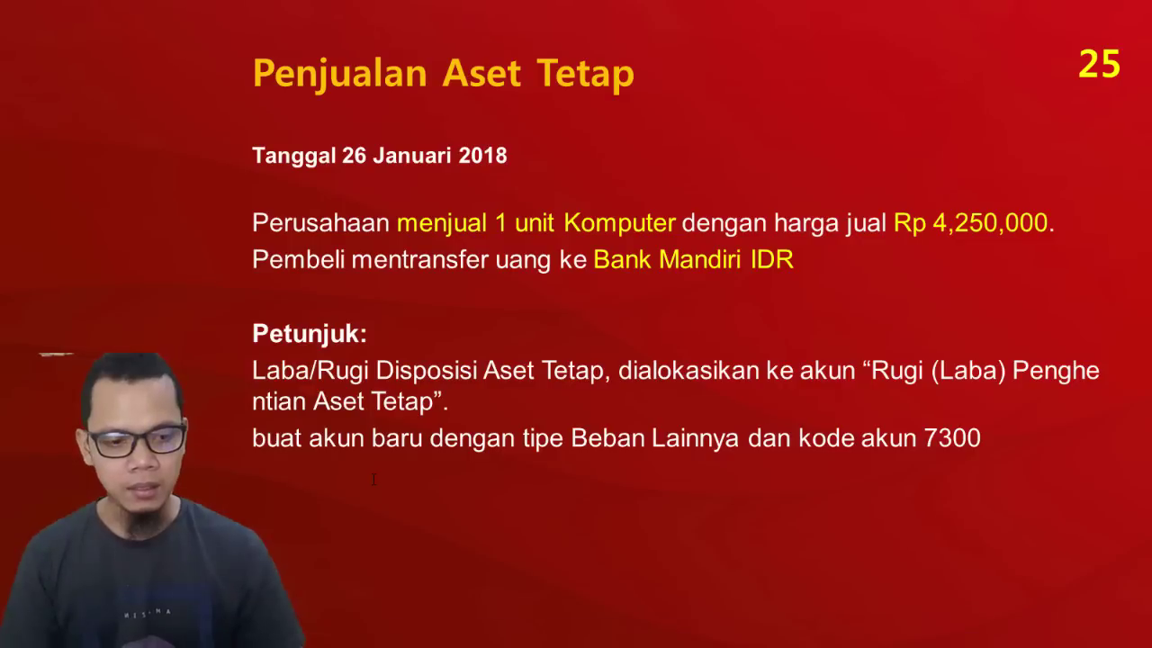
key("alt+Tab")
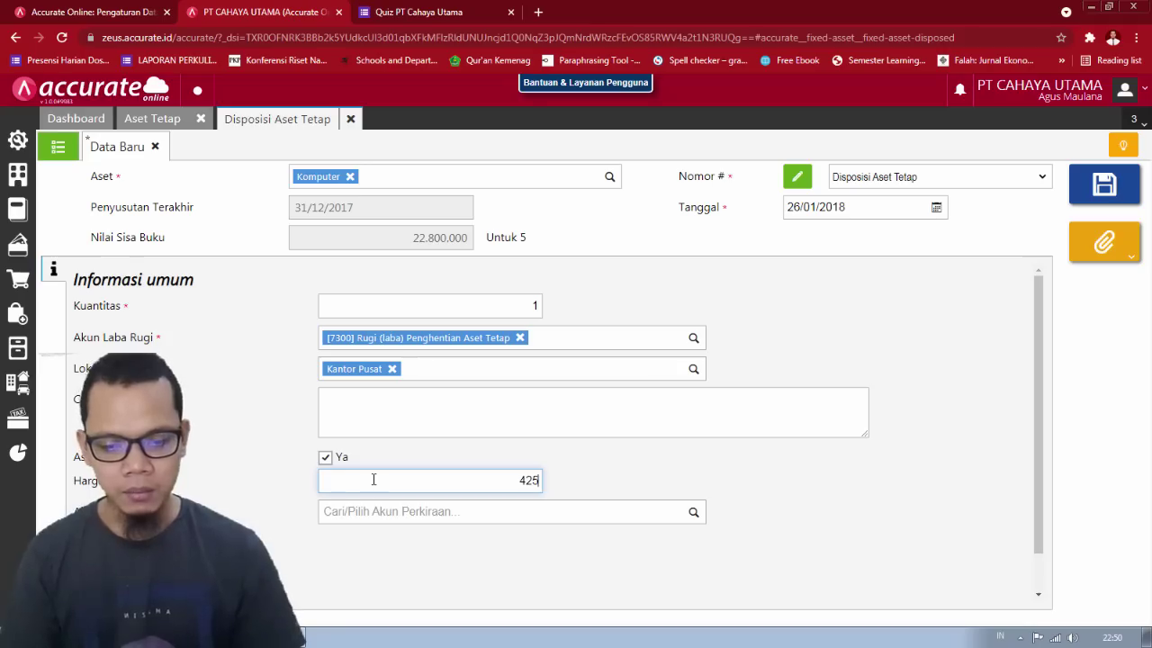
type("4250000")
Step: Complete the selling price of 4.250.000 and choose Bank Mandiri IDR as the account receiving the sale proceeds, following the slide
key("alt+Tab")
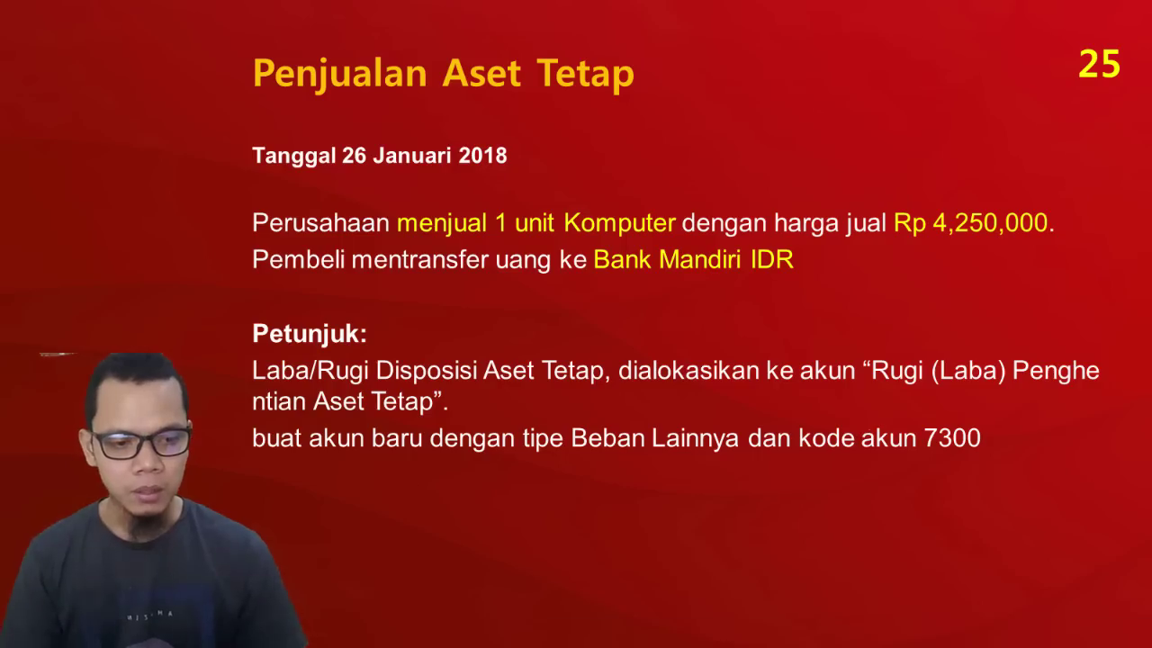
key("alt+Tab")
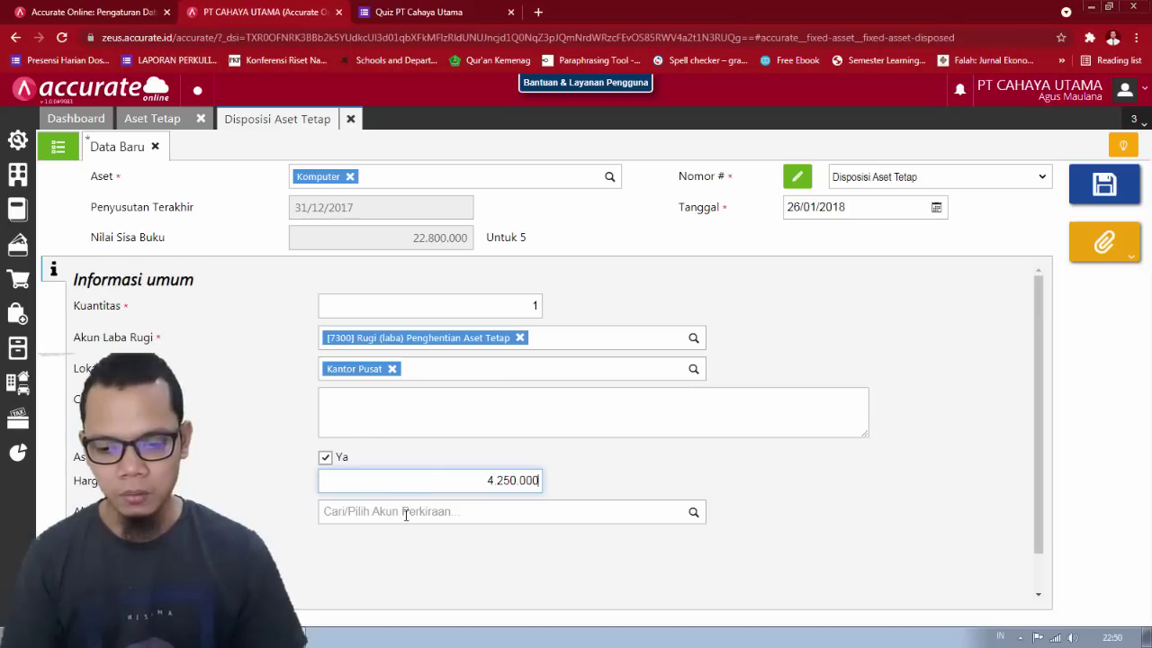
key("alt+Tab")
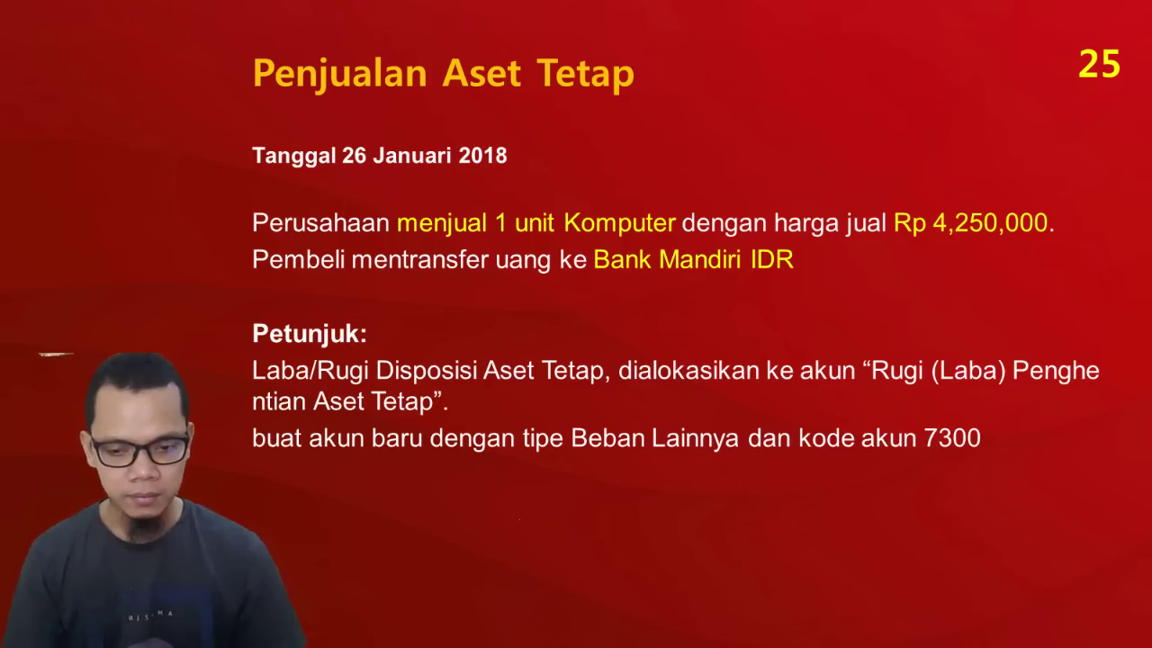
key("alt+Tab")
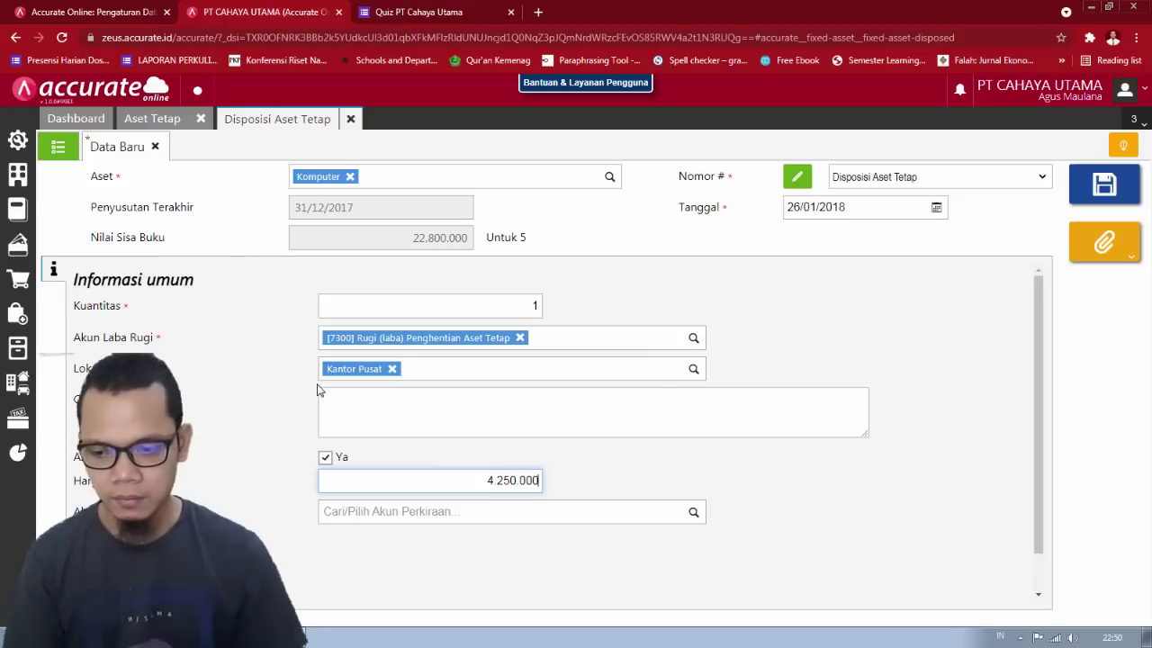
left_click(694, 513)
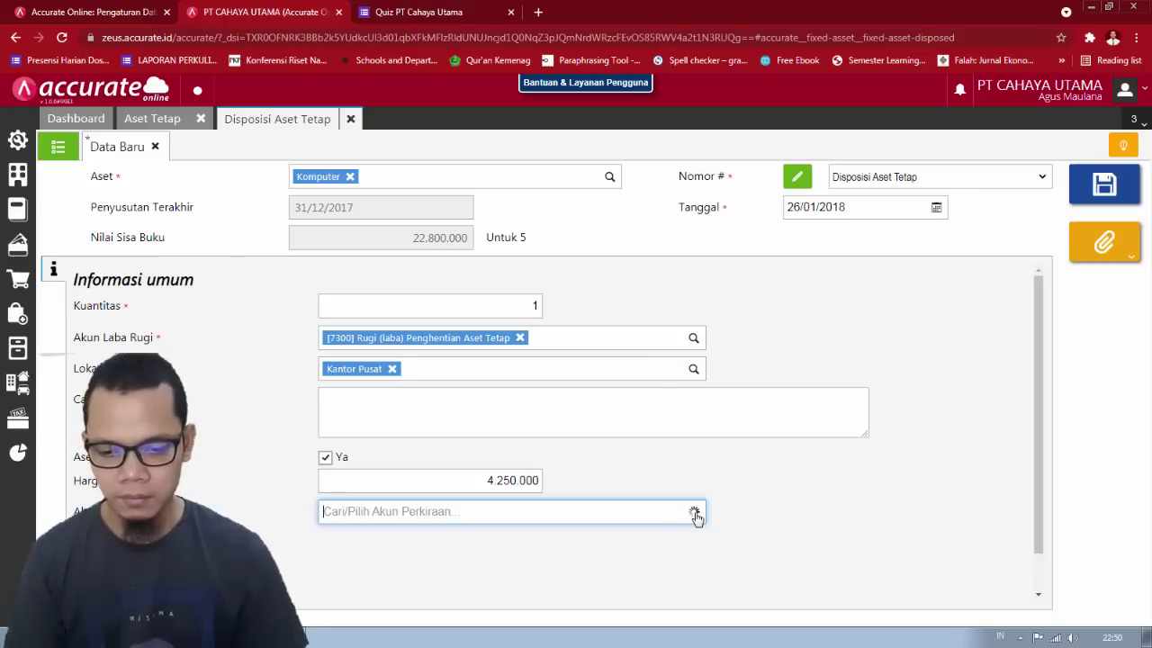
left_click(818, 494)
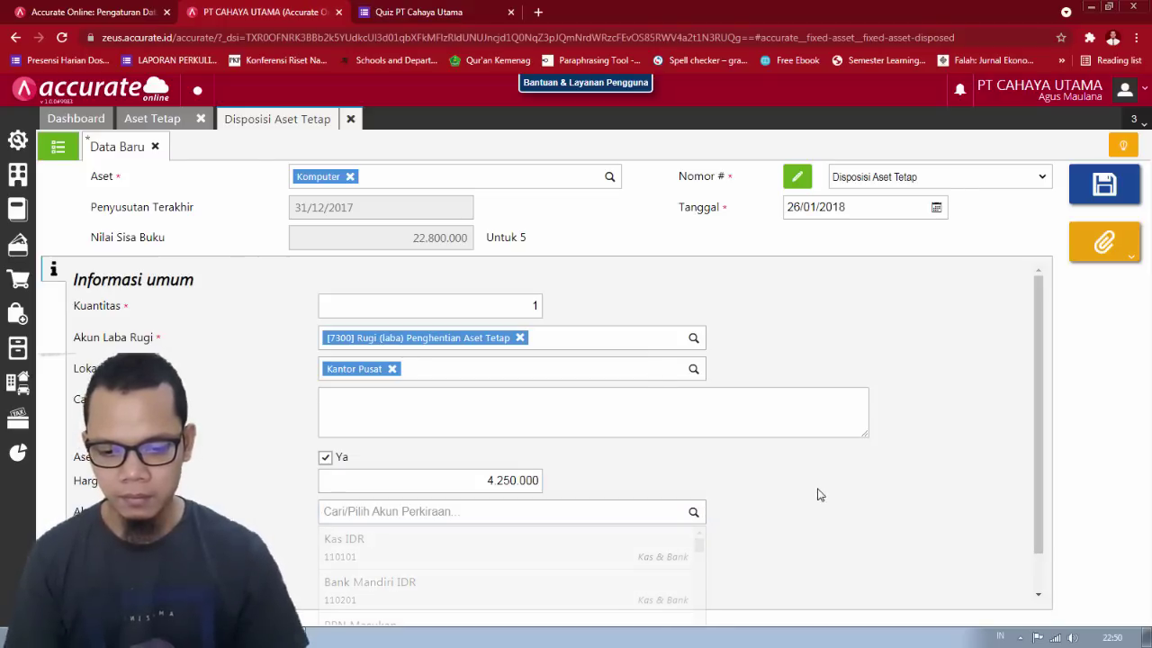
scroll(818, 494, "down", 1)
key("alt+Tab")
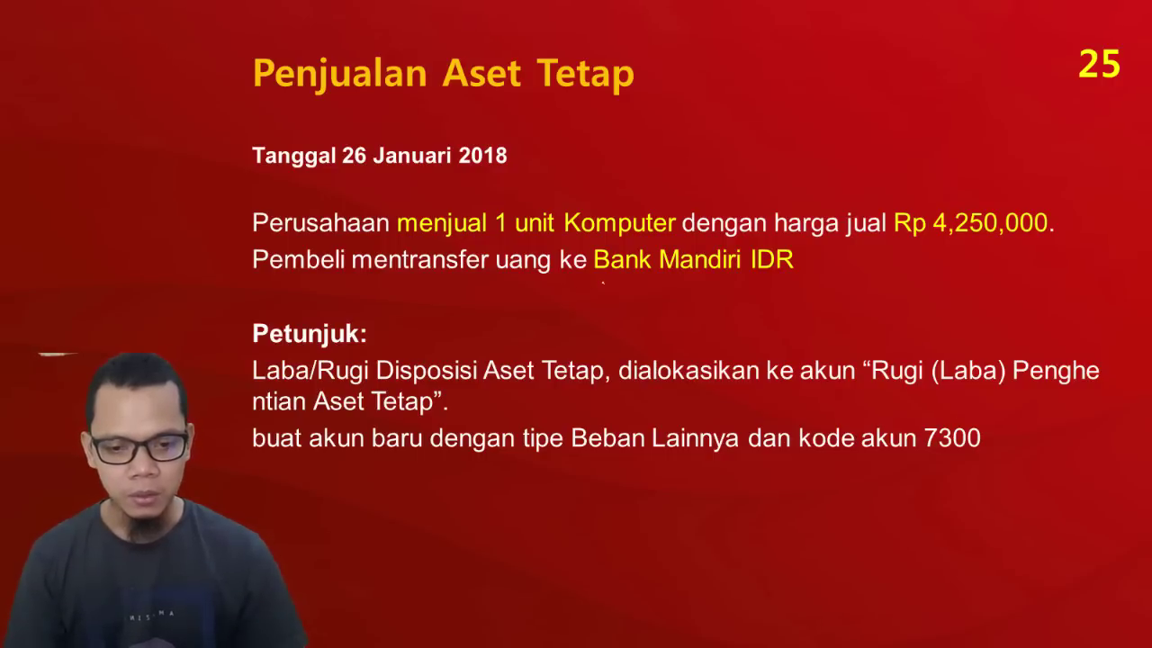
key("alt+Tab")
left_click(475, 464)
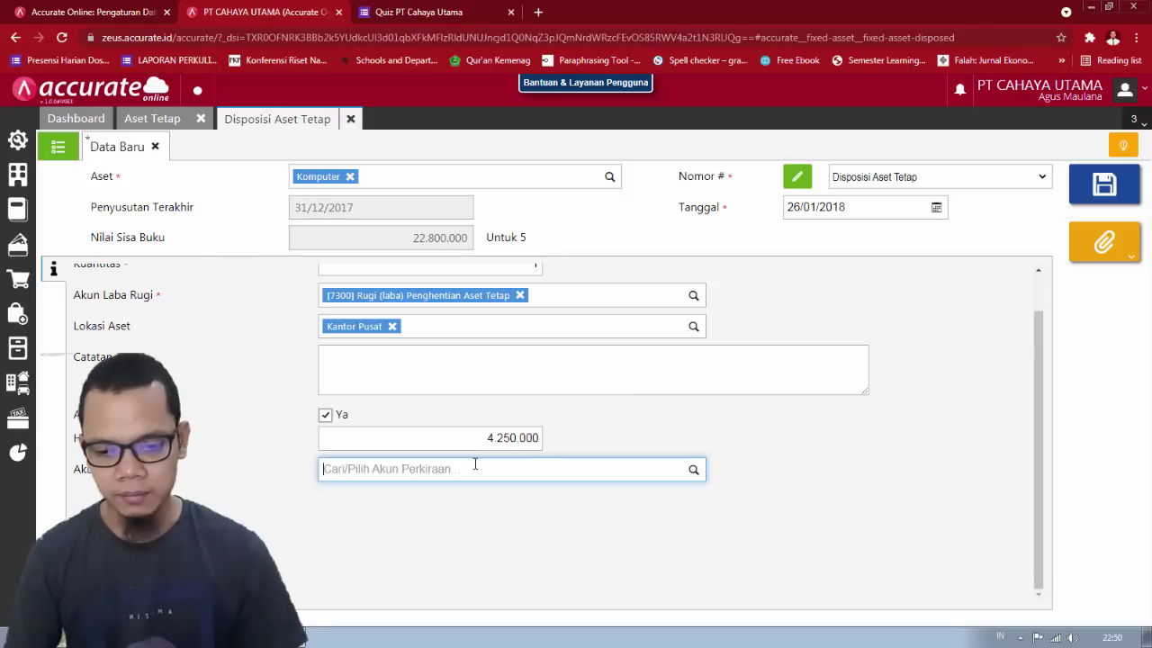
type("bank man")
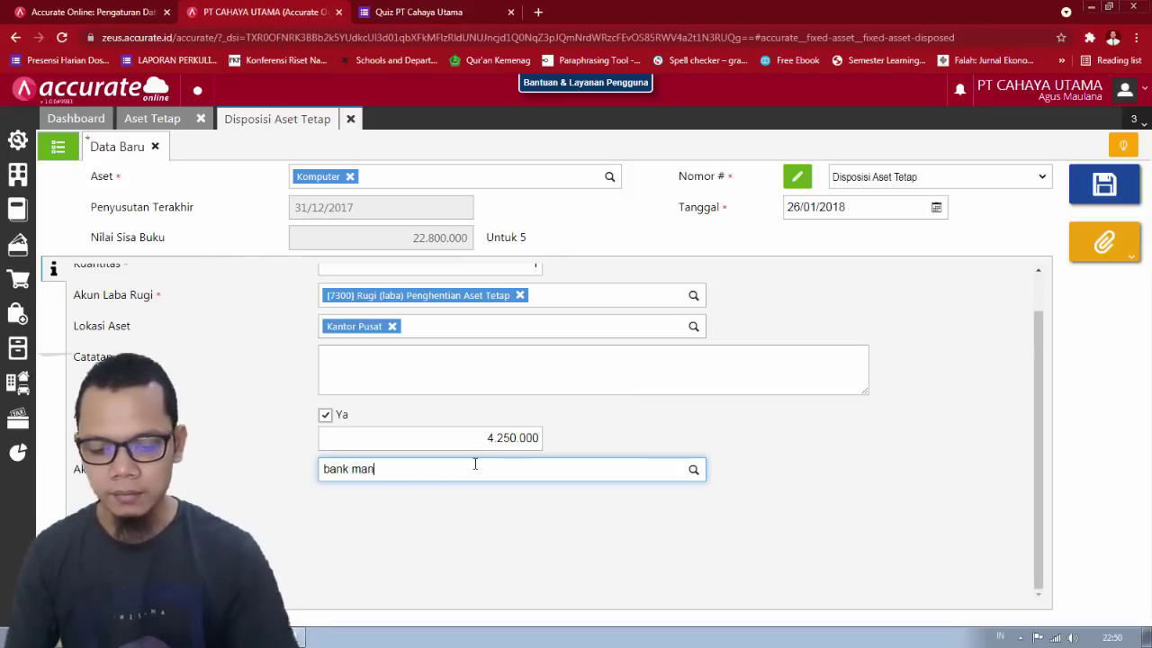
left_click(605, 506)
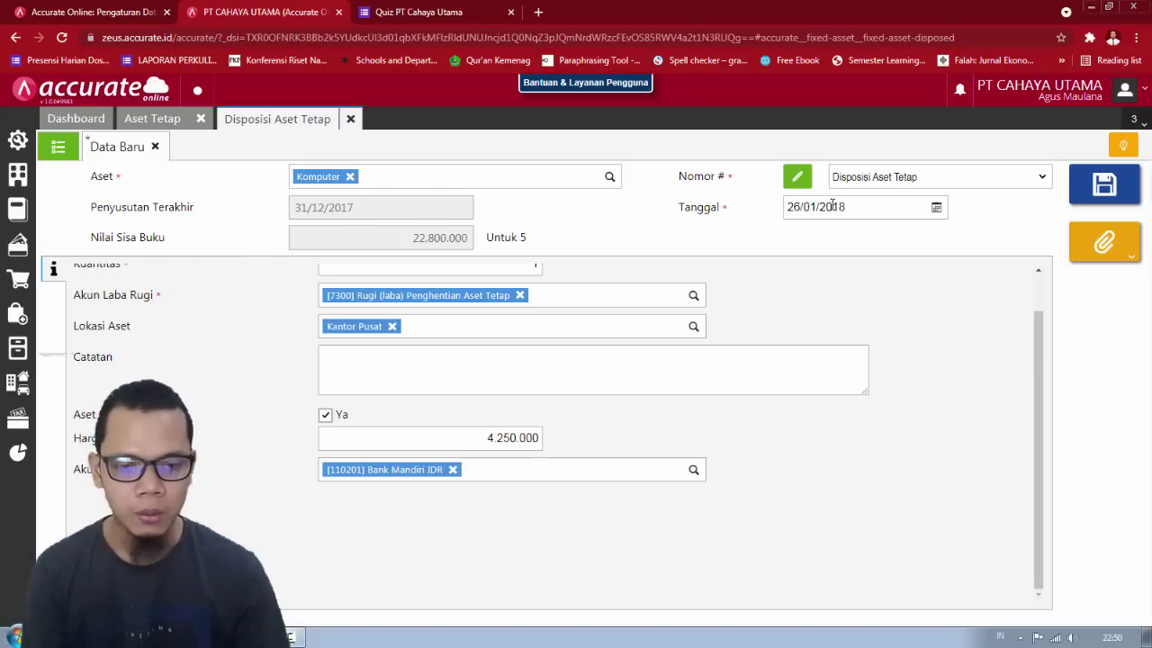
Step: Save the Komputer disposal and close the Disposisi Aset Tetap and Aset Tetap forms
scroll(412, 333, "up", 2)
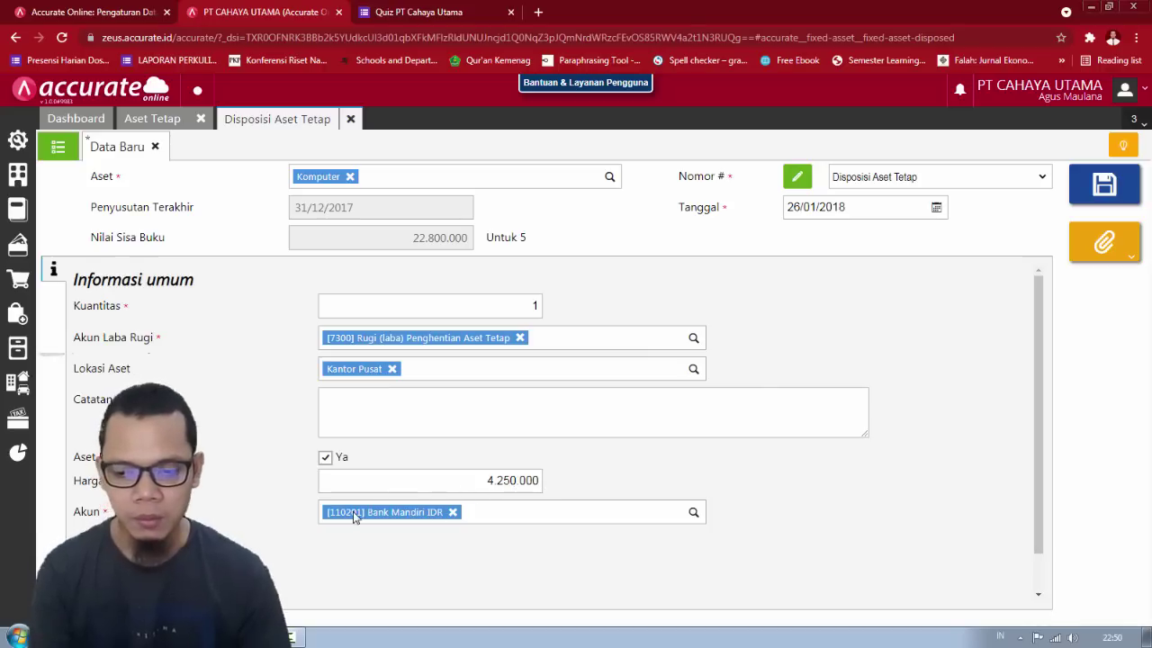
left_click(1104, 185)
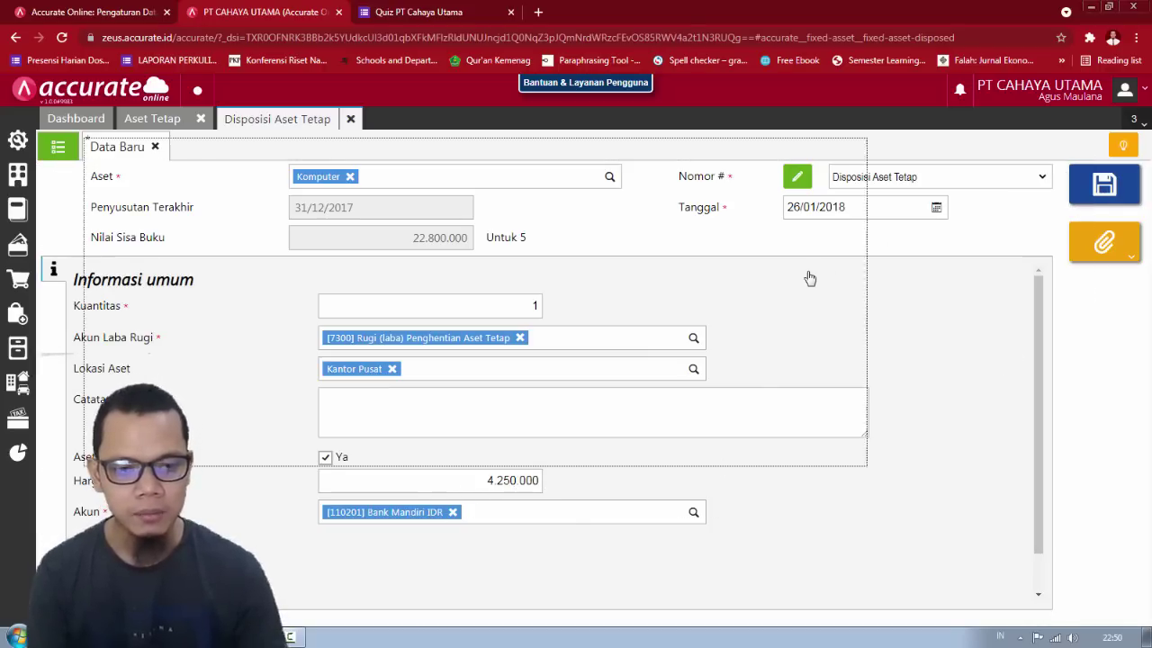
left_click(350, 119)
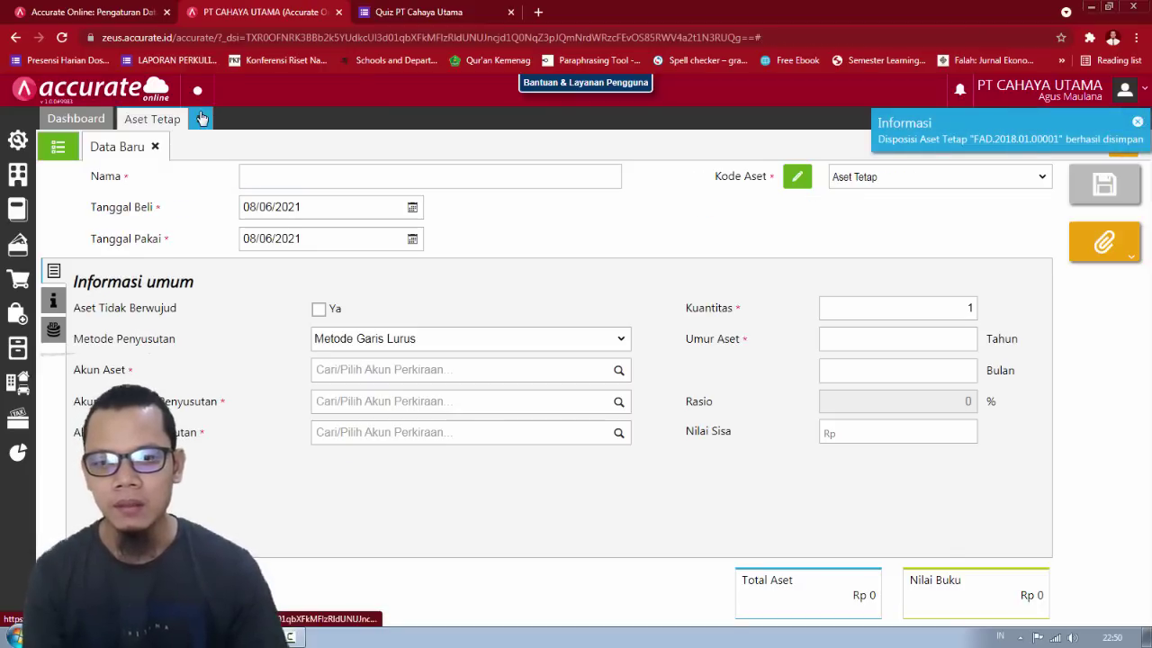
left_click(200, 119)
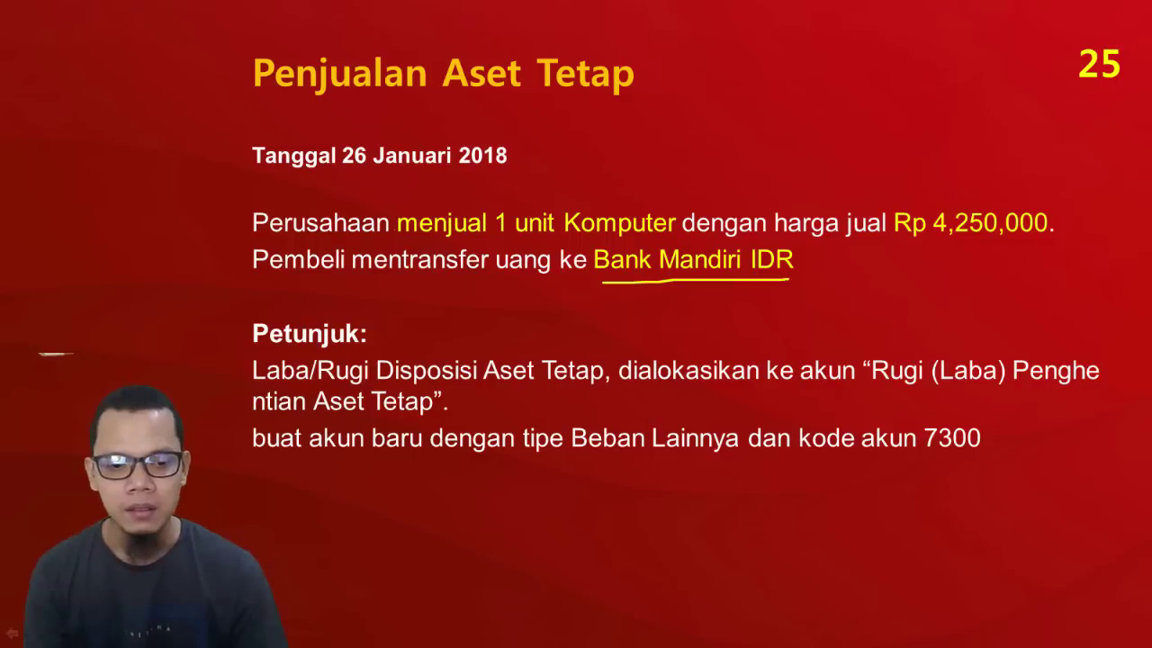
Step: Advance to the next slide, then open the Rekonsiliasi PPN Lebih/Kurang Bayar report from the Pajak reports
key("Right")
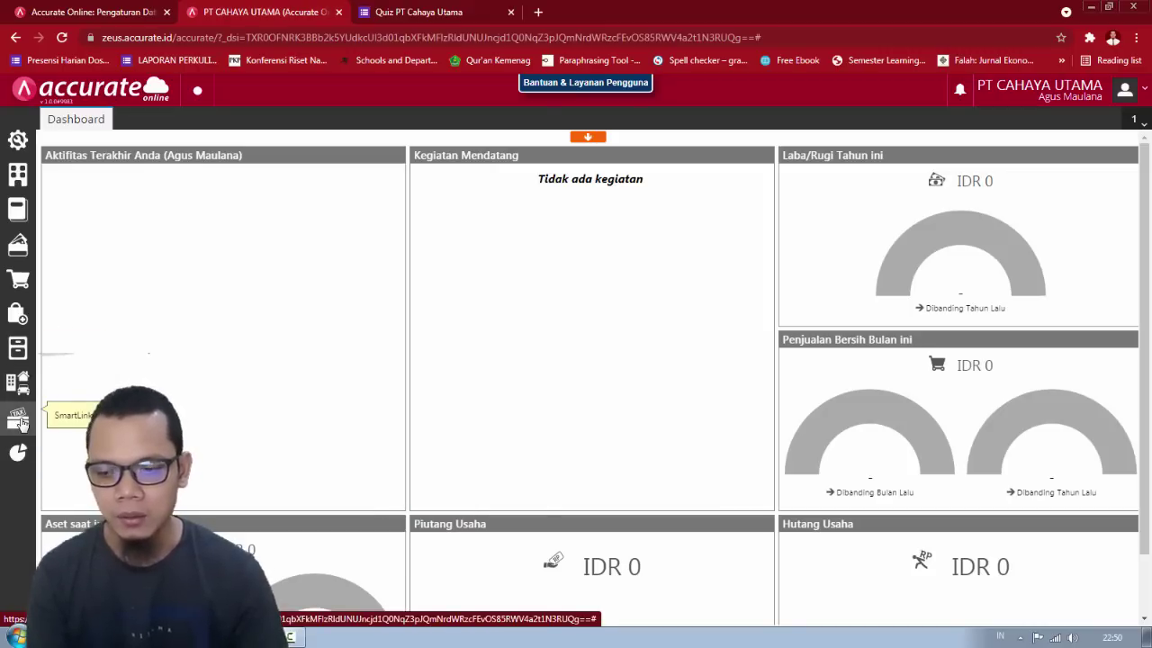
left_click(19, 450)
left_click(94, 464)
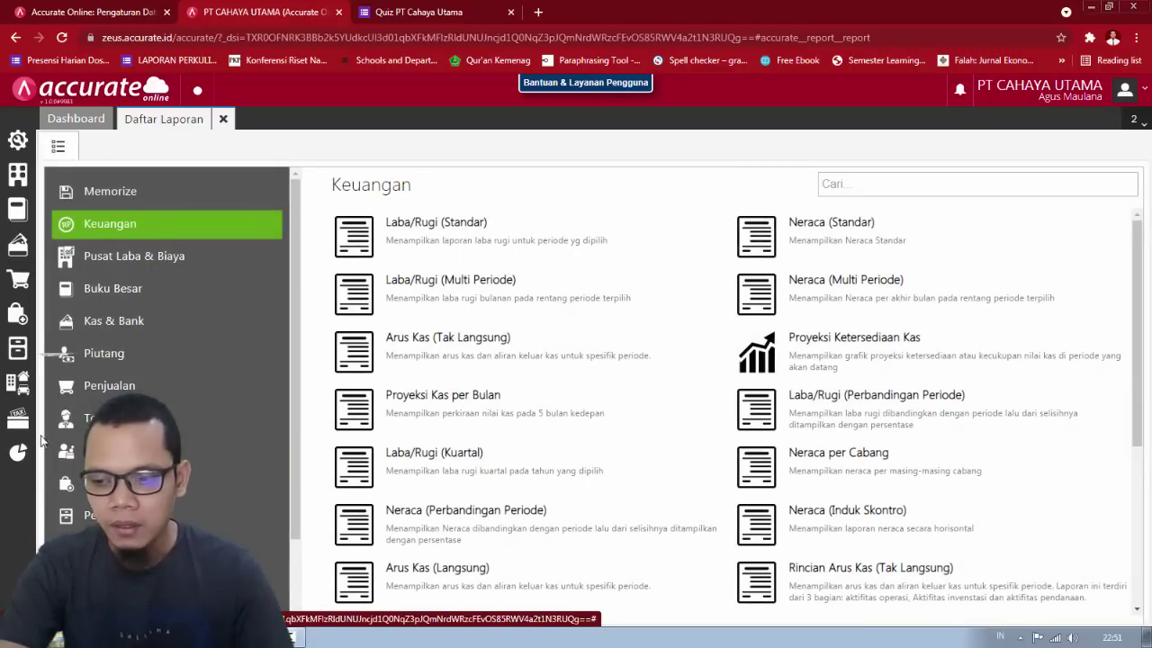
left_click(20, 421)
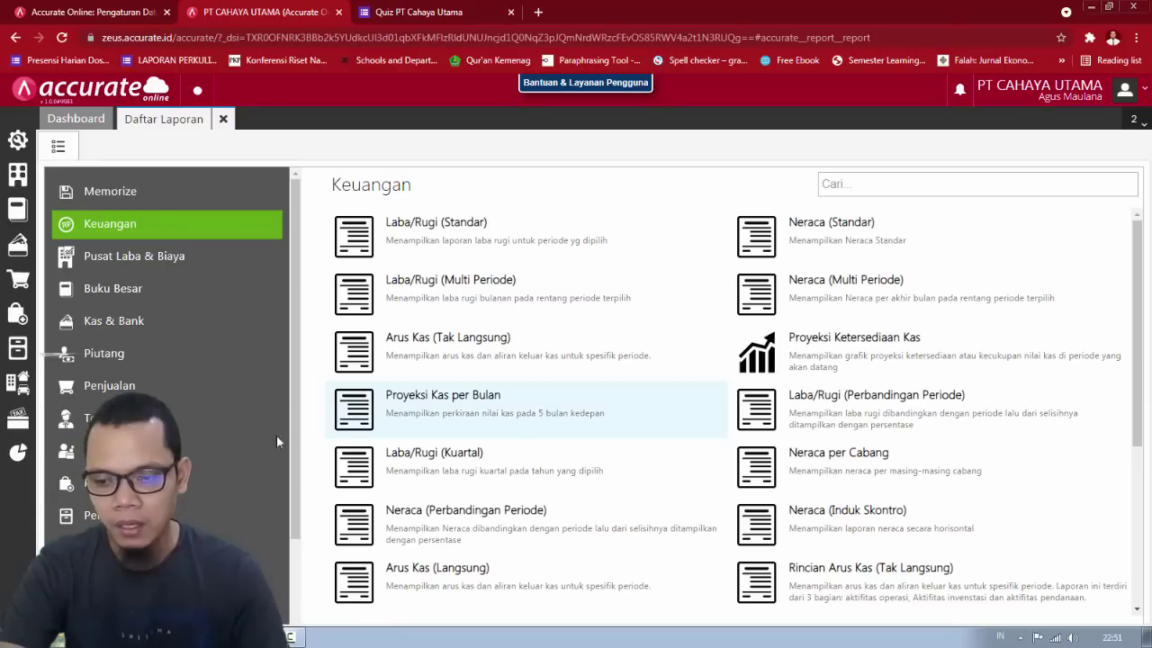
scroll(278, 442, "down", 3)
left_click(261, 541)
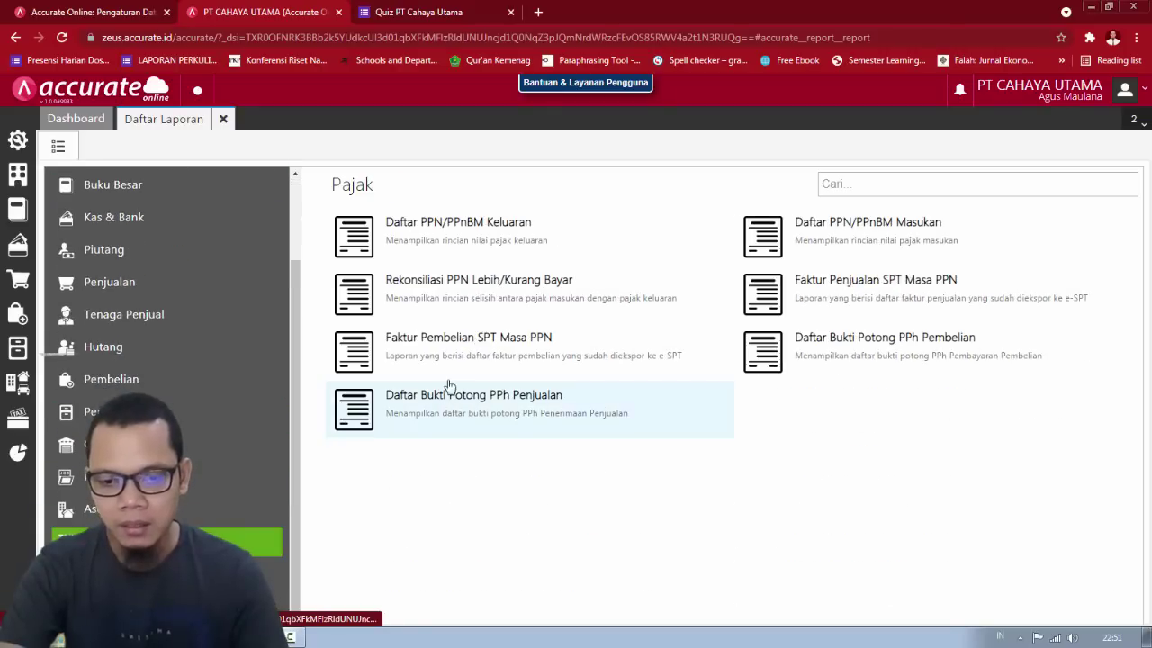
left_click(463, 303)
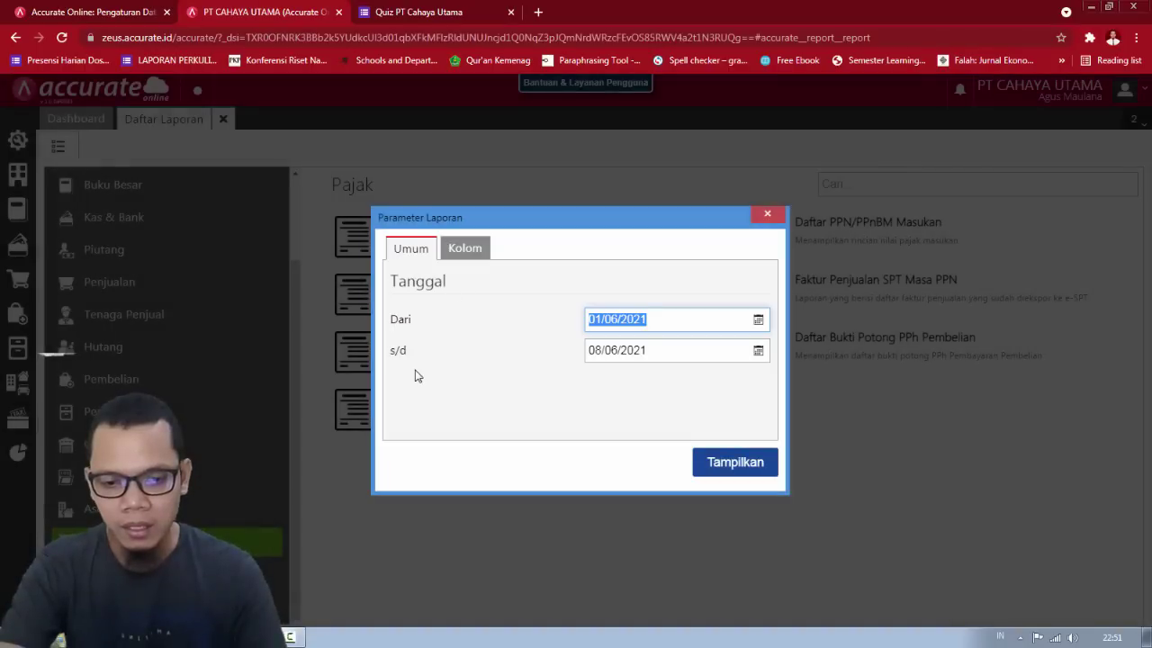
Step: Display the Rekonsiliasi PPN report for 01/01/2018 to 31/01/2018 and look through its pages
type("01")
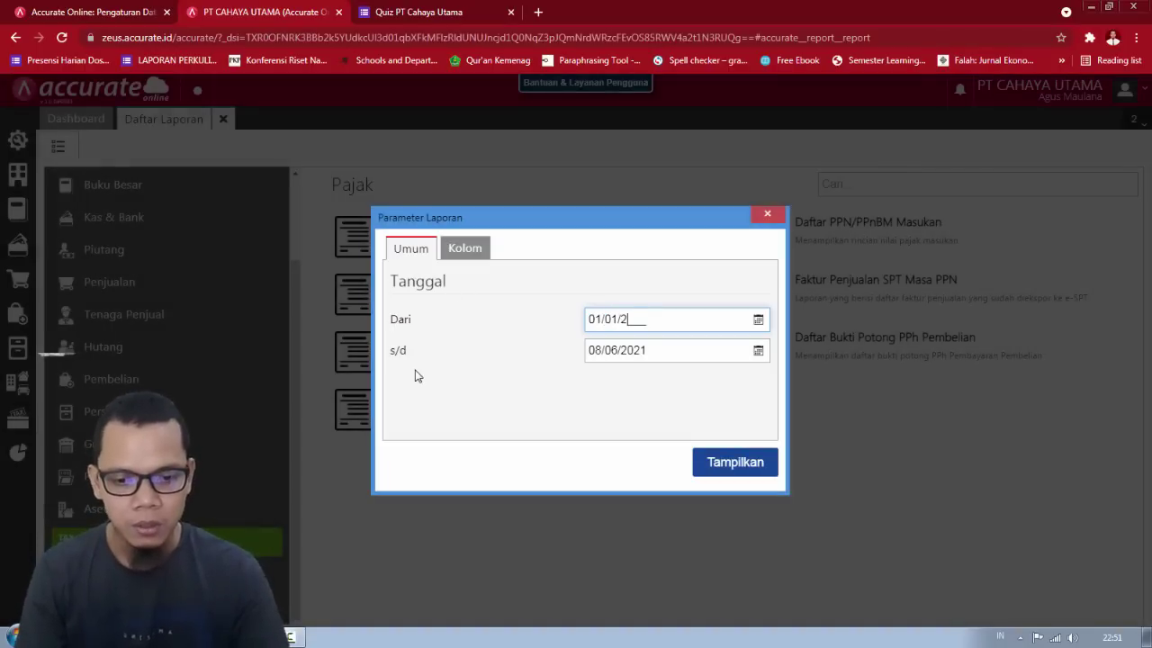
key("Tab")
type("31/01/20")
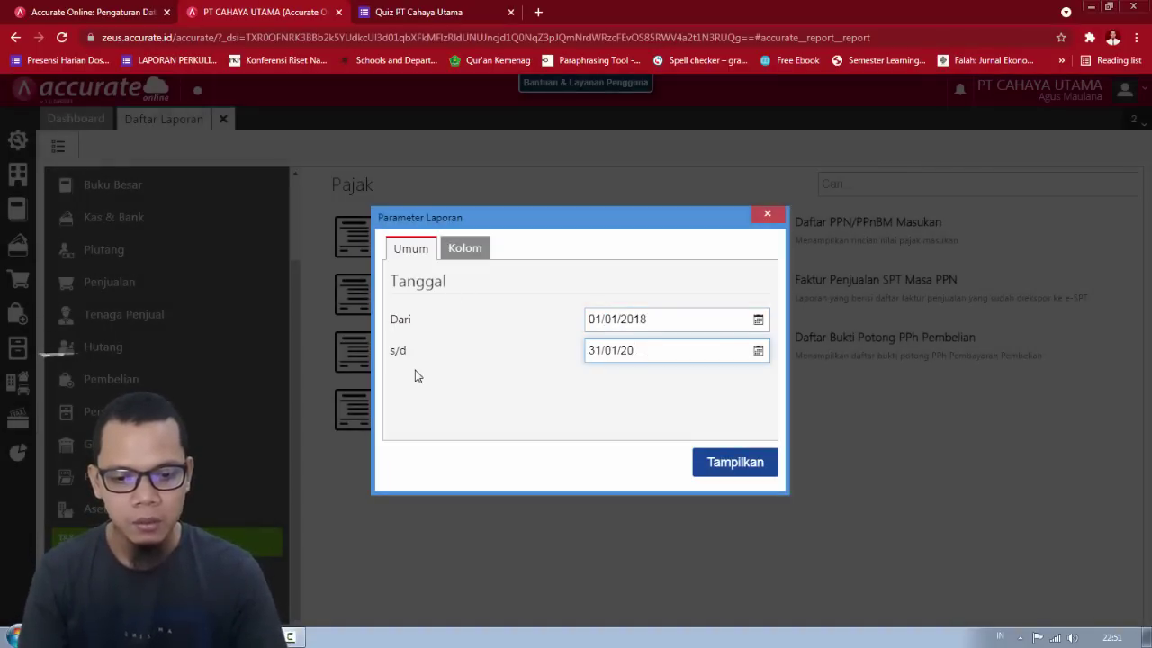
type("18")
left_click(736, 462)
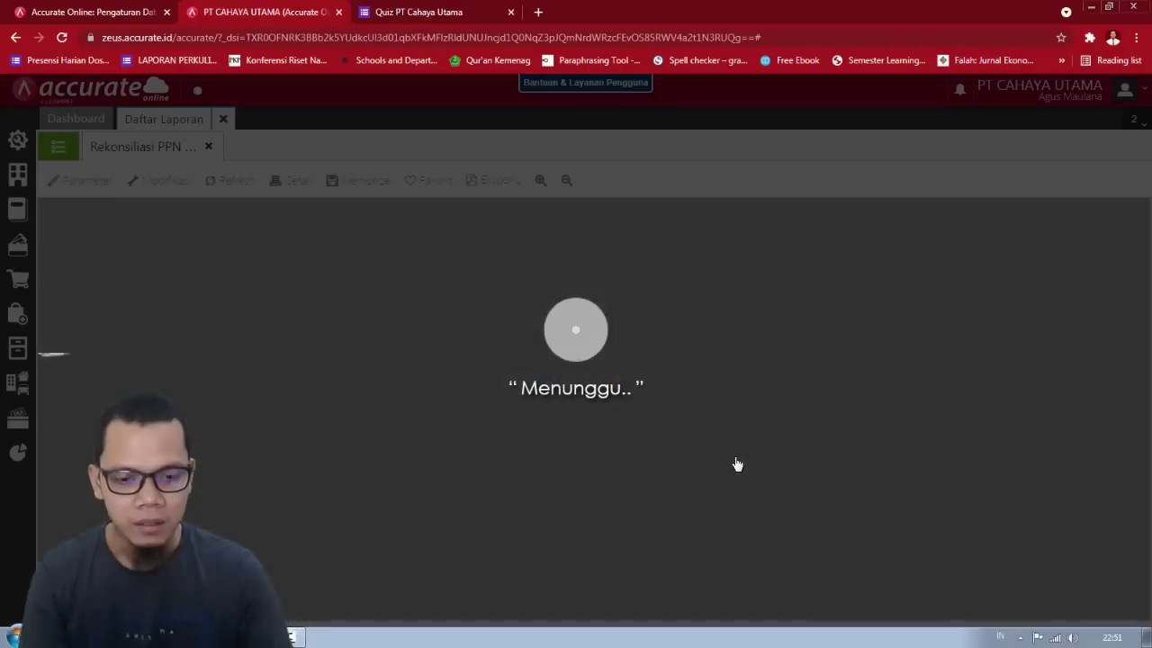
scroll(820, 453, "down", 6)
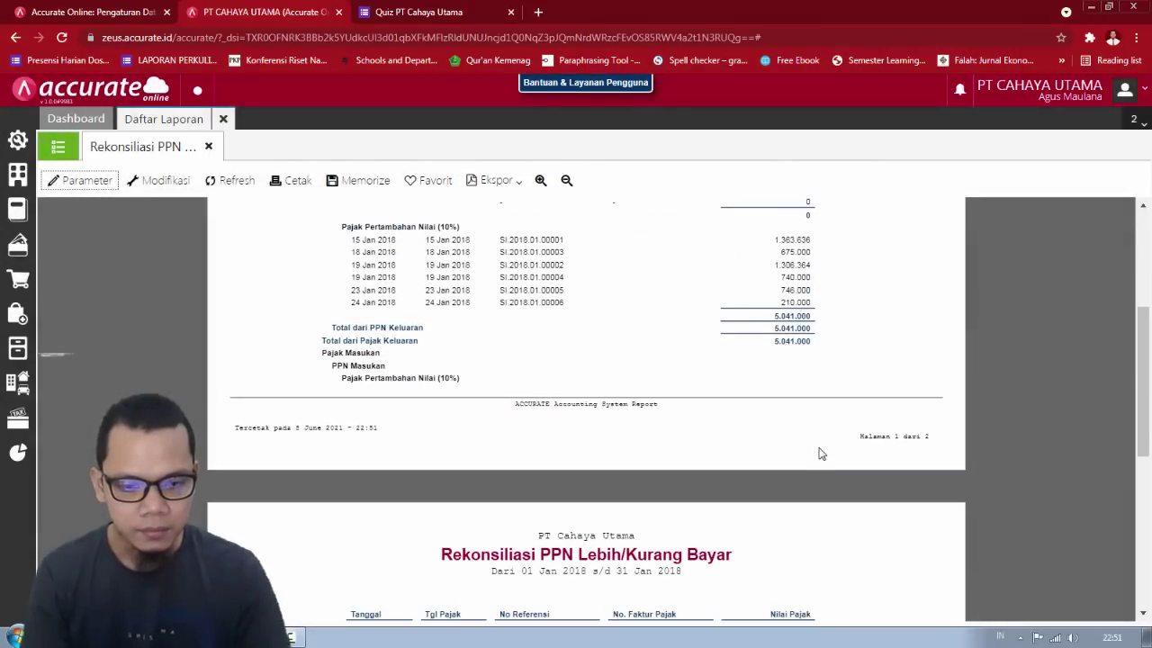
scroll(822, 451, "up", 3)
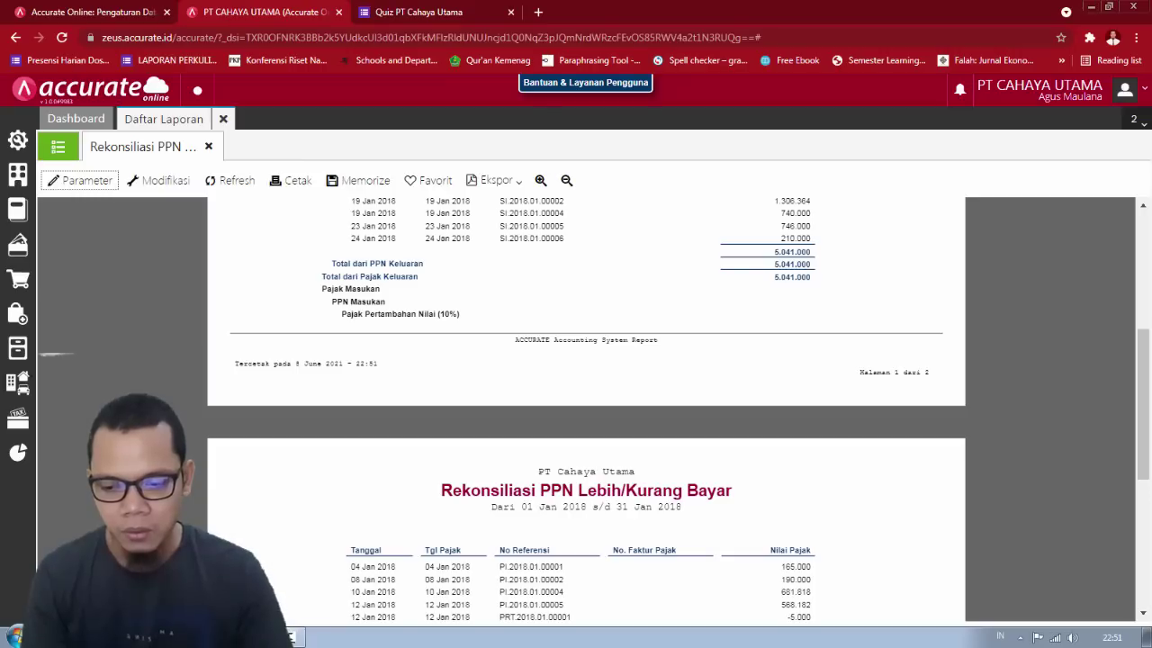
Step: Switch to Excel, close the Daftar Pelanggan and Daftar Aset Tetap workbooks, and open a new blank workbook
left_click(158, 637)
left_click(158, 540)
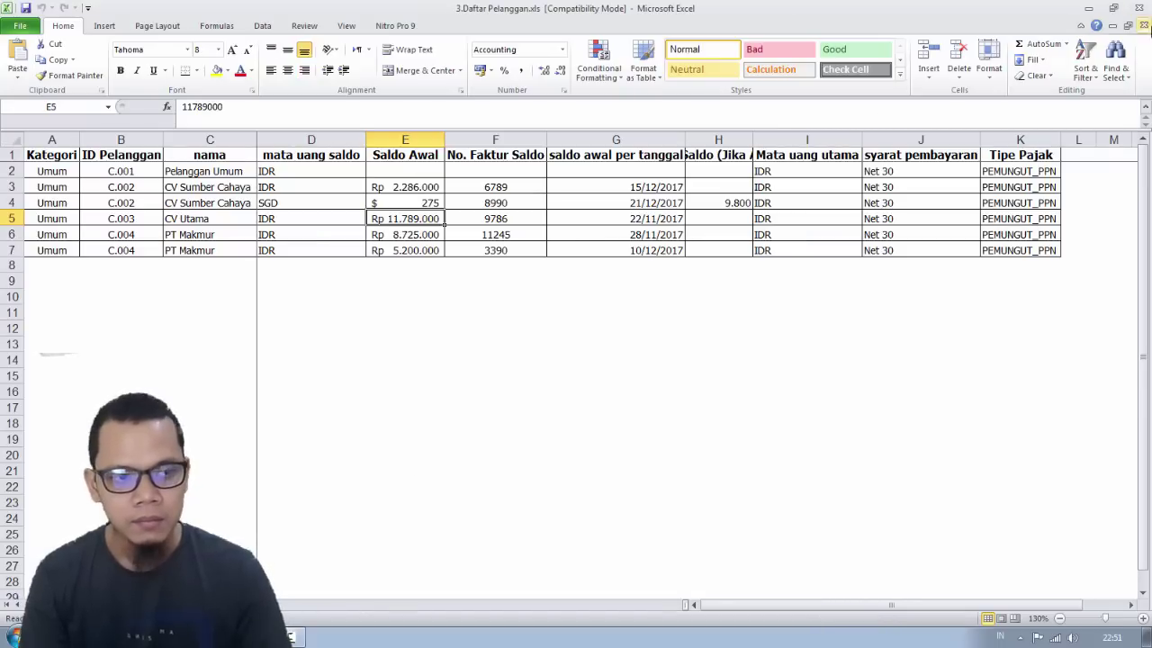
left_click(1139, 7)
left_click(1139, 7)
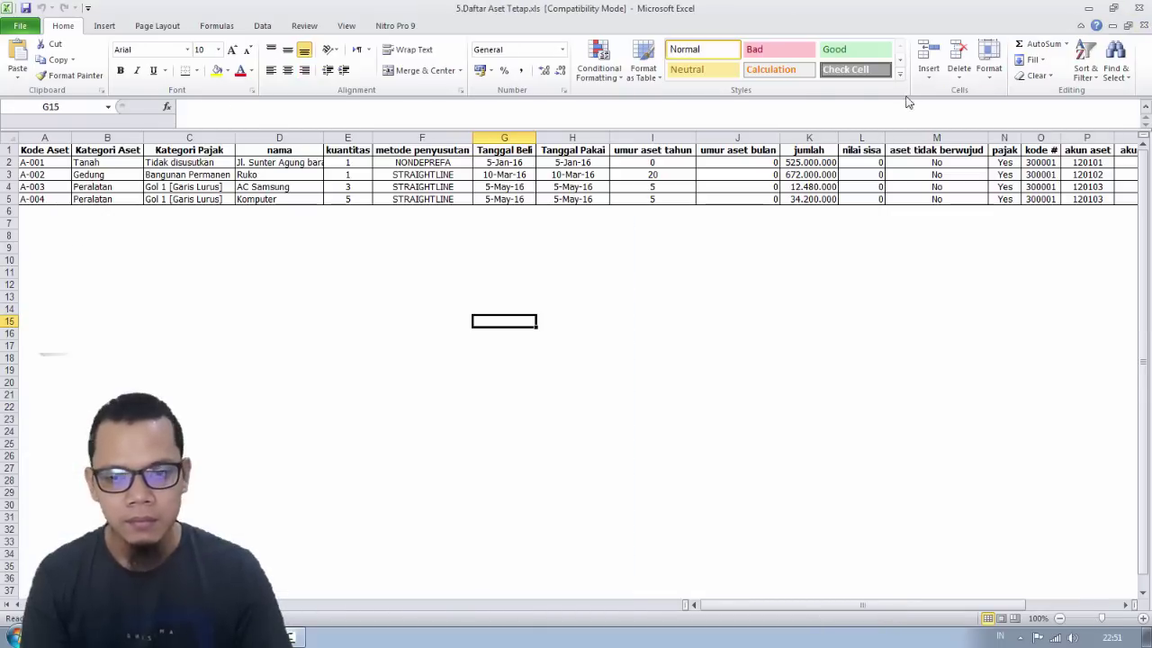
left_click(1140, 7)
left_click(18, 609)
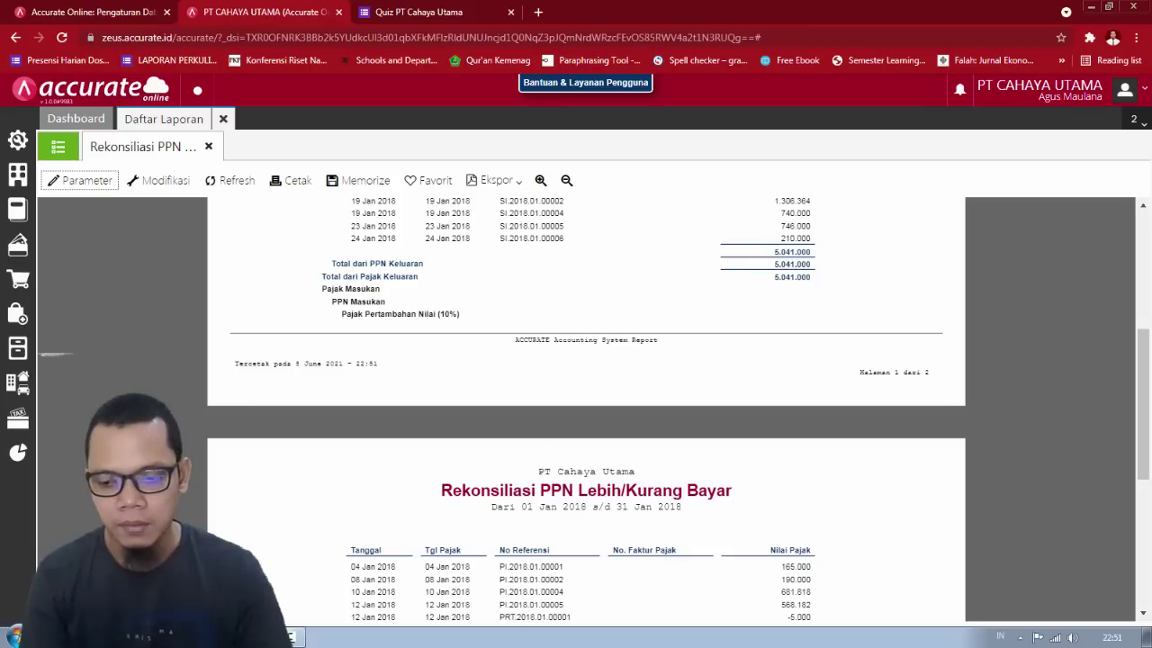
key("alt+F4")
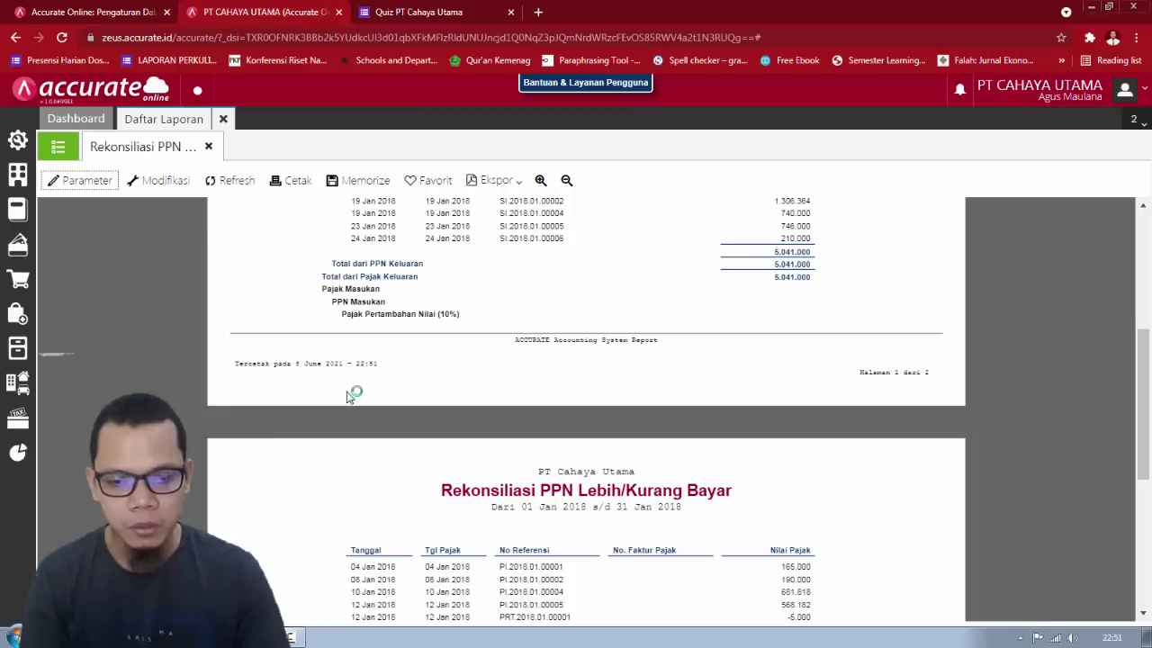
Step: Locate and select the output VAT (Pajak Keluaran) total in the Rekonsiliasi PPN report in the browser
scroll(689, 299, "up", 3)
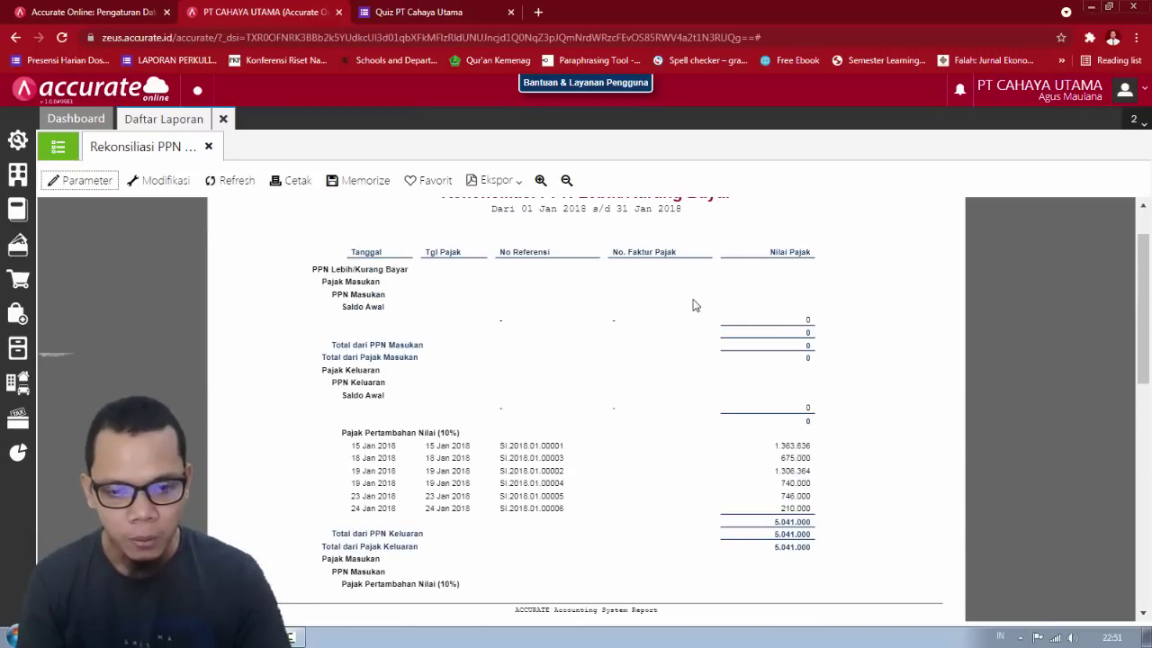
scroll(720, 335, "down", 3)
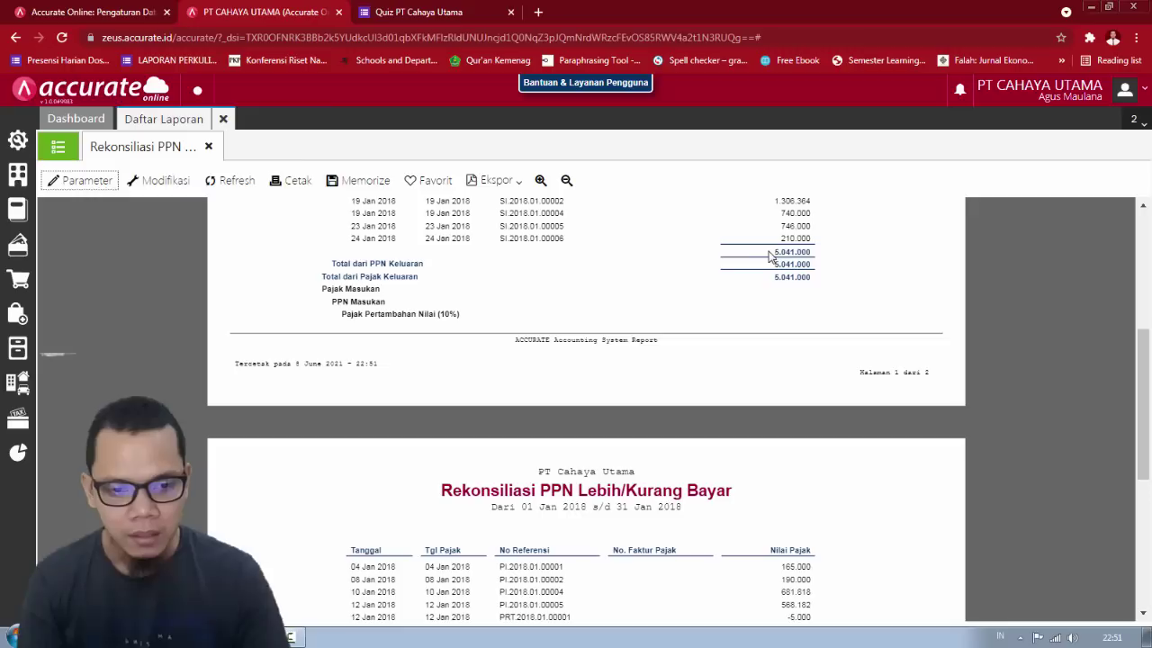
left_click_drag(771, 254, 809, 251)
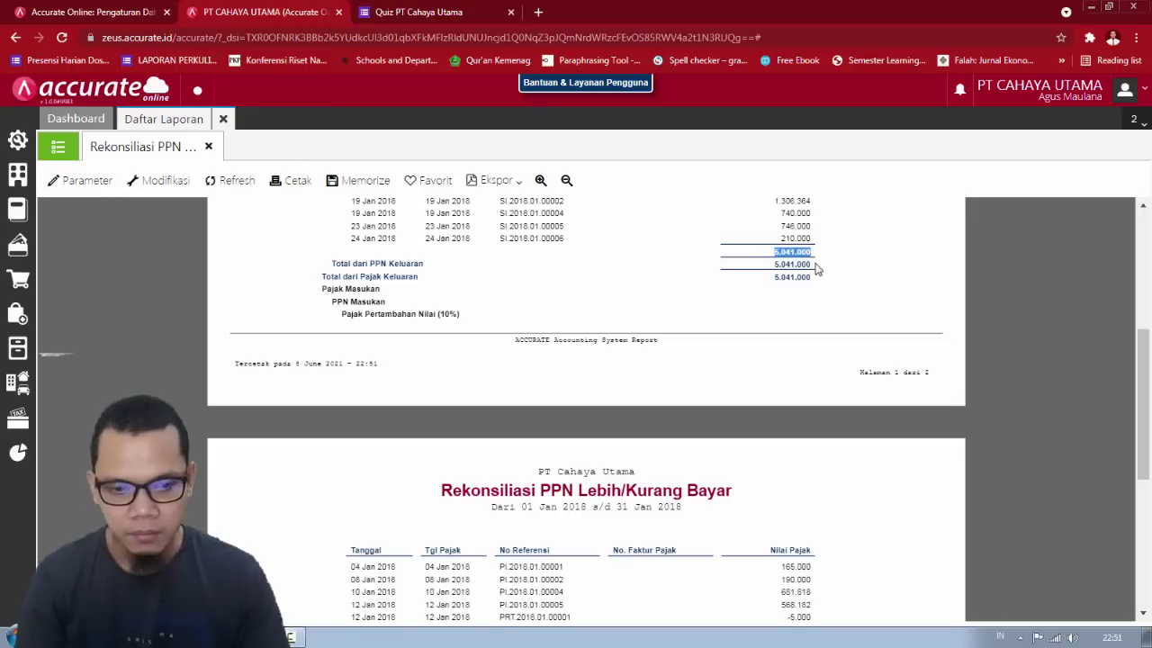
Step: In the blank Excel workbook, label cell A1 Keluaran and cell A2 Masukan
key("alt+Tab")
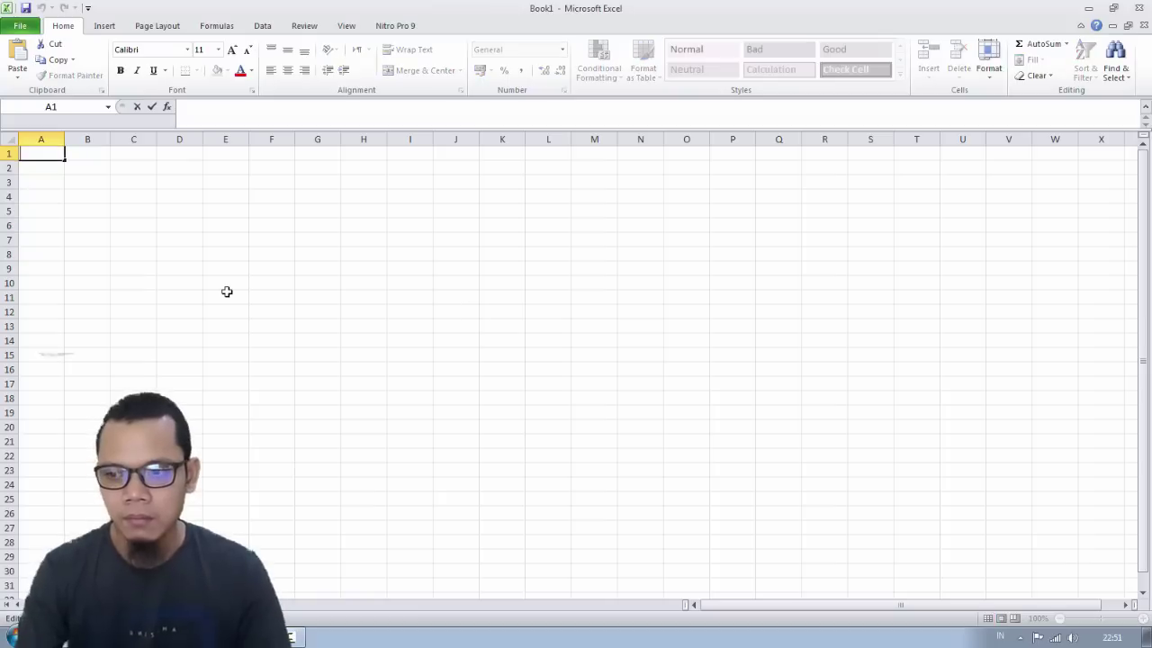
type("Kel;")
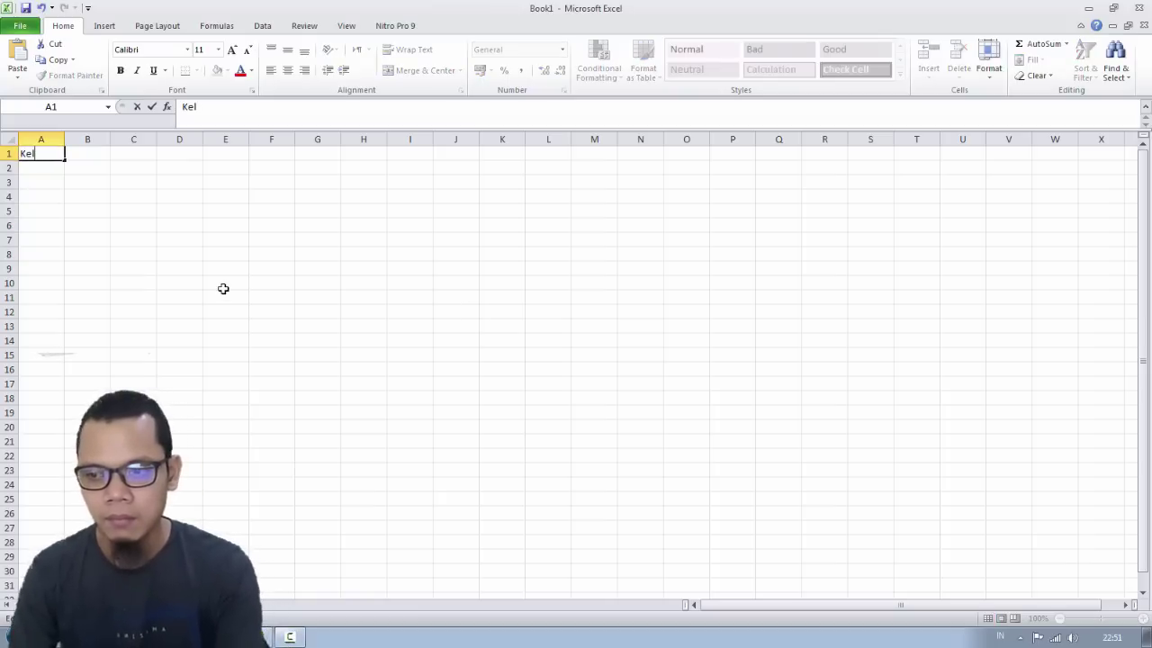
key("Return")
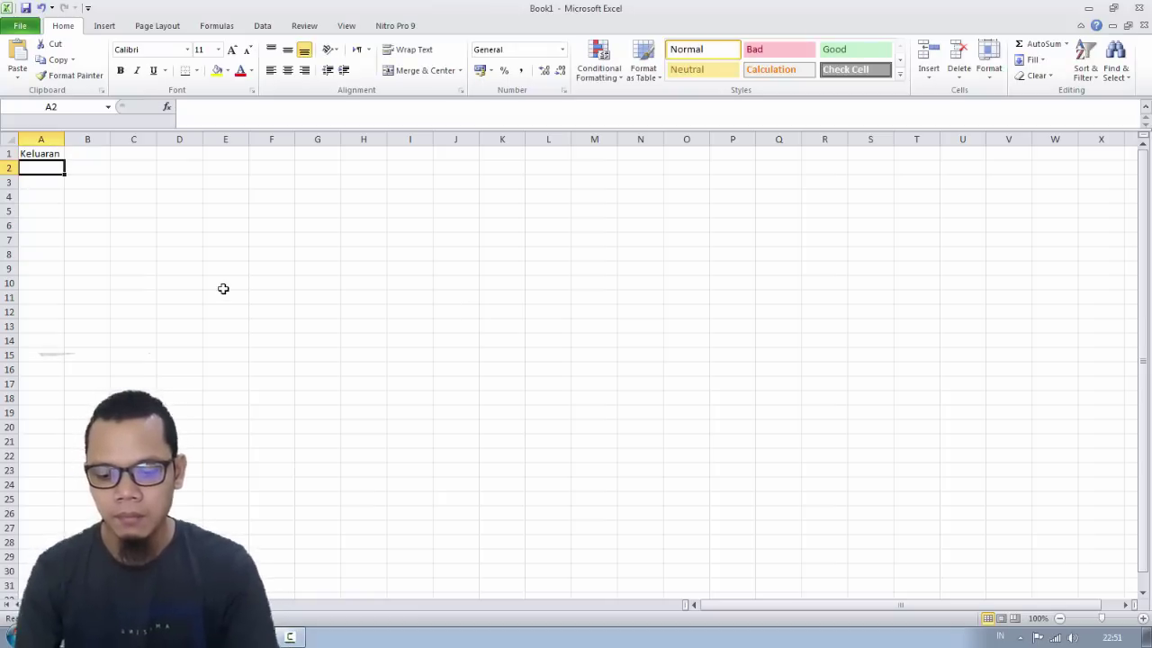
type("M")
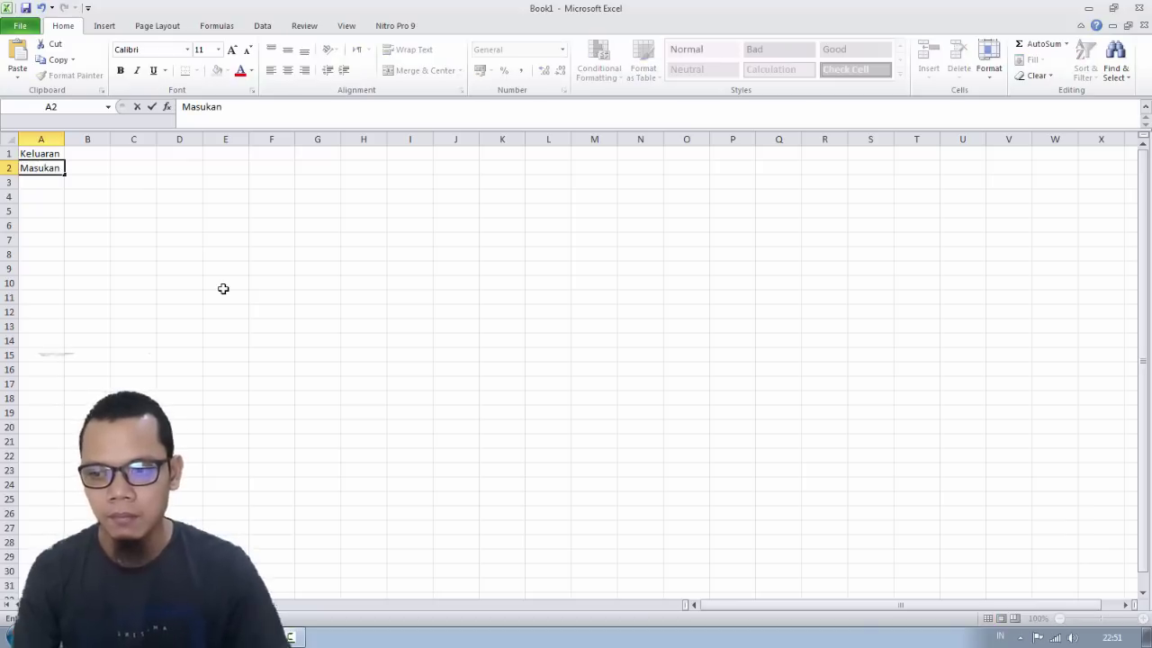
Step: Finish the Masukan label in cell A2 and enter 5.041.000 as the Keluaran amount in cell B1
type("asukan")
key("Return")
scroll(223, 288, "up", 8)
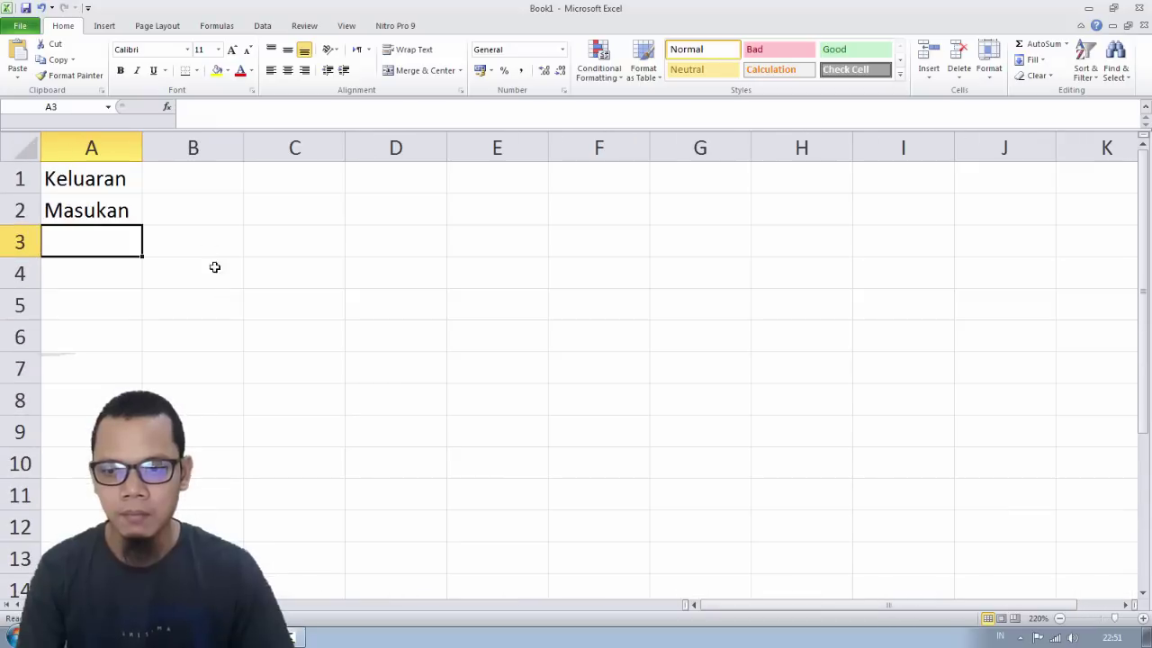
left_click(210, 183)
type("5.041.000")
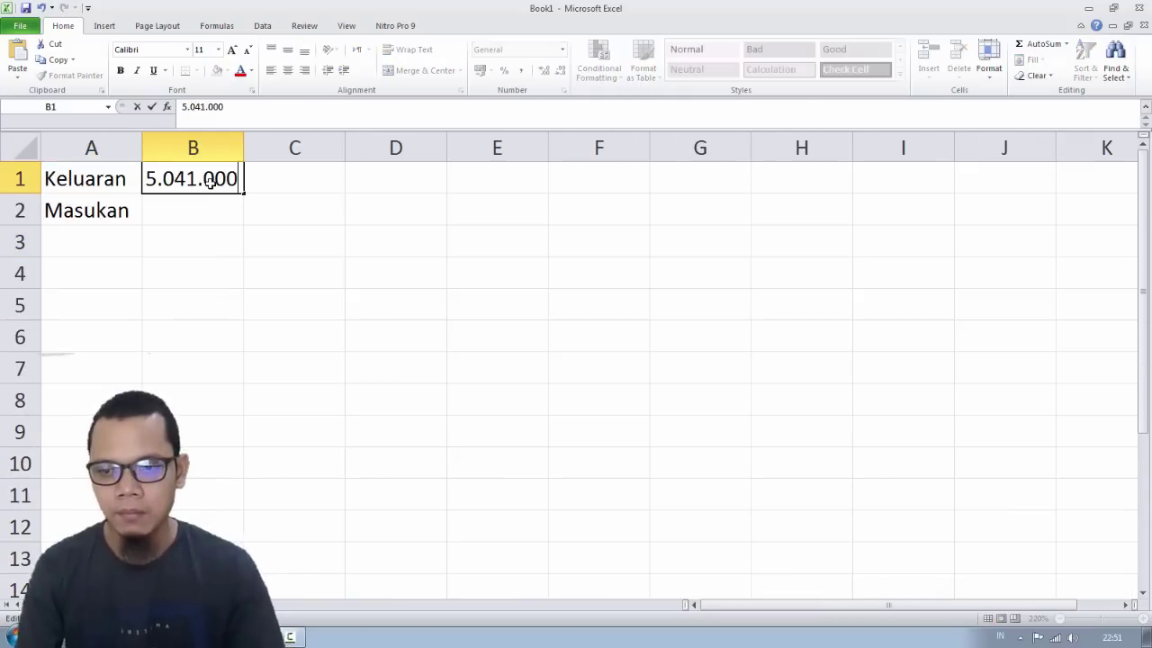
key("Return")
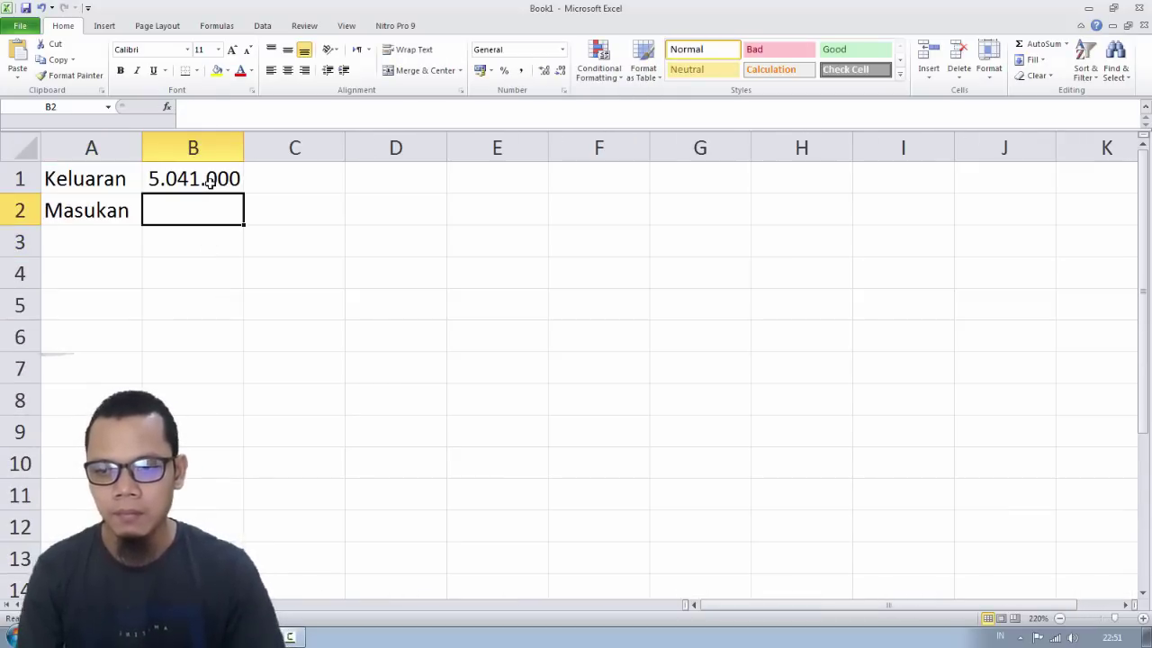
left_click(209, 180)
Step: Take the PPN Masukan total from the report in the browser and enter -1.600.000 in cell B2 of the Excel sheet
key("alt+Tab")
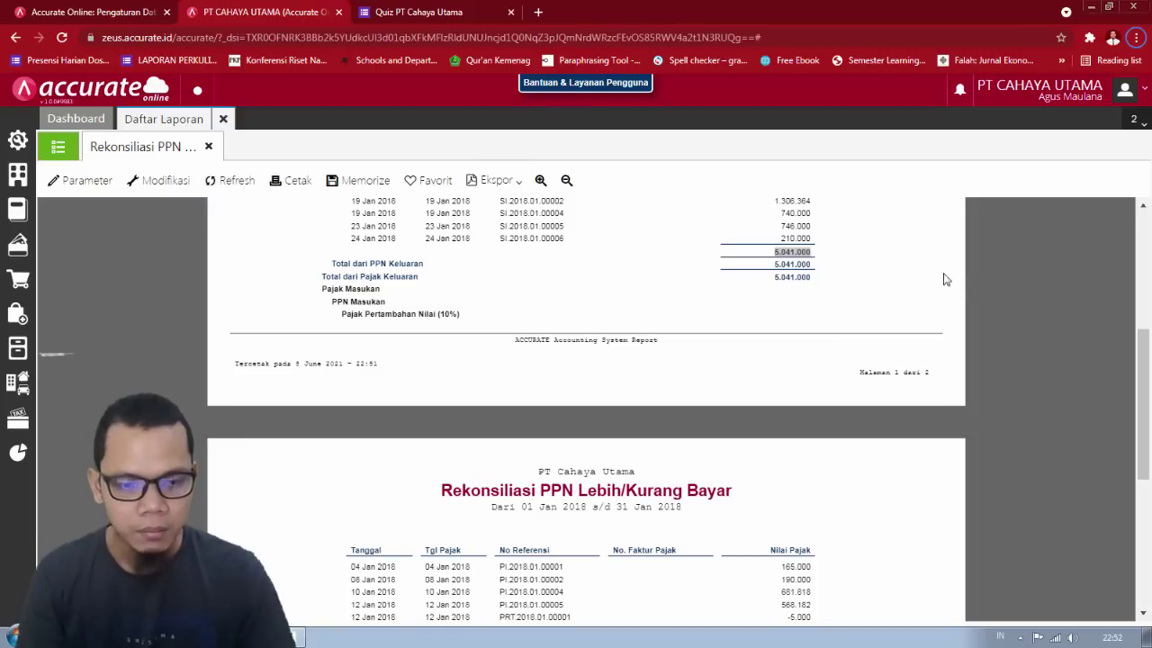
scroll(775, 341, "down", 4)
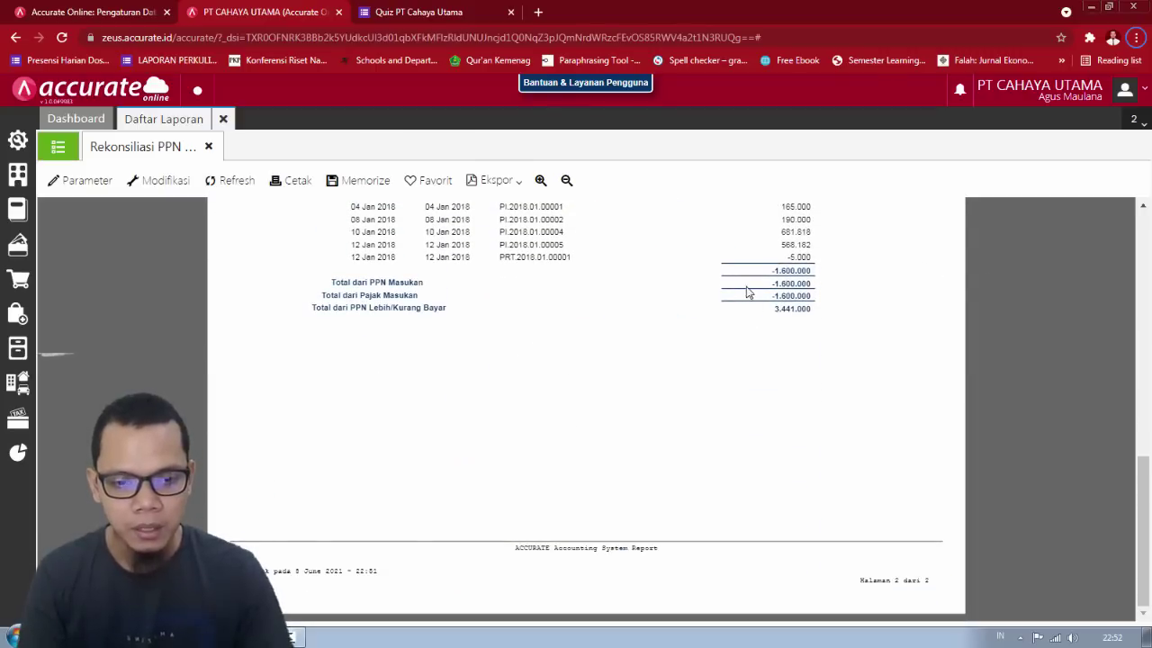
left_click_drag(774, 282, 807, 284)
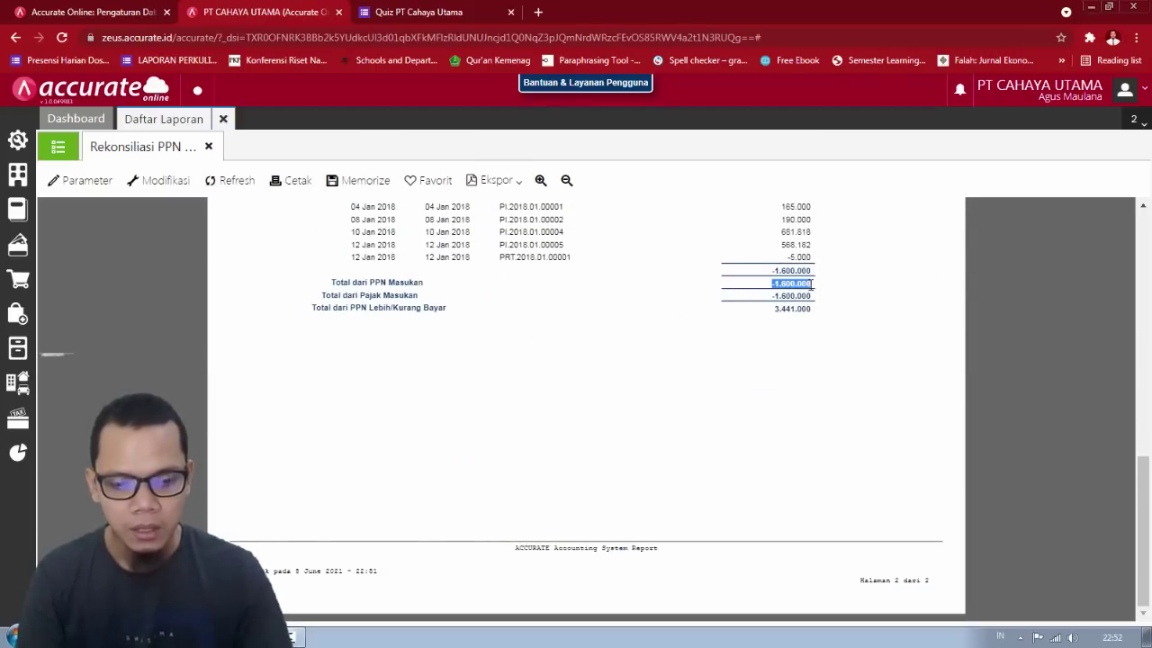
key("alt+Tab")
left_click(180, 223)
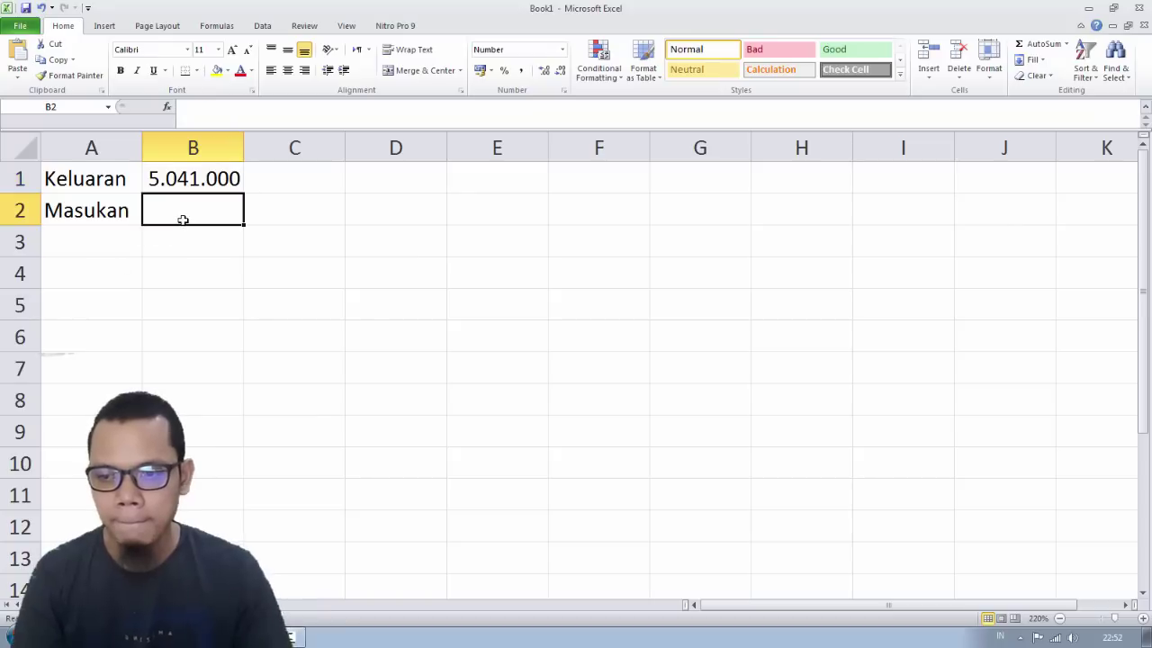
double_click(183, 221)
type("-1.600.000")
key("Return")
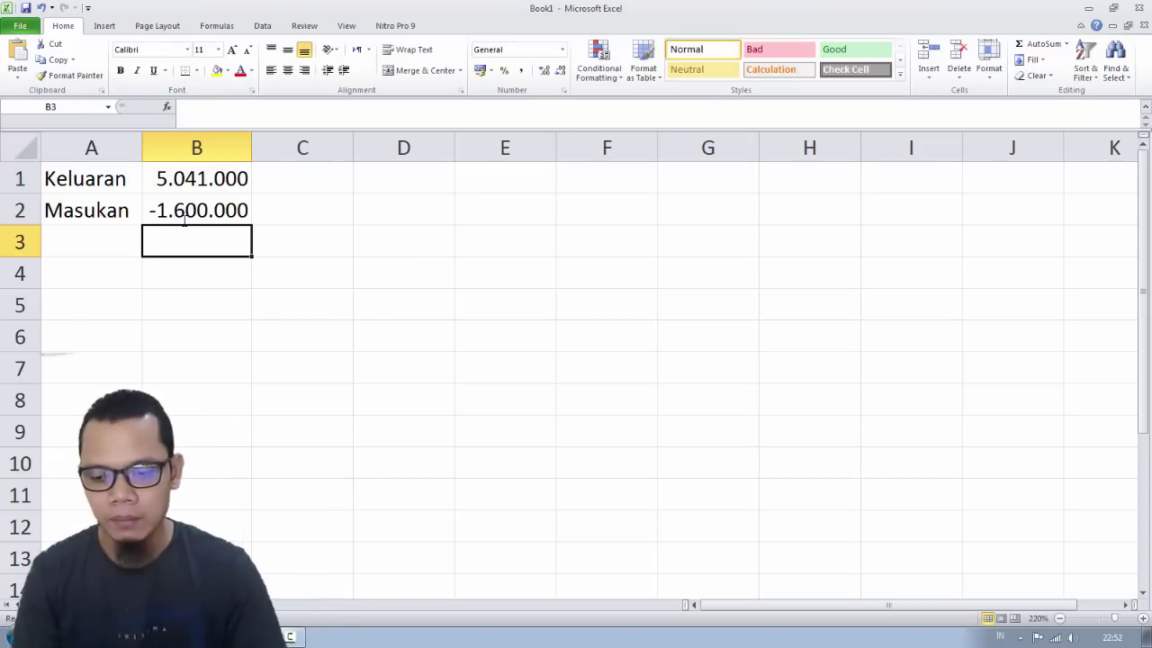
Step: Remove the minus sign from the Masukan amount in B2, making it 1.600.000, and check the stored value in B1
key("Up")
key("Up")
left_click(183, 222)
double_click(183, 221)
key("Left")
key("Left")
key("Left")
key("Left")
key("Left")
key("Left")
key("Left")
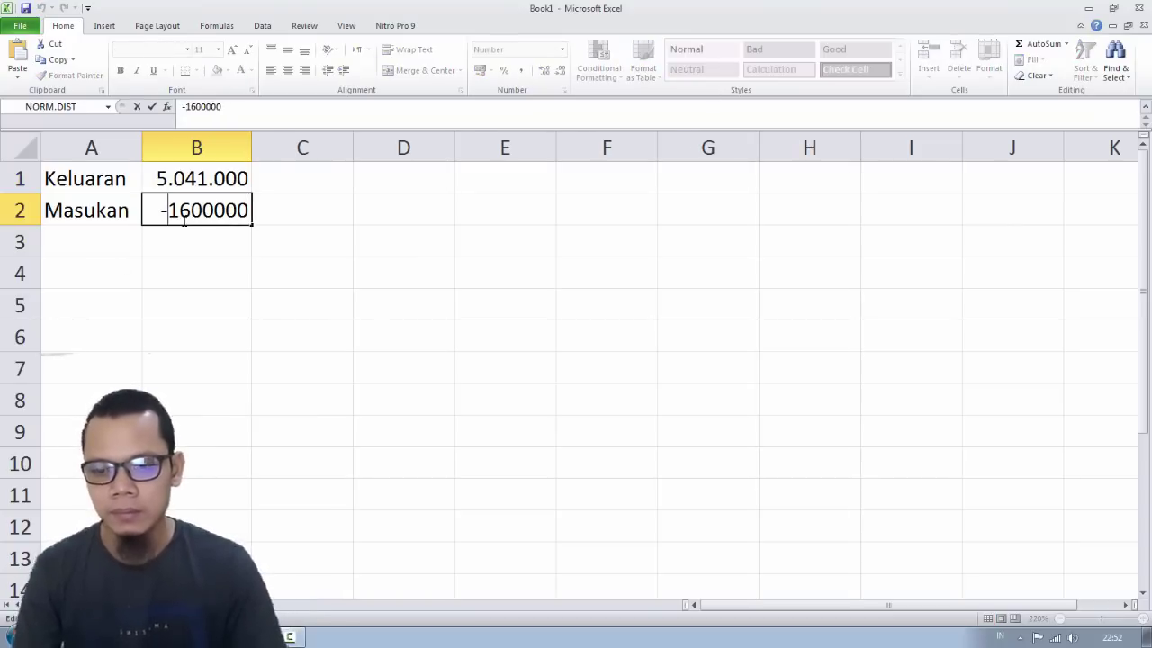
key("BackSpace")
key("Return")
key("Up")
key("Up")
key("F2")
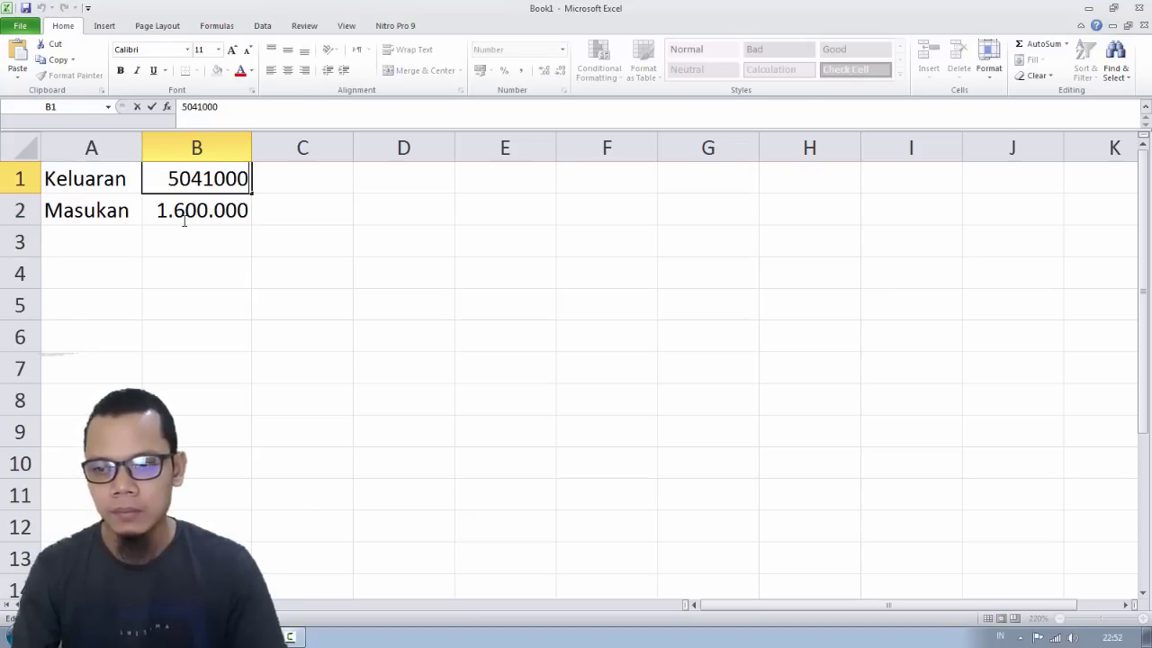
key("Return")
key("alt+Tab")
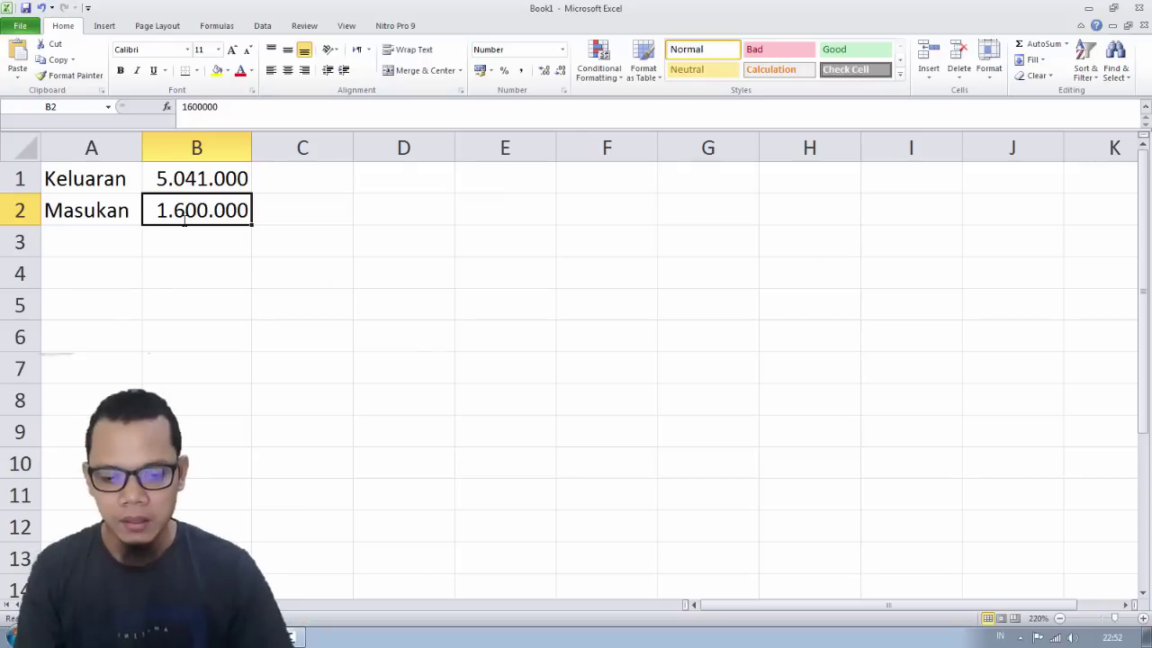
Step: In cell B3, subtract the Masukan amount from the Keluaran amount with the formula =B1-B2
key("Return")
type("=")
key("Up")
key("Up")
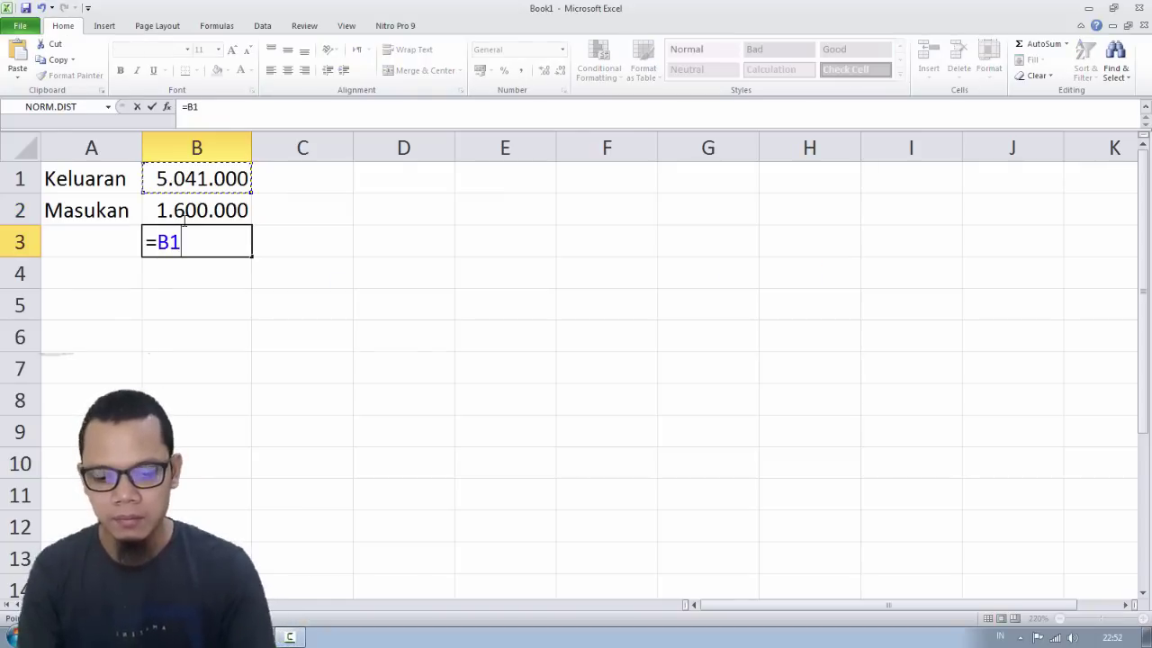
type("-")
key("Up")
key("Return")
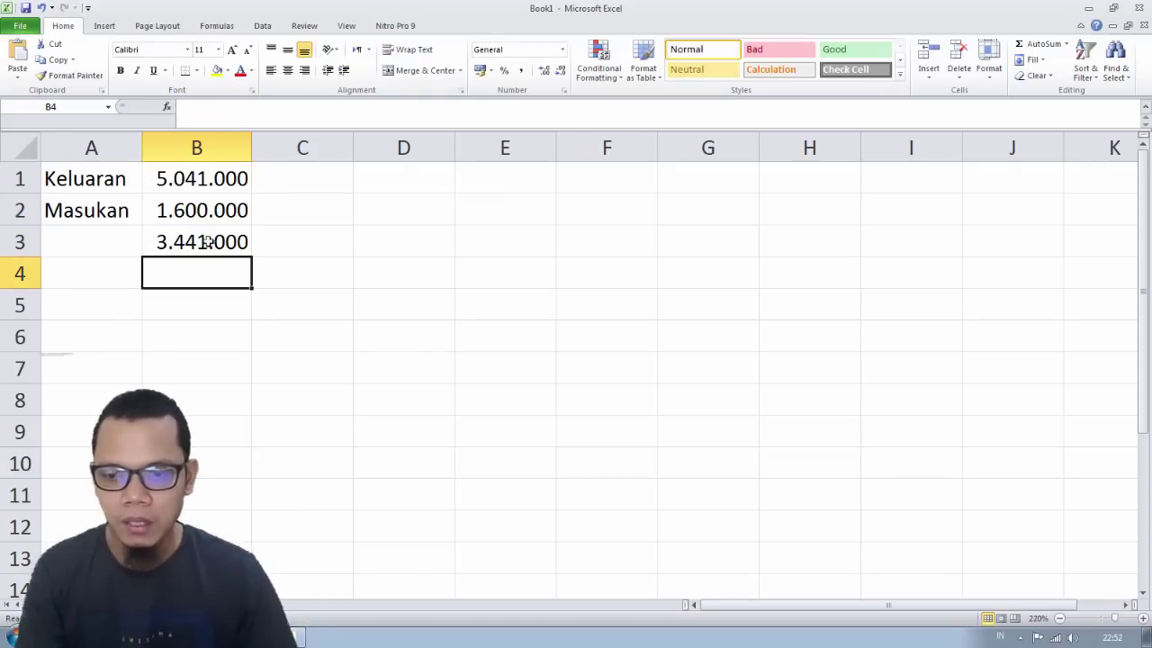
Step: Label cell A3 Kurang Bayar and fit column A to the width of its text
left_click(298, 247)
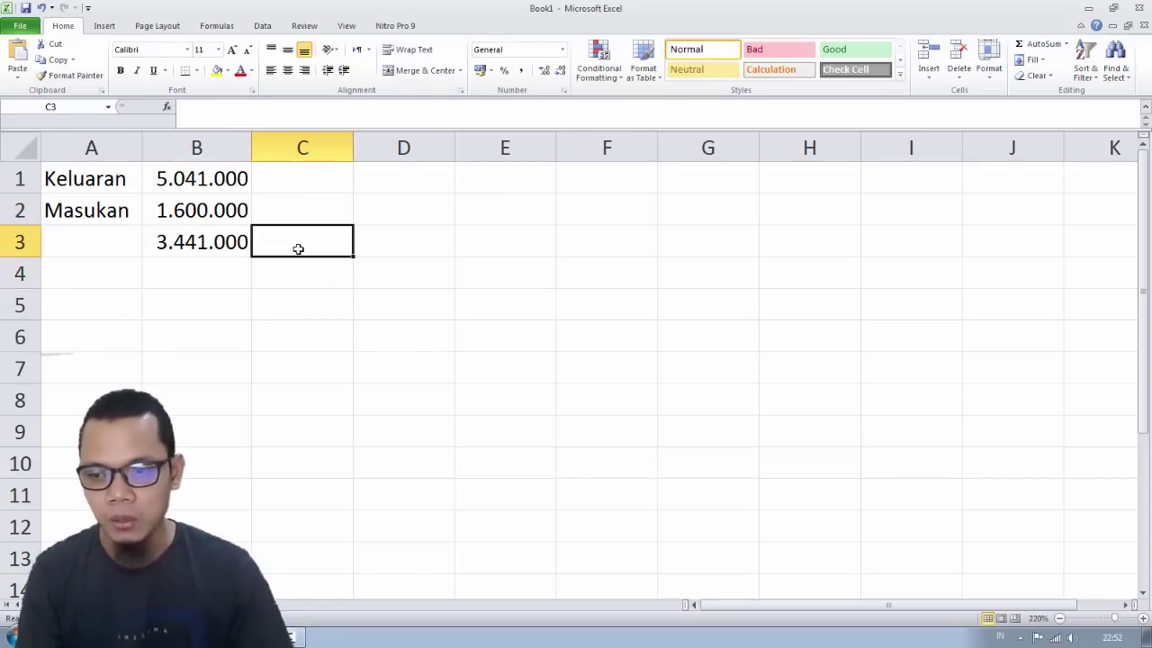
left_click(116, 241)
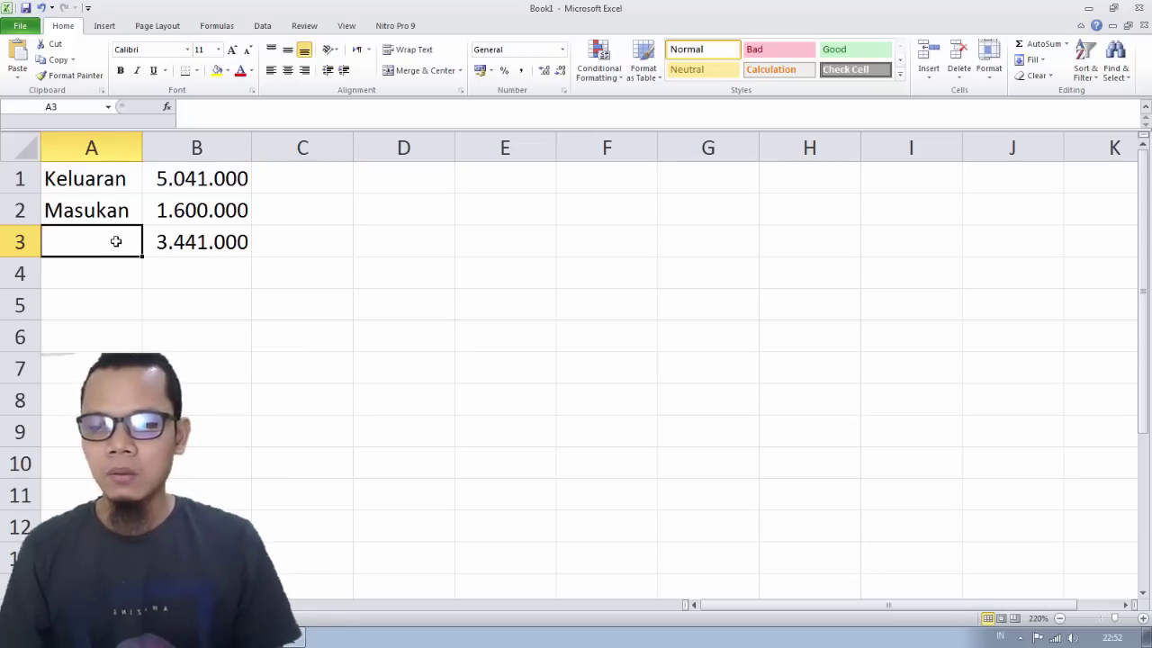
left_click(196, 213)
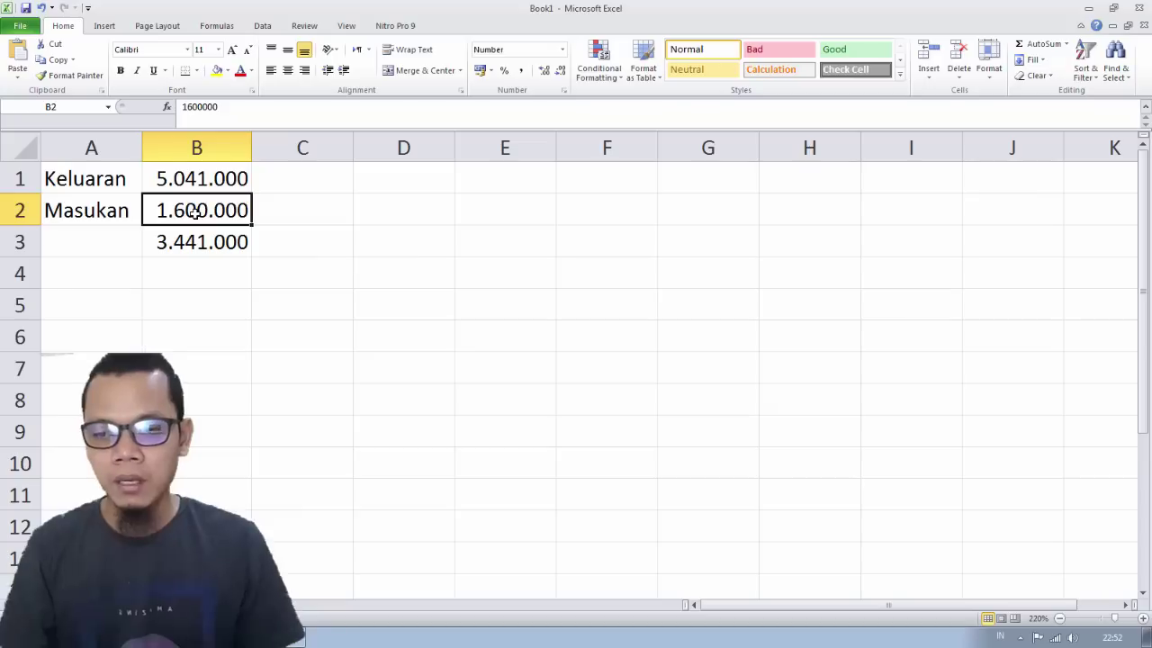
left_click(202, 178)
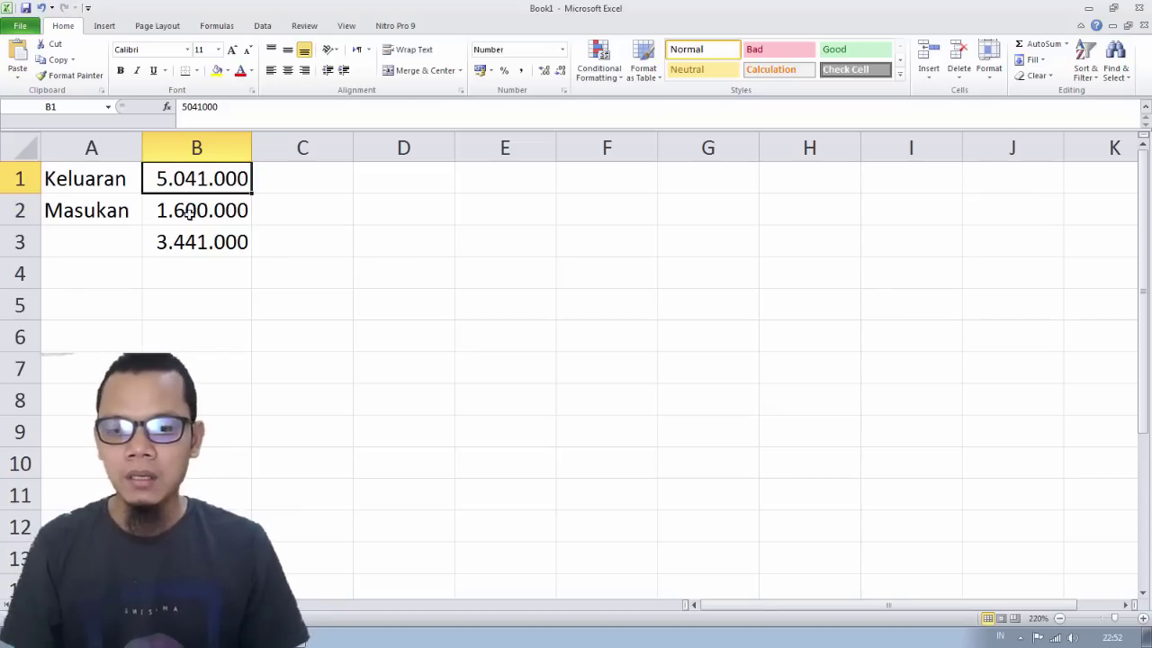
left_click(123, 251)
type("rang Bayar")
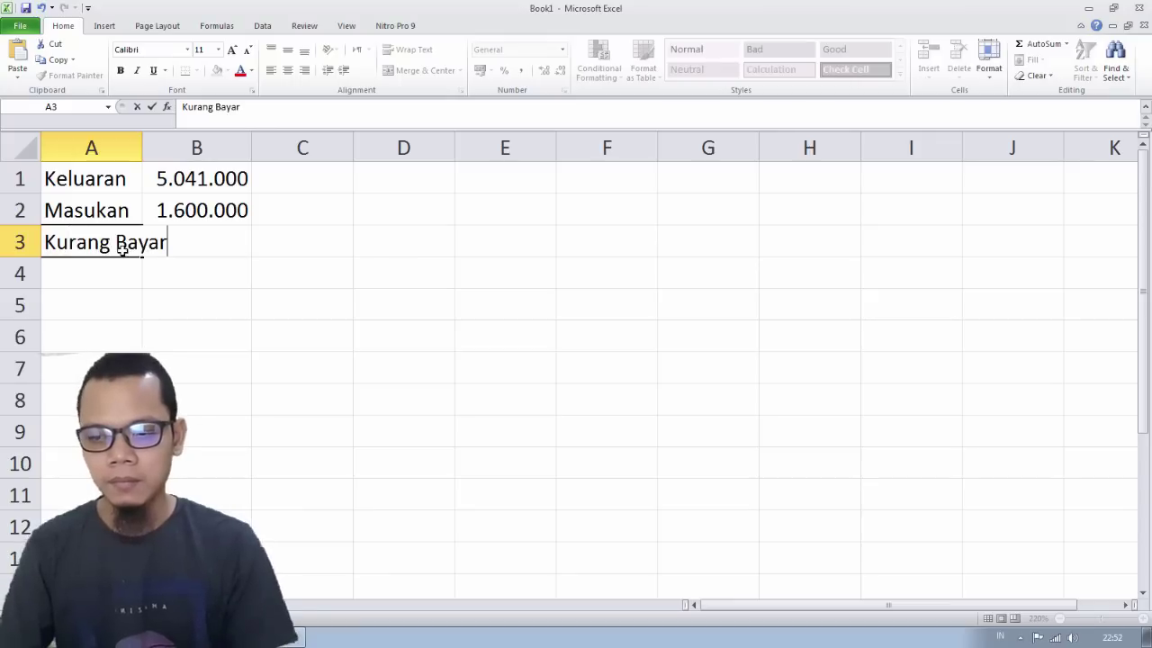
key("Return")
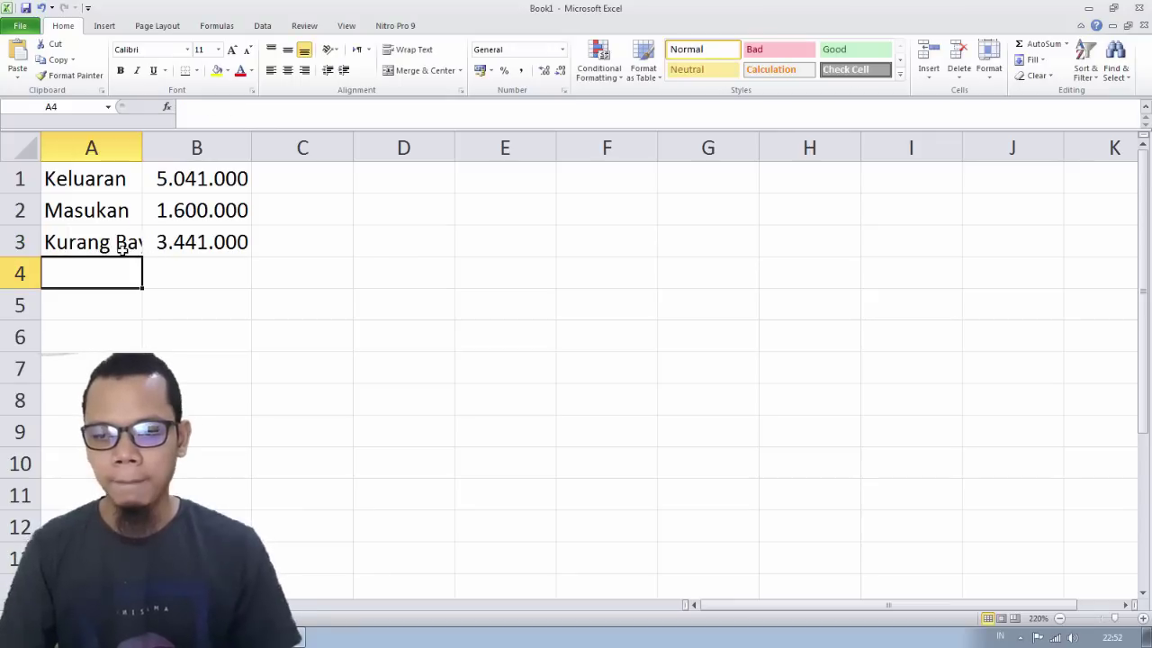
double_click(143, 147)
left_click(352, 319)
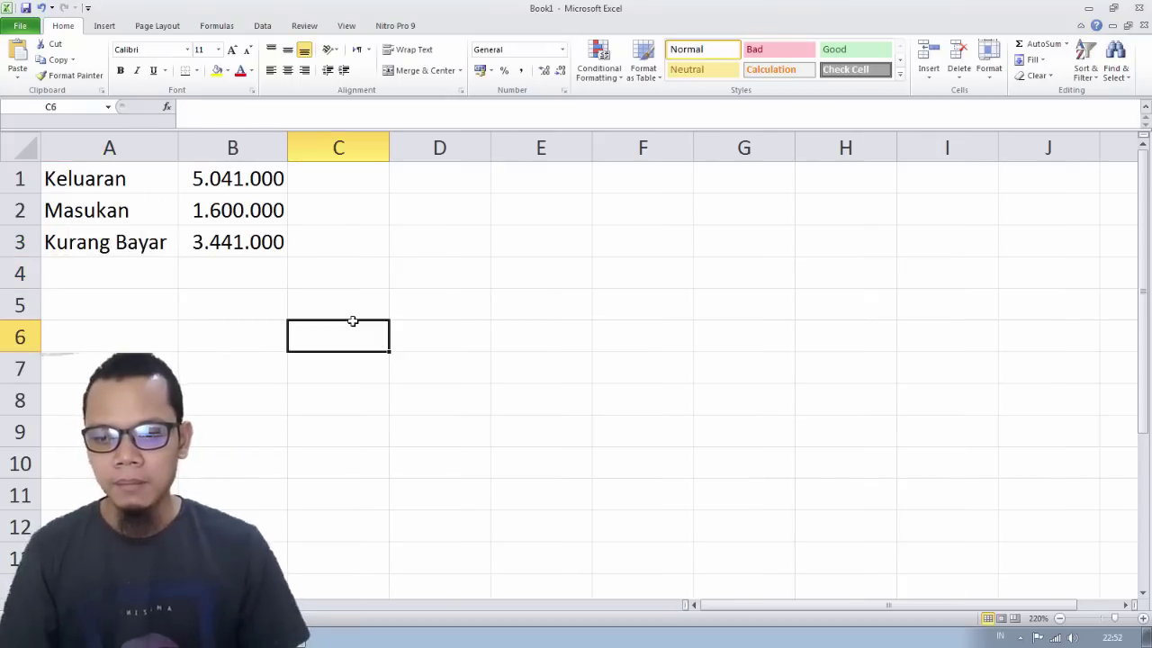
Step: Switch to Accurate Online in the browser and start a new Jurnal Umum entry dated 31/01/2018
key("alt+Tab")
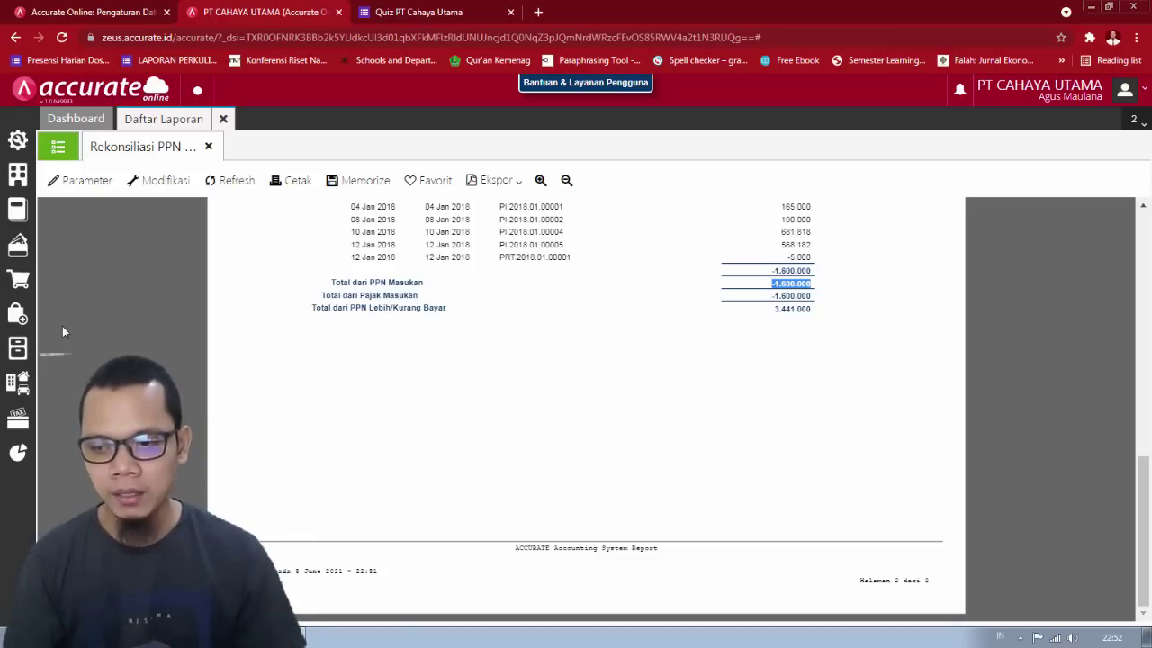
left_click(23, 207)
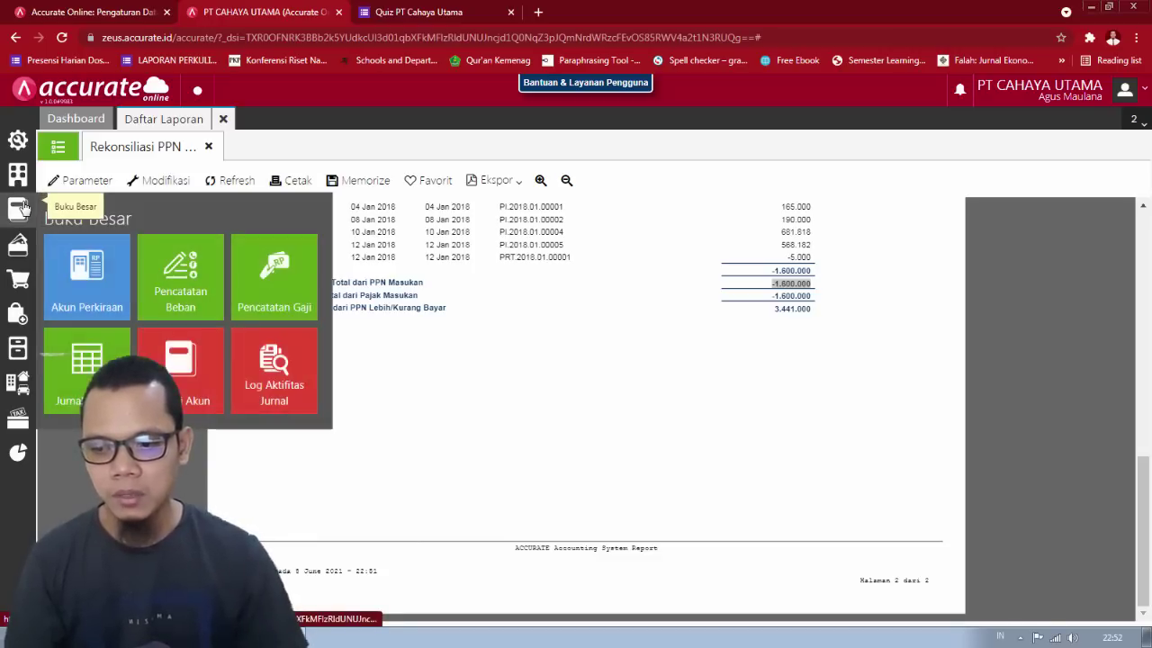
left_click(88, 391)
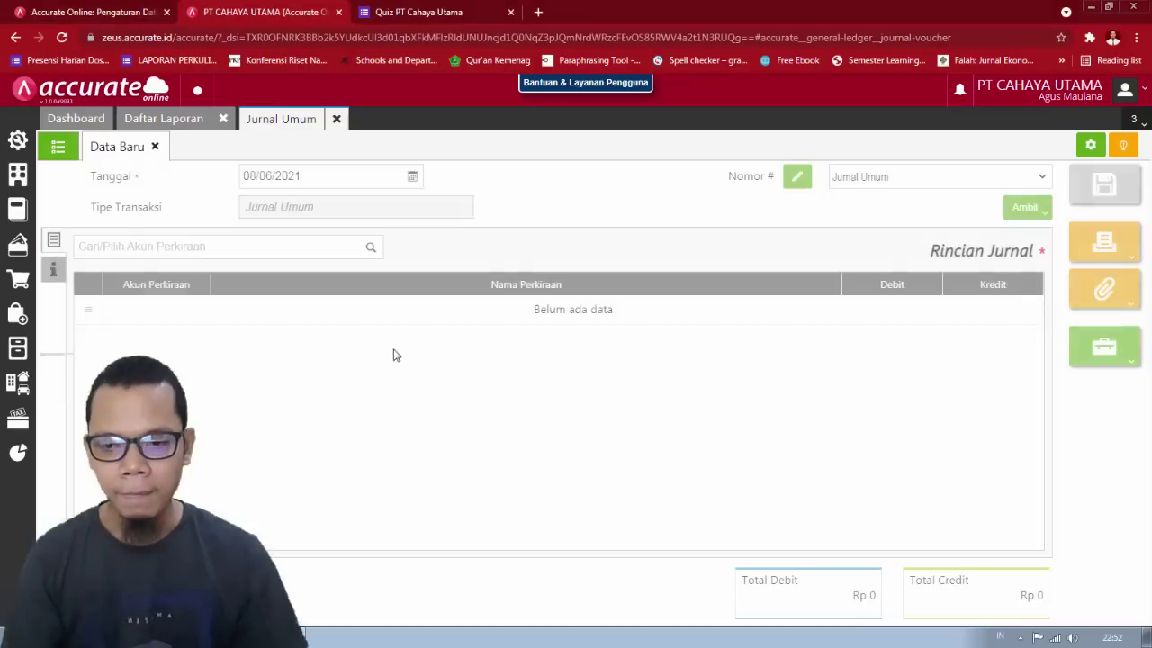
left_click(555, 216)
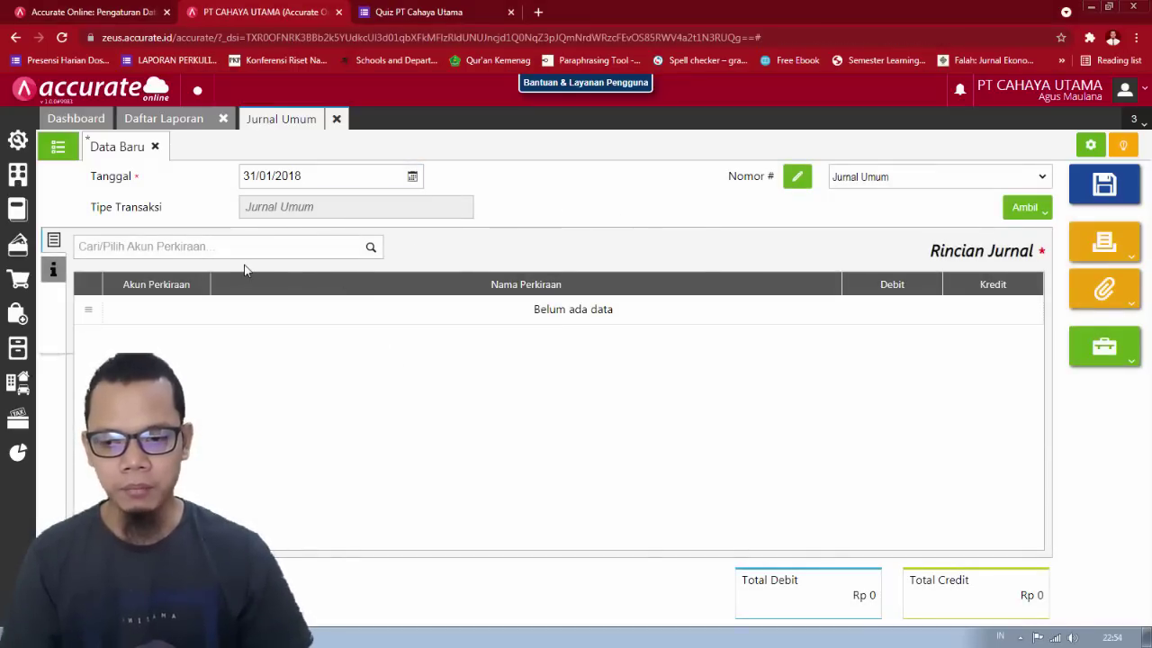
Step: Add a PPN Keluaran debit line of 5.041.000 to the journal, checking the amount in the Excel sheet
key("alt+Tab")
key("alt+Tab")
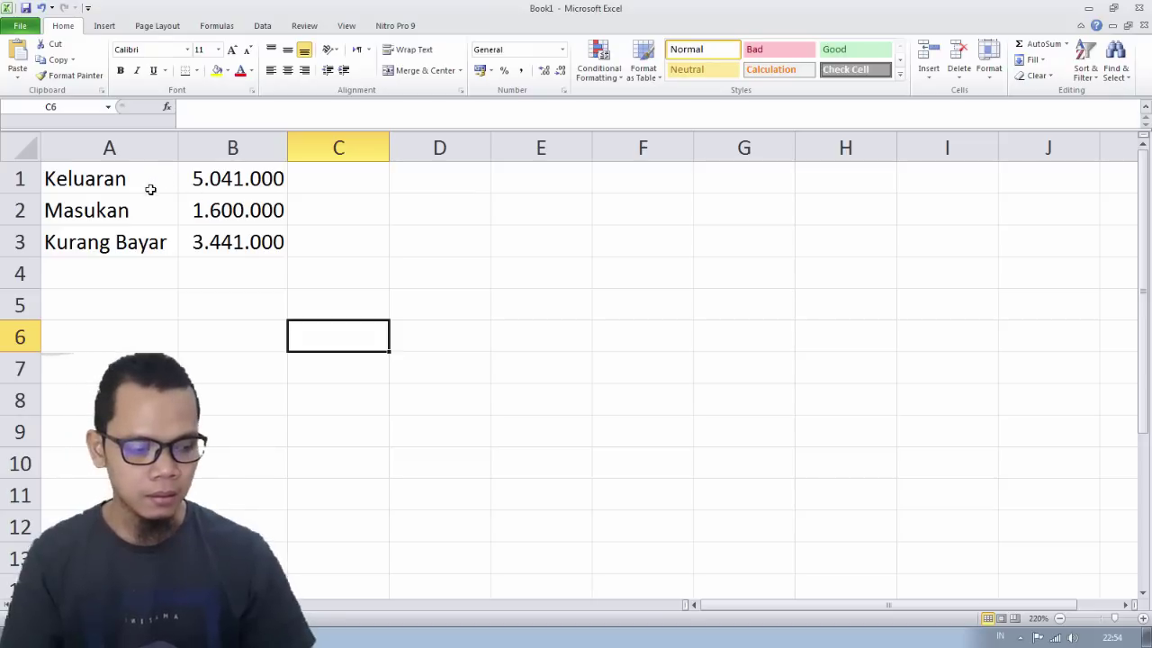
key("alt+Tab")
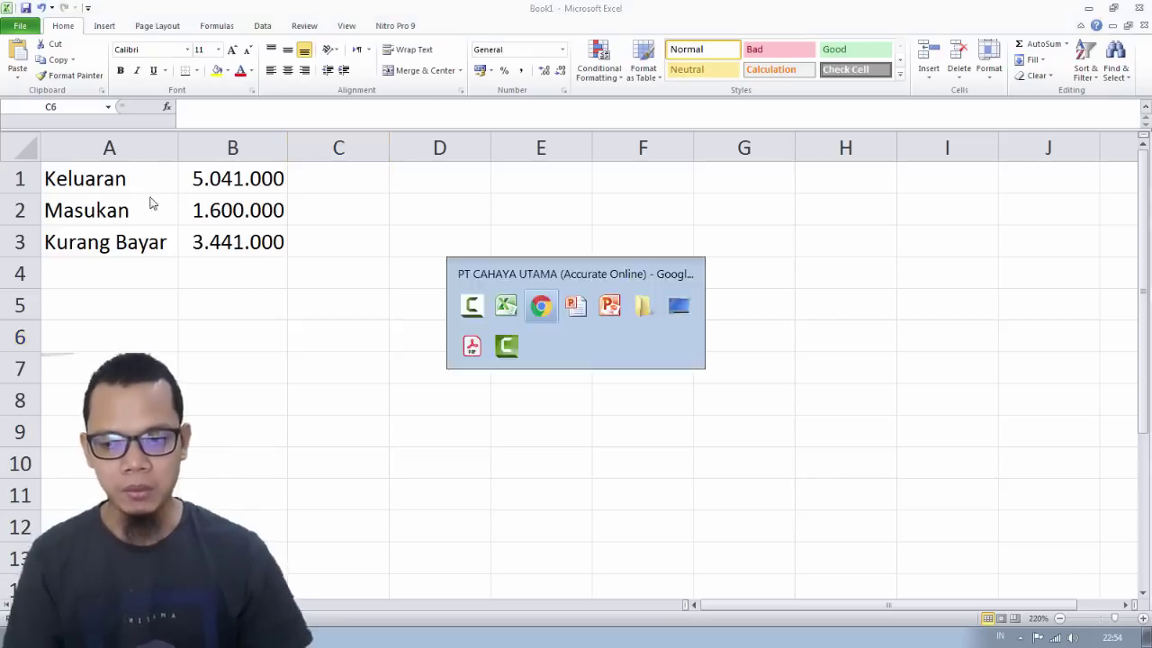
left_click(244, 251)
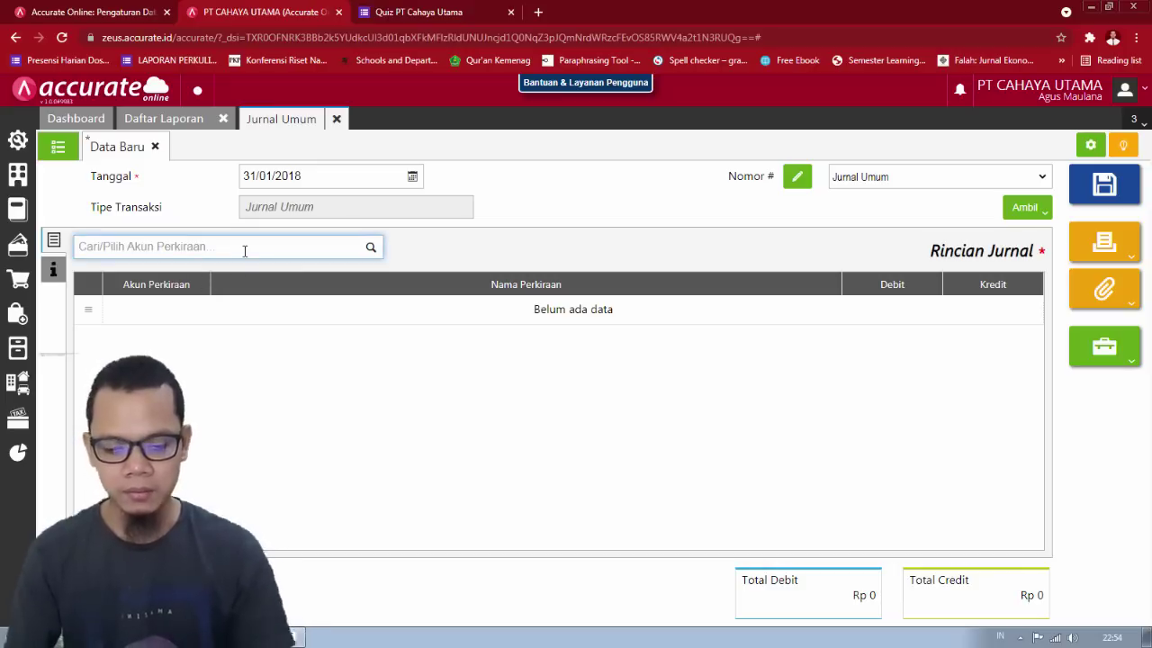
type("ppn keluaran")
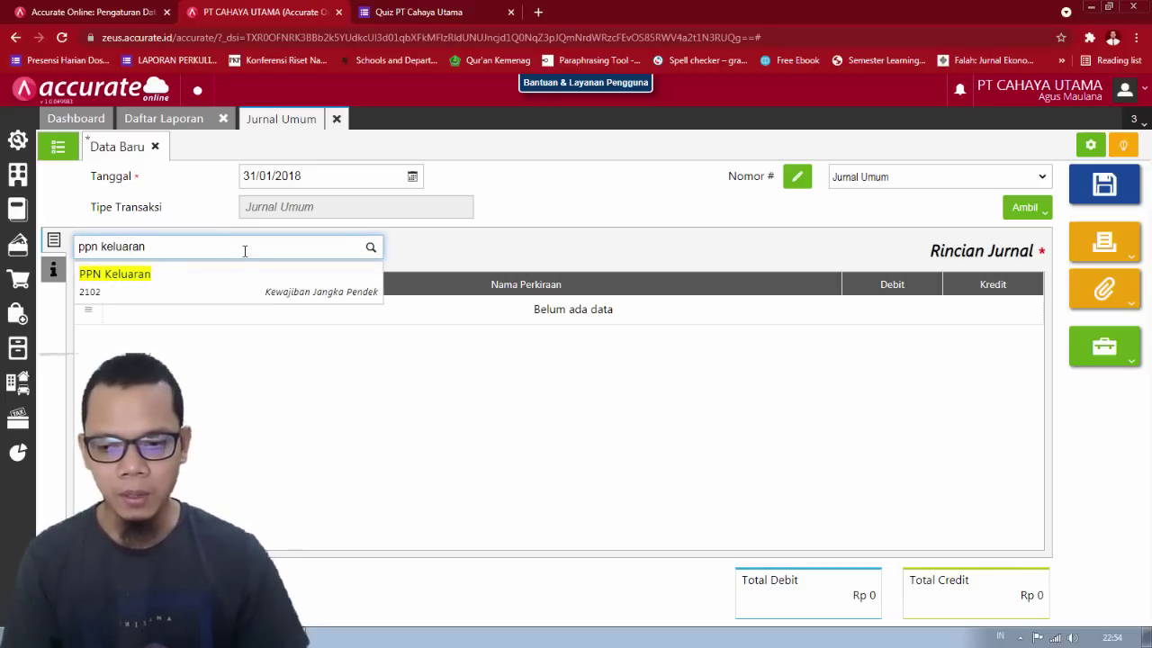
left_click(220, 276)
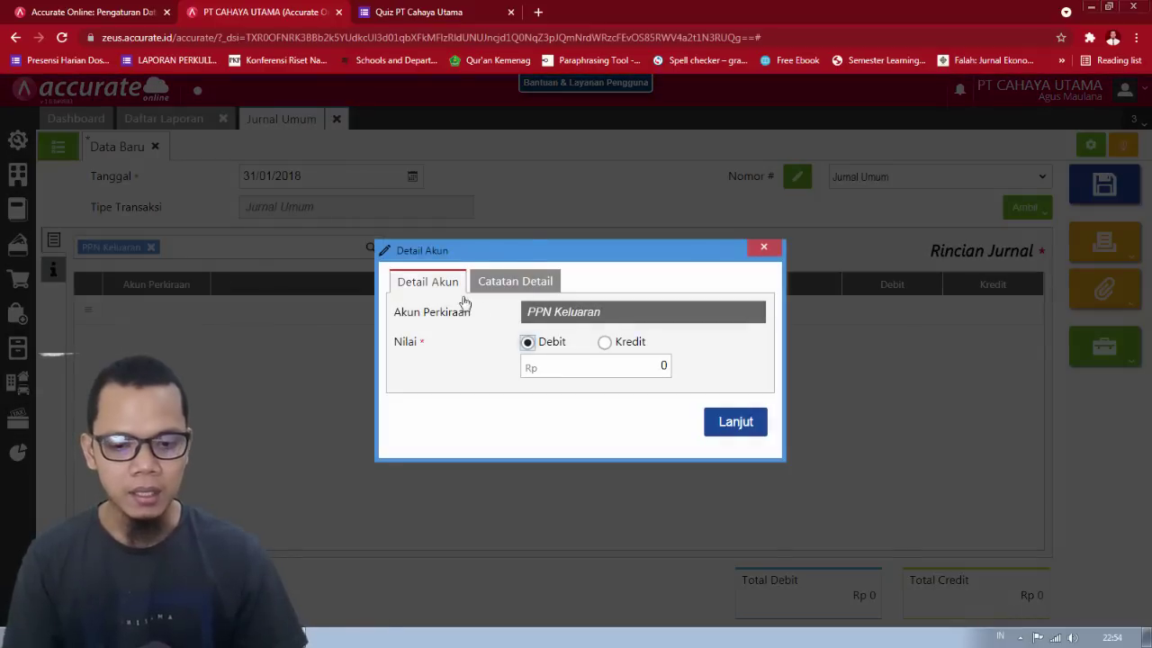
key("alt+Tab")
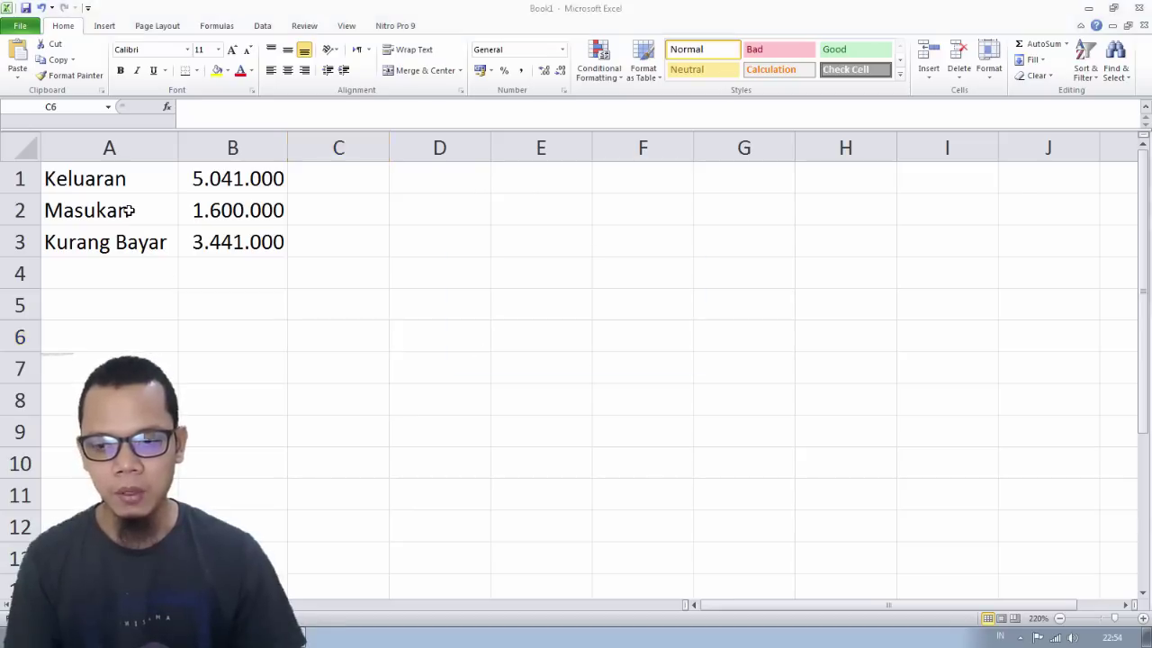
key("alt+Tab")
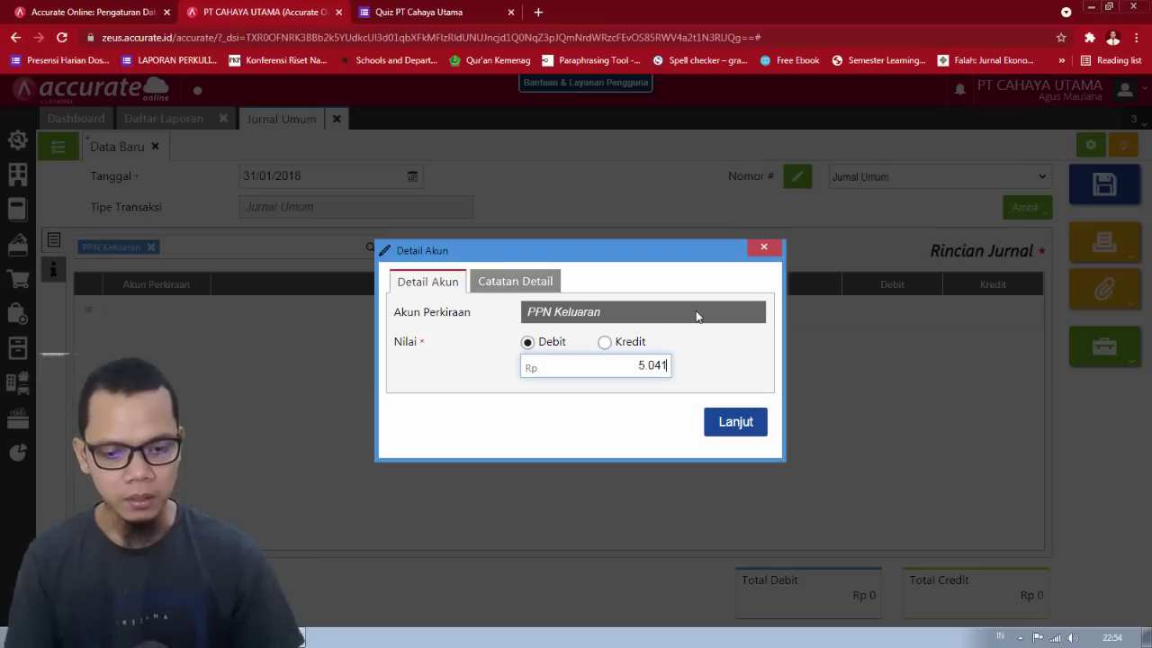
key("alt+Tab")
key("alt+Tab")
type("0")
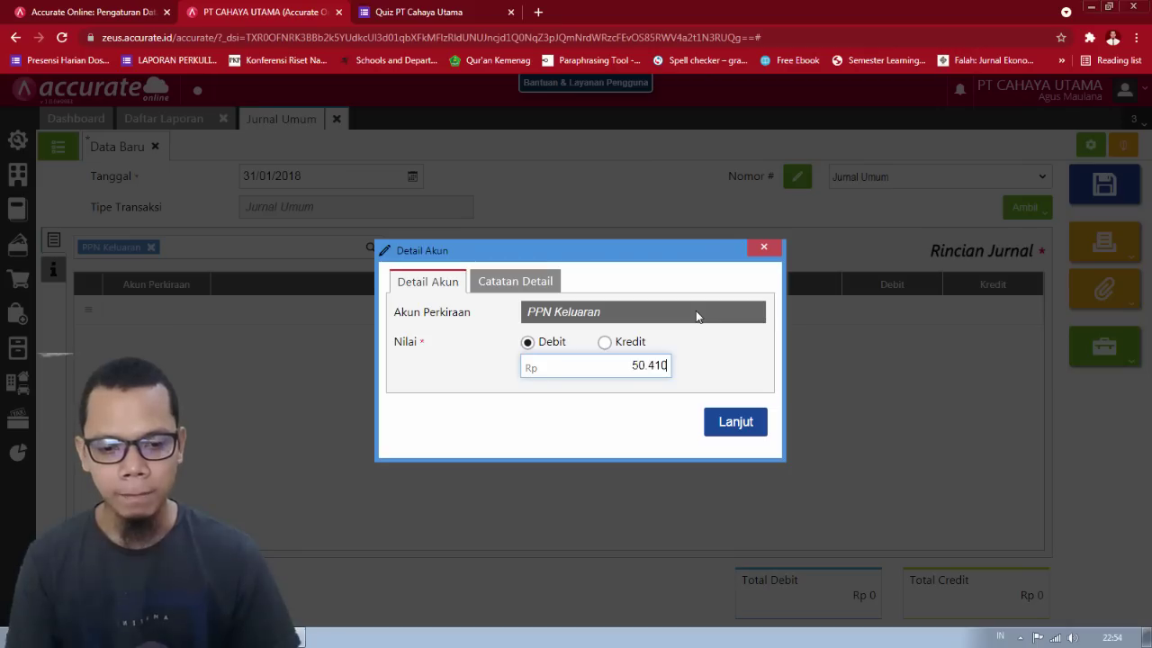
left_click(736, 423)
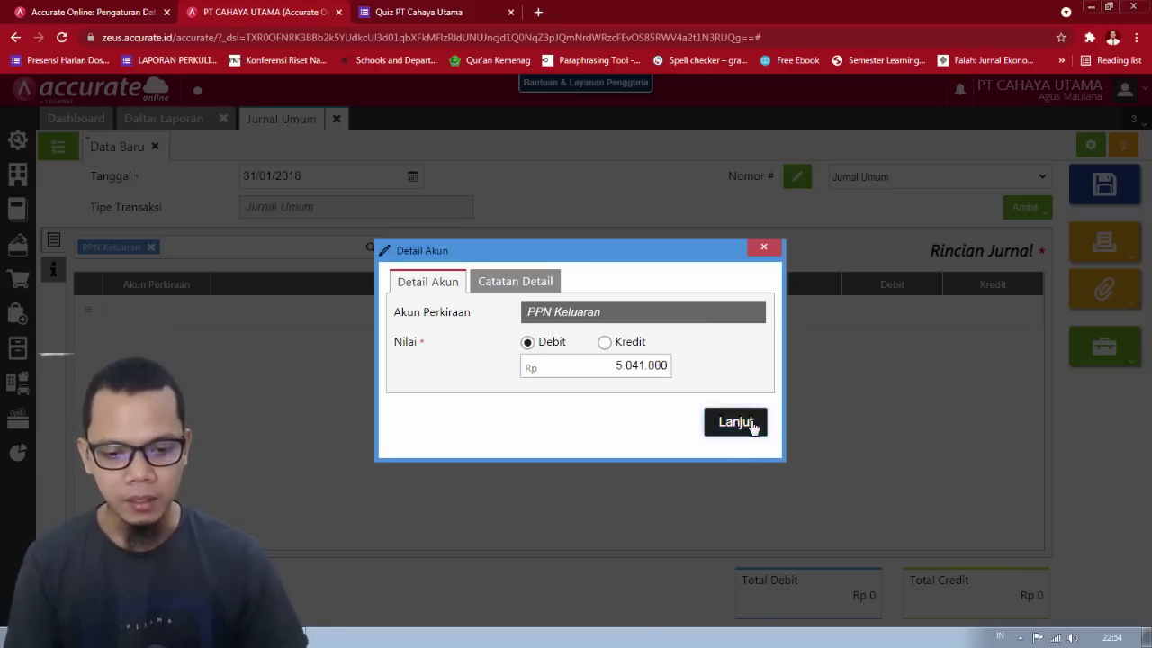
Step: Add a PPN Masukan credit line of 1.600.000 to the journal, checking the amount in the Excel sheet
type("ppn masukan")
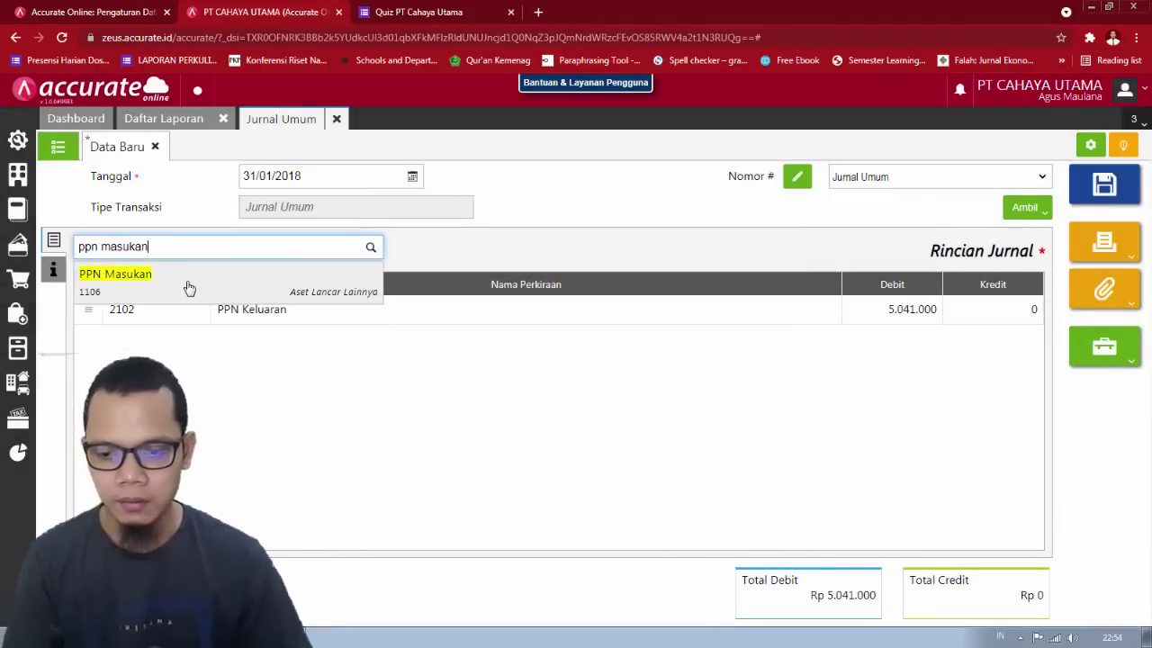
left_click(189, 287)
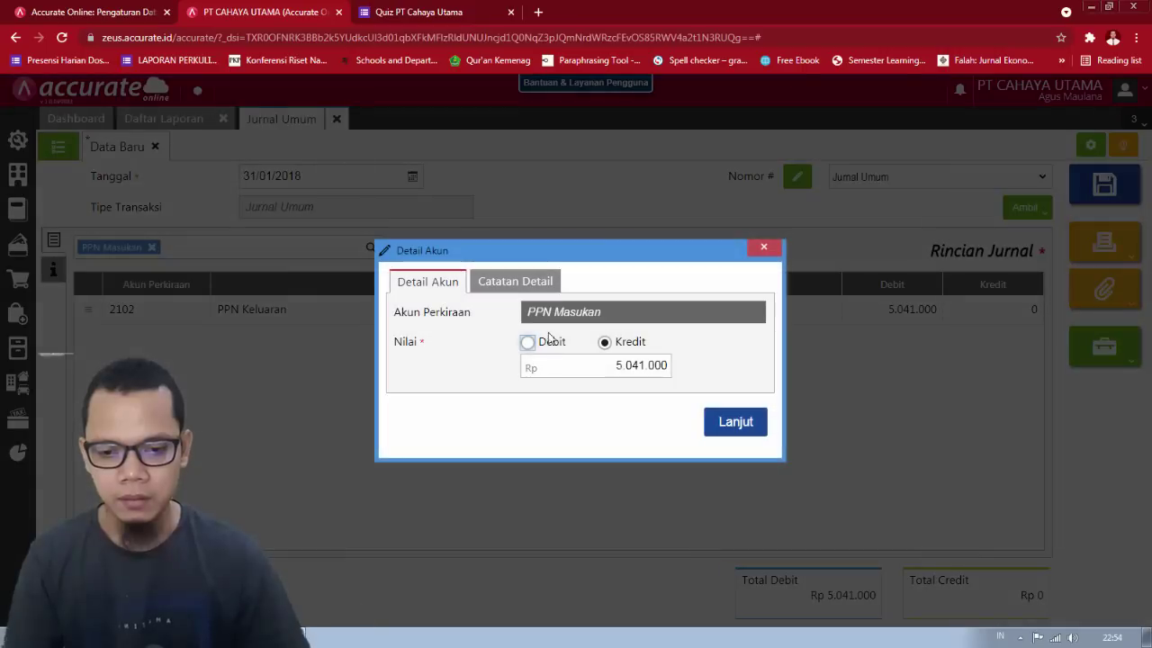
key("alt+Tab")
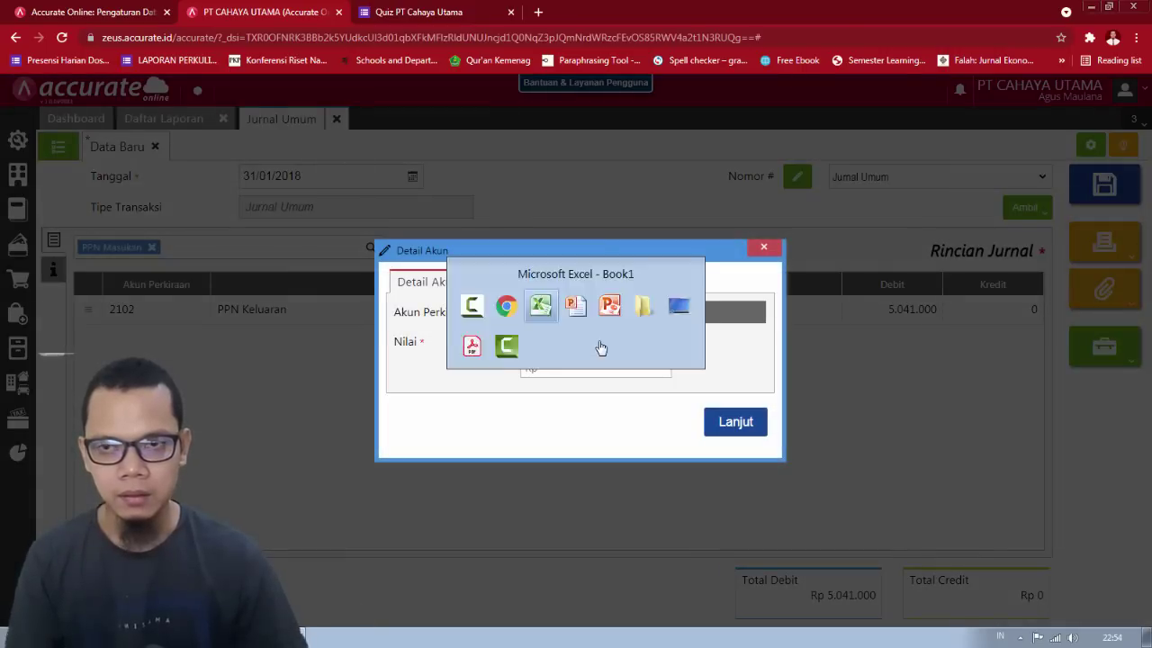
key("alt+Tab")
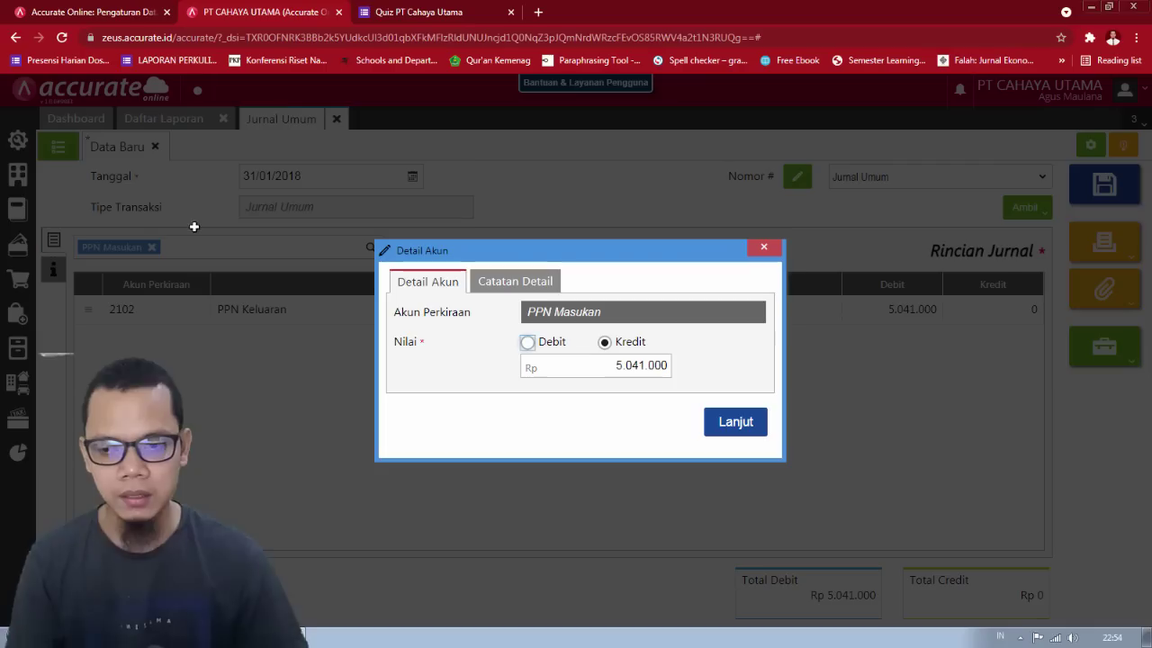
key("alt+Tab")
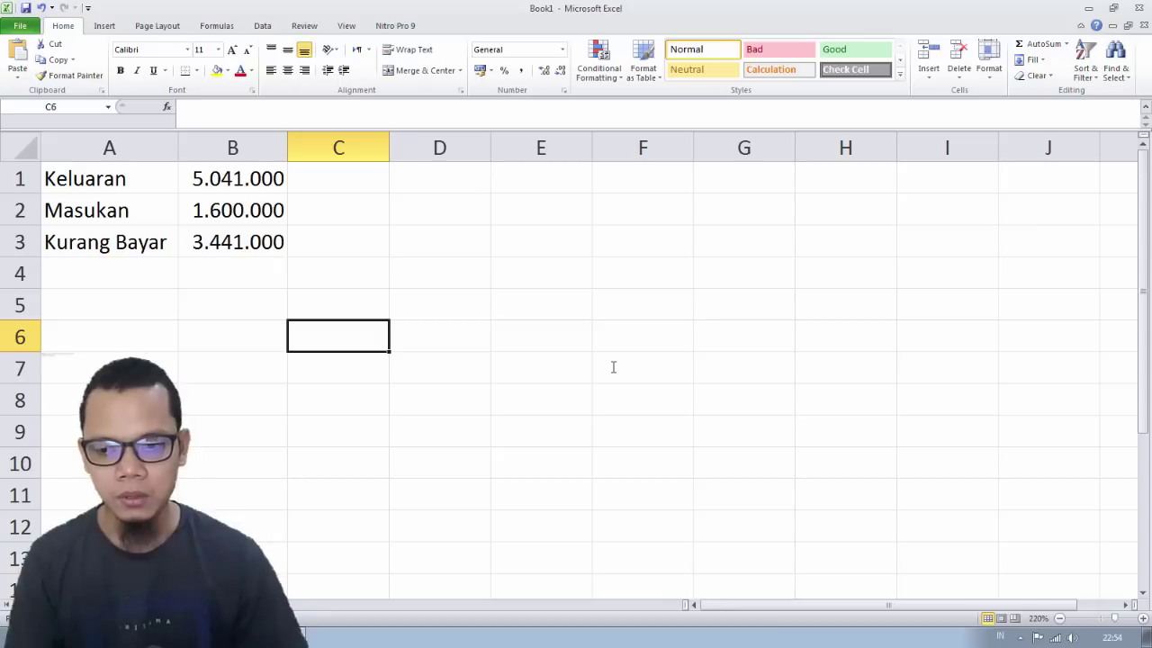
key("alt+Tab")
type("1.600.000")
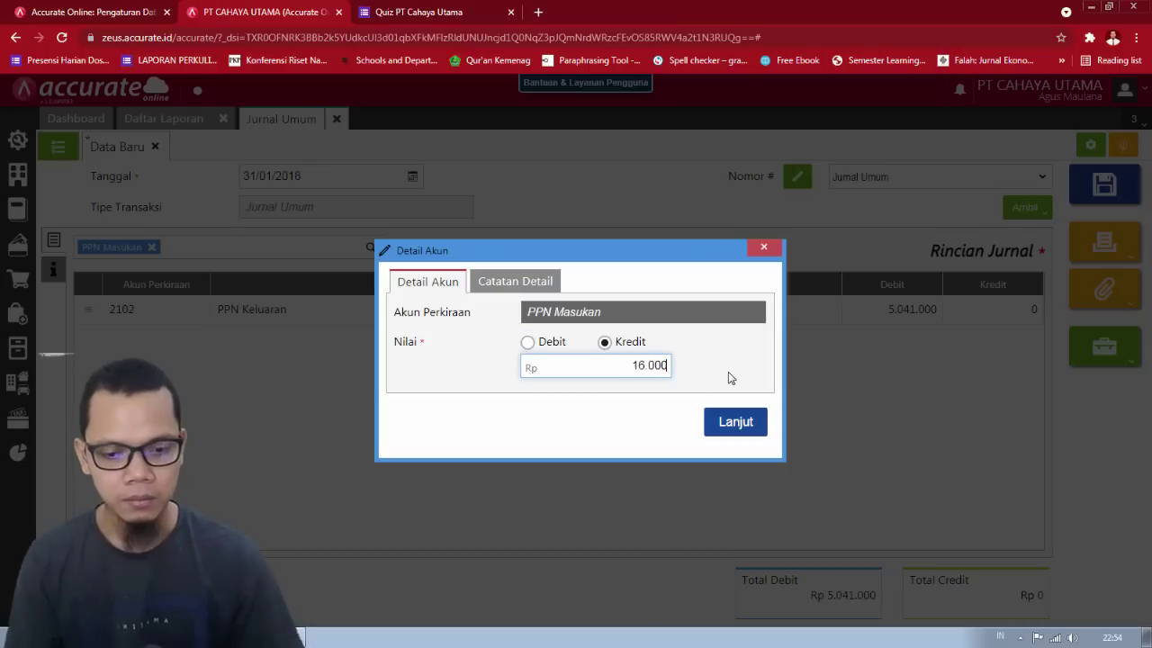
left_click(746, 430)
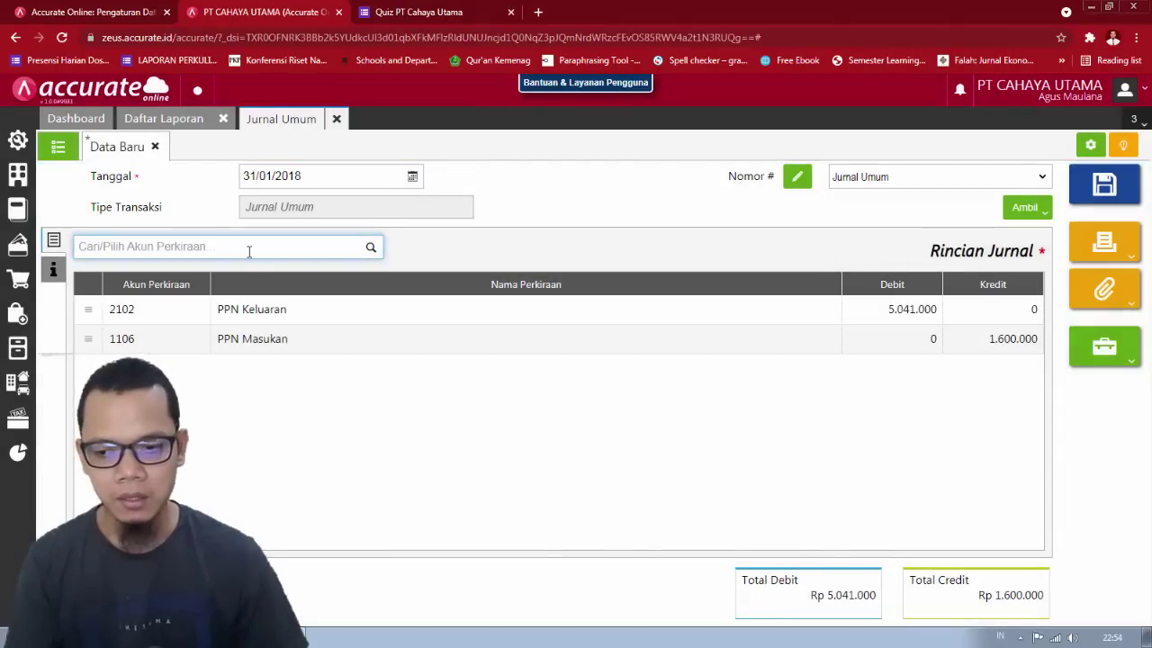
Step: Add a PPN Kurang Bayar credit line of 3.441.000, compare it with the Excel sheet, and save the journal
type("pp")
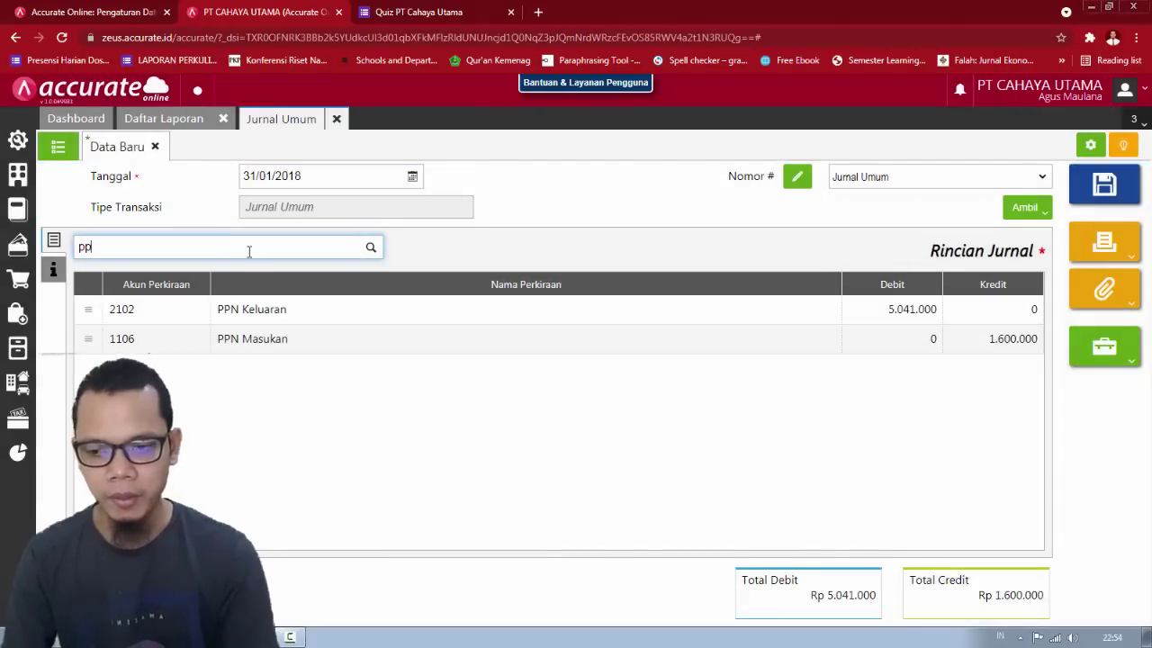
type("n ku")
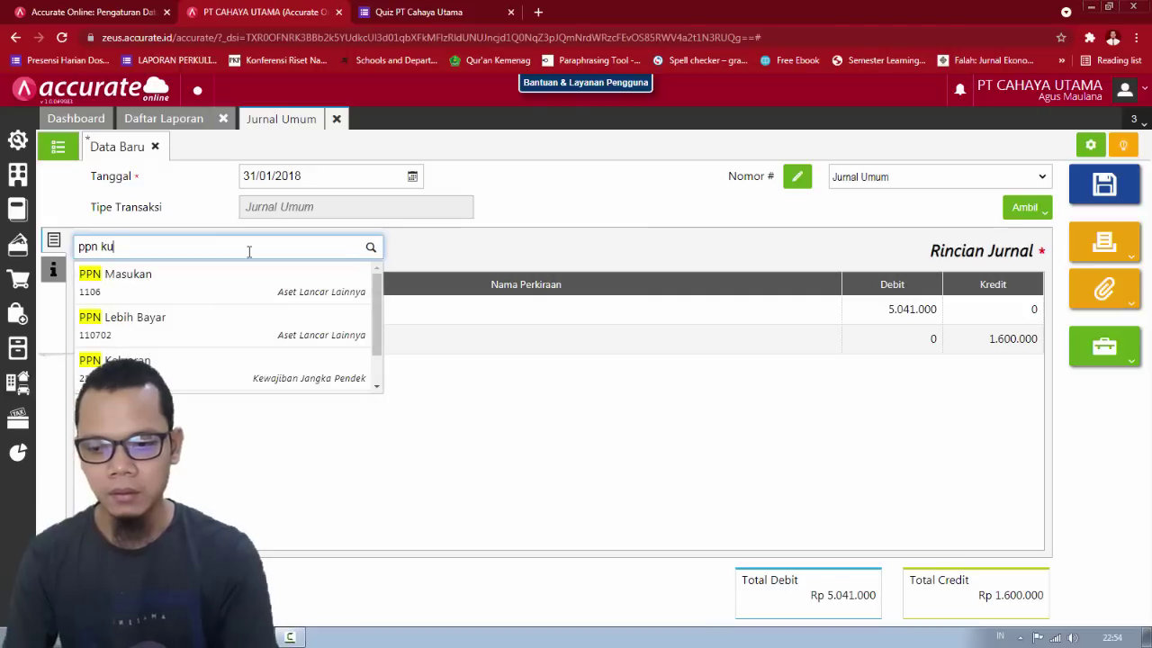
type("r")
left_click(240, 281)
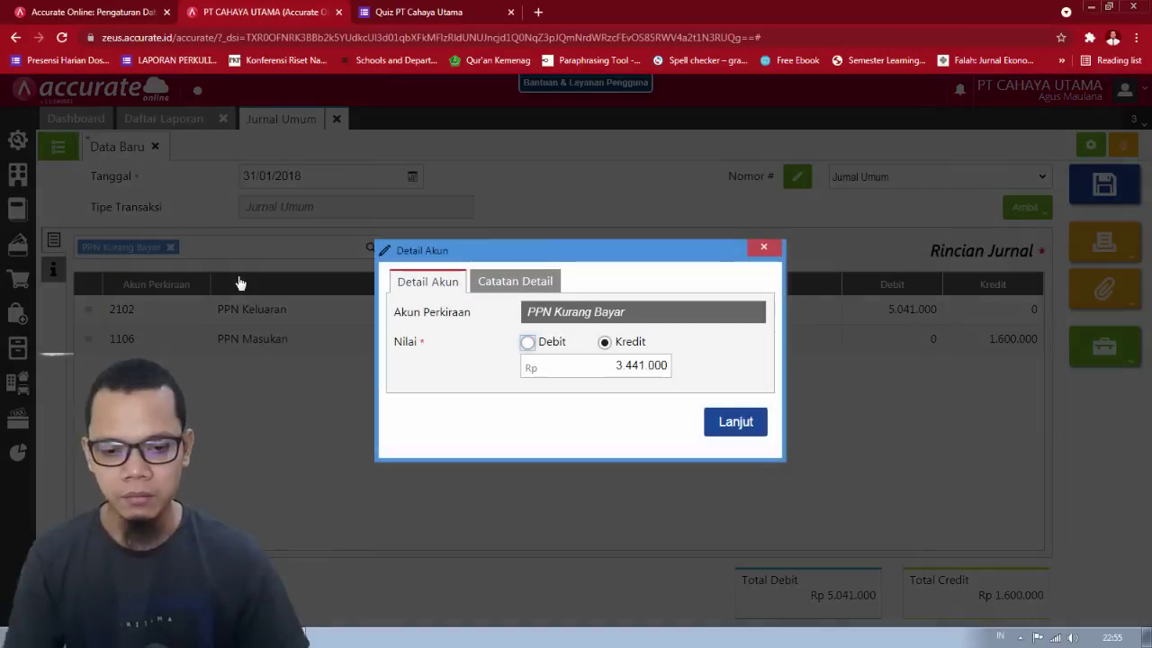
left_click(736, 422)
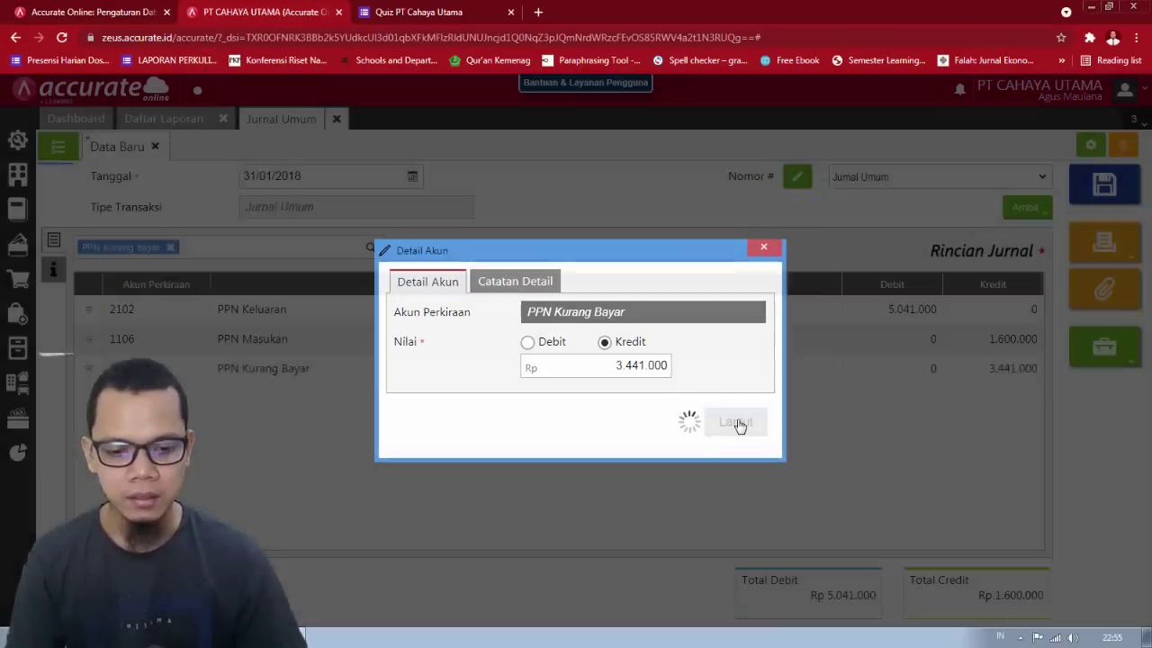
key("alt+Tab")
key("alt+Tab")
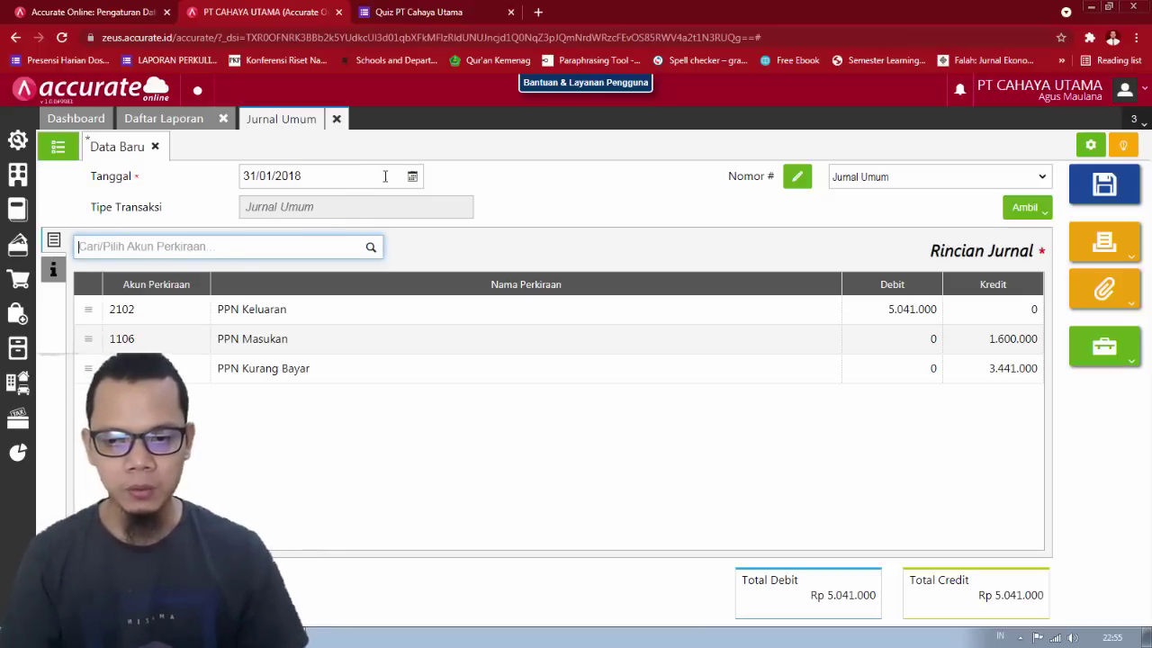
left_click(1105, 185)
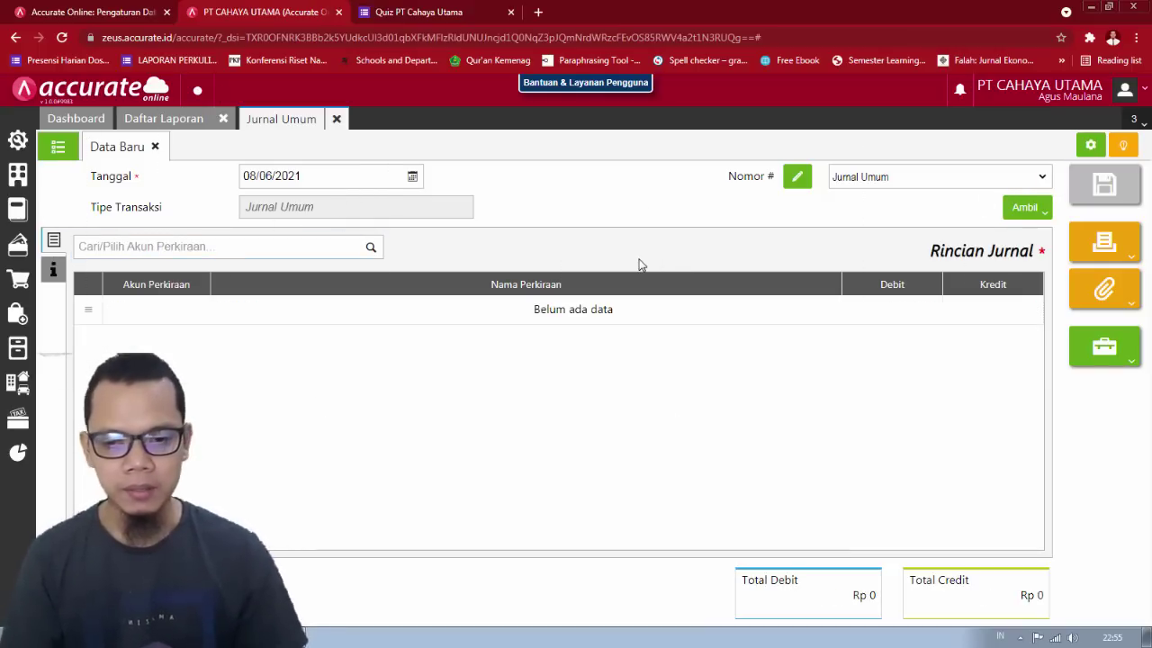
Step: Return to the Rekonsiliasi PPN Lebih/Kurang Bayar report, refresh it and examine the input and output VAT totals at its end
left_click(347, 122)
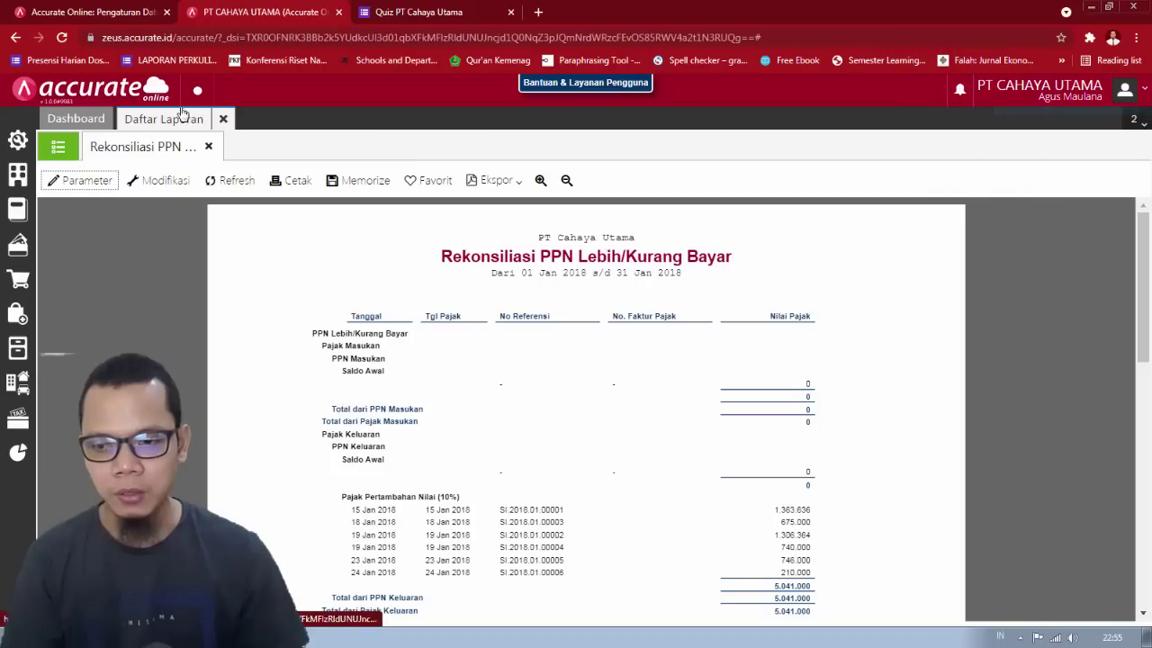
left_click(238, 184)
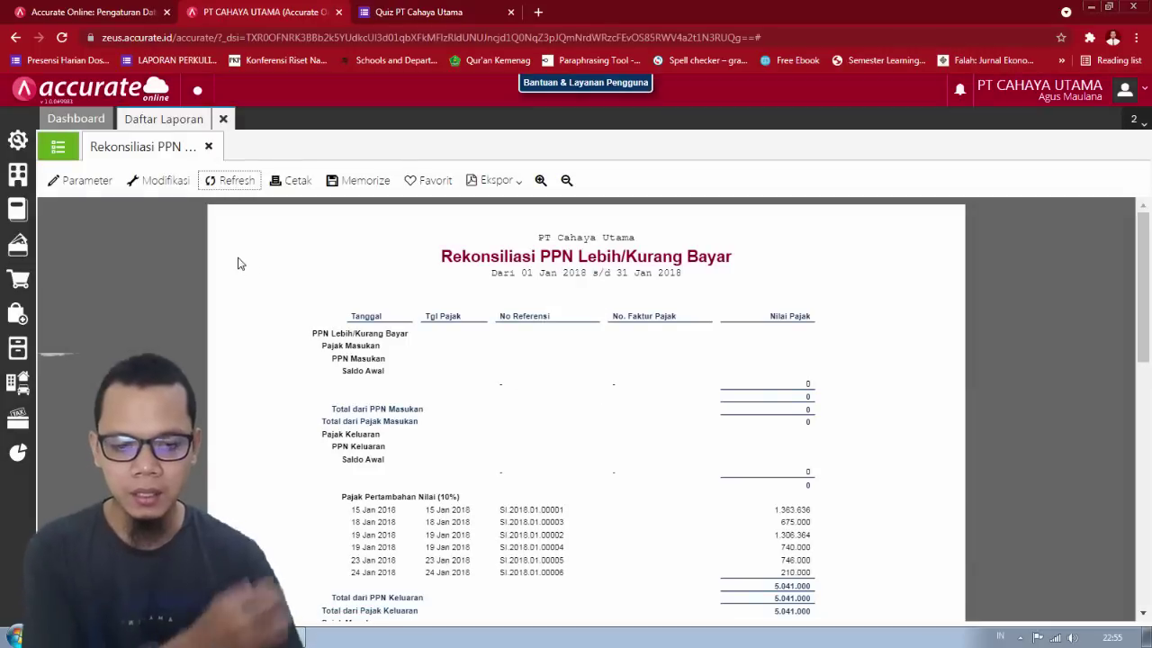
scroll(240, 264, "down", 10)
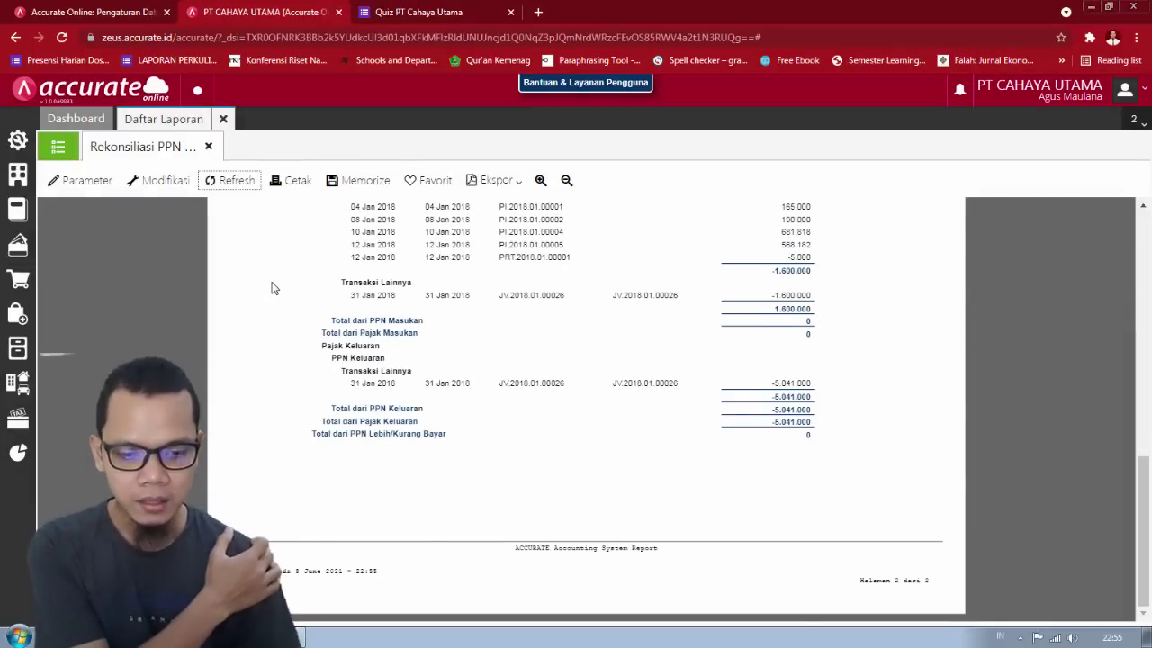